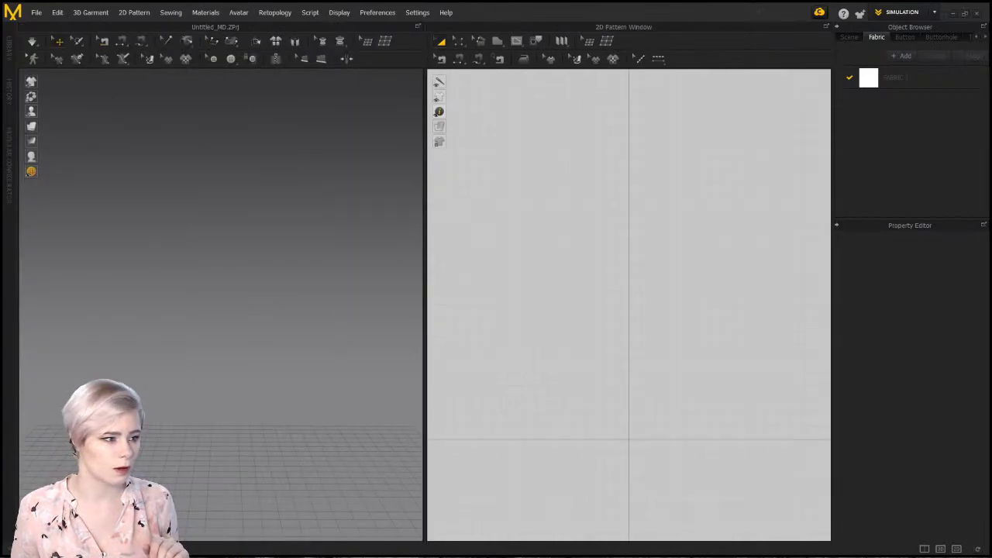
Load the male MV2_N avatar from the library's Avatar collection into the 3D scene
left_click(9, 87)
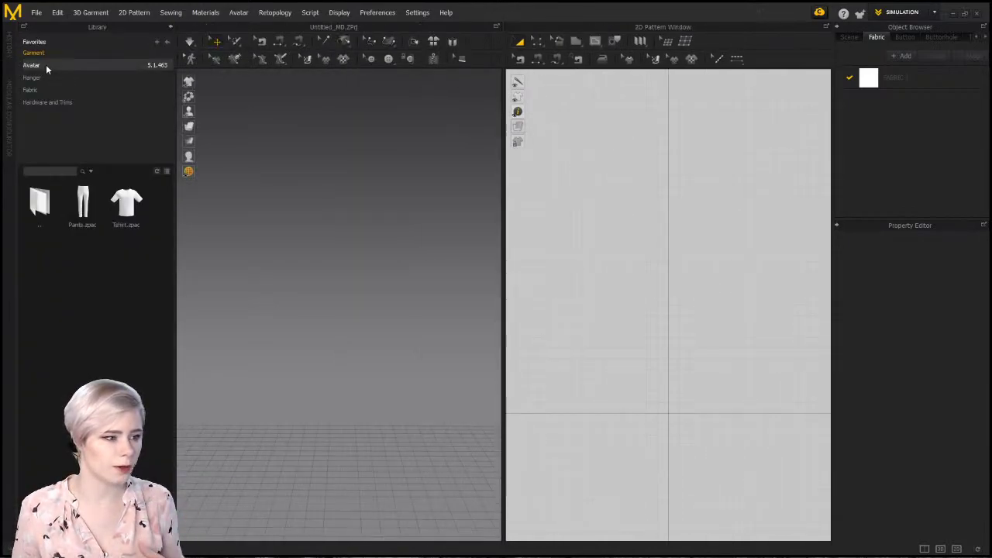
left_click(46, 64)
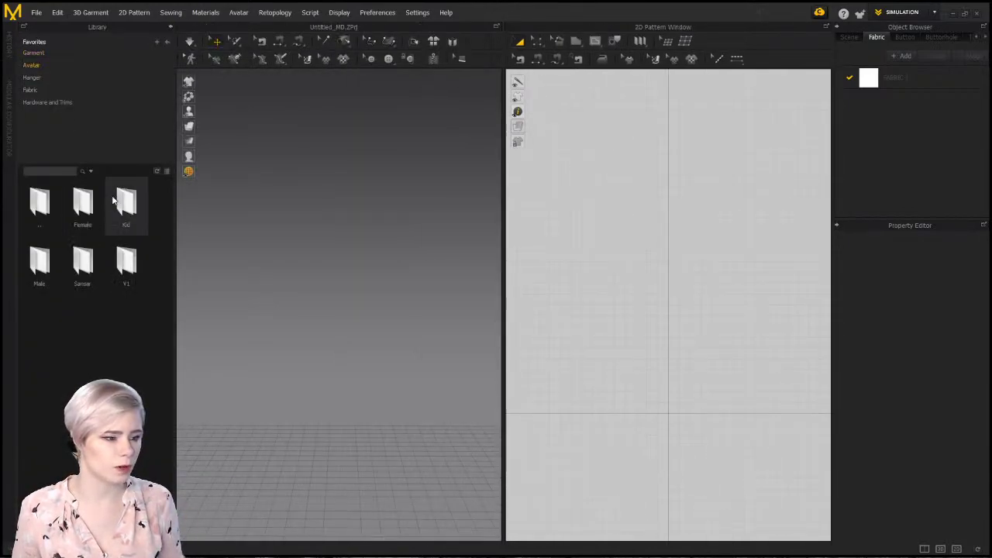
double_click(43, 279)
double_click(128, 319)
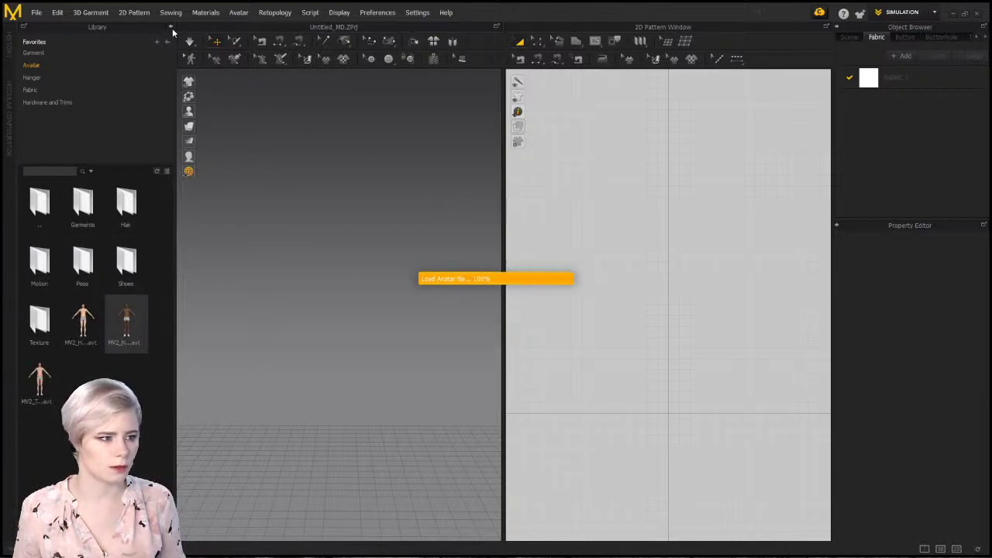
mouse_move(346, 203)
right_mouse_down()
mouse_move(296, 204)
mouse_move(345, 210)
right_mouse_up()
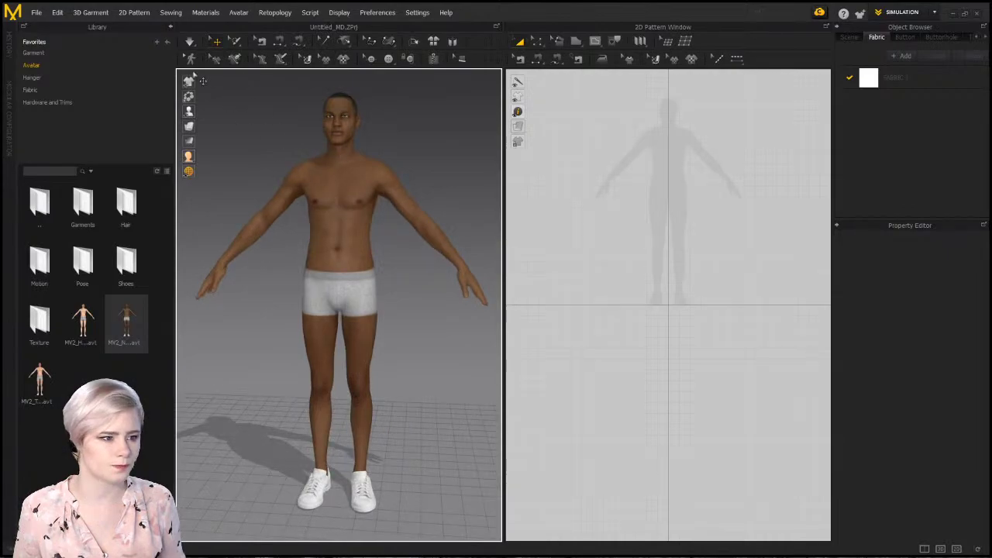
left_click(168, 28)
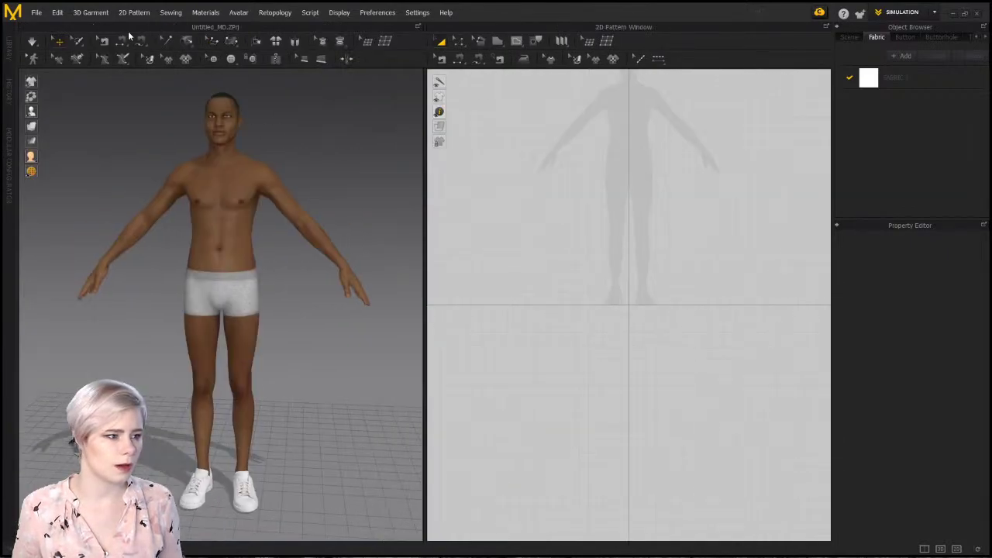
Apply the M_03 pose to the avatar using Pose Only, with its bottom aligned to the ground
left_click(10, 155)
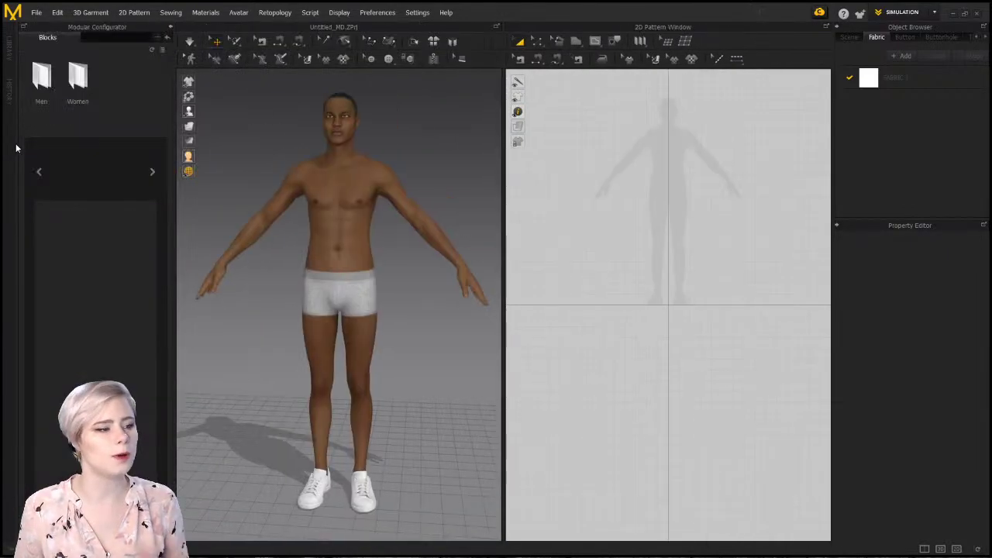
left_click(9, 57)
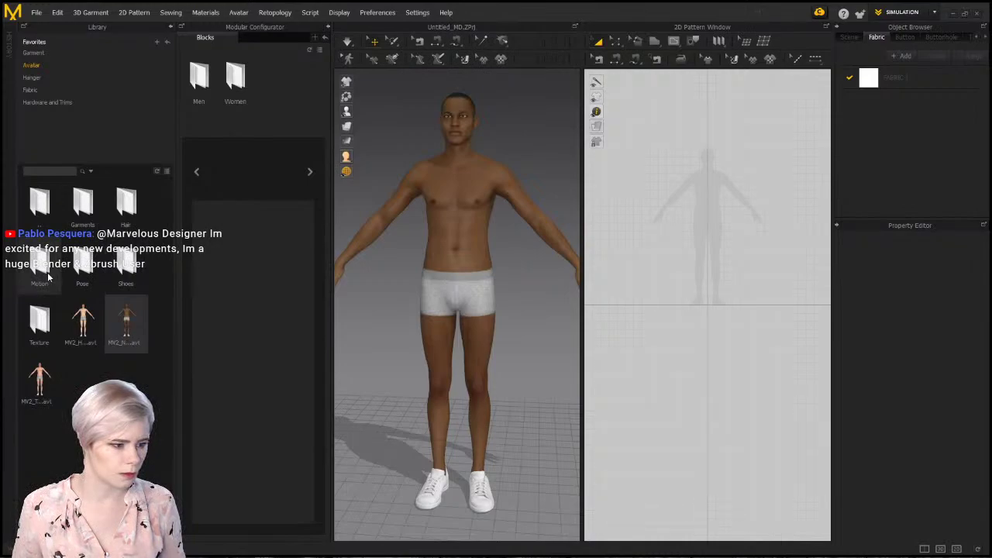
double_click(87, 256)
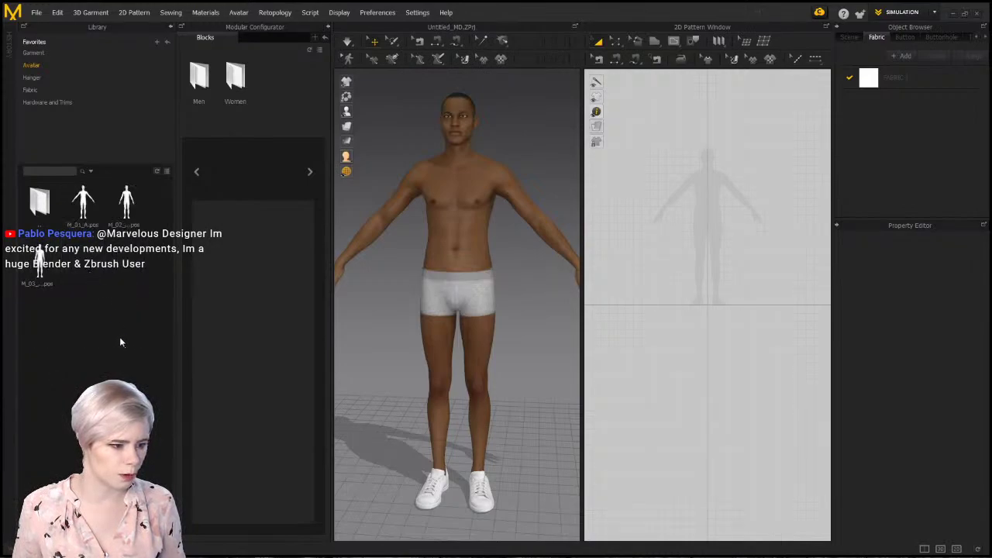
double_click(42, 259)
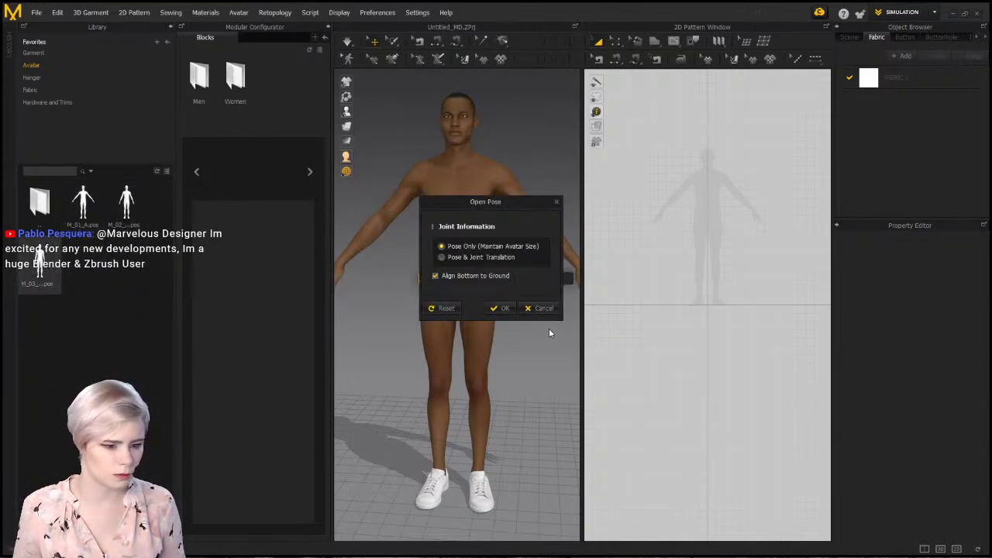
left_click(496, 307)
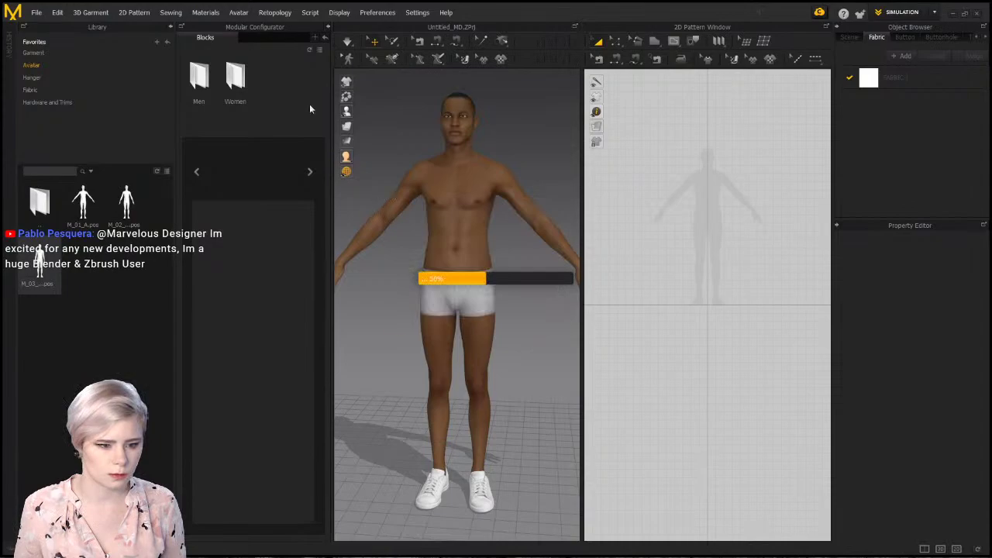
left_click(171, 27)
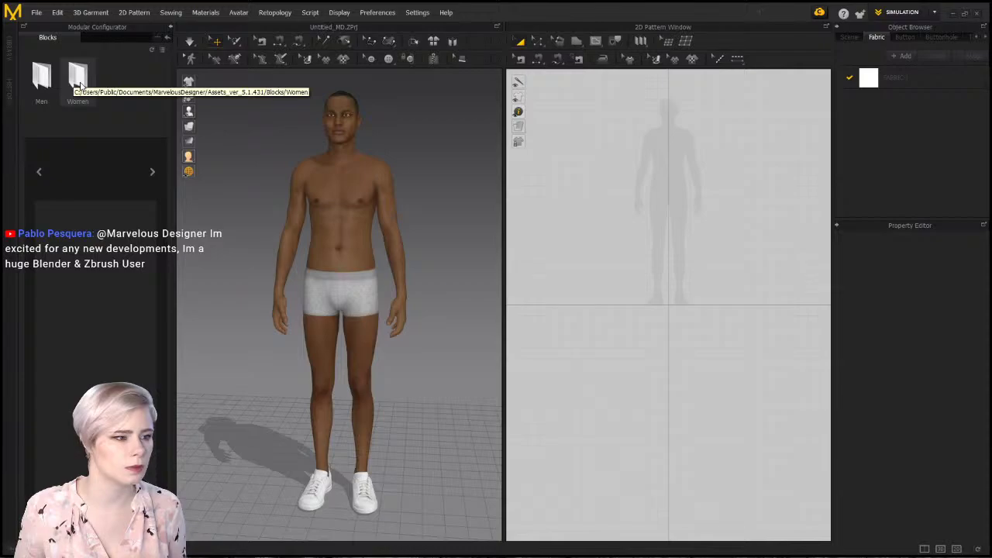
Load the Basic shirt block from the Men > Shirts blocks in the Modular Configurator
double_click(41, 75)
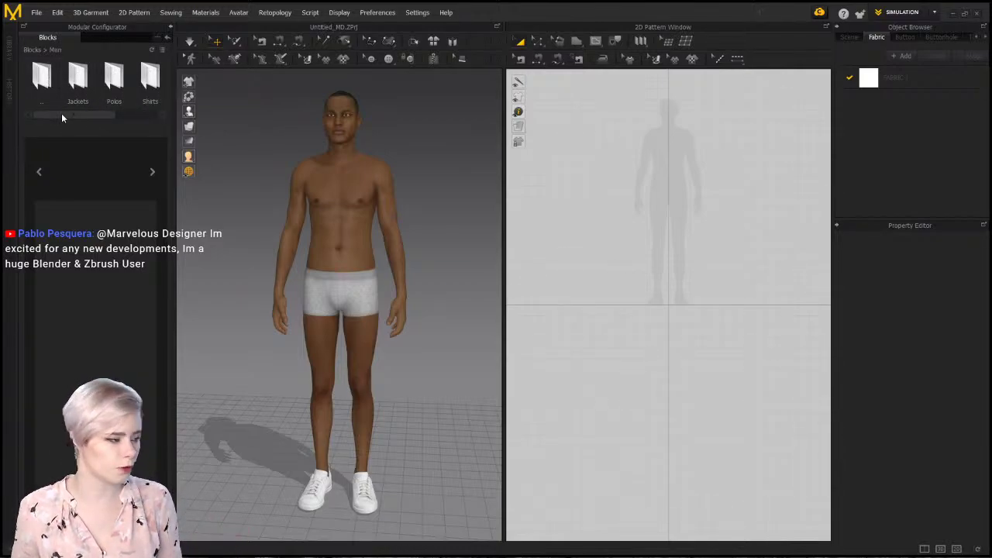
left_click_drag(62, 115, 119, 126)
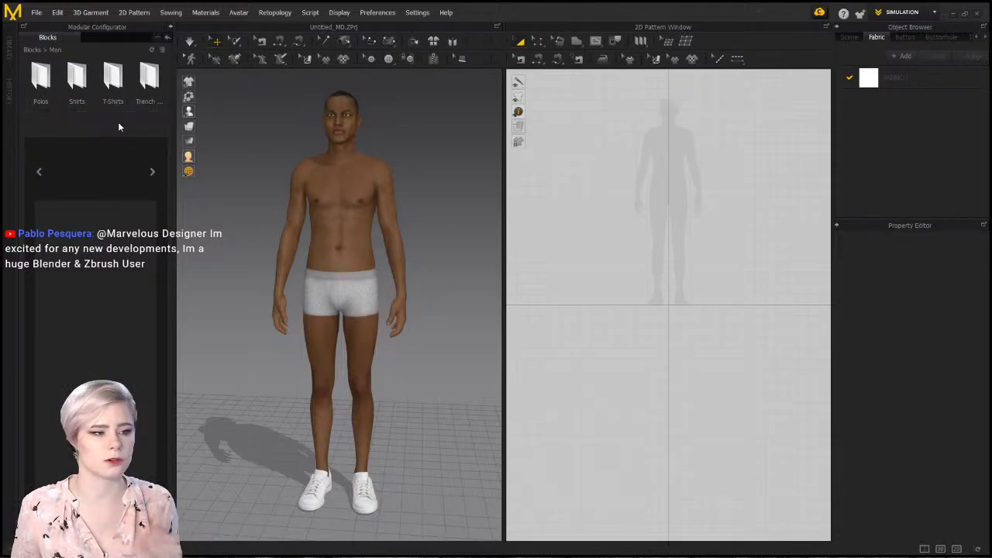
double_click(71, 84)
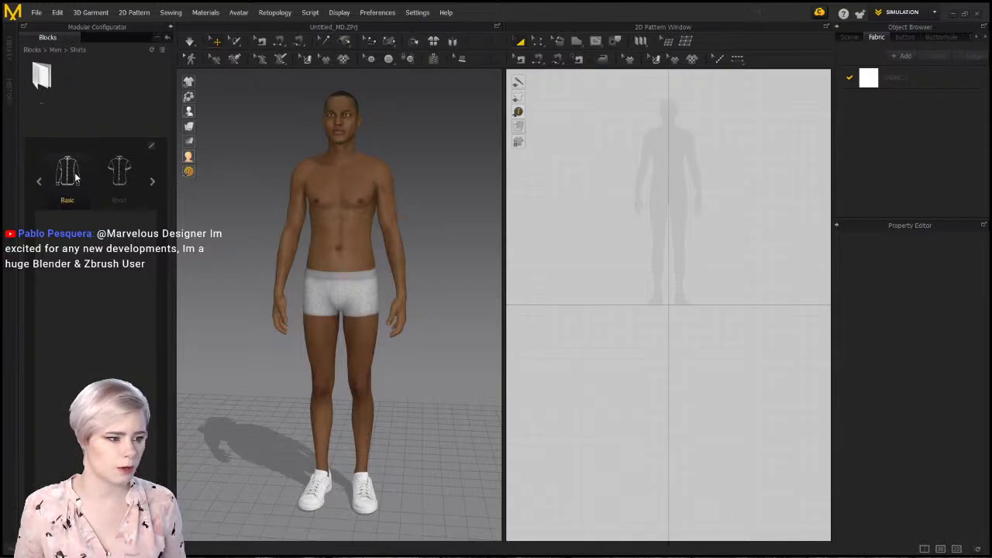
left_click(72, 181)
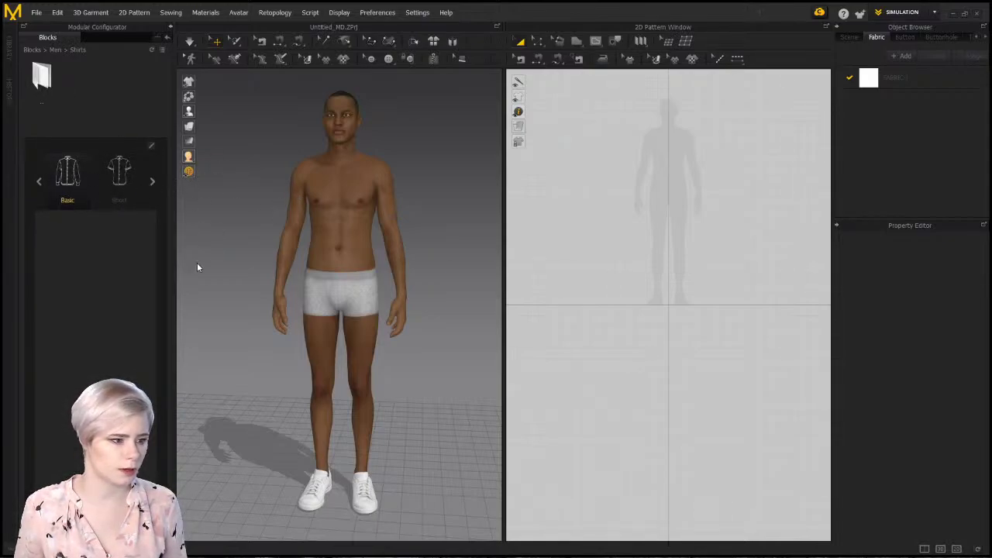
left_click(79, 198)
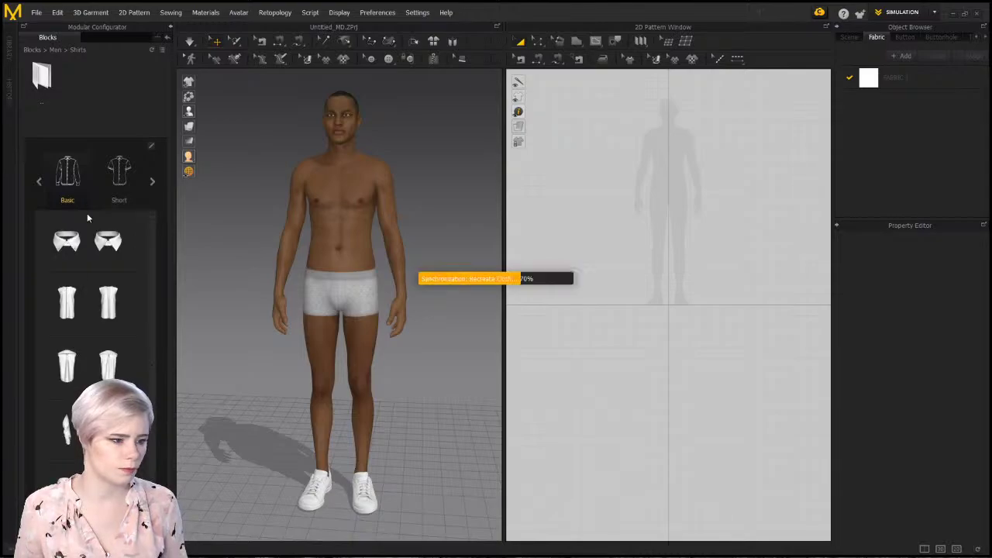
Add the second collar option, the classic collar, to the Basic shirt block
left_click(116, 247)
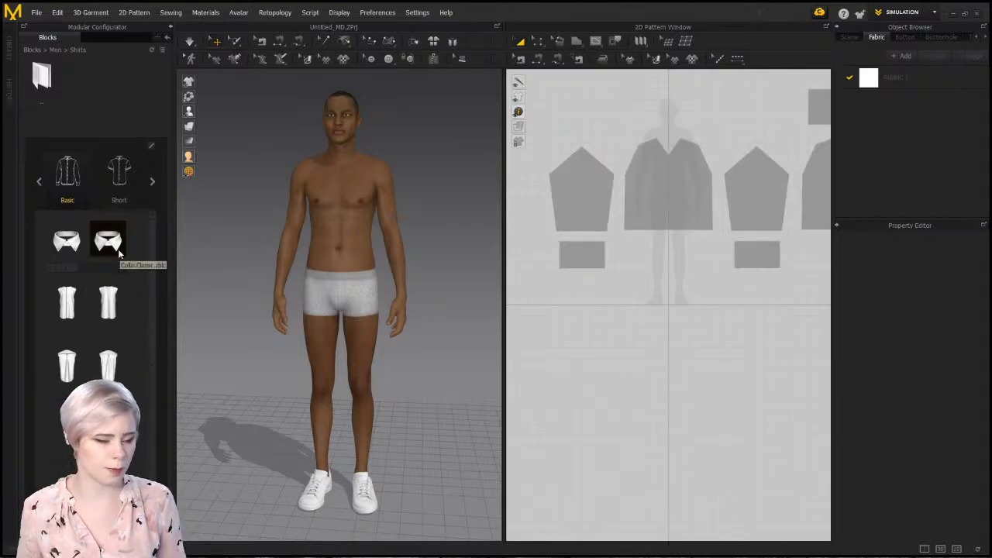
scroll(687, 163, "down", 2)
middle_click_drag(684, 167, 677, 210)
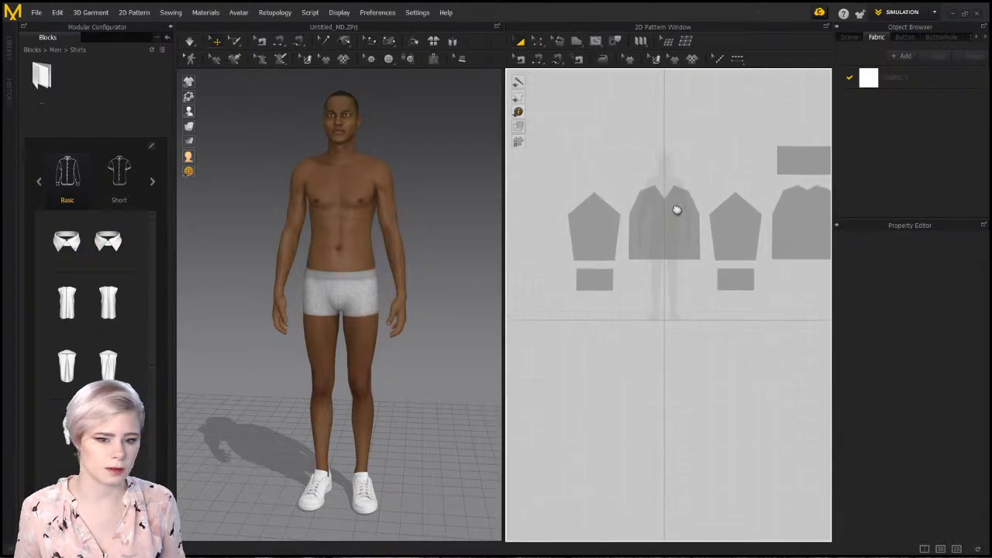
left_click(108, 239)
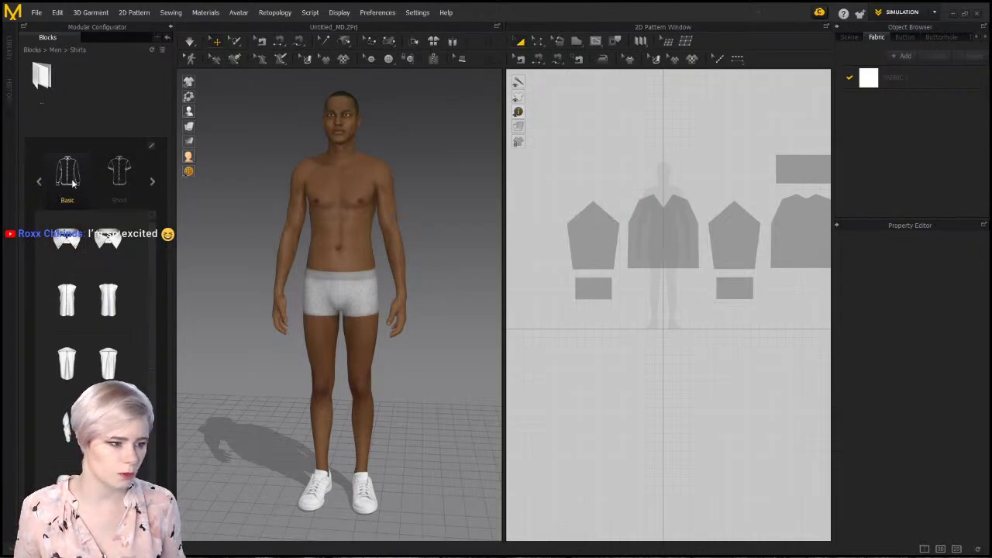
scroll(746, 219, "up", 2)
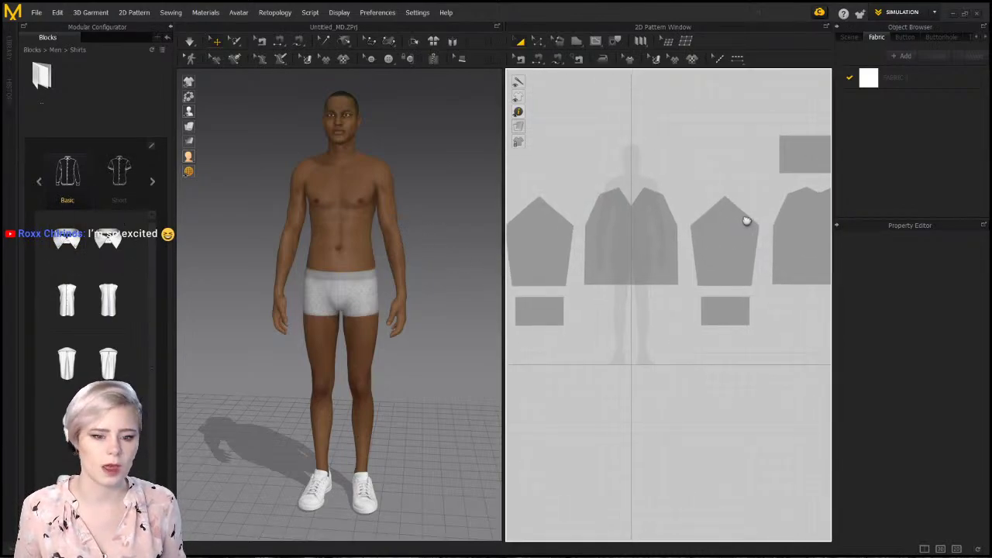
scroll(747, 222, "down", 3)
scroll(685, 247, "up", 1)
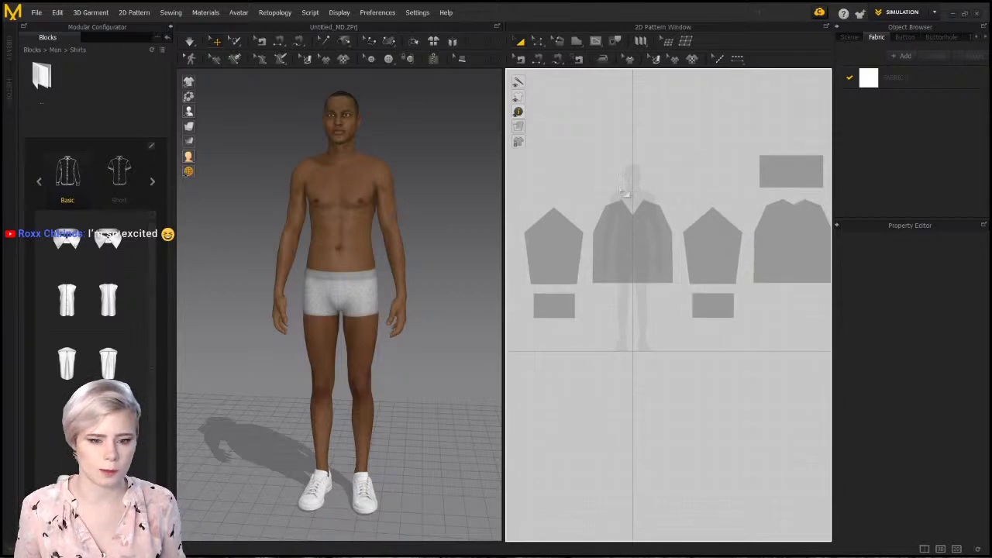
left_click(110, 251)
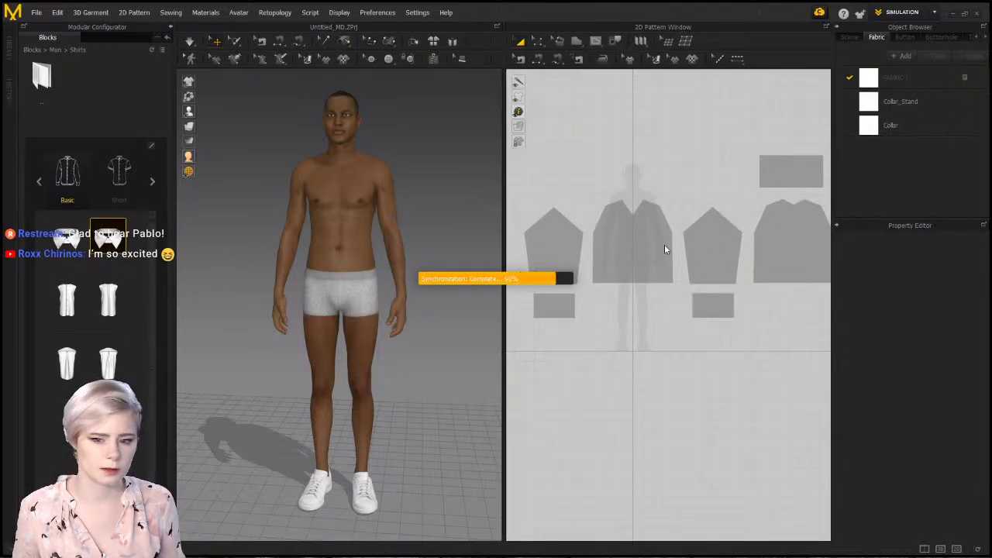
Add the second front body option to the Basic shirt block
scroll(668, 255, "up", 5)
scroll(737, 211, "down", 8)
middle_click_drag(737, 217, 689, 310)
scroll(688, 302, "up", 5)
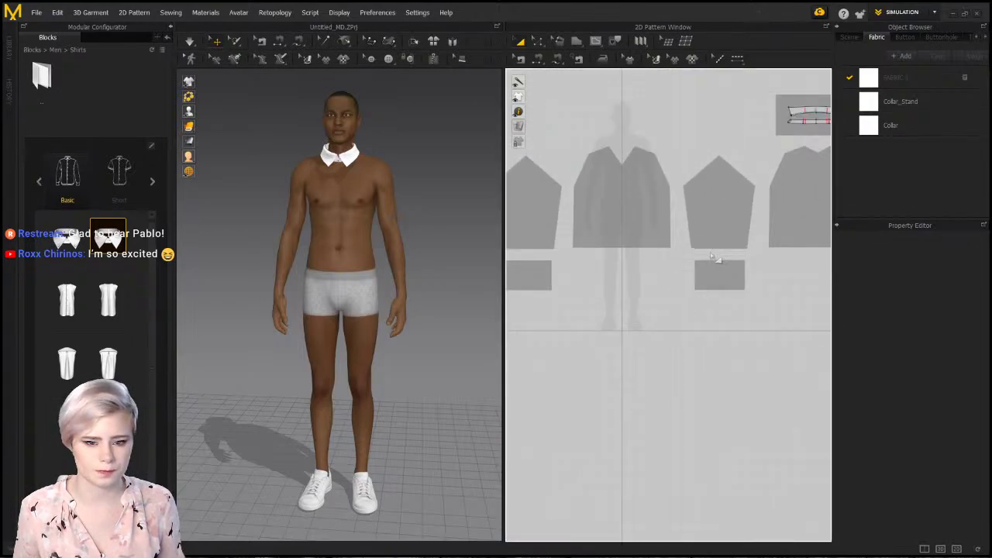
right_click_drag(288, 150, 349, 108)
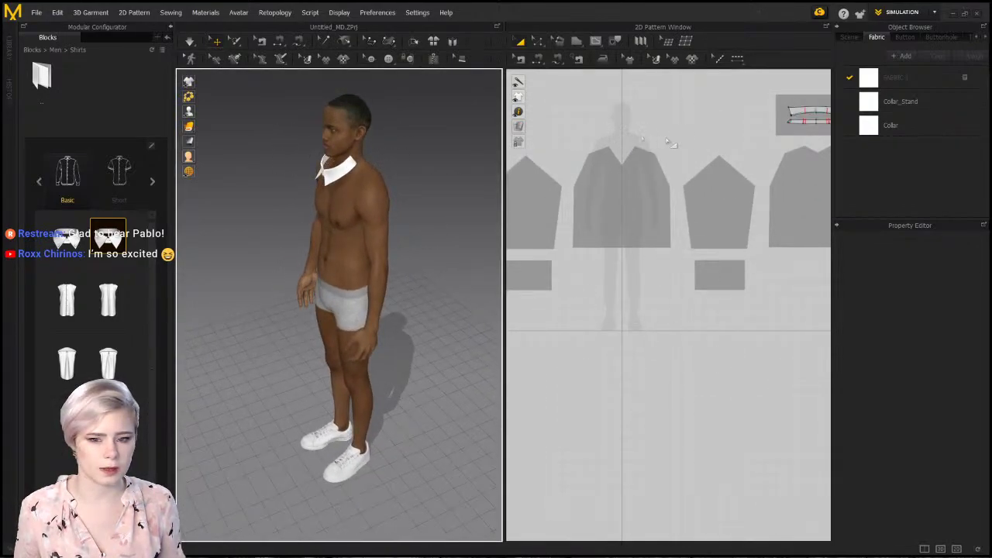
scroll(624, 164, "up", 5)
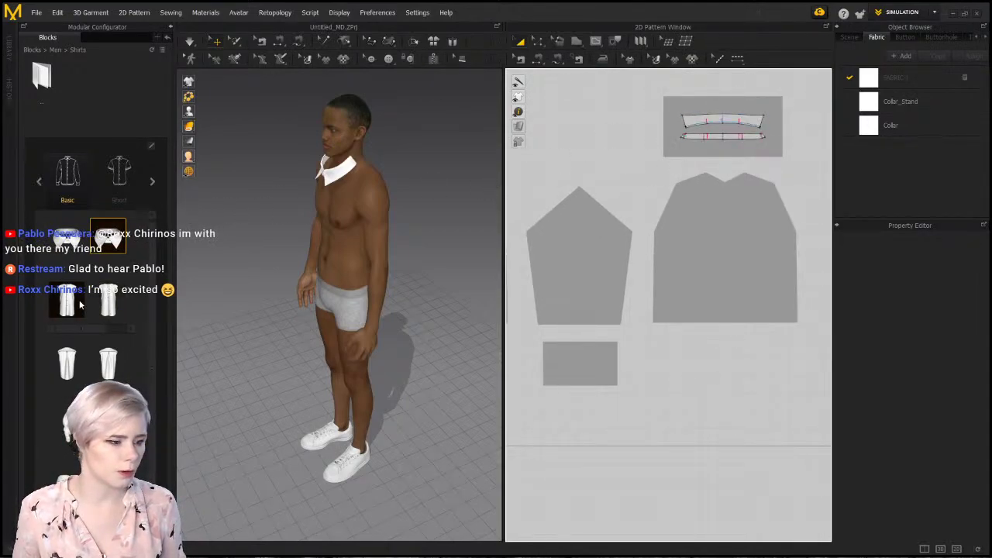
left_click(108, 298)
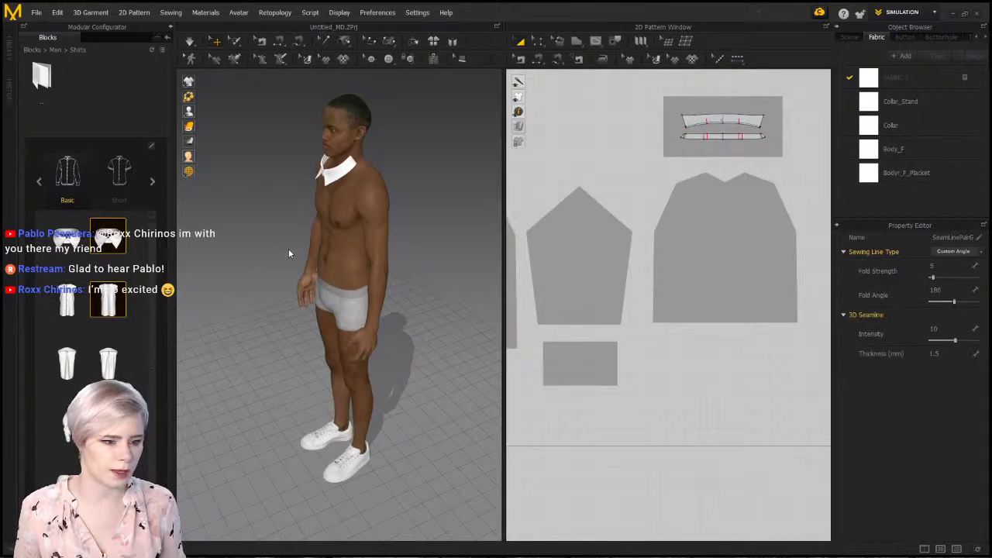
Add the first back body option and the first sleeve option to the Basic shirt block
right_click_drag(301, 239, 356, 222)
scroll(355, 222, "up", 8)
middle_click_drag(355, 221, 345, 333)
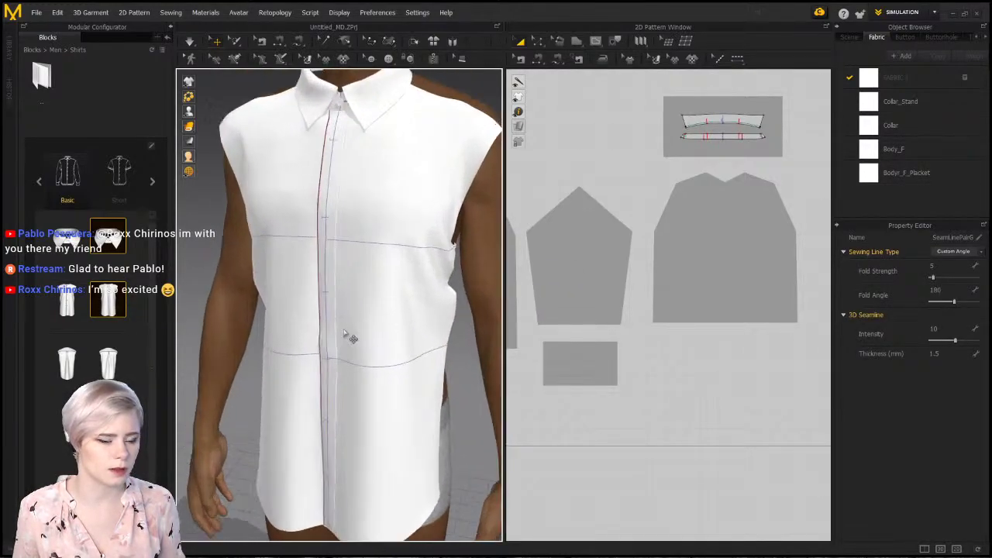
scroll(345, 333, "down", 2)
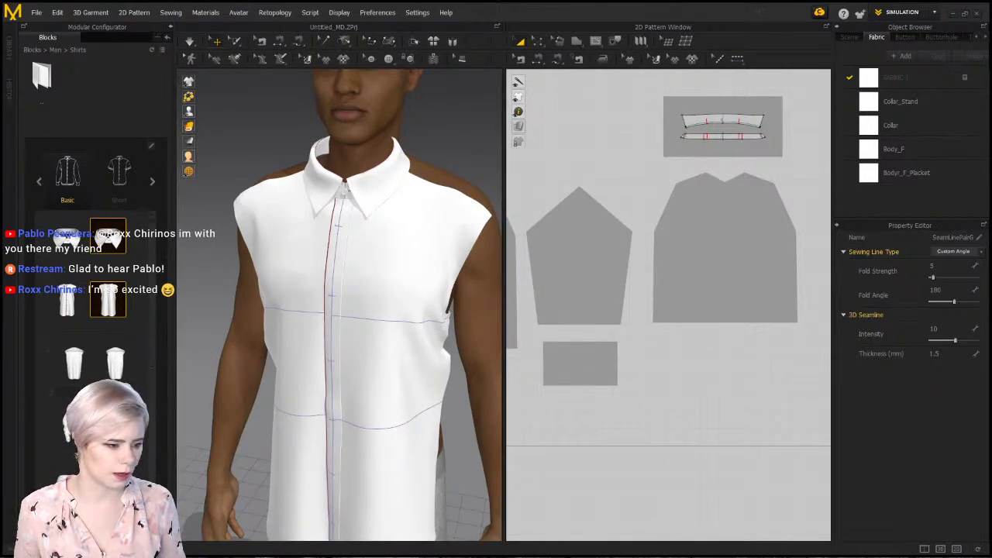
left_click(66, 361)
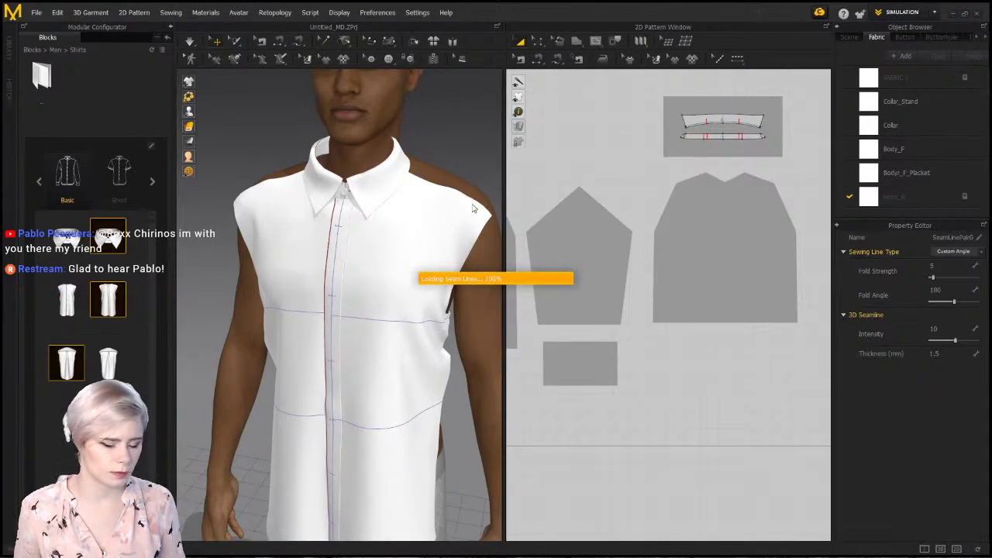
right_click_drag(423, 201, 339, 290)
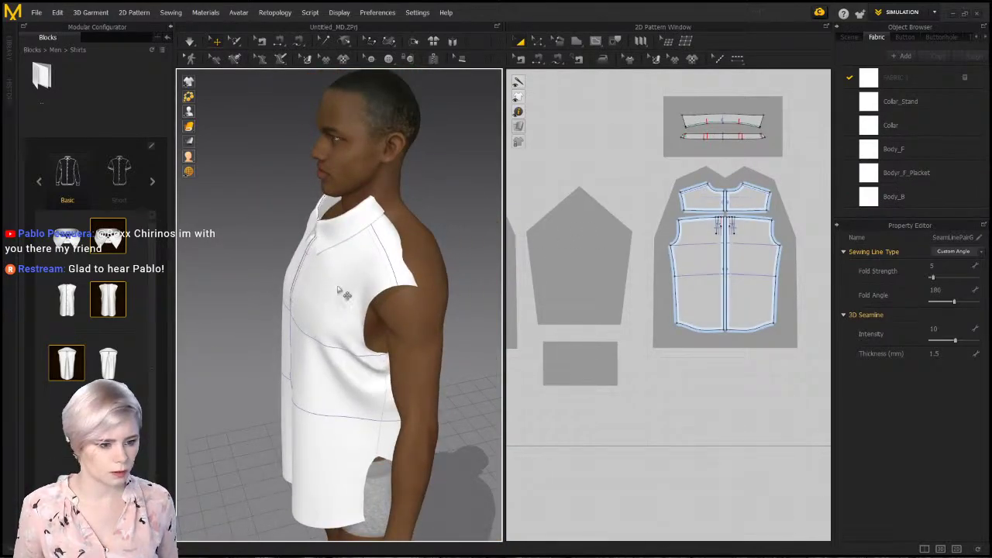
left_click(67, 426)
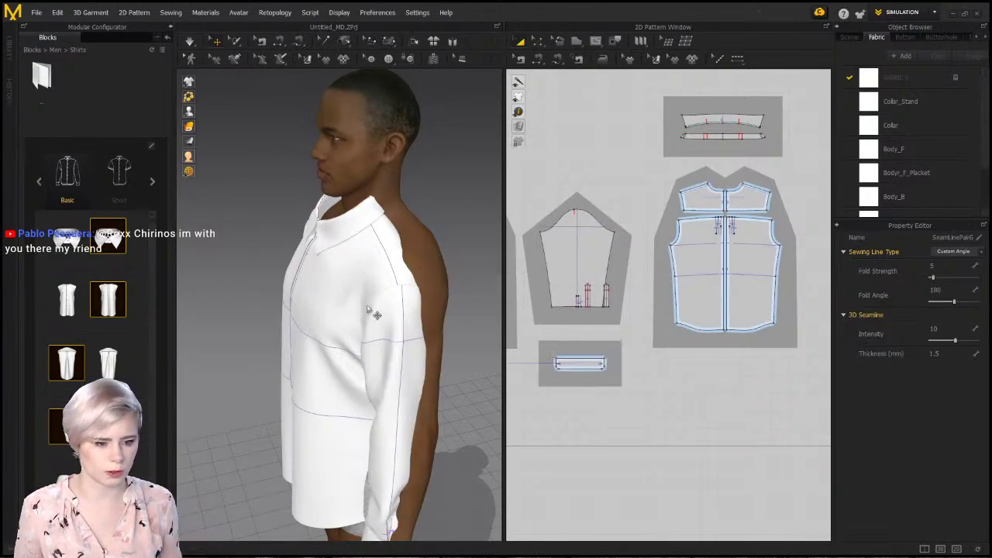
Select all pattern pieces, raise the shirt slightly on the avatar, and start the simulation
scroll(368, 309, "down", 2)
middle_click_drag(389, 356, 392, 228)
key("ctrl+a")
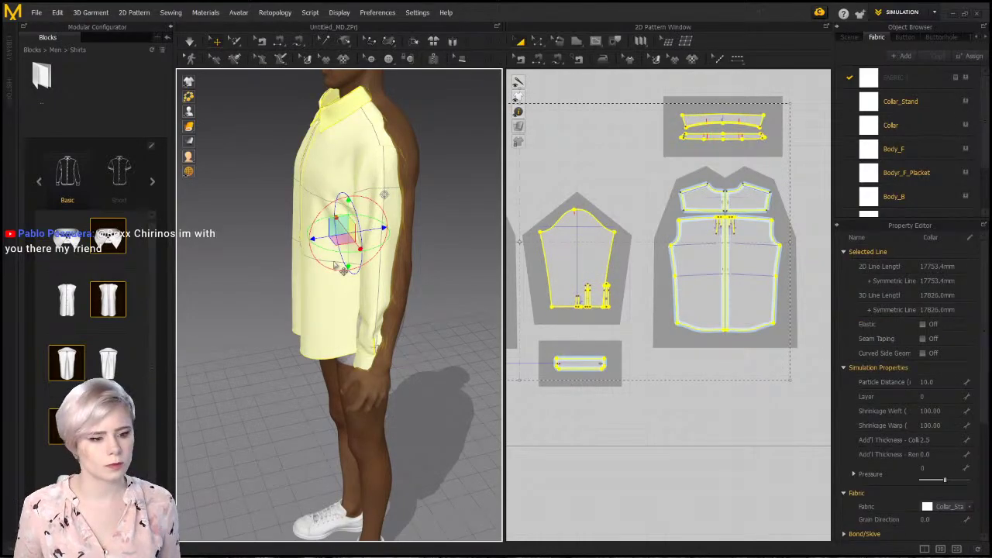
right_click_drag(344, 271, 368, 210)
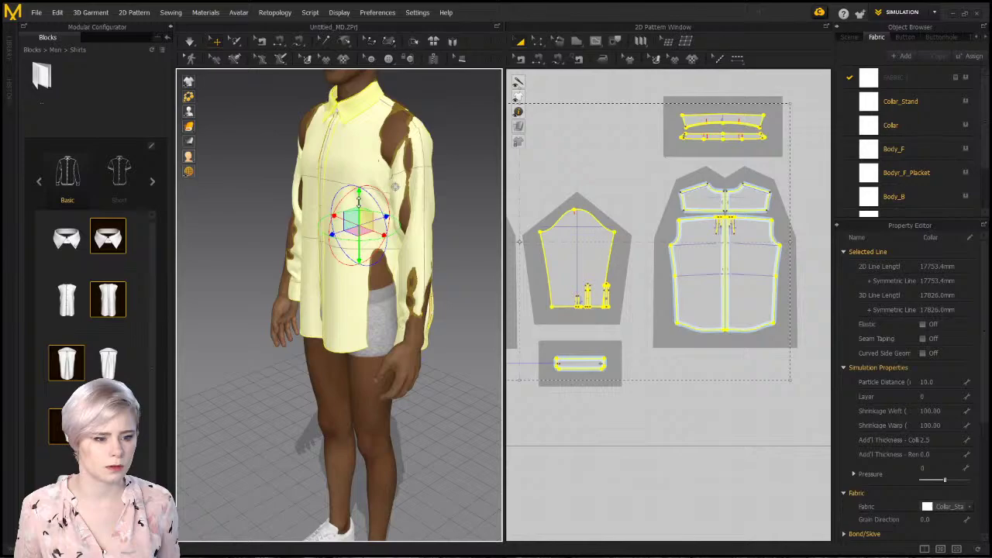
left_click_drag(359, 202, 359, 195)
right_click_drag(415, 204, 367, 290)
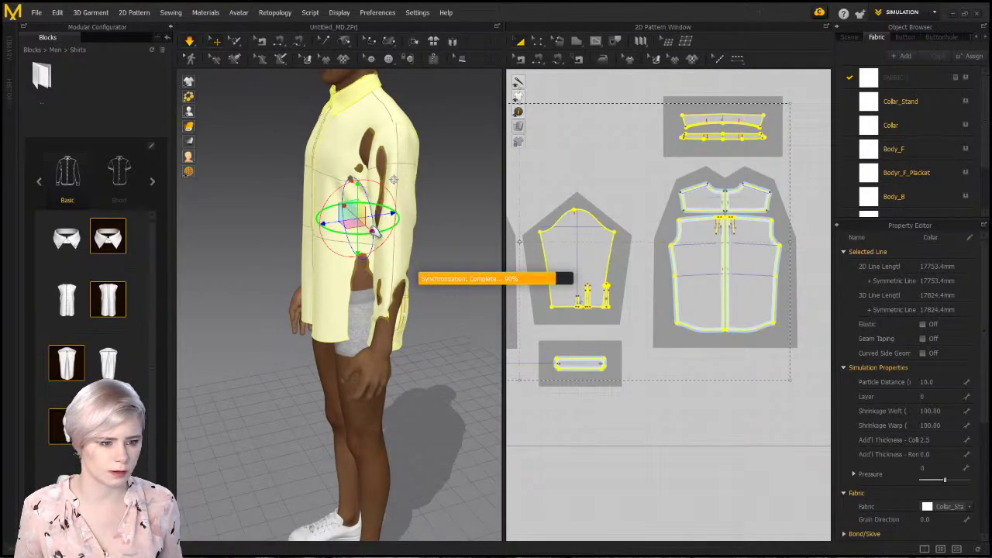
right_click_drag(427, 255, 376, 275)
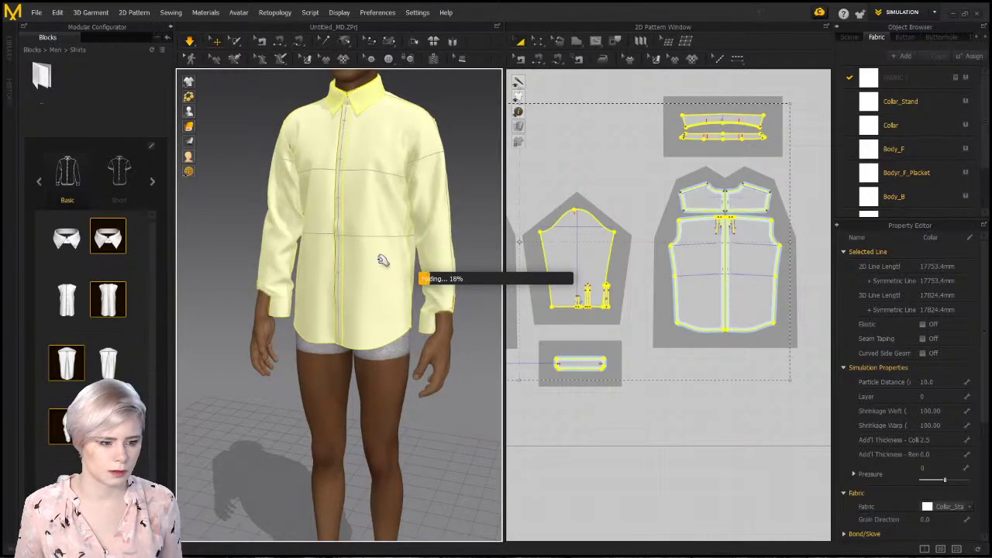
Examine the draped shirt on the avatar from the back and the front with the pattern pieces deselected
right_click_drag(450, 358, 286, 231)
scroll(405, 207, "up", 1)
right_click_drag(404, 202, 375, 195)
middle_click_drag(375, 195, 376, 306)
scroll(393, 223, "up", 2)
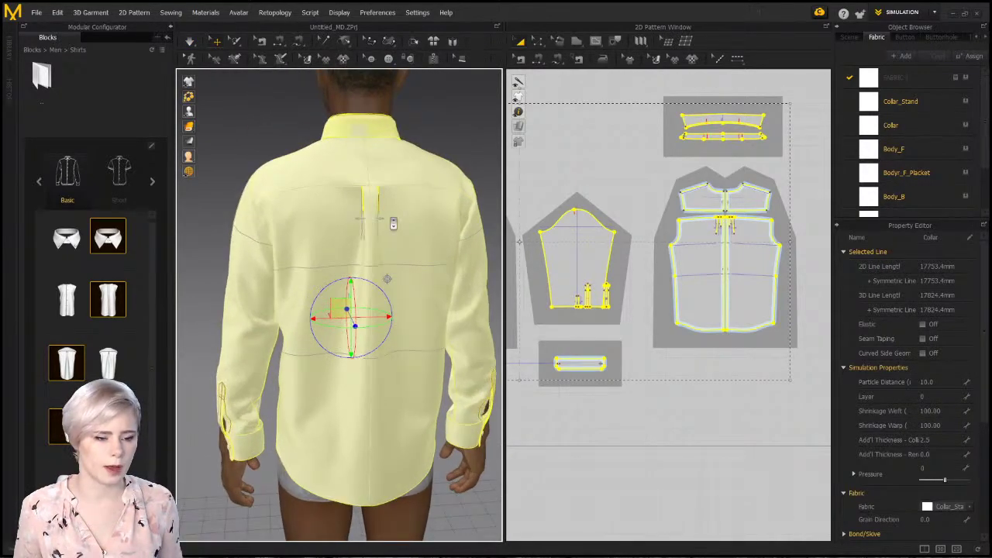
left_click(414, 147)
left_click(403, 124)
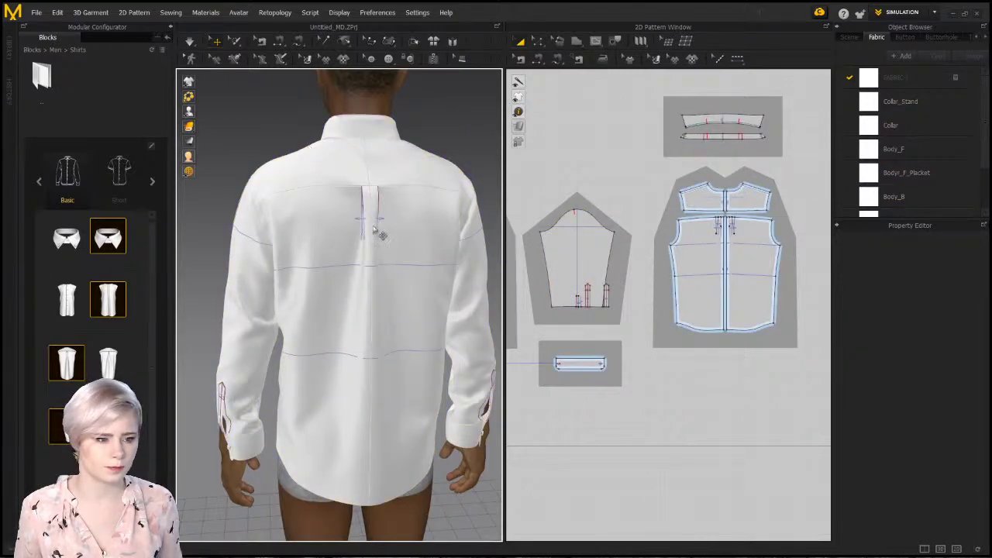
right_click_drag(380, 234, 303, 336)
scroll(303, 337, "up", 1)
middle_click_drag(305, 336, 321, 305)
right_click_drag(321, 305, 316, 243)
middle_click_drag(315, 243, 319, 277)
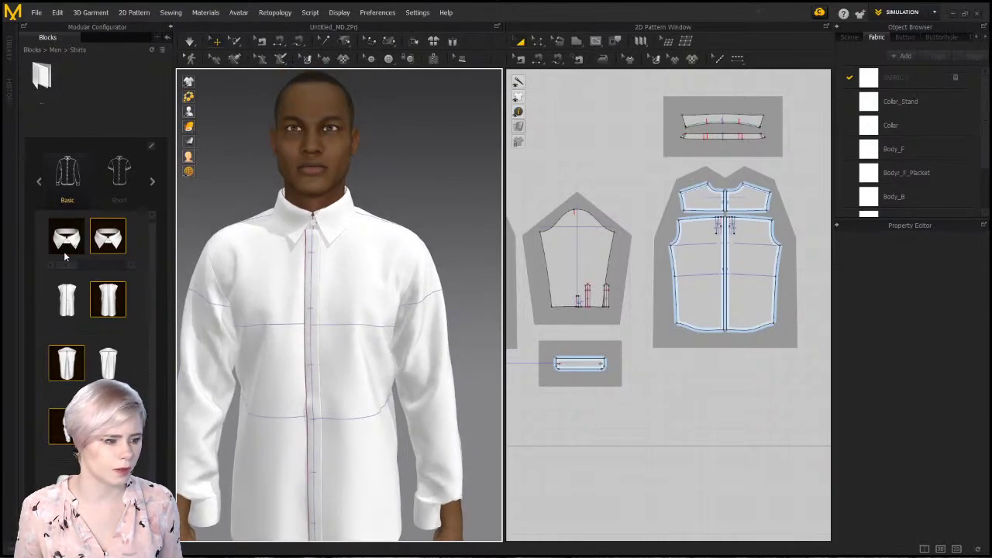
Replace the collar with the first collar option and move its pieces back into place around the avatar's neck
left_click(65, 250)
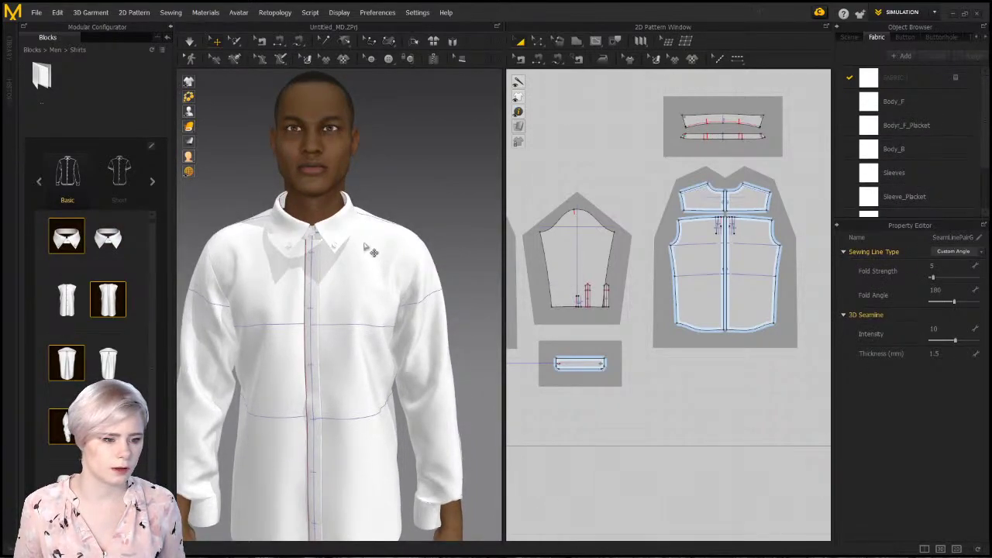
right_click_drag(371, 250, 287, 258)
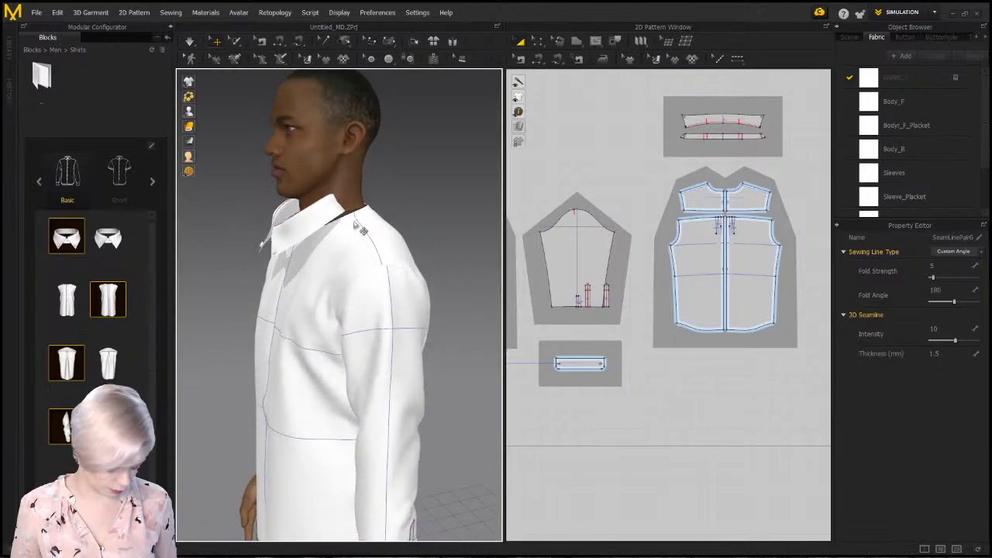
left_click_drag(627, 97, 858, 156)
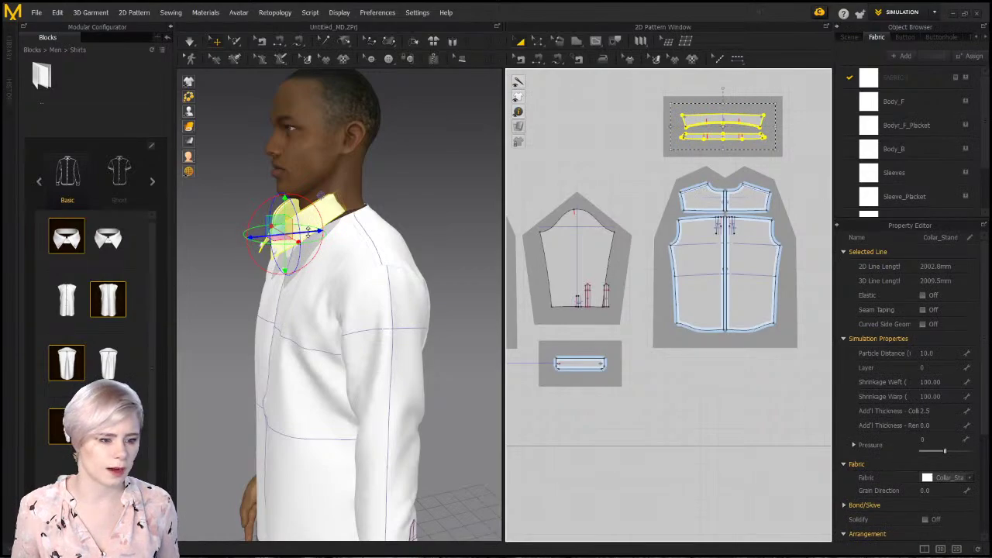
left_click_drag(298, 228, 305, 220)
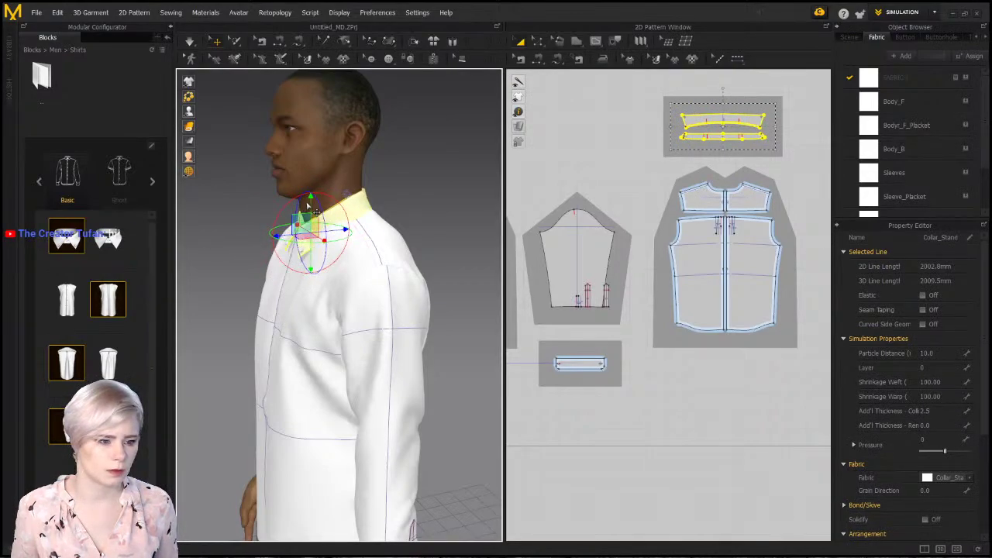
left_click(309, 203)
left_click(319, 222)
left_click_drag(671, 98, 777, 146)
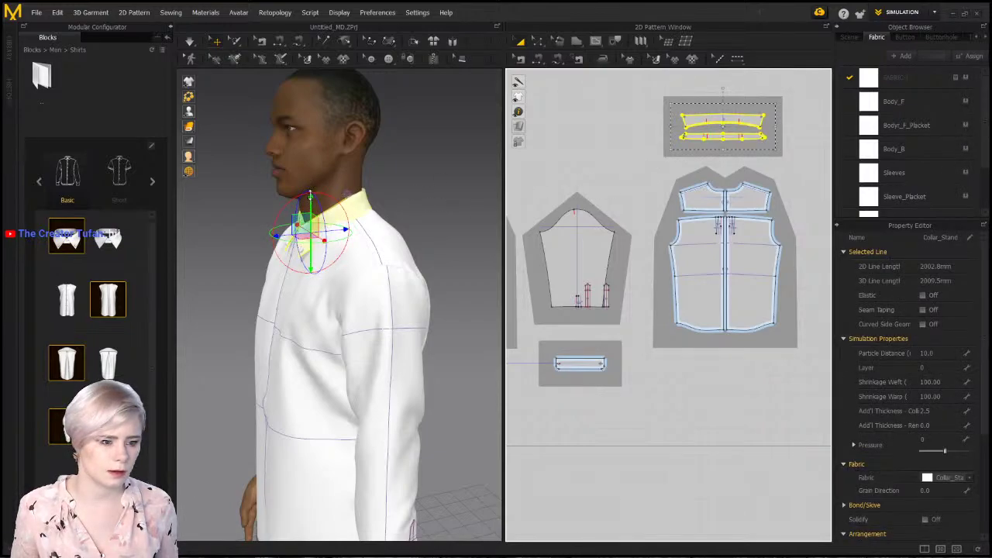
Simulate the shirt briefly to drape the new collar around the neck, and deselect the collar pieces
key("space")
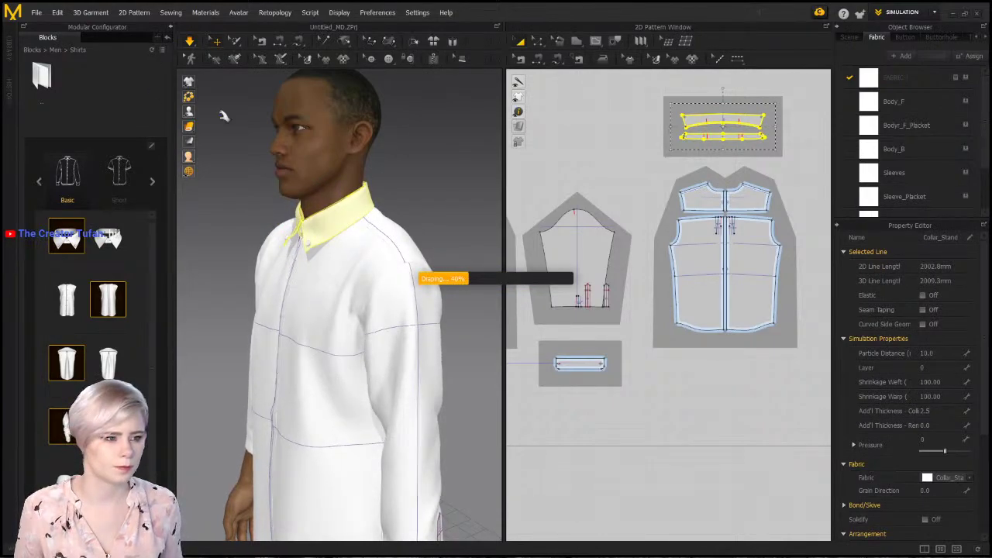
key("2")
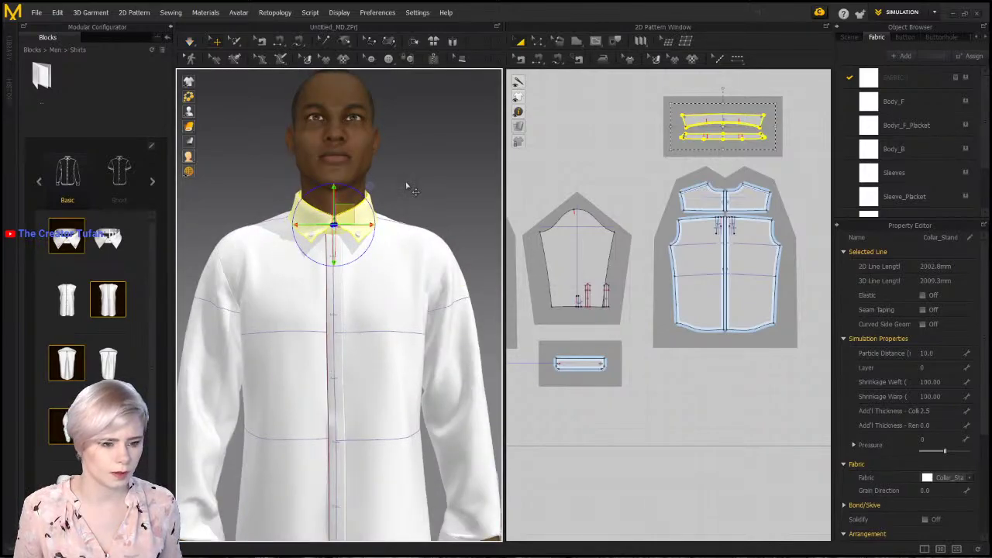
left_click(407, 186)
Examine the finished shirt and its new collar from the front and side, along with the full 2D pattern layout
right_click_drag(270, 290, 242, 307)
scroll(331, 270, "down", 1)
middle_click_drag(333, 269, 325, 230)
scroll(325, 230, "up", 1)
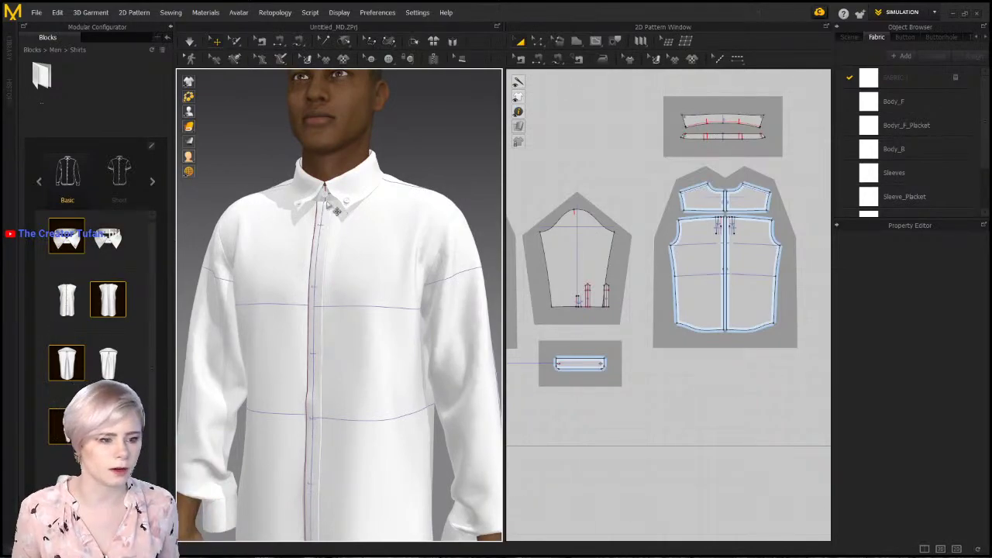
right_click_drag(357, 207, 244, 228)
middle_click_drag(310, 231, 312, 258)
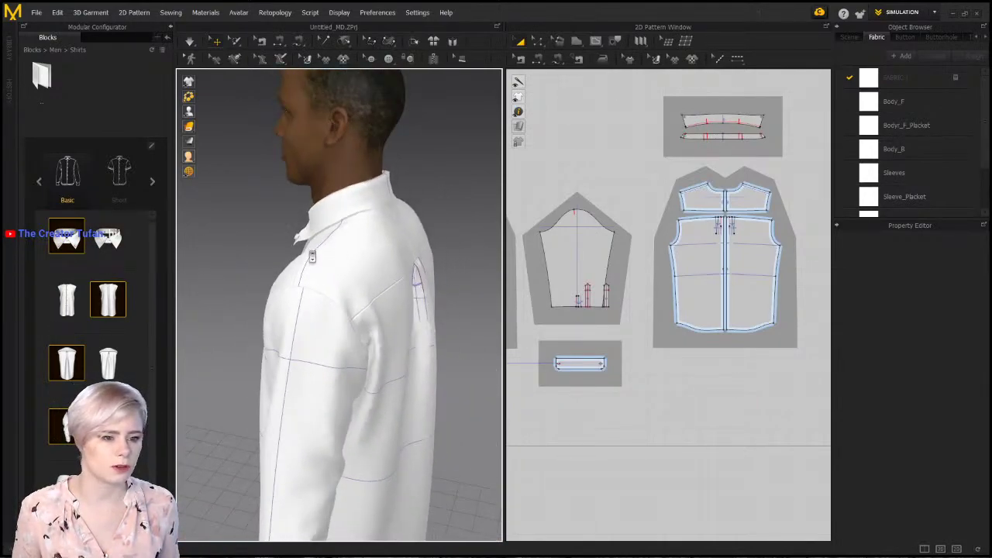
right_click_drag(342, 230, 364, 213)
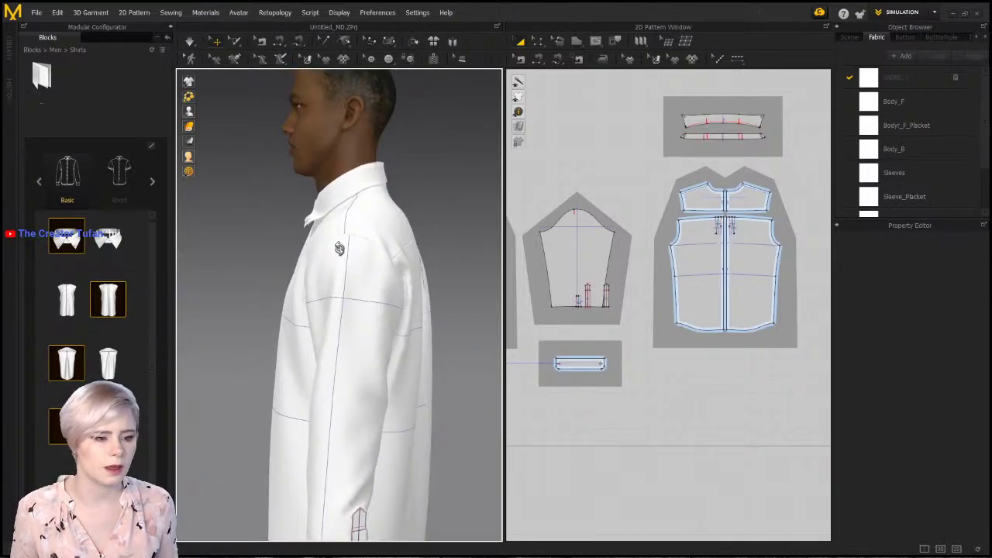
right_click_drag(341, 248, 458, 245)
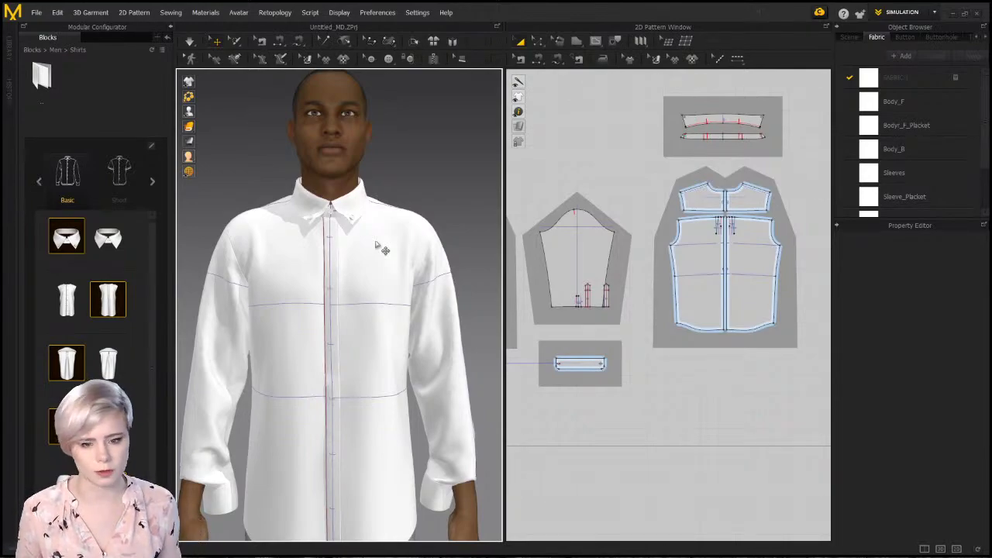
scroll(536, 258, "down", 5)
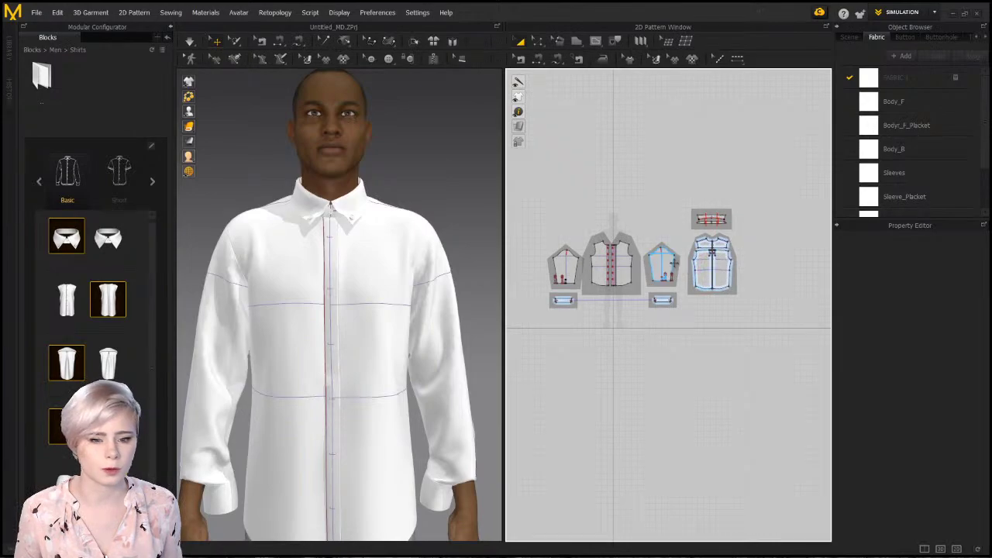
right_click_drag(674, 263, 722, 268)
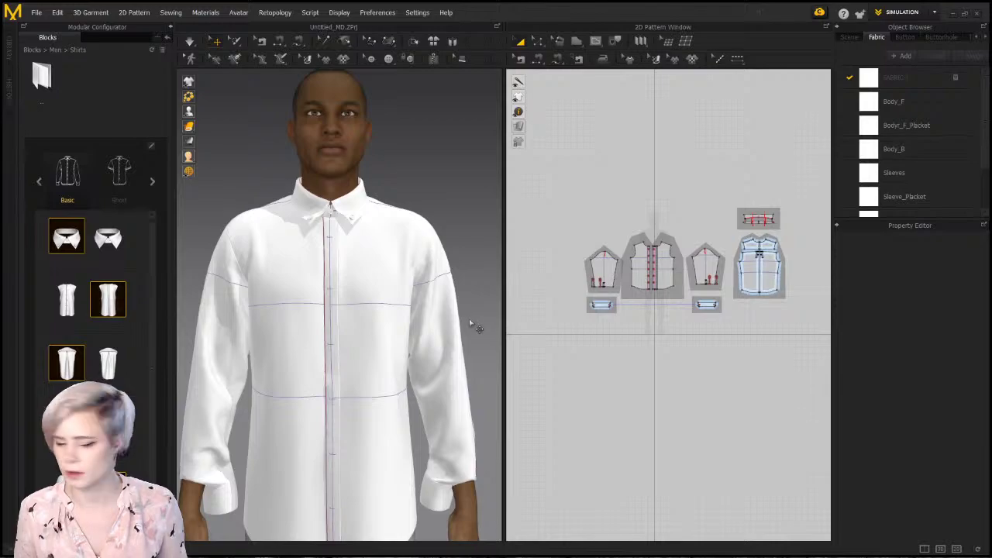
scroll(341, 248, "up", 3)
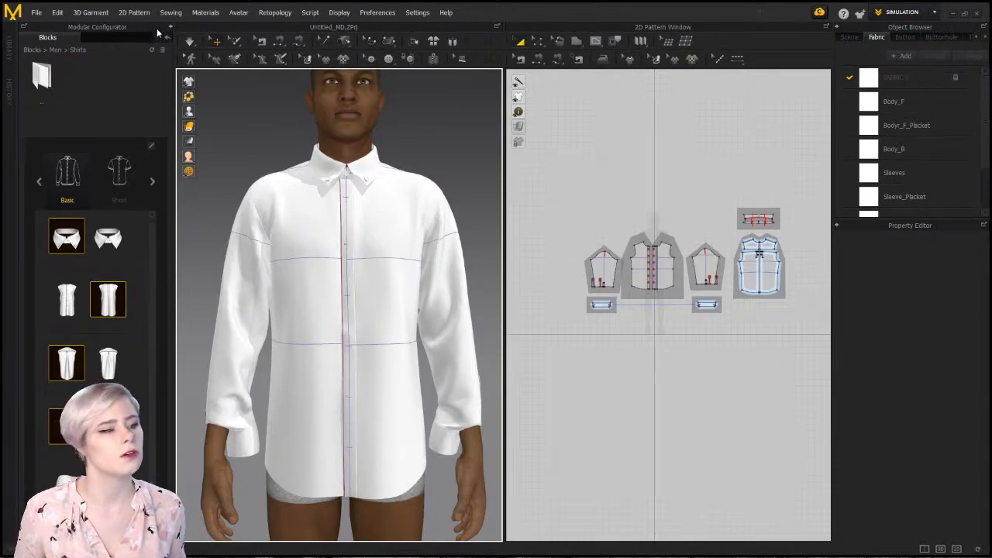
scroll(426, 217, "down", 2)
scroll(426, 218, "down", 1)
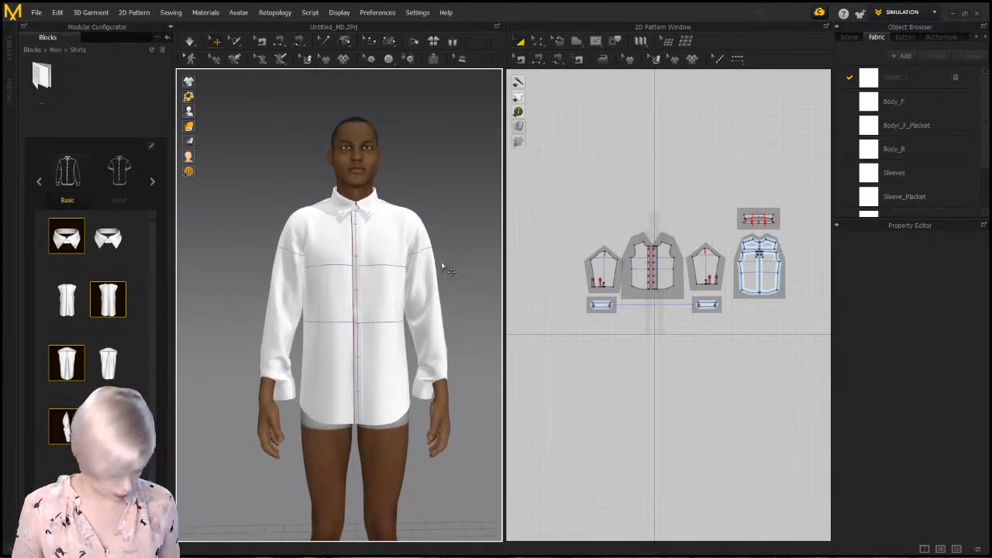
Delete all of the shirt's pattern pieces together with their modular template
key("ctrl+a")
key("Delete")
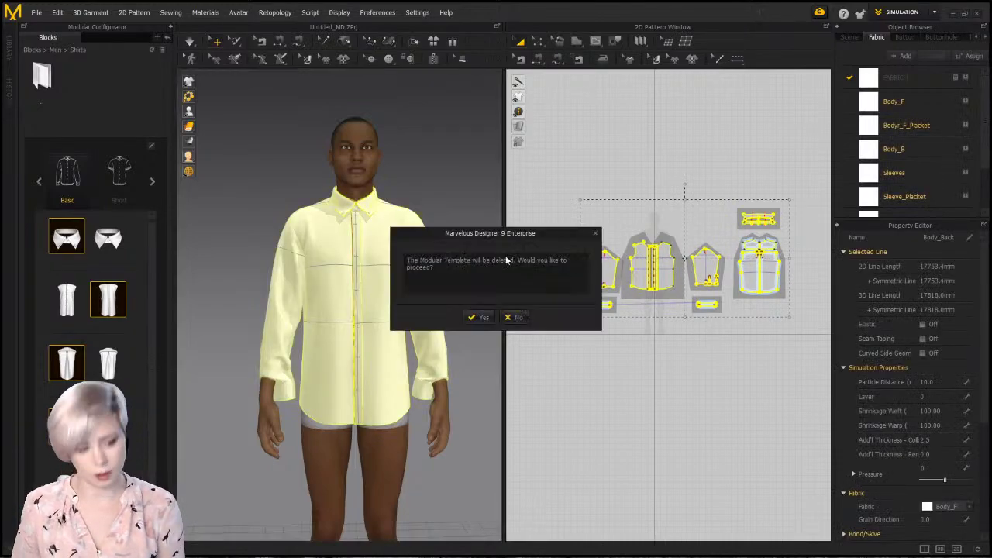
left_click(478, 317)
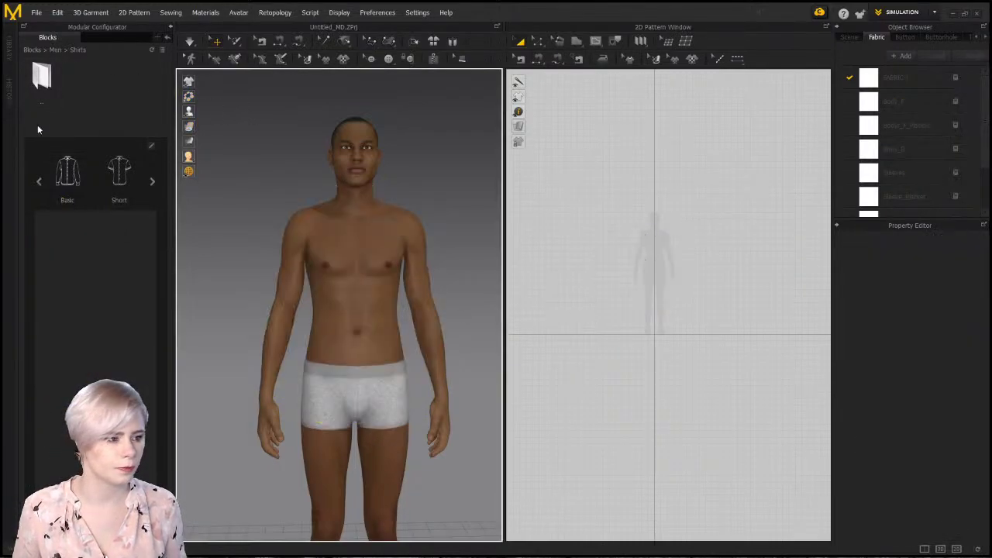
Apply the M_01_A pose to the avatar as pose only, with its bottom aligned to the ground
left_click(167, 37)
left_click(10, 47)
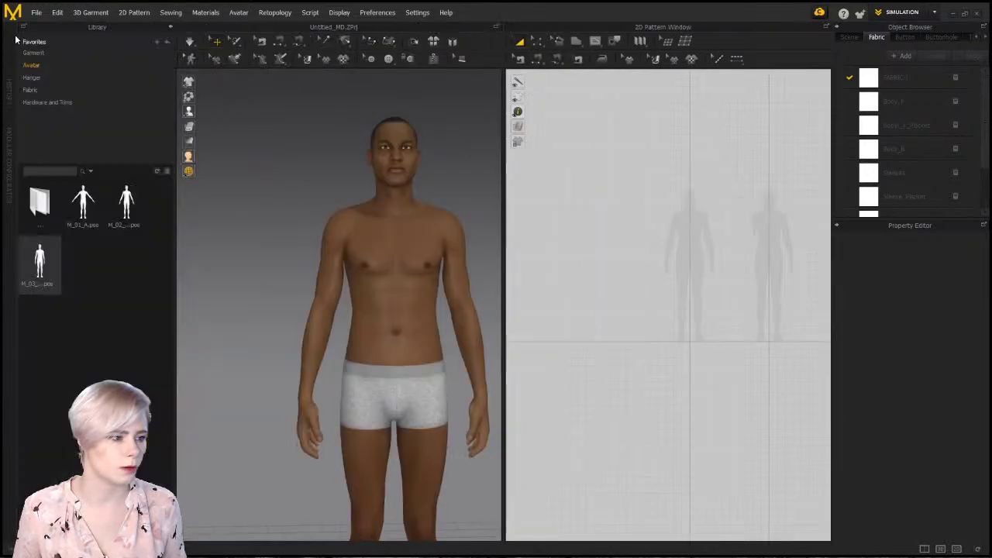
double_click(99, 194)
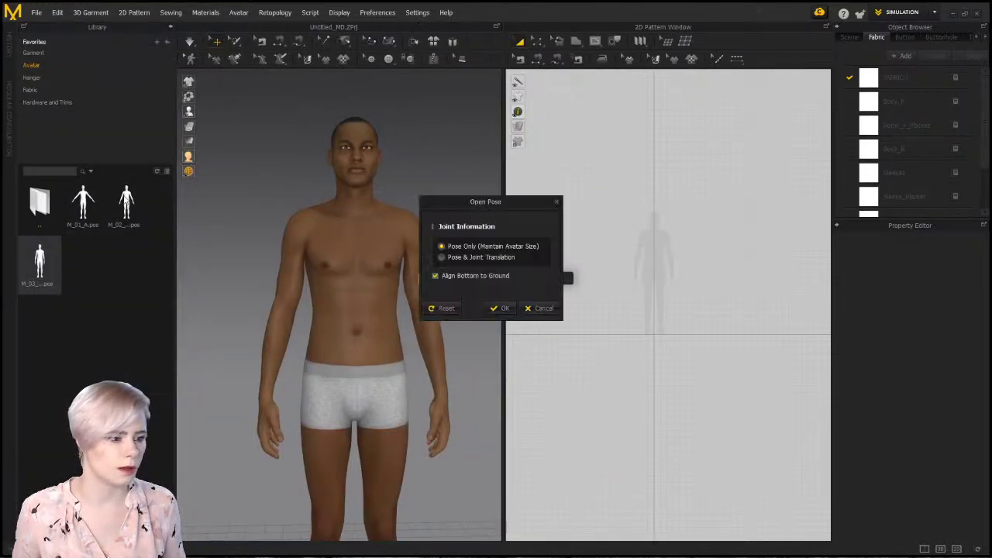
left_click(500, 310)
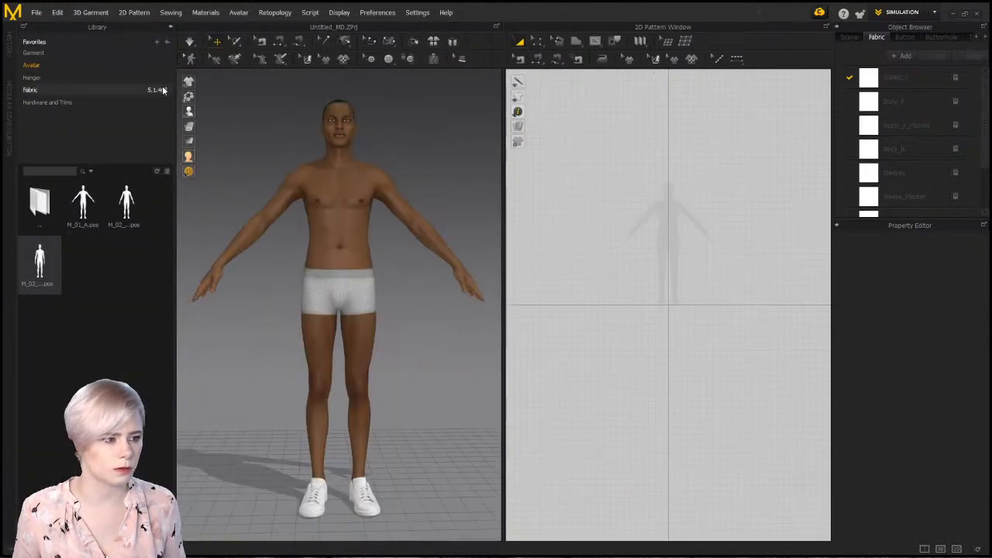
double_click(45, 224)
left_click(170, 27)
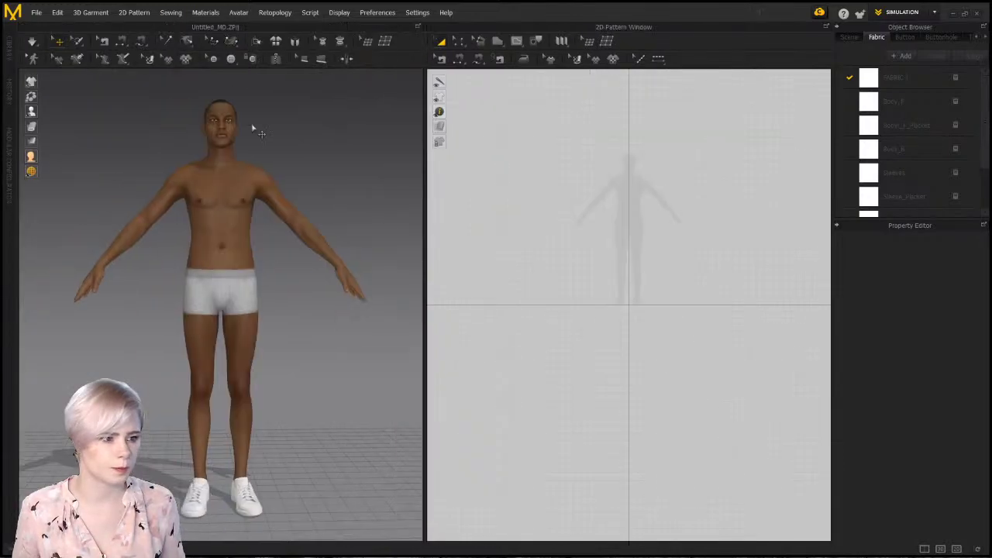
Add the T-shirt garment from the library to the current workspace on the avatar
scroll(647, 209, "up", 1)
middle_click_drag(642, 214, 655, 273)
scroll(655, 273, "up", 3)
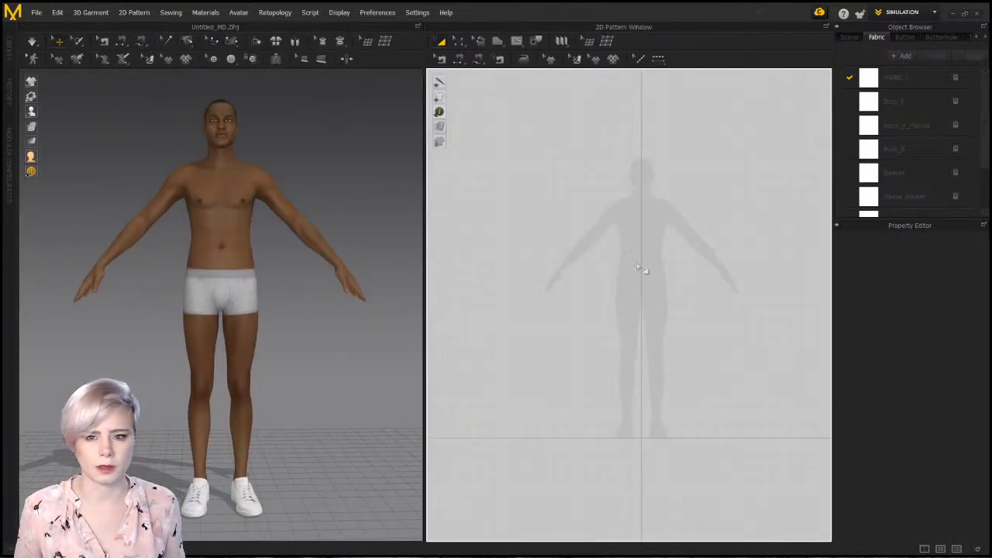
left_click(11, 43)
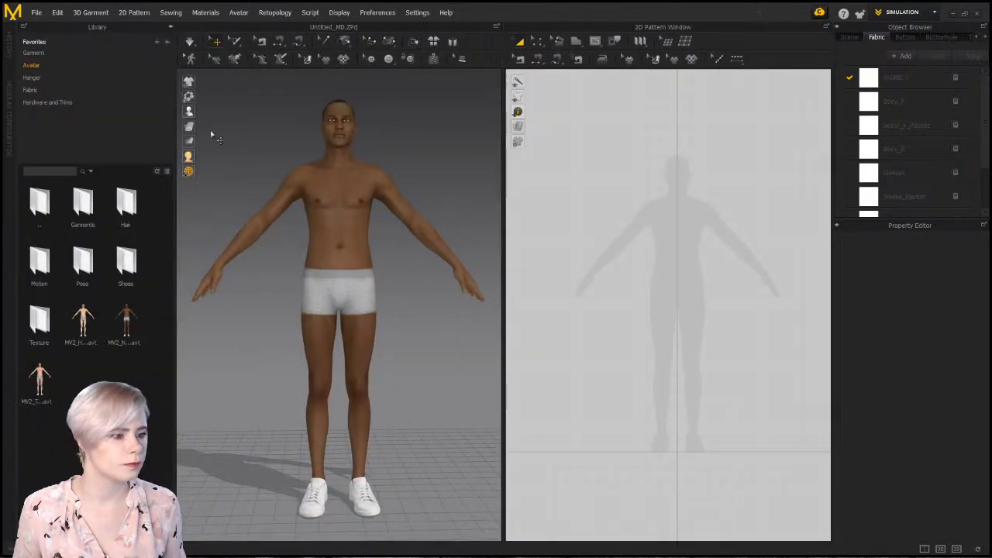
left_click(42, 52)
double_click(127, 203)
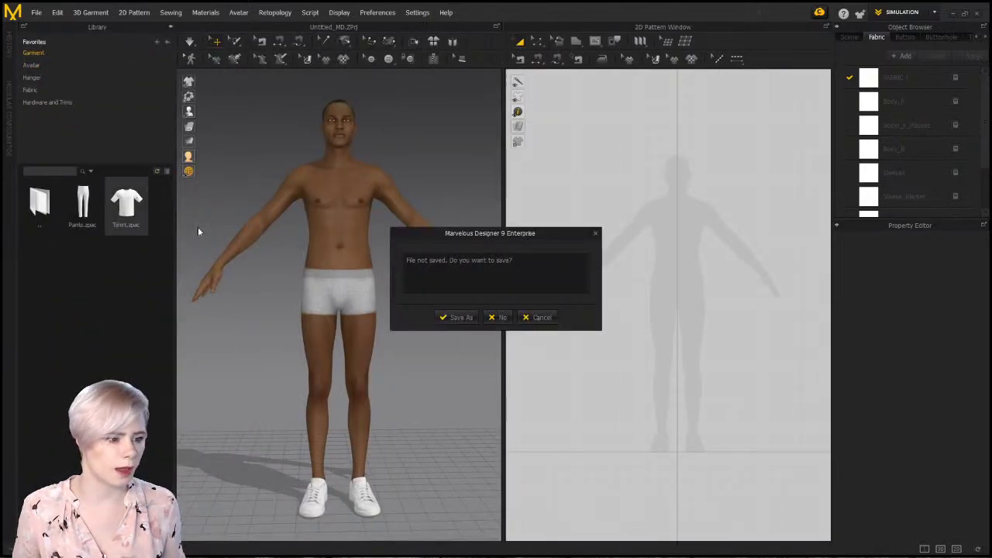
left_click(540, 320)
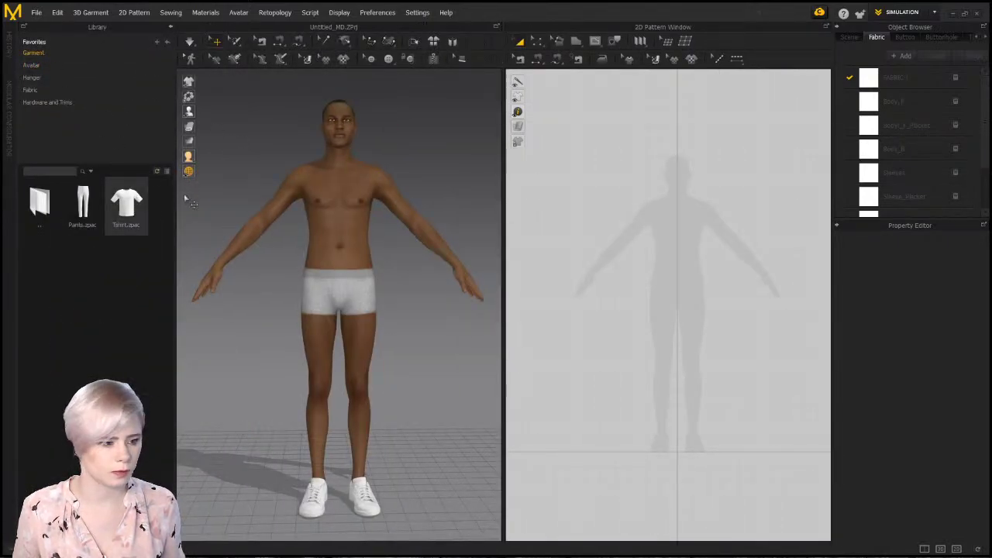
right_click(128, 200)
left_click(191, 206)
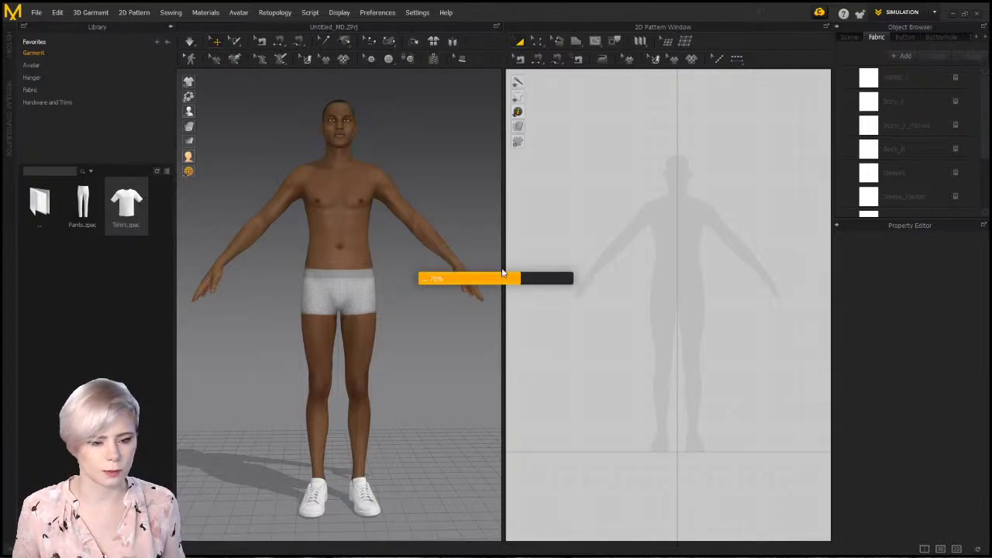
left_click(170, 27)
right_click_drag(376, 223, 321, 217)
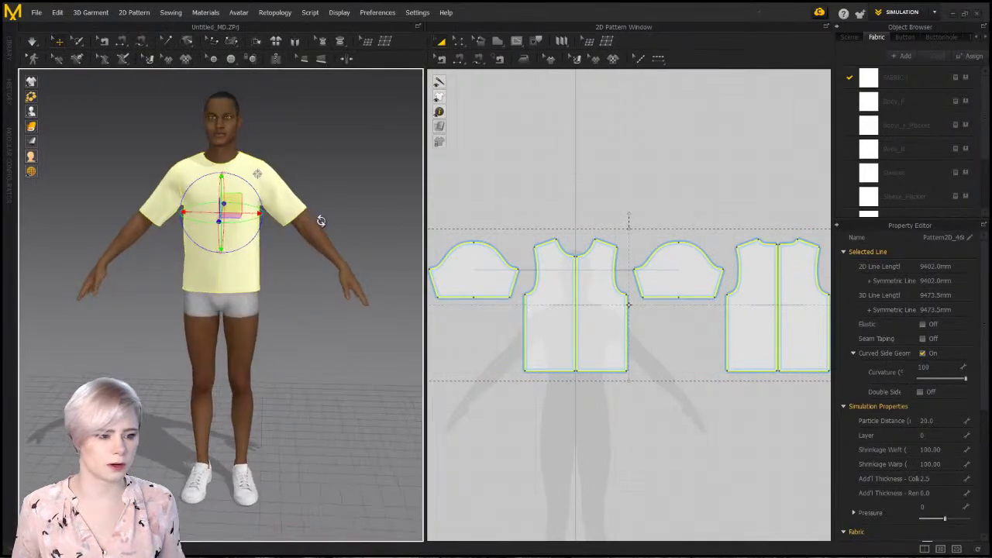
scroll(295, 203, "up", 3)
left_click(354, 188)
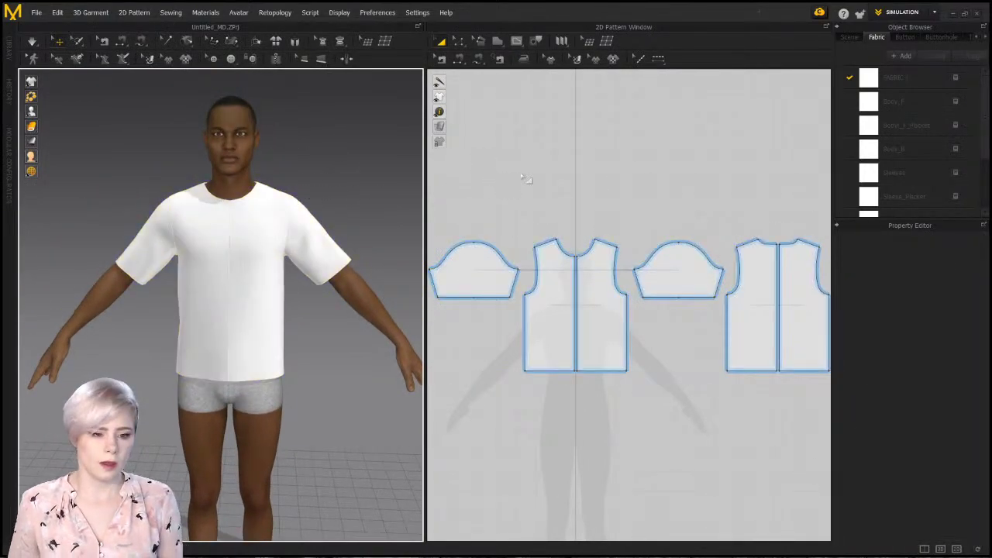
Switch the workspace mode from Simulation to Modular
left_click(907, 12)
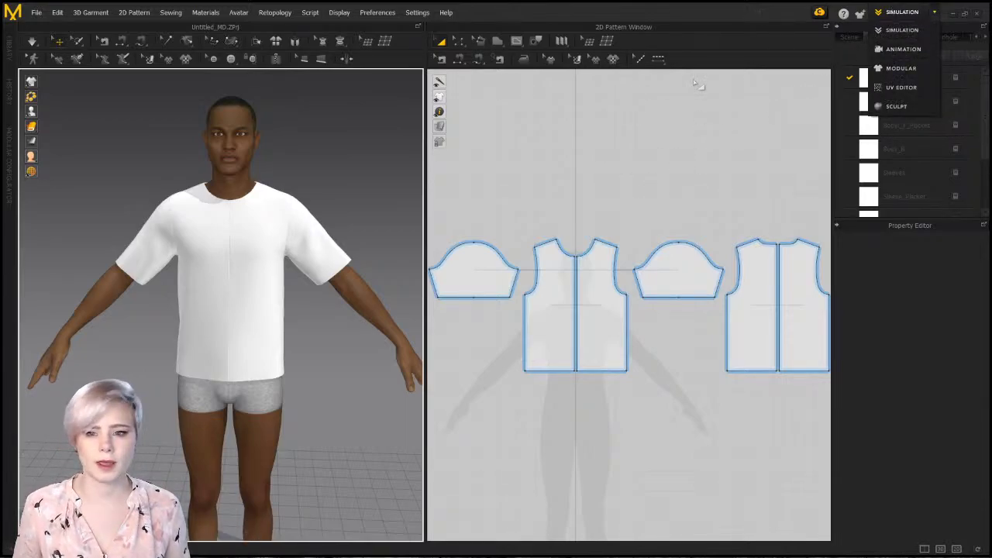
left_click(890, 78)
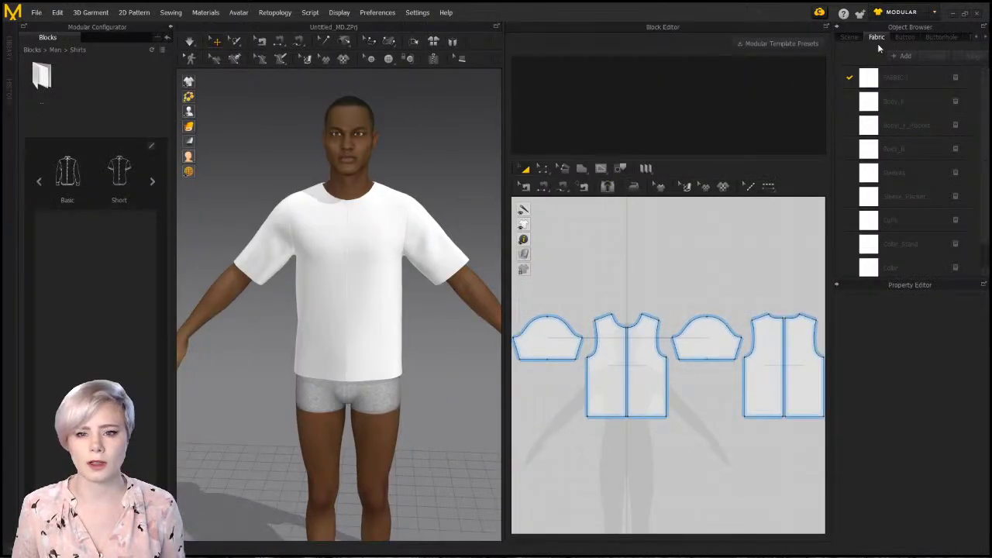
left_click(919, 11)
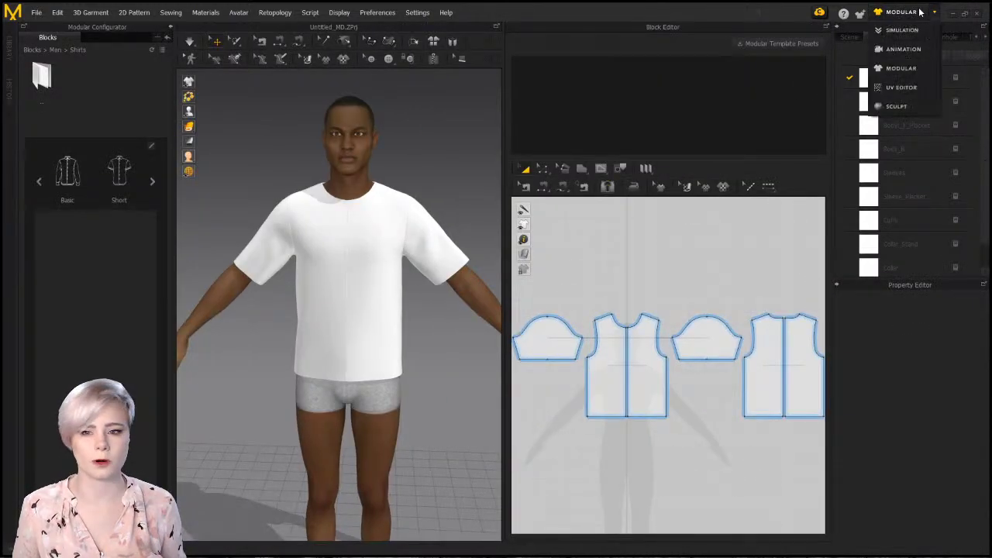
left_click(917, 68)
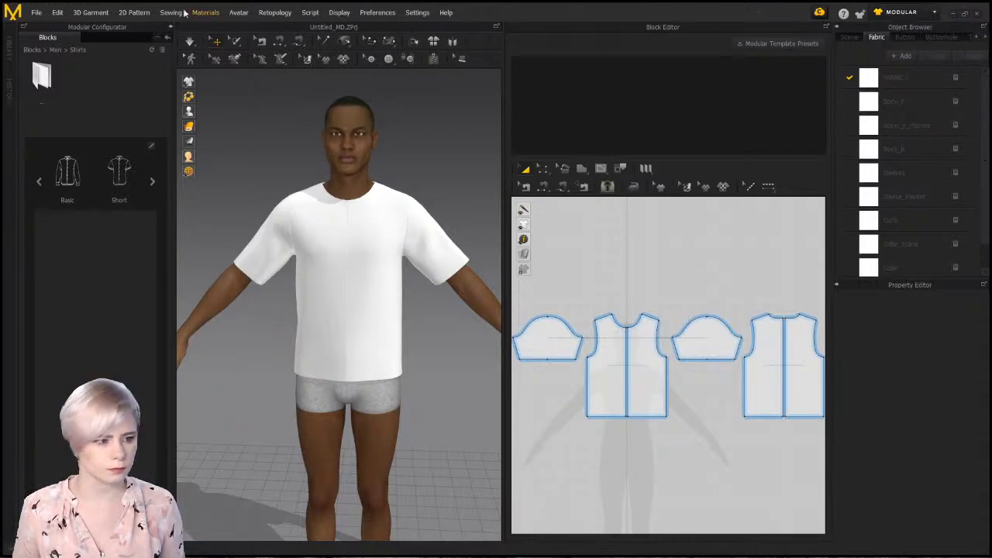
Collapse the Modular Configurator to give the garment and block views more room
left_click(168, 37)
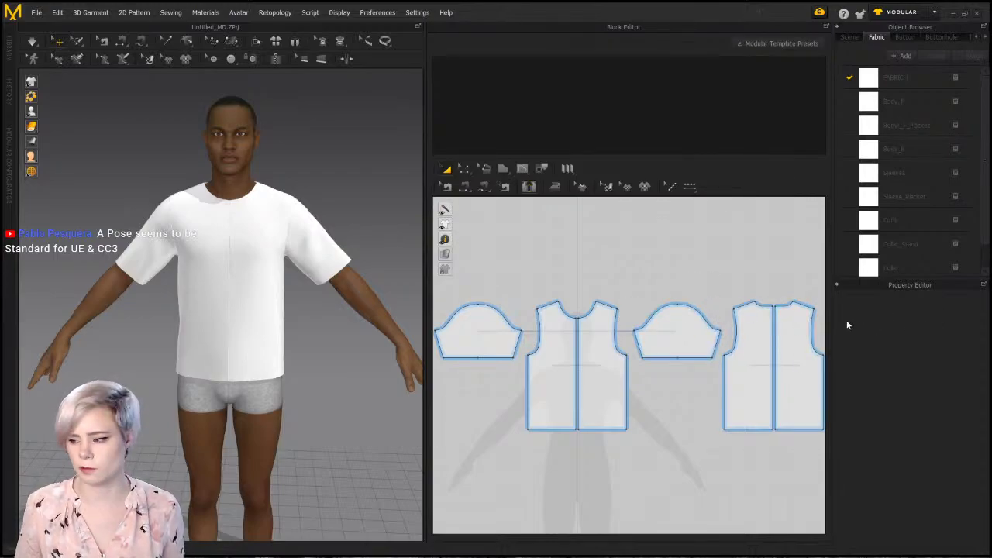
scroll(493, 288, "down", 3)
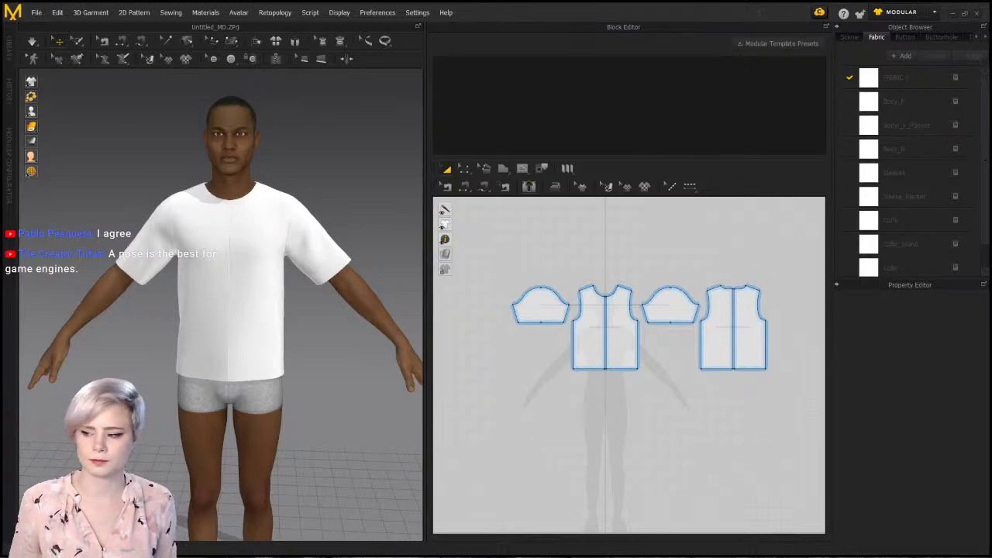
scroll(706, 227, "up", 2)
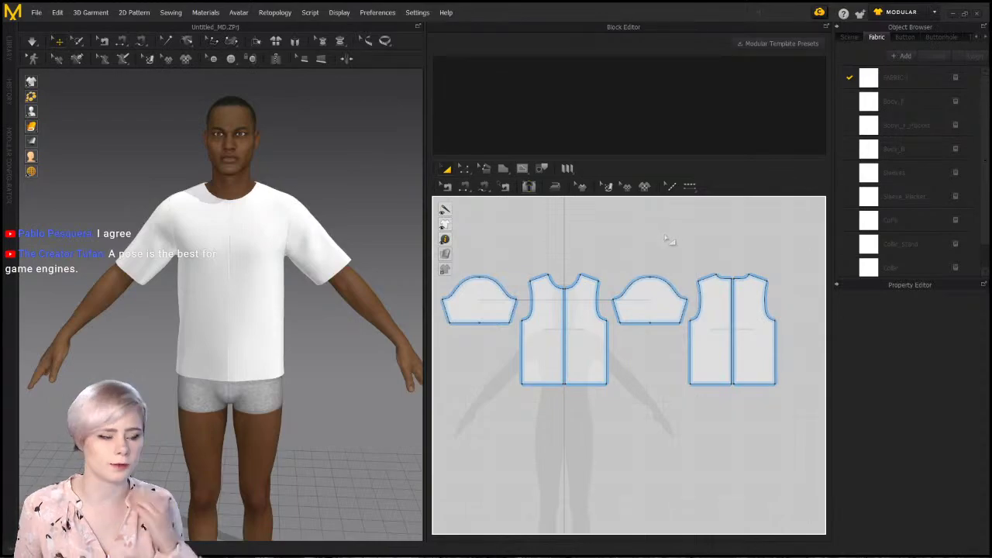
Browse the modular template presets for T-shirts, shirts, pants, skirts, dresses, jackets and coats
left_click(791, 45)
left_click_drag(555, 183, 632, 86)
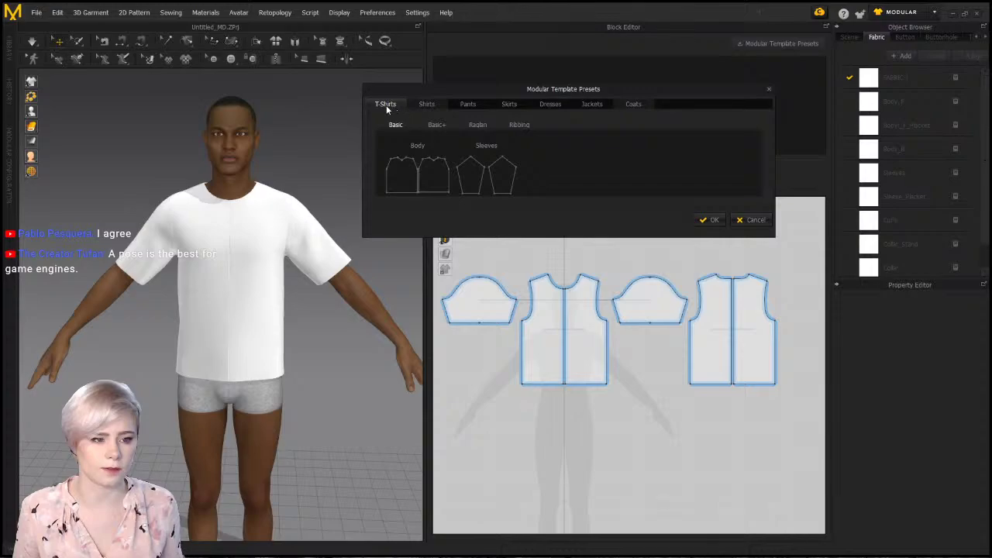
left_click(426, 104)
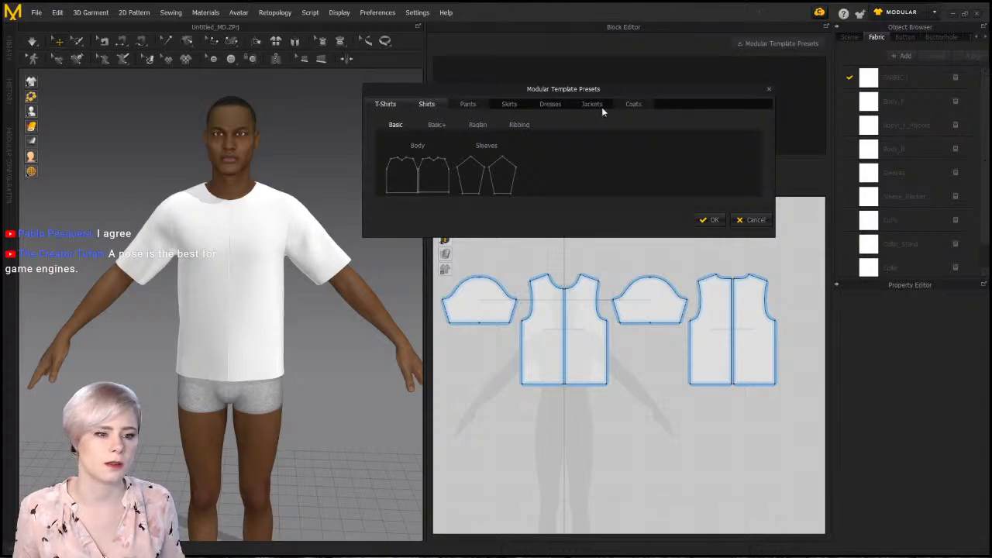
left_click(479, 125)
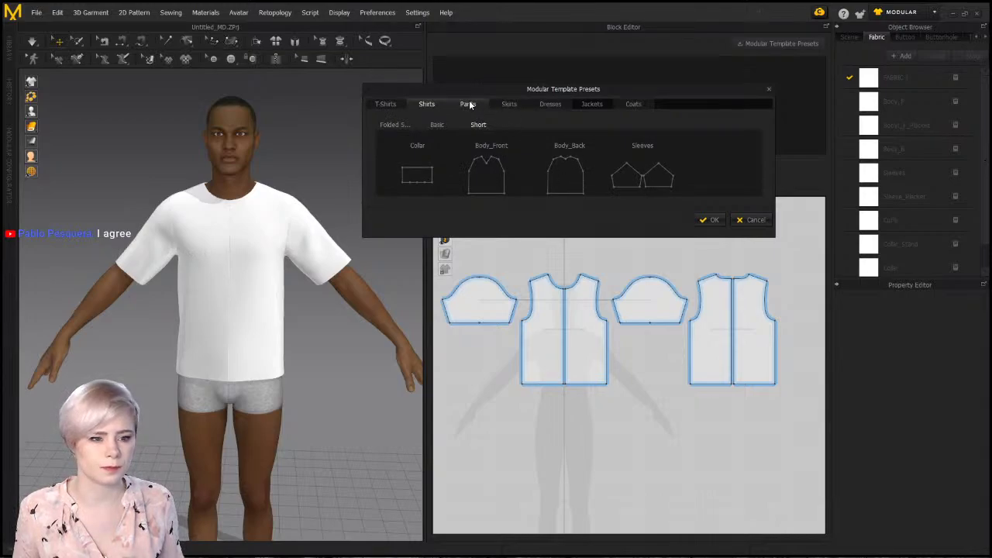
left_click(468, 104)
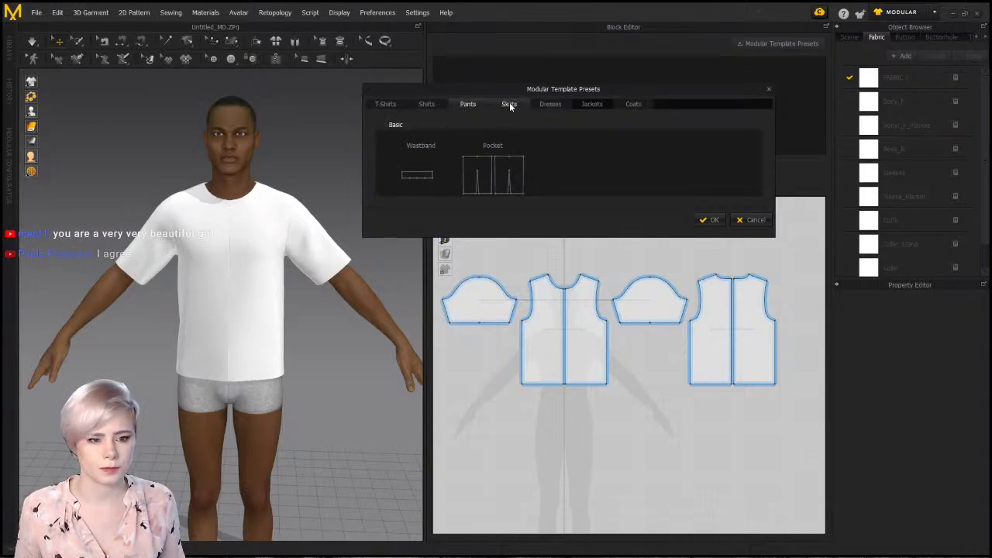
left_click(509, 104)
left_click(552, 104)
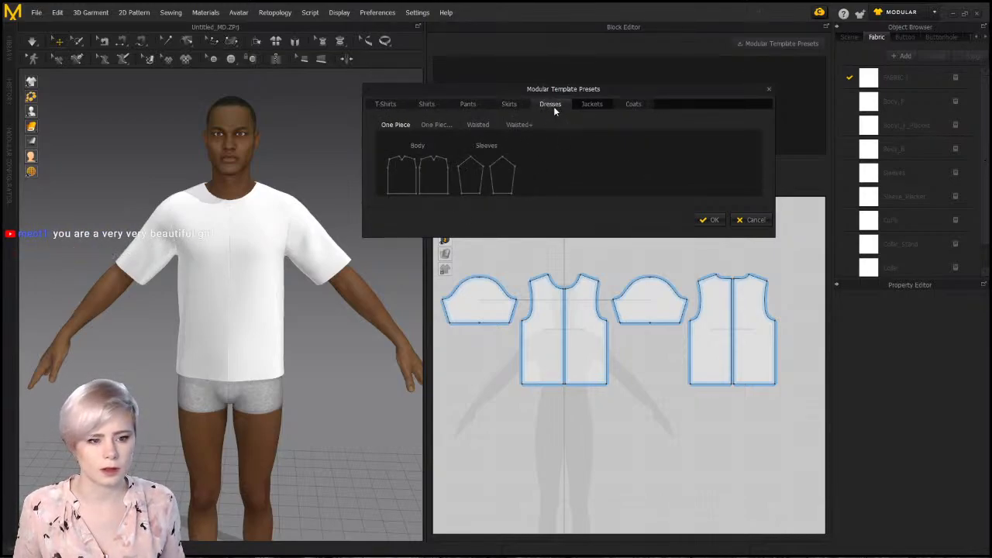
left_click(591, 105)
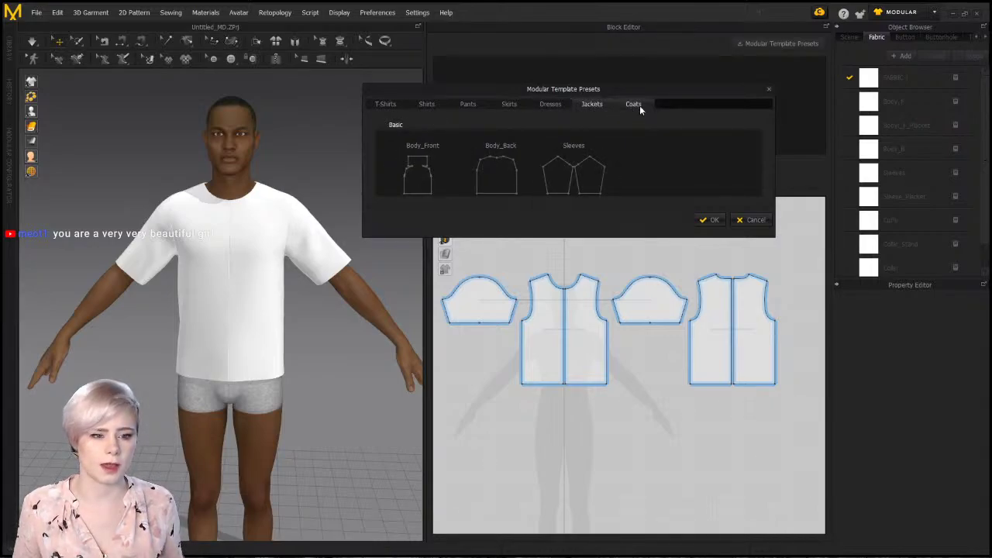
left_click(635, 105)
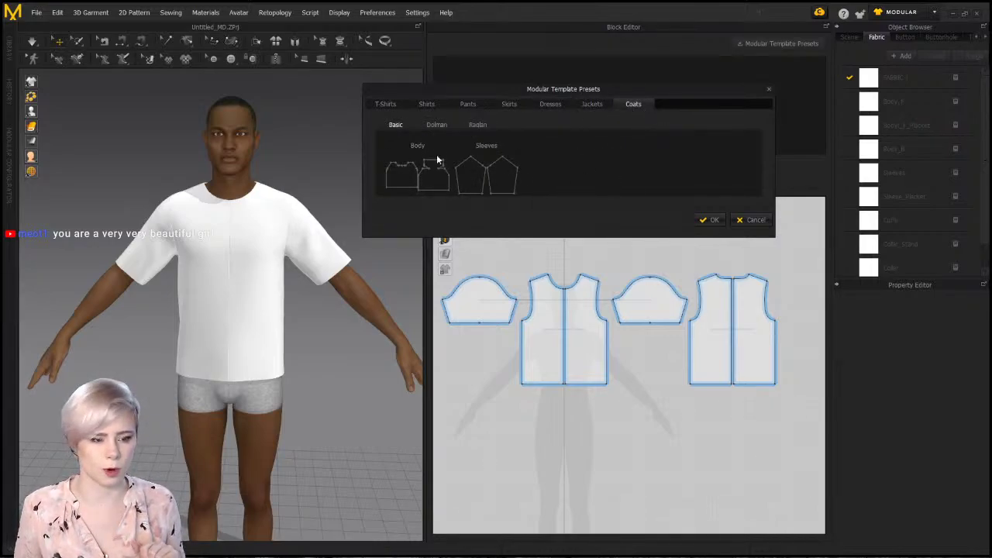
Compare the T-Shirts template presets and load the Basic one with Body and Sleeves blocks
left_click(387, 105)
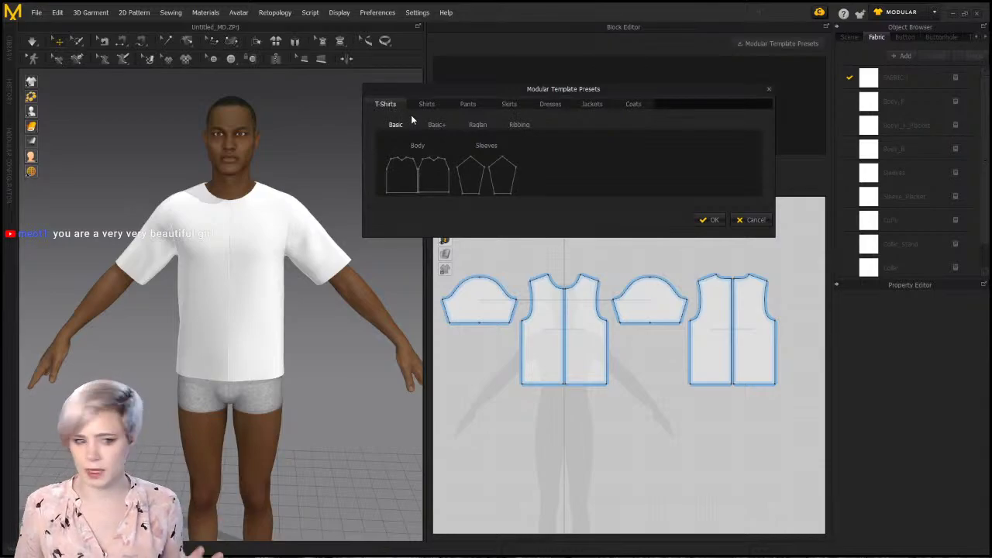
left_click(437, 124)
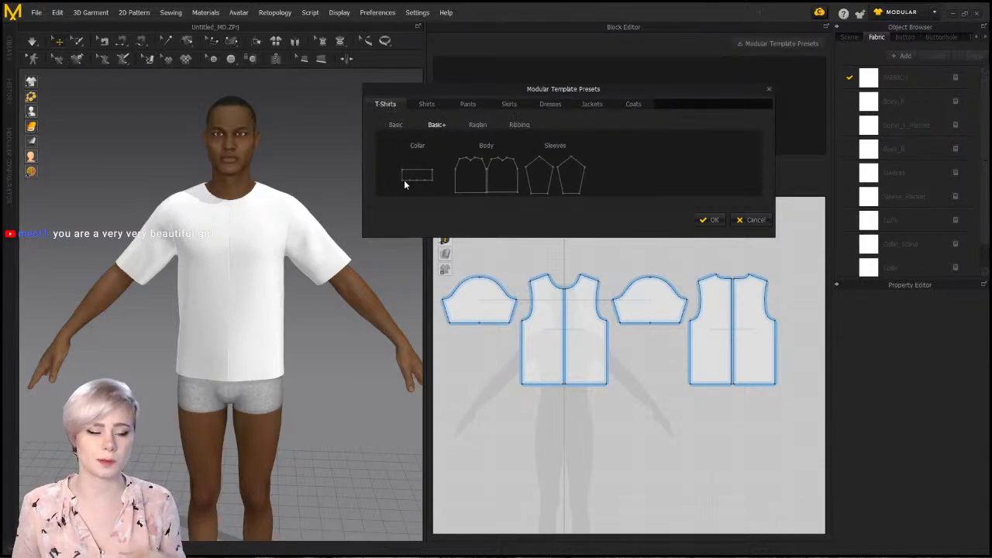
left_click(472, 131)
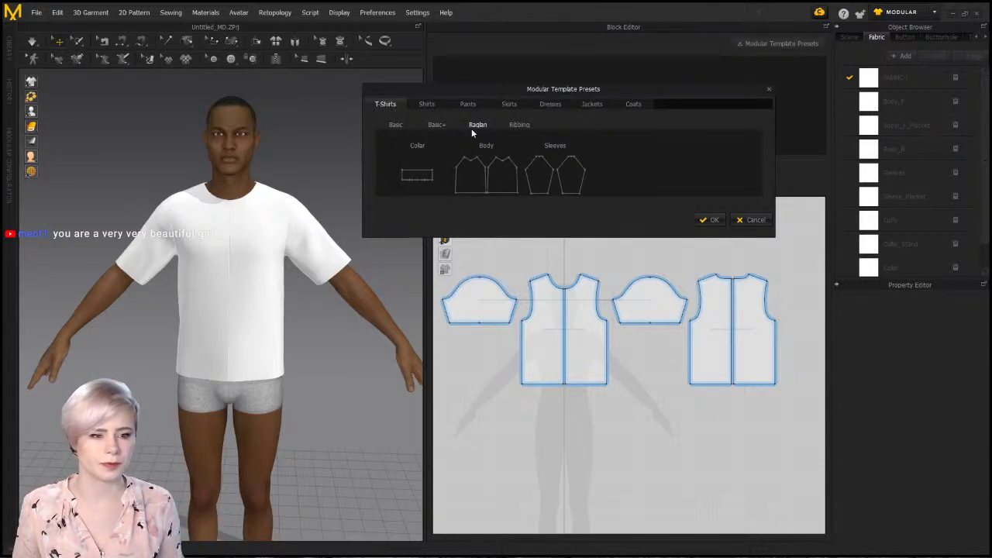
left_click(517, 126)
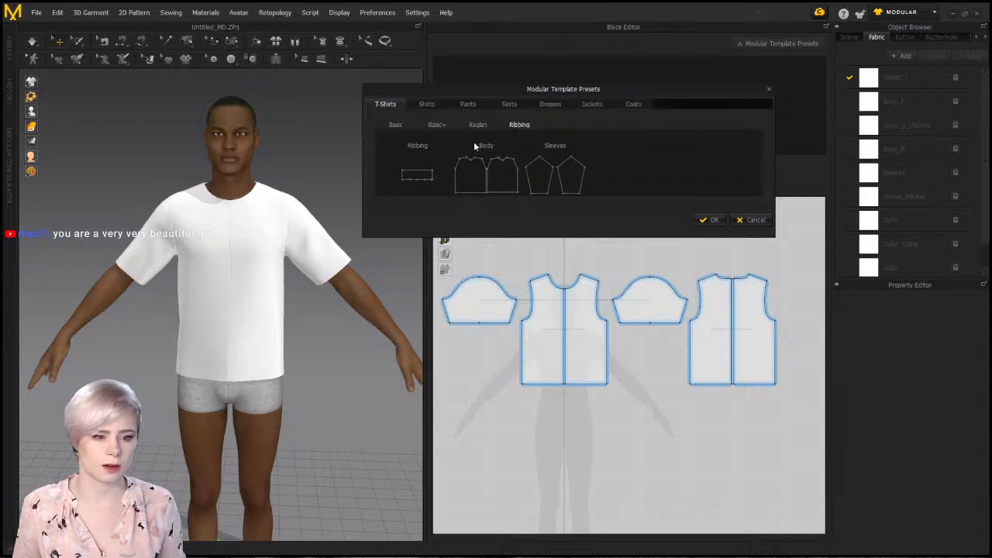
left_click(394, 126)
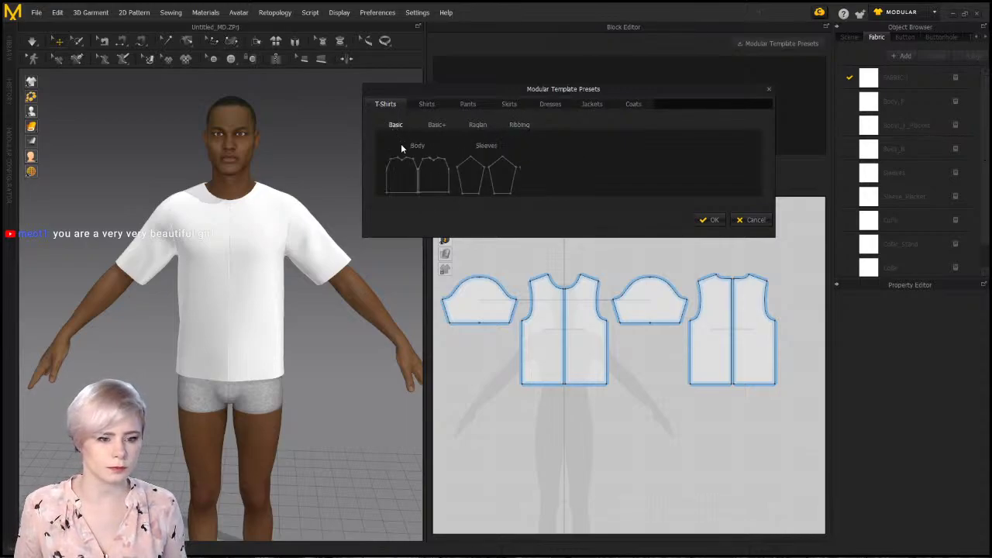
left_click(715, 220)
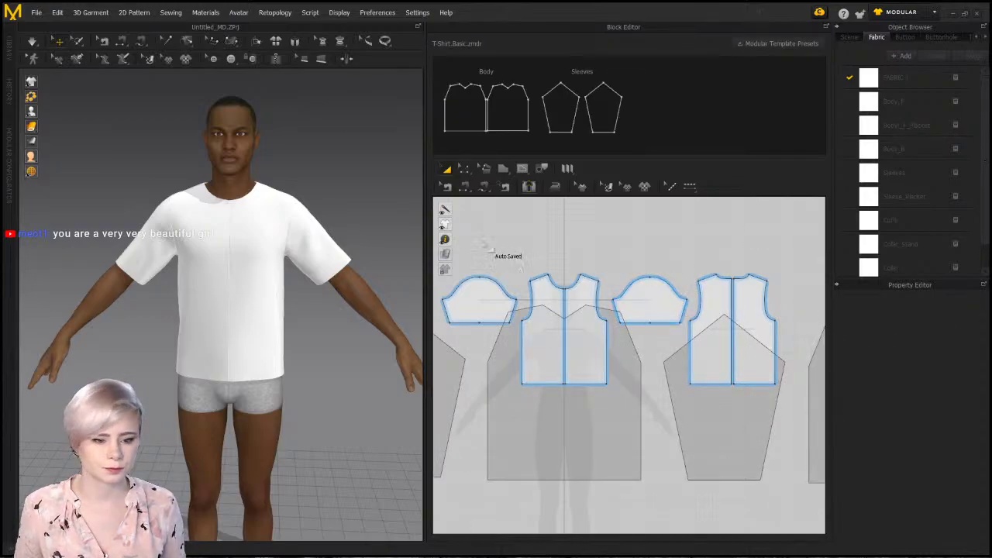
Widen the Block Editor so that the T-shirt patterns and all template blocks fit in view
scroll(507, 229, "down", 3)
middle_click_drag(508, 226, 572, 243)
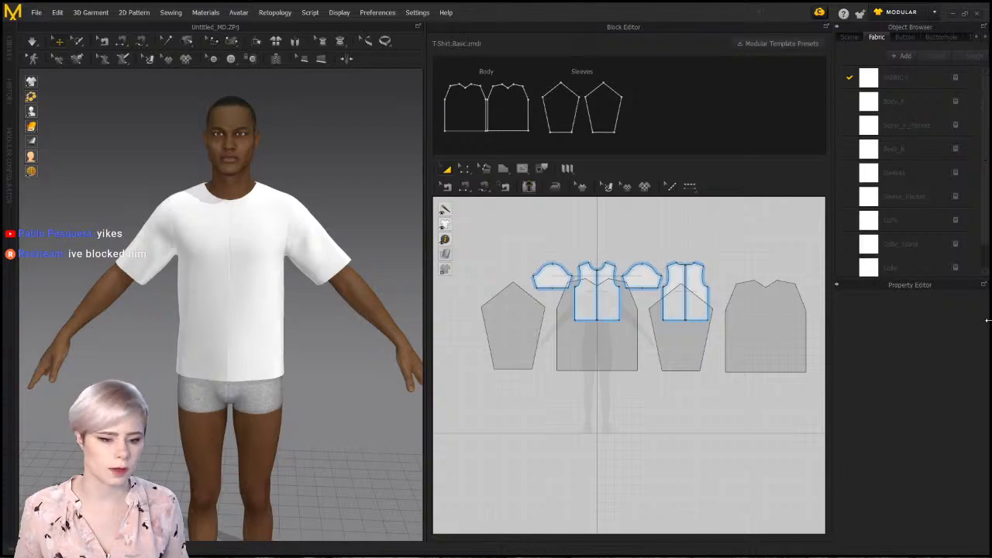
scroll(591, 350, "up", 2)
scroll(594, 355, "down", 3)
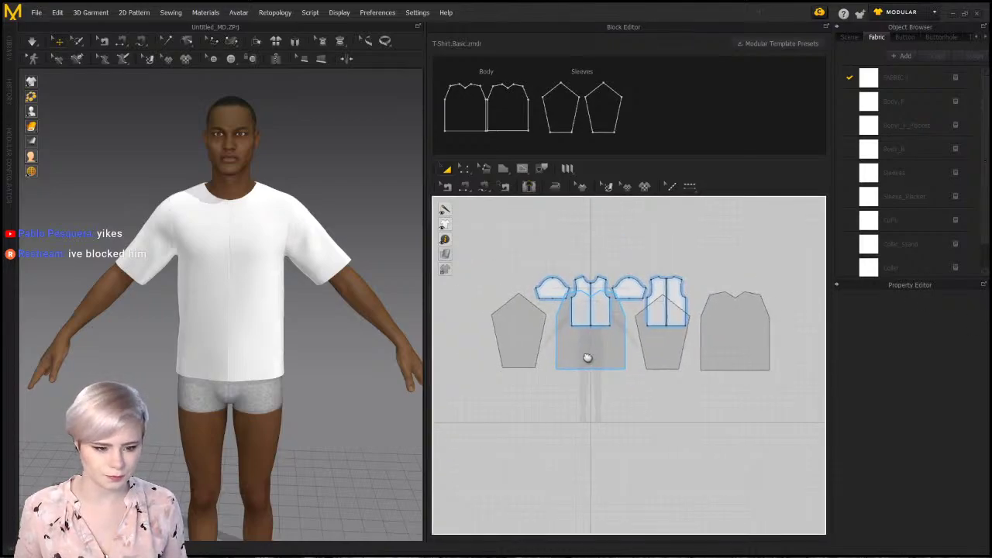
left_click_drag(425, 299, 361, 284)
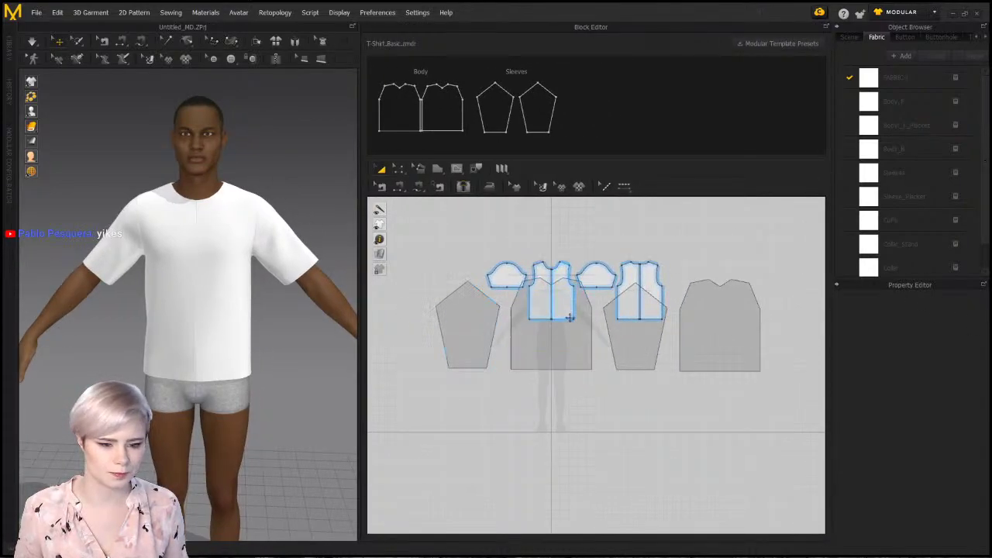
scroll(611, 253, "up", 5)
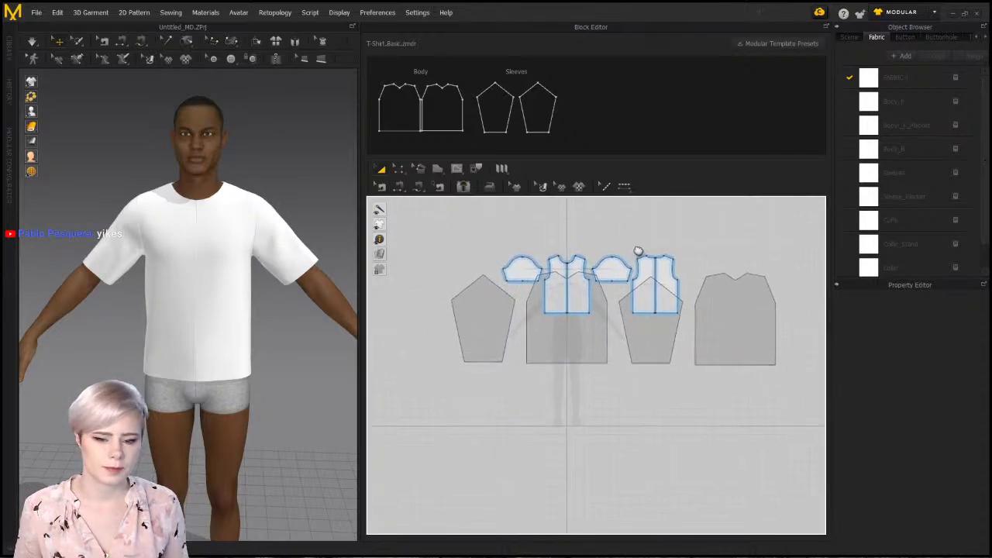
scroll(620, 238, "down", 2)
scroll(653, 332, "down", 2)
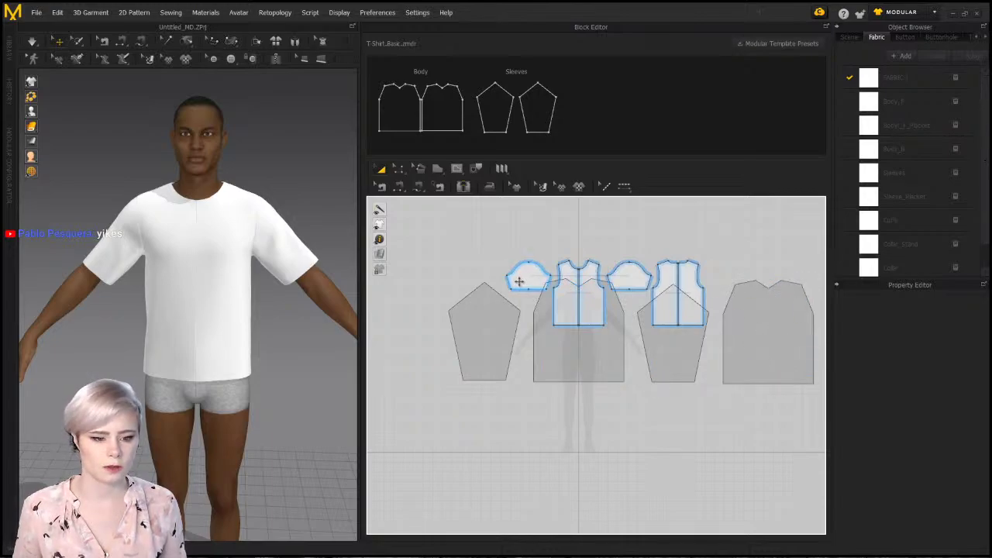
Place the right-arm sleeve pattern in the first Sleeves block and accept its conversion to a symmetric pattern
left_click_drag(518, 282, 467, 318)
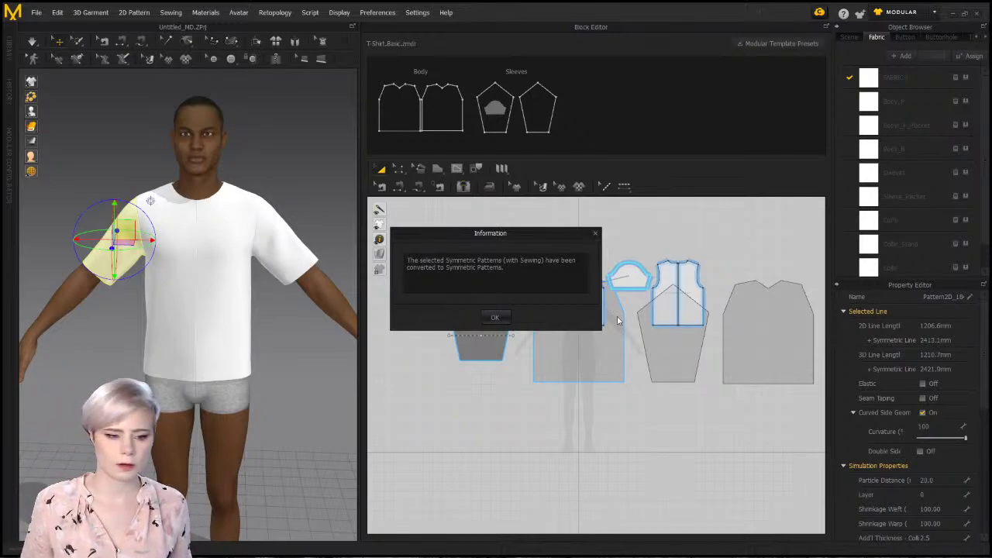
left_click(497, 318)
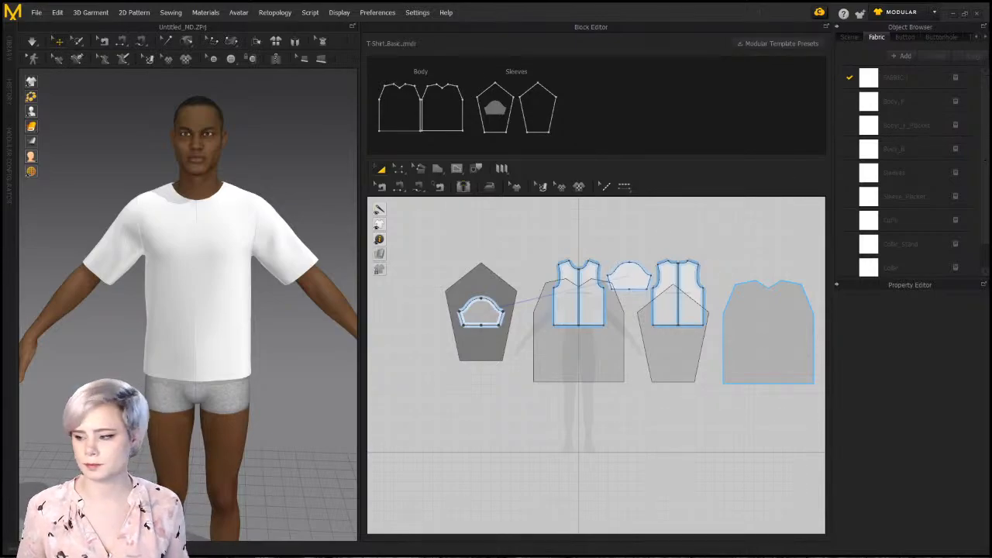
left_click(482, 353)
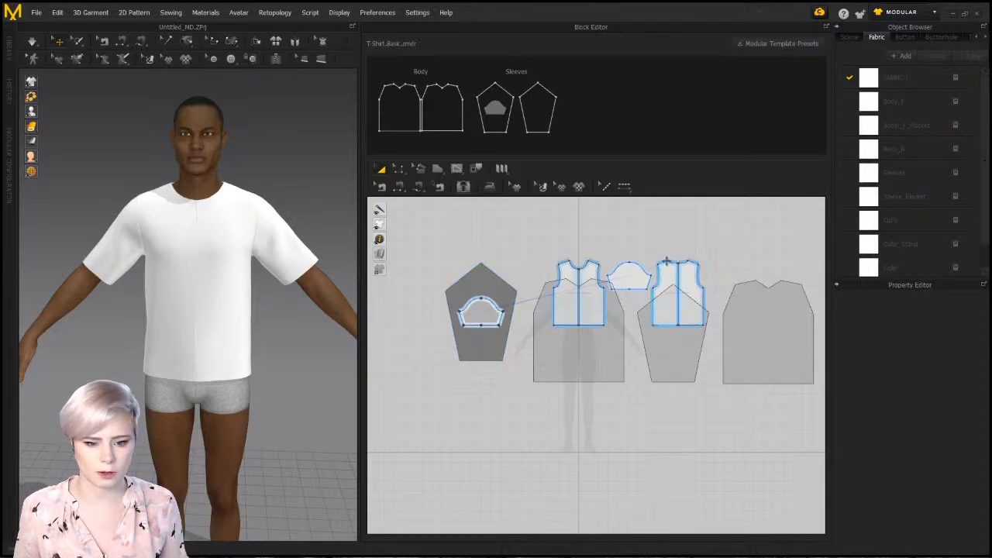
Move both back body patterns together into the second Body block
left_click_drag(642, 237, 726, 339)
left_click_drag(689, 291, 787, 336)
left_click(504, 317)
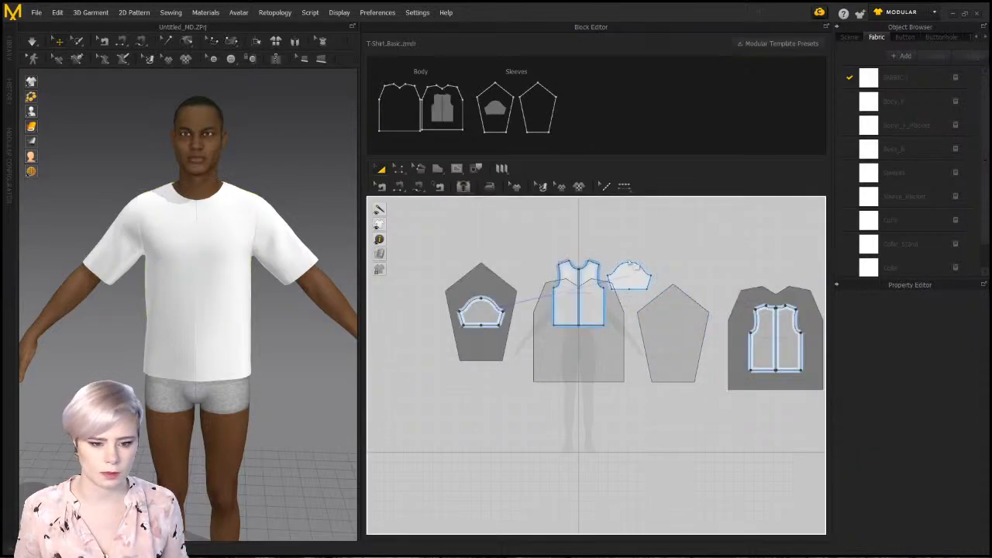
Place the other sleeve in the second Sleeves block and both front patterns in the first Body block, accepting the symmetric conversion
left_click_drag(630, 272, 673, 318)
left_click_drag(551, 241, 635, 346)
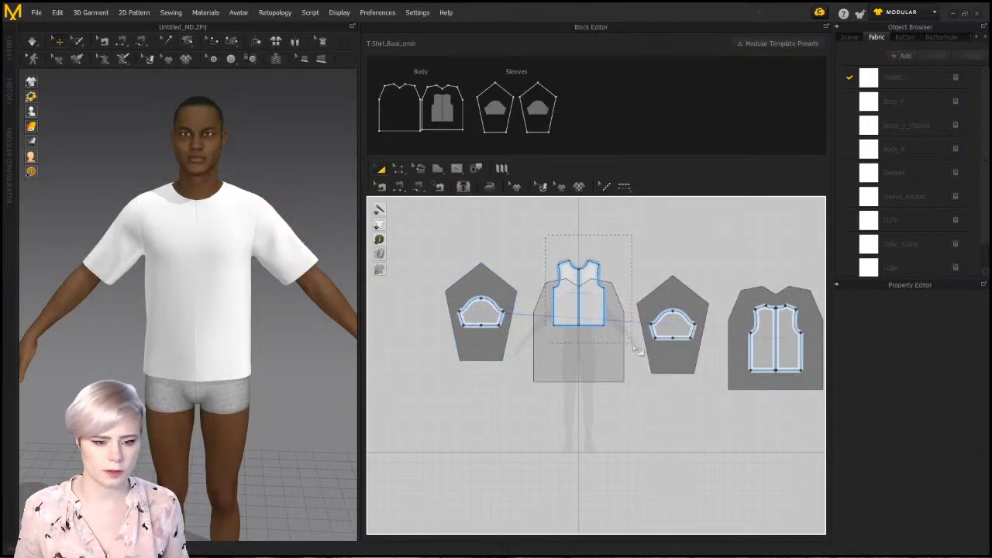
left_click_drag(596, 304, 590, 354)
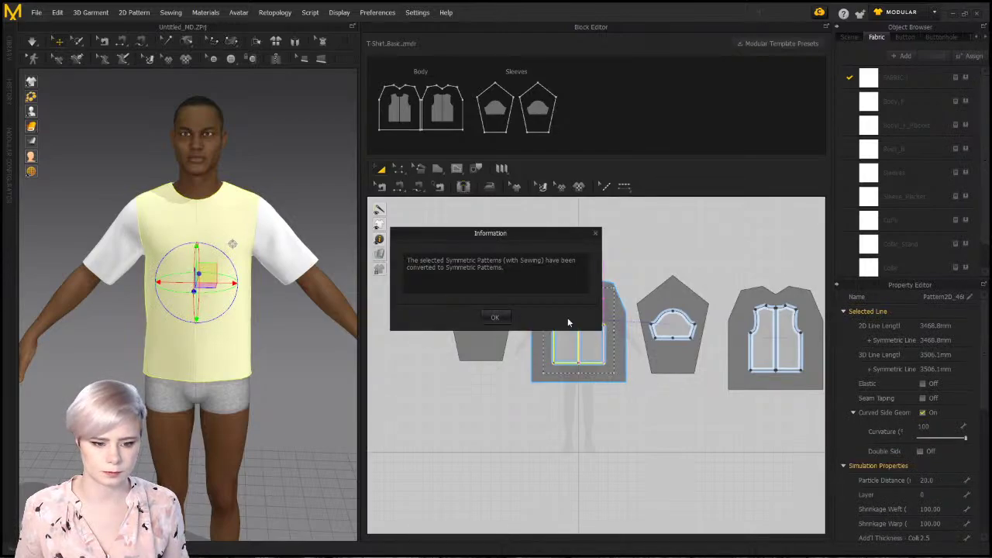
left_click(496, 317)
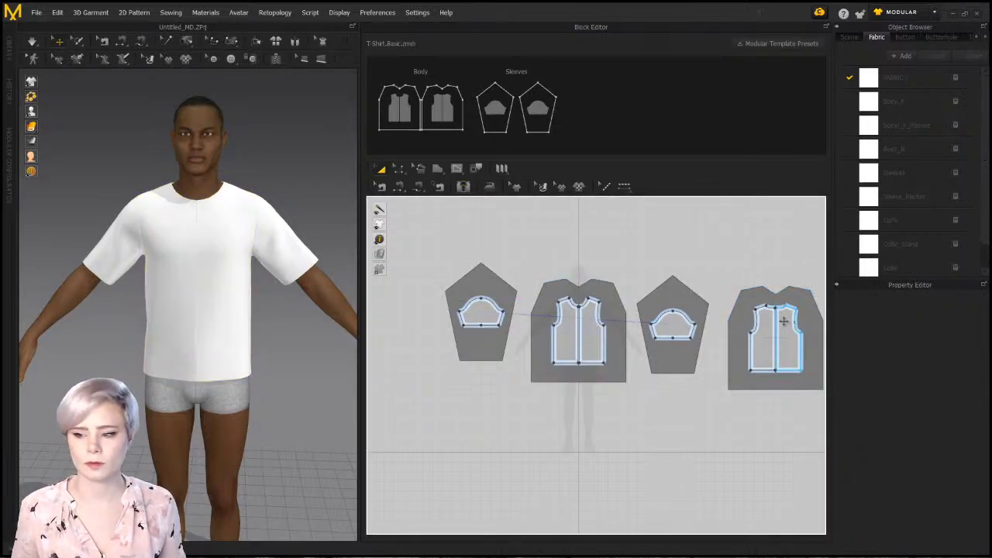
Shift both sleeve patterns slightly down within the layout to line them up with each other beside the front body
scroll(722, 235, "up", 4)
scroll(731, 253, "down", 3)
middle_click_drag(731, 253, 690, 202)
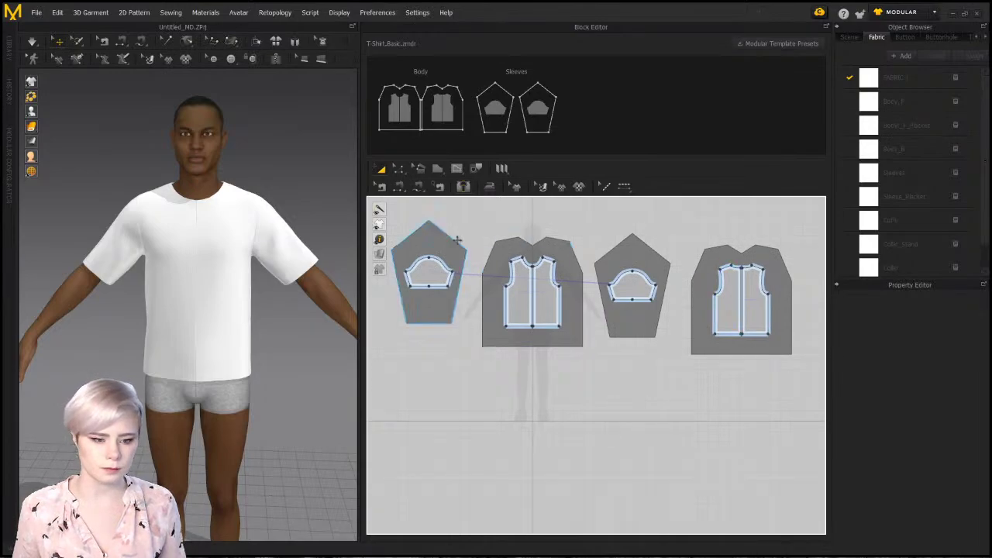
left_click_drag(424, 278, 428, 291)
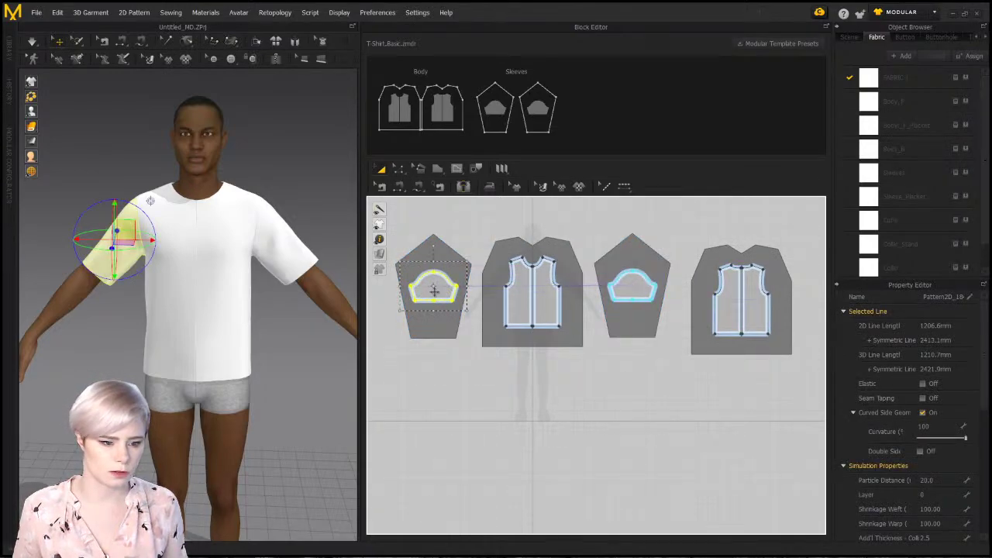
left_click(642, 288)
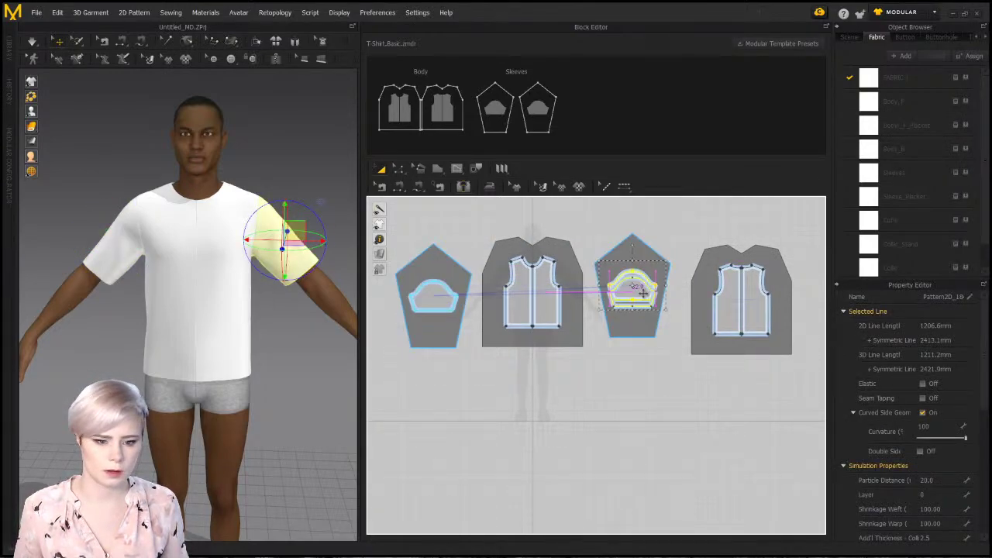
left_click(714, 226)
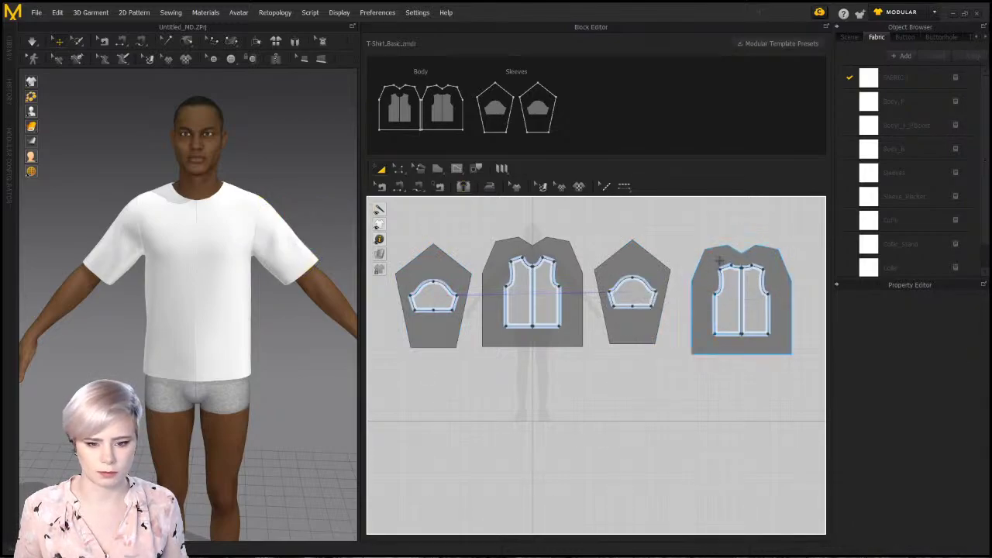
Move the back body patterns up until they are level with the front body patterns
left_click(756, 314)
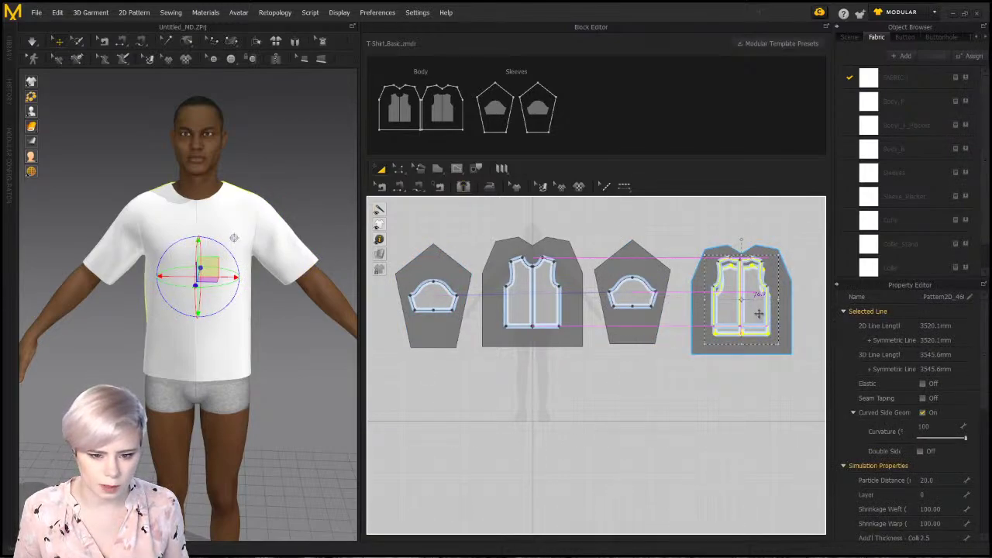
scroll(540, 299, "up", 3)
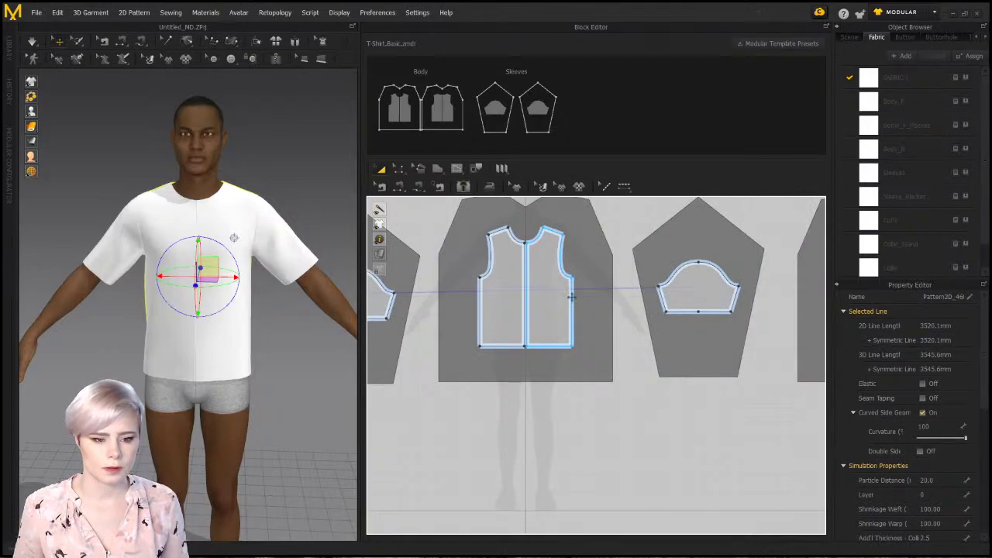
scroll(572, 296, "down", 3)
left_click(474, 261)
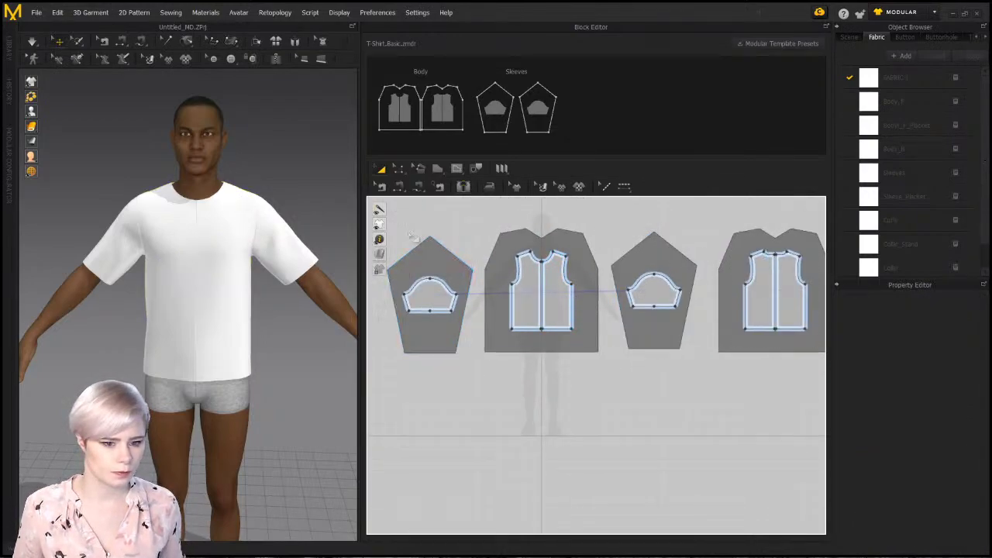
Select all existing seams between the T-shirt patterns with Edit Sewing and delete them
key("b")
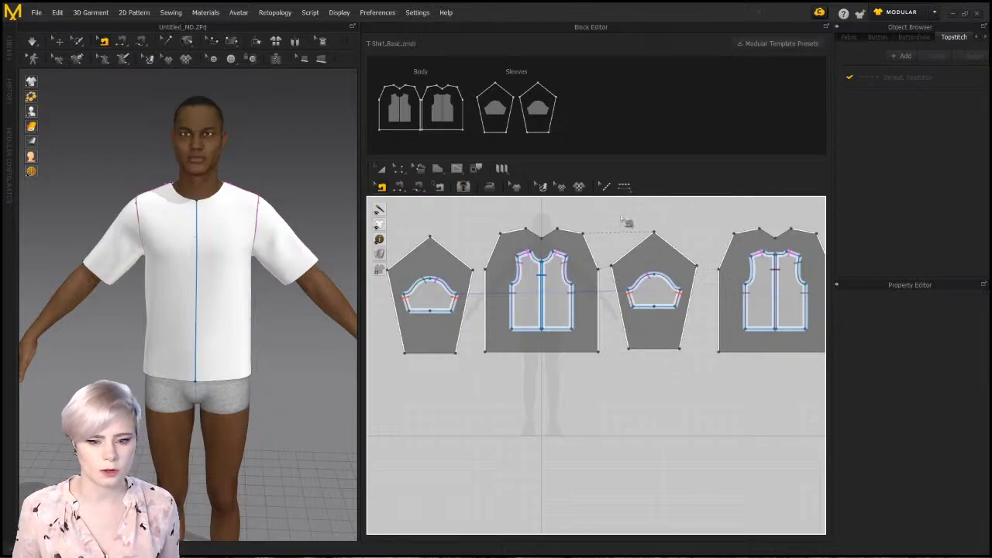
scroll(596, 250, "up", 1)
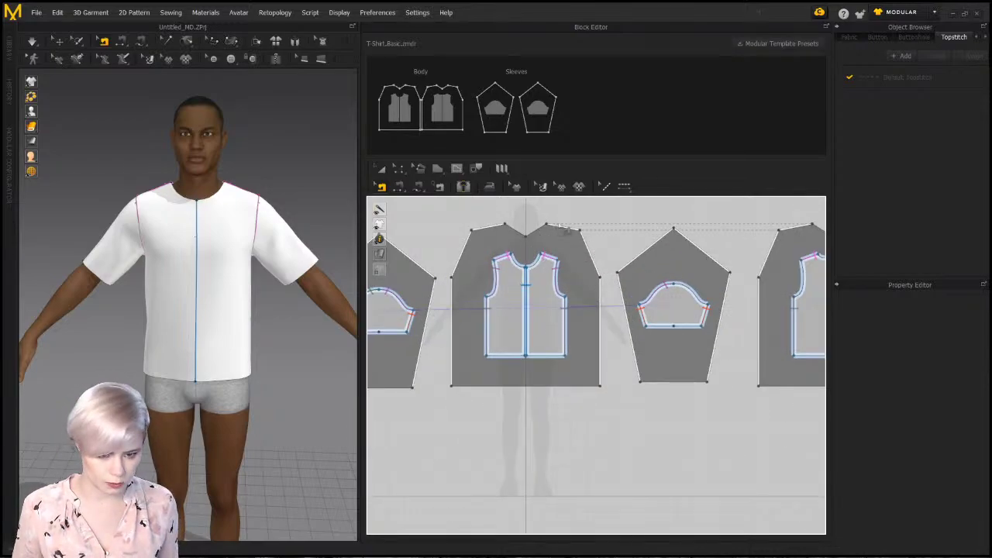
scroll(601, 227, "down", 1)
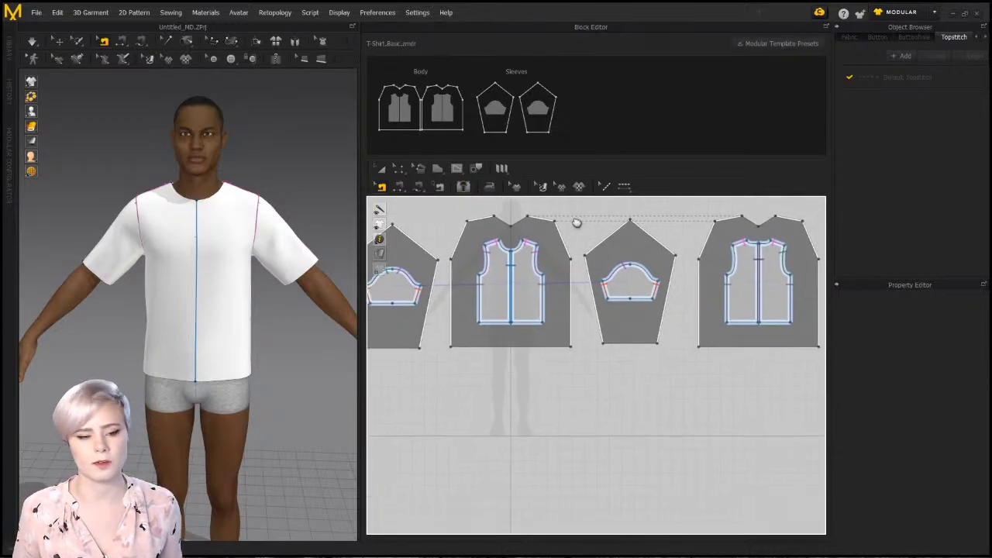
left_click(382, 188)
scroll(559, 243, "up", 1)
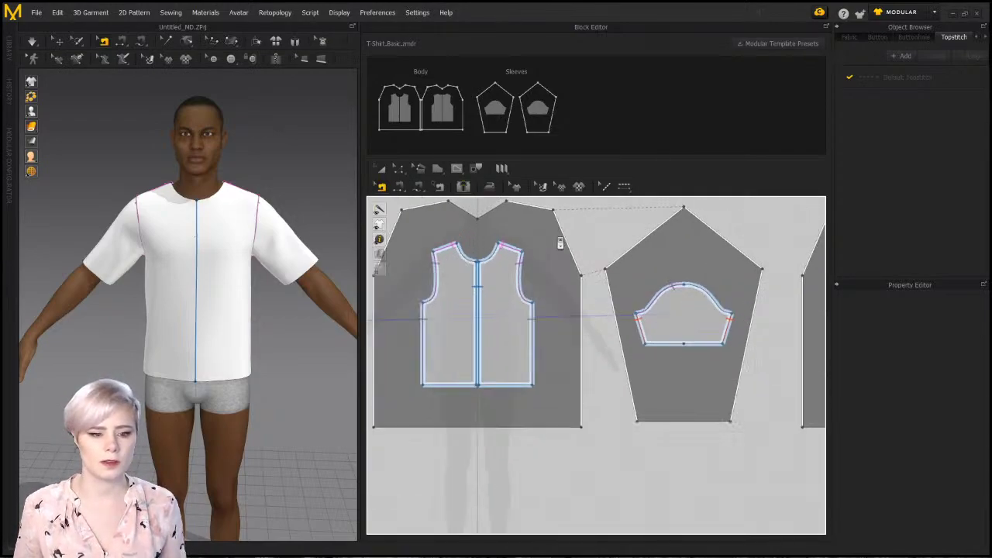
scroll(597, 243, "up", 1)
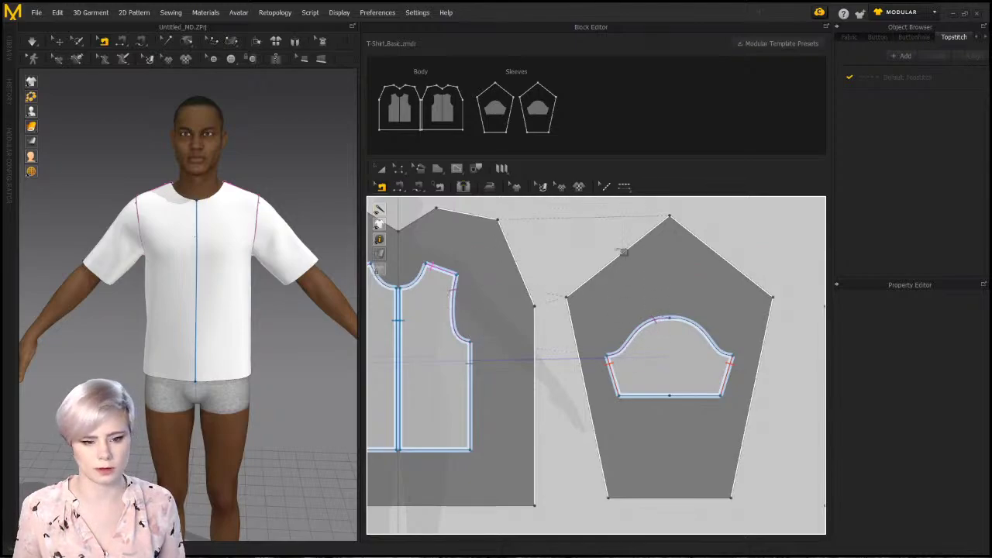
scroll(535, 360, "down", 5)
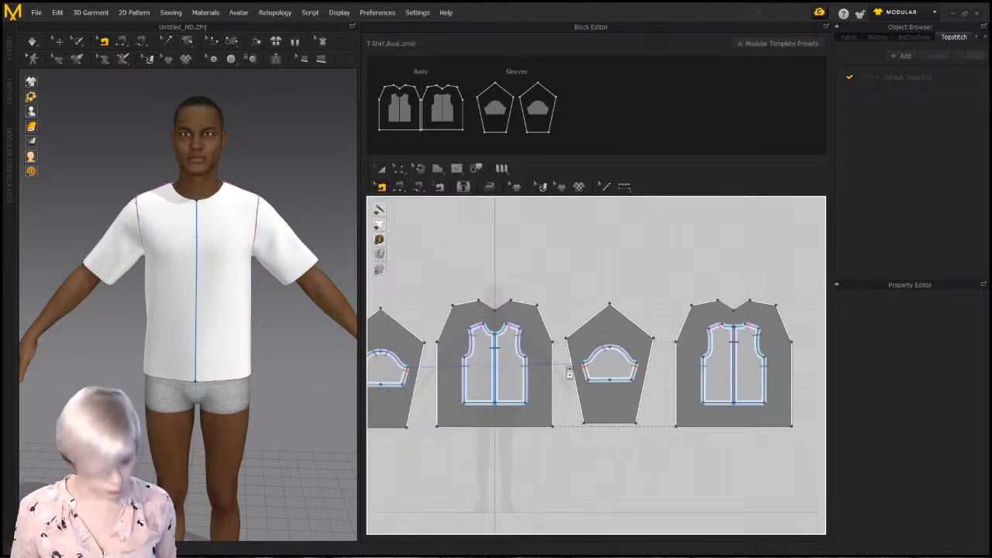
left_click(575, 354)
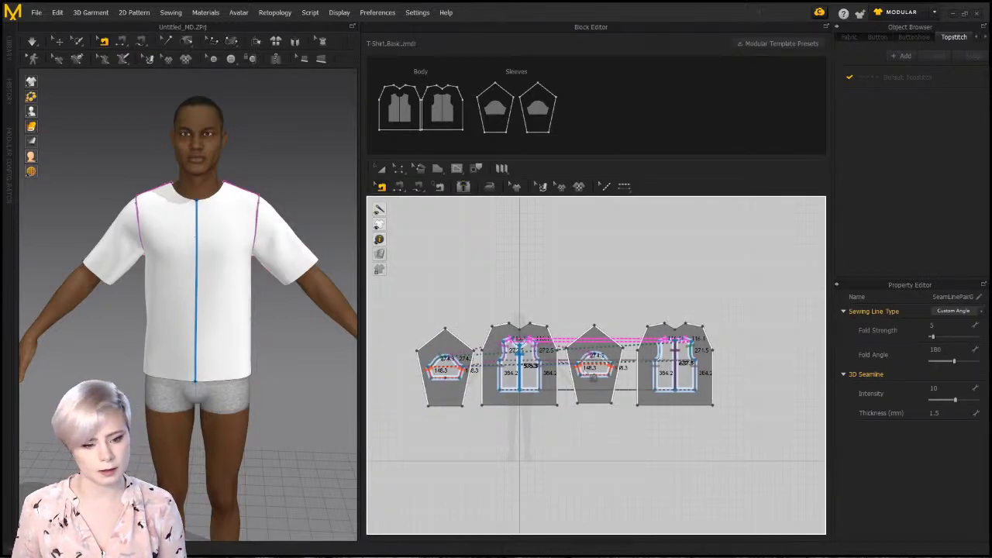
left_click(768, 325)
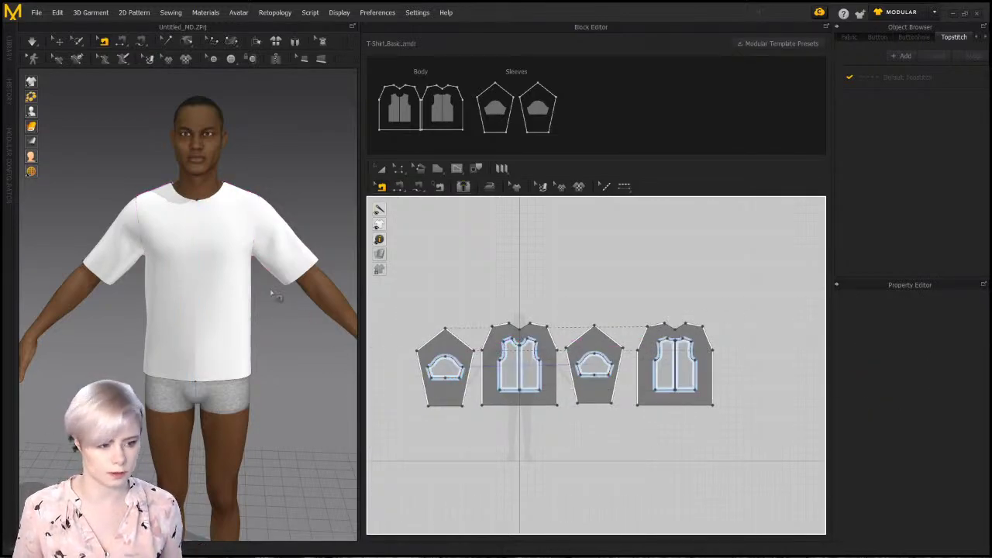
Sew the front body's armhole facing the second sleeve to the adjacent slanted edge of its Body block with Segment Sewing
scroll(547, 346, "up", 2)
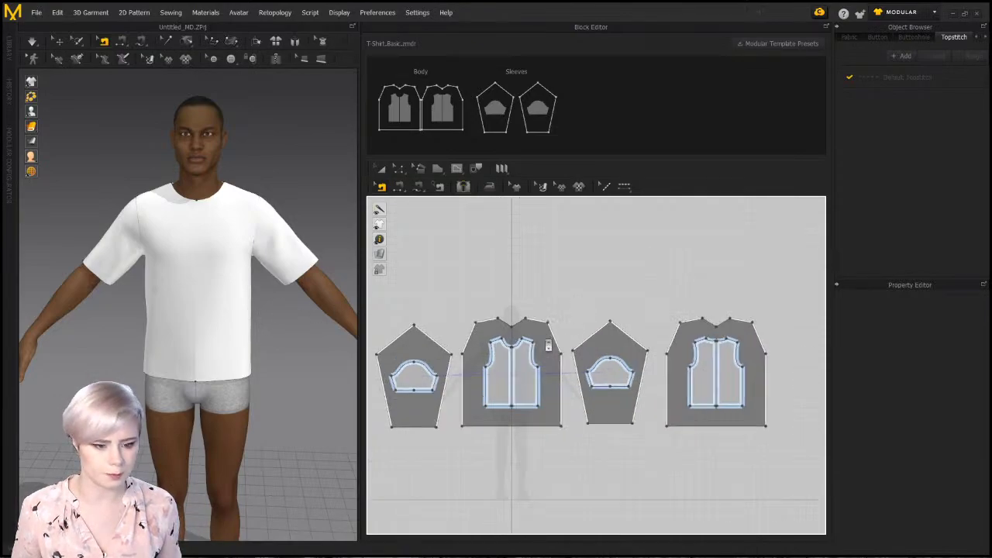
scroll(548, 346, "up", 5)
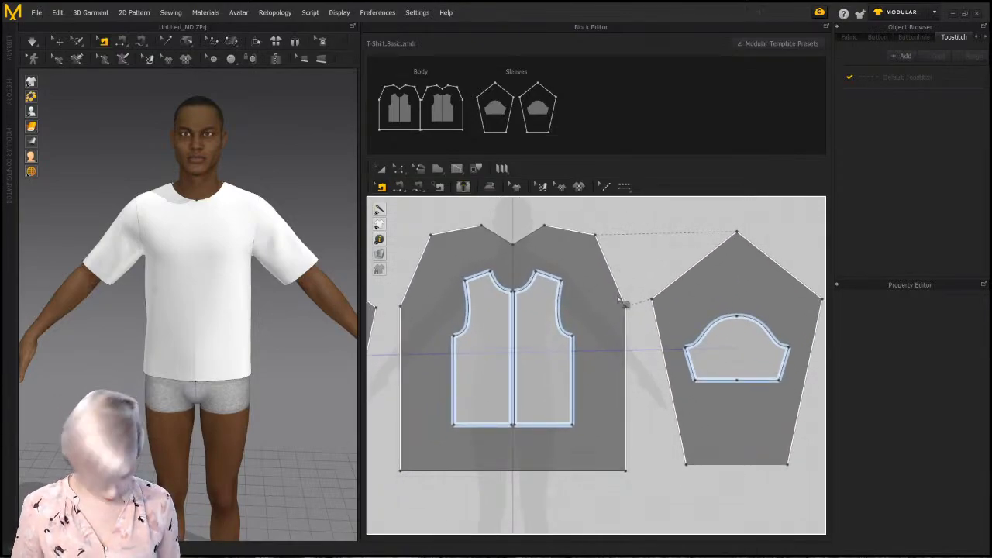
key("n")
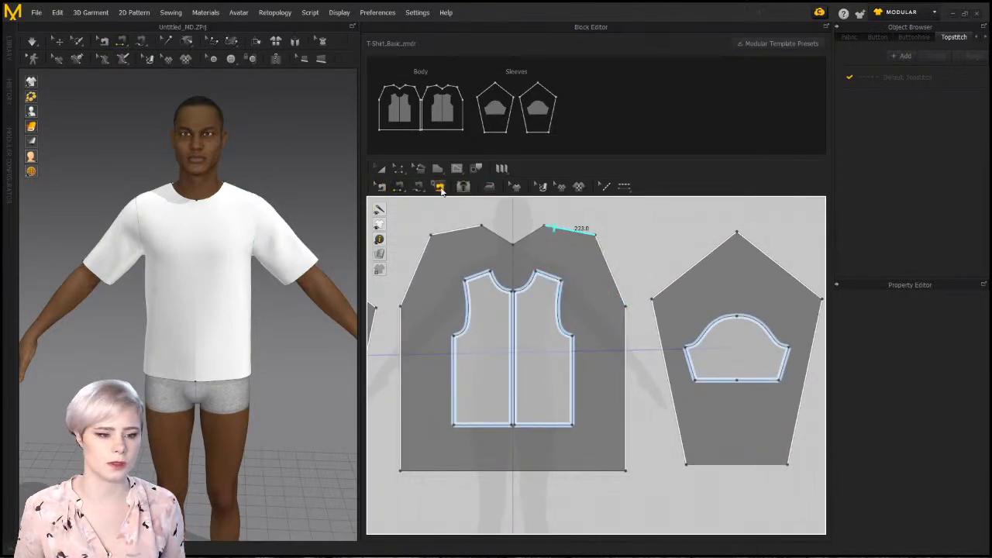
left_click(400, 188)
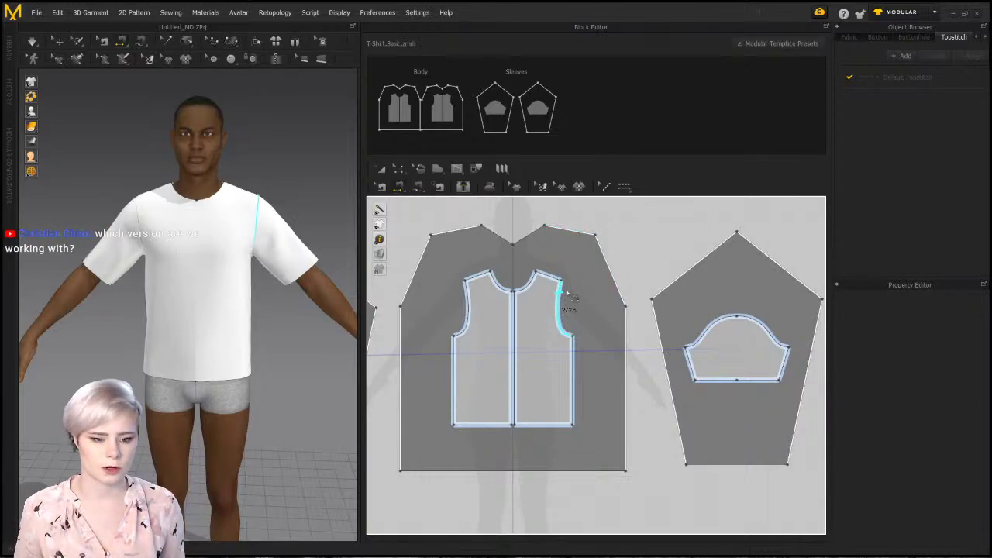
left_click(561, 295)
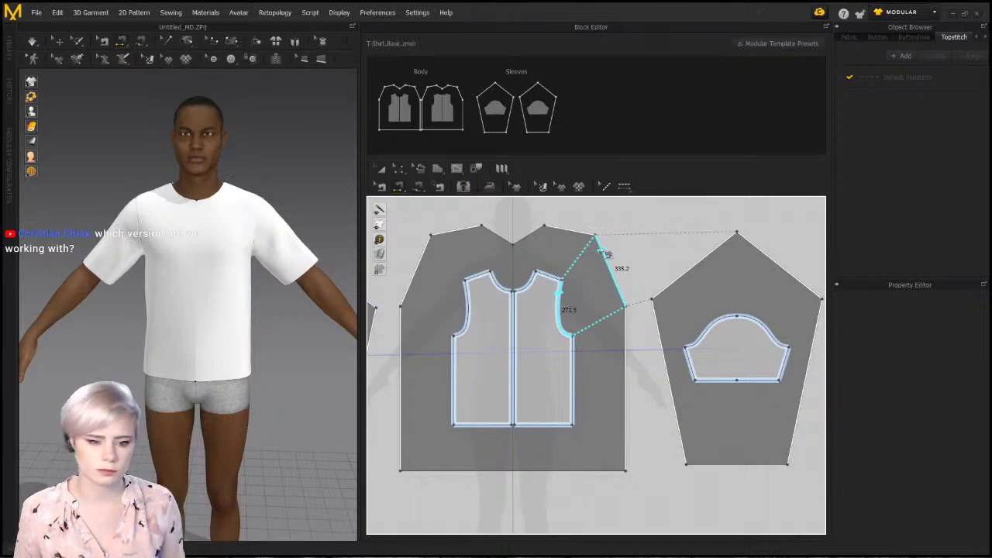
left_click(607, 254)
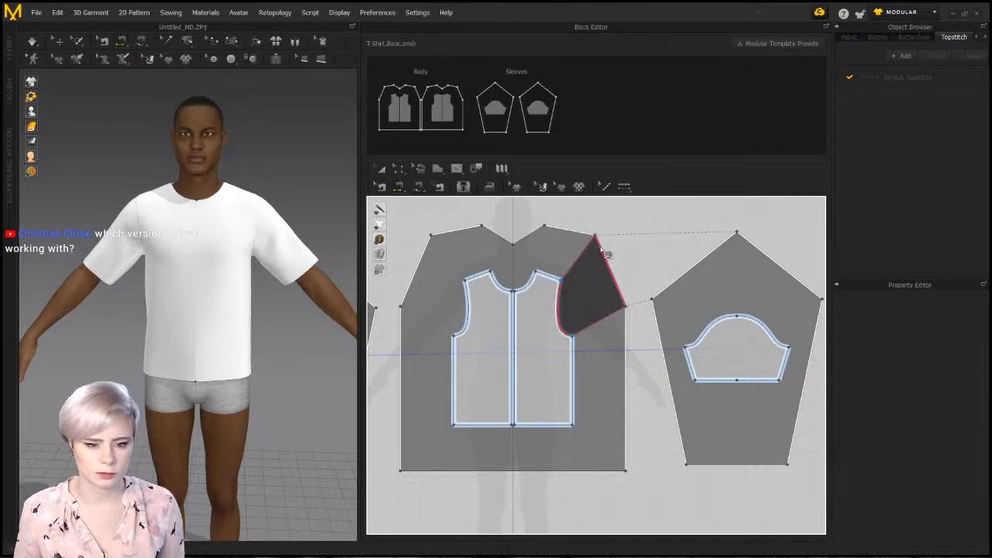
left_click(646, 308)
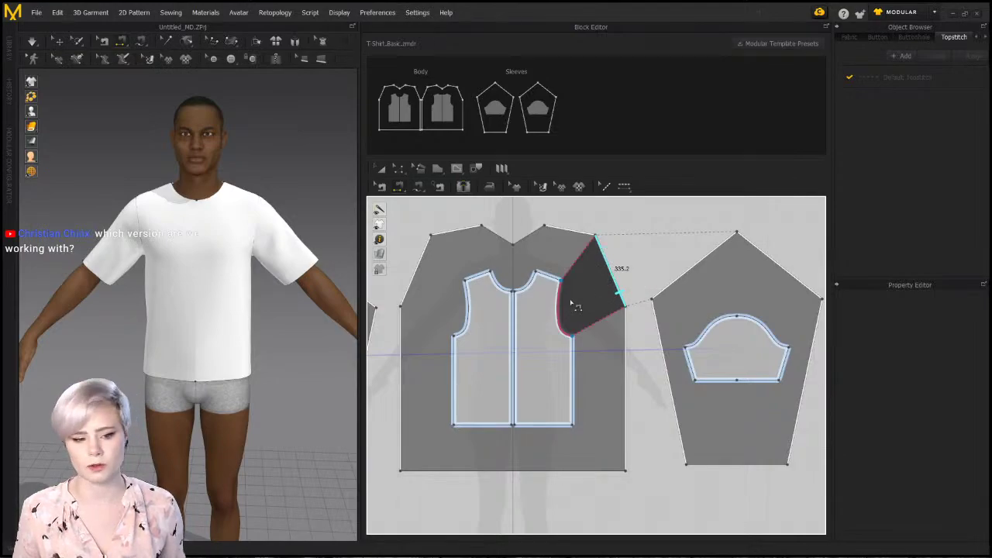
left_click(658, 294)
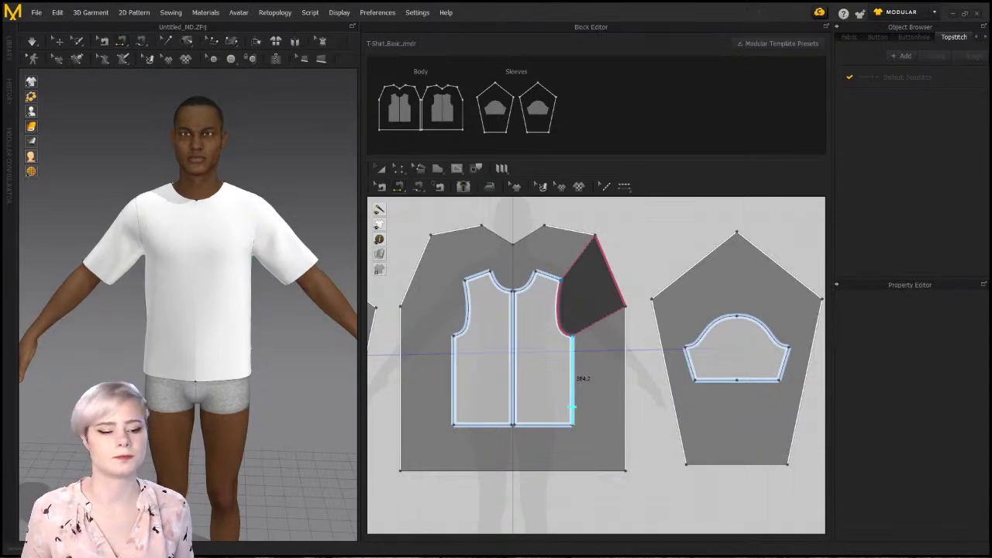
left_click(602, 283)
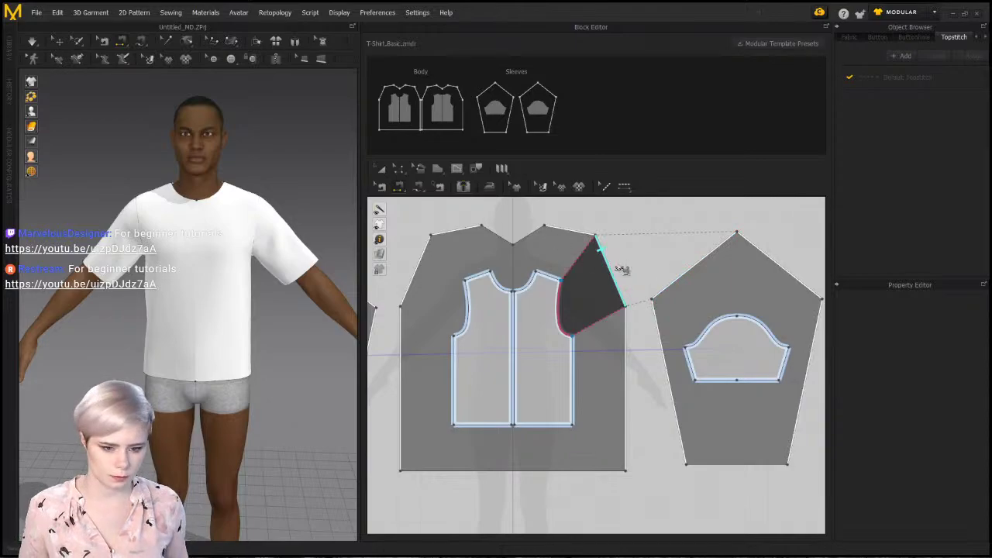
Sew both halves of the second sleeve's cap to the two matching upper slanted edges of its Sleeves block
scroll(630, 206, "down", 2)
scroll(630, 207, "up", 2)
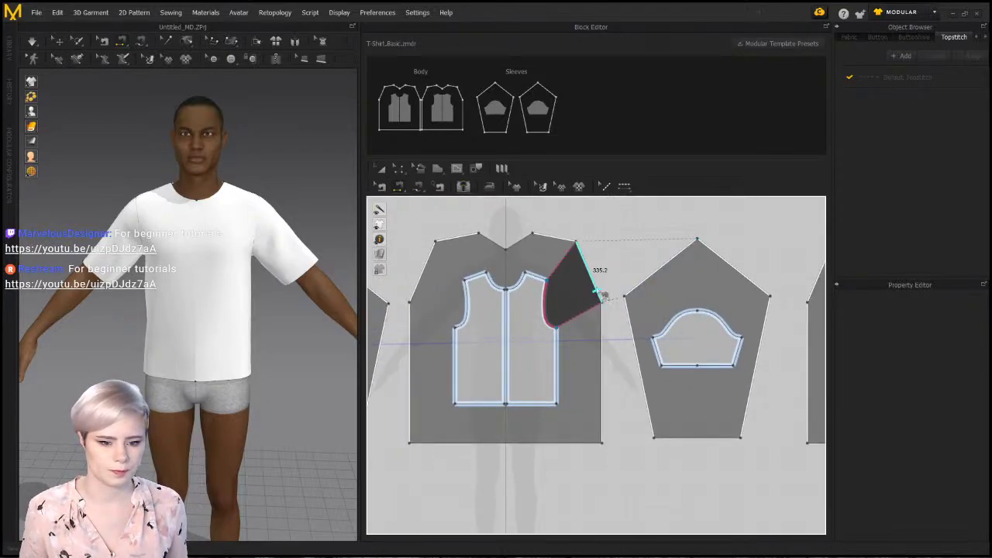
scroll(618, 267, "up", 3)
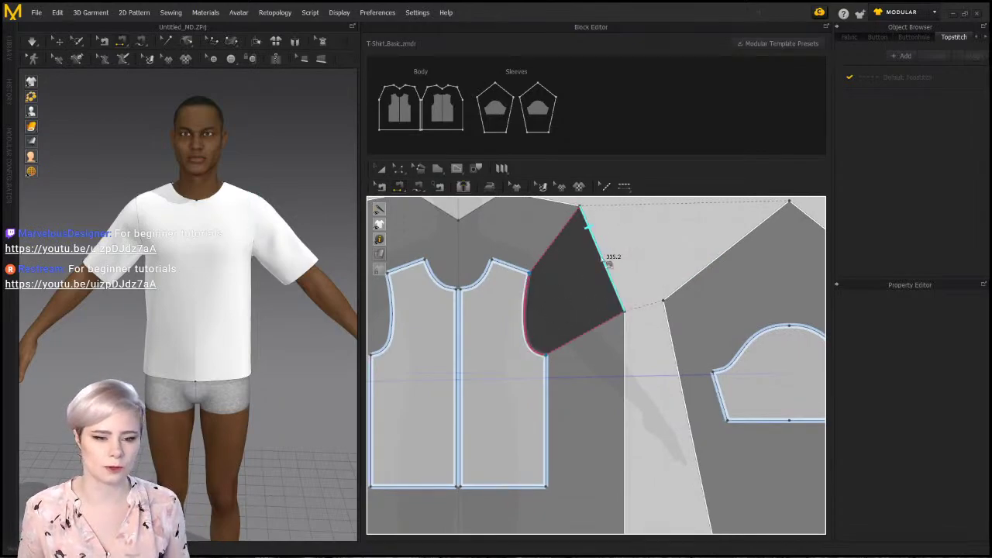
scroll(609, 252, "down", 2)
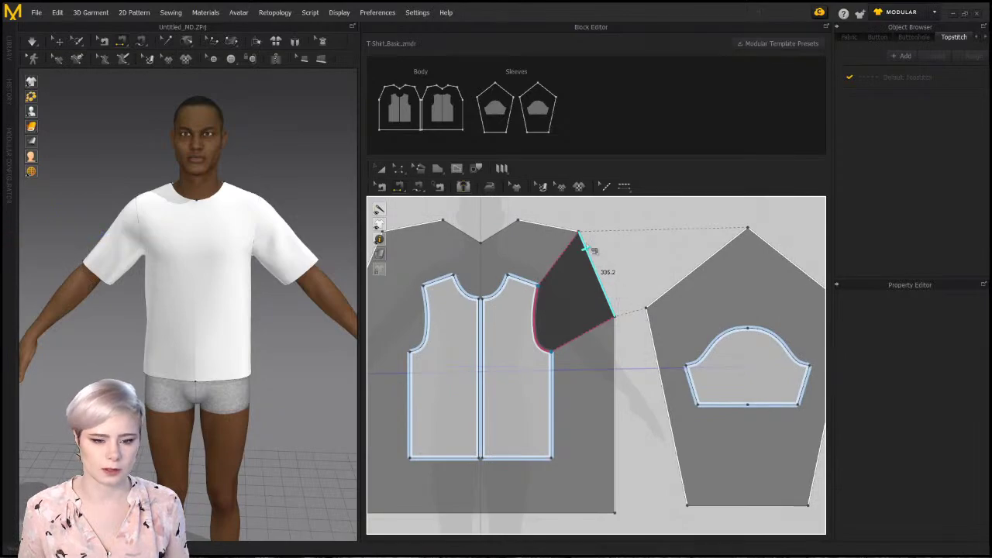
left_click(590, 248)
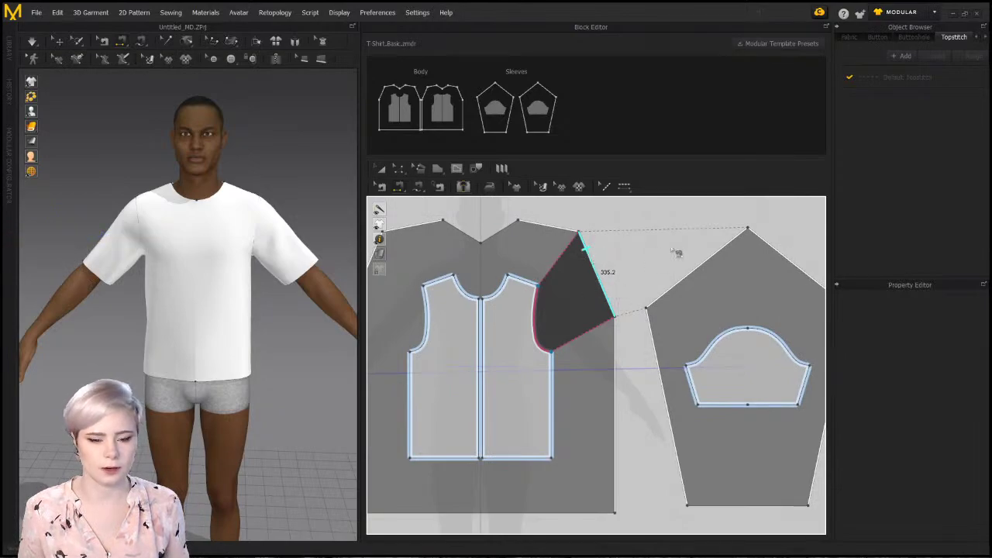
left_click(724, 339)
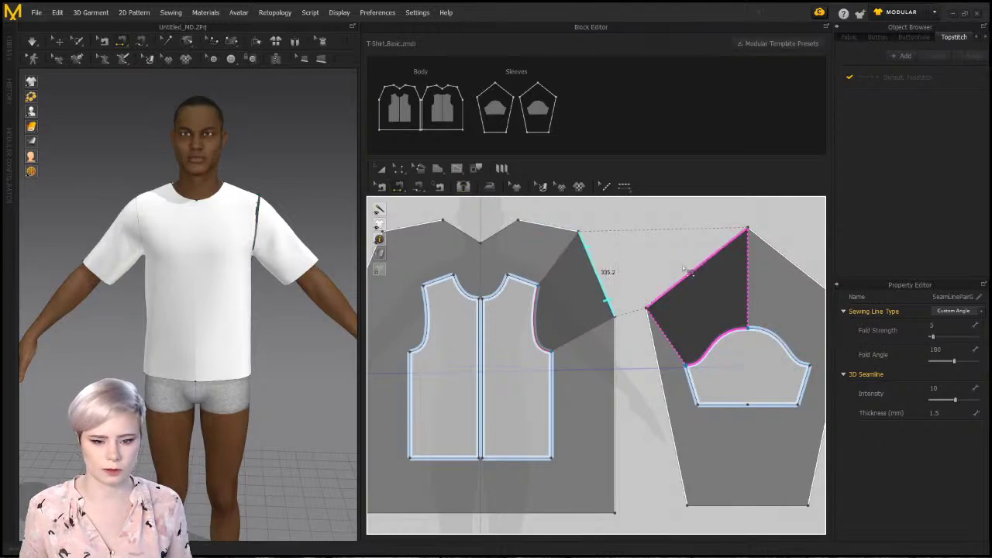
right_click_drag(764, 279, 644, 279)
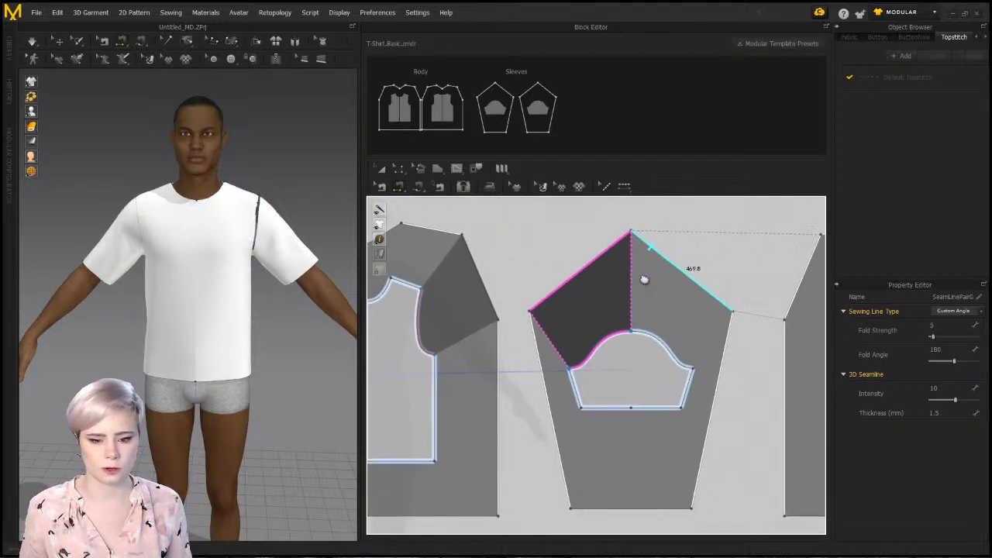
left_click(673, 307)
scroll(675, 334, "down", 2)
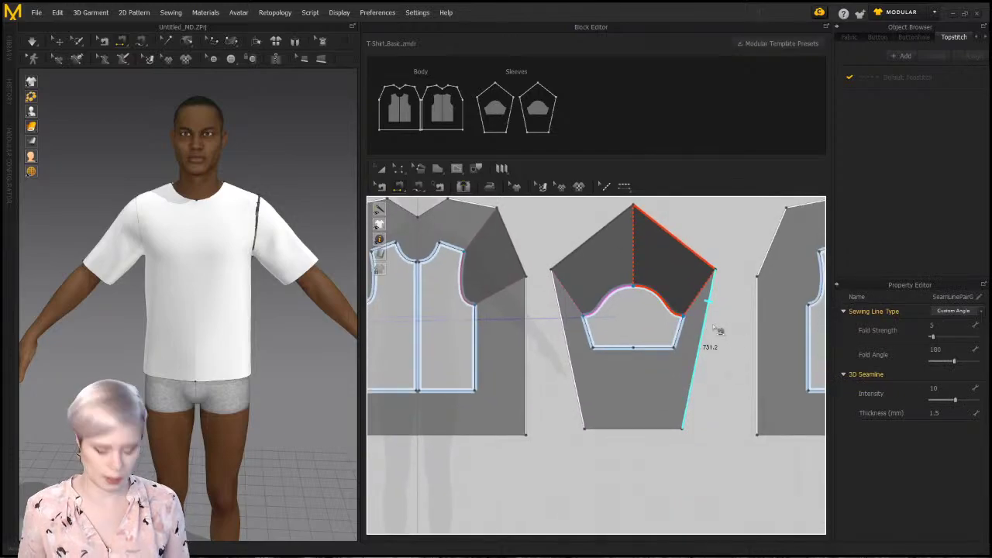
Sew both underarm edges of the second sleeve to the long side edges of its Sleeves block
key("b")
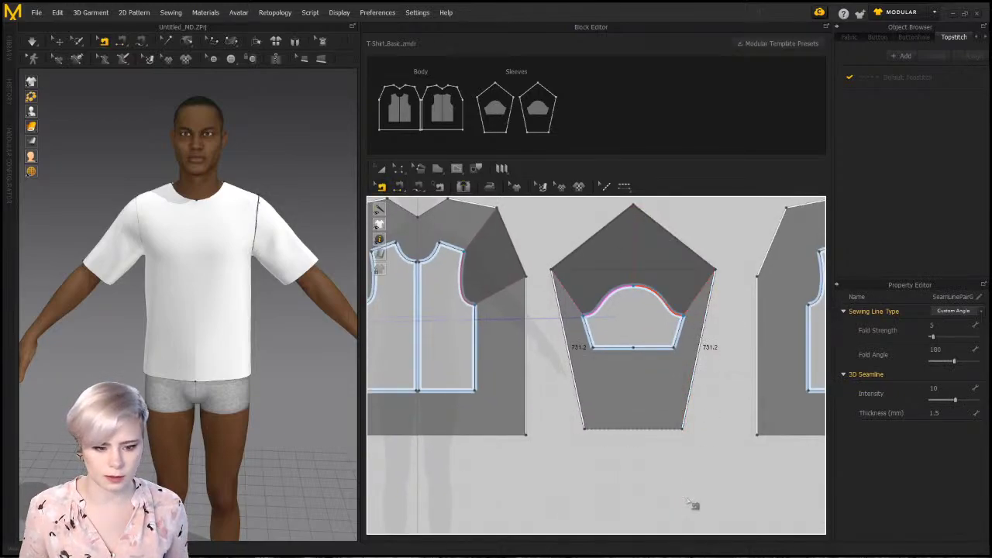
scroll(698, 344, "up", 2)
scroll(710, 319, "down", 1)
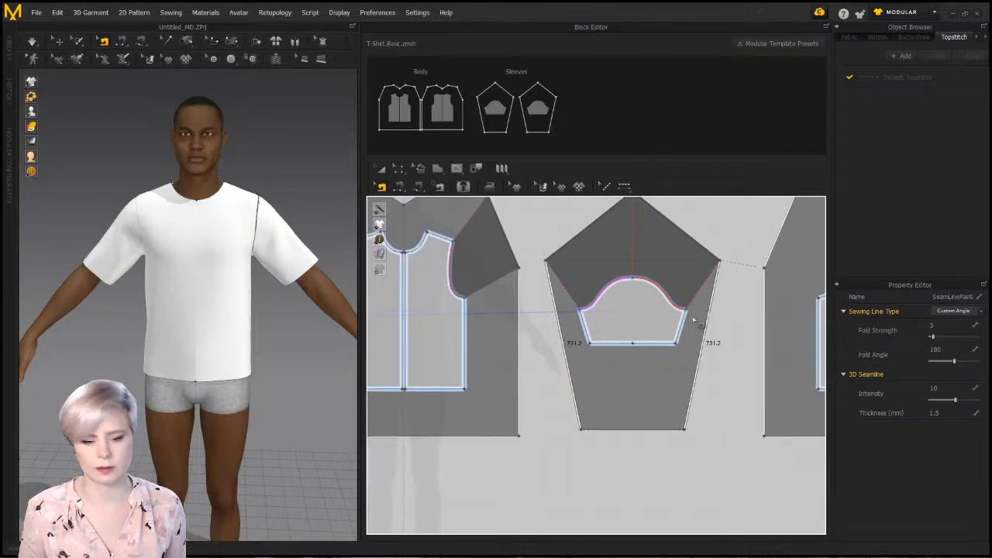
middle_click_drag(693, 319, 687, 338)
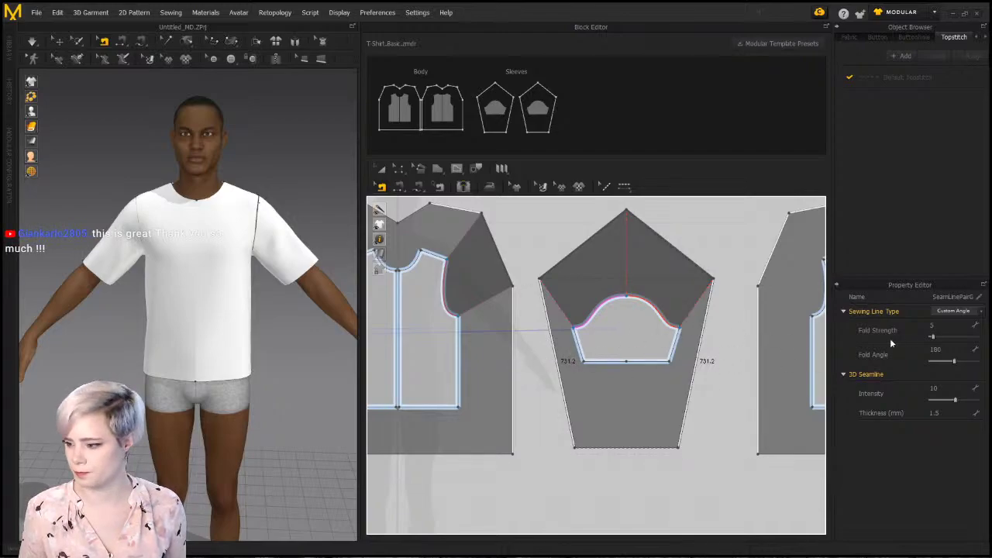
left_click(671, 358)
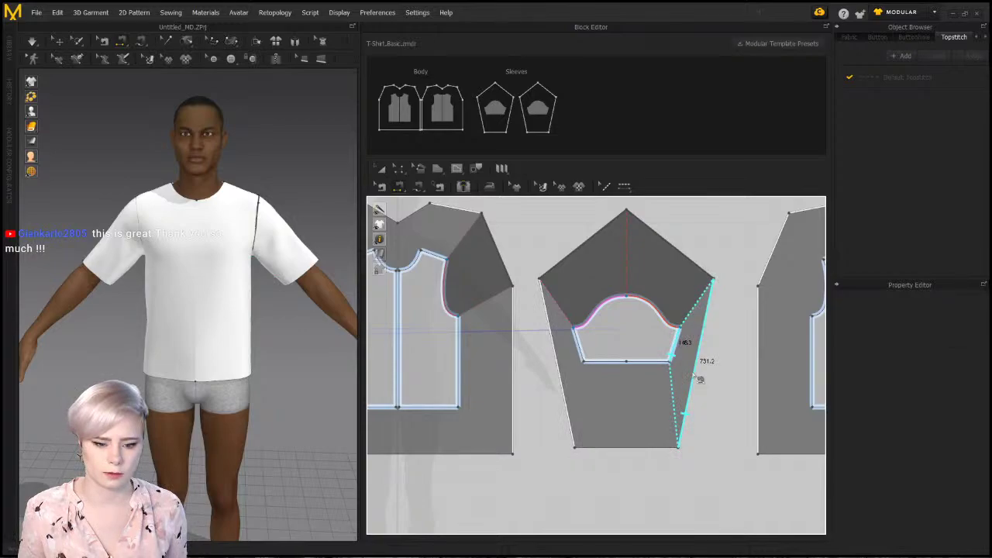
left_click(695, 373)
left_click(586, 358)
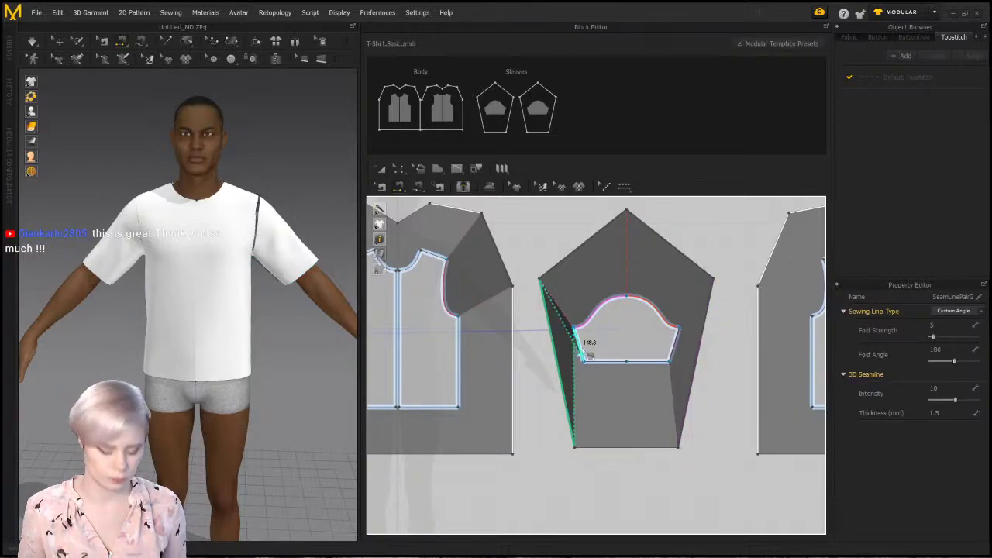
Reverse the twisted underarm seam on the side of the sleeve facing the front body
key("b")
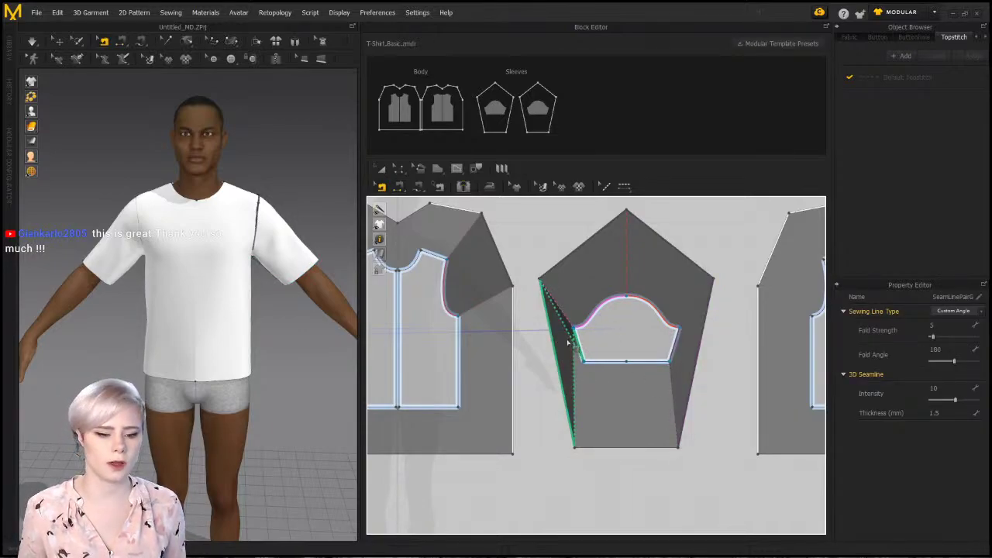
right_click(579, 346)
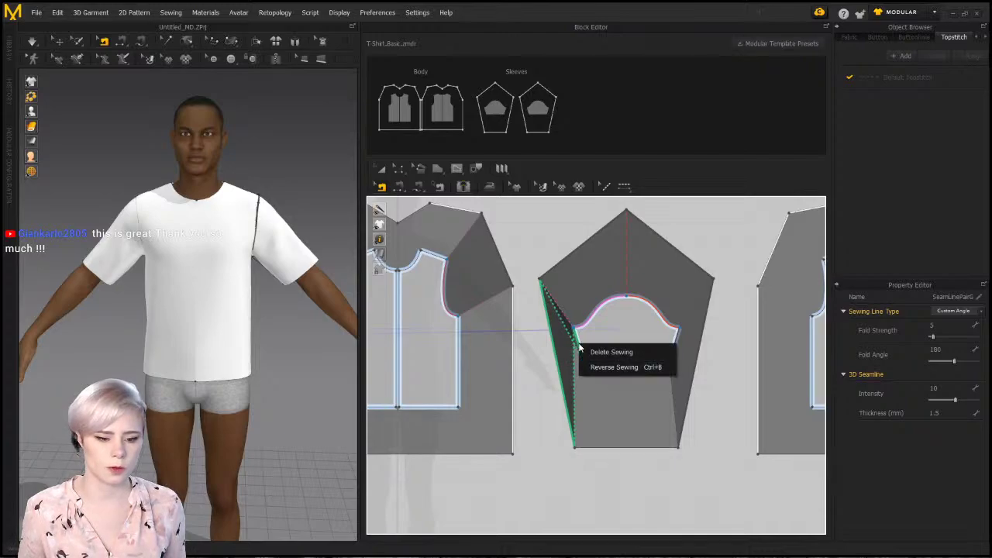
left_click(634, 367)
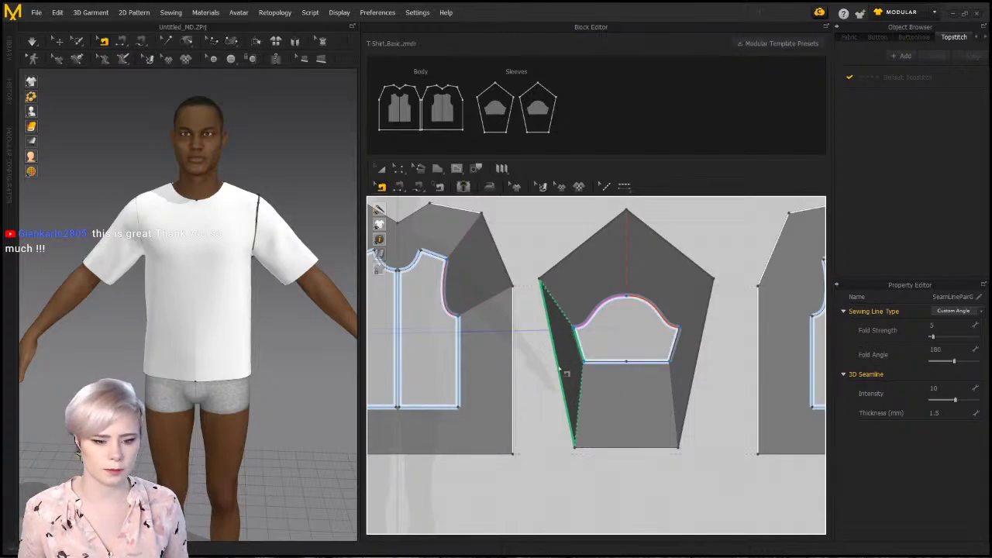
Sew the front body's side edge to the vertical side edge of its Body block, facing the second sleeve
scroll(560, 370, "down", 2)
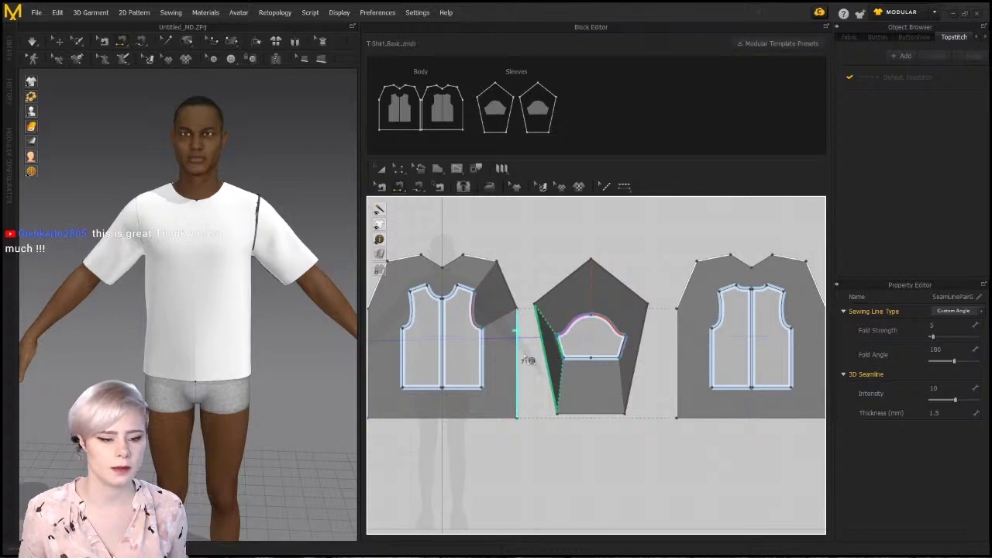
scroll(525, 355, "up", 5)
left_click(545, 343)
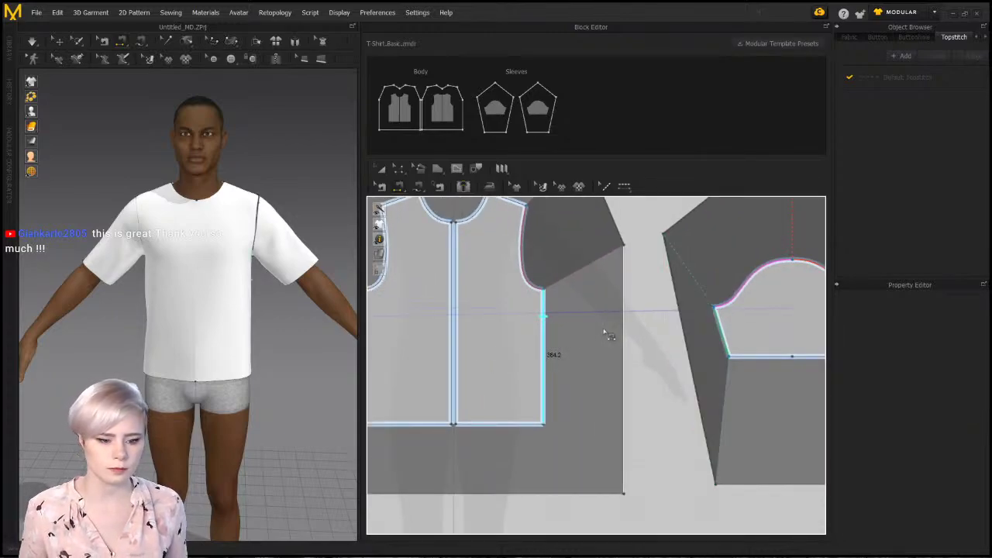
left_click(623, 333)
scroll(575, 326, "down", 3)
Sew the front body's shoulder and half neckline on the second sleeve's side to the matching upper edges of its Body block
left_click(576, 276)
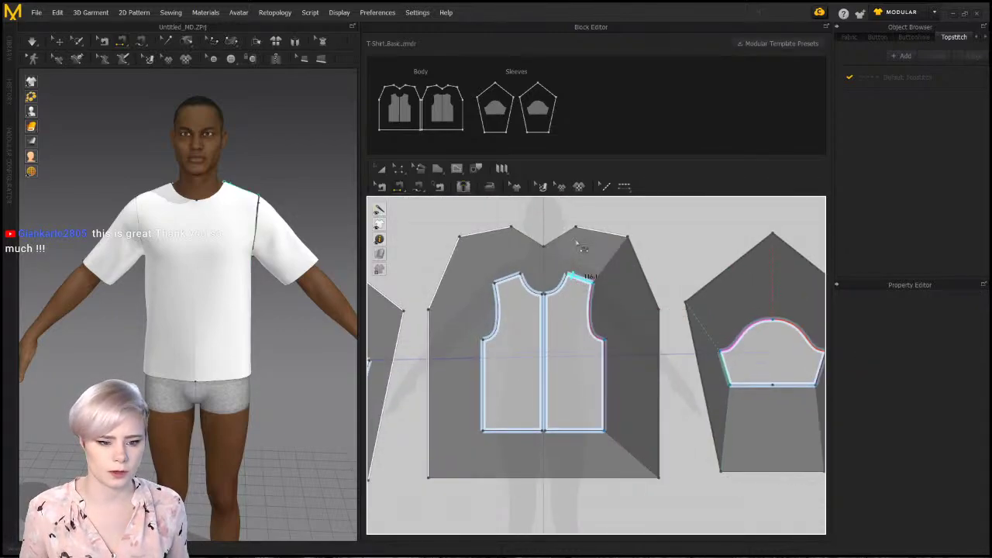
left_click(554, 288)
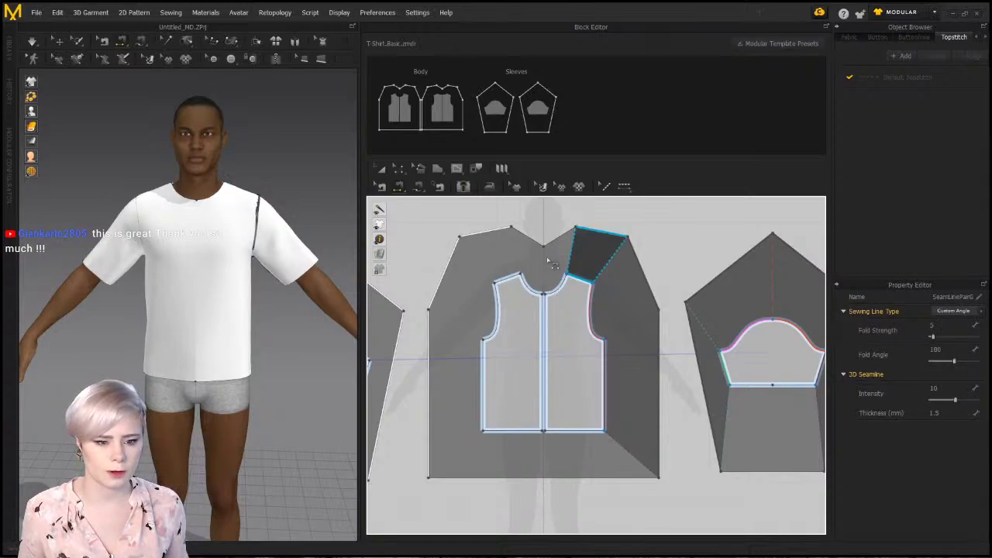
left_click(552, 242)
left_click(570, 337)
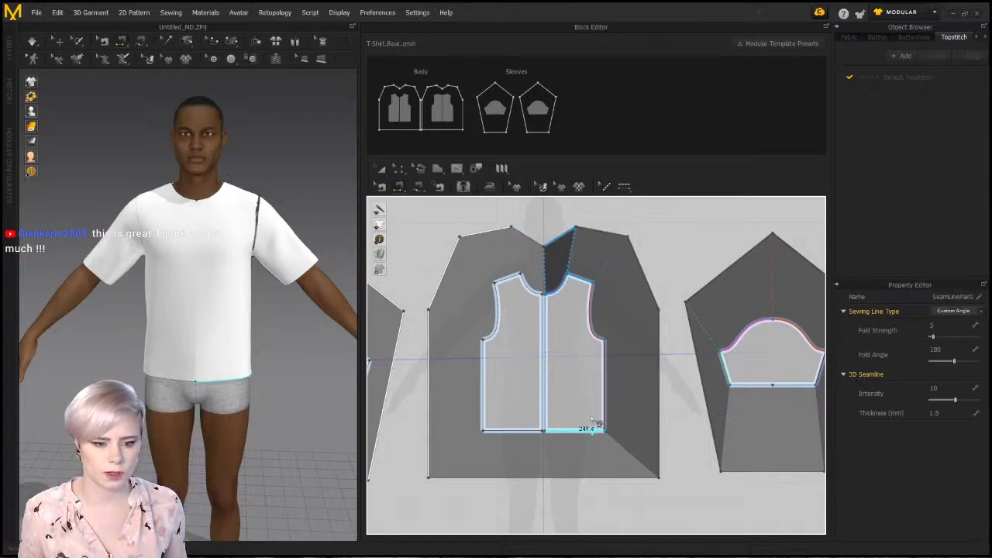
left_click(589, 427)
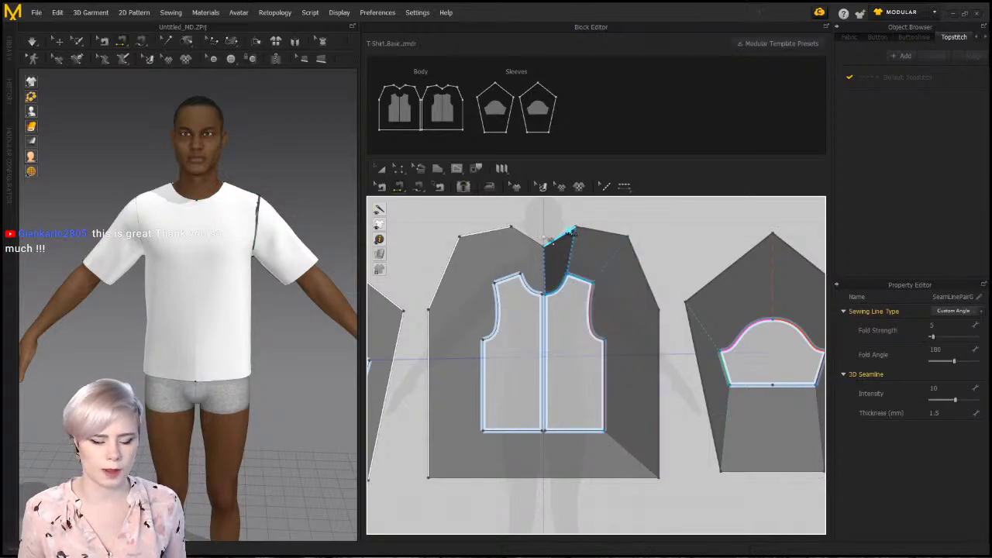
Sew the other half of the front body, from neckline, shoulder and armhole down to its side edge, to the matching Body block edges
scroll(605, 350, "up", 3)
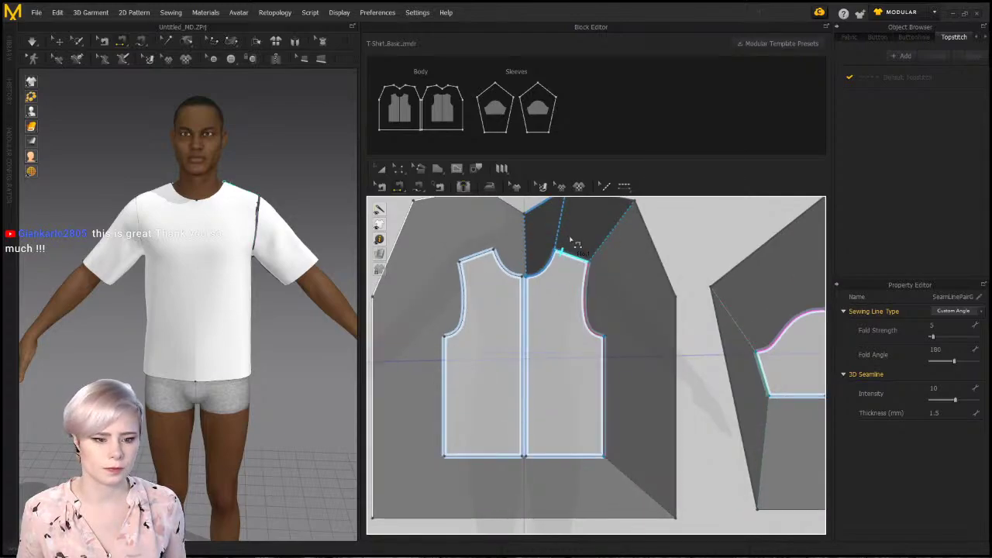
scroll(542, 324, "up", 3)
middle_click_drag(543, 302, 537, 334)
scroll(530, 265, "down", 2)
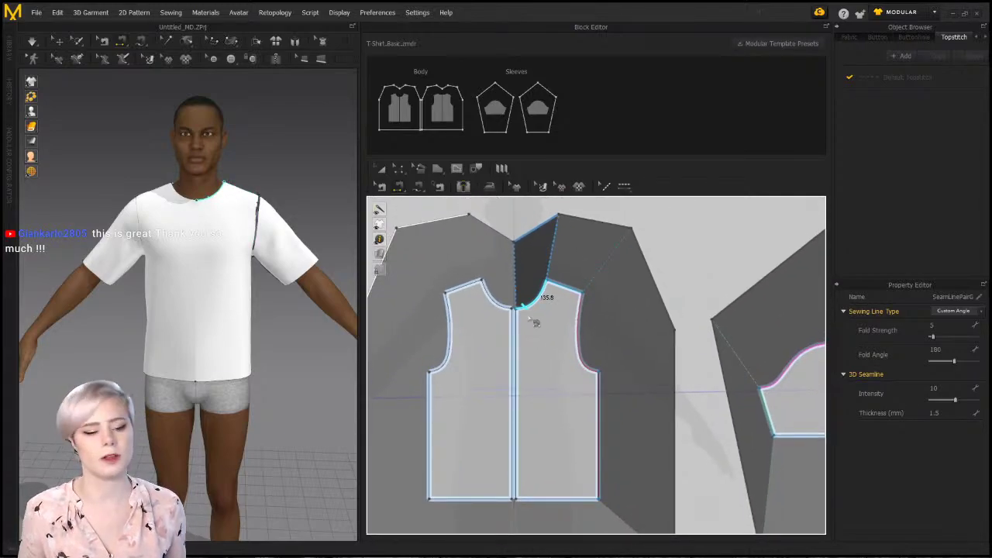
left_click(569, 293)
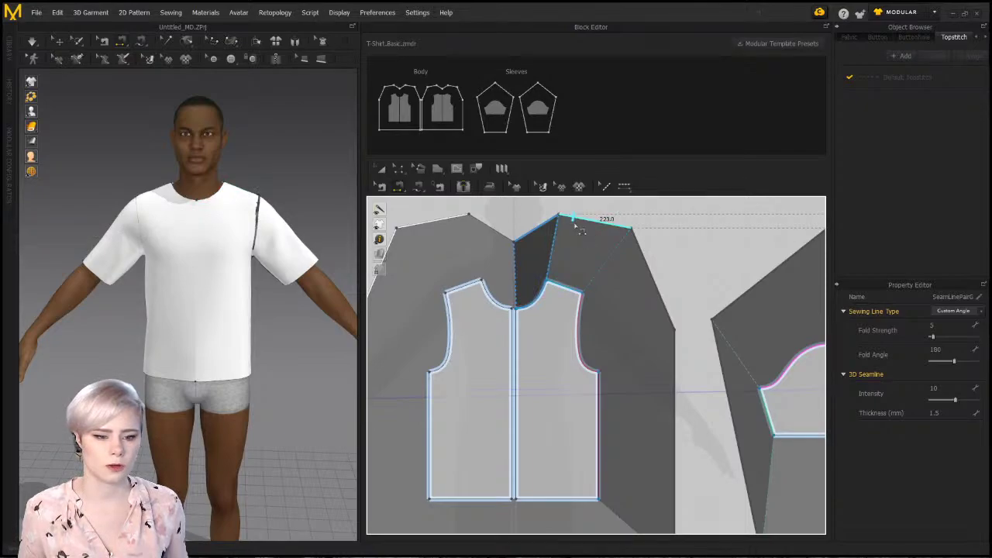
middle_click_drag(603, 377, 586, 354)
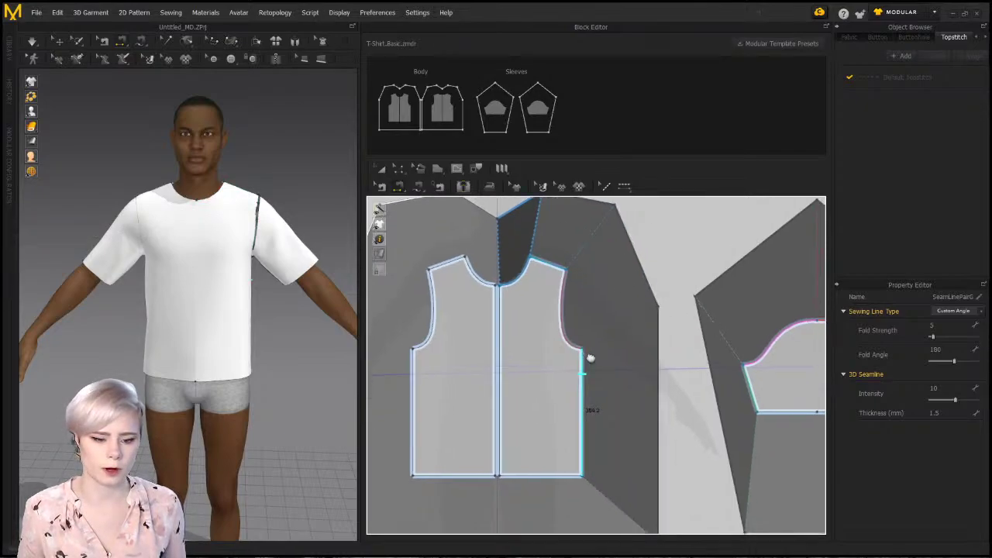
middle_click_drag(507, 385, 600, 400)
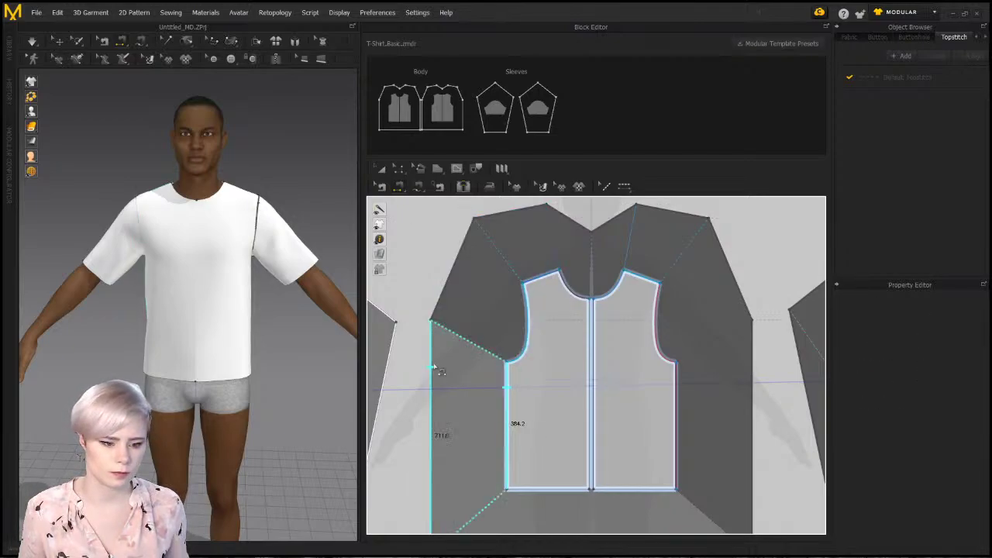
left_click(511, 384)
scroll(512, 385, "down", 3)
middle_click_drag(511, 385, 597, 321)
Sew the first sleeve's two cap halves and both underarm edges to the matching edges of its Sleeves block
left_click(445, 300)
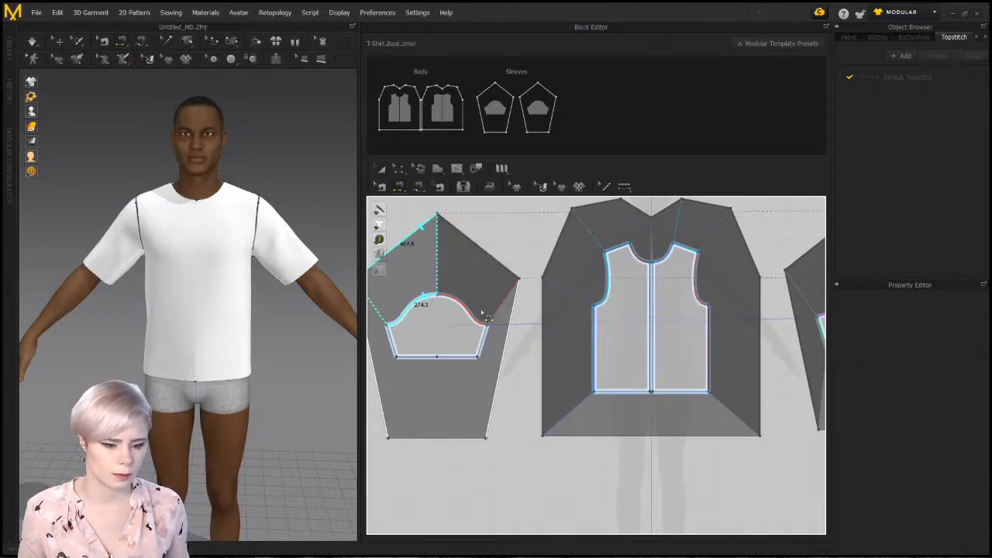
left_click(509, 325)
left_click(486, 337)
middle_click_drag(400, 341, 499, 329)
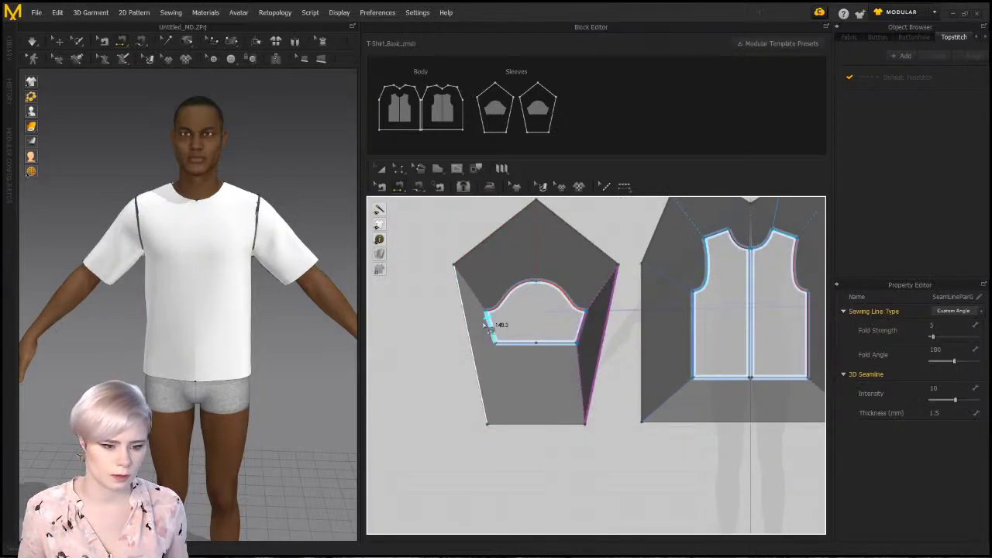
left_click(485, 325)
Sew the back body's armhole and shoulder nearest the second sleeve to the matching edges of its Body block
middle_click_drag(711, 296, 508, 311)
scroll(682, 319, "down", 1)
middle_click_drag(686, 323, 539, 312)
scroll(587, 312, "down", 3)
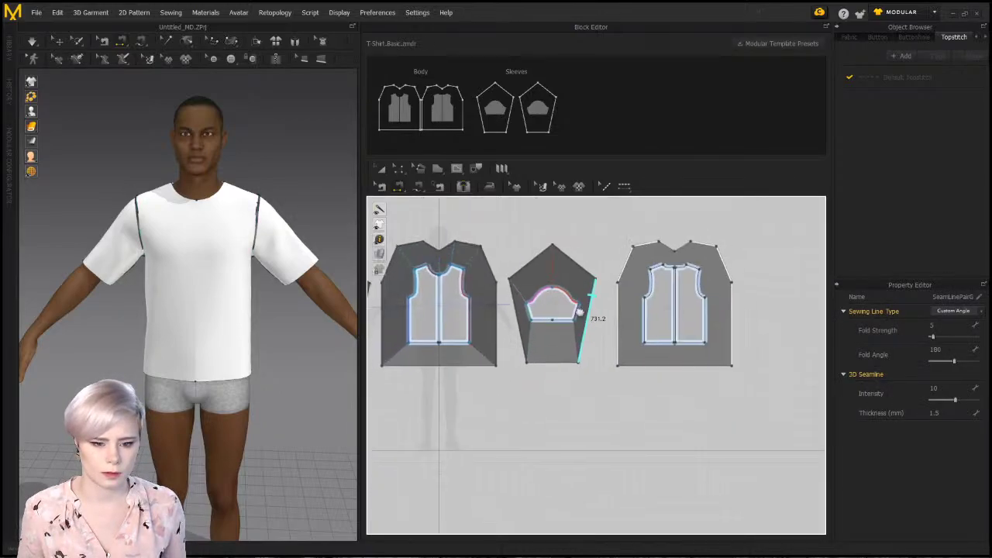
scroll(592, 299, "up", 3)
middle_click_drag(657, 298, 572, 361)
scroll(589, 288, "up", 2)
left_click(563, 323)
left_click(512, 278)
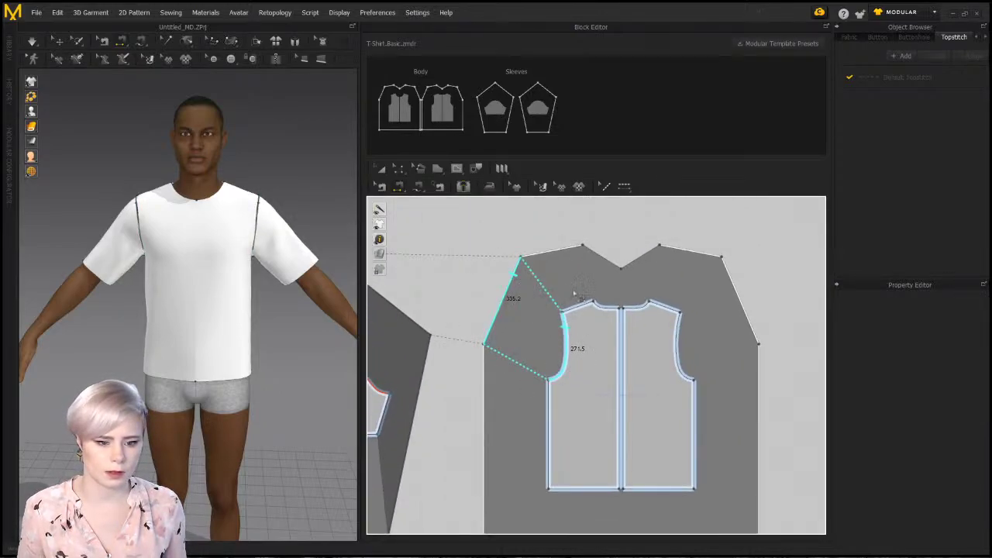
left_click(586, 302)
left_click(571, 248)
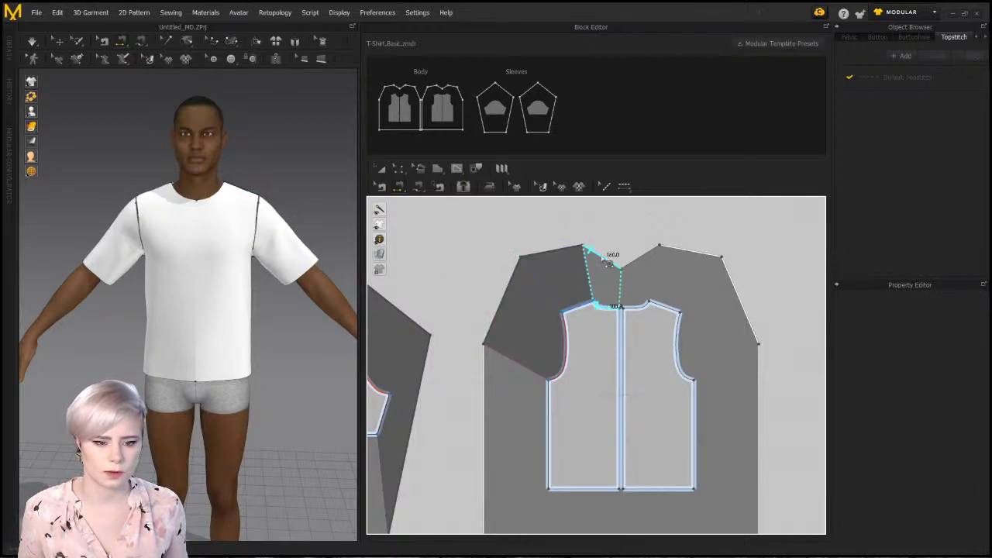
Sew the back body's neckline and its opposite shoulder and armhole to the matching upper edges of the Body block
left_click(640, 306)
left_click(641, 259)
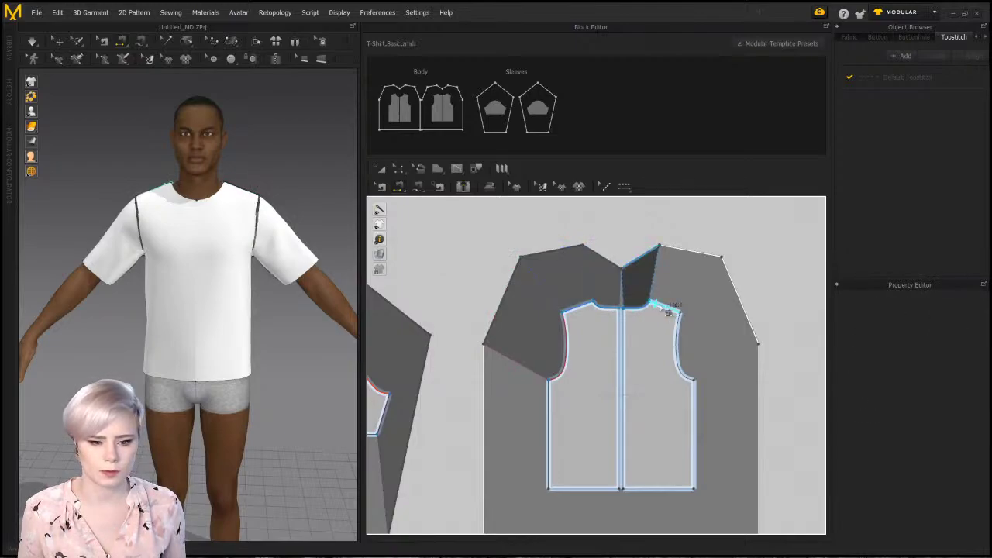
left_click(664, 307)
left_click(682, 335)
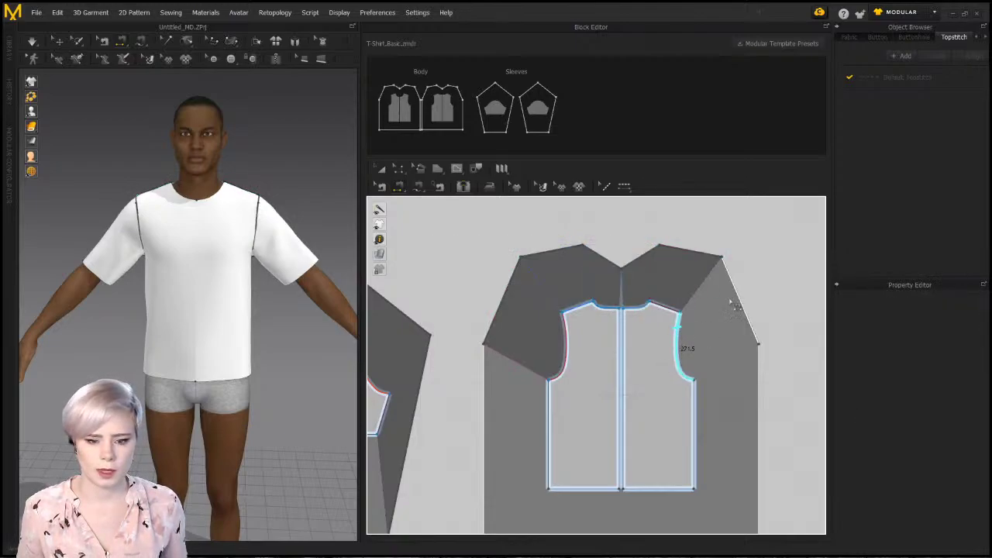
left_click(741, 298)
Sew both side edges of the back body to the vertical side edges of its Body block
left_click(697, 403)
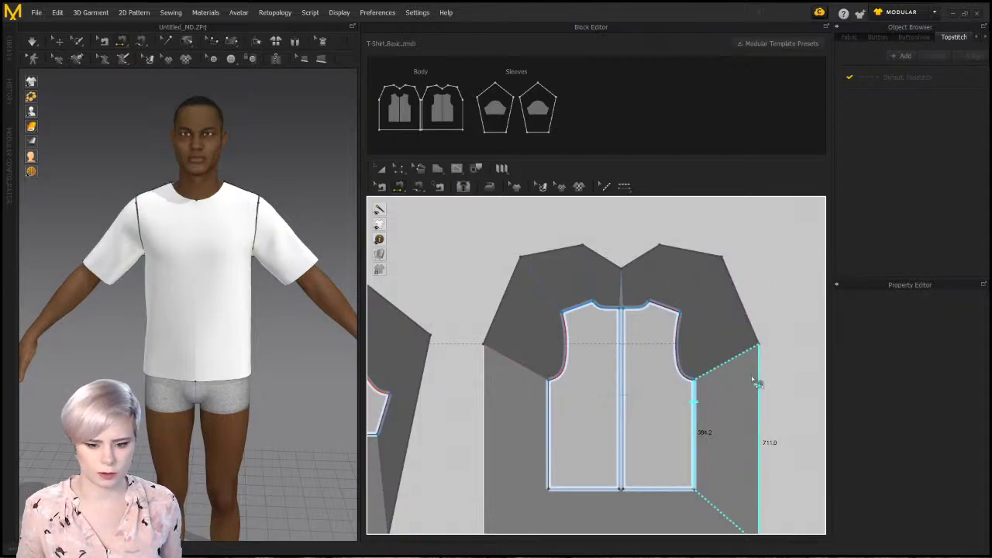
left_click(547, 397)
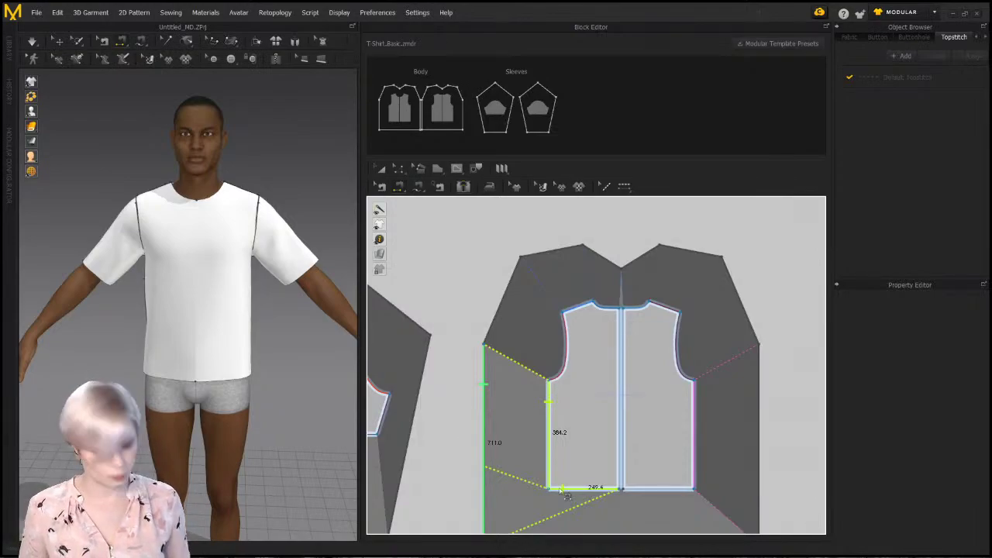
left_click(562, 489)
Delete the seam joining the two front body halves along the centre front
scroll(547, 366, "down", 3)
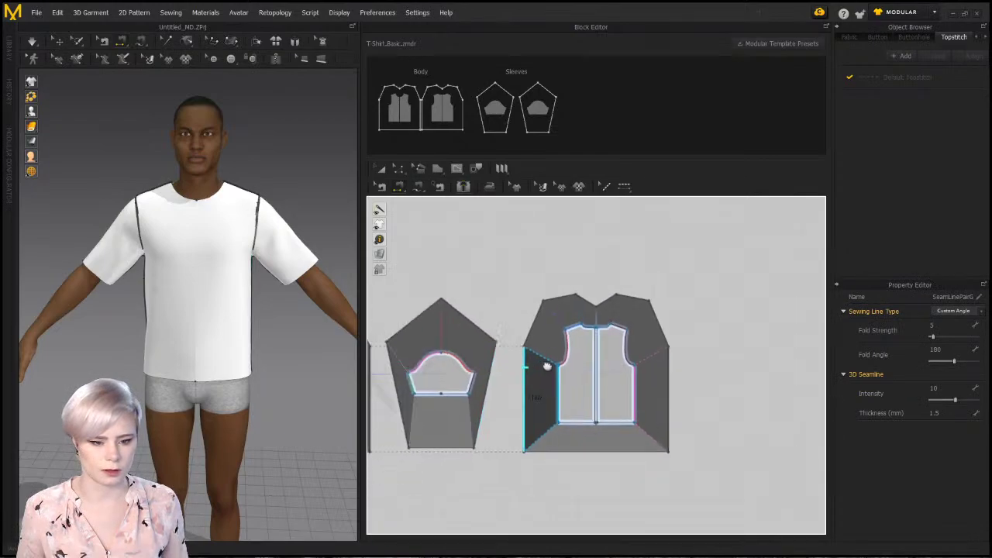
middle_click_drag(547, 366, 634, 335)
middle_click_drag(539, 347, 633, 333)
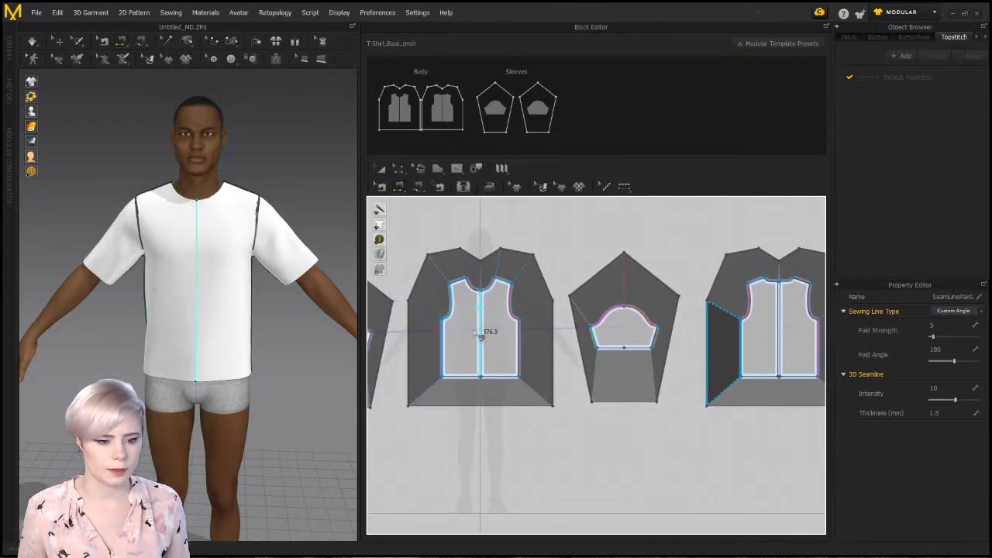
scroll(480, 333, "up", 5)
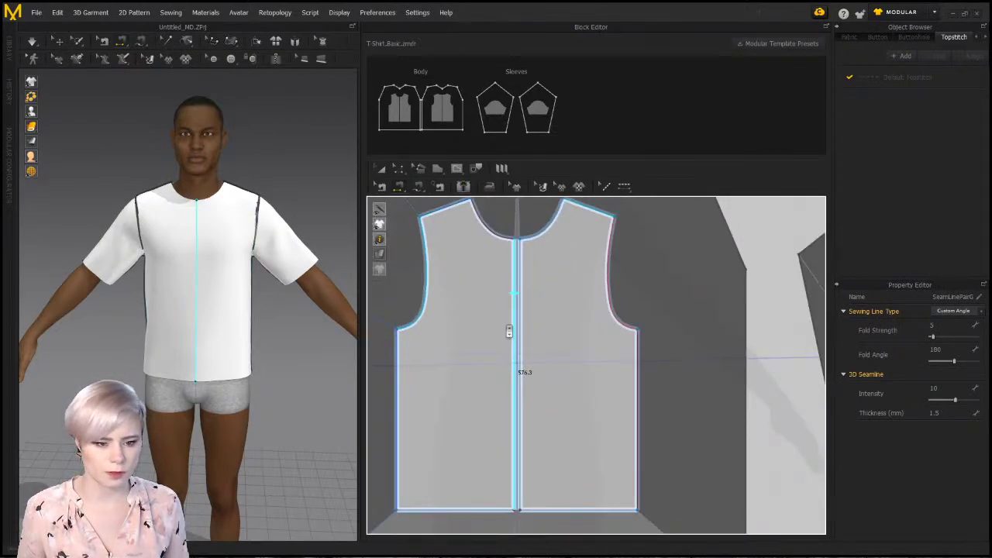
scroll(509, 331, "down", 2)
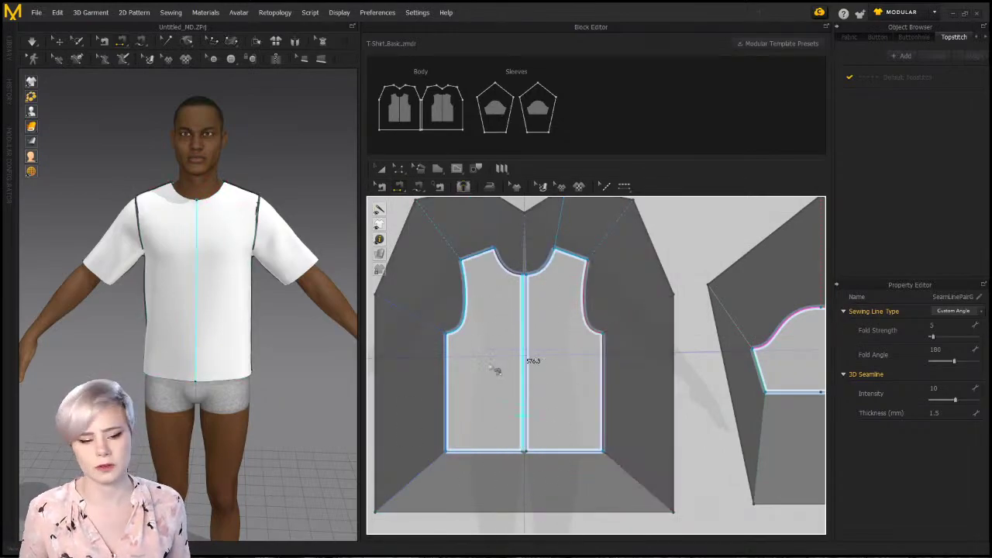
scroll(504, 341, "up", 2)
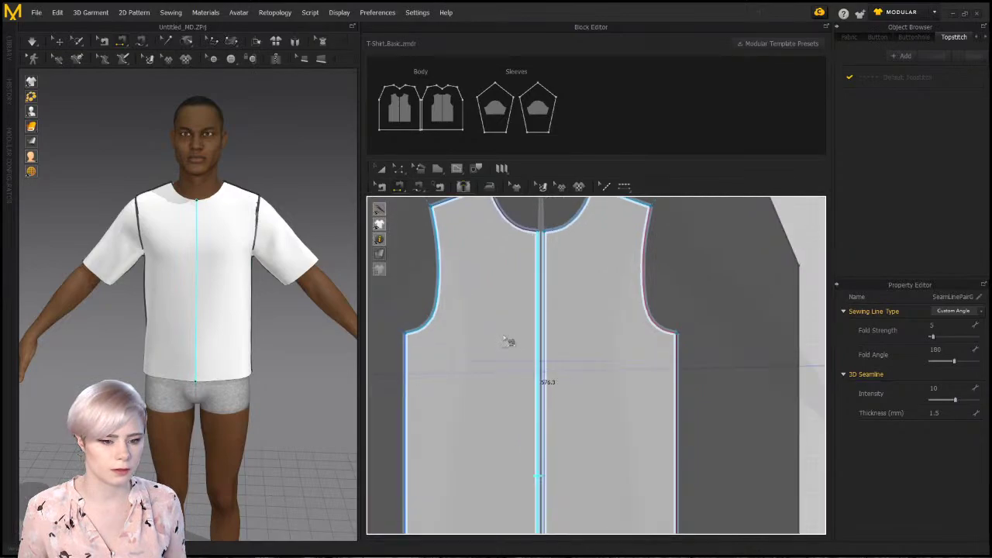
scroll(550, 317, "down", 1)
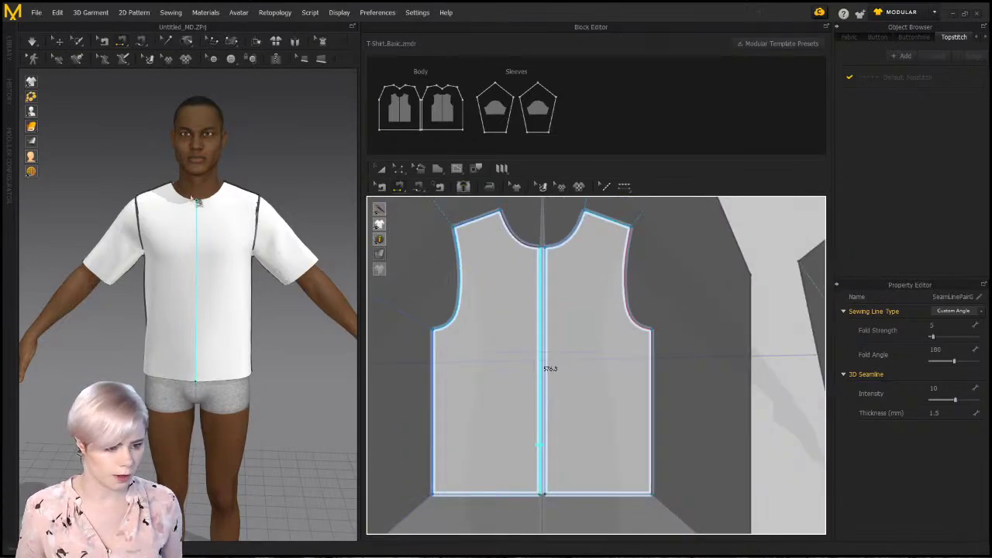
key("Delete")
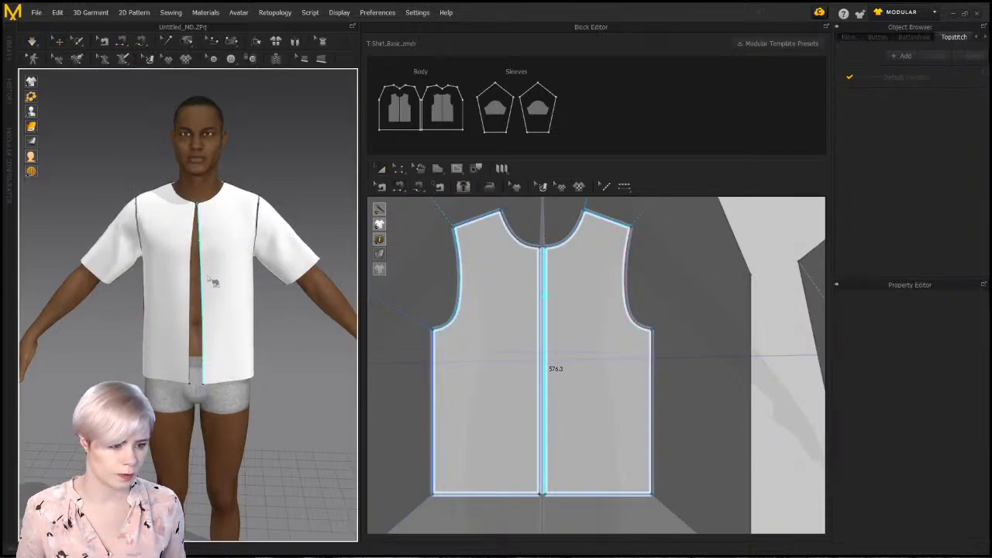
Sew the centre edges of the two front body halves together in the Block Editor
right_click_drag(240, 269, 284, 248)
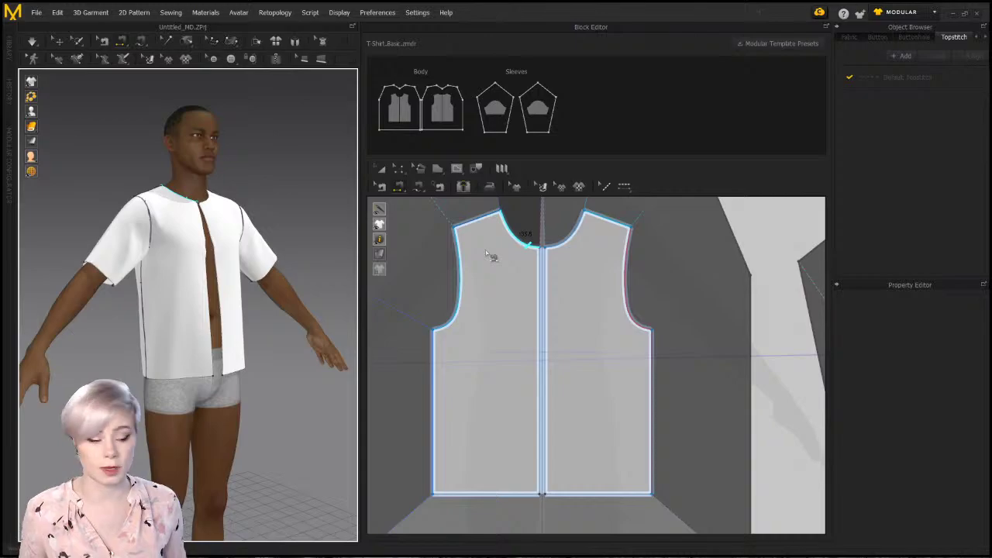
scroll(517, 221, "up", 3)
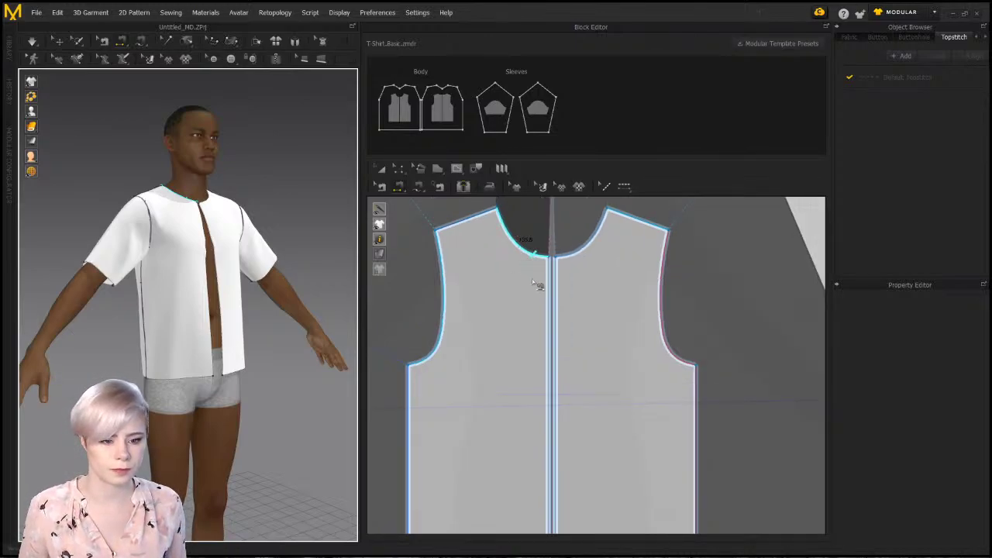
scroll(532, 278, "down", 2)
middle_click_drag(531, 280, 527, 178)
middle_click_drag(542, 233, 548, 312)
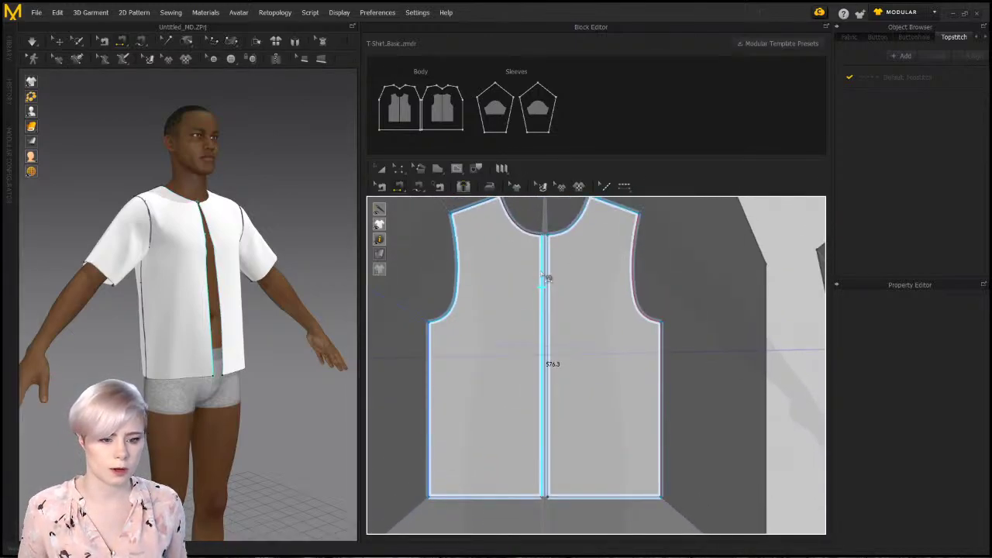
left_click(552, 279)
scroll(653, 309, "down", 1)
middle_click_drag(652, 309, 470, 274)
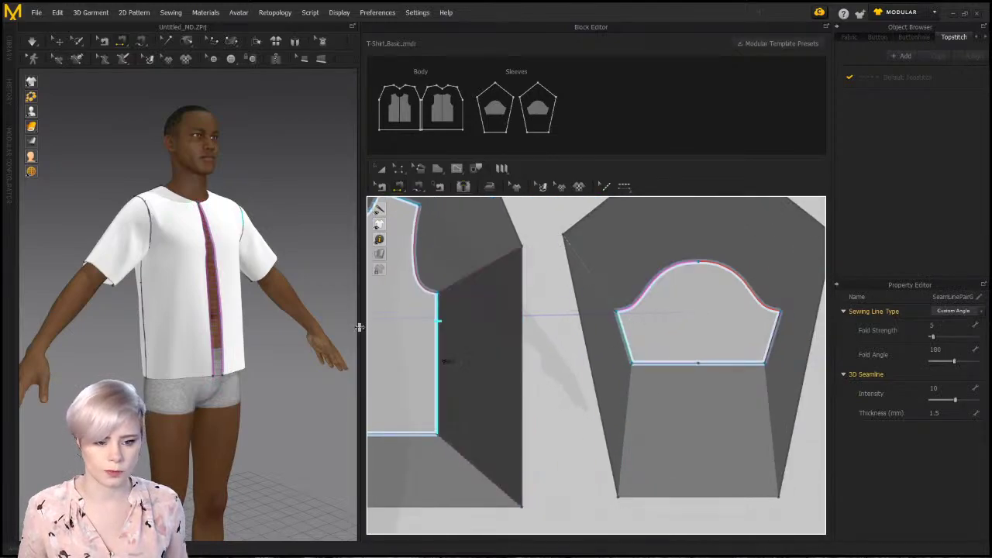
Sew the centre edges of the two back body halves together in the Block Editor
right_click_drag(180, 315, 344, 325)
middle_click_drag(684, 296, 373, 392)
scroll(664, 297, "down", 1)
left_click(486, 363)
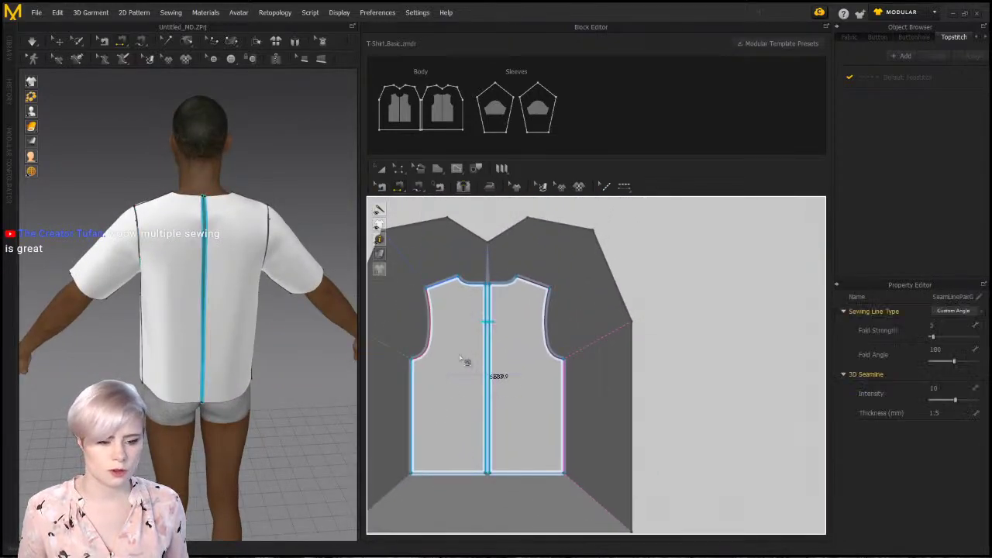
Simulate the T-shirt with its new centre seams and inspect the drape from the front
scroll(465, 362, "down", 1)
right_click_drag(393, 339, 626, 316)
scroll(626, 316, "down", 1)
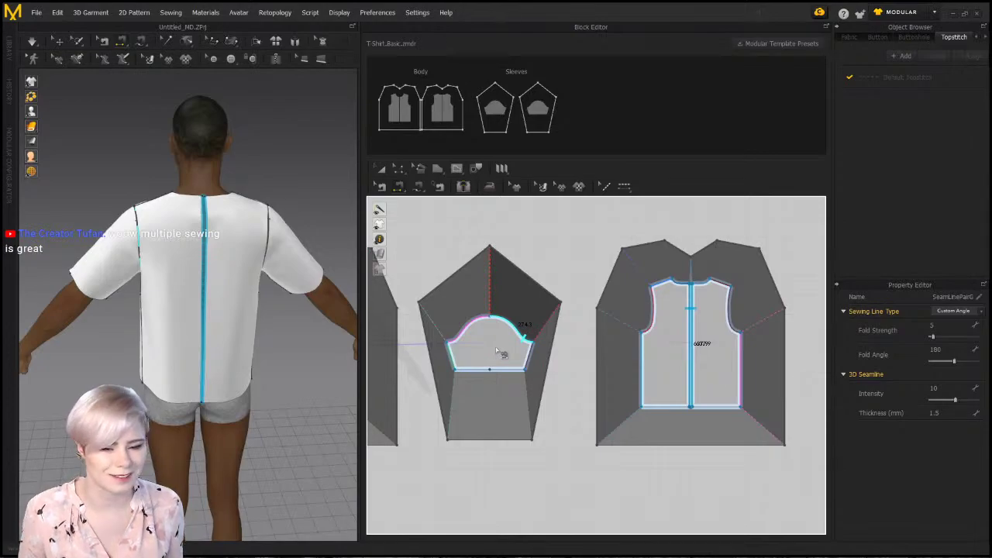
right_click_drag(500, 353, 559, 321)
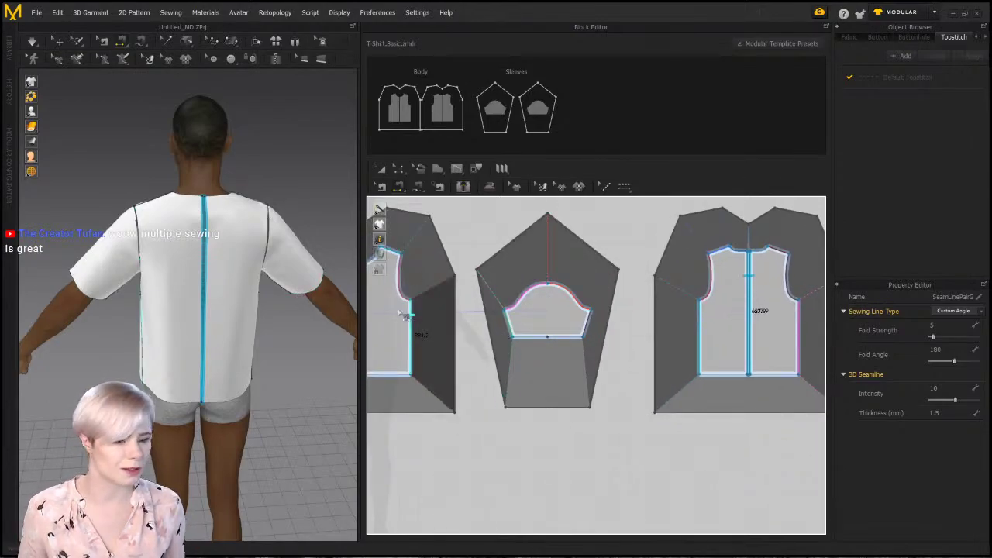
key("space")
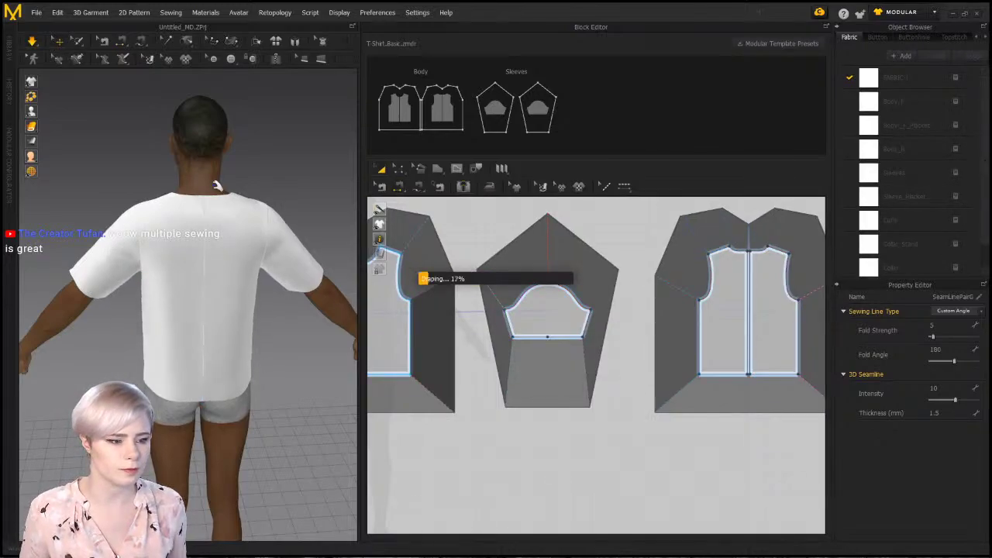
right_click_drag(170, 281, 365, 277)
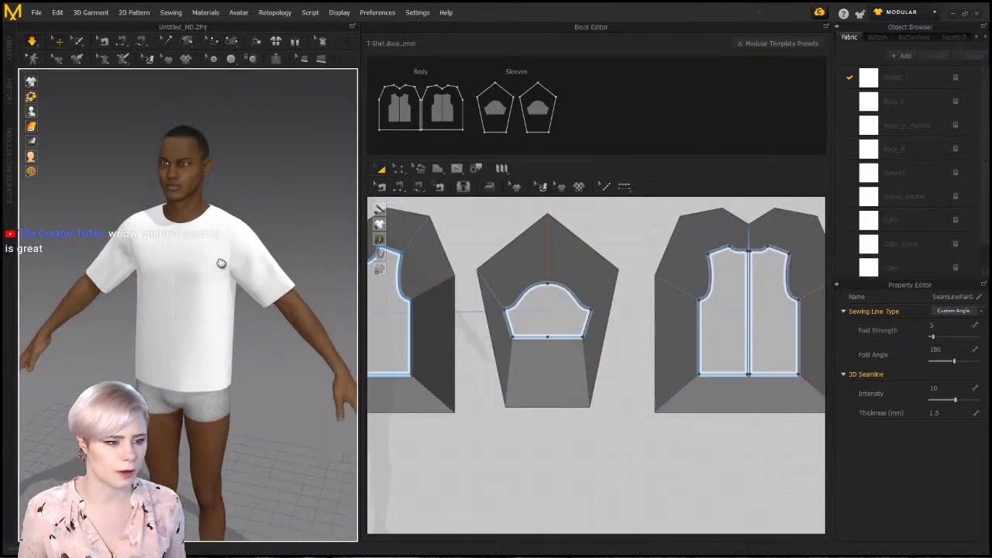
scroll(537, 283, "down", 2)
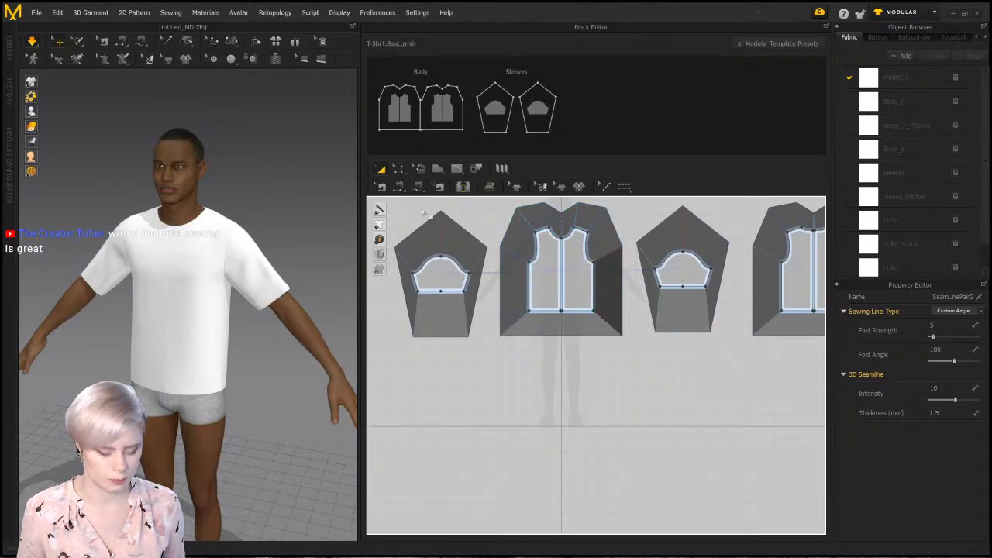
mouse_move(452, 101)
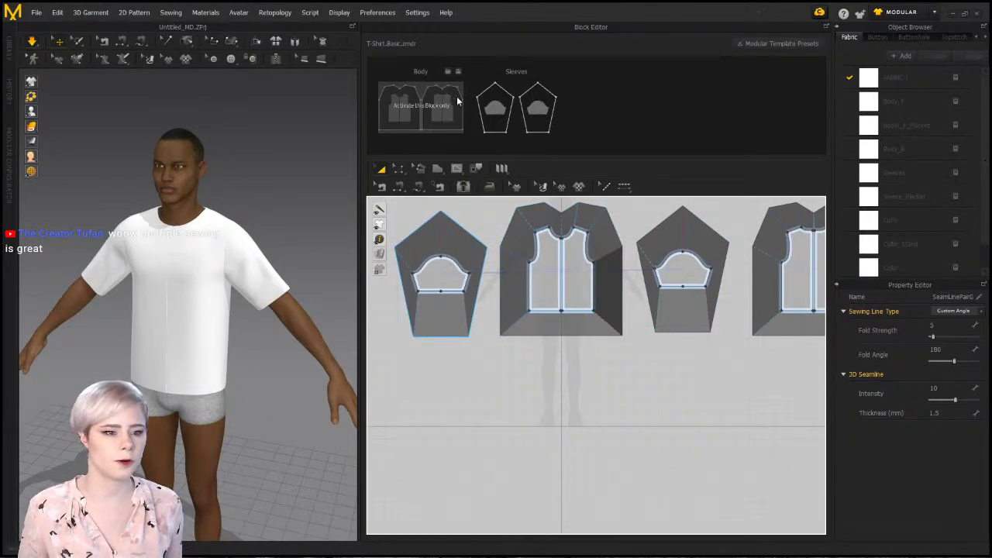
right_click_drag(161, 254, 173, 252)
middle_click_drag(169, 262, 168, 228)
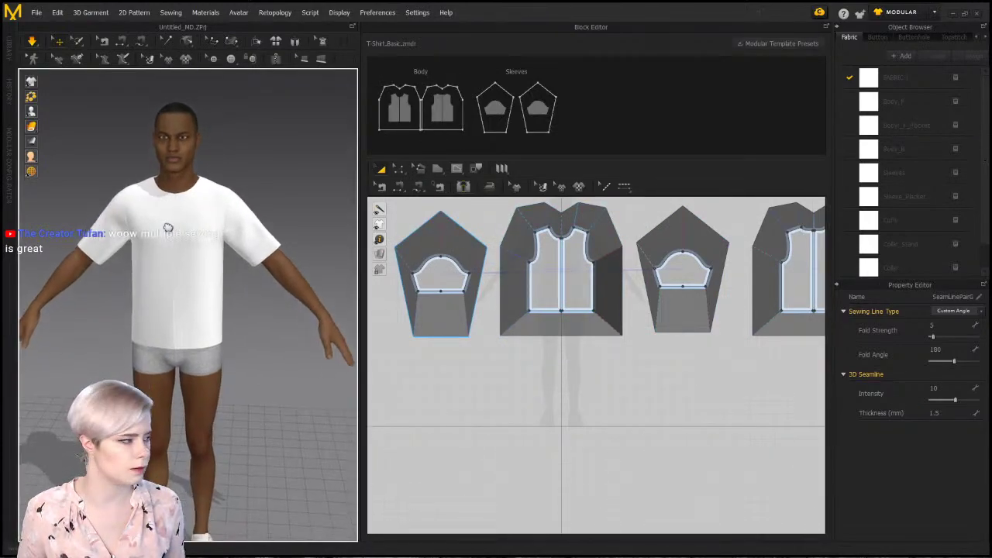
scroll(155, 223, "up", 2)
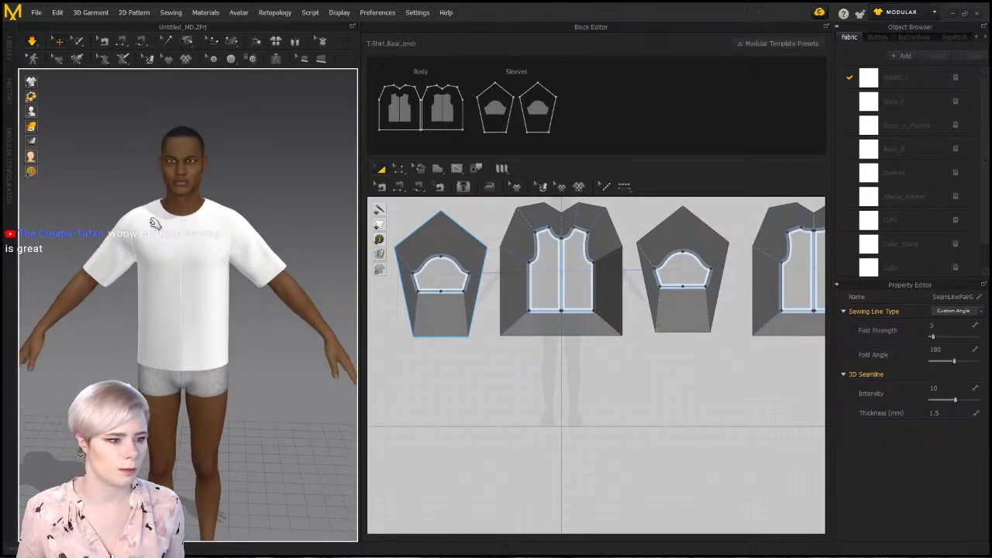
Start saving the Body block and browse to New folder inside the Blocks folder of Assets_ver_5.1.463
mouse_move(456, 79)
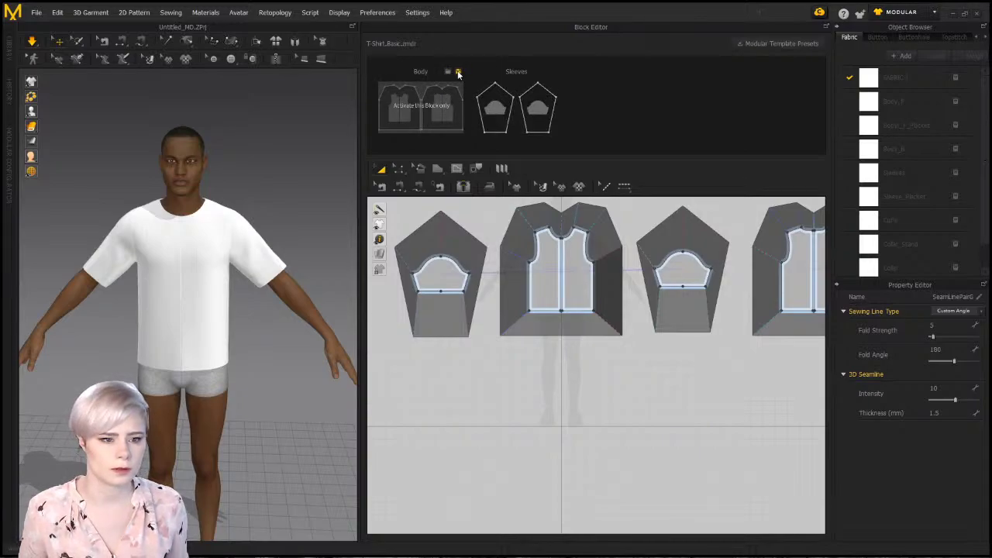
left_click(458, 73)
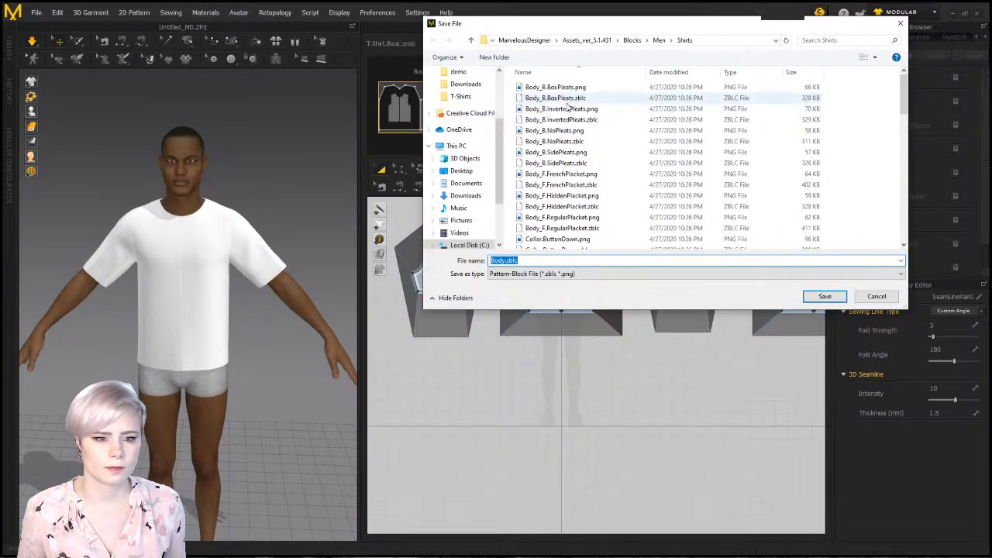
left_click(632, 40)
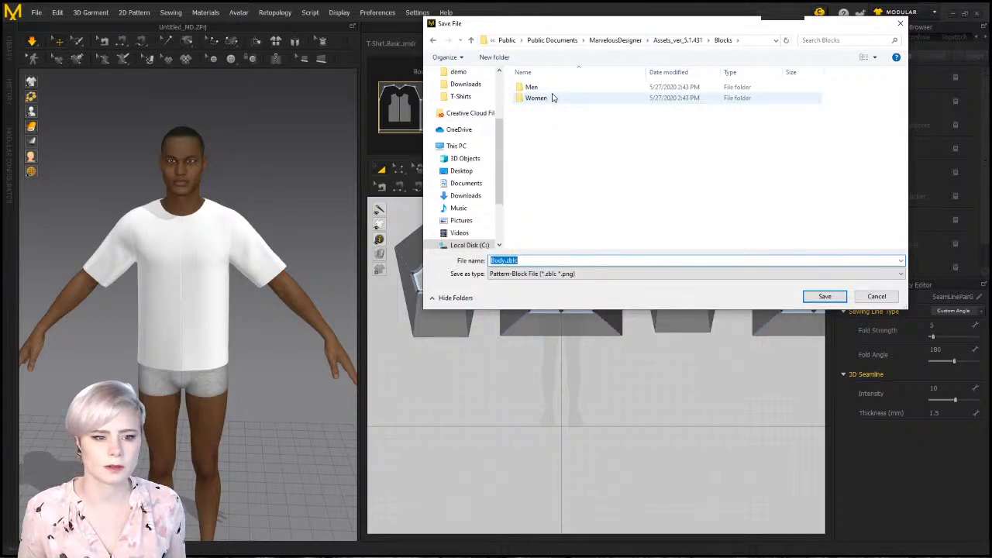
left_click(558, 136)
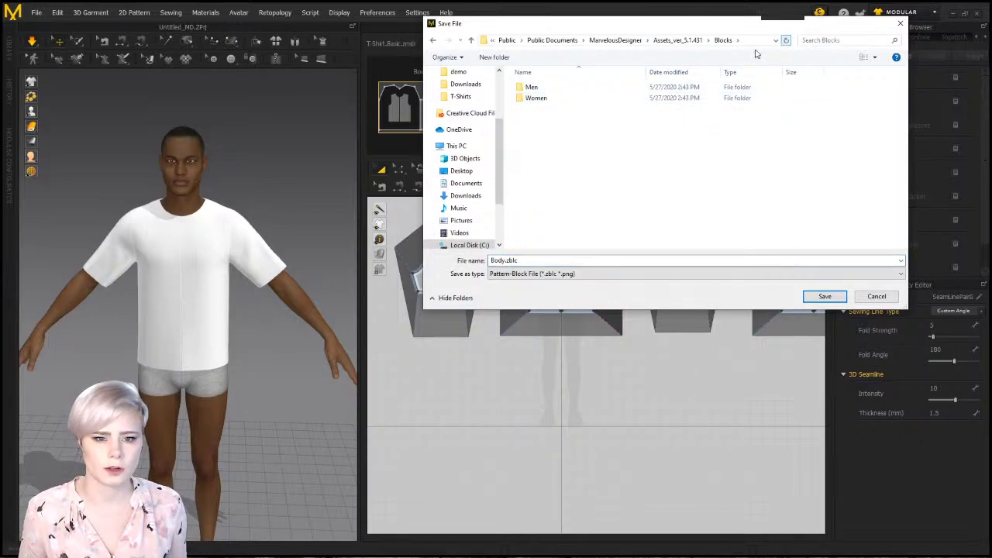
left_click(679, 40)
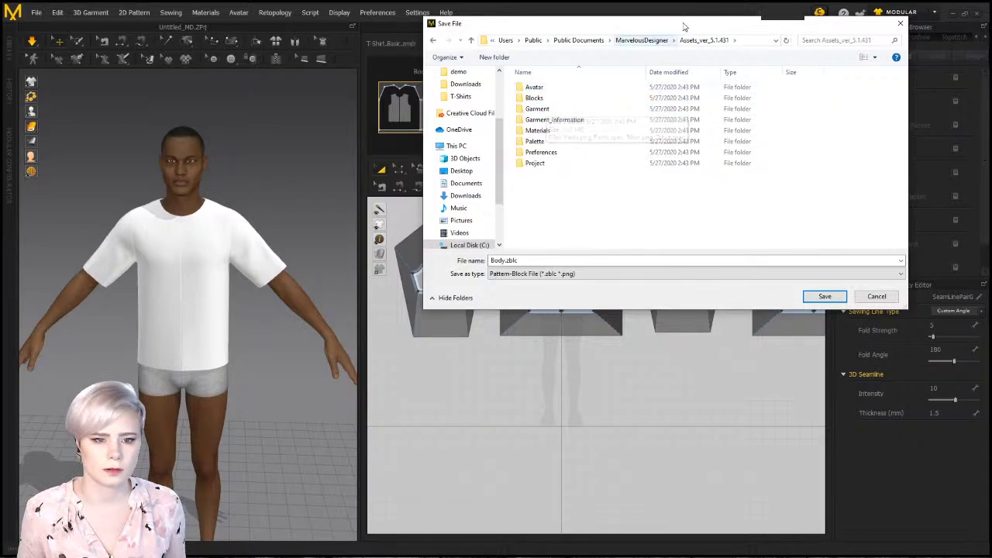
left_click(642, 40)
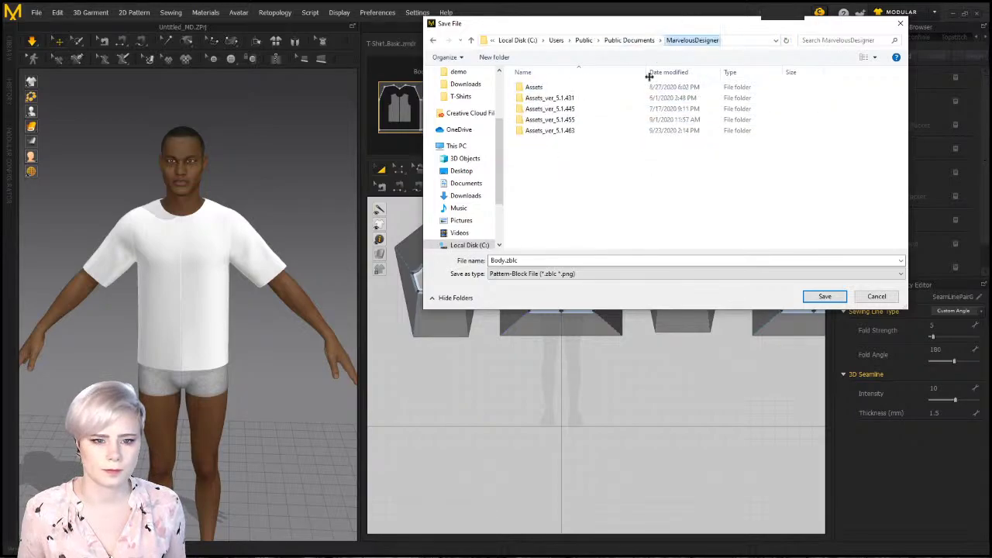
double_click(563, 131)
double_click(563, 108)
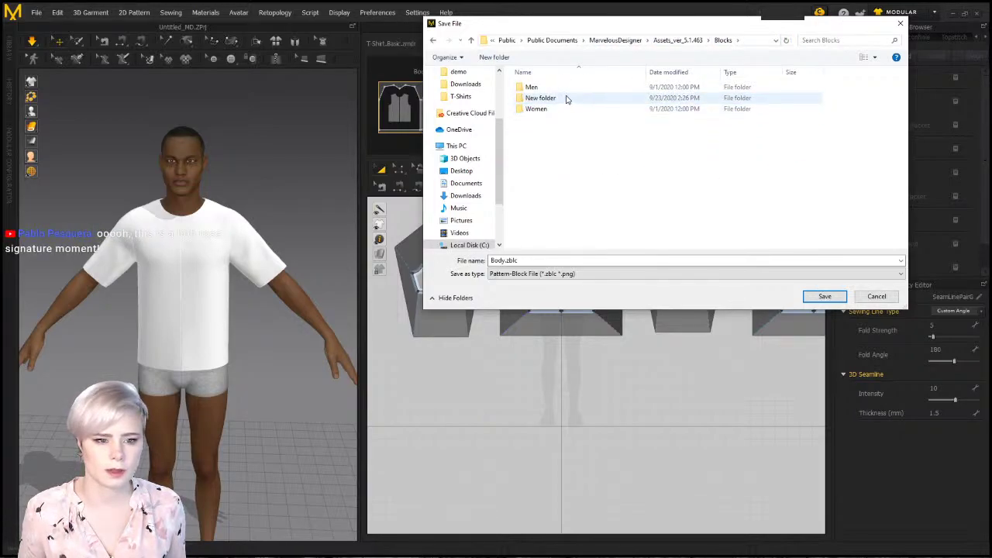
left_click(596, 95)
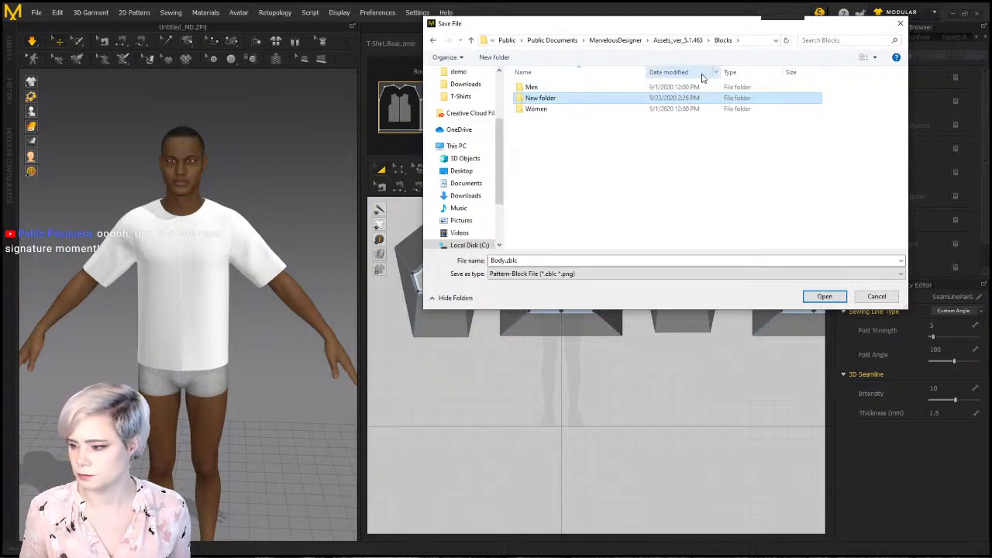
left_click(824, 296)
Save the Body block as Body.zblc in New folder, using the block component thumbnail
left_click_drag(683, 29, 565, 77)
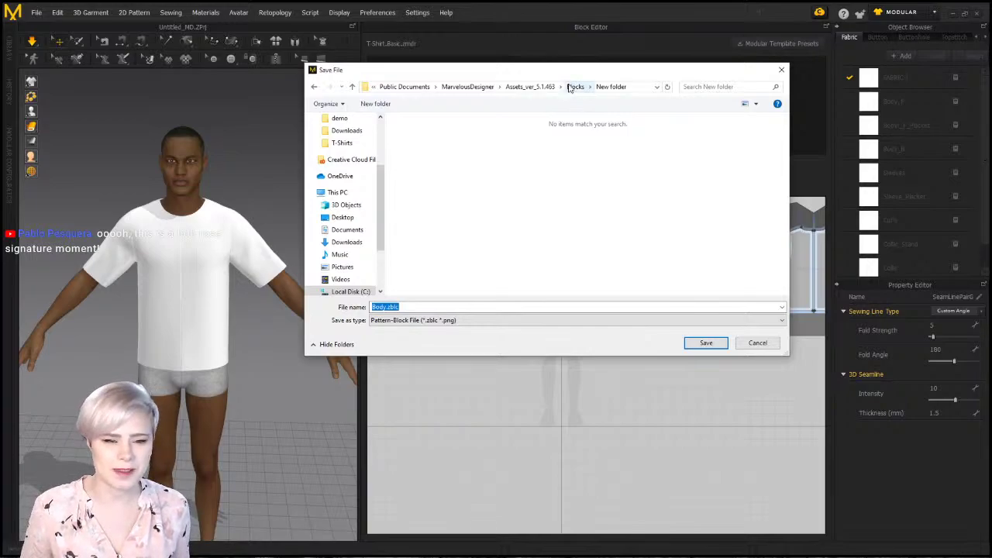
left_click_drag(578, 73, 600, 67)
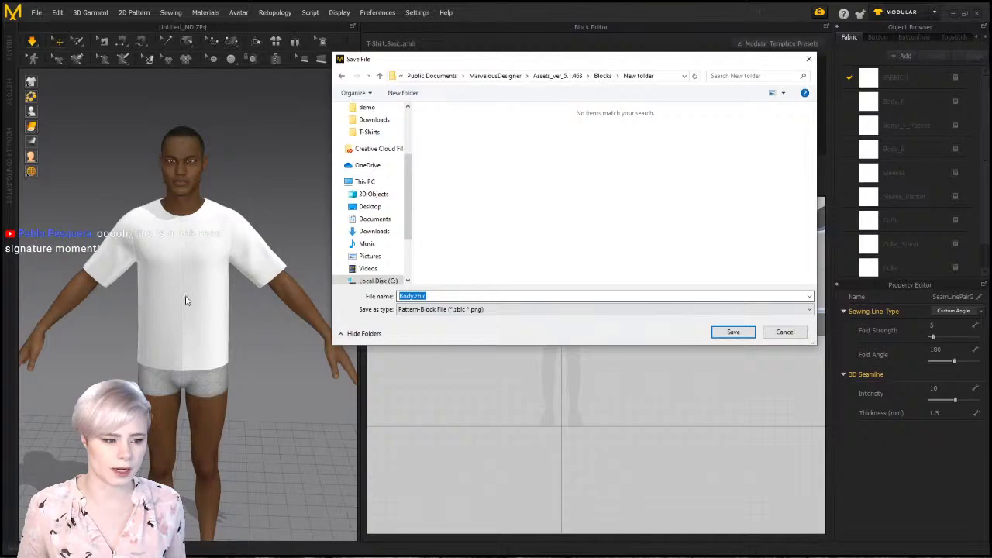
left_click(734, 333)
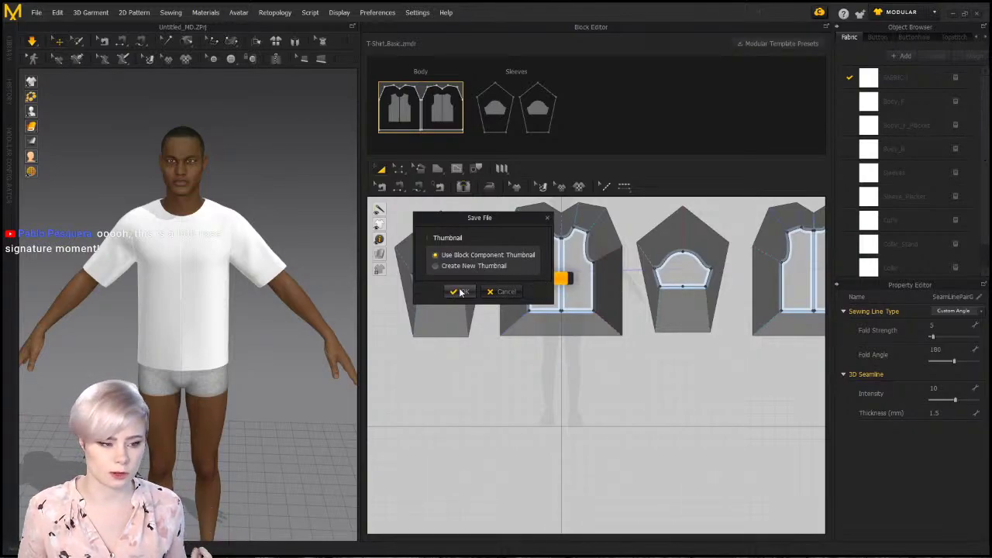
left_click(461, 292)
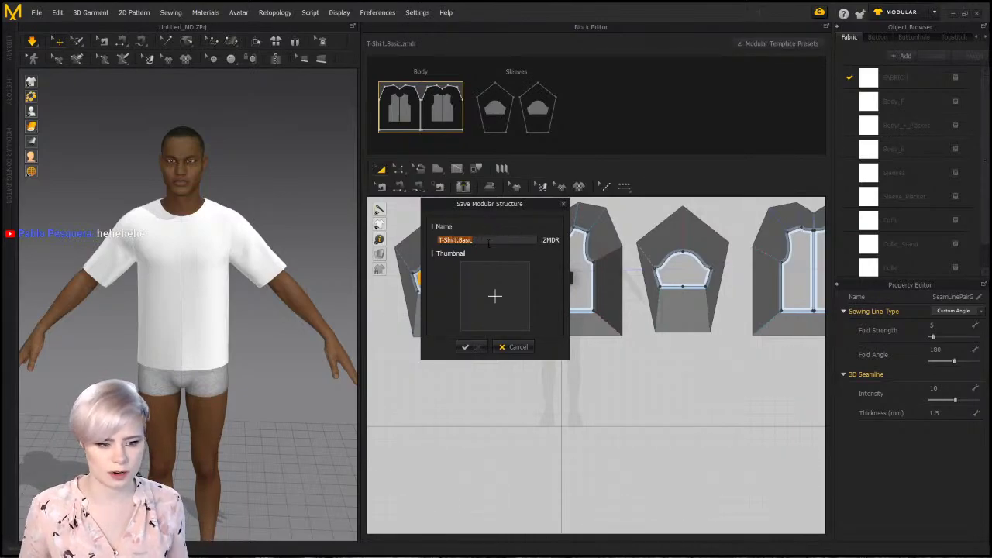
Save the modular structure as T-Shirt.Basic with T-Shirt.Basic.png as its thumbnail
left_click(480, 309)
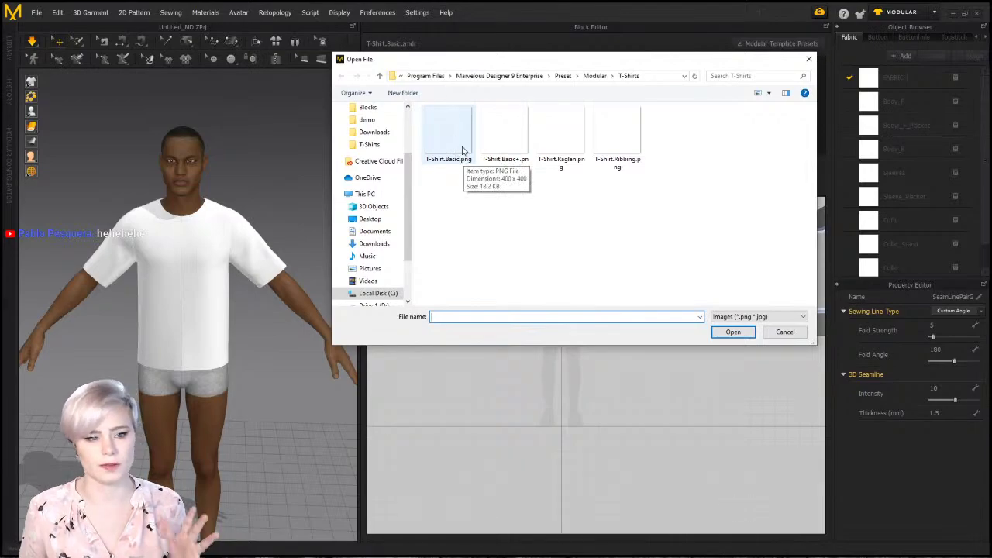
left_click(463, 149)
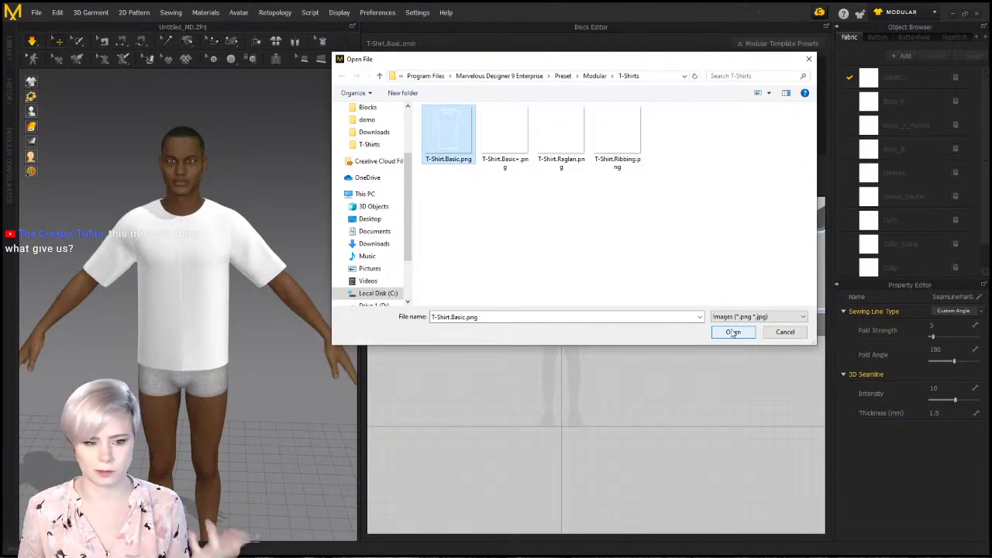
left_click(733, 333)
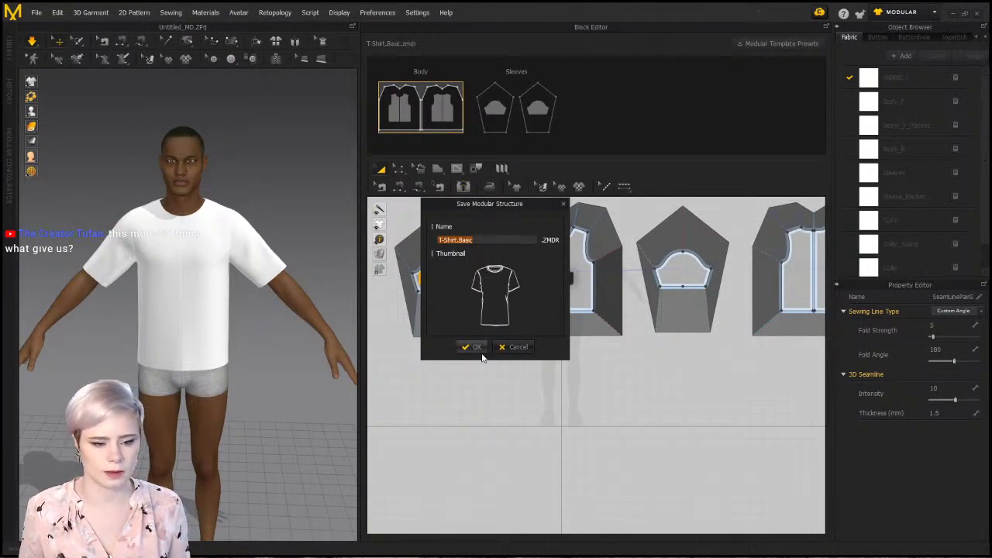
left_click(475, 347)
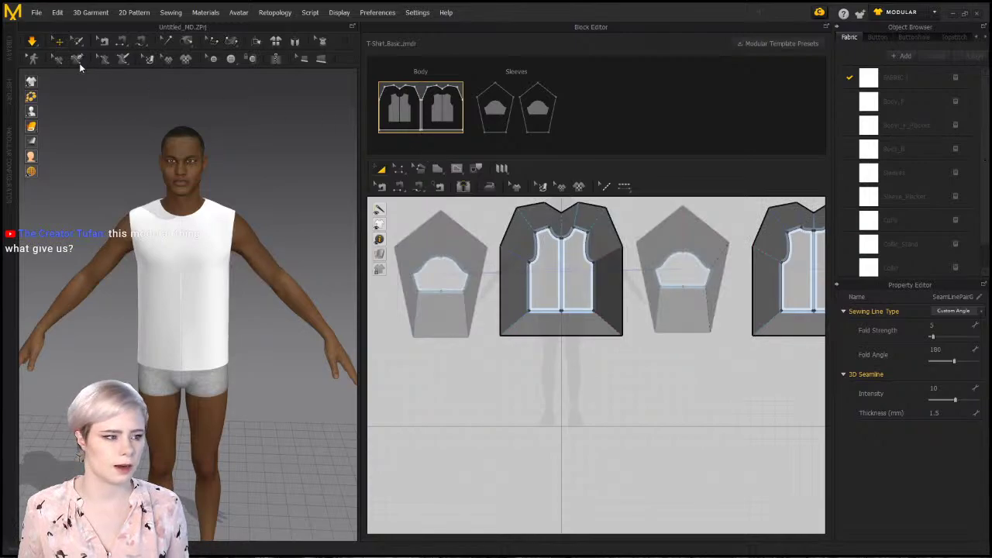
Add New folder from the Assets_ver_5.1.463 Blocks folder as a Modular Configurator category and select its body block
left_click(9, 165)
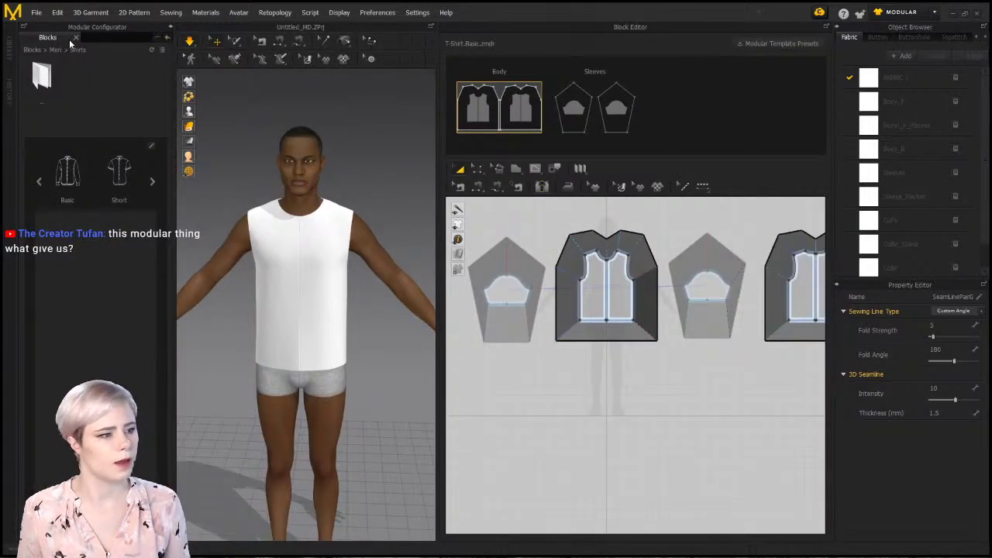
left_click(158, 39)
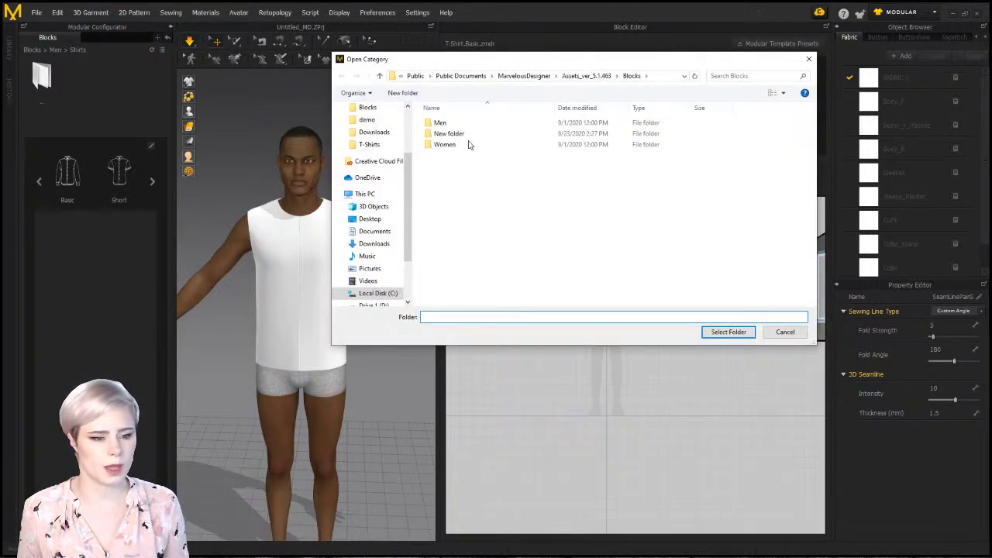
left_click(449, 133)
left_click(728, 331)
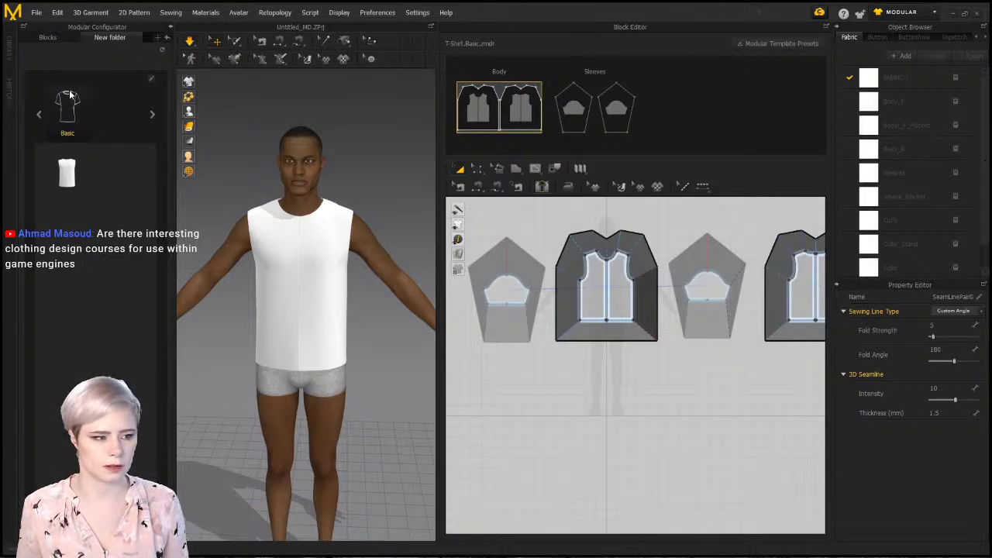
left_click(66, 186)
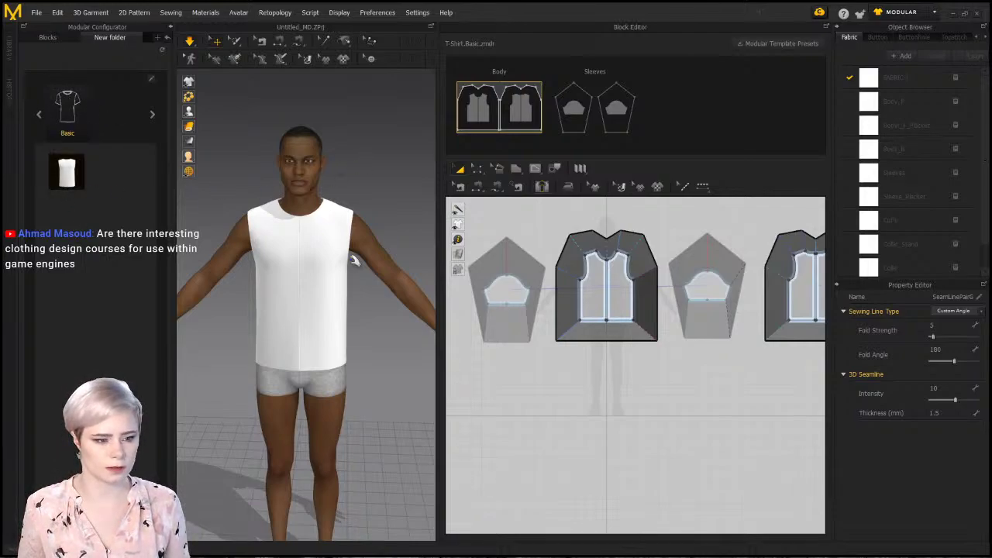
Save the Sleeves block as Sleeves.zblc in New folder, using the block component thumbnail
left_click(632, 71)
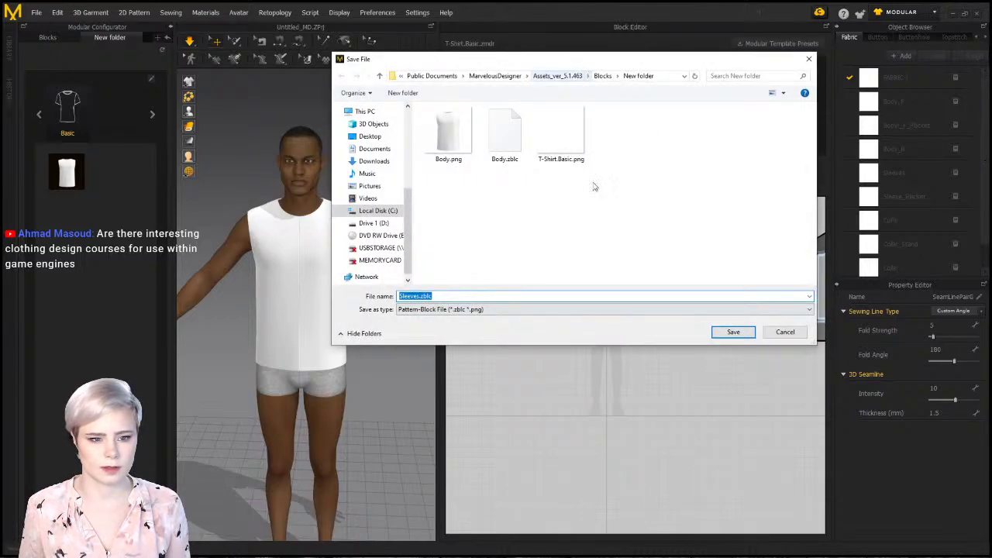
left_click(733, 332)
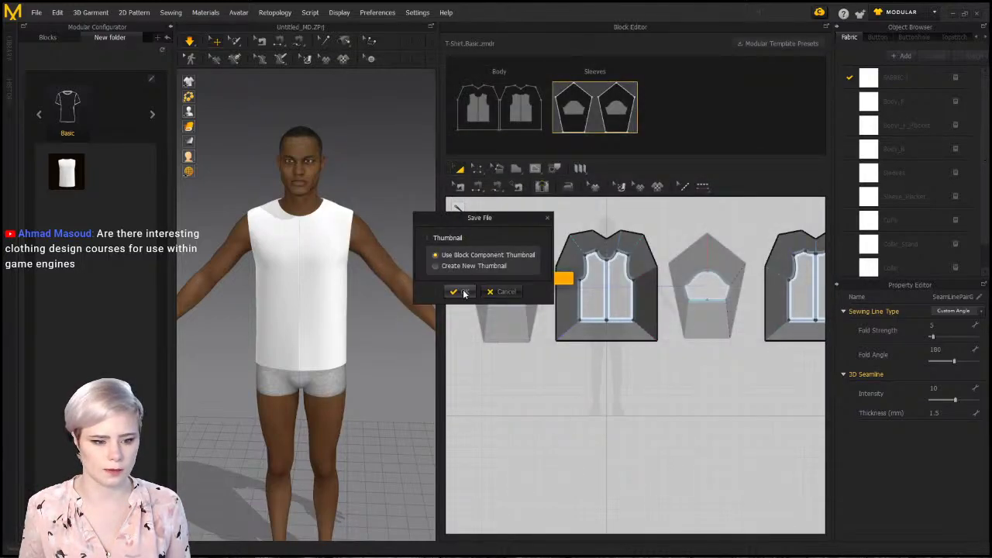
left_click(457, 292)
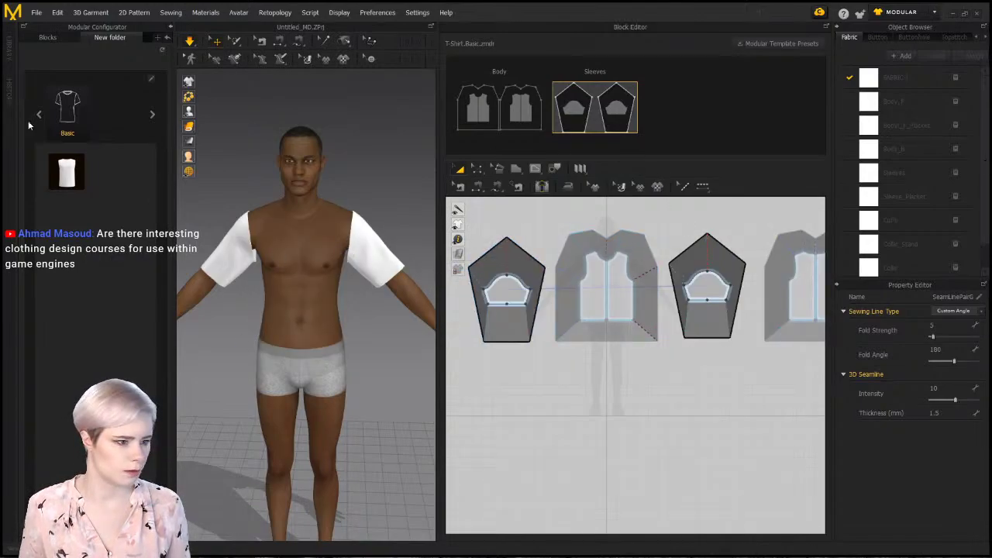
Refresh the New folder category and check the save folder for the Sleeves block files without saving again
left_click(165, 51)
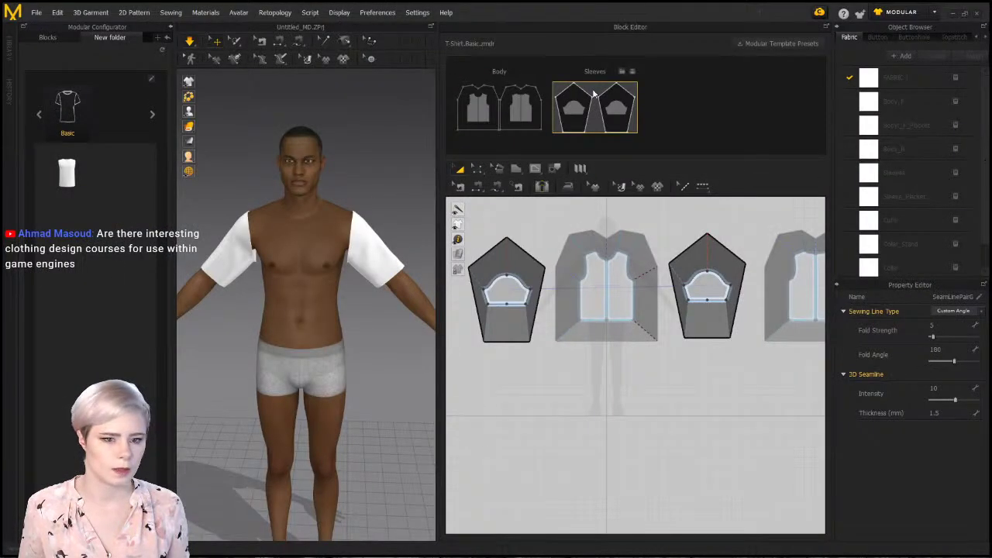
left_click(634, 73)
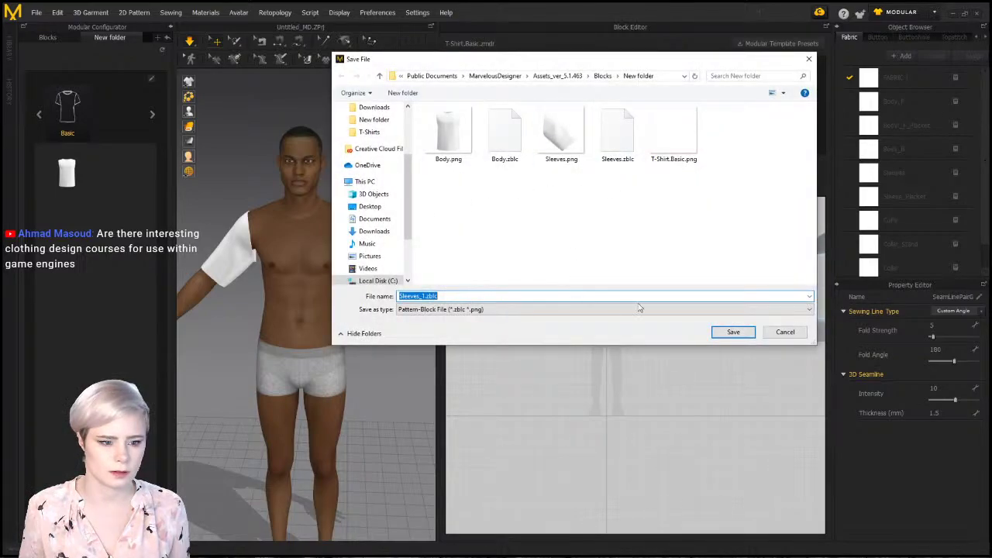
left_click(785, 332)
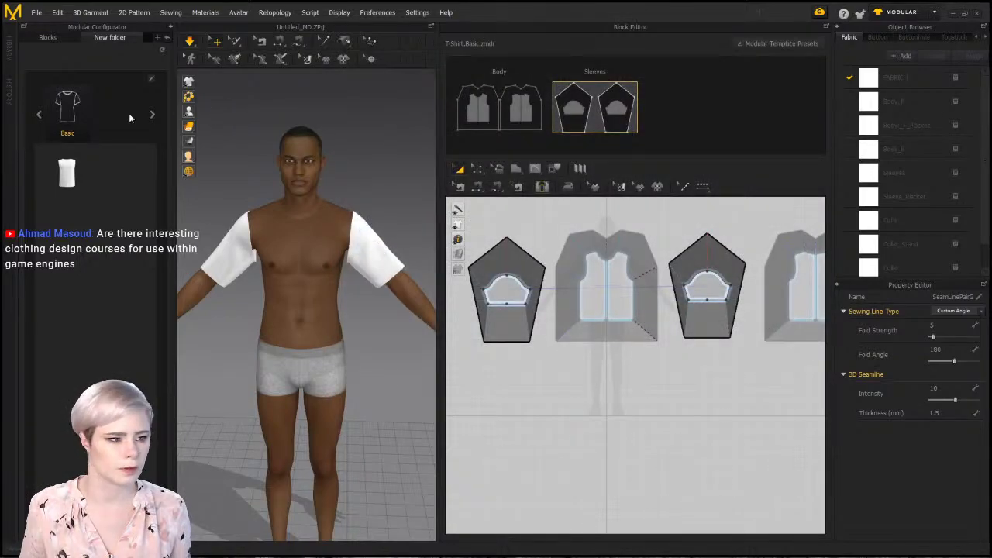
Remove the New folder category from the Modular Configurator and add it again from the Assets_ver_5.1.463 Blocks folder
left_click(138, 39)
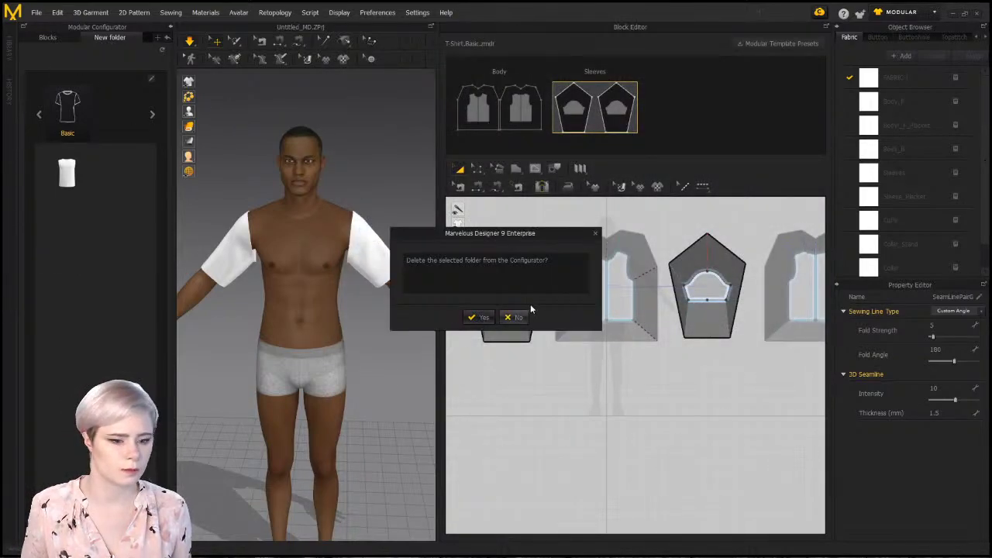
left_click(478, 317)
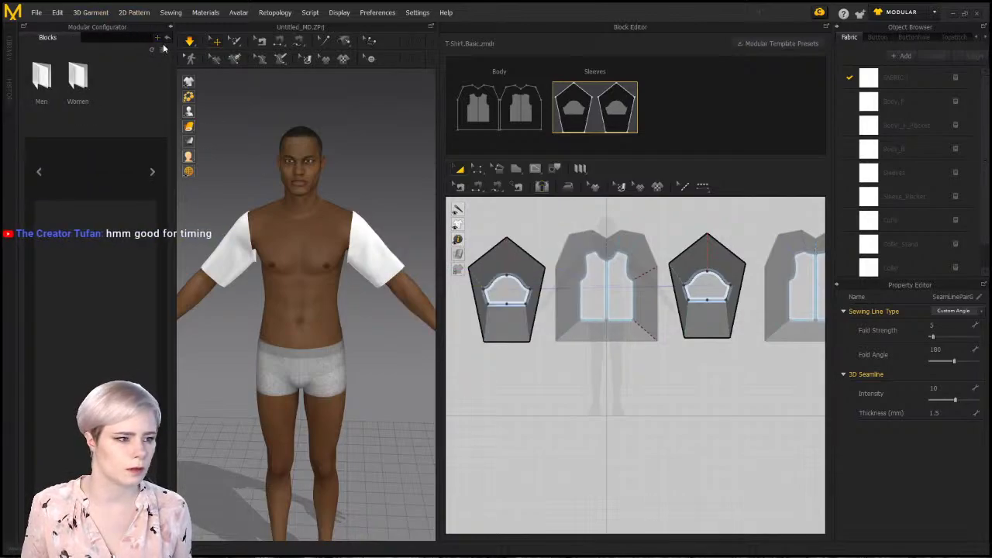
left_click(157, 38)
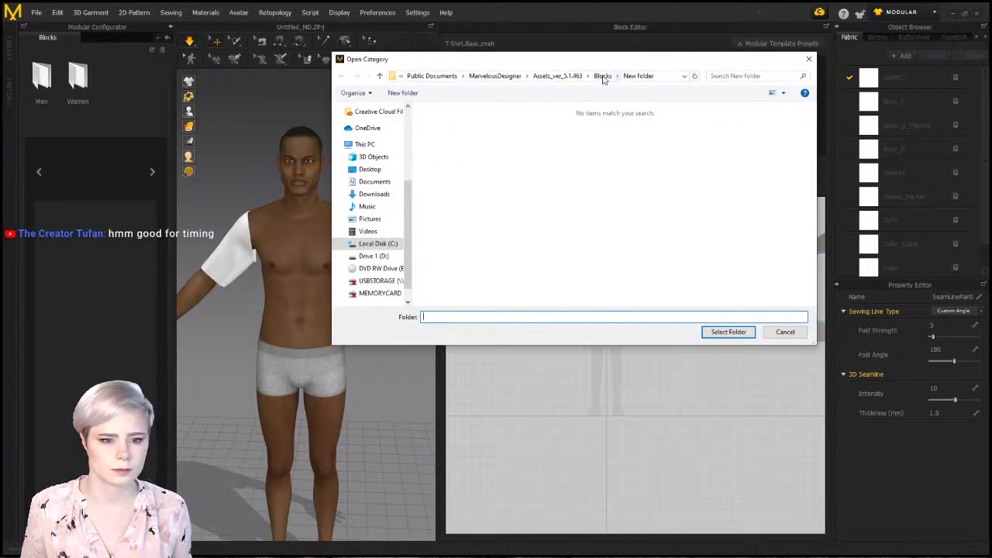
left_click(604, 76)
left_click(510, 135)
left_click(727, 332)
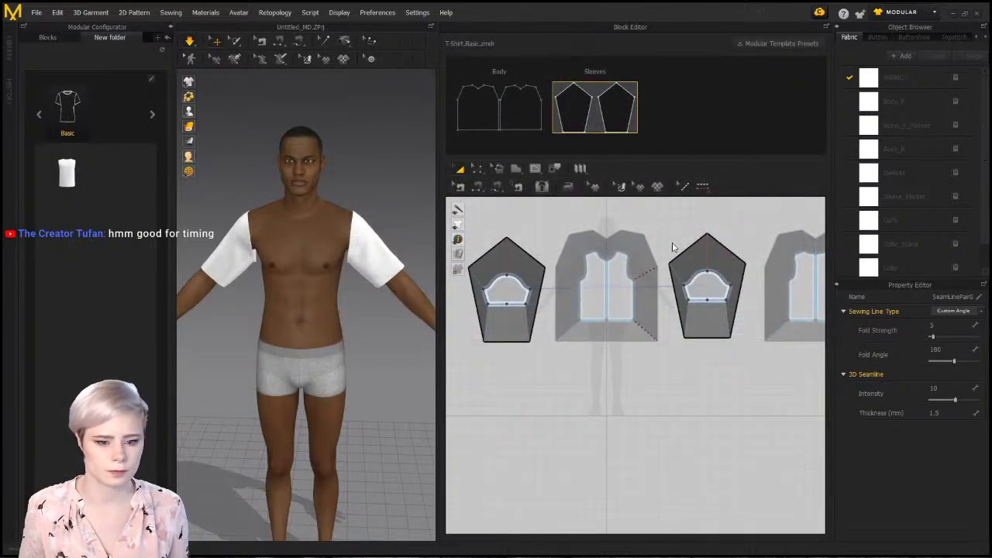
Undo the last change to the Body and Sleeves blocks
key("ctrl+z")
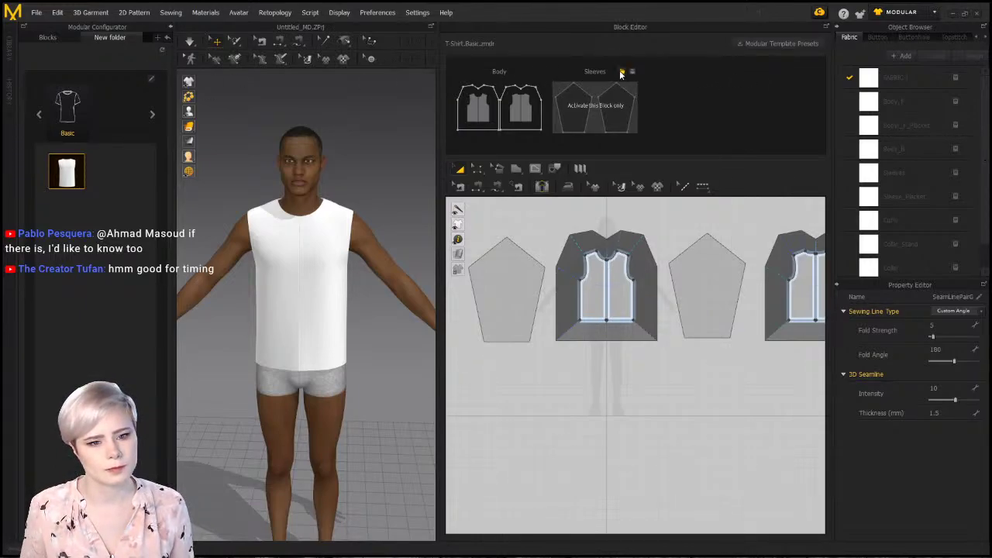
left_click(154, 81)
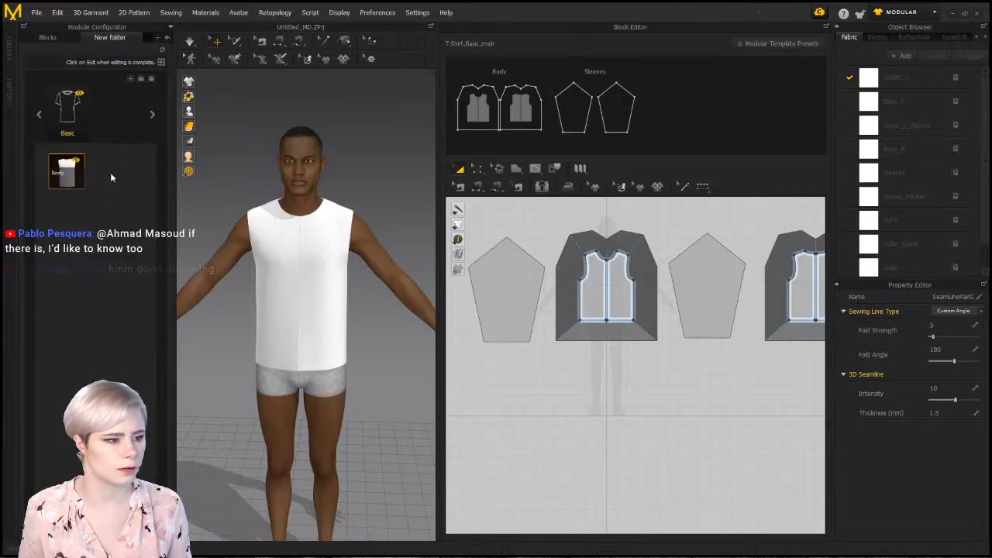
left_click(131, 79)
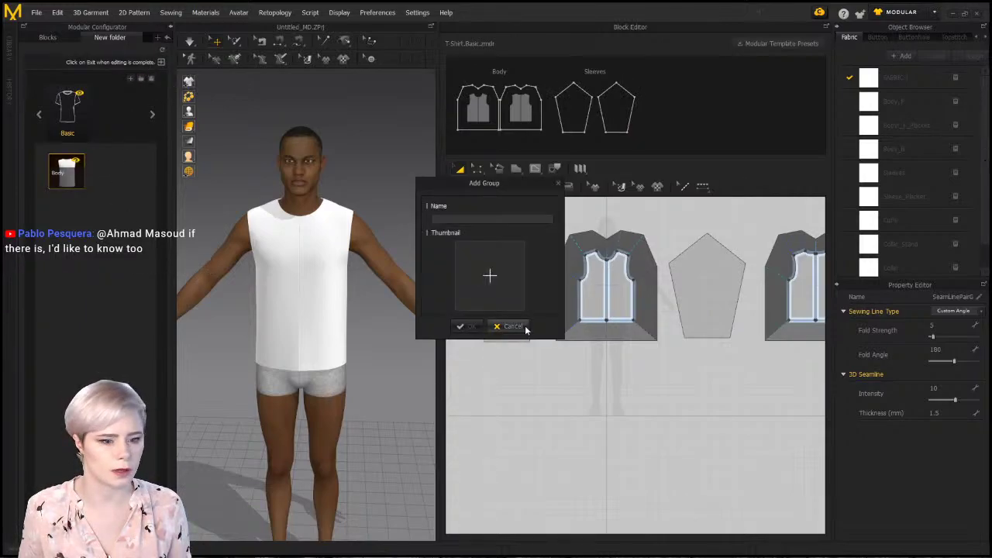
left_click(522, 328)
left_click(160, 63)
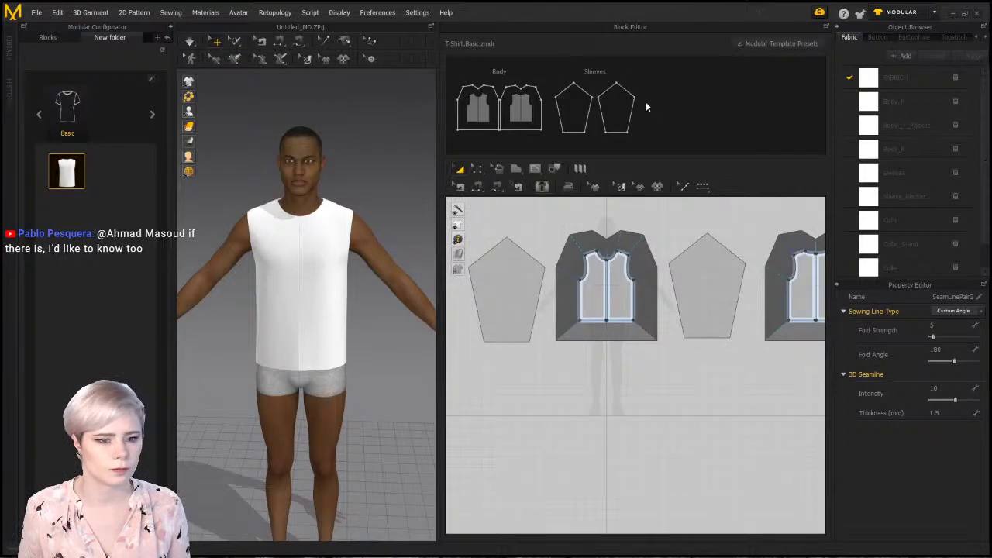
Select the empty sleeve block outline and open the library with the Garment files
left_click(710, 276)
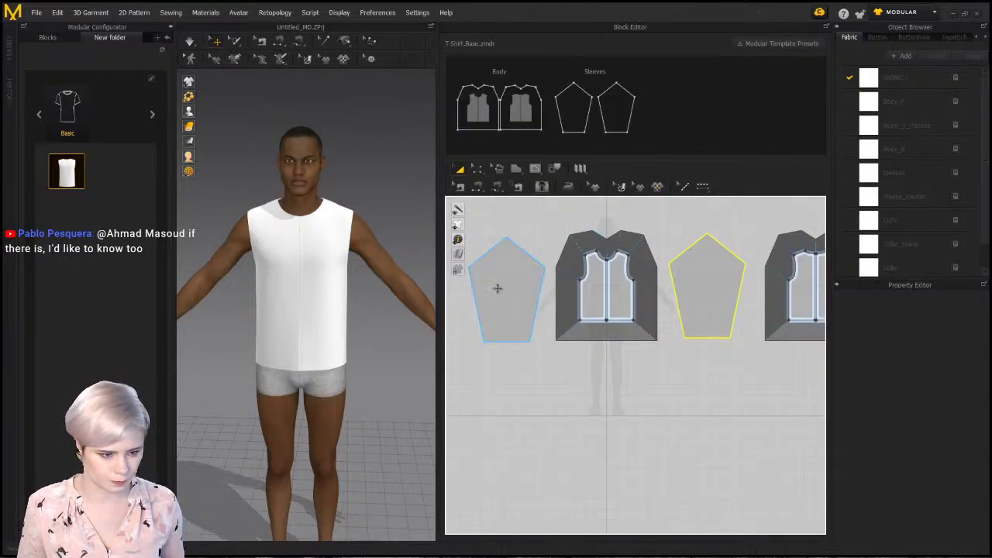
left_click(7, 51)
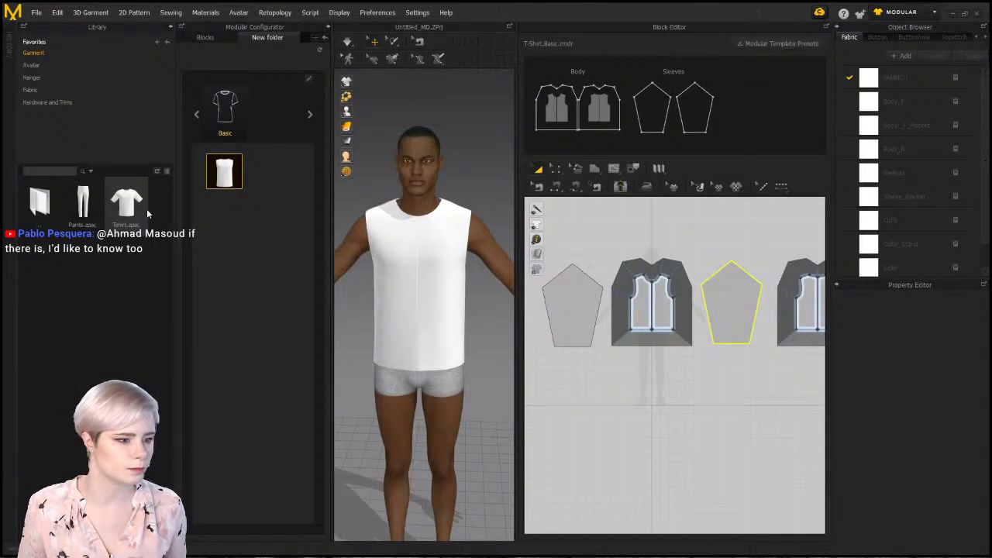
double_click(131, 218)
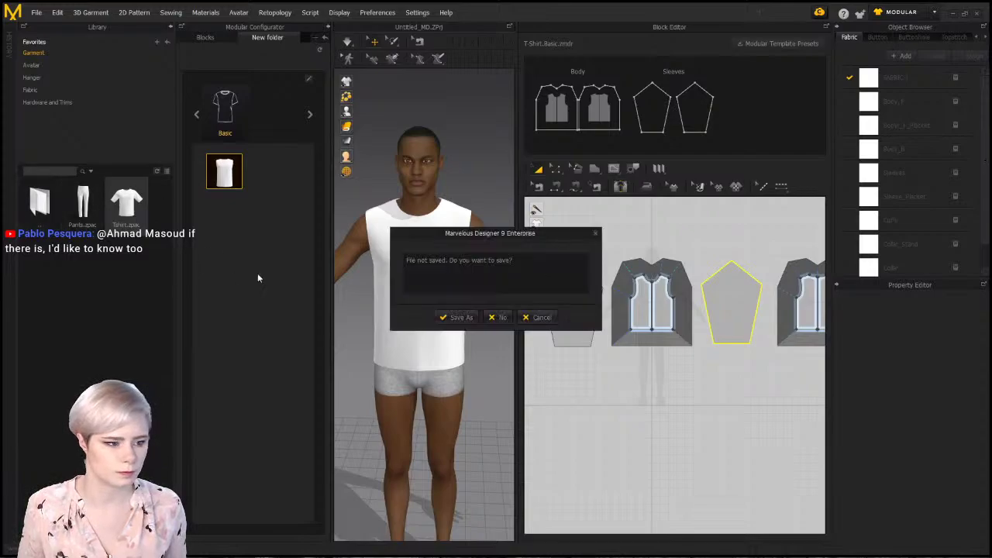
left_click(503, 319)
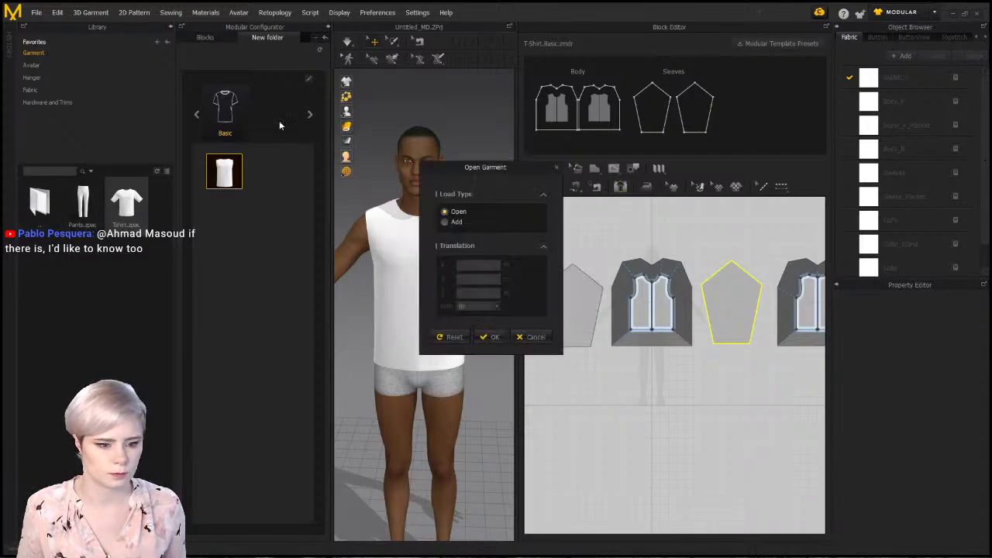
left_click(529, 337)
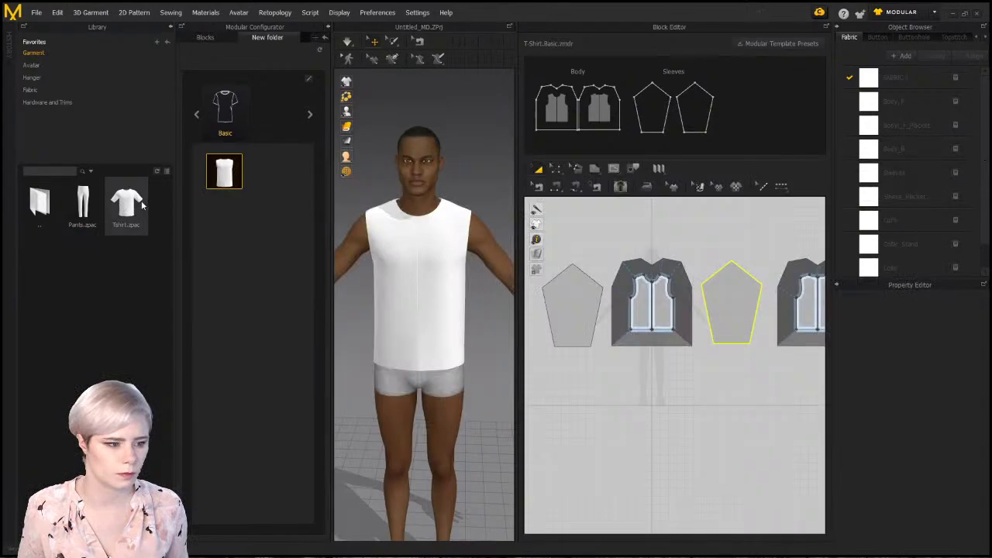
Add the Tshirt.zpac garment from the library to the existing blocks using the Add load type, and collapse the library
right_click(141, 205)
left_click(193, 211)
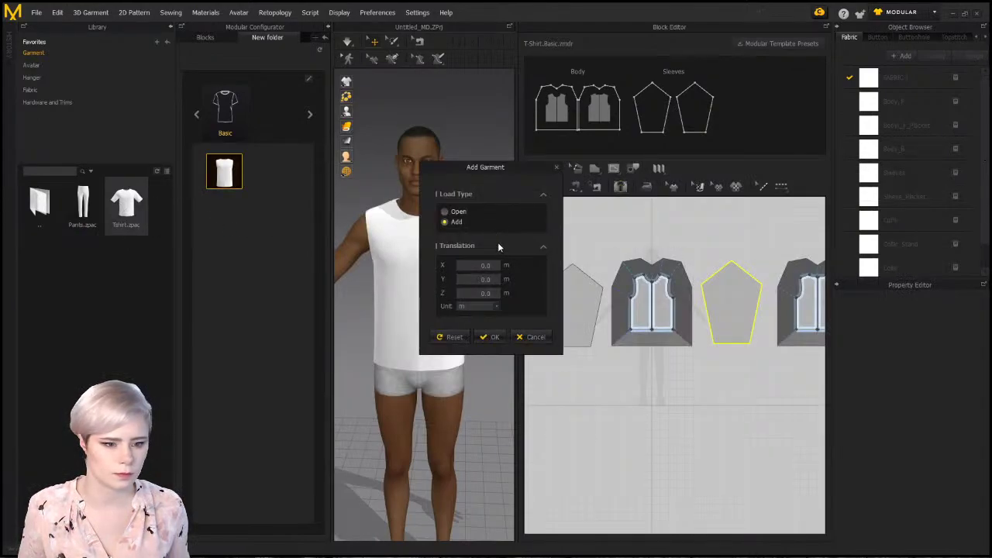
left_click(490, 337)
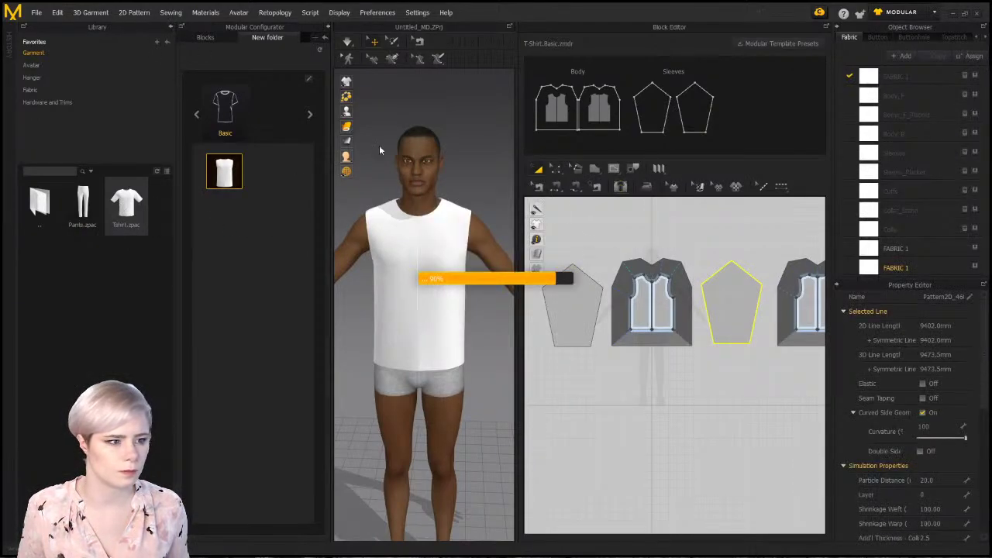
left_click(171, 27)
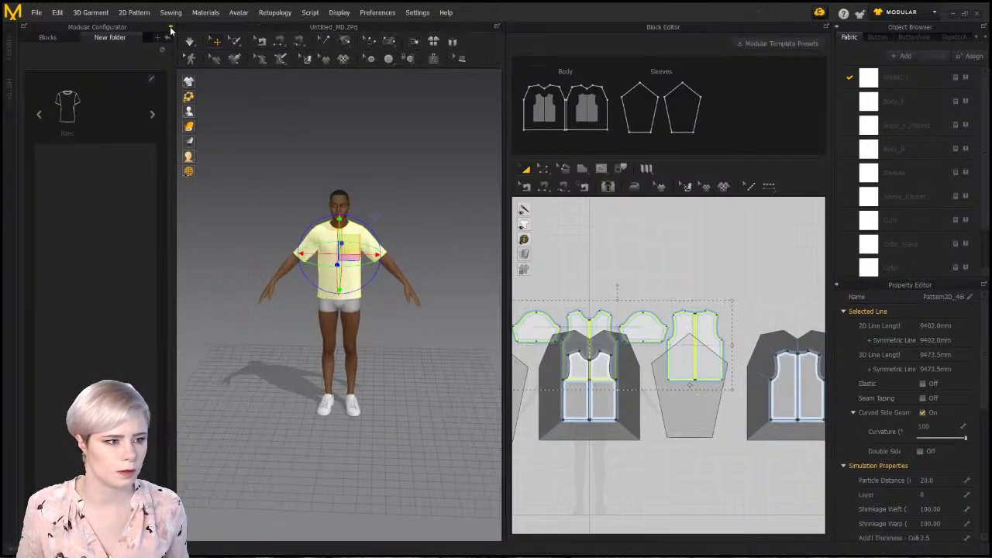
Move the added T-shirt patterns above the block outlines and delete their front and back body pieces, leaving only the sleeves
scroll(677, 343, "up", 2)
middle_click_drag(677, 343, 749, 257)
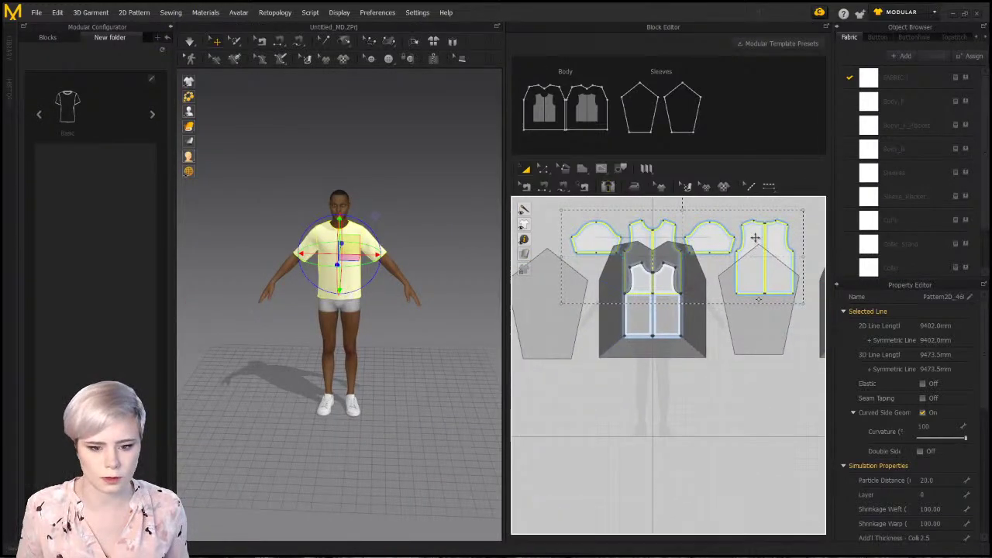
left_click_drag(755, 239, 762, 220)
scroll(763, 219, "down", 2)
middle_click_drag(728, 227, 743, 300)
left_click_drag(653, 230, 717, 326)
key("Delete")
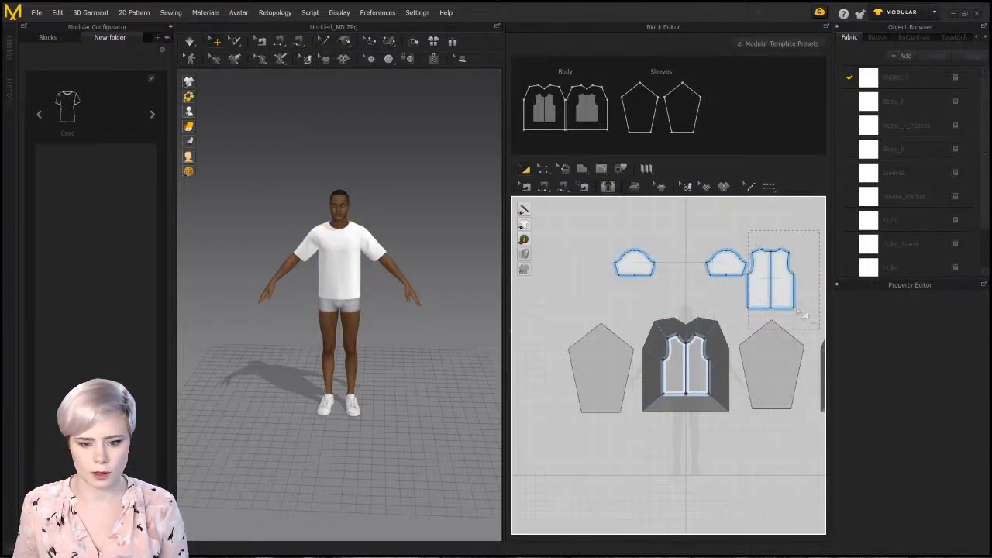
Place the two T-shirt sleeve patterns inside their Sleeves block outlines, accepting the conversion to symmetric patterns
left_click_drag(645, 256, 595, 358)
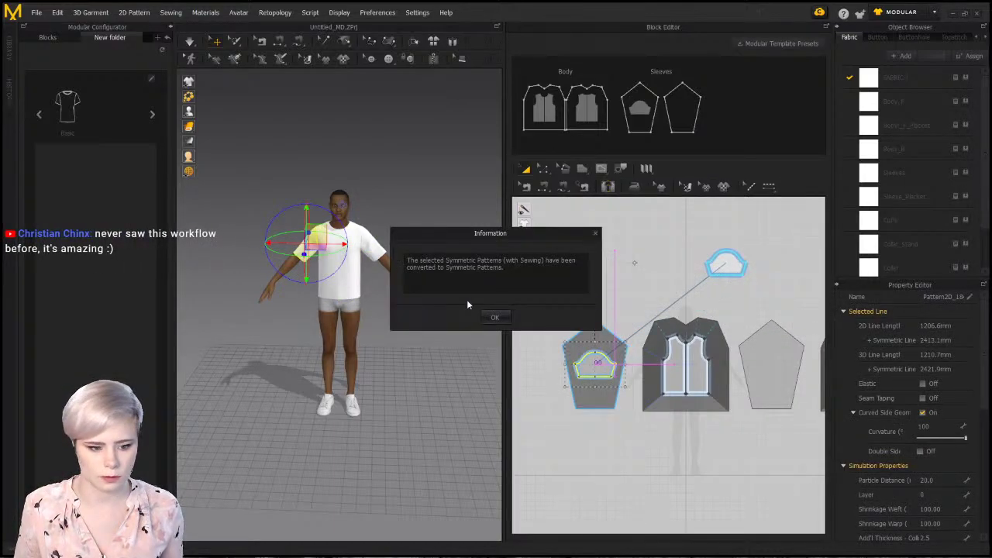
left_click(496, 315)
left_click_drag(733, 271, 777, 356)
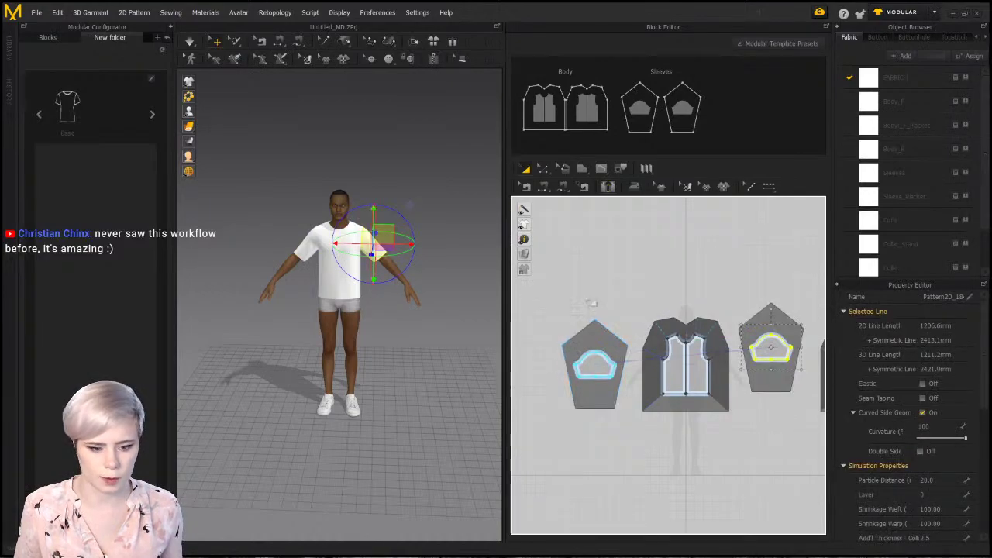
left_click(592, 301)
Sew both halves of the cap of the sleeve right of the front body to the upper slanted edges of its block outline
scroll(772, 369, "up", 3)
middle_click_drag(755, 297, 752, 214)
key("n")
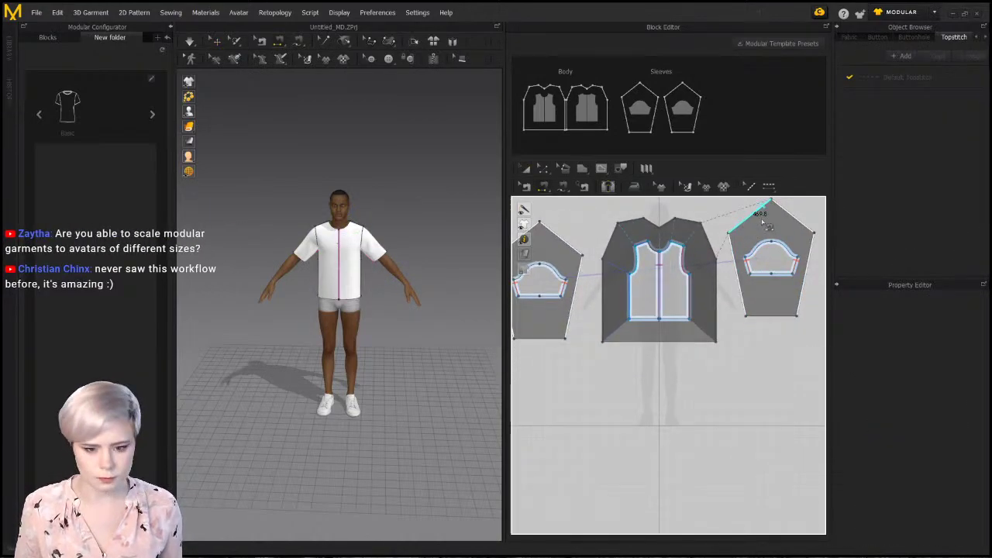
left_click(764, 242)
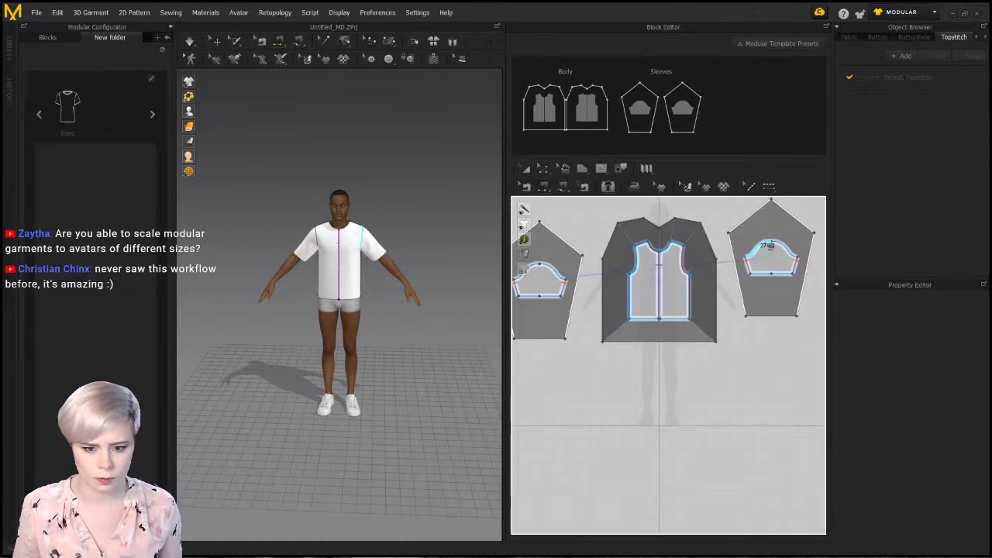
left_click(759, 210)
left_click(787, 245)
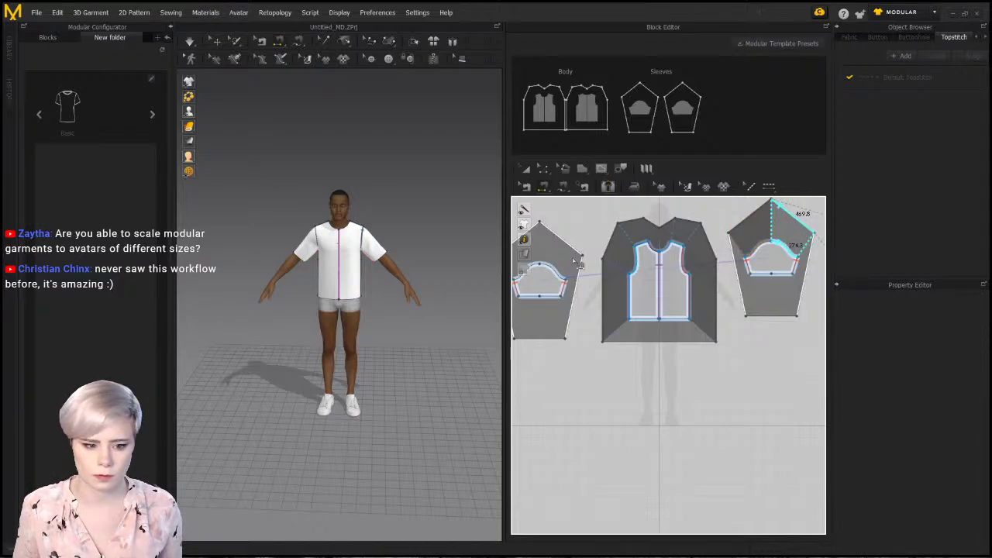
Sew both halves of the cap of the sleeve left of the front body to the upper slanted edges of its block outline
scroll(615, 256, "down", 2)
middle_click_drag(614, 256, 704, 268)
left_click(661, 254)
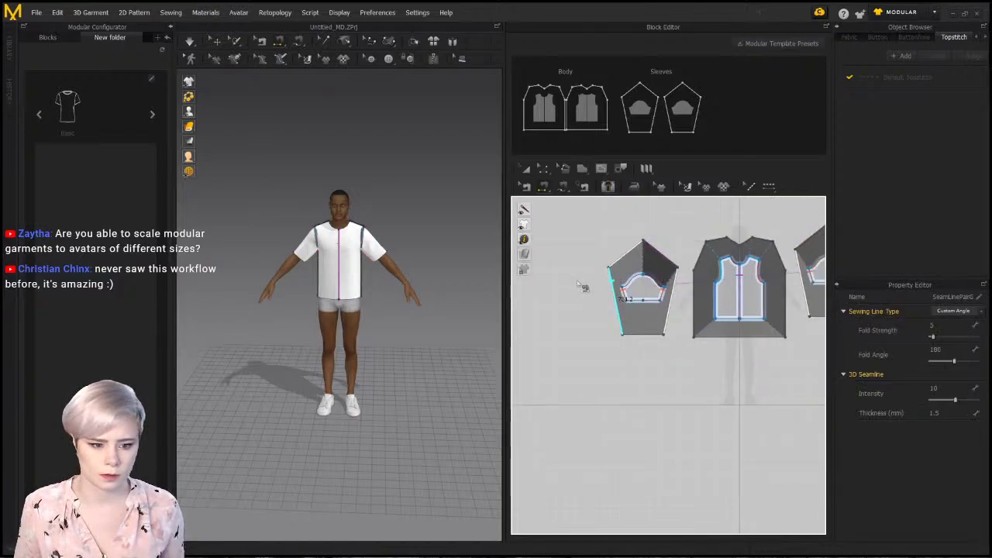
left_click(632, 279)
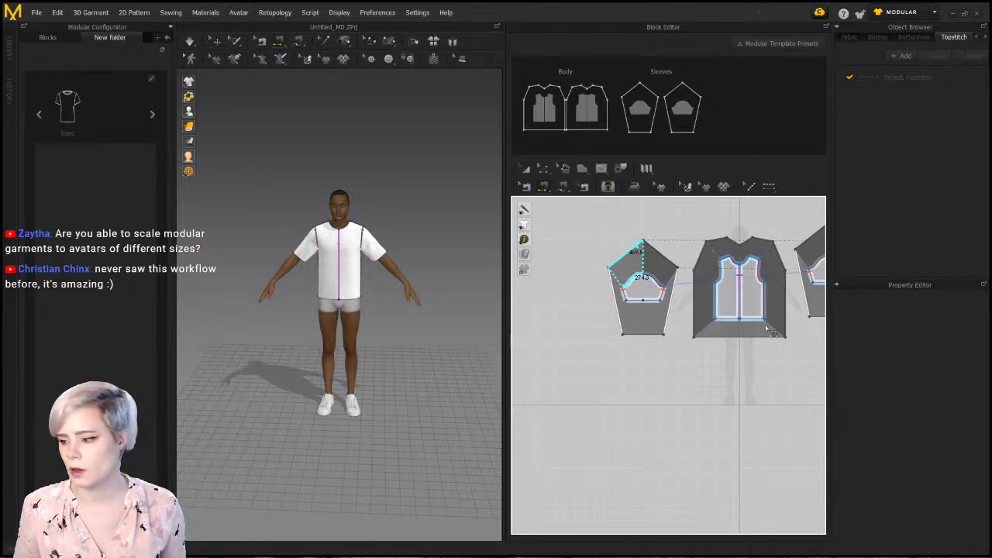
left_click(633, 252)
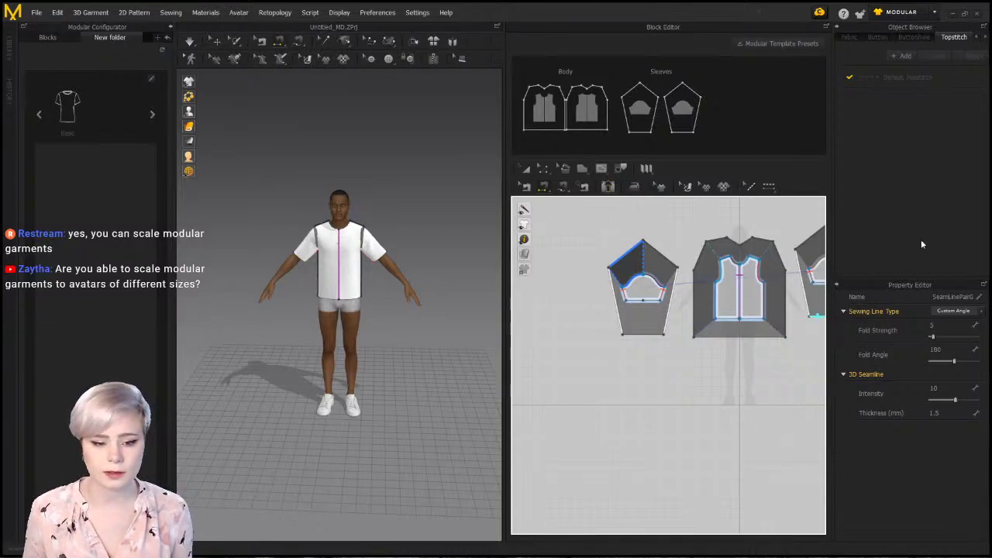
Delete the underarm seams joining the two side edges of each sleeve pattern
scroll(676, 324, "up", 3)
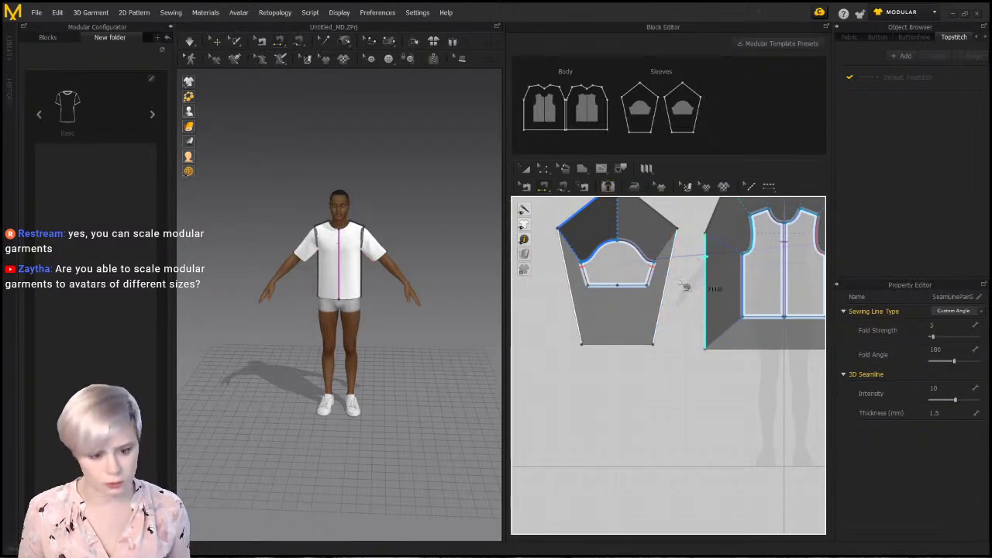
key("b")
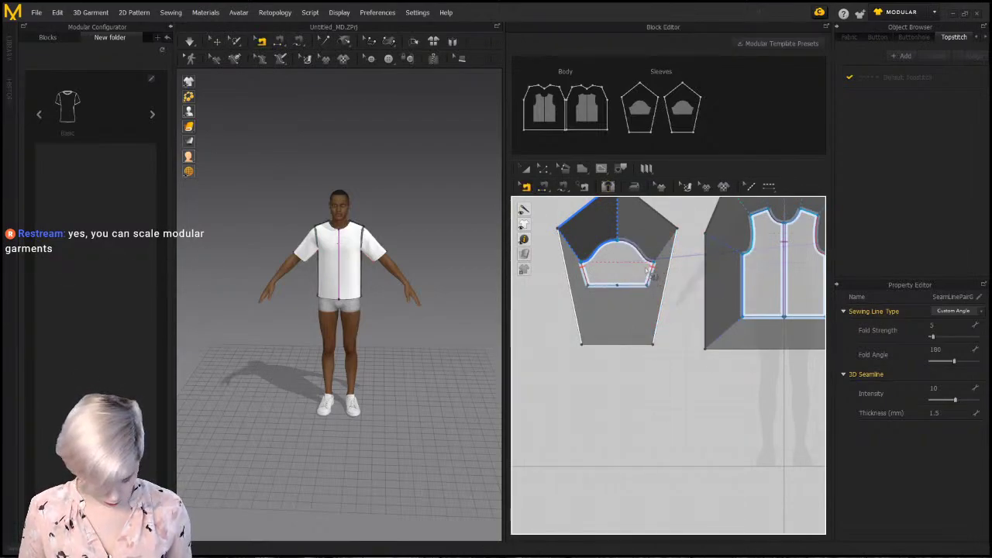
left_click(653, 278)
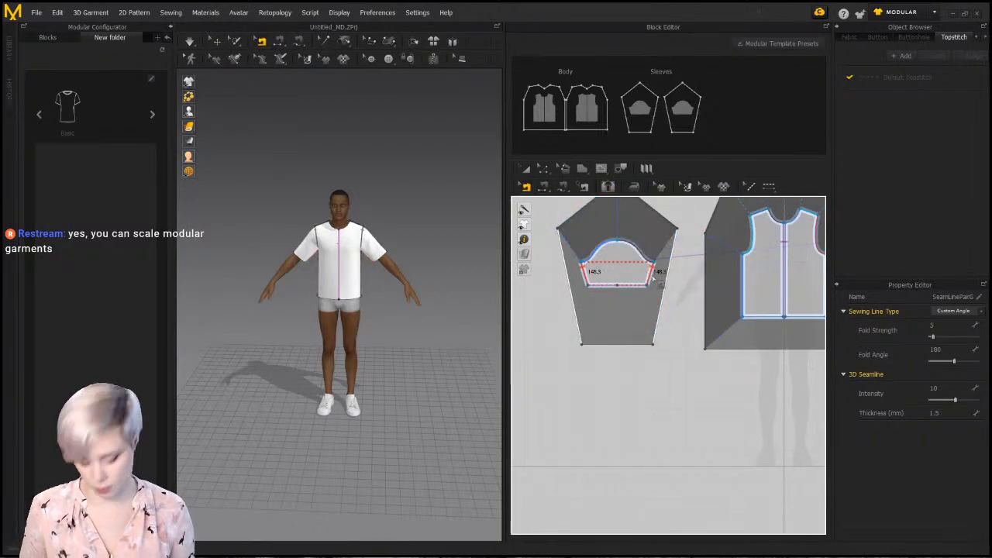
left_click(752, 312)
scroll(753, 312, "down", 2)
middle_click_drag(758, 311, 541, 298)
middle_click_drag(697, 267, 586, 277)
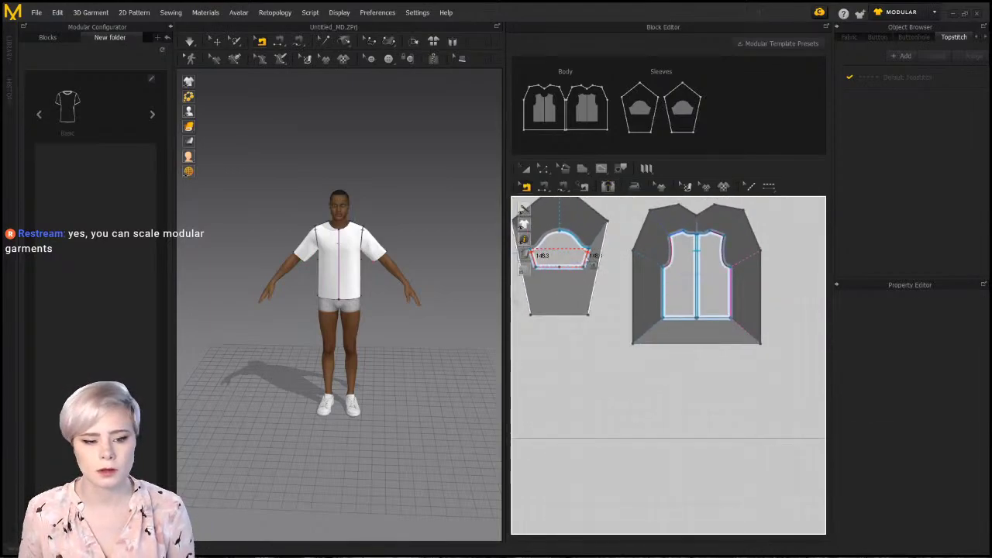
middle_click_drag(598, 314, 636, 325)
Sew both underarm edges of the sleeve right of the front body to the matching long side edges of its block outline
key("m")
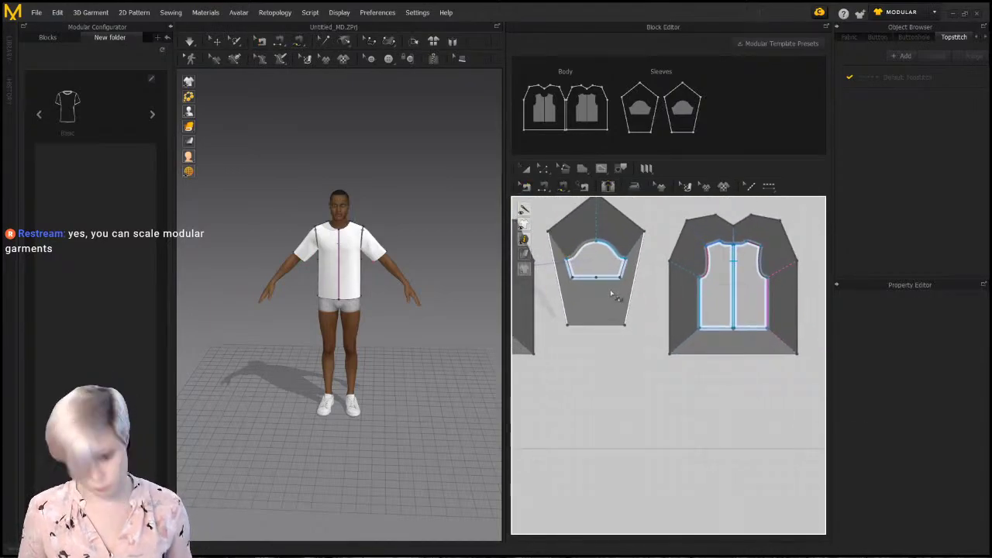
key("n")
left_click(622, 265)
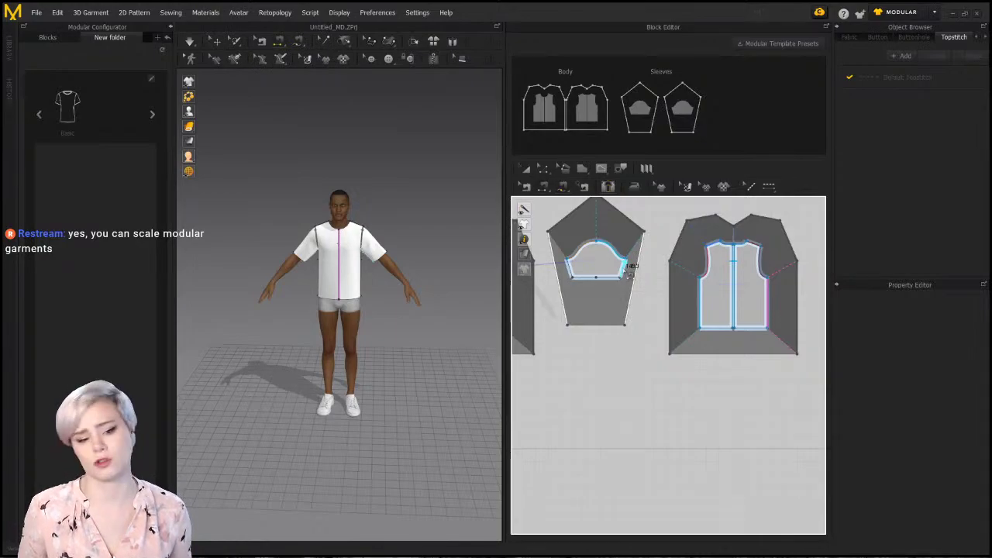
left_click(638, 264)
left_click(571, 269)
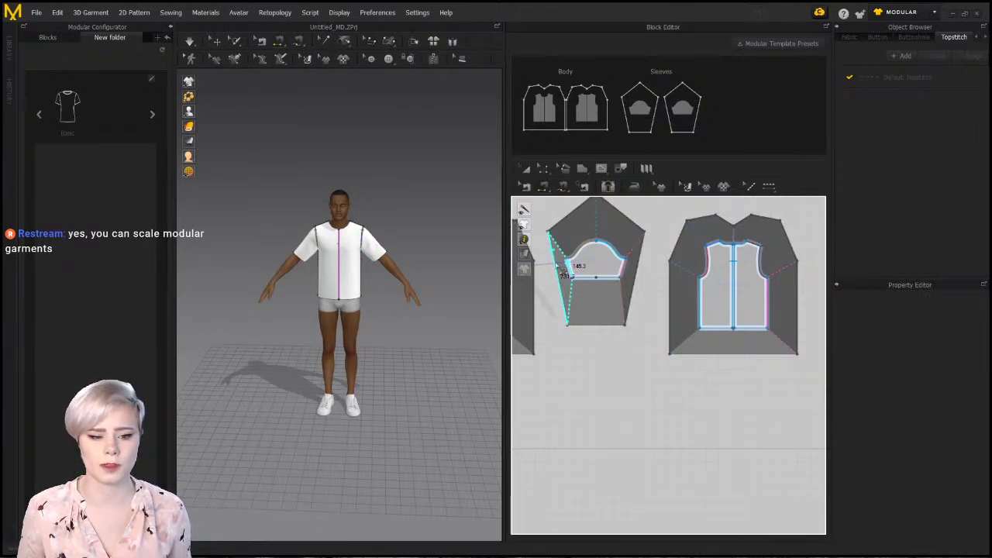
left_click(557, 268)
Sew both underarm edges of the sleeve left of the front body to the matching long side edges of its block outline
middle_click_drag(595, 276, 702, 294)
scroll(556, 299, "up", 2)
middle_click_drag(551, 301, 688, 284)
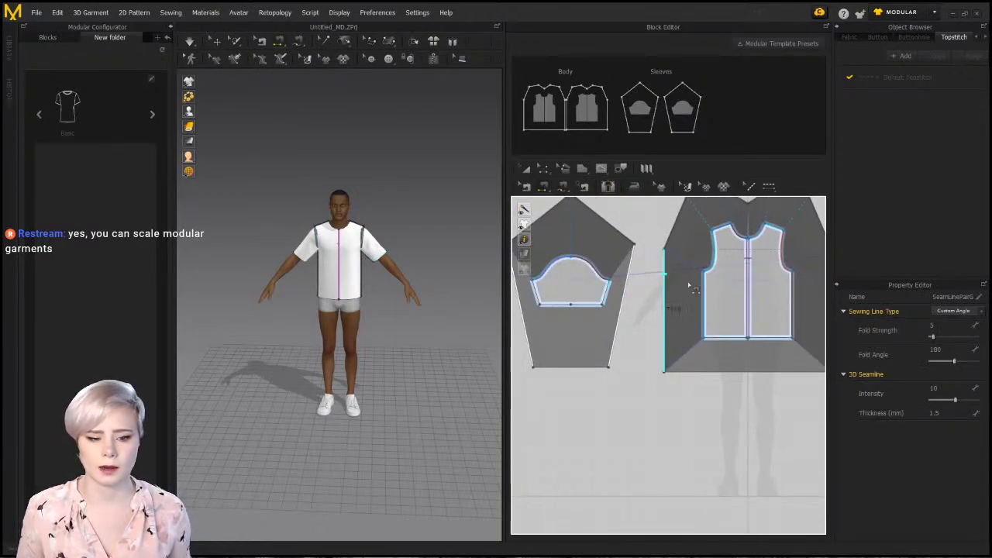
left_click(606, 286)
left_click(600, 310)
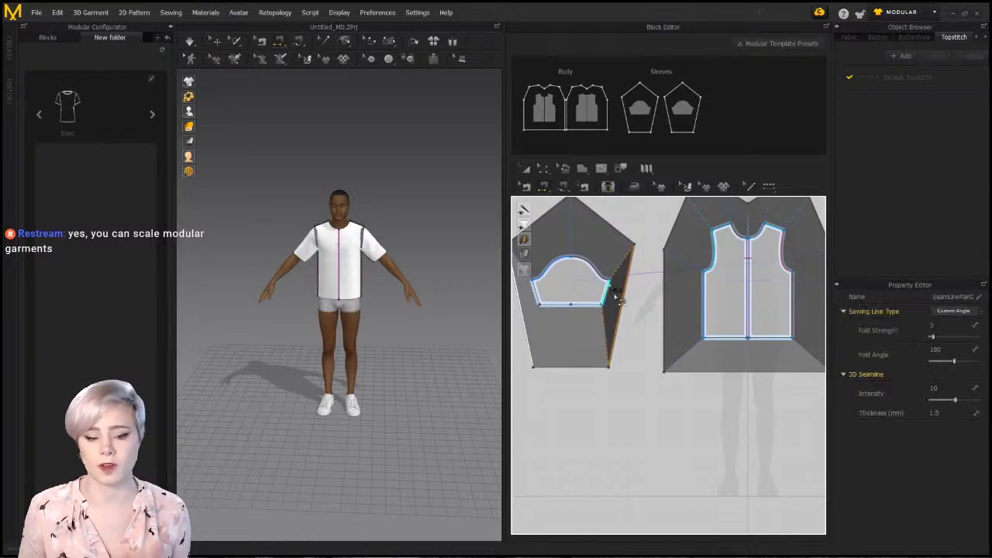
middle_click_drag(641, 310, 658, 303)
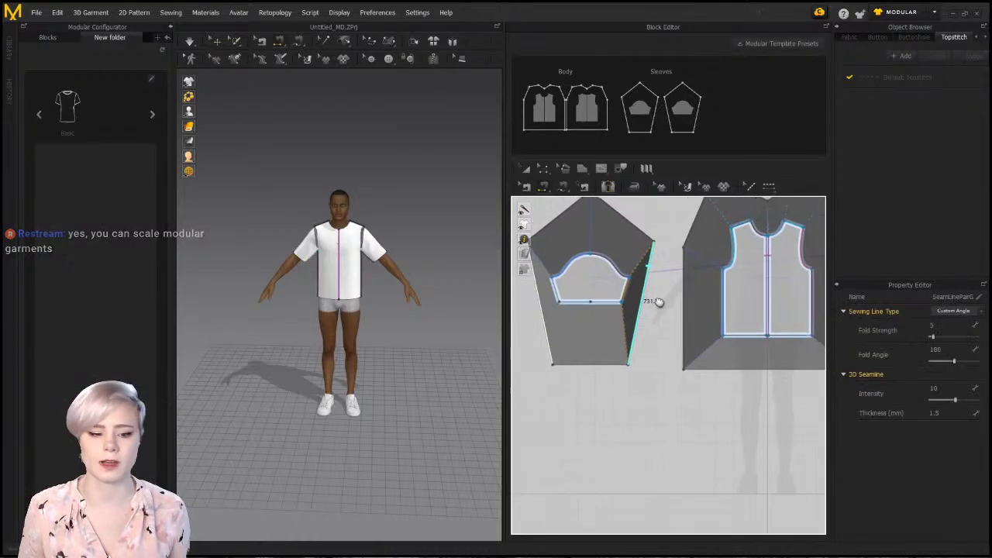
left_click(556, 289)
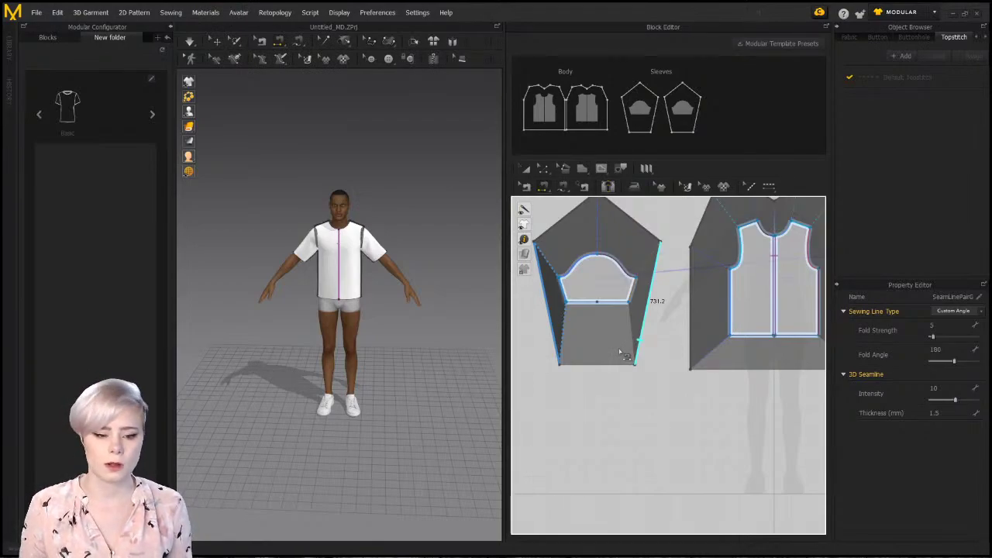
scroll(655, 350, "down", 3)
right_click_drag(664, 350, 572, 352)
scroll(648, 382, "down", 2)
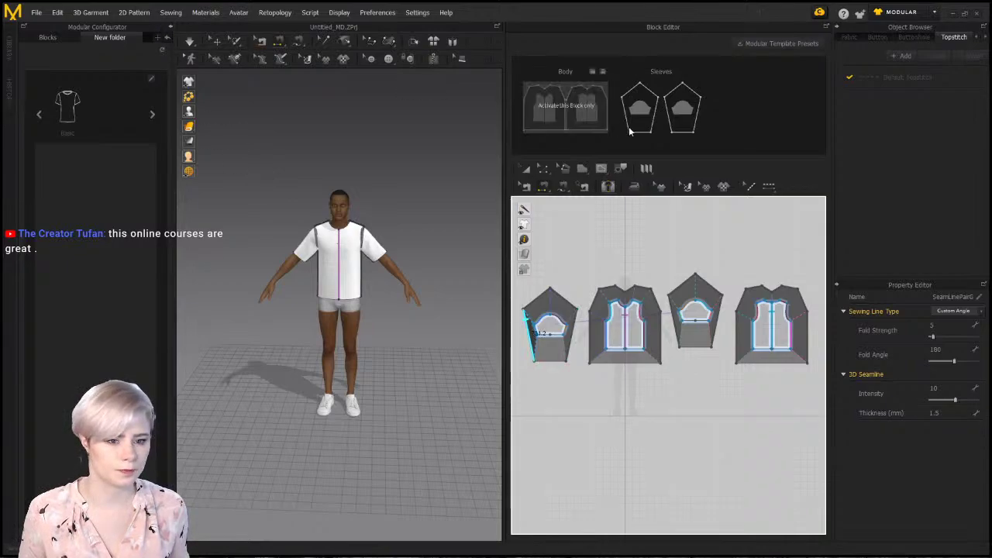
scroll(717, 213, "up", 2)
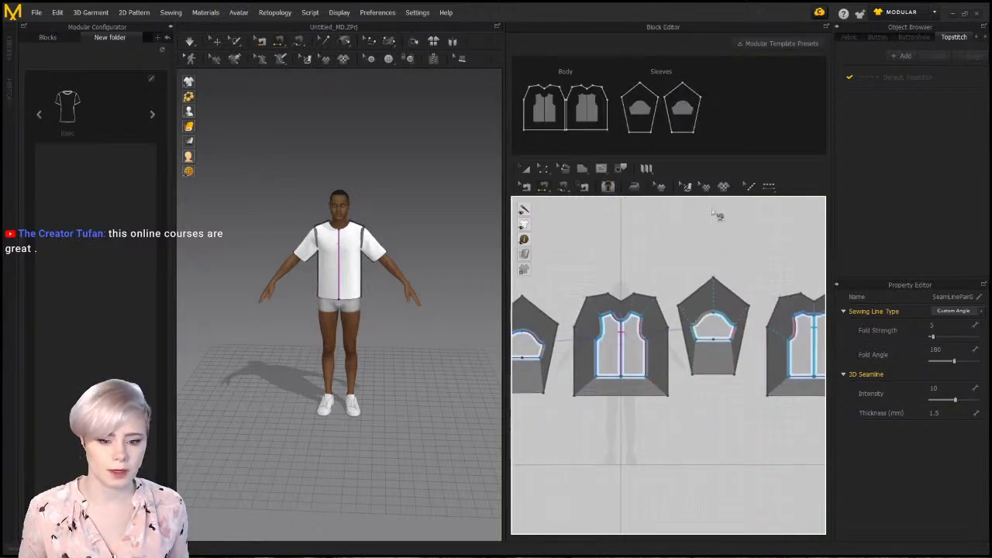
Start saving the Sleeves block to New folder and delete the old Sleeves.zblc and Sleeves.png files there
left_click(683, 147)
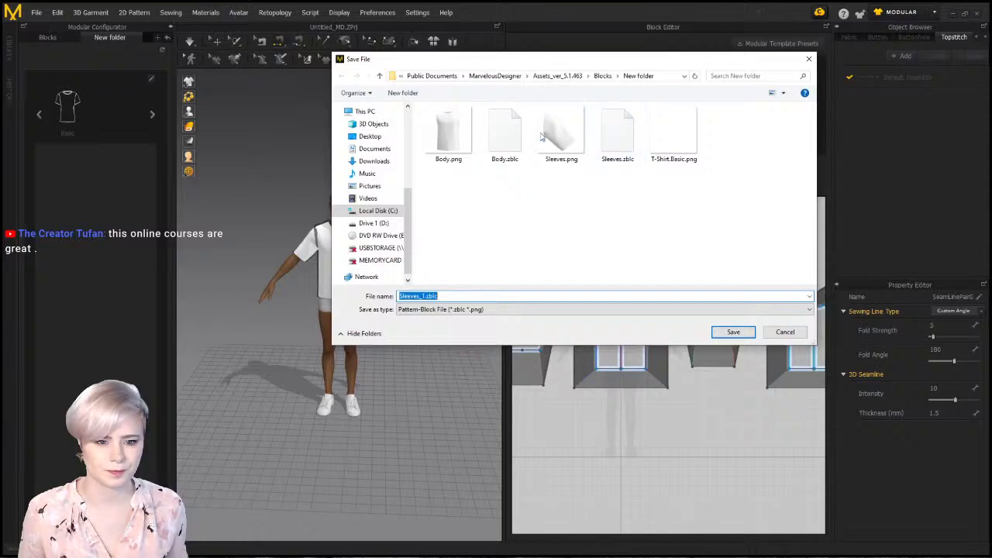
left_click(692, 188)
left_click(553, 138)
left_click(618, 148)
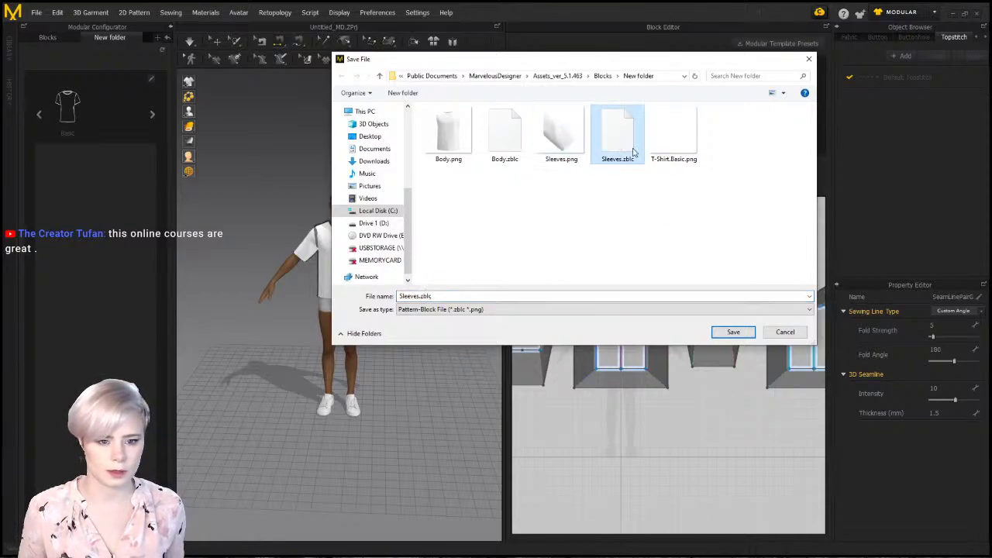
key("Delete")
left_click(577, 139)
key("Delete")
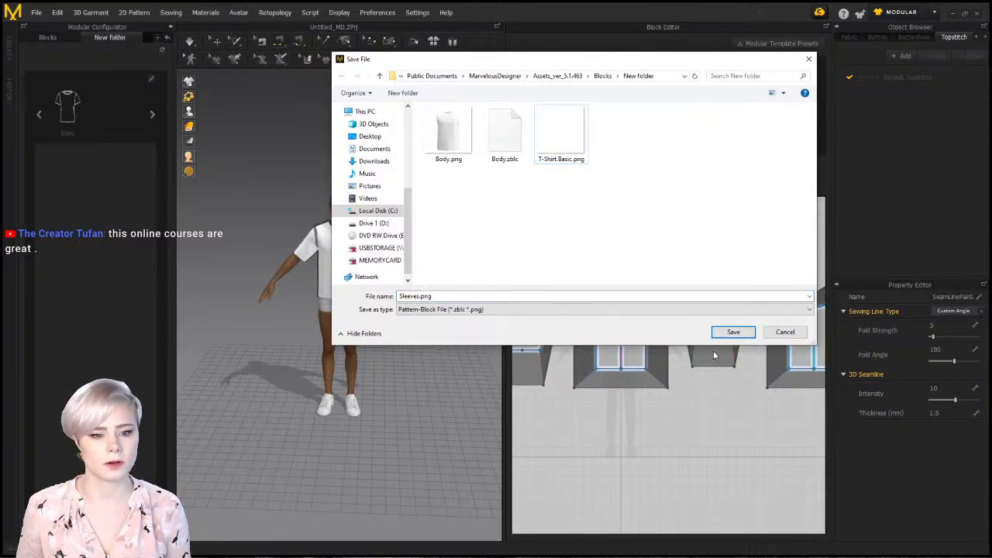
Save the Sleeves block under the name Sleeves.png, replacing the existing file and using the block component thumbnail
left_click(713, 333)
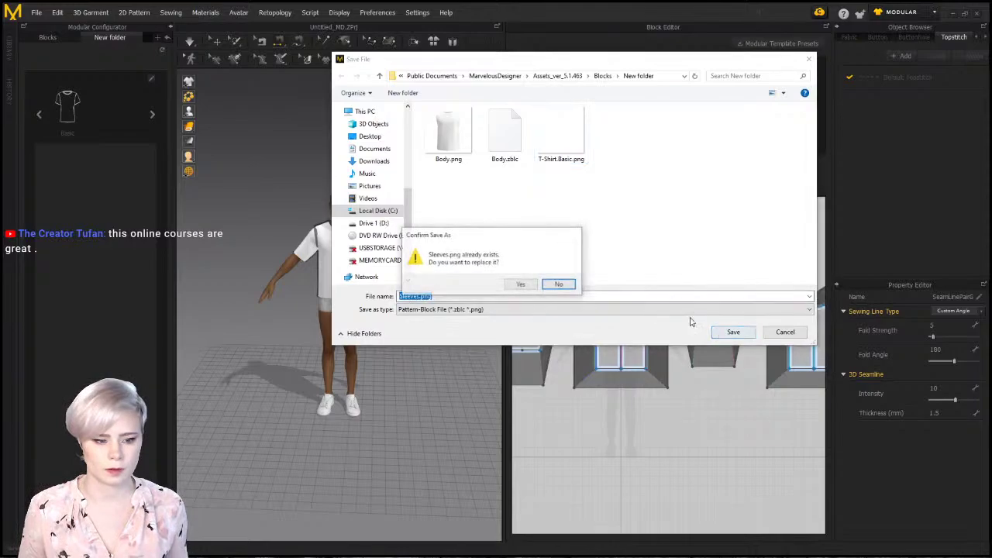
left_click(521, 286)
left_click(458, 268)
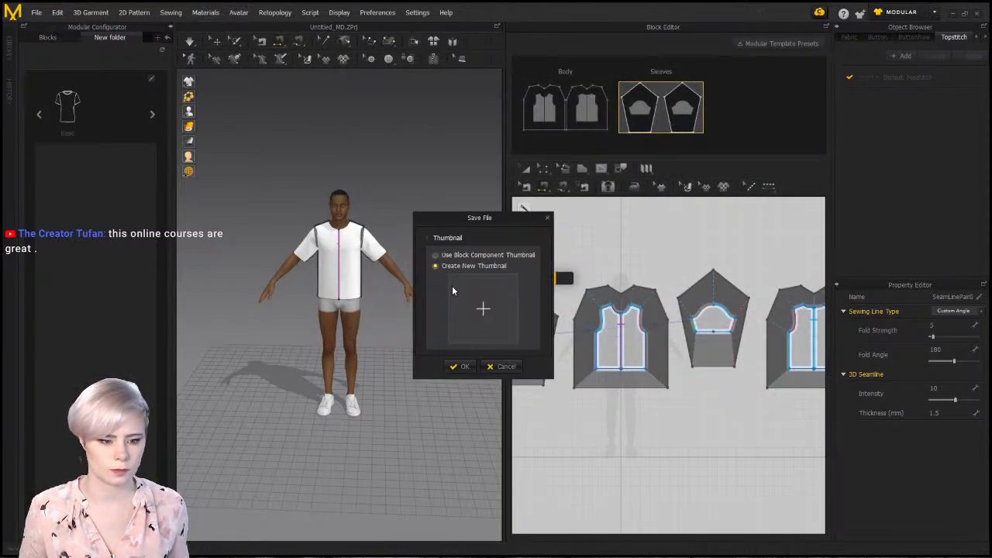
left_click(481, 308)
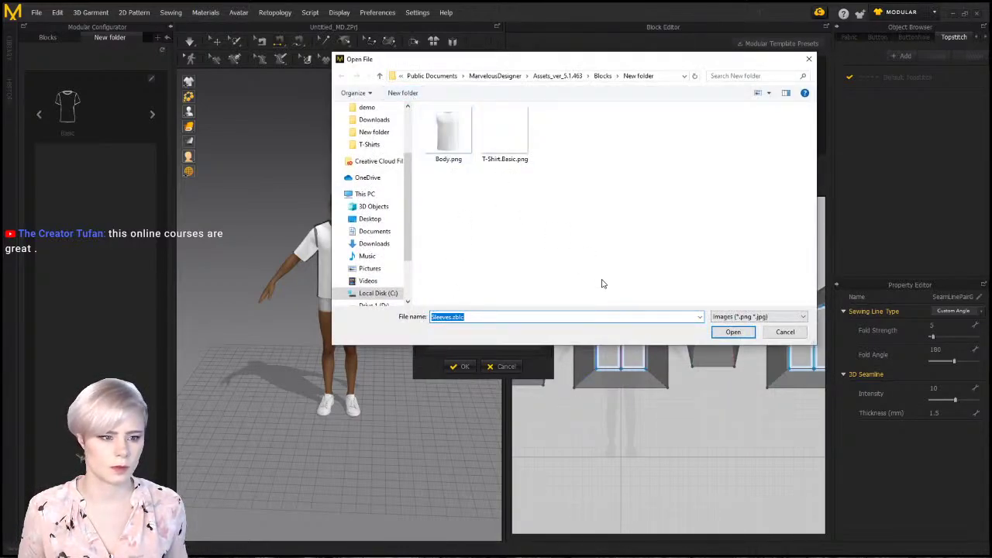
left_click(785, 332)
left_click(435, 256)
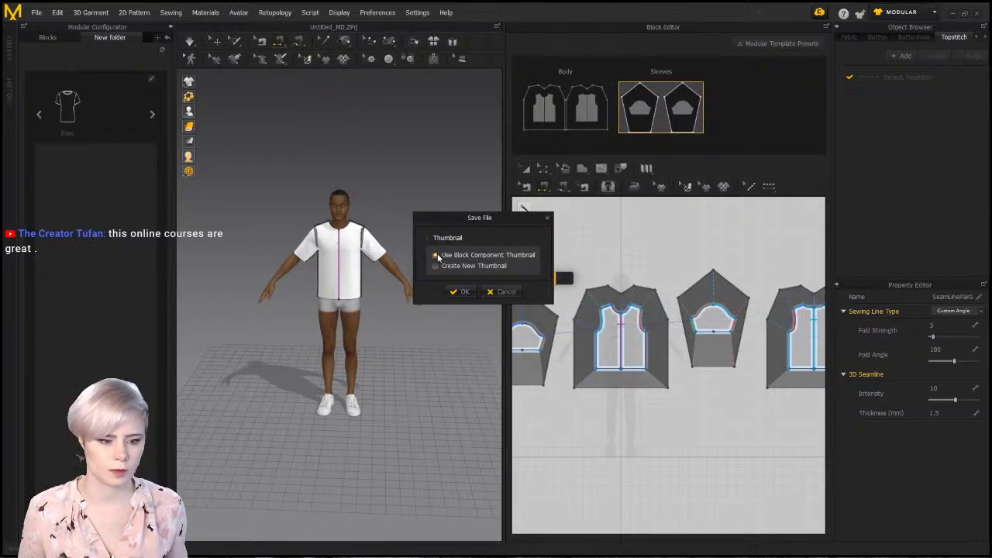
left_click(463, 294)
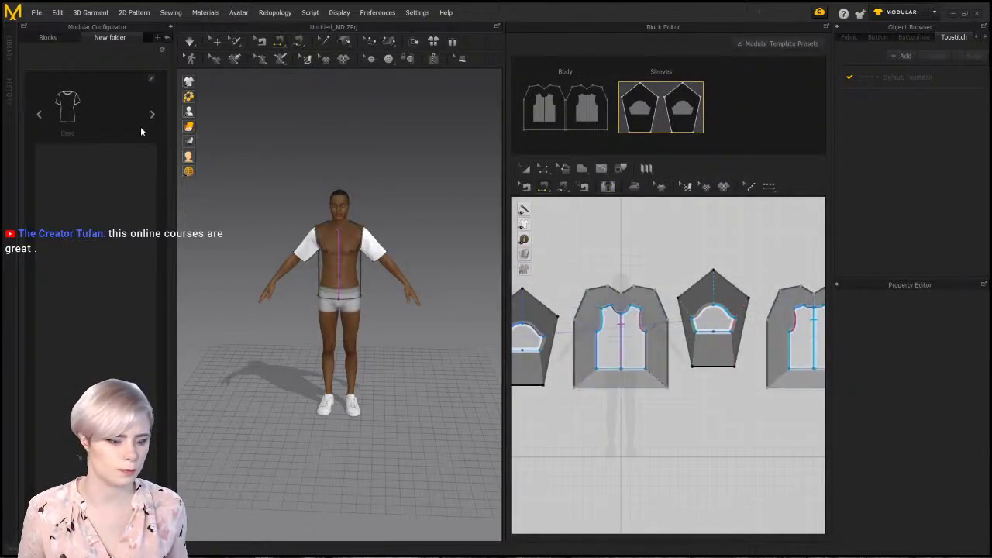
Load the Basic T-shirt template with its compatible Body block, and undo the last change
left_click(81, 112)
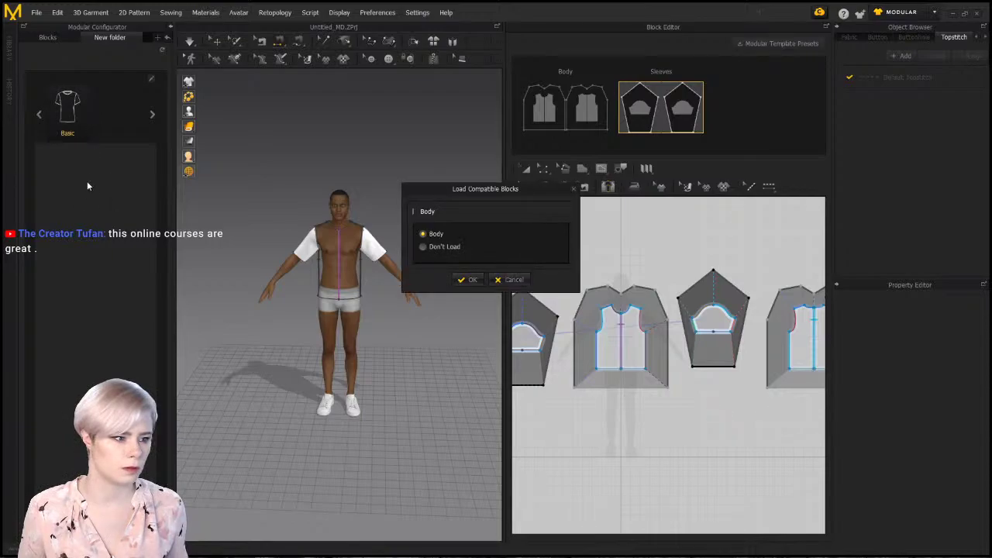
left_click(470, 281)
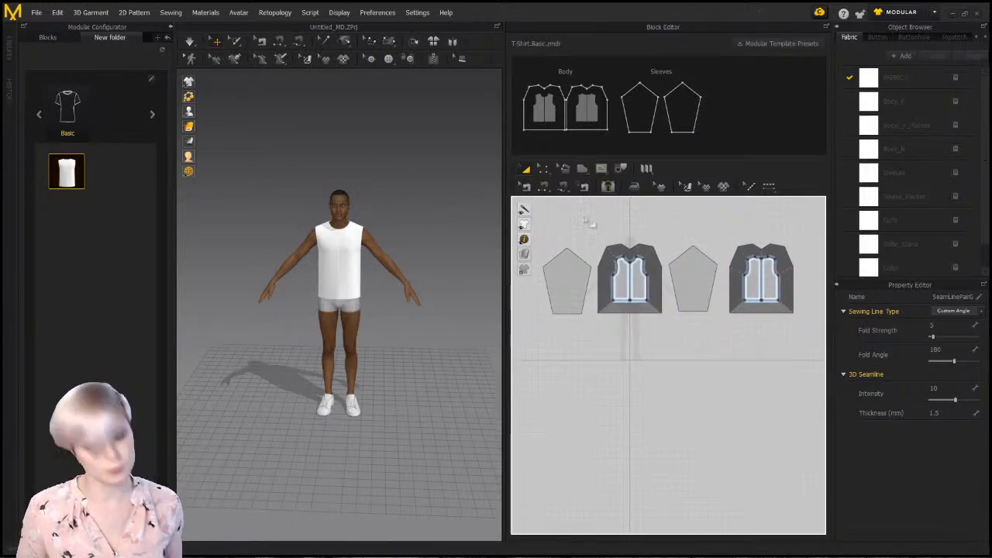
key("ctrl+z")
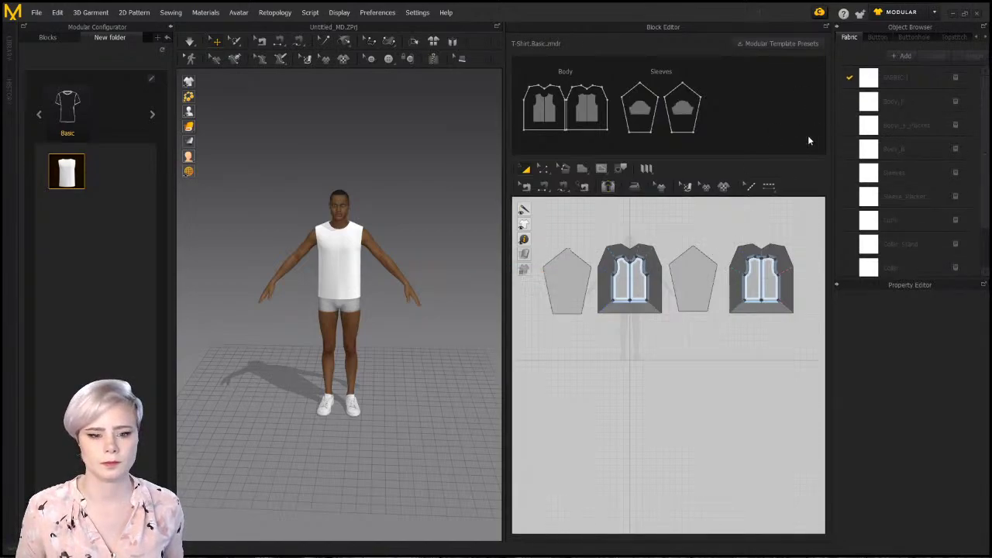
Load the saved Sleeves block file from New folder into the Sleeves slot of the template
left_click(690, 72)
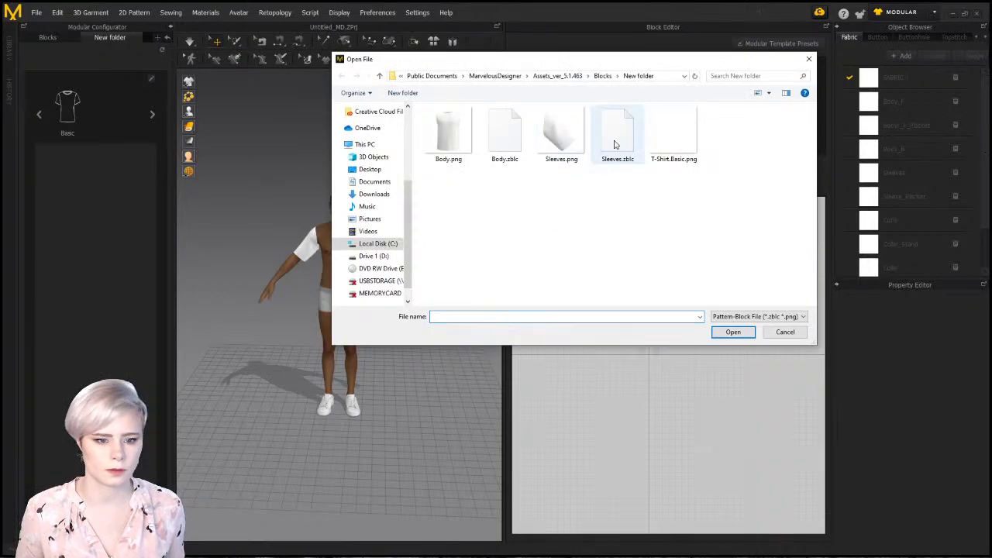
left_click(617, 138)
left_click(561, 138)
left_click(732, 332)
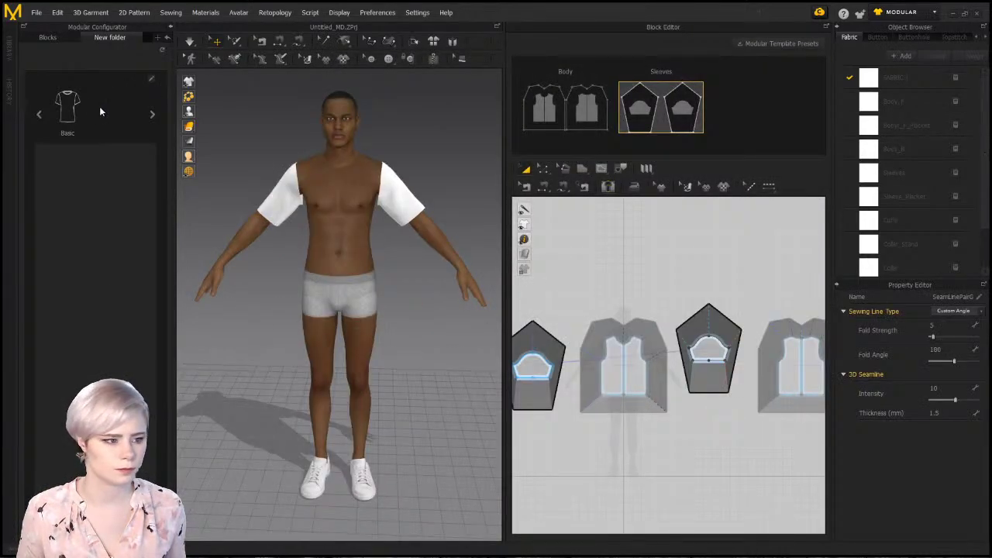
Activate the Body block together with the sleeves and simulate the complete T-shirt on the avatar
scroll(714, 431, "down", 2)
middle_click_drag(714, 431, 713, 354)
scroll(700, 355, "up", 3)
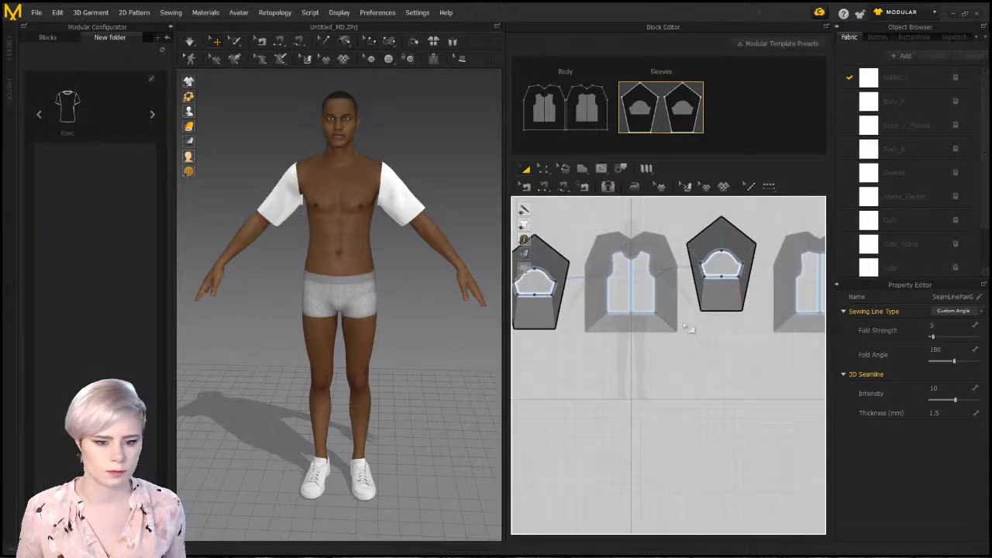
left_click(597, 104)
left_click(681, 396)
right_click_drag(378, 237, 282, 233)
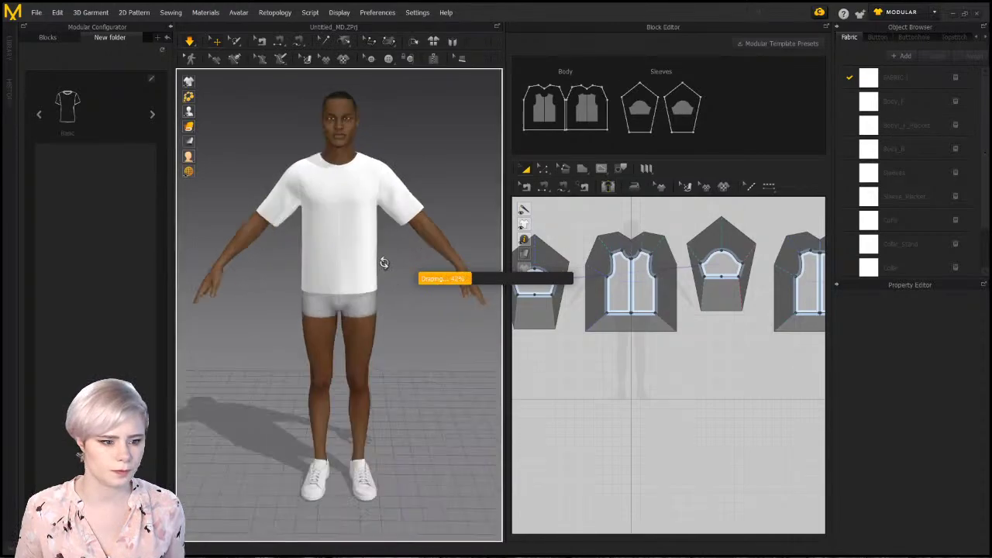
right_click_drag(384, 263, 414, 270)
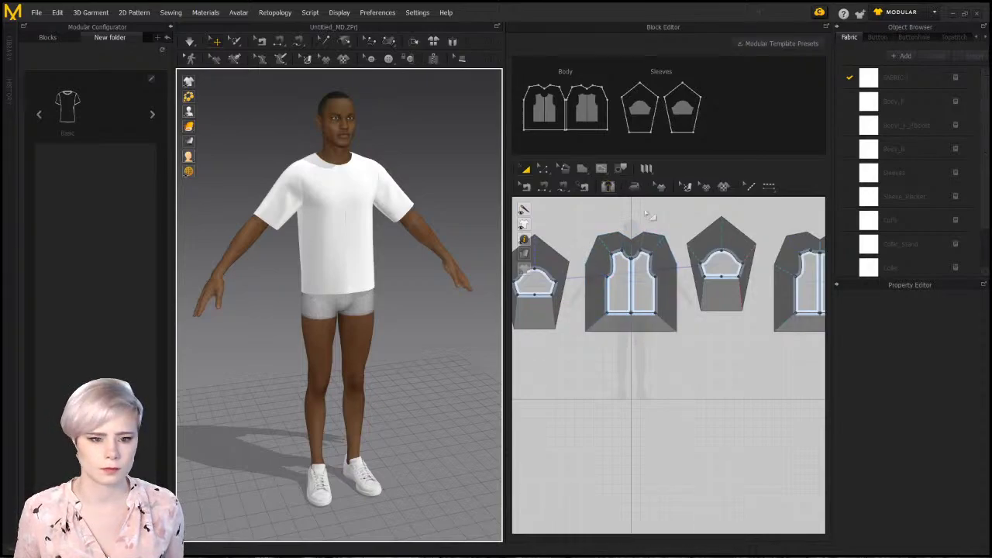
scroll(651, 218, "down", 3)
middle_click_drag(651, 218, 663, 271)
mouse_move(440, 260)
right_mouse_down()
mouse_move(383, 254)
mouse_move(425, 259)
right_mouse_up()
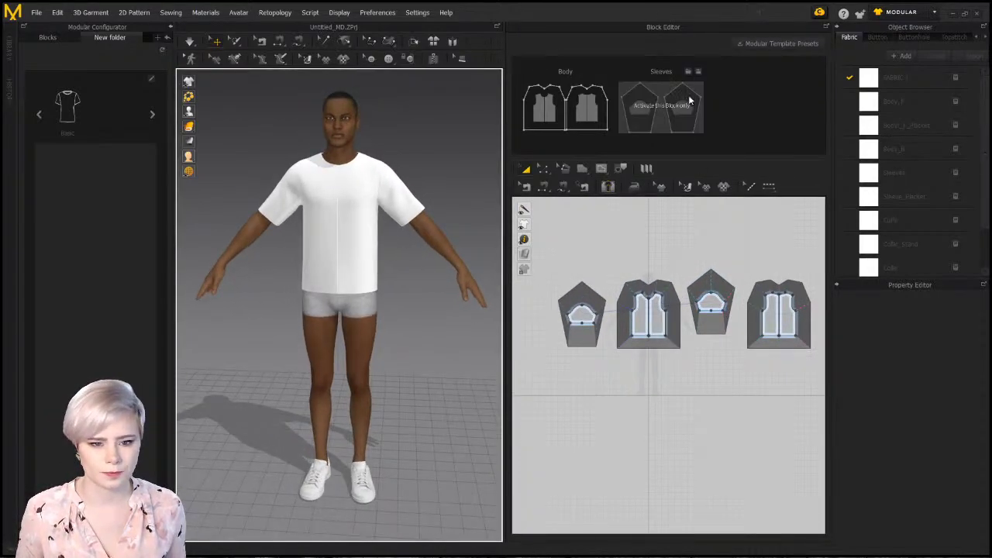
Start saving the Sleeves block again and clear Sleeves.zblc and Sleeves.png out of New folder inside Blocks
left_click(689, 97)
left_click(700, 73)
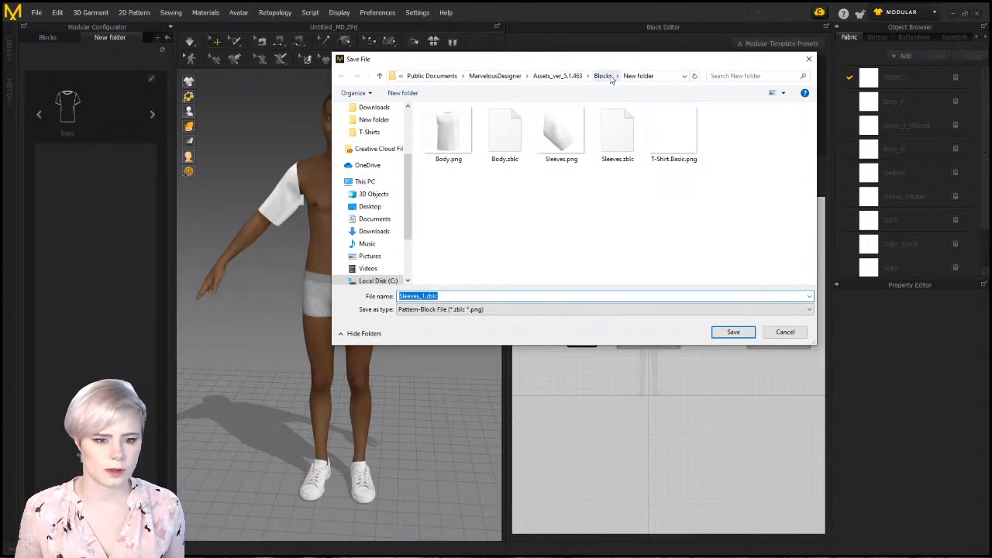
left_click(611, 78)
right_click(507, 203)
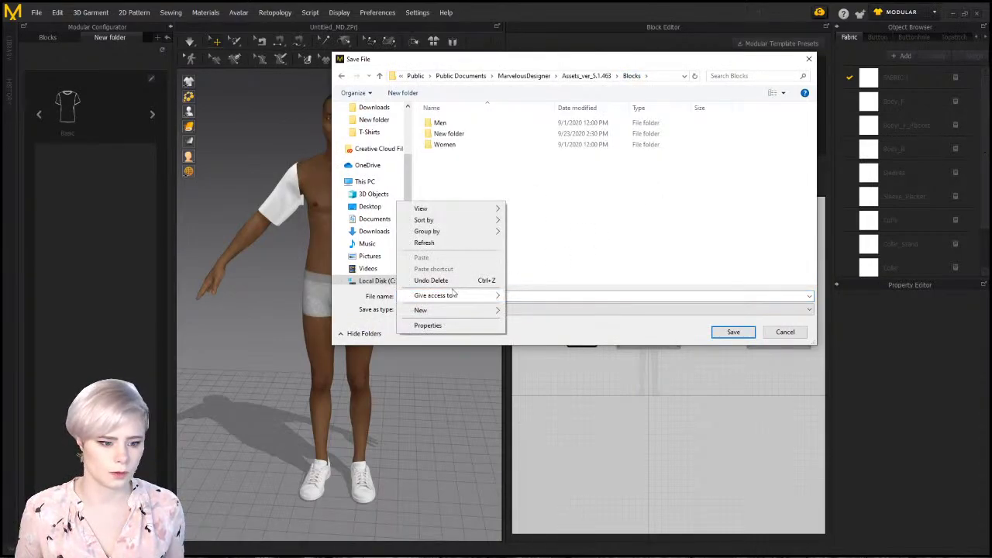
left_click(457, 170)
double_click(448, 133)
left_click(618, 133)
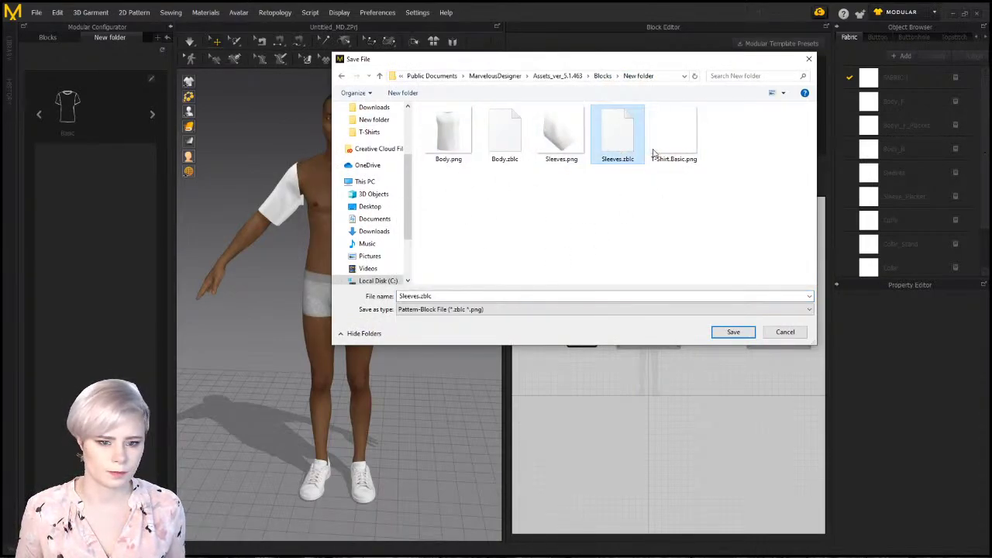
left_click(561, 134)
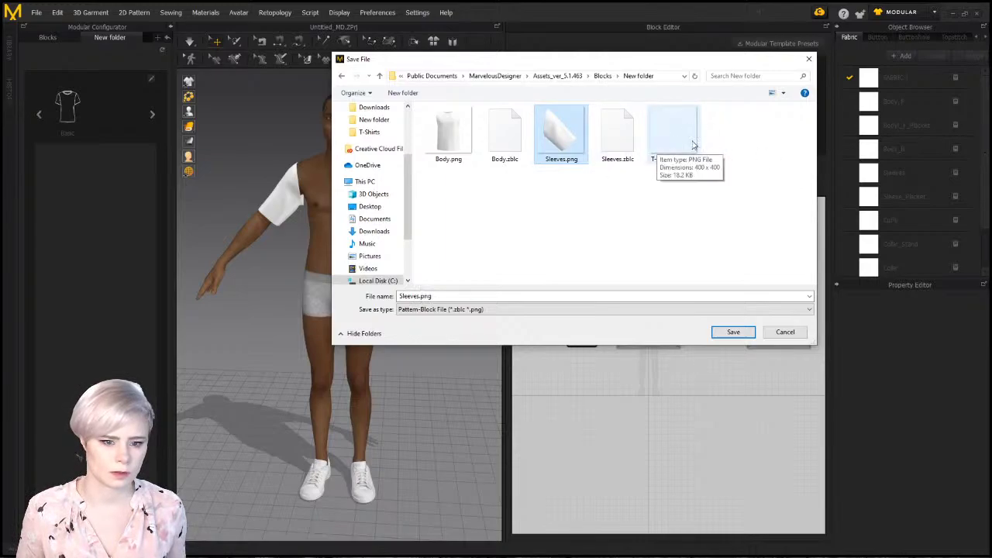
left_click(606, 138)
key("Delete")
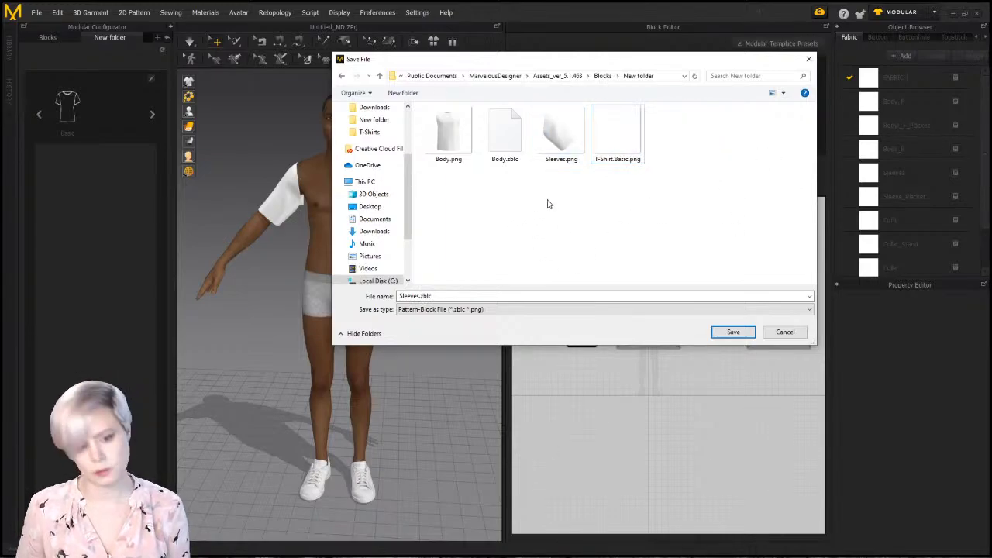
left_click(578, 137)
key("Delete")
Save the Sleeves block as Sleeves.png again with the block component thumbnail
left_click(425, 296)
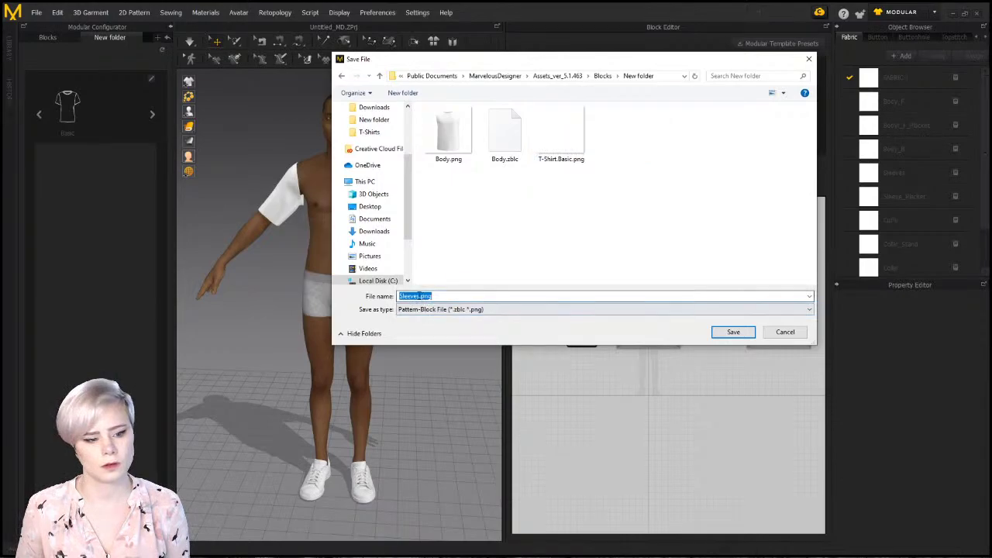
key("Home")
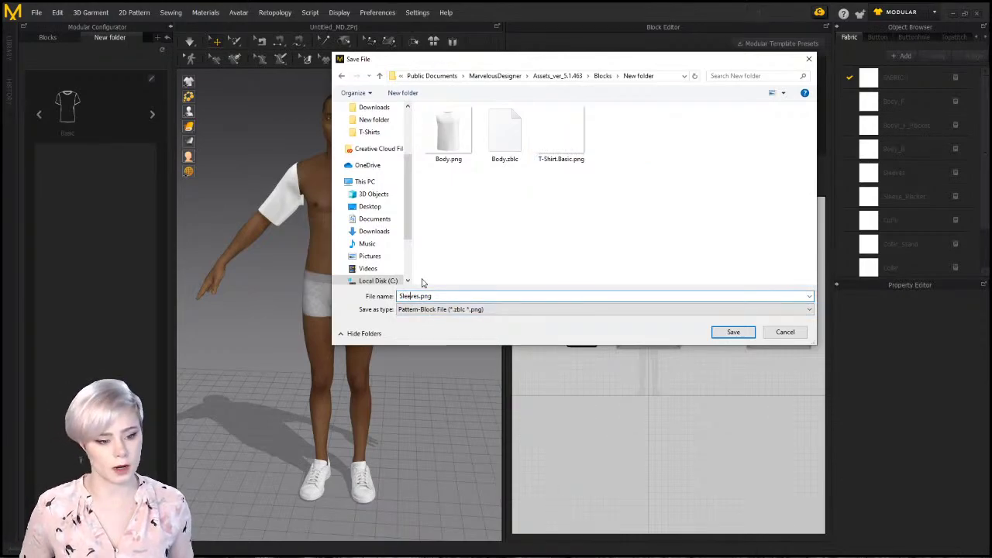
key("Return")
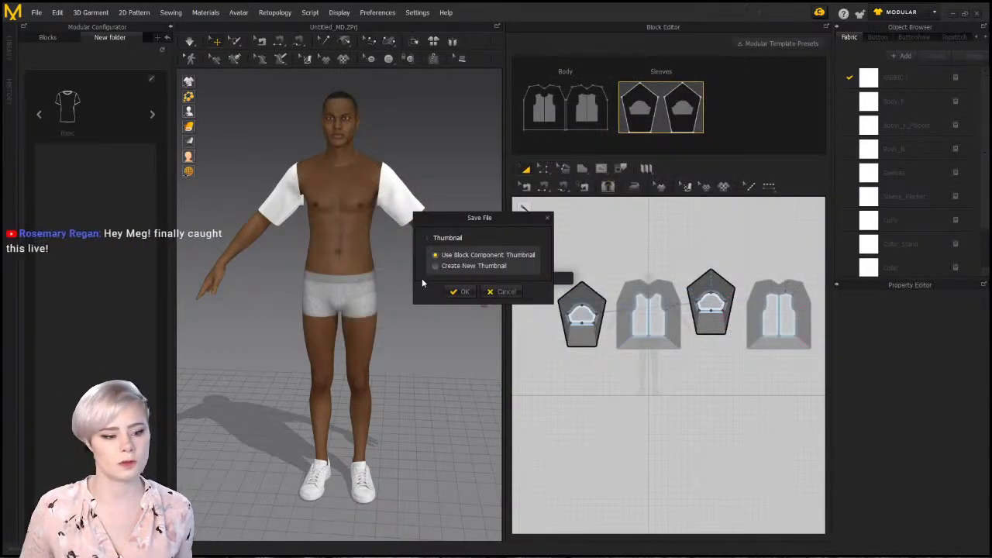
left_click(450, 291)
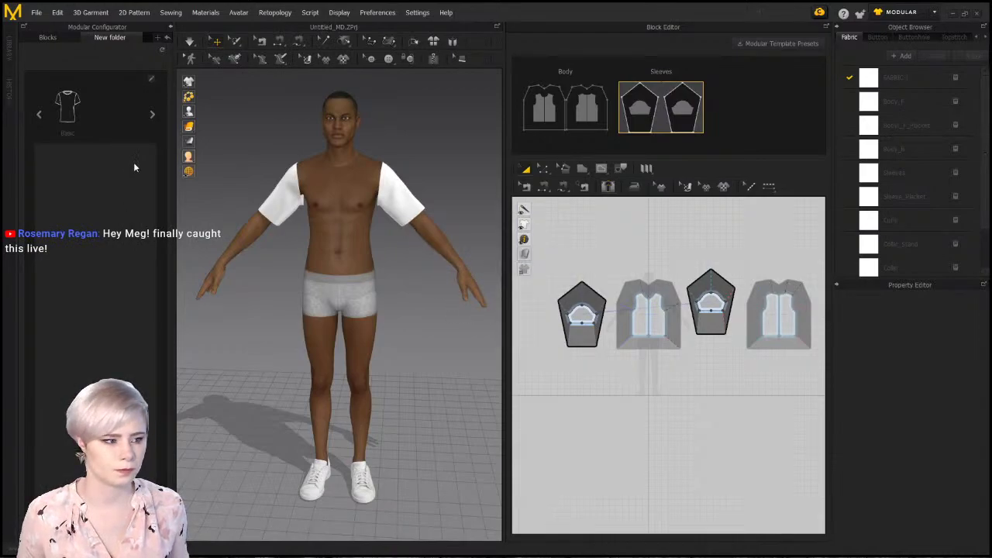
Check the Basic template's compatible blocks and remove the New folder category from the Modular Configurator
left_click(81, 124)
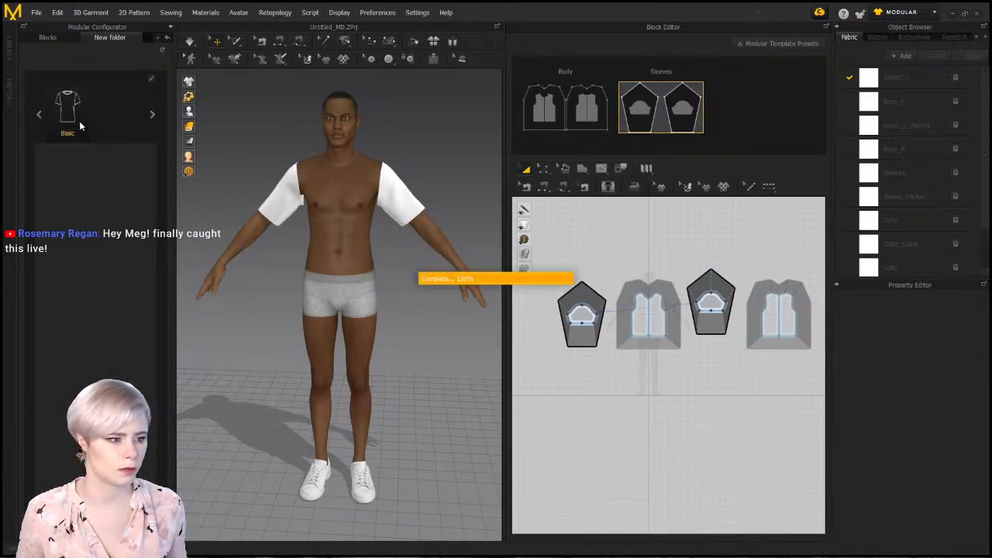
left_click(510, 279)
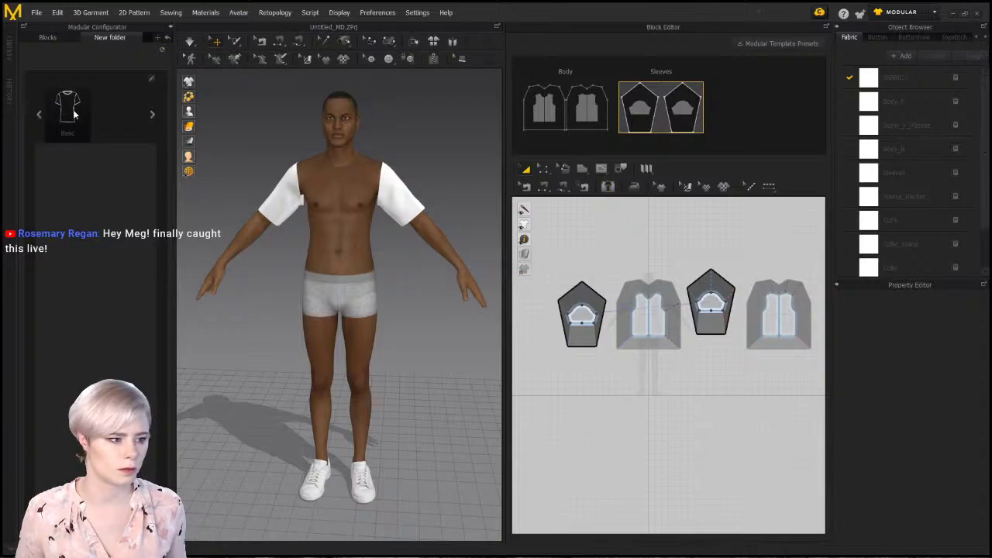
left_click(50, 38)
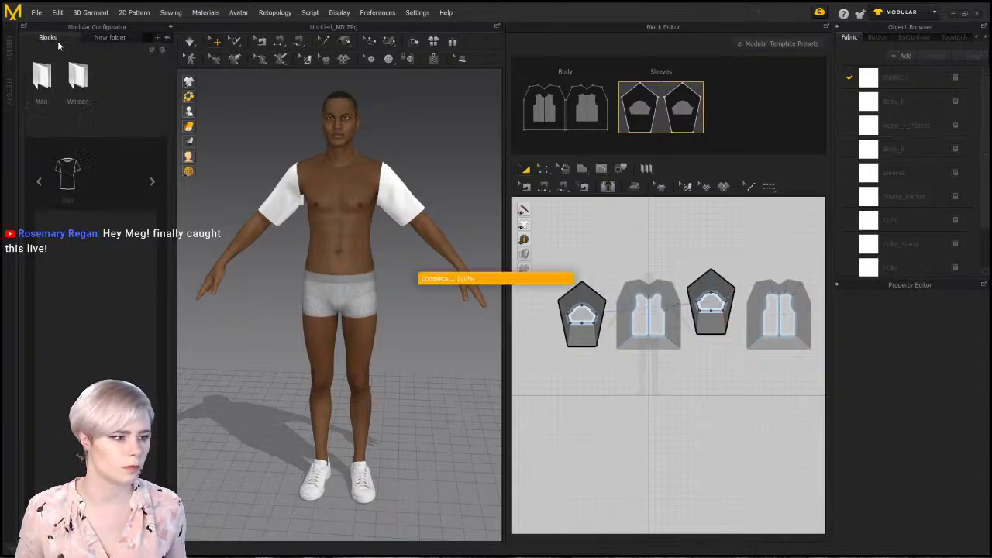
left_click(138, 37)
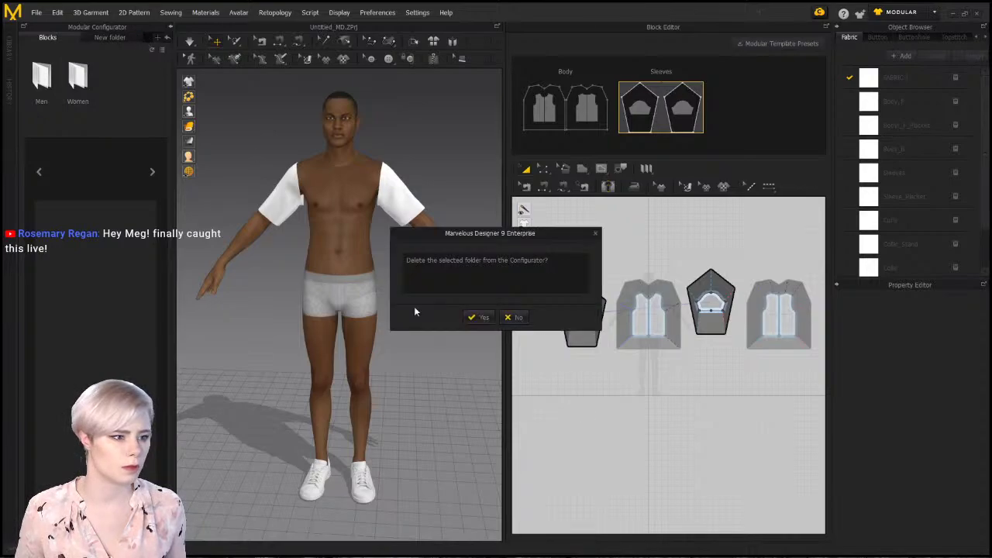
left_click(481, 316)
Browse to the Blocks folder while adding a configurator category and delete New folder from it
left_click(157, 37)
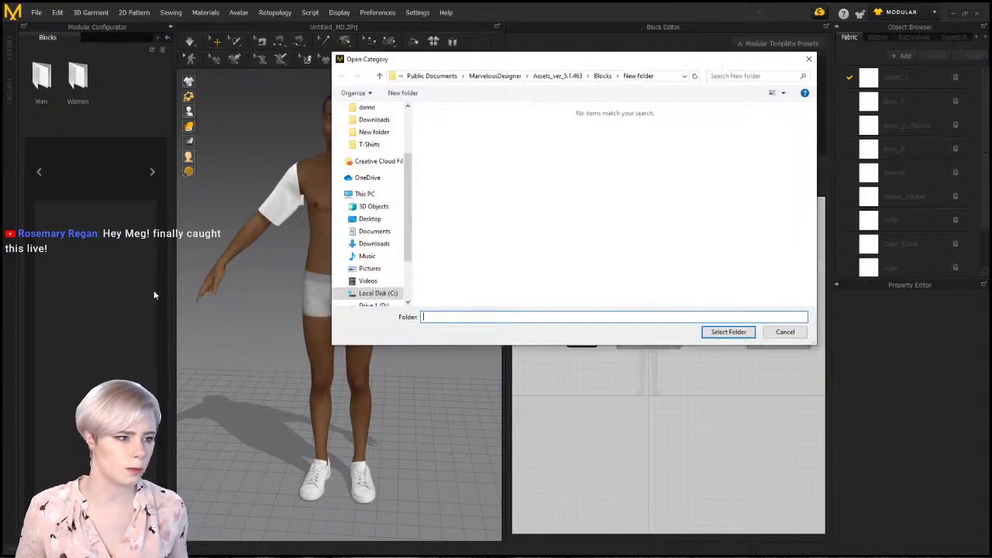
double_click(597, 78)
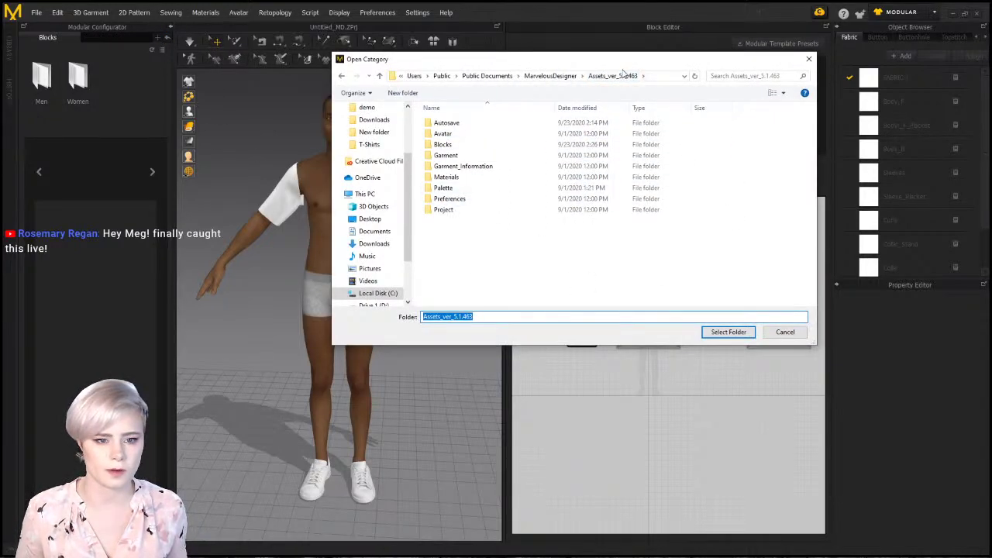
double_click(457, 144)
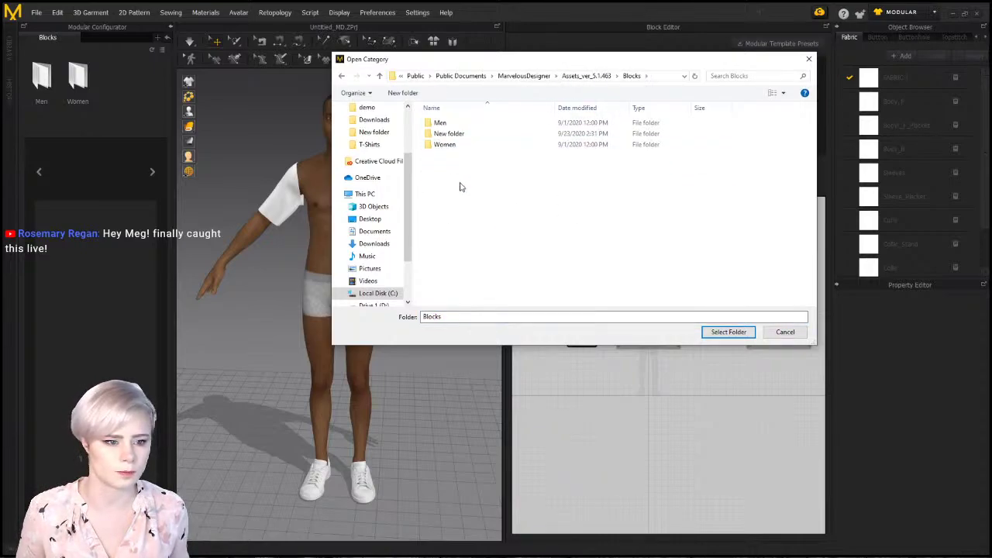
left_click(454, 133)
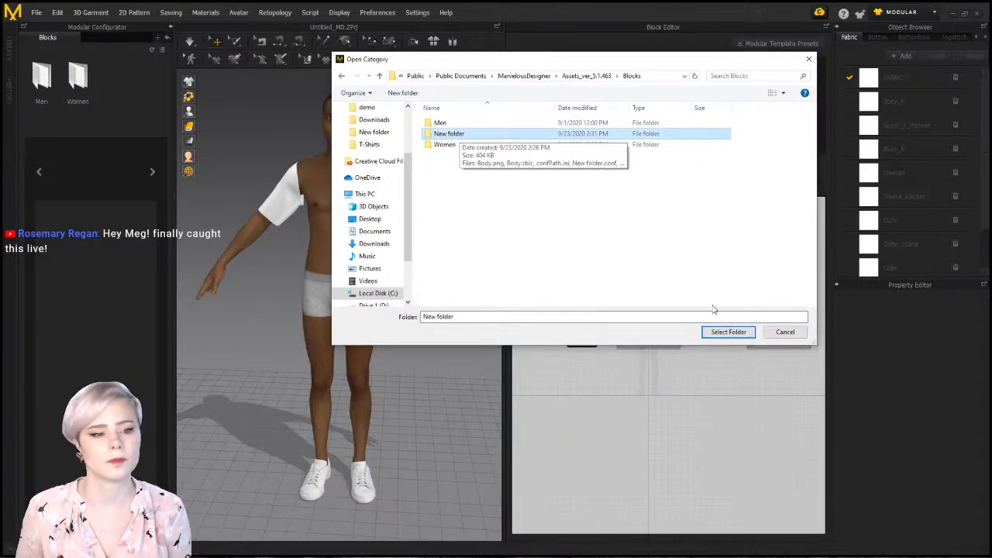
key("Delete")
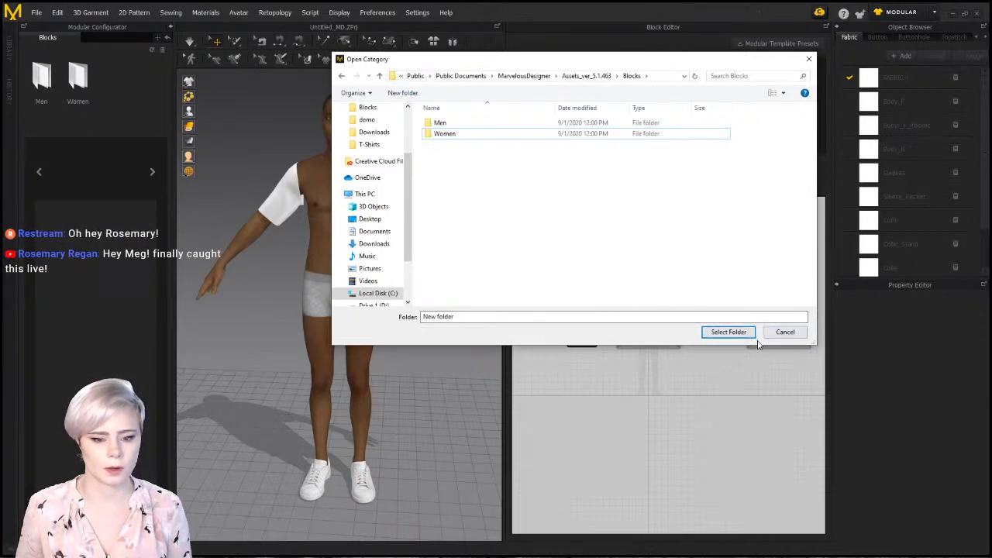
Create a folder named New folder inside Blocks and add it as a Modular Configurator category
right_click(439, 173)
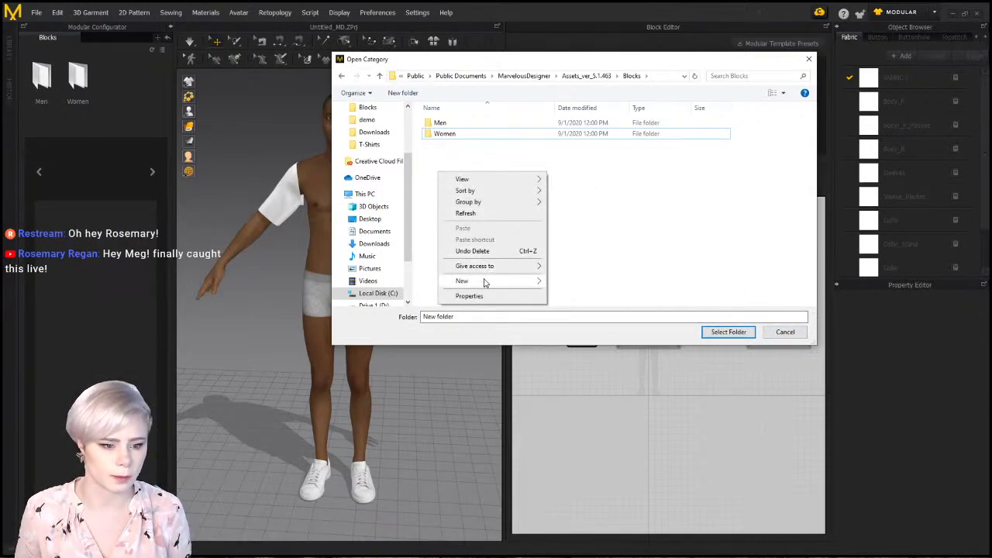
mouse_move(485, 281)
left_click(585, 281)
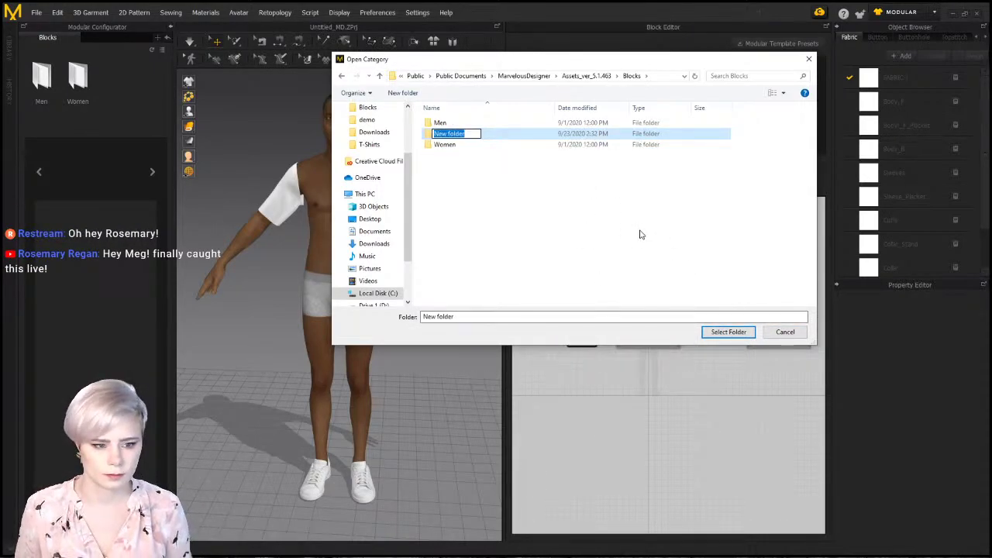
left_click(671, 263)
left_click(727, 332)
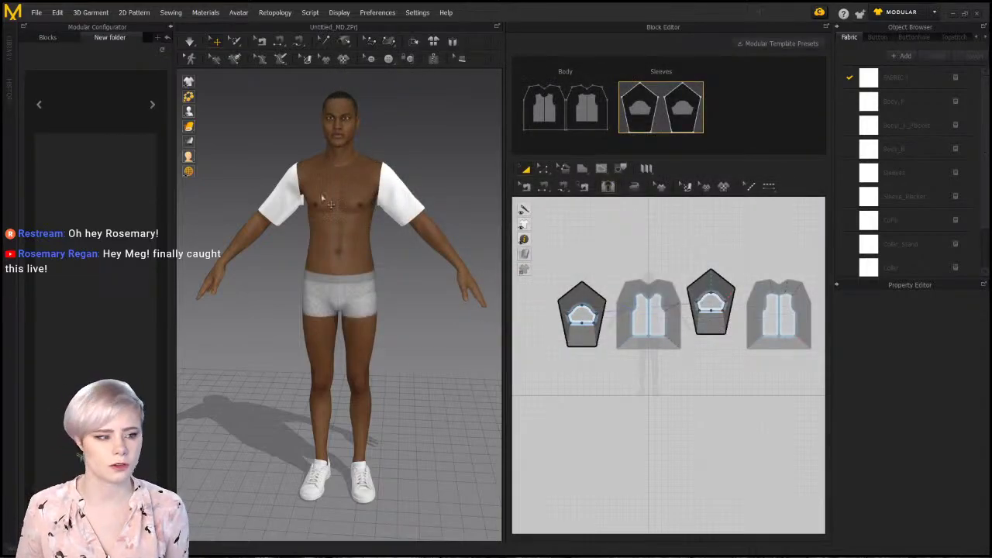
Save the Body block as Body1.zblc in New folder with the block component thumbnail
left_click(603, 72)
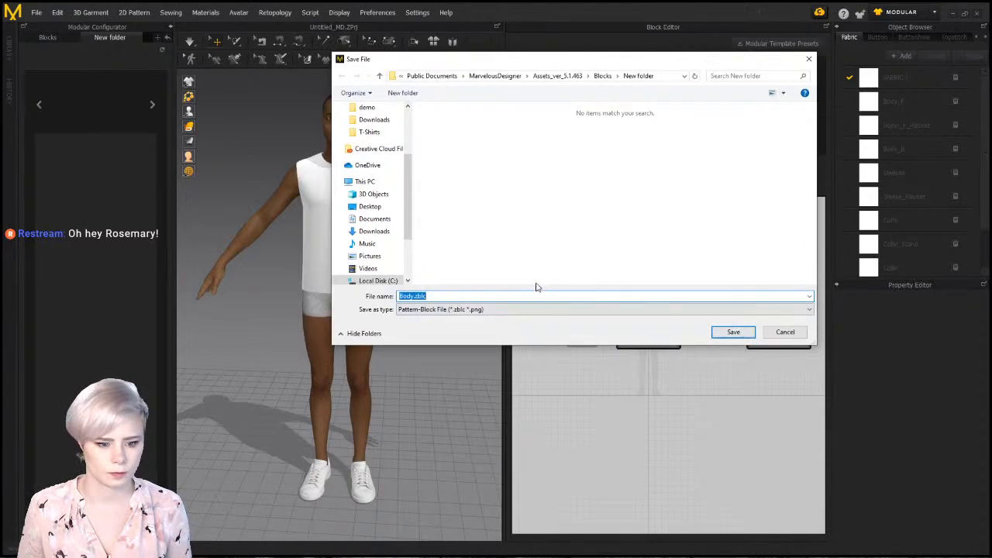
left_click(409, 296)
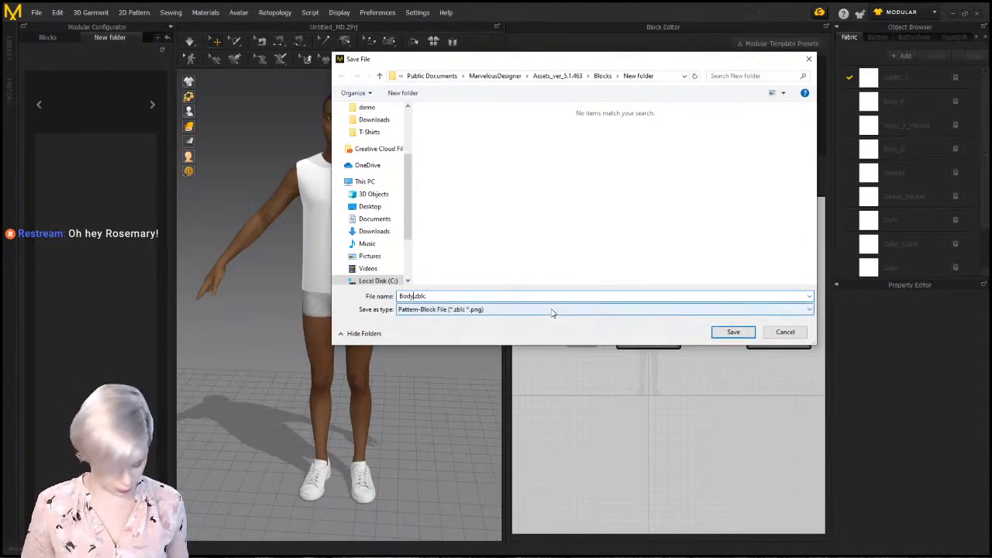
left_click(732, 332)
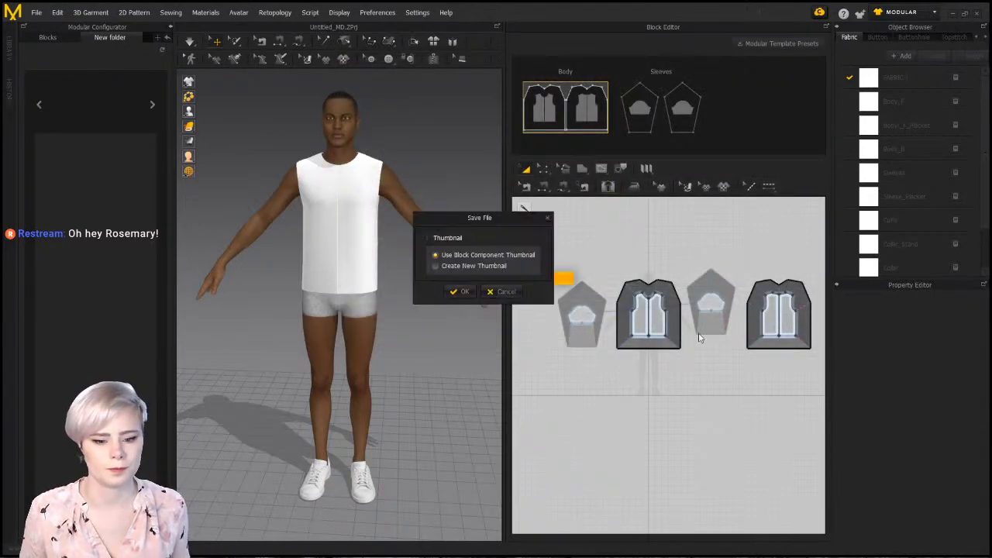
left_click(457, 292)
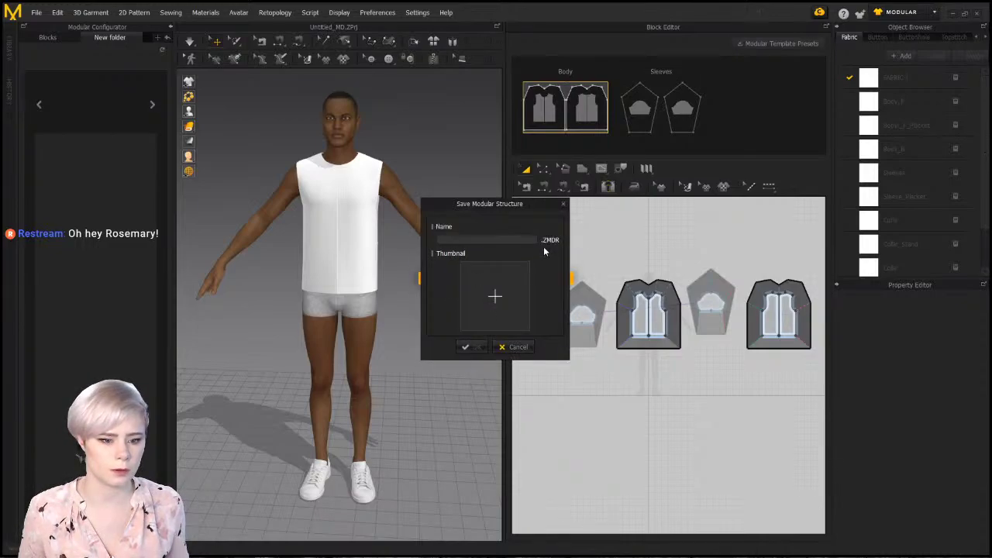
Save the modular structure as basic shirt with the T-shirt outline image as its thumbnail
type("basic_shirt")
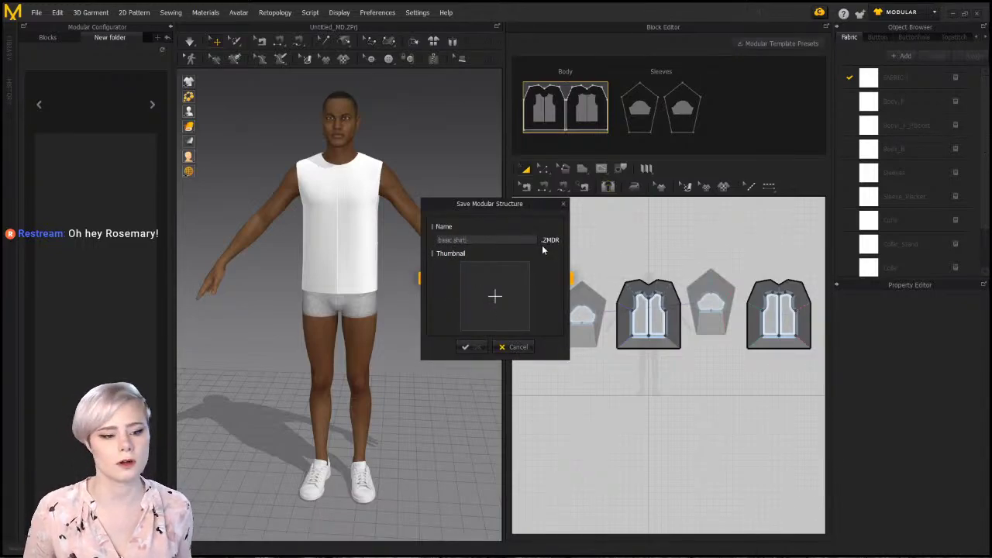
left_click(496, 310)
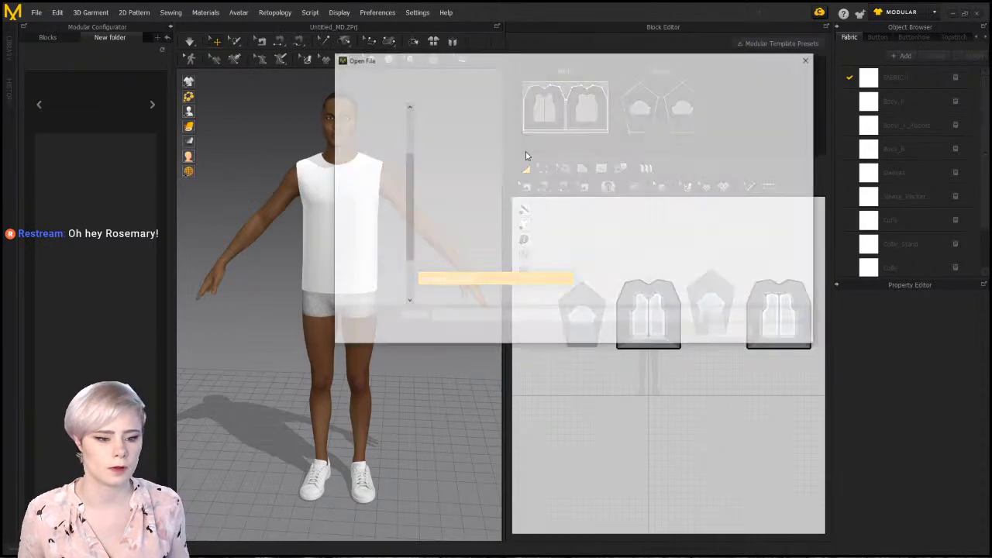
left_click(438, 133)
left_click(736, 332)
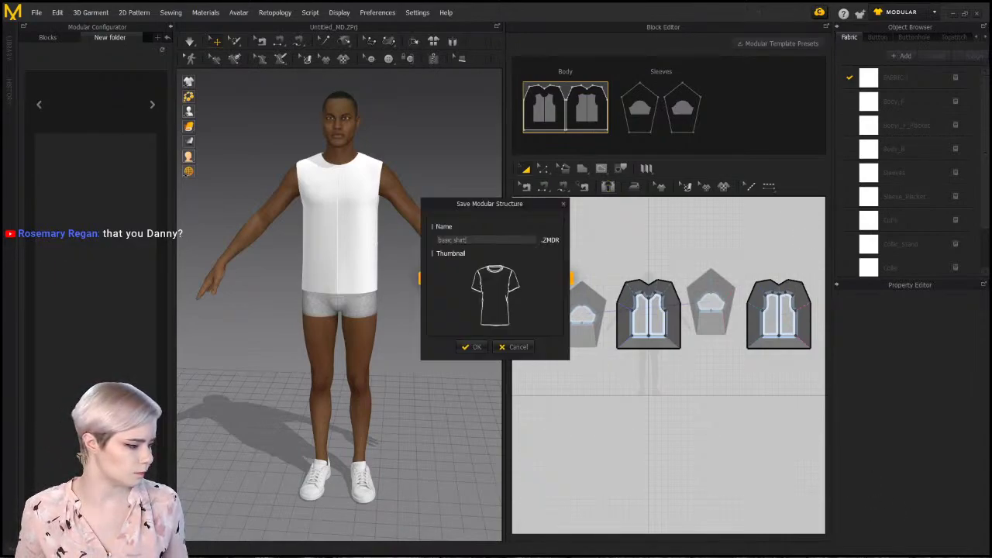
left_click(474, 346)
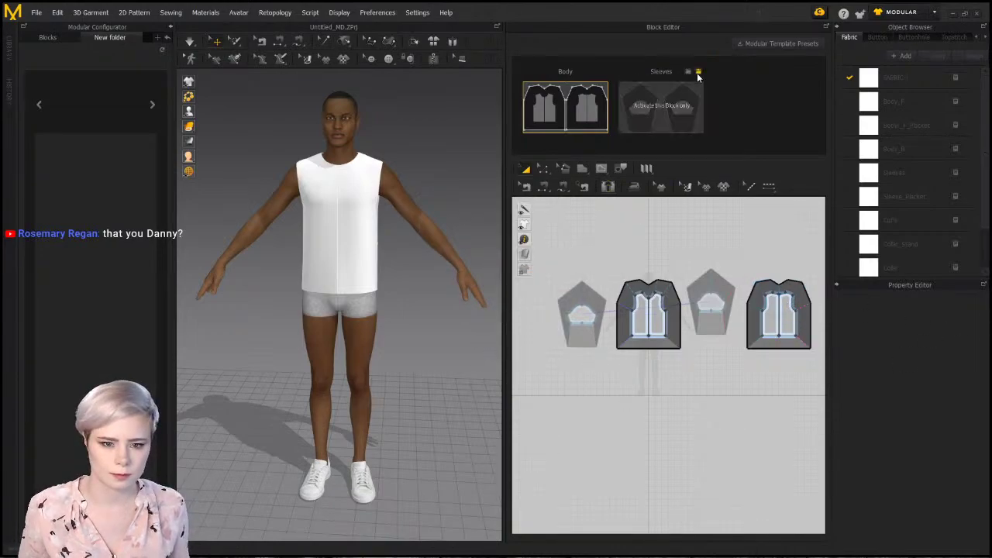
View the files in New folder from the Sleeves save dialog, and refresh the category to check the basic shirt template
left_click(698, 72)
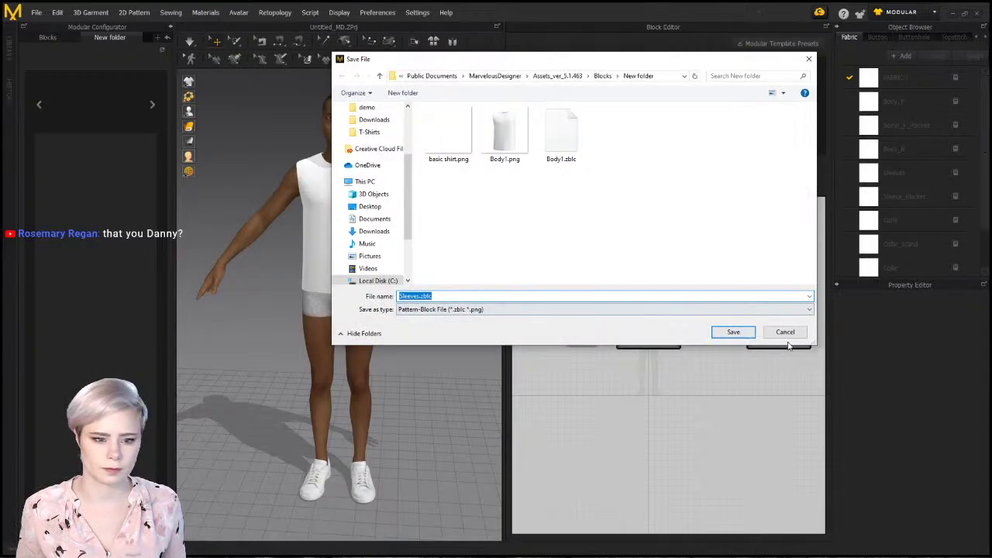
left_click(782, 333)
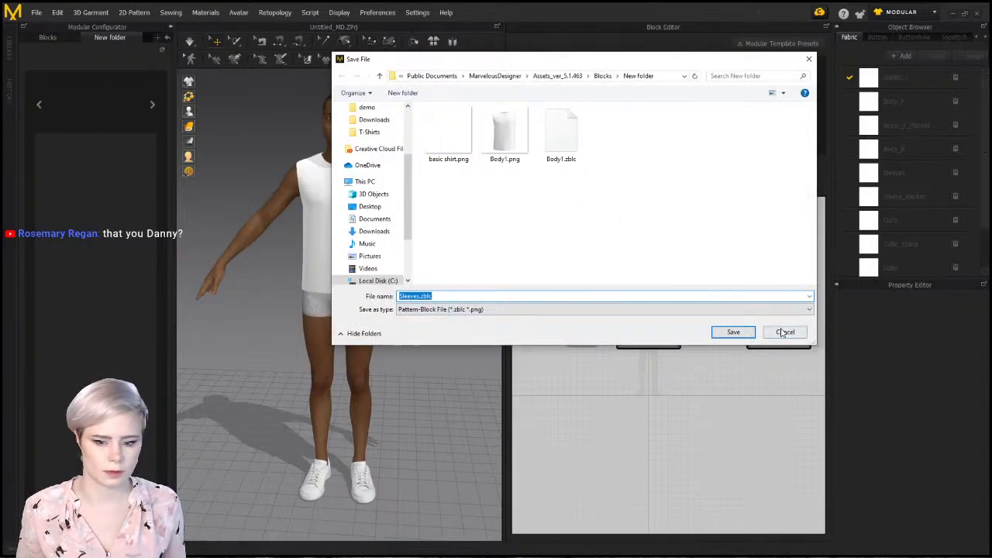
left_click(161, 50)
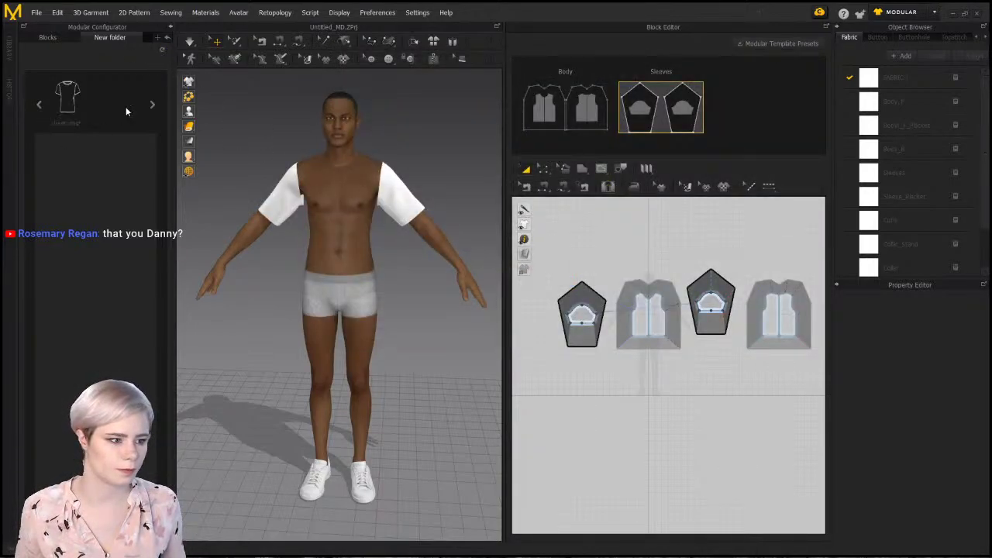
left_click(68, 99)
left_click(510, 279)
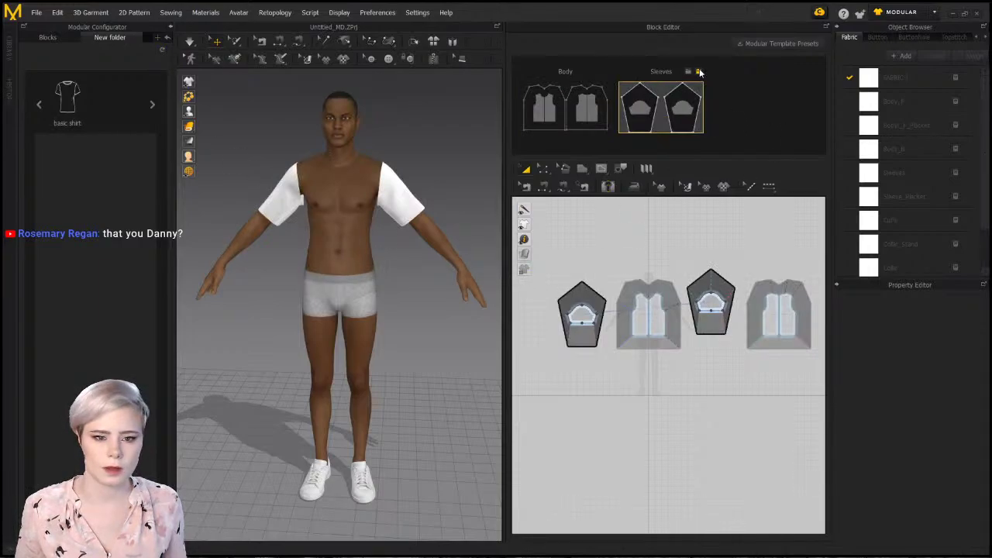
Save the Sleeves block as Sleeves.zblc in New folder with the block component thumbnail
left_click(699, 72)
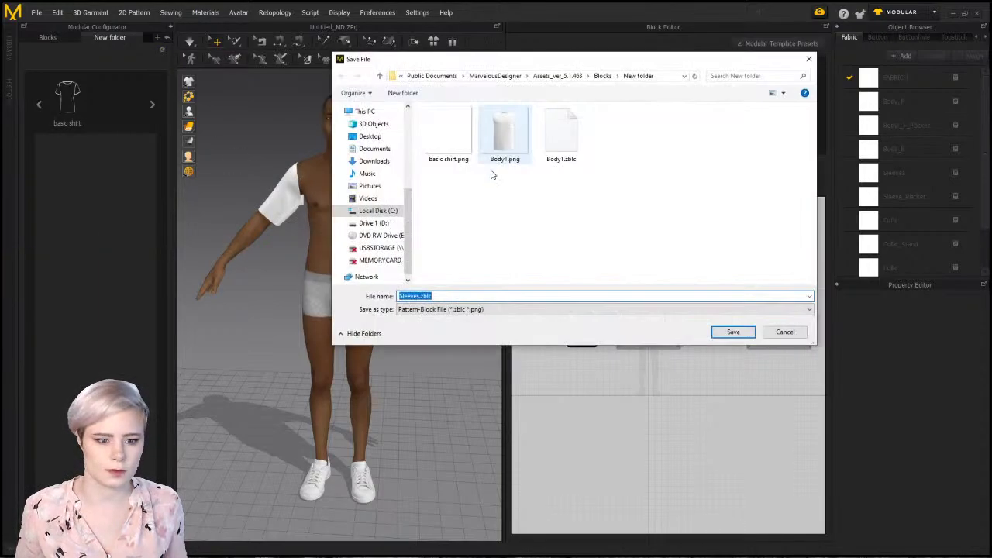
left_click(732, 331)
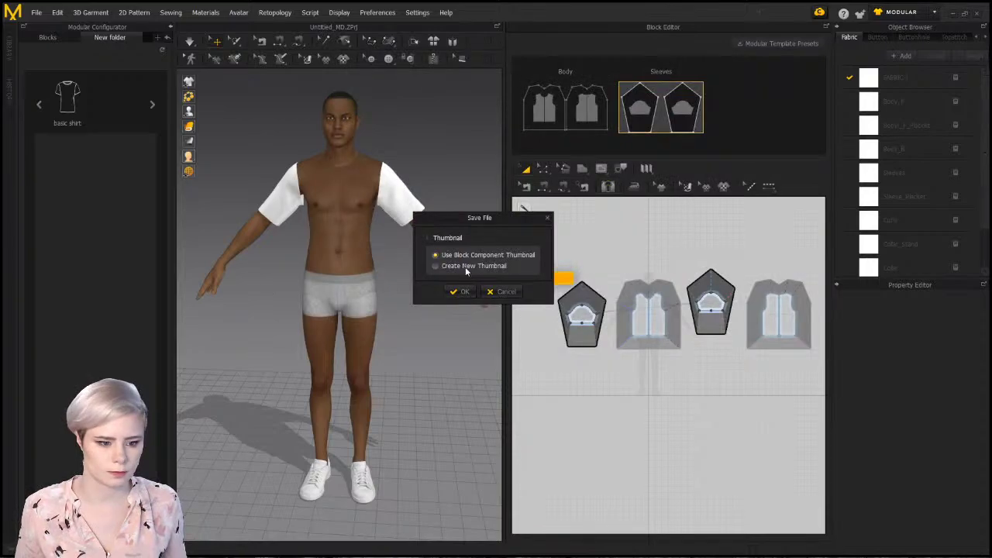
left_click(435, 265)
left_click(461, 258)
left_click(458, 295)
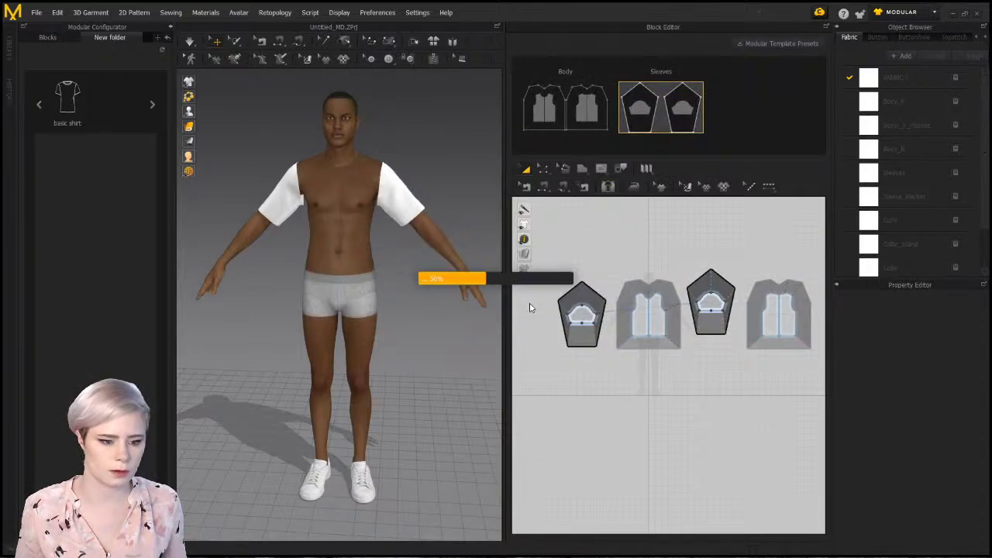
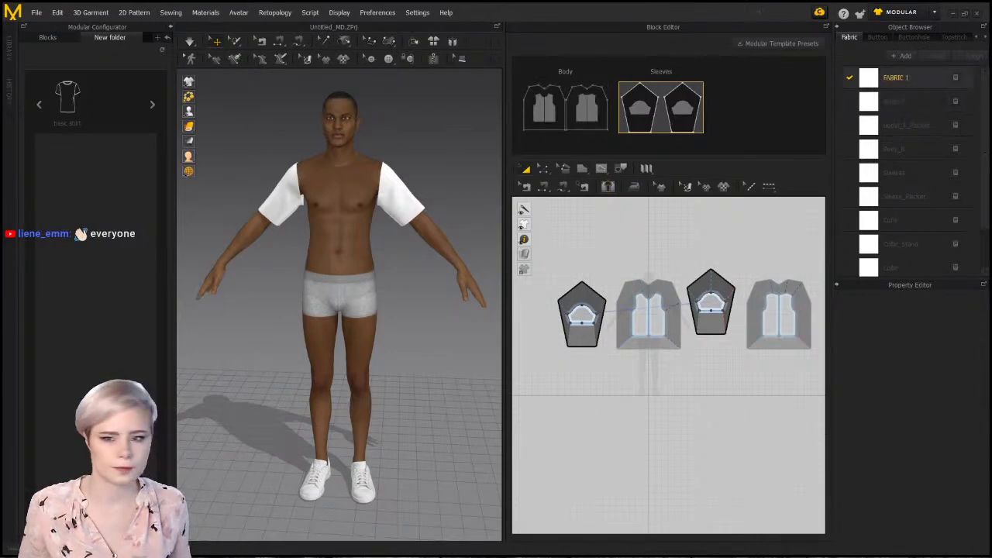
Restart the program without saving the project, and load the body block of the basic shirt template from New folder
left_click(976, 14)
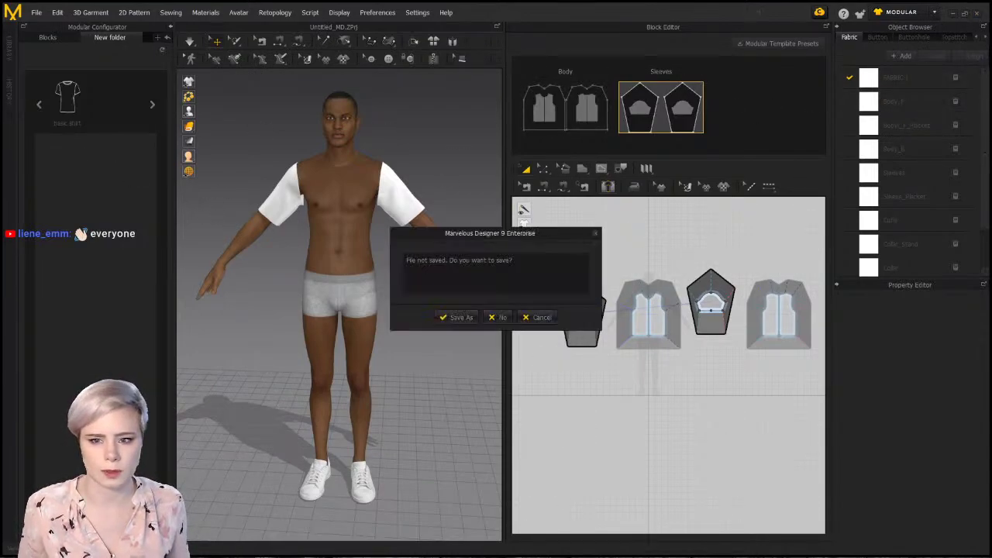
left_click(494, 317)
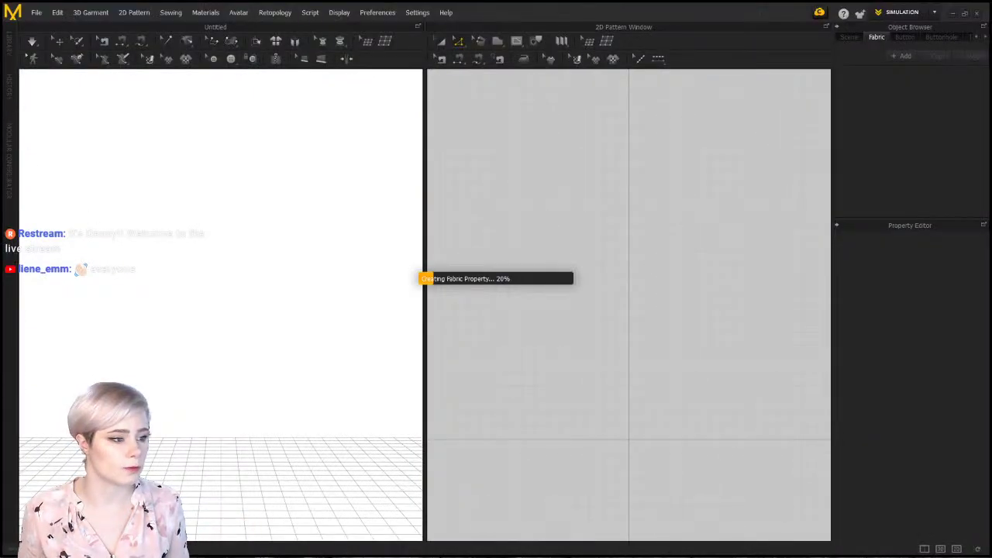
left_click(10, 139)
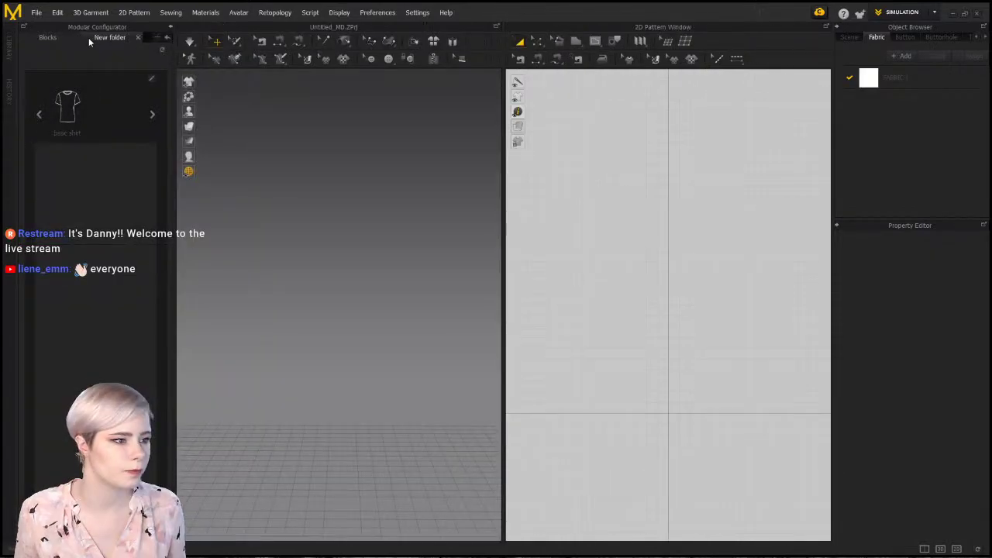
left_click(64, 114)
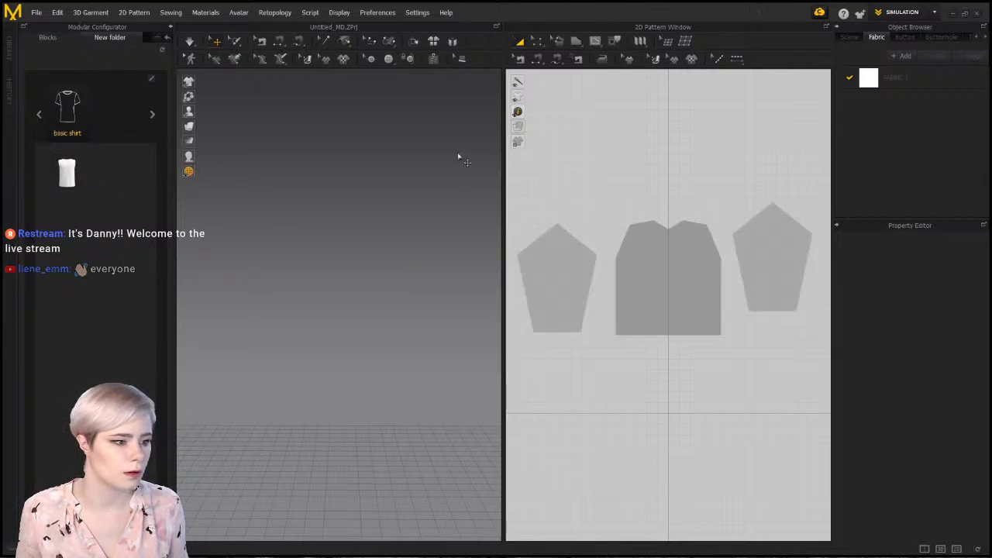
left_click(68, 172)
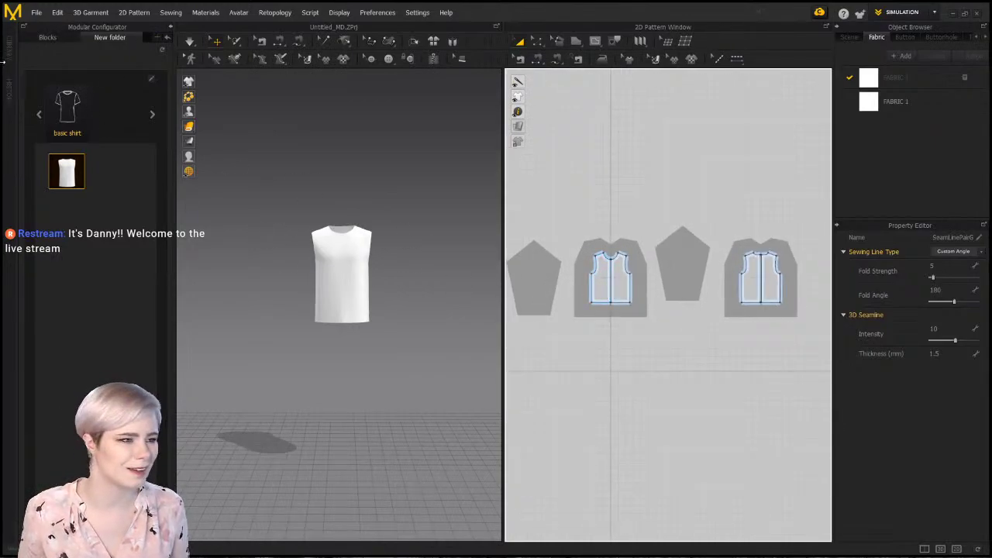
Load the MV2_N male avatar from the Library's Male avatars
left_click(156, 39)
left_click(70, 63)
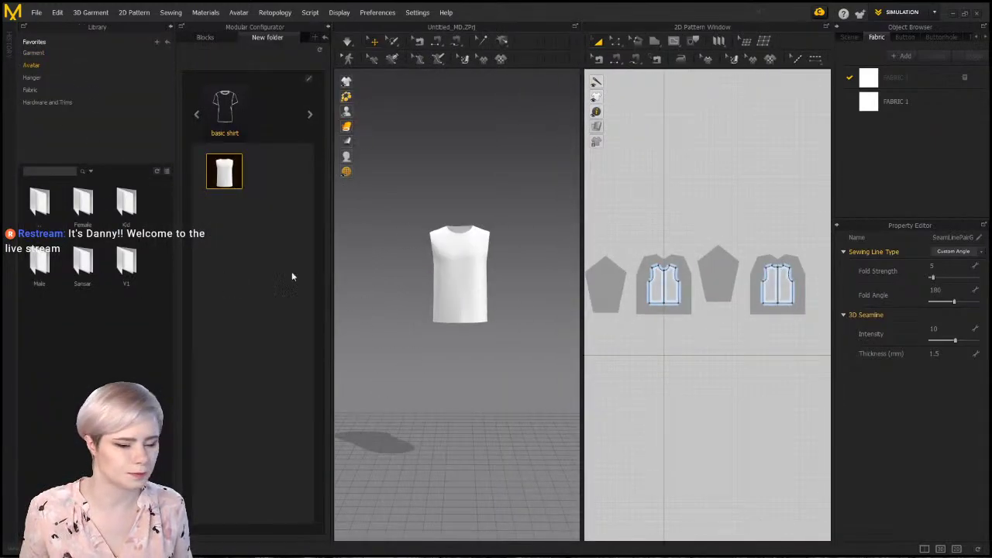
double_click(39, 264)
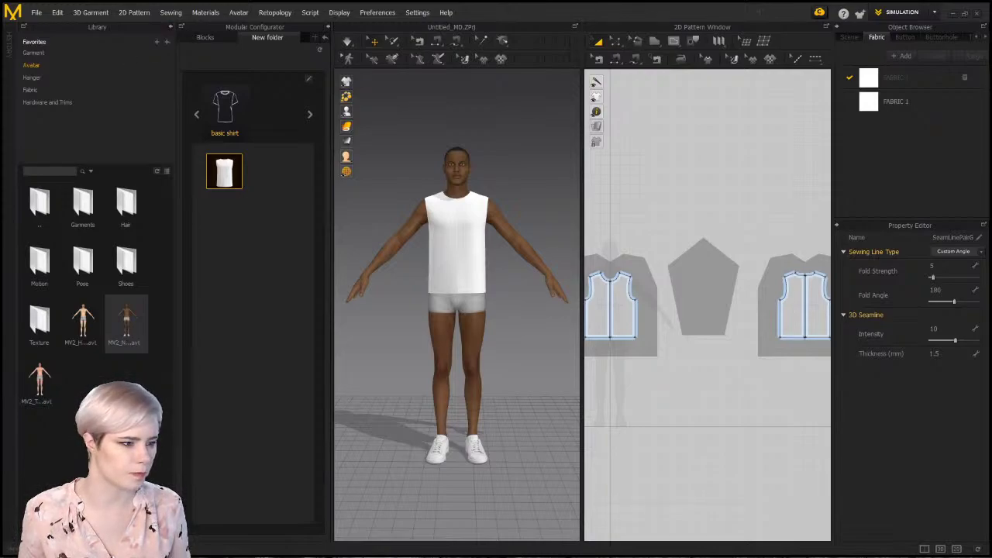
Add the Pants.zpac garment from the Library to the current scene with zero translation
left_click(47, 52)
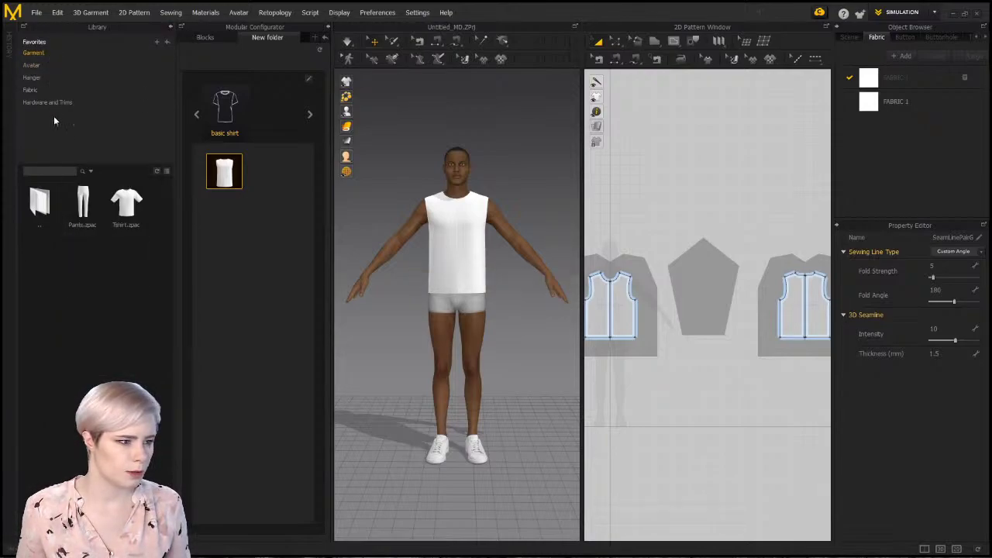
double_click(82, 203)
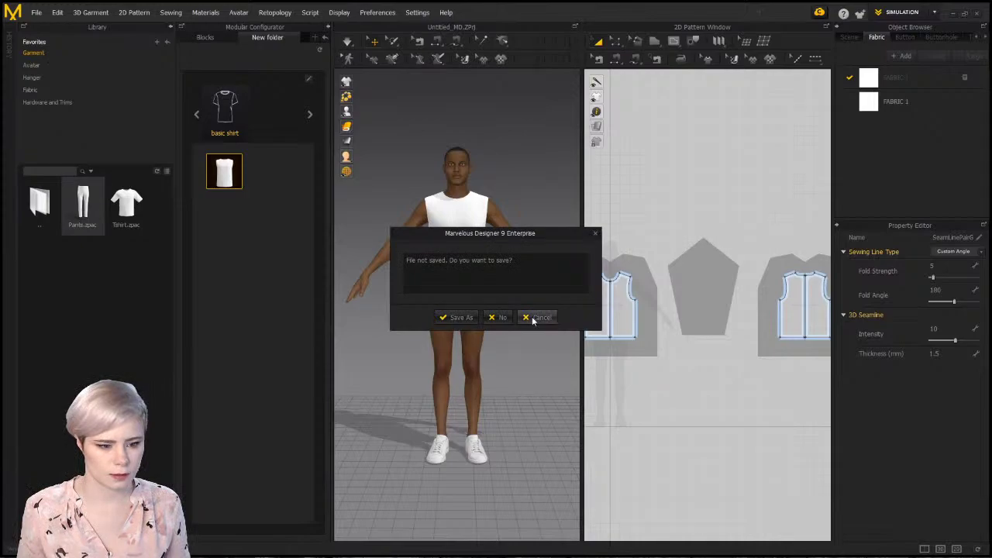
left_click(533, 320)
right_click(97, 195)
left_click(146, 207)
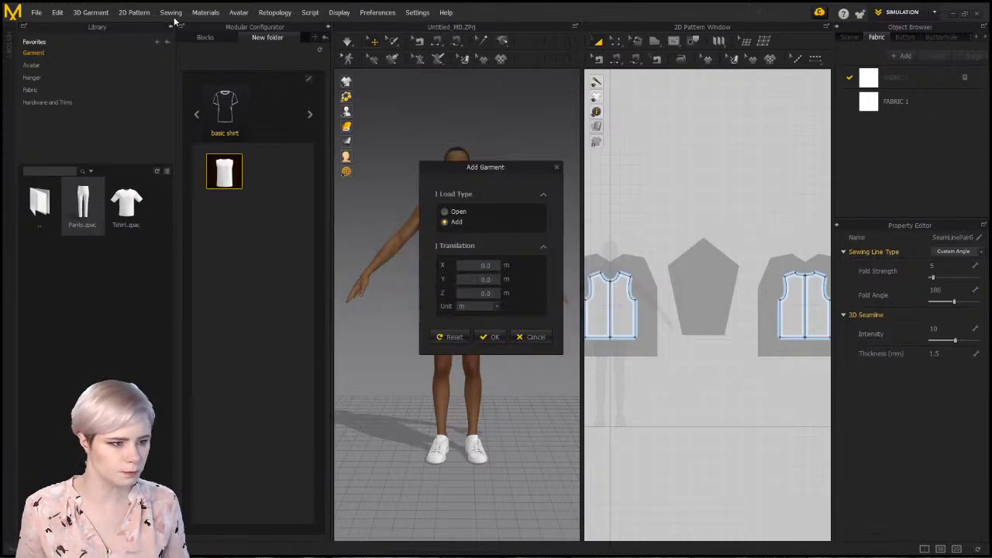
left_click(489, 336)
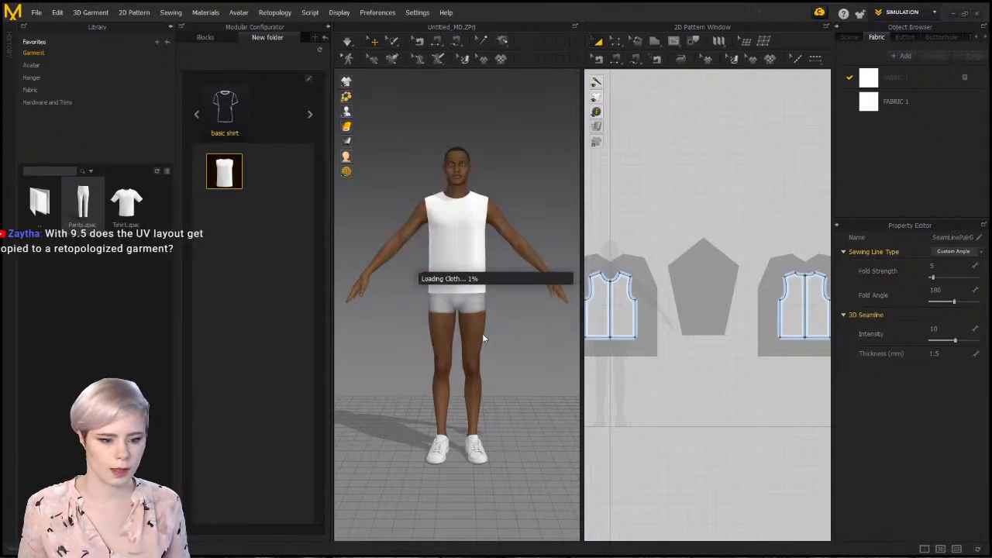
left_click(170, 26)
Delete the modular frame from around the patterns in the 2D pattern window
left_click(743, 175)
scroll(688, 206, "down", 2)
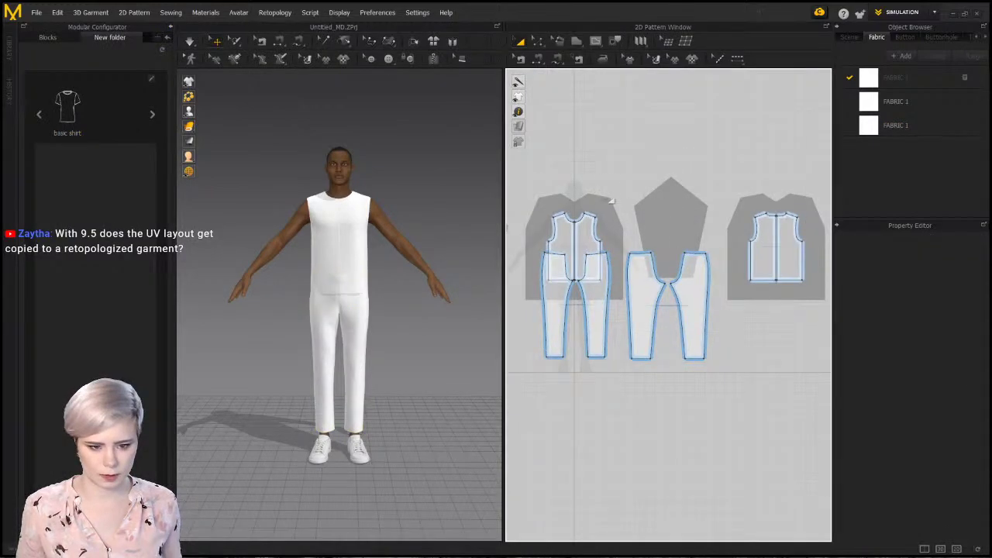
right_click(667, 150)
left_click(738, 279)
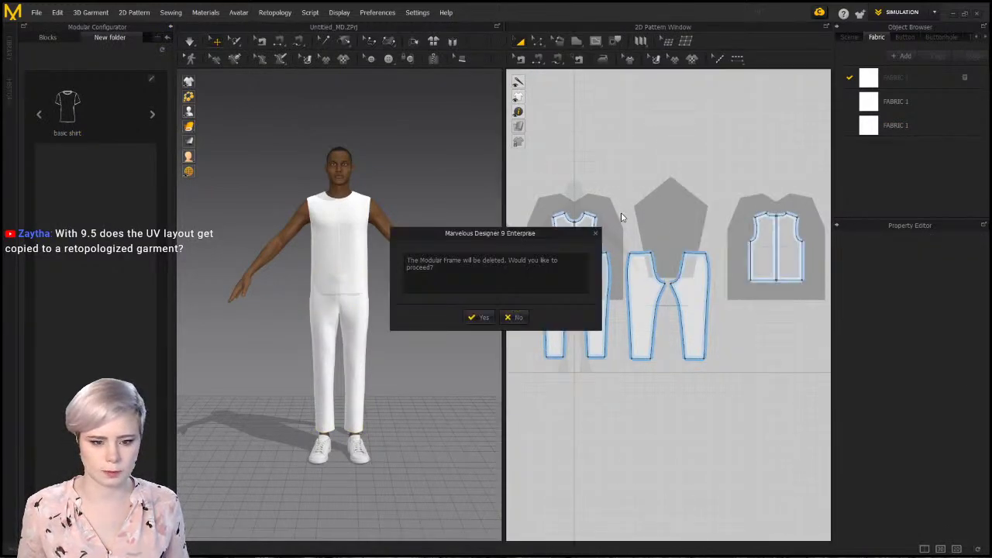
left_click(479, 317)
Delete the front and back shirt body patterns, leaving only the pants in the scene
left_click(567, 225)
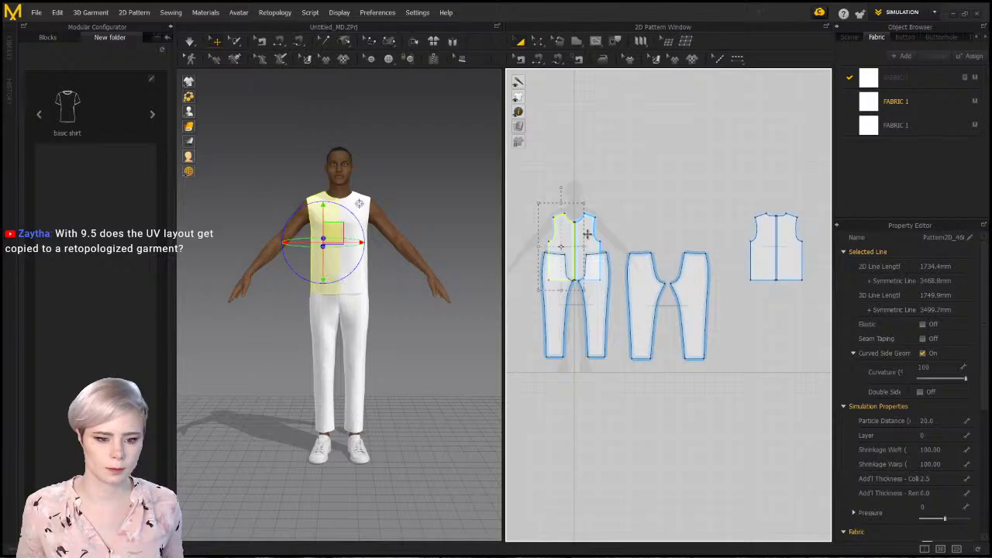
left_click(784, 245, "shift")
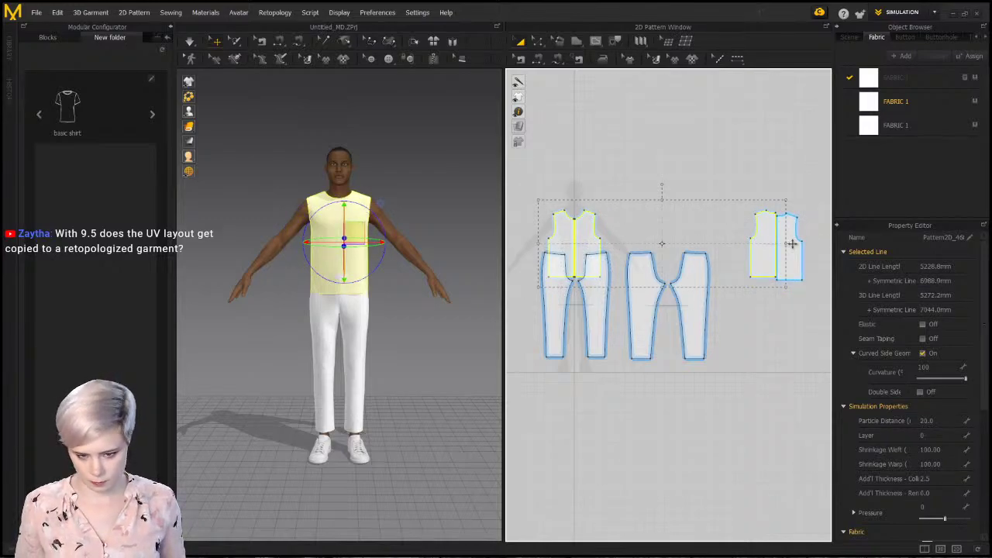
left_click(794, 247, "shift")
key("Delete")
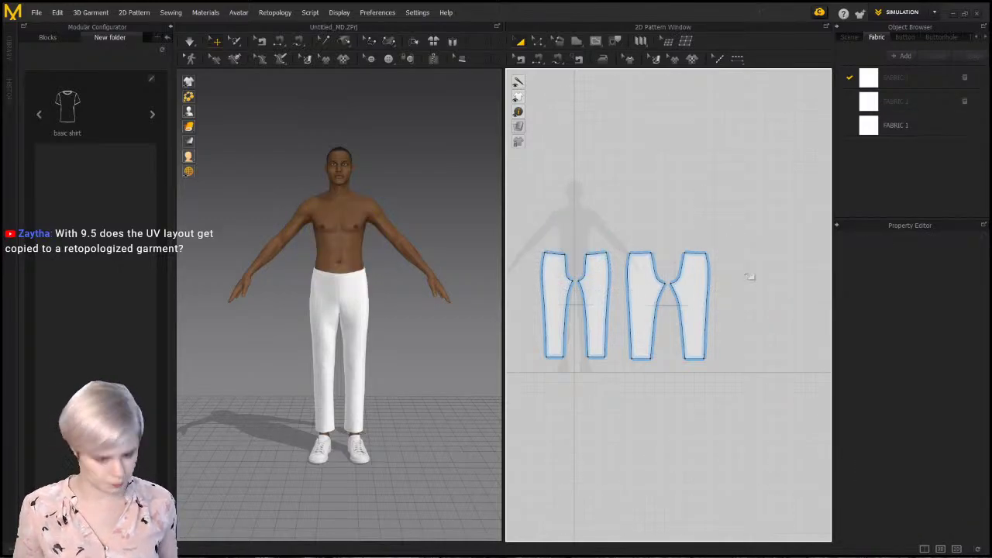
Switch the workspace from Simulation to Modular mode for the pants garment
scroll(725, 248, "down", 2)
scroll(671, 170, "up", 3)
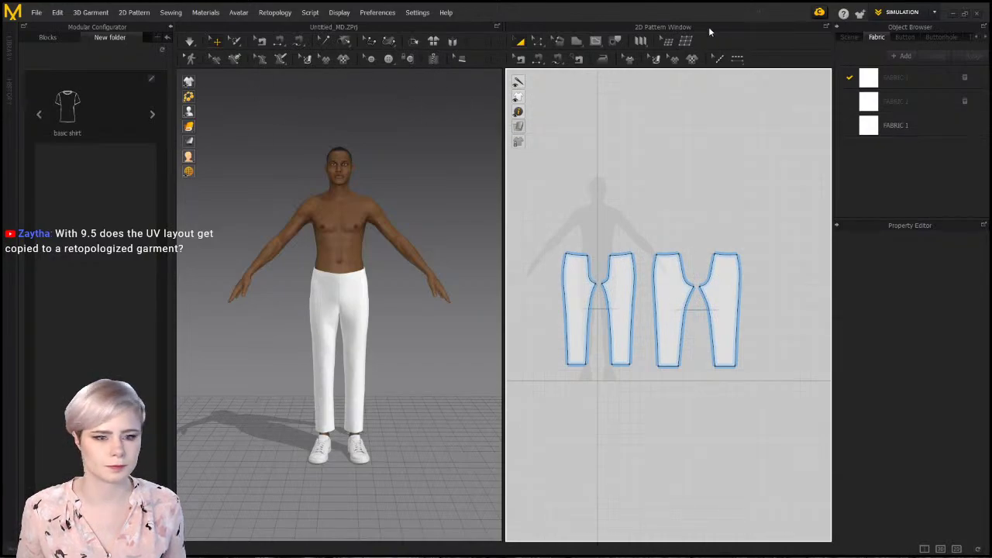
left_click(909, 15)
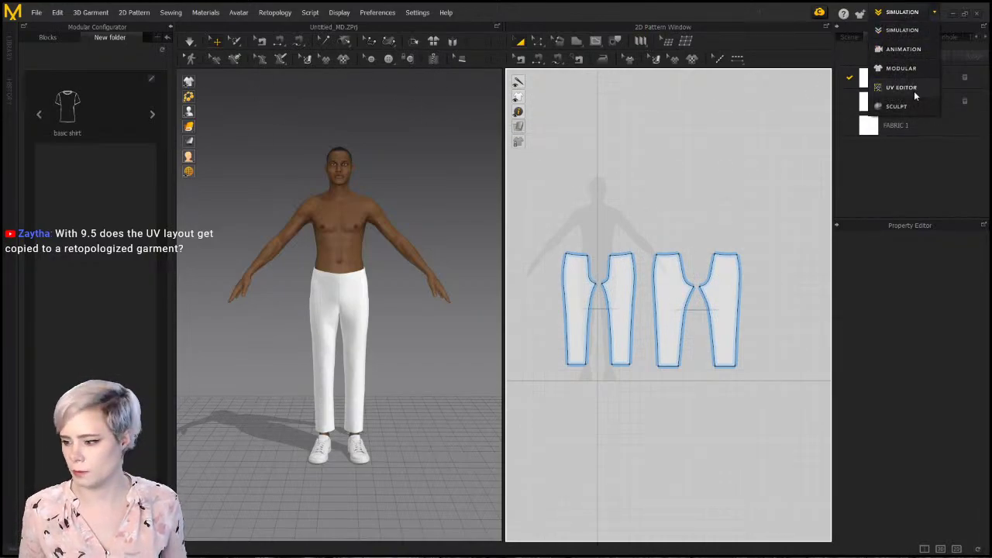
left_click(905, 67)
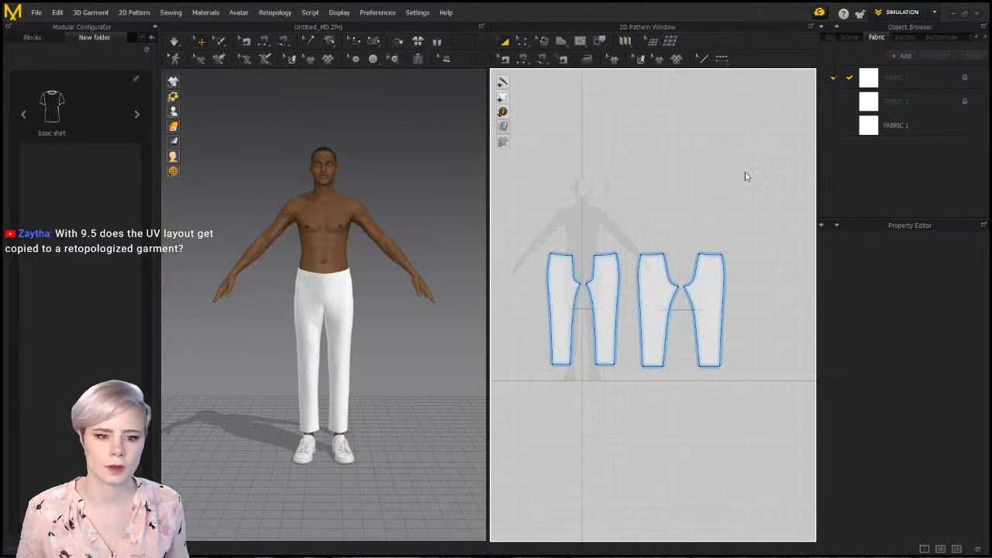
Load the Basic modular template preset for Pants into the Block Editor
left_click(792, 44)
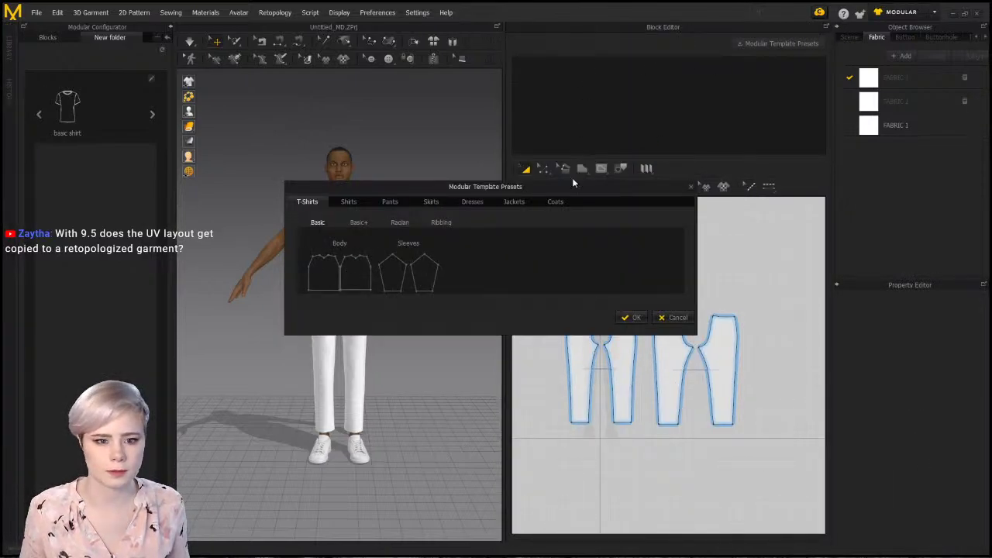
left_click(390, 202)
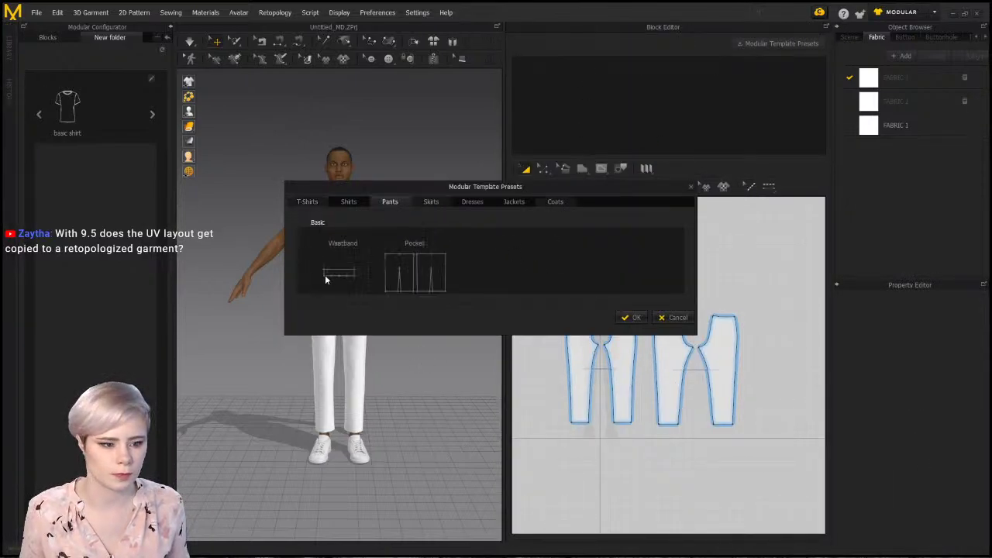
left_click(634, 323)
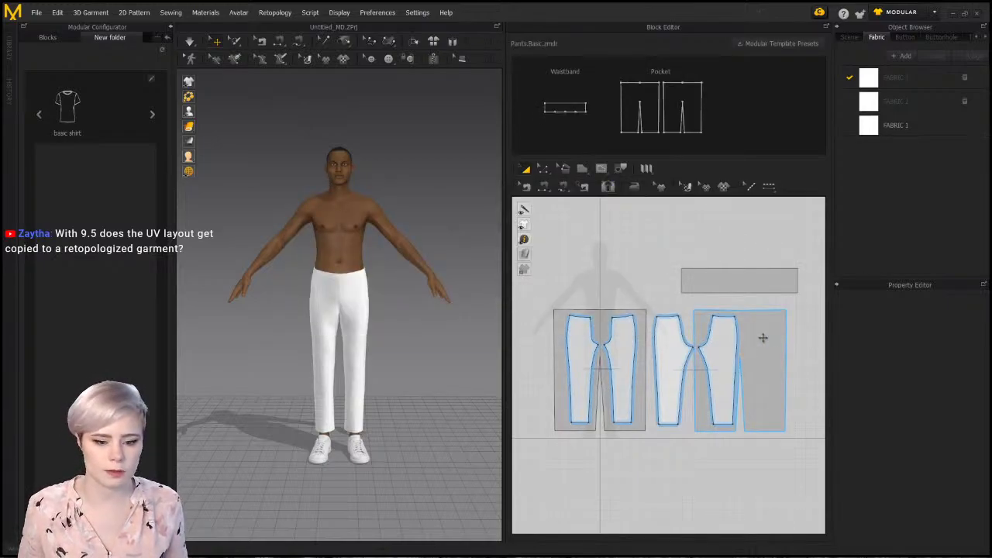
Move the two back pants leg patterns into the right-hand Pocket block, accepting their conversion to Symmetric Patterns
scroll(758, 334, "up", 5)
scroll(749, 347, "down", 4)
middle_click_drag(740, 355, 714, 287)
left_click_drag(689, 286, 731, 286)
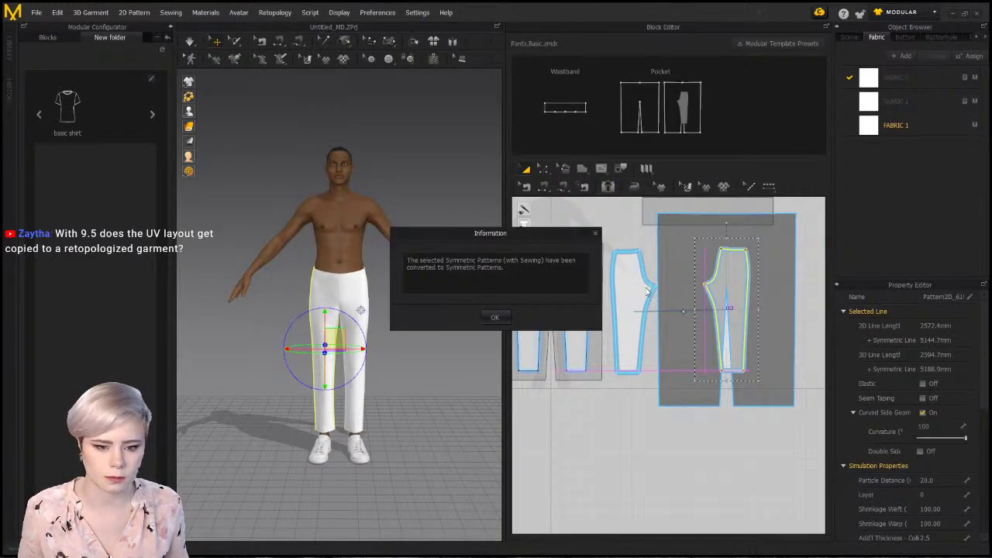
left_click(496, 318)
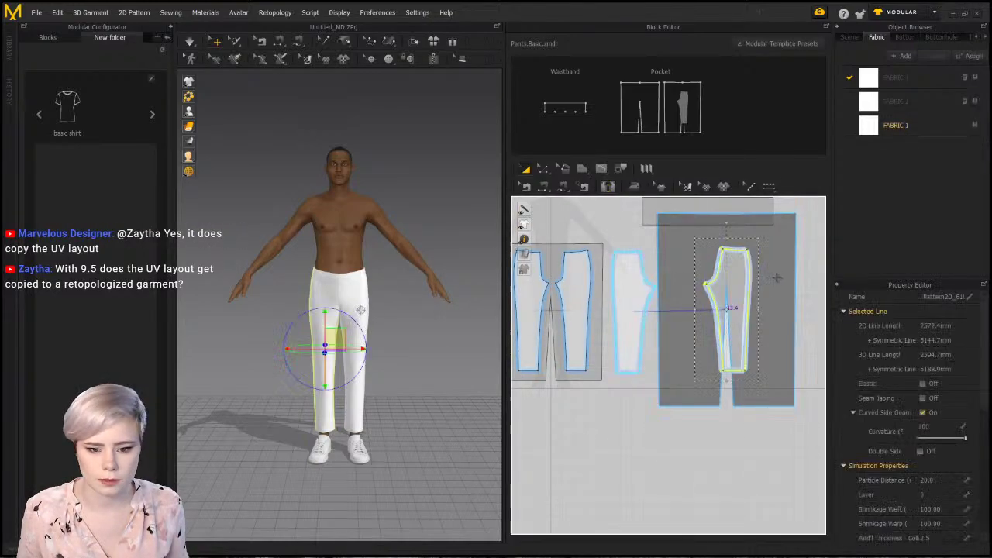
left_click_drag(636, 292, 786, 279)
left_click(786, 308)
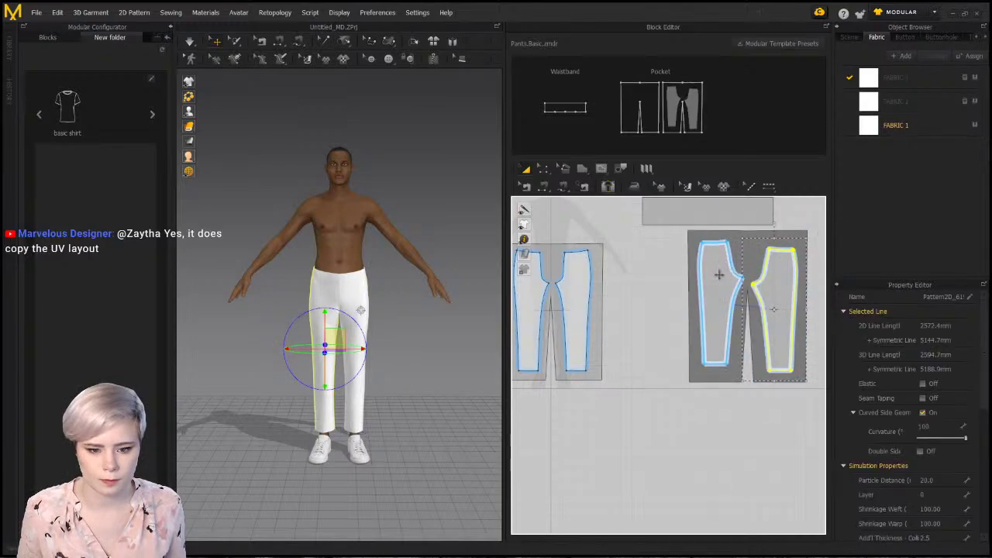
Try to sew the right front leg's outer side seam to the outer edge of the left-hand Pocket block
scroll(583, 286, "down", 2)
middle_click_drag(588, 291, 648, 285)
scroll(643, 281, "up", 3)
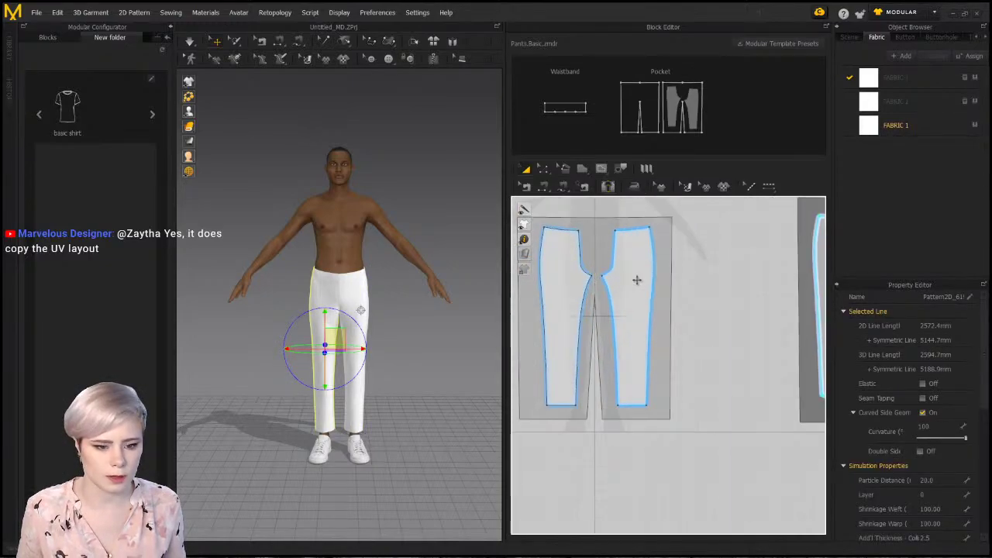
key("n")
scroll(665, 329, "down", 4)
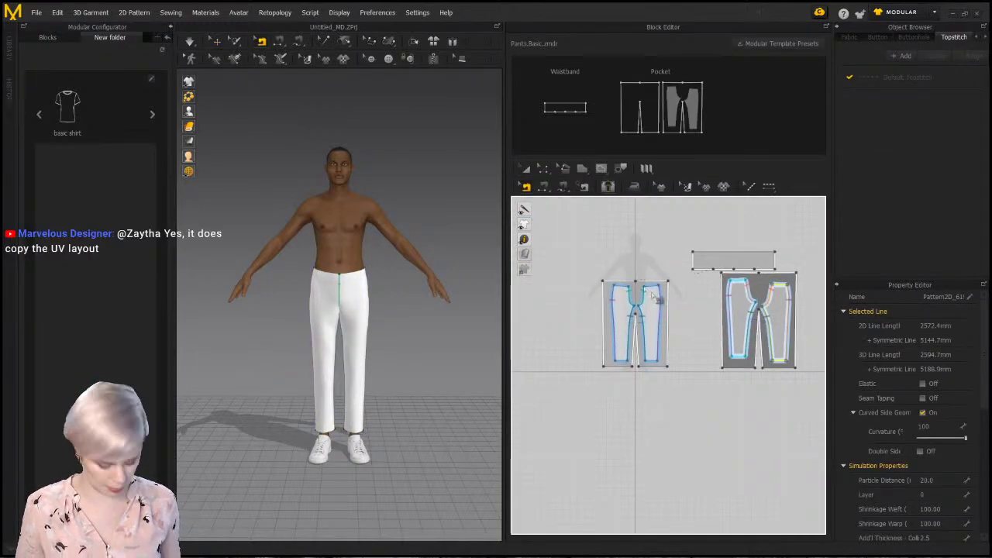
key("ctrl+a")
scroll(668, 311, "up", 3)
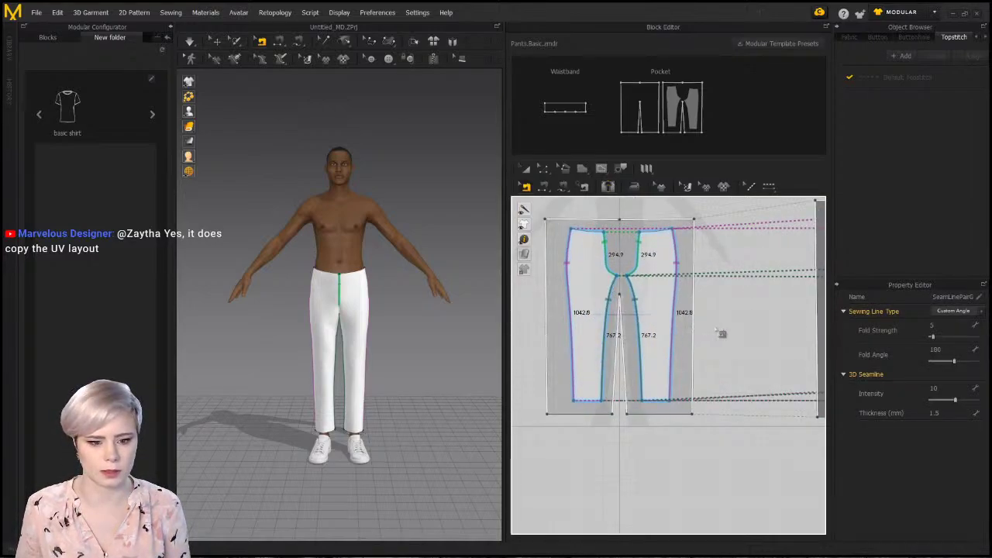
key("a")
scroll(749, 261, "up", 2)
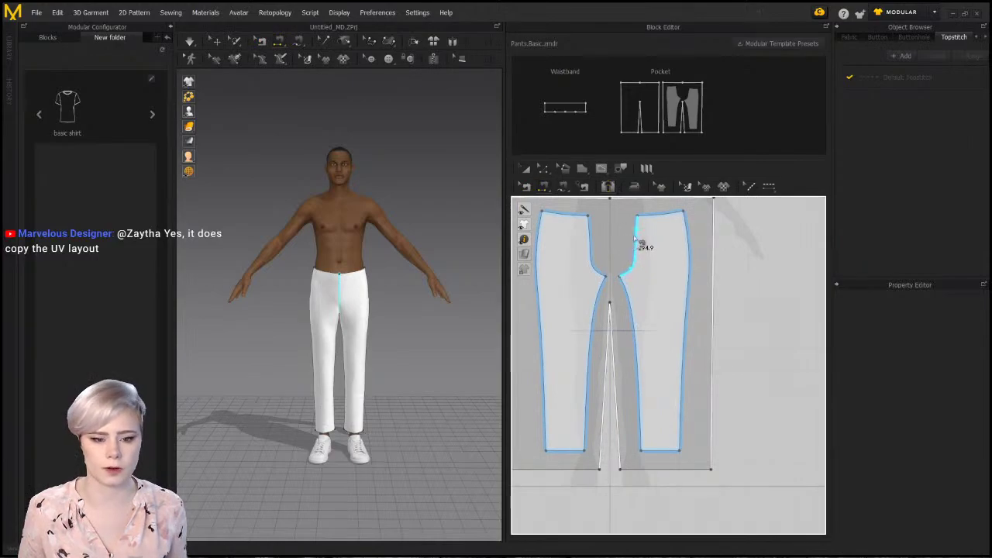
left_click(686, 251)
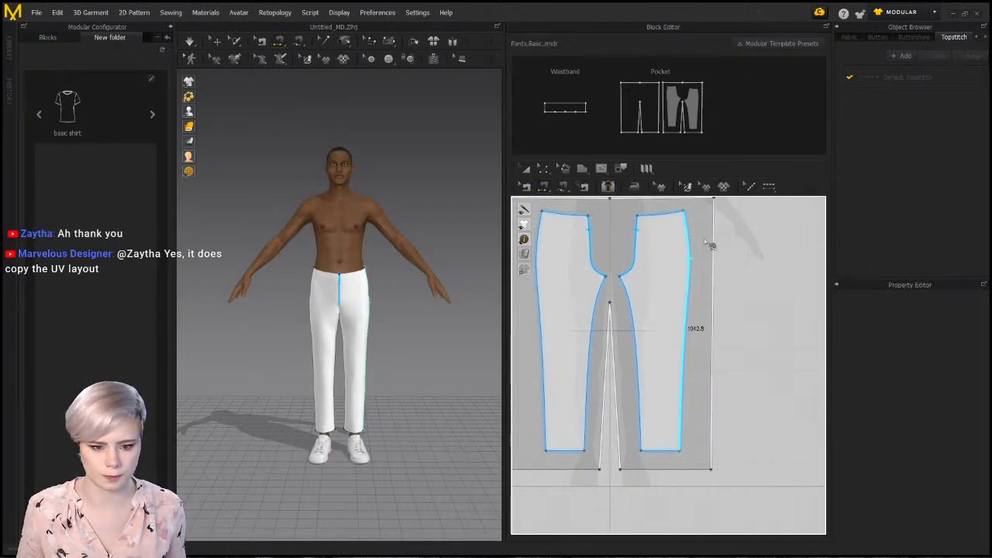
left_click(712, 245)
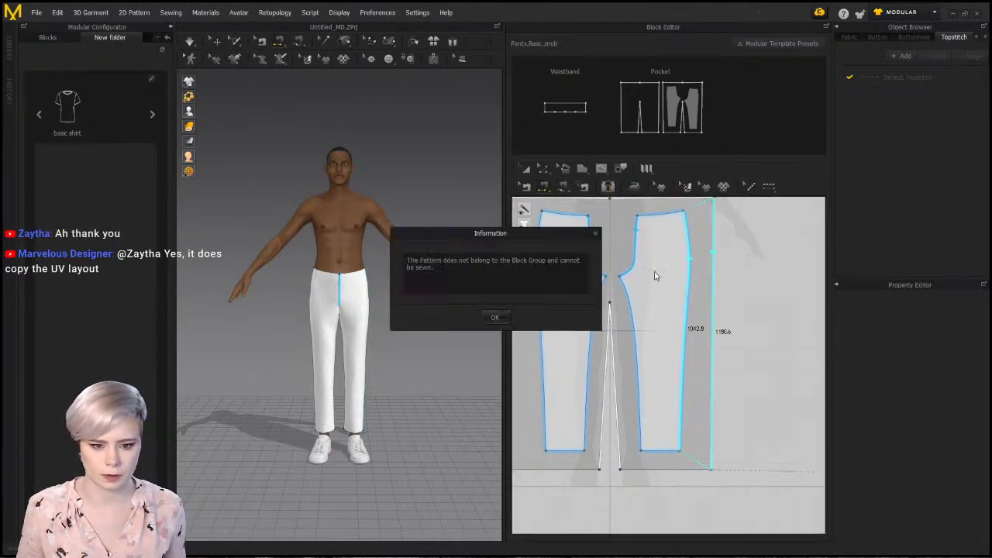
left_click(506, 317)
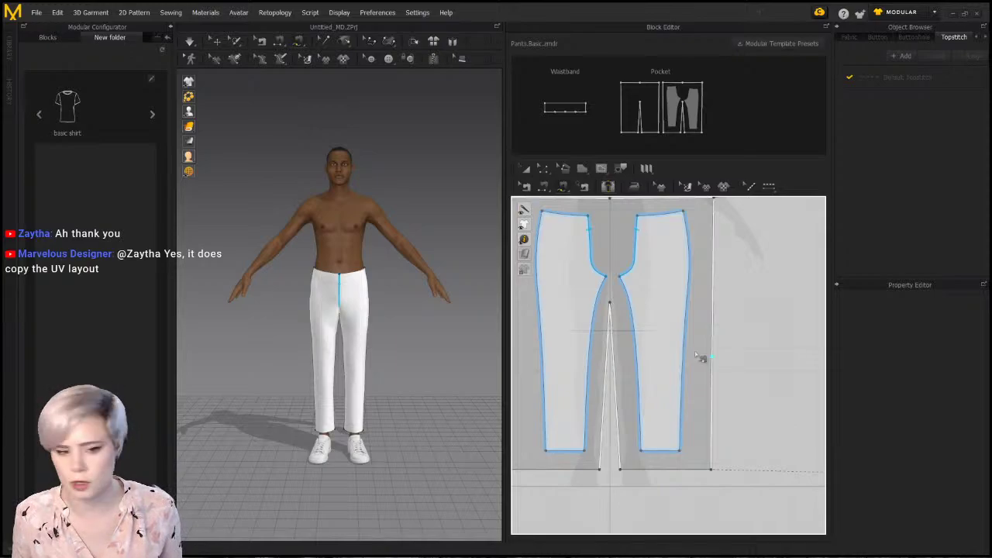
Try the front leg side seam again, starting from the block's outer edge and ending on the leg pattern
scroll(701, 358, "up", 3)
scroll(727, 409, "down", 2)
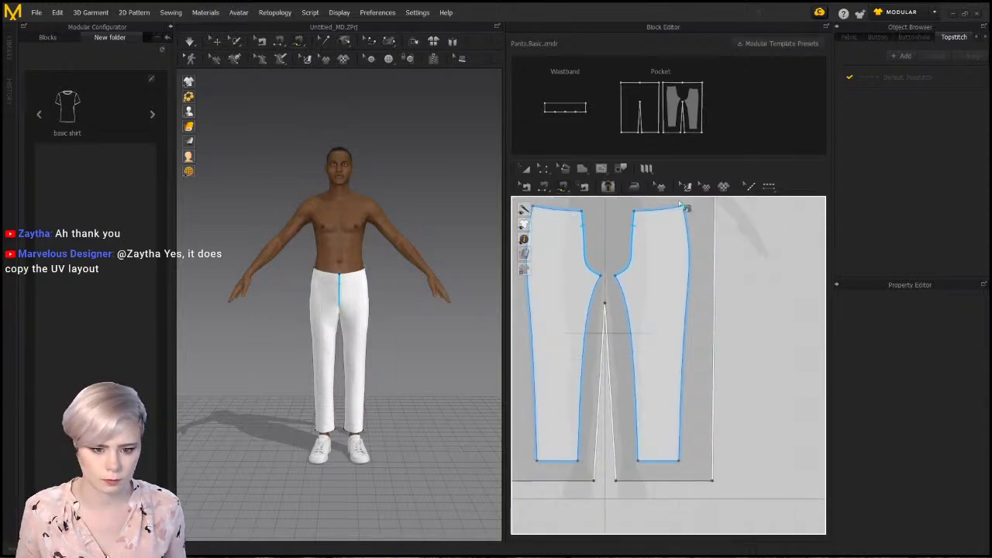
scroll(704, 248, "down", 2)
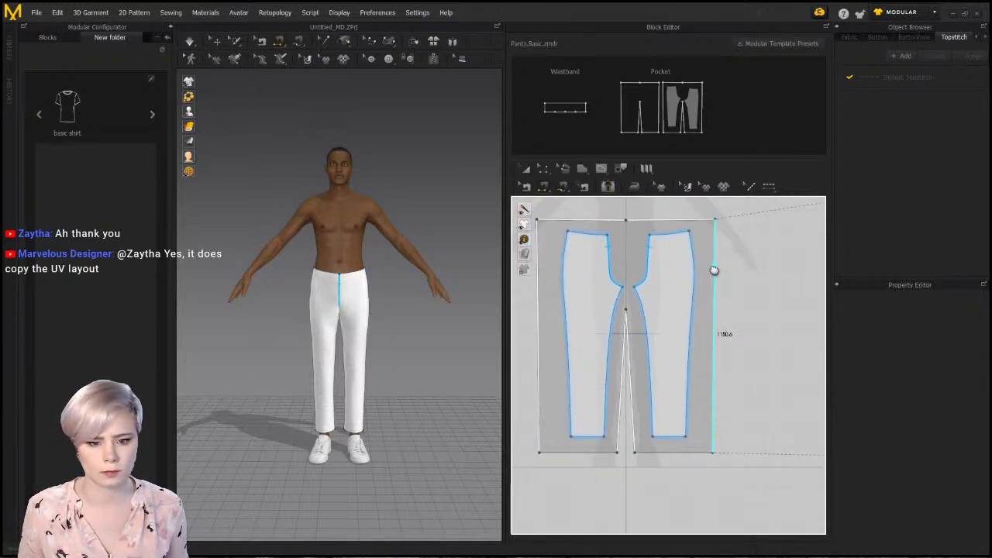
left_click(695, 265)
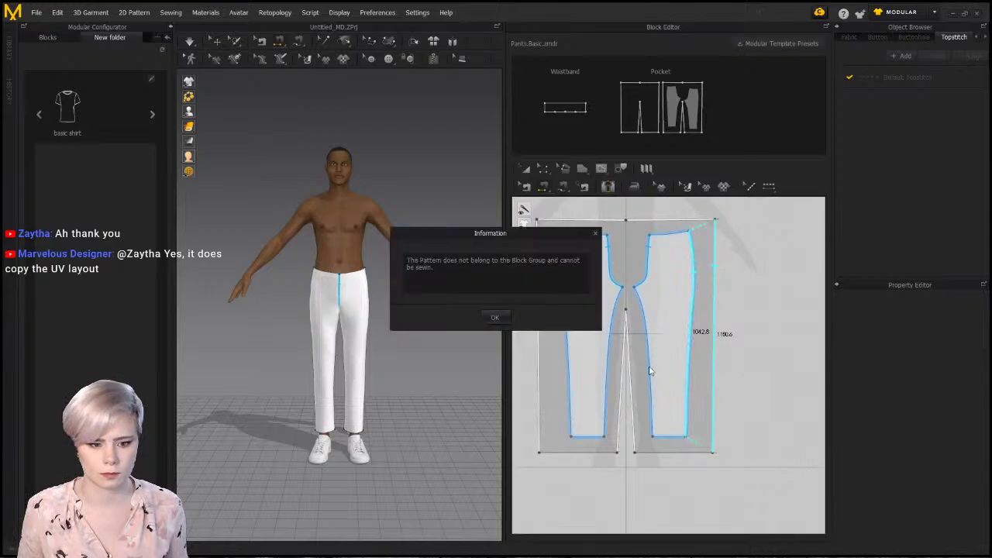
left_click(496, 318)
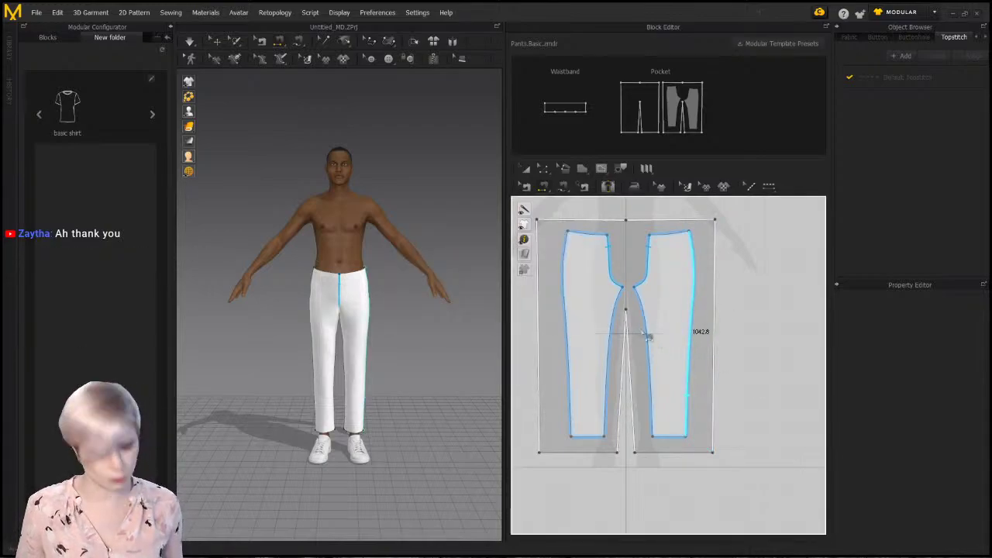
Move both back pants leg patterns out of the right-hand Pocket block
key("a")
left_click(705, 262)
scroll(680, 272, "down", 2)
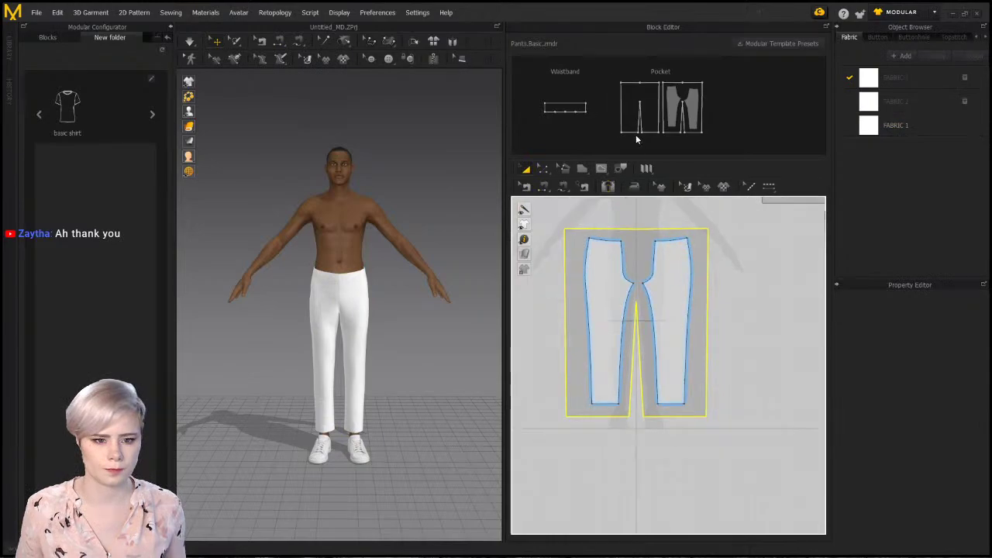
left_click(636, 138)
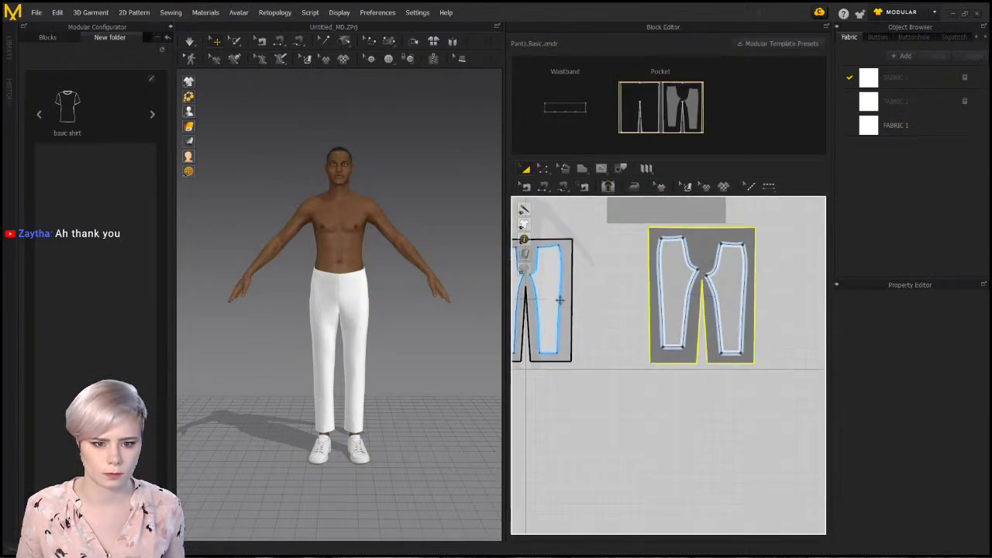
left_click(636, 279)
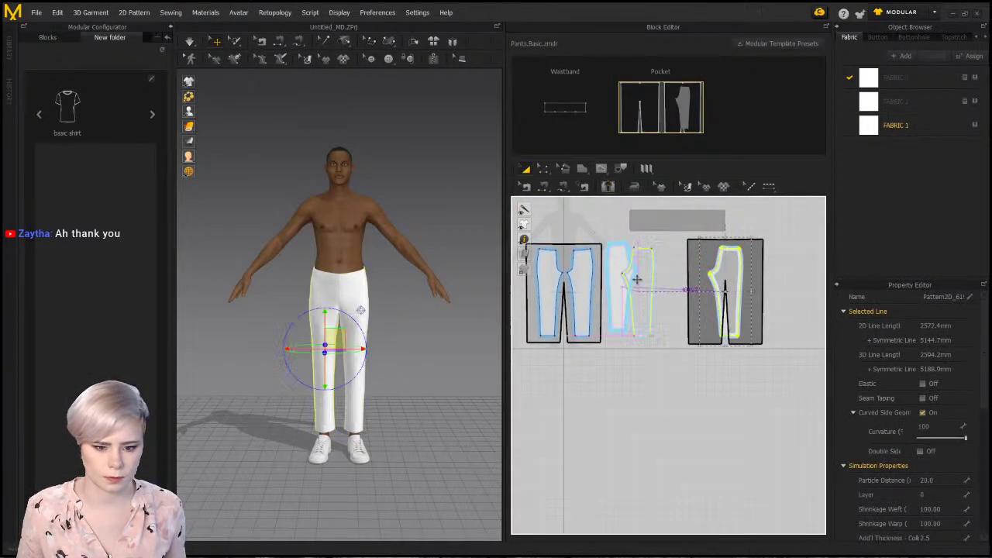
left_click_drag(637, 279, 654, 275)
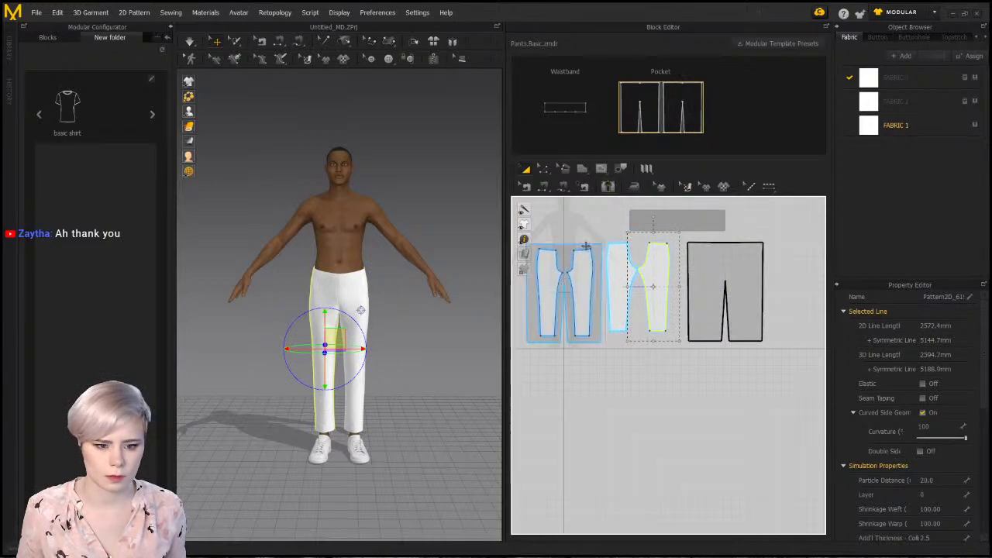
Replace the Pants template with the Basic modular template preset for Skirts
scroll(629, 262, "down", 1)
middle_click_drag(629, 262, 682, 299)
scroll(681, 299, "down", 2)
left_click(771, 43)
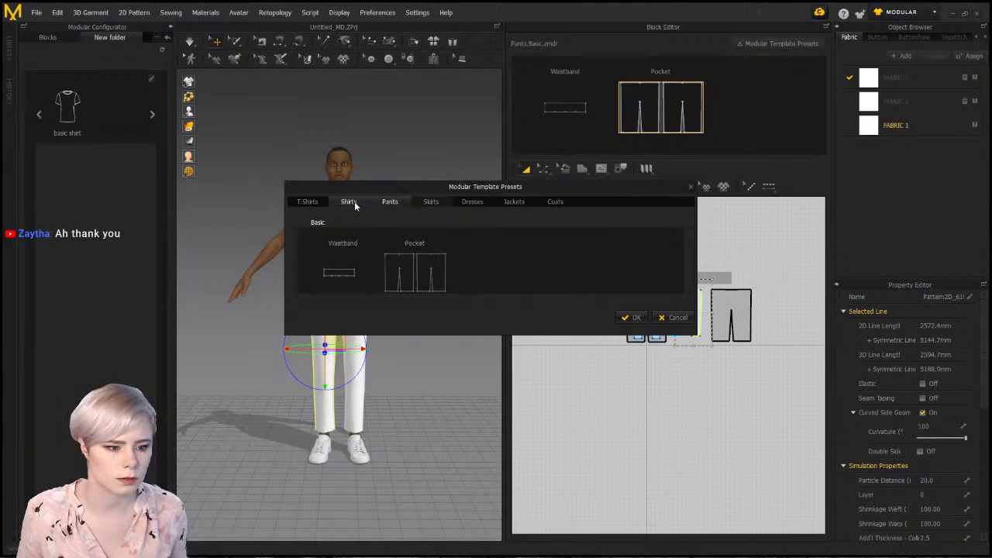
left_click(426, 203)
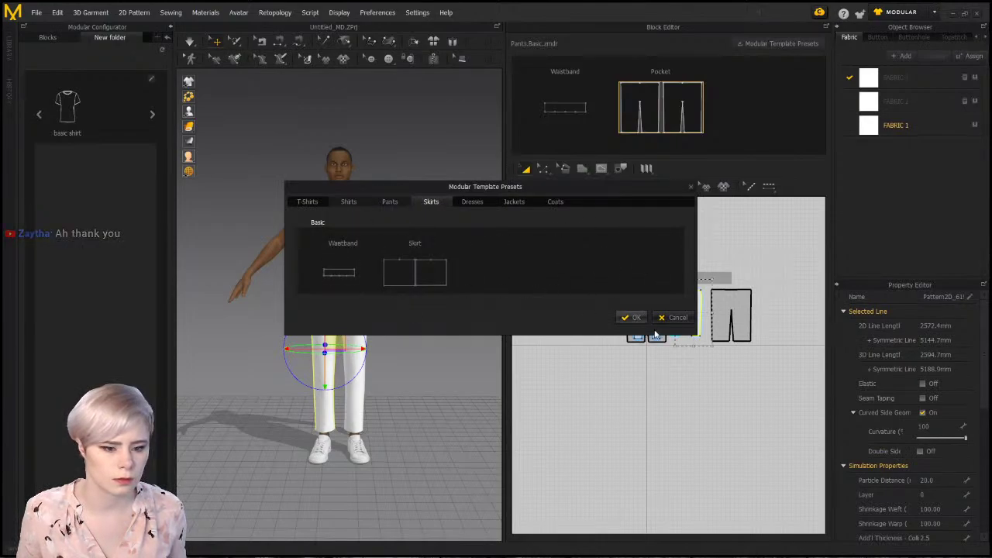
left_click(632, 318)
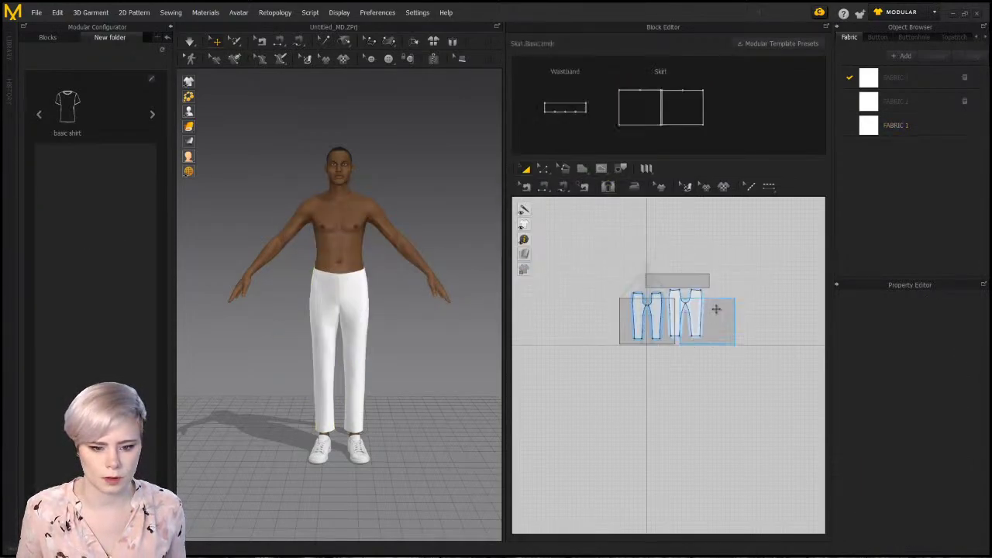
Place the two back leg patterns in the right-hand Skirt block and the two front leg patterns in the left-hand one
scroll(685, 310, "up", 2)
left_click_drag(713, 293, 779, 314)
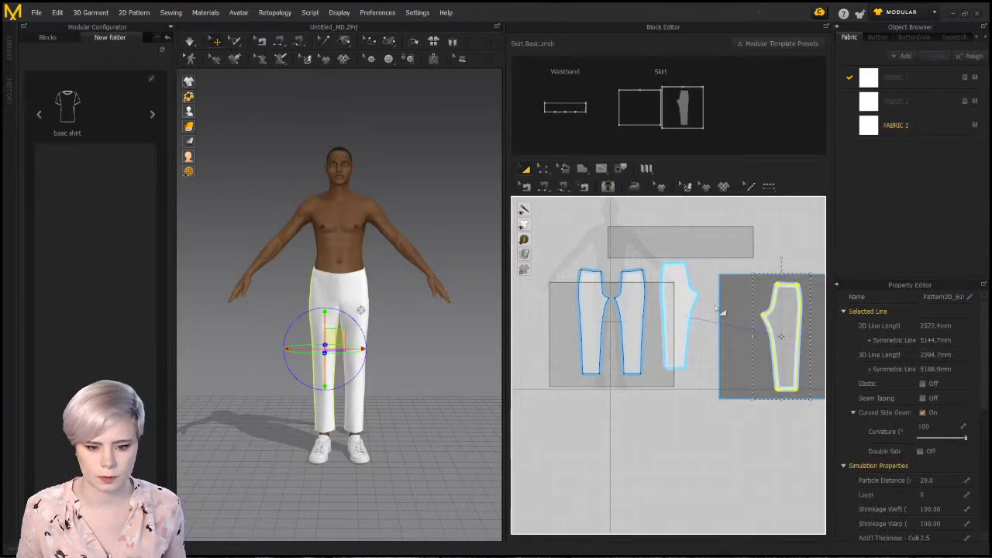
left_click_drag(682, 307, 746, 325)
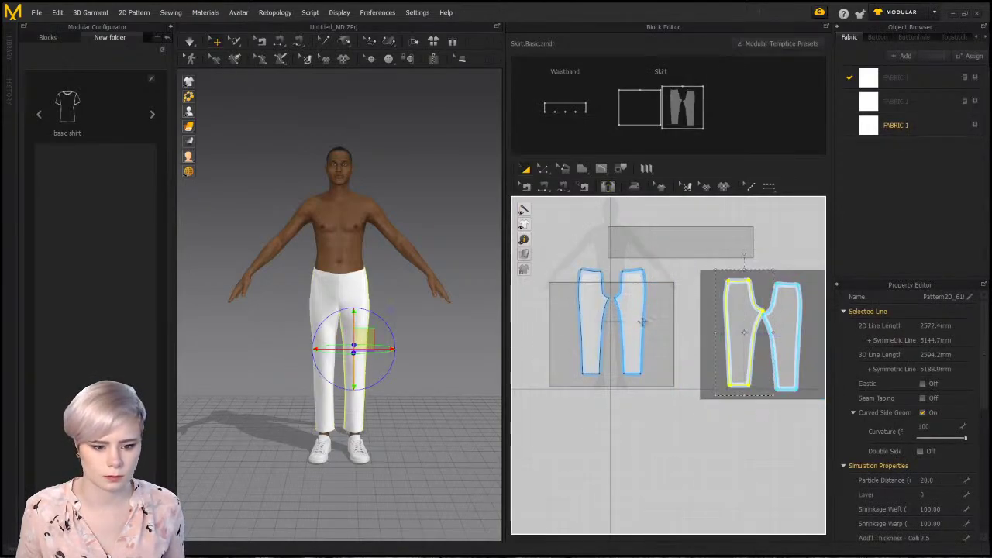
left_click_drag(642, 322, 653, 377)
left_click(494, 317)
Sew the left-hand Skirt block's outer left edge to the outer side seam of the left front leg
key("n")
scroll(559, 316, "up", 3)
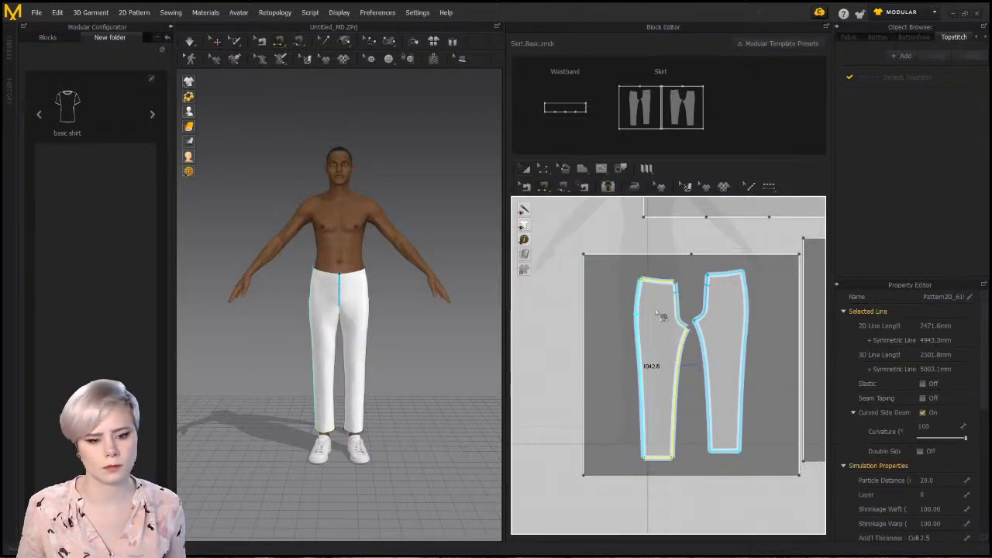
left_click(586, 298)
left_click(635, 333)
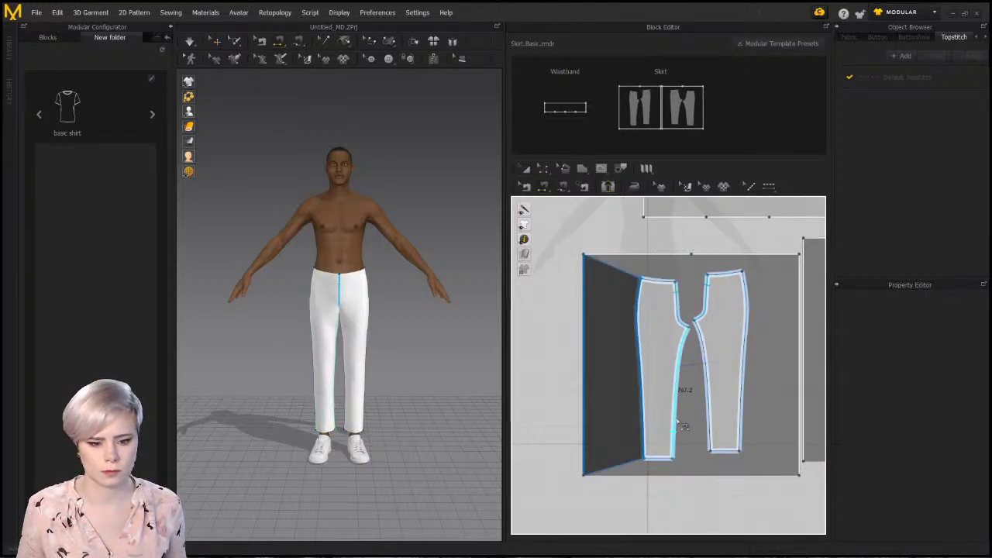
Sew the right-hand front trouser leg's outer seam to the front block's adjacent side edge
middle_click_drag(665, 366, 603, 348)
middle_click_drag(676, 300, 661, 296)
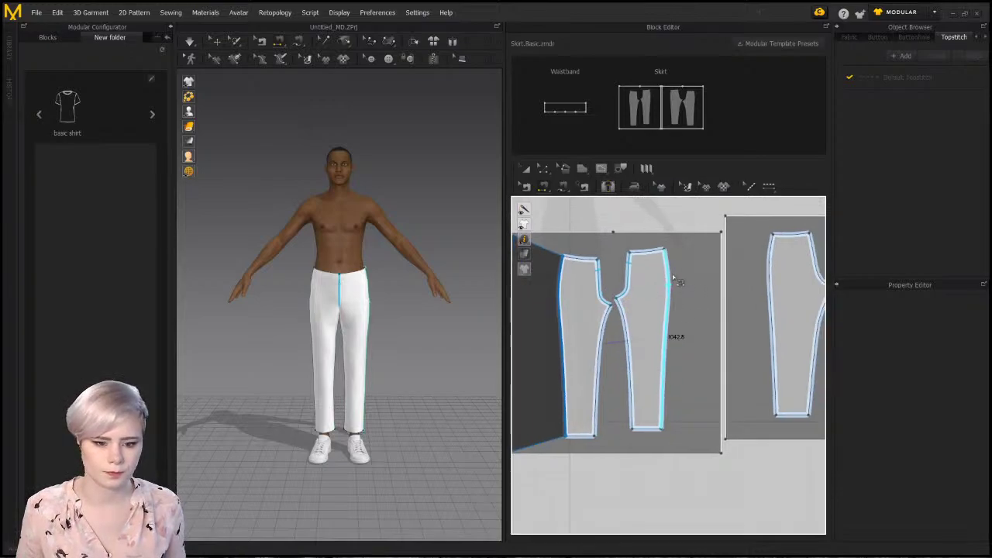
left_click(671, 276)
left_click(722, 276)
Sew the outer seams of the back trouser legs to the matching side edges of the back block
middle_click_drag(734, 287, 657, 278)
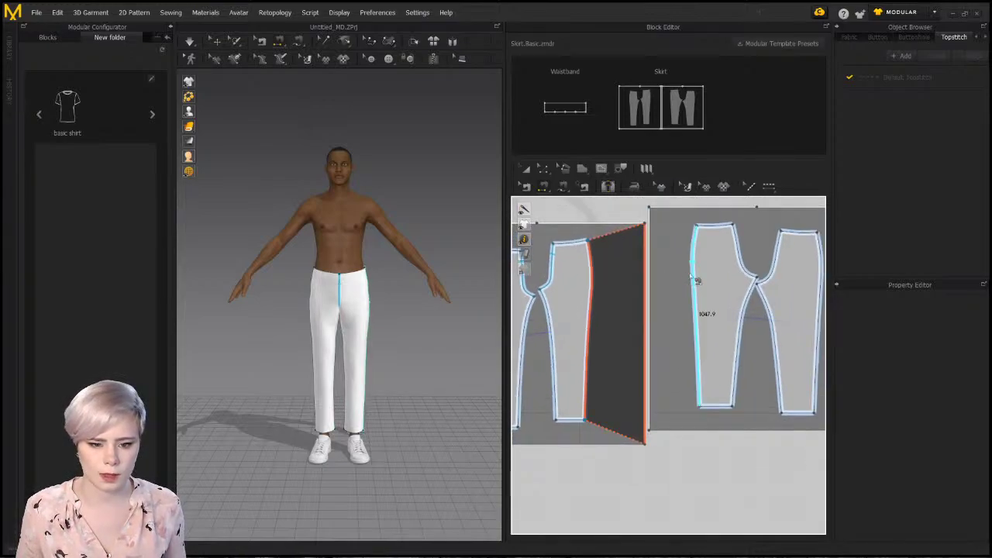
left_click(695, 280)
left_click(646, 271)
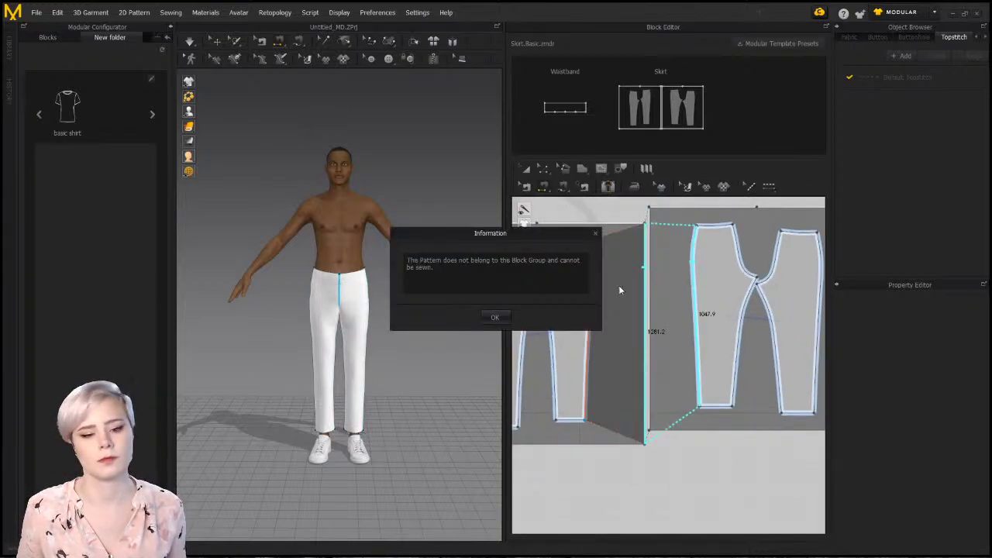
key("Return")
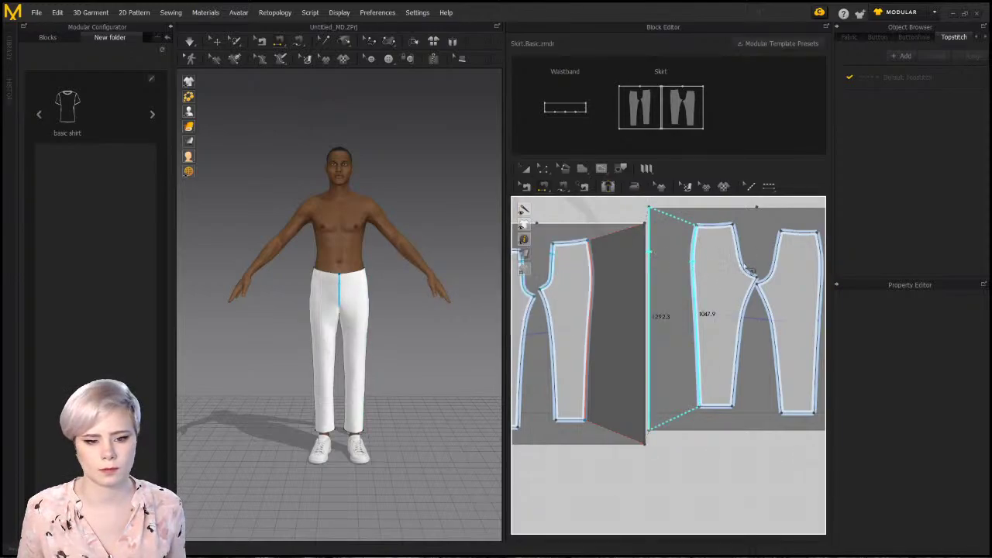
left_click(749, 270)
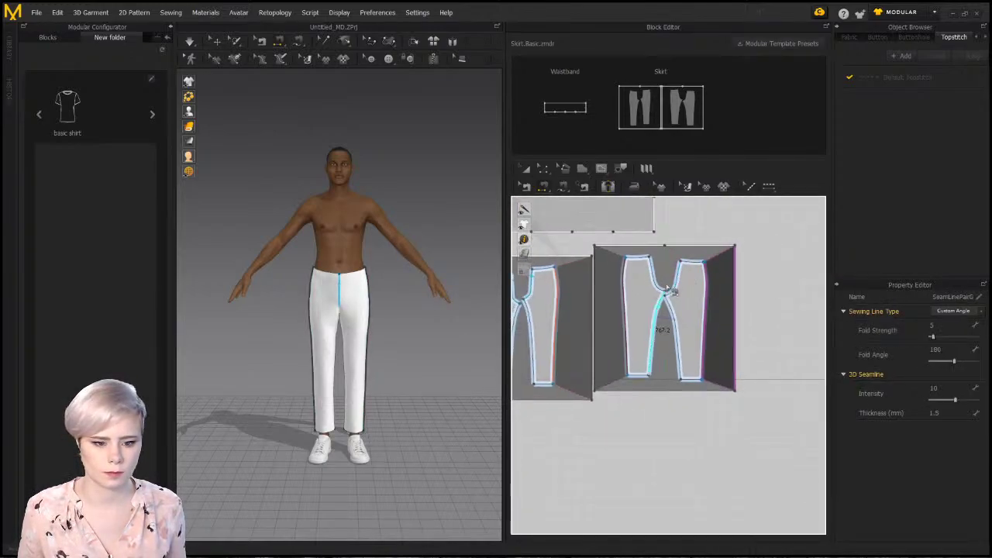
Sew the two crotch curves of the back trouser patterns together
scroll(652, 272, "up", 3)
left_click(652, 271)
left_click(687, 278)
Sew the left-hand front trouser leg's inseam to the inseam of the left-hand back leg
middle_click_drag(643, 331, 696, 312)
middle_click_drag(565, 314, 667, 264)
scroll(731, 290, "up", 3)
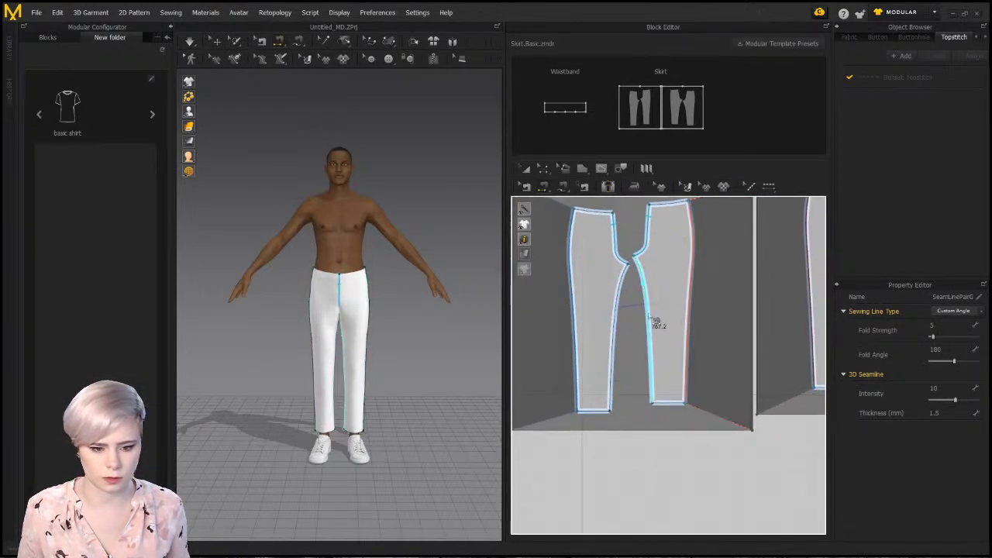
scroll(659, 321, "down", 2)
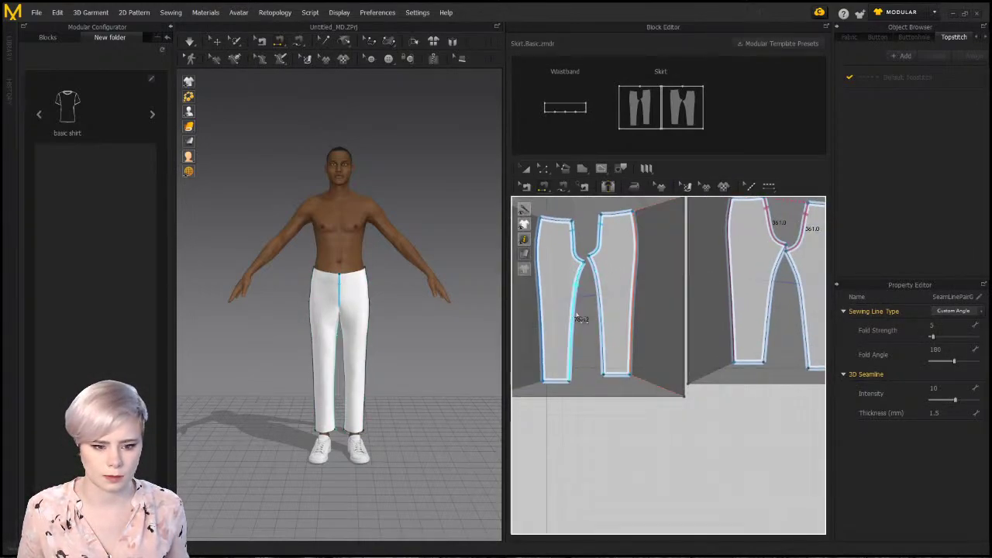
left_click(580, 315)
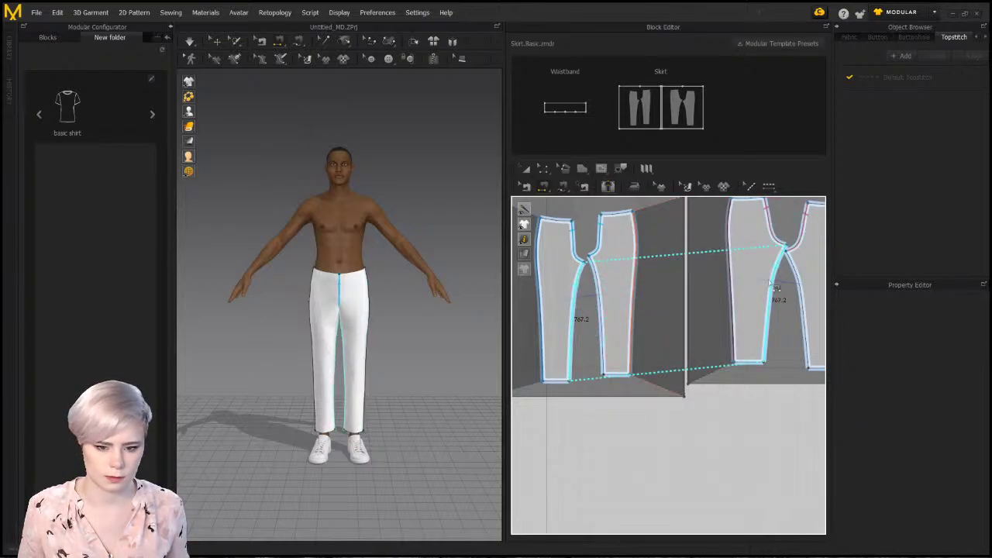
left_click(775, 289)
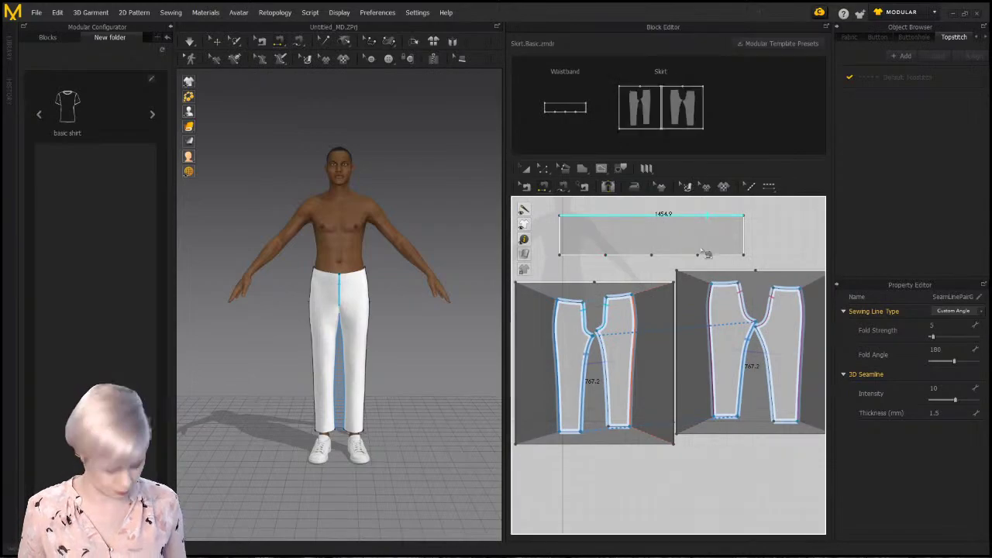
Save the Skirt block as Skirt.zblc in New folder, using the block component thumbnail
left_click(702, 72)
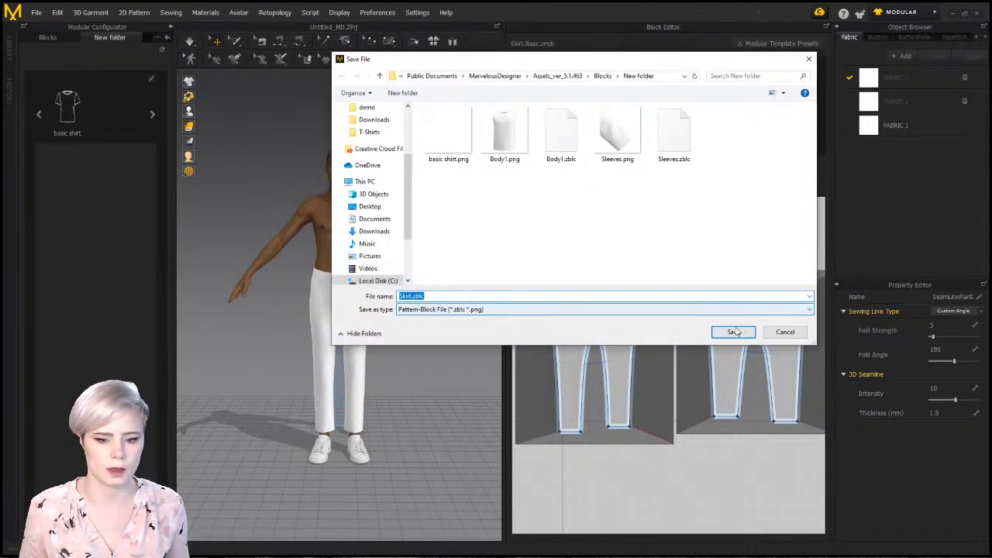
left_click(733, 332)
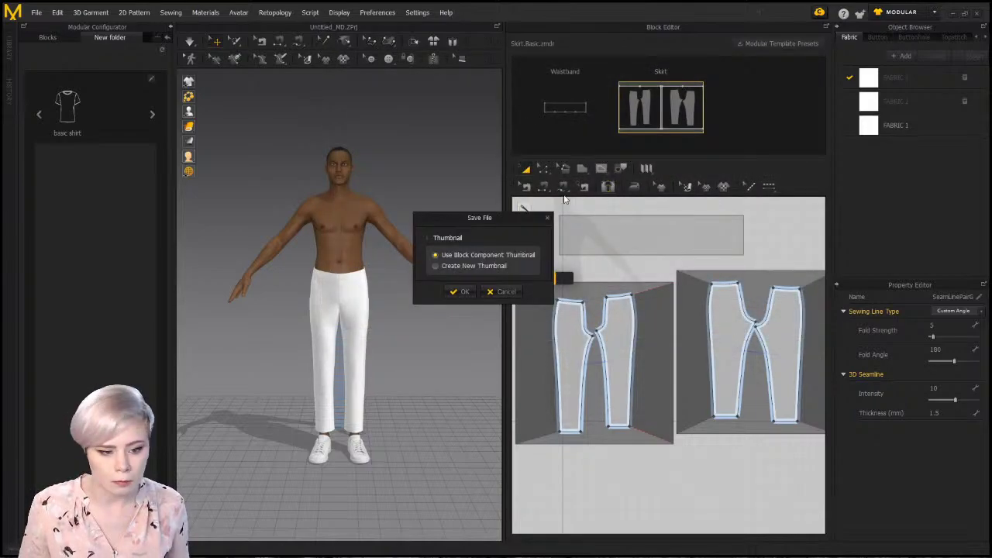
left_click(456, 292)
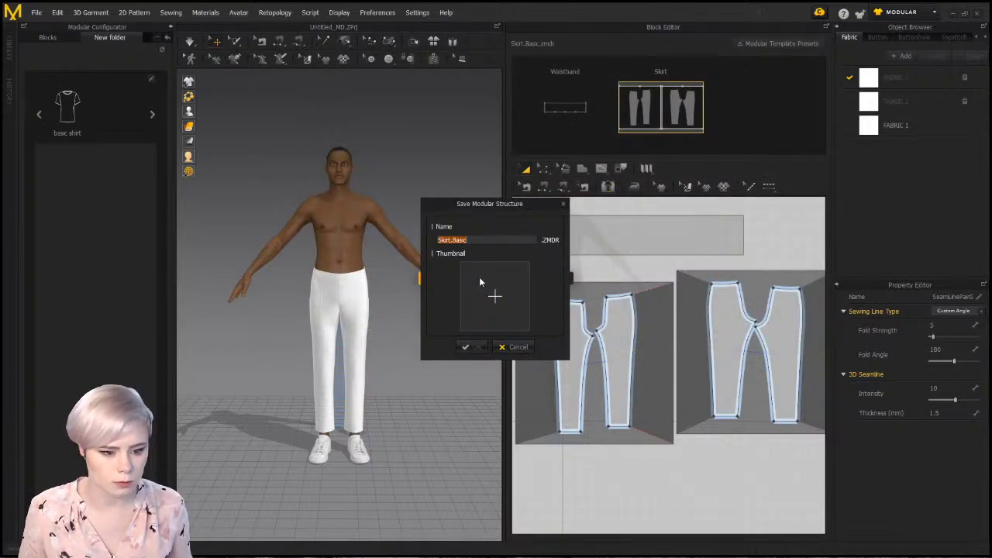
Save the modular structure with Pants.Basic.png from the Modular presets' Pants folder as its thumbnail
left_click(481, 285)
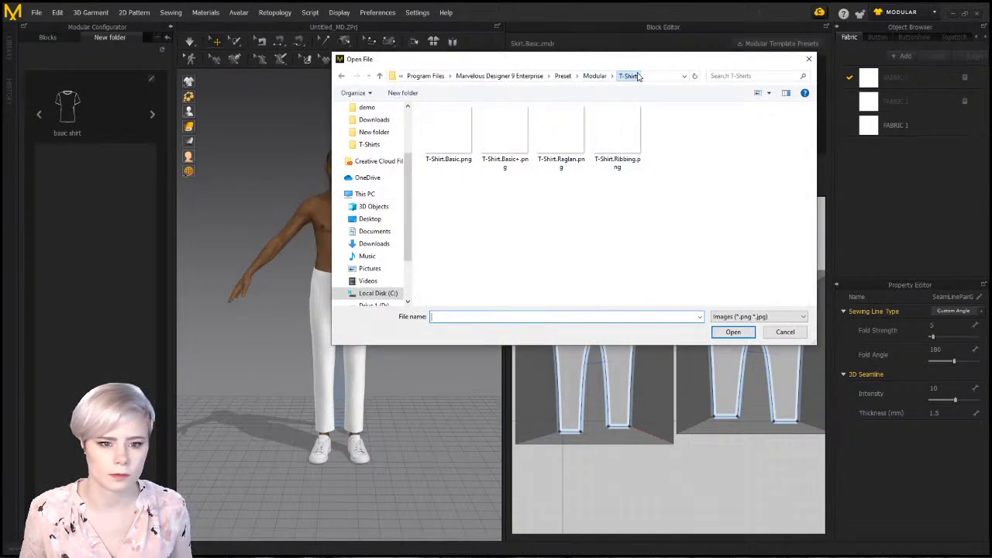
left_click(594, 76)
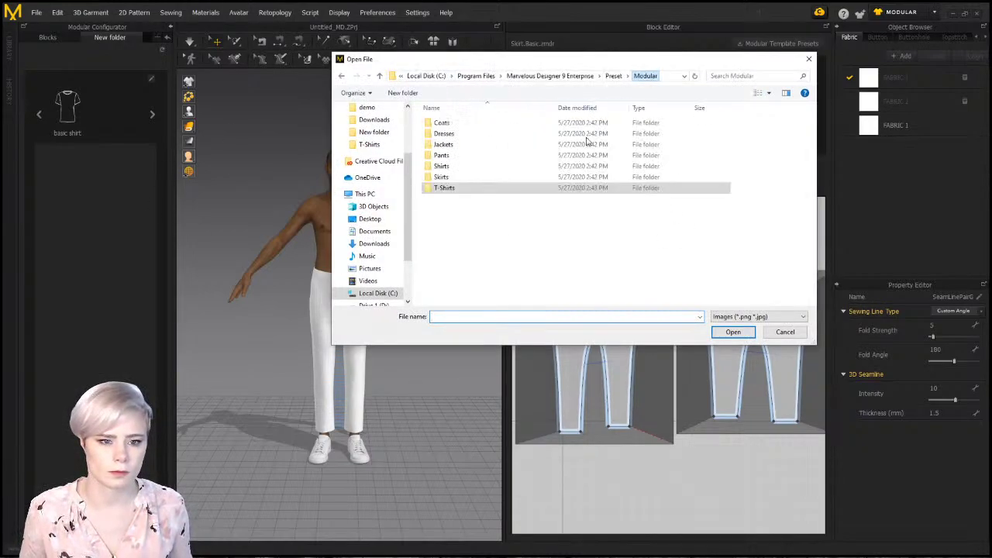
left_click(456, 158)
double_click(463, 156)
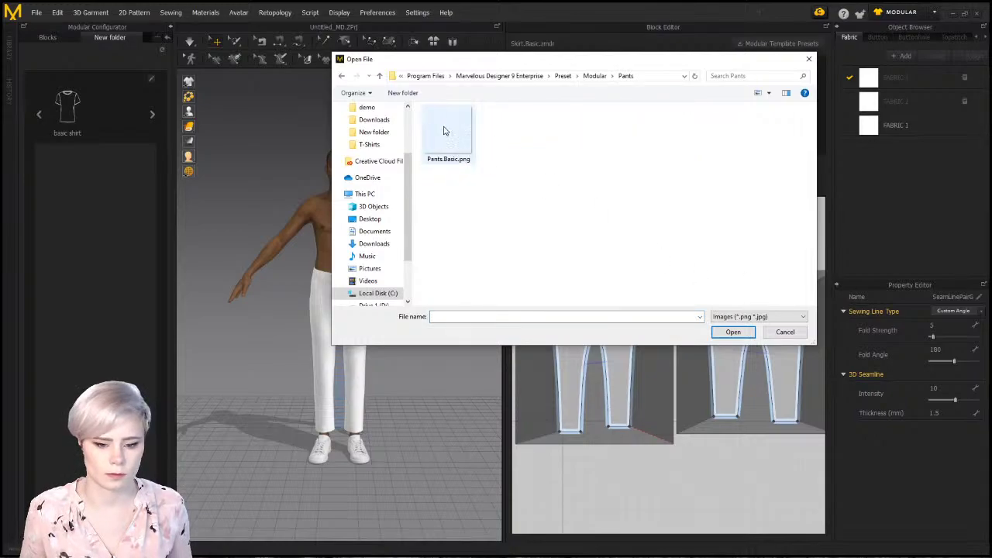
left_click(448, 138)
left_click(734, 334)
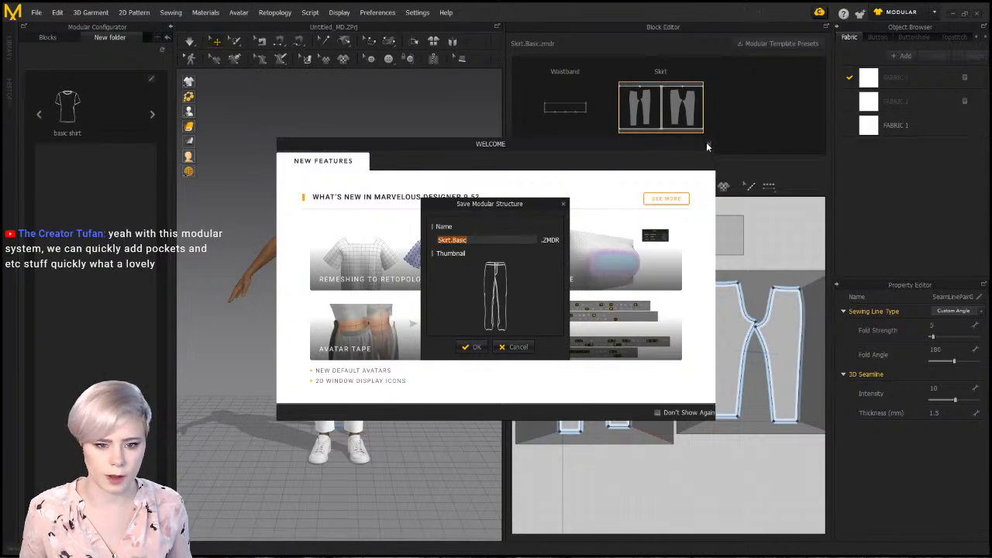
left_click(472, 348)
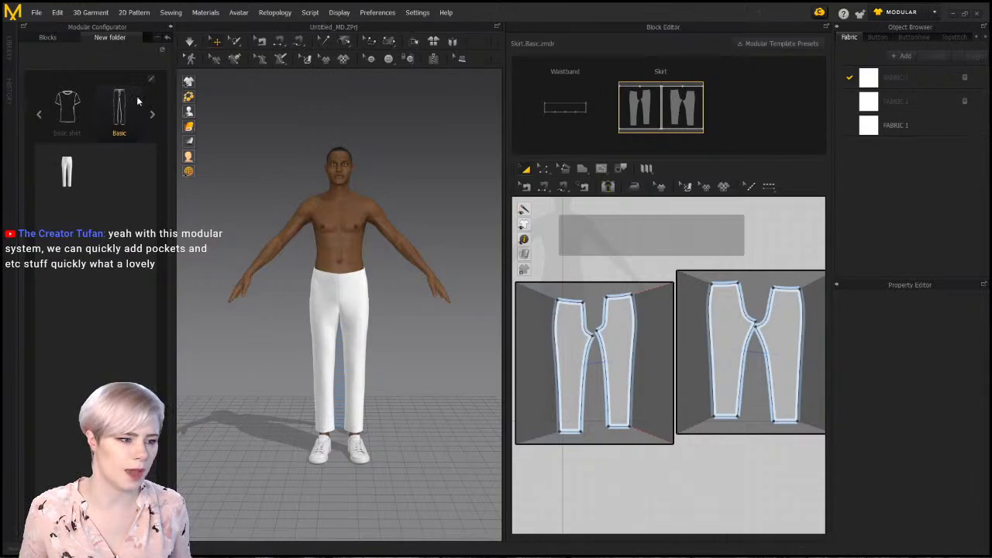
Load the trousers block from Basic, followed by the sleeveless body block from basic shirt
left_click(67, 170)
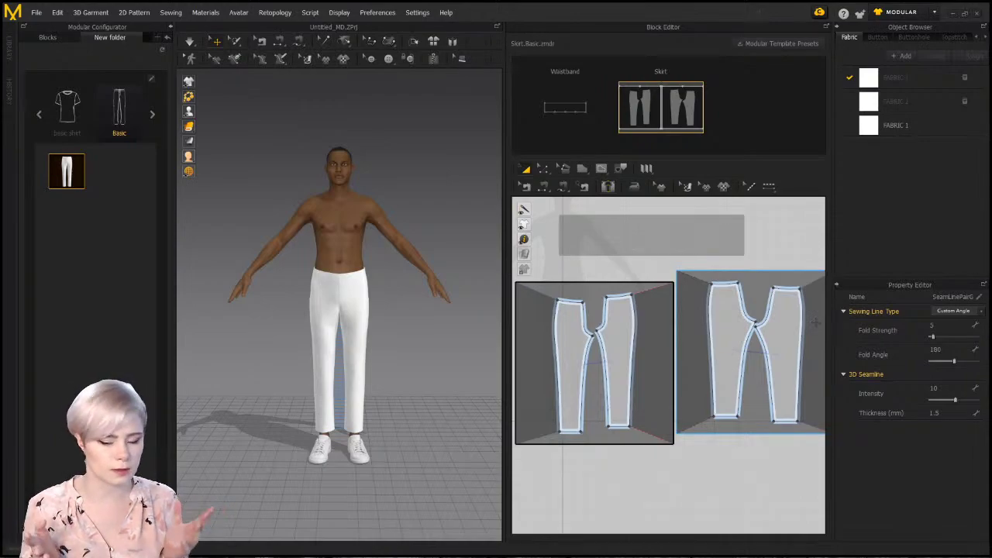
left_click(69, 117)
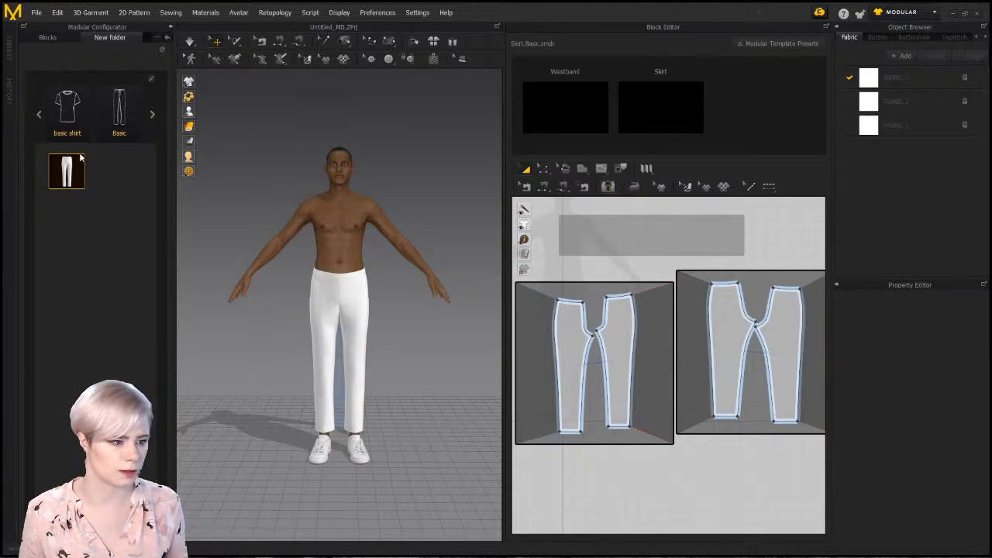
left_click(77, 172)
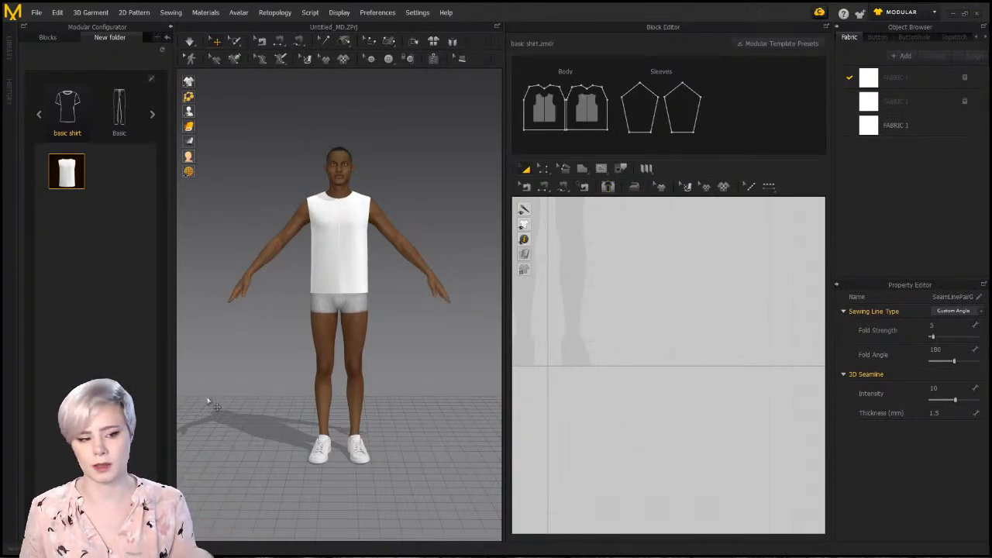
Switch to the Simulation workspace and load the trousers block from Basic onto the avatar
left_click(920, 10)
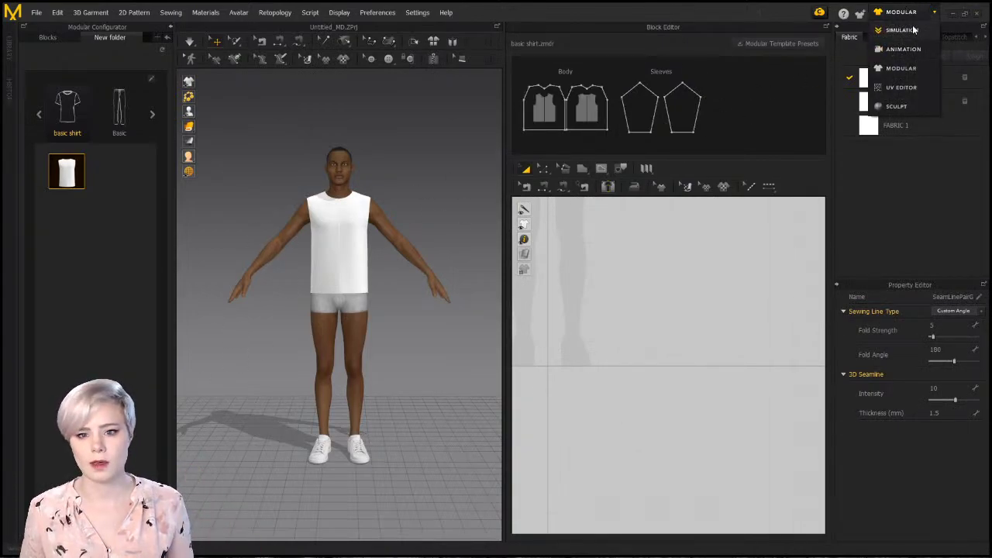
left_click(915, 33)
left_click(126, 120)
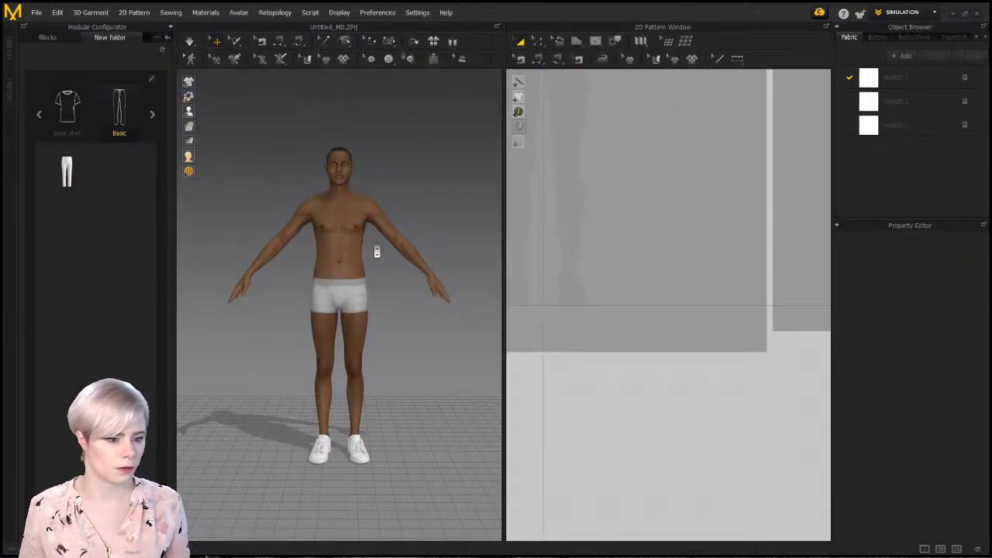
left_click(67, 174)
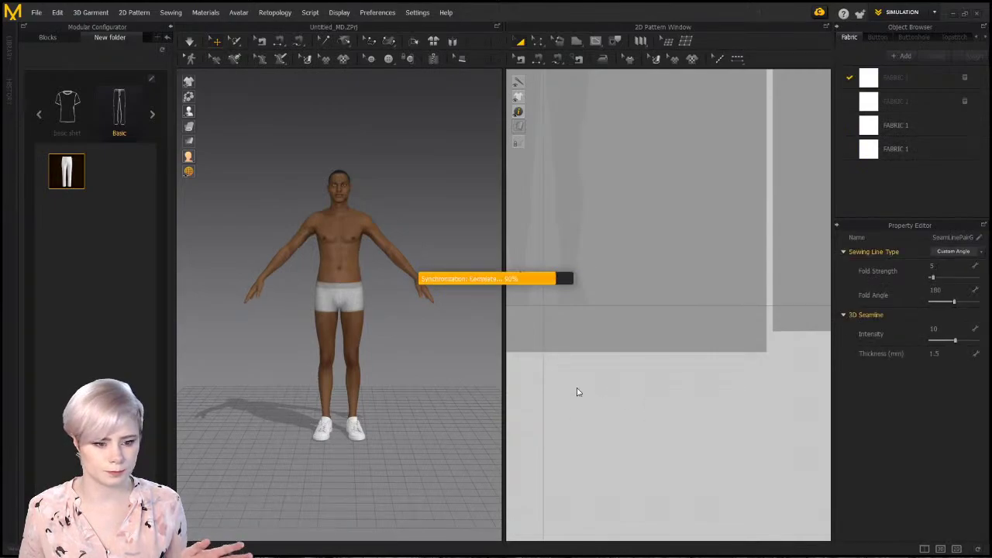
Remove the modular relationship from the trouser patterns so they become ordinary pattern pieces
right_click(683, 127)
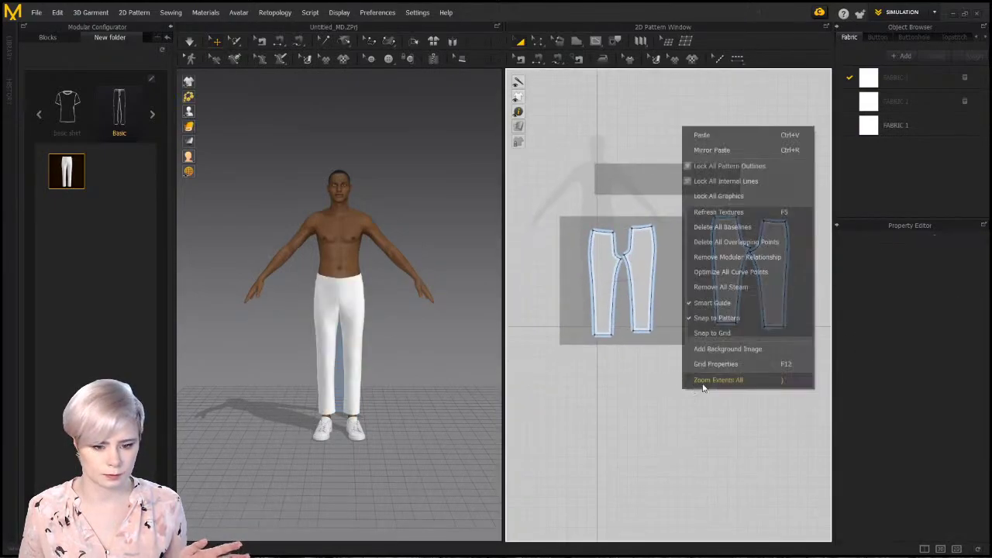
left_click(740, 257)
left_click(478, 316)
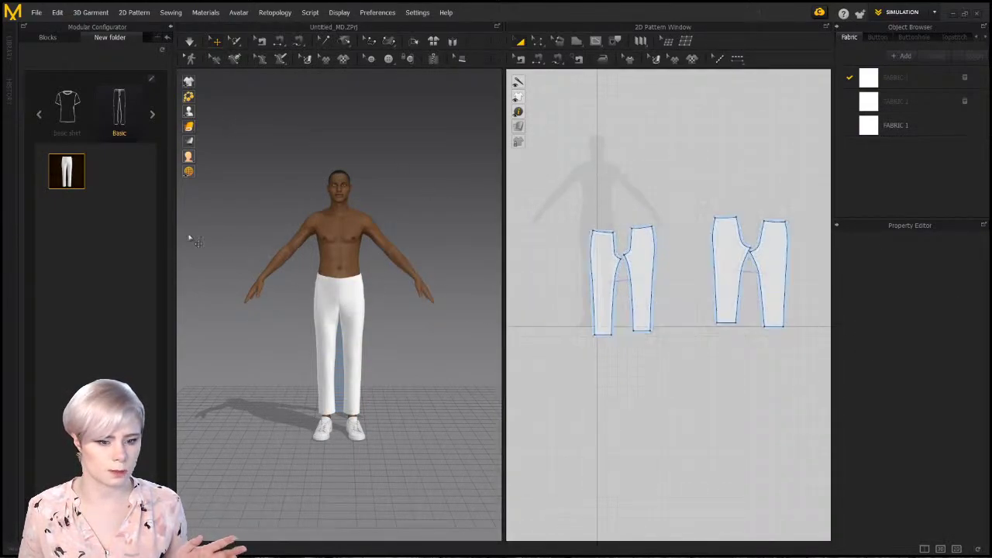
Add the basic shirt's sleeveless body block to the avatar and remove its modular relationship
left_click(71, 113)
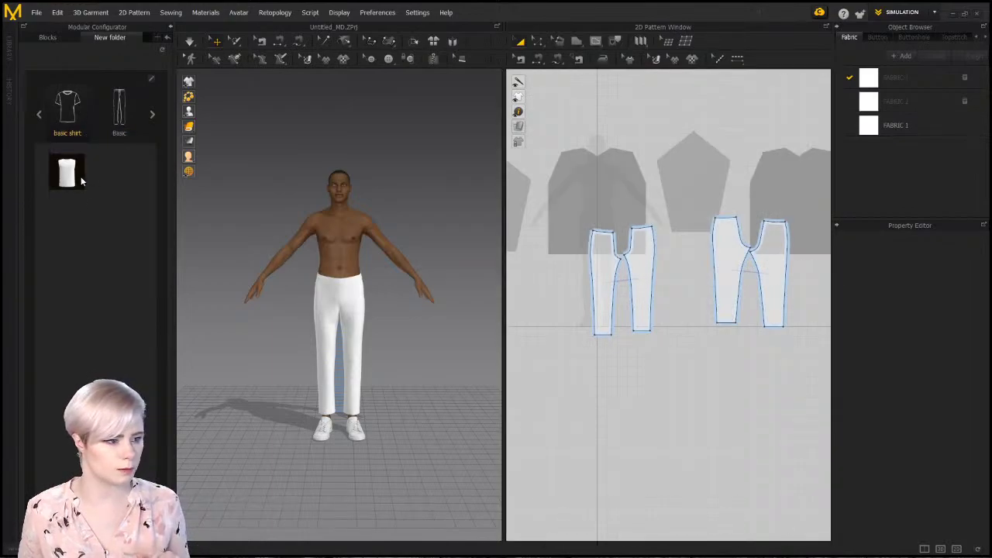
left_click(66, 170)
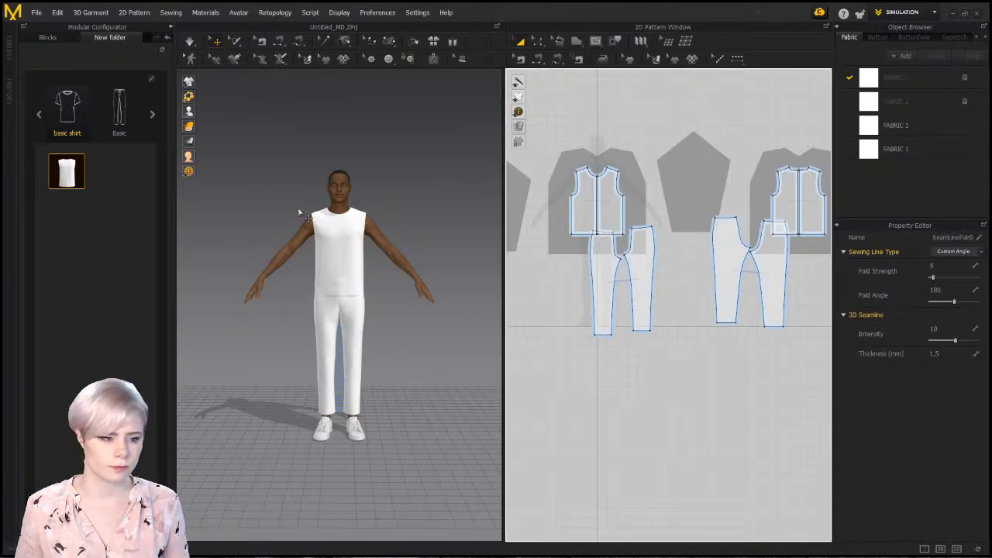
scroll(717, 130, "down", 1)
middle_click_drag(717, 129, 722, 132)
right_click(619, 136)
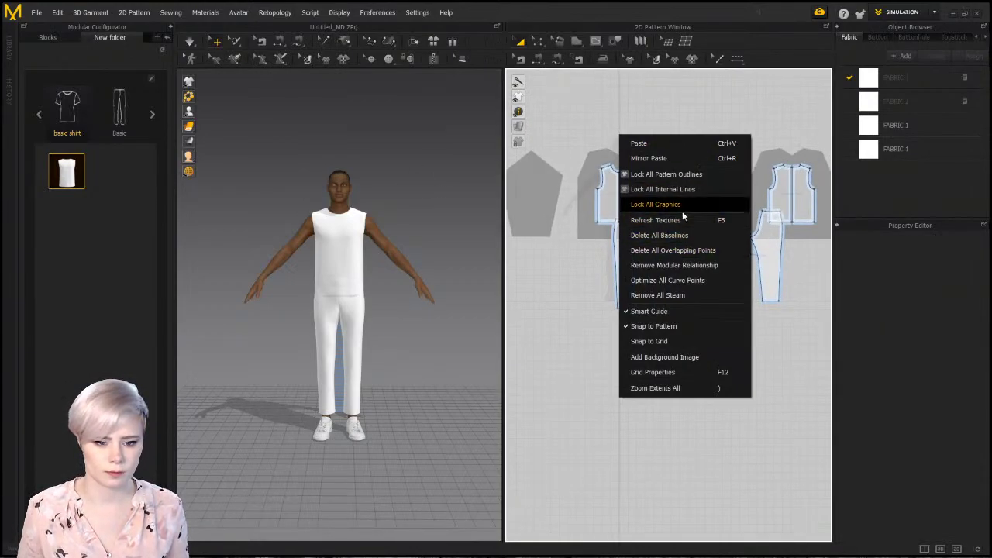
left_click(686, 265)
left_click(479, 318)
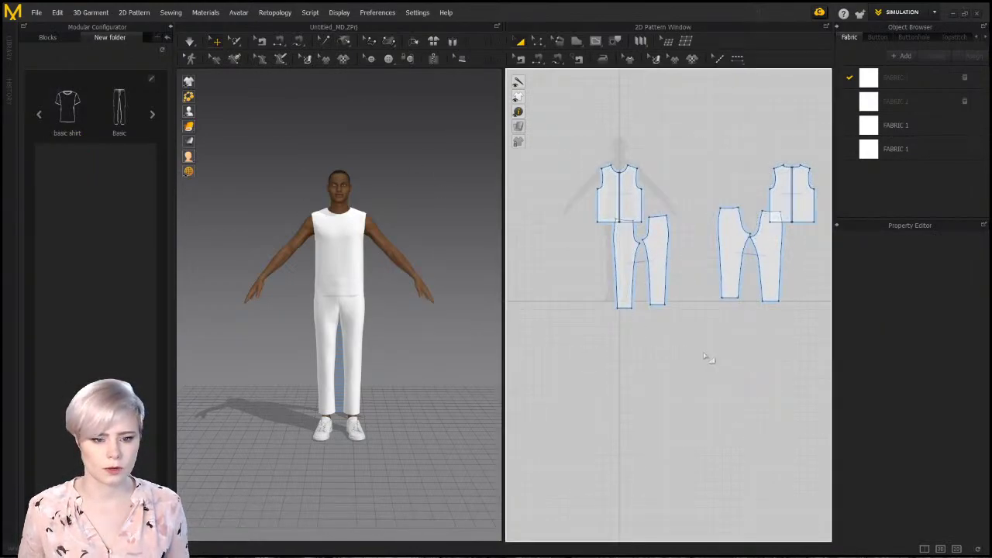
Spread out the trouser patterns, shifting the left-hand front leg outward and both back legs closer to the front pieces
left_click_drag(613, 262, 587, 262)
left_click(657, 252)
left_click_drag(731, 252, 694, 262)
left_click_drag(766, 244, 732, 256)
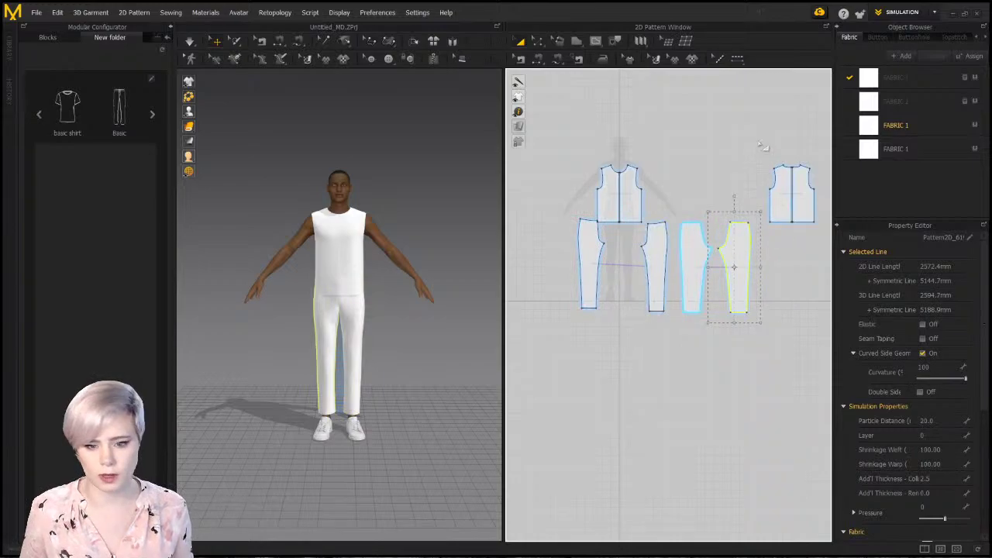
Move the back shirt patterns above the back trouser pieces and raise the front shirt patterns clear of the front trousers
left_click_drag(759, 145, 832, 240)
left_click_drag(790, 204, 706, 193)
left_click(706, 192)
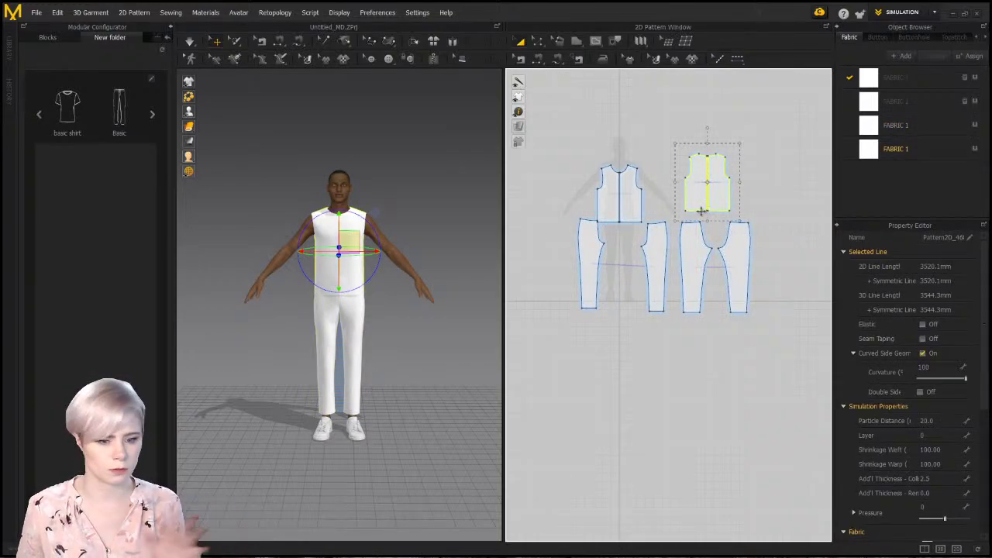
scroll(609, 169, "up", 3)
left_click_drag(568, 153, 684, 261)
left_click_drag(656, 223, 654, 205)
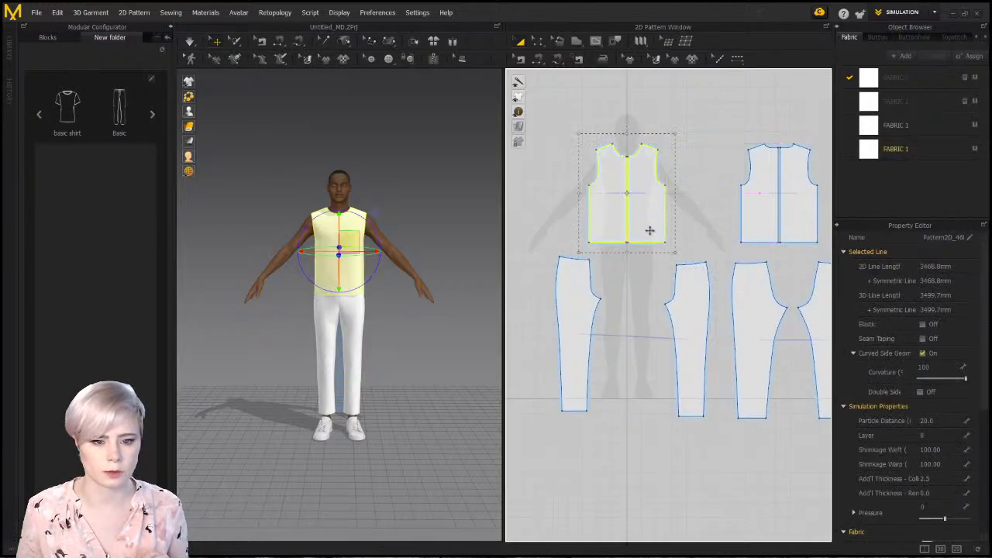
left_click(613, 134)
mouse_move(347, 279)
right_mouse_down()
mouse_move(241, 257)
mouse_move(358, 268)
right_mouse_up()
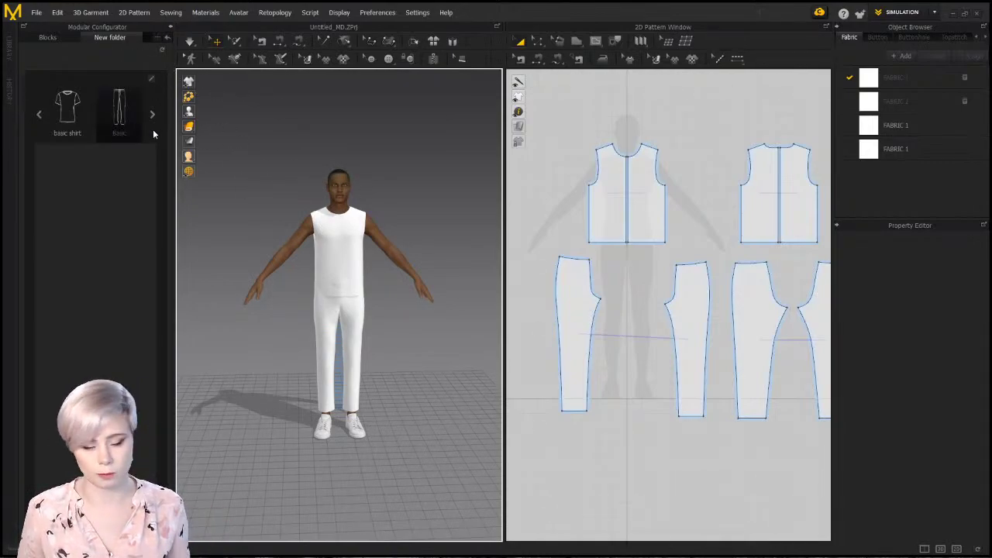
left_click(138, 38)
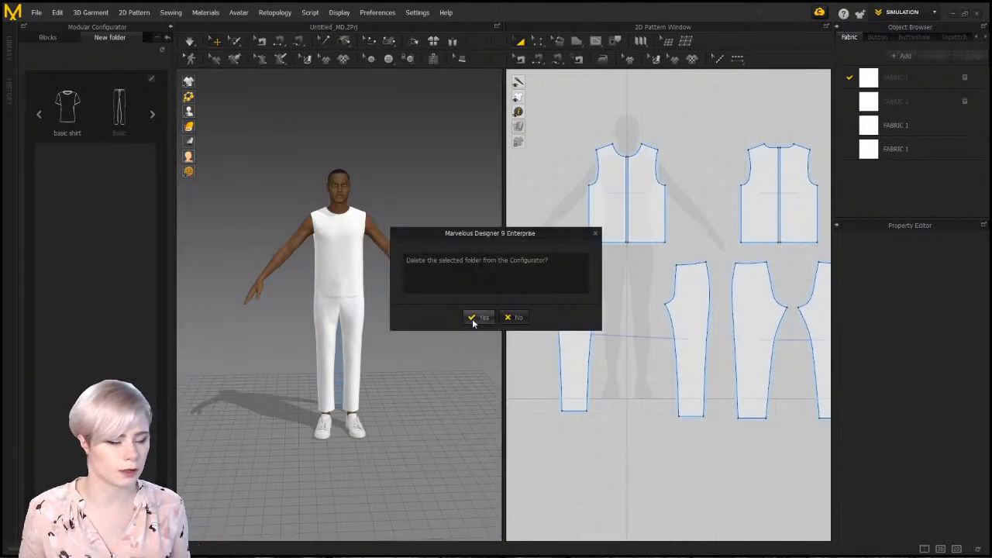
left_click(510, 317)
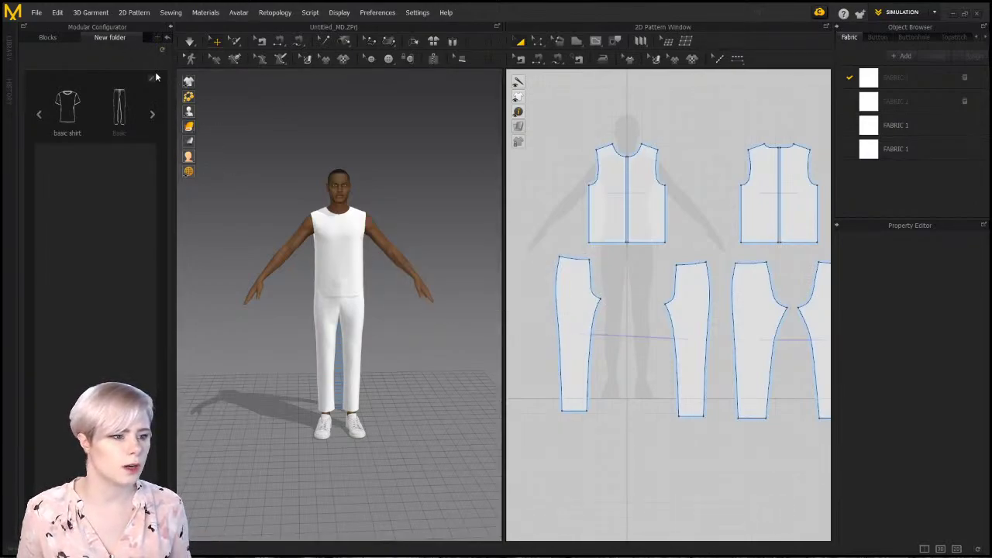
left_click(152, 78)
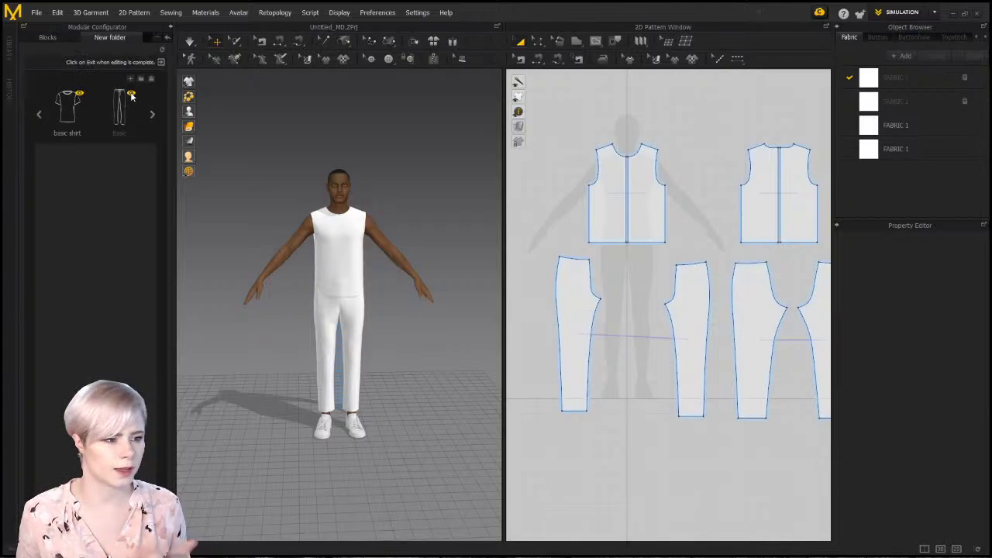
left_click(160, 62)
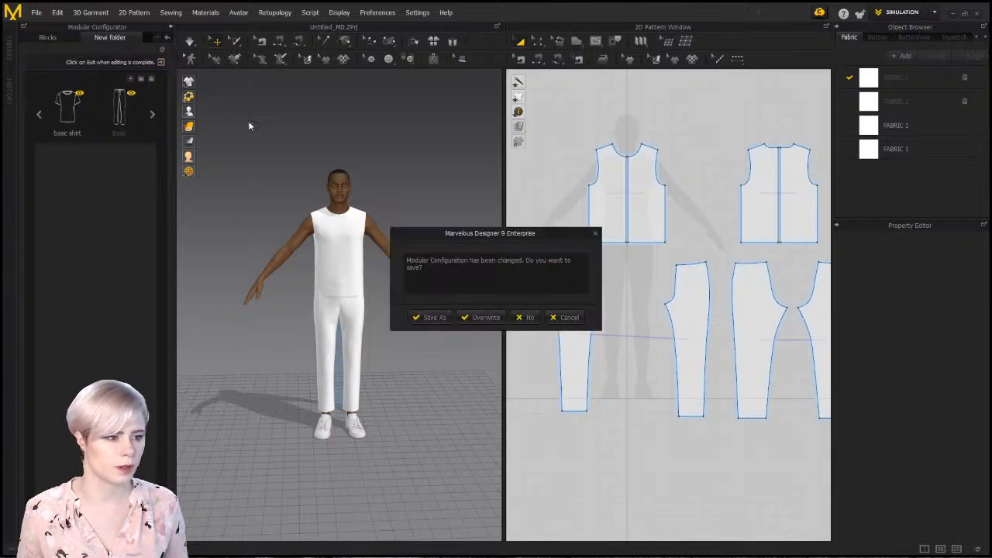
left_click(525, 317)
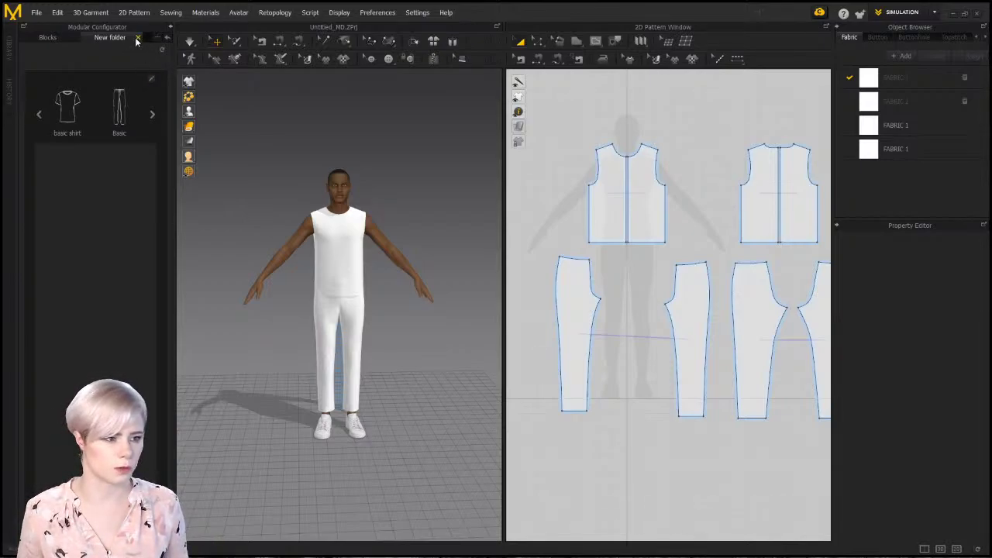
Delete the New folder tab from the Modular Configurator and clear all shirt and trouser patterns from the scene
left_click(137, 37)
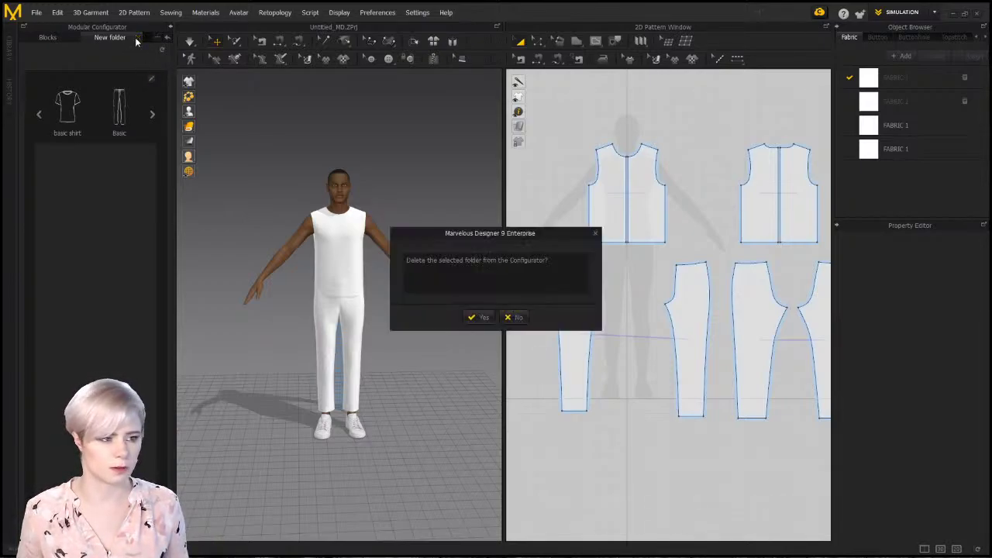
left_click(479, 318)
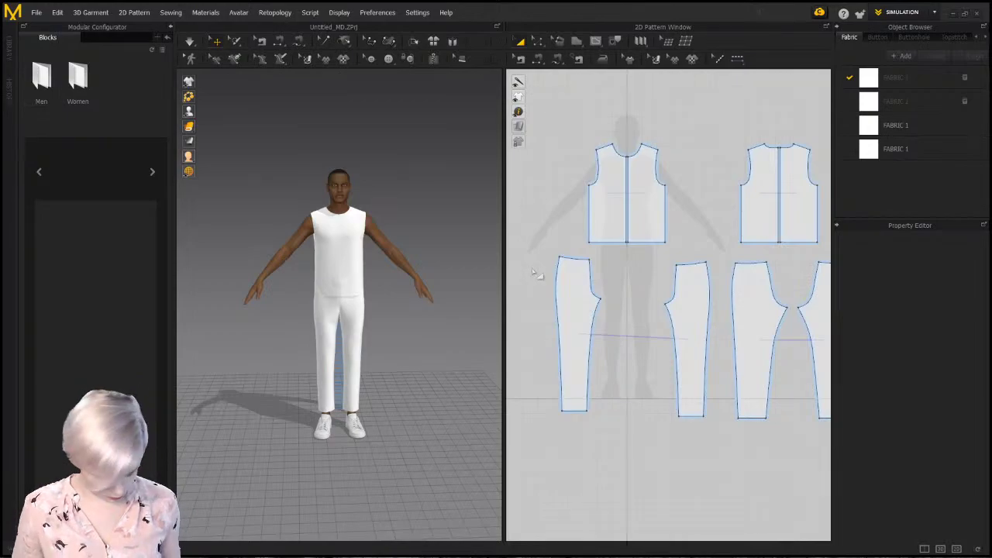
key("ctrl+a")
key("Delete")
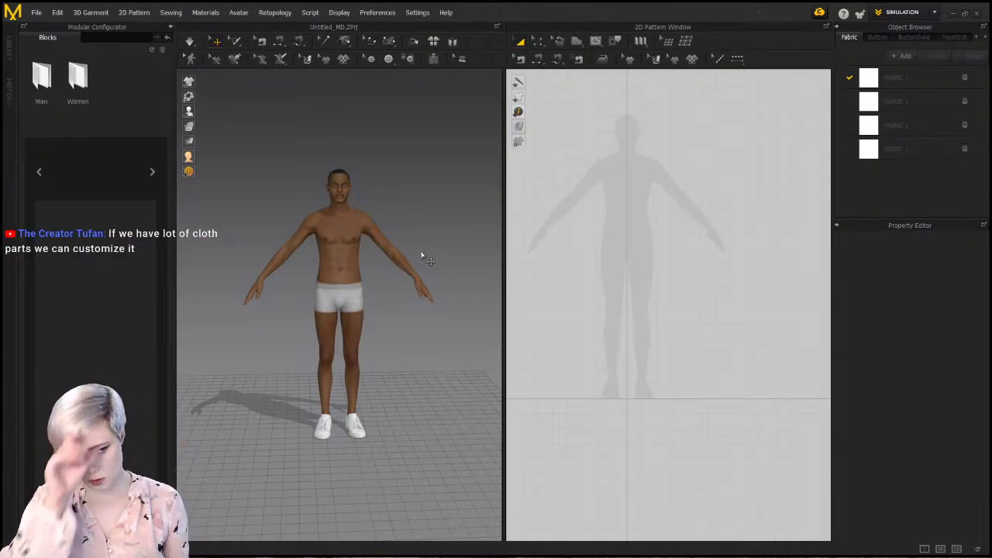
Open the women's Polos blocks in the Modular Configurator and choose the Dropped block
double_click(76, 92)
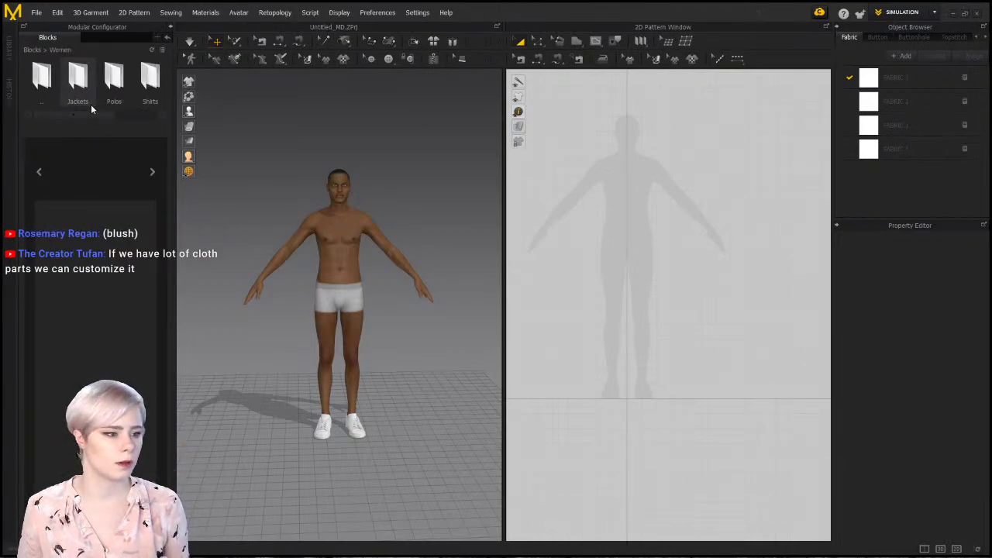
double_click(103, 96)
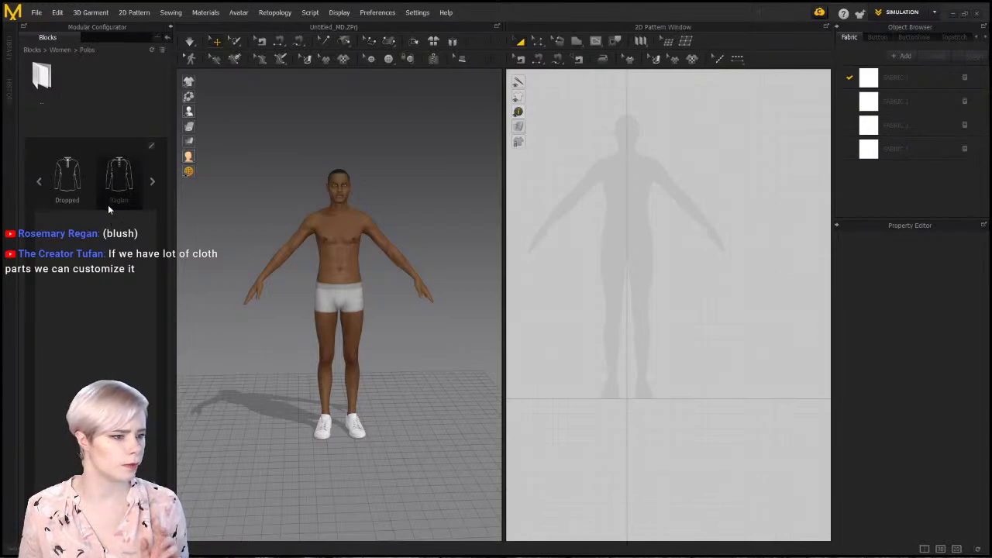
left_click(69, 174)
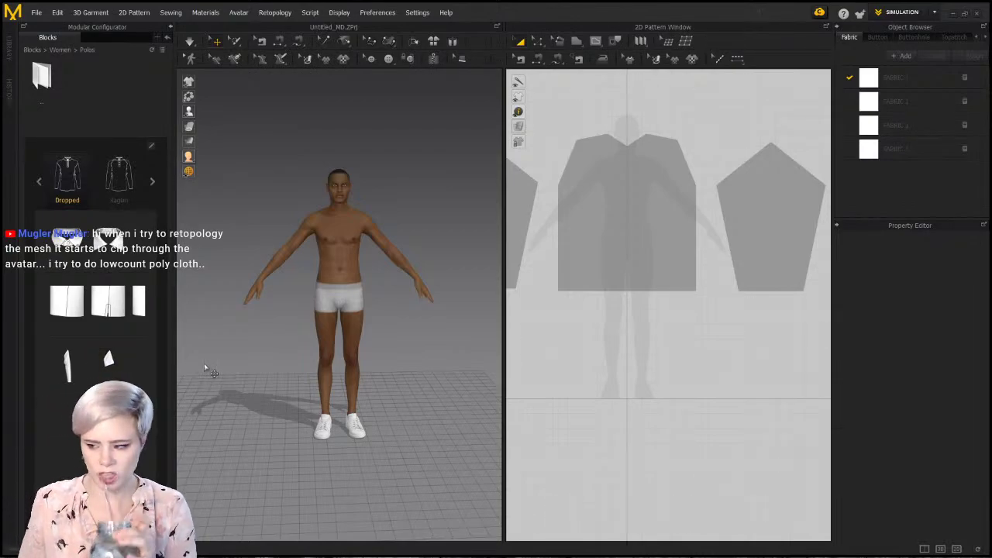
Collapse the Modular Configurator and remove the modular relationship to clear the polo's modular frame from the 2D window
left_click(165, 31)
right_click(636, 195)
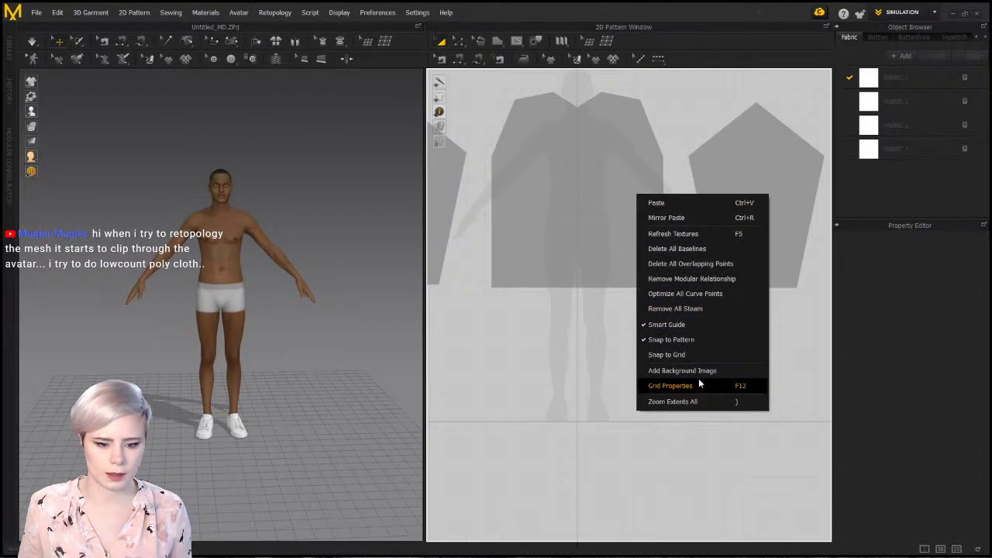
left_click(694, 278)
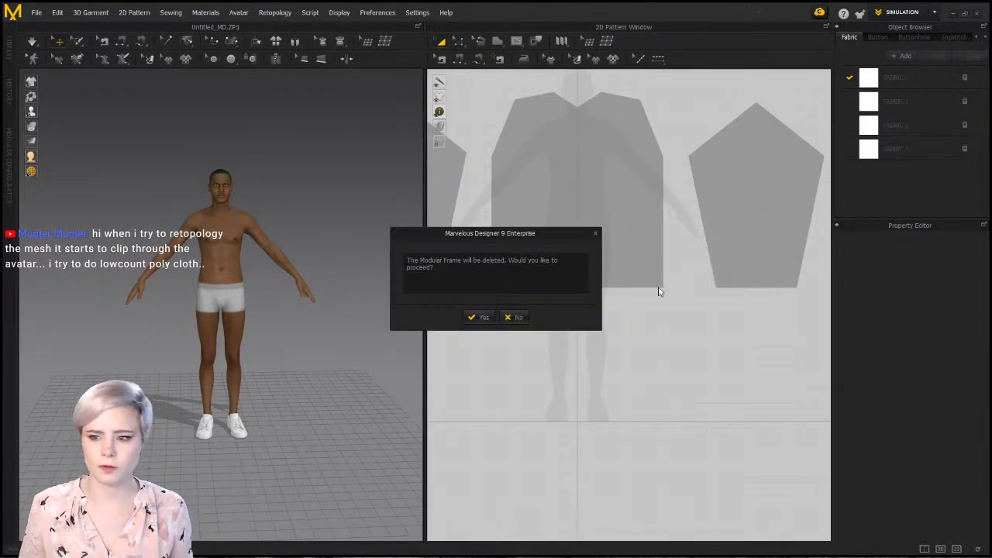
left_click(478, 318)
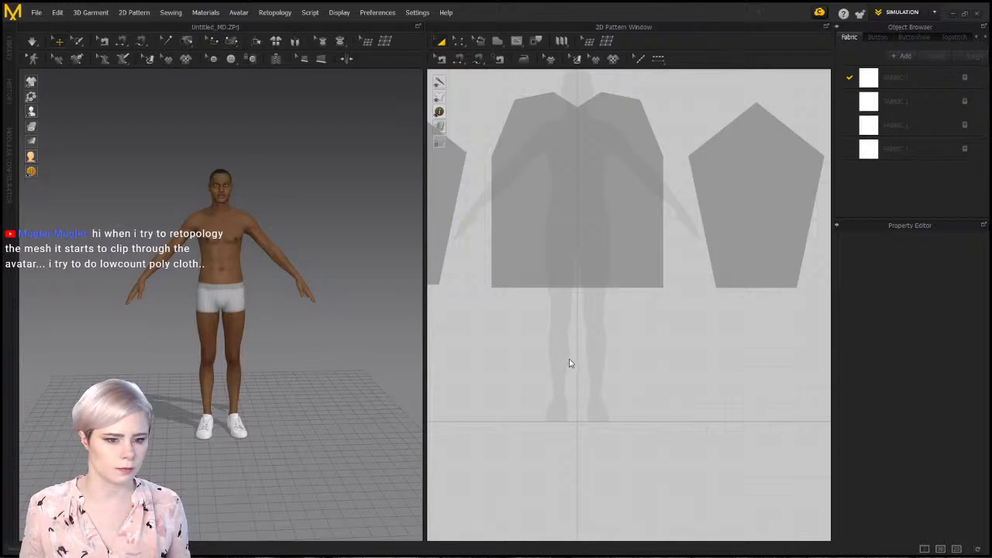
scroll(520, 323, "down", 5)
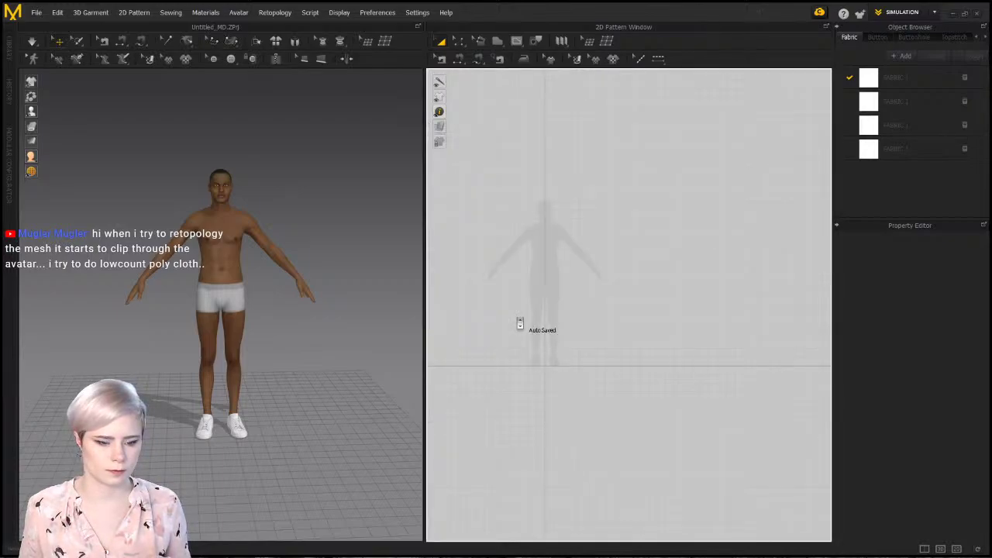
middle_click_drag(528, 321, 613, 320)
scroll(614, 320, "up", 4)
scroll(613, 319, "up", 2)
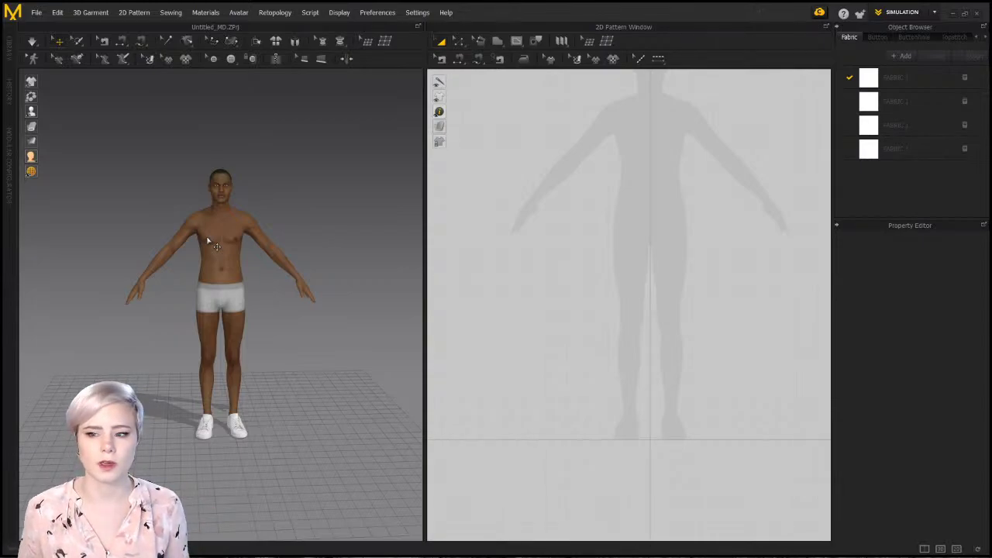
Load the T-shirt garment from the Library onto the avatar without saving the current file
left_click(7, 49)
double_click(122, 194)
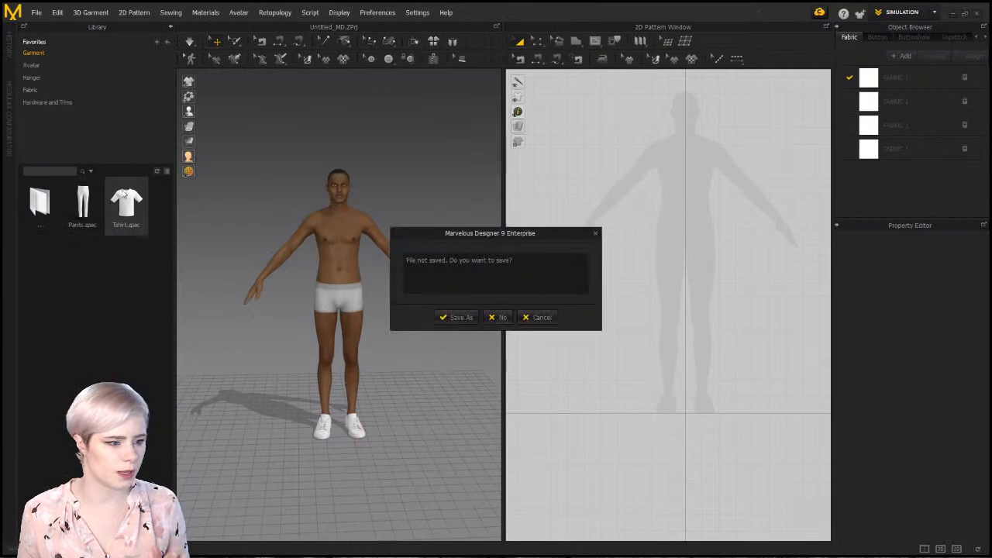
left_click(497, 318)
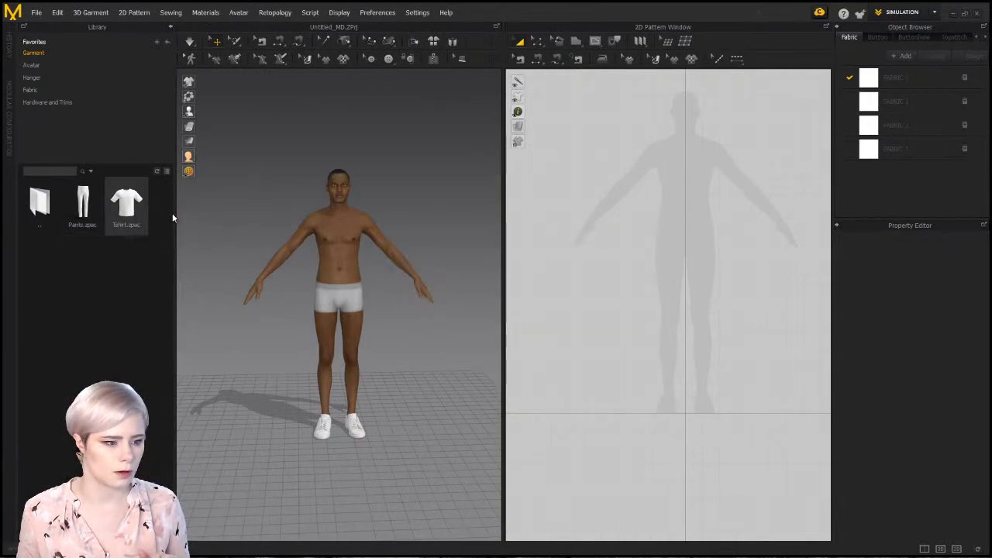
left_click(169, 29)
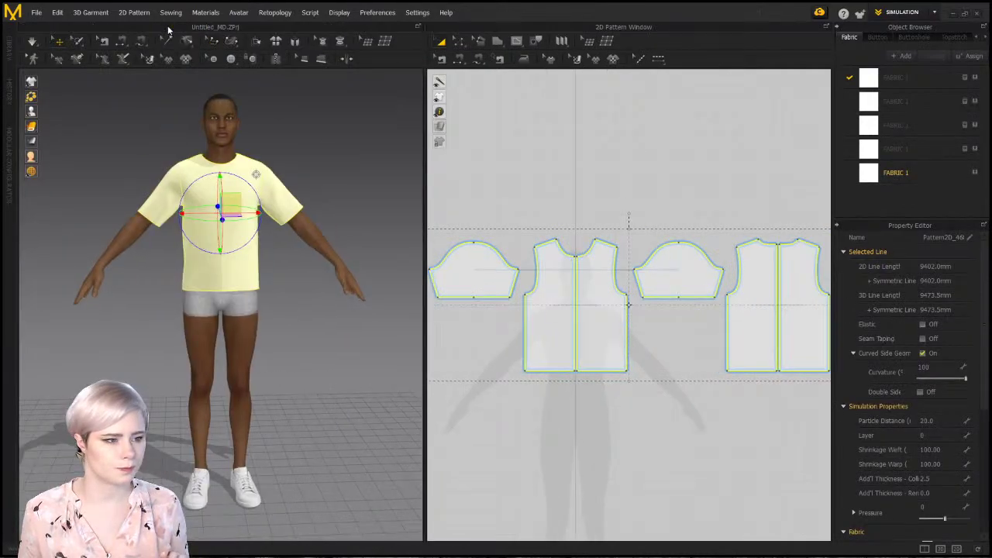
Import Pockets_tmp.obj from the Desktop as an added object, loaded as Avatar at cm (DAZ Studio) scale
scroll(293, 219, "up", 5)
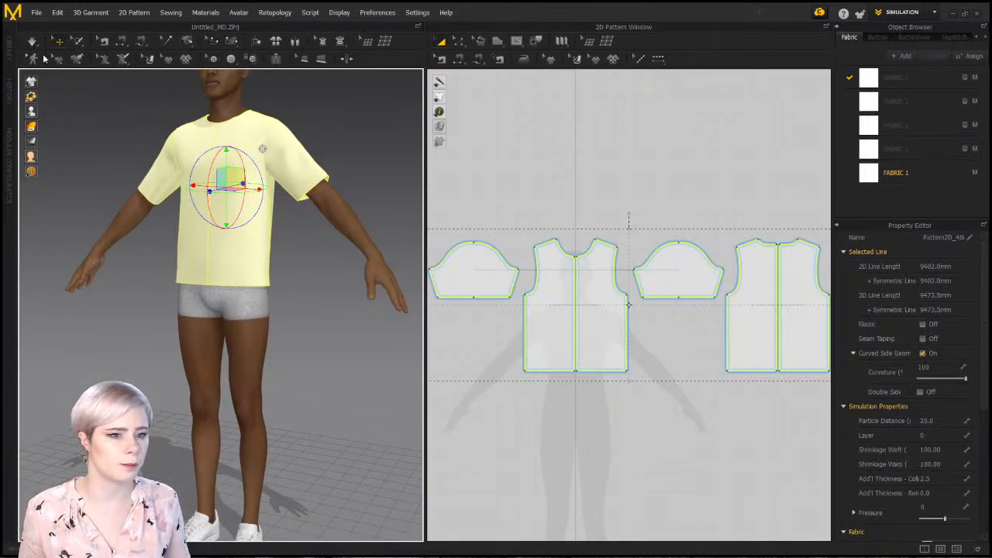
left_click(36, 12)
mouse_move(69, 125)
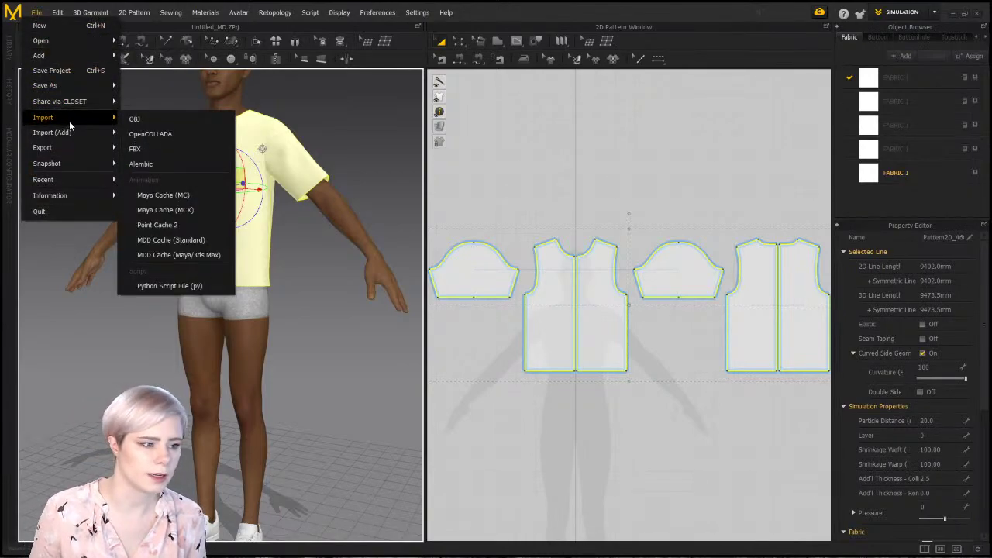
left_click(138, 133)
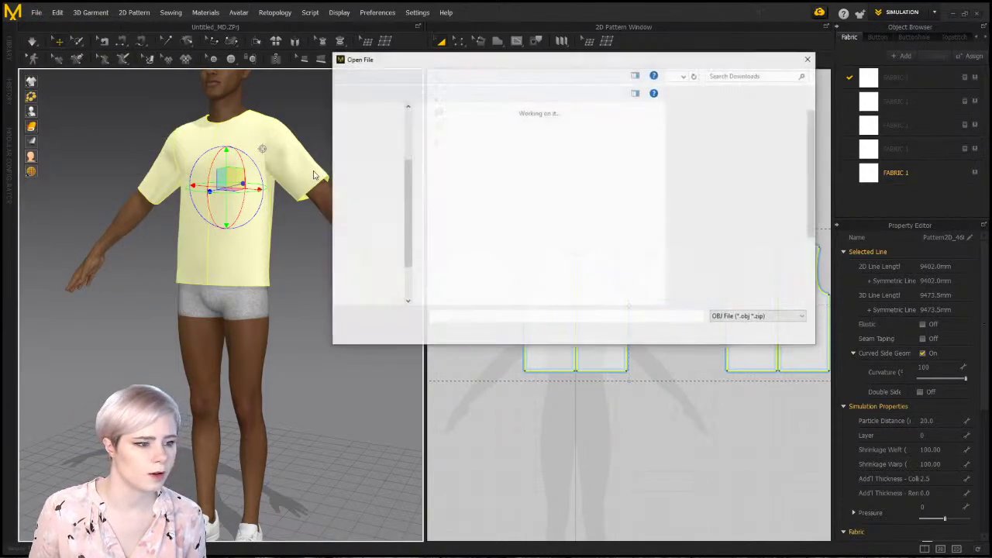
scroll(372, 148, "up", 3)
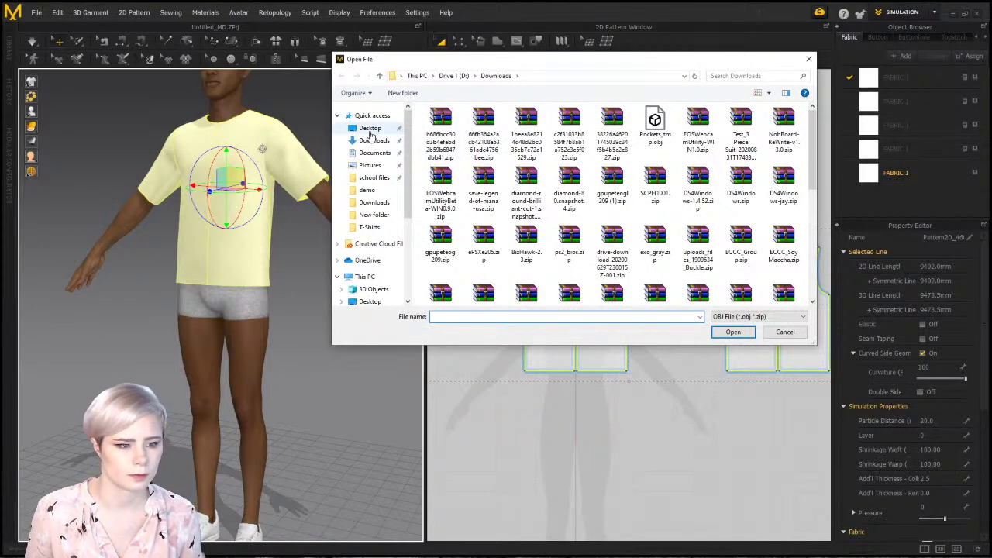
left_click(365, 128)
left_click(676, 124)
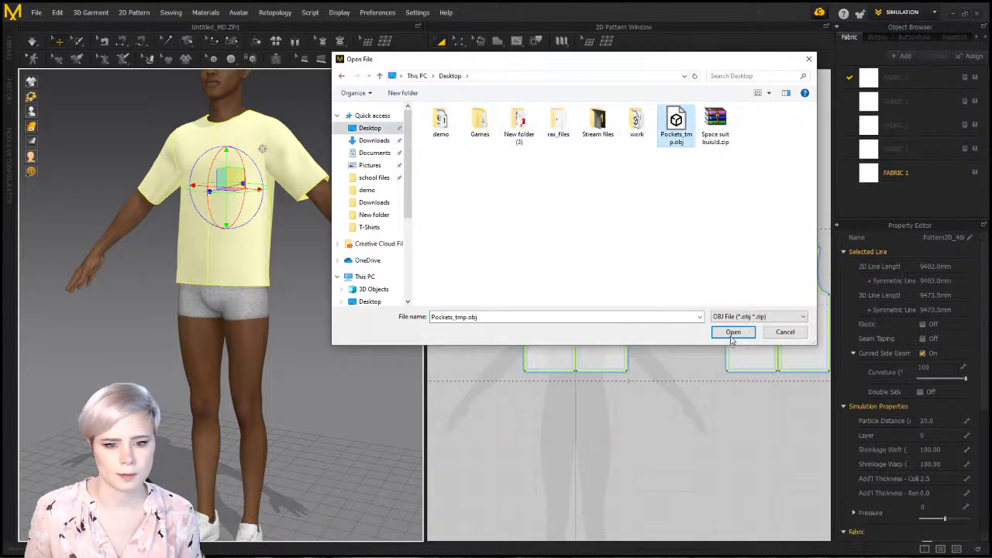
left_click(734, 331)
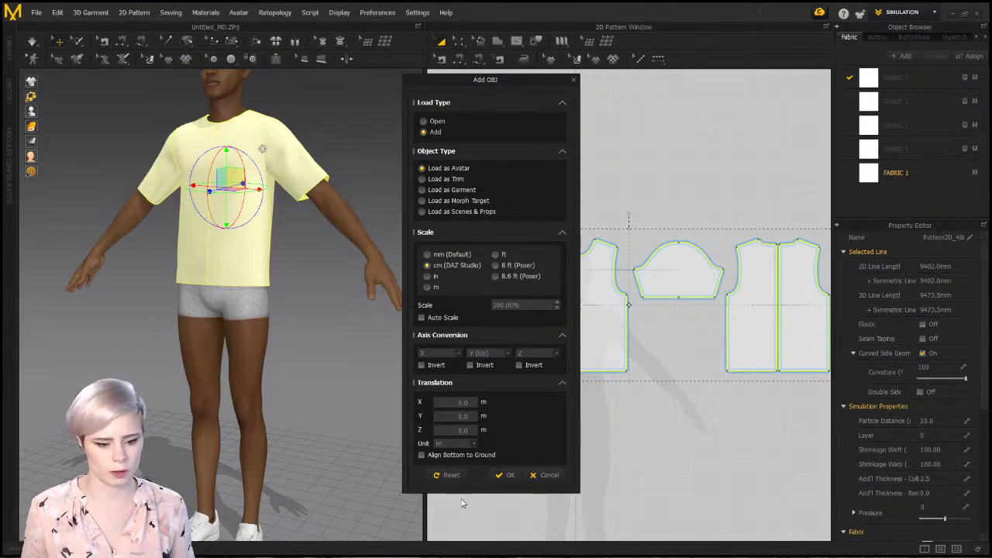
left_click(508, 475)
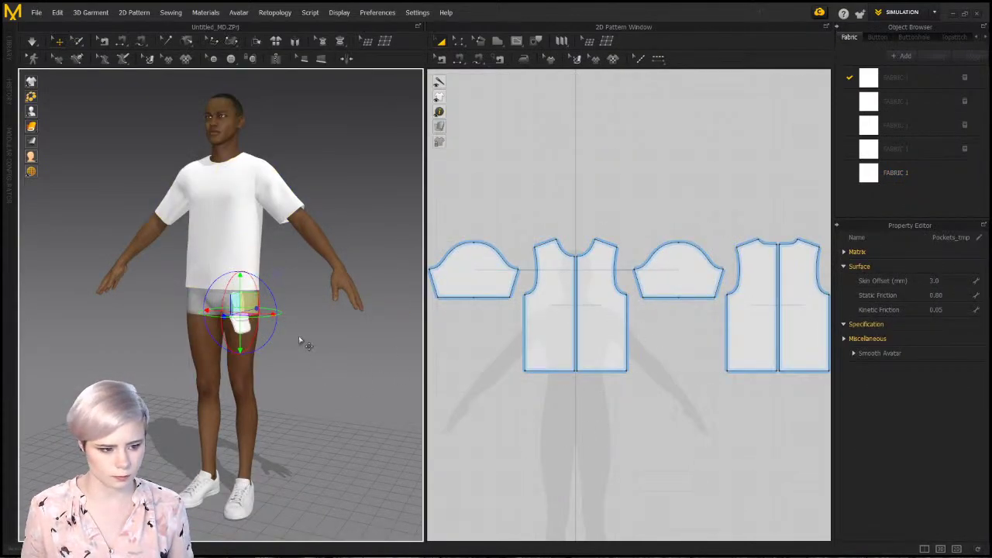
Move the imported pocket up and outward from the avatar's thigh so it sits clear beside the T-shirt's lower side
scroll(299, 339, "up", 1)
right_click_drag(286, 330, 339, 348)
scroll(279, 329, "up", 4)
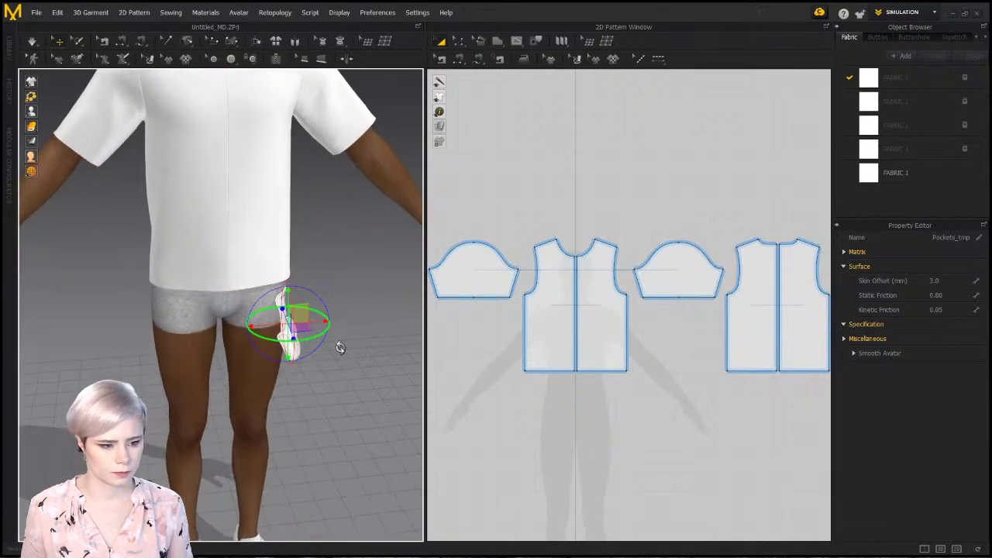
left_click_drag(300, 314, 341, 227)
right_click_drag(345, 237, 201, 360)
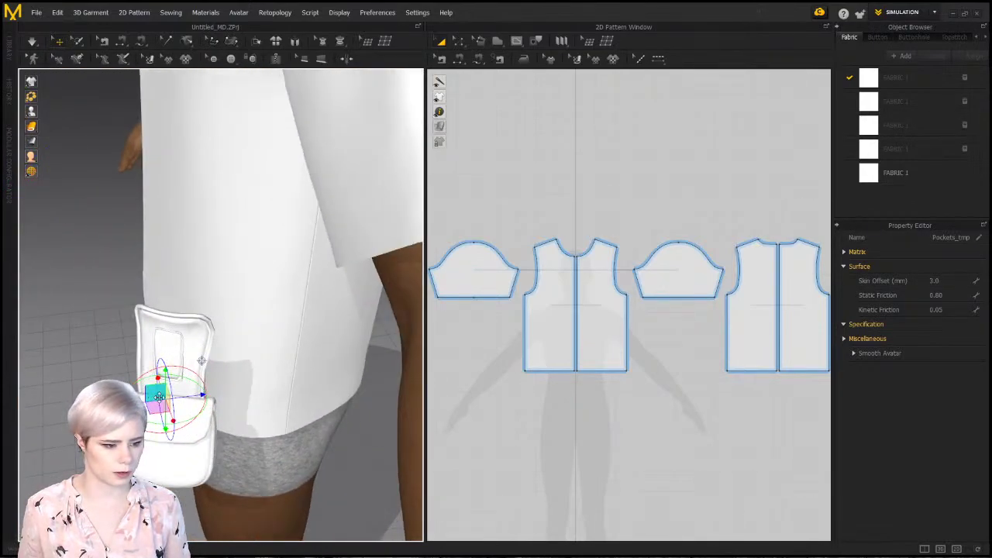
left_click_drag(159, 397, 231, 393)
right_click_drag(311, 386, 207, 360)
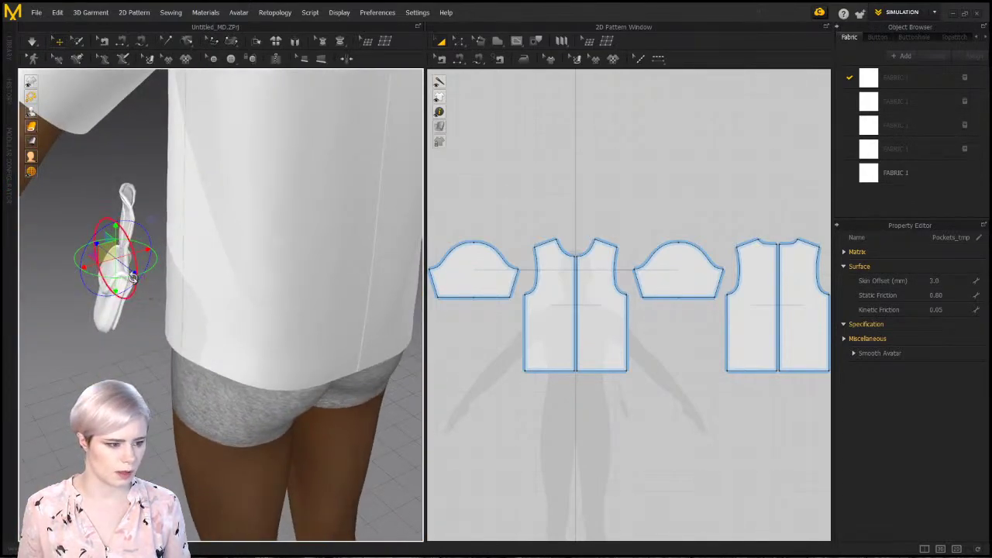
mouse_move(101, 152)
right_mouse_down()
mouse_move(122, 162)
mouse_move(100, 151)
right_mouse_up()
middle_click_drag(100, 152, 158, 211)
scroll(158, 211, "up", 2)
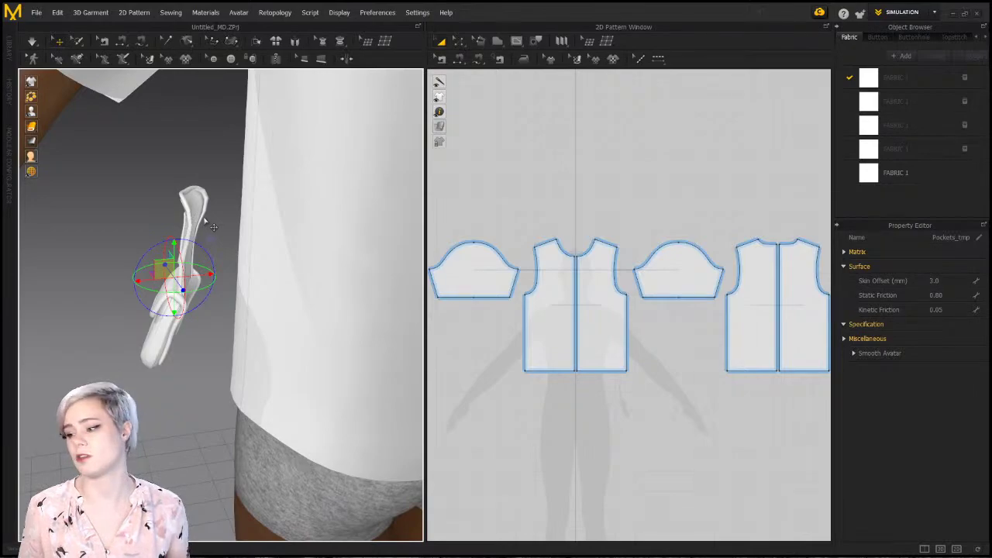
Run the simulation and pull the side of the T-shirt's front toward the pocket to test their collision
left_click(226, 275)
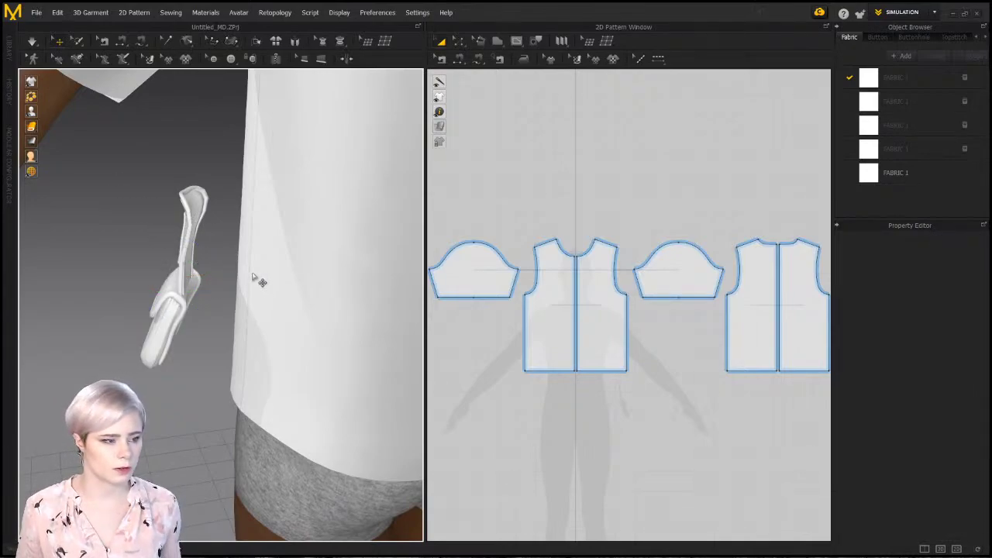
left_click_drag(244, 281, 178, 284)
right_click_drag(210, 306, 241, 299)
left_click_drag(235, 300, 188, 319)
scroll(197, 298, "up", 3)
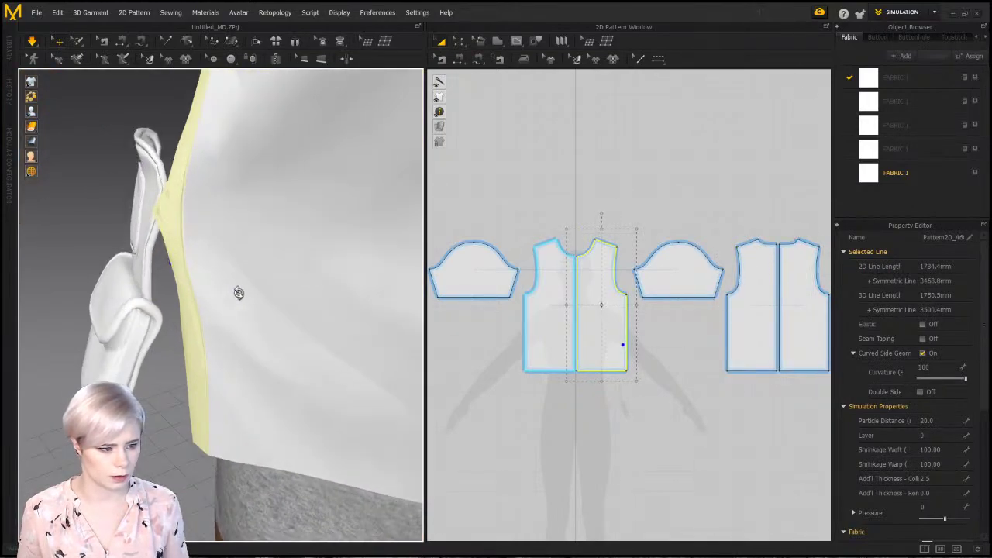
right_click_drag(240, 292, 398, 270)
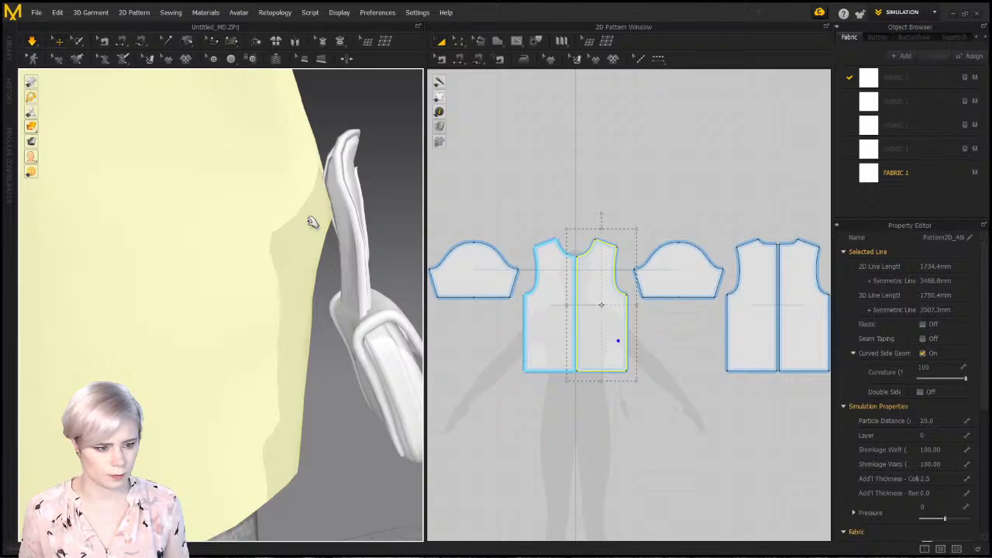
Select the pocket mesh and show its Smooth Avatar settings
left_click(378, 346)
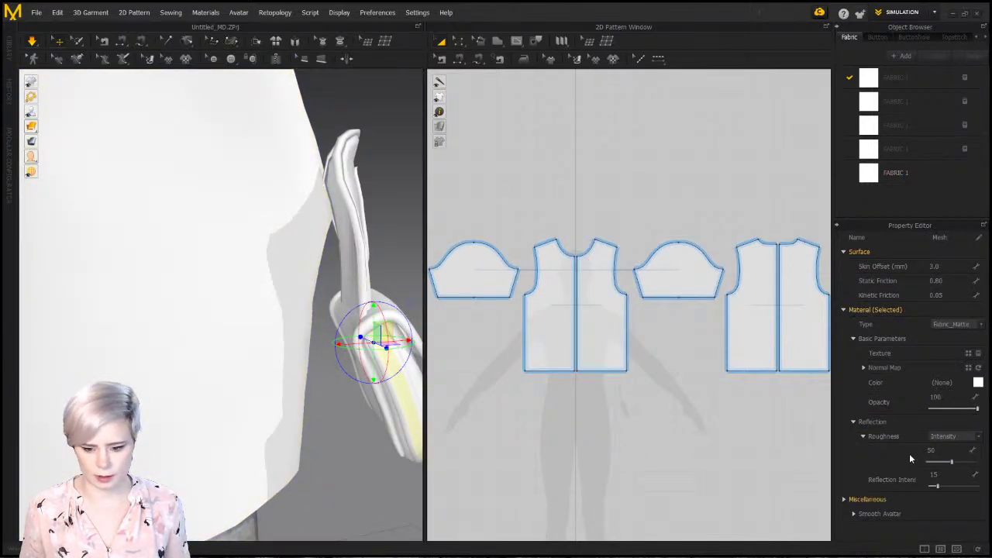
left_click(855, 513)
scroll(464, 314, "down", 2)
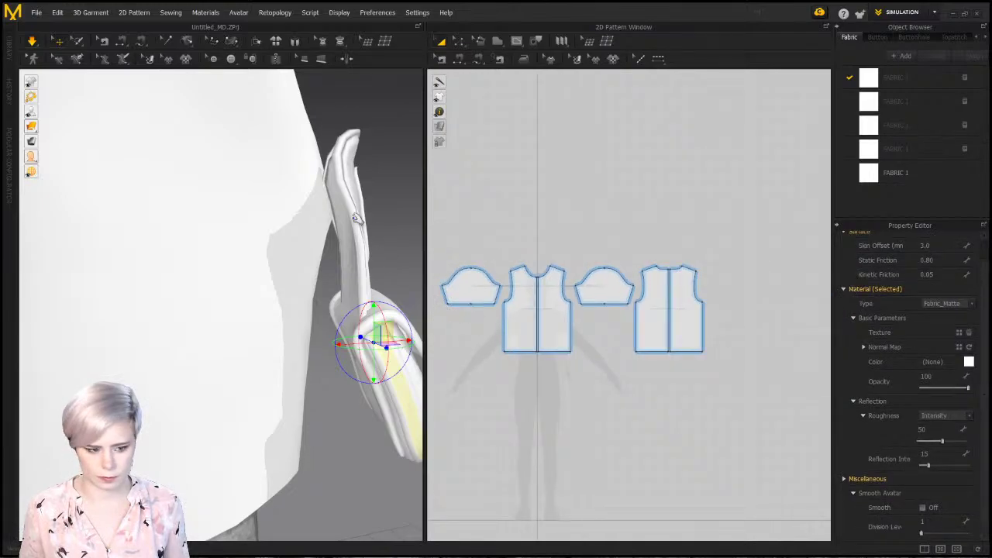
Pull the T-shirt's front fabric away from and back against the pocket during simulation, testing the collision from several sides
left_click_drag(329, 215, 100, 217)
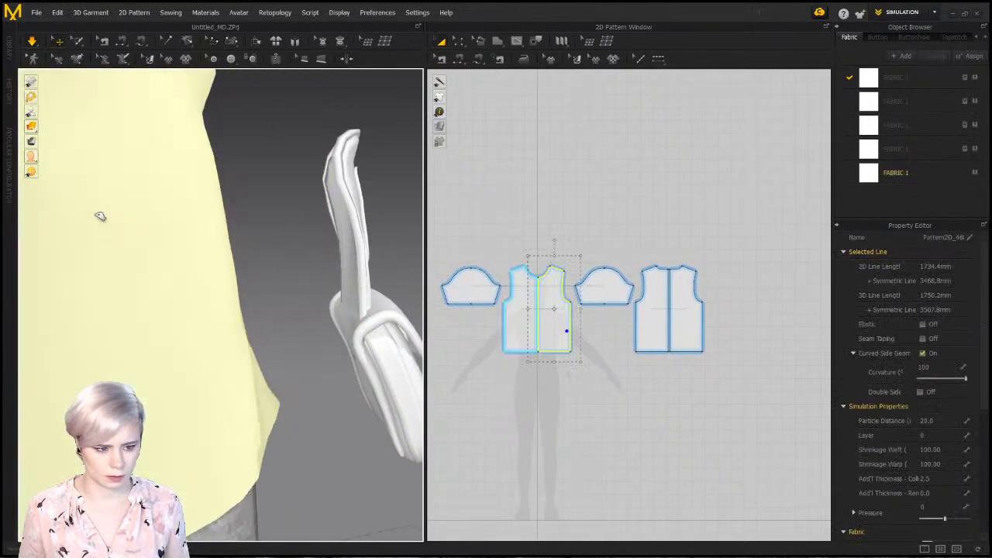
left_click_drag(339, 409, 391, 397)
right_click_drag(387, 395, 332, 410)
left_click_drag(237, 392, 352, 317)
right_click_drag(351, 318, 194, 285)
left_click(285, 300)
left_click(304, 306)
left_click(195, 285)
right_click_drag(326, 287, 160, 299)
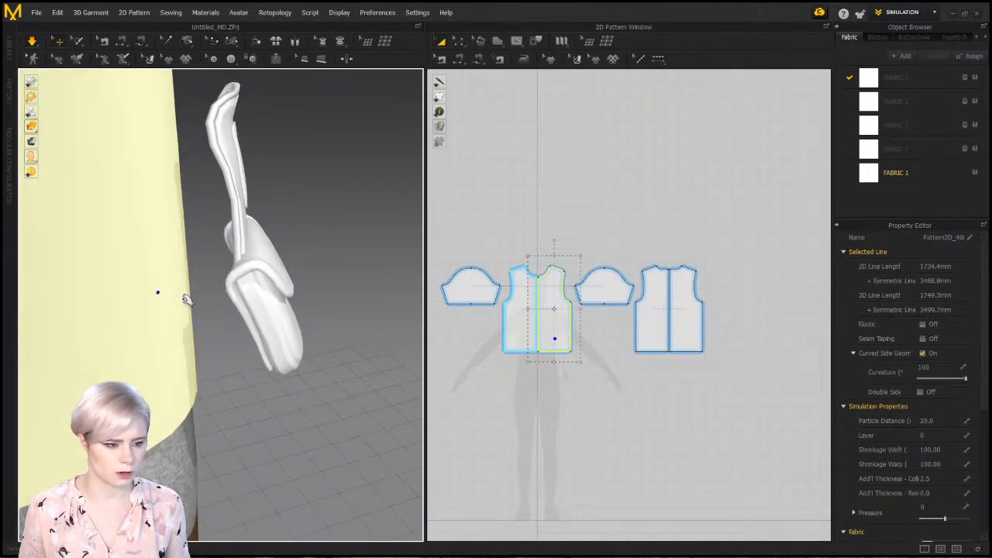
Pull the T-shirt's front panel into the pocket during simulation and check the contact from both the front and the back
left_click_drag(185, 297, 393, 272)
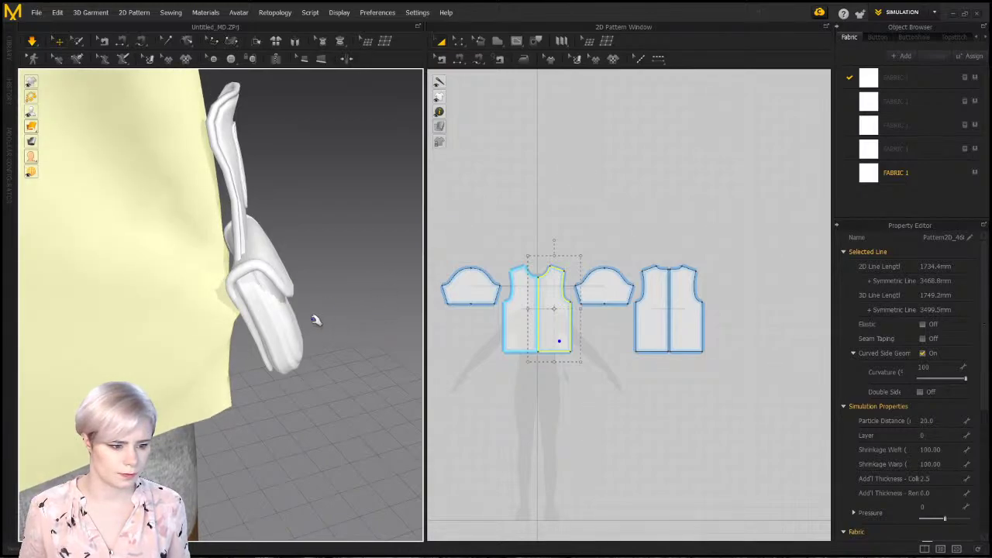
right_click_drag(292, 313, 90, 340)
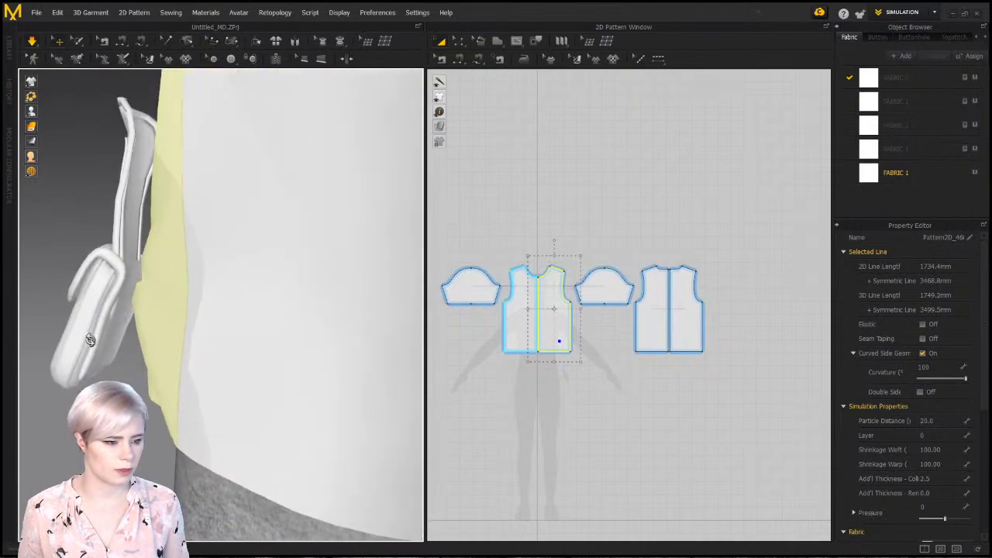
right_click_drag(100, 273, 38, 358)
left_click(131, 310)
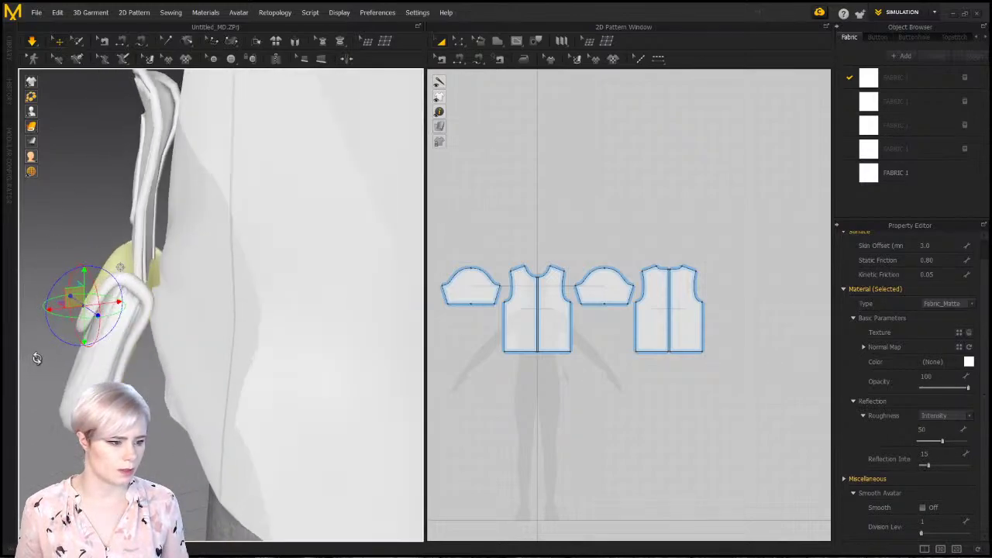
left_click(87, 374)
left_click(108, 292)
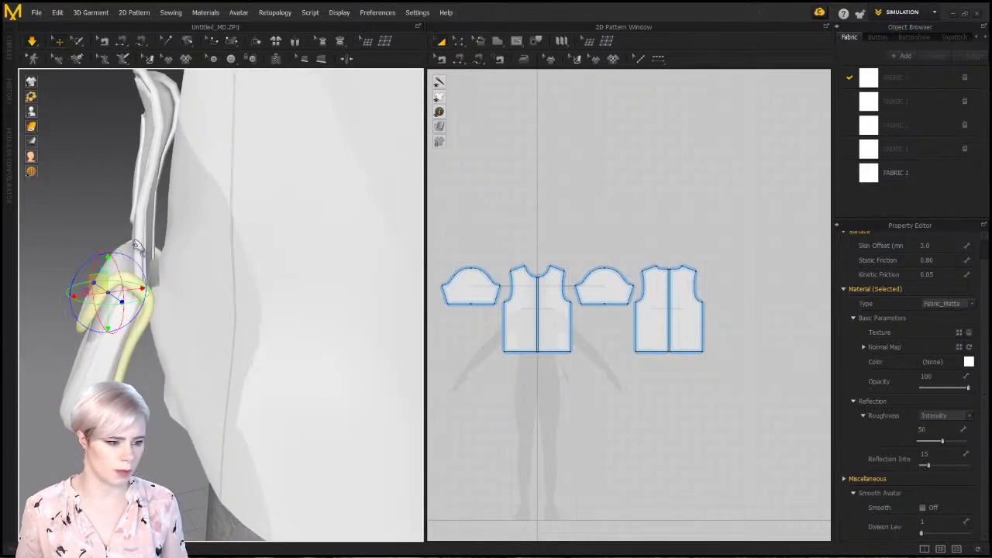
right_click_drag(206, 207, 204, 274)
left_click_drag(181, 291, 418, 290)
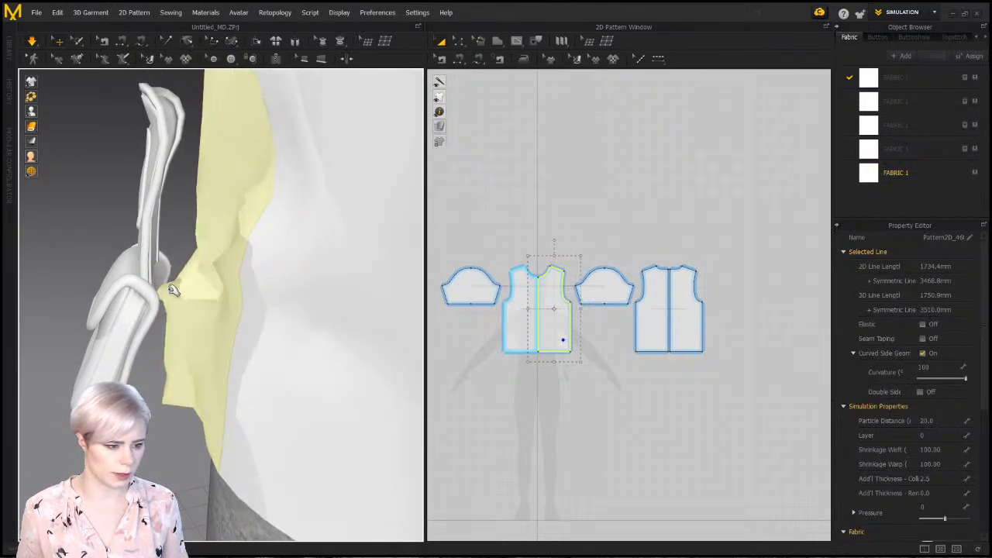
left_click_drag(229, 300, 191, 288)
Switch the avatar display style to mesh so the pocket and the avatar are shown as wireframes
left_click(110, 296)
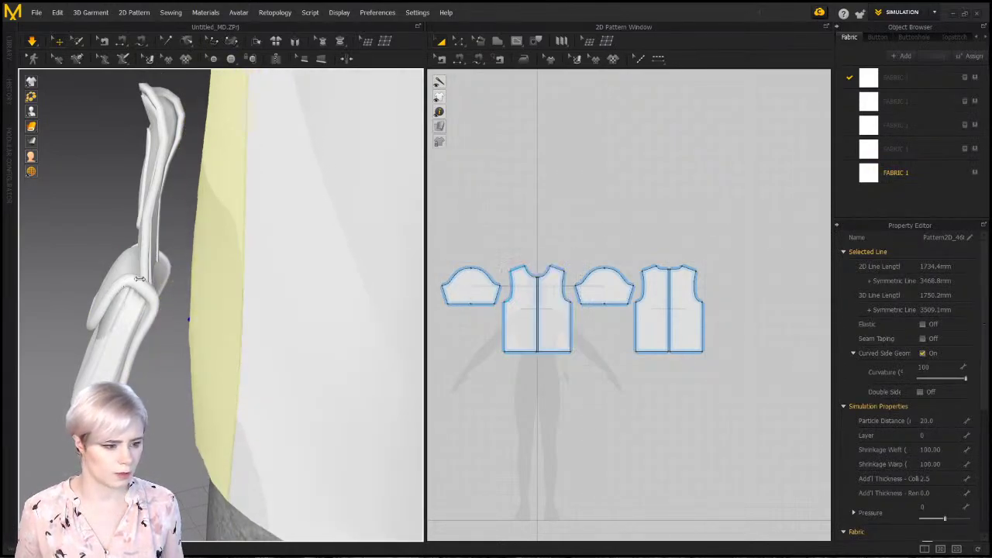
left_click(156, 193)
left_click(60, 157)
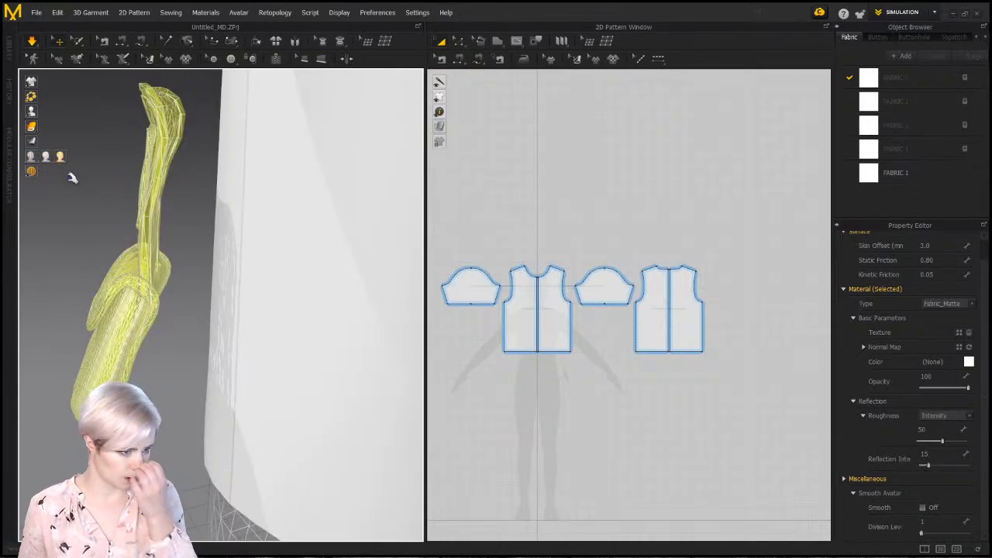
left_click(94, 279)
right_click_drag(81, 244, 215, 215)
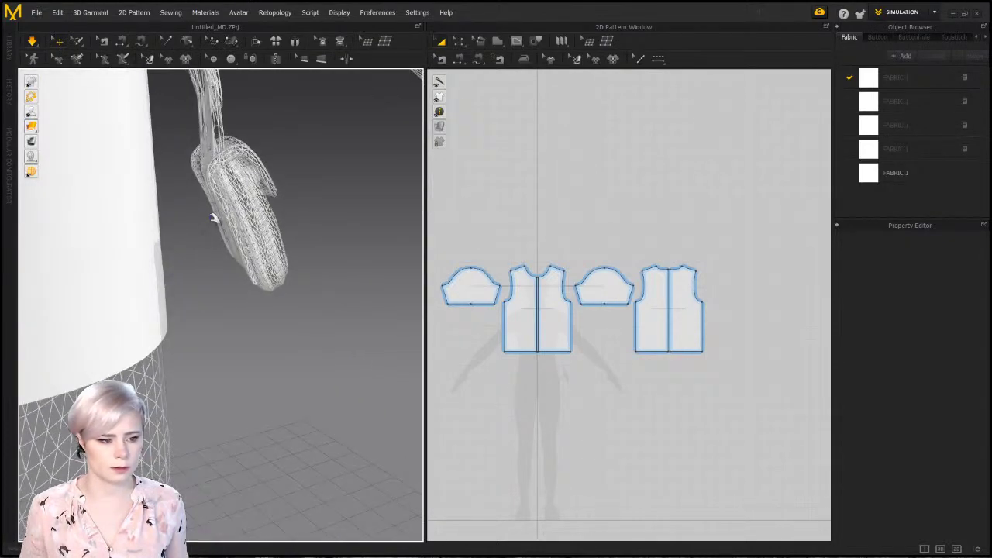
Inspect the pocket's wireframe up close, selecting a single part and the whole pocket
left_click(223, 204)
left_click_drag(215, 215, 293, 225)
left_click(290, 268)
right_click_drag(312, 227, 248, 265)
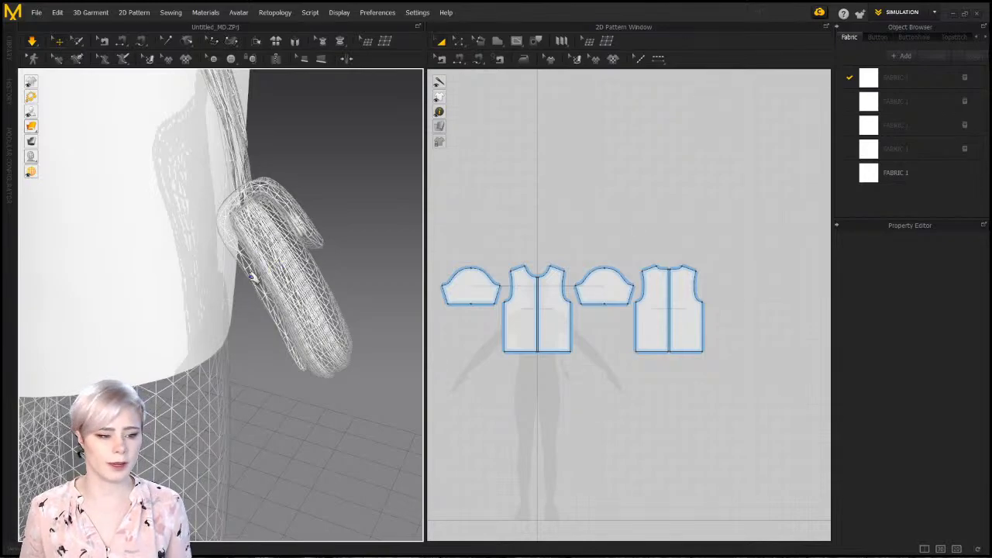
right_click_drag(215, 304, 273, 295)
left_click(346, 197)
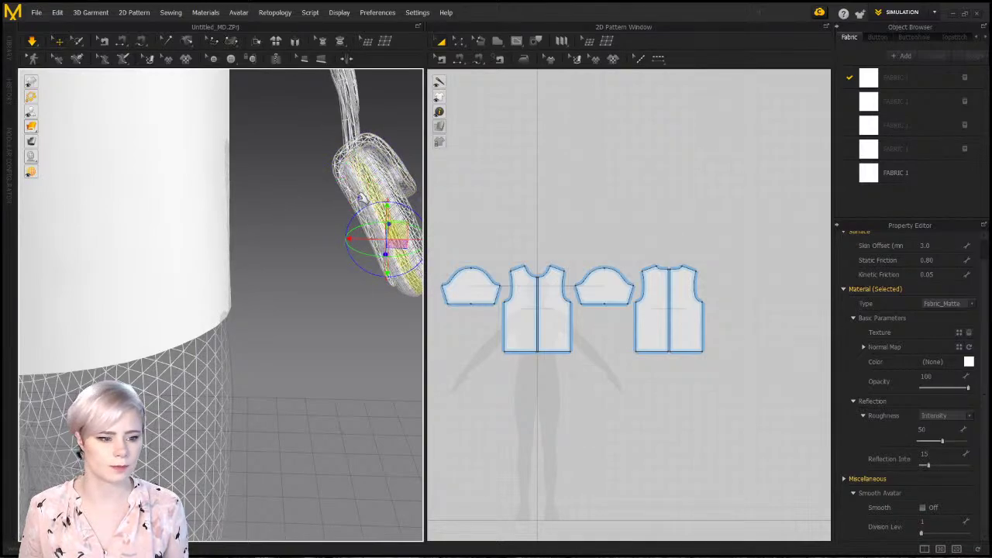
left_click(361, 196)
key("ctrl+a")
left_click(372, 217)
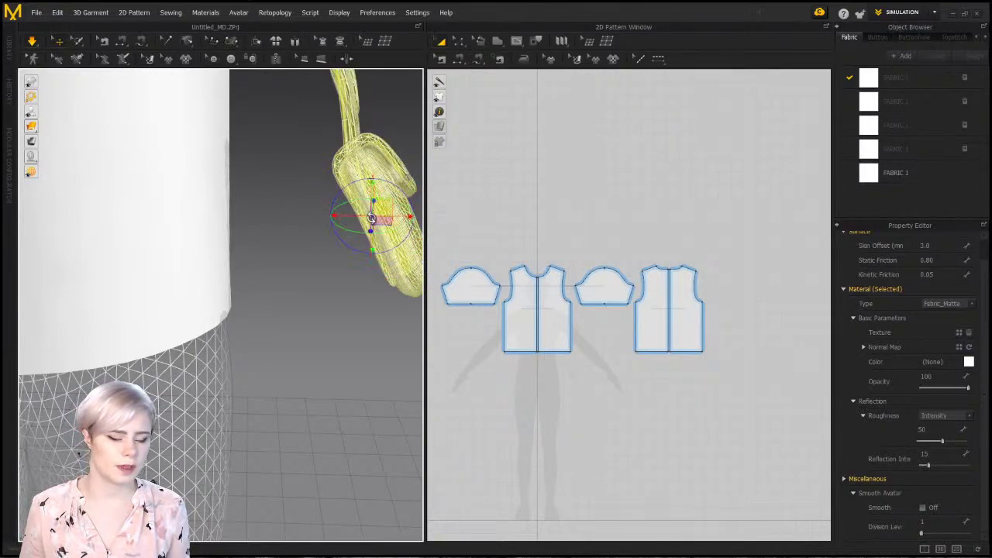
Pull the T-shirt's front fabric over the wireframe pocket to see where it passes through
left_click_drag(361, 217, 333, 248)
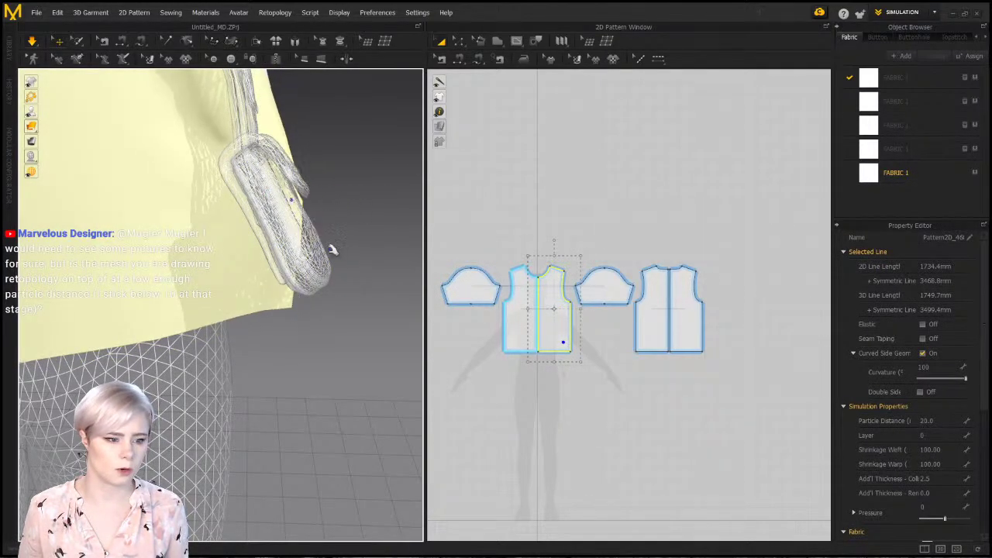
right_click_drag(381, 281, 314, 212)
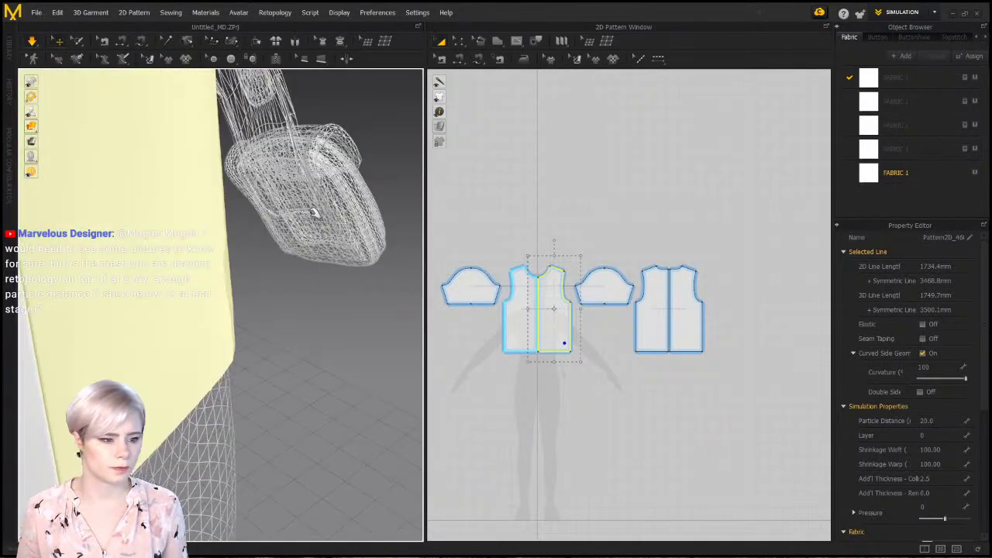
Check the individual mesh parts of the pocket and return the avatar display to textured surface
left_click(351, 209)
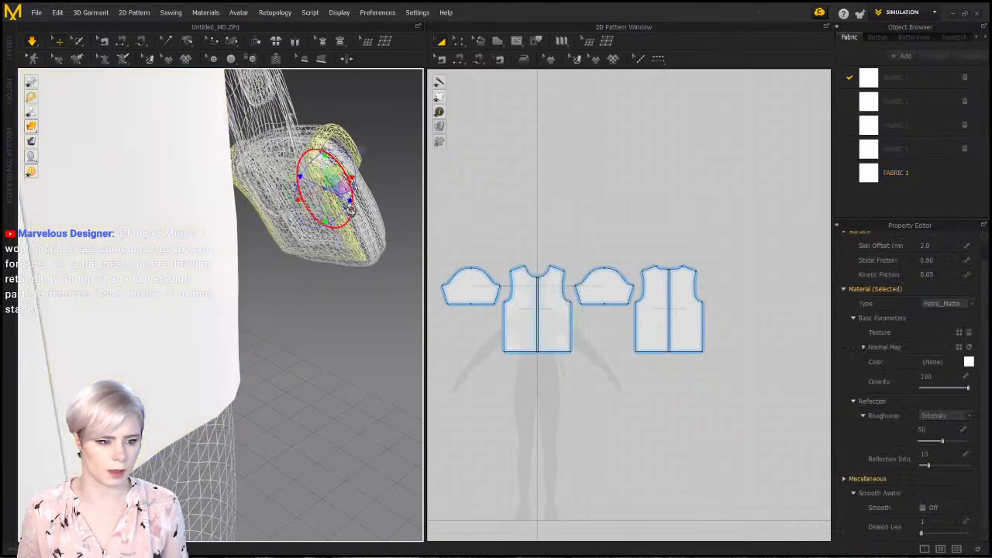
left_click(372, 121)
left_click(304, 195)
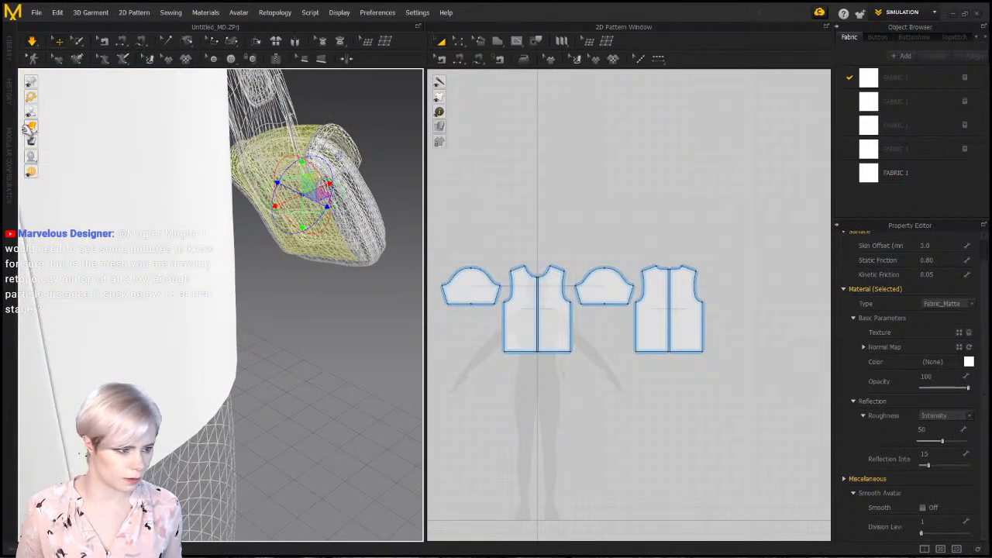
left_click(60, 157)
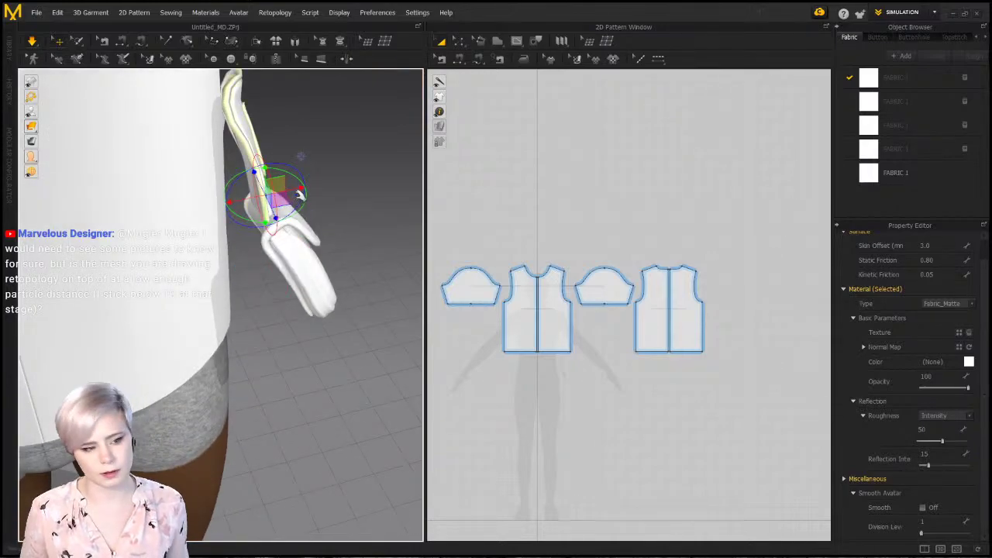
Move the pocket farther out from the T-shirt and set the Skin Offset of the whole pocket to 4 mm
left_click_drag(287, 186, 314, 181)
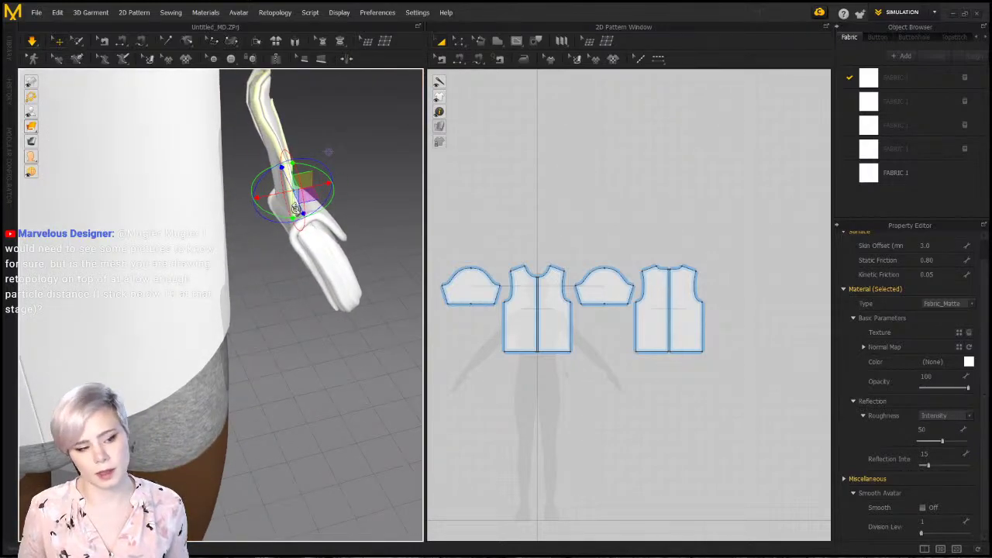
left_click(365, 158)
left_click(314, 231)
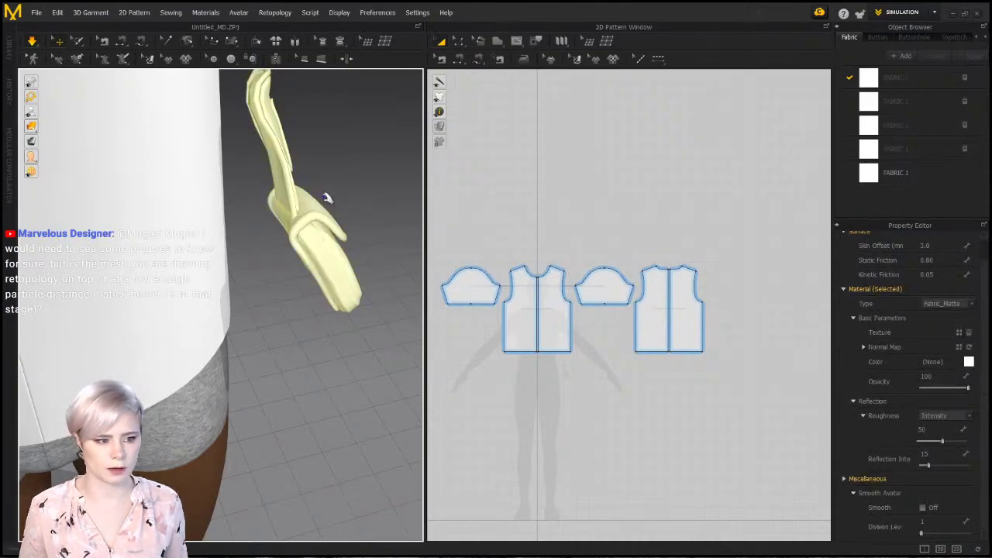
right_click_drag(327, 198, 230, 271)
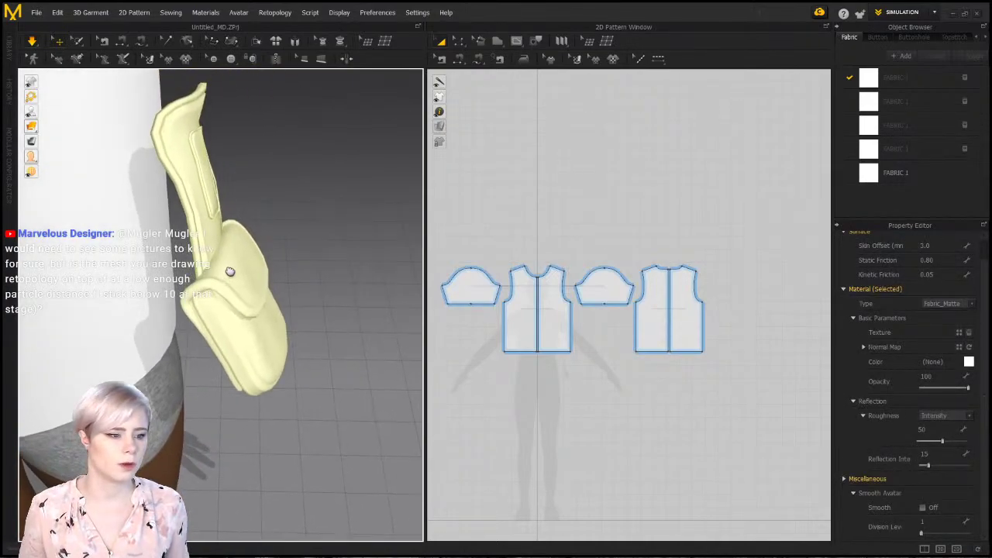
left_click(936, 245)
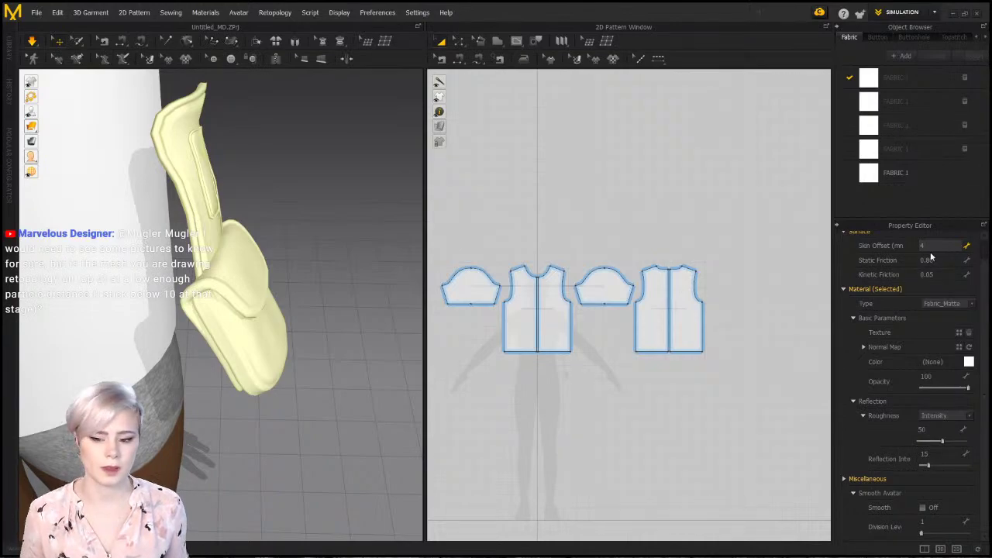
key("Return")
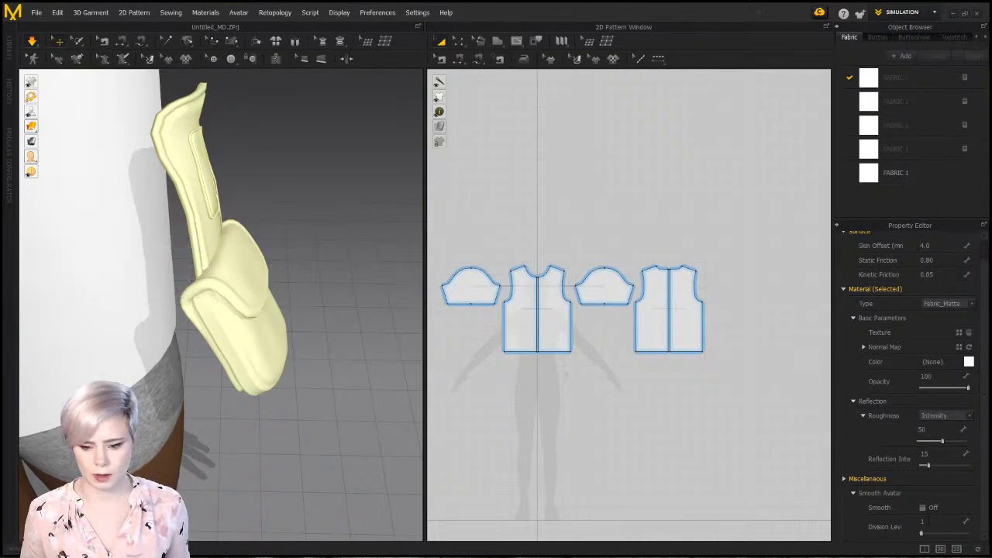
Turn on Smooth for the pocket mesh with a division level of 3
left_click(922, 507)
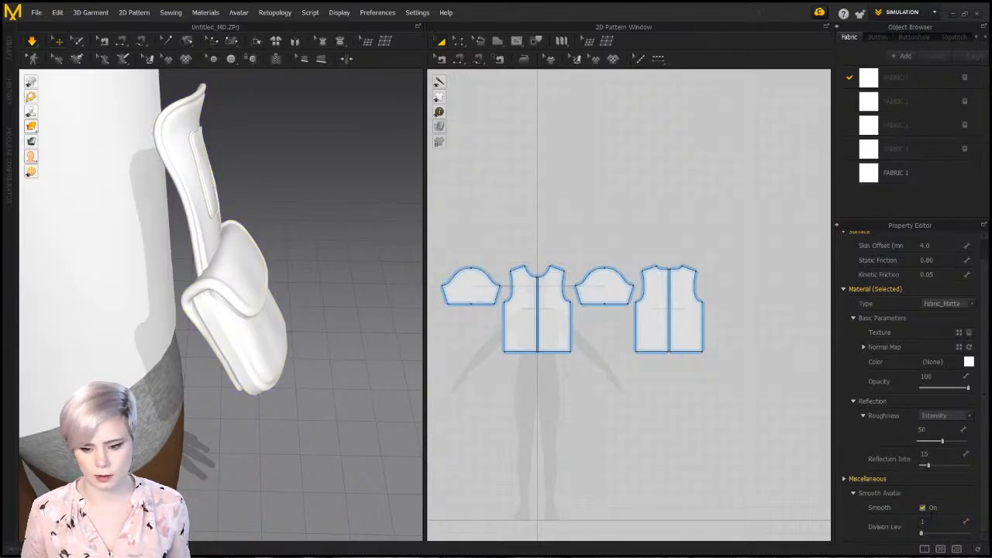
type("3")
key("Return")
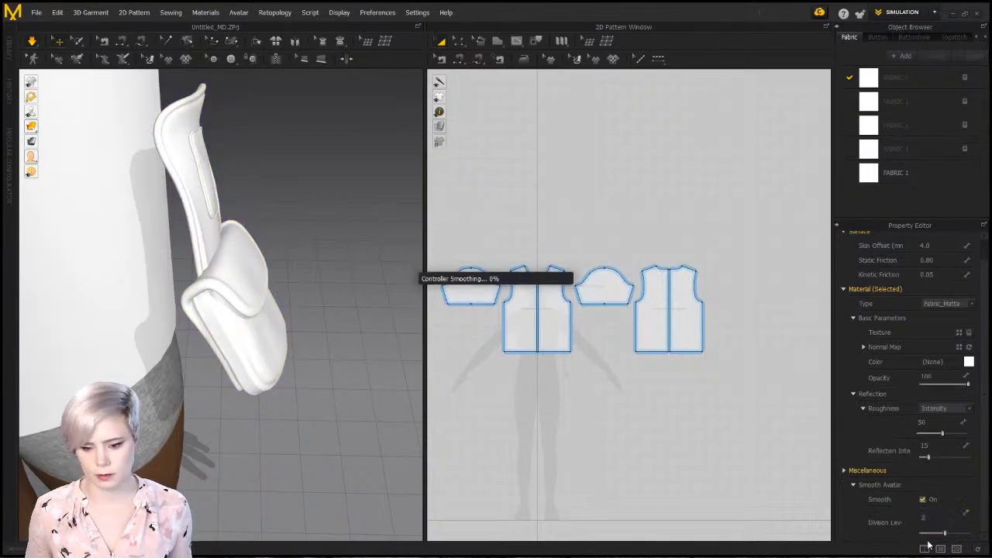
Pull the T-shirt's side against the smoothed pocket to retest the collision
left_click(216, 250)
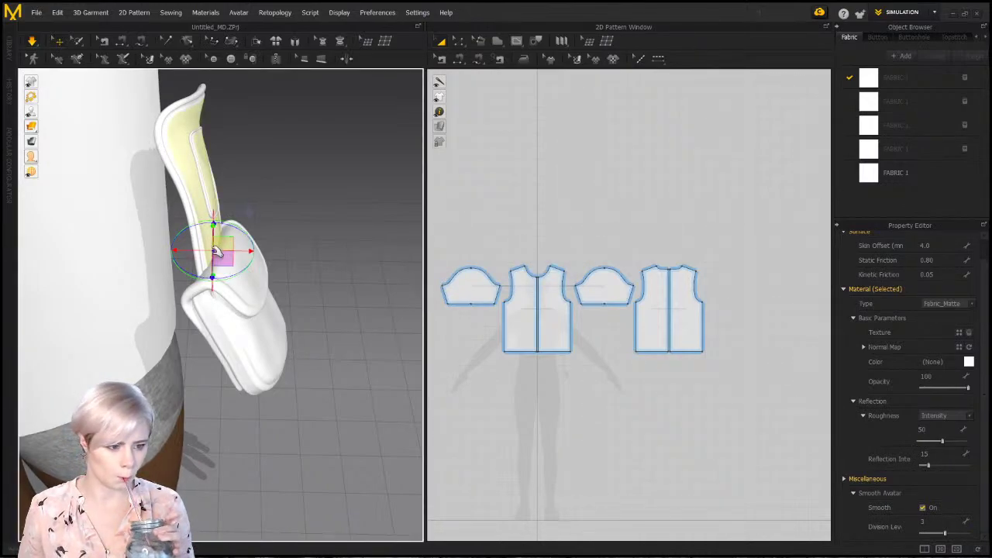
right_click_drag(221, 216, 245, 193)
left_click(142, 353)
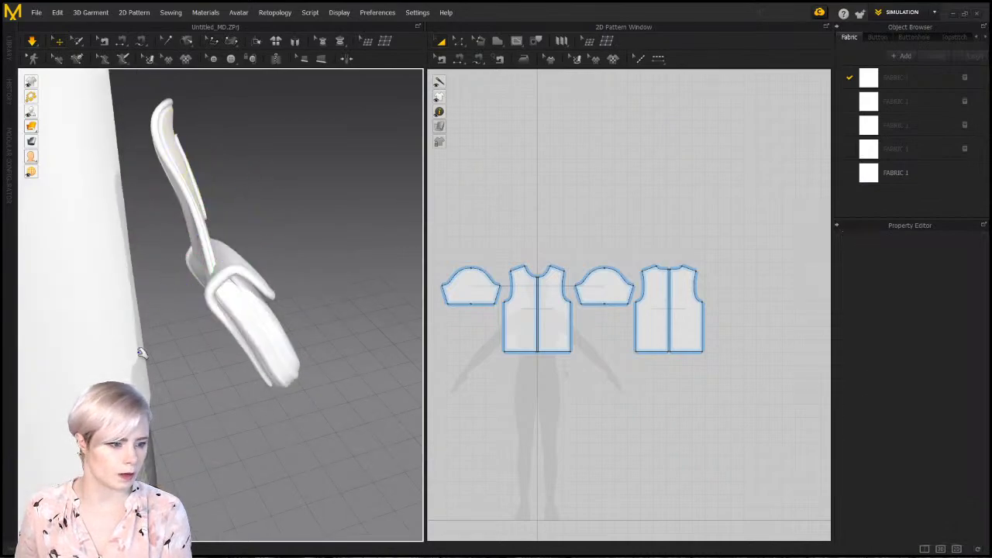
left_click(180, 349)
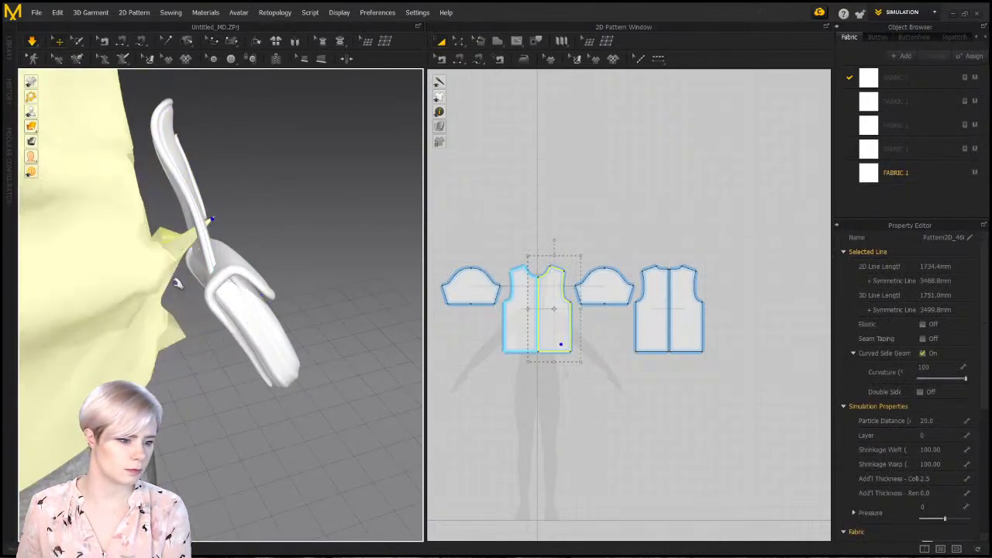
left_click(180, 268)
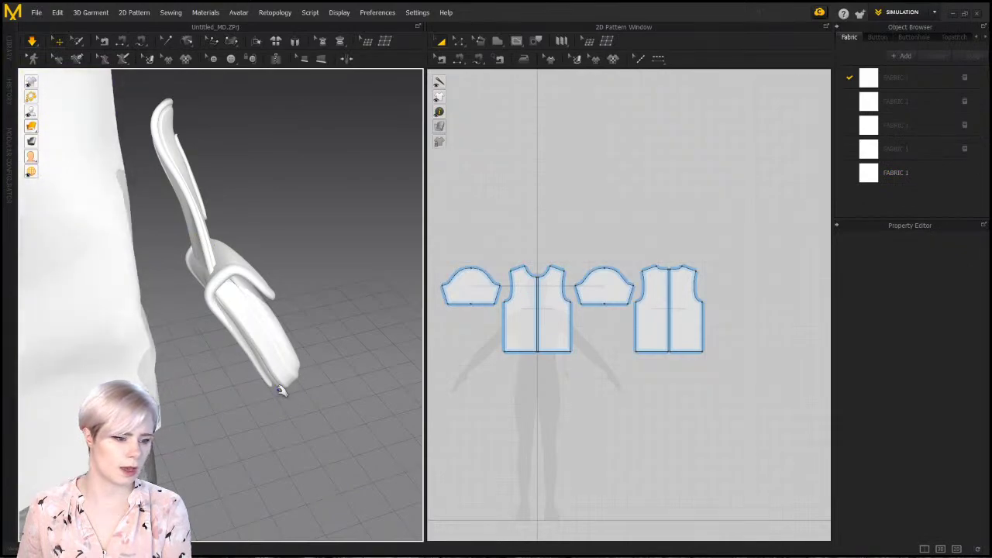
Set the particle distance of the T-shirt's front pattern to 10 mm
left_click(245, 310)
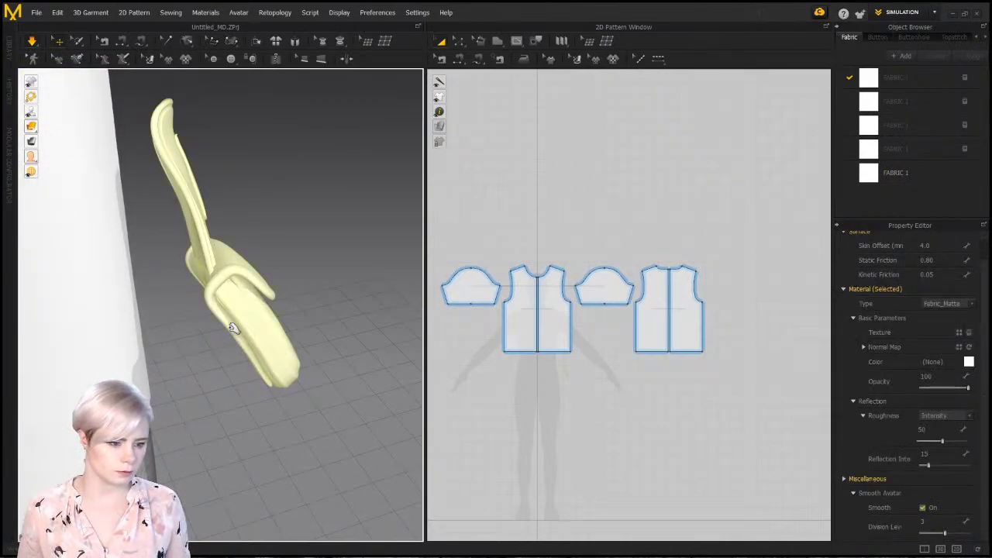
left_click(132, 302)
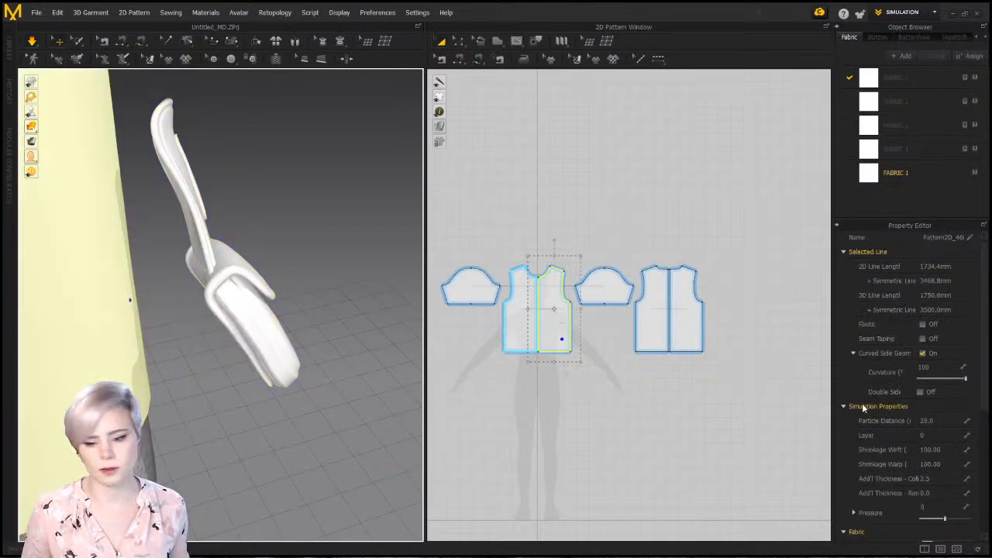
left_click(936, 423)
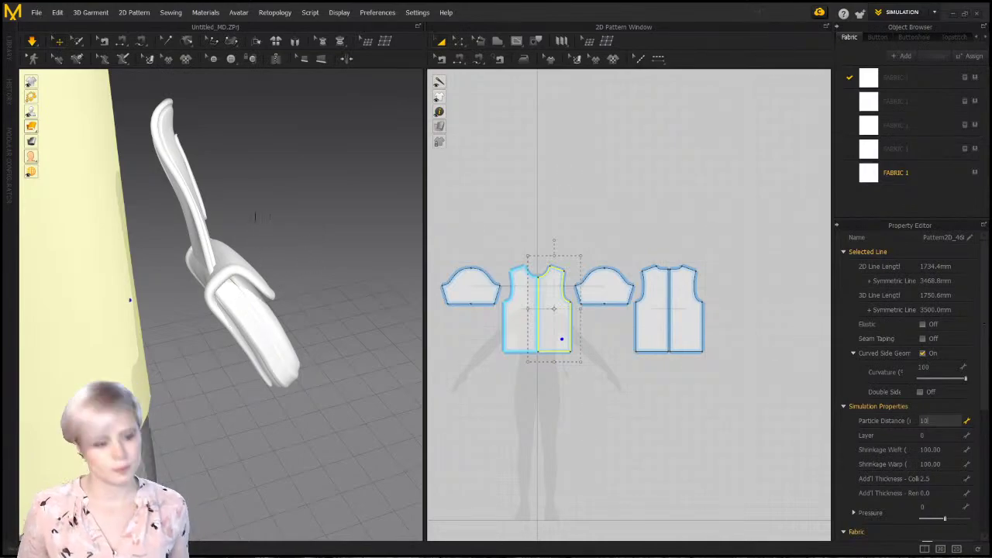
key("Return")
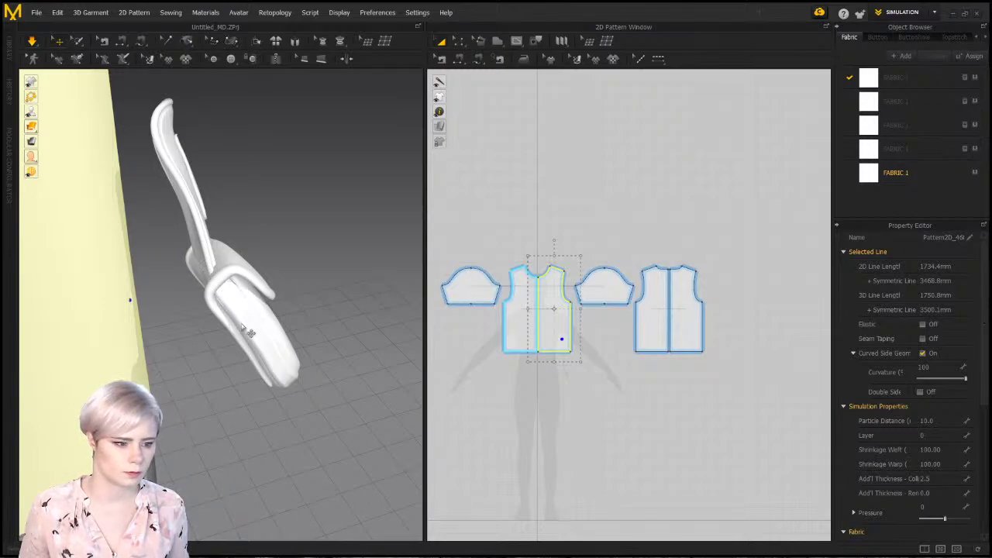
Move the whole pocket closer to the T-shirt's side with the simulation stopped, and restart the simulation
left_click(241, 322)
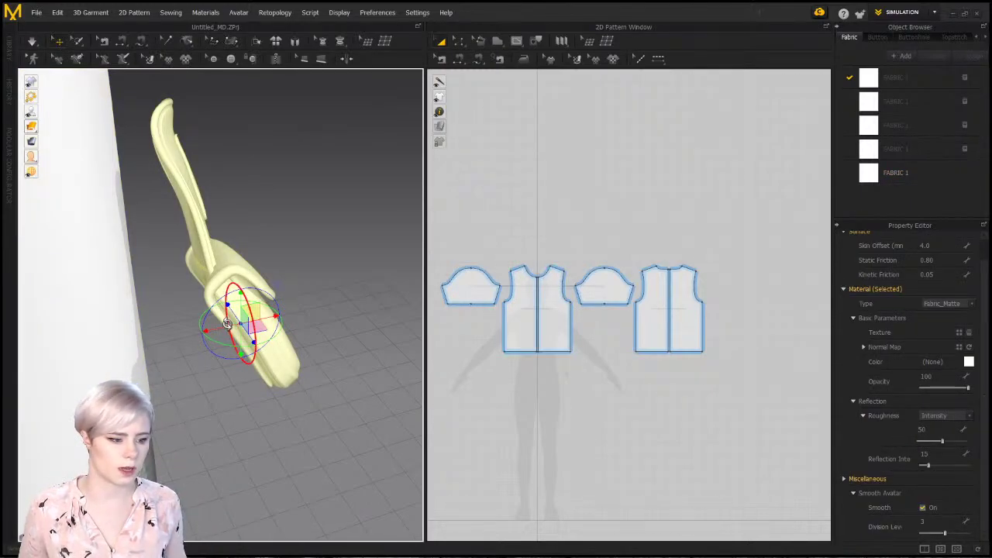
left_click_drag(210, 330, 142, 338)
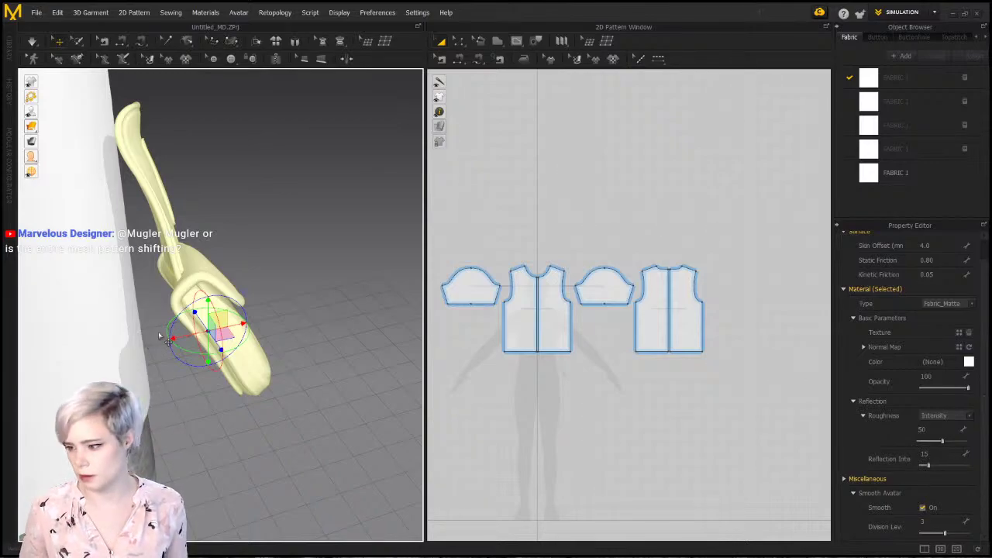
key("space")
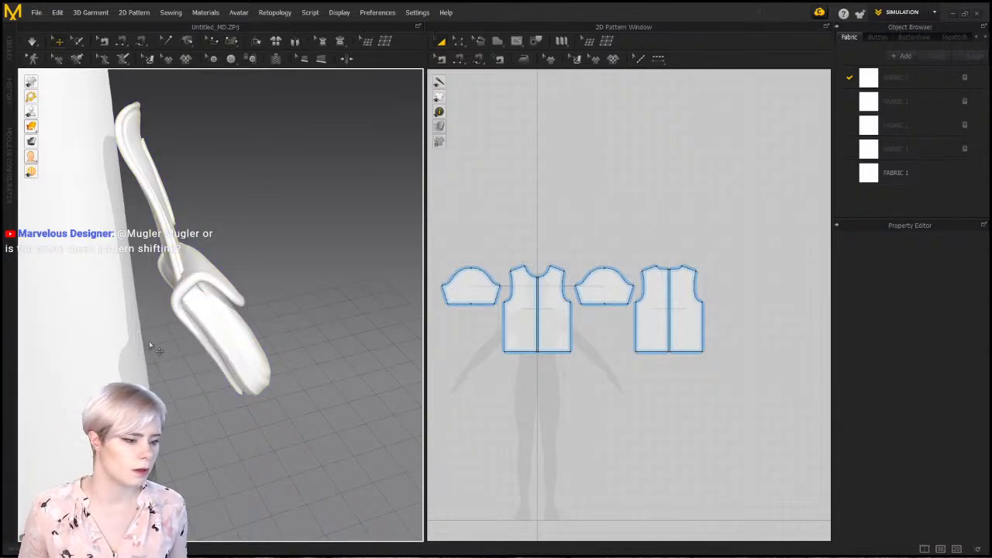
left_click_drag(147, 339, 184, 332)
key("ctrl+z")
key("space")
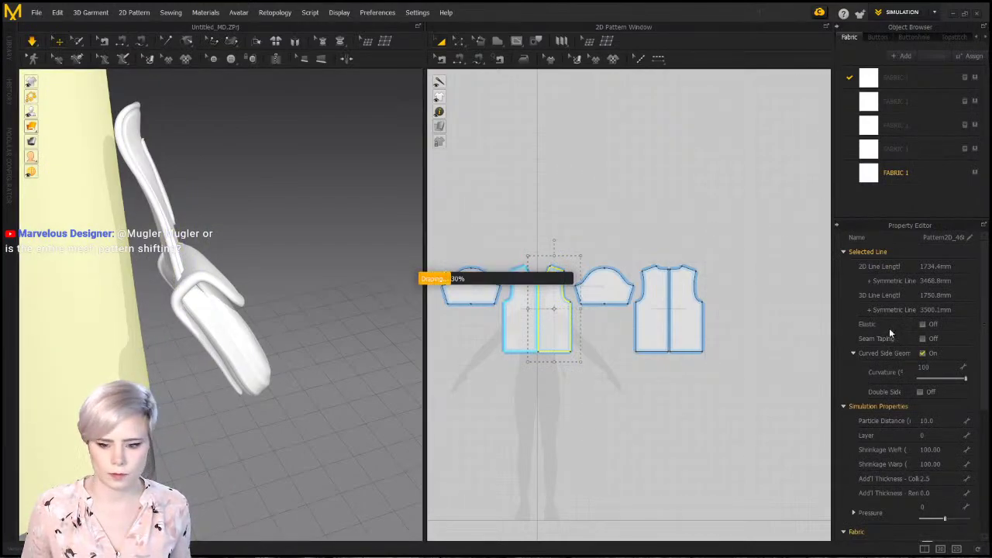
Set the skin offset of the whole pocket mesh to 3 mm
right_click_drag(91, 246, 130, 279)
left_click(206, 361)
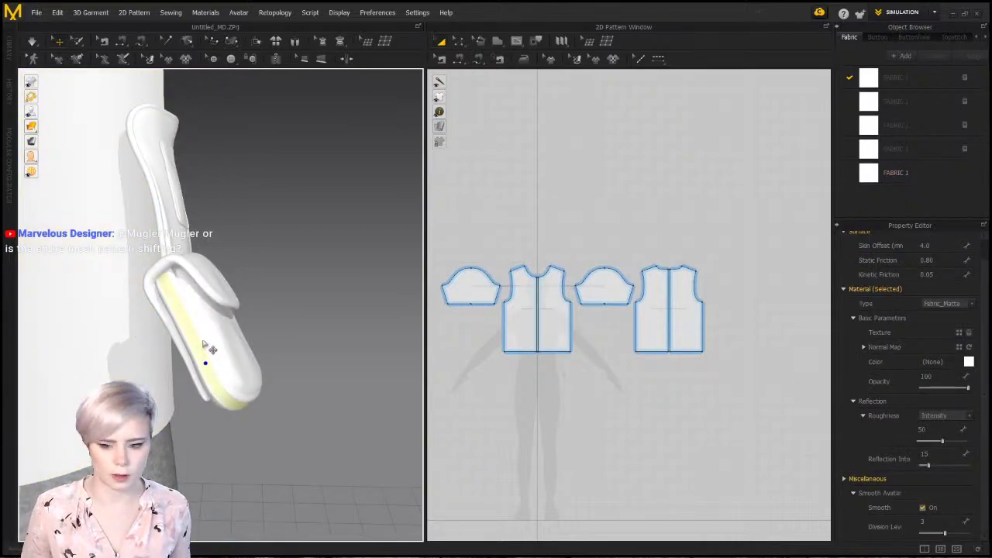
left_click(930, 246)
type("3")
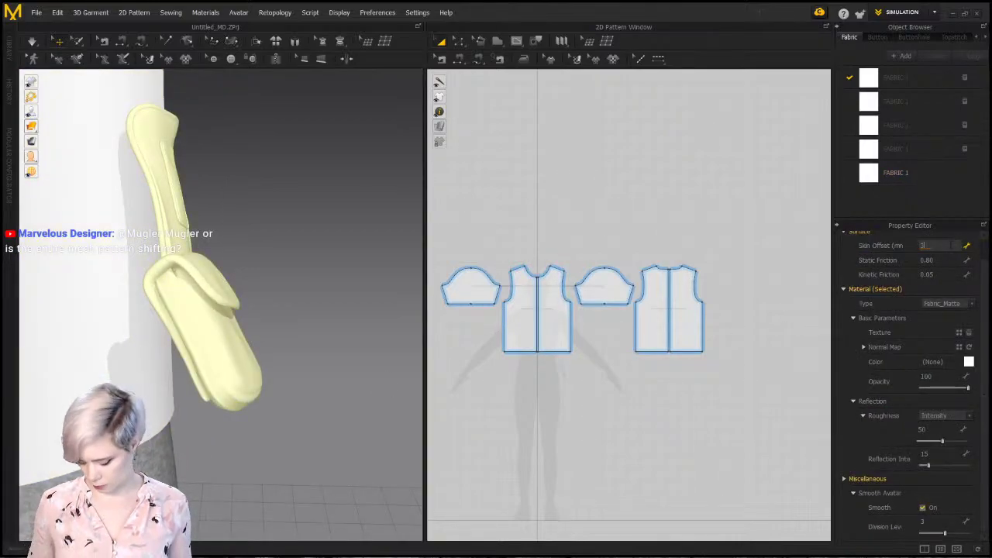
key("Return")
Set the pocket mesh's smoothing division level to 1 and turn Smooth off
double_click(934, 521)
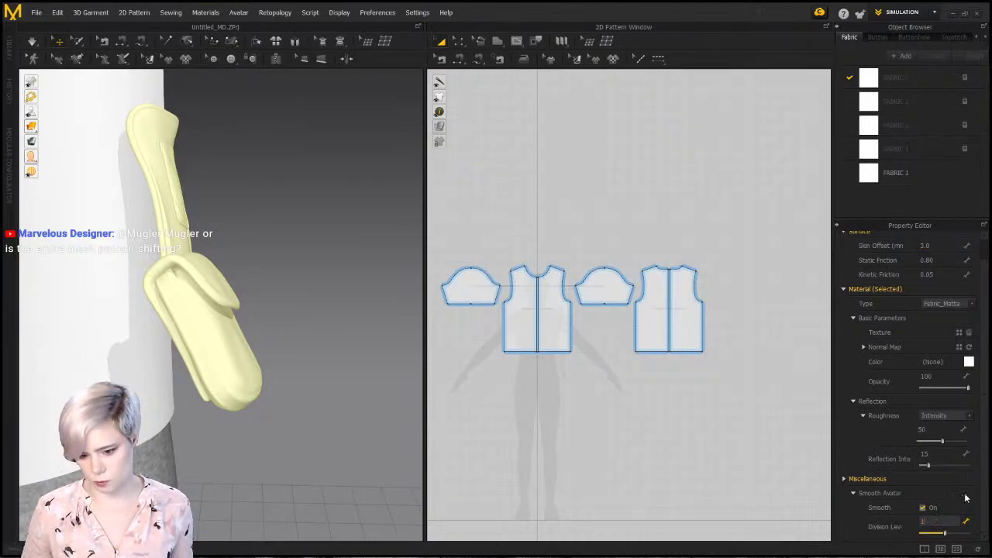
type("1")
key("Return")
left_click(922, 509)
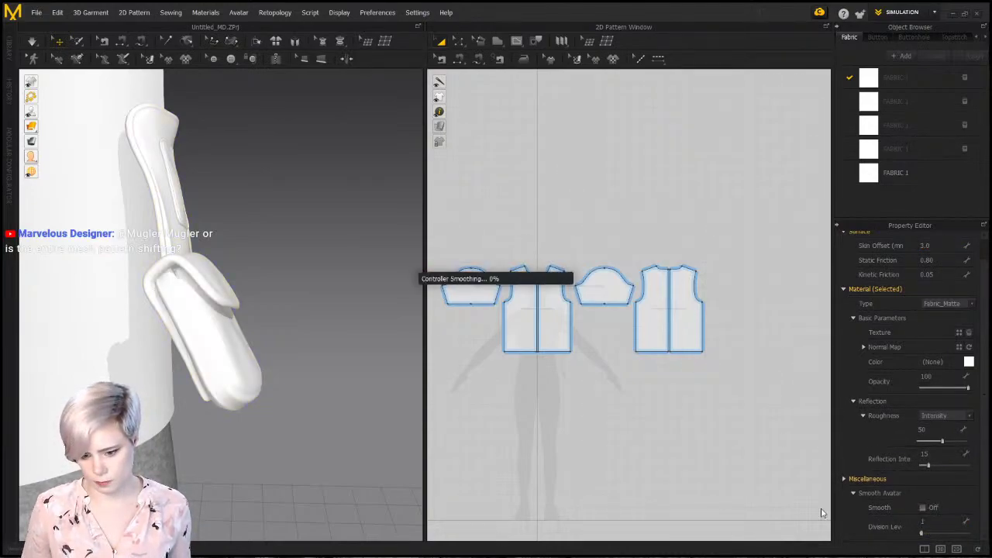
Pull the T-shirt's side against the unsmoothed pocket to test the collision
right_click_drag(248, 348, 160, 328)
left_click(168, 299)
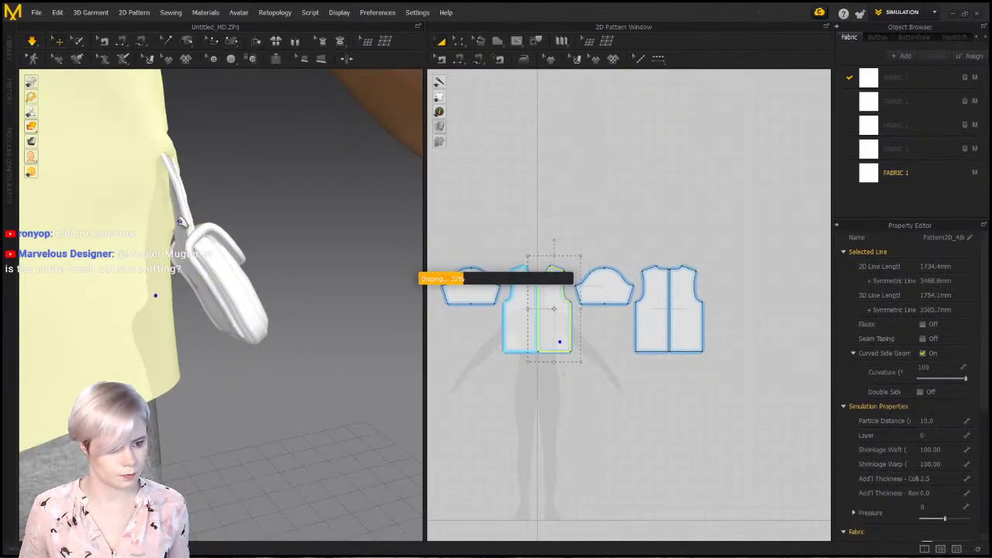
right_click_drag(149, 206, 222, 265)
Move the pocket slightly away from the T-shirt's side and pull the fabric toward it to repeat the collision test
left_click(206, 267)
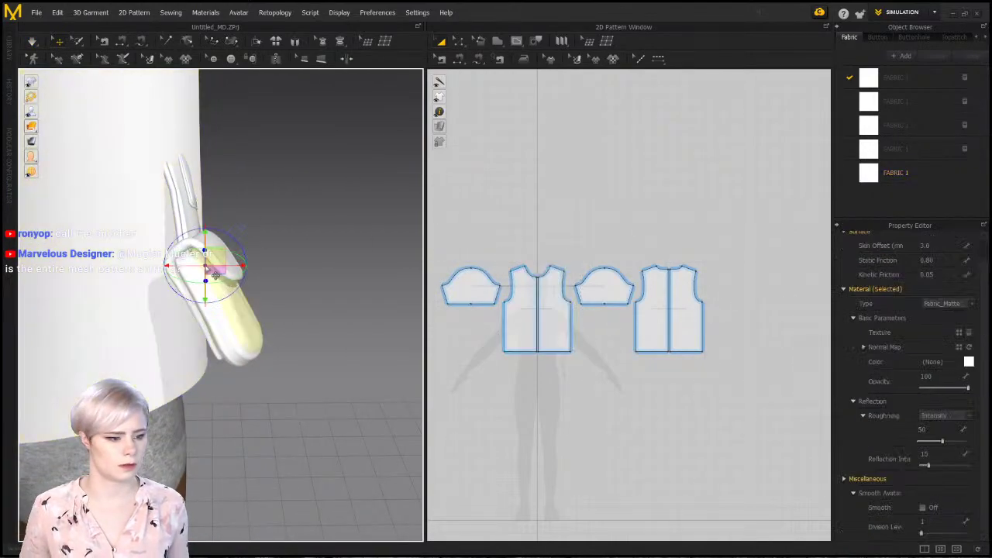
left_click(205, 268)
left_click(219, 264)
left_click_drag(228, 274, 260, 268)
left_click_drag(159, 308, 325, 339)
right_click_drag(325, 339, 186, 224)
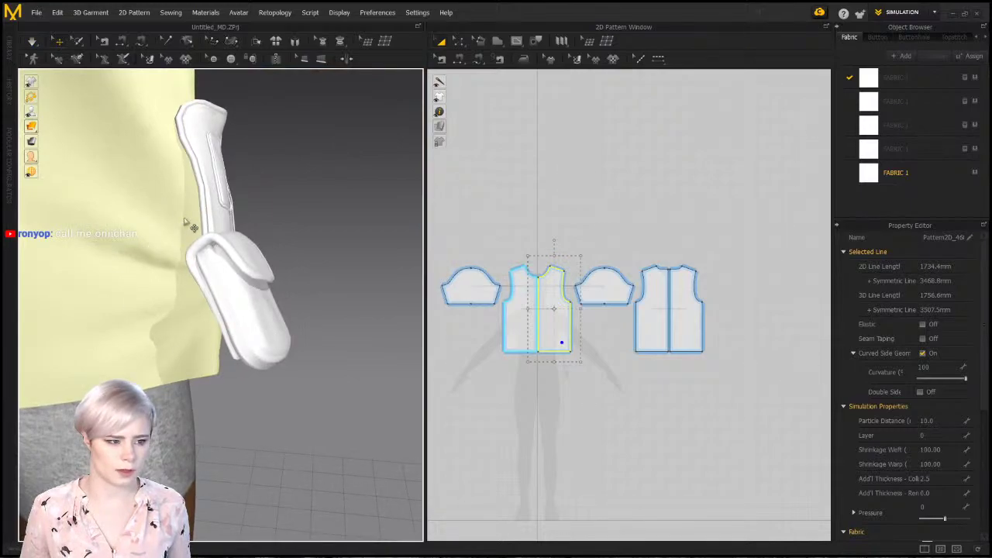
left_click(198, 227)
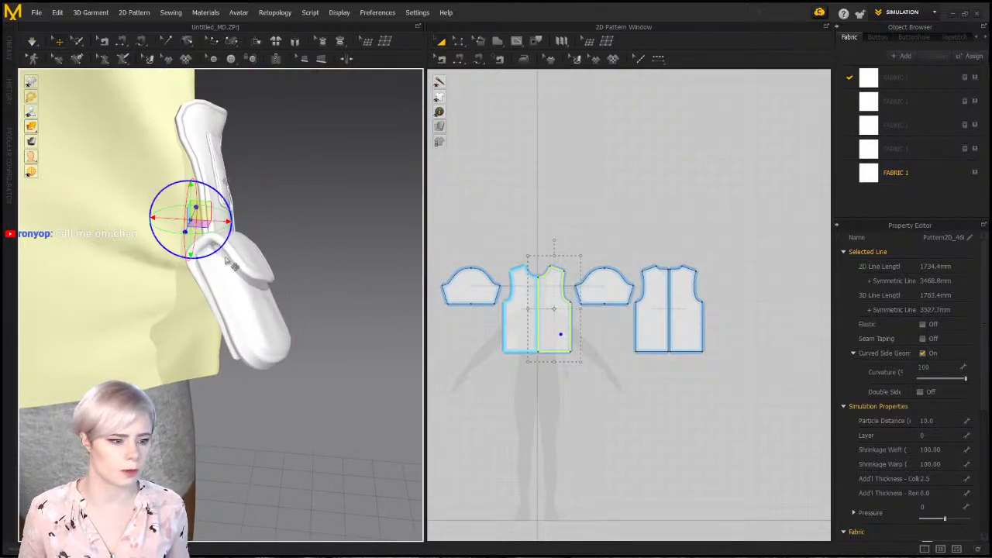
Turn Smooth back on for the pocket mesh with a division level of 3, and set its skin offset to 4 mm
left_click(923, 509)
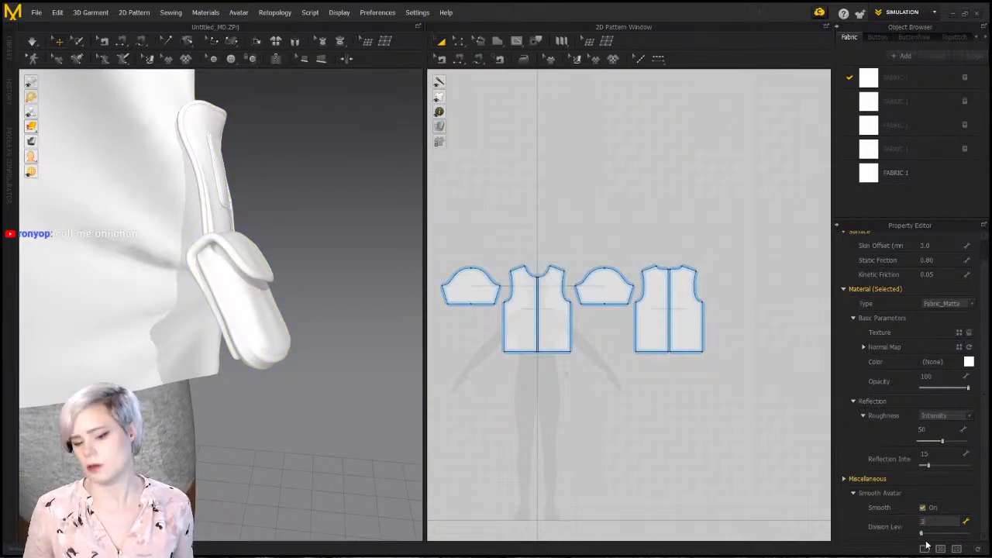
key("Return")
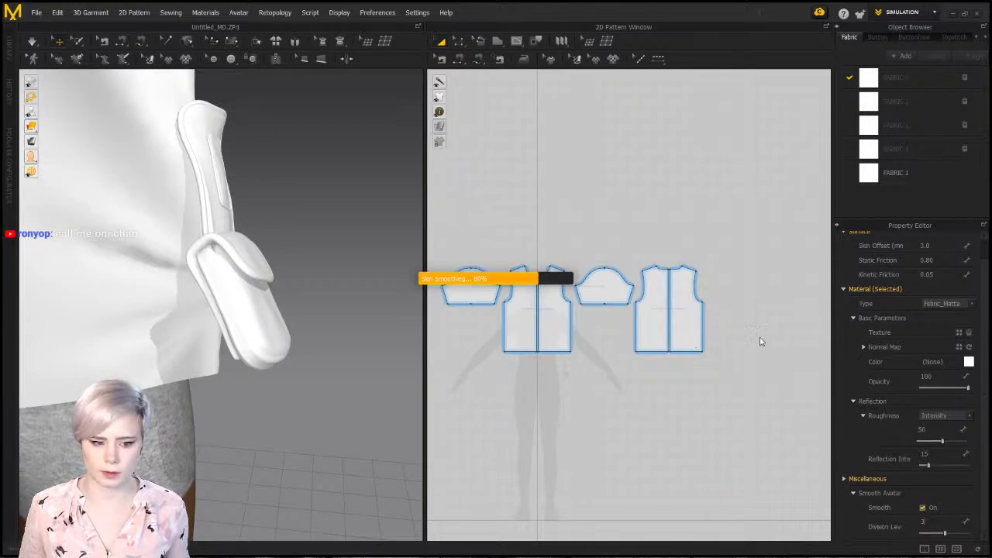
scroll(947, 244, "up", 1)
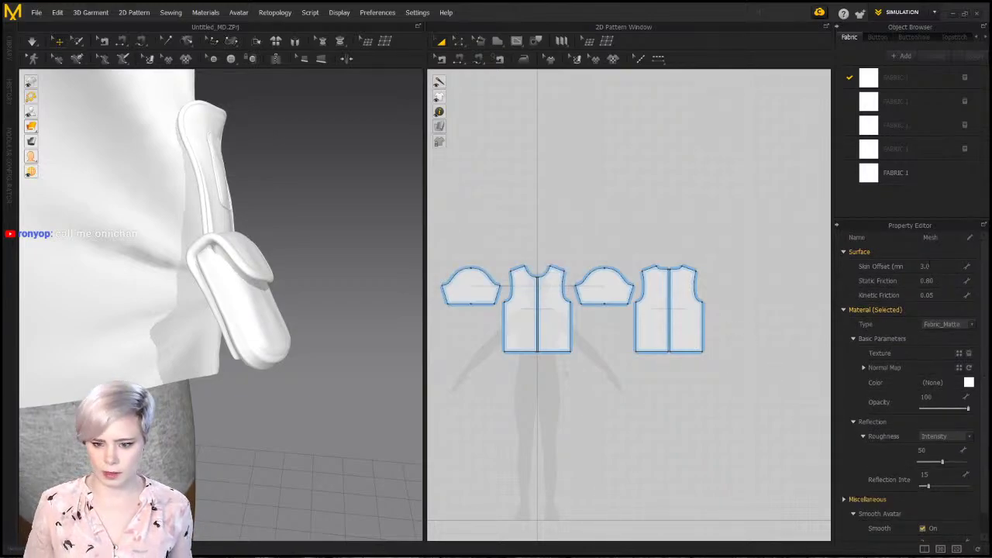
left_click(926, 266)
type("4")
key("Return")
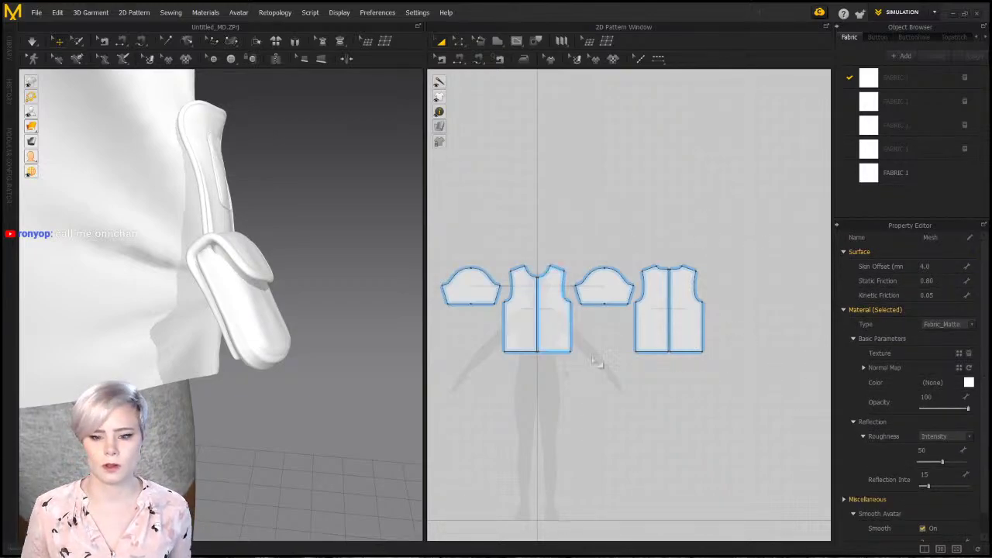
Restart the simulation and examine the smoothed pocket beside the T-shirt from several sides
key("space")
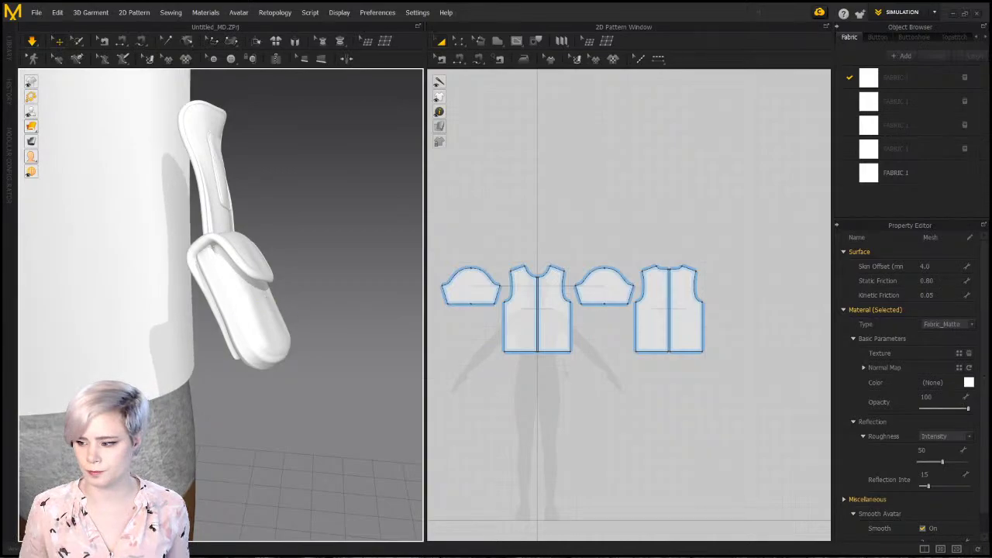
key("space")
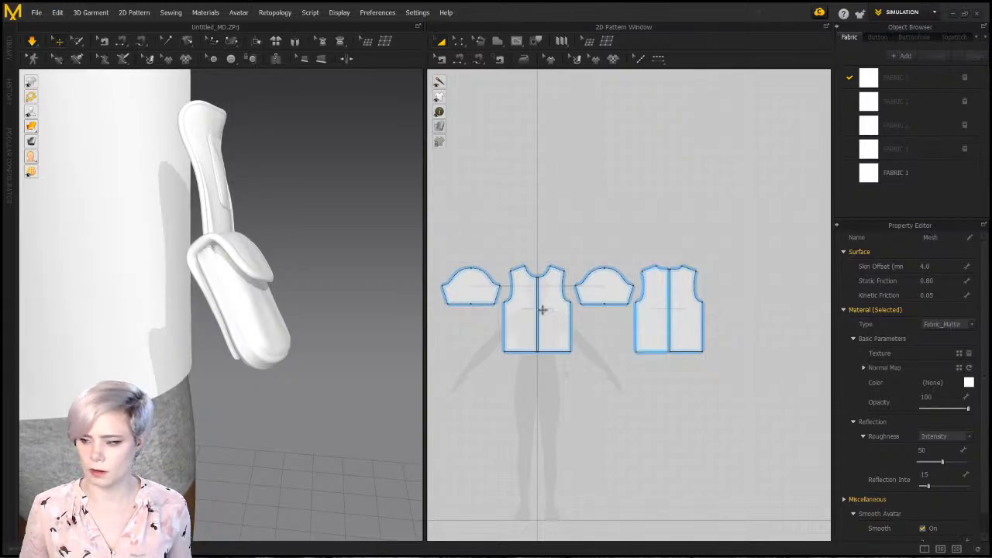
scroll(207, 270, "up", 3)
scroll(208, 270, "down", 2)
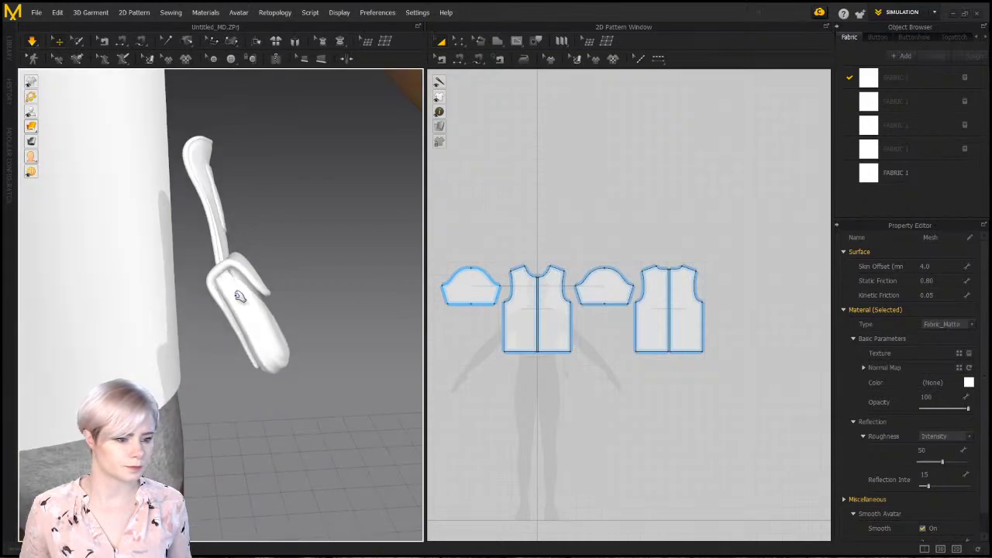
left_click(241, 296)
right_click_drag(307, 300, 320, 277)
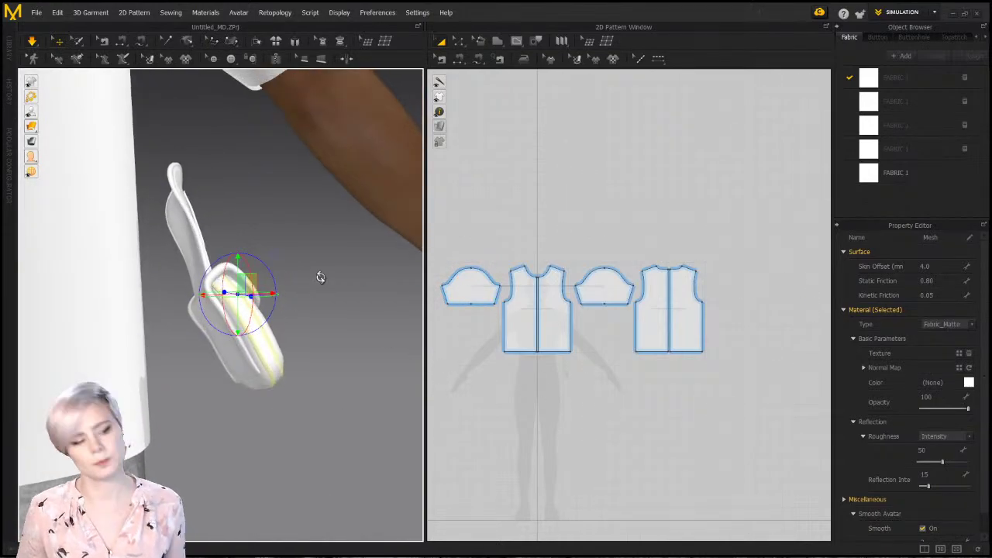
right_click_drag(192, 365, 188, 386)
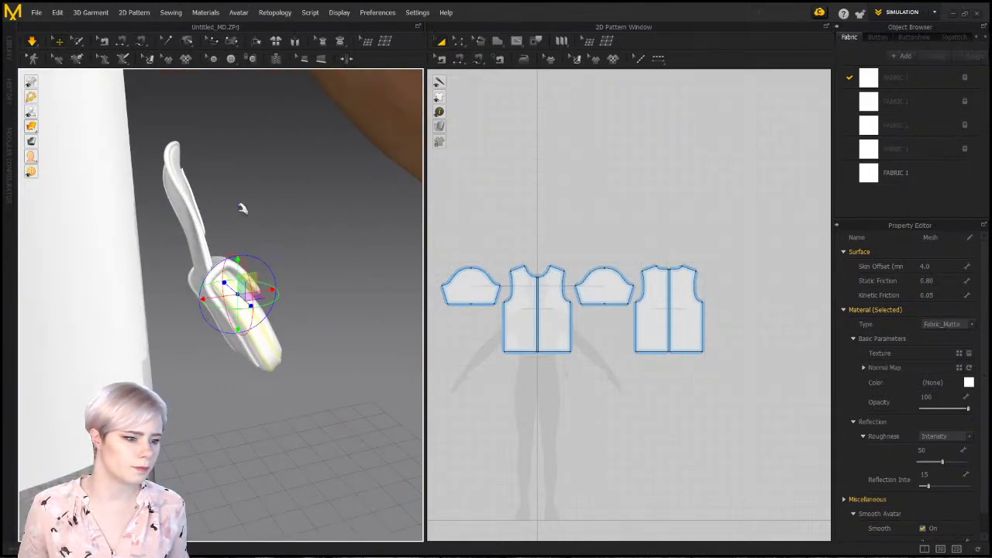
right_click_drag(243, 208, 125, 191)
right_click_drag(303, 320, 256, 310)
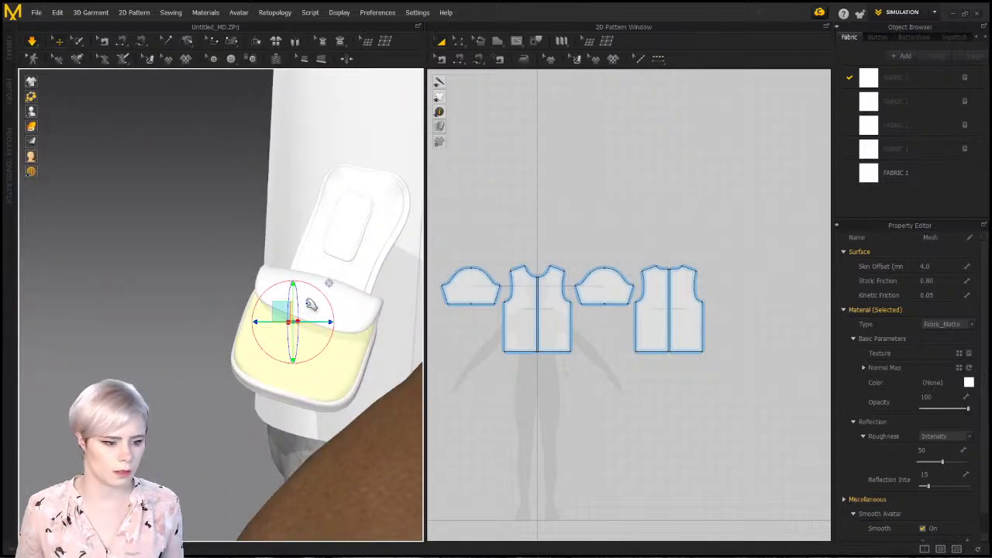
right_click_drag(313, 290, 310, 319)
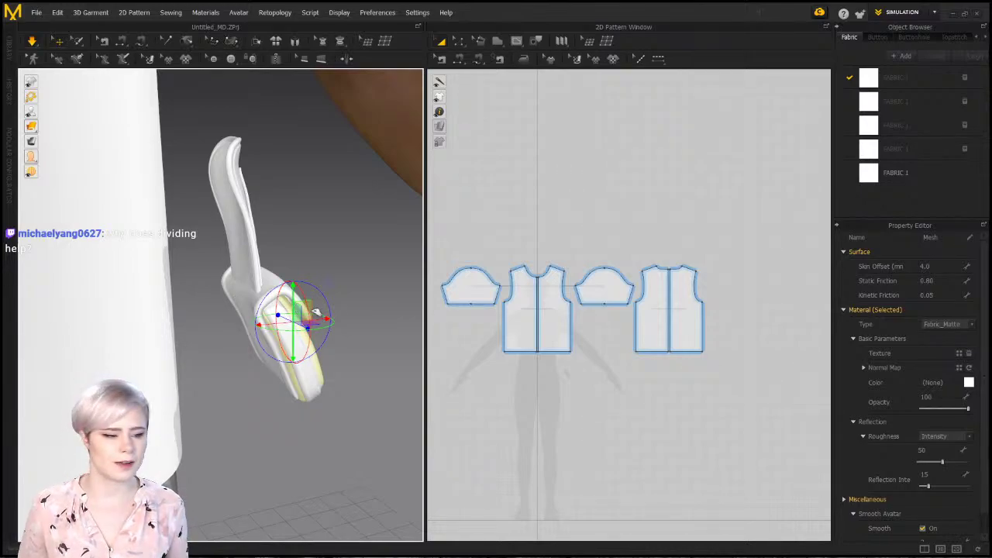
left_click(242, 270)
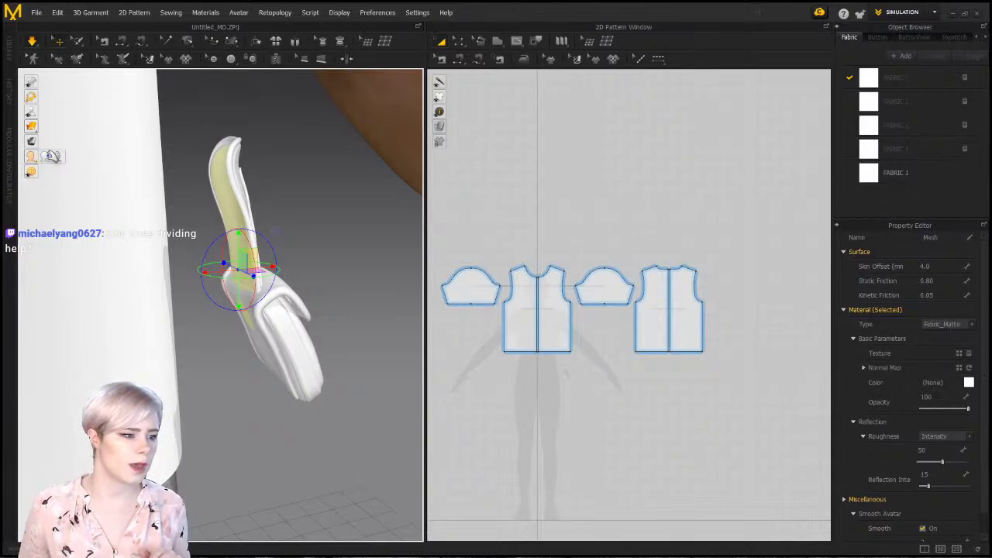
Switch the avatar display to mesh style and select the whole pocket
left_click(31, 156)
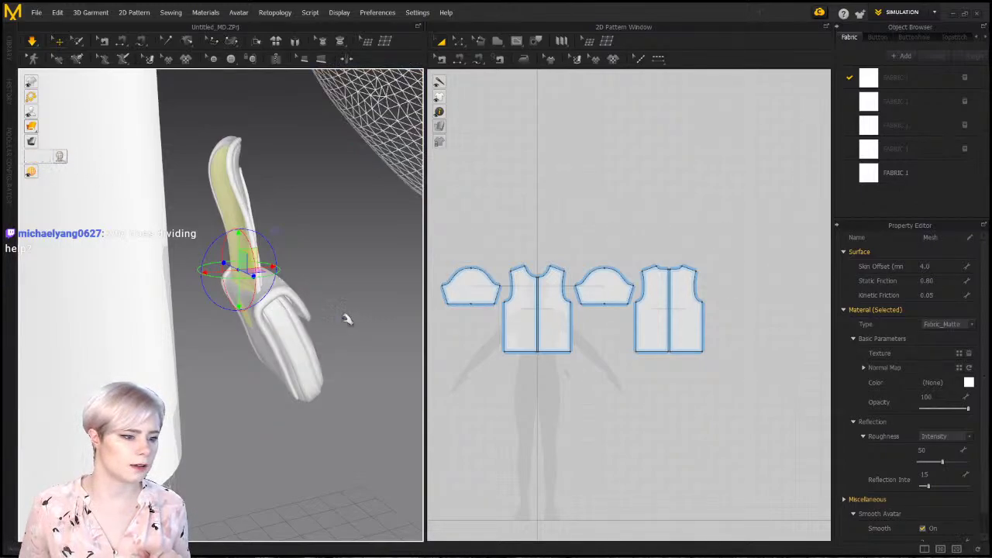
left_click(365, 271)
left_click(275, 311)
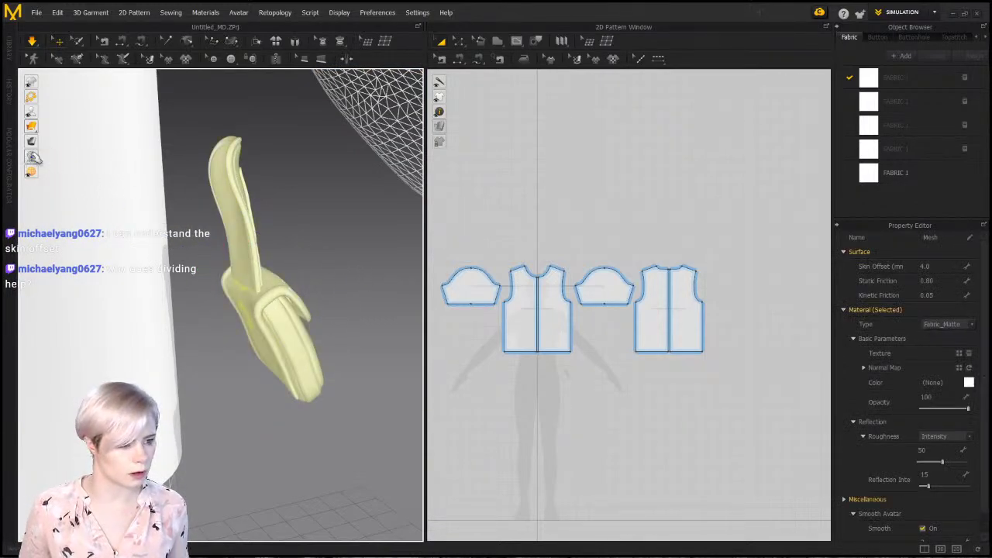
mouse_move(60, 156)
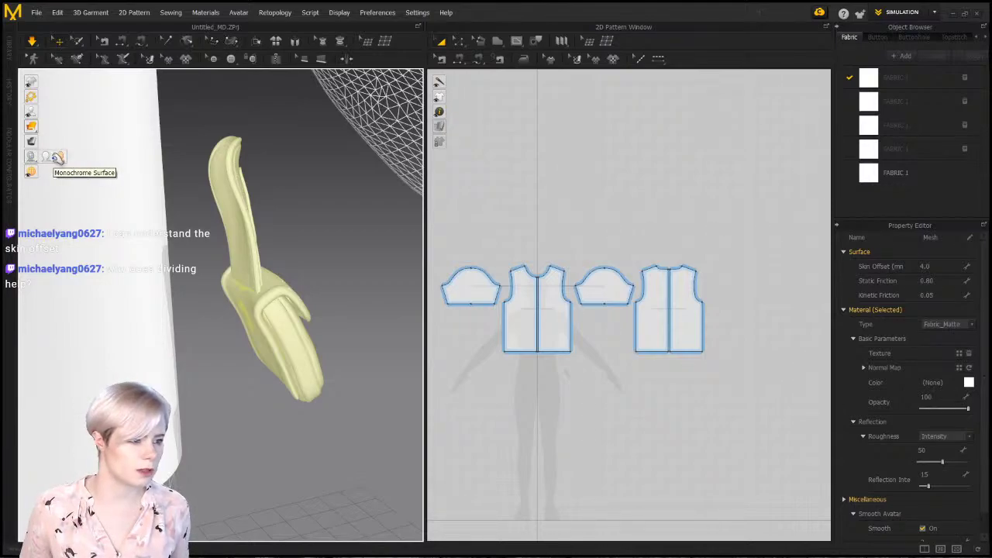
left_click(62, 157)
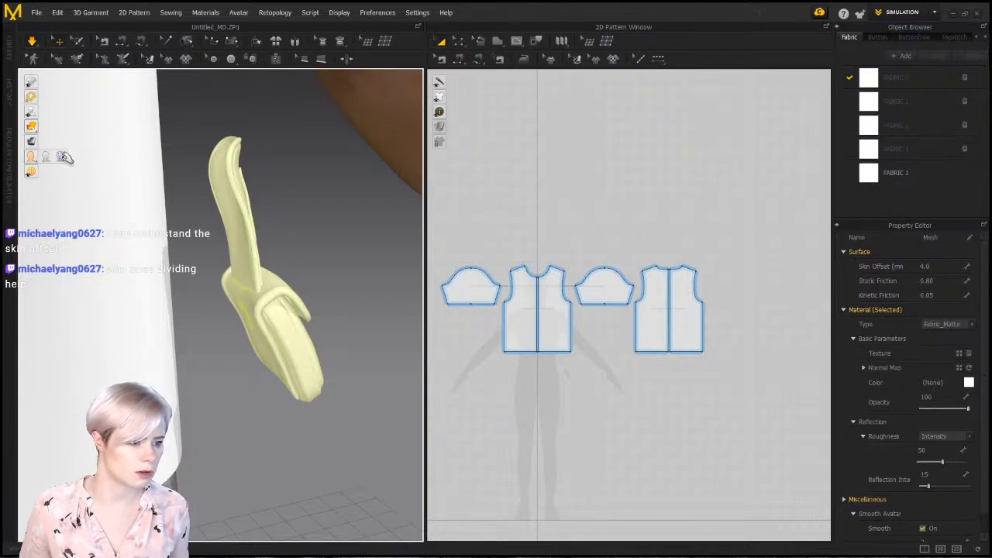
left_click(65, 157)
left_click(301, 240)
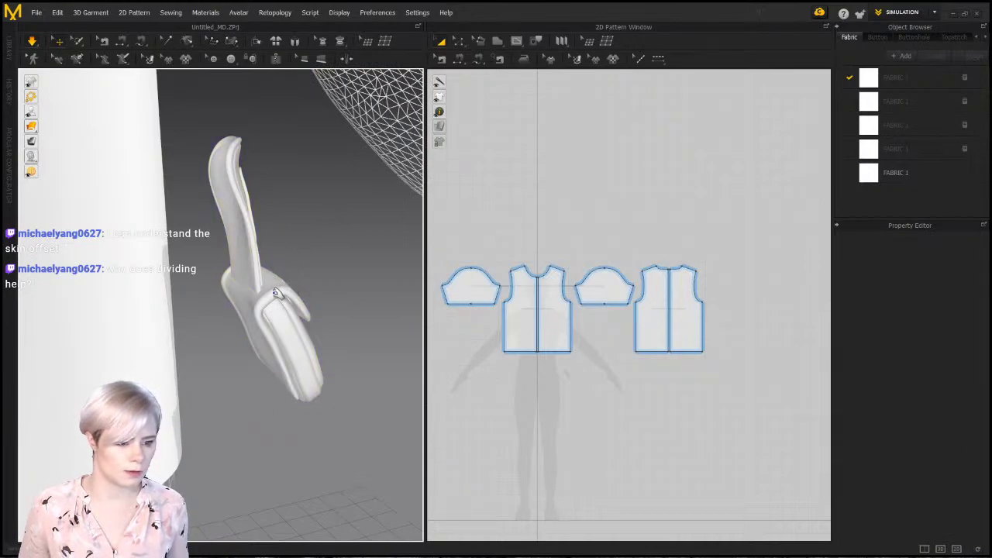
left_click(276, 293)
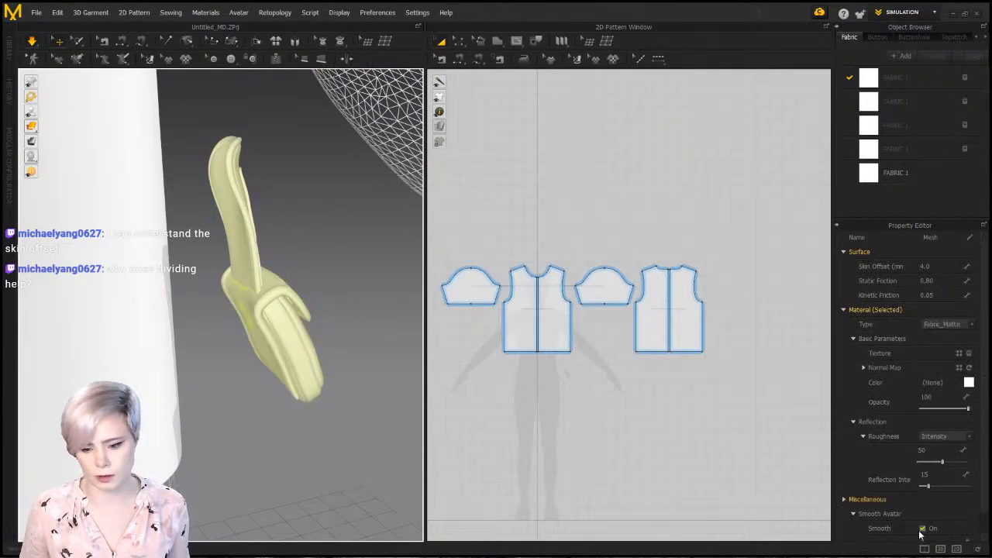
Turn off Smooth for the pocket mesh and examine its wireframe density
left_click(923, 530)
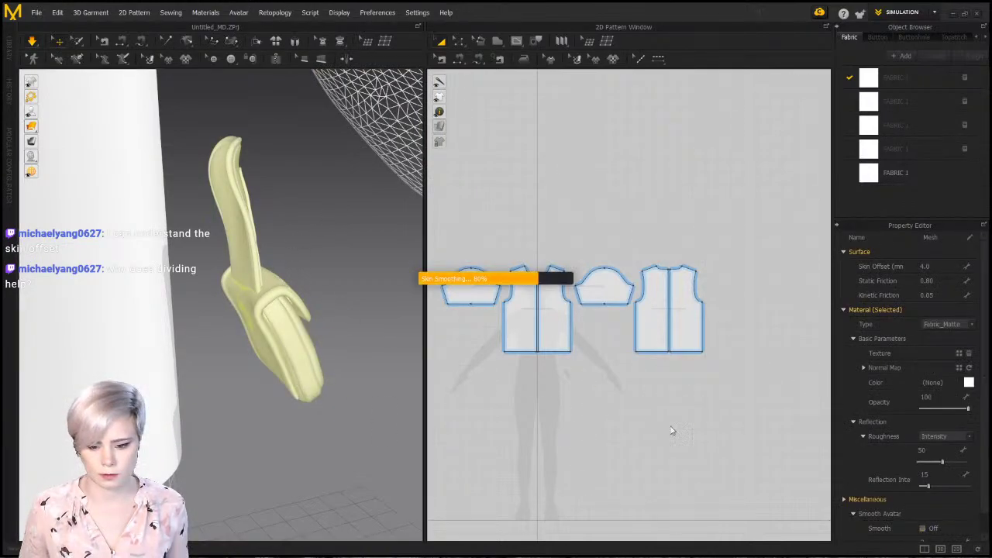
scroll(231, 273, "up", 3)
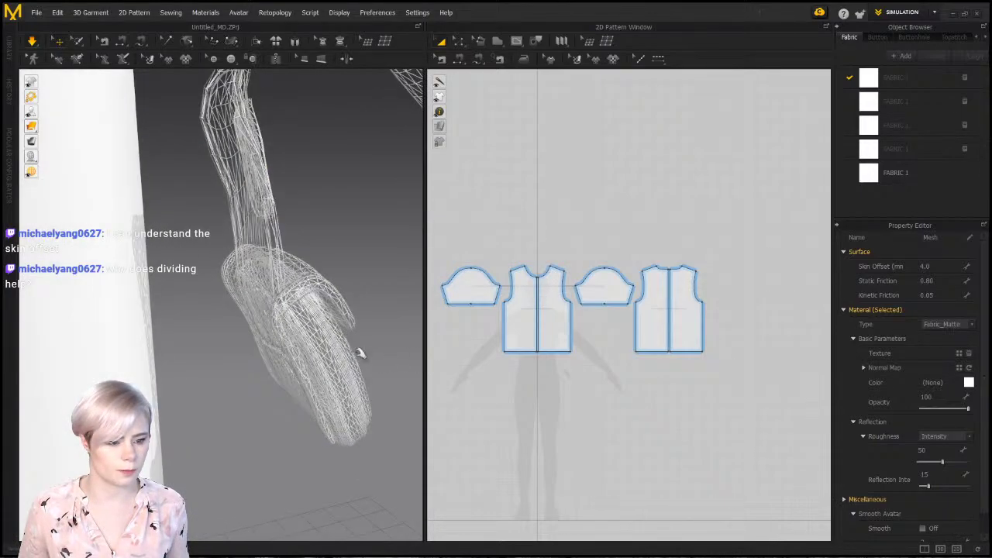
scroll(960, 497, "down", 1)
right_click_drag(391, 377, 266, 358)
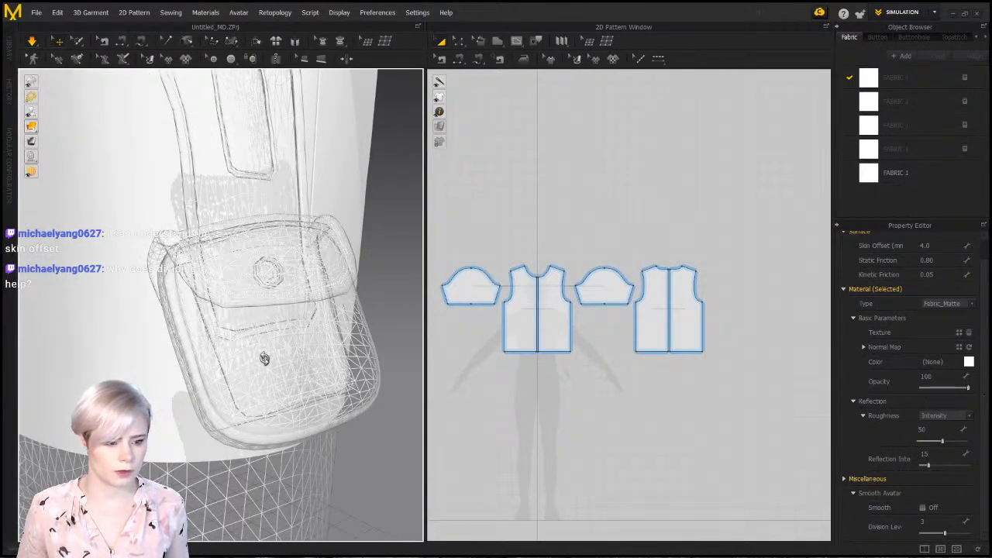
Set the pocket mesh's smoothing division level to 4 and try turning Smooth on
left_click(946, 522)
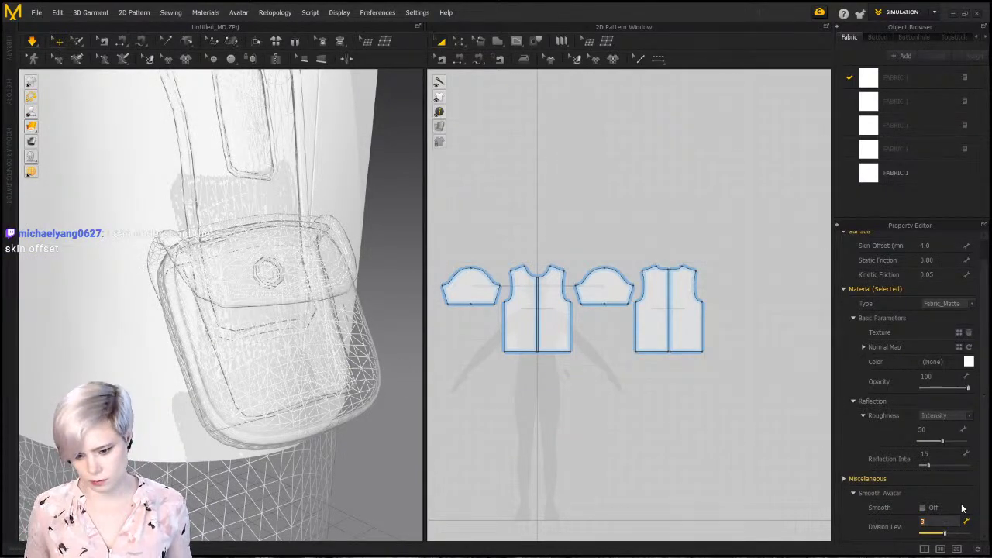
type("4")
key("Return")
right_click_drag(341, 320, 309, 317)
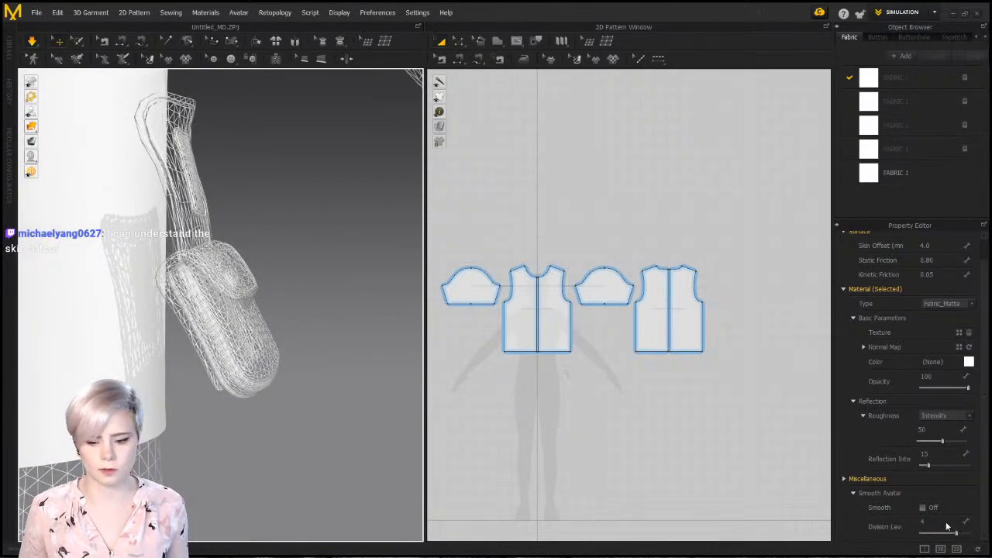
left_click(923, 508)
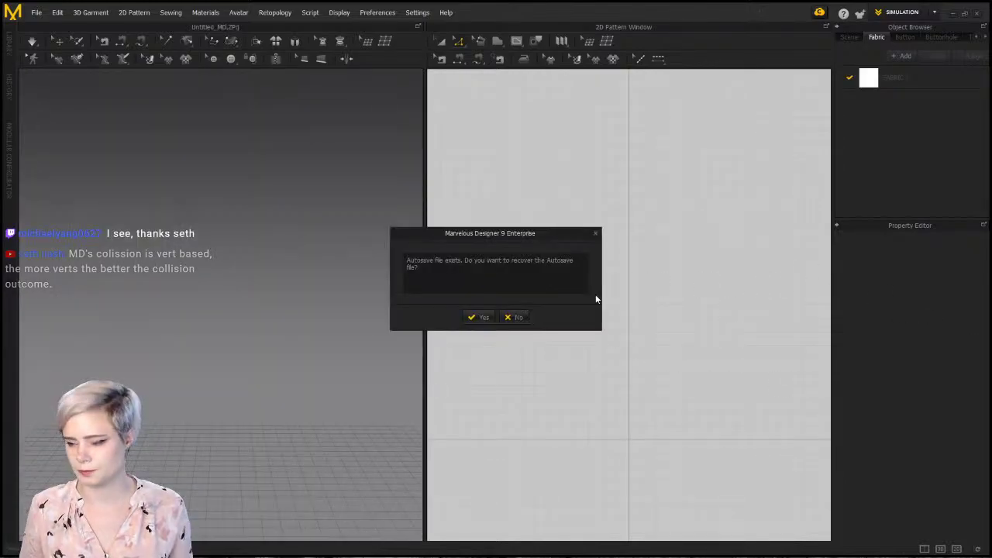
Recover the autosaved project and select the pocket's flap piece
left_click(479, 318)
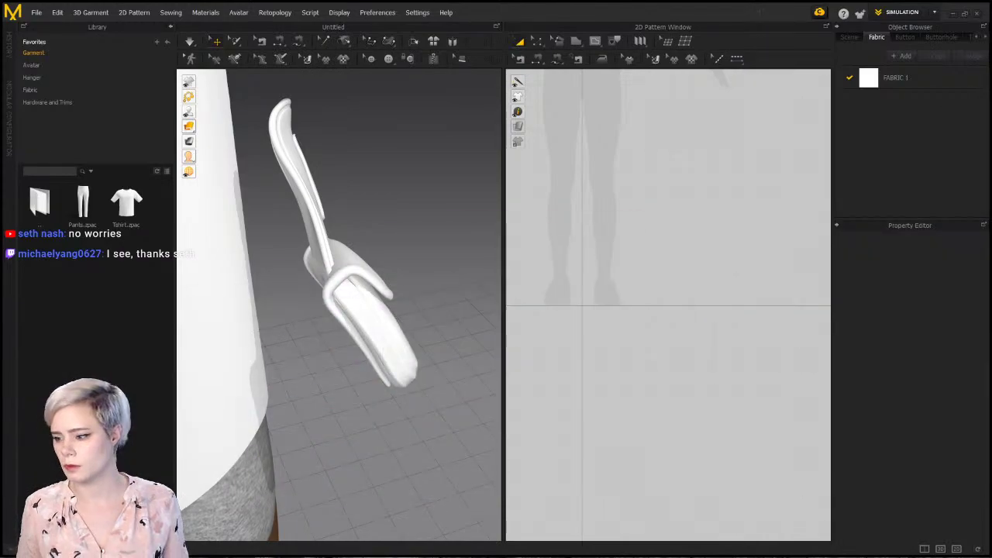
scroll(252, 212, "up", 5)
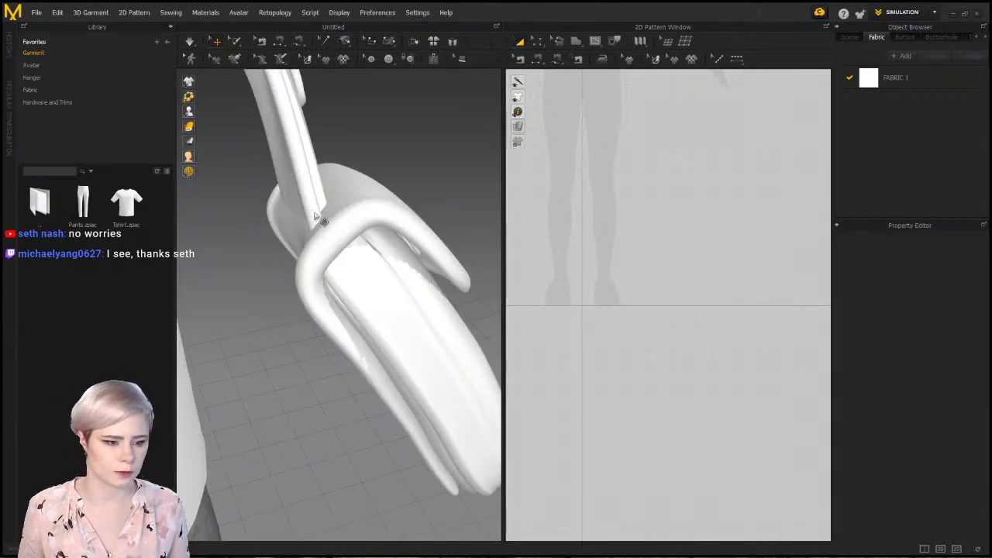
left_click(361, 237)
scroll(443, 265, "down", 2)
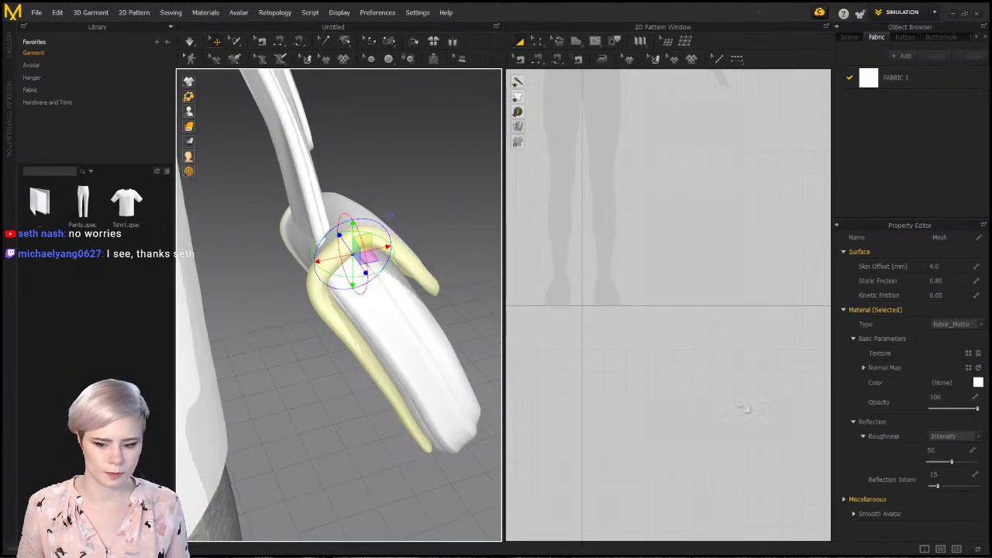
Turn on Smooth for the pocket's flap piece and hide the library
left_click(855, 513)
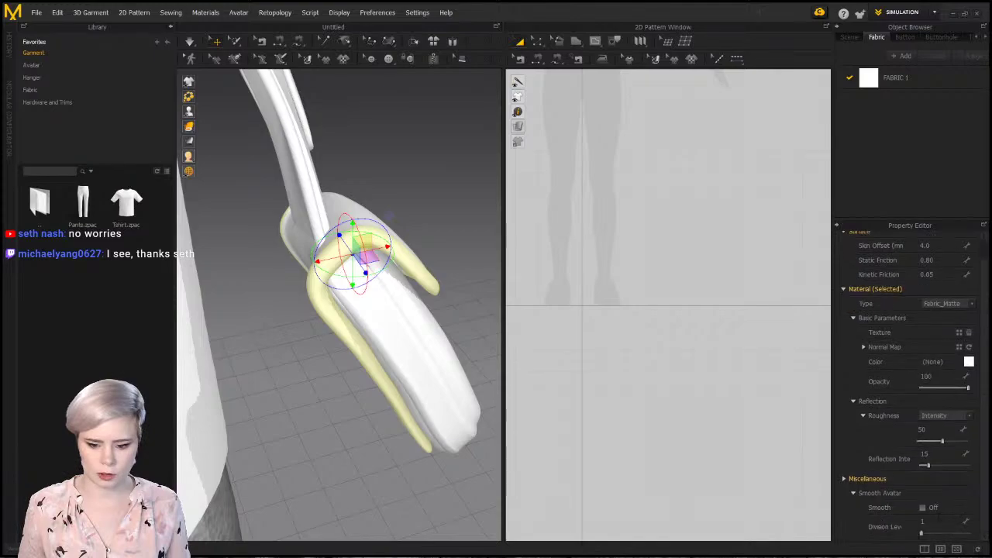
left_click(922, 507)
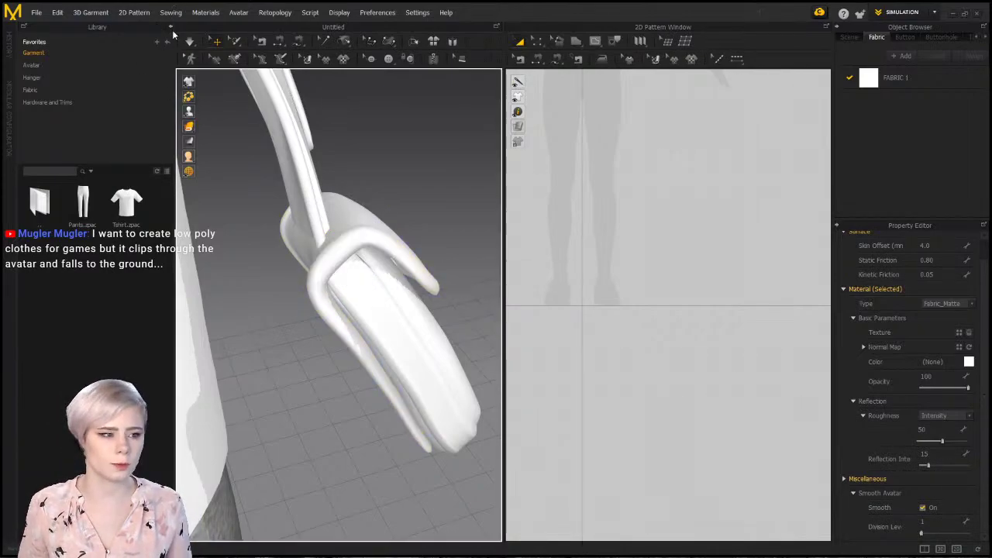
left_click(171, 27)
Select the whole pocket mesh, including its flap and strap
left_click(191, 218)
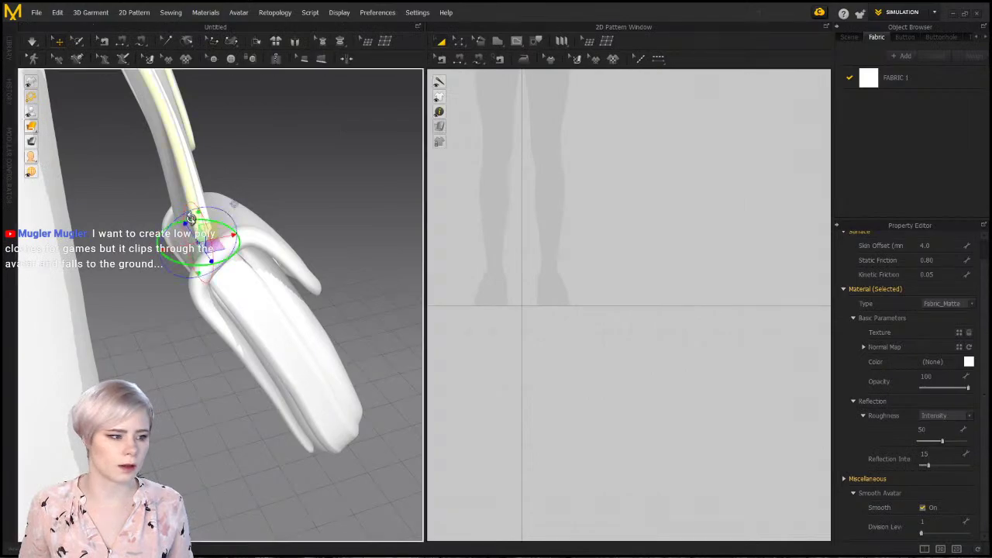
left_click(288, 263)
key("Delete")
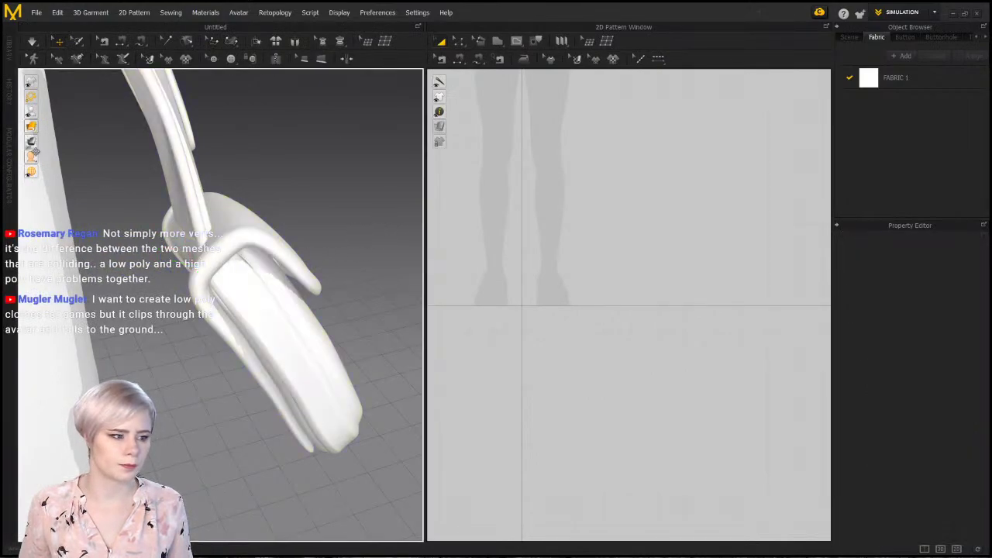
left_click(257, 250)
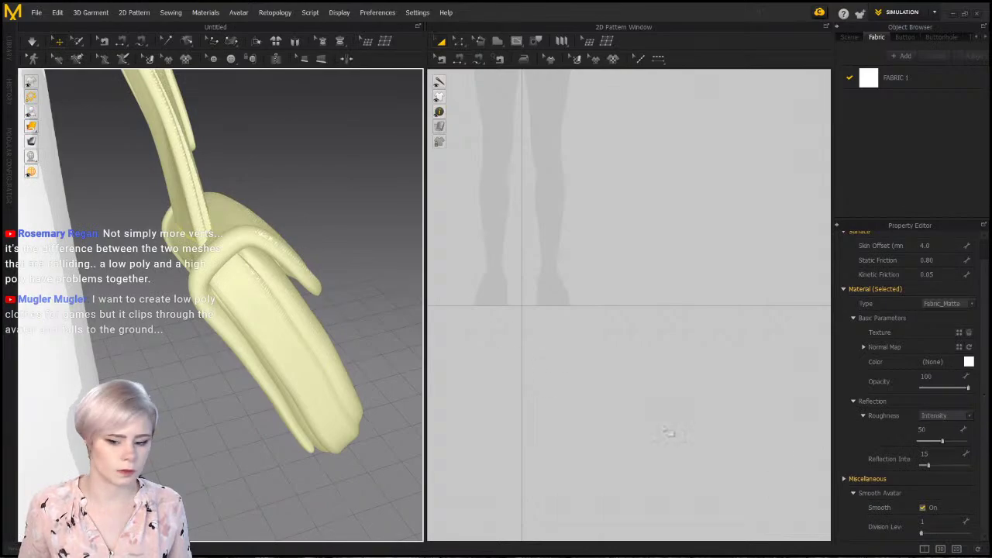
Examine the smoothed pocket's wireframe density across the flap, body, button and strap
right_click_drag(168, 296, 338, 215)
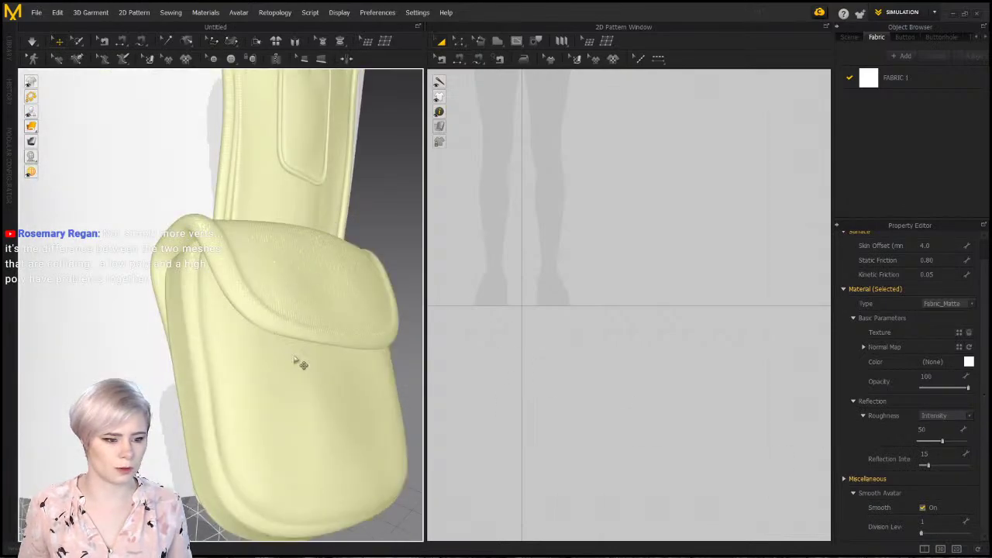
left_click(334, 208)
left_click(390, 241)
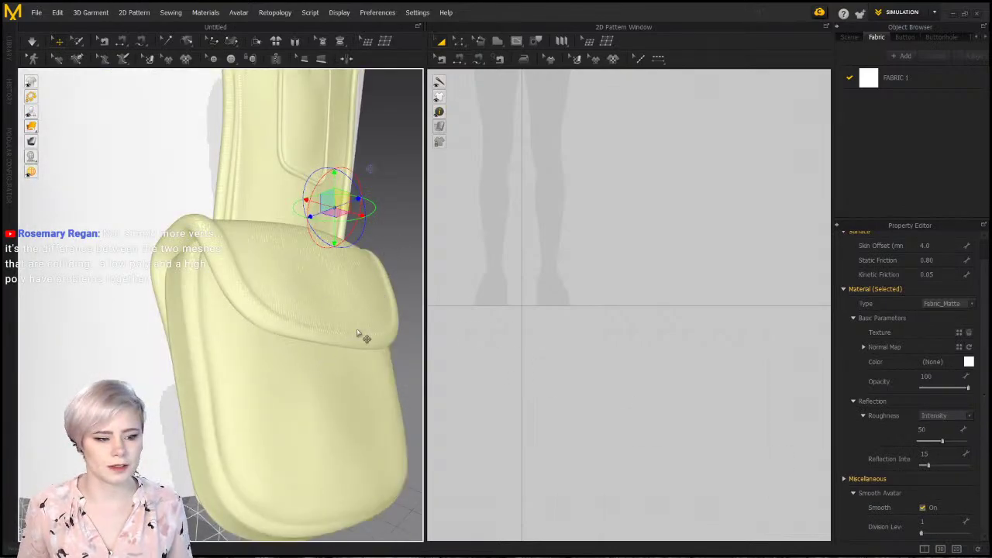
scroll(318, 334, "up", 2)
scroll(319, 333, "up", 3)
scroll(269, 321, "down", 2)
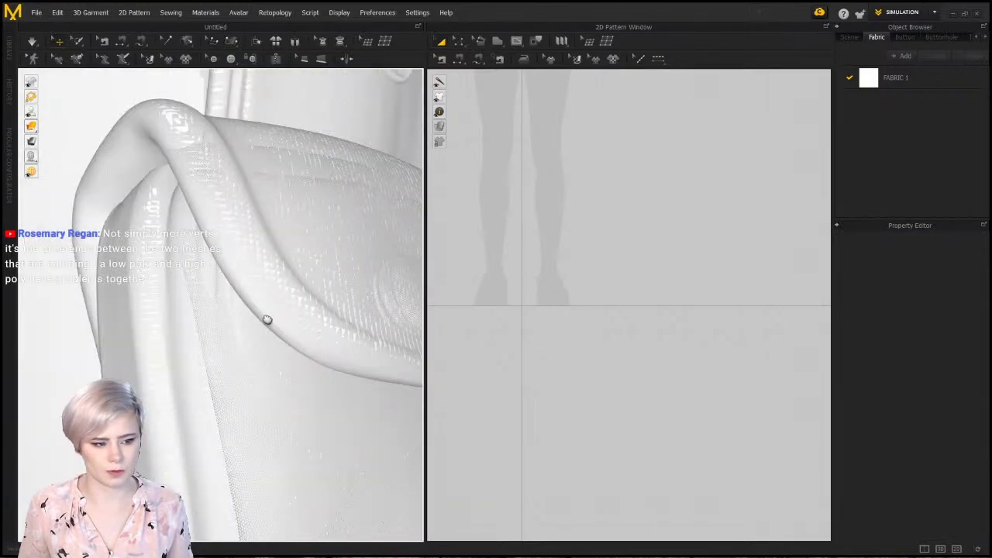
scroll(266, 321, "up", 5)
scroll(175, 359, "up", 2)
scroll(250, 341, "up", 2)
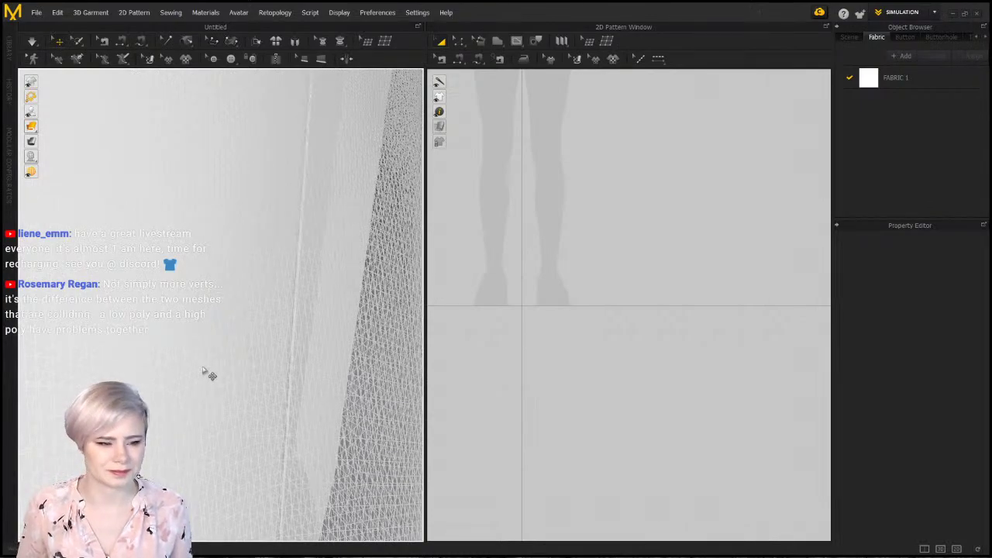
scroll(203, 371, "down", 4)
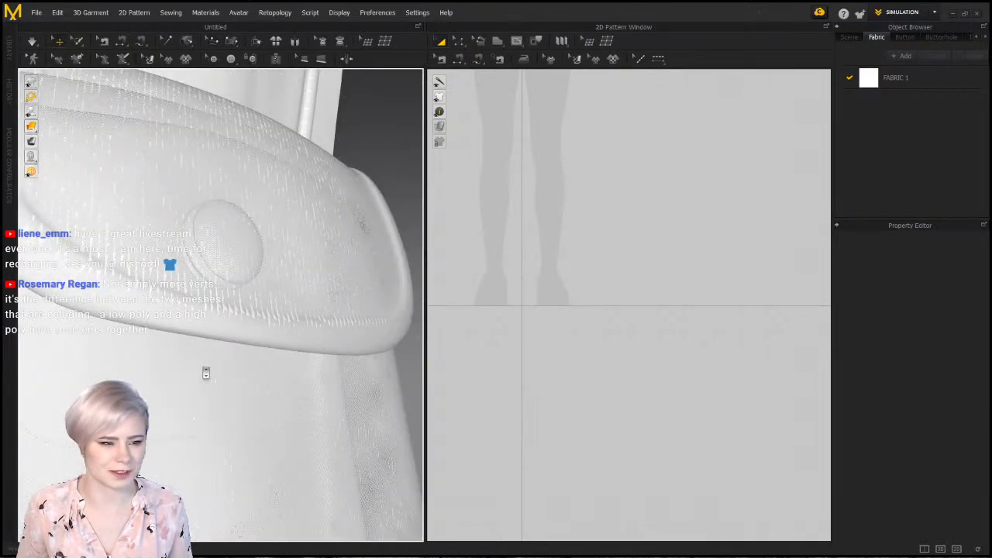
middle_click_drag(225, 345, 220, 398)
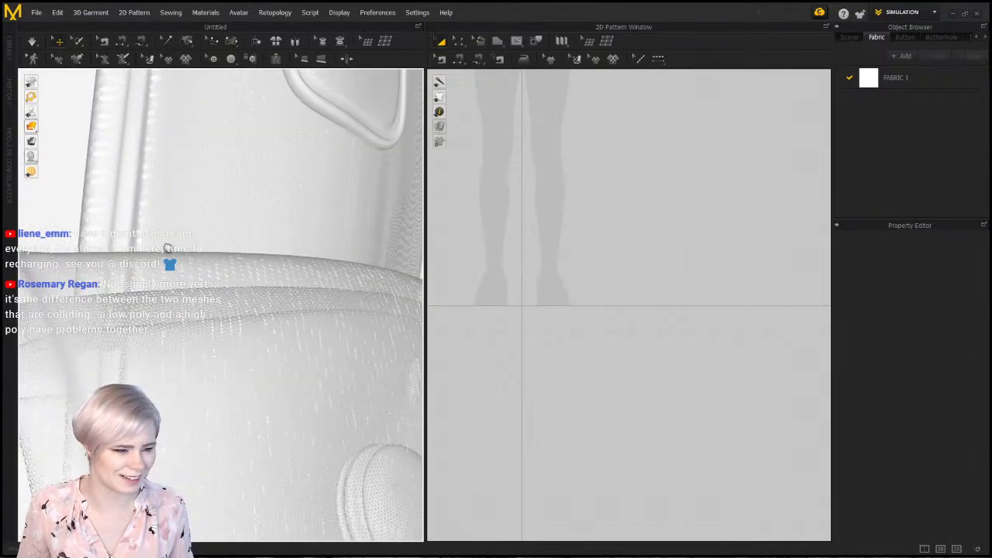
middle_click_drag(168, 248, 163, 337)
right_click_drag(163, 337, 312, 213)
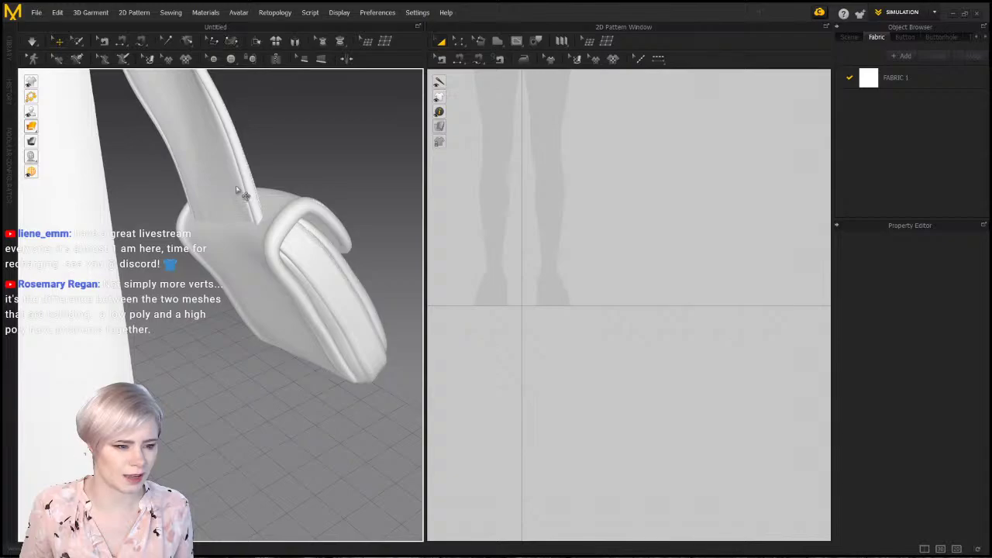
Select the raised edging along the pocket's strap and inspect its mesh up close
left_click(236, 181)
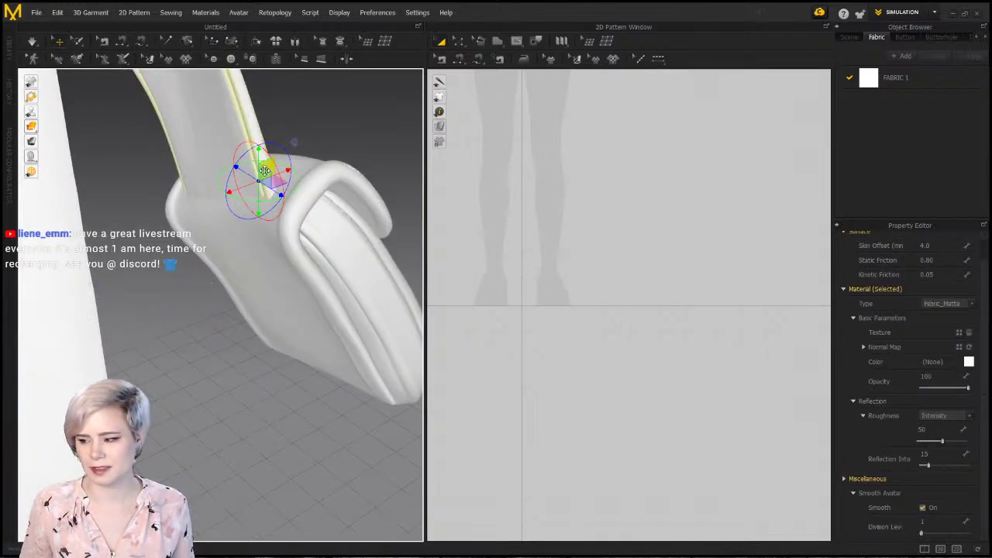
scroll(264, 170, "up", 1)
right_click_drag(249, 159, 277, 277)
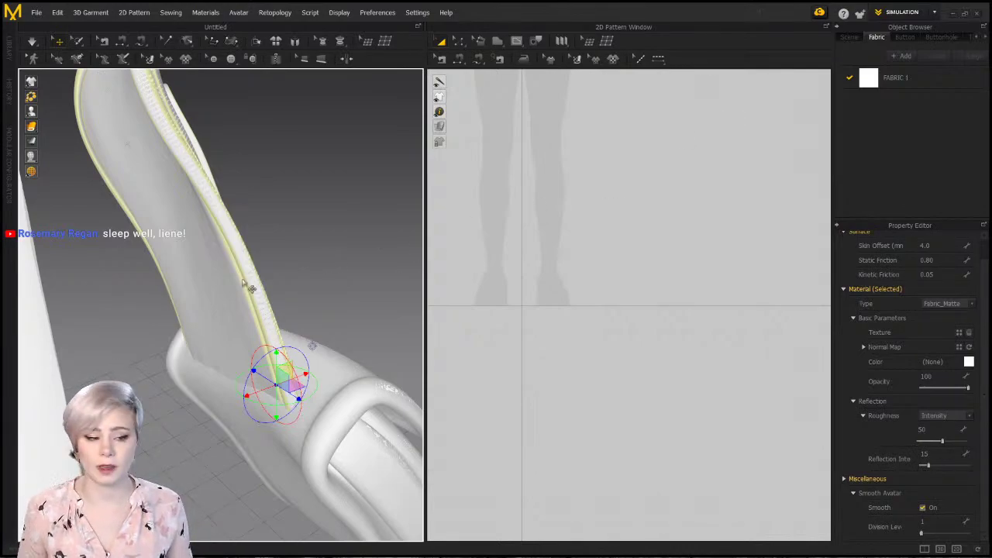
left_click(336, 308)
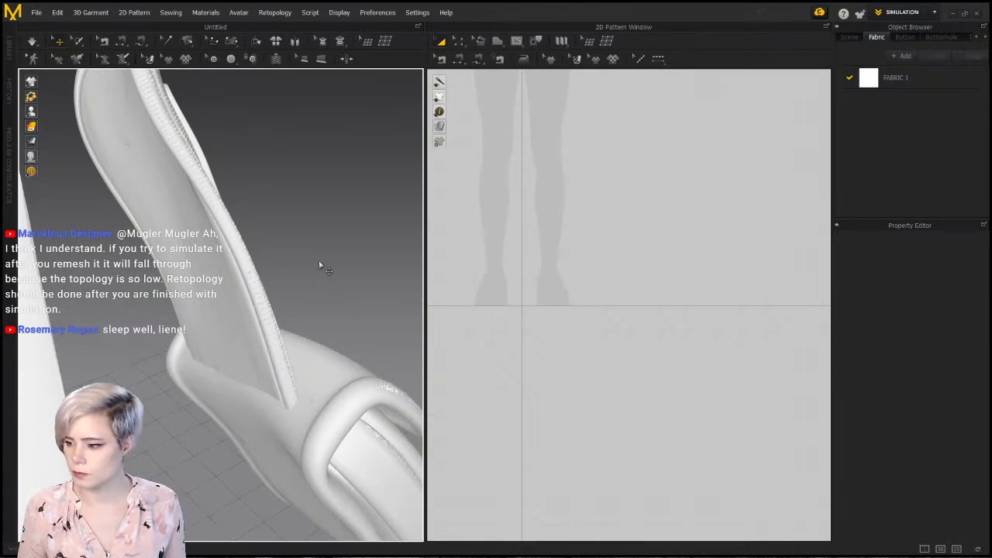
scroll(259, 265, "down", 3)
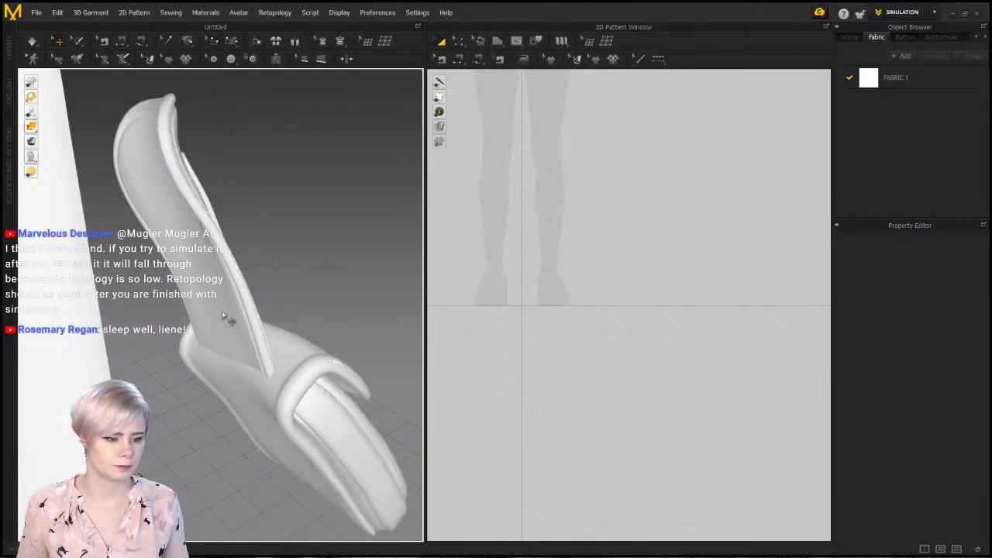
Delete the imported pocket mesh and the avatar from the scene
left_click(225, 312)
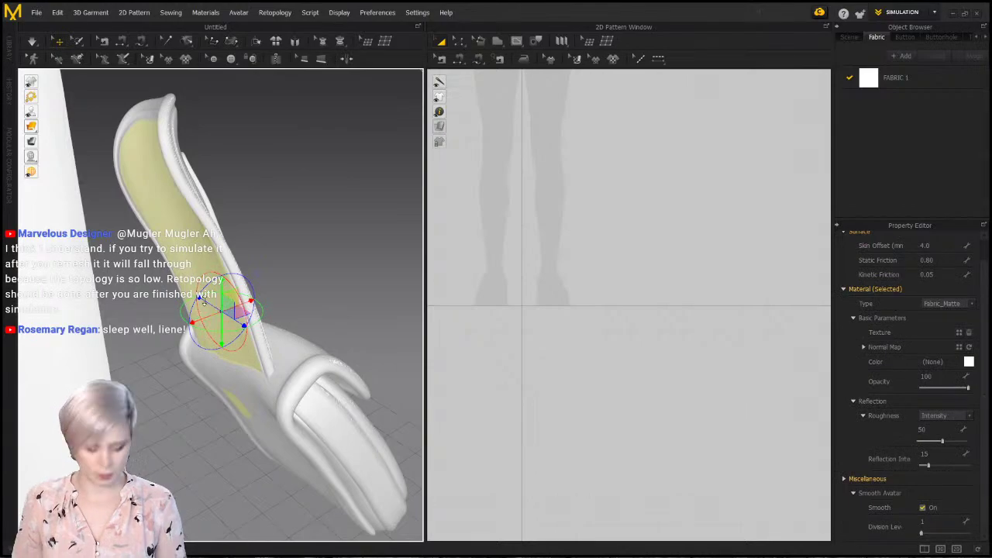
key("Delete")
scroll(248, 355, "down", 5)
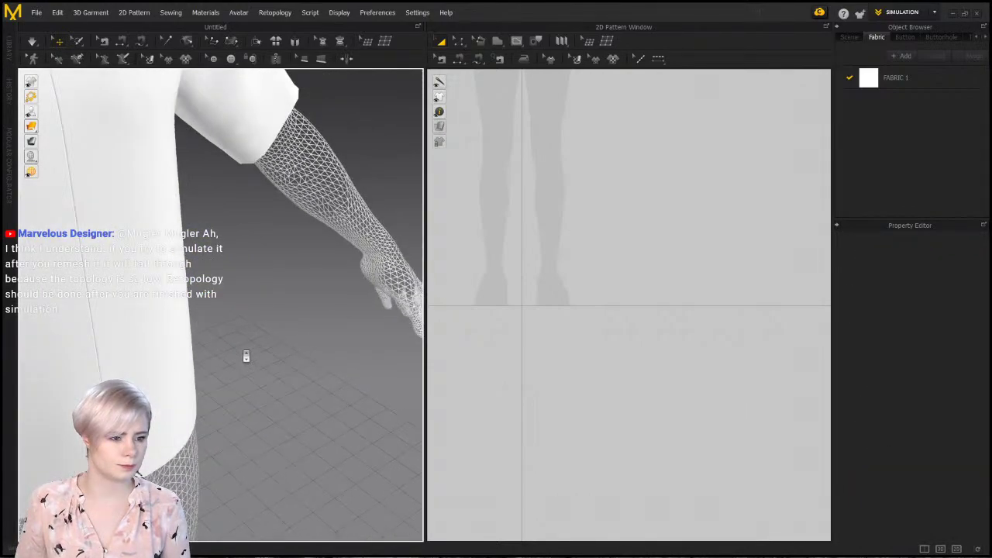
scroll(189, 348, "down", 4)
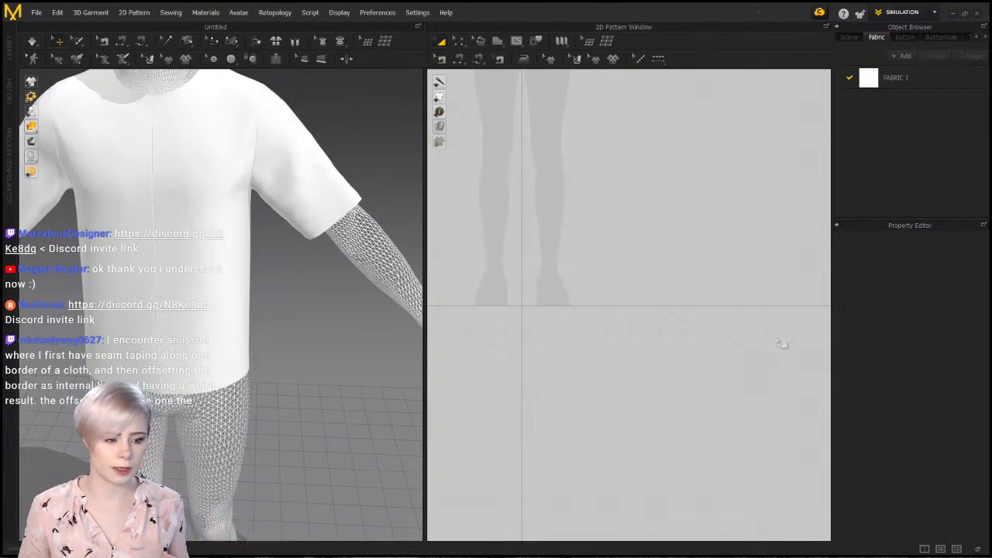
left_click(203, 417)
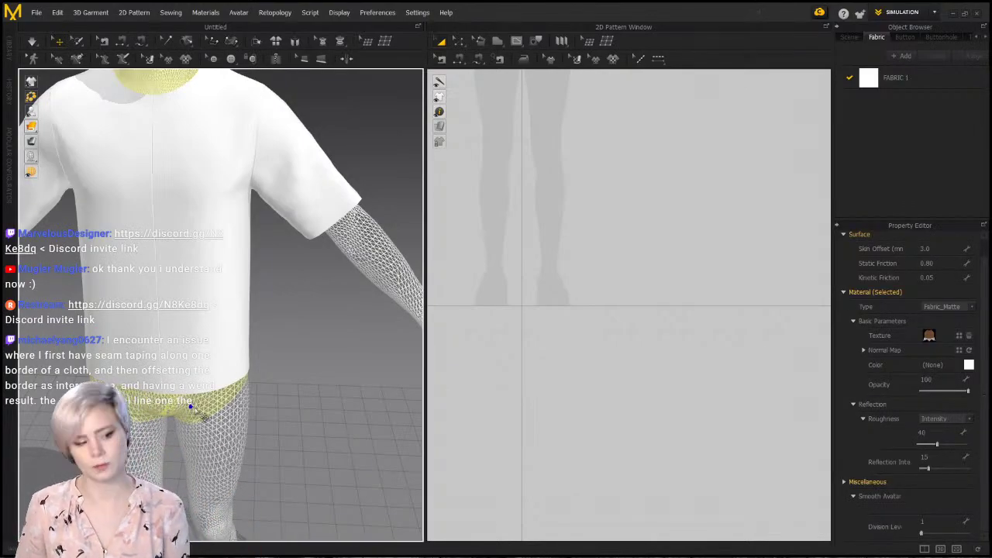
key("Delete")
left_click(36, 13)
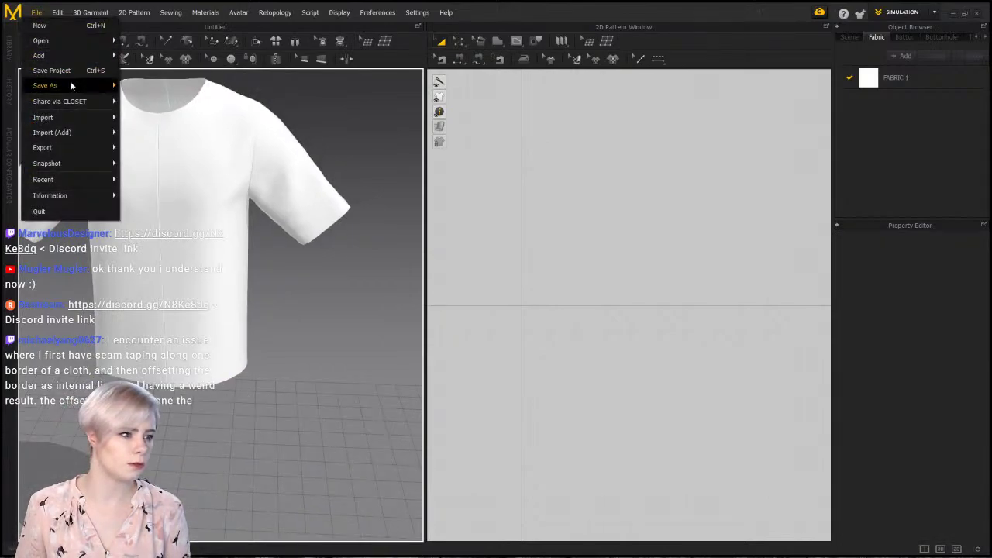
mouse_move(79, 87)
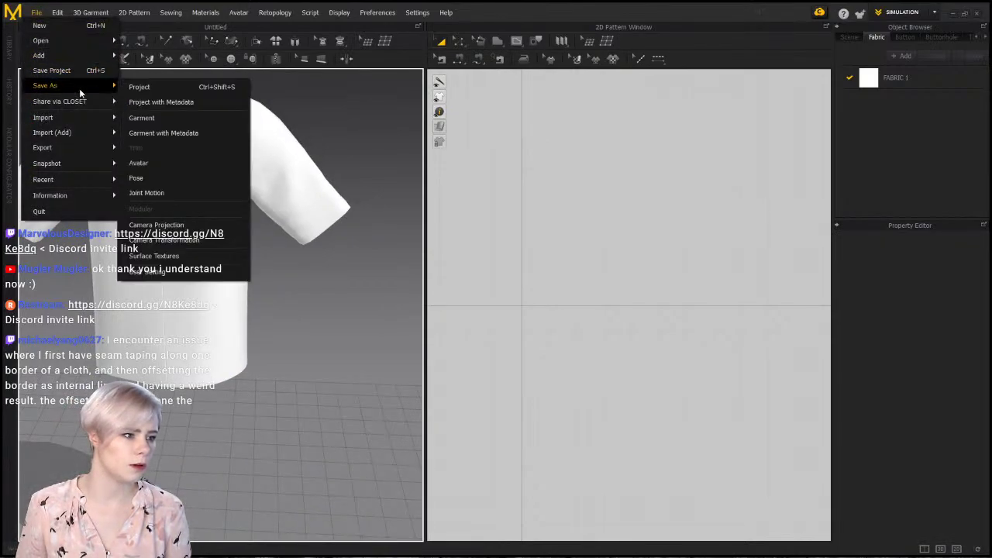
left_click(36, 14)
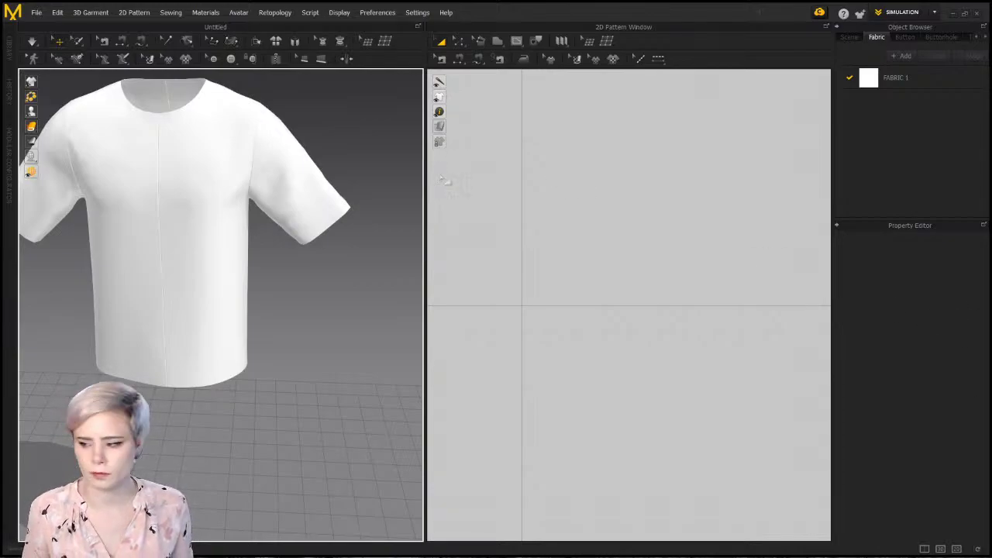
left_click(36, 13)
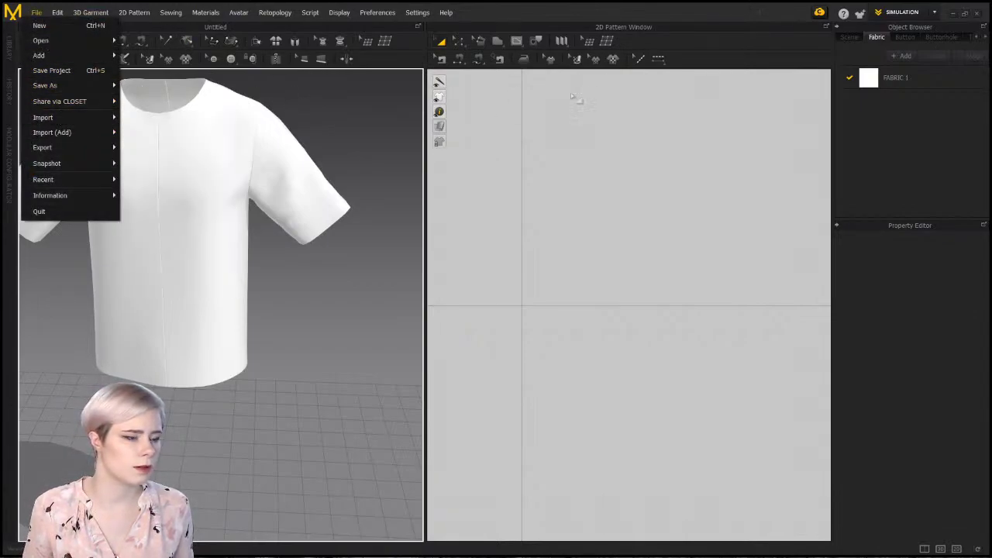
left_click(589, 6)
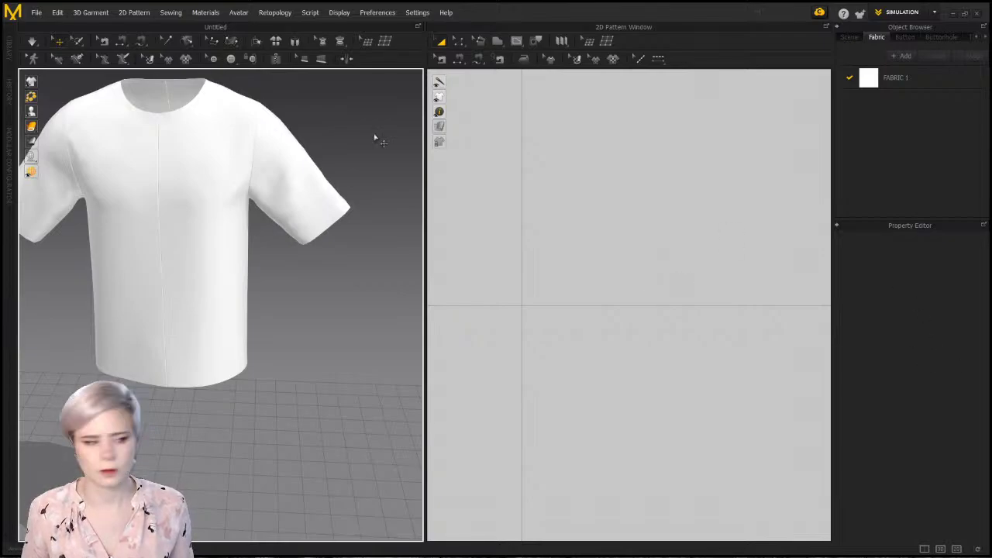
left_click(36, 16)
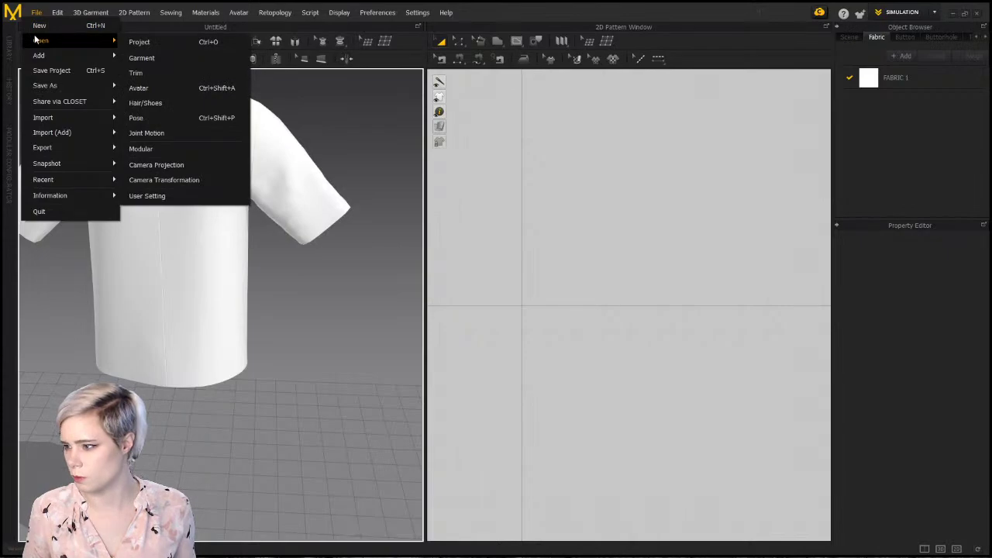
mouse_move(41, 43)
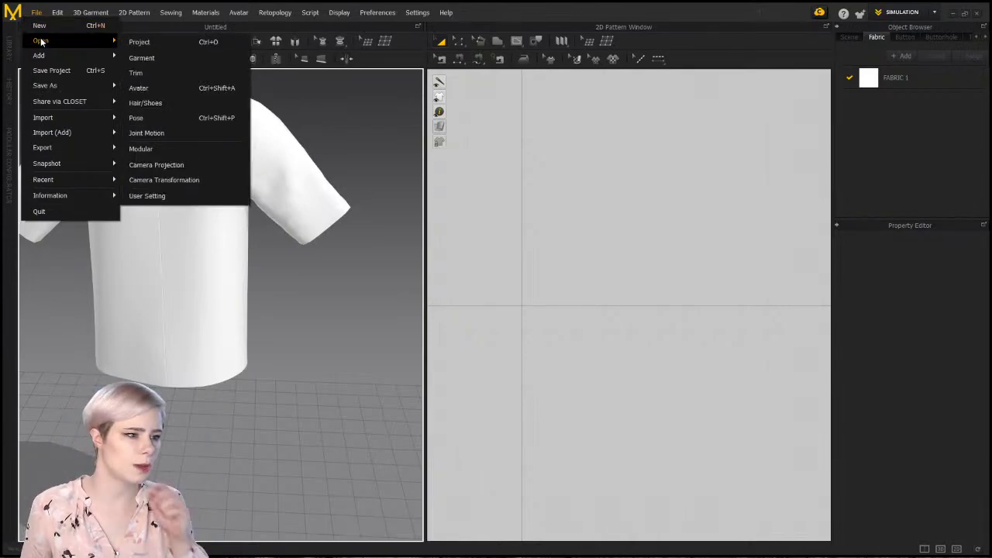
Delete all of the T-shirt's pattern pieces to empty the scene
left_click(309, 239)
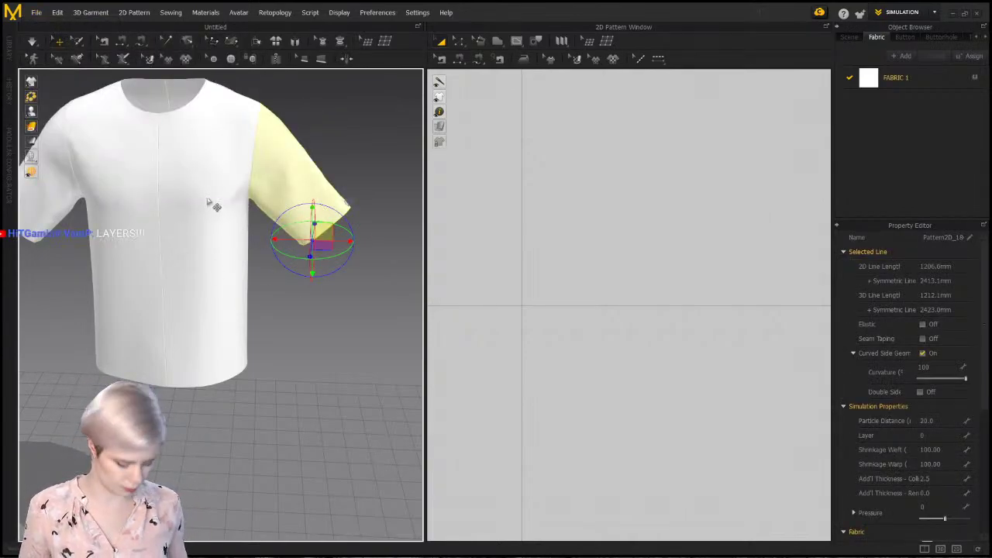
key("ctrl+a")
key("Delete")
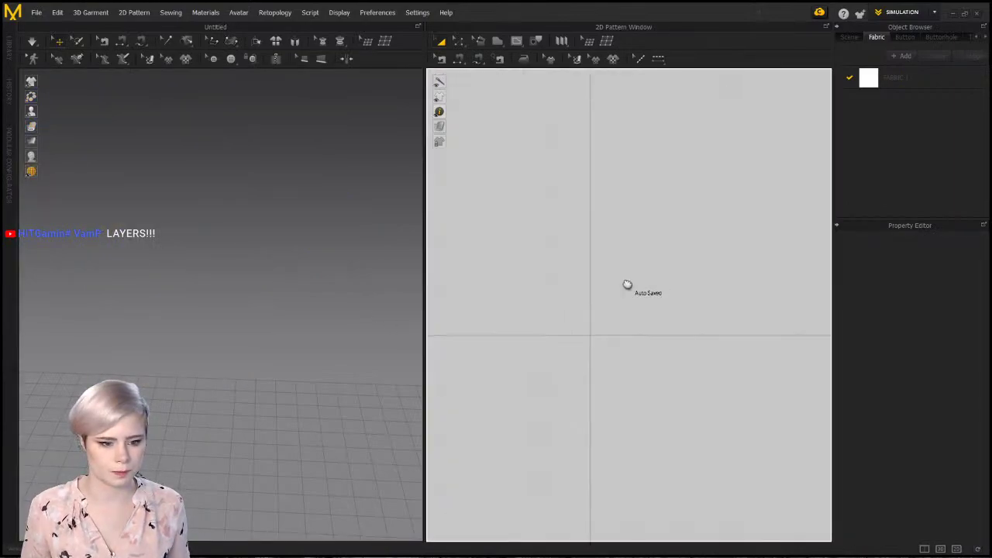
middle_click_drag(637, 318, 703, 367)
left_click(35, 9)
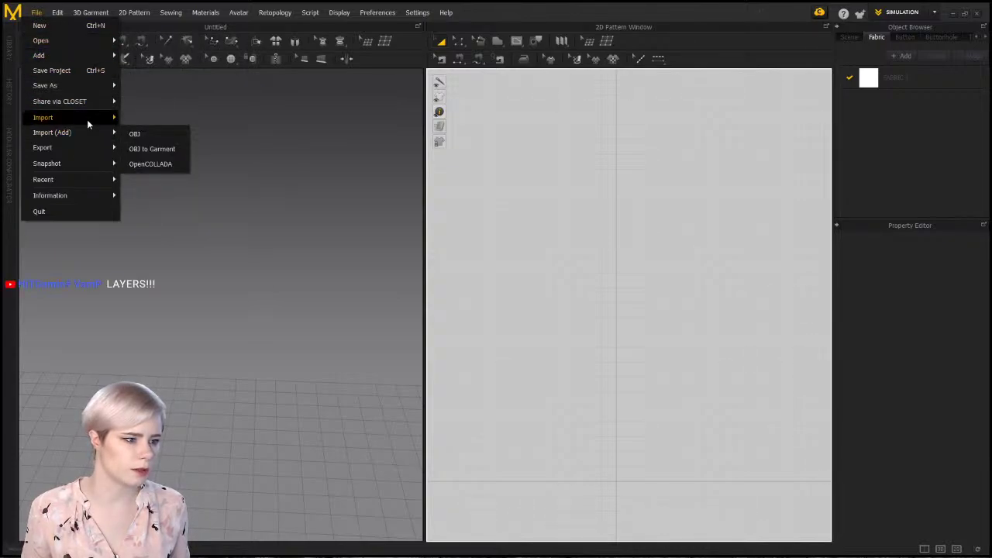
mouse_move(88, 119)
left_click(132, 120)
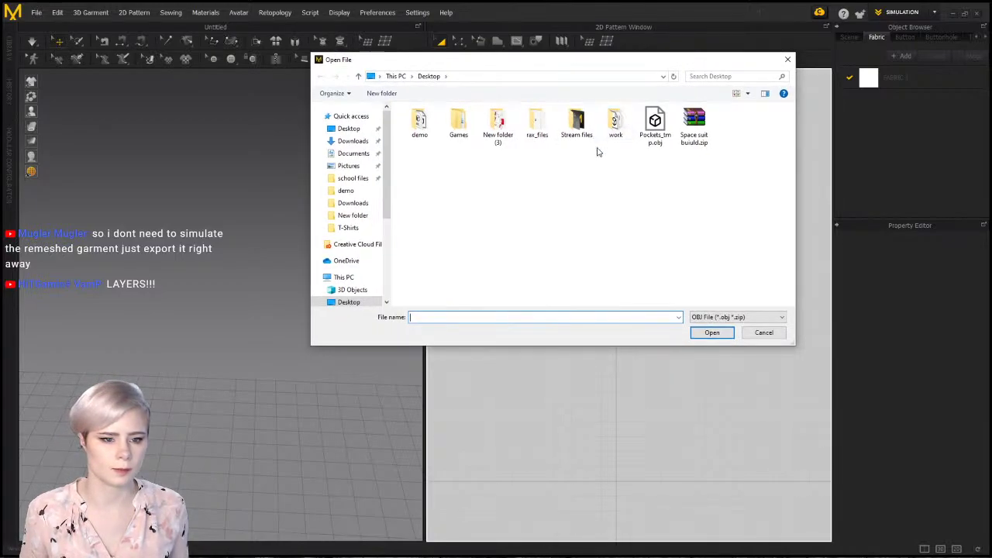
double_click(576, 124)
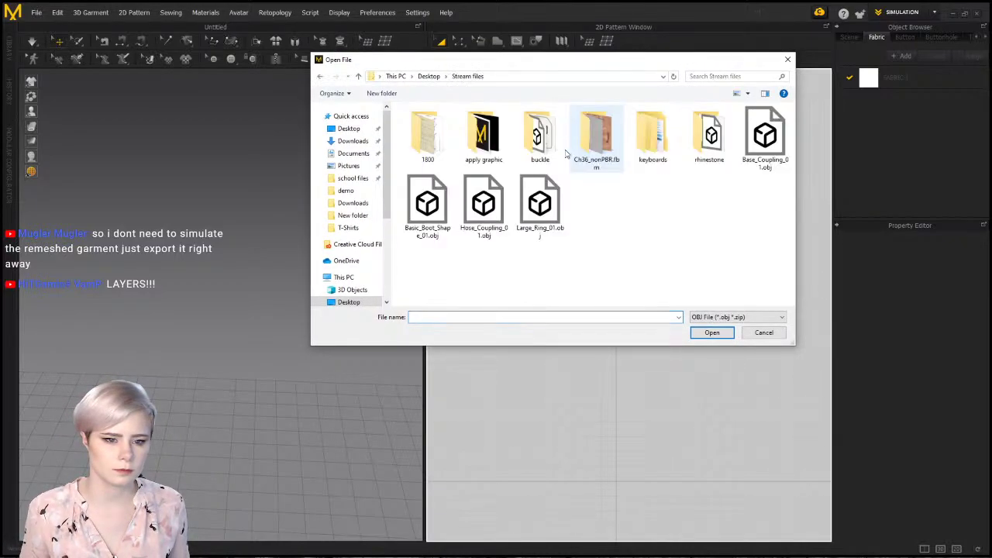
double_click(598, 137)
double_click(437, 124)
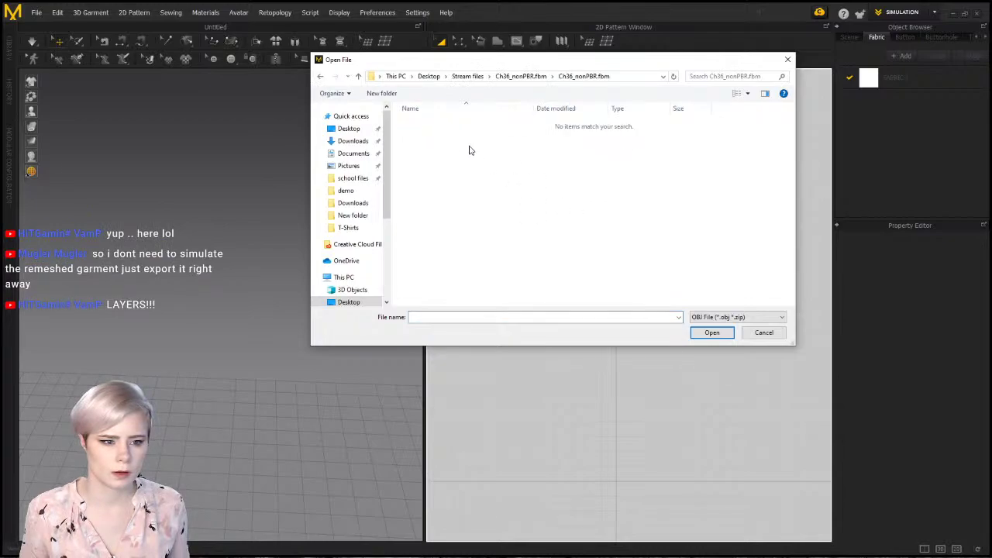
key("BackSpace")
key("BackSpace")
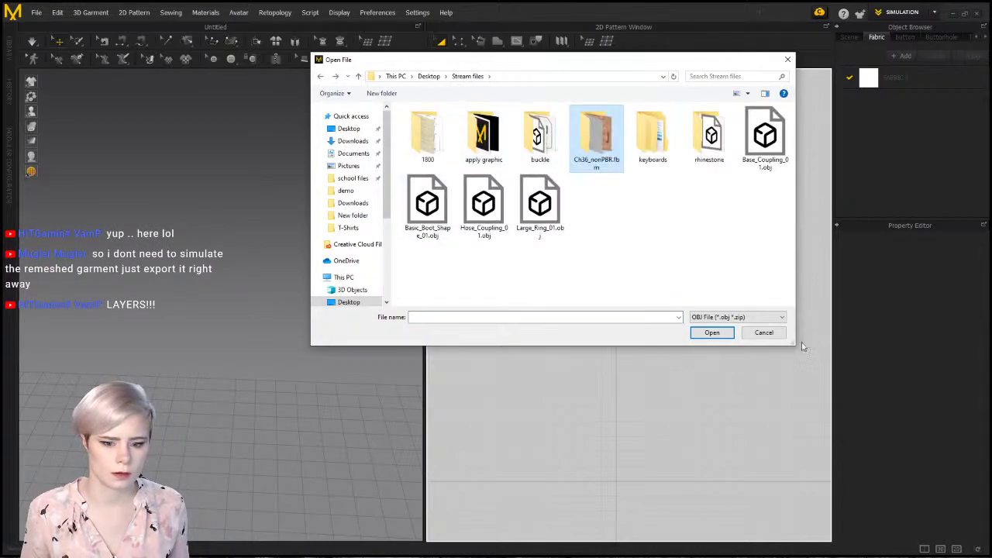
left_click(764, 333)
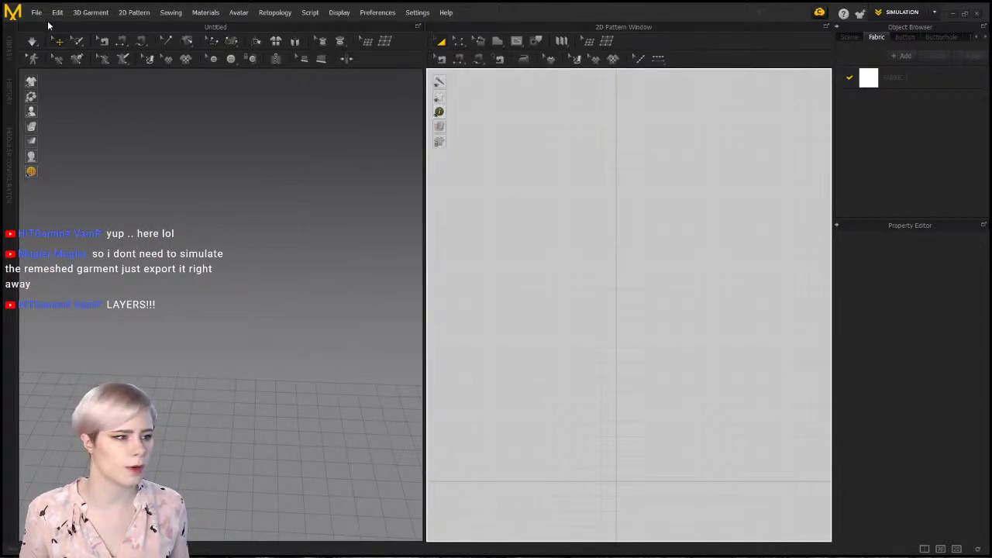
left_click(36, 12)
mouse_move(65, 120)
left_click(131, 155)
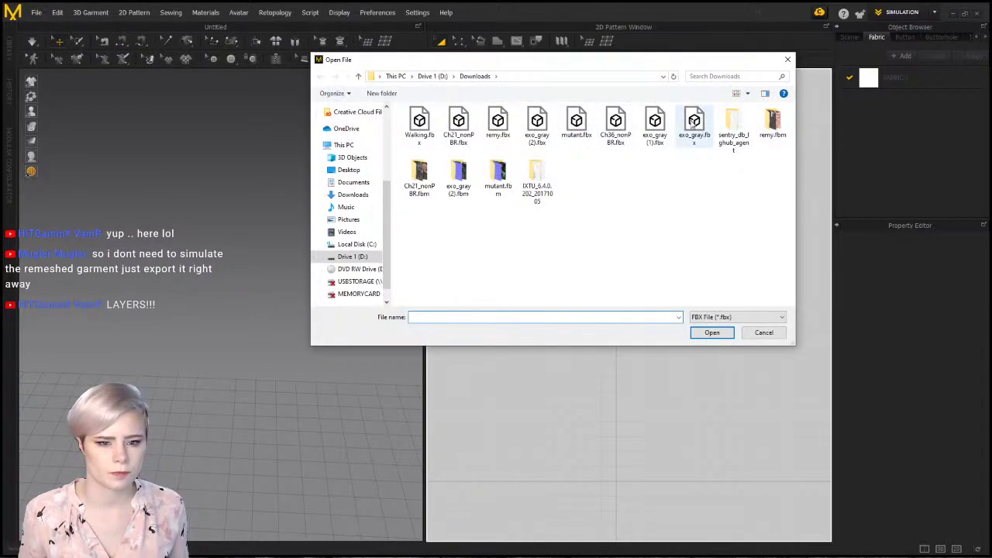
left_click(693, 122)
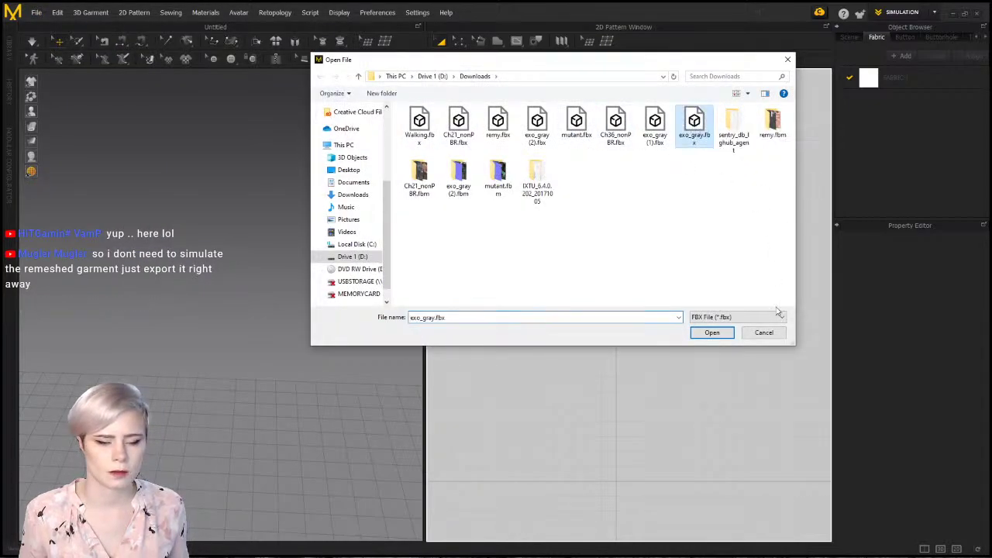
left_click(712, 333)
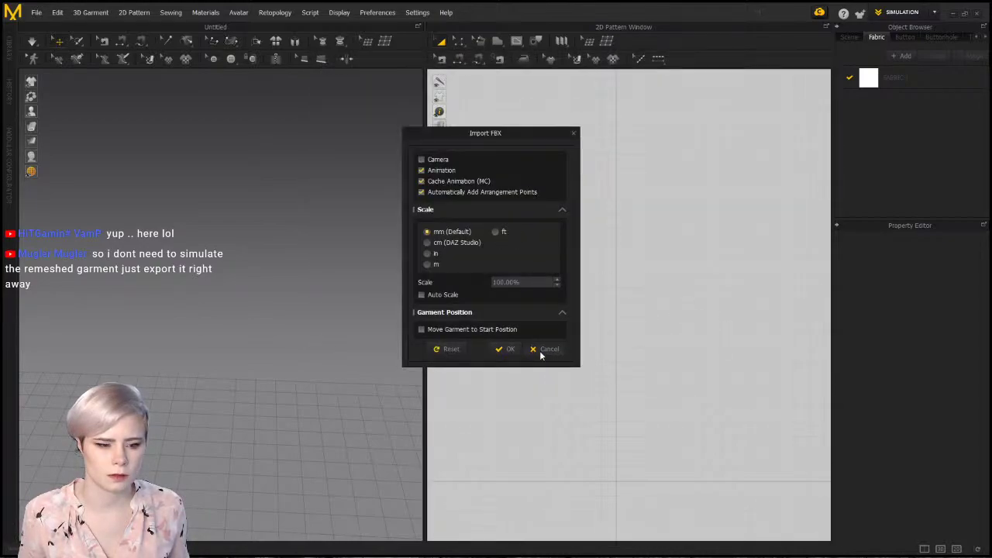
left_click(542, 353)
Start an FBX import and browse to the Ch36_nonPBR.fbm folder inside Stream files on the Desktop
left_click(36, 12)
mouse_move(49, 40)
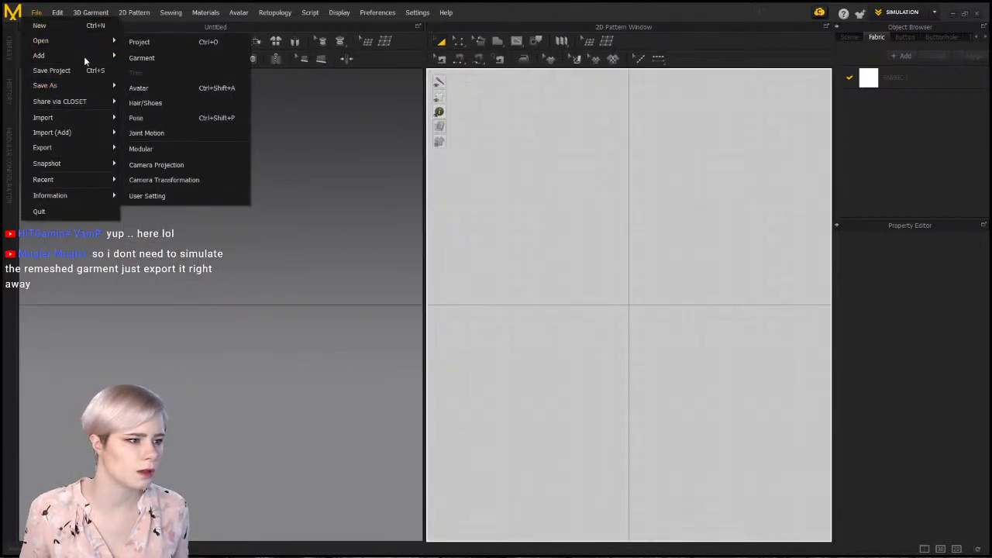
mouse_move(85, 116)
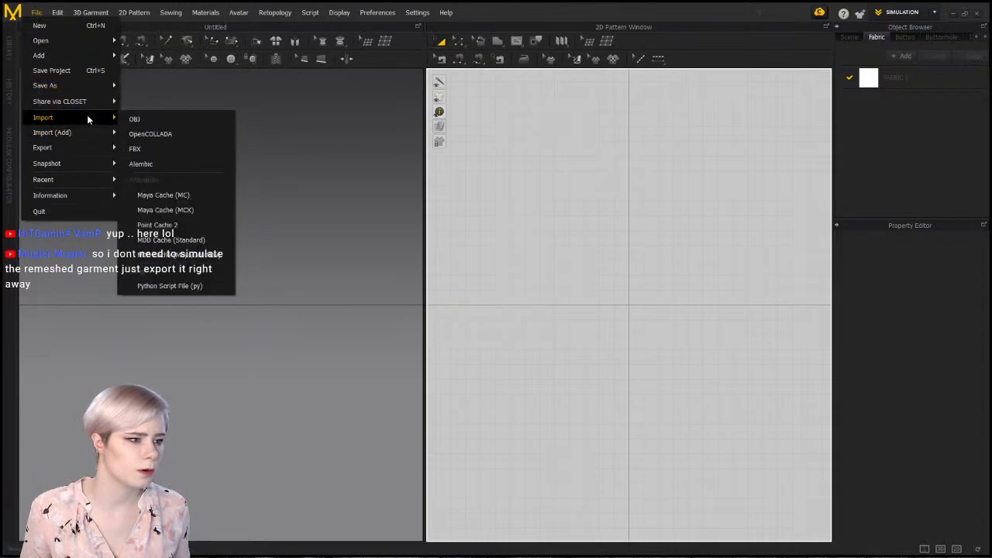
left_click(158, 150)
left_click(433, 76)
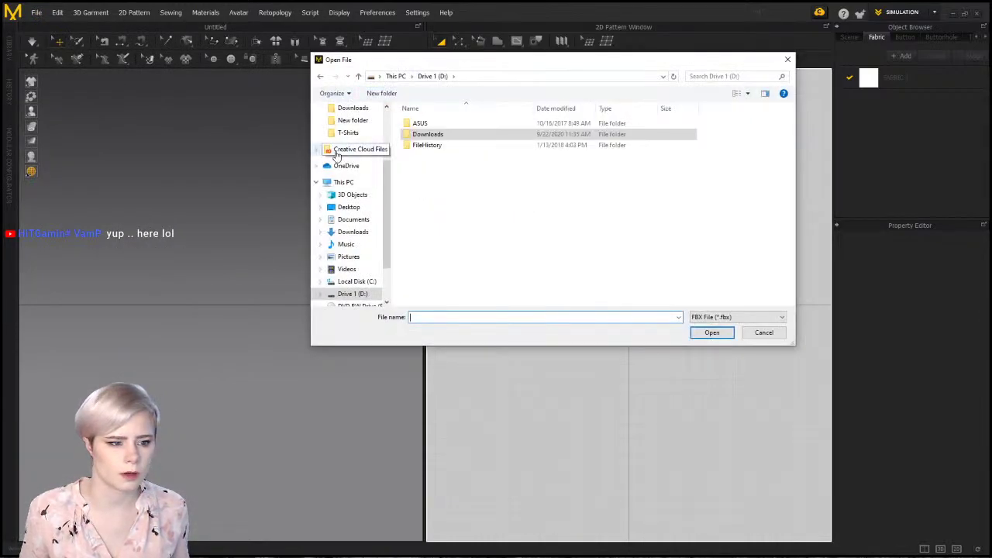
right_click(336, 155)
left_click(446, 188)
scroll(360, 167, "up", 3)
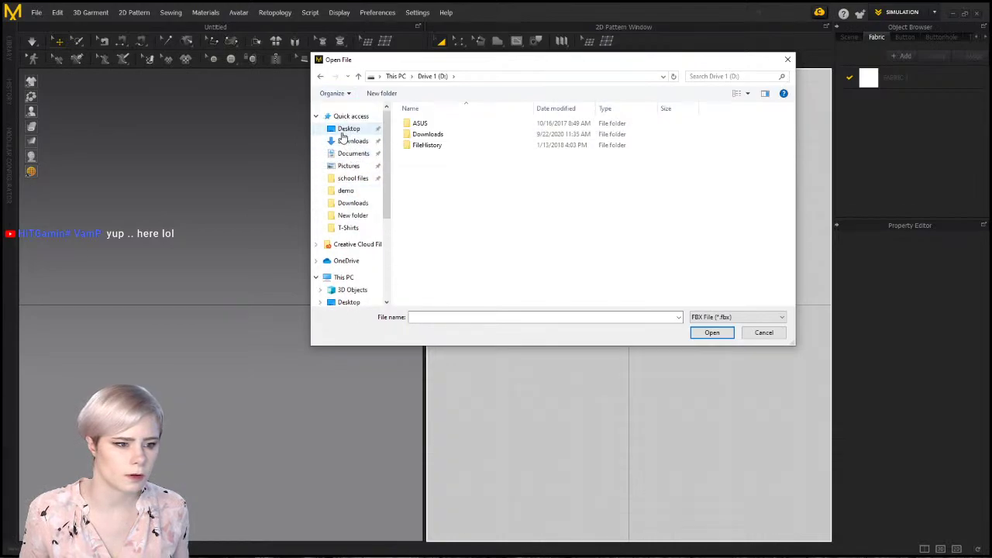
left_click(345, 129)
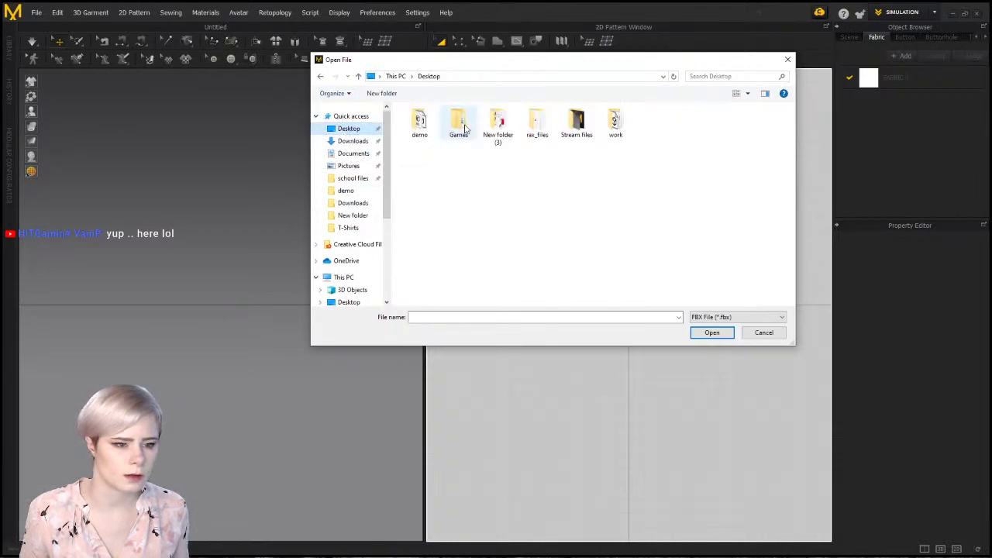
double_click(574, 120)
double_click(612, 134)
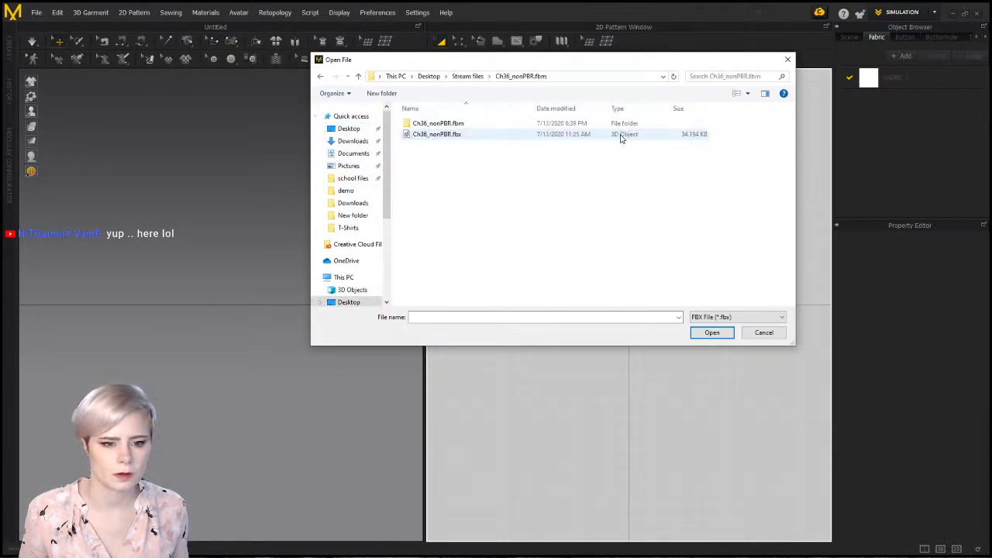
Import Ch36_nonPBR.fbx as the avatar with the default mm scale, animation and automatic arrangement points
left_click(446, 135)
left_click(712, 334)
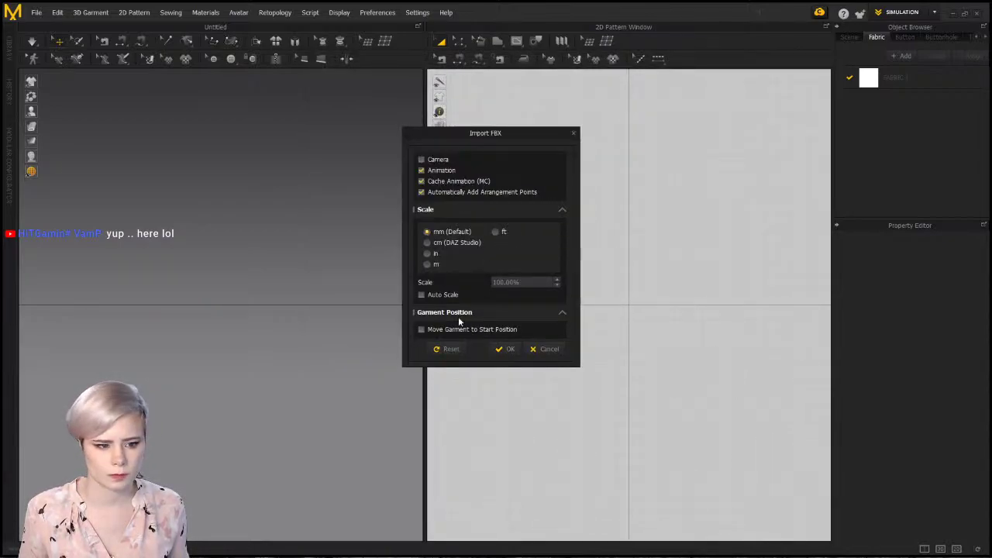
left_click(502, 349)
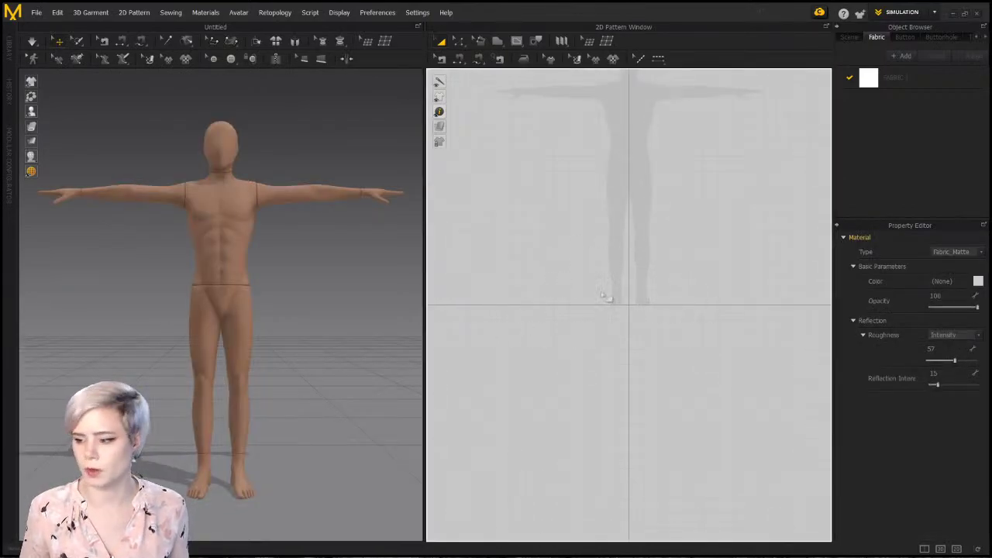
Examine the imported avatar's body in 3D and its silhouette in the 2D pattern area
scroll(327, 319, "down", 5)
scroll(682, 343, "down", 3)
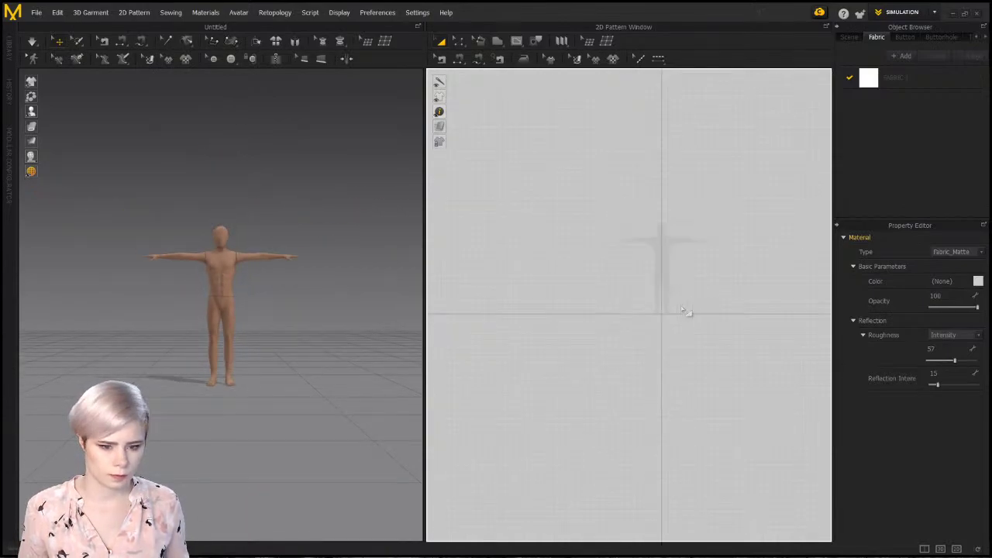
right_click_drag(319, 353, 292, 419)
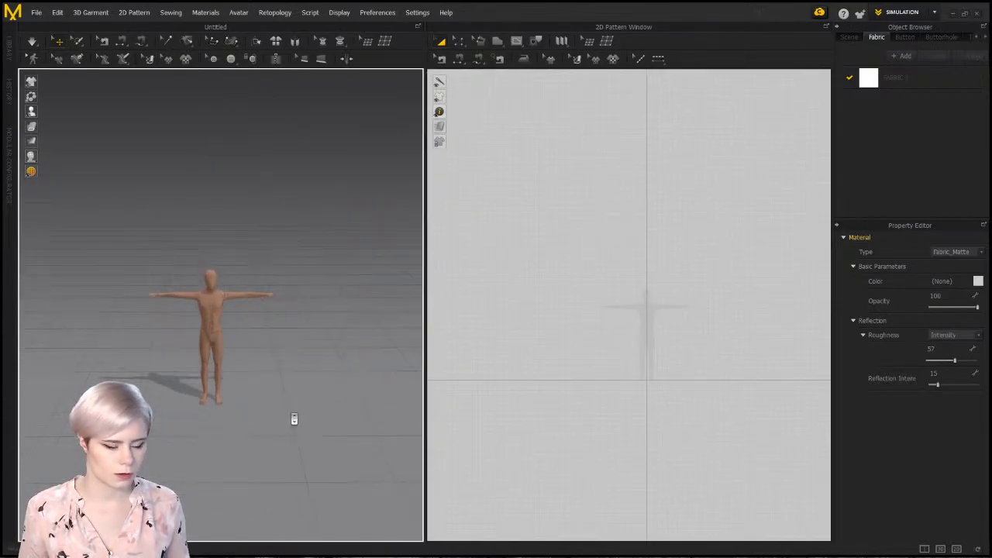
scroll(259, 370, "up", 8)
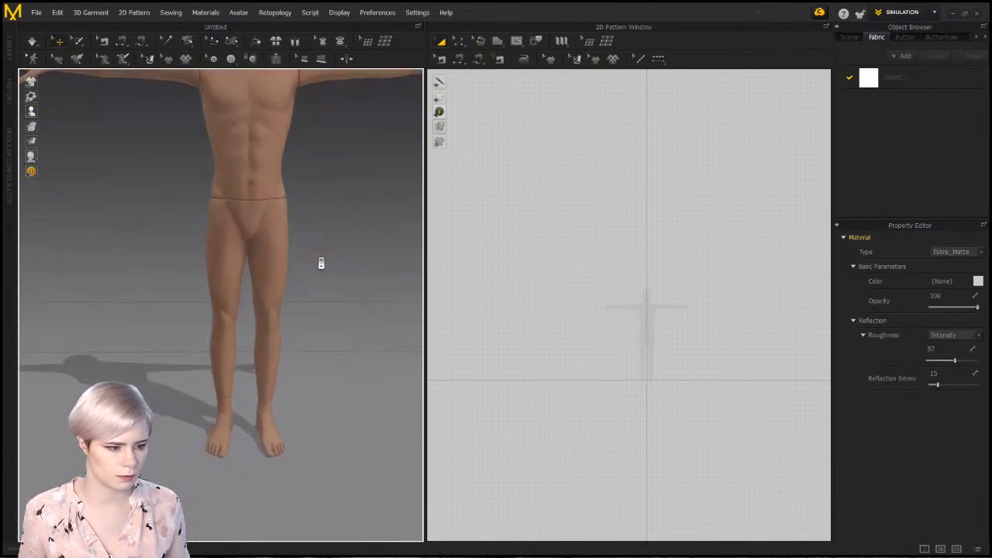
scroll(288, 348, "down", 5)
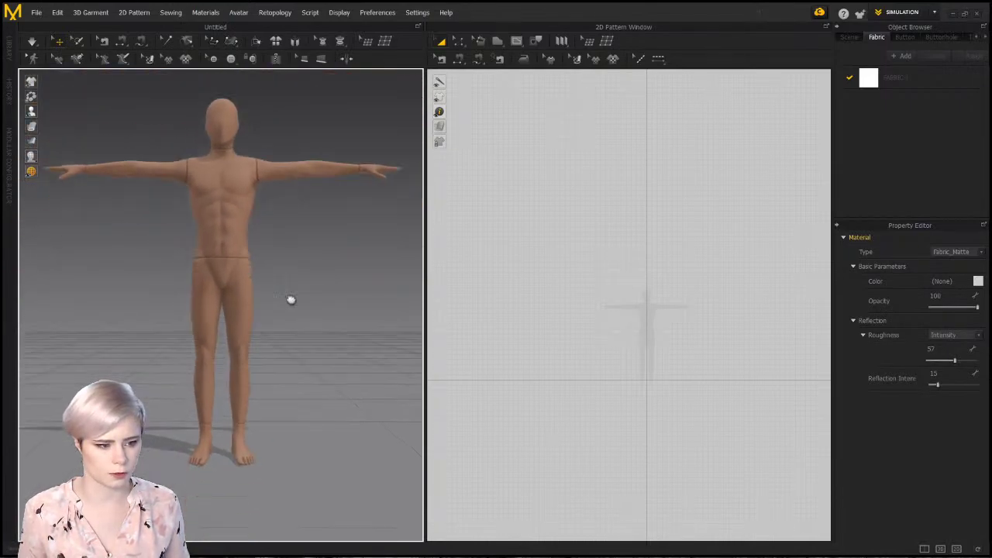
middle_click_drag(287, 299, 279, 318)
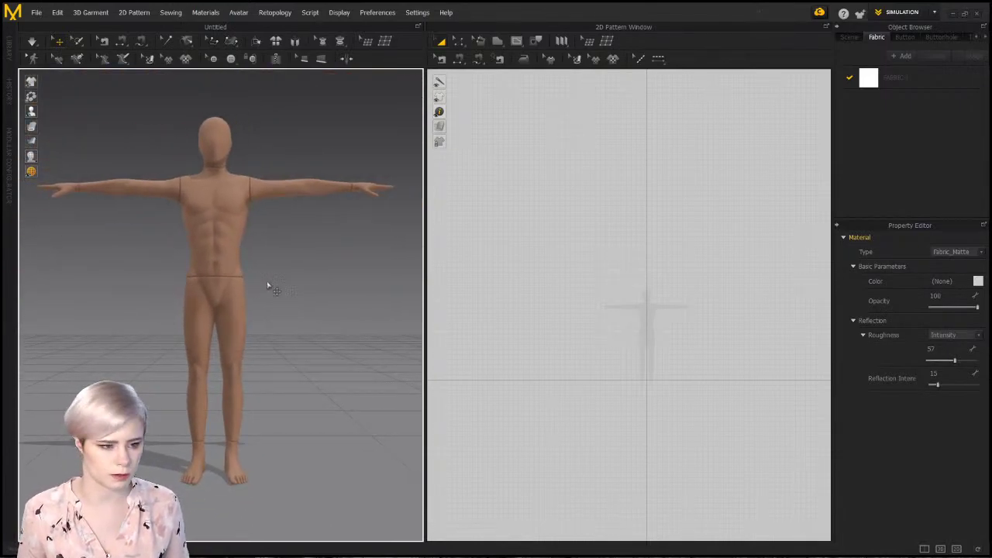
scroll(634, 369, "up", 8)
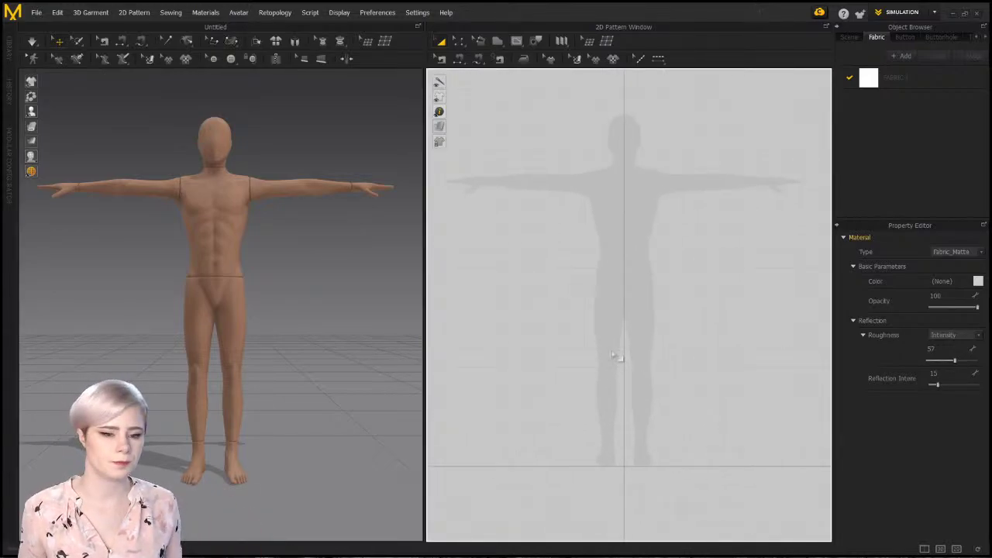
Begin a polygon pattern with a curved half neckline about 13 cm long, from the avatar's centre line to the shoulder beside the neck
left_click(497, 40)
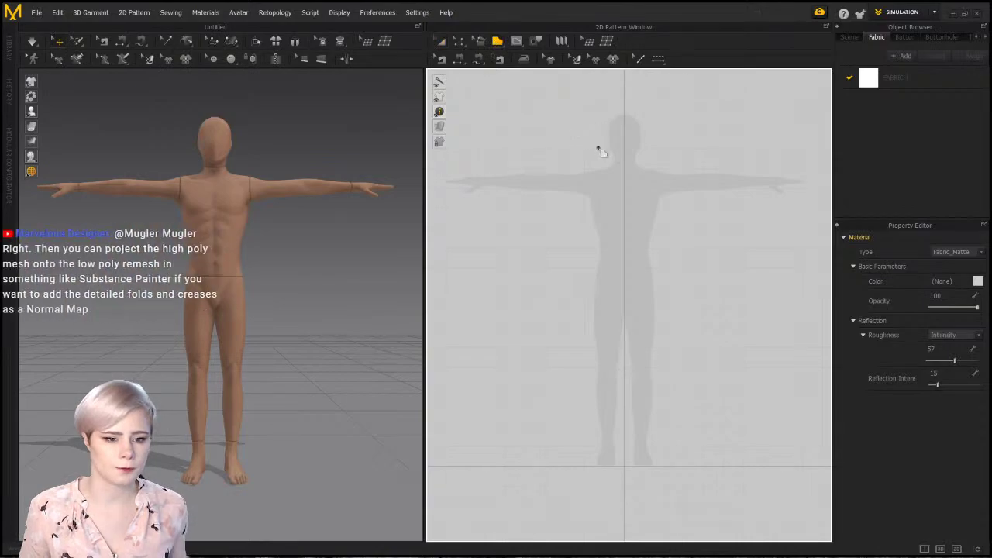
scroll(650, 203, "up", 3)
scroll(643, 197, "up", 2)
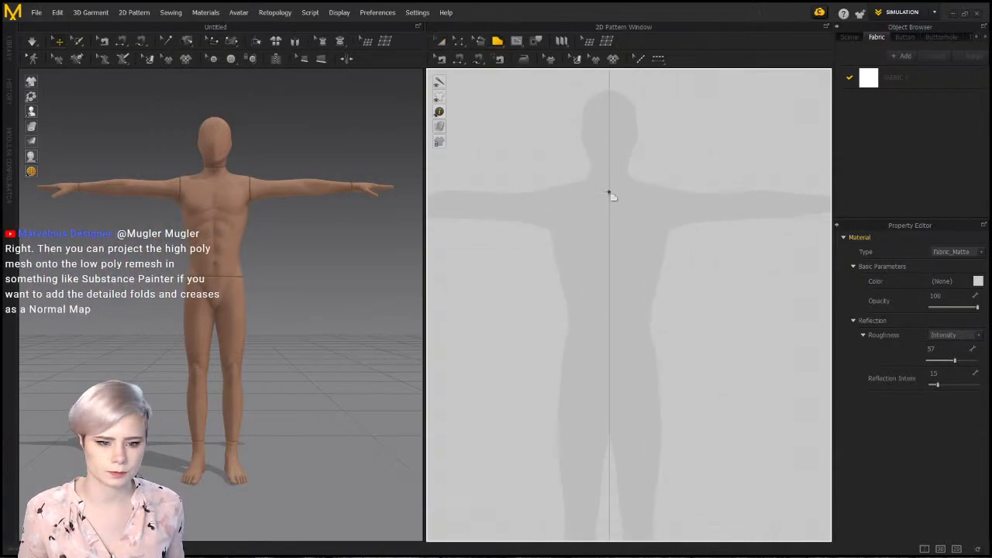
left_click(610, 189)
left_click(625, 191)
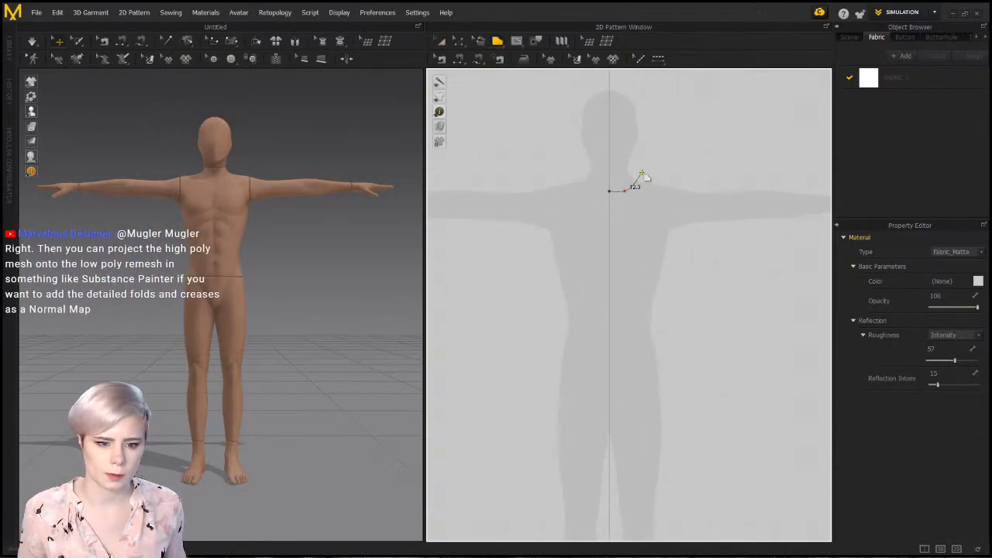
left_click(639, 168)
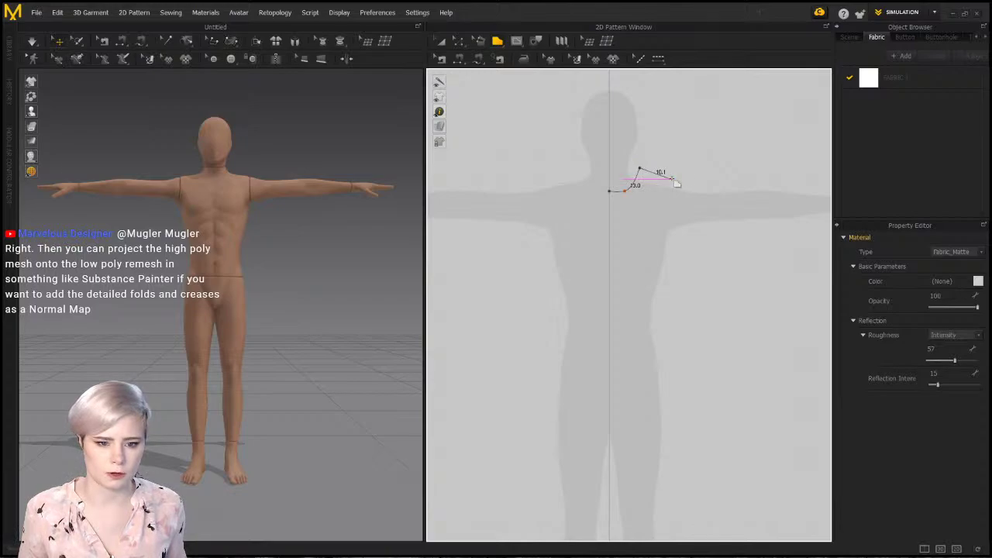
Continue the outline with a sloping shoulder about 9.9 cm long and a curved armhole about 23.5 cm long ending below the armpit
left_click(671, 180)
left_click(661, 209)
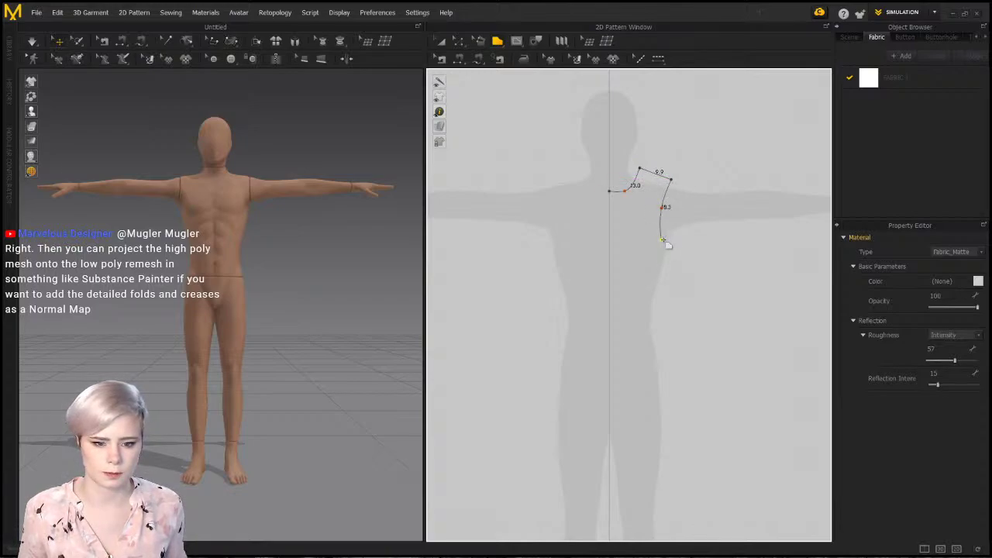
left_click(661, 231, "ctrl")
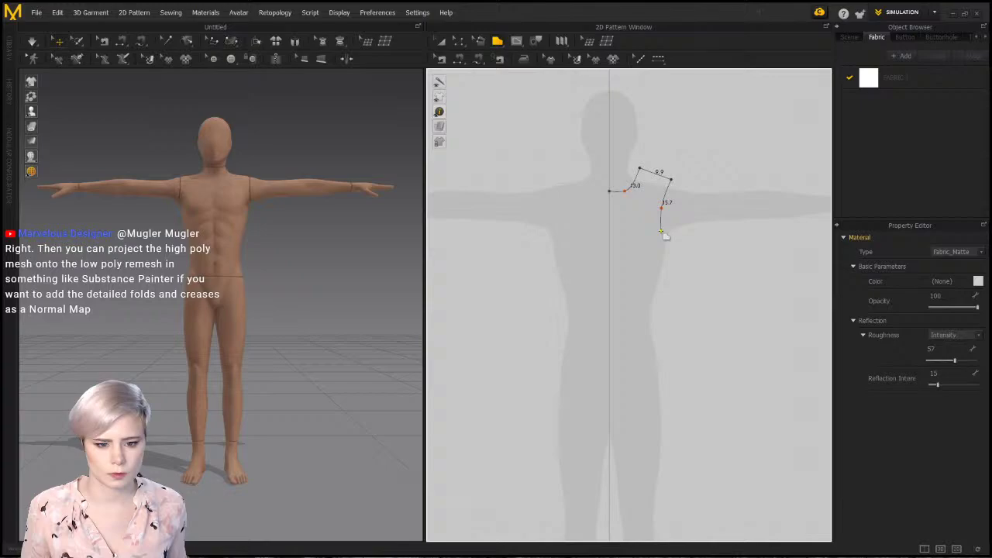
left_click(672, 244, "ctrl")
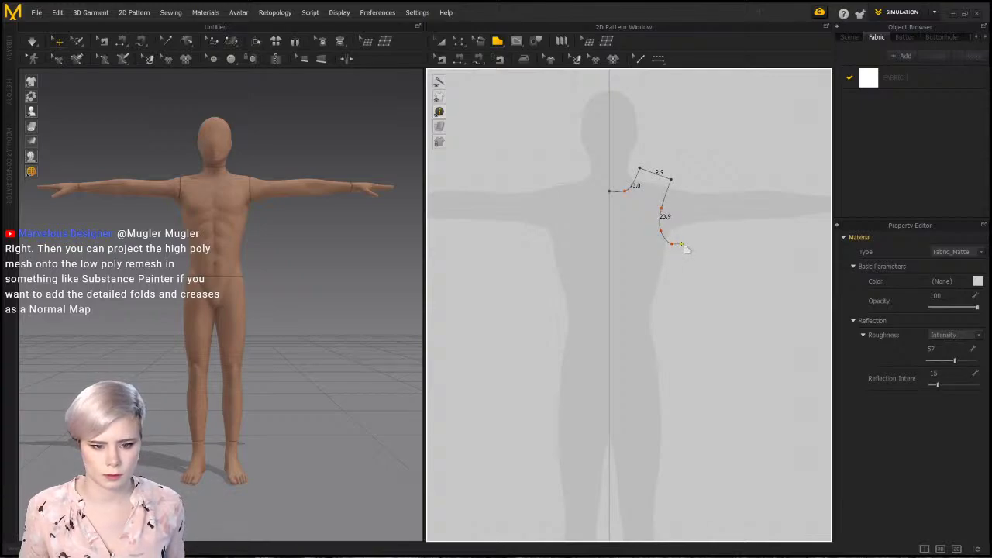
left_click(680, 244)
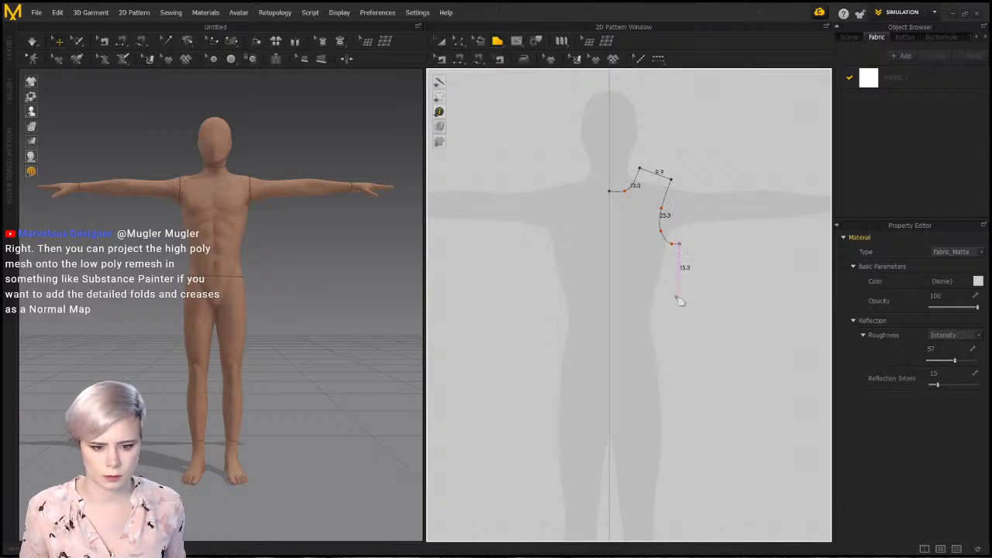
Add a vertical side about 31.5 cm long and a hem about 20.9 cm wide, then close the bodice half along the centre line
left_click(680, 352)
left_click(610, 350)
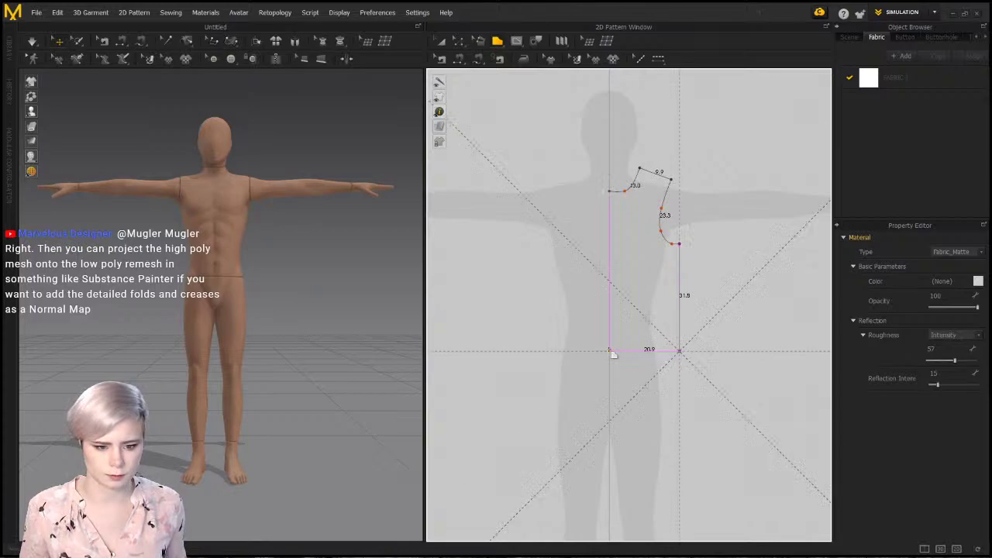
left_click(626, 190)
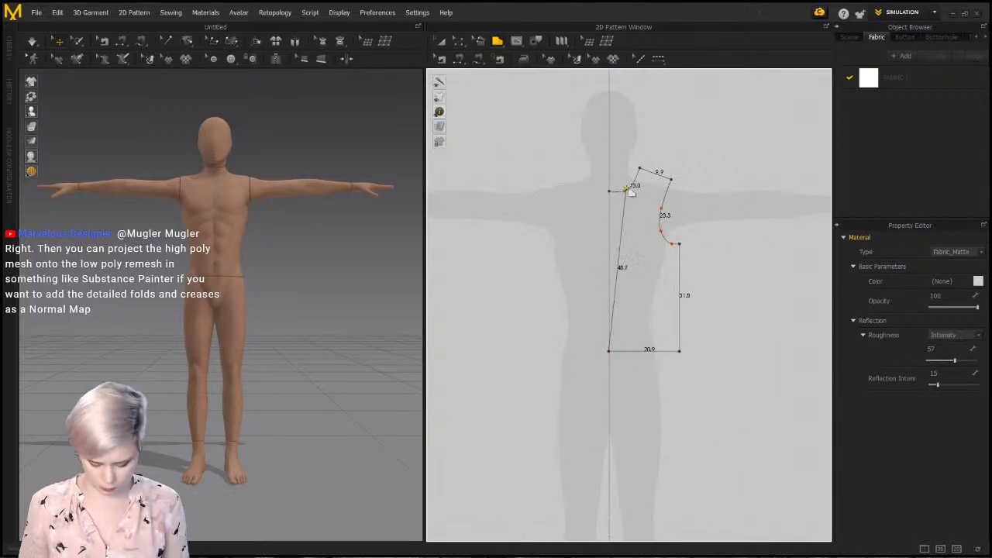
left_click(609, 191)
left_click(626, 189)
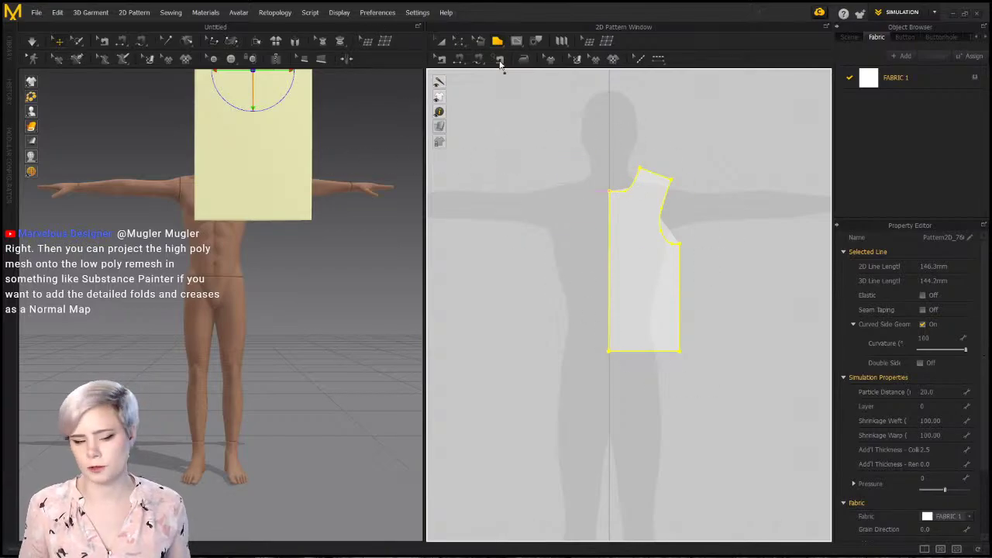
Examine the half bodice pattern's neckline and armhole curves in 2D and its flat piece in front of the avatar
left_click(440, 40)
scroll(684, 223, "up", 2)
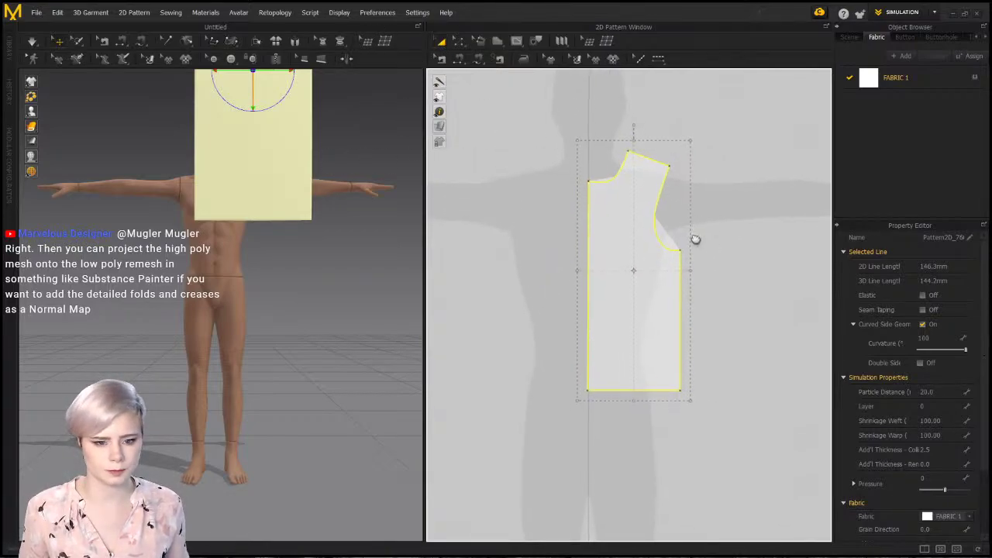
scroll(689, 244, "up", 3)
scroll(694, 226, "down", 2)
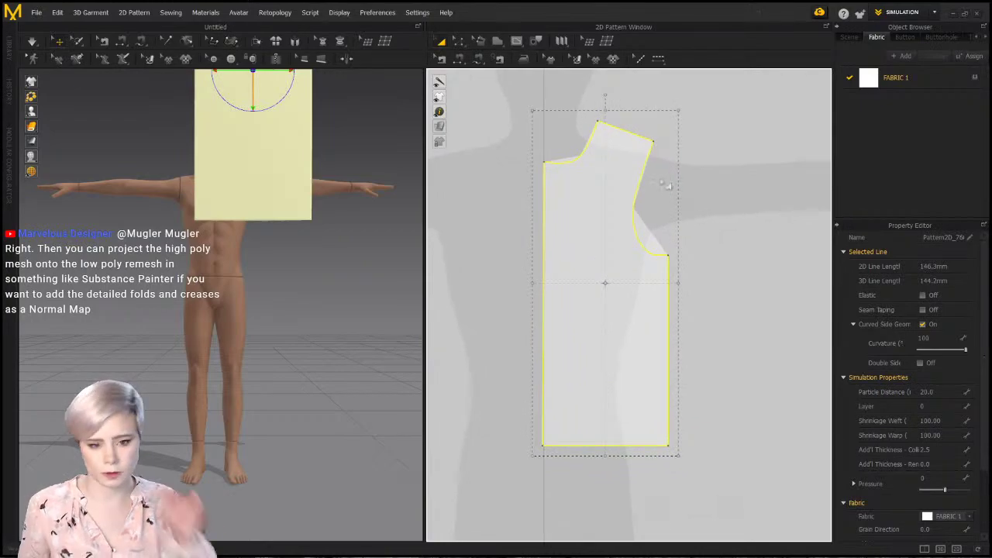
left_click(736, 218)
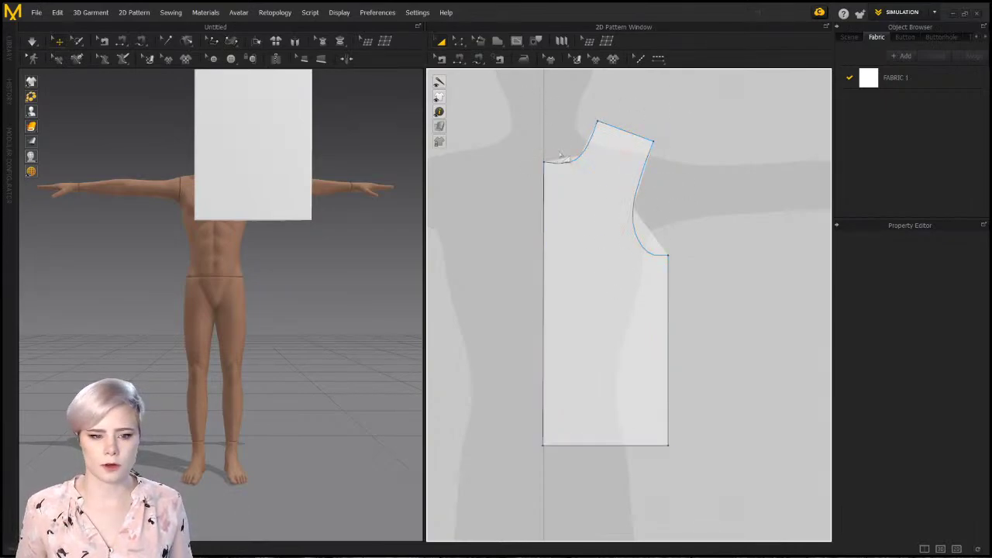
left_click(591, 210)
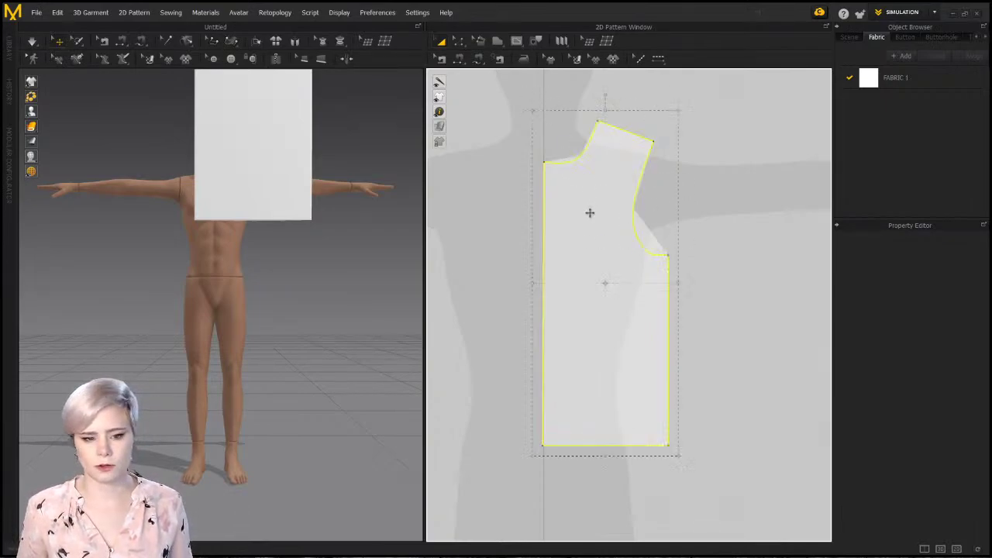
left_click(729, 302)
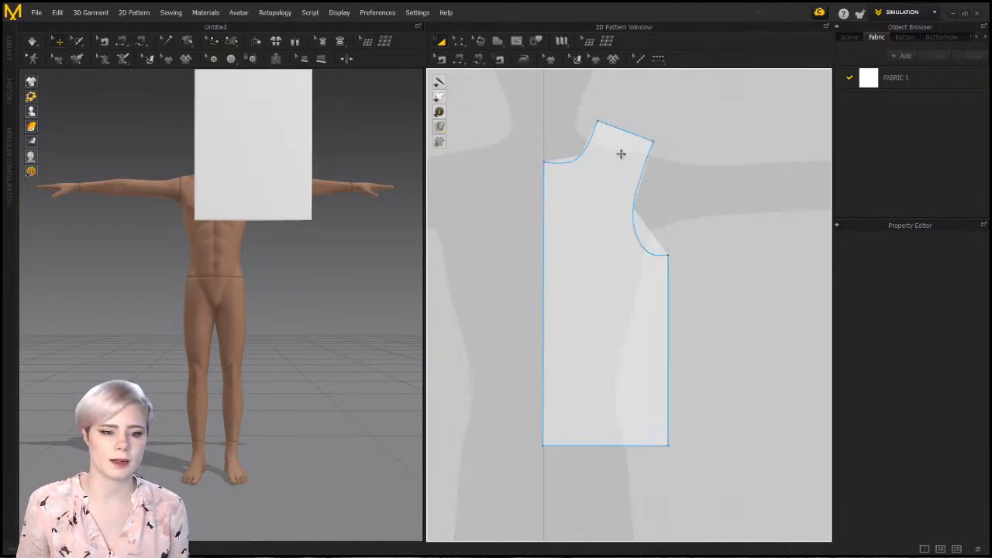
scroll(246, 140, "down", 2)
middle_click_drag(246, 140, 240, 284)
middle_click_drag(238, 184, 240, 228)
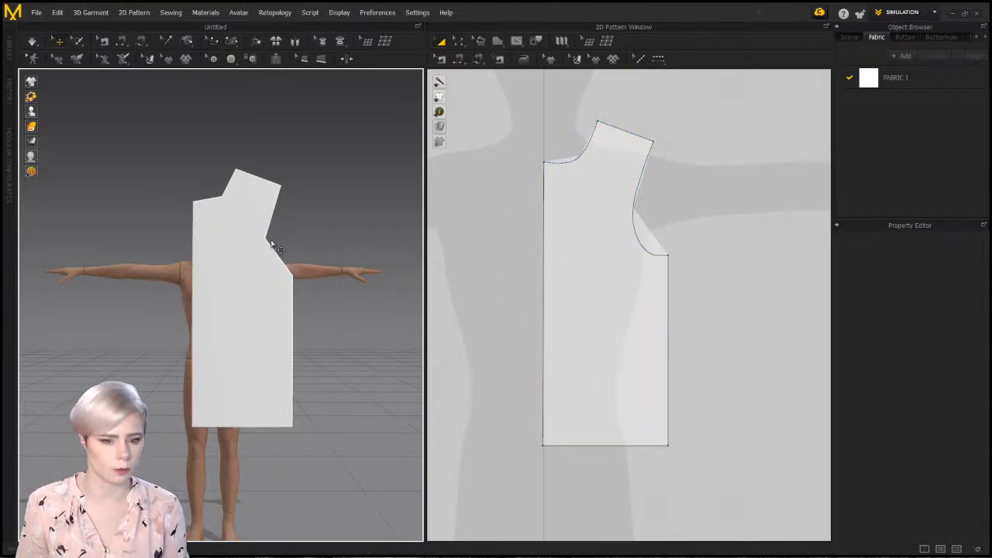
scroll(465, 243, "down", 5)
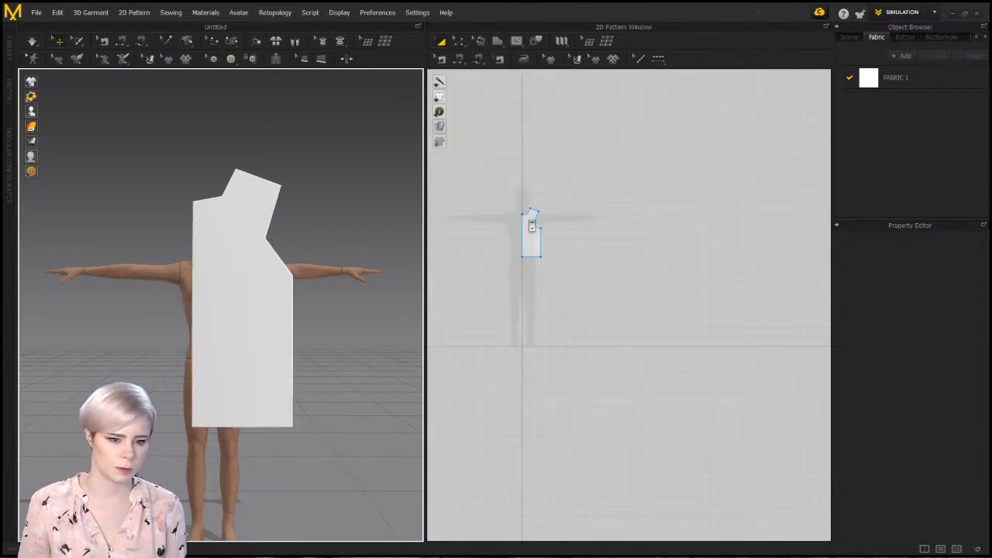
Select the half bodice pattern and examine its outline against the avatar silhouette and its placement in 3D
left_click(532, 226)
scroll(524, 252, "up", 6)
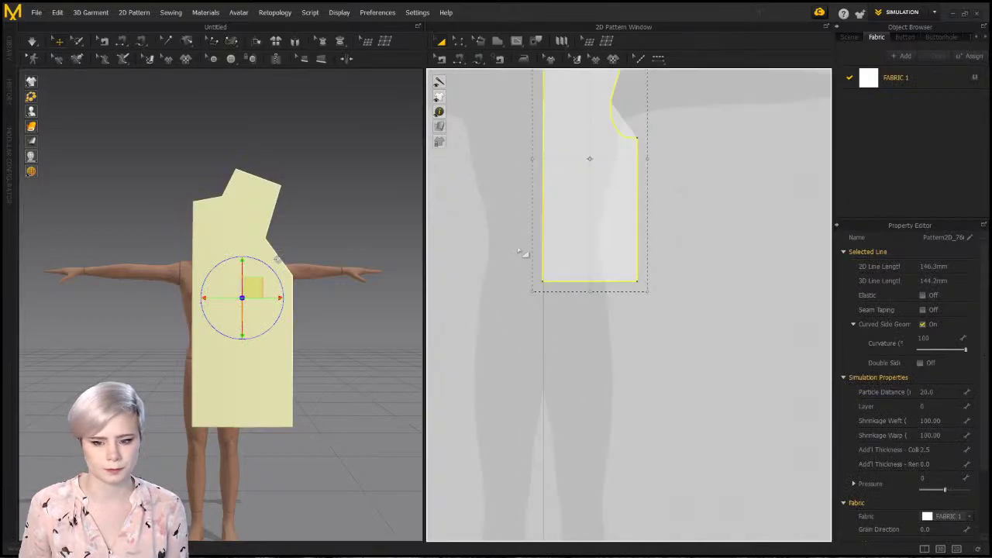
left_click(638, 107)
right_click_drag(279, 275, 177, 289)
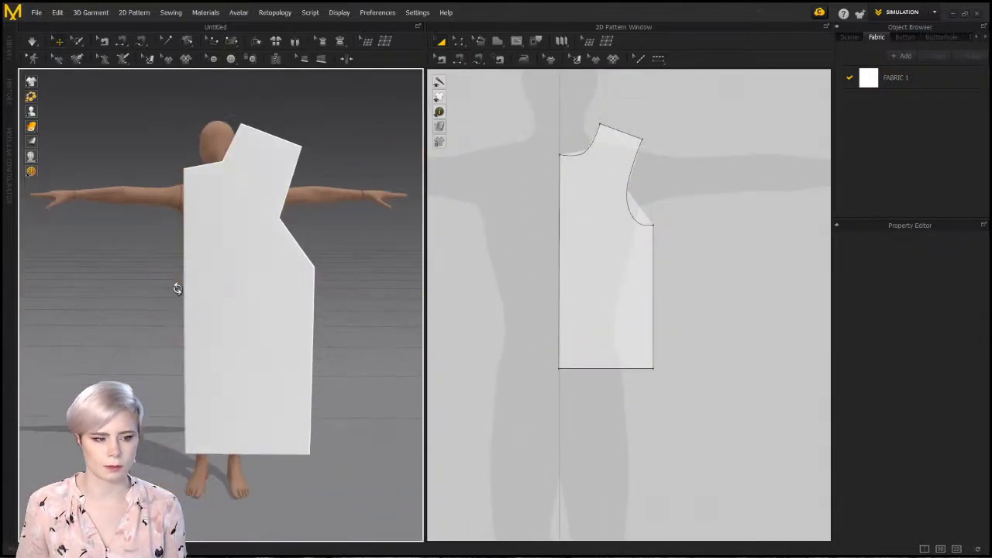
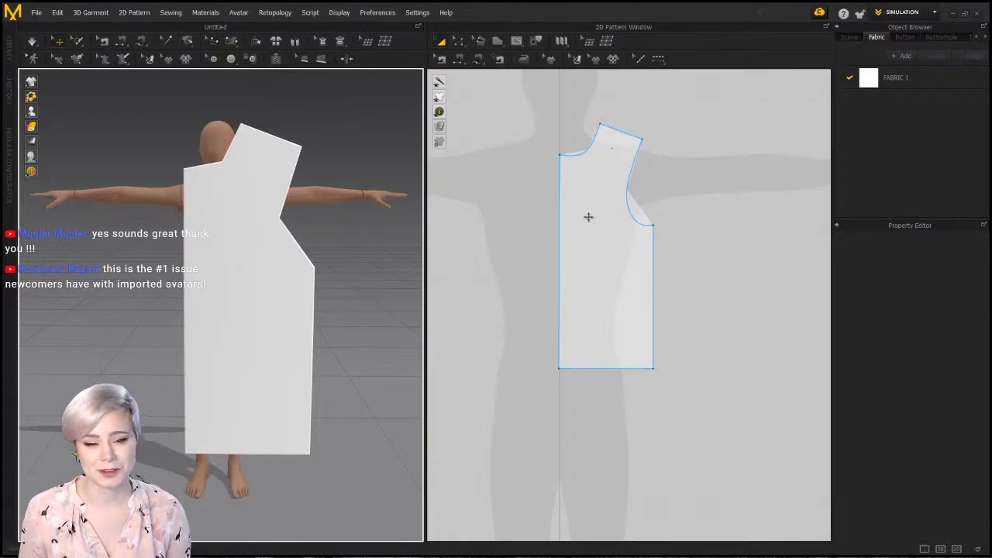
left_click(604, 186)
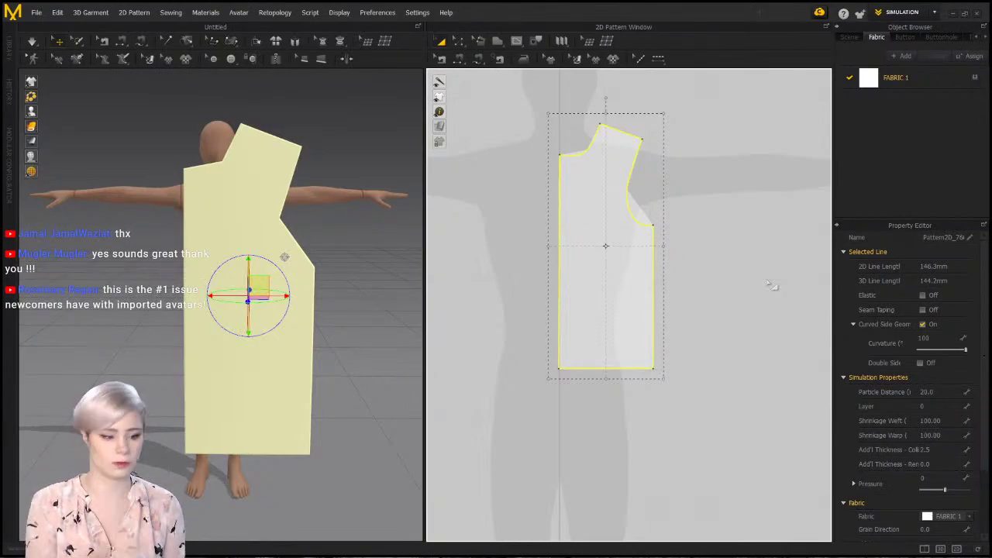
scroll(320, 239, "up", 3)
scroll(321, 239, "down", 3)
scroll(579, 158, "down", 3)
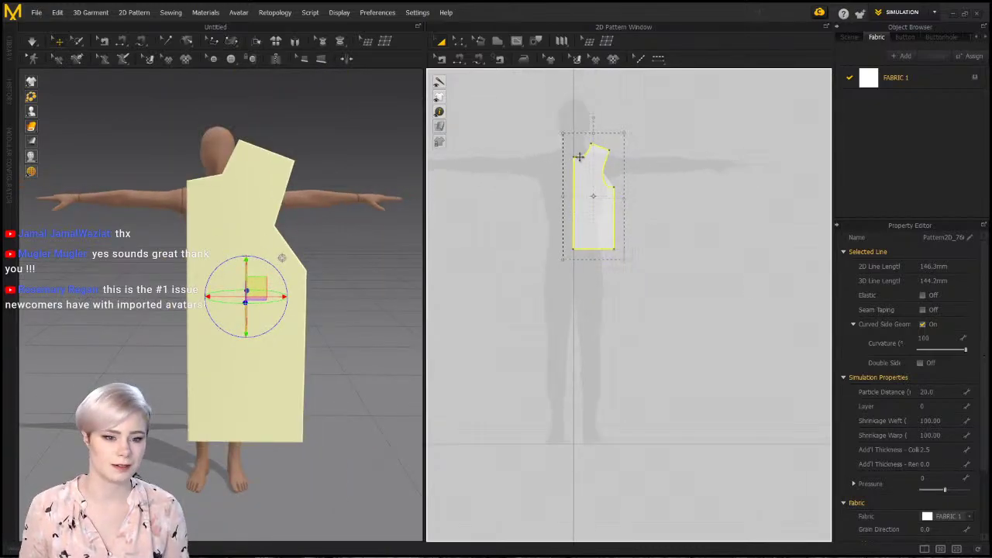
scroll(579, 157, "up", 5)
scroll(548, 274, "down", 1)
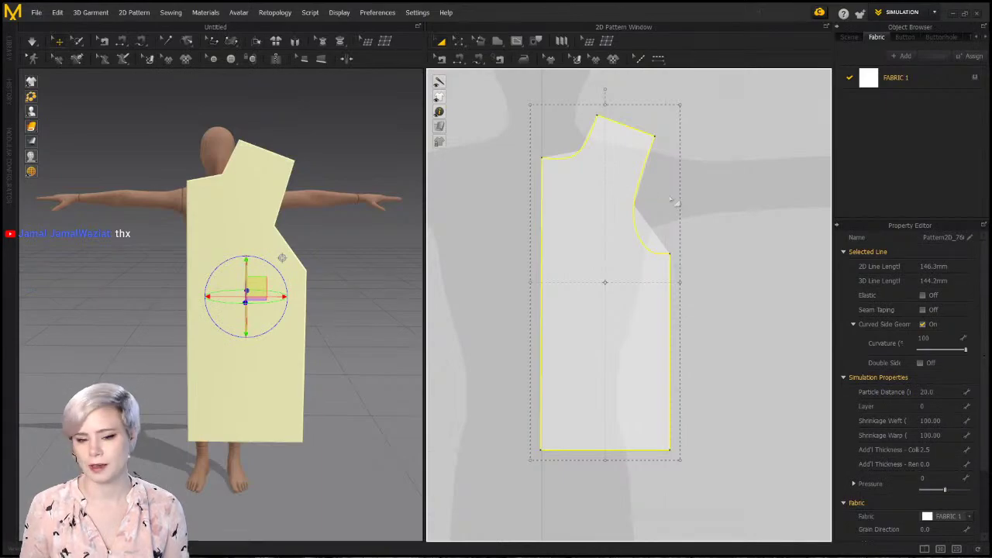
Add the T-shirt garment from the library to the scene, using the Add load type, zero translation and metres as the unit
left_click(10, 48)
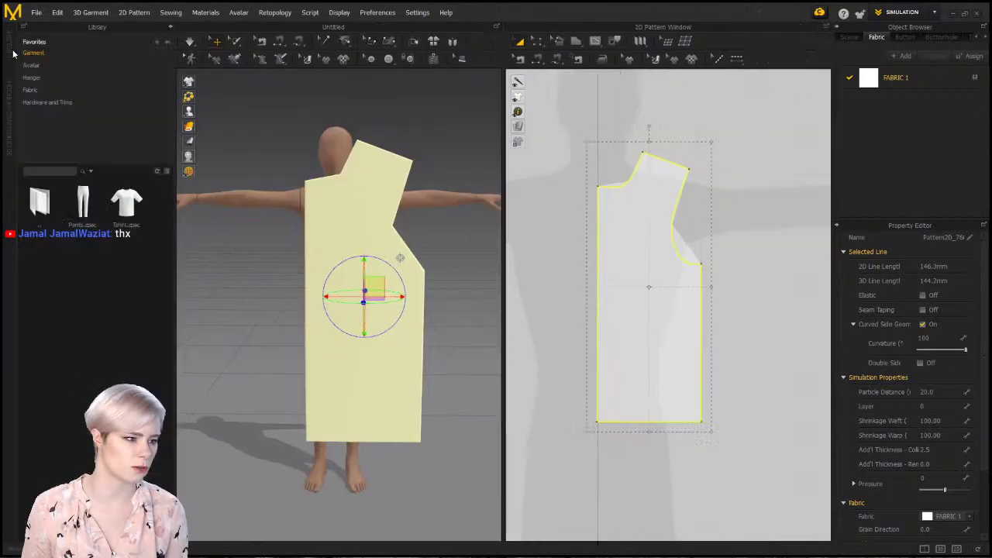
double_click(128, 218)
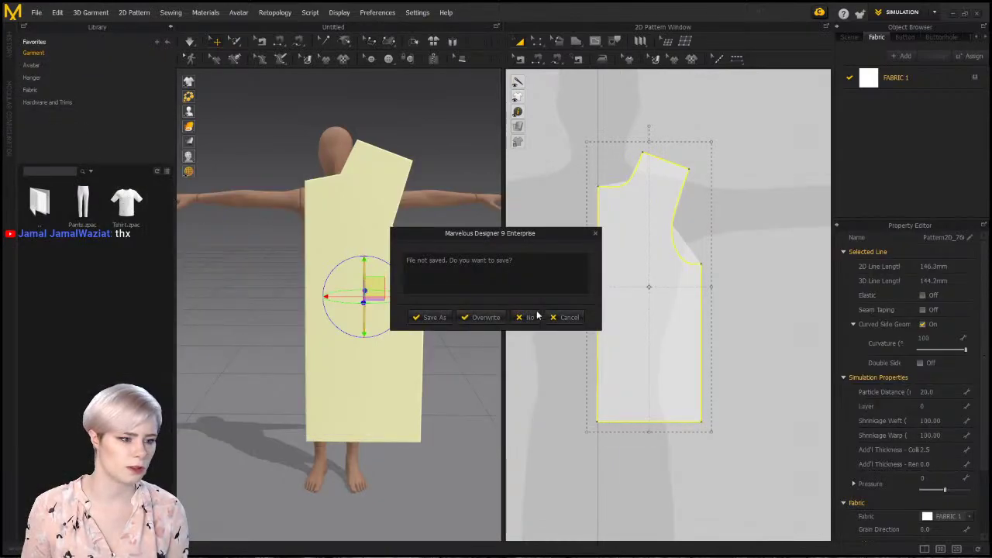
left_click(566, 318)
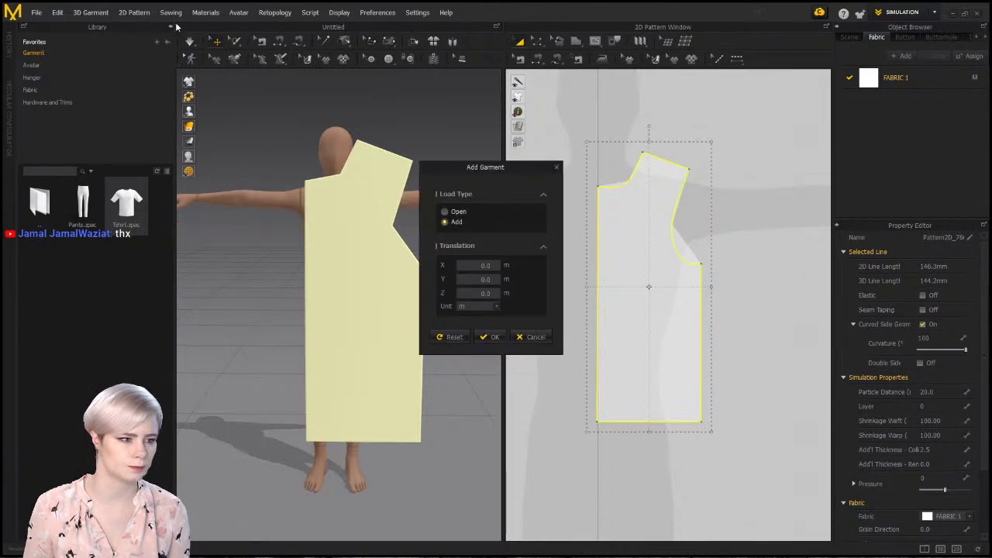
left_click(495, 335)
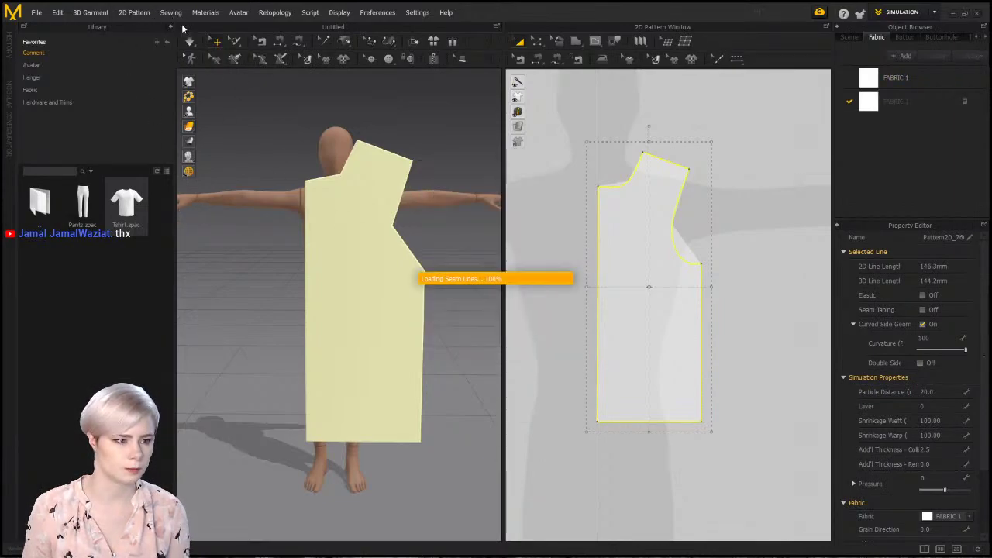
left_click(170, 28)
Compare the added T-shirt's size with the half bodice and the avatar, in both the 2D pattern and 3D views
scroll(554, 243, "down", 3)
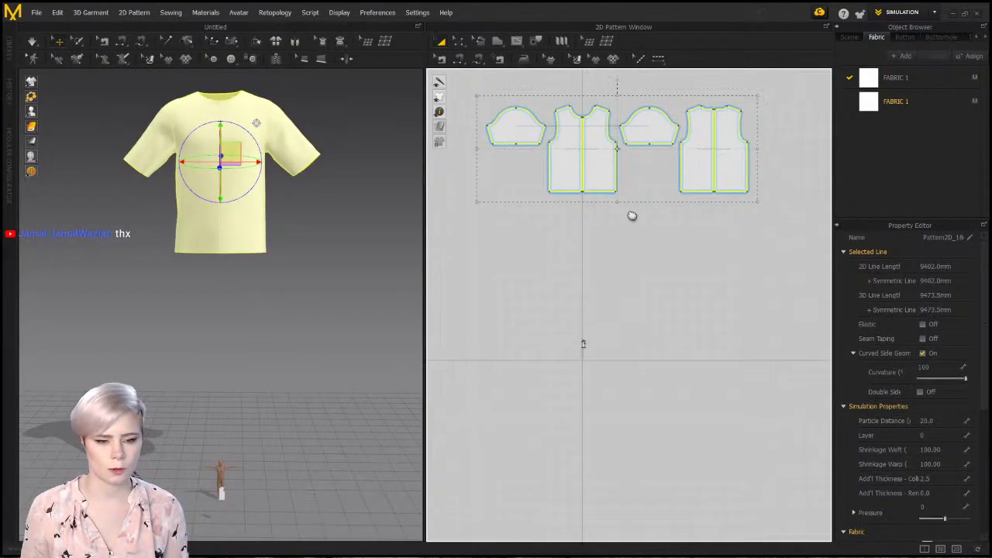
scroll(631, 215, "up", 4)
scroll(571, 255, "down", 2)
left_click_drag(573, 155, 576, 293)
scroll(576, 292, "up", 4)
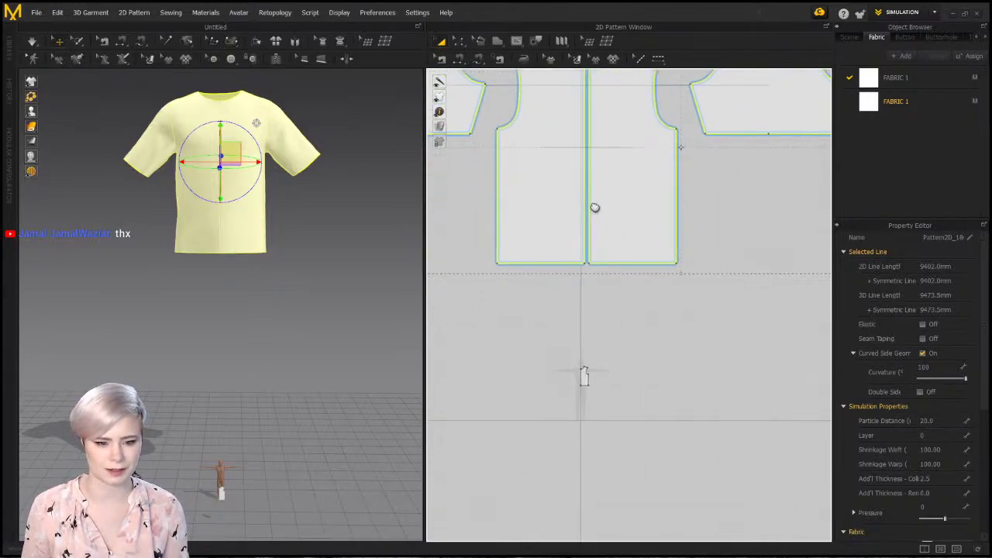
scroll(621, 325, "up", 2)
left_click_drag(610, 210, 600, 281)
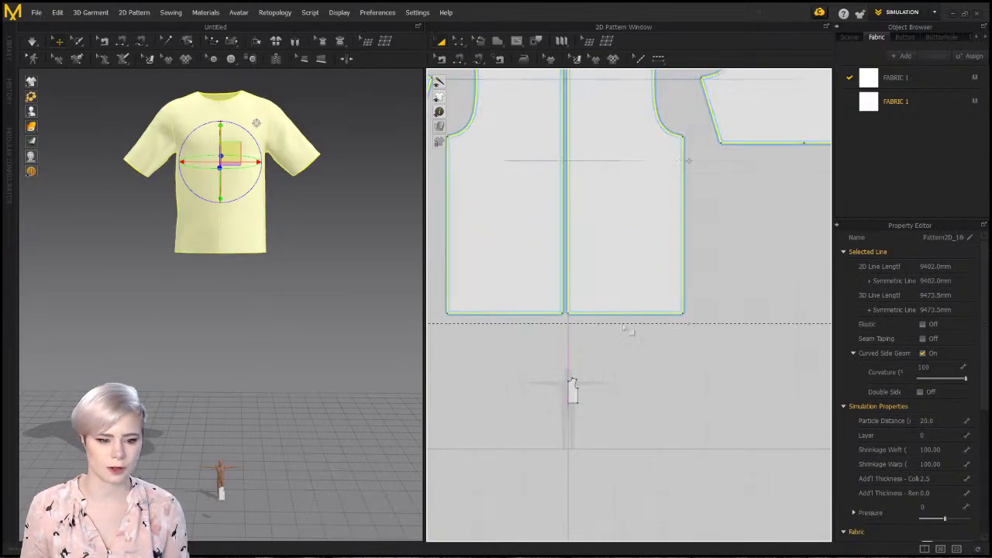
scroll(631, 292, "down", 3)
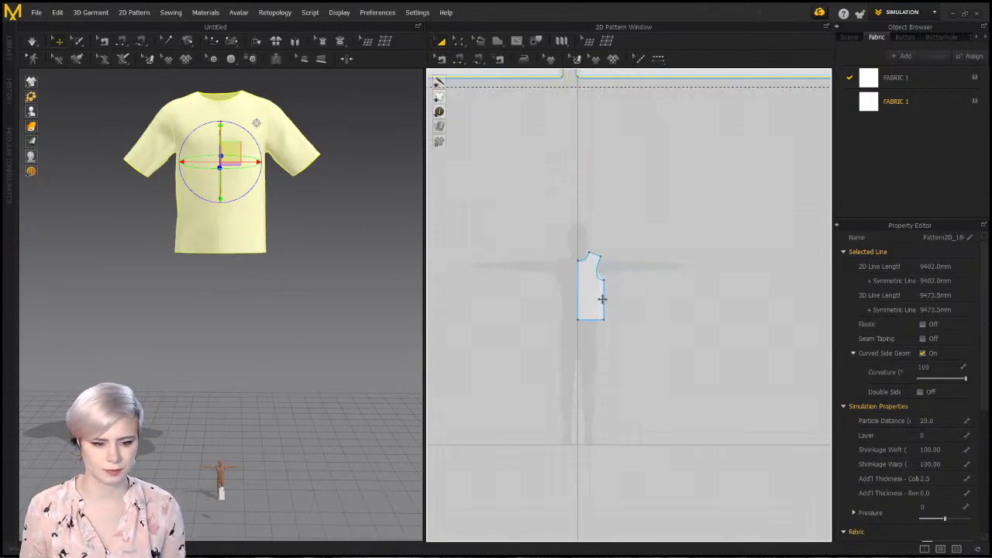
scroll(585, 299, "up", 5)
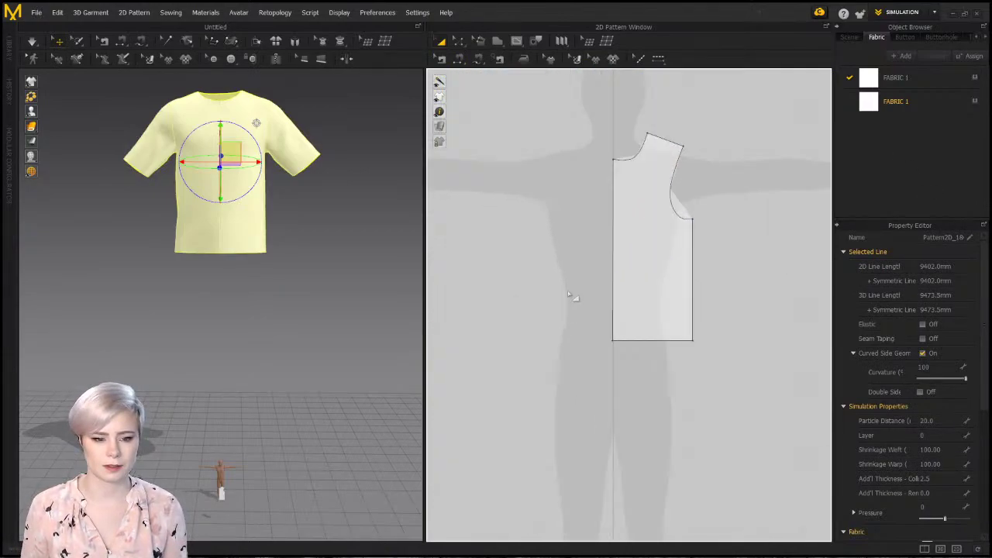
middle_click_drag(262, 453, 261, 379)
right_click_drag(261, 379, 259, 356)
middle_click_drag(259, 356, 256, 436)
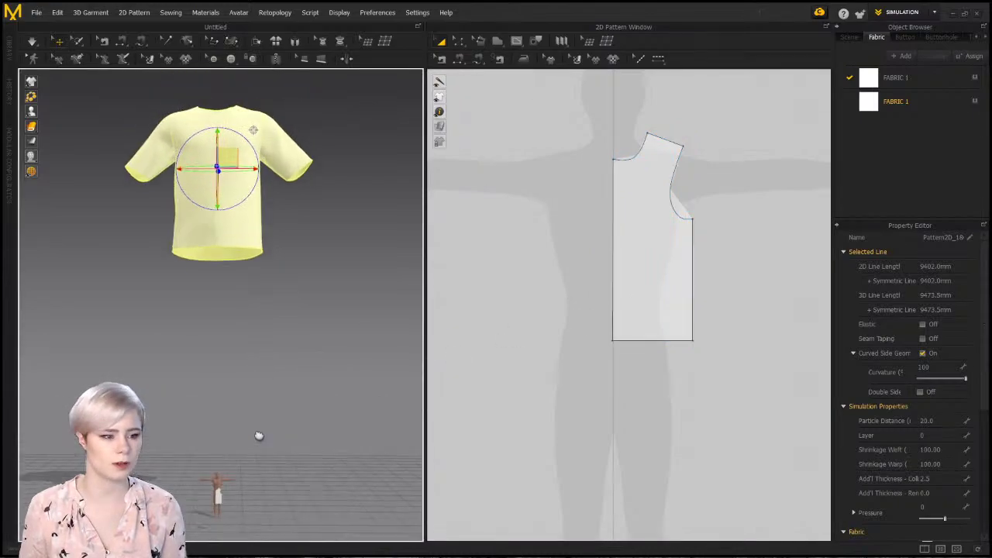
scroll(256, 436, "up", 1)
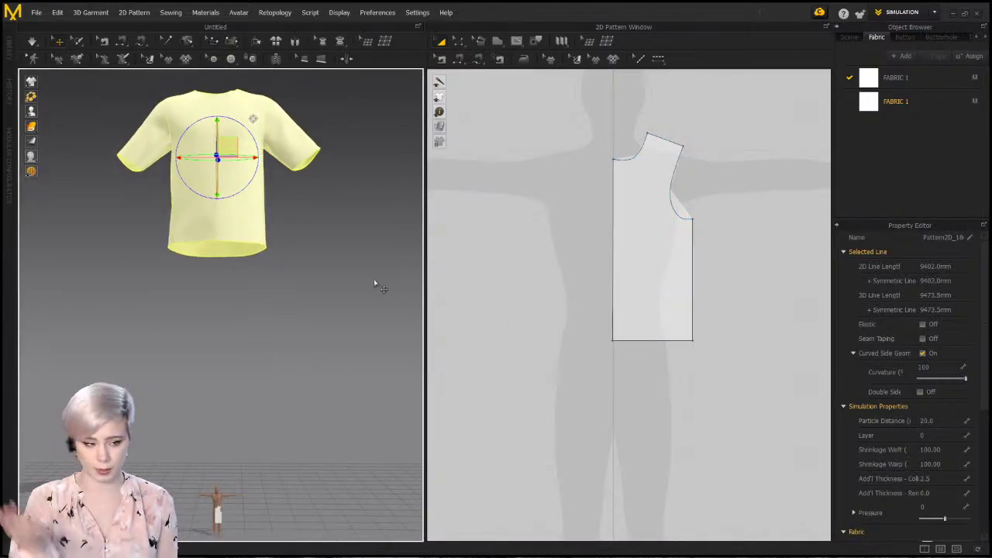
scroll(563, 238, "down", 5)
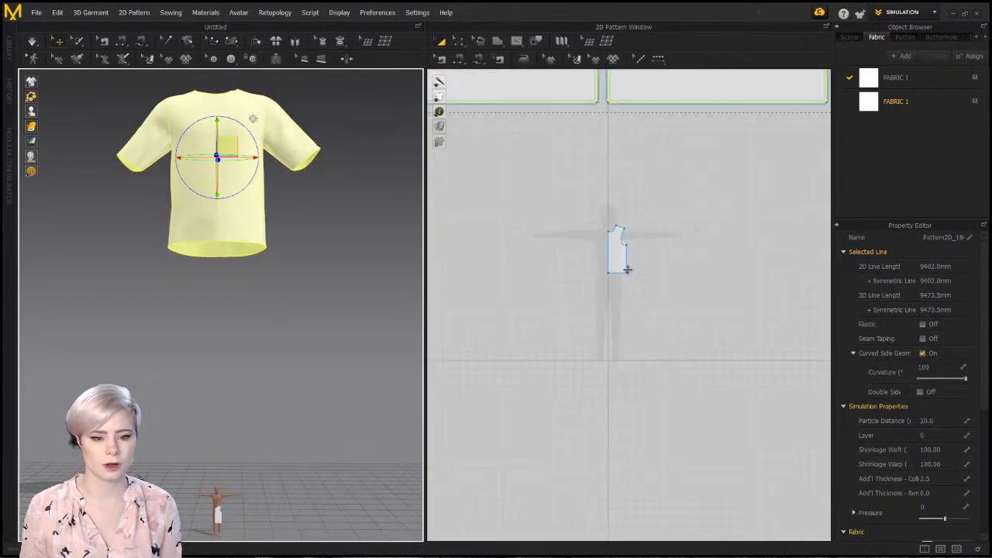
Select one half of the T-shirt's body pattern and compare its line lengths and scale with the small half bodice
left_click(630, 298)
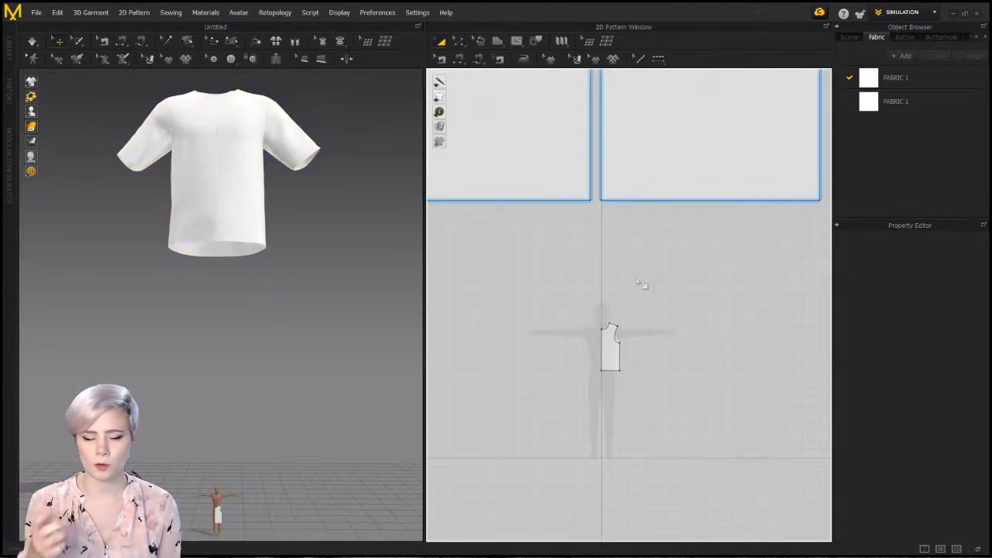
left_click(702, 185)
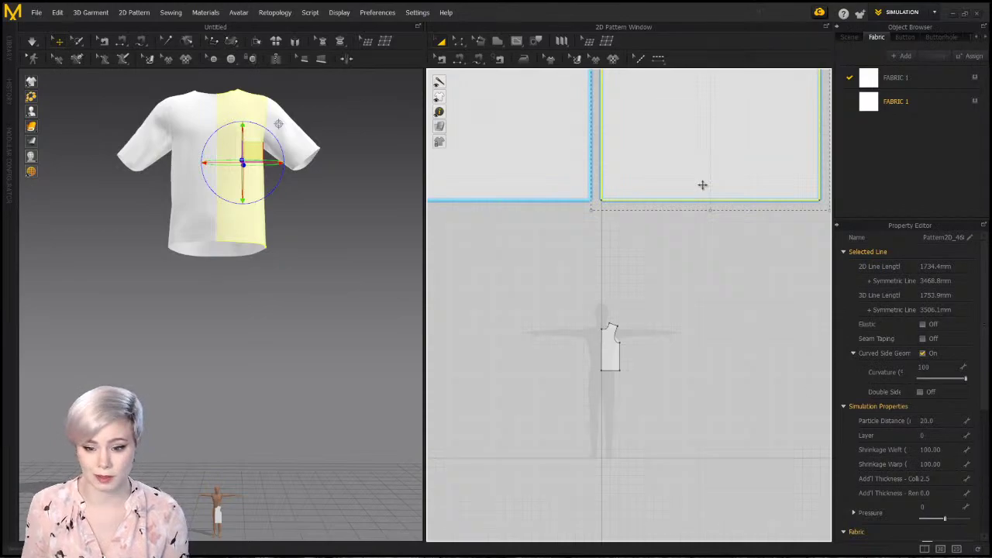
scroll(706, 152, "down", 5)
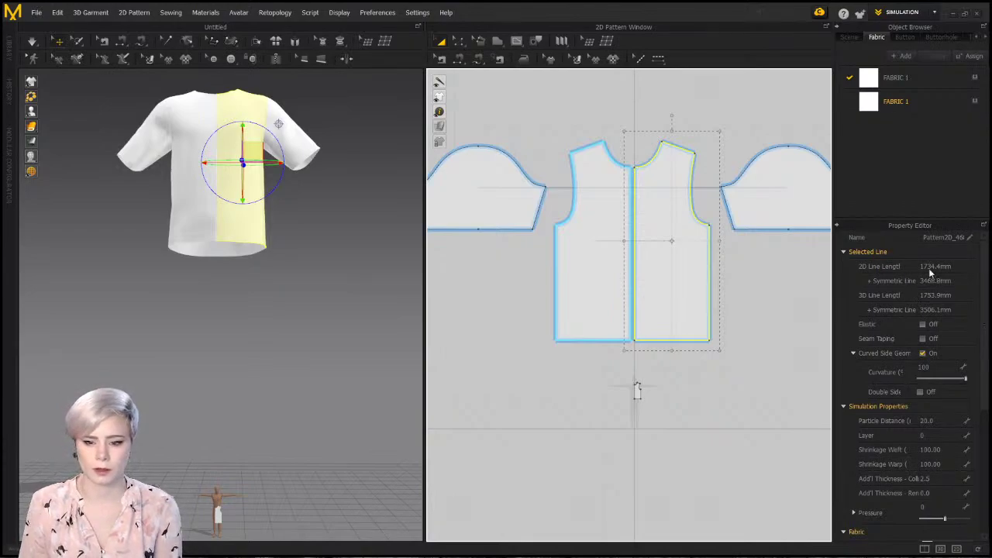
scroll(698, 378, "up", 8)
middle_click_drag(619, 365, 678, 285)
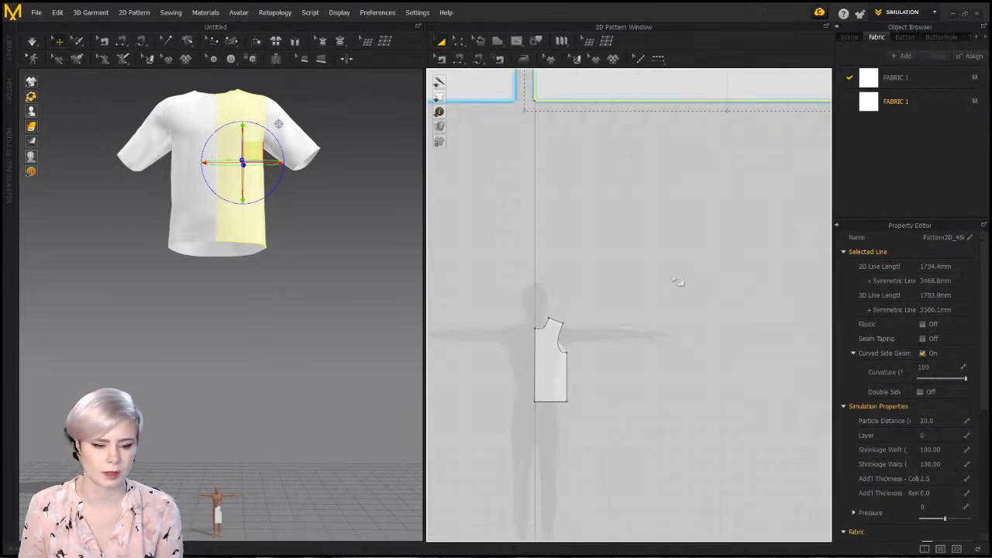
middle_click_drag(609, 312, 674, 257)
scroll(674, 257, "up", 2)
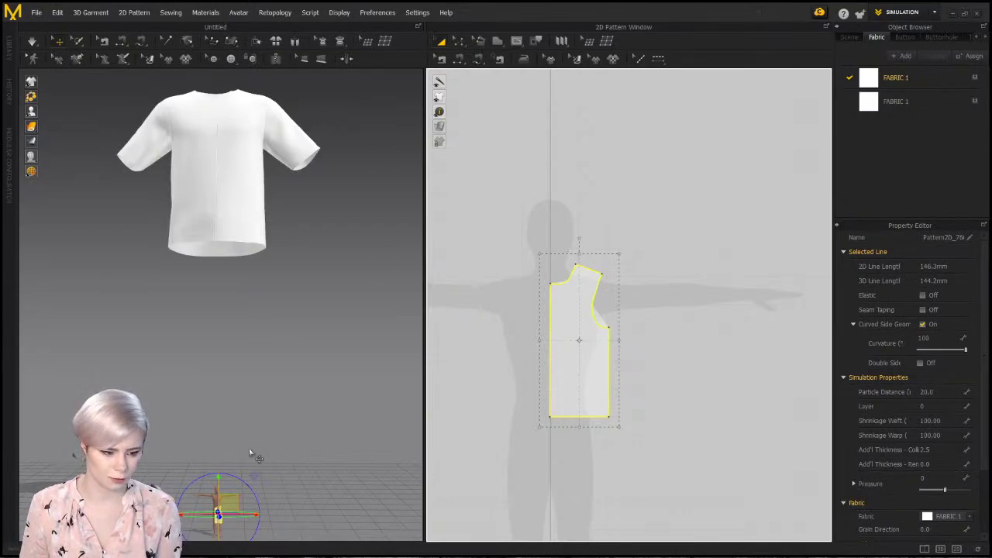
Inspect the selected half bodice close up beside the avatar in 3D and its scale below the T-shirt patterns in 2D
middle_click_drag(253, 453, 280, 310)
scroll(279, 326, "up", 4)
middle_click_drag(275, 431, 268, 384)
scroll(268, 386, "up", 4)
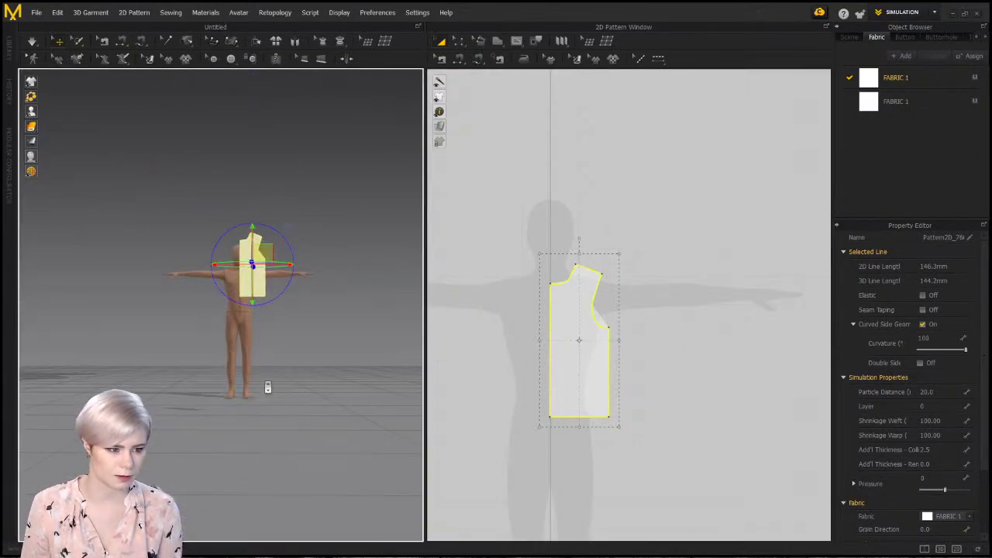
scroll(270, 412, "up", 1)
middle_click_drag(284, 349, 231, 414)
scroll(230, 415, "up", 2)
scroll(229, 415, "up", 2)
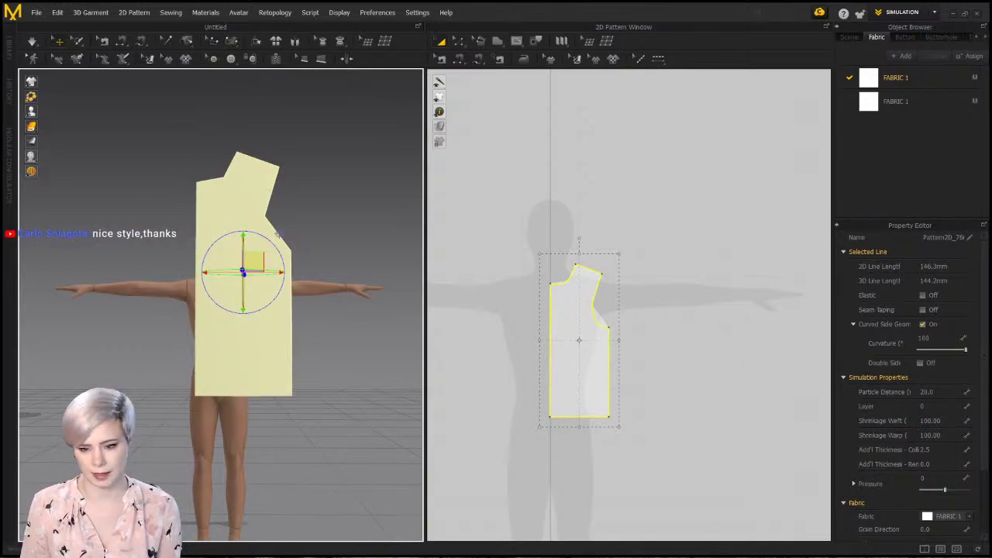
scroll(543, 326, "down", 6)
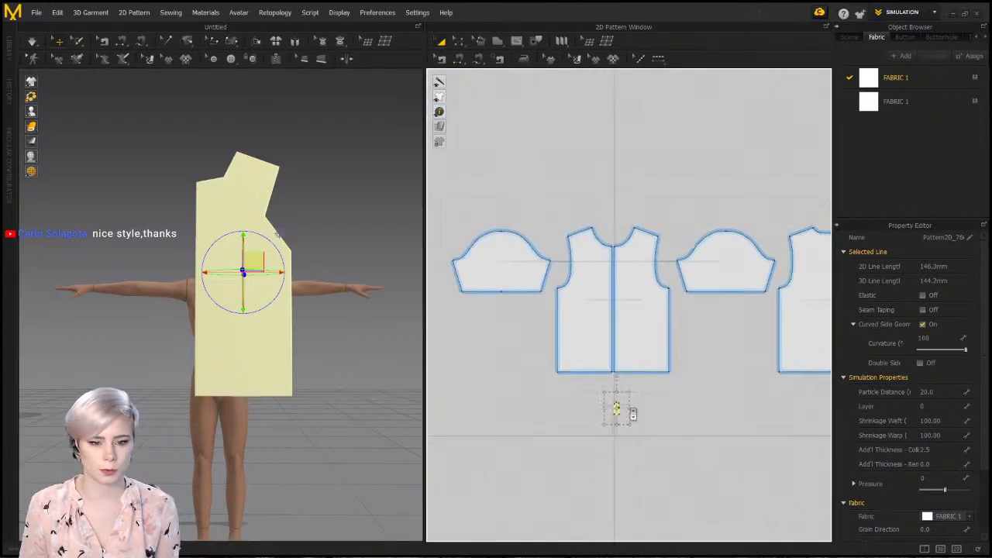
scroll(627, 401, "up", 1)
middle_click_drag(627, 401, 608, 333)
scroll(634, 278, "up", 2)
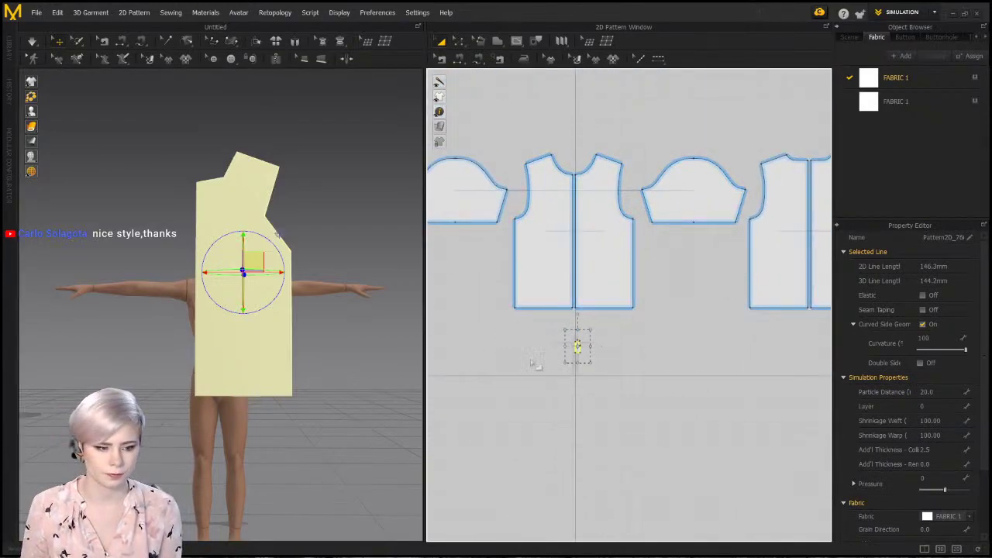
Display the avatar as a mesh to inspect its polygon density, and restore its textured surface display
right_click_drag(261, 365, 281, 357)
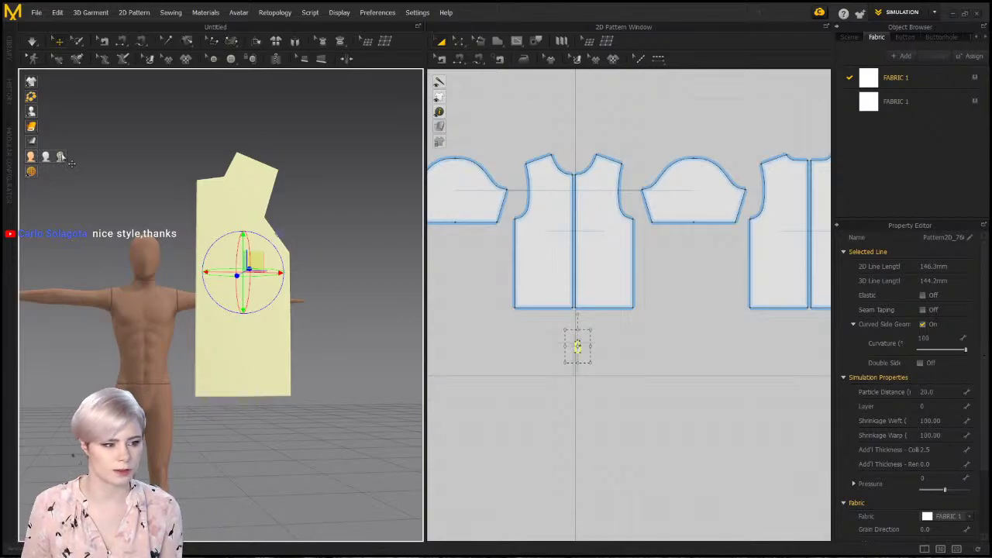
left_click(61, 156)
mouse_move(459, 128)
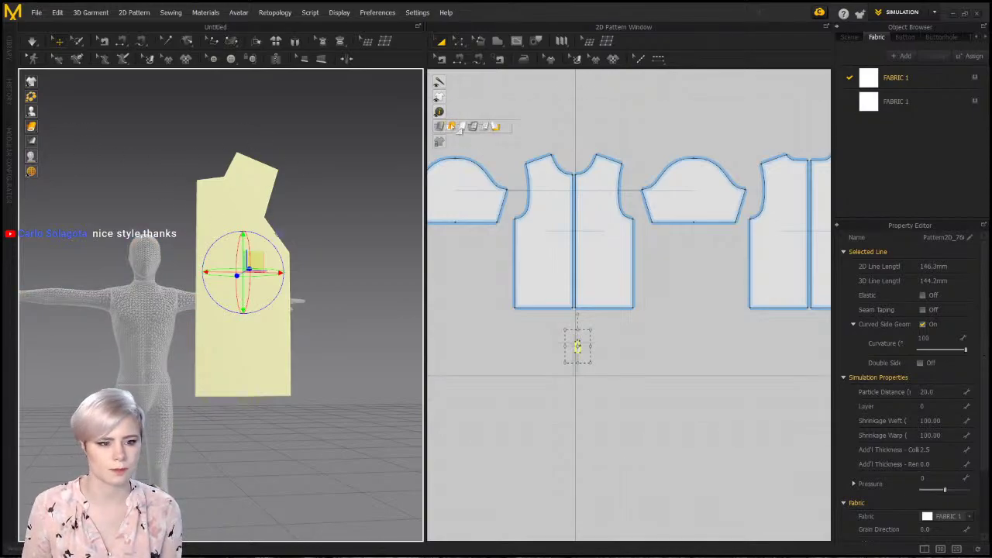
scroll(206, 377, "up", 3)
middle_click_drag(195, 367, 359, 348)
scroll(269, 327, "up", 5)
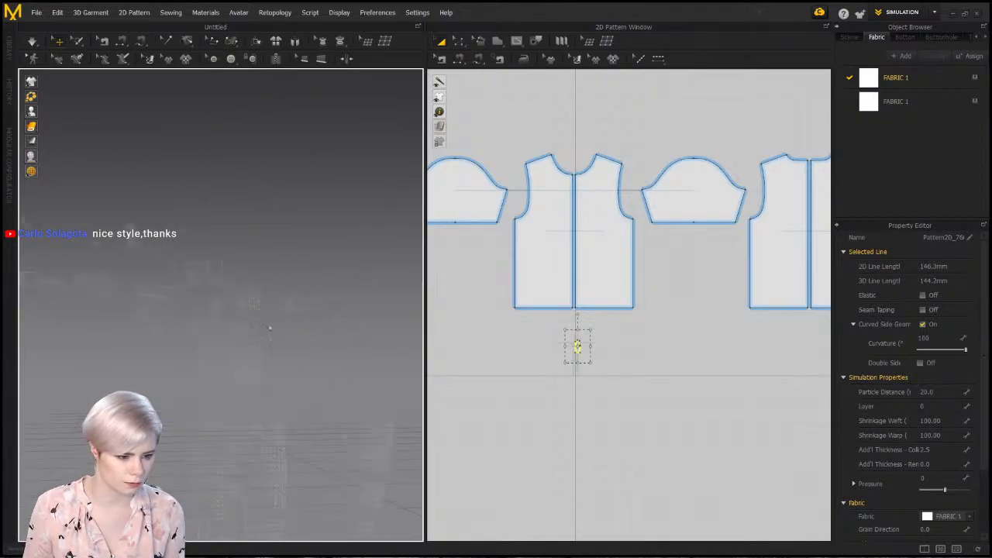
scroll(270, 329, "down", 10)
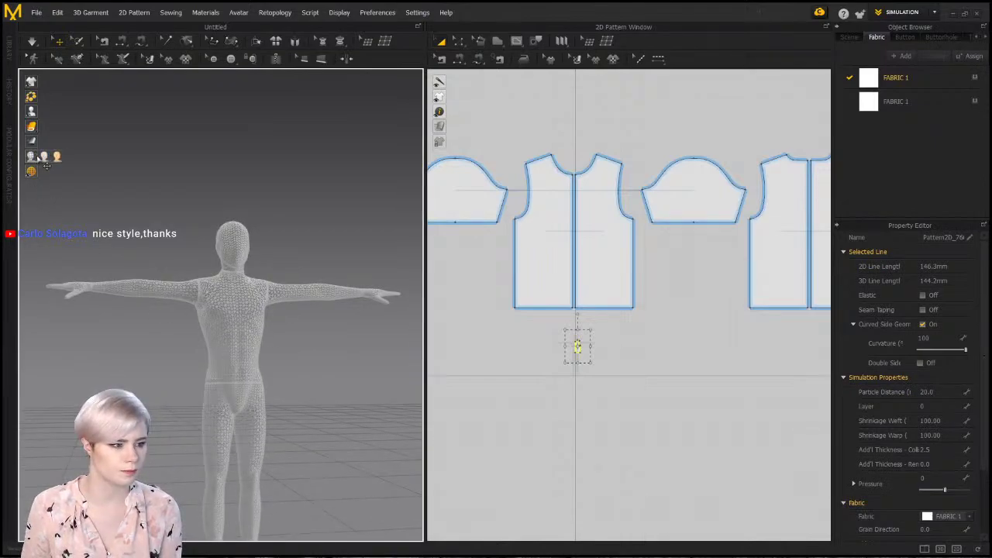
left_click(57, 158)
scroll(327, 265, "down", 3)
middle_click_drag(327, 265, 132, 352)
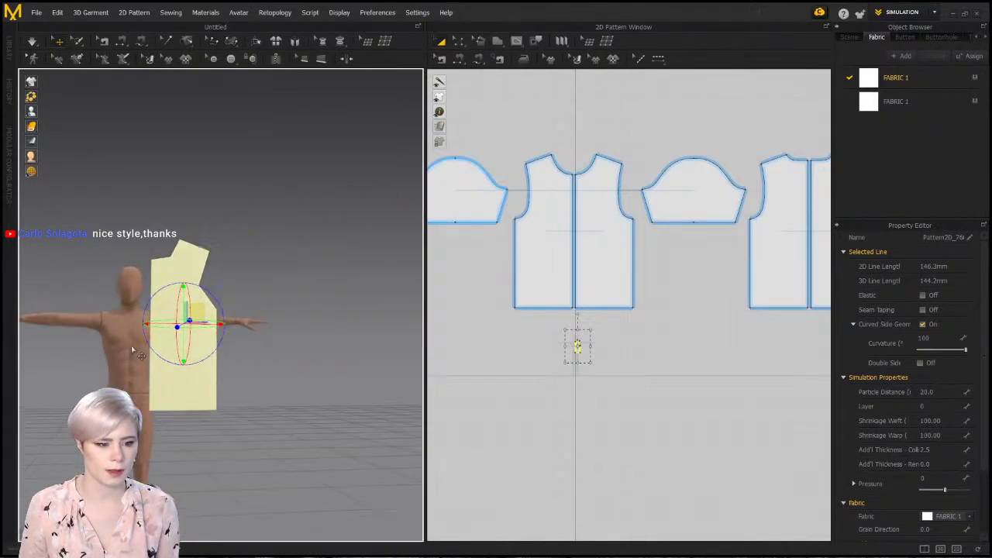
Show the 2D patterns as meshes and compare the T-shirt's triangle density with that of the half bodice
middle_click_drag(228, 266, 257, 240)
scroll(257, 240, "up", 1)
scroll(472, 127, "up", 3)
mouse_move(440, 126)
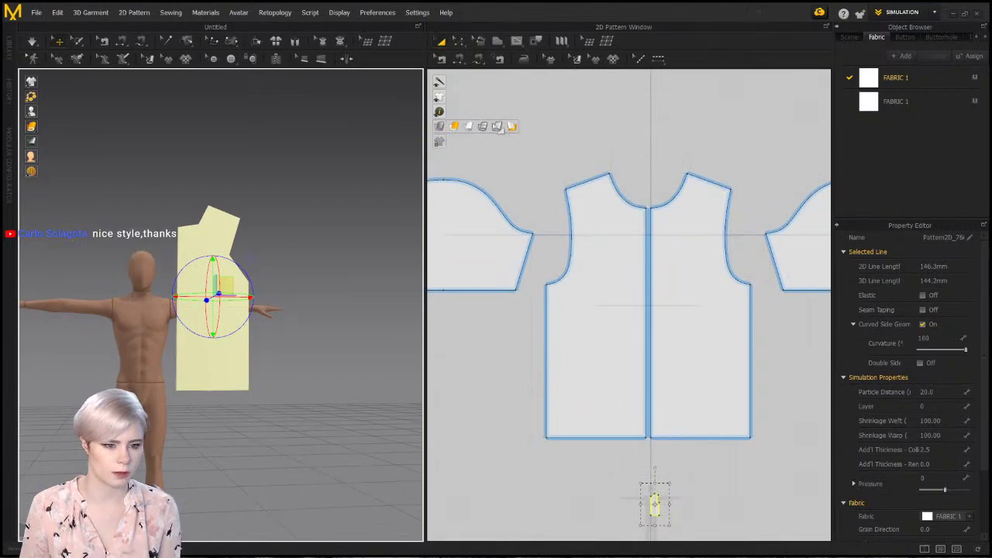
left_click(497, 126)
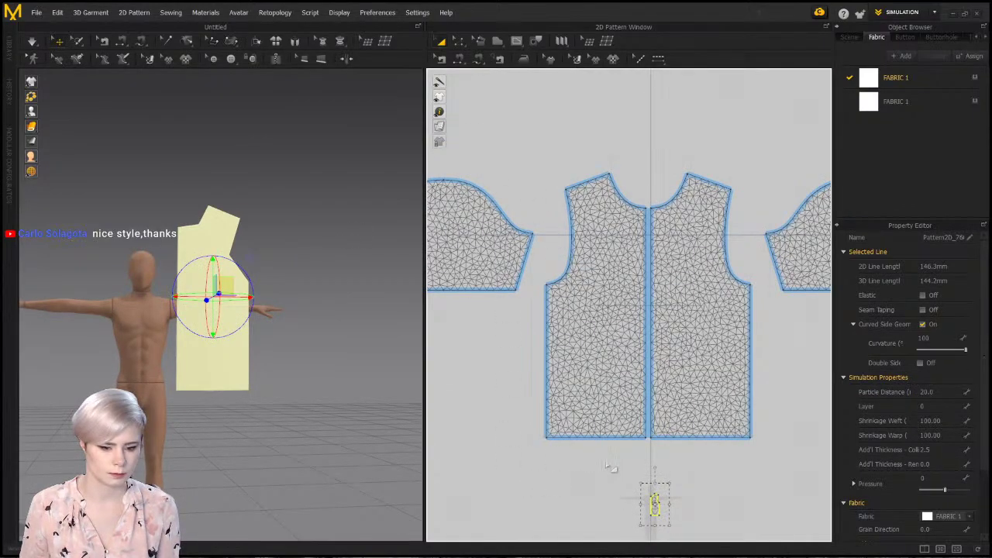
scroll(607, 465, "down", 1)
middle_click_drag(607, 465, 595, 339)
scroll(691, 349, "up", 4)
scroll(569, 330, "up", 4)
middle_click_drag(590, 401, 569, 329)
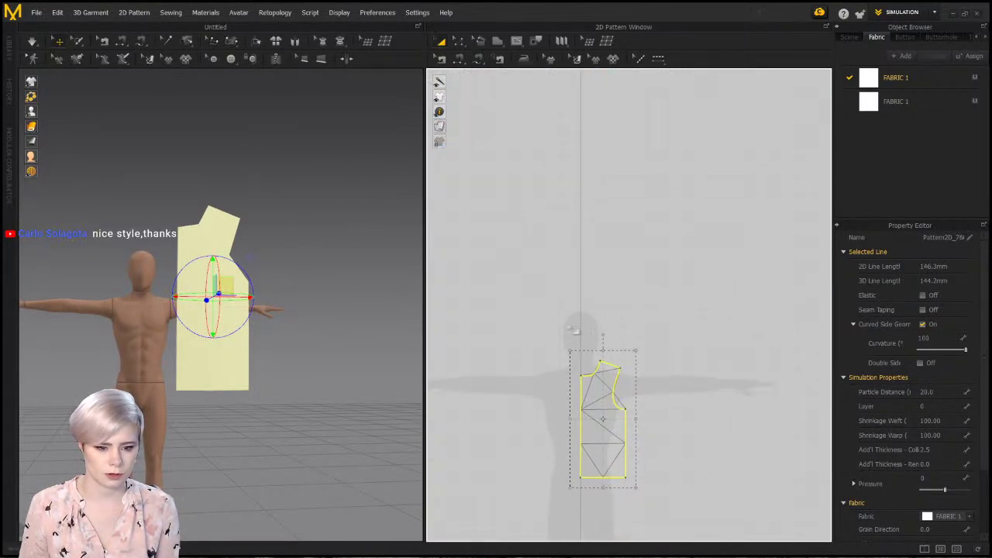
Examine the half bodice's mesh density in 2D, its scale below the T-shirt patterns, and its position relative to the avatar in 3D
scroll(572, 331, "up", 3)
left_click(317, 405)
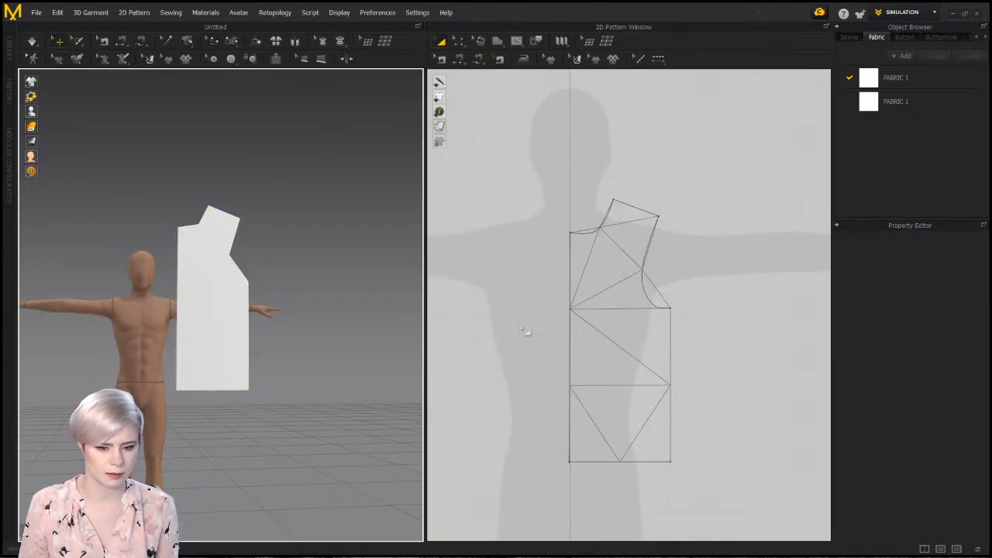
left_click(561, 248)
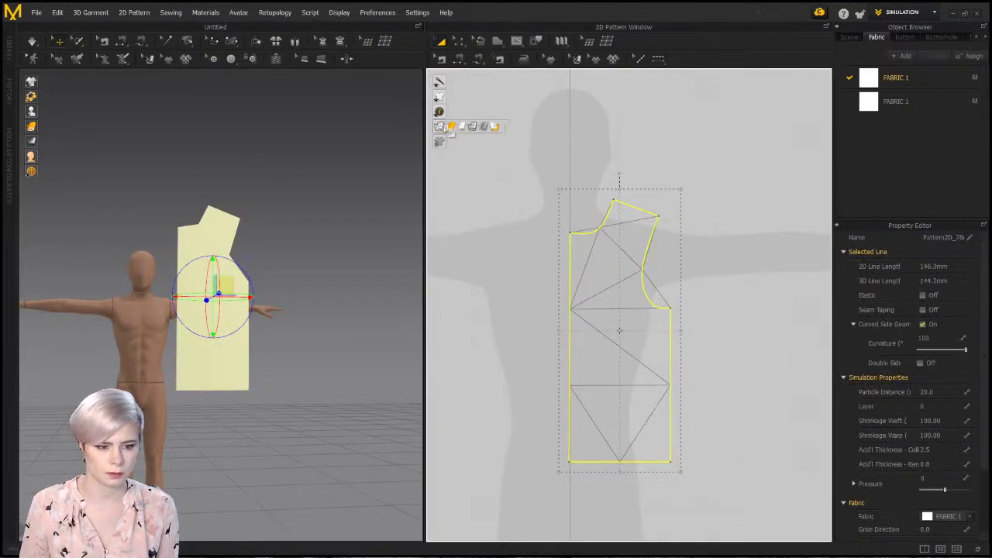
mouse_move(439, 126)
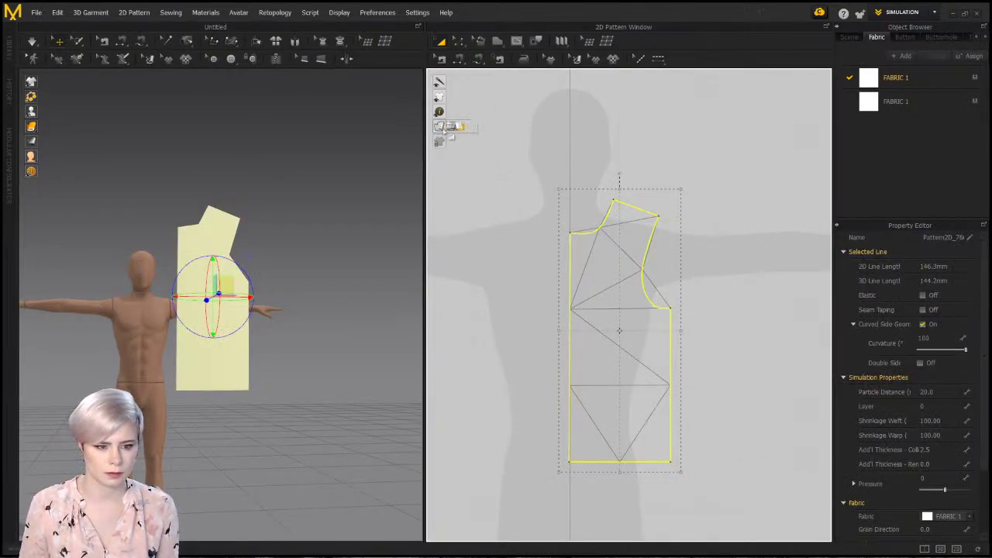
left_click(528, 193)
scroll(664, 355, "up", 3)
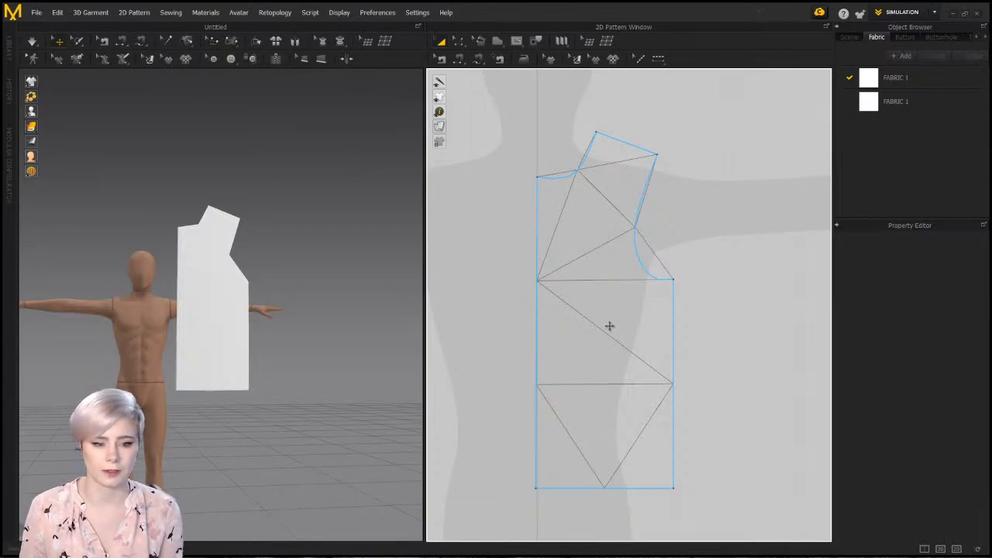
scroll(610, 326, "down", 2)
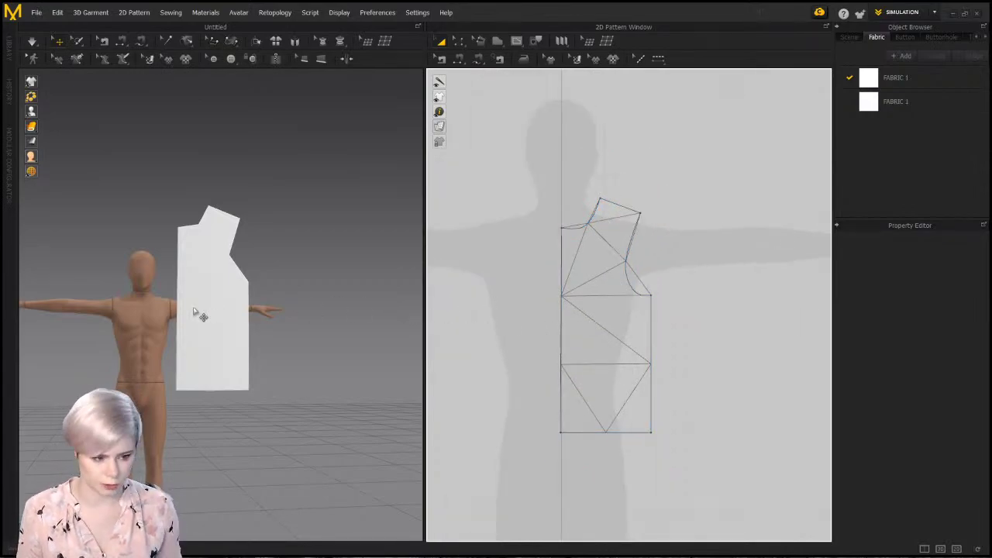
scroll(557, 331, "down", 2)
scroll(556, 331, "down", 3)
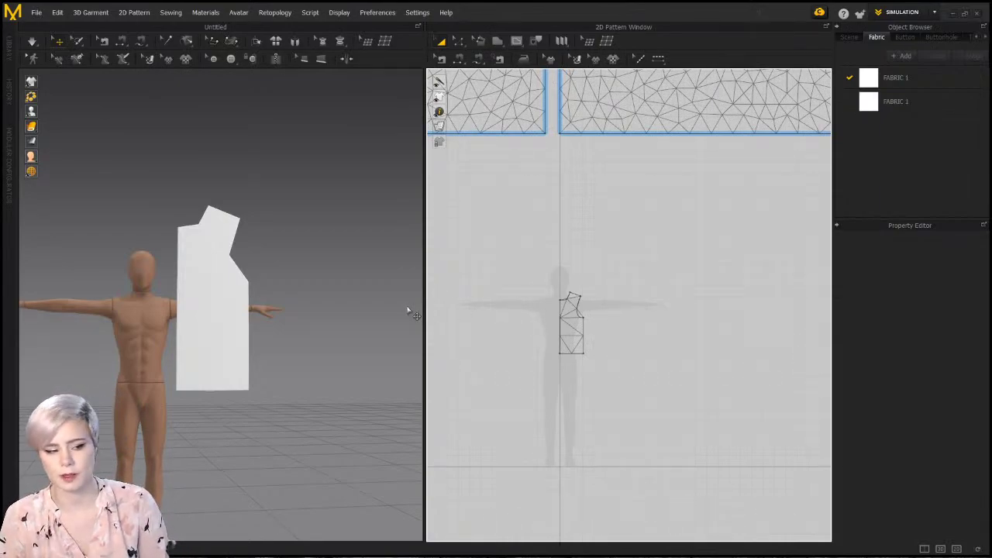
right_click_drag(186, 328, 386, 335)
middle_click_drag(386, 335, 519, 306)
scroll(454, 304, "down", 1)
mouse_move(453, 304)
middle_mouse_down()
mouse_move(406, 297)
mouse_move(443, 287)
middle_mouse_up()
middle_click_drag(286, 284, 190, 282)
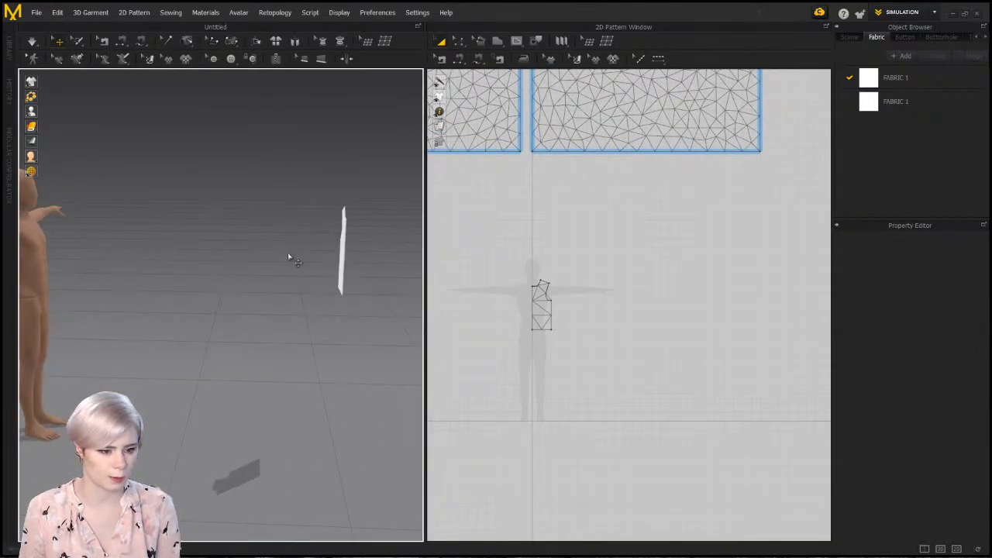
Select all the T-shirt patterns in 2D and delete them, keeping only the small half bodice
scroll(453, 261, "down", 1)
scroll(655, 363, "down", 6)
scroll(641, 261, "up", 1)
left_click_drag(459, 190, 826, 346)
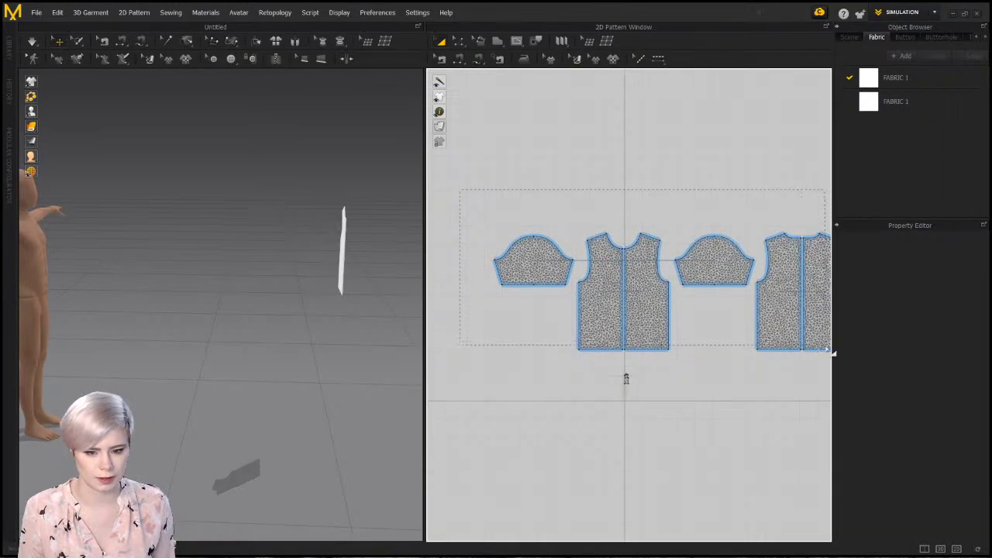
key("ctrl+a")
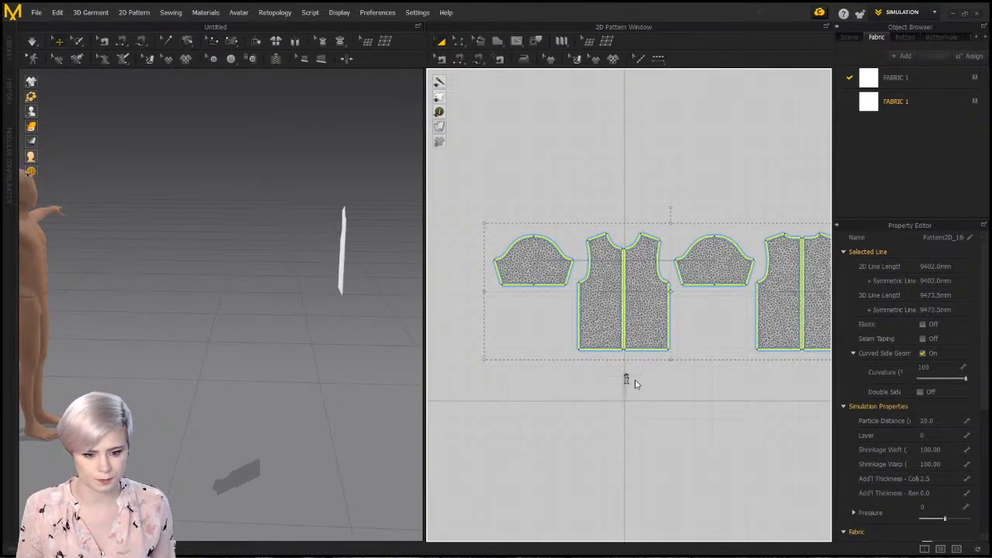
key("Delete")
key("ctrl+z")
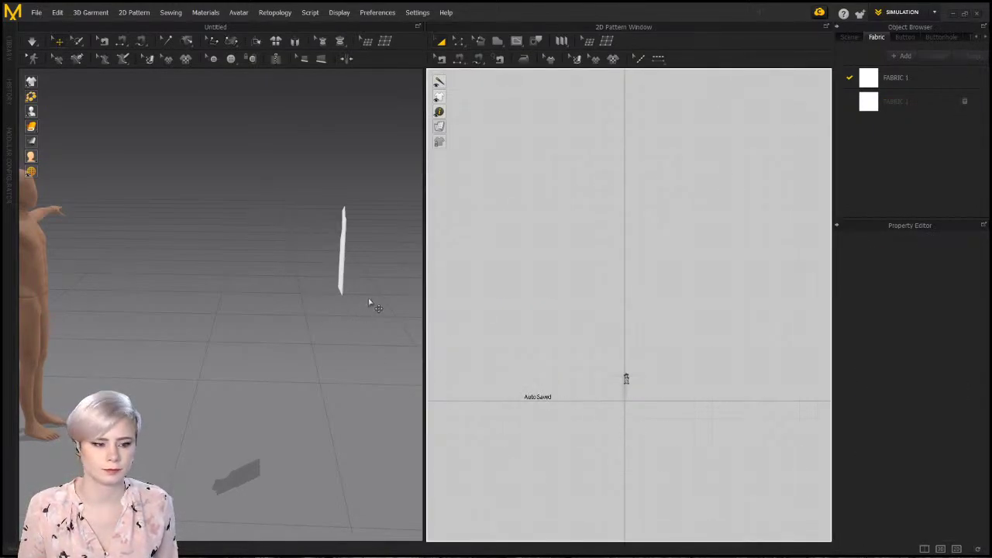
Move the half bodice in 3D to just in front of the avatar's torso
left_click(347, 277)
left_click_drag(347, 277, 108, 293)
middle_click_drag(107, 293, 287, 286)
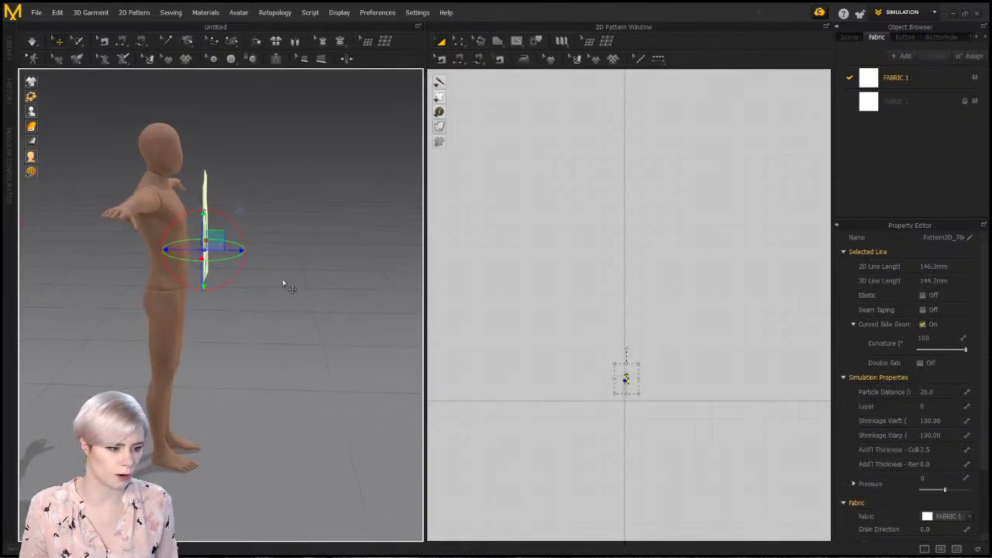
right_click_drag(288, 286, 197, 273)
middle_click_drag(315, 318, 258, 381)
right_click_drag(258, 381, 310, 348)
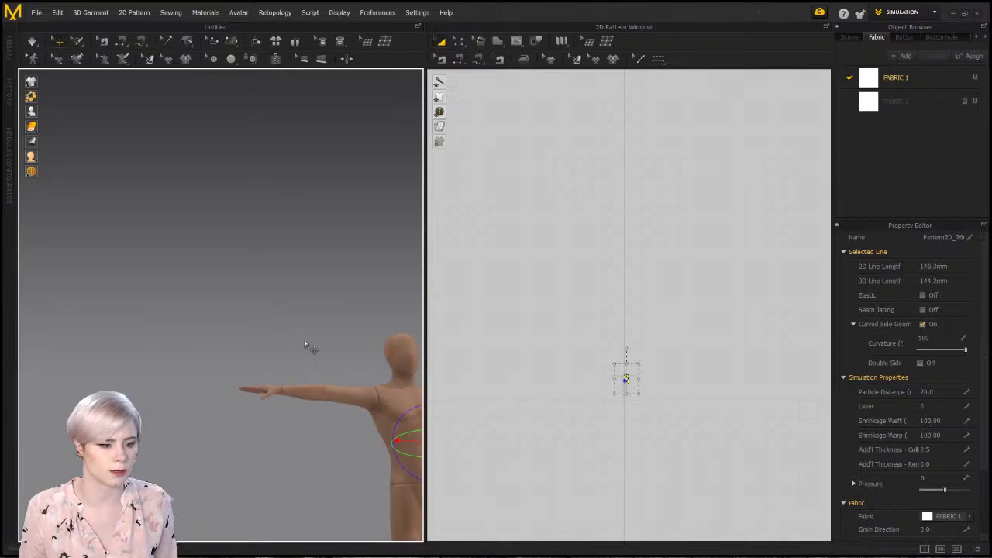
middle_click_drag(419, 372, 297, 332)
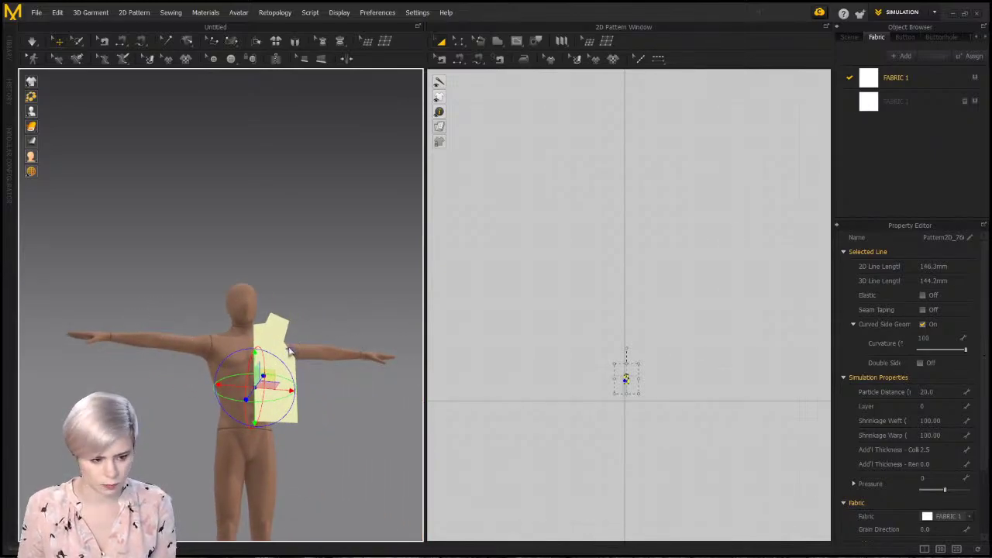
left_click(282, 349)
right_click_drag(307, 364, 296, 401)
scroll(297, 403, "up", 1)
scroll(297, 403, "up", 2)
middle_click_drag(298, 403, 242, 339)
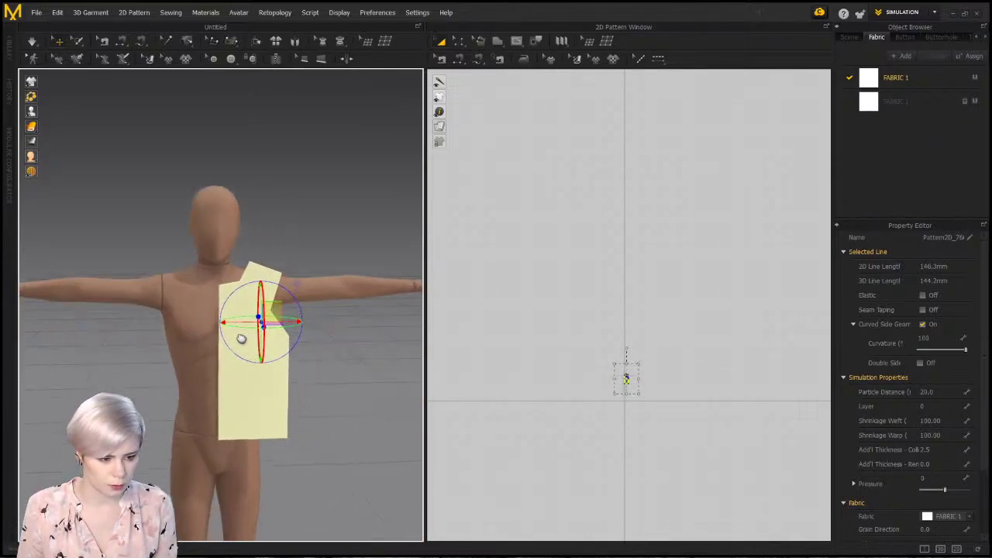
scroll(279, 347, "up", 2)
right_click_drag(290, 361, 259, 356)
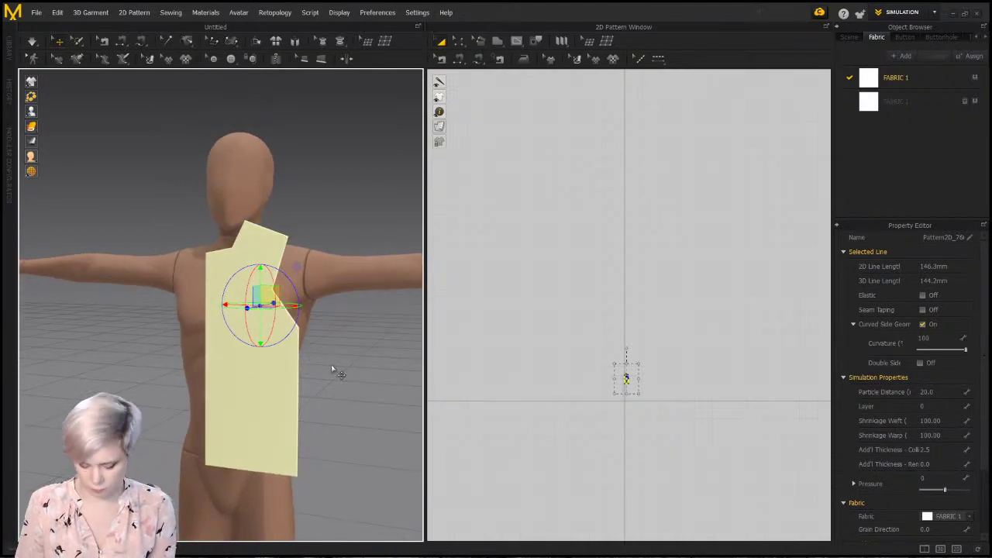
Check the half bodice's placement against the avatar from the side and front in 3D, and over the silhouette in 2D
key("2")
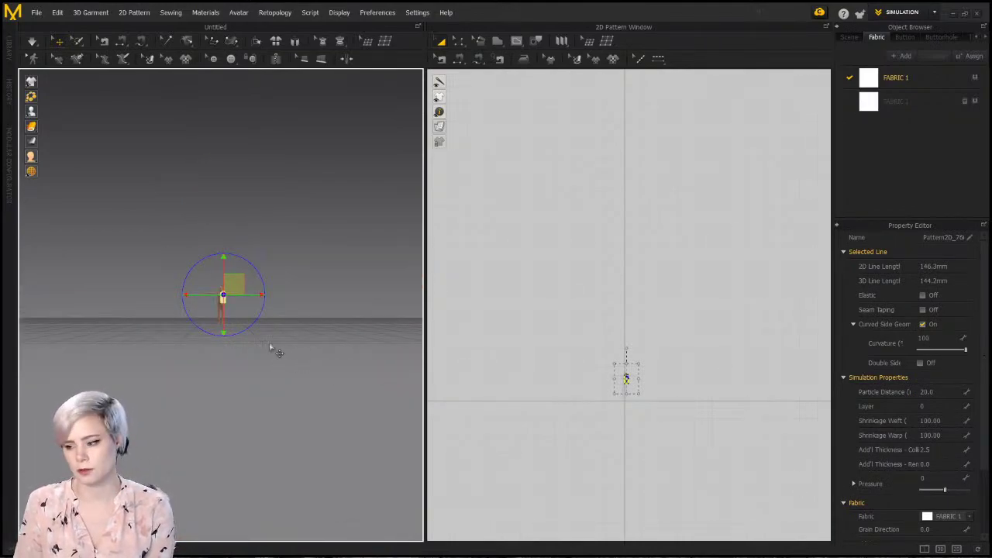
scroll(241, 331, "up", 12)
right_click_drag(323, 301, 232, 363)
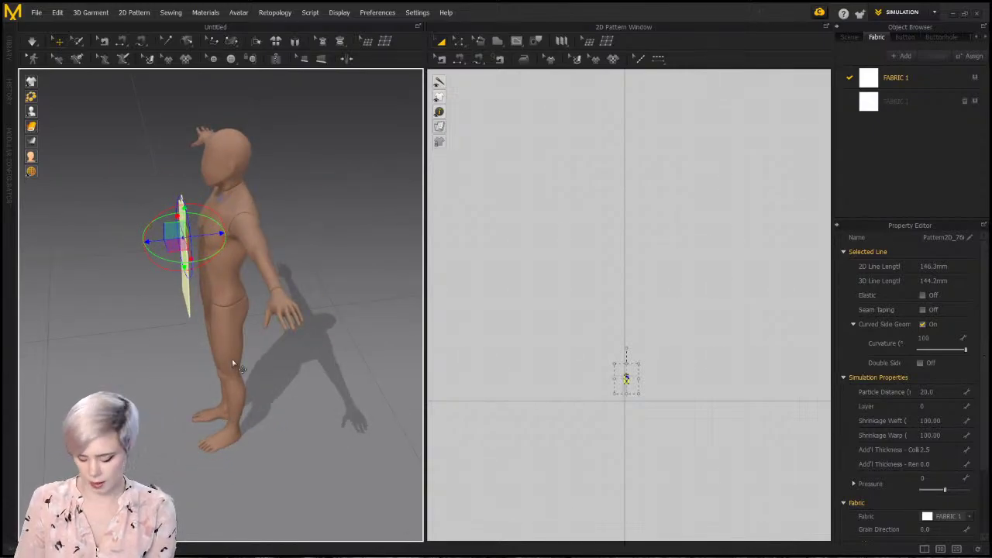
scroll(193, 326, "up", 3)
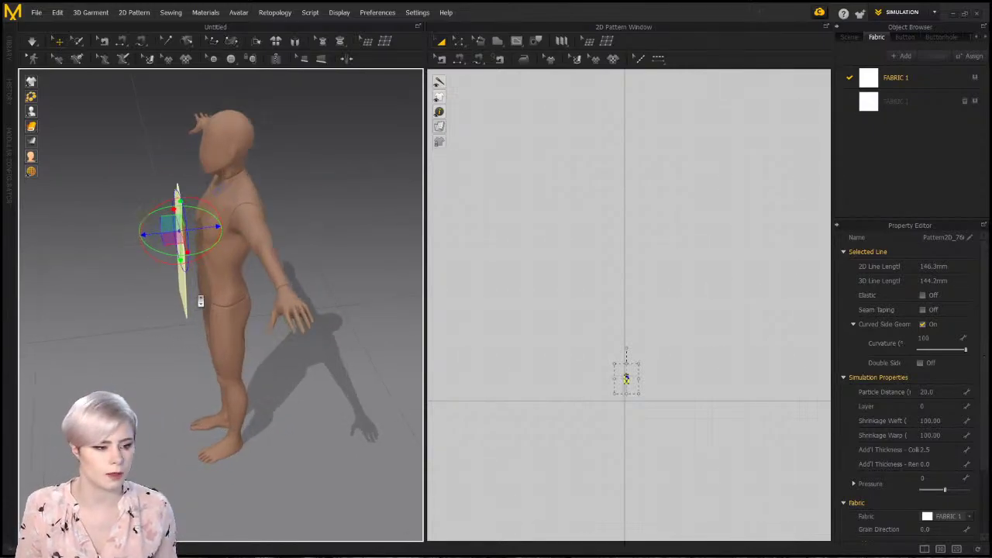
middle_click_drag(591, 386, 545, 354)
scroll(546, 355, "up", 12)
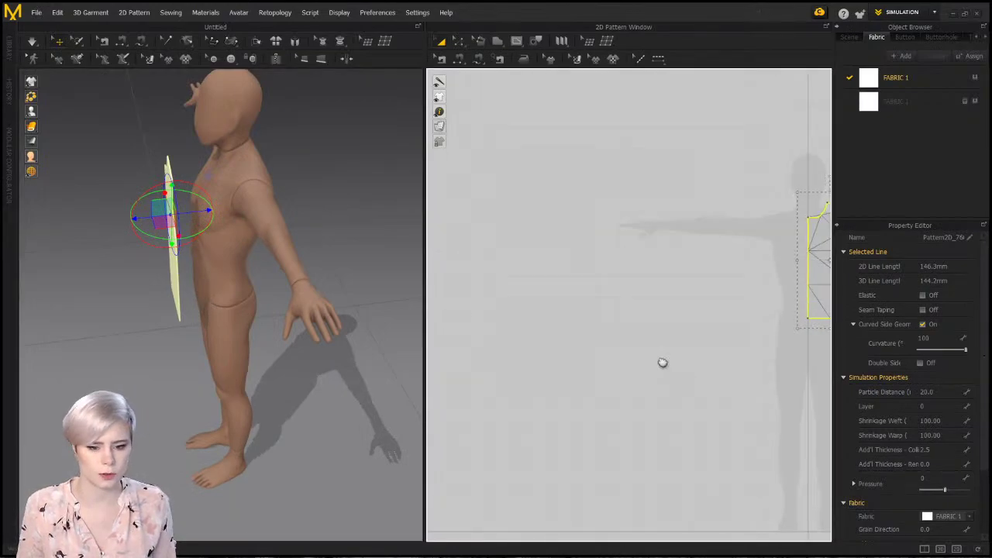
middle_click_drag(702, 358, 544, 367)
left_click(700, 357)
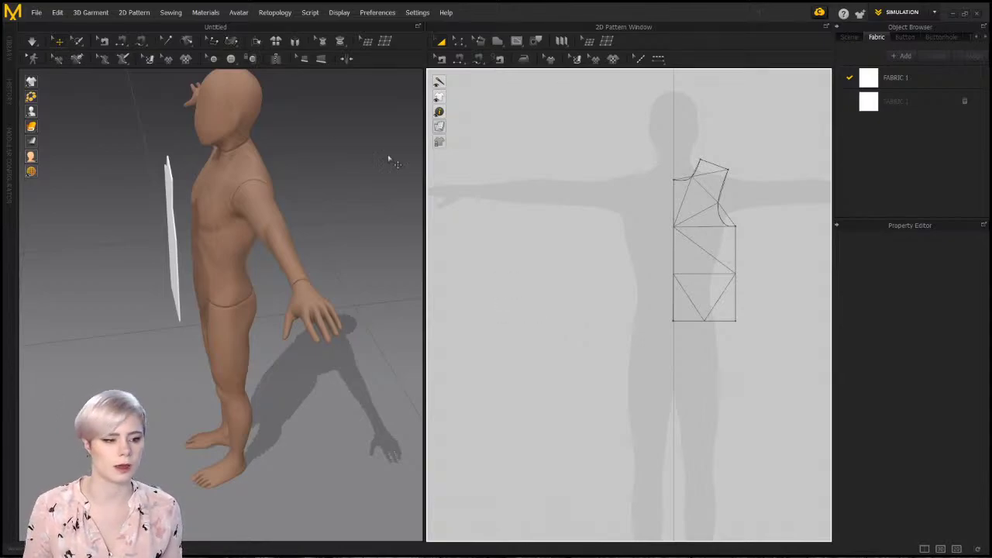
right_click_drag(195, 233, 245, 215)
scroll(256, 219, "up", 4)
middle_click_drag(271, 224, 267, 288)
right_click_drag(267, 289, 284, 272)
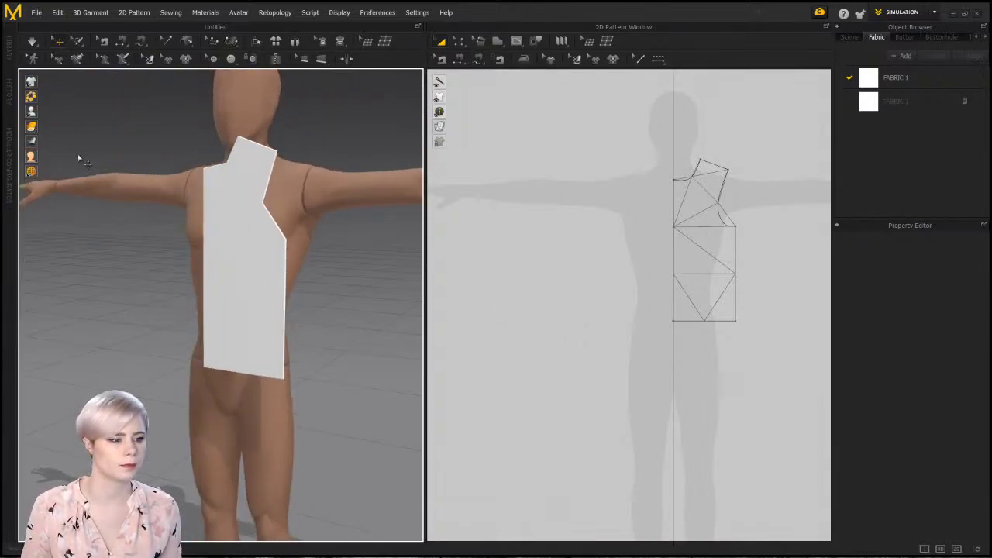
Unfold the half bodice along its center line into a full front bodice
left_click(673, 241)
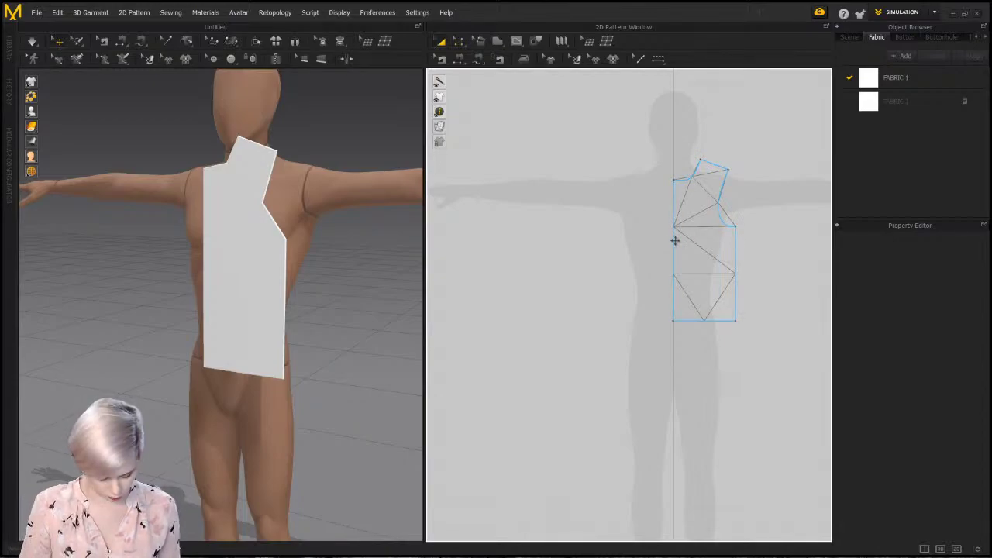
right_click(673, 240)
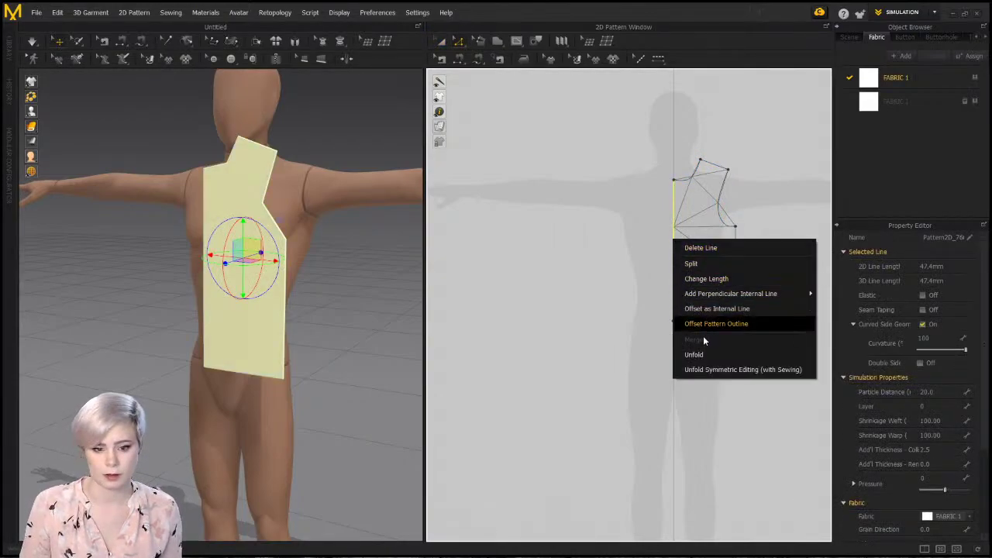
left_click(704, 362)
right_click(675, 261)
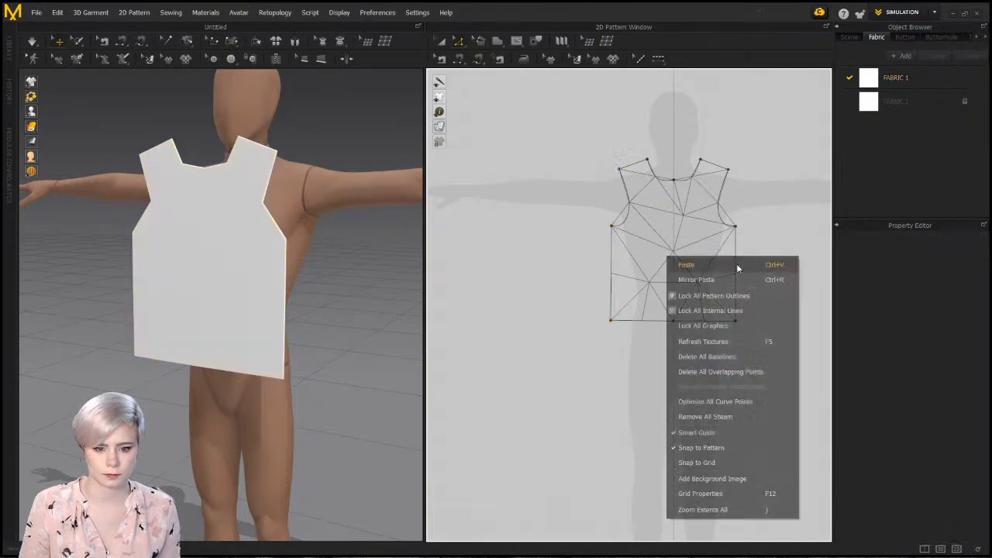
left_click(597, 246)
Copy the full front bodice and paste the duplicate beside it in 2D for the back
left_click(711, 231)
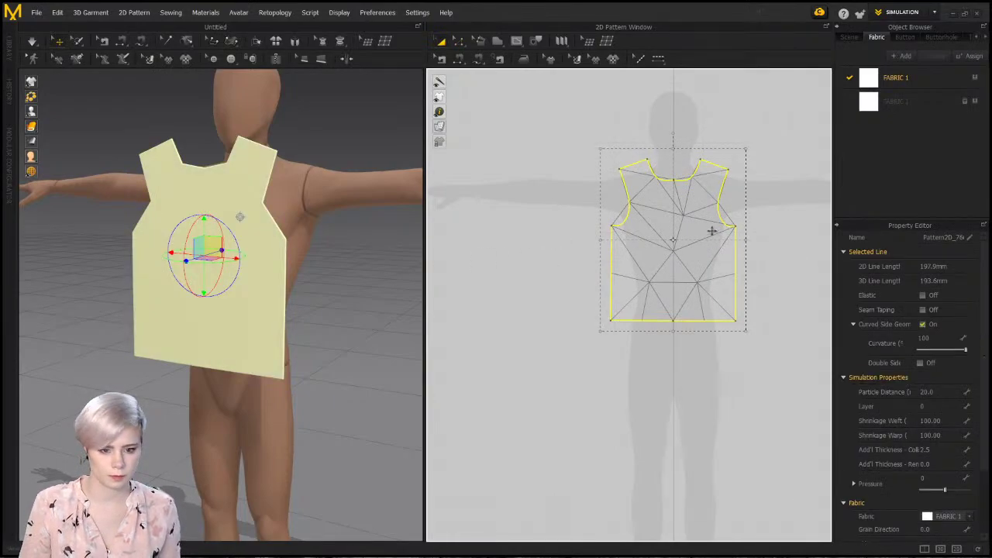
key("ctrl+c")
key("ctrl+v")
scroll(707, 210, "down", 2)
middle_click_drag(706, 211, 595, 214)
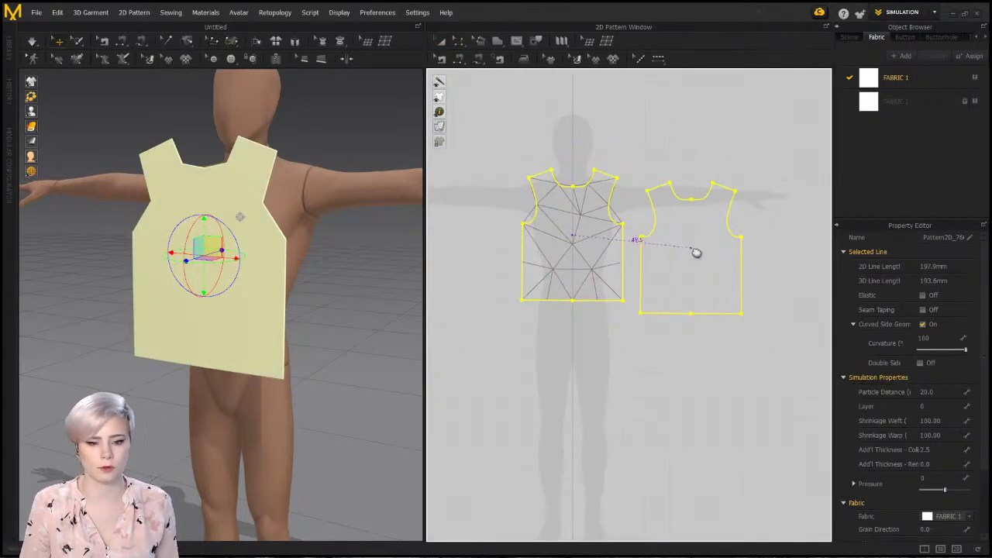
left_click(699, 240)
Change the 3D garment's surface display style and move the bodice copy behind the avatar
right_click_drag(355, 252, 166, 237)
scroll(167, 260, "down", 3)
middle_click_drag(170, 270, 175, 278)
right_click_drag(175, 278, 90, 293)
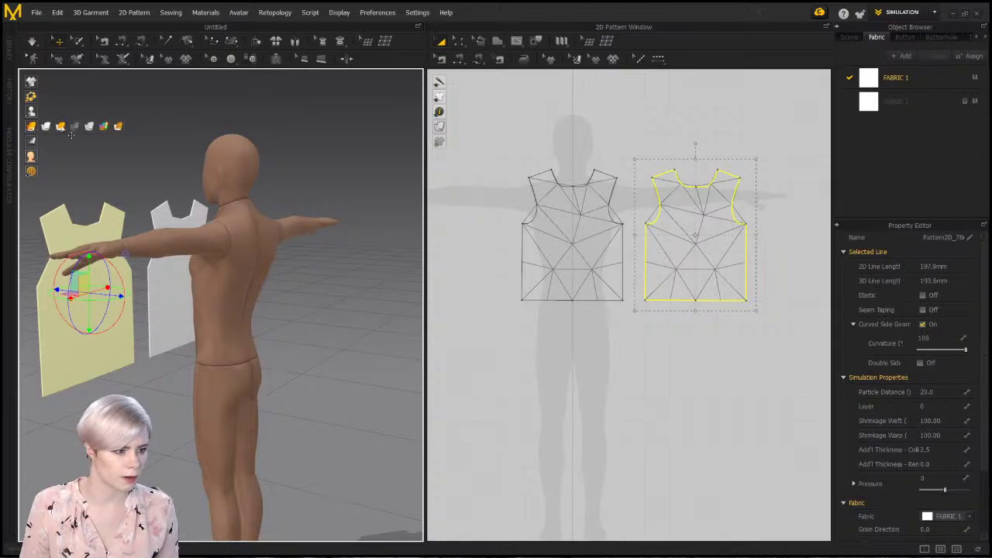
left_click(61, 127)
left_click_drag(84, 327, 265, 328)
right_click_drag(276, 318, 181, 380)
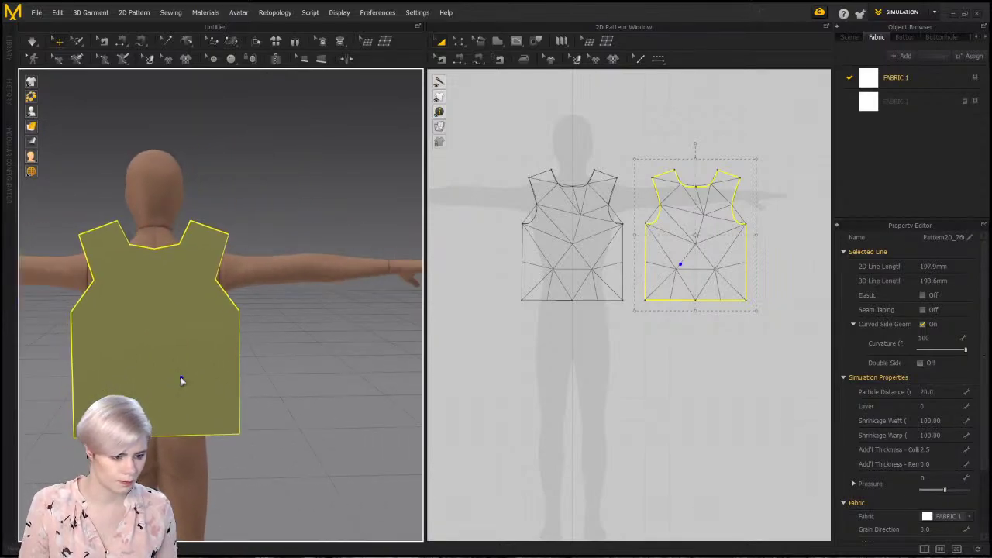
Flip the back bodice in 3D so its outer face points away from the avatar, and deselect it
right_click(181, 380)
left_click(189, 353)
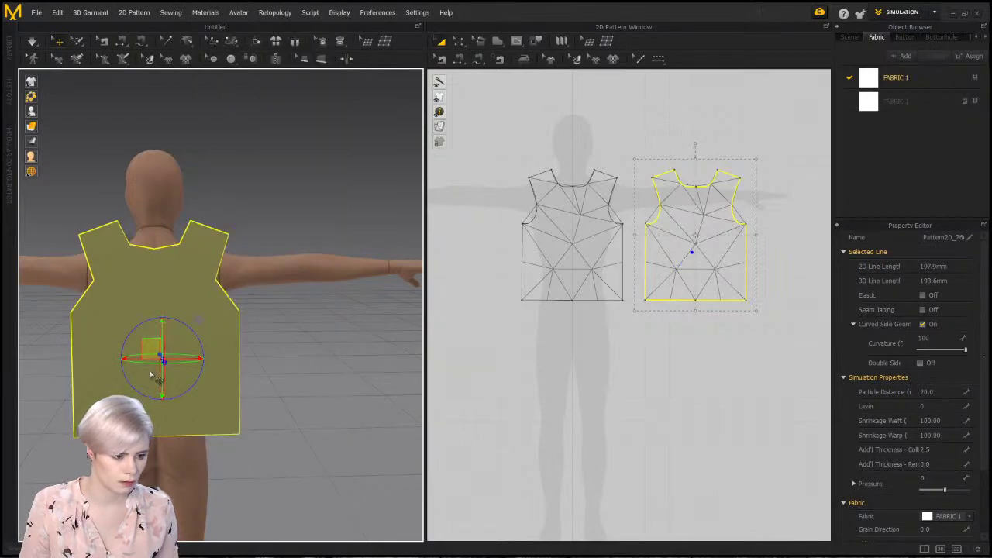
left_click(531, 351)
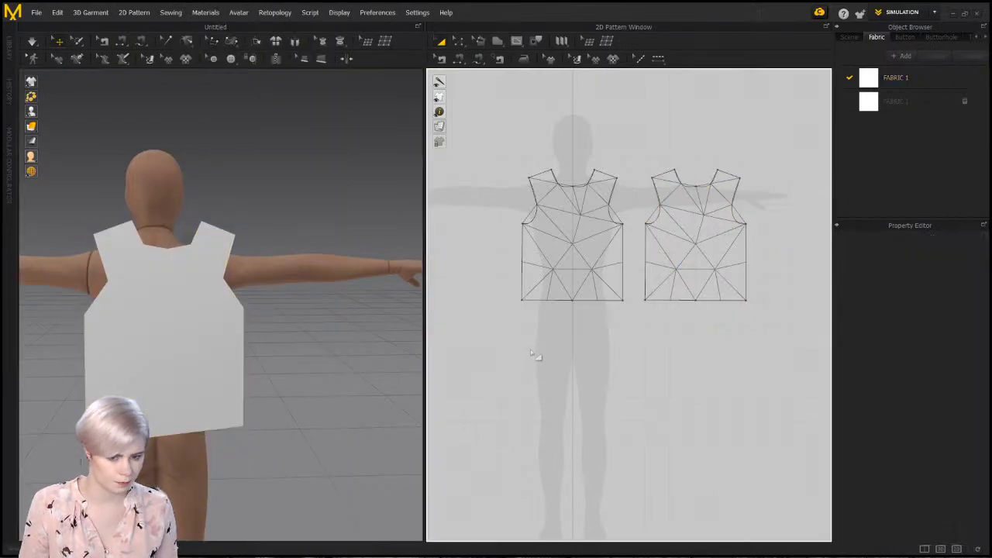
Sew both side seams between the front and back bodice pieces
key("m")
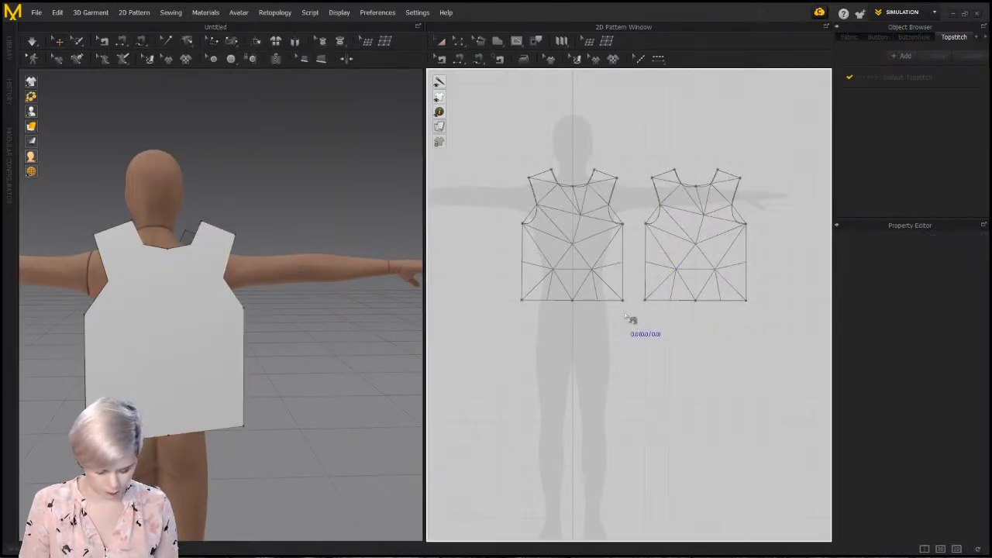
left_click(646, 252)
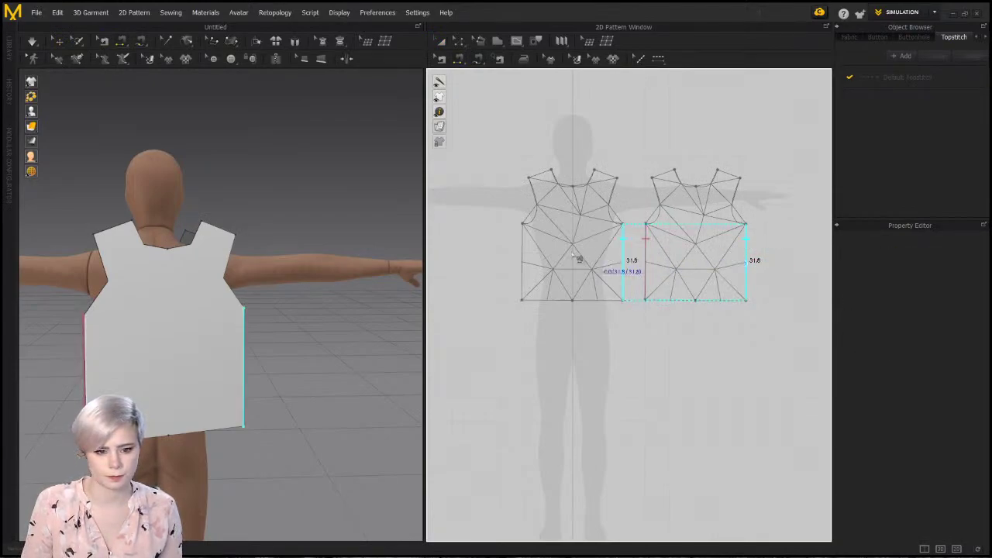
left_click(522, 249)
left_click(540, 174)
left_click(664, 173)
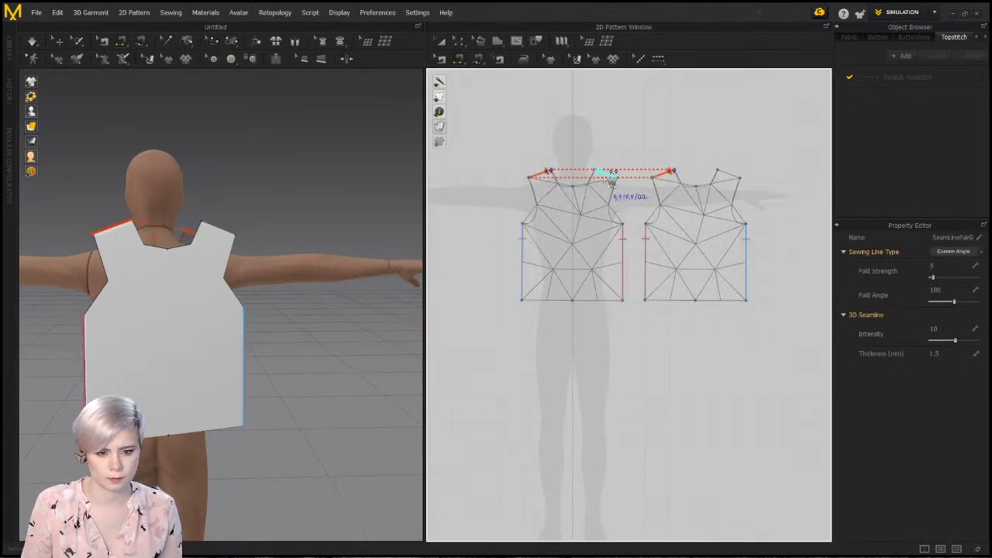
left_click(610, 178)
right_click_drag(277, 292, 308, 295)
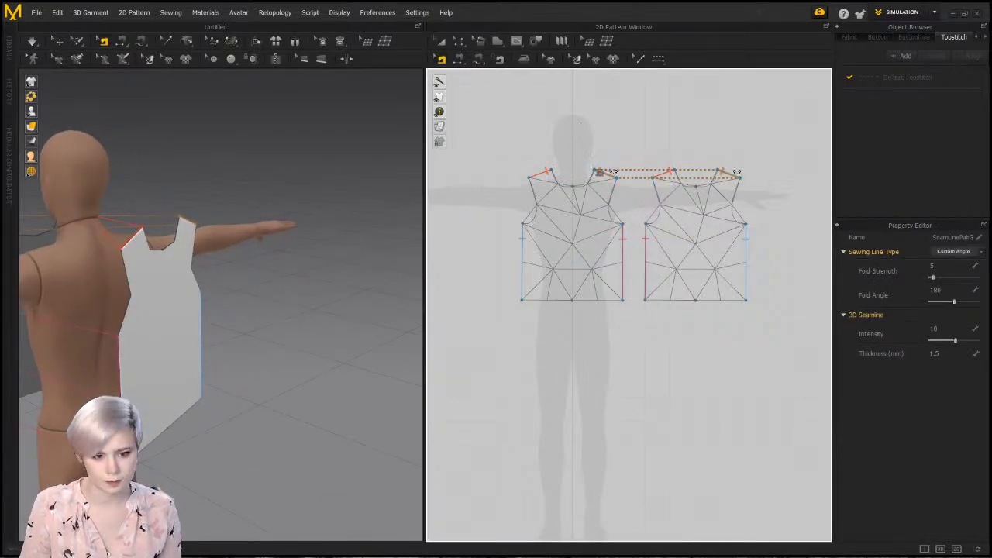
left_click(584, 179)
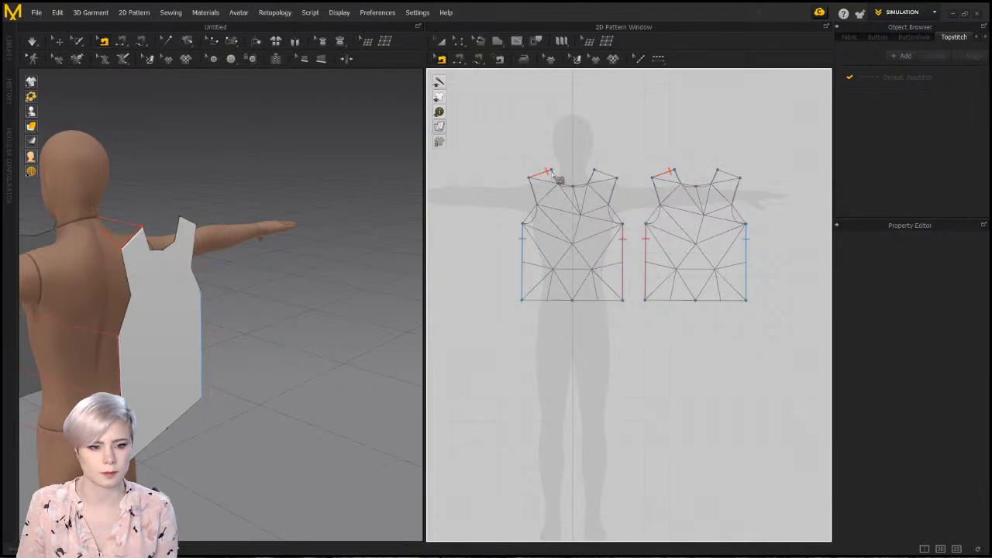
left_click(551, 173)
key("Delete")
Sew both shoulder seams crosswise between the front and back bodice pieces, matching the same shoulders on the avatar
key("n")
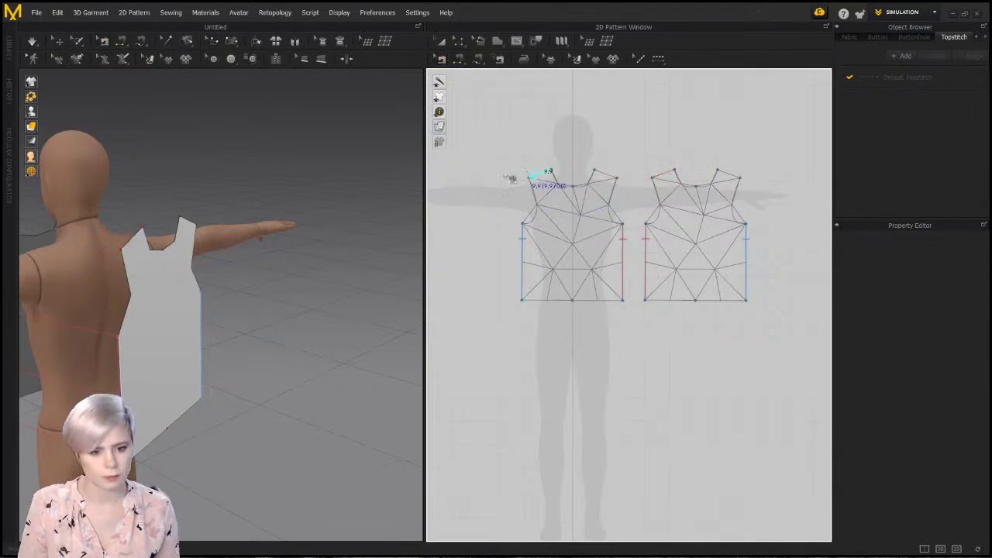
left_click(128, 252)
right_click_drag(128, 252, 168, 238)
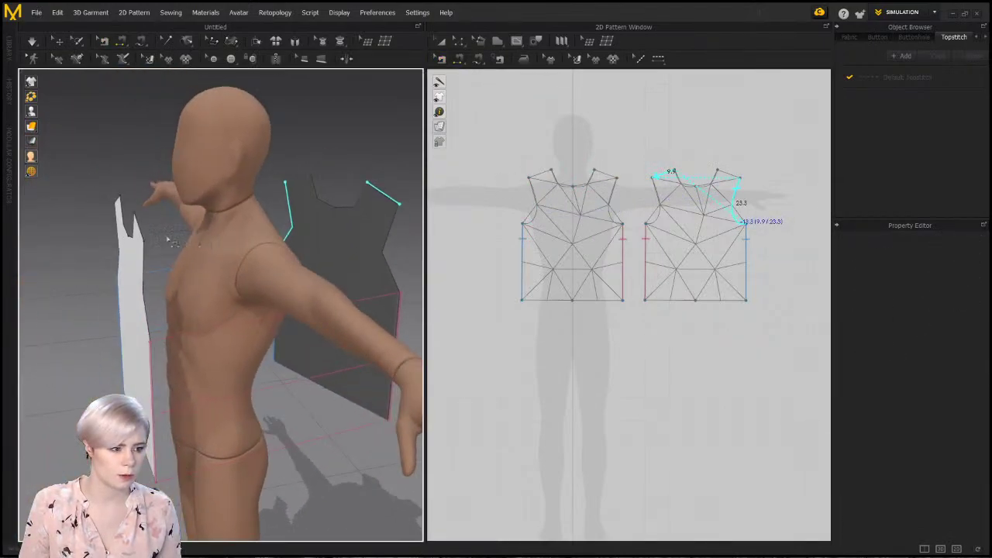
left_click(141, 233)
right_click_drag(250, 262, 303, 264)
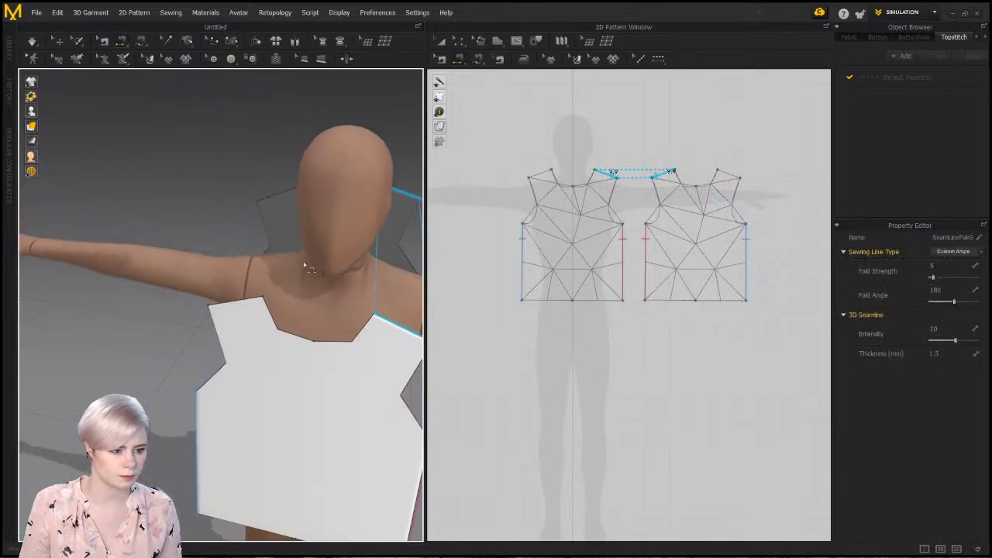
left_click(275, 199)
left_click(232, 309)
right_click_drag(231, 310, 171, 307)
middle_click_drag(246, 305, 134, 305)
Simulate the sewn bodice on the avatar and pull the front piece around to settle it
scroll(134, 306, "up", 1)
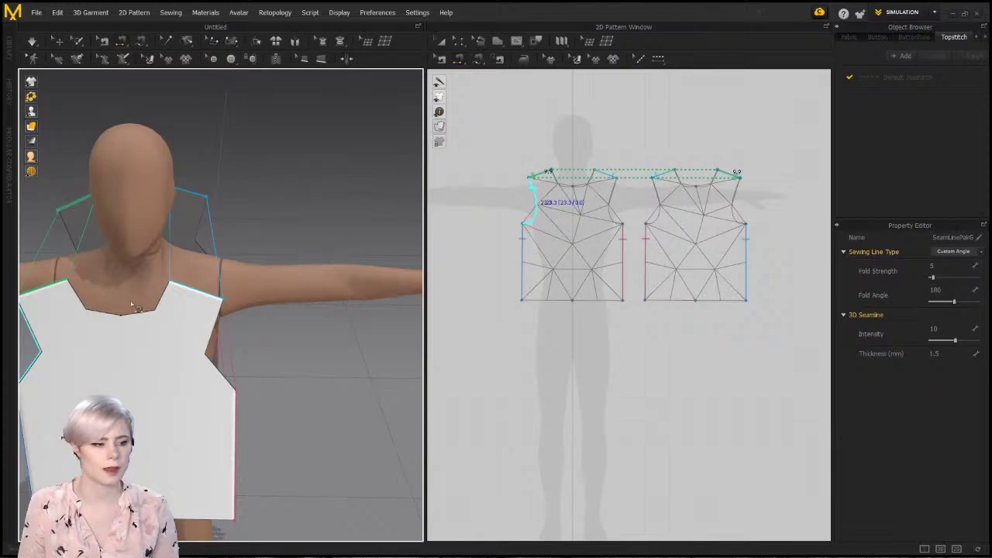
scroll(221, 305, "up", 3)
right_click_drag(186, 291, 204, 231)
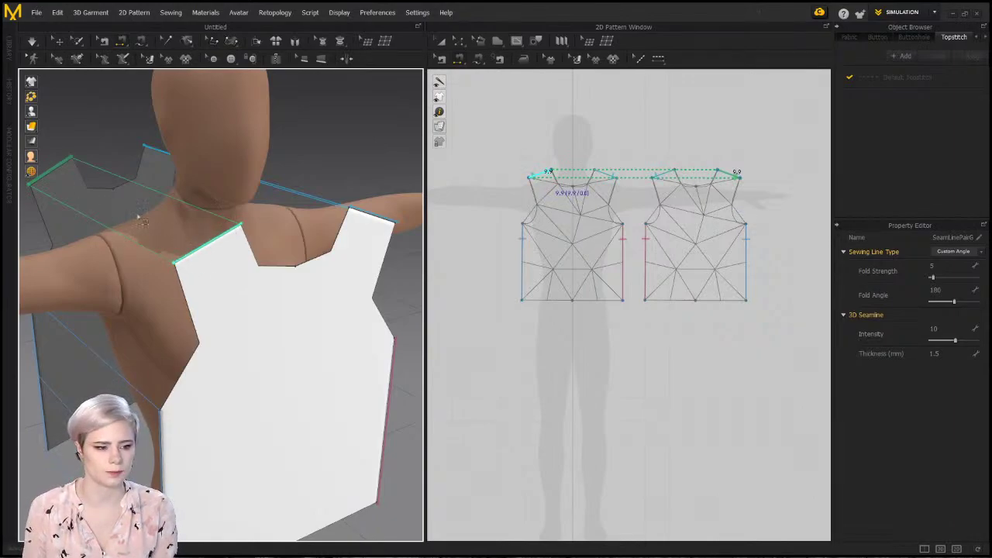
scroll(687, 164, "up", 3)
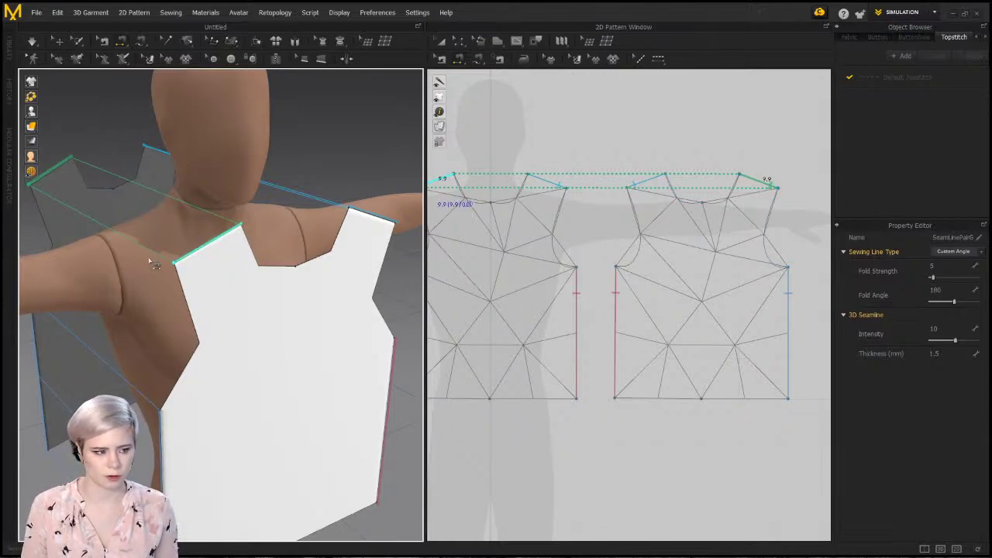
key("space")
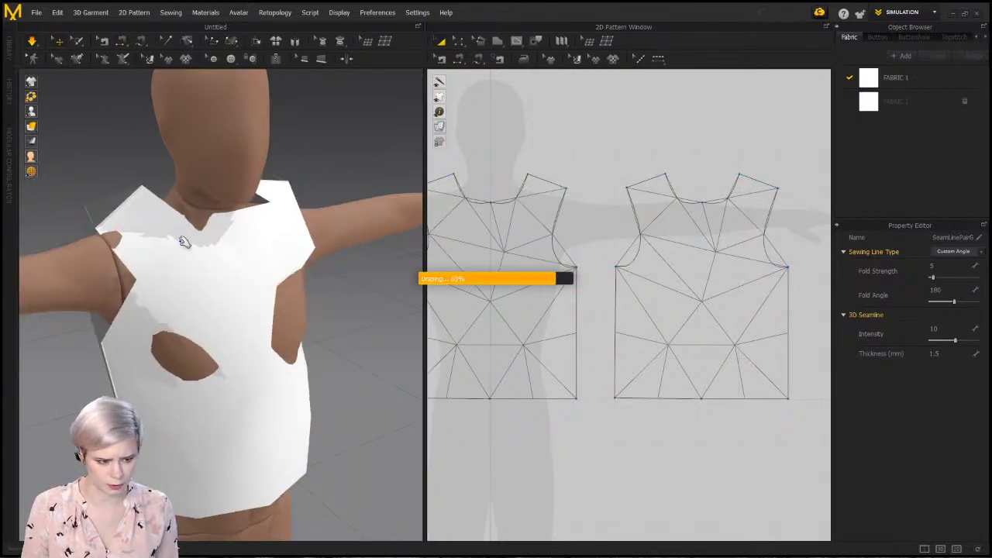
left_click_drag(250, 374, 295, 527)
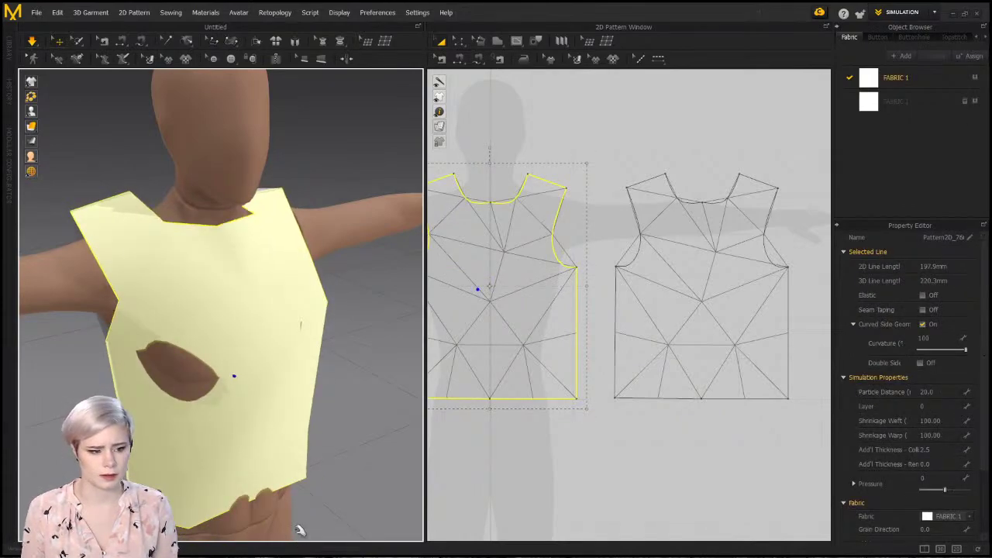
left_click_drag(217, 376, 211, 436)
left_click_drag(234, 259, 317, 206)
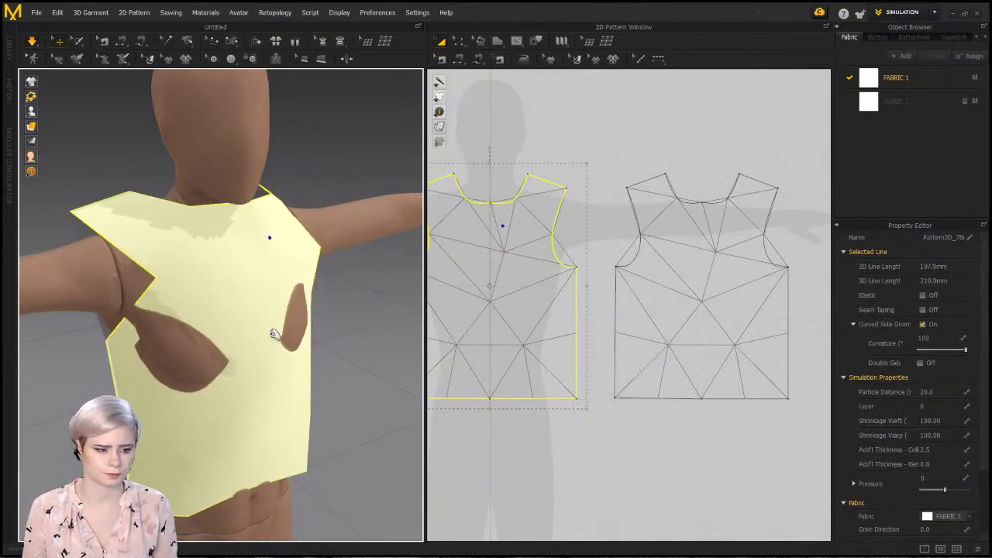
left_click_drag(260, 344, 367, 442)
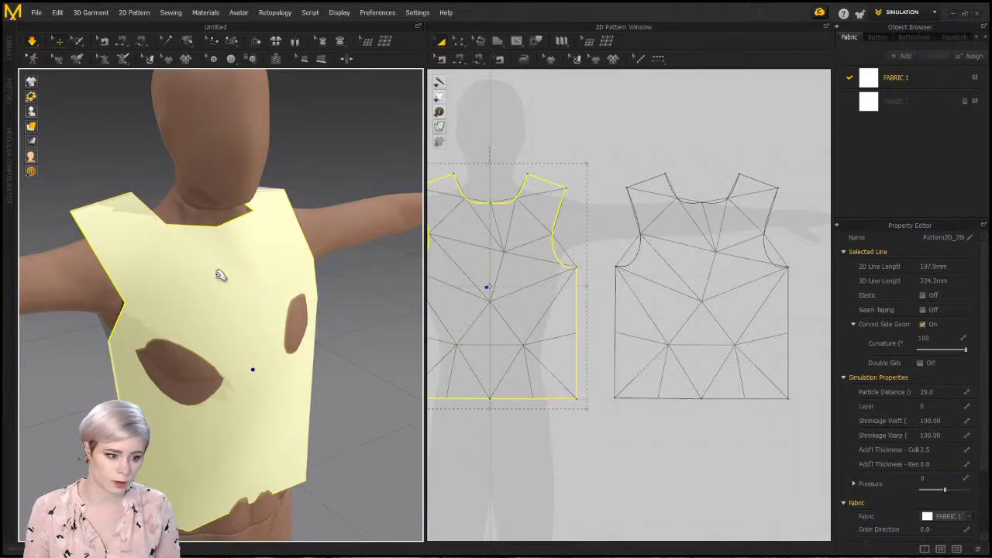
Stop the simulation and examine the fit of the draped bodice from the front and back
key("b")
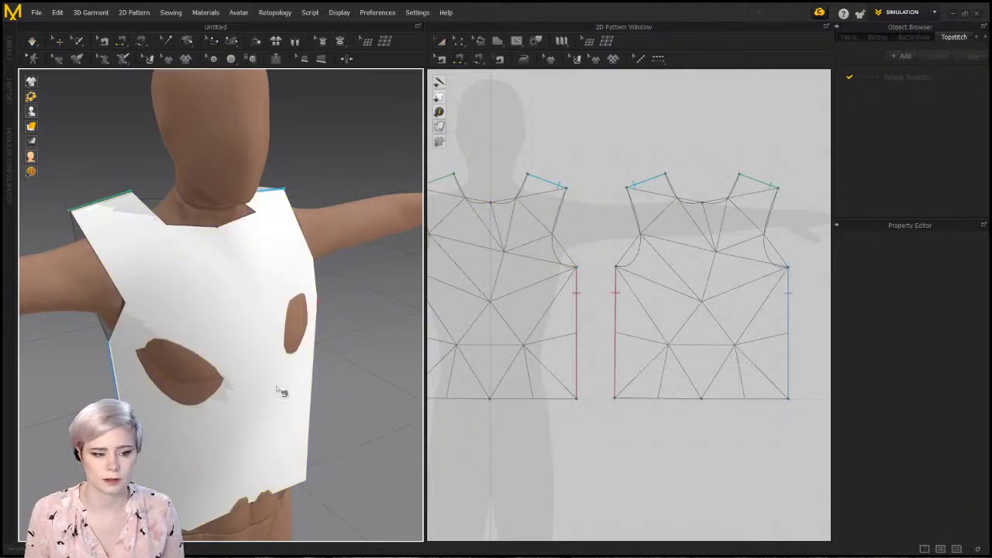
right_click_drag(248, 381, 250, 263)
key("q")
mouse_move(258, 243)
left_mouse_down()
mouse_move(276, 237)
mouse_move(264, 249)
mouse_move(270, 242)
left_mouse_up()
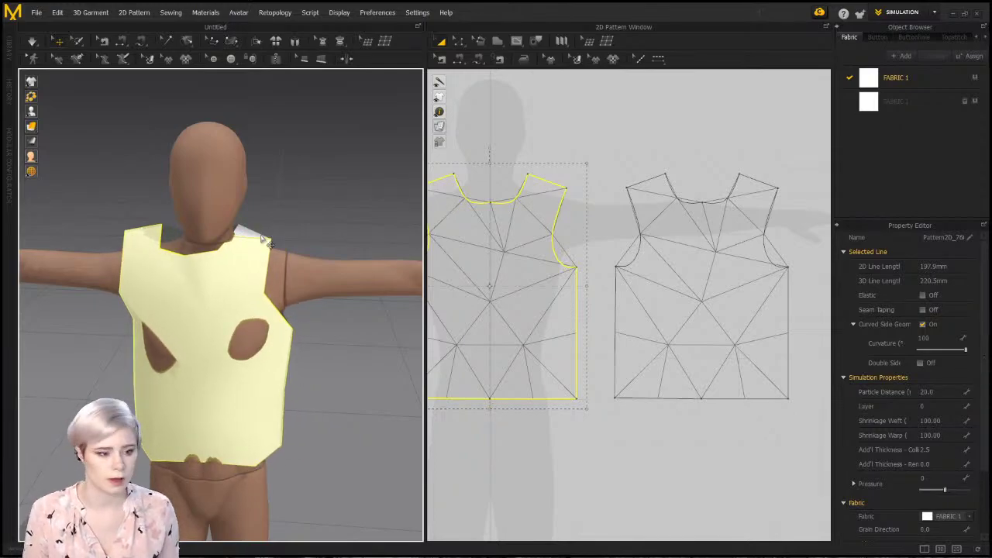
right_click_drag(326, 253, 153, 289)
left_click(324, 312)
left_click(210, 250)
middle_click_drag(390, 339, 213, 301)
scroll(213, 301, "up", 1)
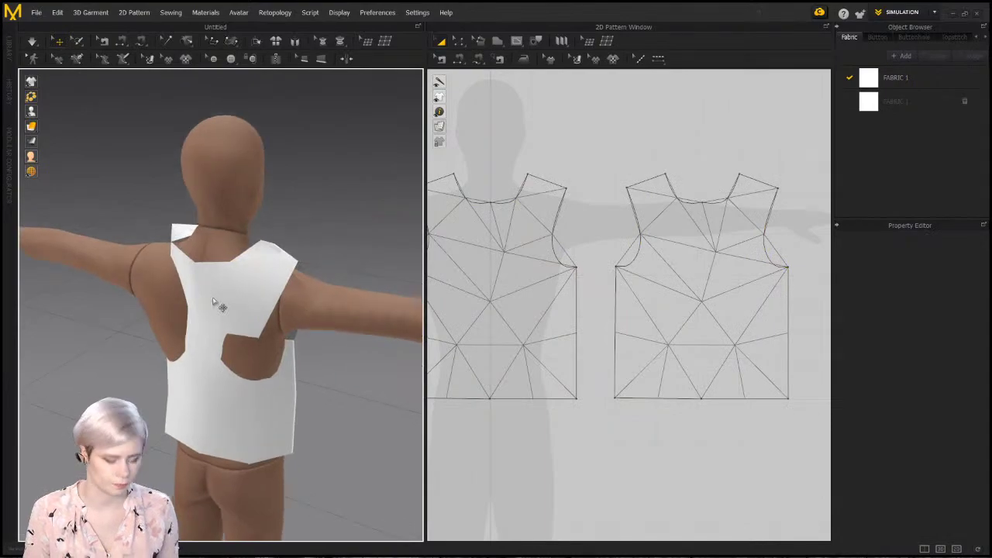
Delete all bodice pieces and the mannequin avatar from the scene
key("ctrl+a")
key("Delete")
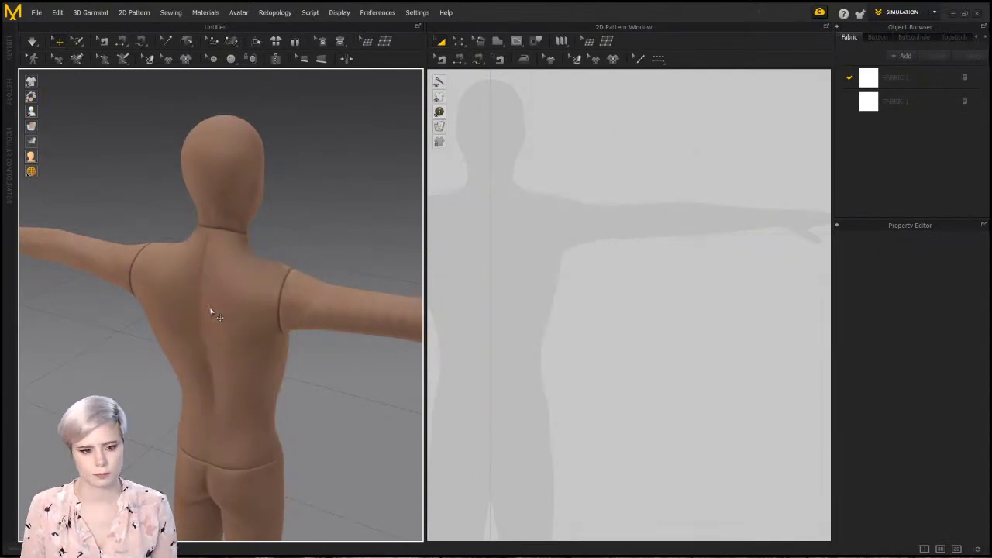
scroll(214, 325, "down", 5)
left_click(206, 338)
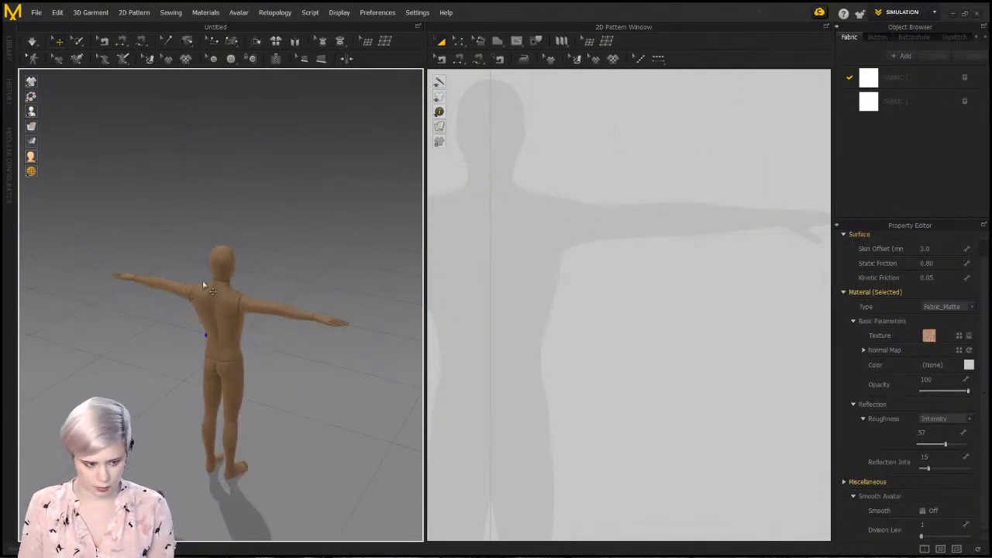
left_click(99, 91)
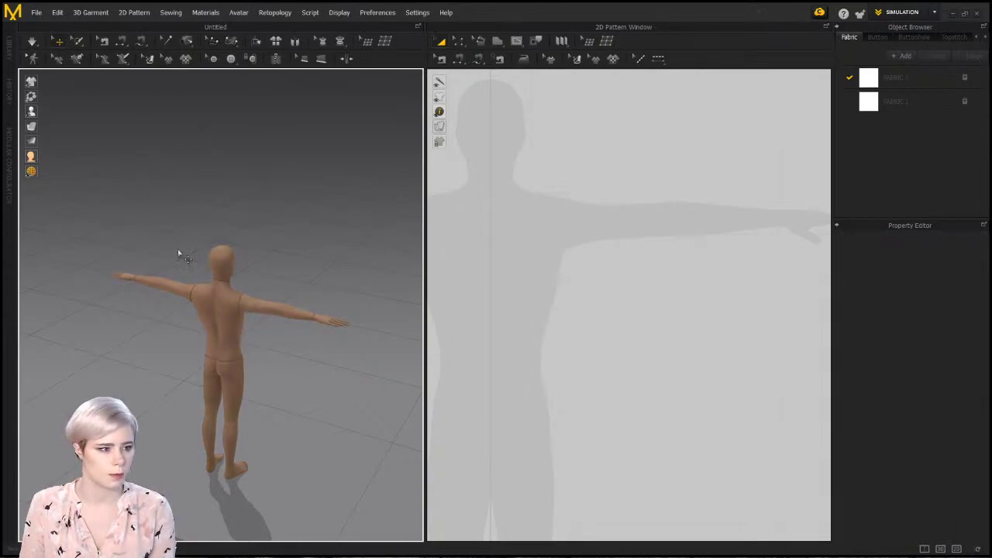
left_click(210, 323)
key("Delete")
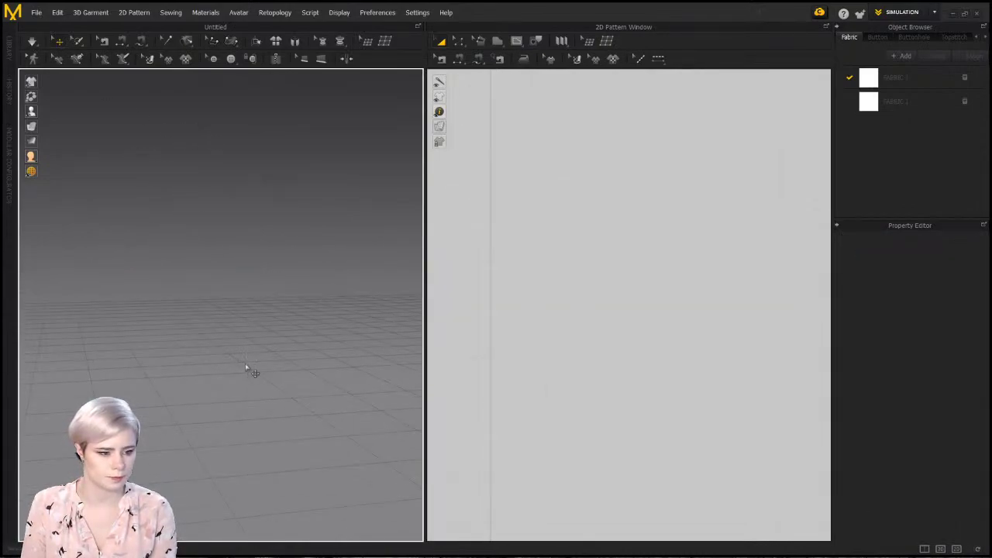
Load the MV2_N male avatar from the library's Male avatar folder, then collapse the library
key("2")
right_click_drag(245, 368, 219, 355)
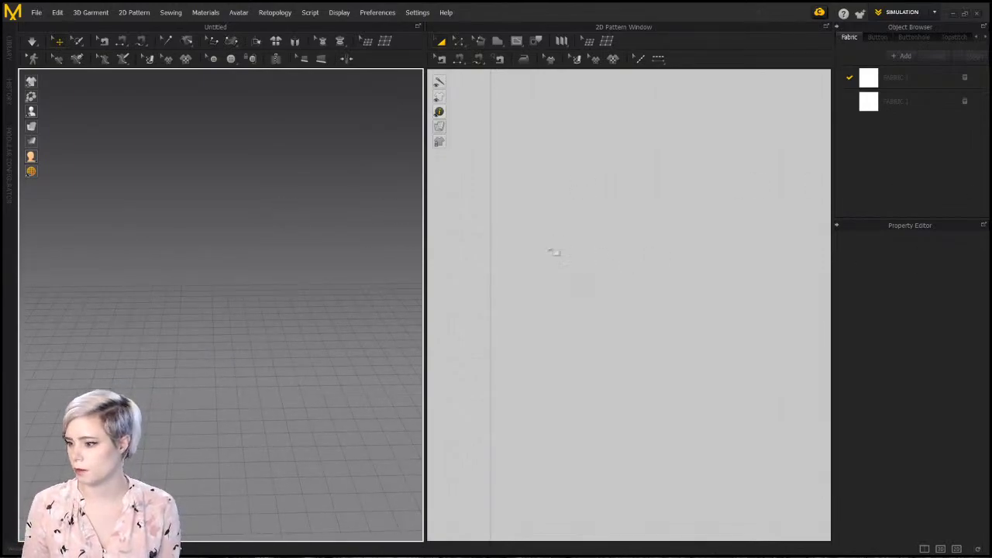
left_click(10, 47)
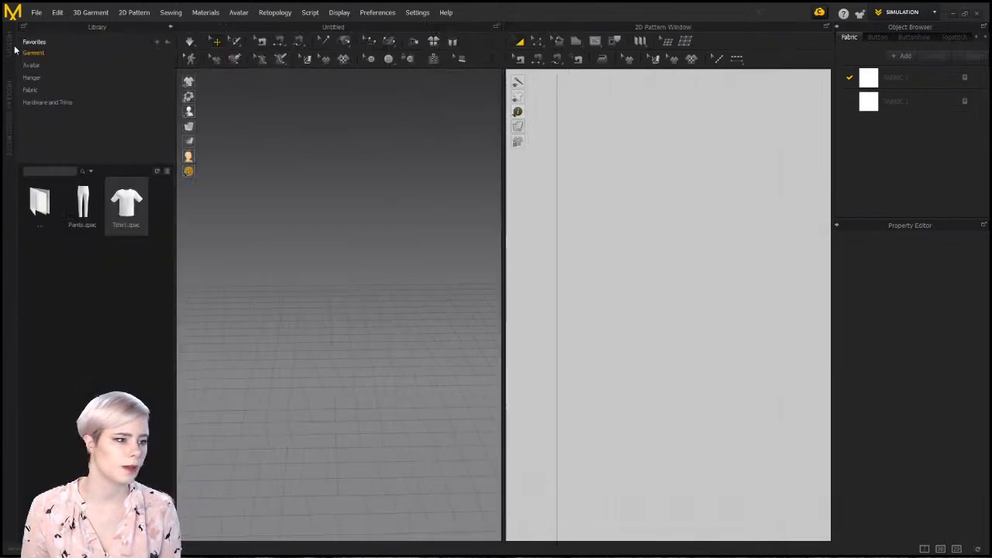
left_click(53, 63)
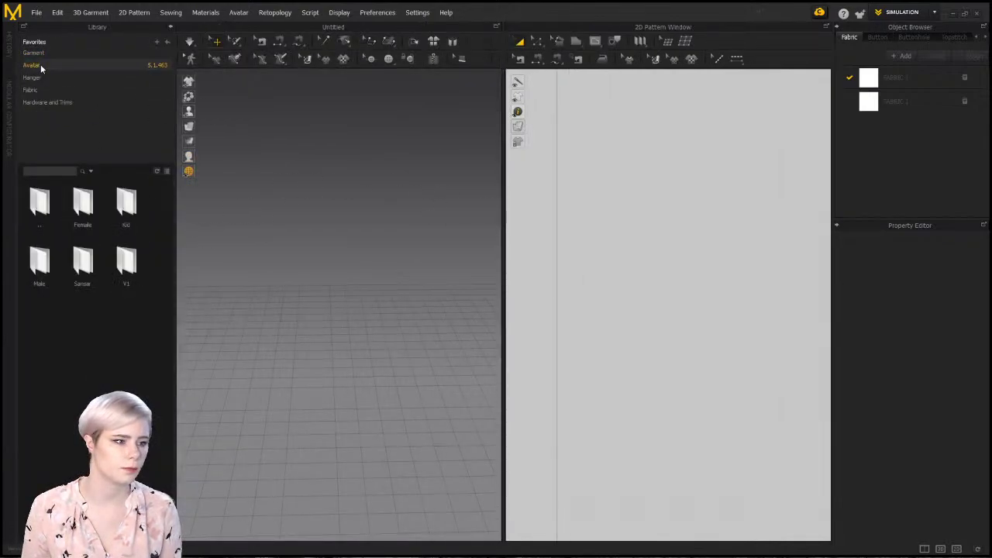
double_click(41, 263)
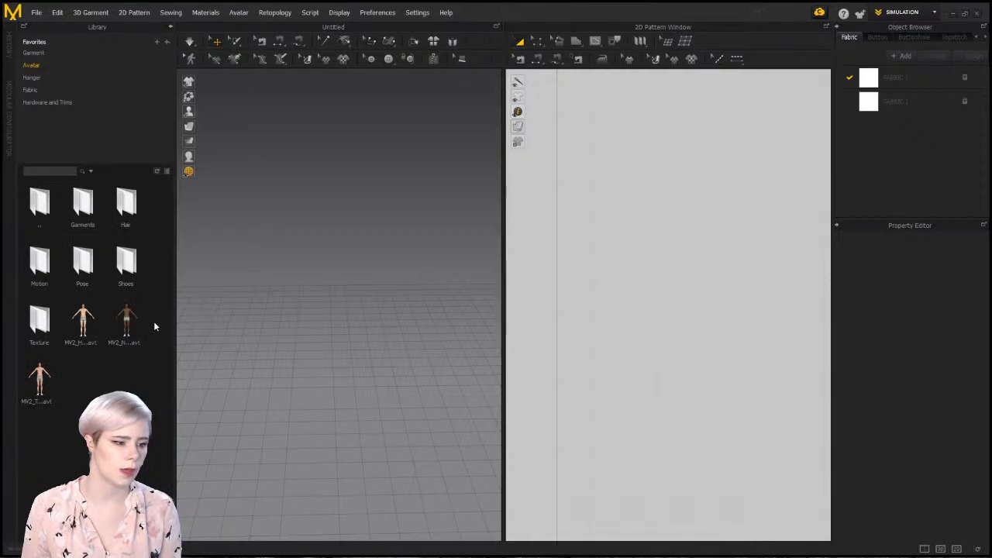
double_click(127, 319)
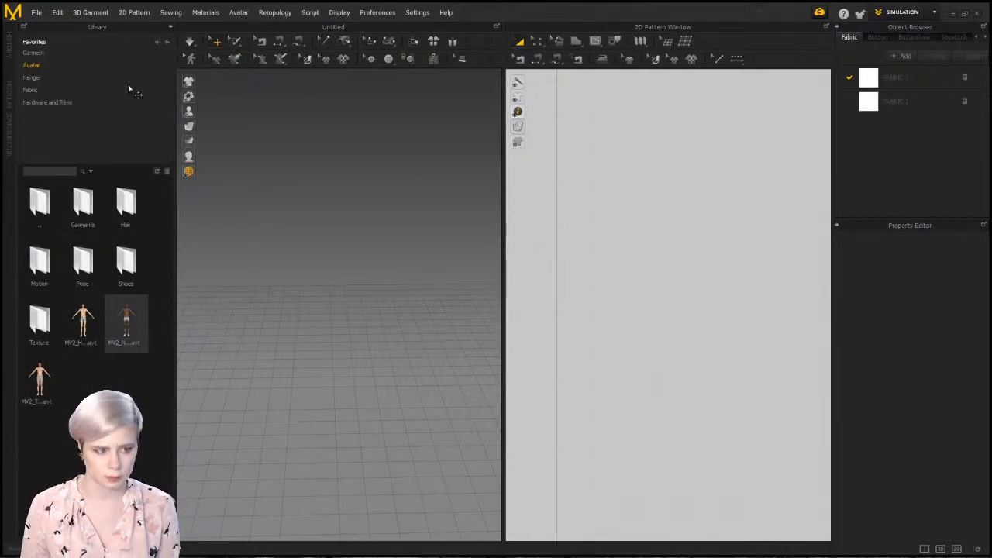
left_click(170, 27)
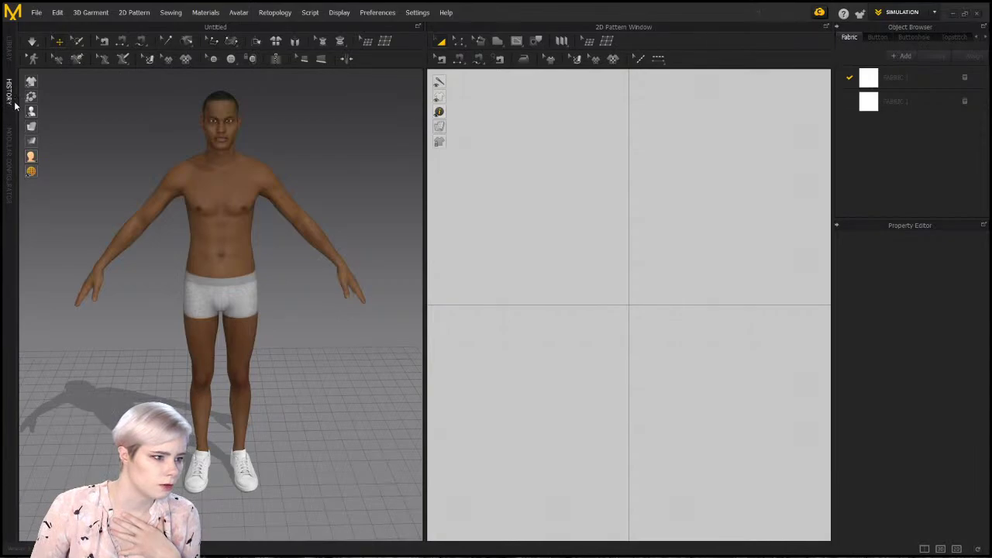
Show the Modular Configurator and add the Pants.zpac garment from the library to the current scene
left_click(15, 155)
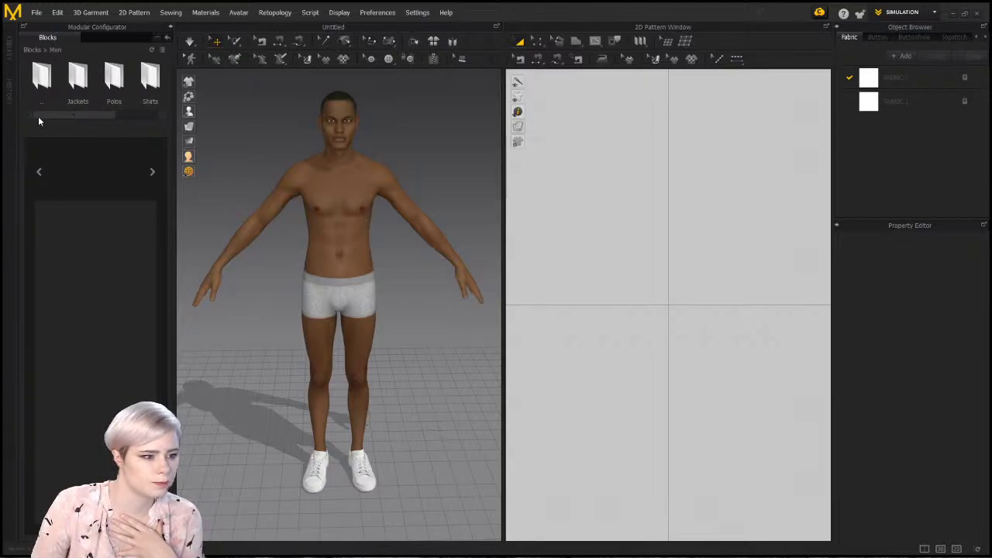
mouse_move(72, 116)
left_mouse_down()
mouse_move(112, 118)
mouse_move(67, 117)
left_mouse_up()
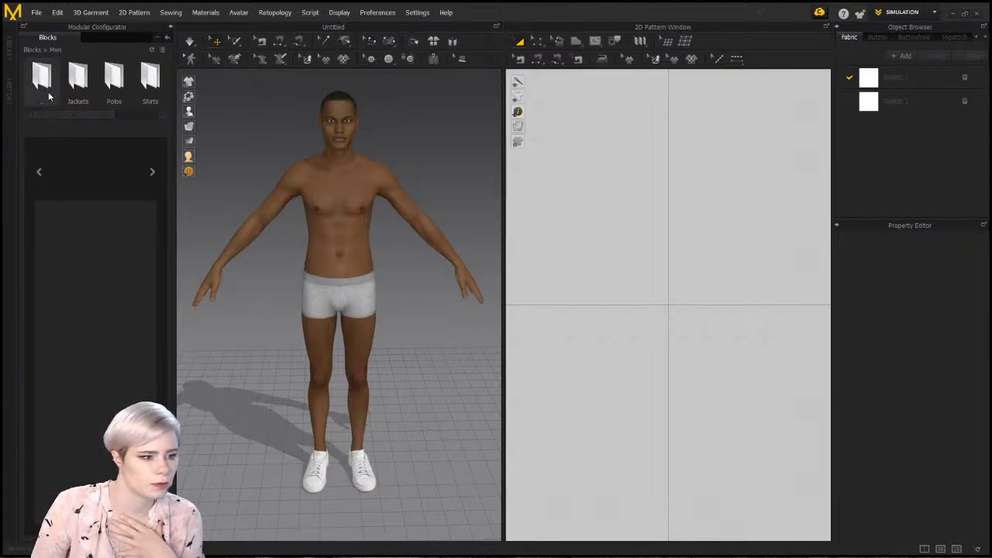
left_click(4, 65)
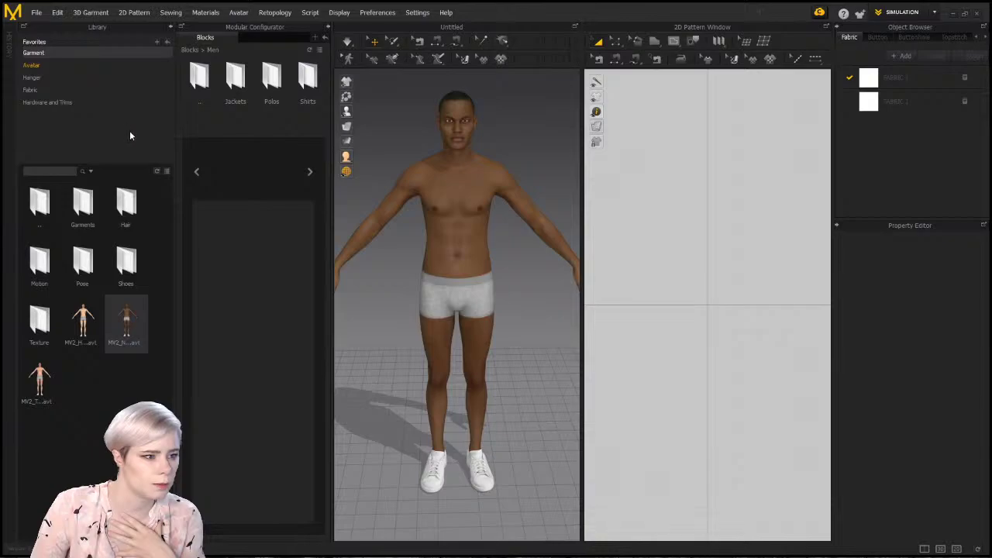
left_click(69, 53)
double_click(90, 199)
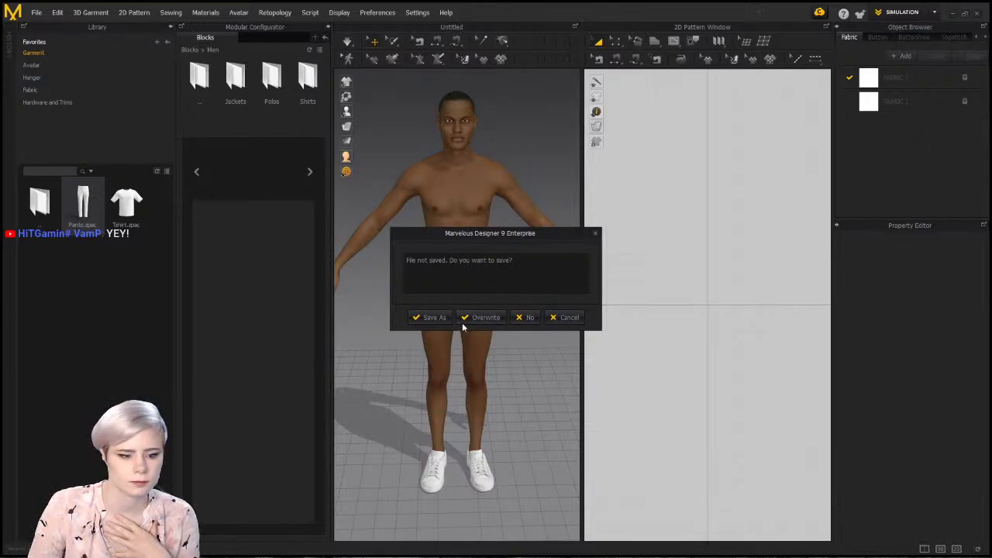
left_click(572, 317)
right_click(81, 200)
left_click(136, 206)
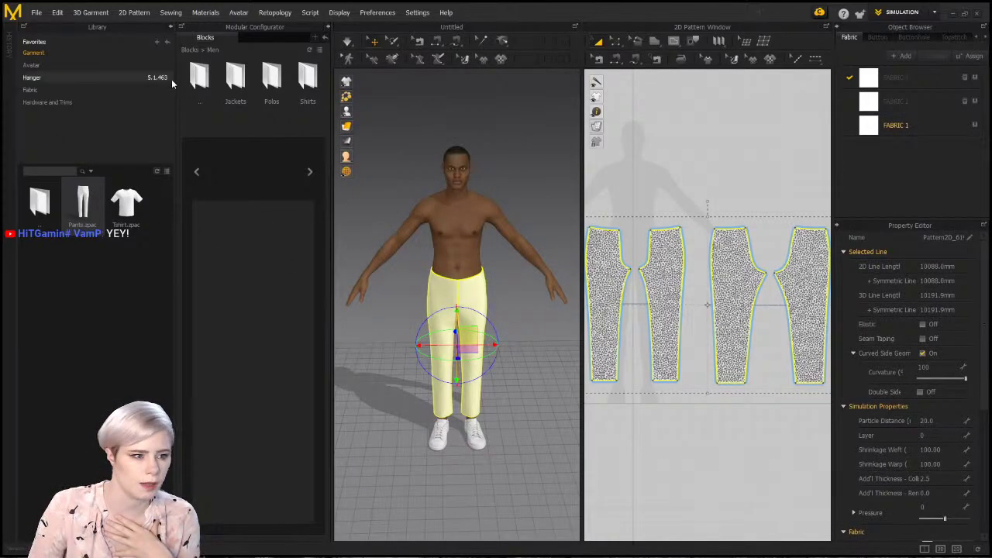
Apply the M_03 pose from the library's male Pose folder using Pose Only with the bottom aligned to ground, then collapse the library
left_click(180, 26)
mouse_move(91, 116)
left_mouse_down()
mouse_move(112, 117)
mouse_move(102, 114)
left_mouse_up()
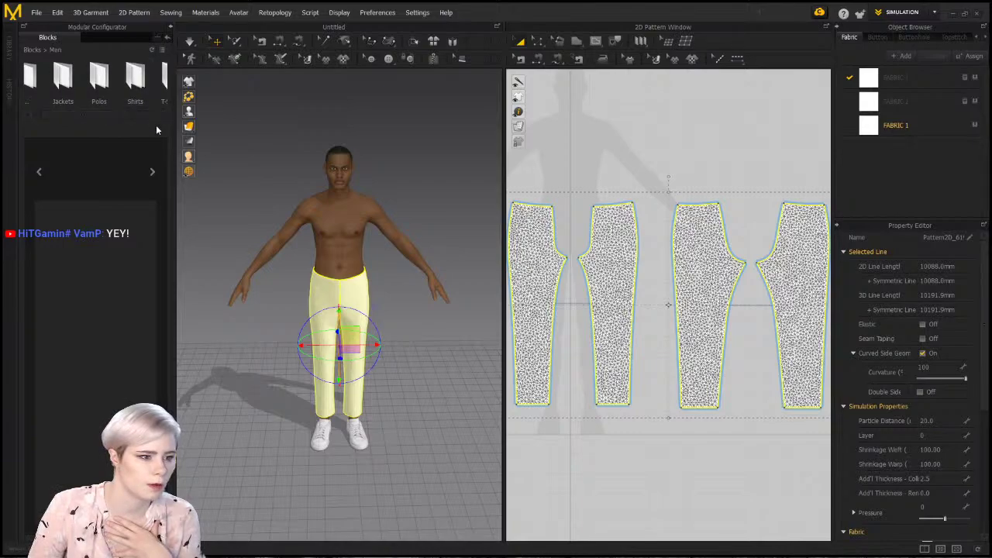
left_click(9, 47)
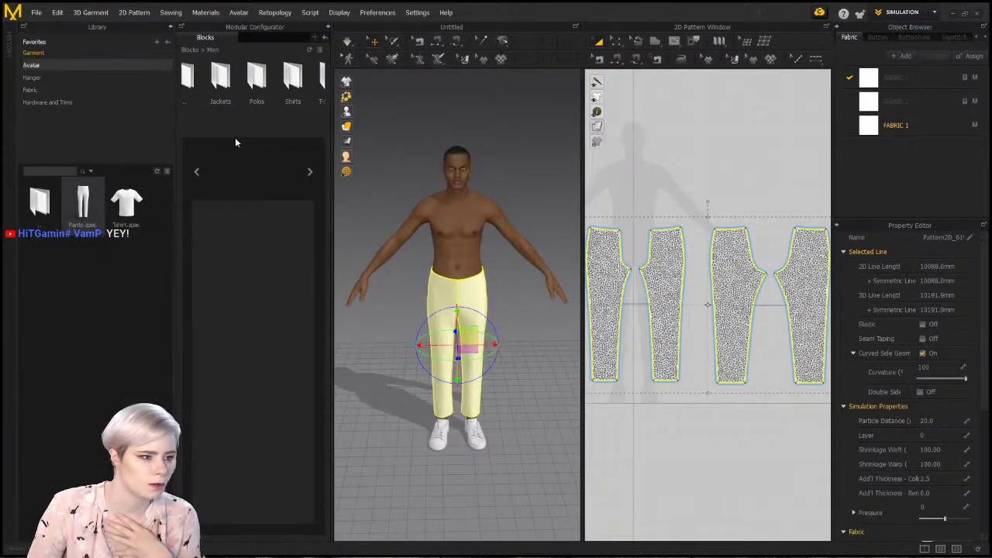
left_click(74, 67)
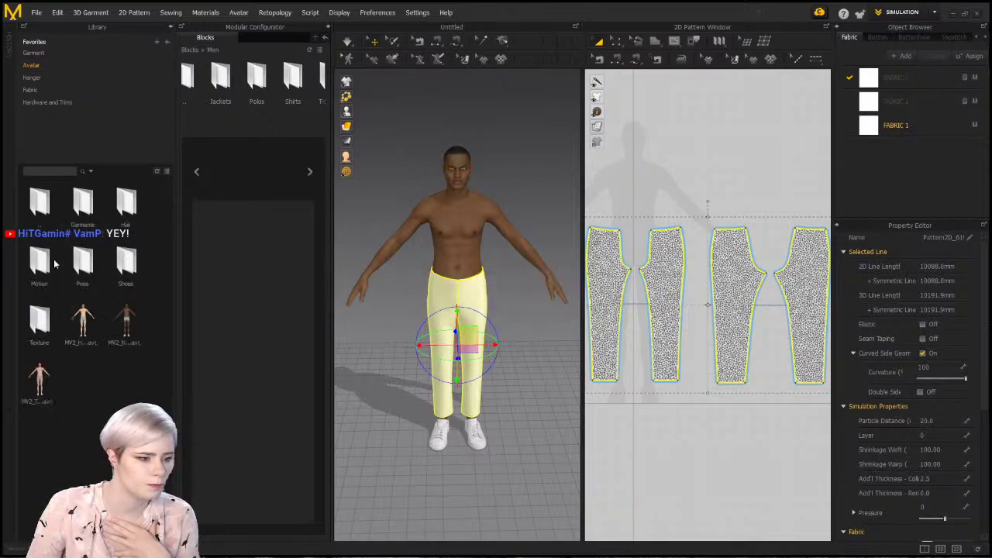
double_click(84, 266)
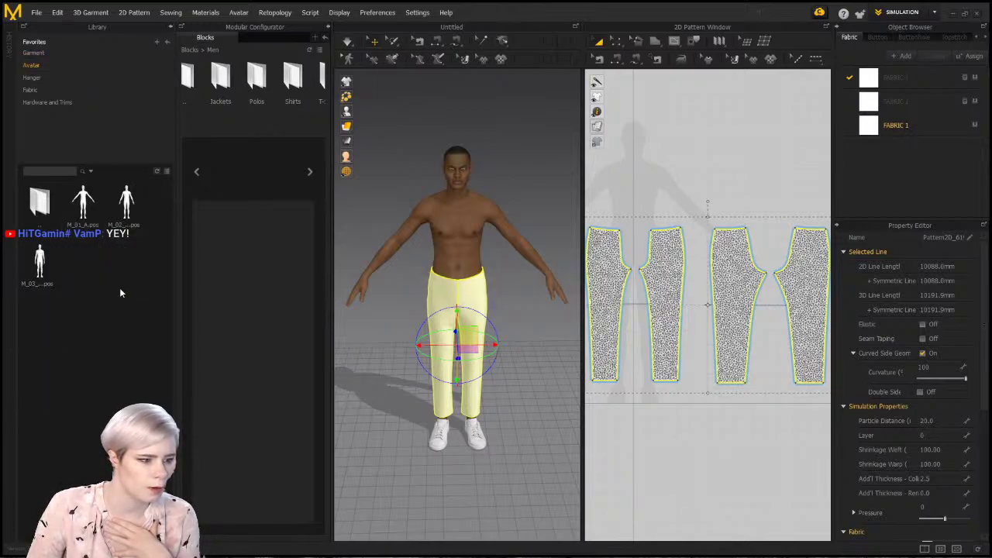
double_click(39, 263)
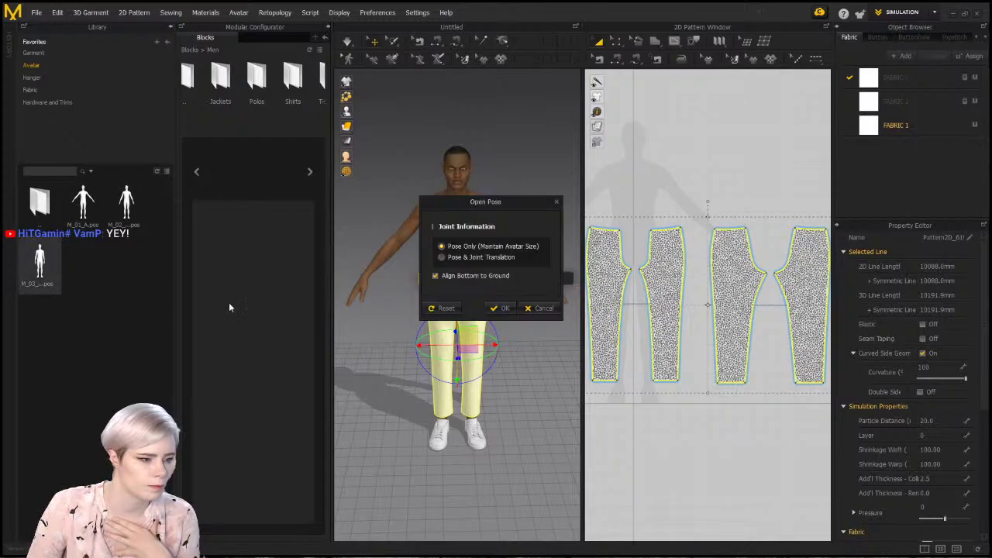
left_click(509, 310)
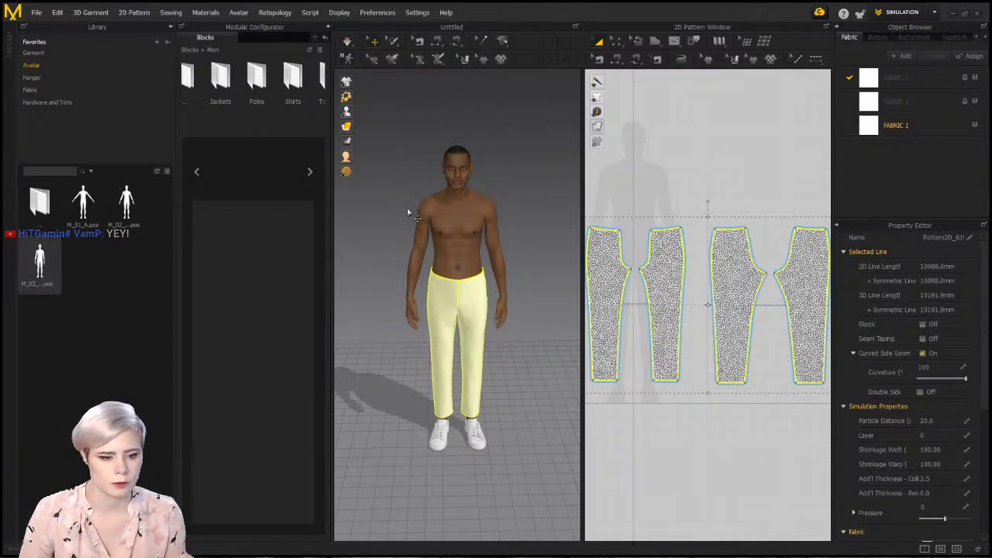
left_click(170, 28)
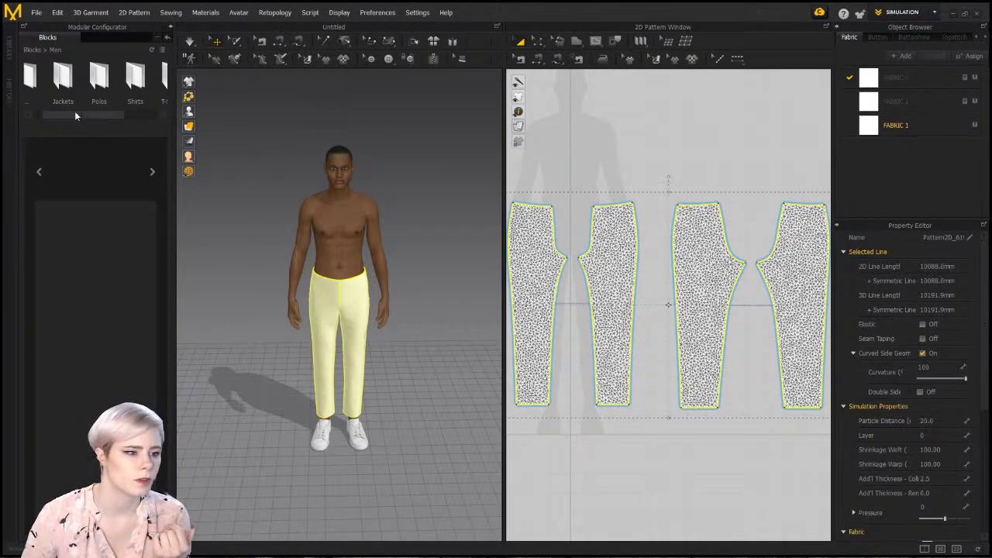
Open the men's Polos blocks in the Modular Configurator and choose the Raglan style
left_click_drag(75, 113, 124, 118)
double_click(74, 81)
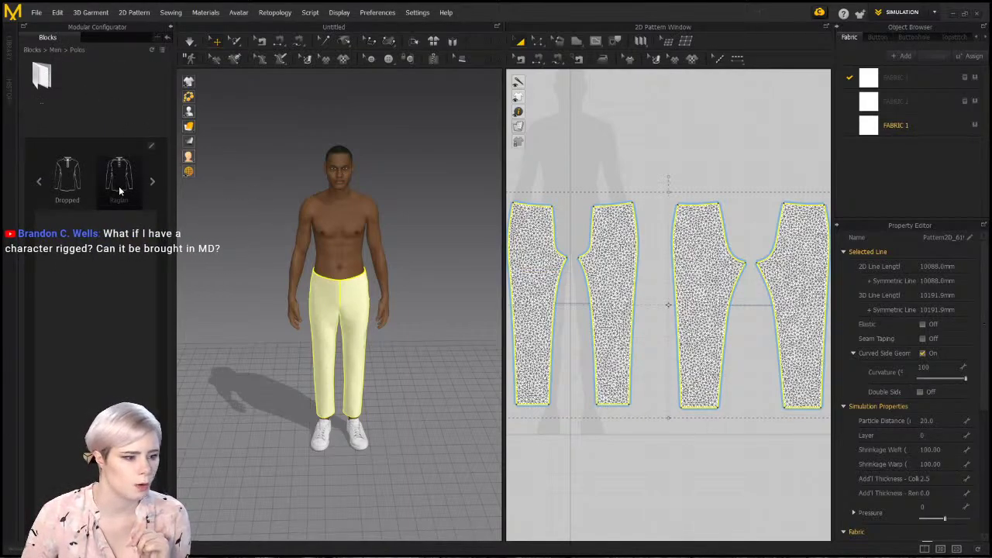
left_click(119, 188)
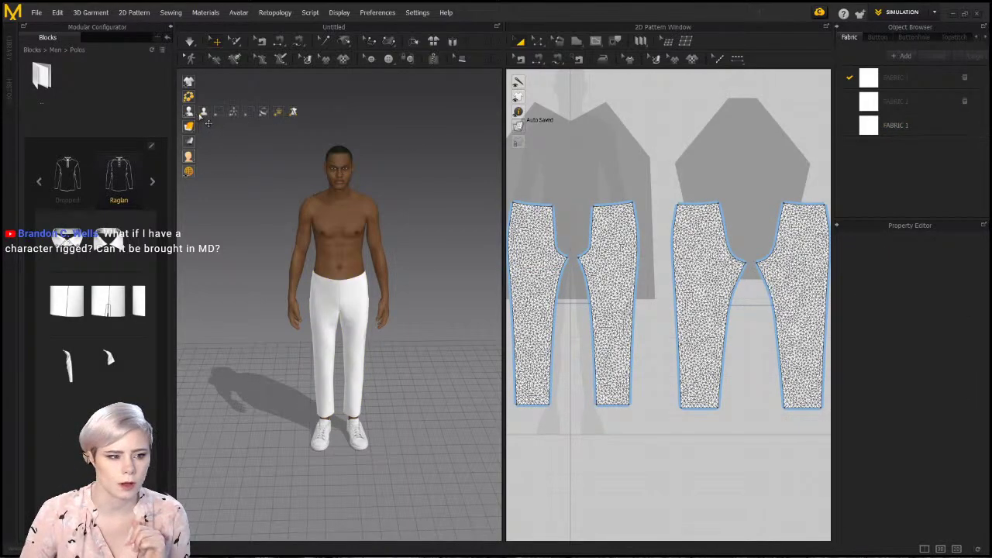
Display the avatar's X-ray joints, examine the skeleton from several angles, and restore the normal avatar display
left_click(249, 111)
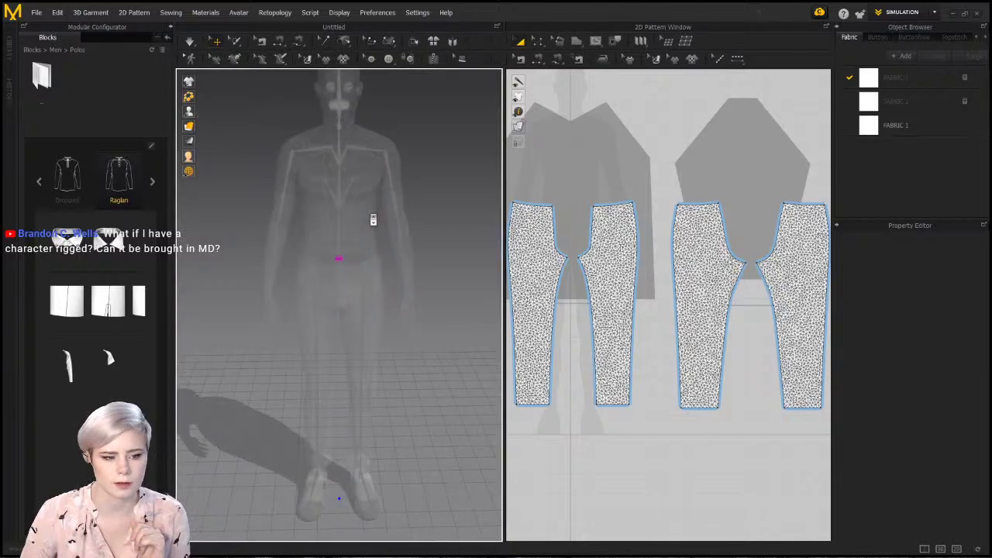
right_click_drag(373, 220, 421, 248)
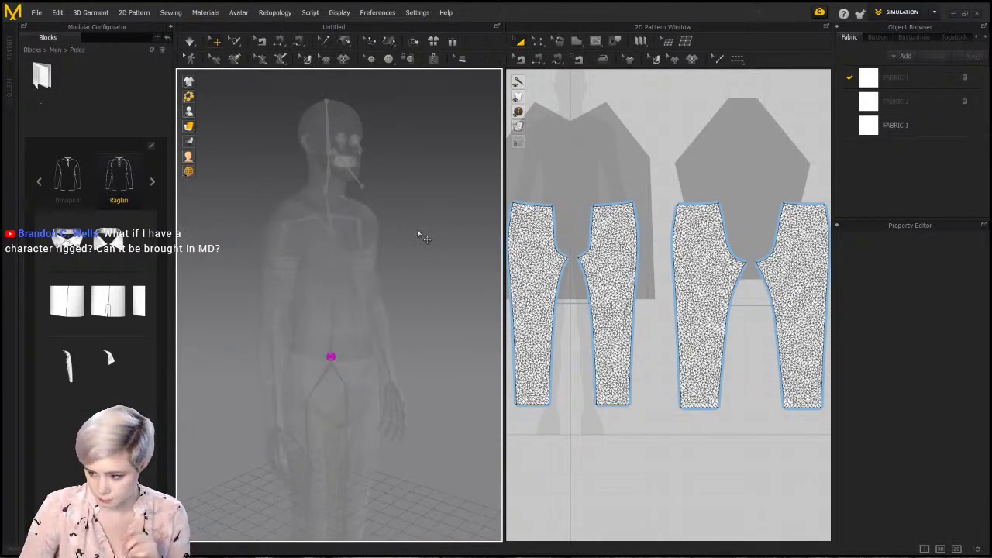
right_click_drag(417, 232, 274, 261)
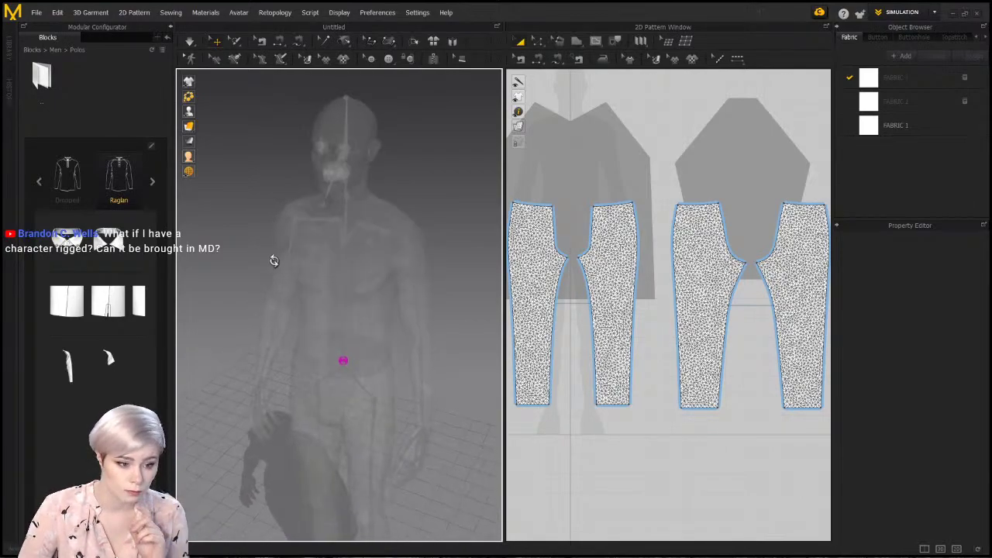
right_click_drag(256, 162, 332, 186)
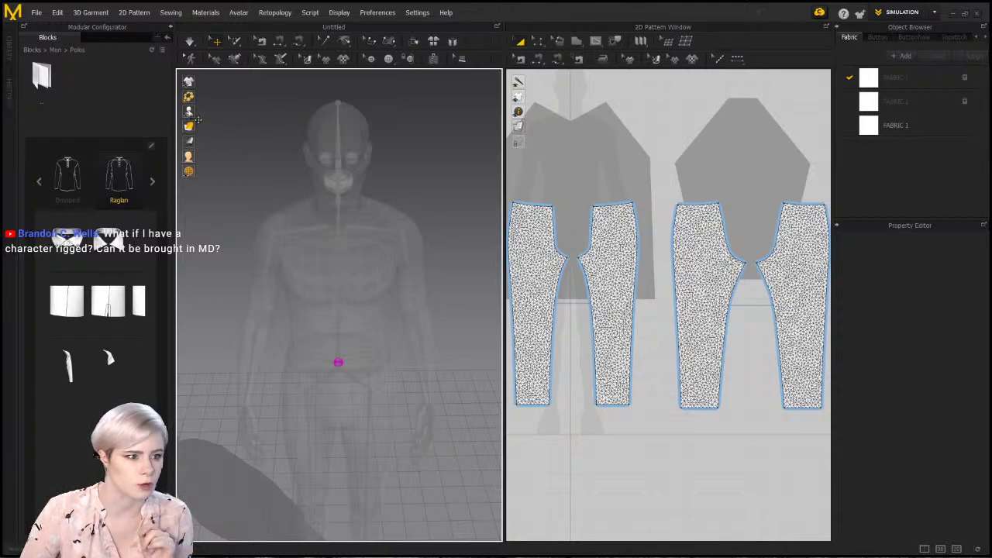
left_click(249, 110)
Build the raglan polo by adding the second collar block, the buttoned-placket body block and the long sleeve block
left_click(108, 240)
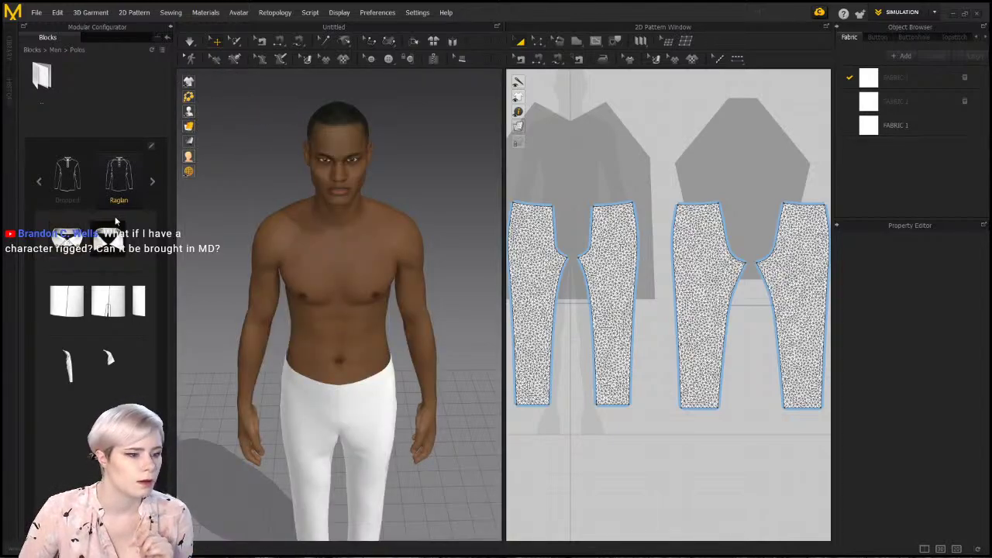
left_click(117, 305)
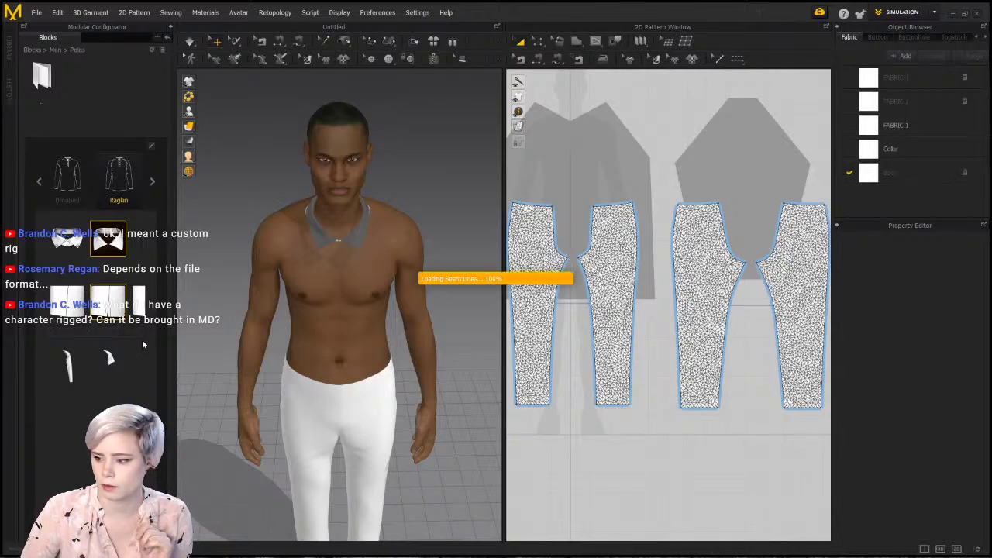
left_click(75, 370)
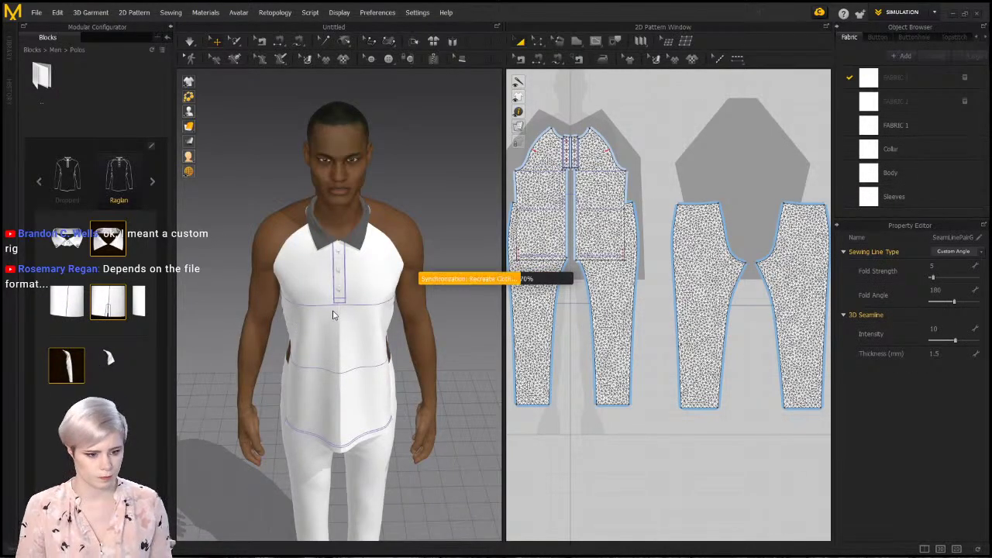
right_click_drag(330, 258, 445, 245)
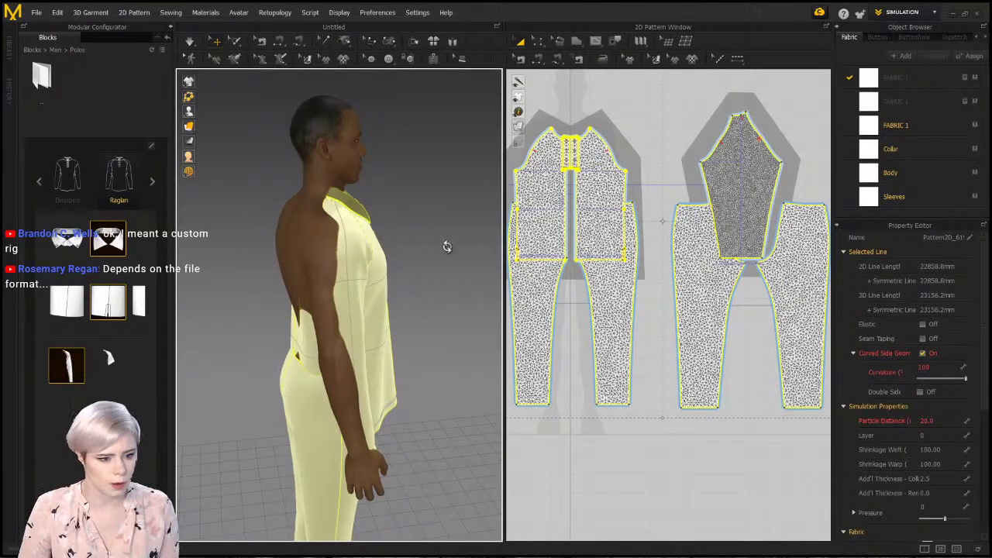
Move the four pants pattern pieces down in the 2D layout so they sit clear below the polo pieces
left_click(446, 246)
scroll(740, 242, "down", 3)
scroll(674, 214, "up", 2)
scroll(674, 213, "up", 2)
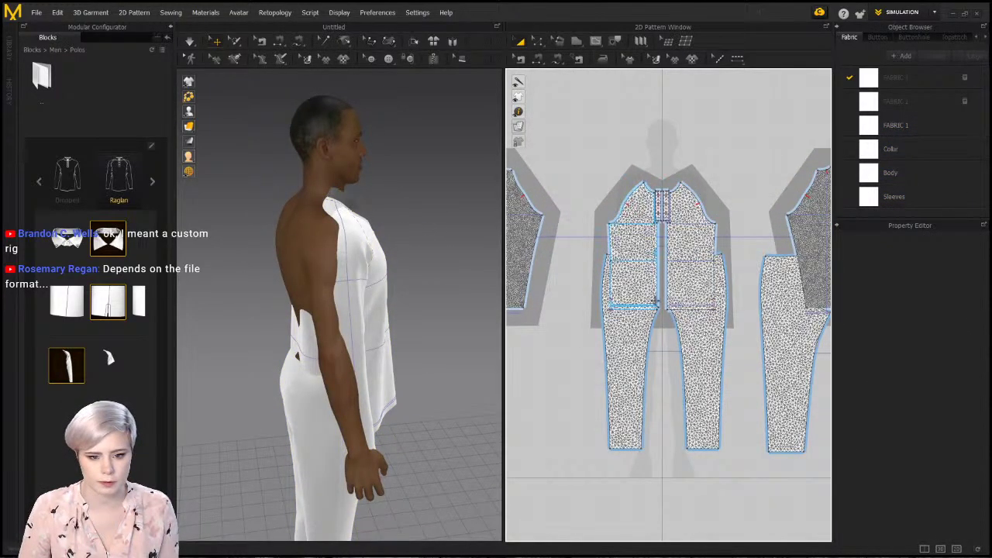
left_click_drag(622, 427, 608, 534)
scroll(684, 399, "up", 2)
middle_click_drag(684, 398, 655, 369)
left_click_drag(668, 323, 673, 439)
scroll(689, 408, "down", 2)
middle_click_drag(689, 409, 616, 355)
left_click_drag(702, 364, 705, 477)
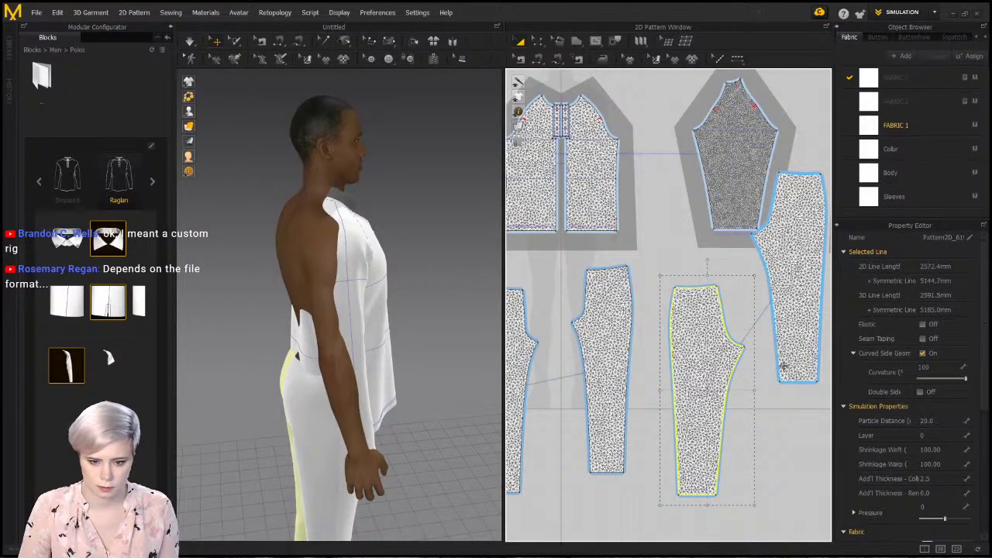
left_click_drag(781, 275, 782, 387)
scroll(688, 339, "down", 4)
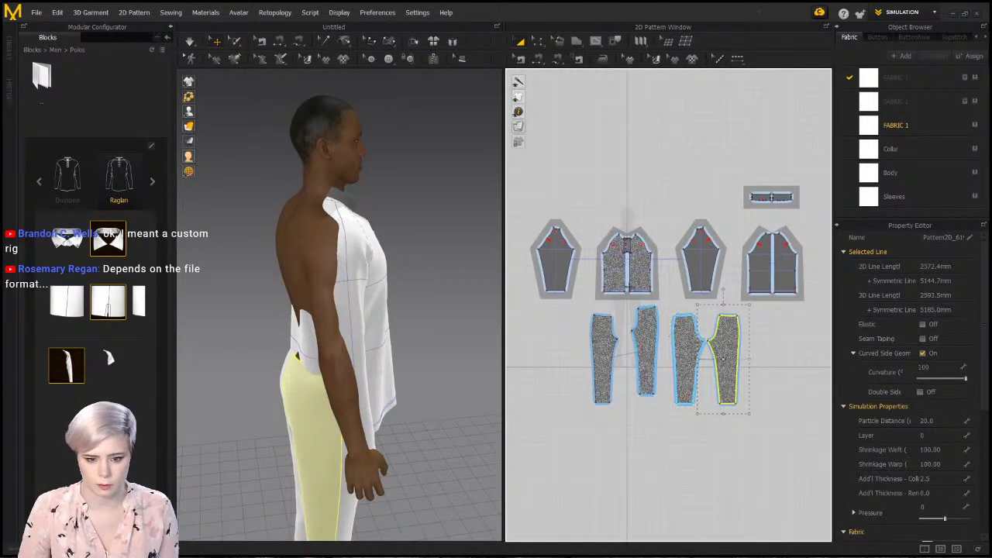
Select all the polo pieces, then raise and nudge them in 3D so they sit around the avatar's torso
left_click_drag(516, 173, 862, 308)
scroll(709, 272, "up", 7)
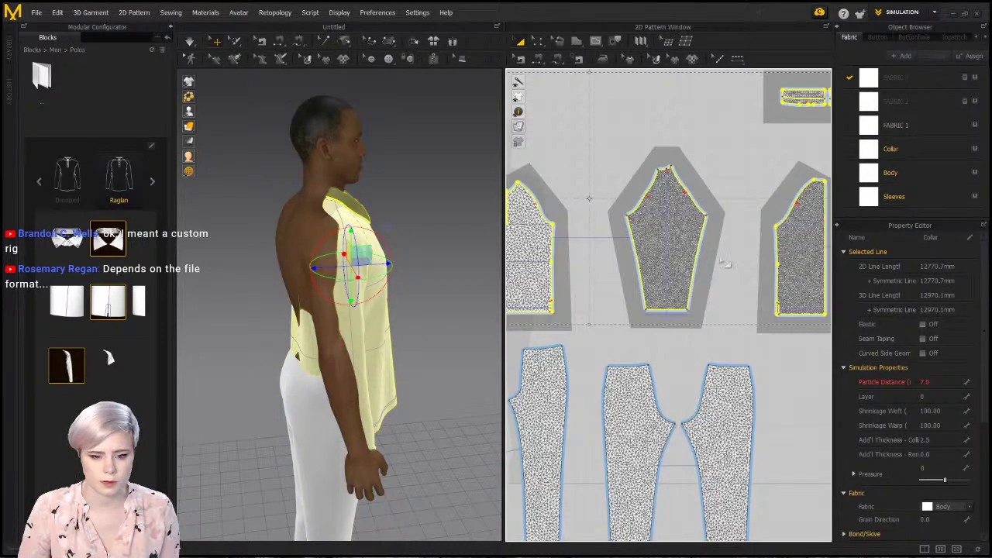
scroll(622, 274, "down", 4)
middle_click_drag(642, 266, 686, 230)
right_click_drag(387, 260, 356, 244)
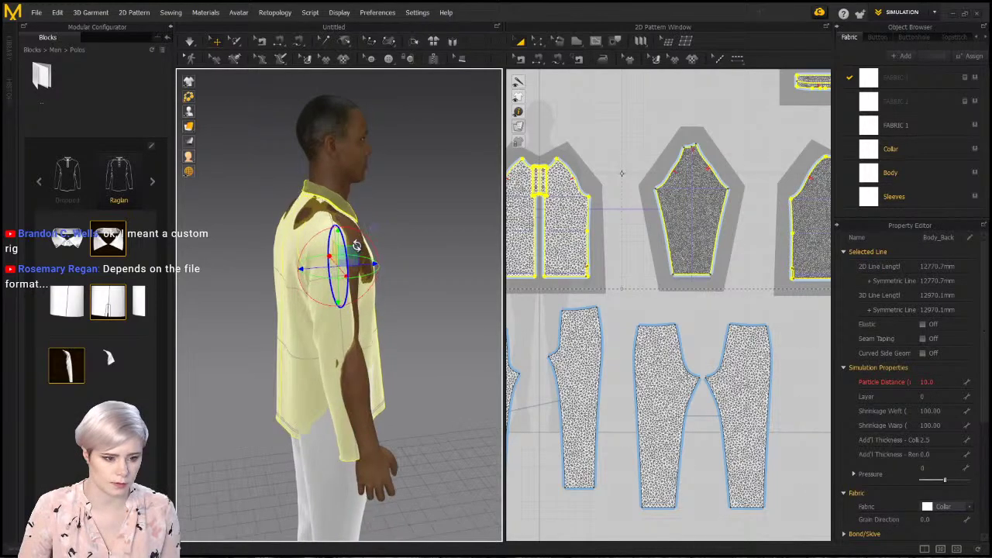
left_click_drag(337, 240, 336, 225)
right_click_drag(338, 231, 318, 243)
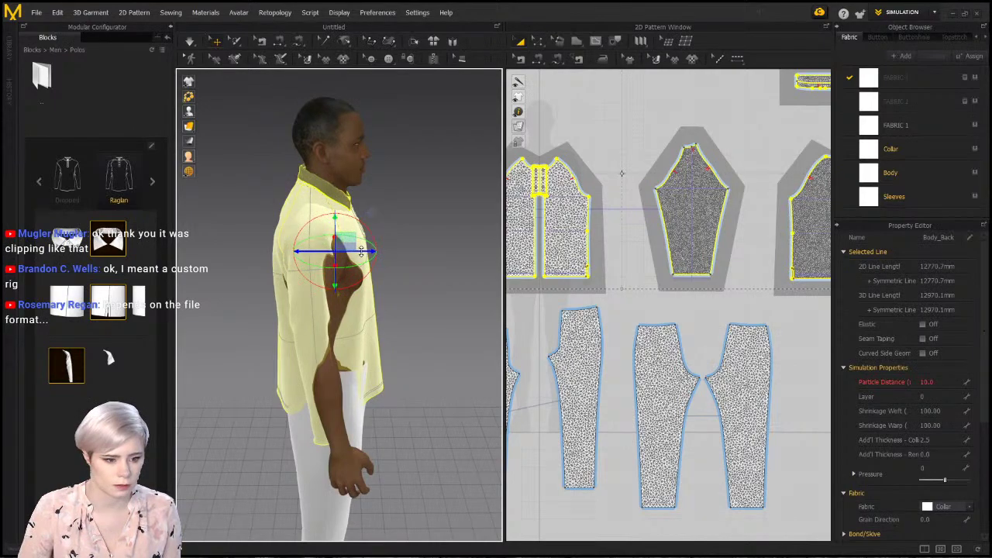
left_click_drag(361, 252, 362, 251)
right_click_drag(336, 254, 361, 245)
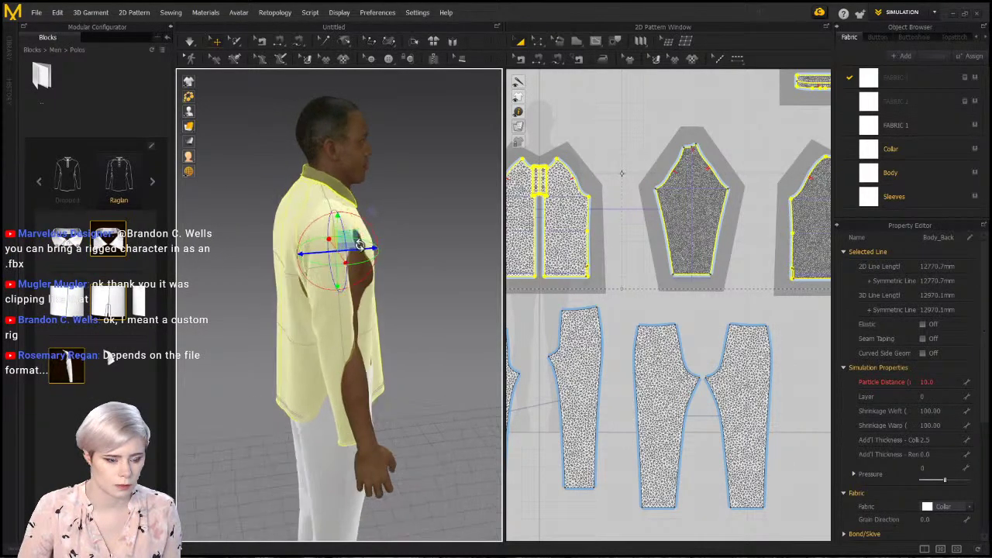
left_click_drag(335, 231, 372, 265)
right_click_drag(362, 334, 265, 364)
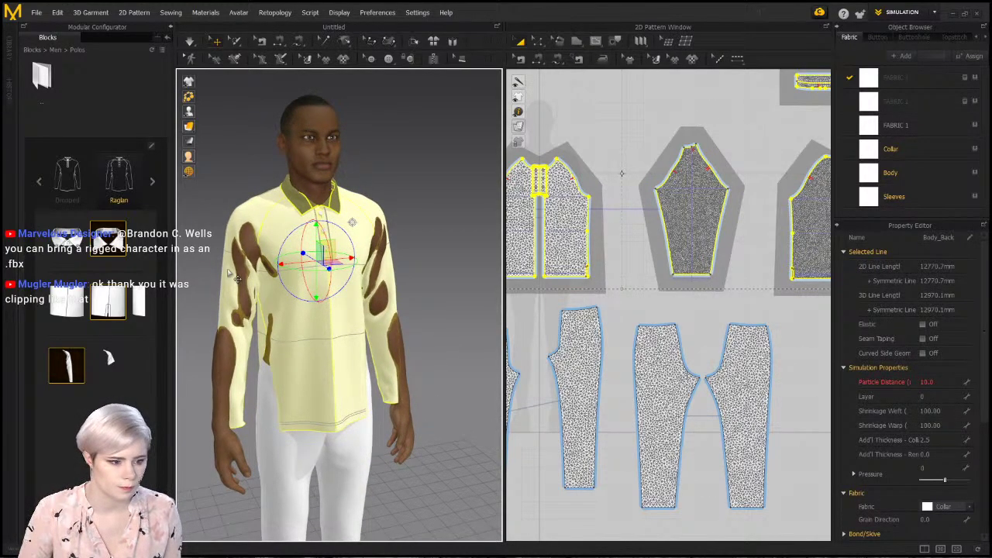
Pull both polo sleeves up and outward, away from the avatar's arms
left_click(410, 207)
left_click(238, 294)
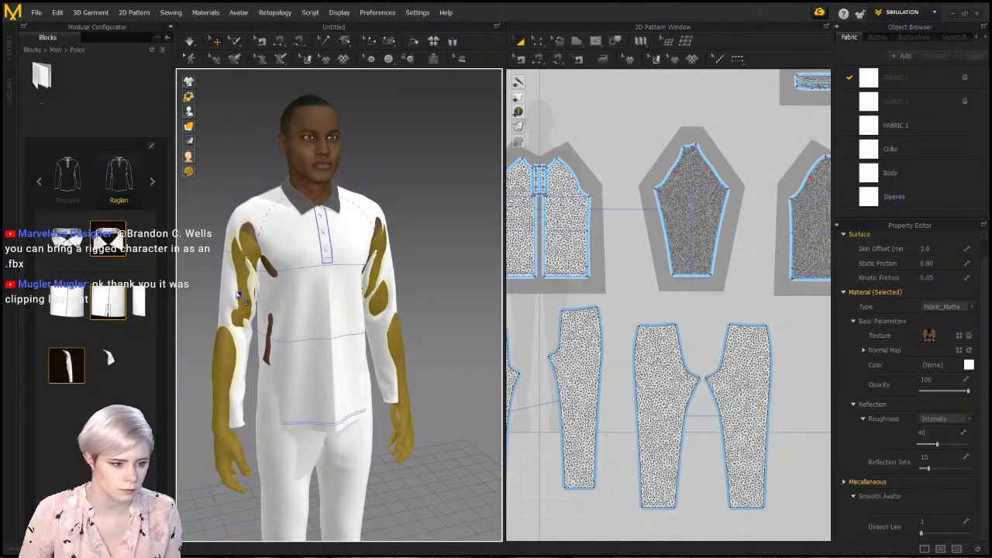
left_click(234, 286)
left_click(235, 163)
left_click_drag(256, 219, 218, 169)
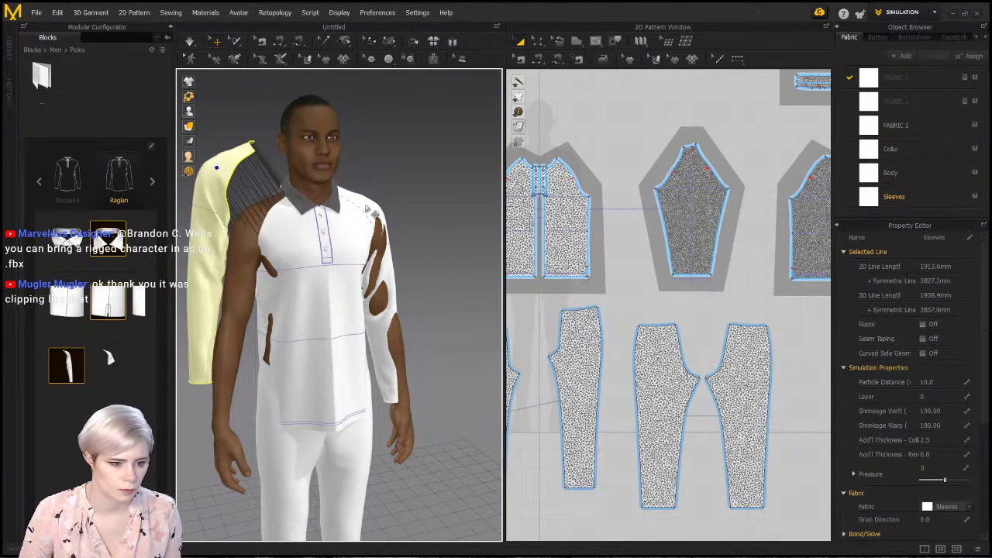
left_click_drag(374, 206, 409, 162)
middle_click_drag(315, 201, 394, 157)
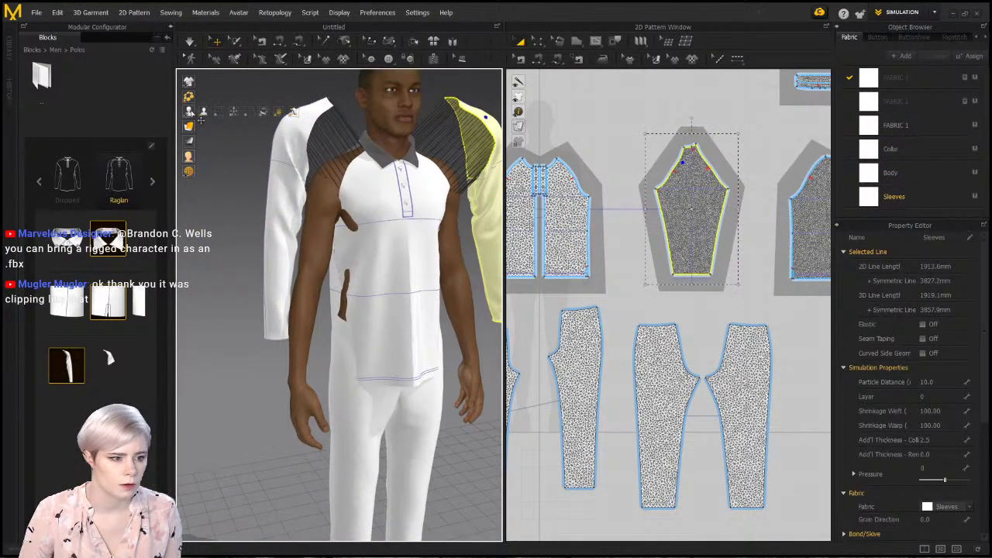
Show the arrangement points and place the sleeve pair on the outer-arm point of the avatar
key("shift+f")
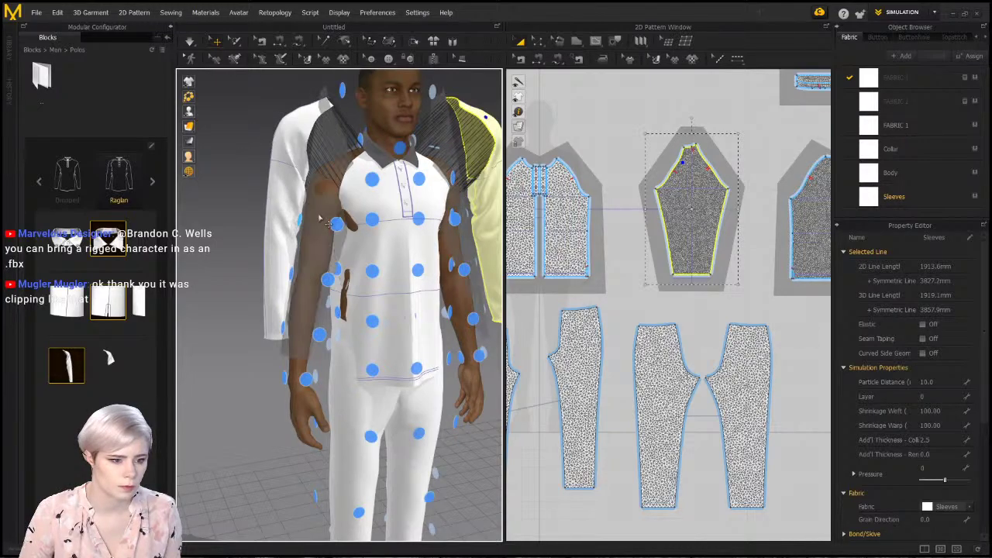
right_click_drag(439, 208, 307, 173)
left_click_drag(444, 213, 532, 219)
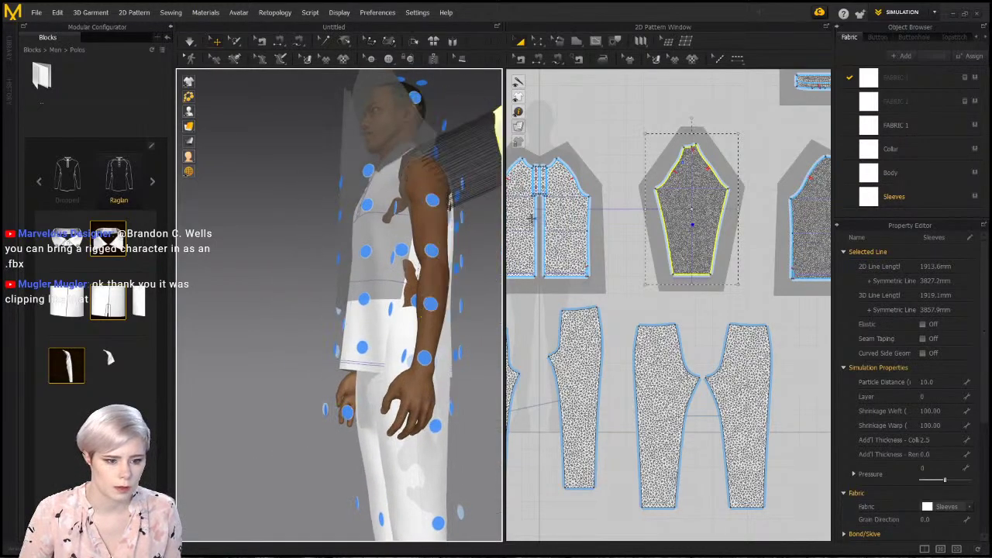
left_click(433, 252)
right_click_drag(405, 306, 491, 318)
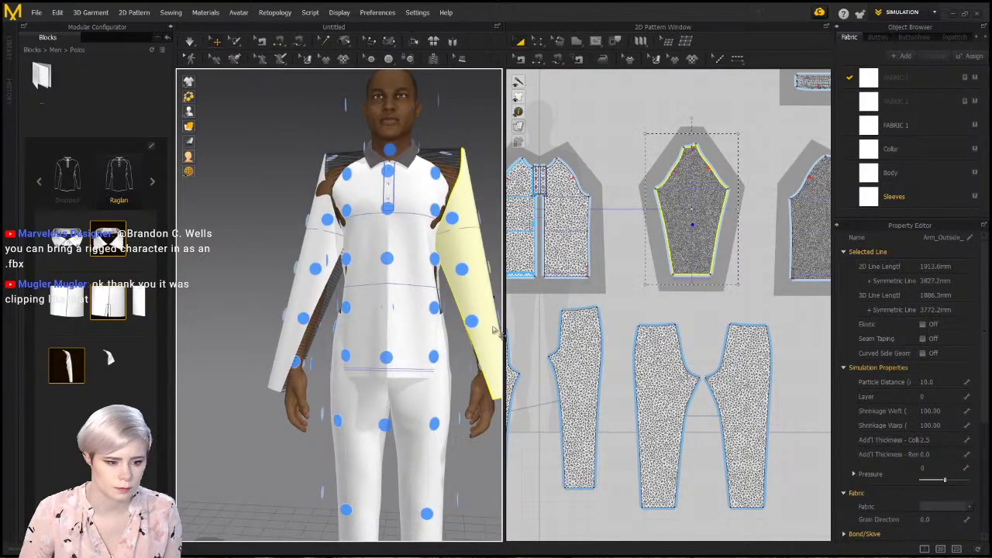
Try simulating the polo on the avatar, then stop the simulation and undo the drape
key("space")
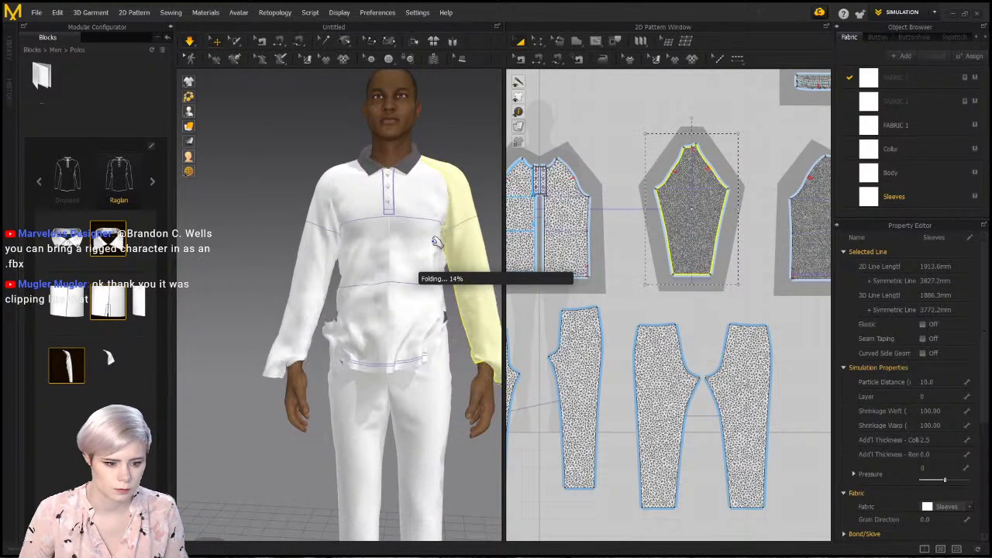
key("space")
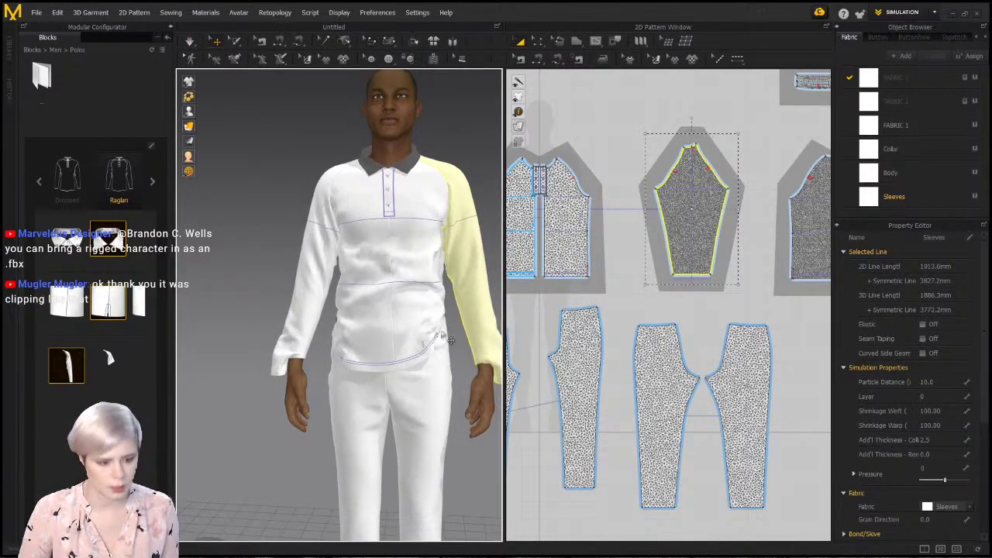
key("ctrl+z")
Add the four pants pattern pieces to the current selection
scroll(700, 404, "down", 3)
middle_click_drag(700, 403, 691, 354)
left_click(713, 342, "shift")
left_click(670, 343, "shift")
left_click(611, 343, "shift")
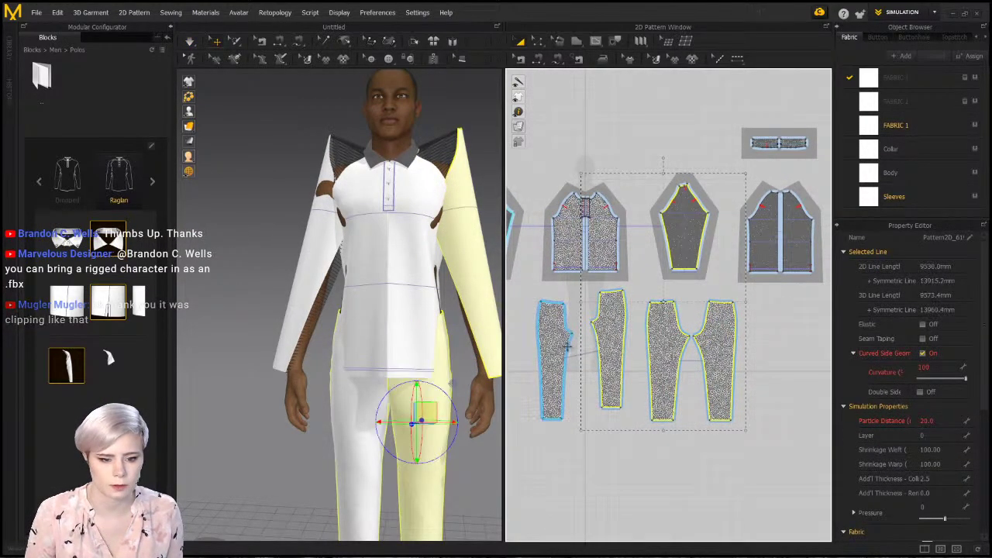
left_click(555, 344, "shift")
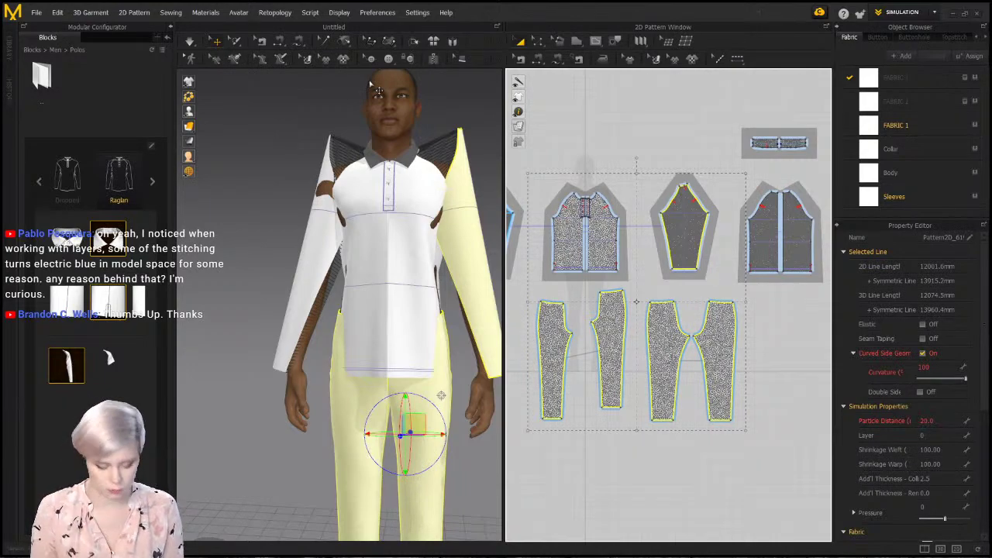
Exclude the sleeves from the selection and deactivate only the four trouser pattern pieces
key("shift+q")
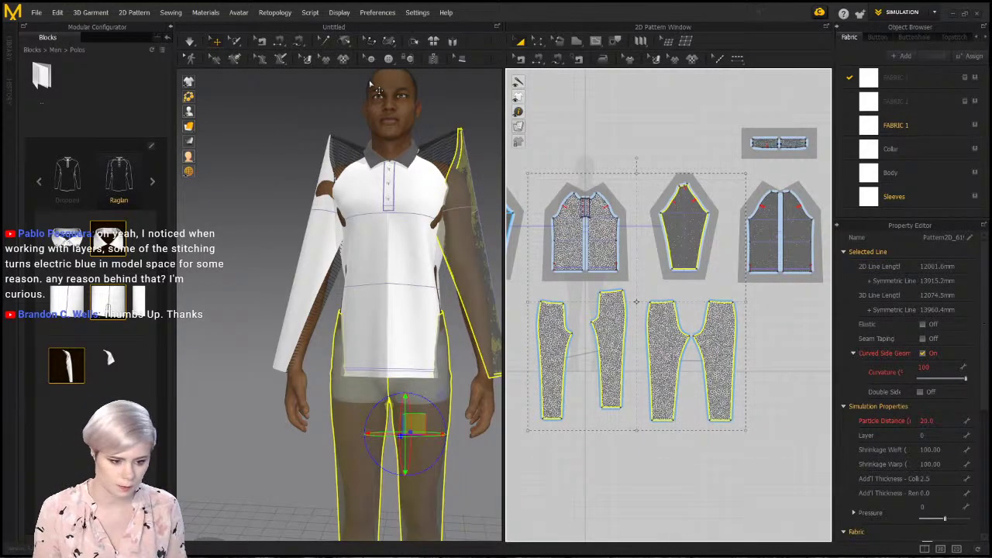
key("shift+q")
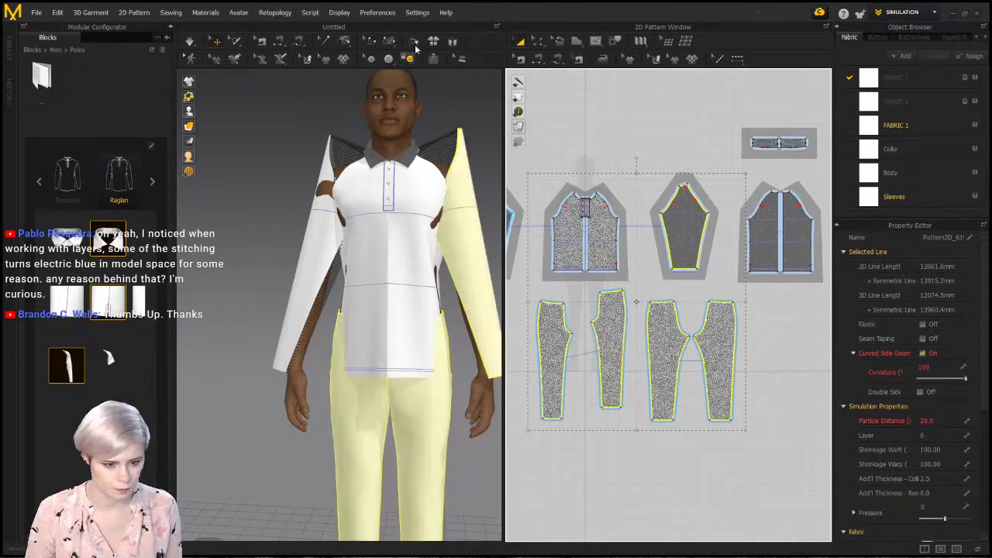
left_click(463, 225, "shift")
key("ctrl+shift+t")
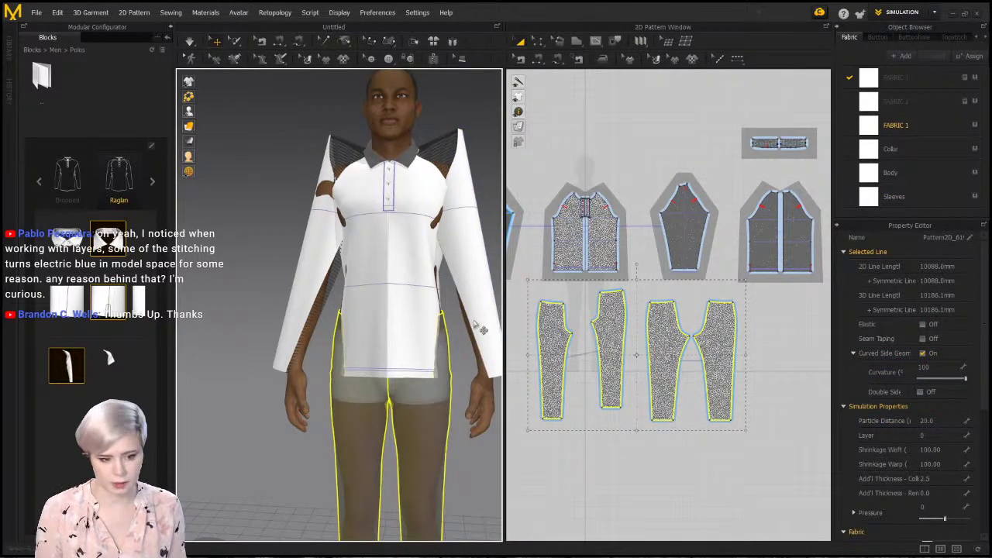
Simulate the raglan polo to drape it over the avatar
scroll(446, 239, "up", 3)
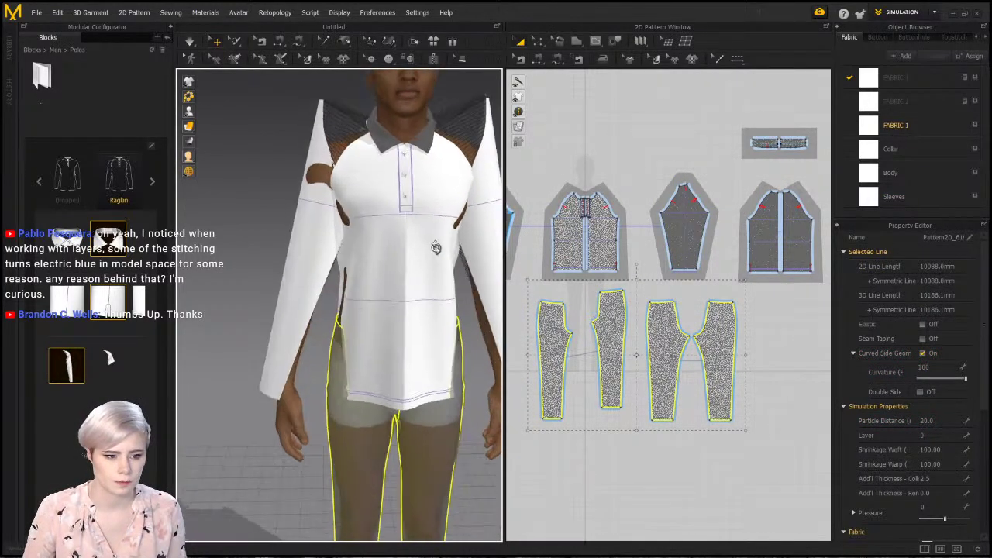
key("space")
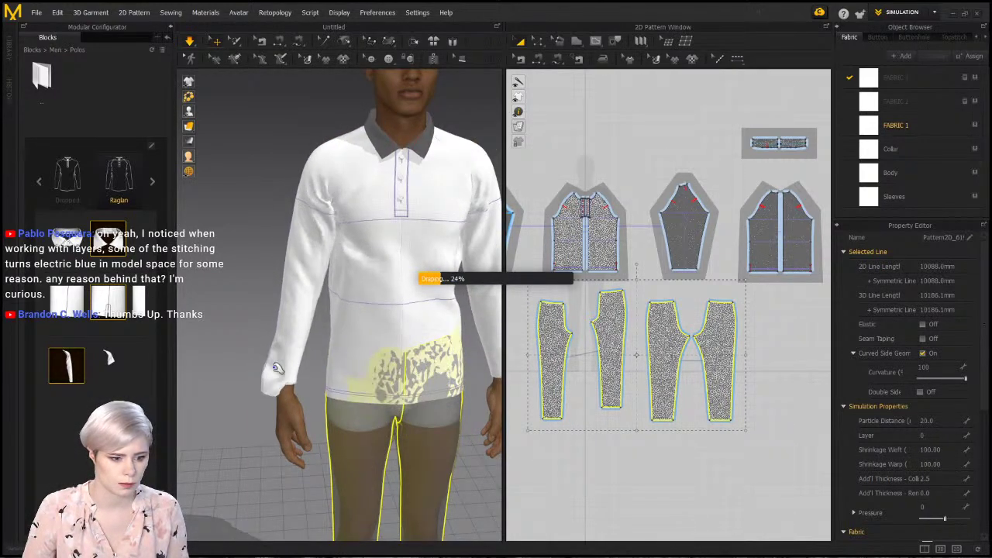
left_click(302, 380)
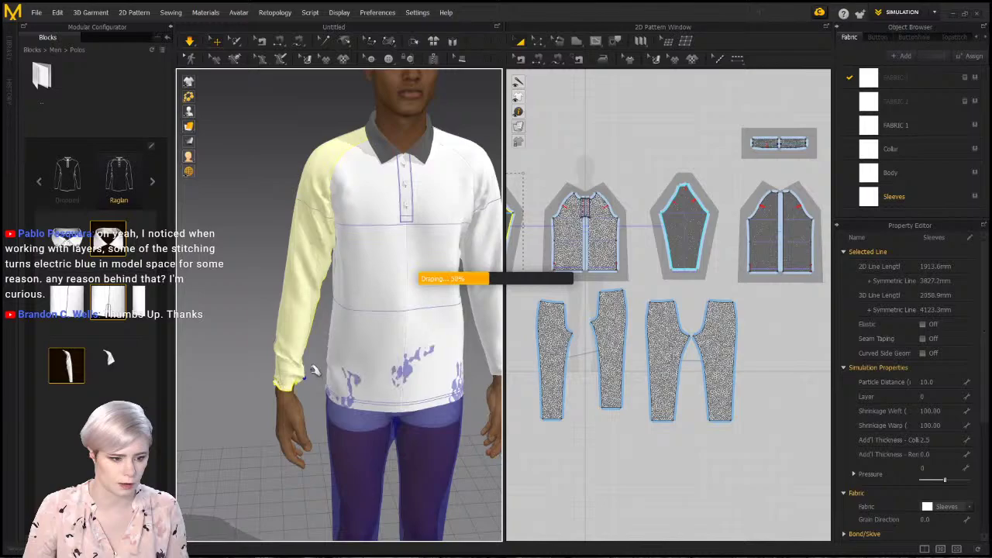
right_click_drag(286, 370, 167, 326)
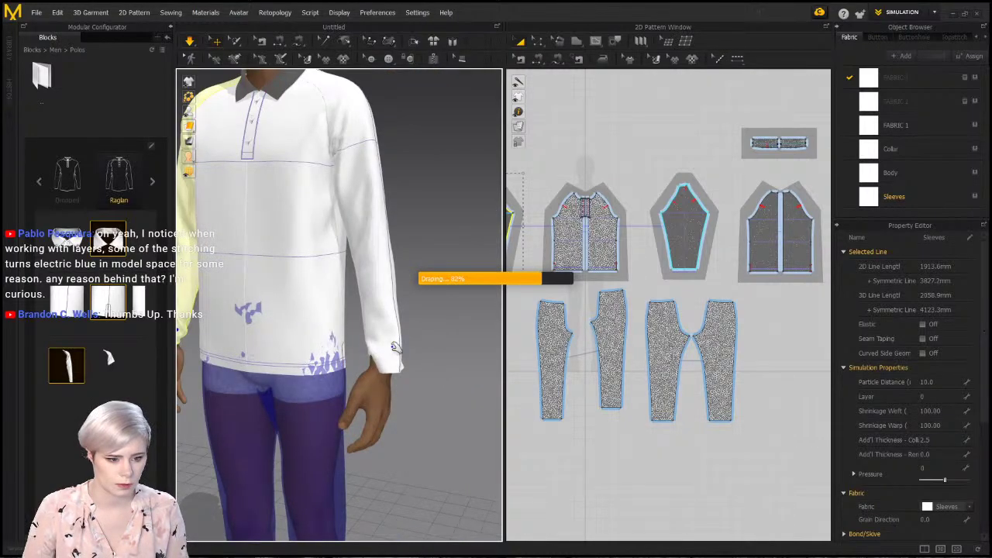
Pull the cuff of the avatar's left sleeve around the wrist while the simulation runs, and pause it
left_click_drag(384, 357, 346, 330)
right_click_drag(442, 344, 401, 358)
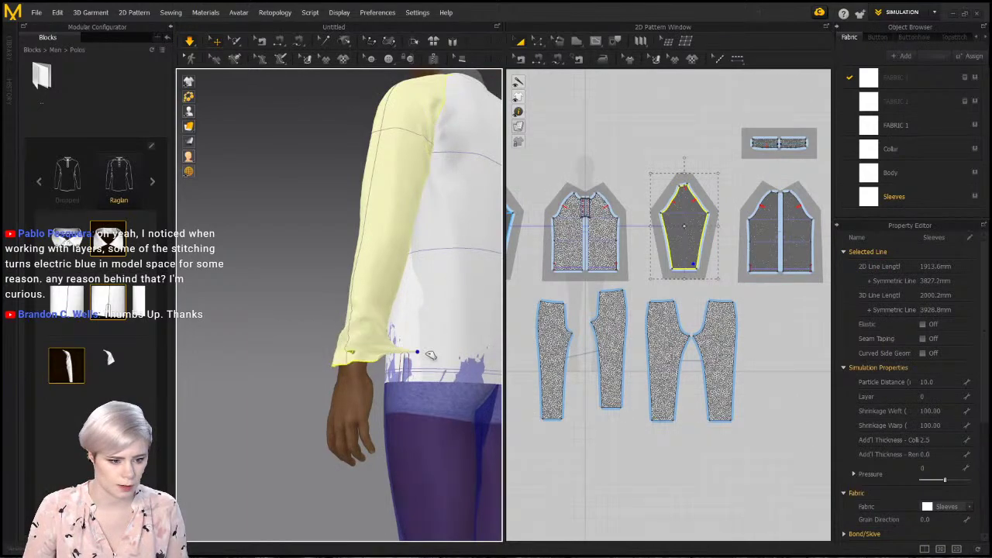
right_click_drag(341, 376, 442, 379)
scroll(372, 372, "up", 4)
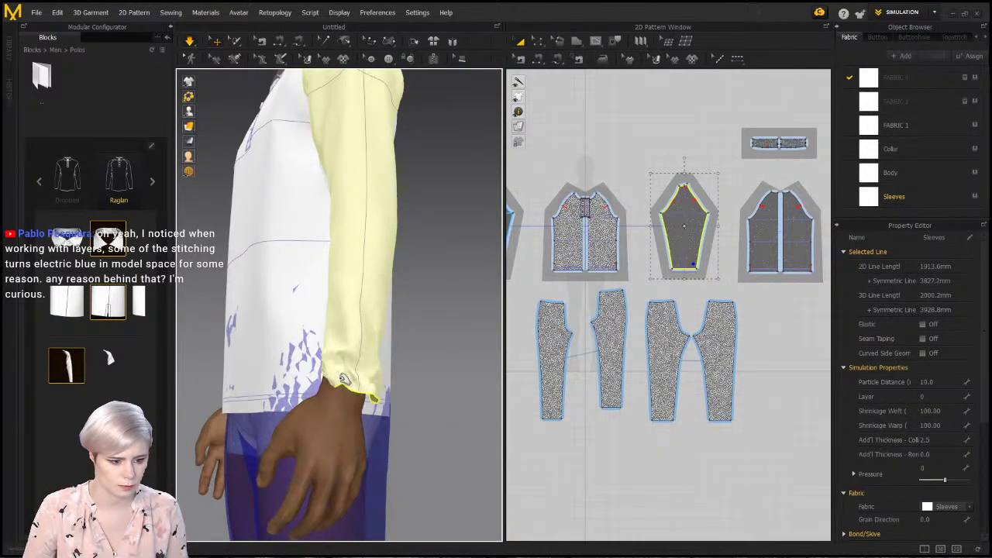
right_click_drag(349, 387, 396, 368)
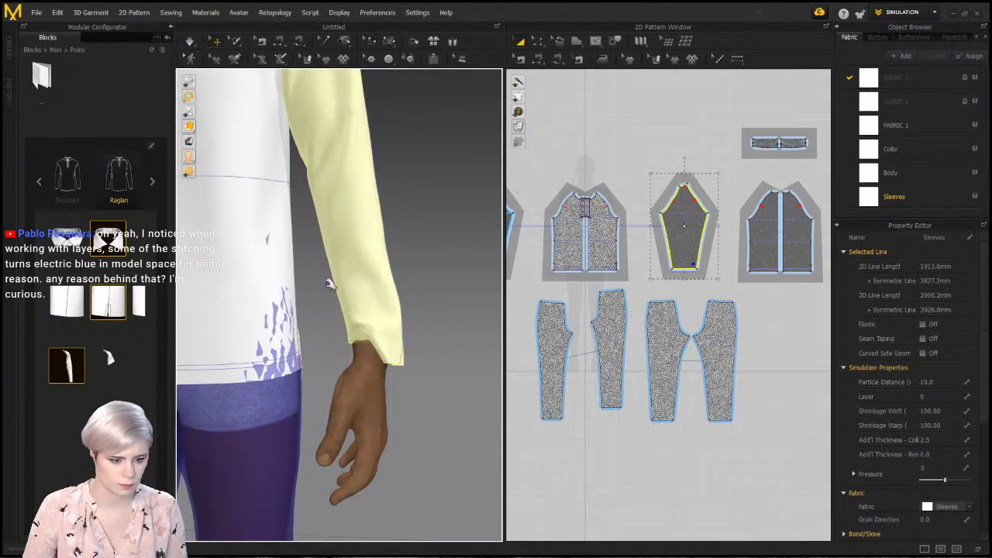
Box-select the mesh at the lower corner of the left sleeve's hem, move it off the wrist and resume the simulation
left_click(237, 42)
left_click(257, 72)
scroll(603, 281, "up", 3)
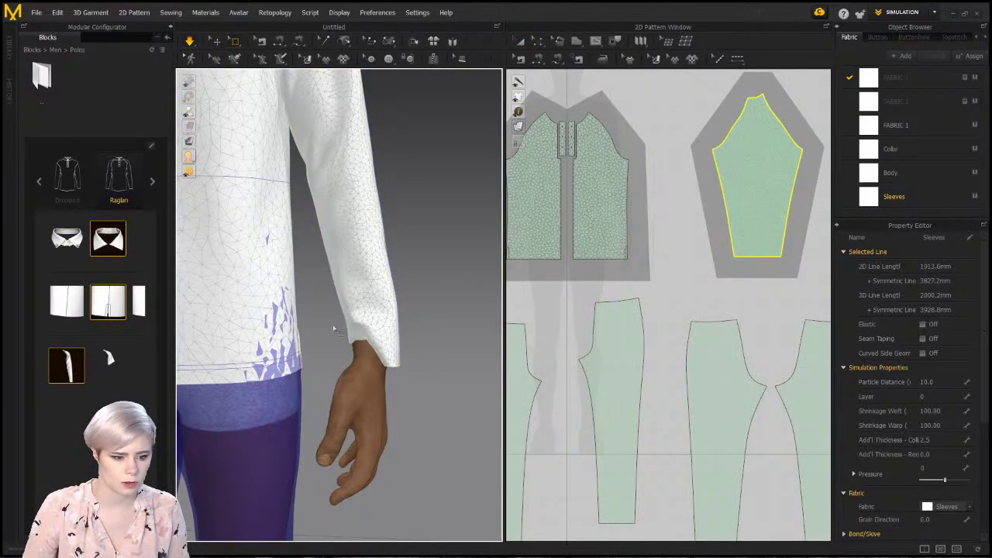
left_click(341, 336)
scroll(737, 259, "up", 3)
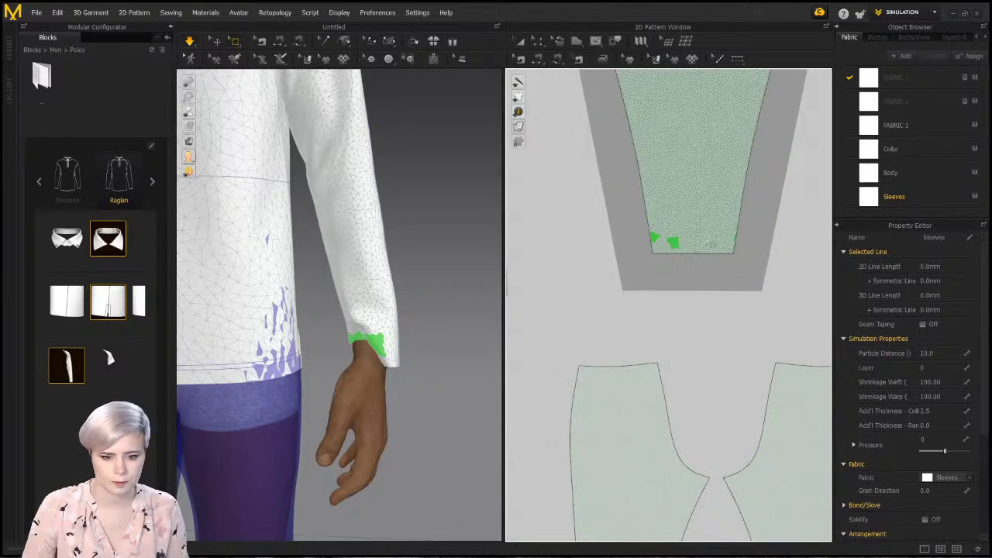
left_click_drag(679, 221, 642, 290)
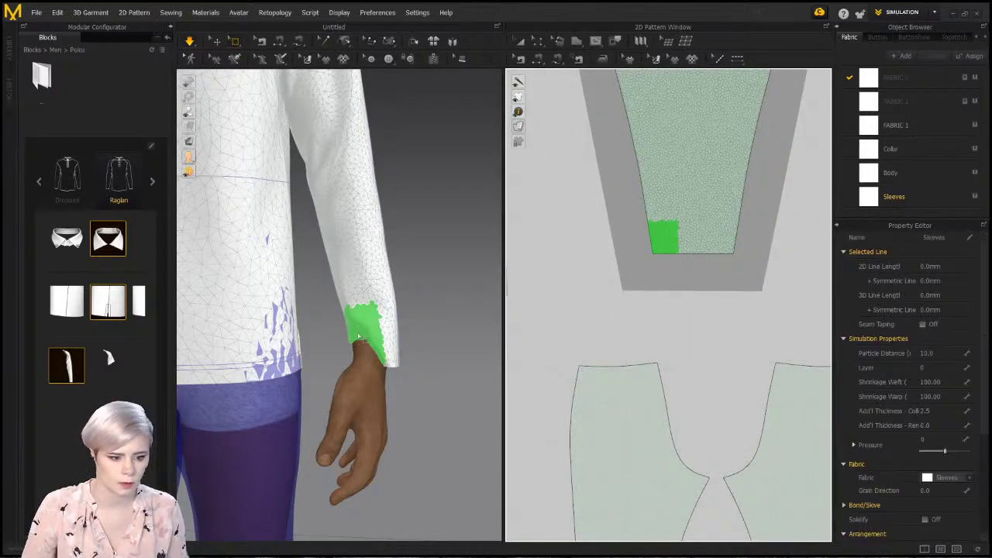
left_click_drag(339, 333, 317, 320)
key("space")
right_click_drag(411, 390, 384, 360)
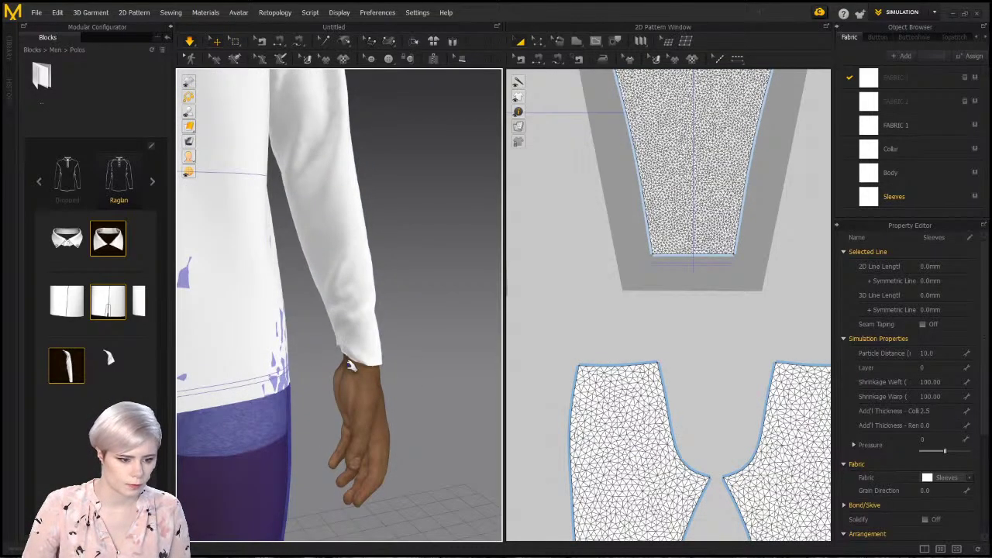
Tug the left sleeve's cuff outward from several sides to settle it cleanly around the wrist
left_click(349, 341)
right_click_drag(434, 339, 228, 329)
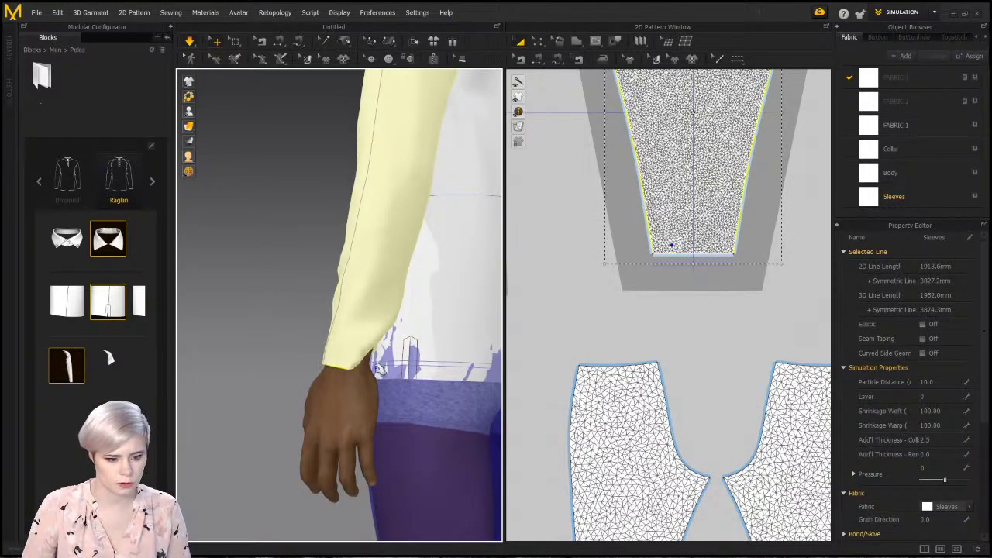
left_click_drag(367, 357, 471, 372)
right_click_drag(434, 366, 349, 359)
left_click_drag(399, 359, 467, 354)
right_click_drag(467, 354, 486, 256)
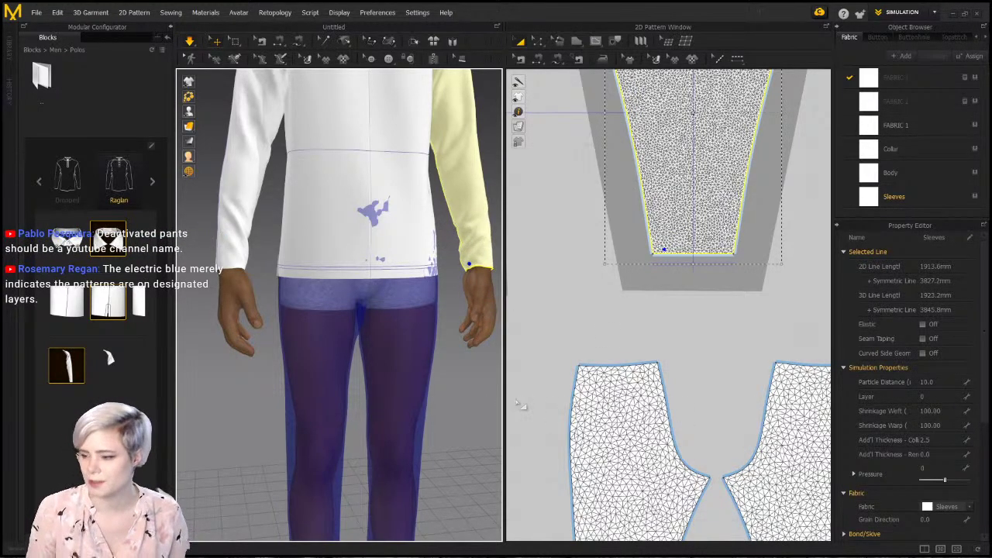
scroll(394, 345, "up", 3)
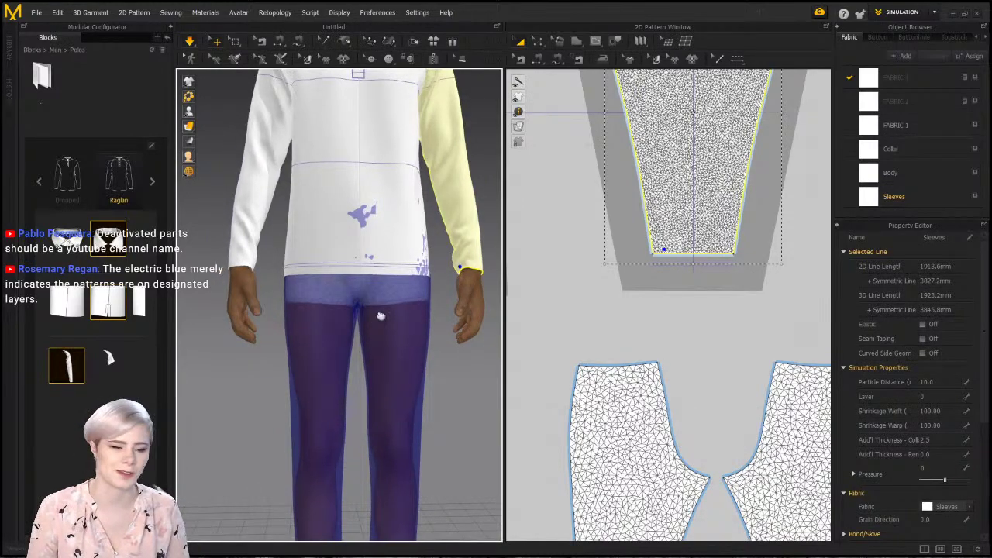
scroll(375, 298, "down", 4)
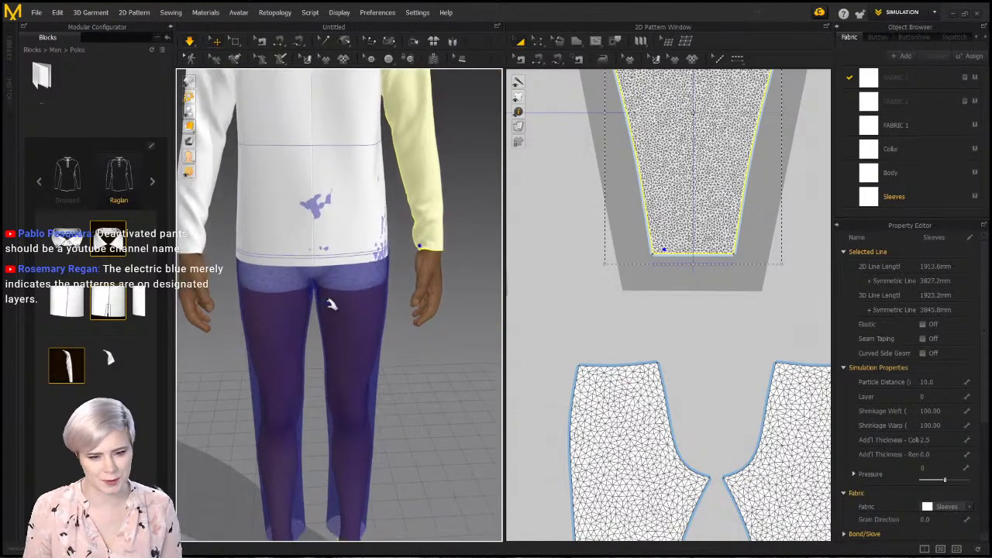
scroll(615, 326, "down", 3)
scroll(615, 327, "down", 5)
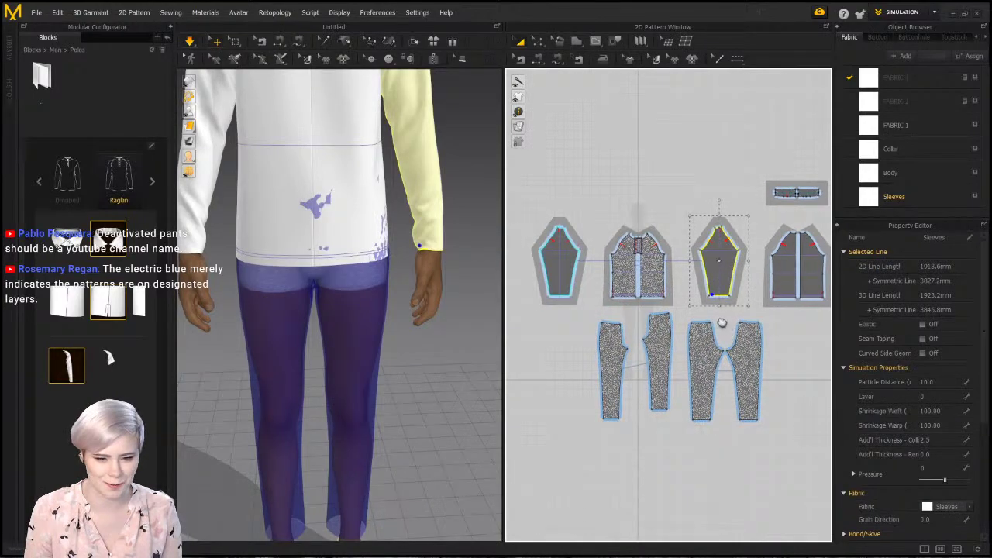
left_click_drag(520, 184, 744, 289)
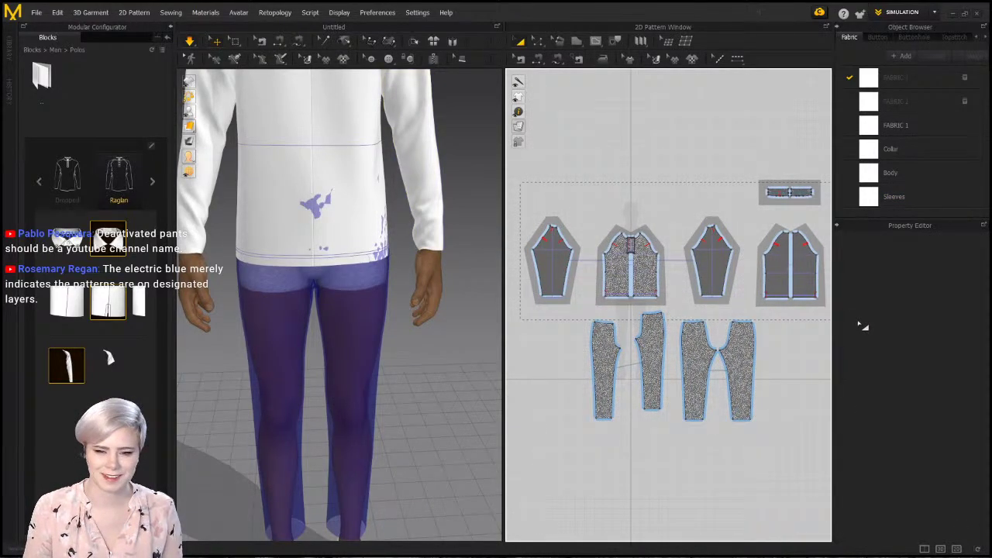
left_click_drag(854, 316, 853, 317)
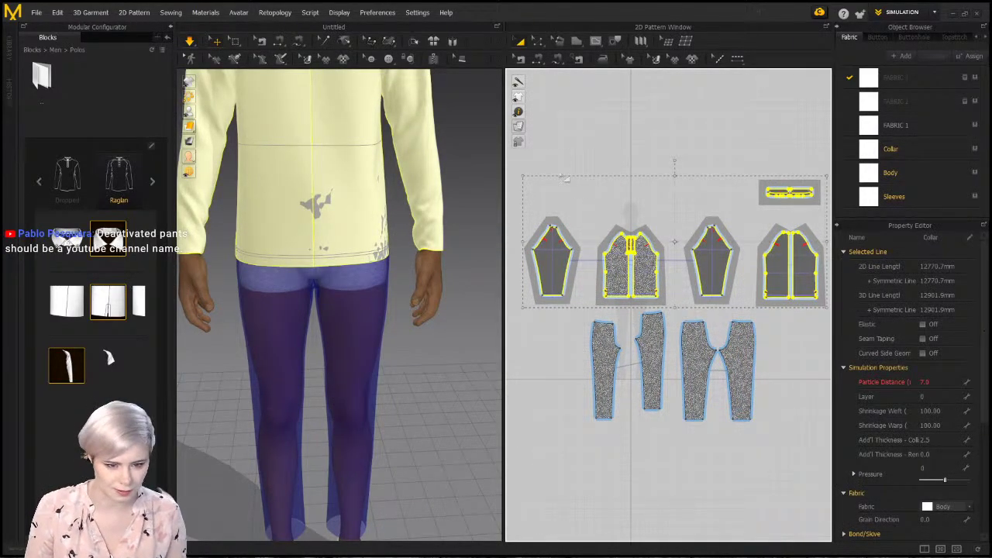
left_click(624, 210)
left_click_drag(524, 164, 852, 320)
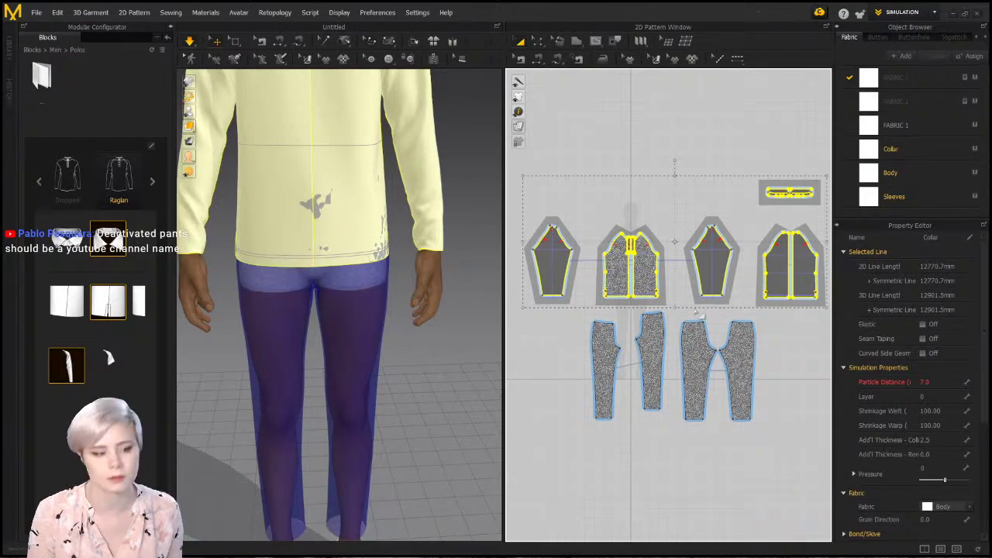
key("w")
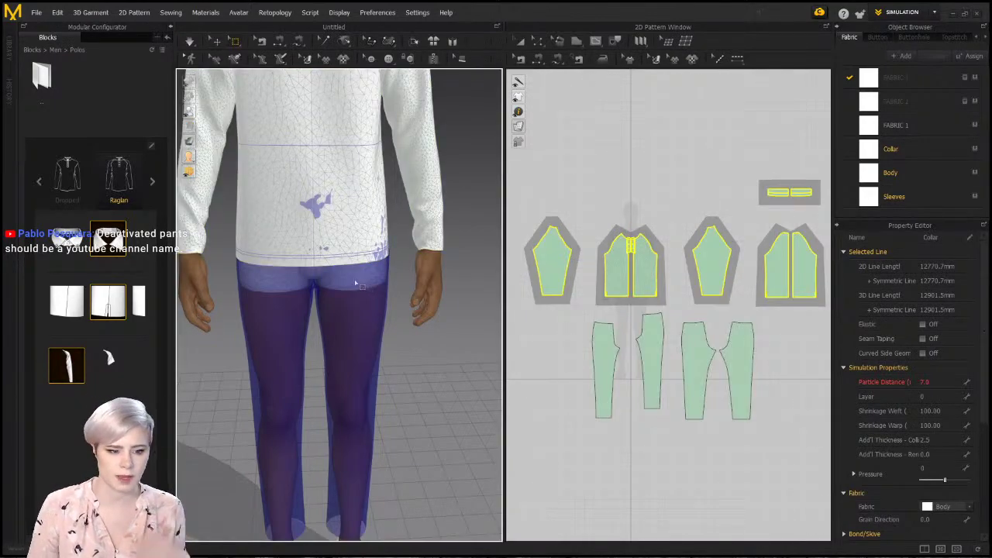
scroll(356, 284, "up", 2)
left_click(543, 223)
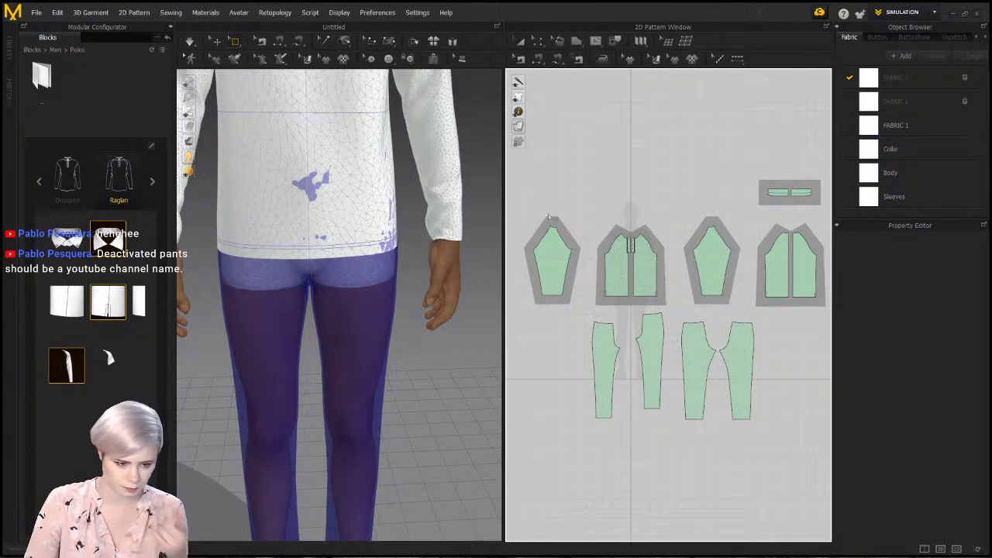
Collapse the Modular Configurator and remove the modular relationship from the pattern pieces
left_click(169, 28)
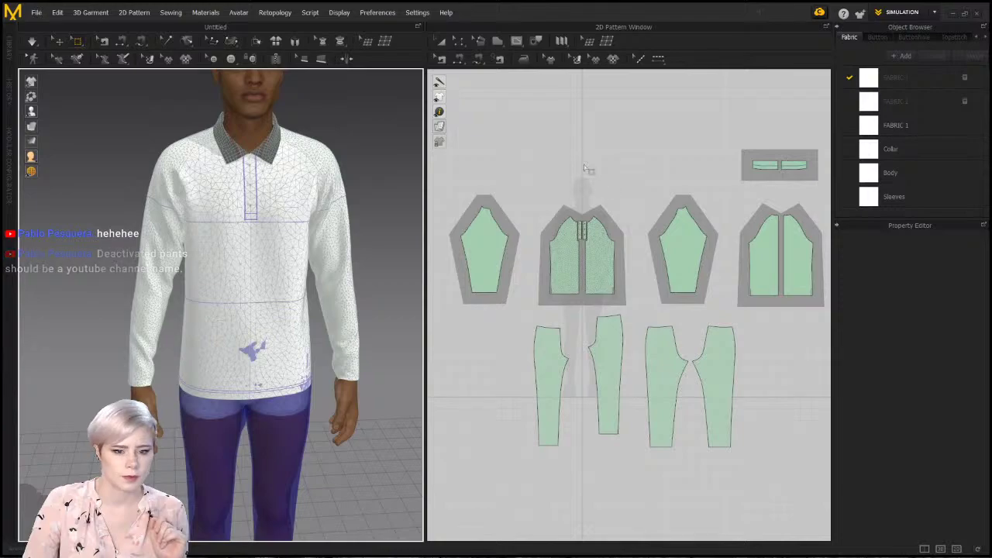
right_click(587, 167)
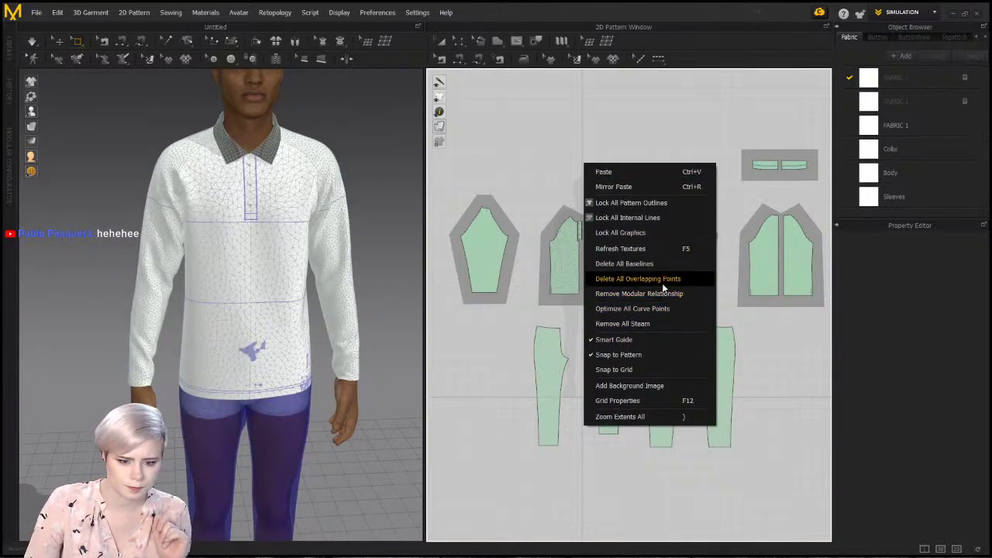
left_click(662, 293)
left_click(476, 315)
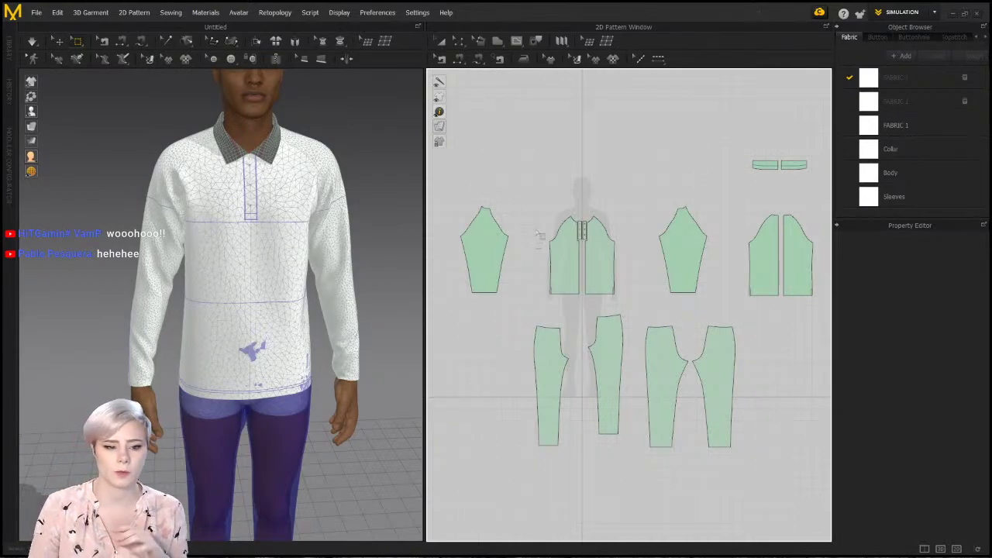
Switch back to the pattern transform tool and try selecting one front body piece on its own, clearing the selection again
key("a")
key("ctrl+a")
left_click(565, 265)
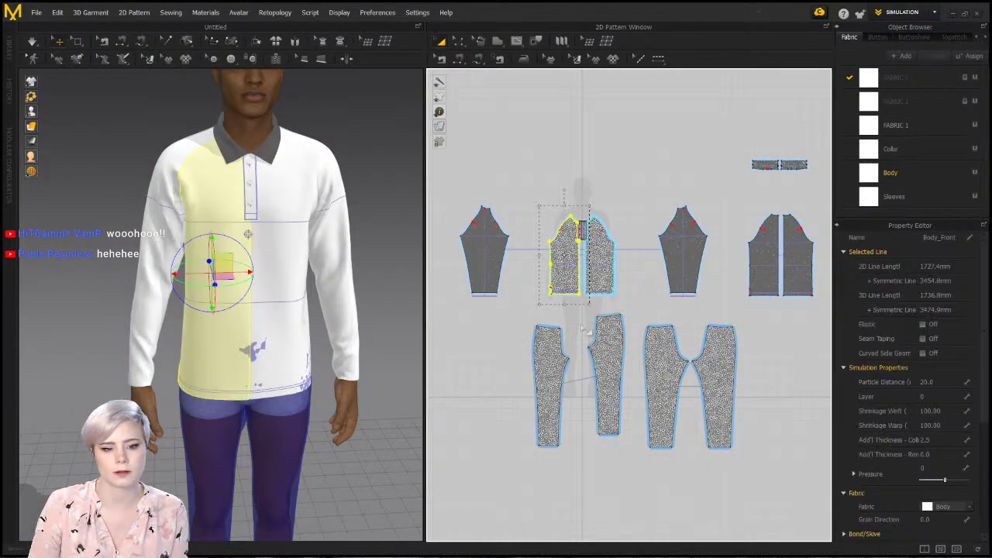
left_click(624, 211)
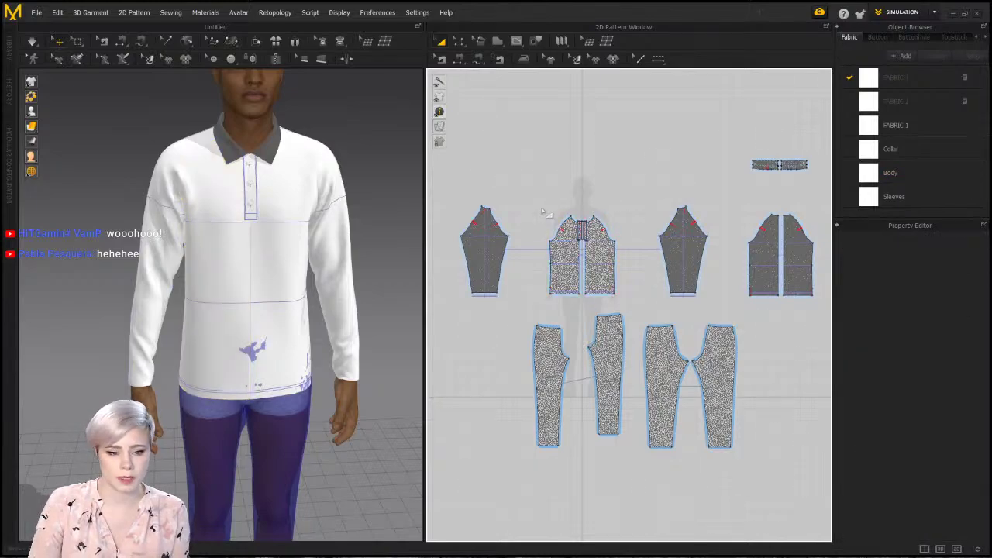
left_click_drag(626, 302, 634, 312)
left_click_drag(796, 491, 466, 314)
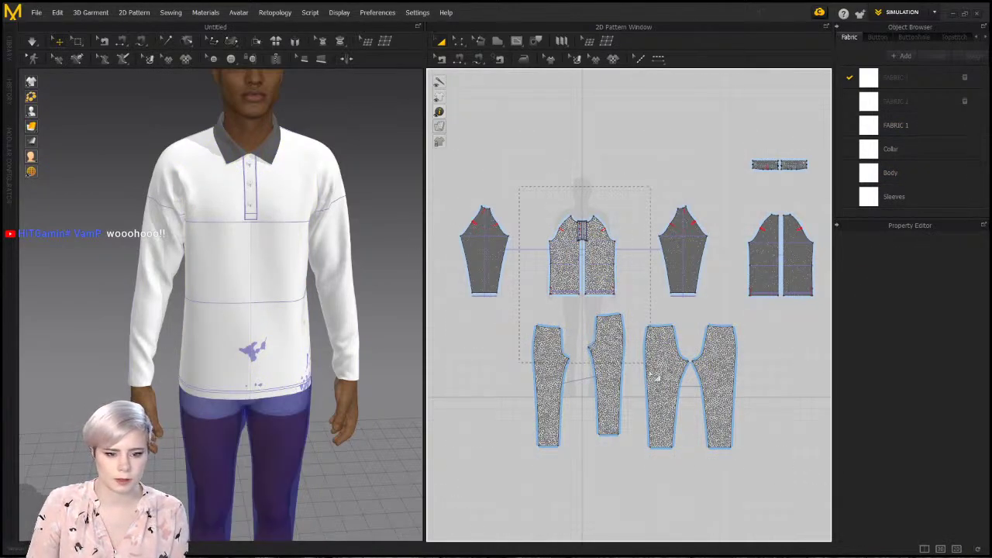
left_click_drag(655, 377, 634, 457)
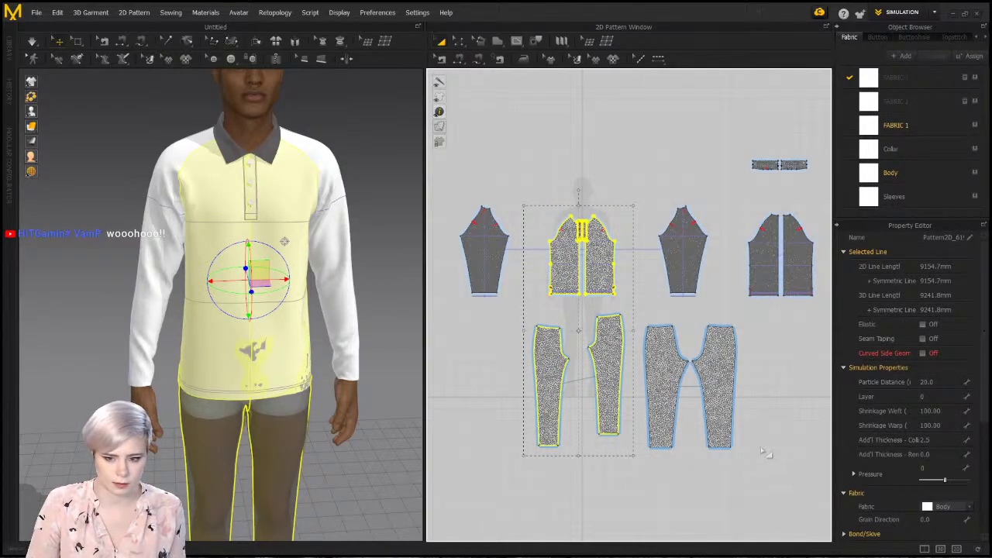
left_click(756, 469)
left_click_drag(512, 363, 504, 313)
left_click(310, 403)
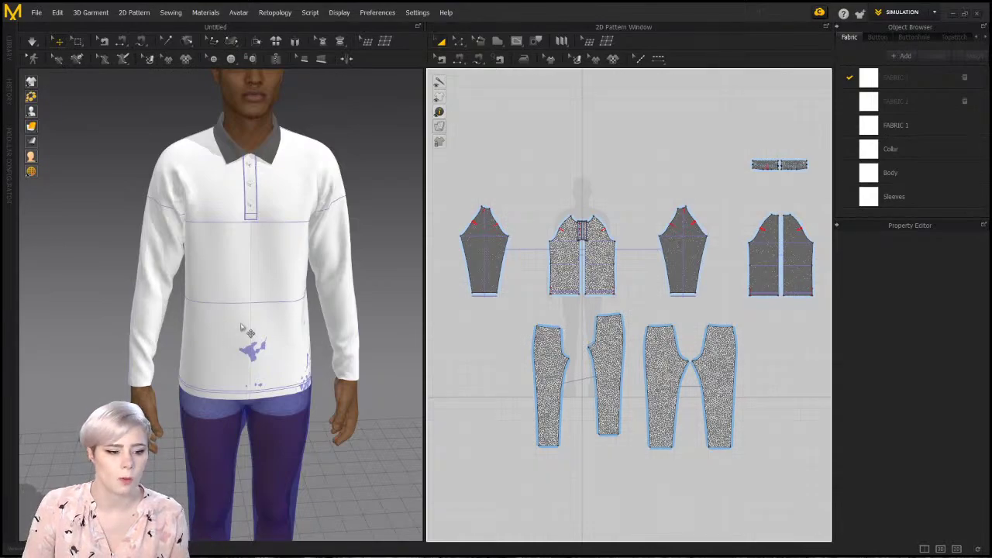
Select all four trouser pattern pieces and set their simulation layer to 1
left_click_drag(779, 474, 479, 310)
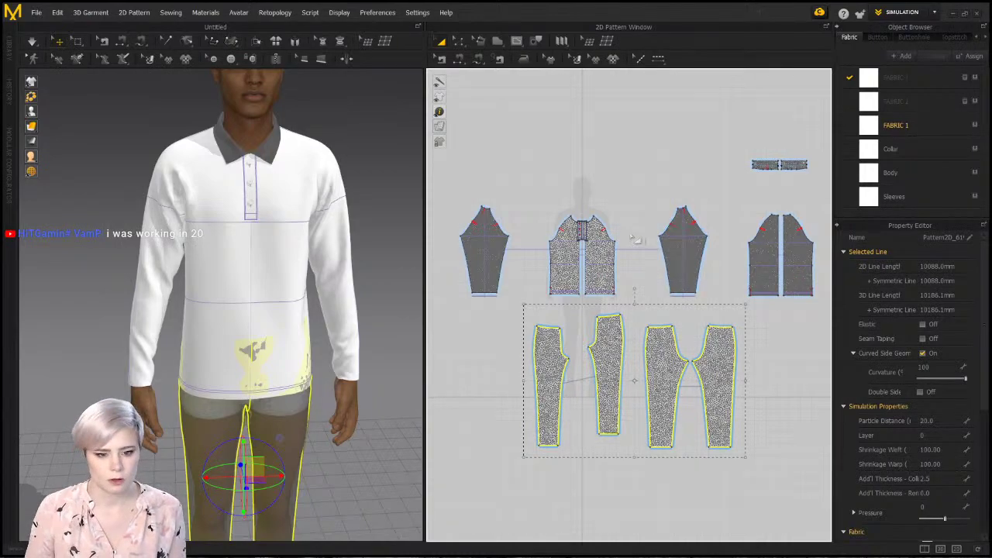
left_click(606, 95)
left_click_drag(482, 312, 819, 525)
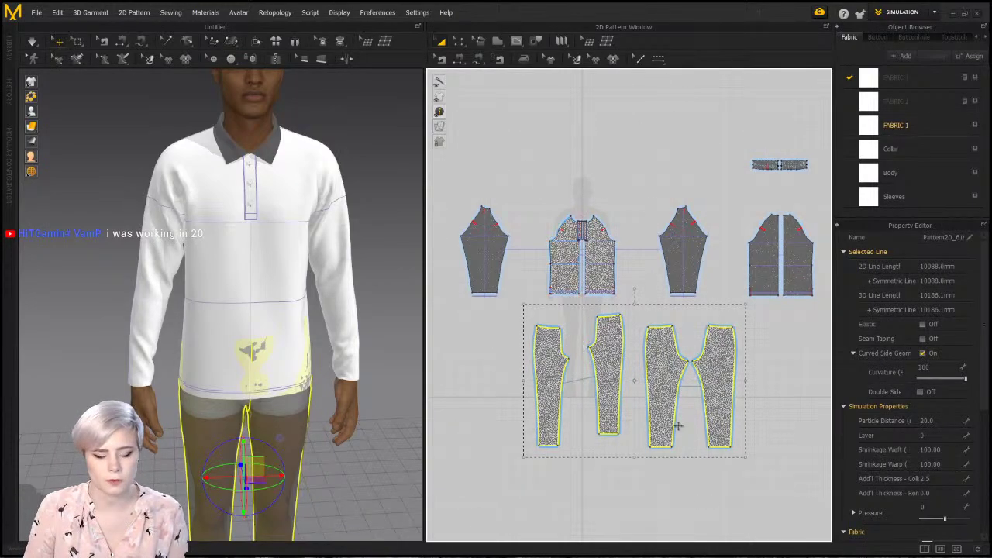
double_click(927, 420)
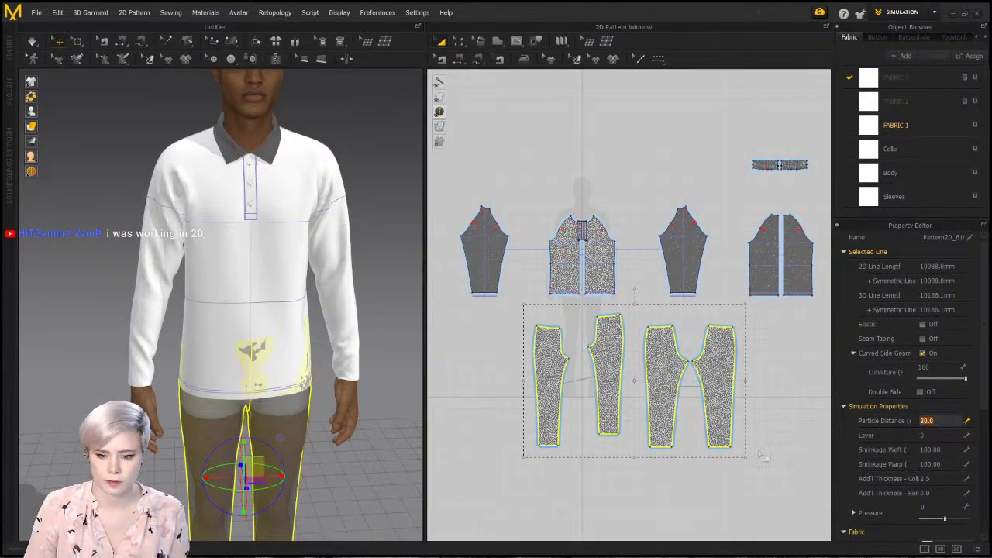
scroll(759, 455, "up", 2)
scroll(891, 482, "down", 2)
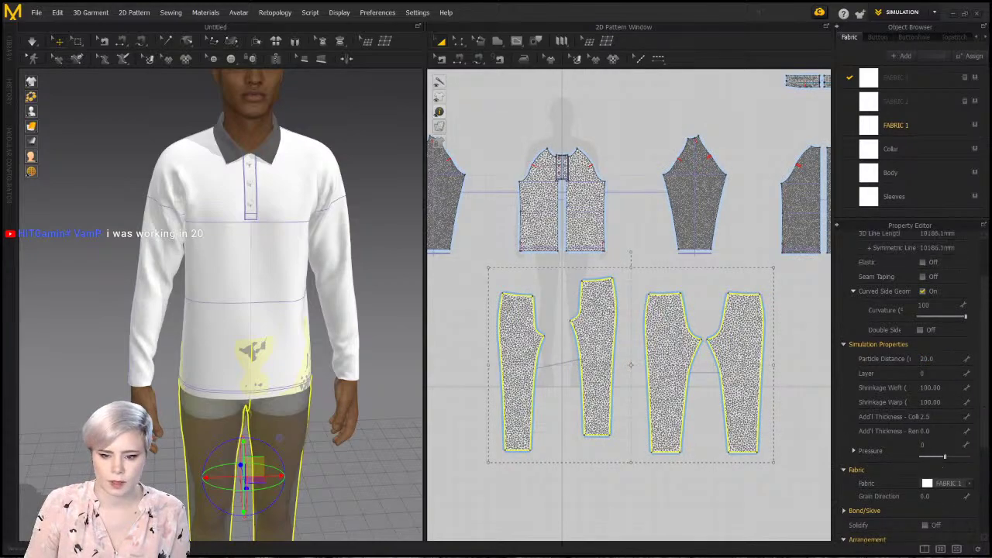
scroll(915, 387, "up", 1)
left_click(928, 405)
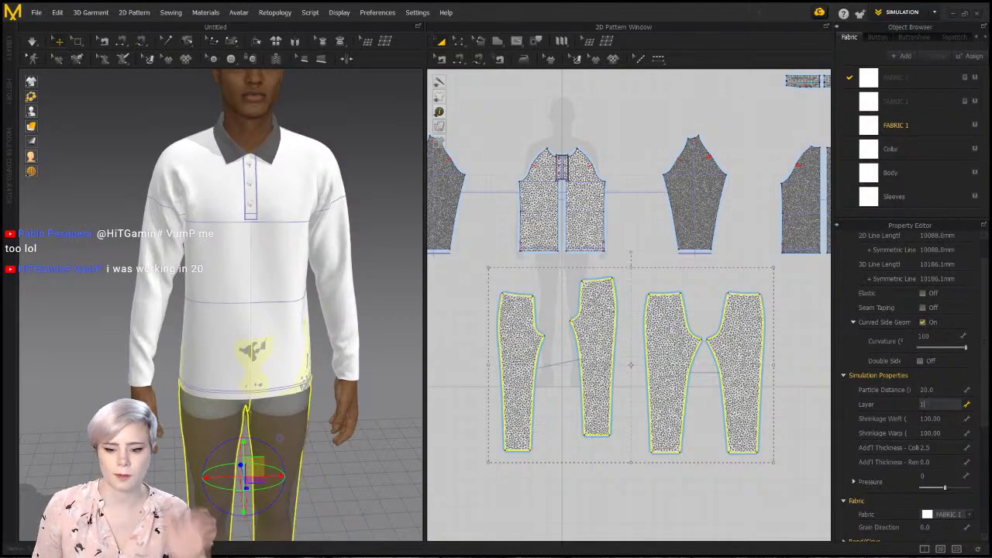
key("Return")
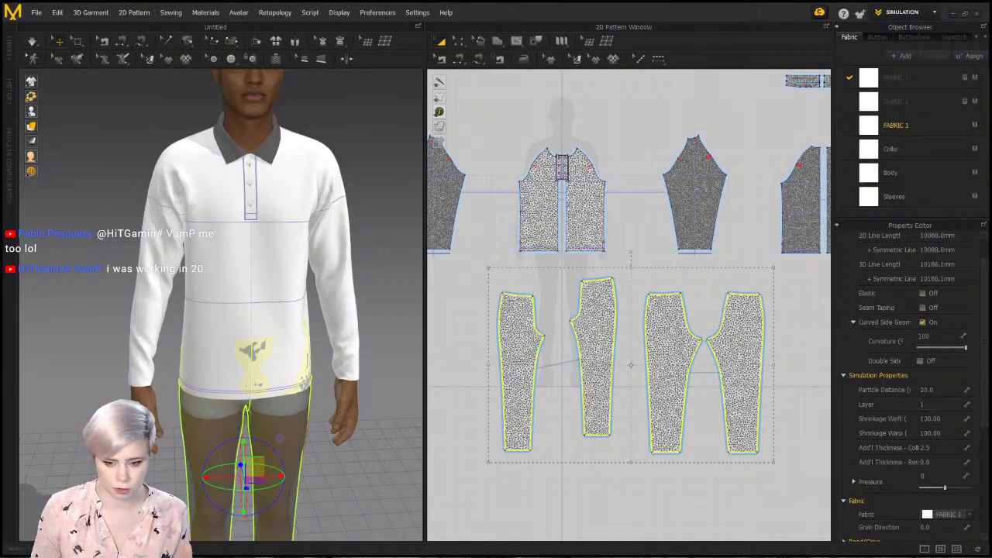
Select every polo pattern piece, set the weft shrinkage to 80 and simulate the tightened shirt
middle_click_drag(743, 333, 622, 366)
scroll(618, 358, "up", 3)
scroll(494, 161, "up", 1)
middle_click_drag(494, 161, 505, 180)
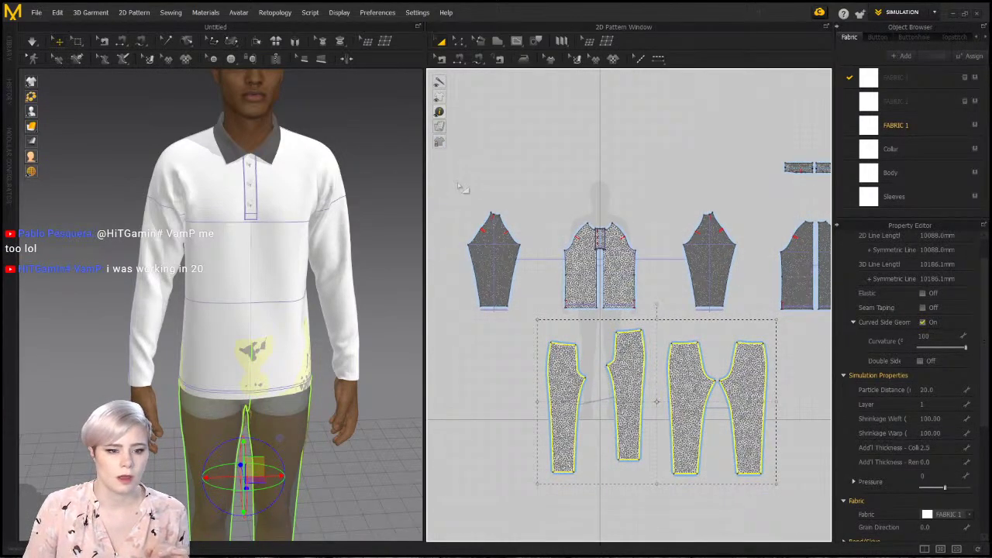
scroll(554, 193, "down", 2)
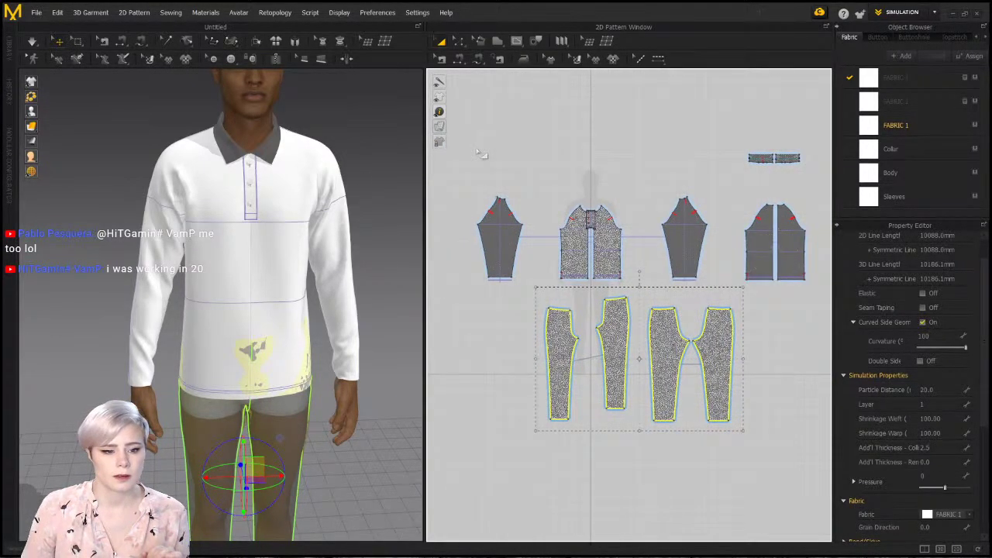
left_click_drag(469, 141, 779, 252)
left_click_drag(860, 293, 859, 295)
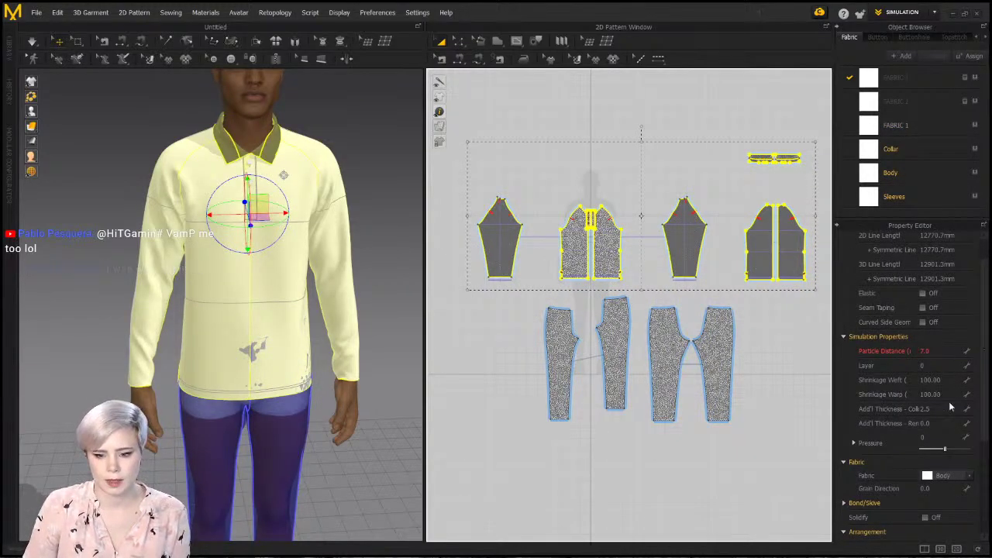
scroll(955, 439, "down", 2)
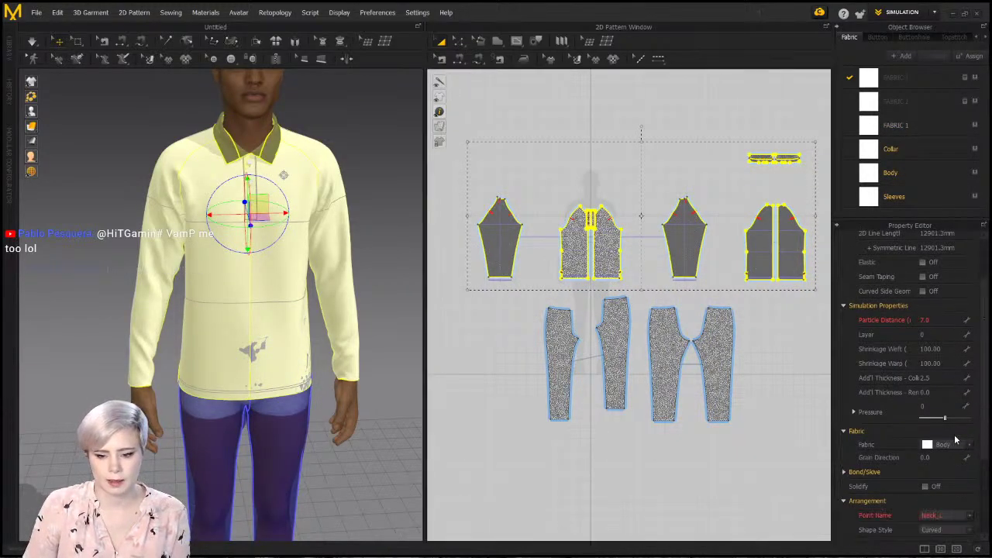
left_click(930, 349)
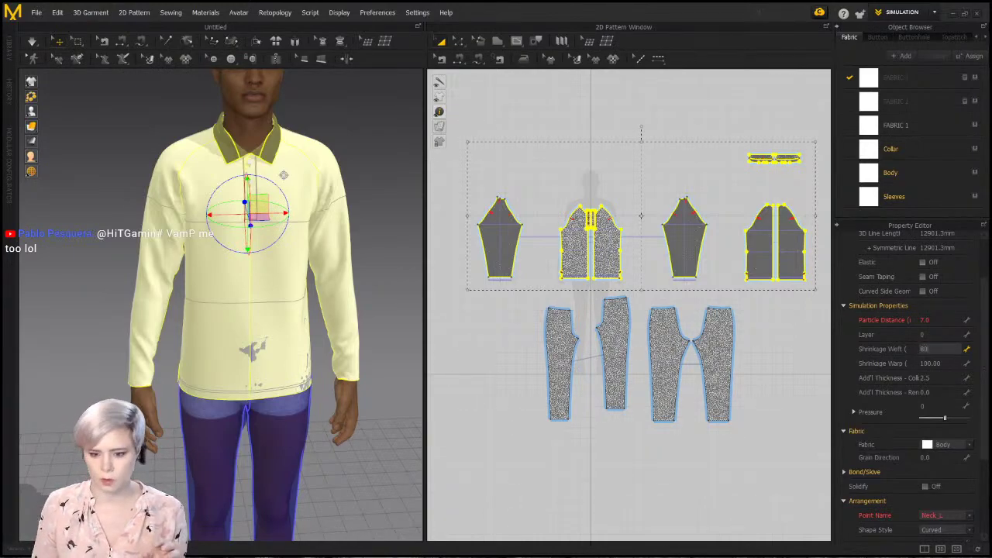
key("Return")
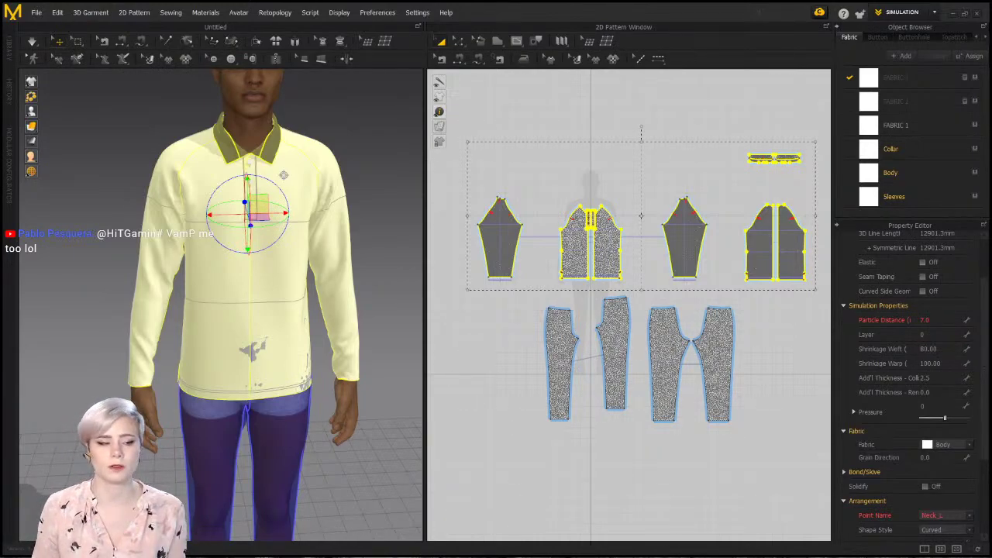
key("space")
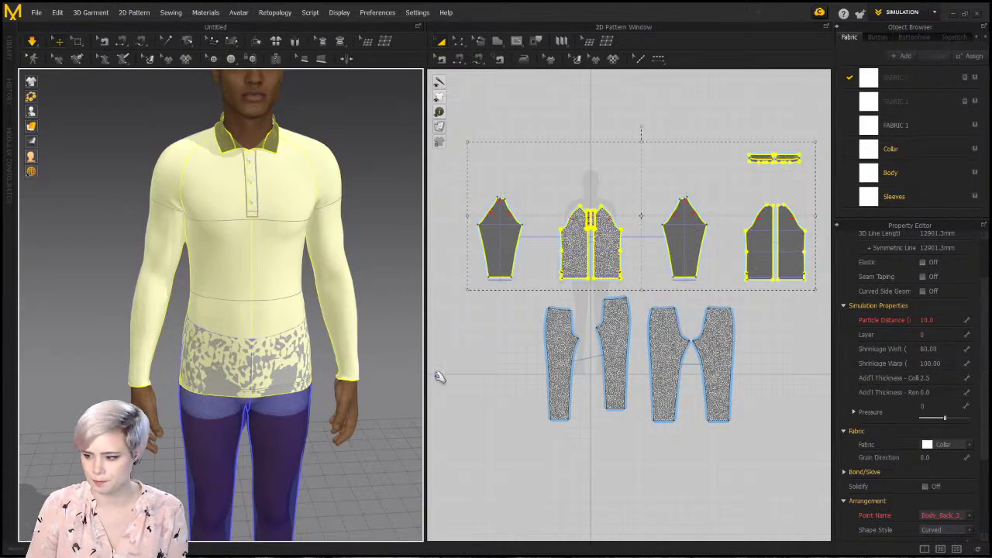
Stop the simulation, freeze all the polo pieces and simulate the trousers over the shirt's lower part
left_click(781, 467)
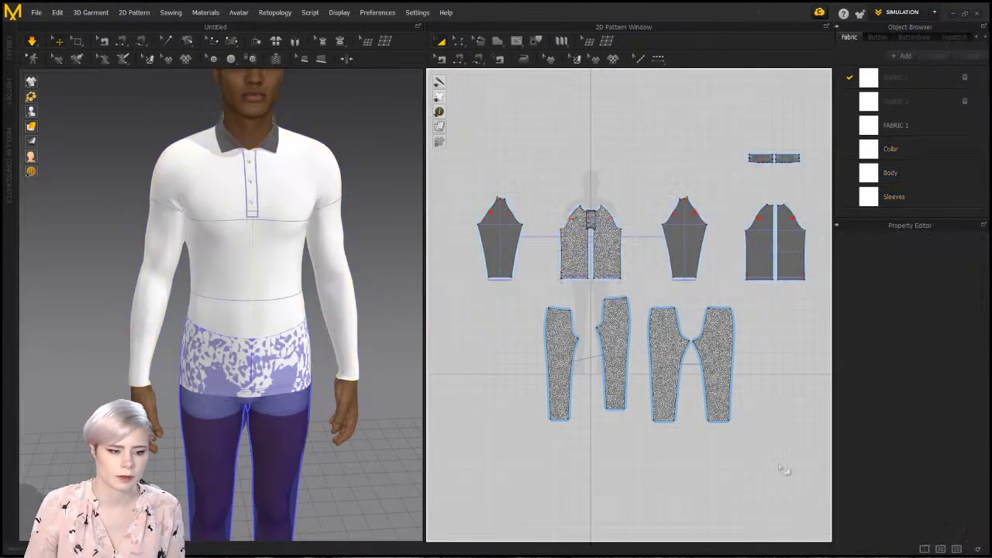
left_click_drag(547, 313, 512, 292)
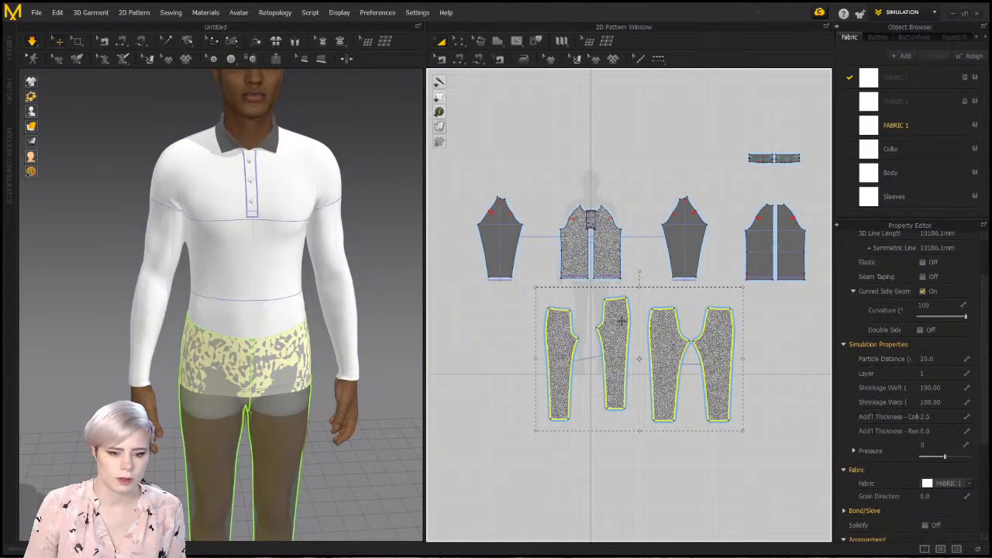
key("space")
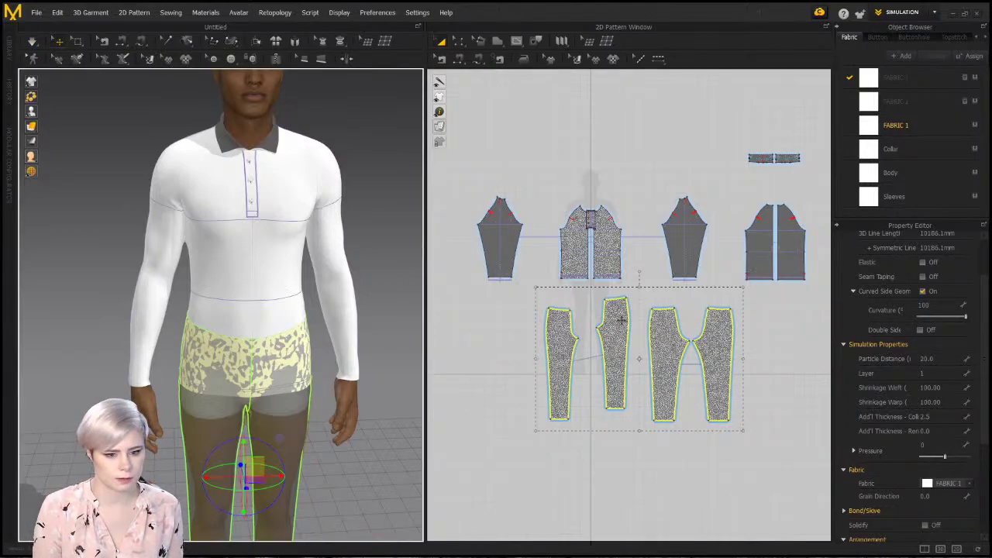
left_click(532, 161)
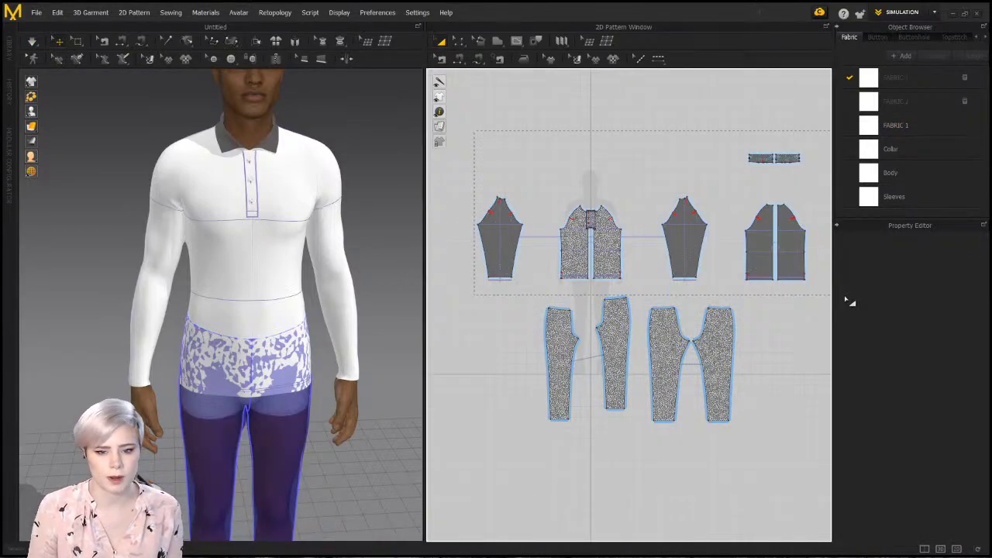
left_click_drag(847, 300, 822, 289)
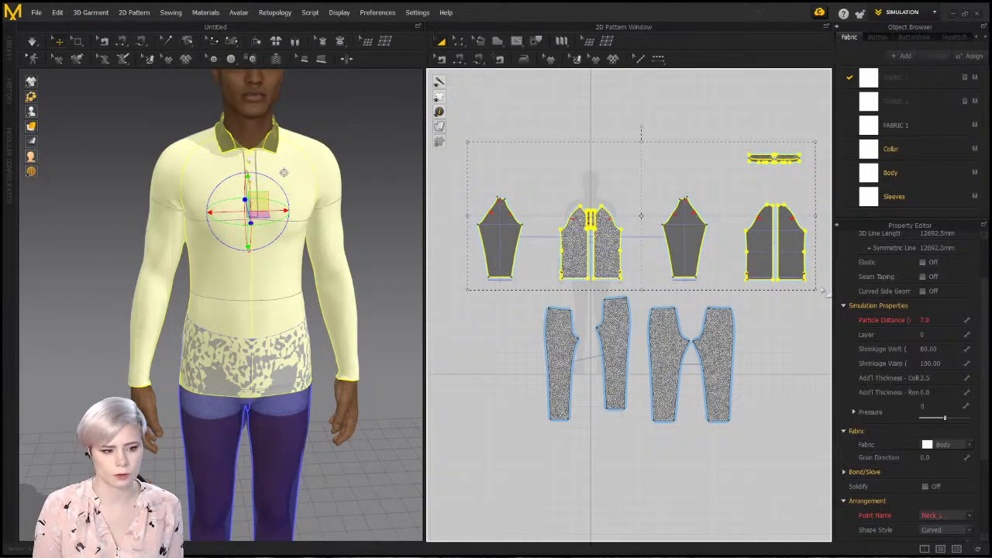
left_click(812, 462)
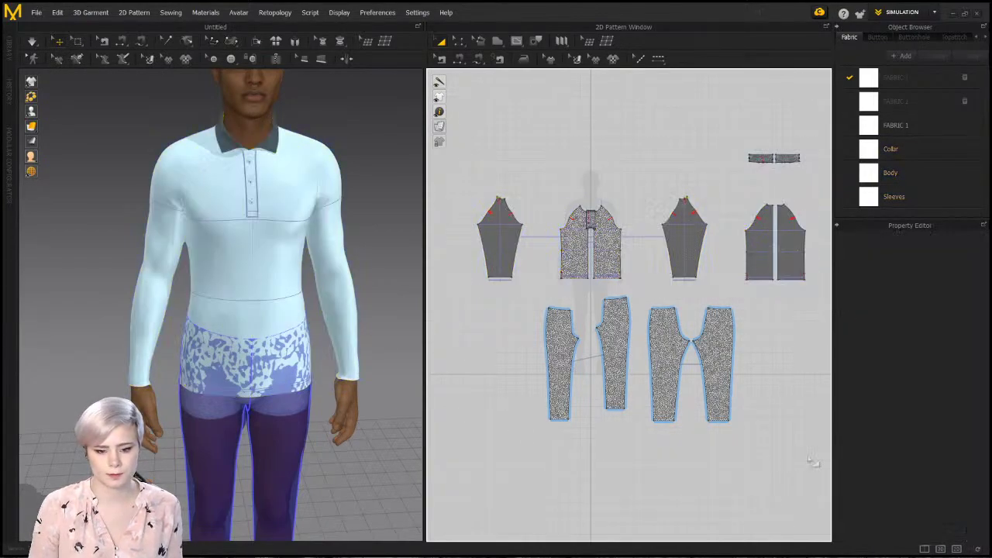
left_click_drag(513, 293, 515, 295)
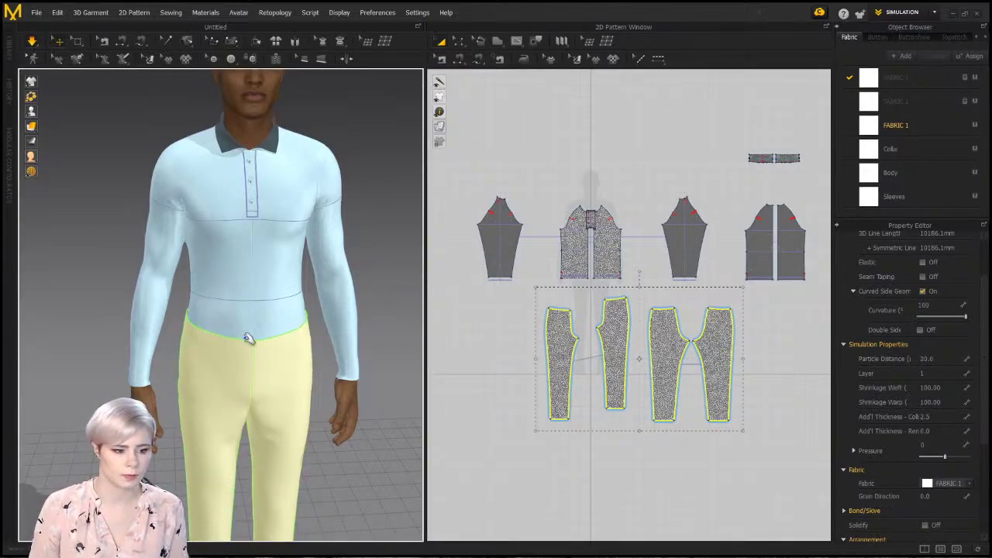
right_click_drag(197, 284, 172, 266)
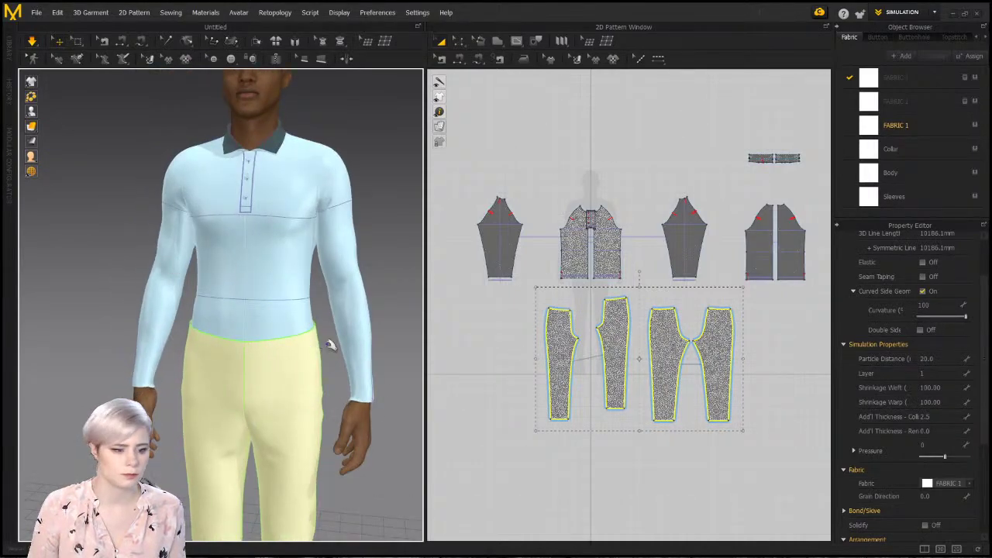
Set the polo pieces' weft shrinkage to 100, then unfreeze them so the shirt simulates again
left_click(570, 155)
left_click_drag(817, 294, 455, 127)
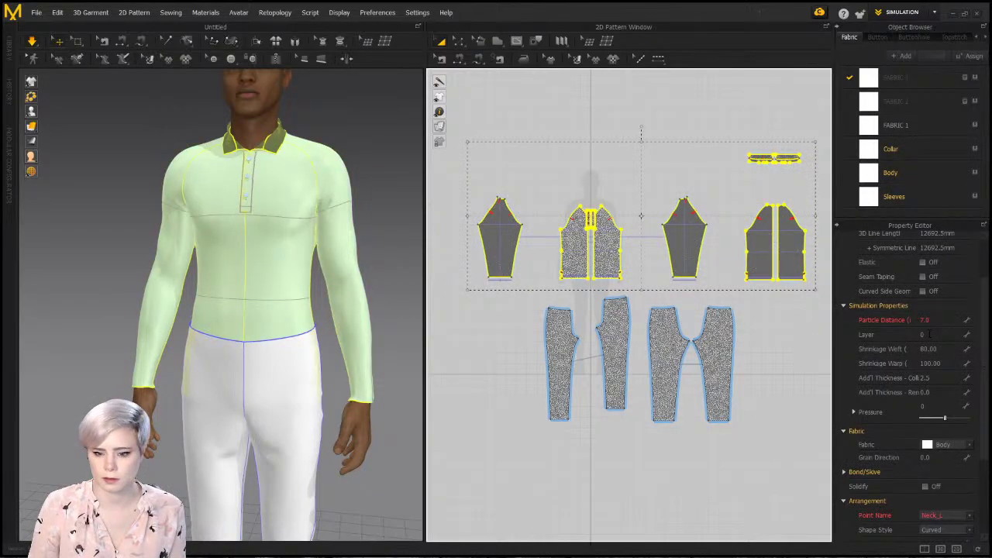
left_click(944, 350)
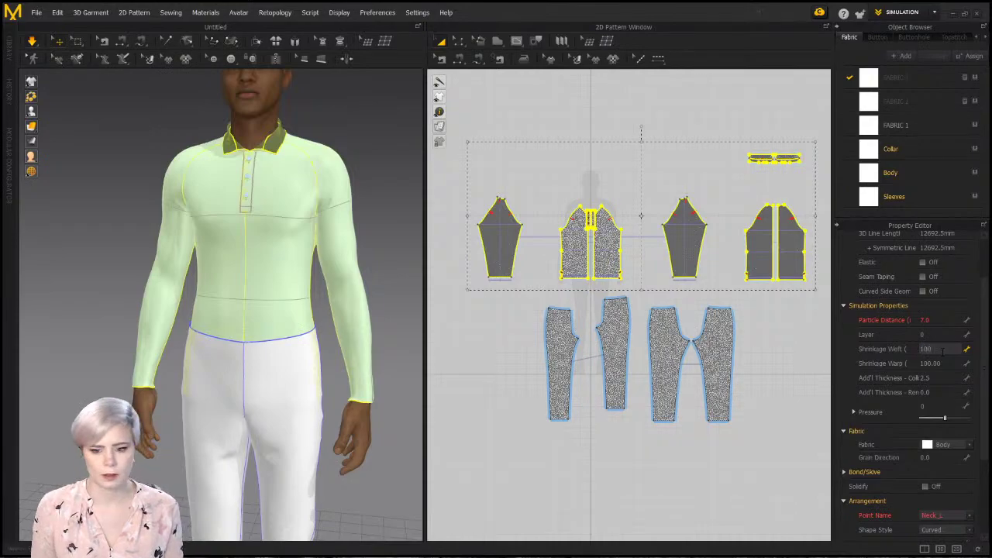
left_click(688, 135)
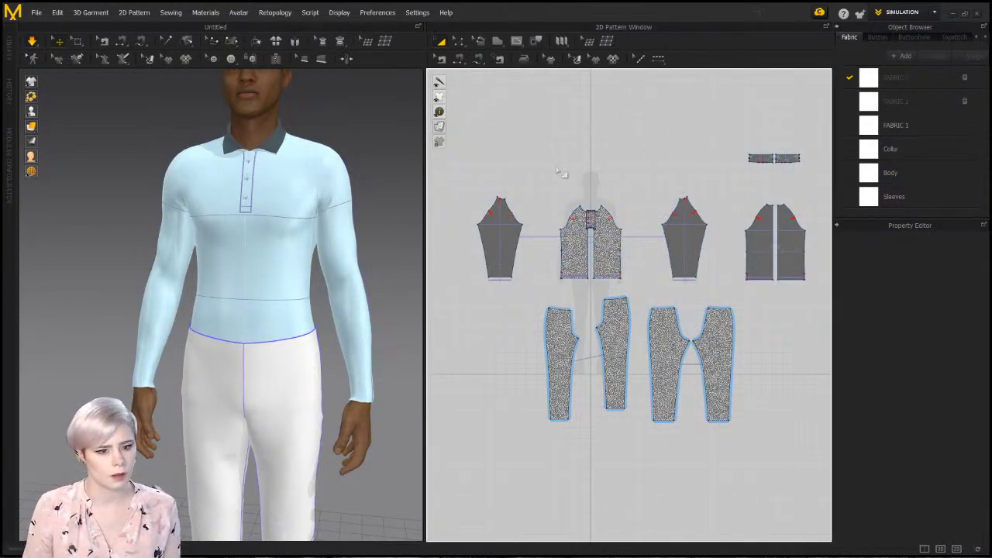
left_click_drag(827, 296, 453, 132)
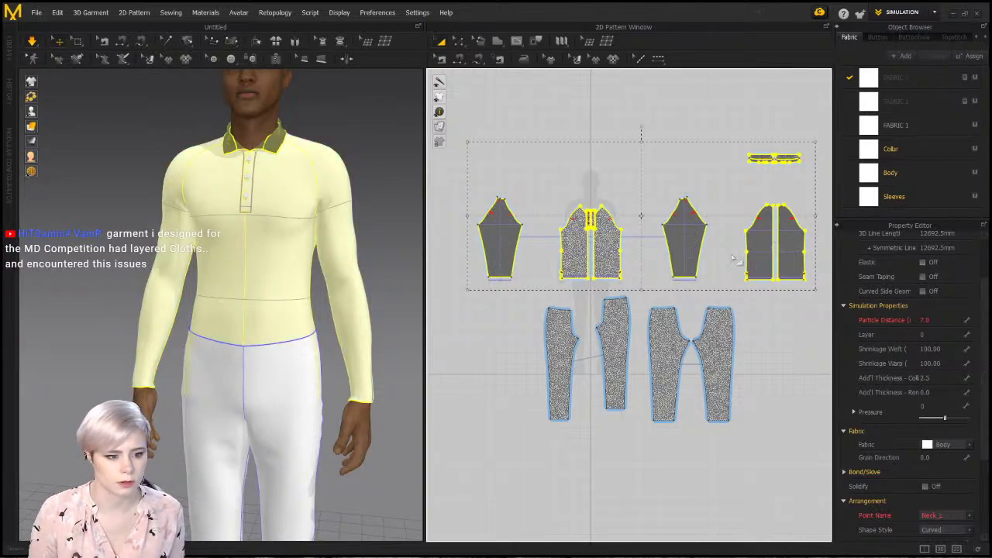
key("space")
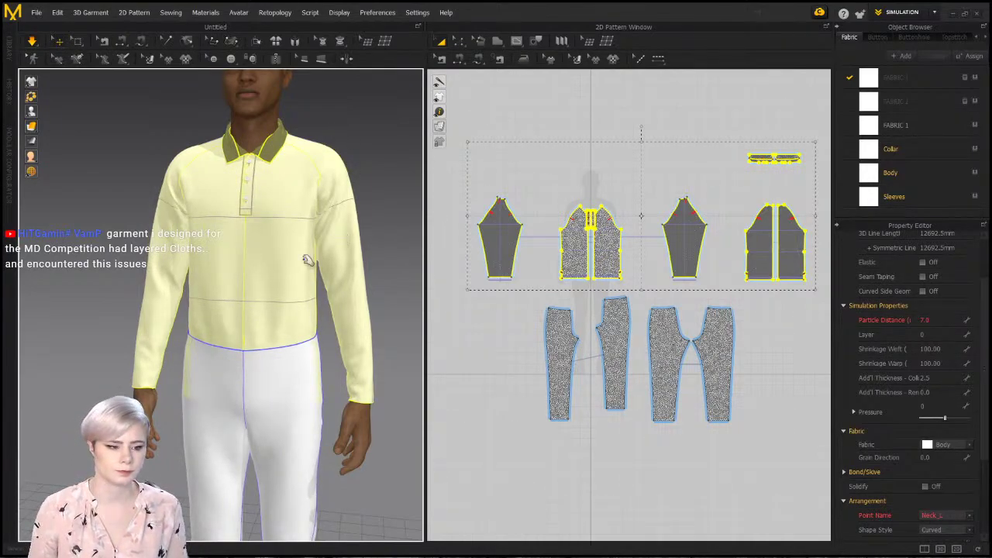
Freeze all four trouser pattern pieces while the simulation keeps running
left_click(773, 472)
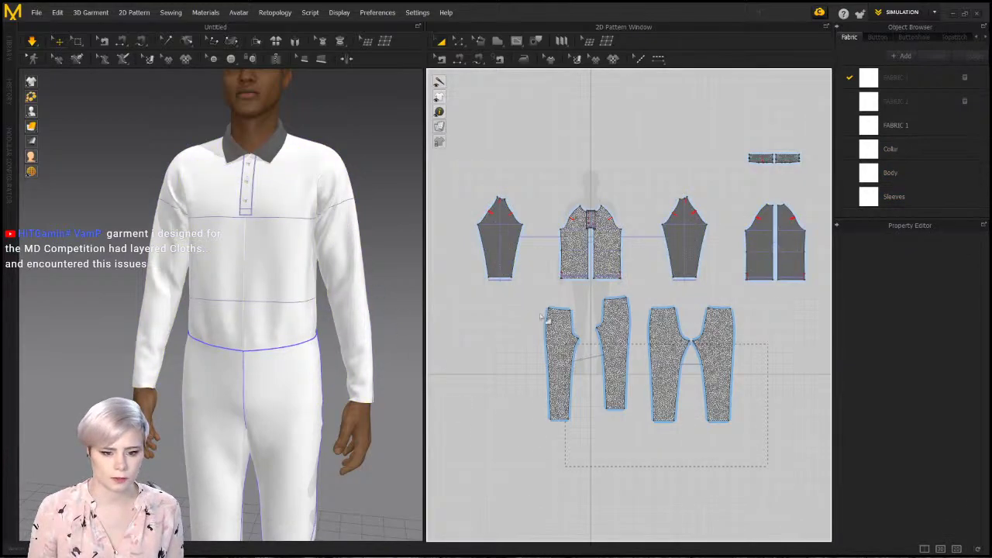
left_click_drag(535, 292, 535, 292)
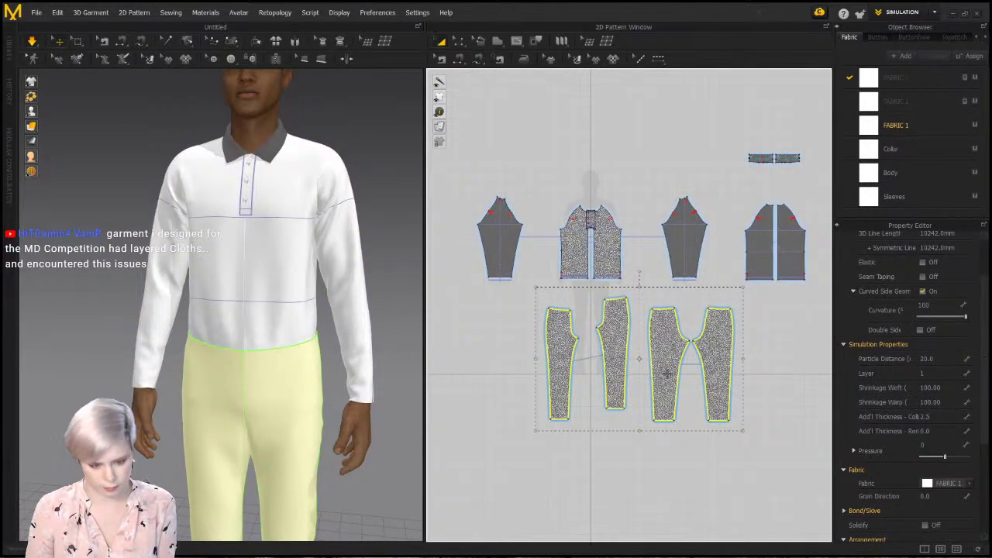
left_click(144, 266)
Tug both front body pieces of the polo around the waistband to loosen and blouse the tucked-in fabric
right_click_drag(219, 333, 284, 342)
left_click(316, 319)
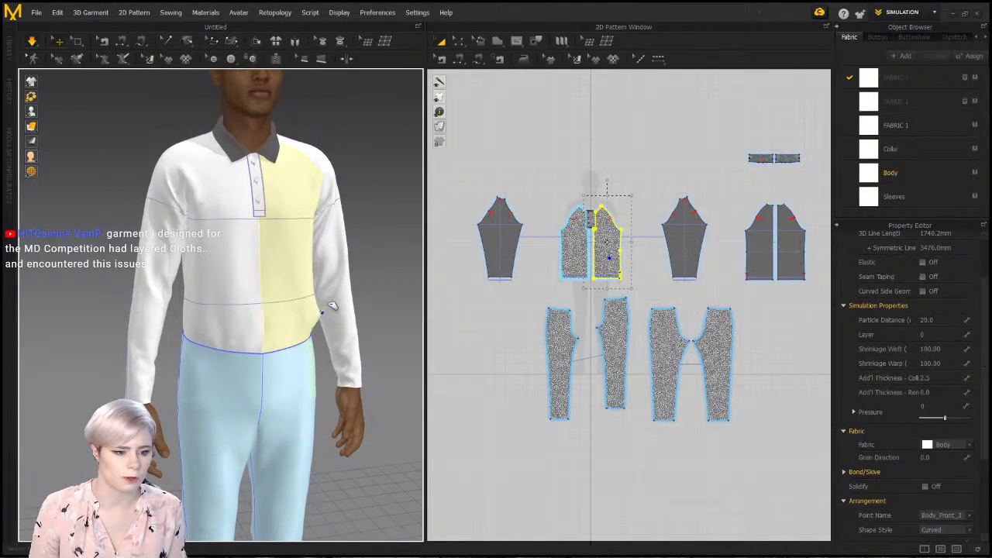
left_click_drag(328, 295, 331, 301)
left_click(209, 330)
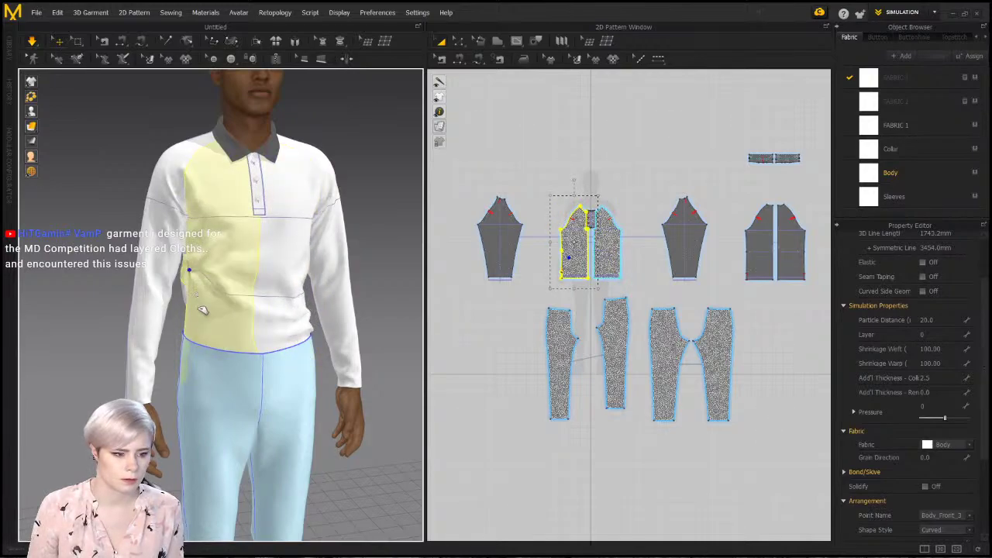
left_click(272, 348)
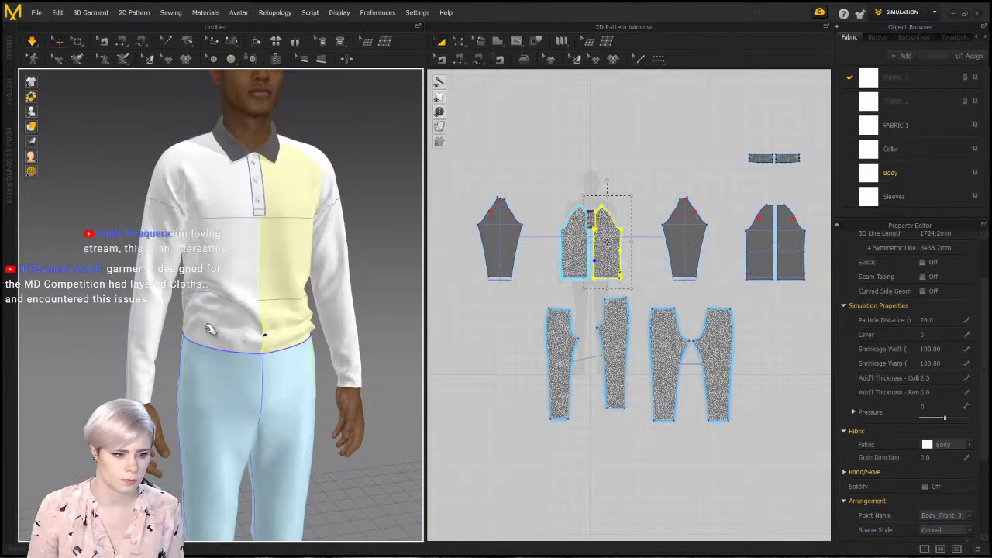
left_click(194, 351)
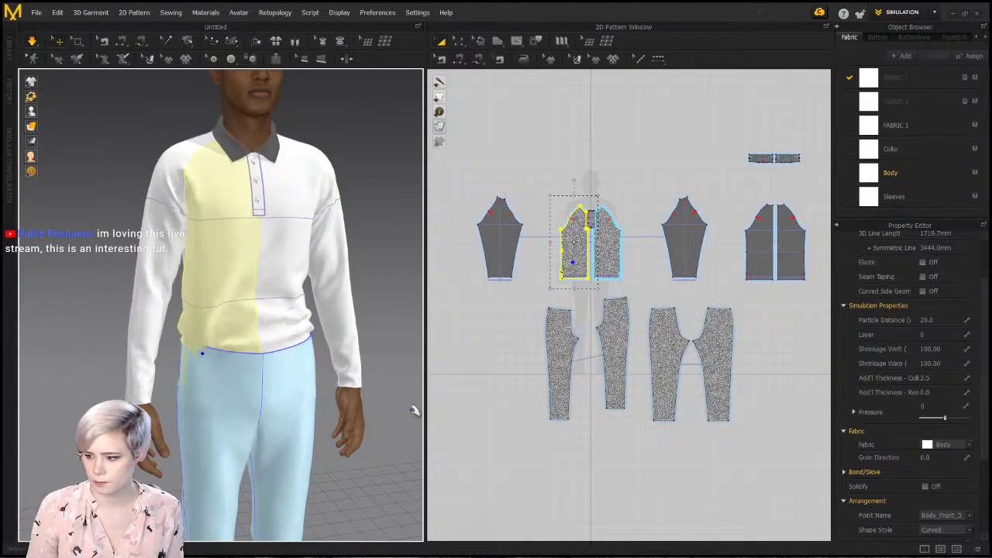
Return to the front view and unfreeze the trouser pieces so both garments simulate together
key("2")
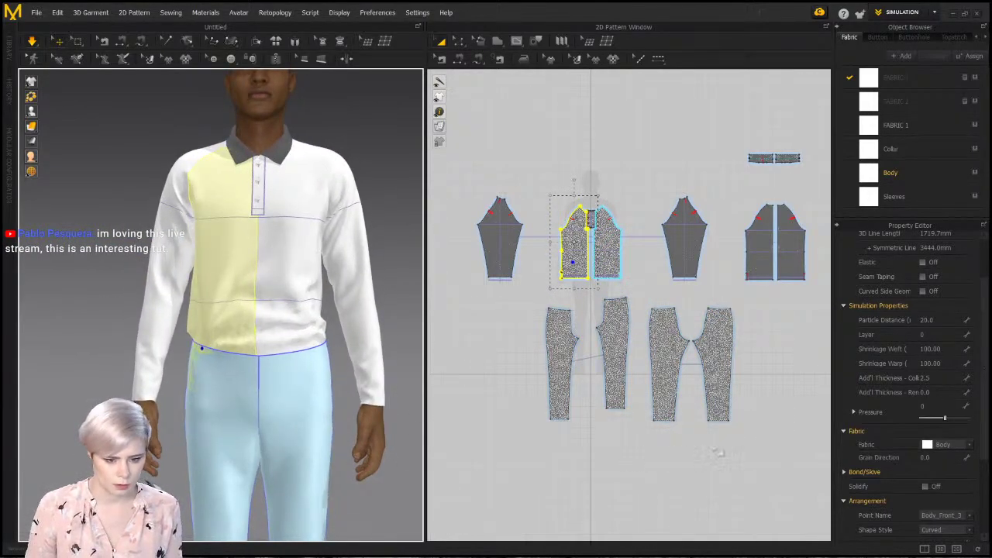
left_click(768, 437)
left_click_drag(508, 293, 507, 294)
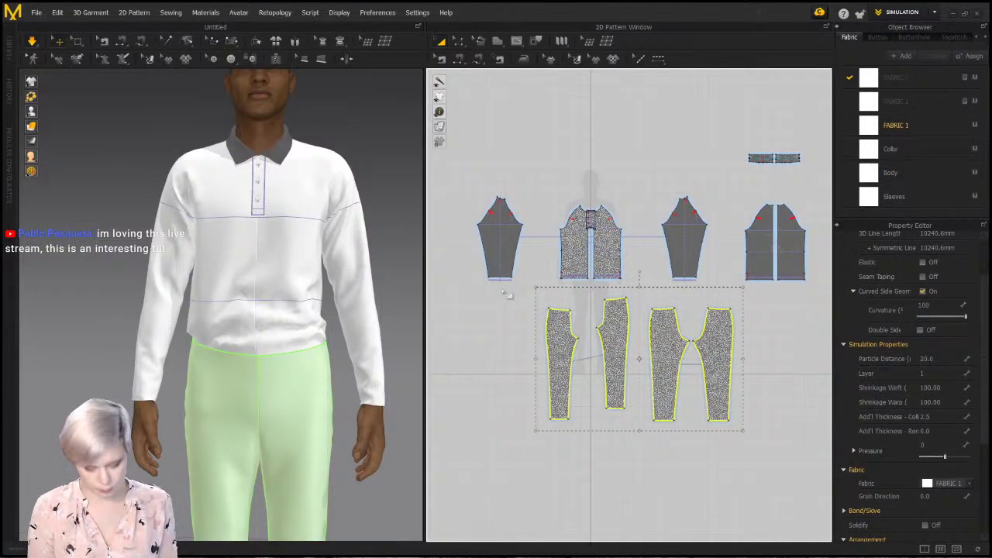
left_click(434, 243)
scroll(308, 360, "down", 4)
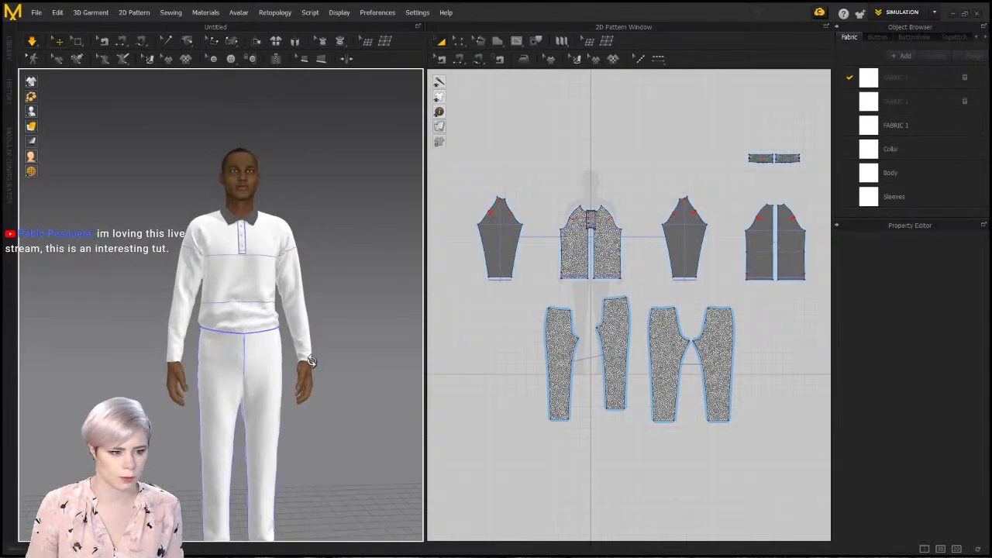
Examine the tucked waist area from the front and stop the running simulation
mouse_move(308, 360)
right_mouse_down()
mouse_move(215, 353)
mouse_move(238, 366)
mouse_move(264, 358)
mouse_move(292, 332)
mouse_move(288, 373)
mouse_move(283, 362)
mouse_move(294, 365)
mouse_move(299, 349)
right_mouse_up()
scroll(293, 334, "up", 3)
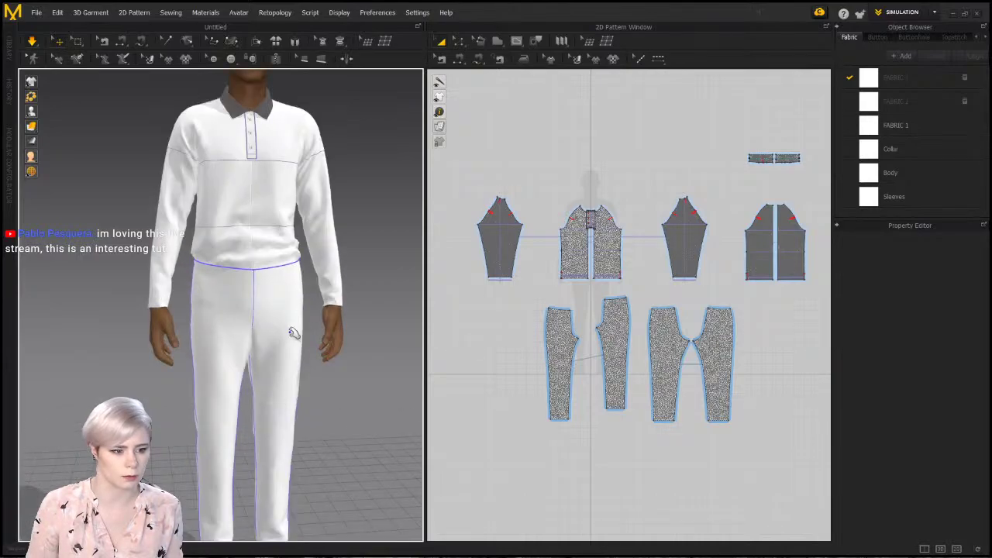
scroll(293, 333, "down", 1)
middle_click_drag(294, 333, 255, 330)
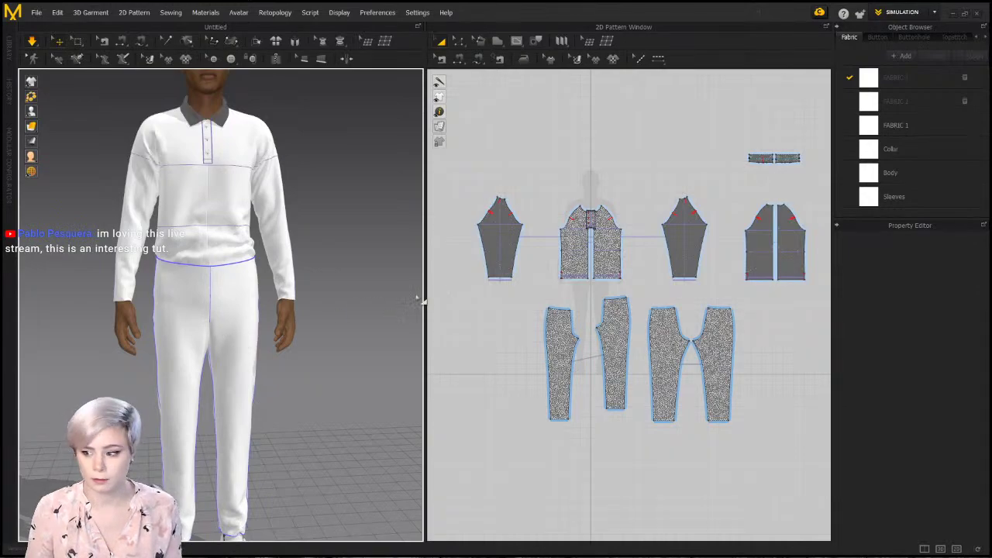
scroll(532, 184, "down", 1)
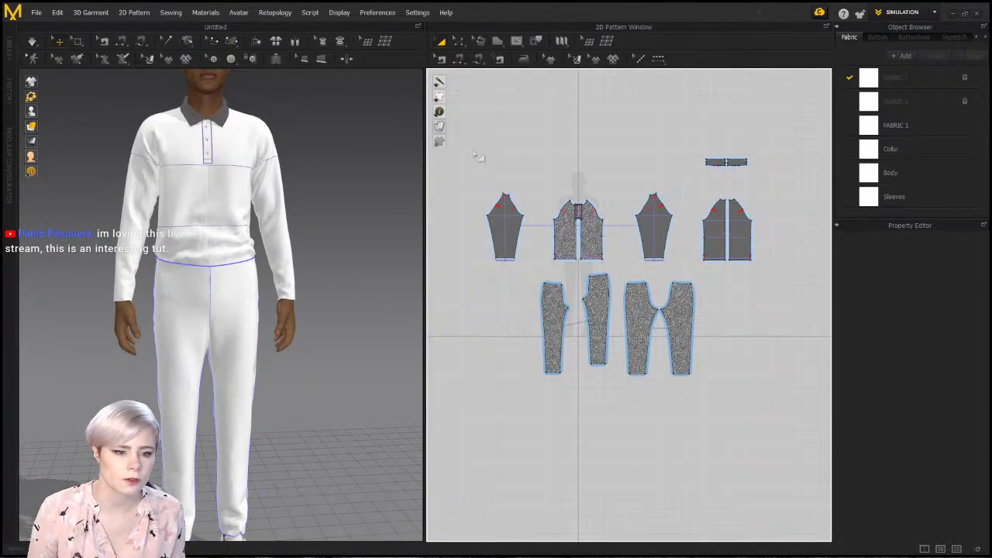
Step back through the recorded history and restore the Freeze state that precedes the last weft shrinkage change
left_click_drag(786, 271, 482, 135)
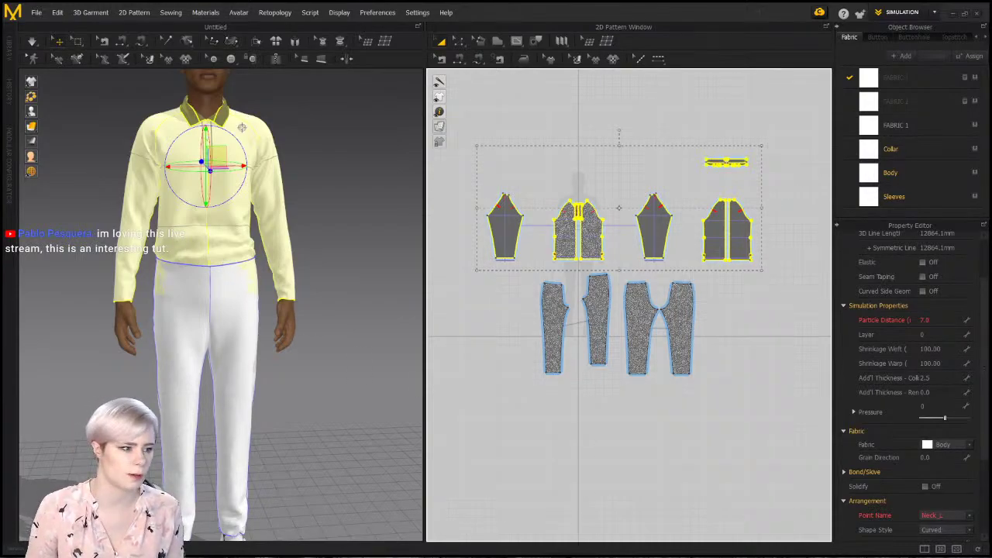
left_click(10, 91)
left_click(103, 331)
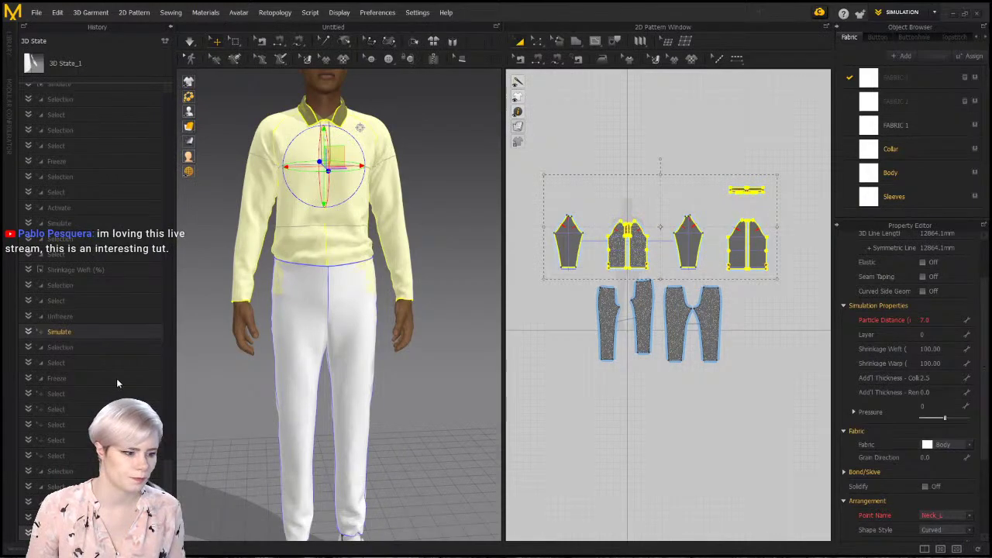
left_click(91, 347)
left_click(81, 330)
left_click(79, 316)
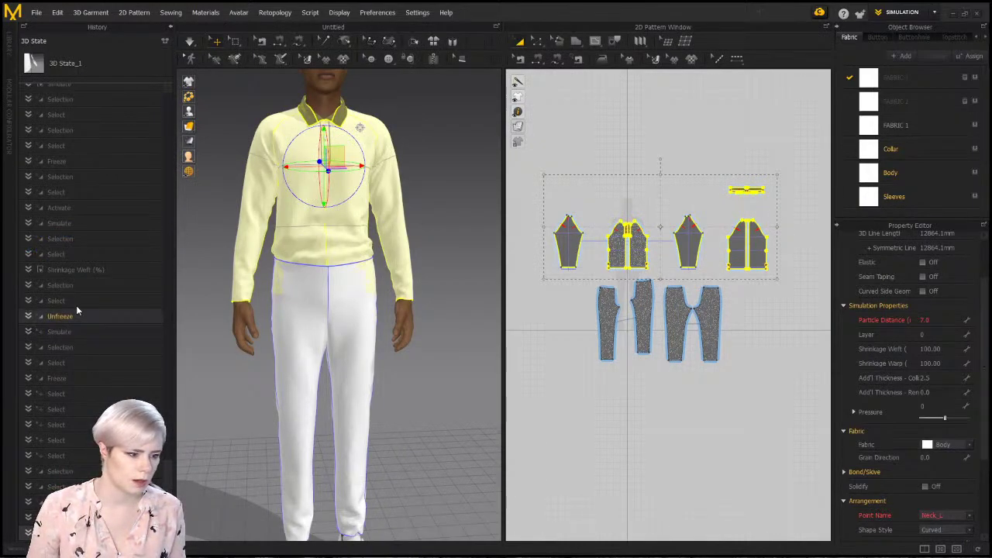
left_click(76, 304)
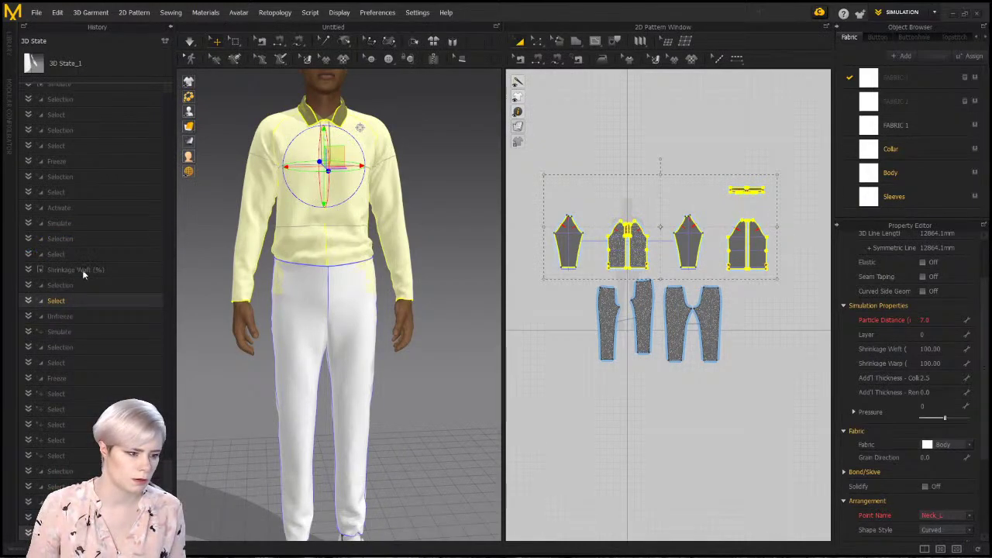
left_click(82, 270)
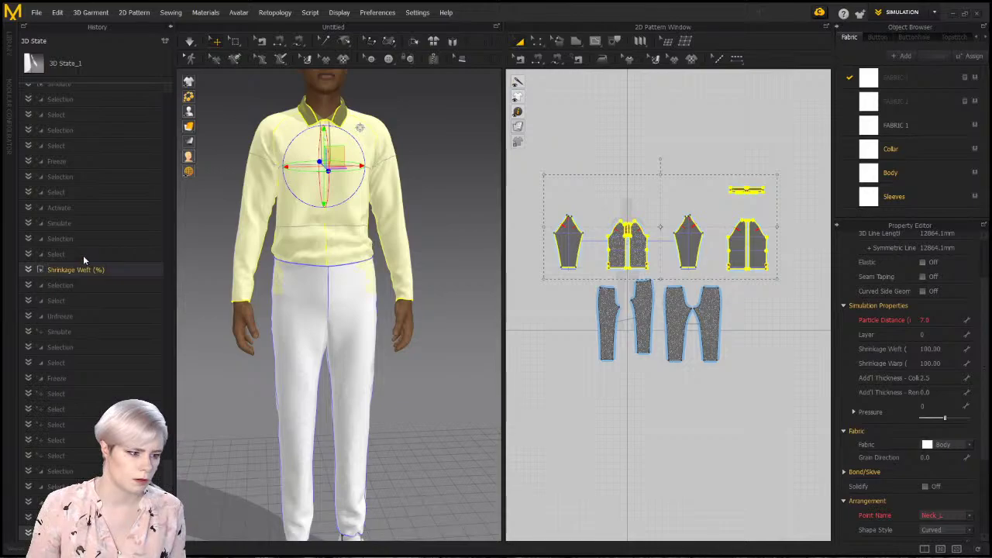
left_click(83, 254)
left_click(82, 239)
left_click(82, 193)
left_click(83, 164)
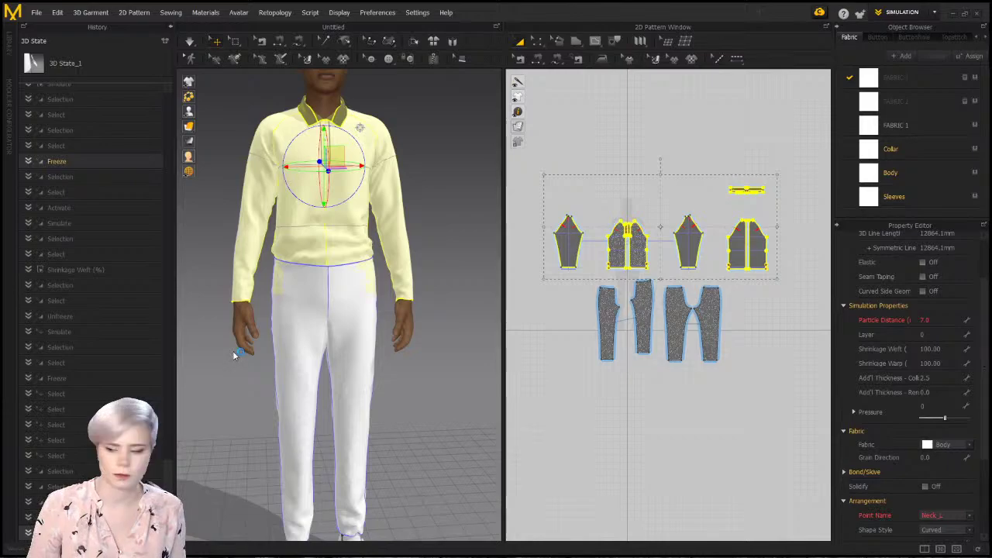
left_click(121, 224)
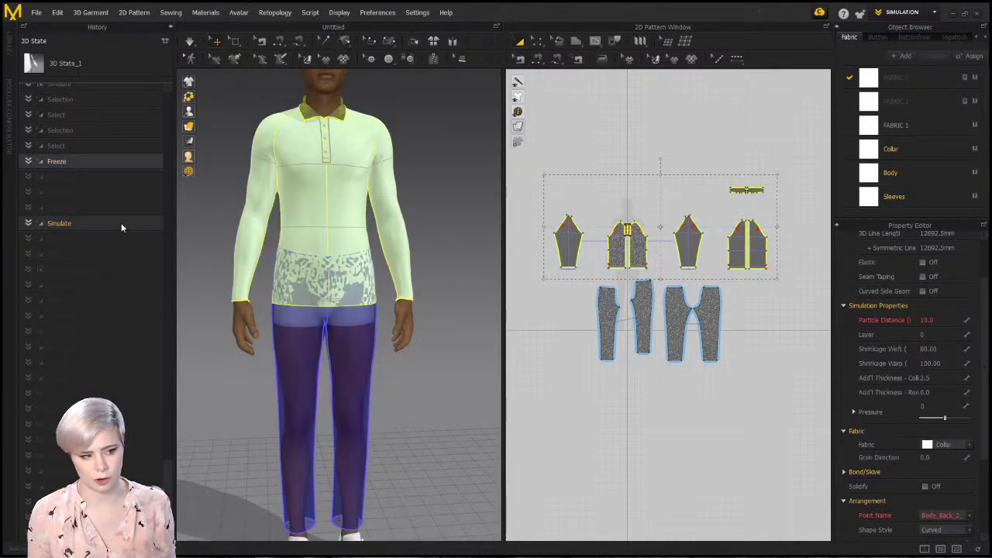
left_click(174, 26)
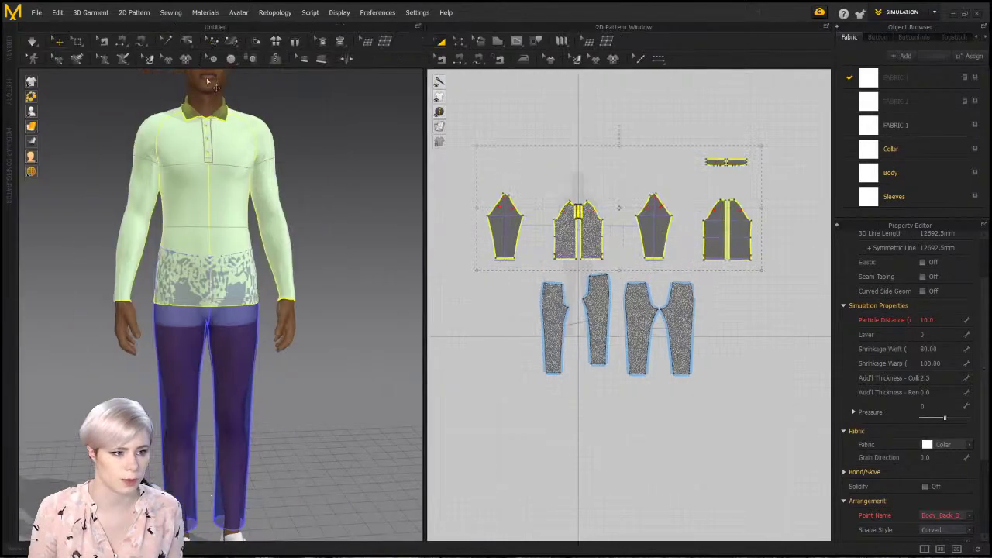
Select the four trouser pieces and reactivate them over the frozen polo
left_click_drag(720, 405, 575, 338)
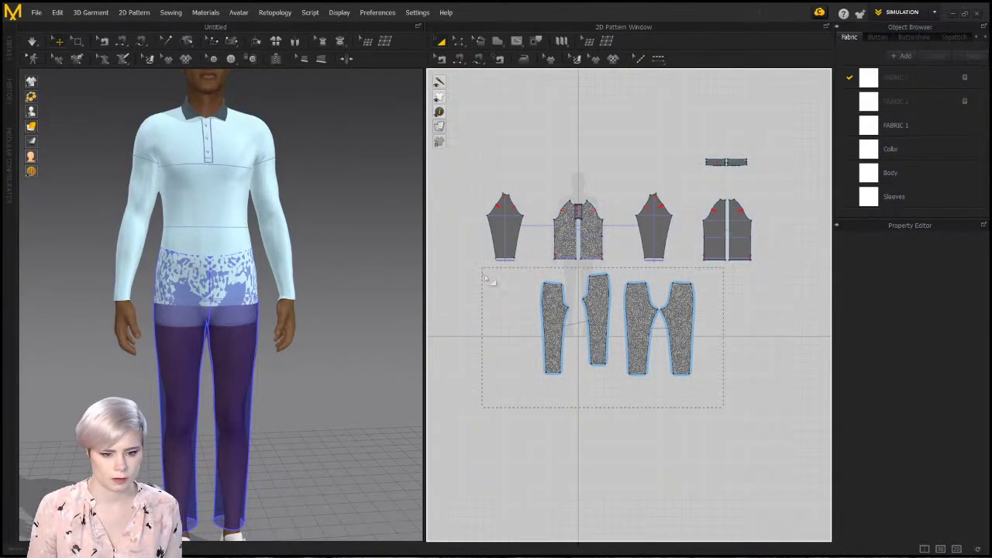
left_click_drag(489, 281, 485, 276)
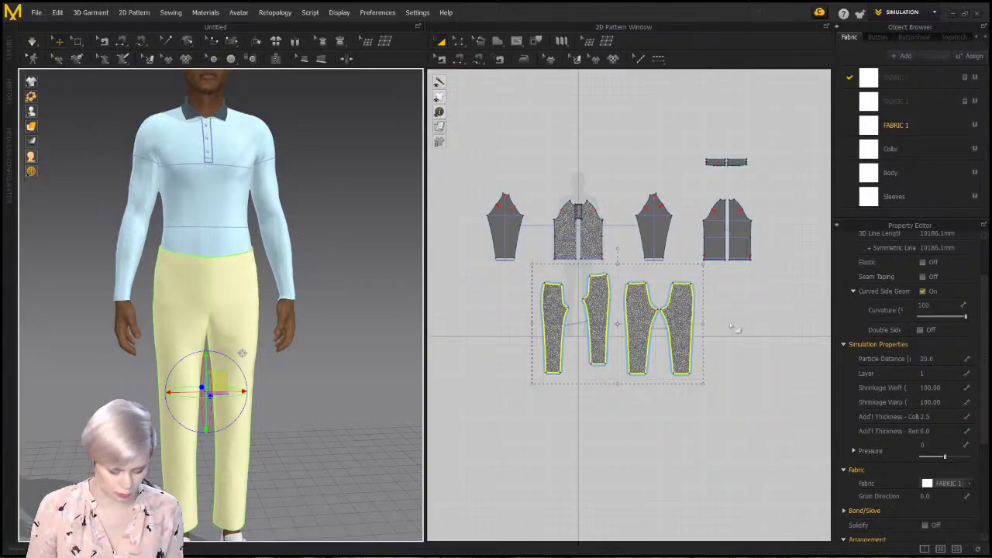
right_click_drag(185, 228, 163, 233)
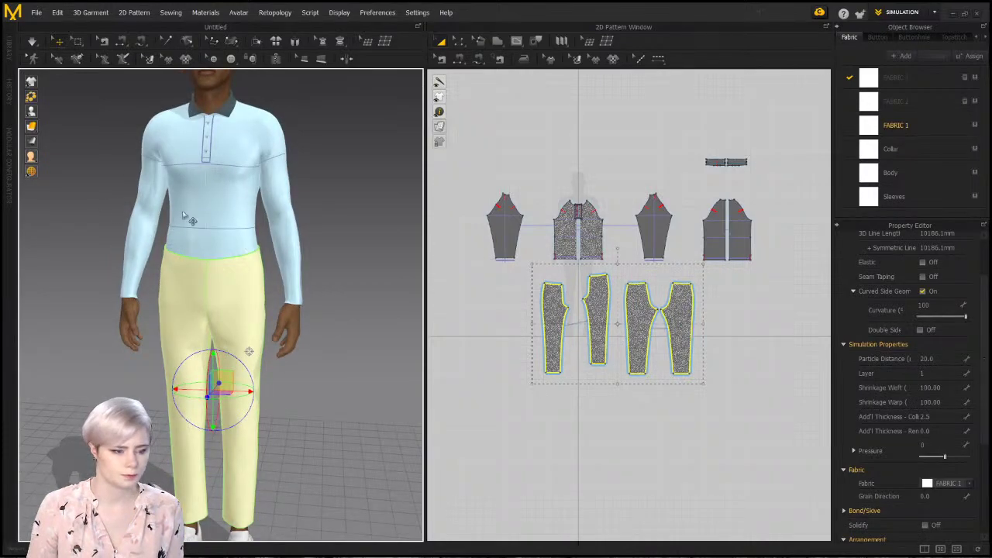
Select all the polo pieces and unfreeze them
left_click(469, 169)
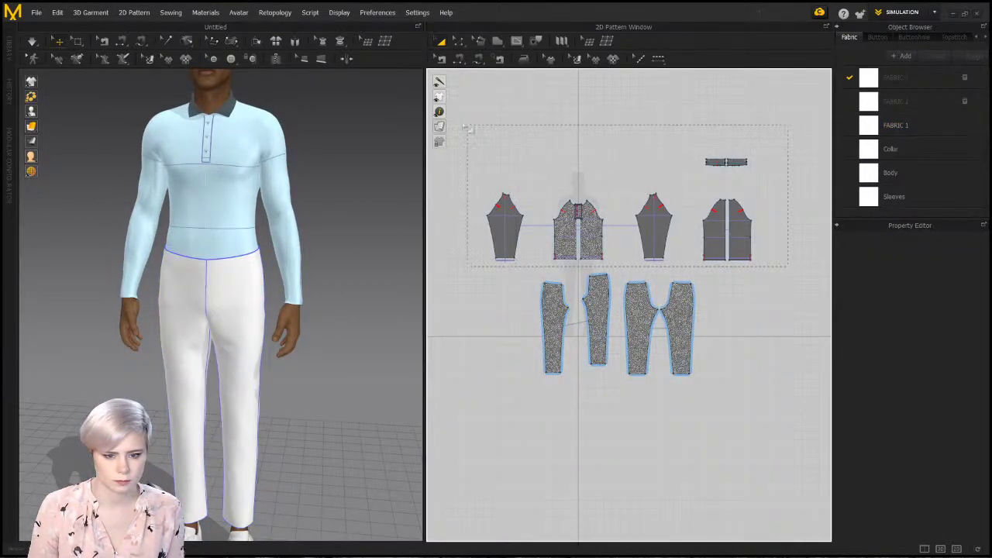
left_click_drag(451, 118, 787, 267)
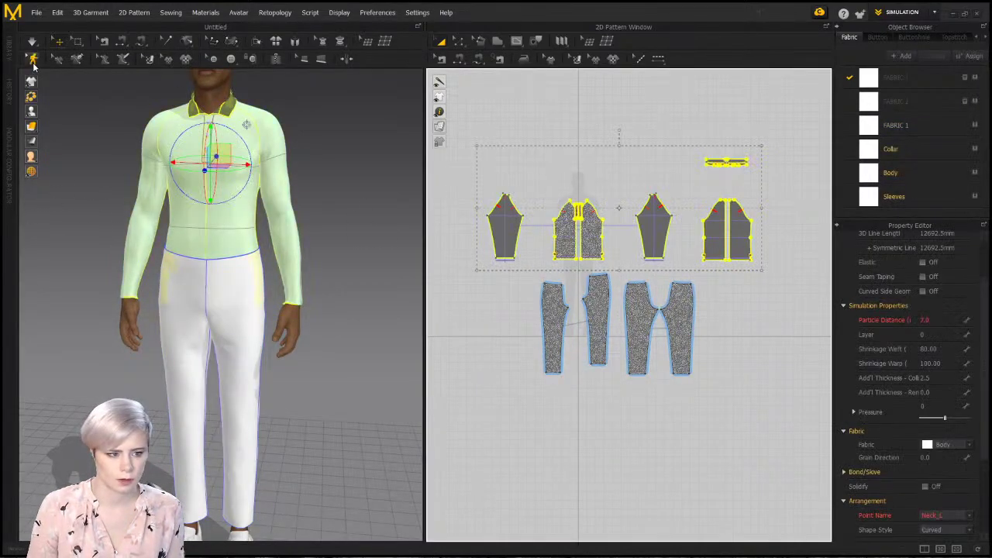
left_click(466, 143)
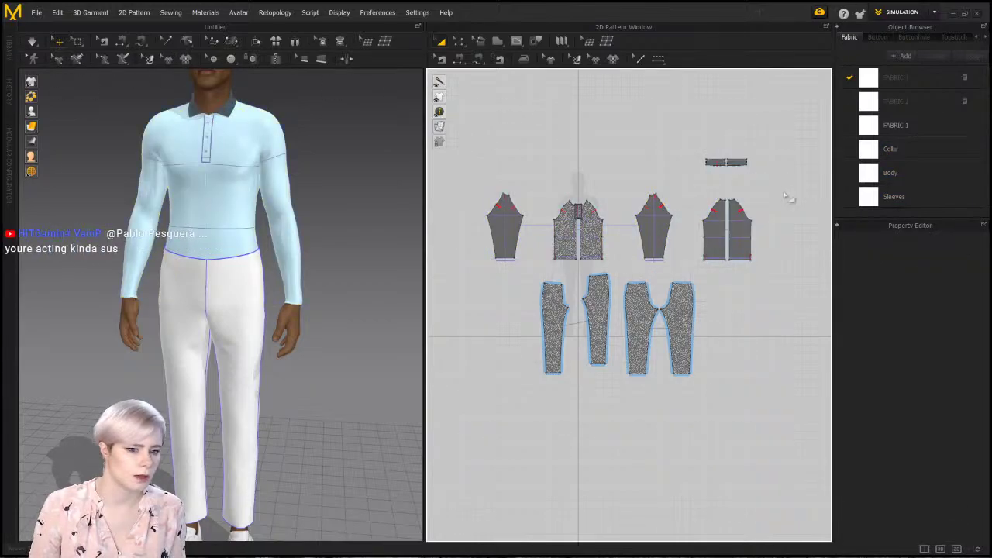
left_click_drag(485, 170, 473, 137)
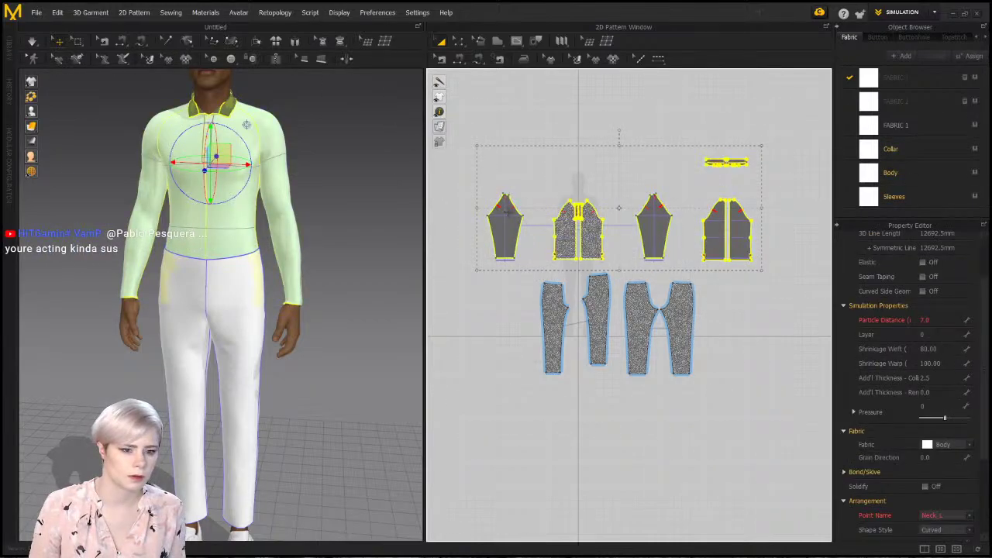
key("ctrl+k")
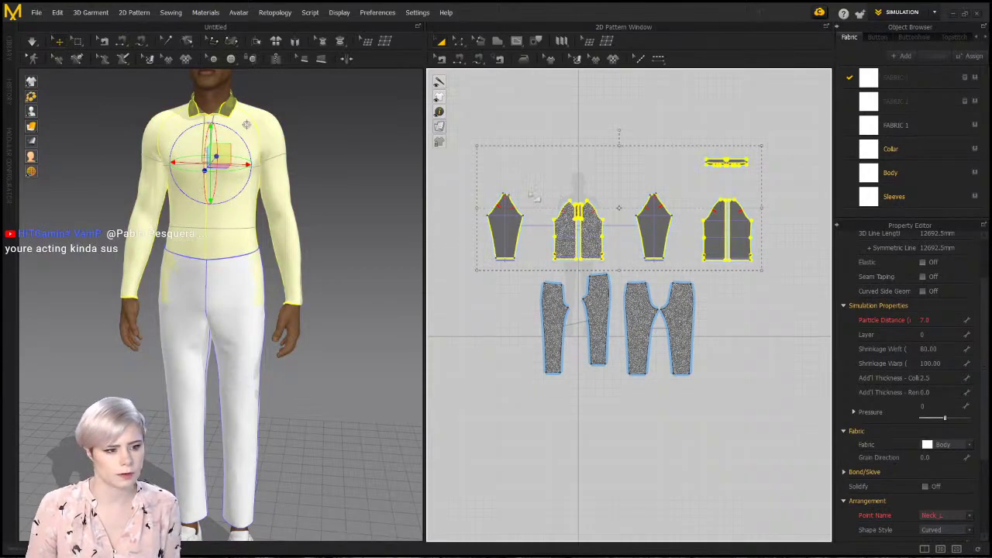
left_click(504, 140)
Apply the library's M_02 pose to the avatar with Pose Only (Maintain Avatar Size) and align its bottom to the ground
left_click(9, 51)
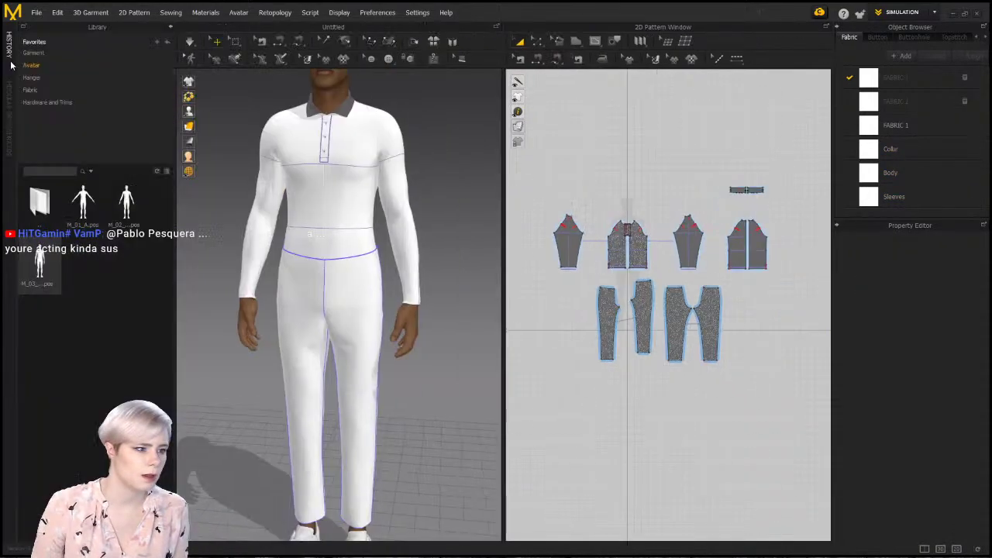
double_click(122, 208)
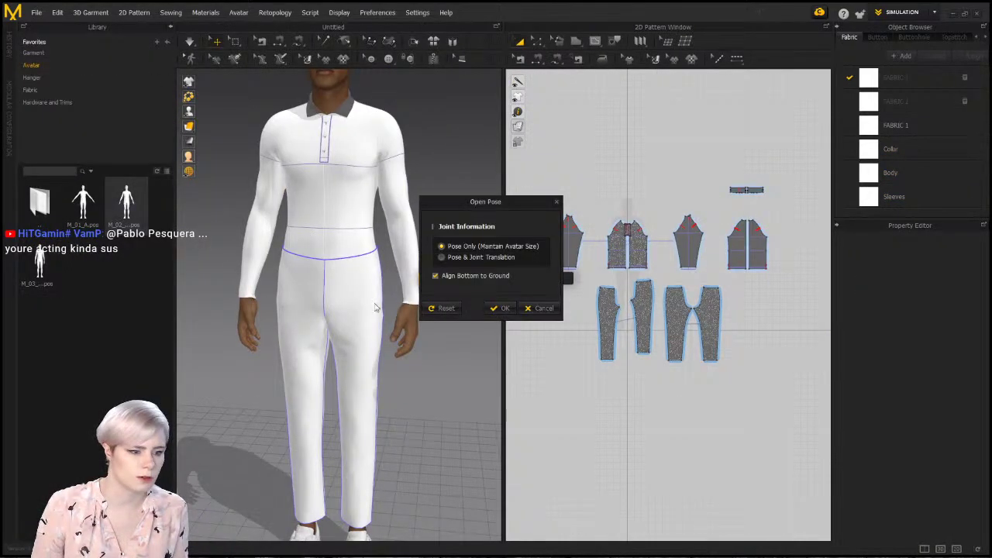
left_click(504, 310)
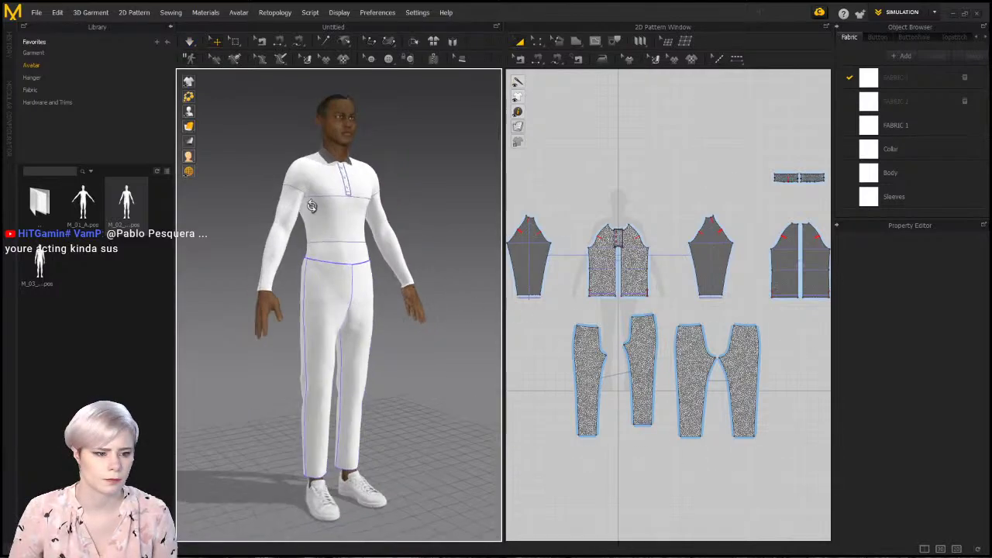
right_click_drag(286, 272, 257, 274)
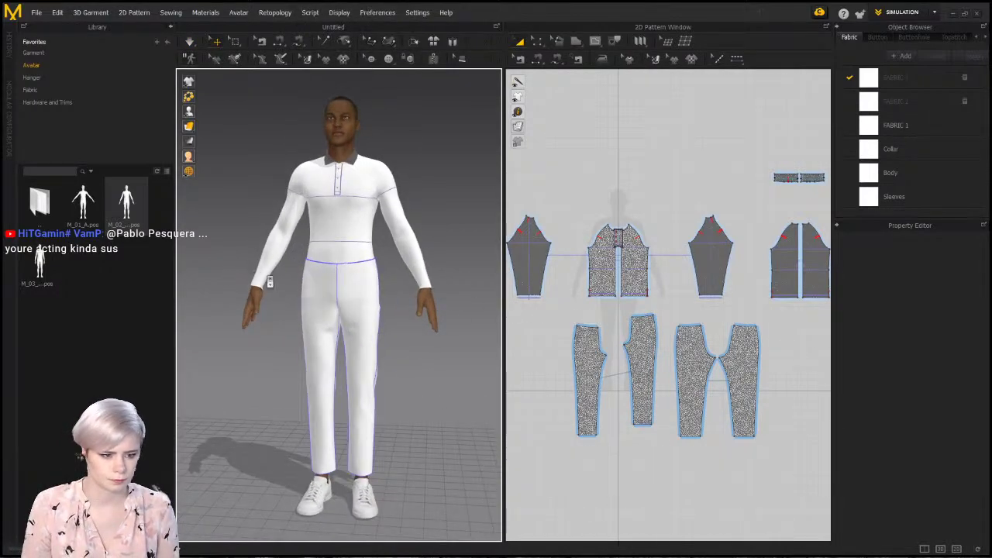
scroll(271, 283, "up", 2)
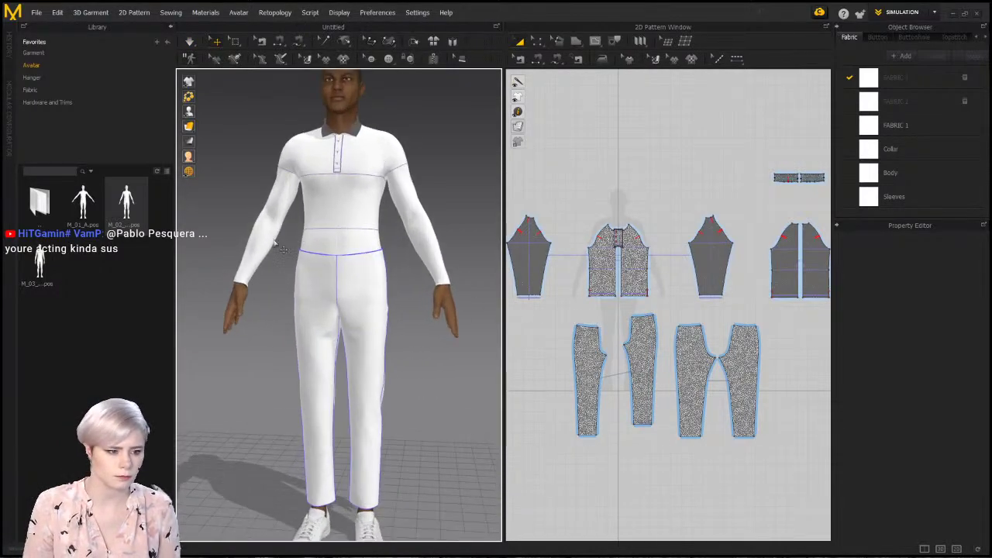
Browse the Modular Configurator from the men's polo blocks to the men's Jackets blocks
left_click(171, 27)
left_click(9, 137)
double_click(51, 87)
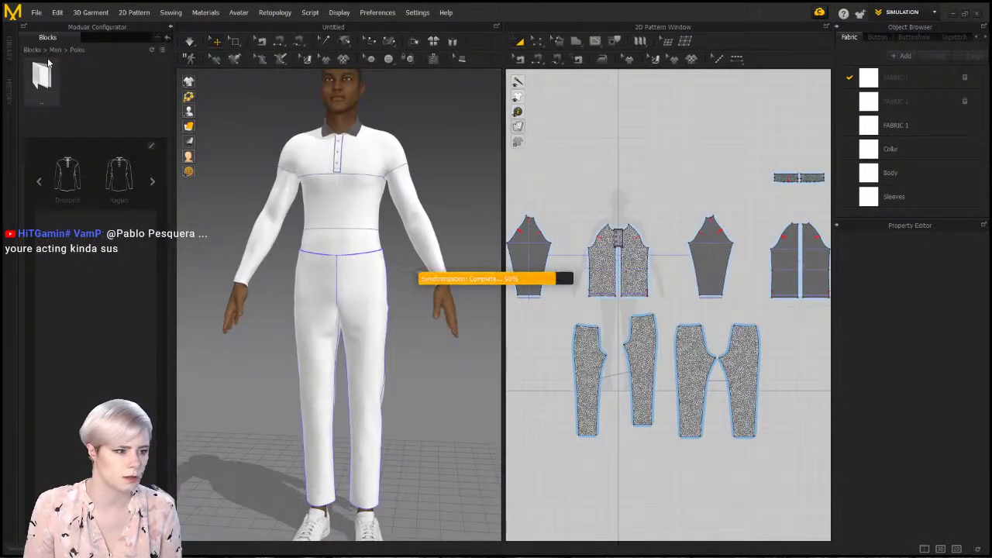
double_click(68, 85)
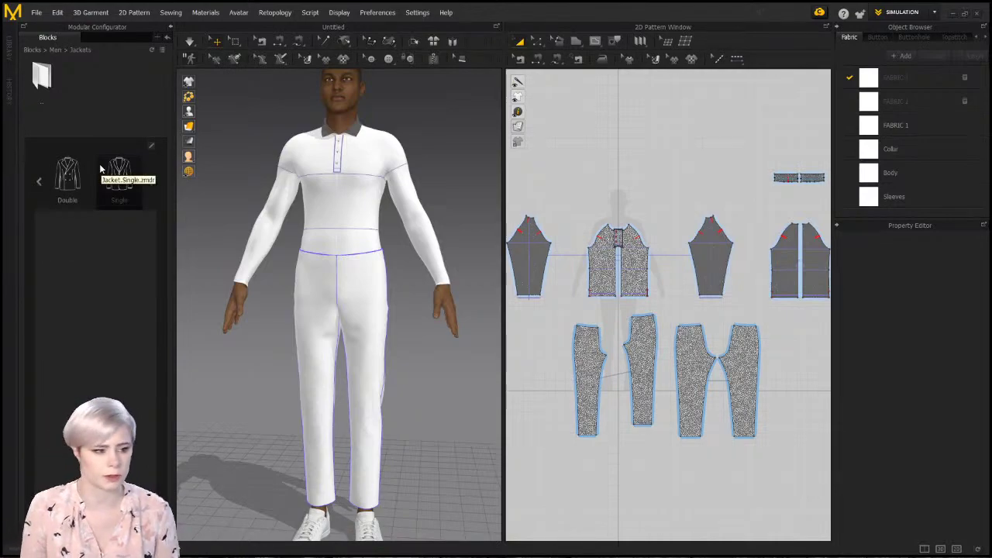
left_click_drag(303, 205, 361, 211)
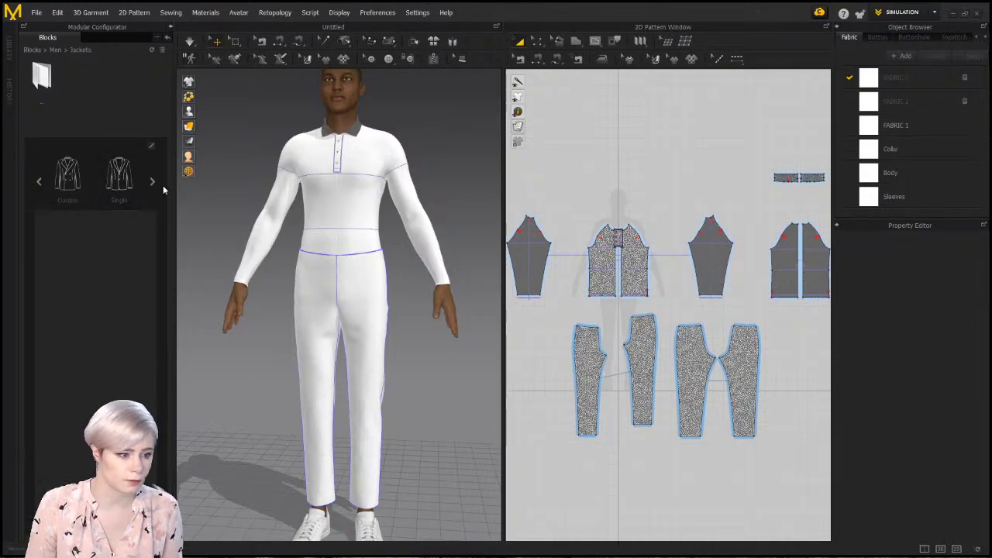
Load the Double jacket block alongside the existing polo and trousers
scroll(657, 183, "down", 3)
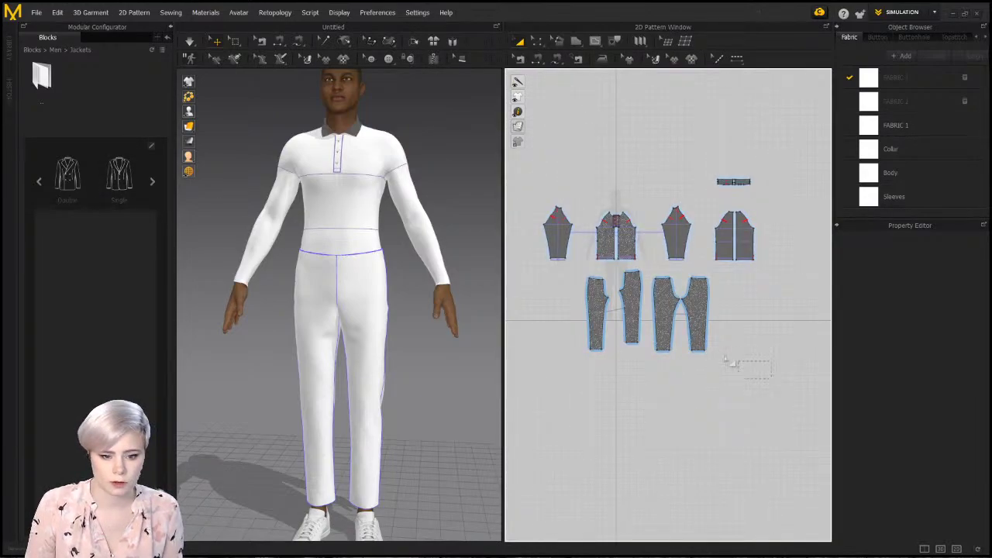
left_click_drag(537, 269, 543, 268)
left_click(611, 126)
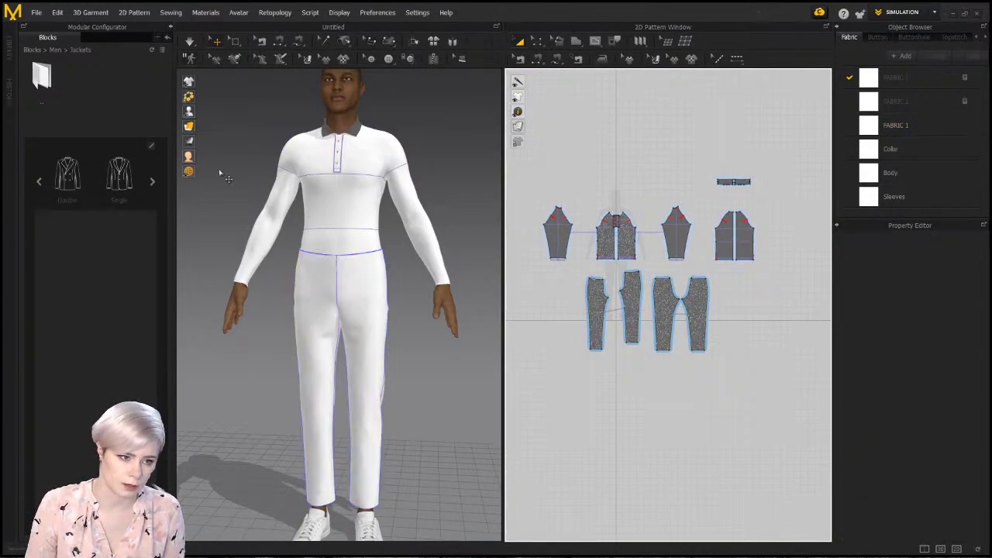
left_click(128, 177)
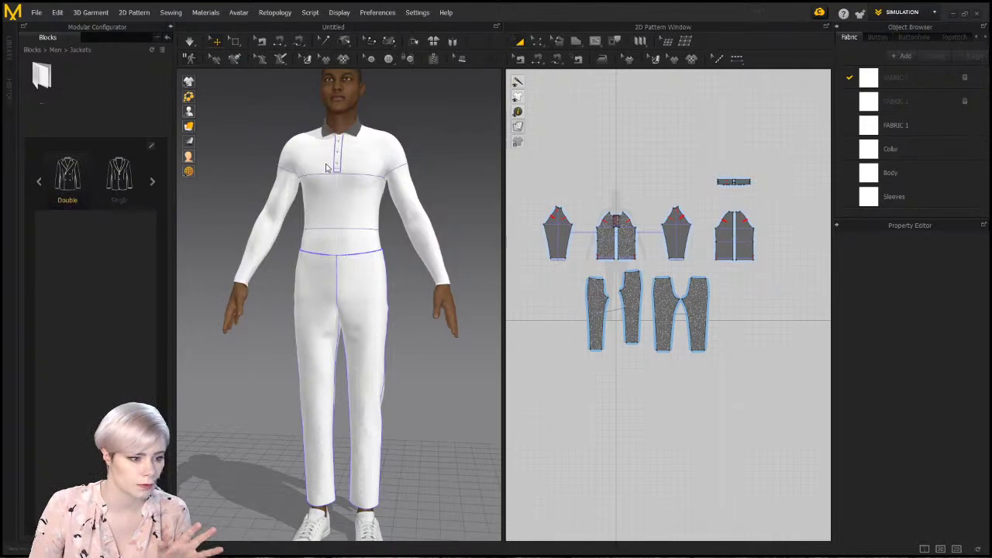
double_click(70, 194)
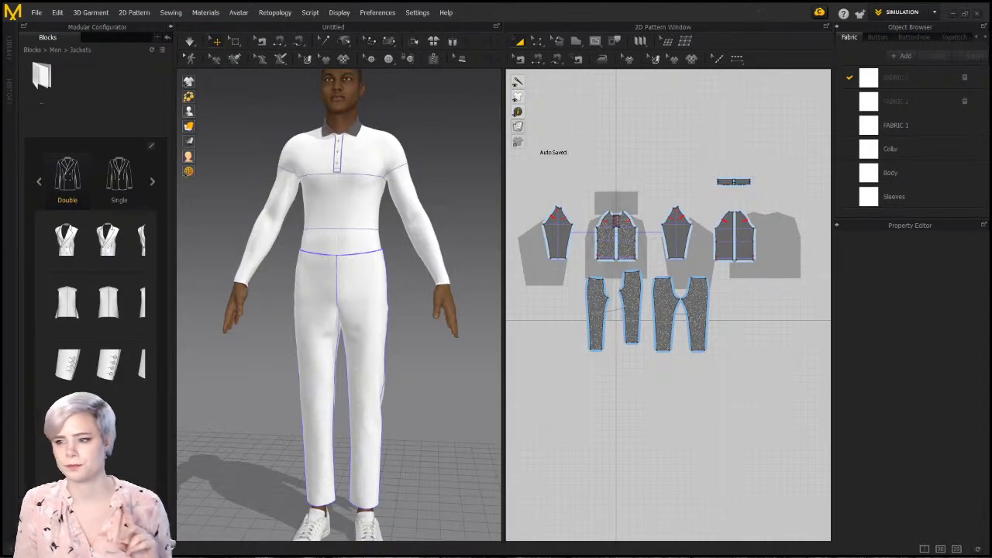
Try the second front option of the double-breasted jacket and undo it
left_click(106, 245)
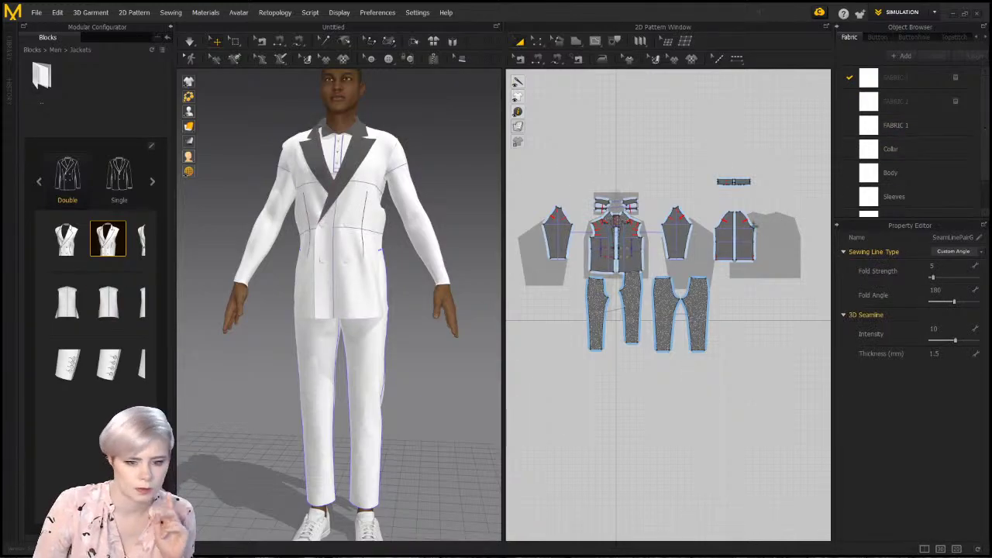
key("ctrl+z")
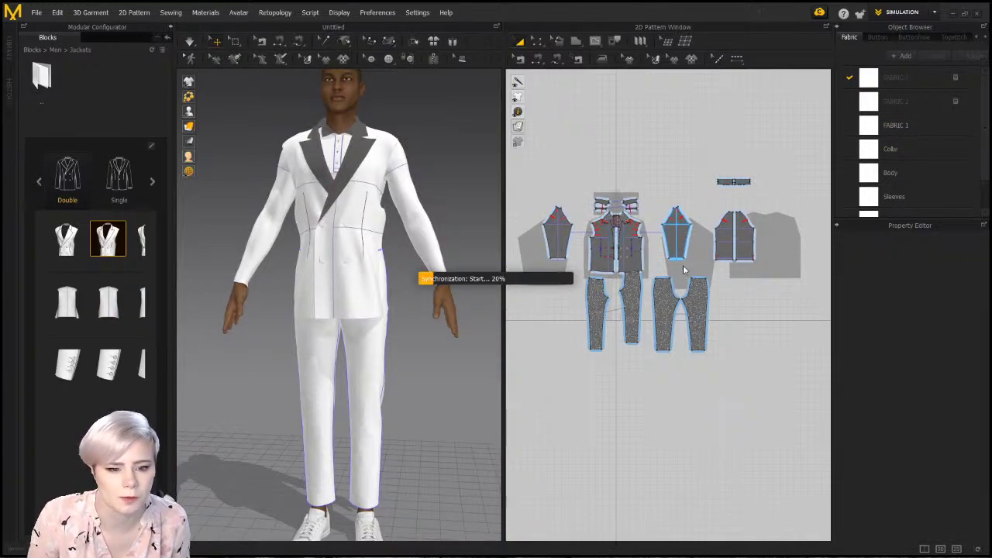
Move all the polo and trouser pattern pieces together down and away from the jacket block silhouettes
left_click_drag(516, 171, 755, 382)
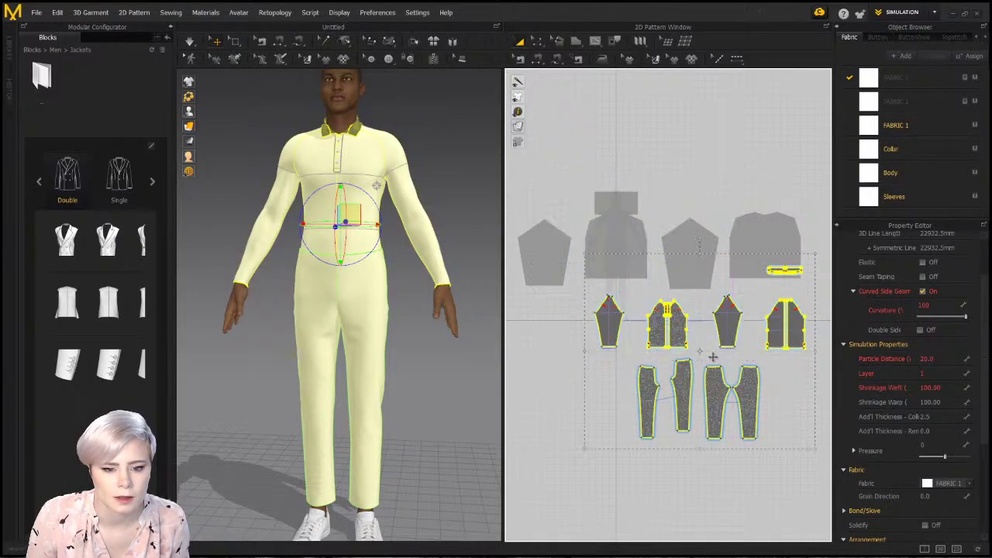
scroll(765, 334, "up", 3)
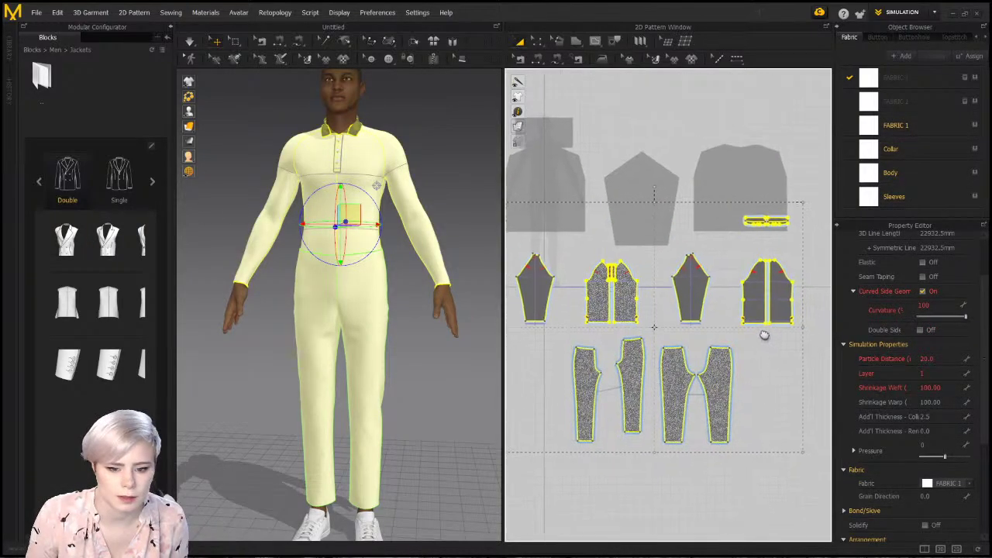
Shift the selected polo and trouser pattern pieces farther down so they sit clear below the jacket silhouettes
left_click_drag(755, 300, 760, 348)
scroll(631, 165, "down", 2)
middle_click_drag(519, 143, 631, 164)
scroll(632, 163, "down", 2)
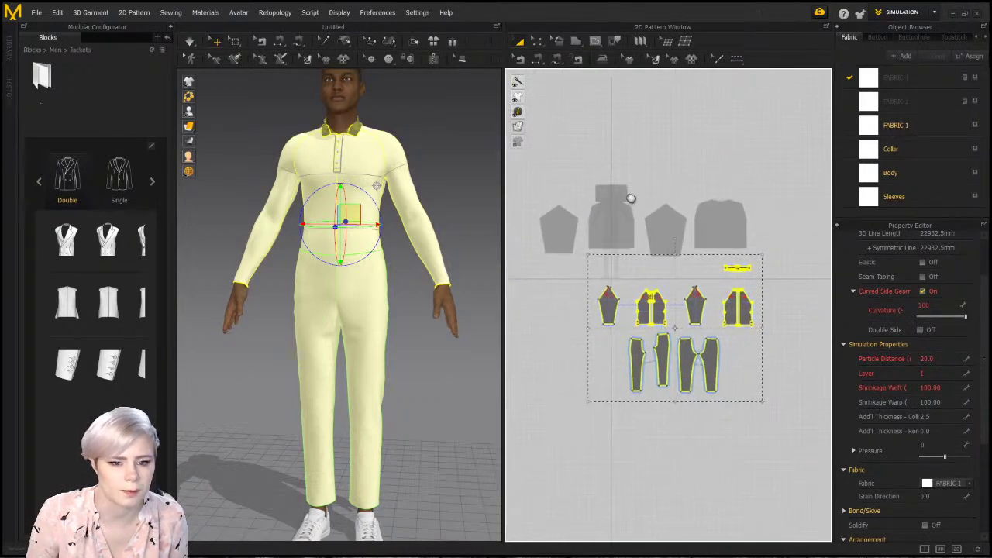
Add the first front option and the second back option of the Double jacket block
left_click(69, 248)
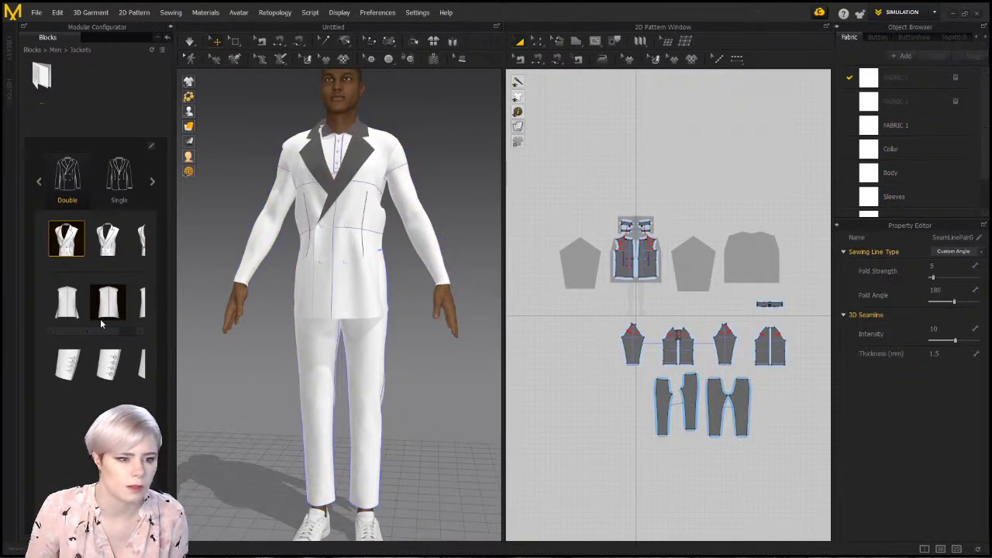
left_click(100, 319)
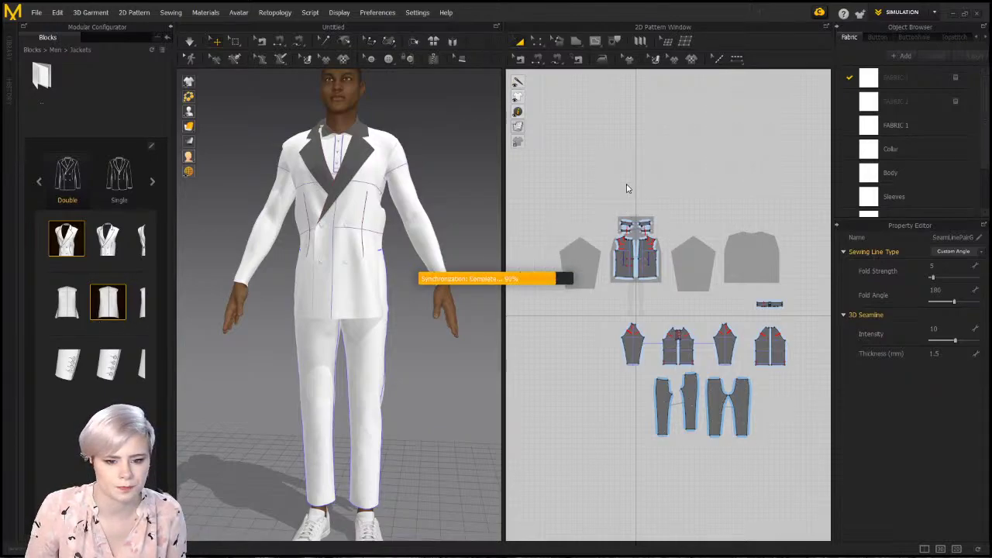
Freeze all the polo and trouser pattern pieces, and simulate the double-breasted jacket front and back over them
left_click_drag(607, 193, 795, 286)
left_click_drag(815, 468, 586, 302)
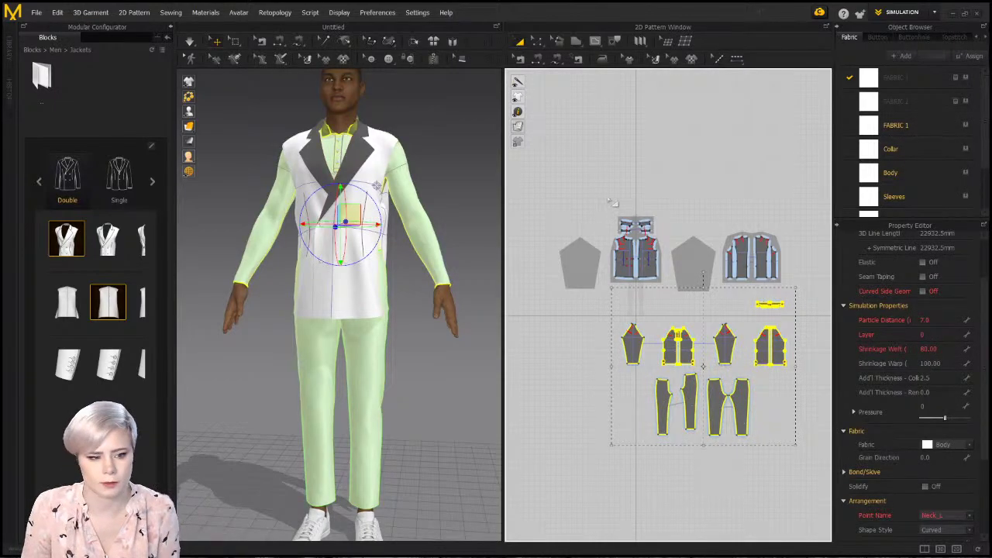
left_click_drag(587, 172, 789, 288)
right_click_drag(408, 183, 434, 260)
scroll(335, 192, "up", 5)
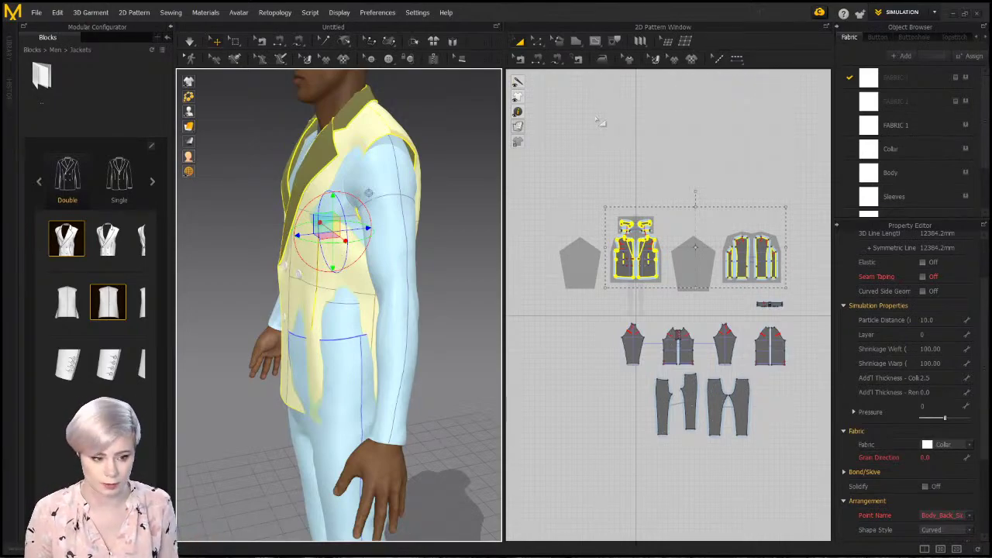
key("space")
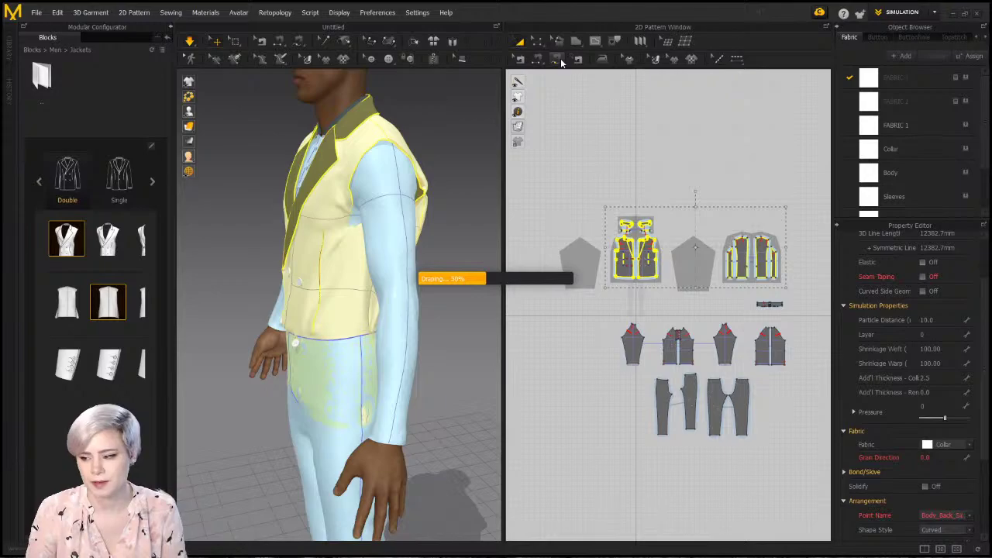
Examine how the draped jacket body sits over the polo and at the trouser waist
left_click(332, 233)
right_click_drag(322, 223, 476, 295)
left_click(425, 369)
middle_click_drag(336, 338, 326, 319)
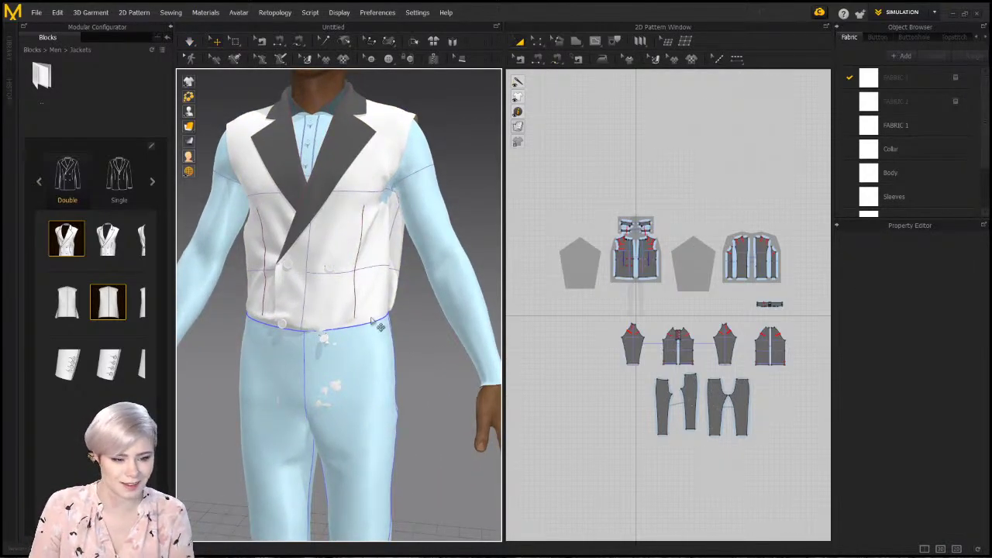
scroll(361, 320, "down", 3)
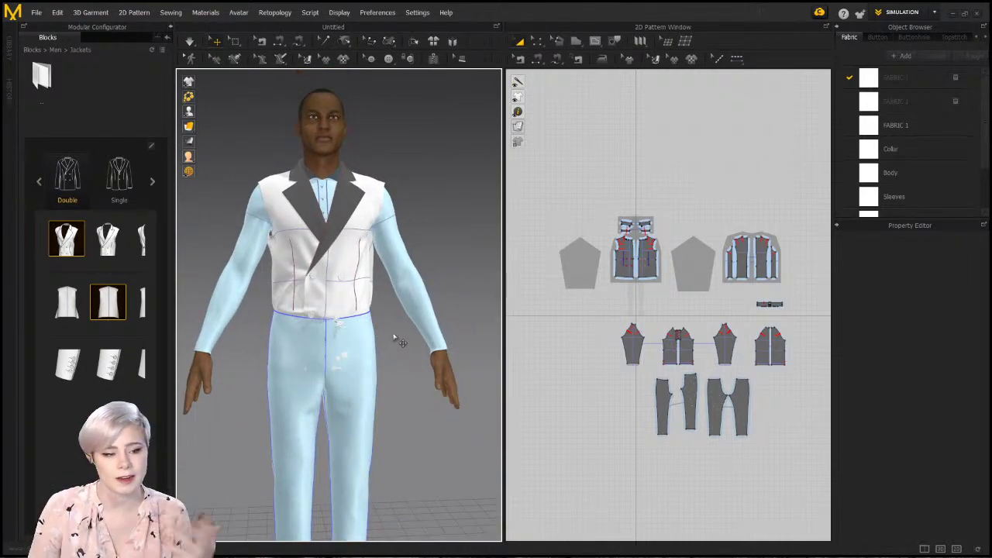
scroll(341, 210, "up", 2)
scroll(363, 386, "up", 1)
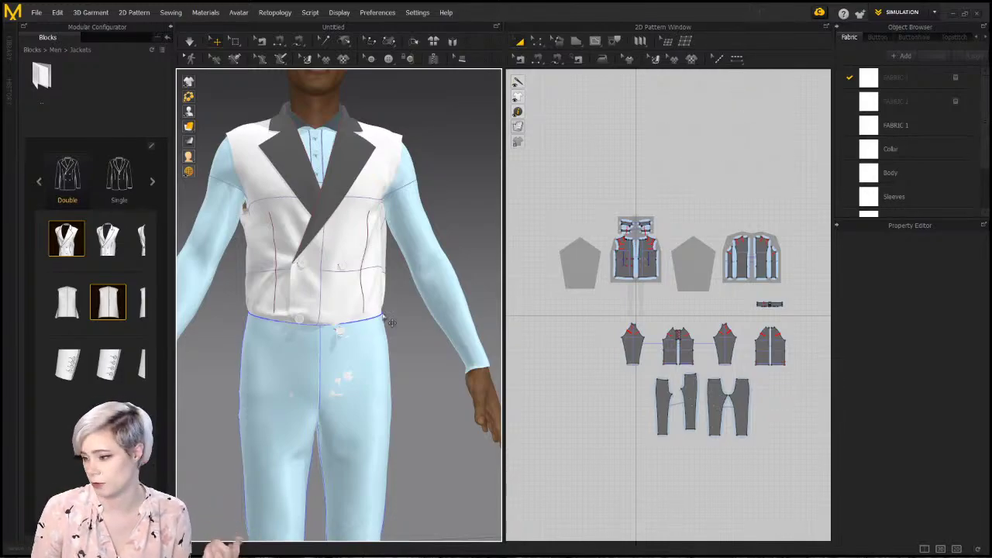
scroll(338, 302, "up", 1)
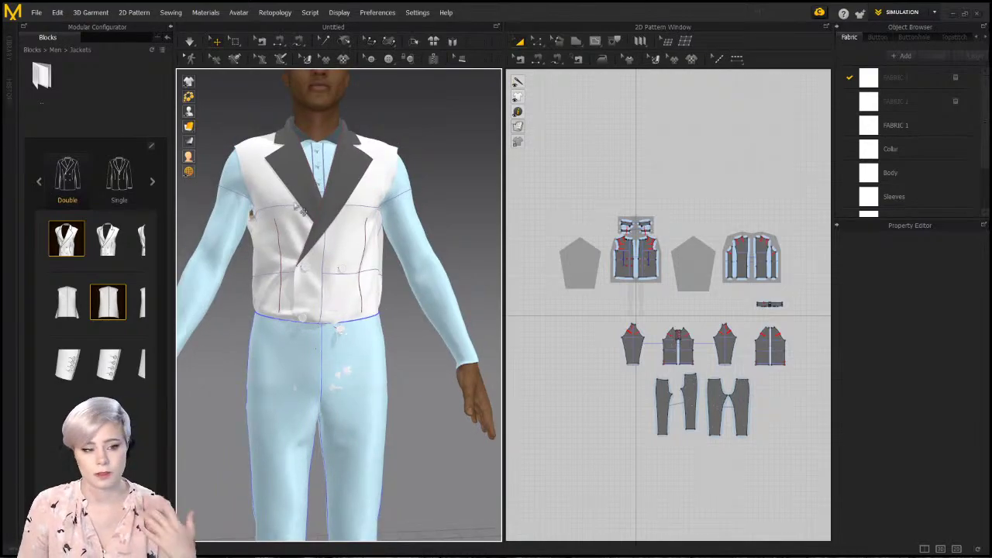
Examine up close how the jacket collar and lapels lie over the polo collar
scroll(294, 186, "up", 1)
middle_click_drag(294, 186, 302, 373)
scroll(321, 323, "up", 2)
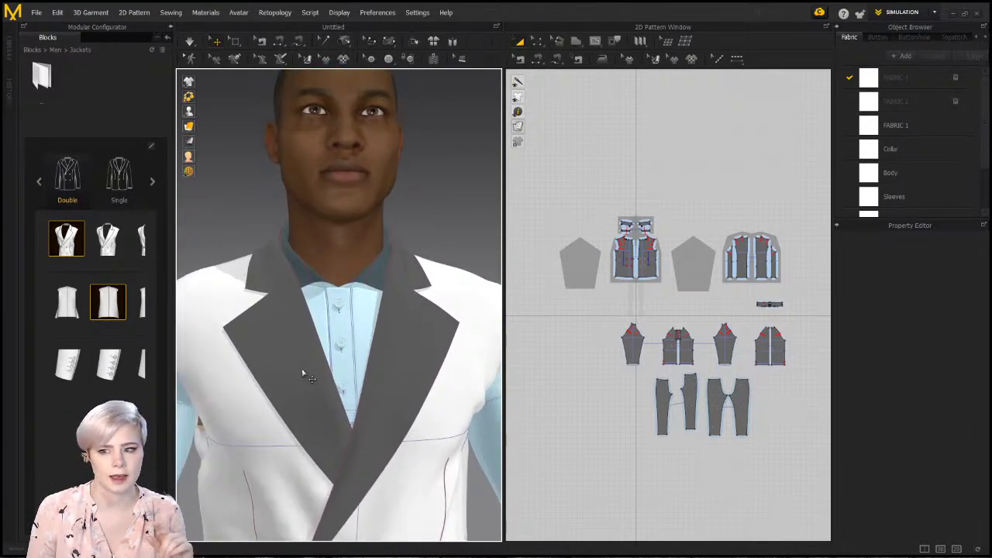
scroll(302, 373, "up", 1)
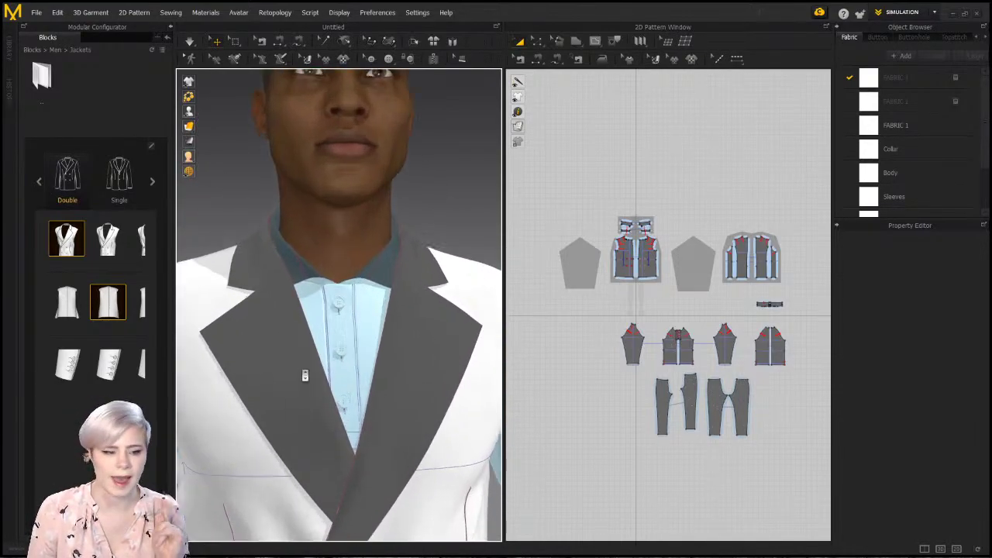
left_click(299, 279)
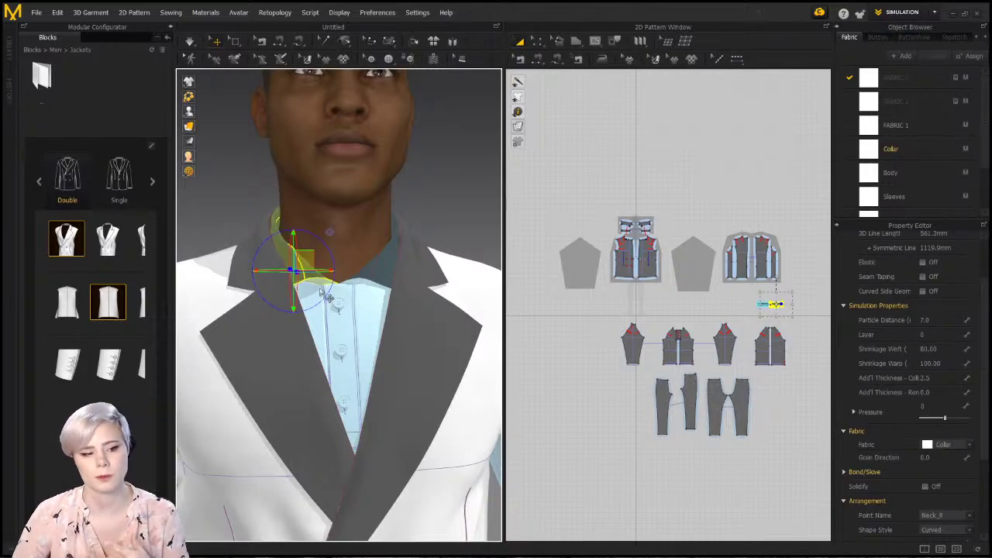
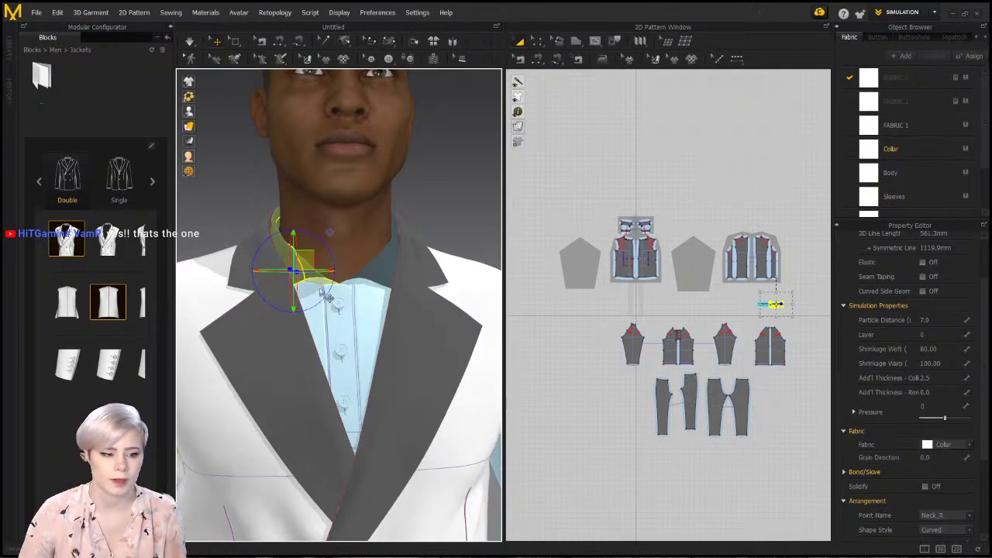
scroll(415, 273, "up", 1)
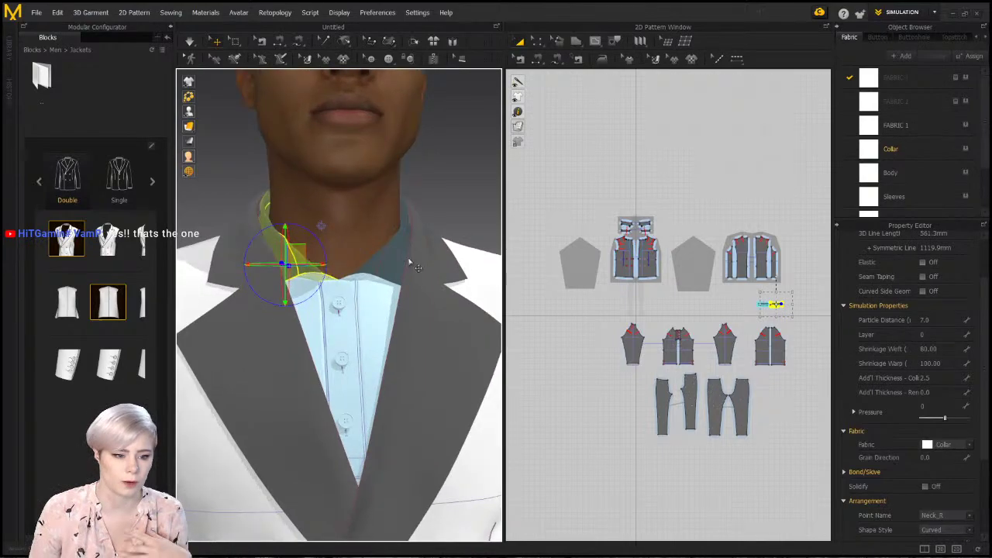
scroll(415, 267, "down", 2)
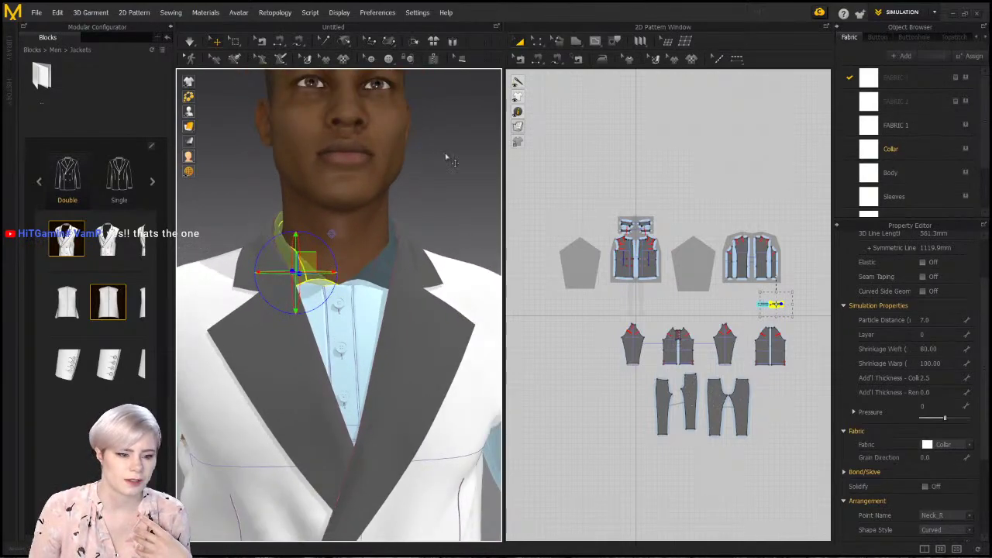
left_click(447, 158)
scroll(385, 228, "up", 1)
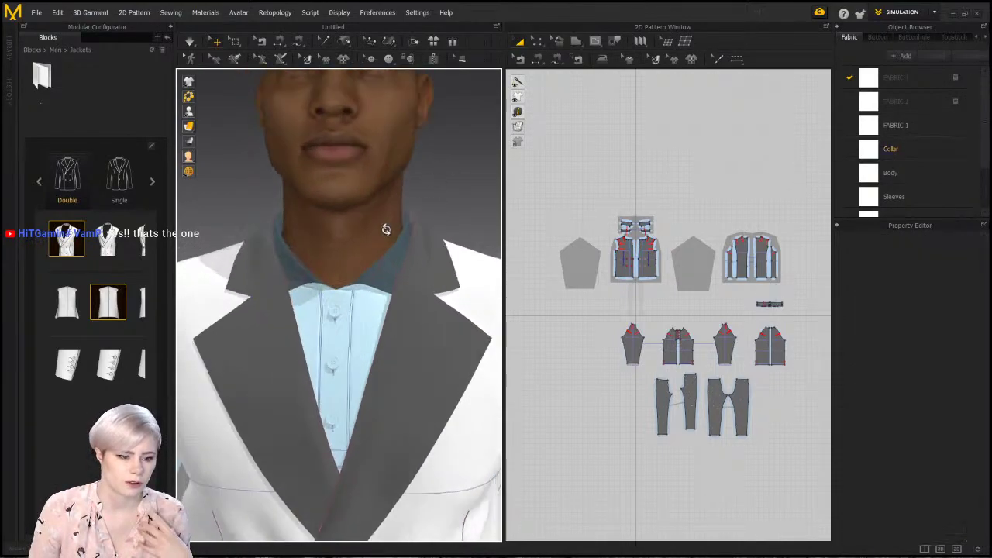
Select both polo collar pieces and unfreeze them while the rest of the polo stays frozen
left_click(309, 268)
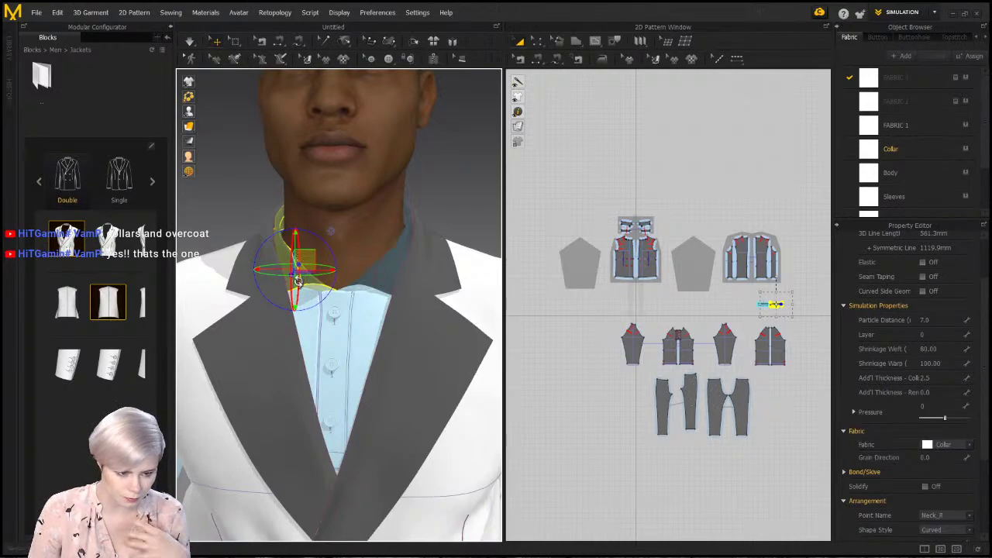
left_click(430, 182)
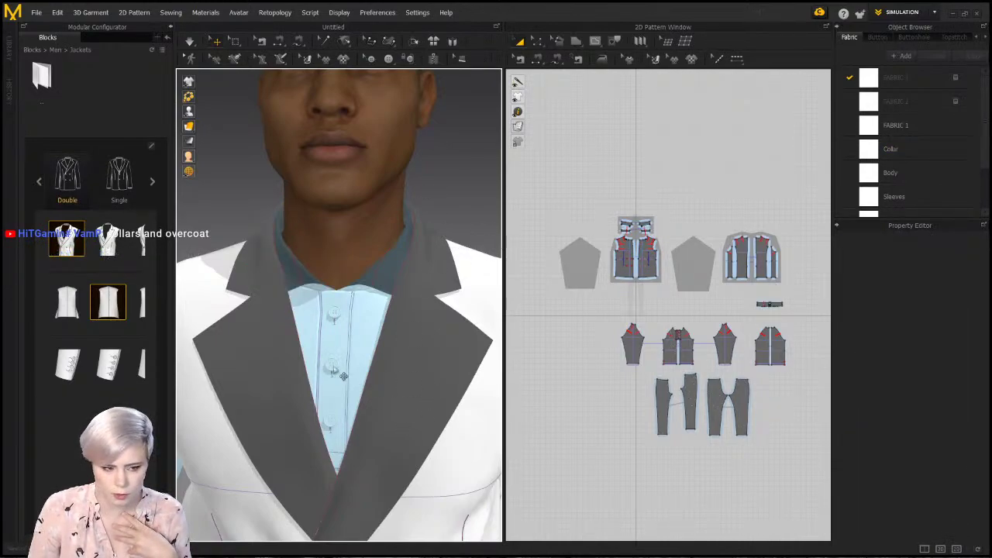
left_click(294, 291)
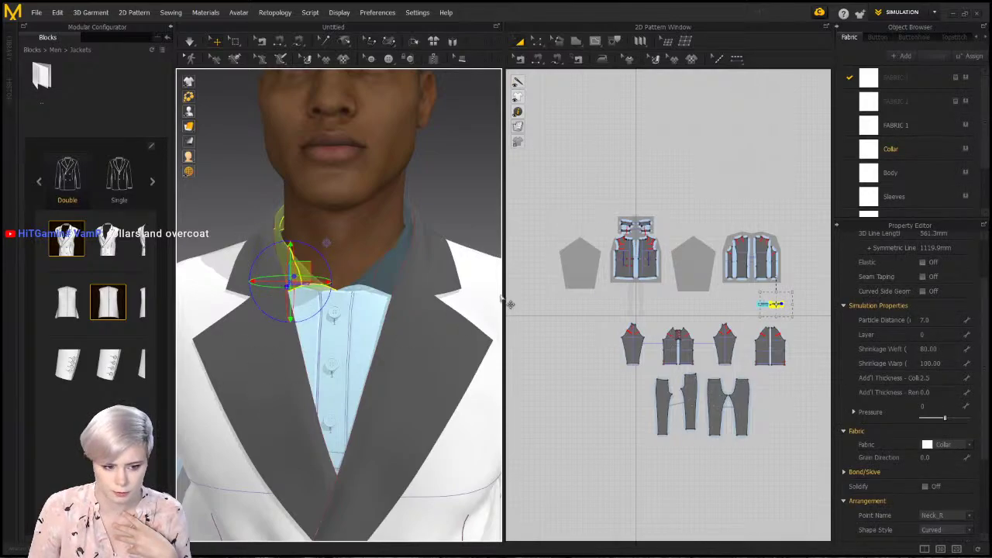
left_click(391, 293)
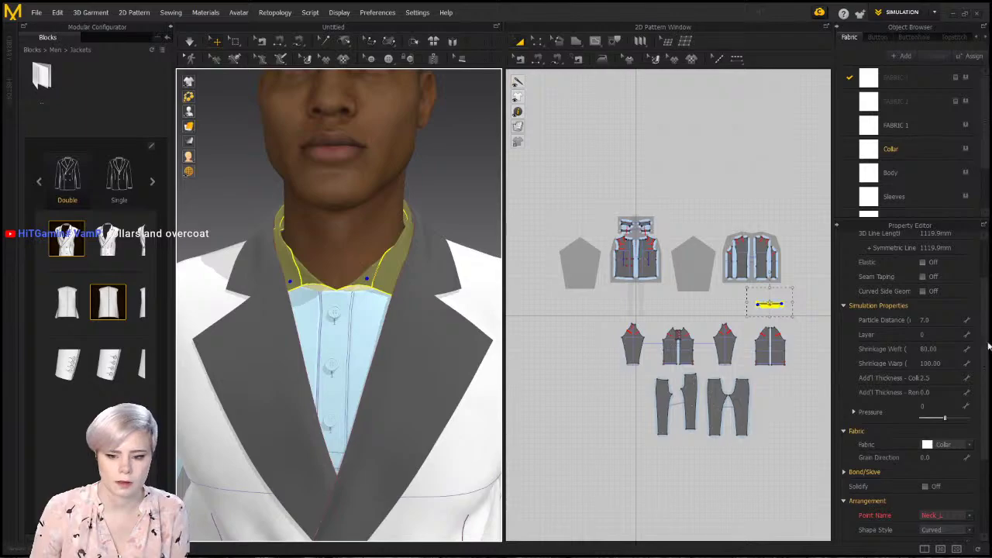
Set the layer of both polo collar pieces to 1 and simulate the garments
left_click(953, 334)
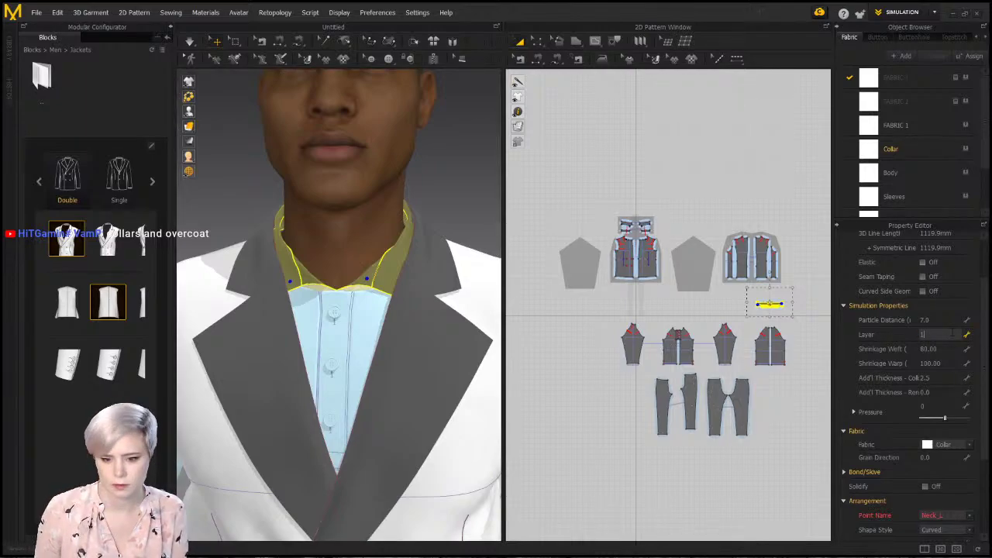
key("Return")
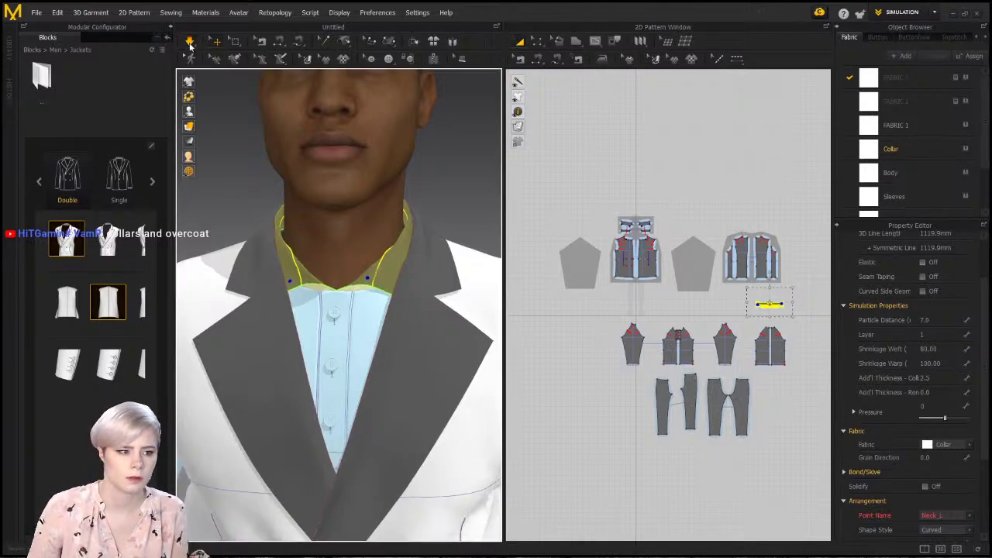
key("space")
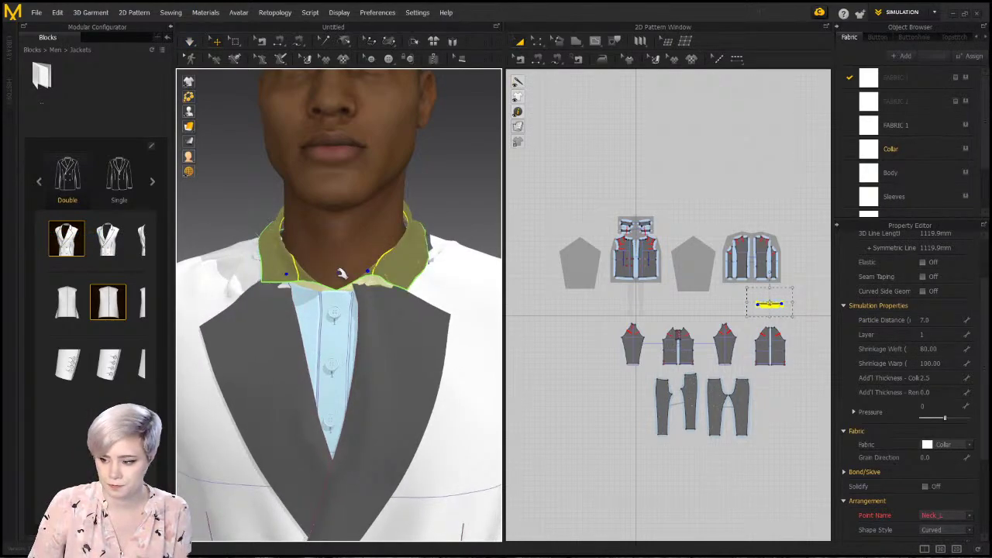
Undo the collar simulation and set the layer of both polo collar pieces to 0
right_click_drag(359, 292, 452, 281)
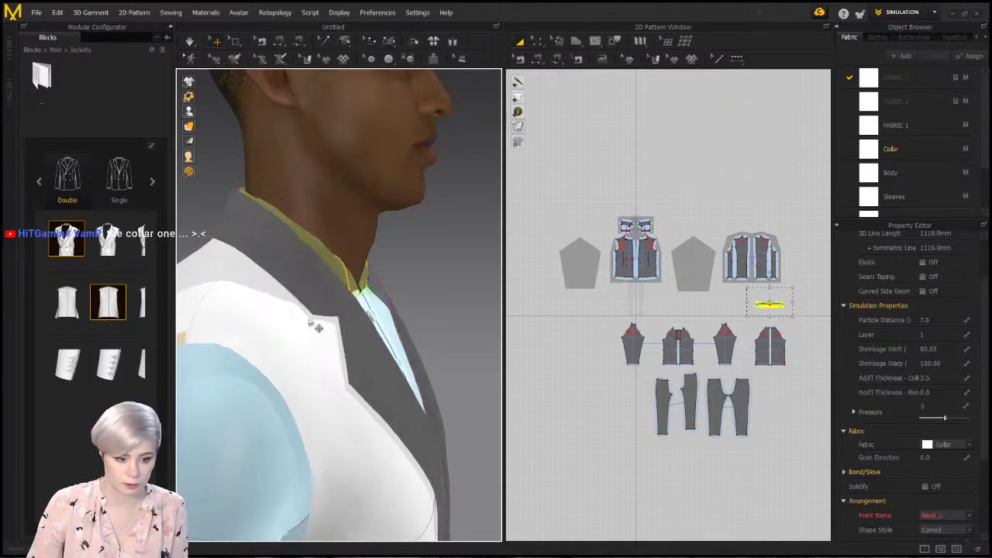
right_click_drag(295, 277, 267, 271)
left_click(770, 345)
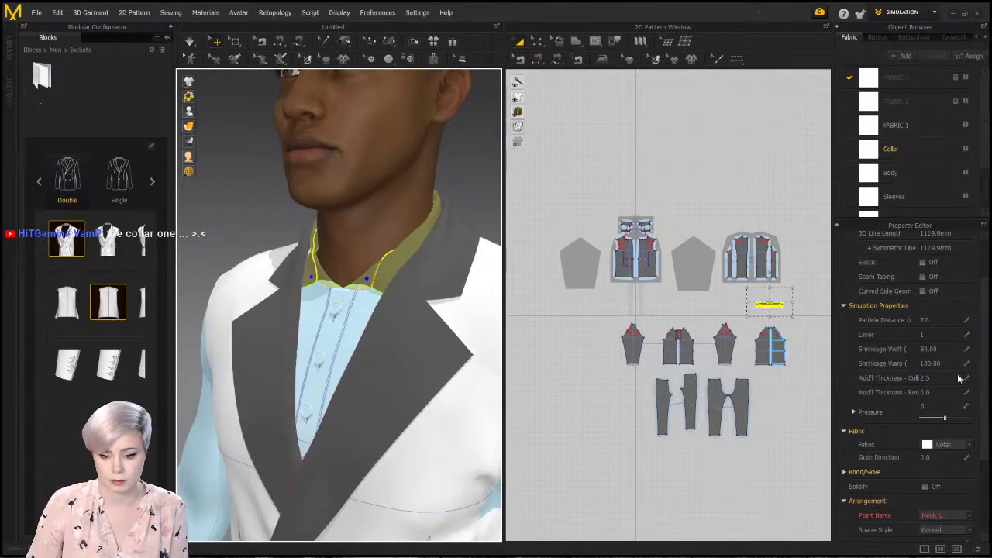
left_click(928, 334)
key("Return")
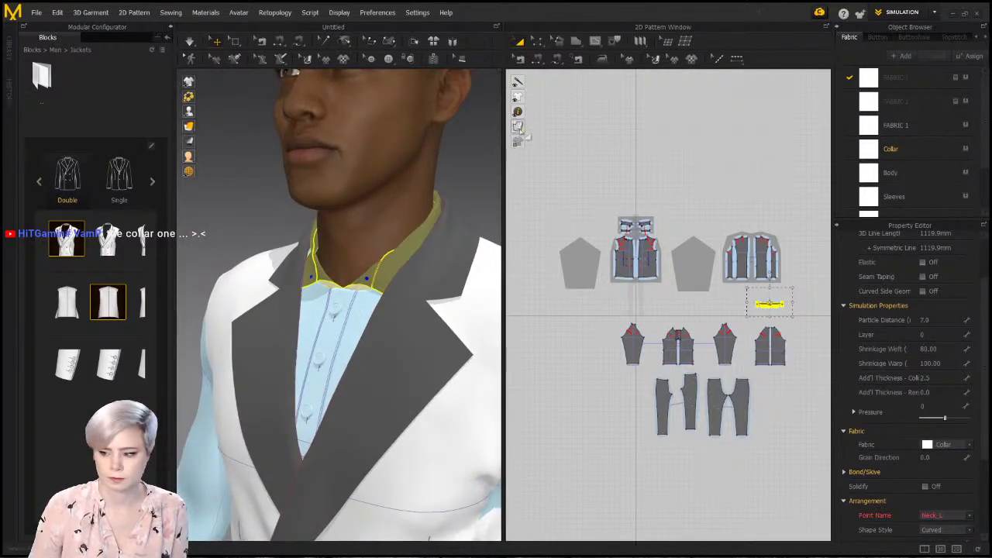
Inspect the polo collar pieces' mesh up close and turn off the mesh display in the 2D pattern view
scroll(651, 229, "up", 3)
scroll(648, 232, "up", 3)
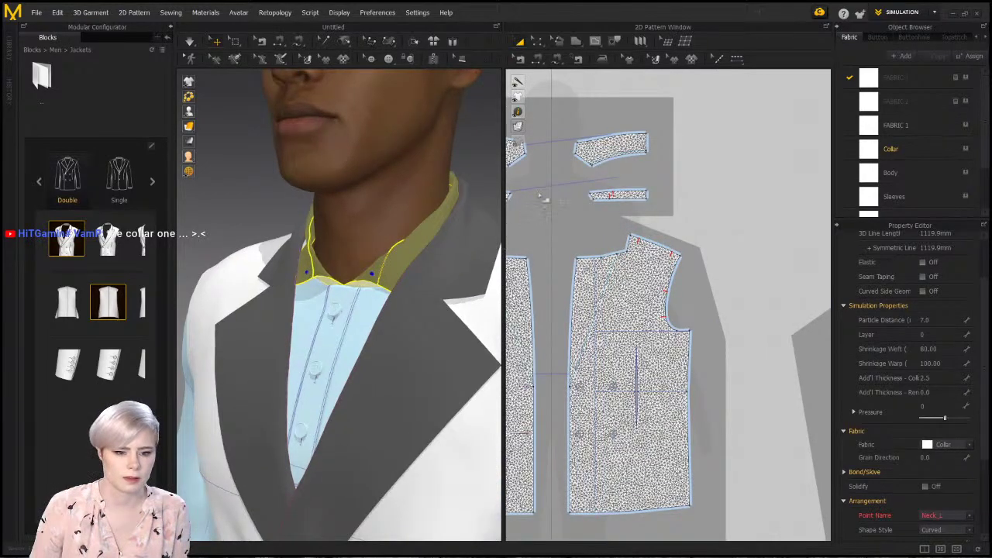
scroll(698, 224, "down", 5)
middle_click_drag(703, 221, 547, 114)
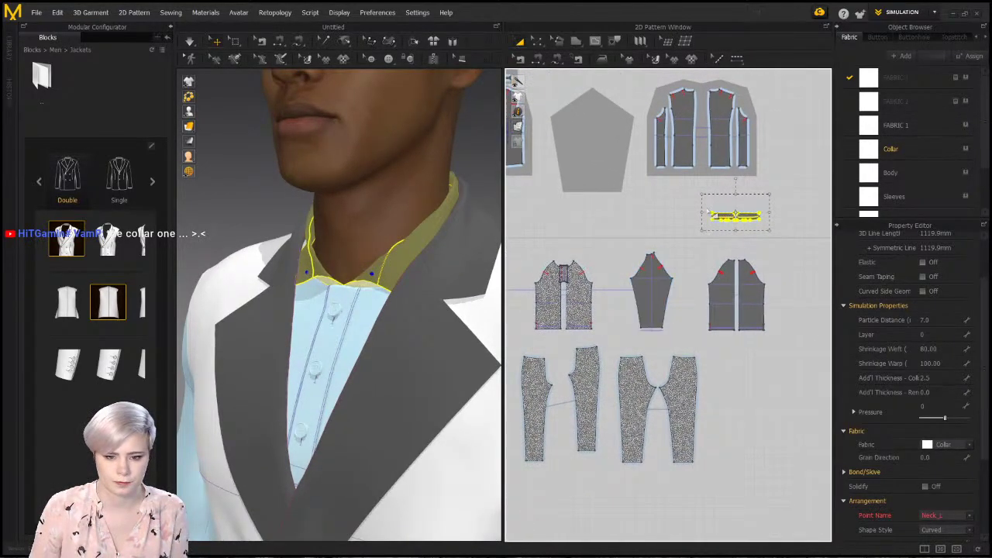
scroll(659, 215, "up", 6)
left_click(628, 307)
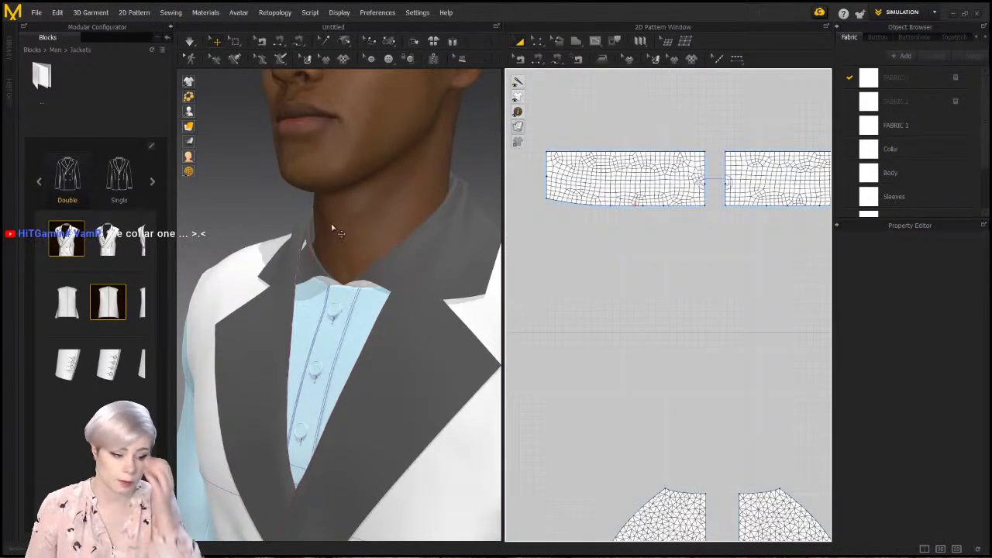
left_click(533, 127)
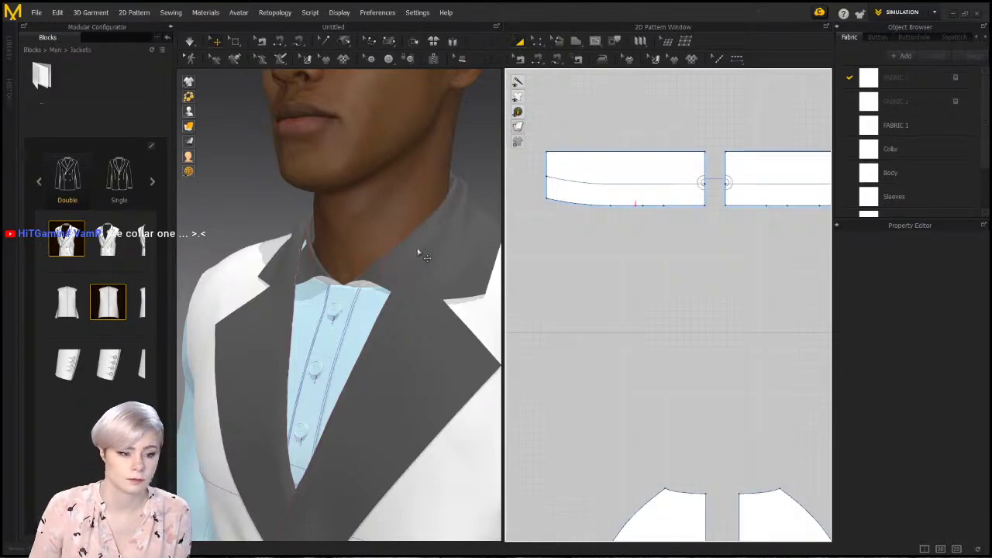
Try Superimpose (Over) on the polo collar piece at the avatar's left side of the neck
scroll(369, 281, "up", 1)
left_click(378, 287)
right_click(387, 273)
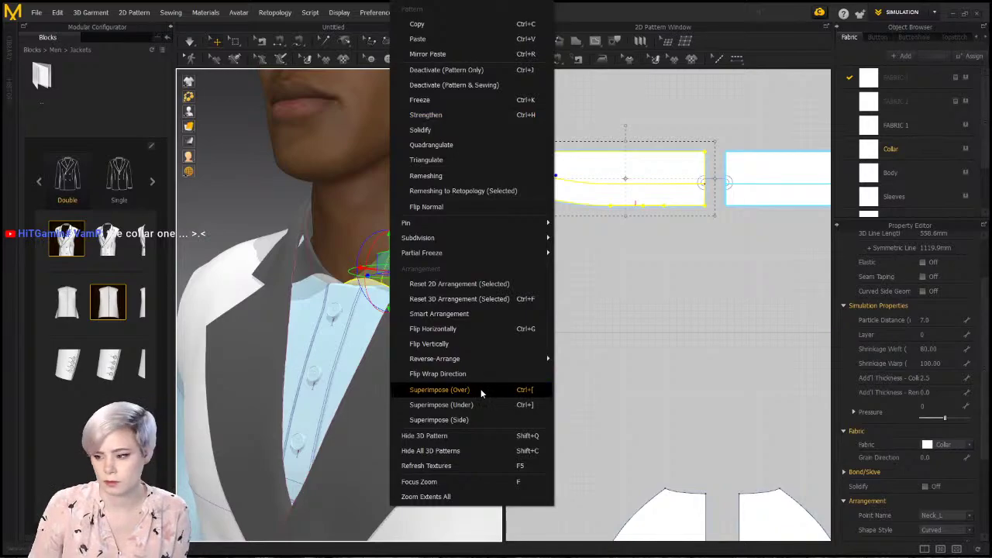
left_click(438, 390)
scroll(394, 336, "up", 5)
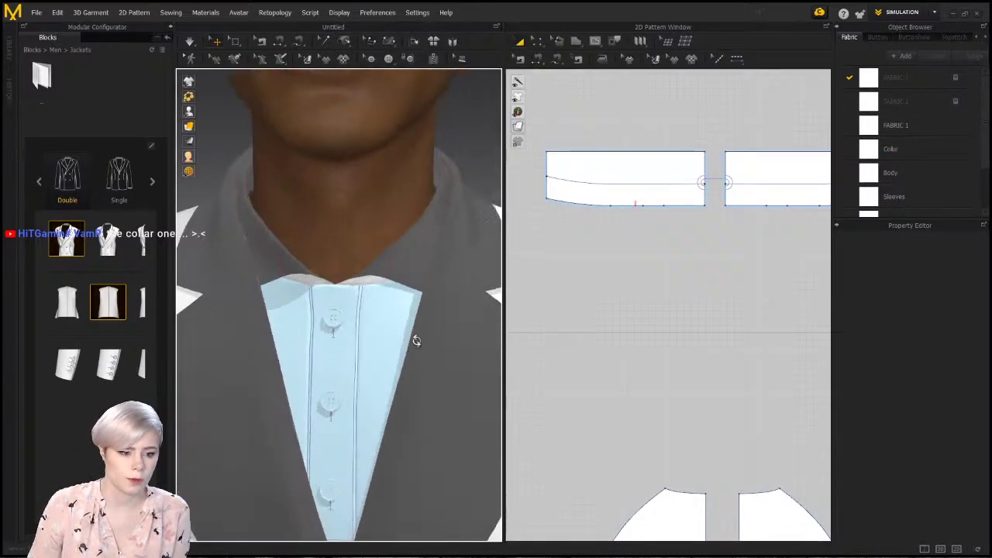
scroll(375, 328, "down", 6)
middle_click_drag(485, 443, 457, 375)
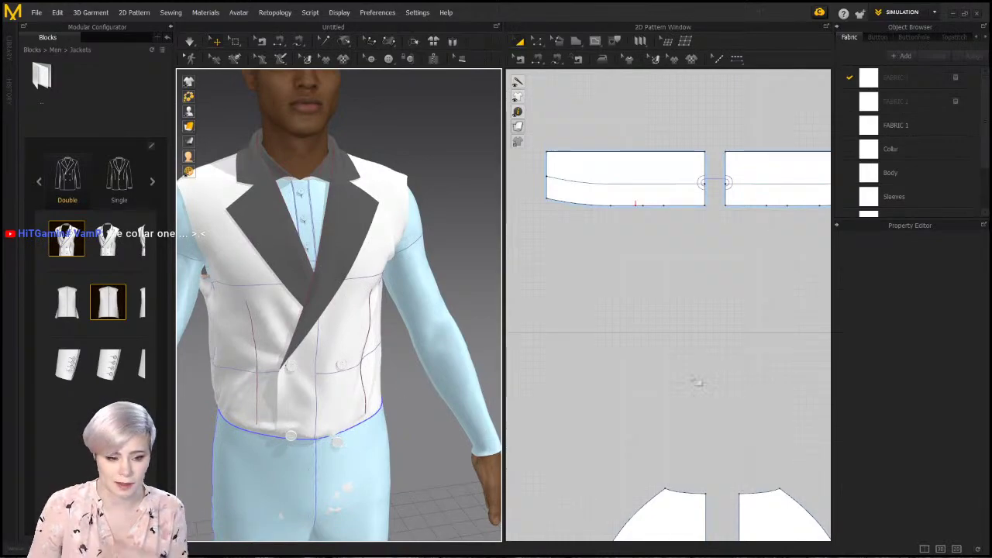
scroll(698, 381, "down", 6)
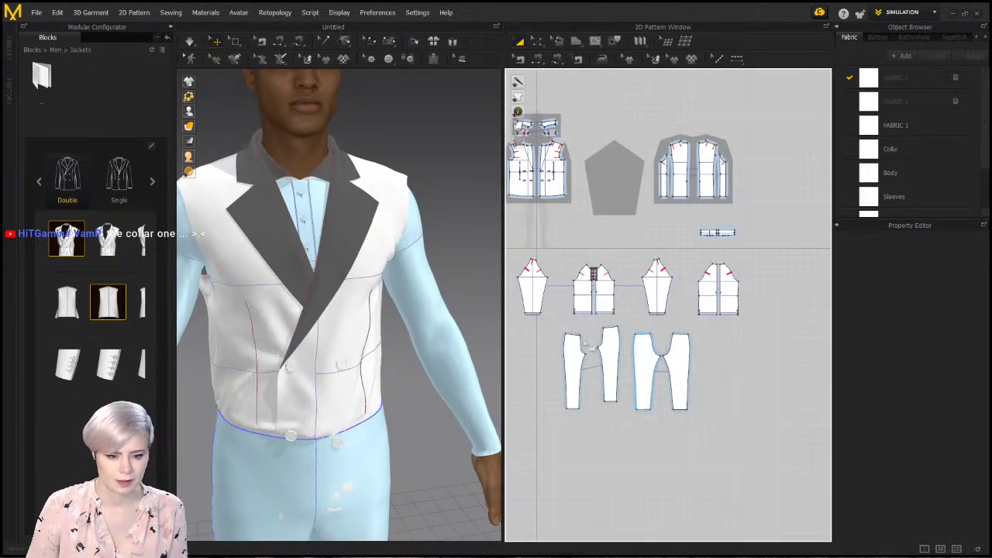
Freeze the jacket's collar pieces so they hold their shape during simulation
scroll(599, 197, "up", 5)
scroll(361, 307, "up", 3)
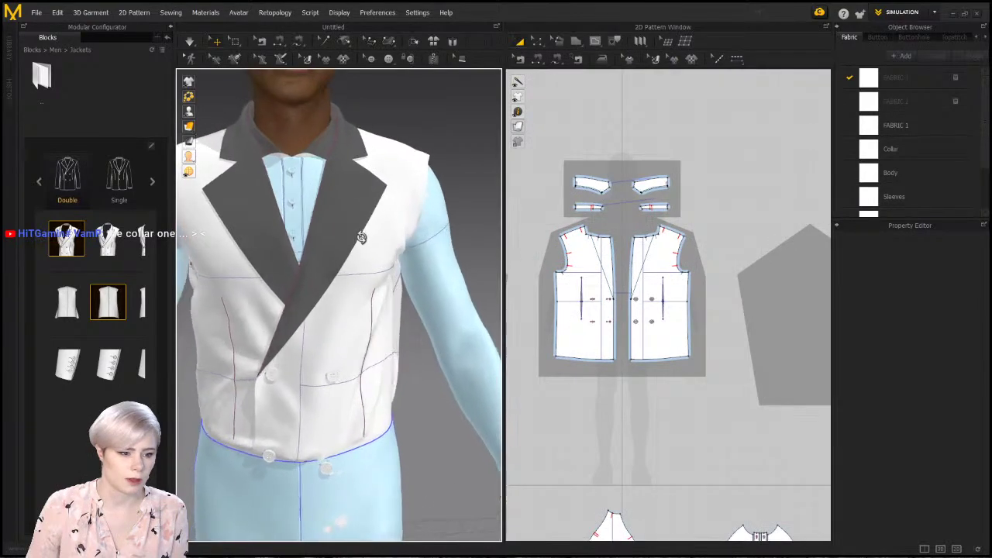
scroll(360, 307, "up", 3)
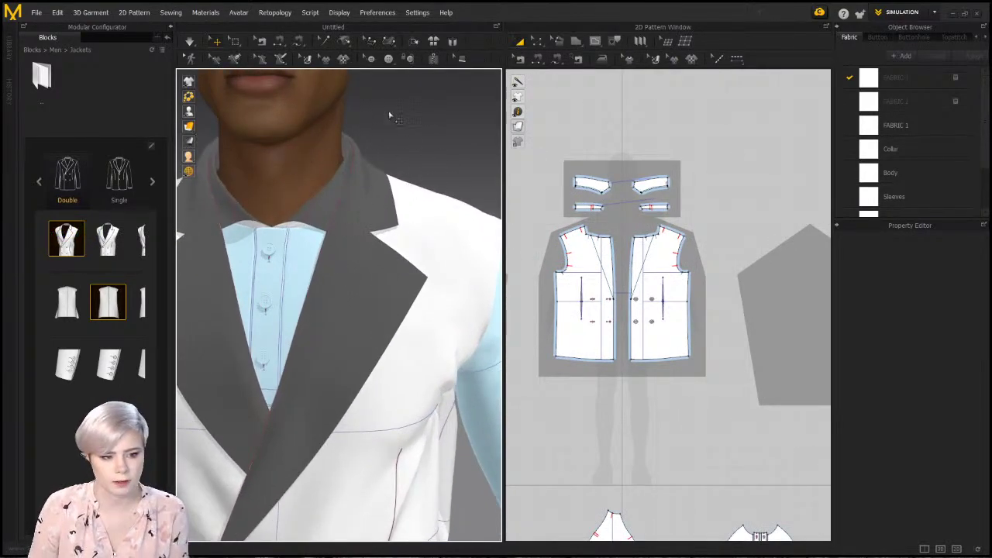
scroll(546, 118, "up", 3)
scroll(630, 233, "down", 2)
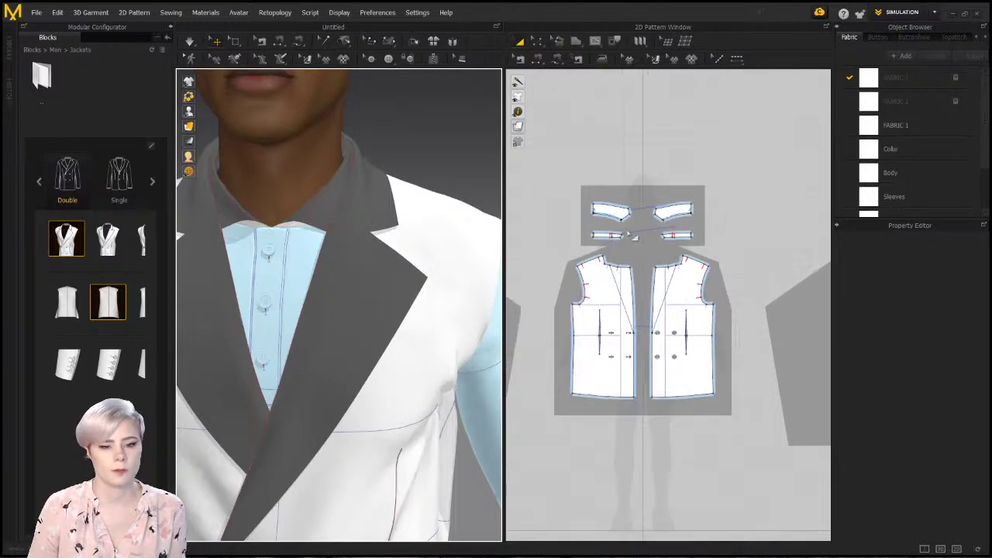
middle_click_drag(645, 228, 628, 196)
scroll(684, 325, "up", 2)
scroll(576, 116, "down", 3)
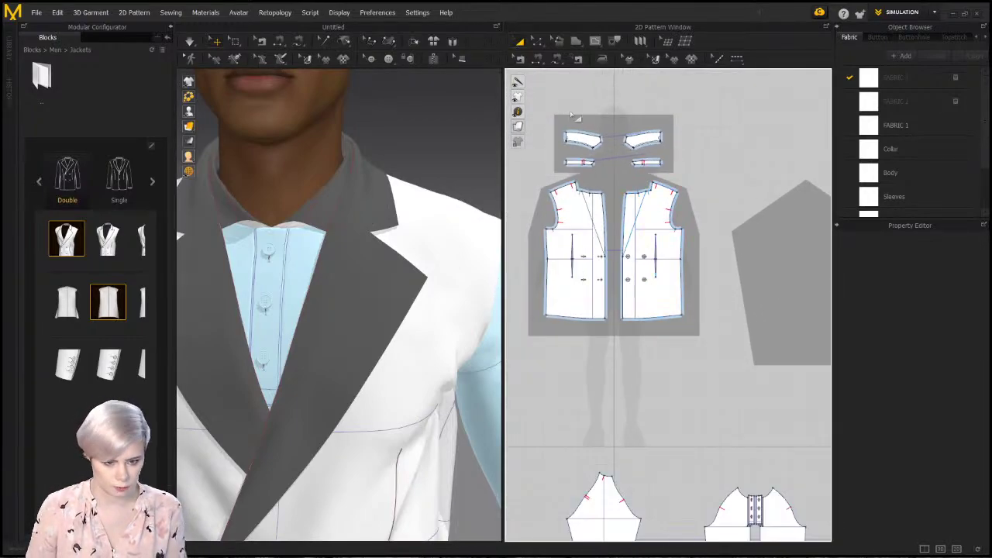
left_click_drag(747, 309, 746, 311)
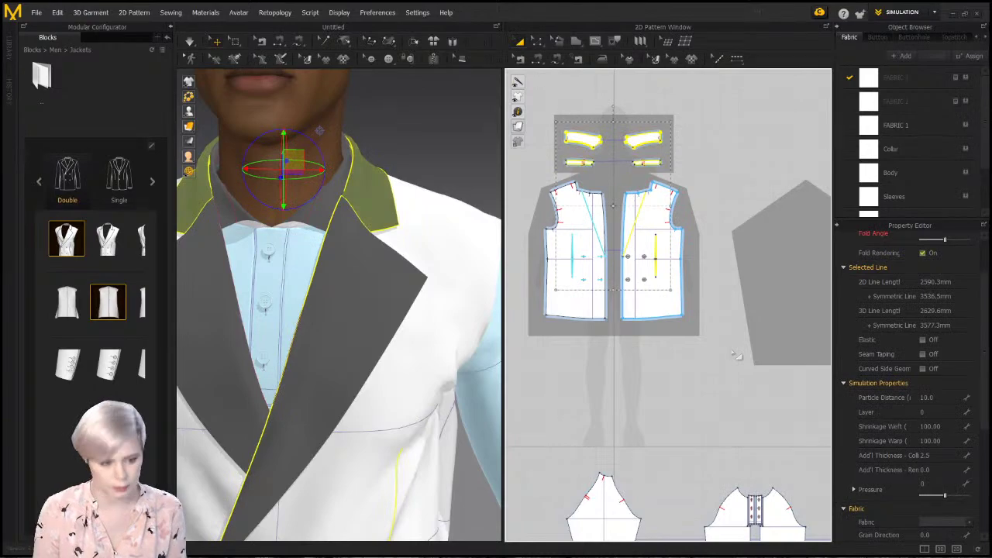
left_click(705, 151)
Freeze the two front body pieces of the jacket
scroll(702, 154, "down", 4)
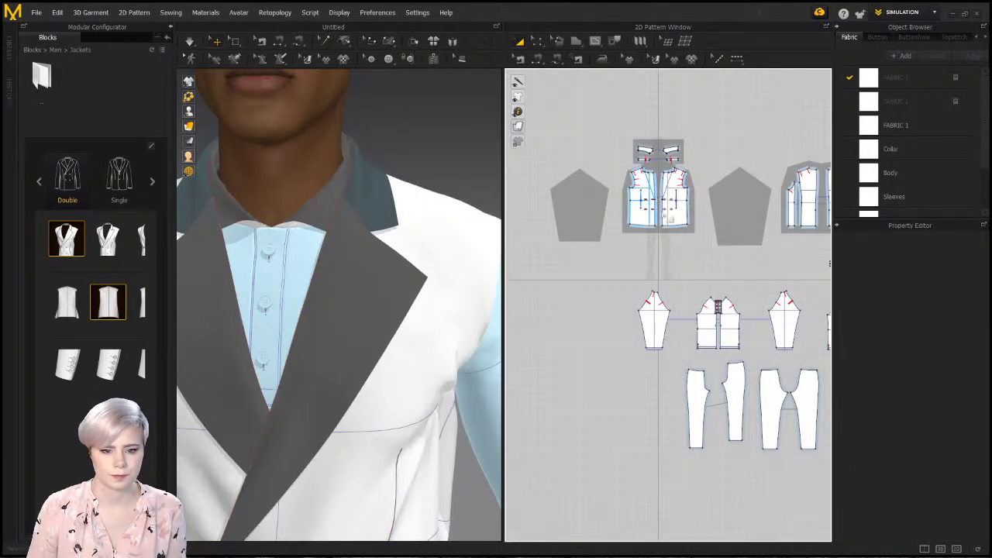
left_click_drag(597, 166, 598, 168)
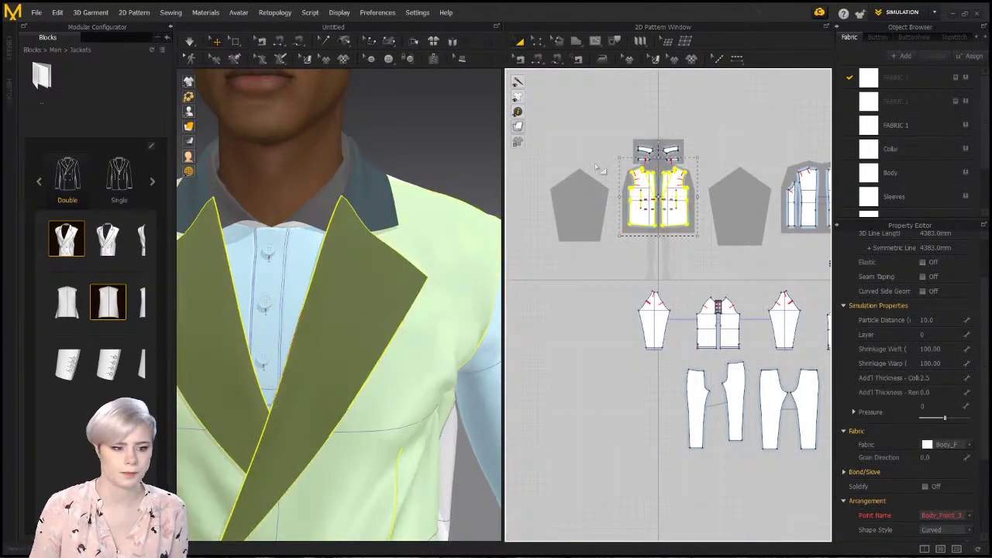
right_click(412, 281)
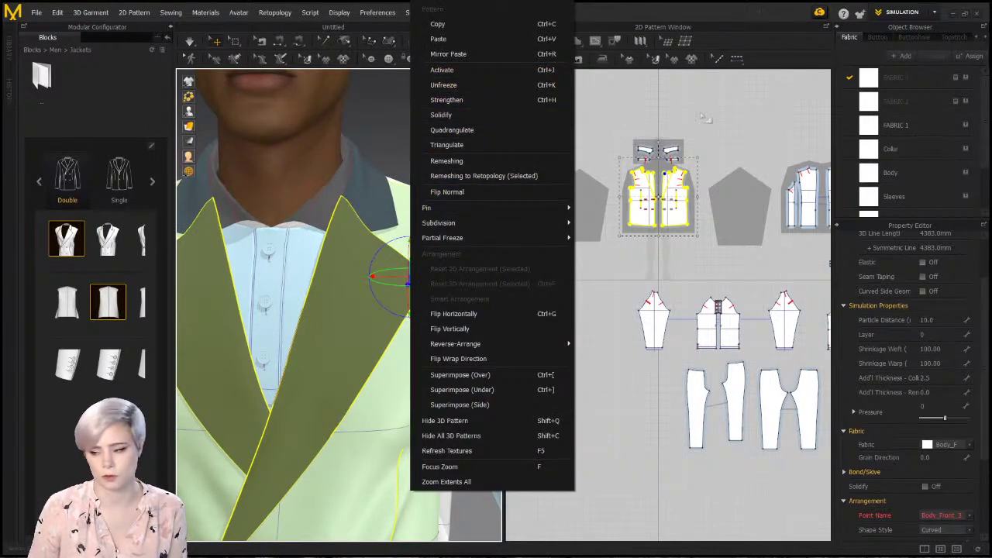
left_click(709, 100)
scroll(318, 219, "up", 3)
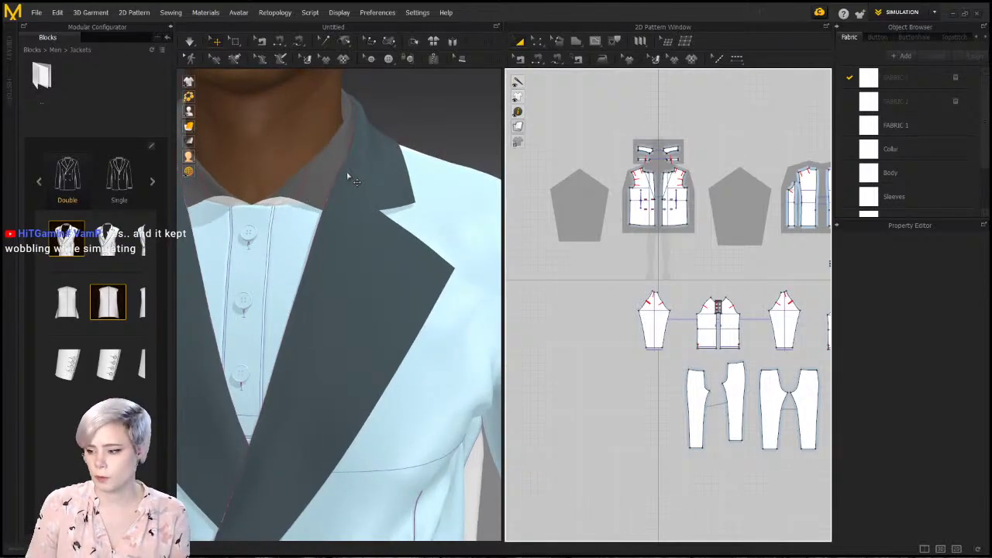
scroll(615, 265, "down", 1)
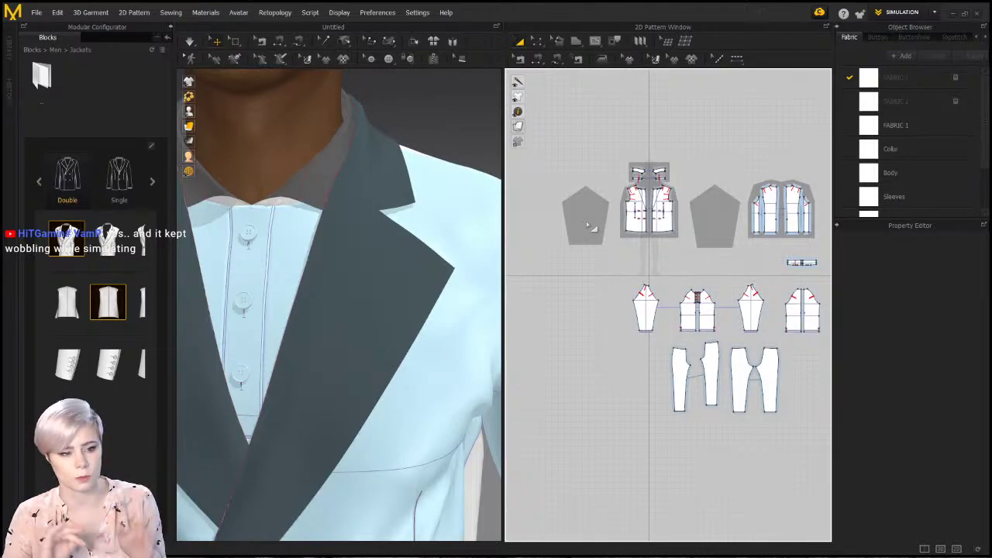
Select the mesh of the outer, folded-over part of both polo collar pieces
left_click(311, 187)
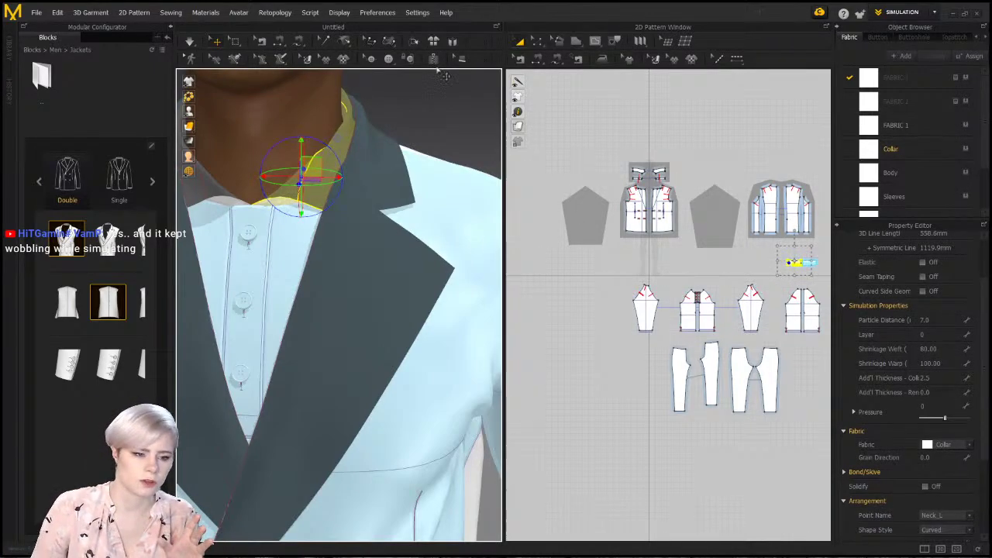
left_click(236, 42)
scroll(601, 204, "up", 3)
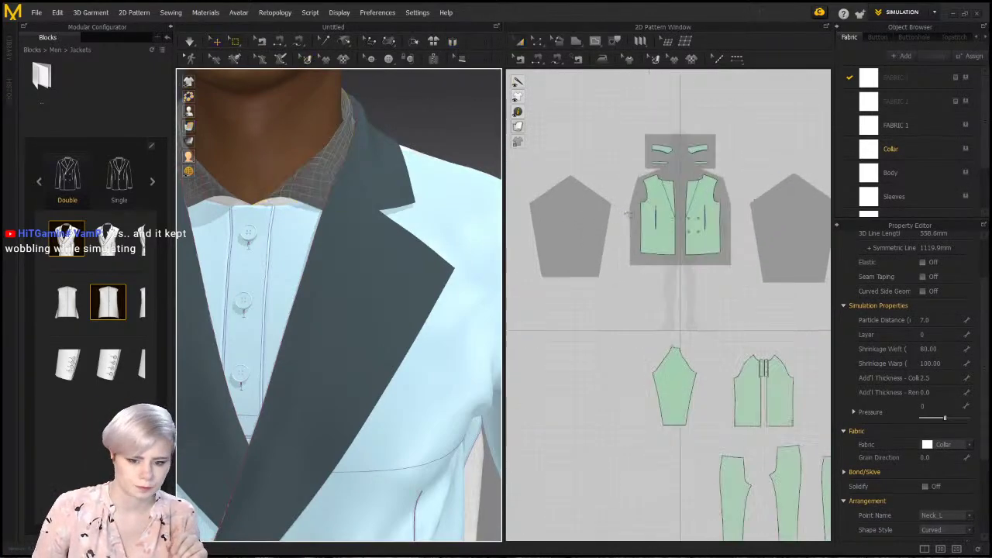
middle_click_drag(814, 268, 698, 276)
scroll(697, 276, "up", 3)
scroll(672, 283, "up", 3)
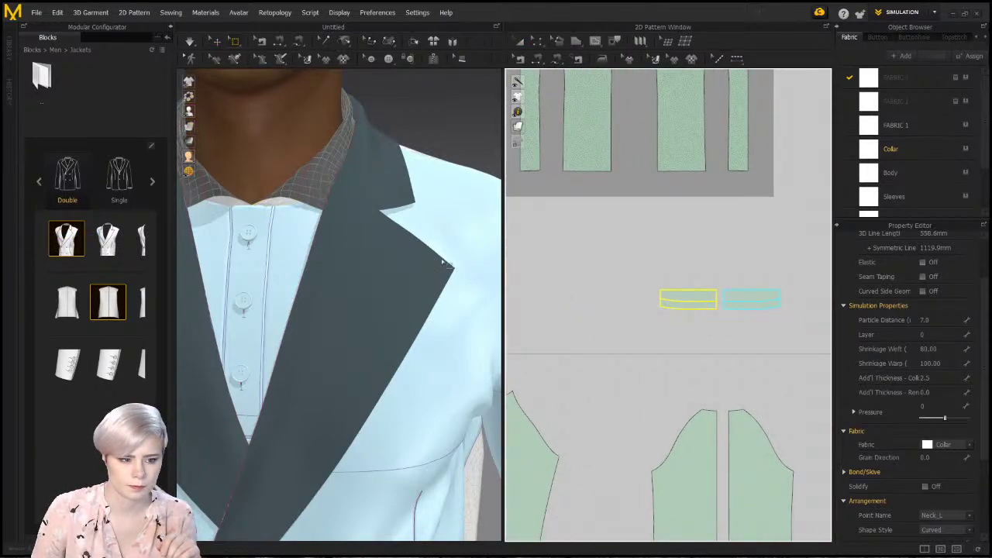
left_click_drag(602, 247, 746, 269)
Move the selected polo collar mesh up and outward so it clears the jacket collar on both sides of the neck
right_click_drag(362, 188, 369, 184)
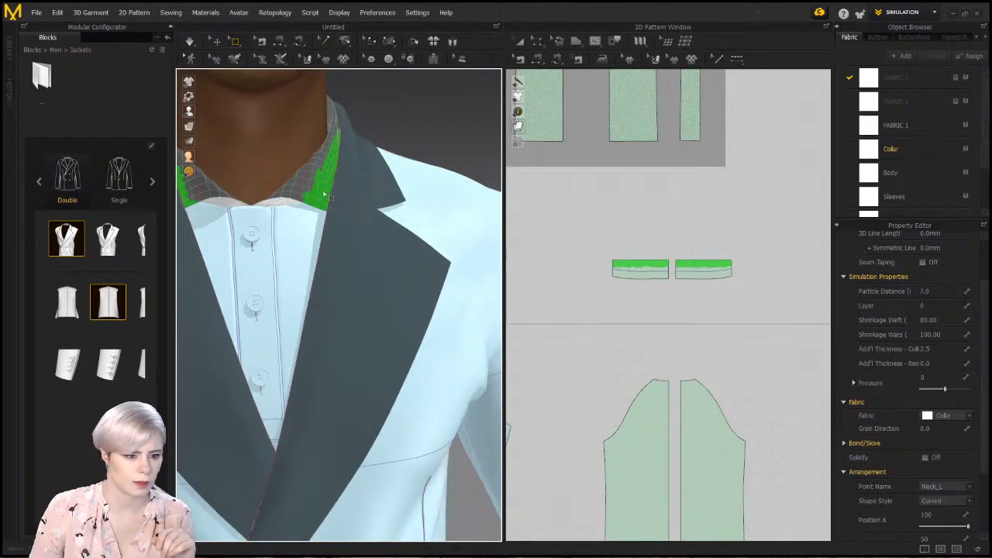
left_click_drag(324, 194, 336, 146)
scroll(278, 164, "down", 3)
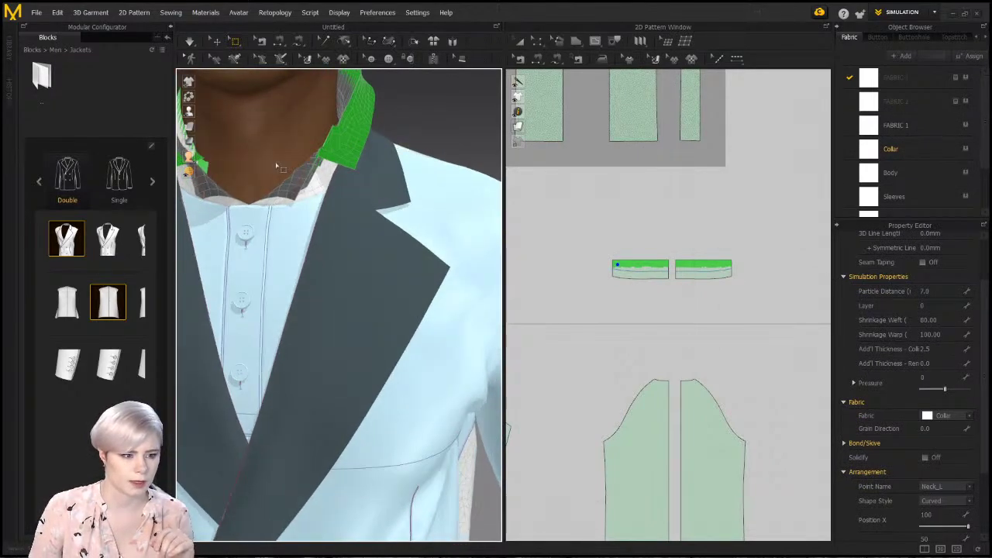
middle_click_drag(233, 177, 269, 201)
right_click_drag(273, 204, 353, 310)
left_click_drag(353, 311, 363, 299)
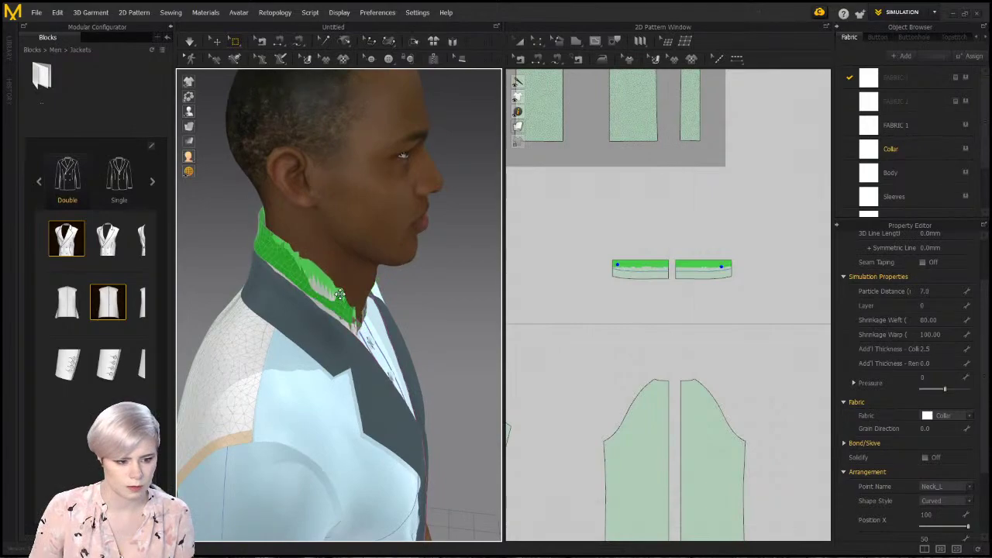
Run the simulation to settle the repositioned polo collar against the frozen jacket
right_click_drag(363, 300, 255, 287)
key("space")
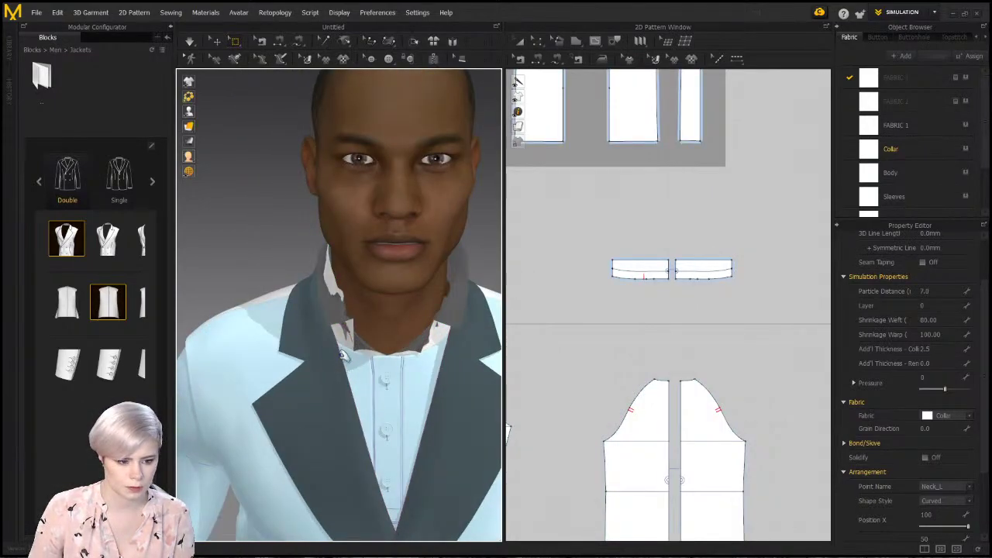
left_click(190, 42)
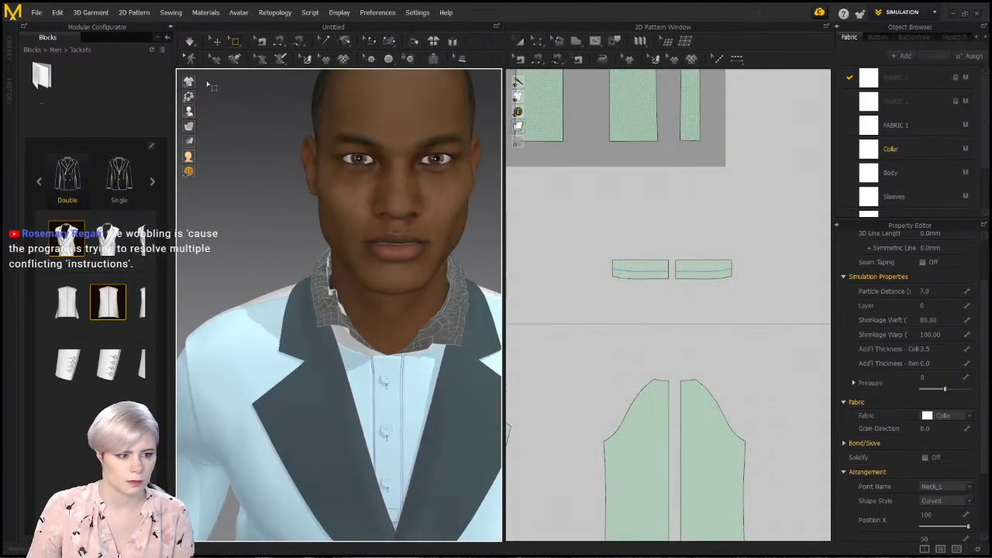
left_click(190, 42)
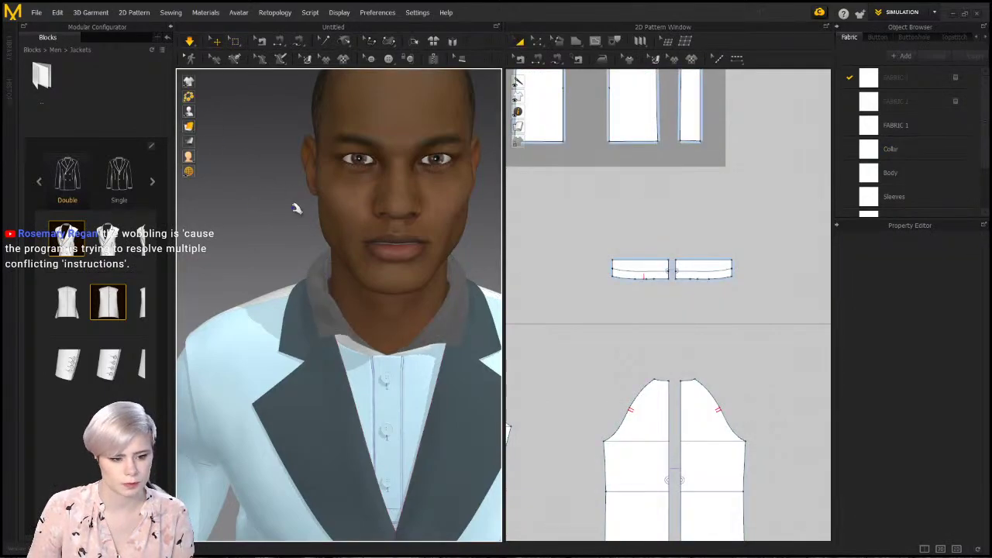
Pull on the polo collar tip at the avatar's right side while the simulation runs and check its overlap with the jacket
middle_click_drag(341, 279, 292, 248)
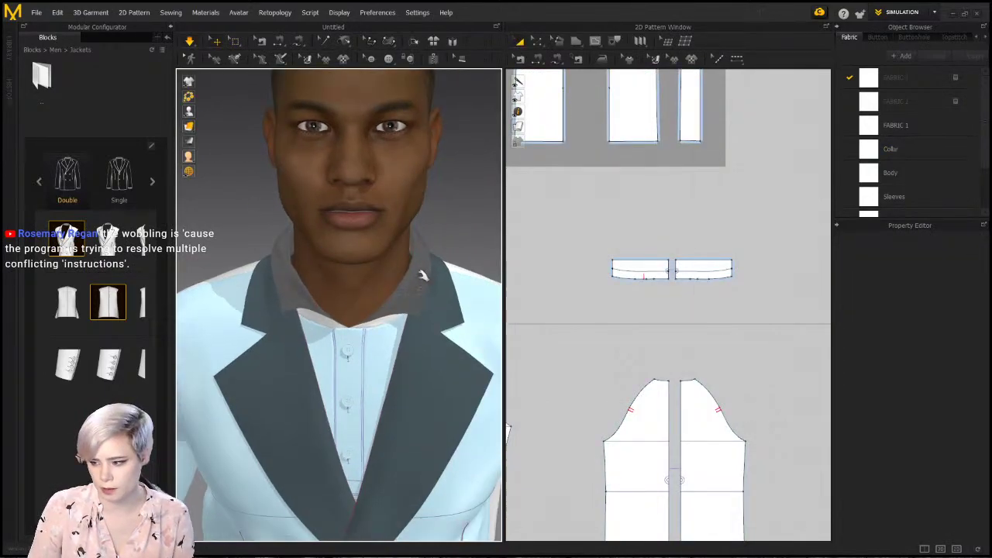
scroll(349, 316, "up", 1)
scroll(349, 317, "up", 2)
right_click_drag(310, 305, 275, 305)
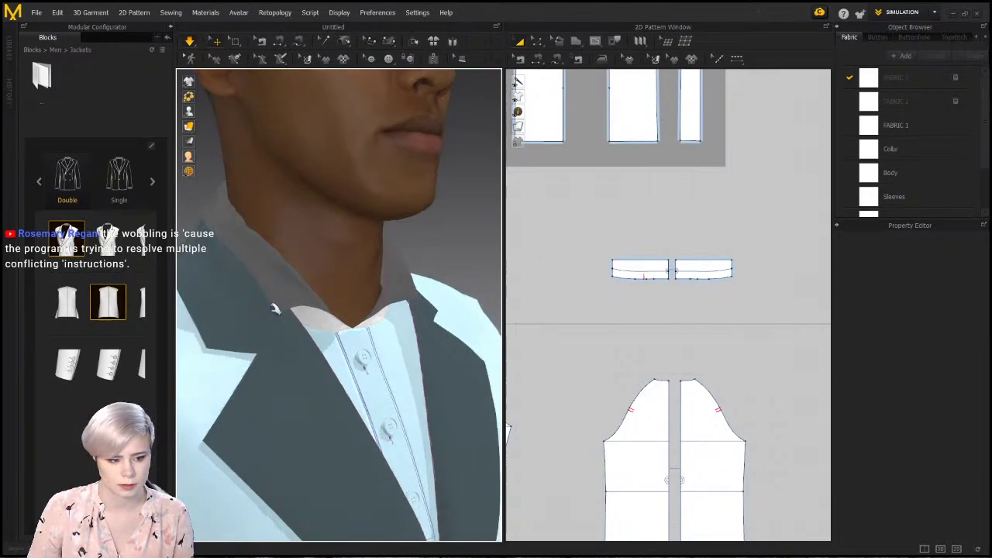
left_click(291, 301)
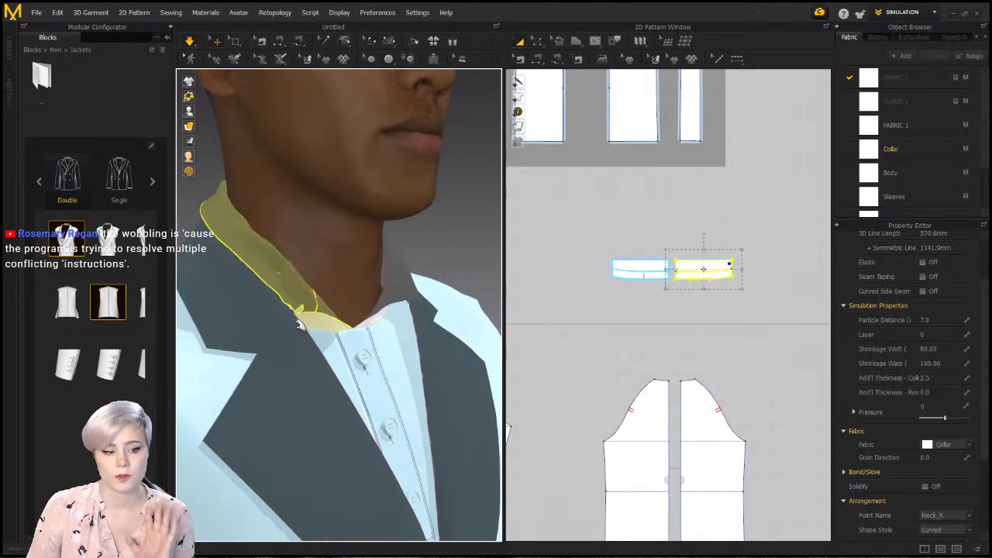
right_click_drag(278, 302, 235, 308)
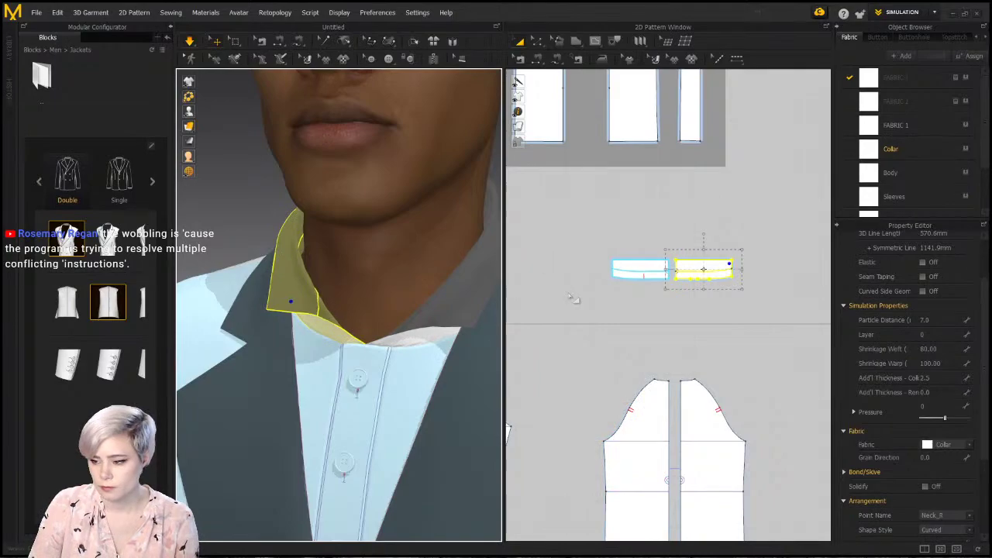
scroll(432, 301, "up", 2)
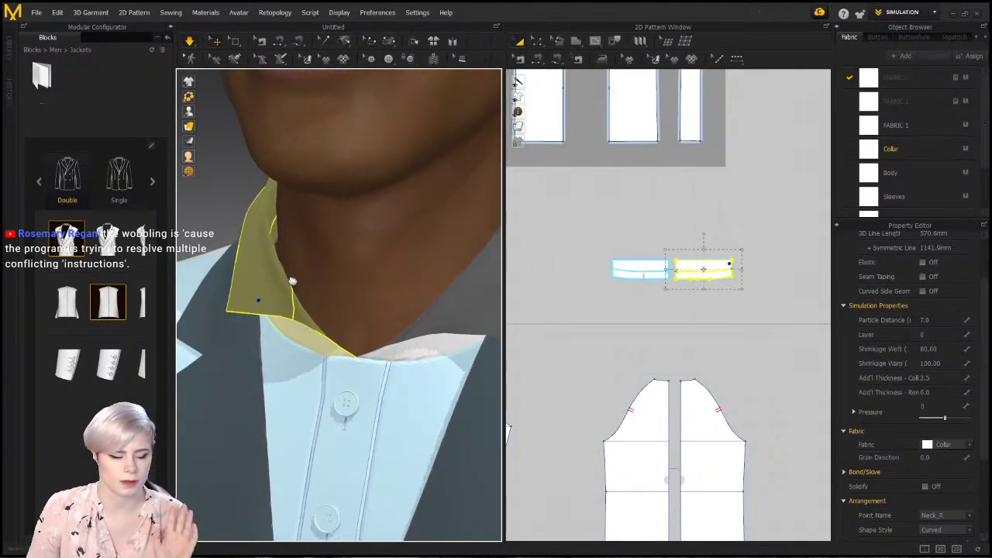
Pull on the polo collar piece at the avatar's left side of the neck to work it free of the jacket collar
middle_click_drag(412, 321, 302, 298)
right_click_drag(302, 297, 317, 248)
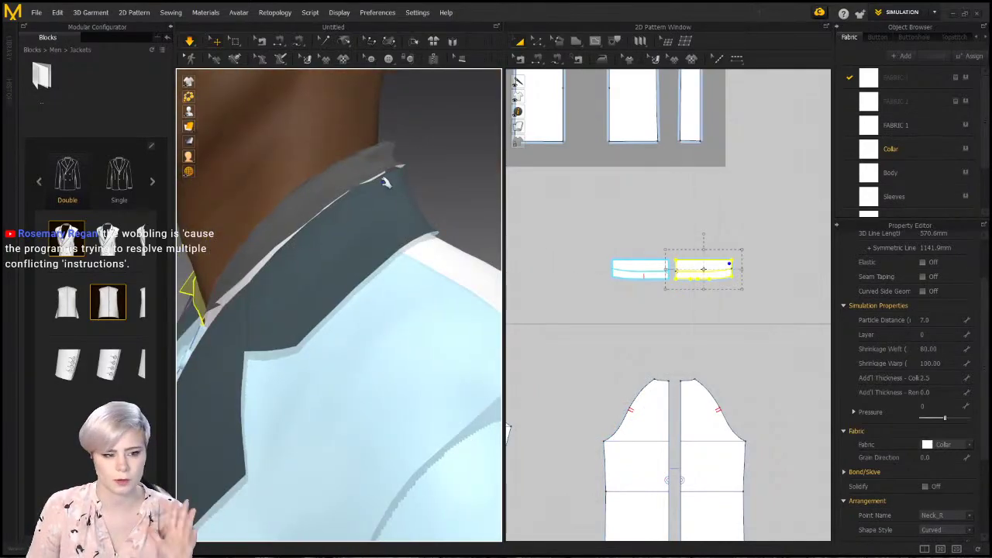
left_click(391, 167)
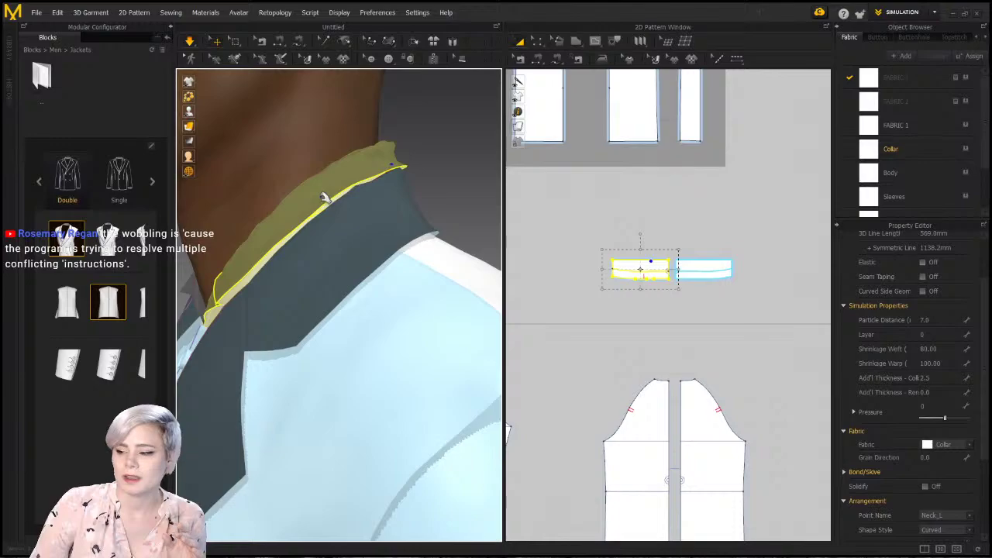
right_click_drag(243, 188, 395, 214)
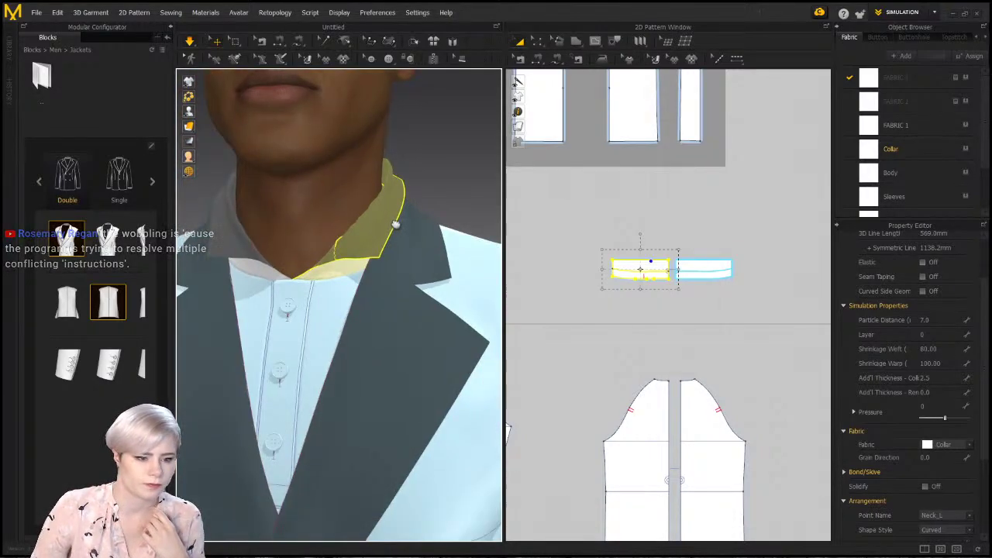
middle_click_drag(394, 215, 373, 223)
left_click(479, 123)
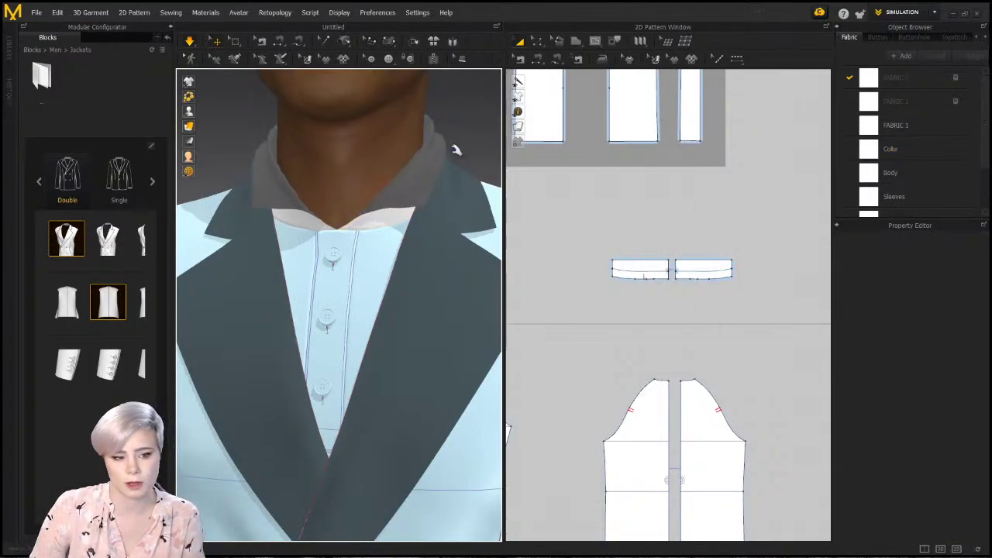
Pull the polo collar piece at the avatar's right side up and out over the jacket collar, from the front tip round to the nape
scroll(285, 191, "down", 2)
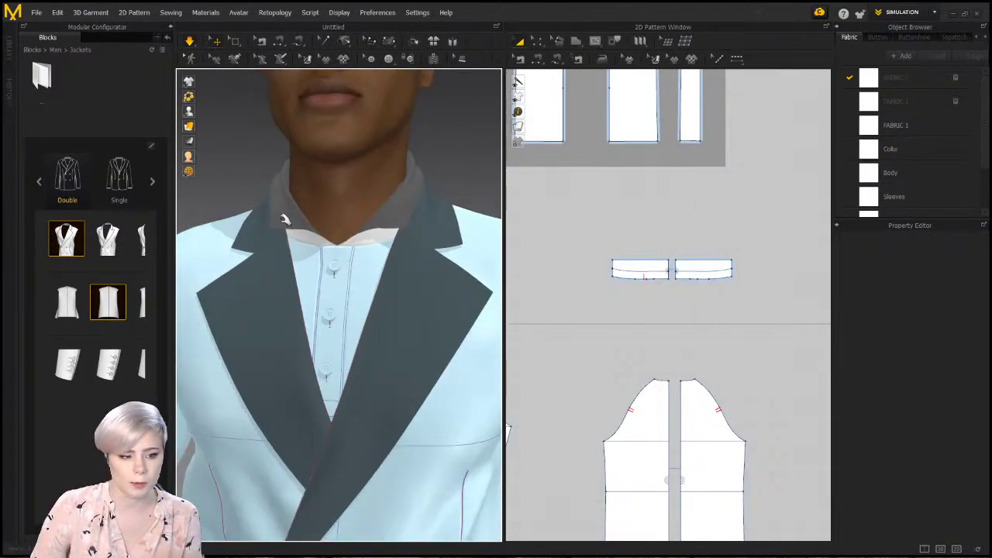
left_click(284, 220)
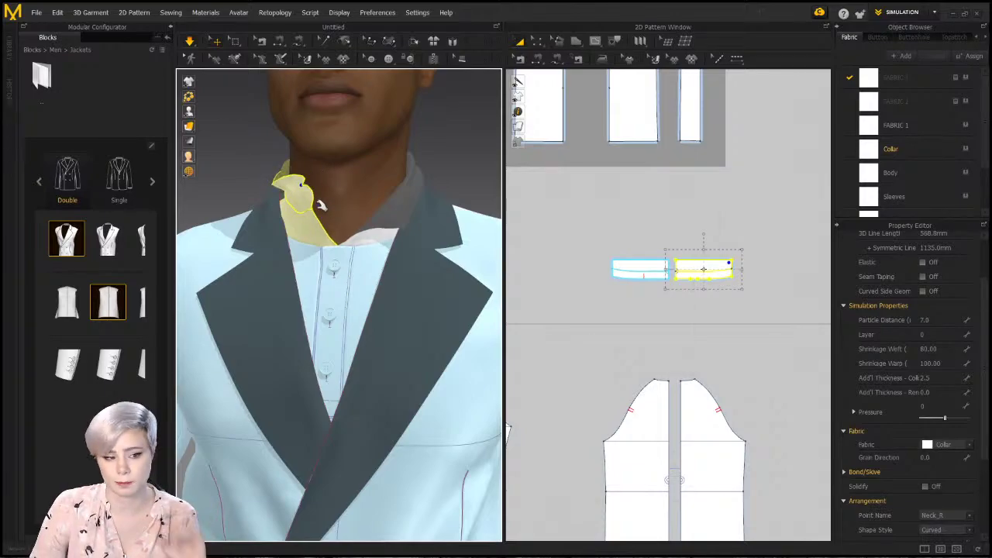
right_click_drag(298, 188, 231, 175)
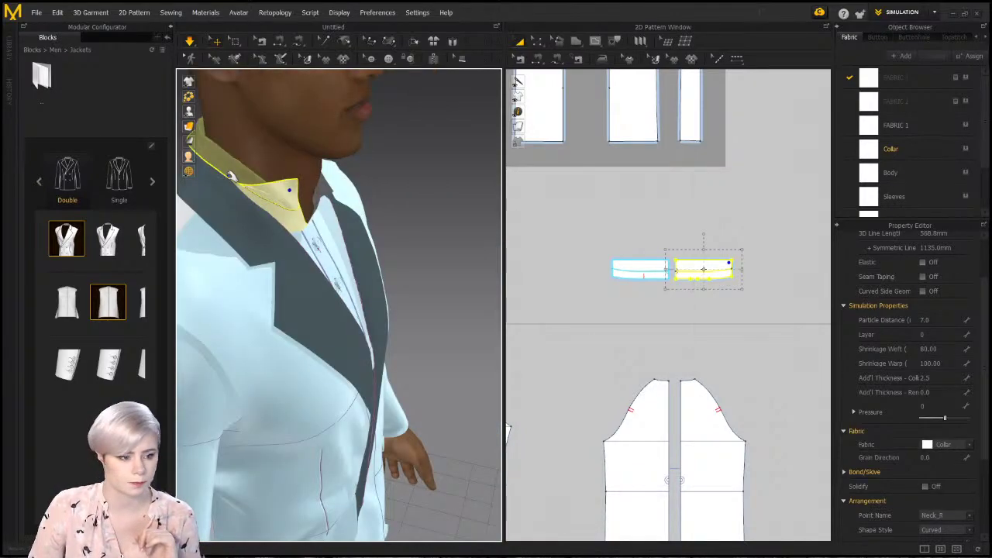
mouse_move(246, 156)
left_mouse_down()
mouse_move(292, 140)
mouse_move(257, 145)
left_mouse_up()
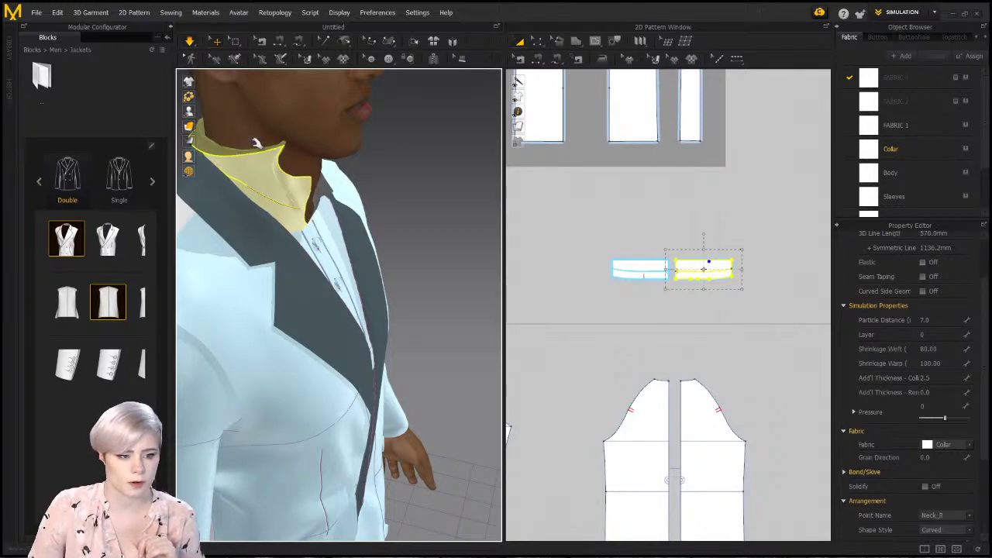
scroll(270, 202, "up", 1)
right_click_drag(270, 201, 292, 216)
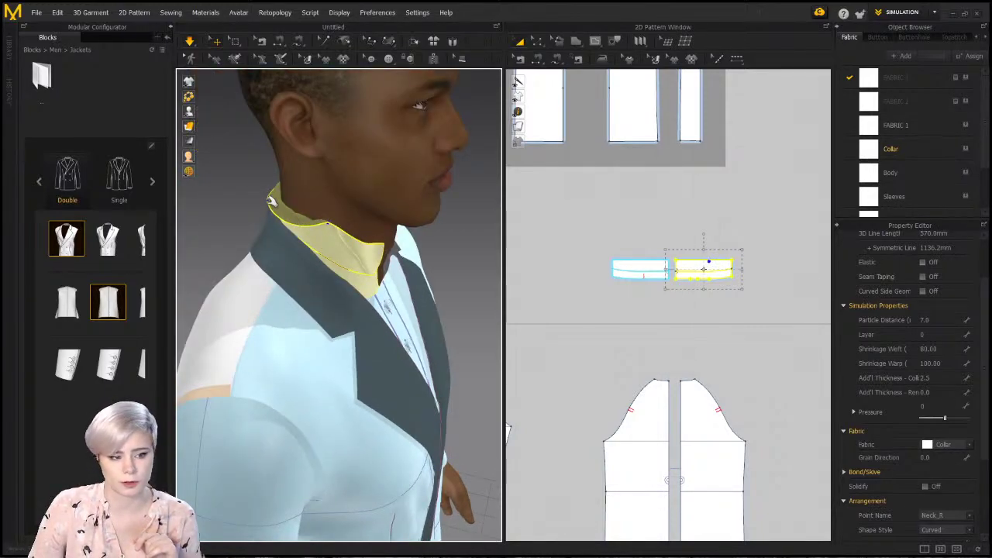
left_click_drag(283, 165, 273, 127)
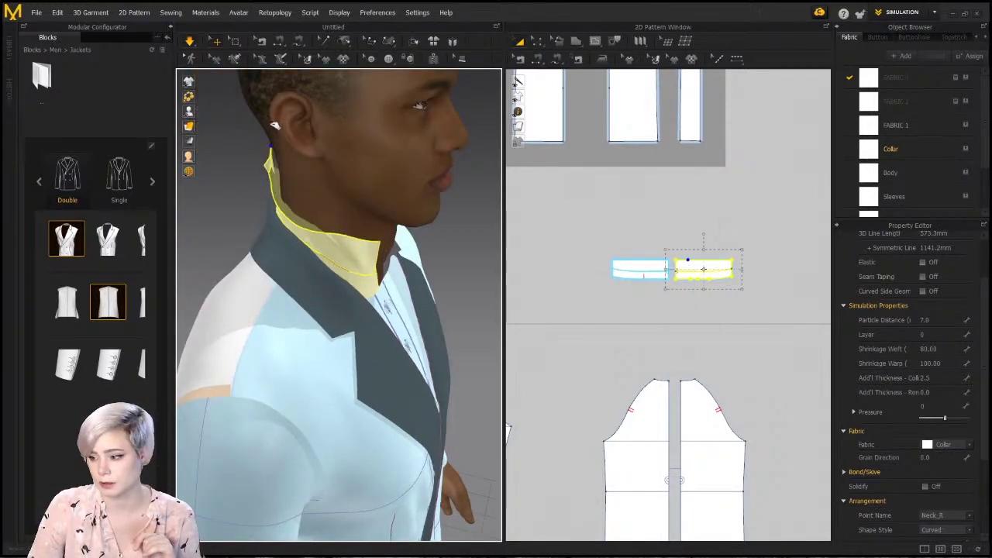
right_click_drag(301, 212, 338, 224)
Pull the polo collar piece at the avatar's left side up and out over the jacket collar at the front tip and side of the neck
left_click(302, 235)
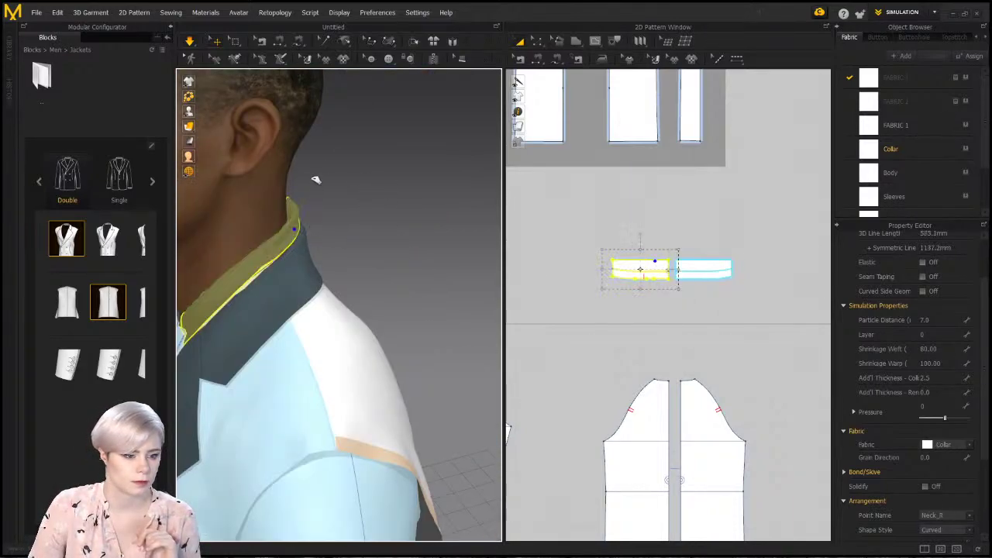
right_click_drag(265, 251, 319, 287)
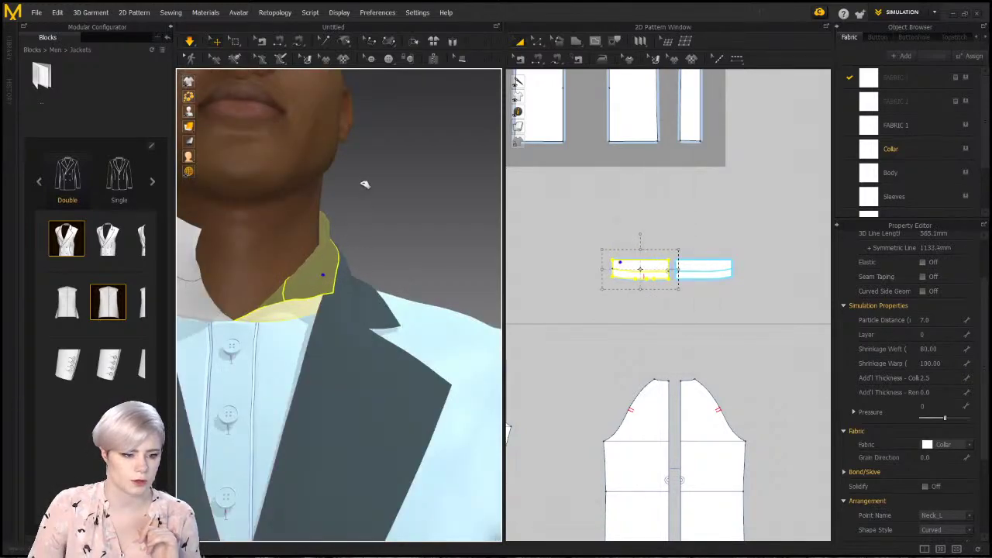
left_click_drag(366, 184, 407, 247)
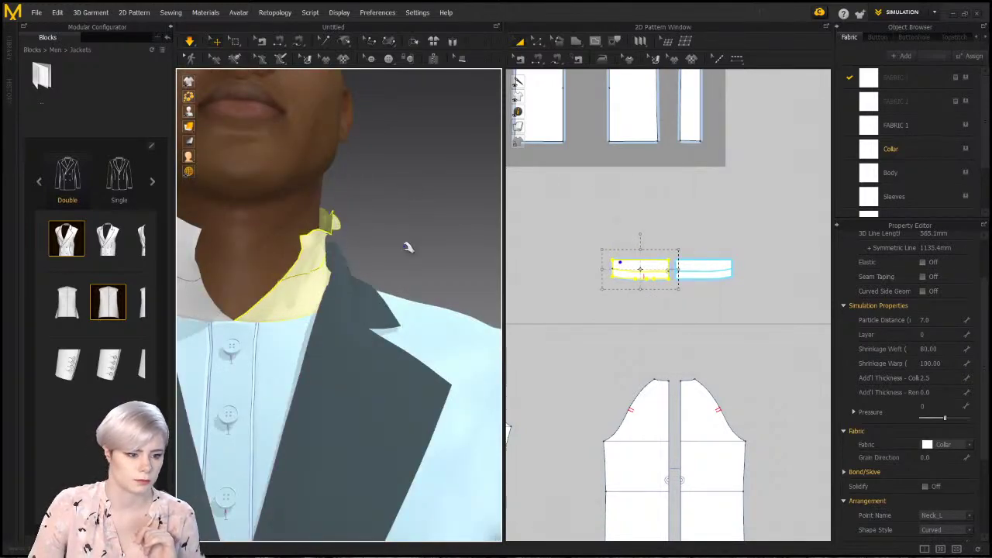
right_click_drag(357, 235, 226, 262)
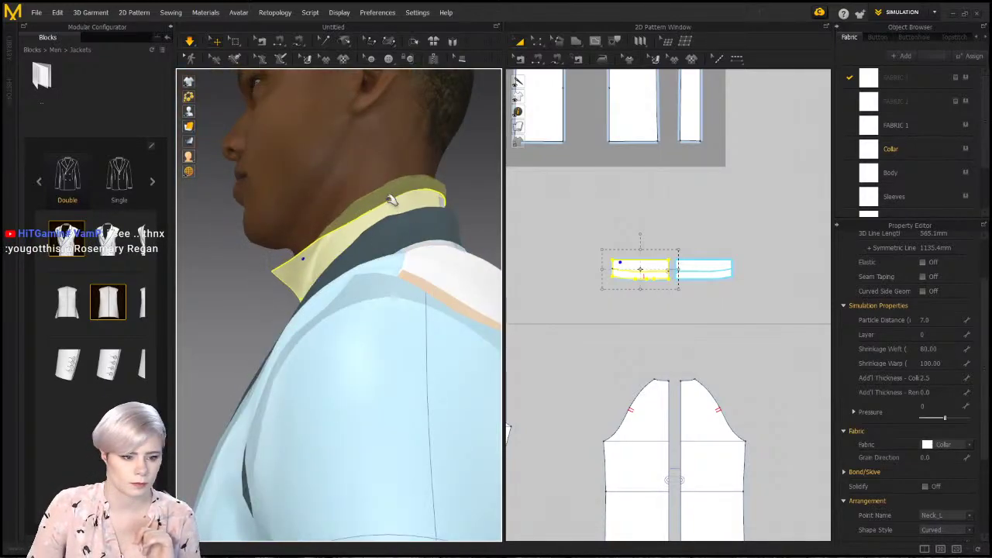
left_click_drag(391, 200, 394, 131)
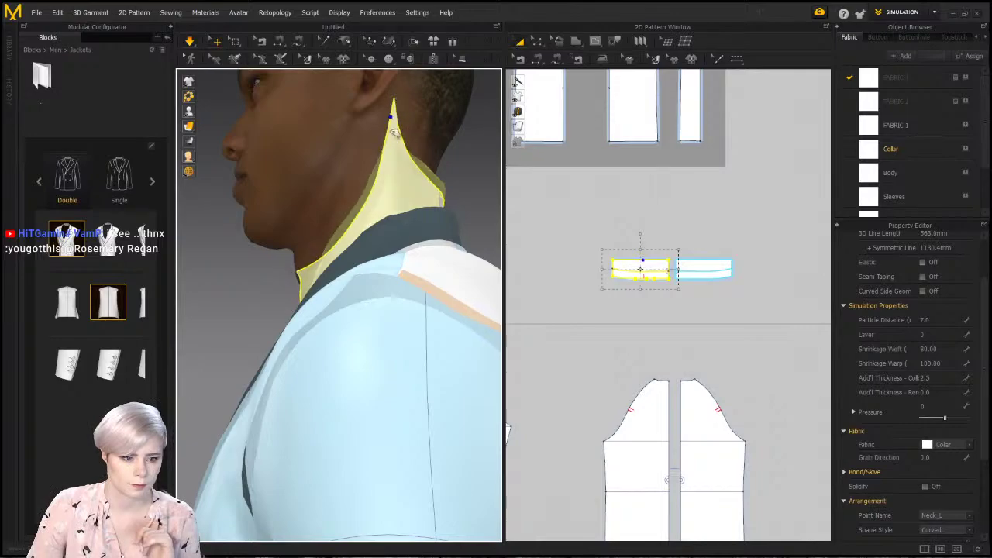
Examine how the layered collars sit on the whole outfit and look over the complete 2D pattern layout
right_click_drag(394, 210, 438, 421)
scroll(439, 421, "down", 3)
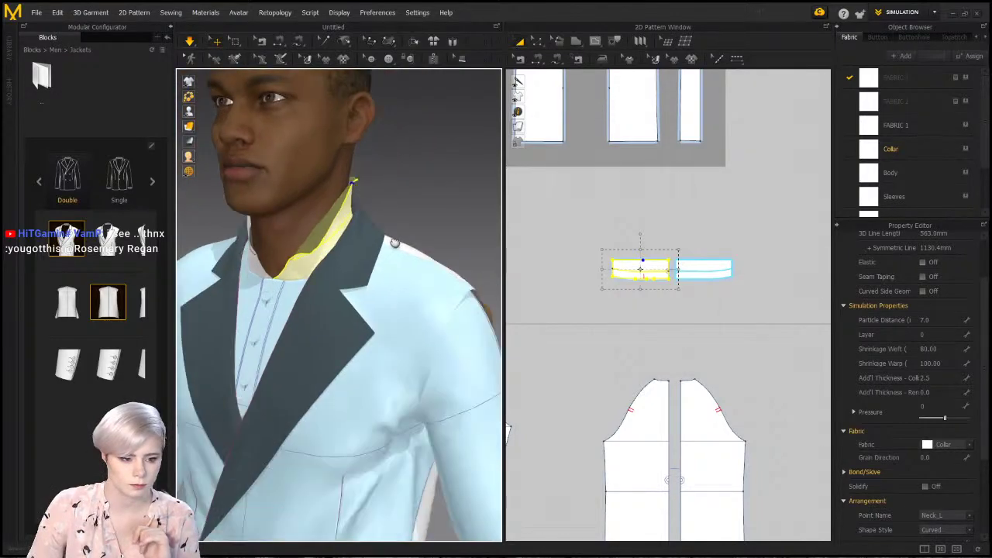
scroll(389, 306, "down", 5)
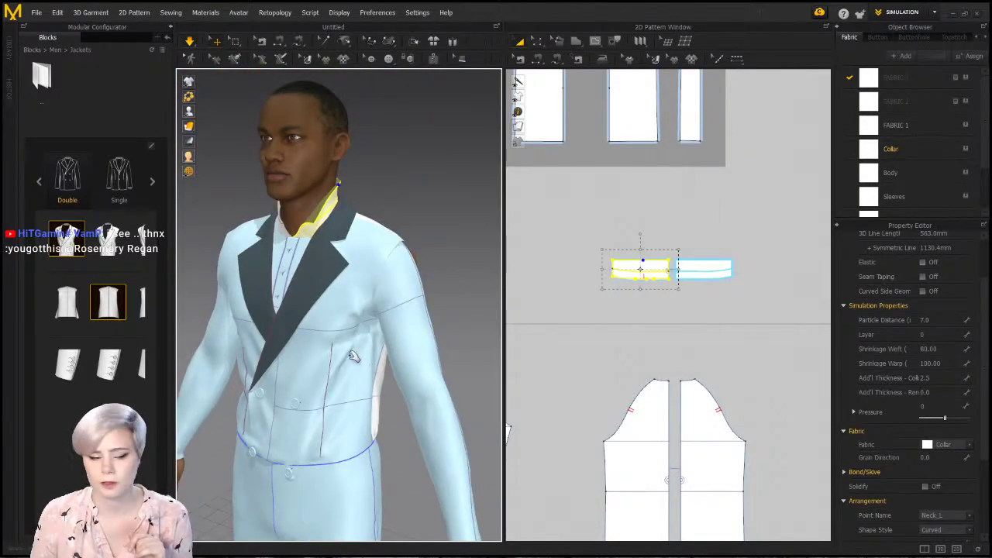
middle_click_drag(353, 357, 353, 283)
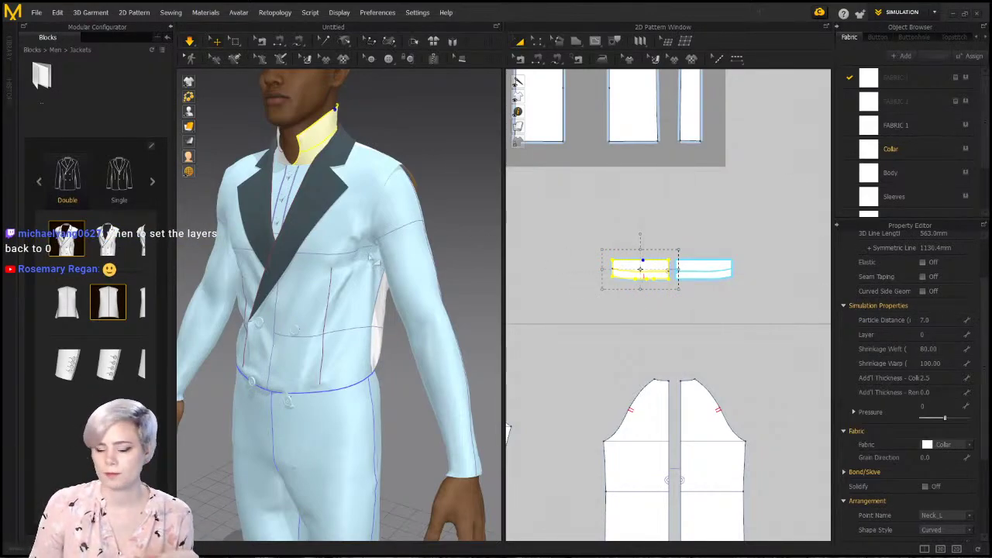
scroll(389, 322, "down", 3)
scroll(620, 306, "down", 5)
middle_click_drag(662, 269, 700, 193)
scroll(791, 173, "down", 5)
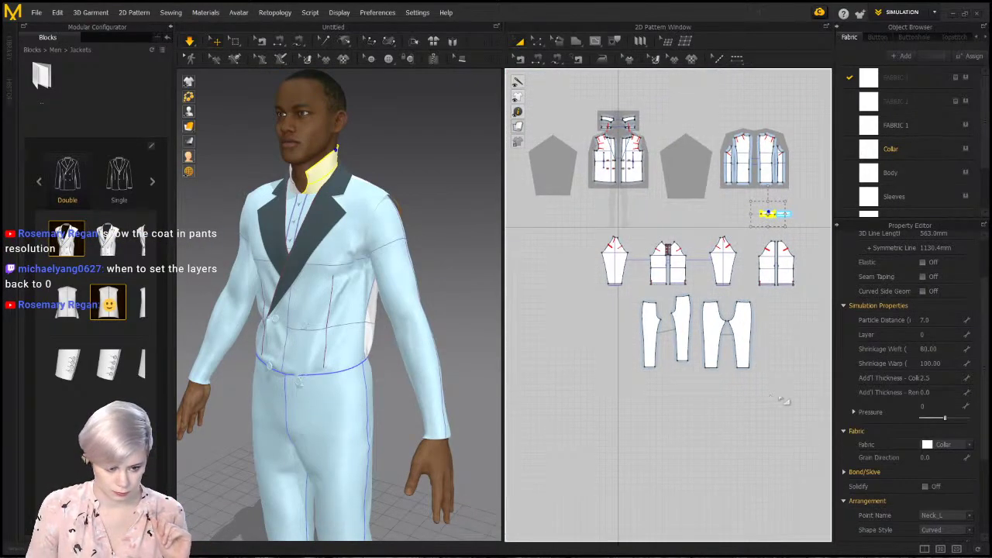
middle_click_drag(597, 93, 599, 92)
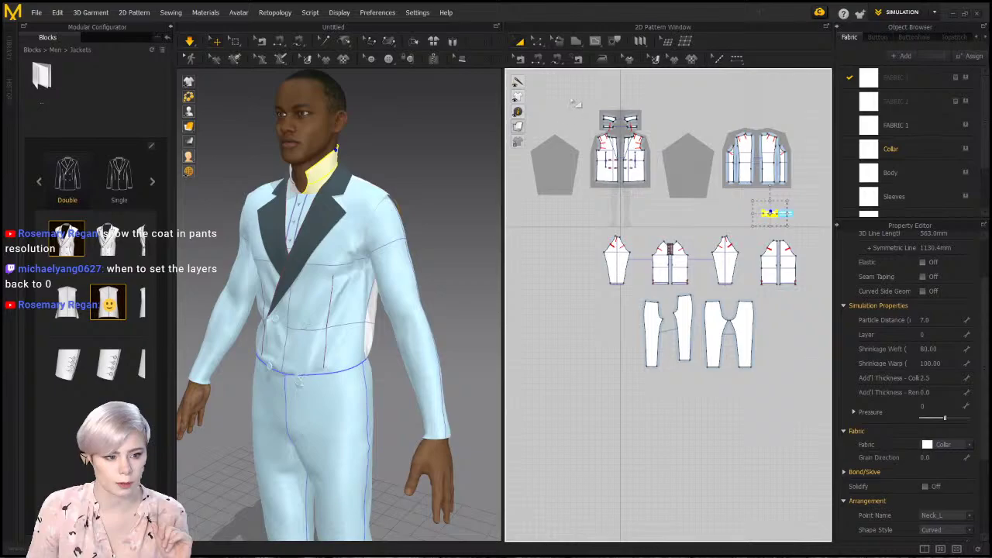
Try deleting all the jacket pattern pieces and undo the deletion
left_click_drag(568, 90, 789, 206)
left_click(474, 318)
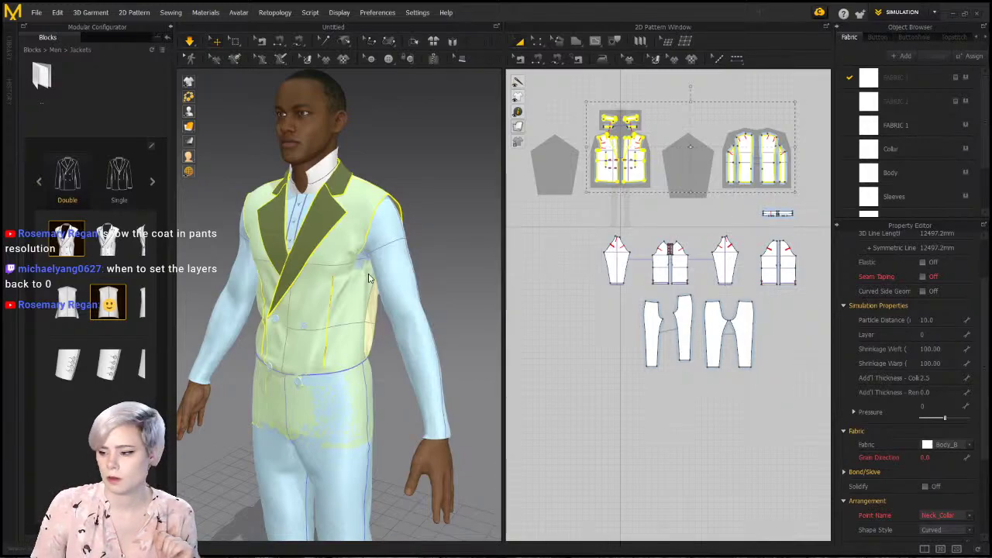
key("space")
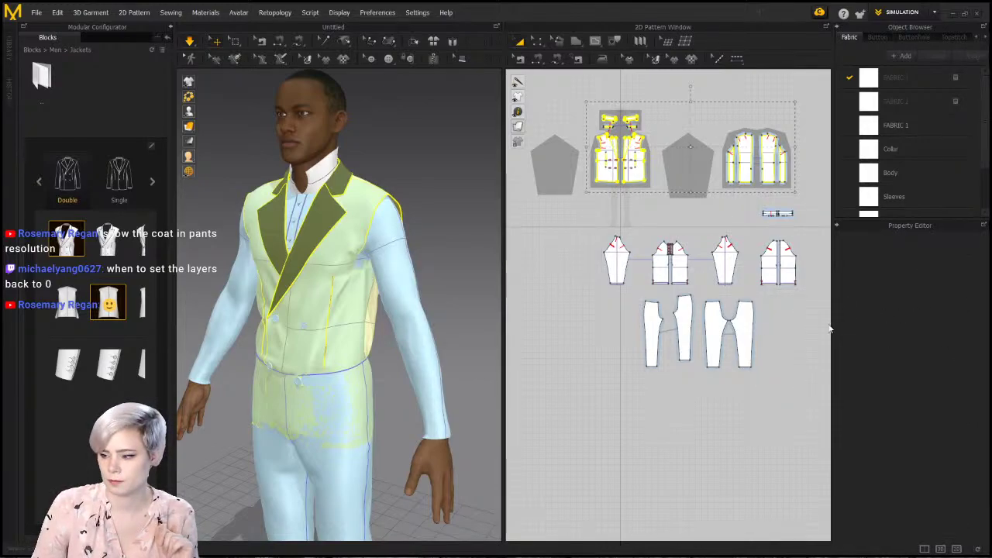
key("Delete")
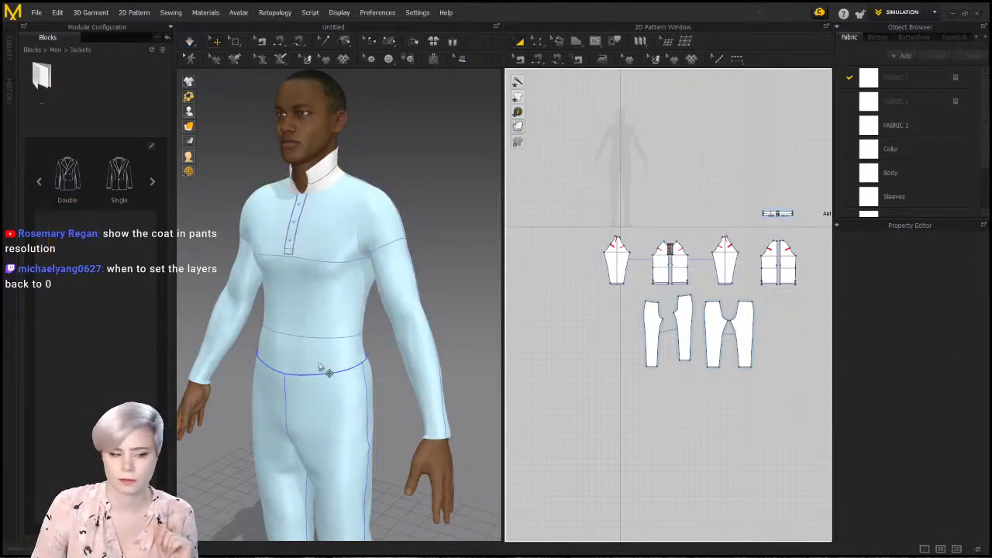
scroll(663, 232, "down", 2)
right_click_drag(663, 232, 606, 268)
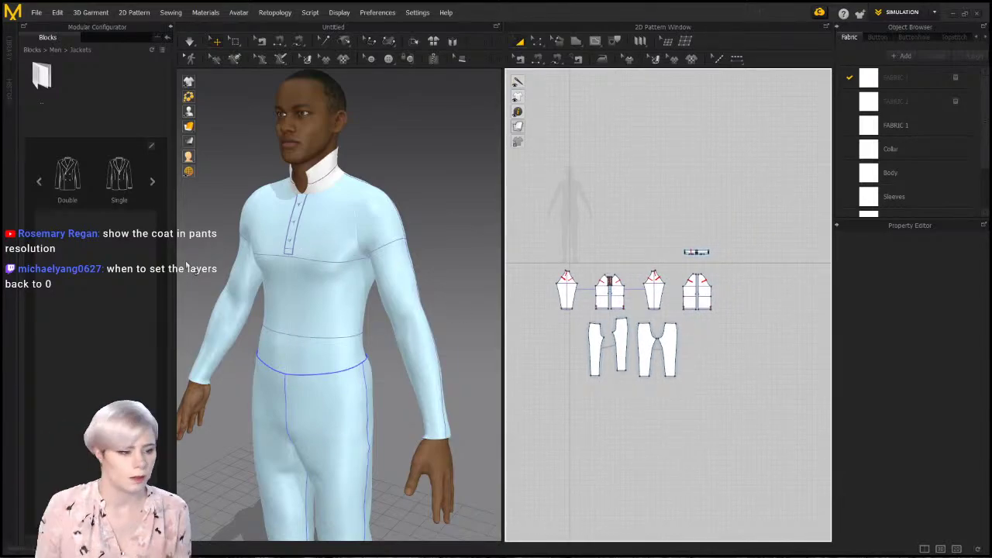
left_click(634, 194)
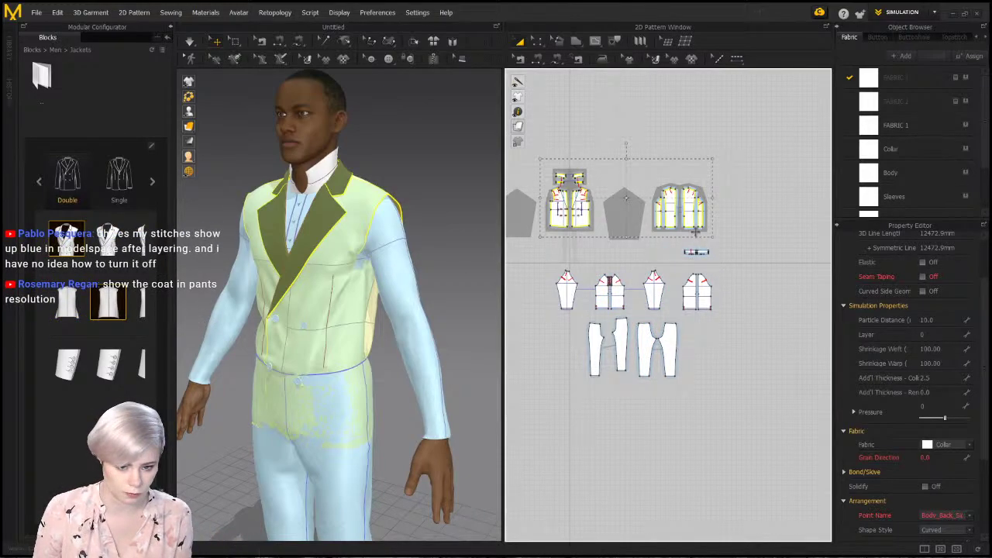
Try a different layer value on the four trouser pattern pieces and set it back to 1
left_click_drag(778, 407, 680, 372)
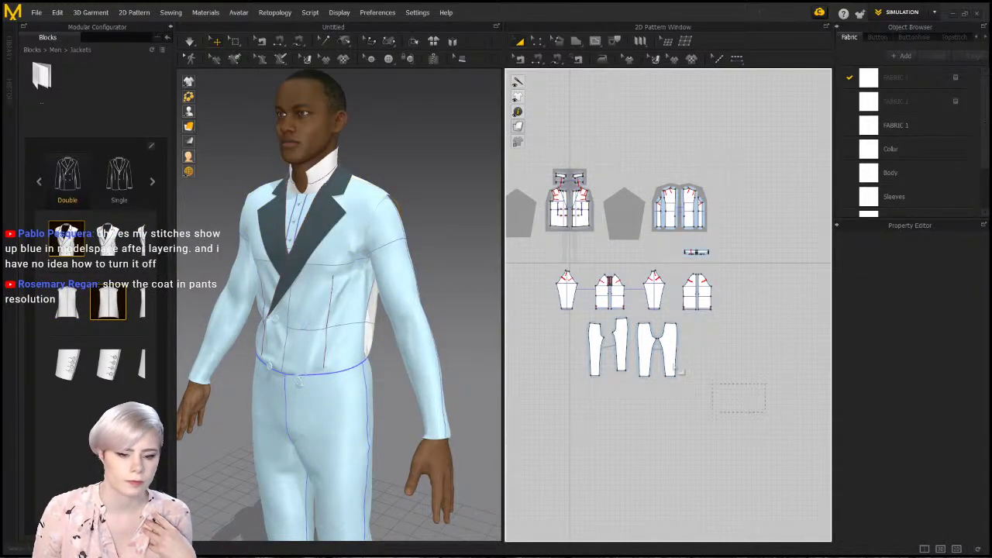
left_click_drag(561, 317, 561, 318)
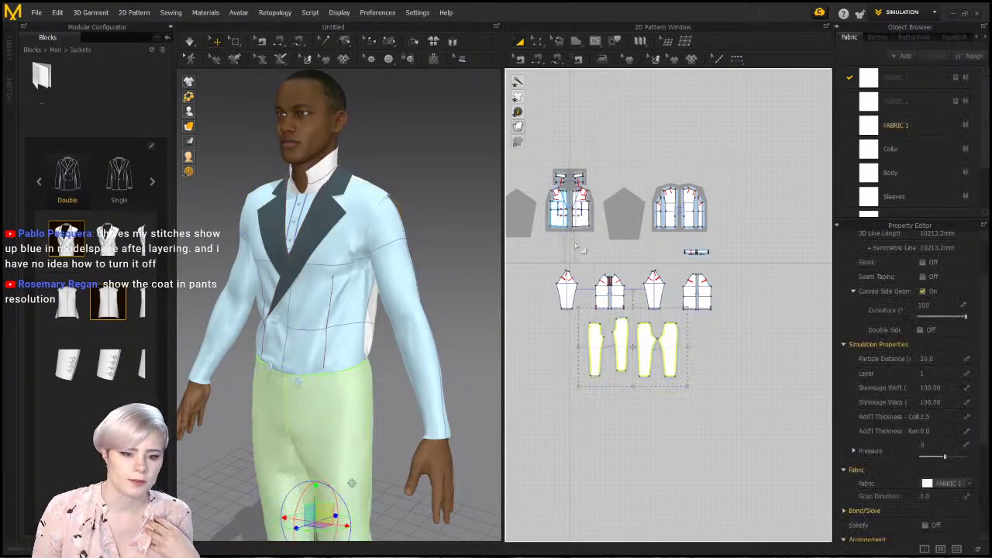
left_click(943, 370)
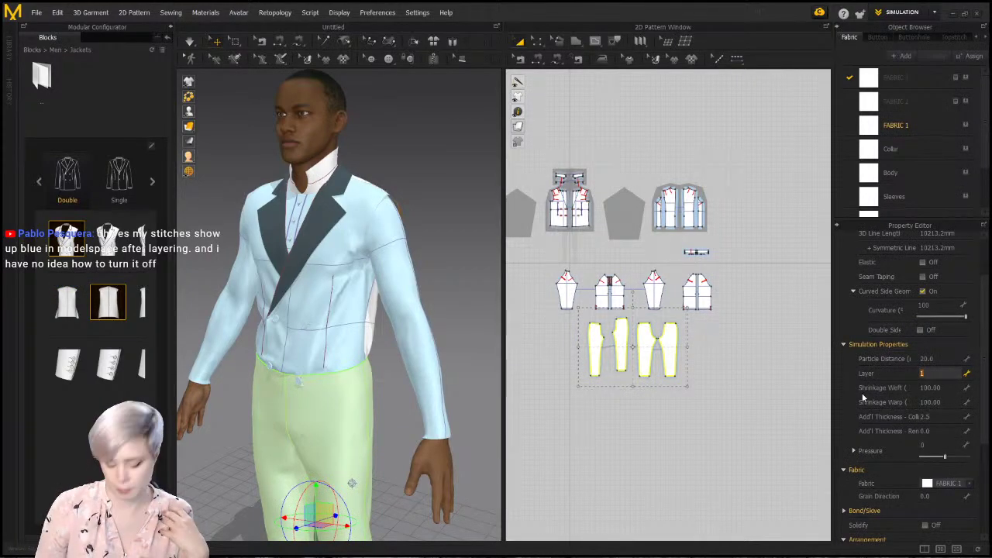
type("3")
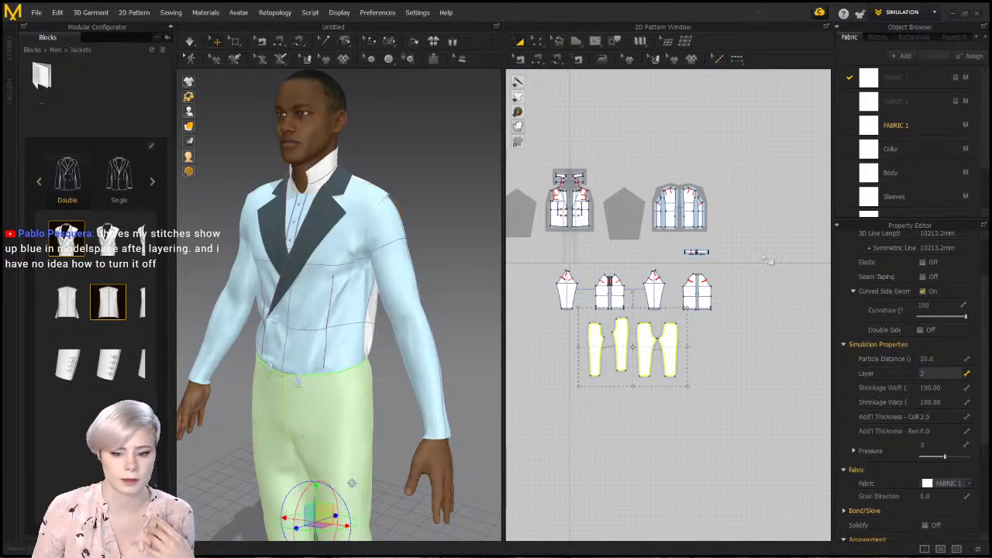
key("BackSpace")
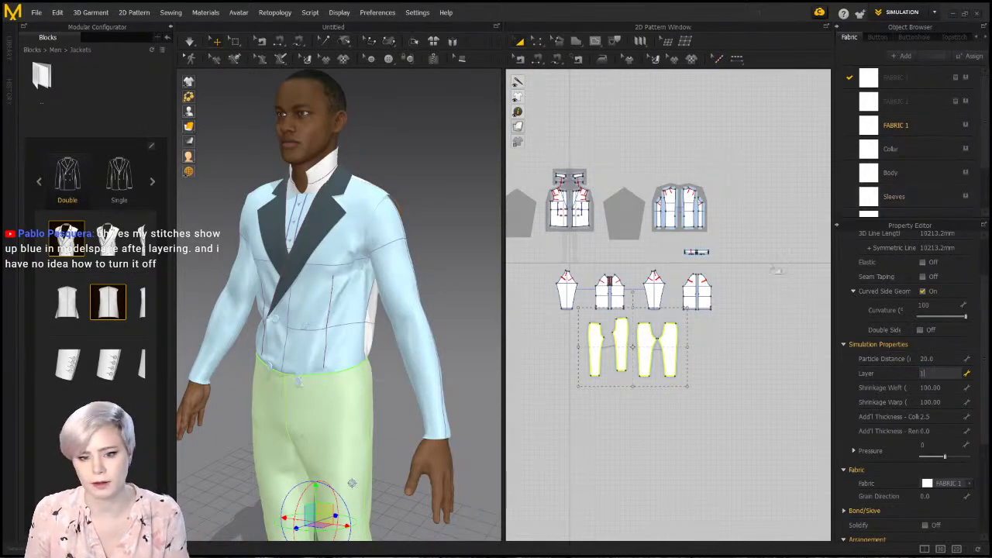
key("Return")
Set the simulation layer of all the jacket pattern pieces to 2 and deselect them
left_click_drag(722, 245, 538, 149)
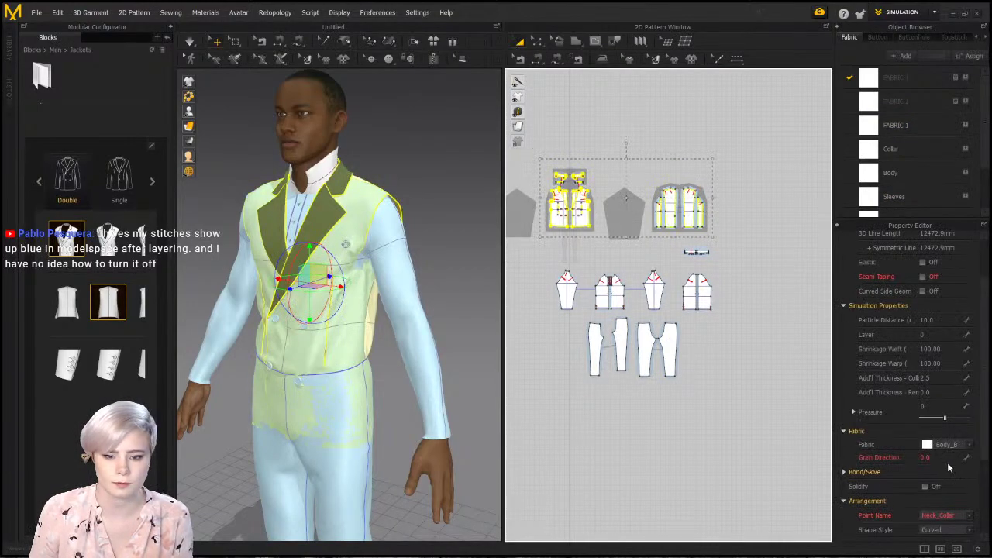
left_click(930, 334)
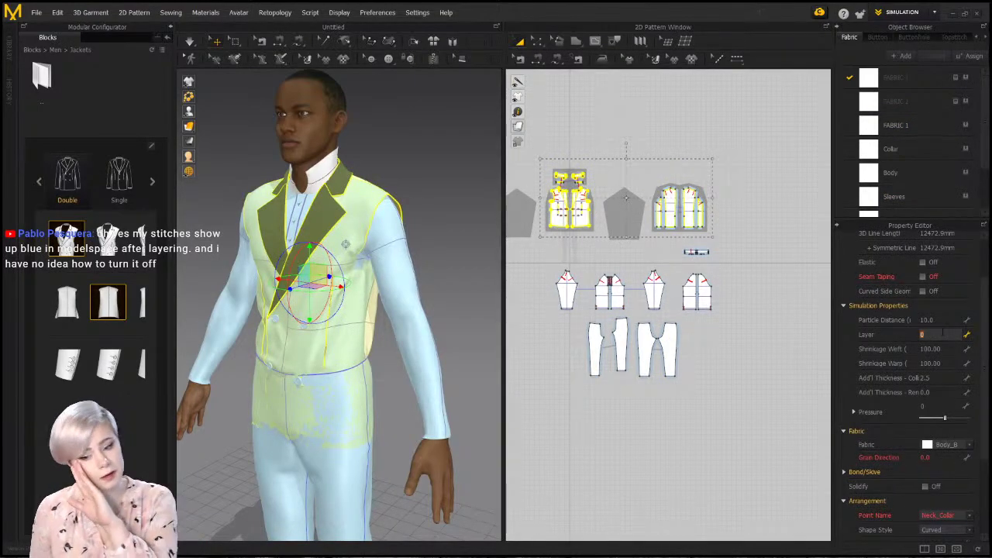
type("2")
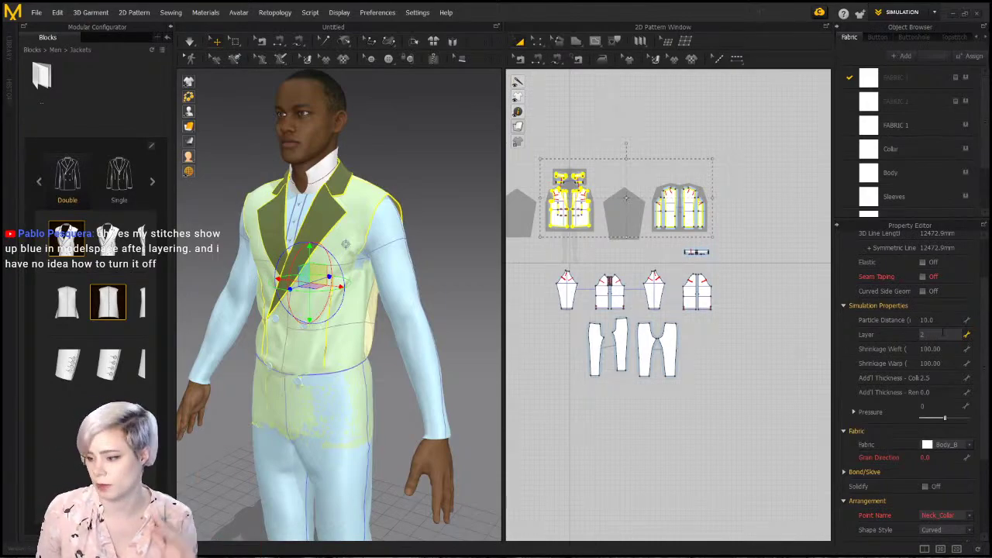
left_click(636, 456)
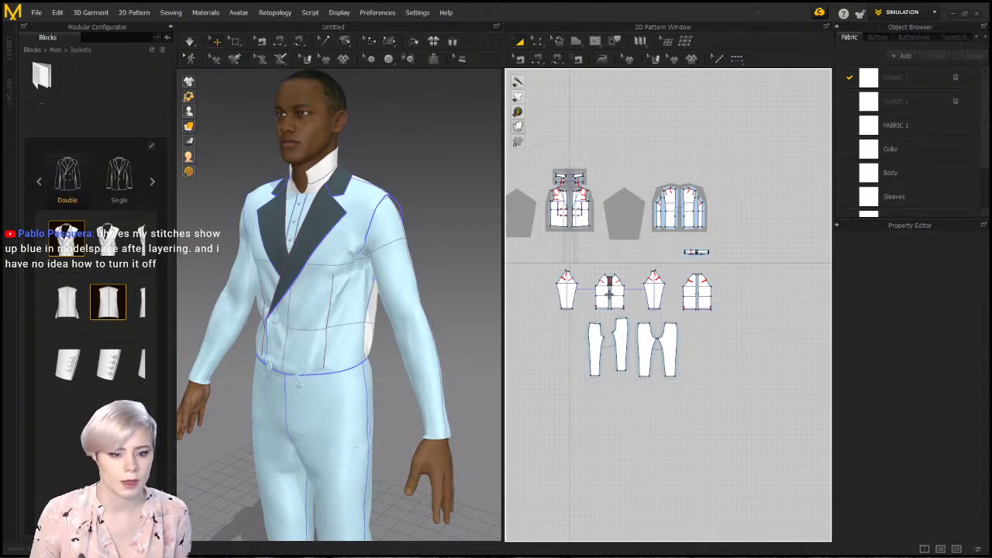
Freeze all the polo and trouser pattern pieces, including the polo collar, and unfreeze the jacket pieces
left_click_drag(719, 317, 521, 246)
left_click(737, 439)
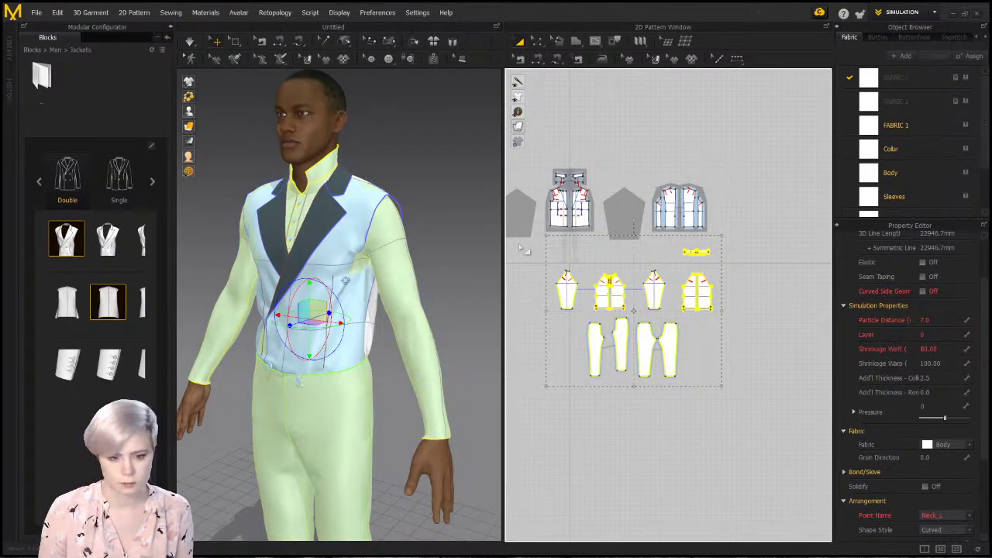
left_click_drag(725, 244, 518, 139)
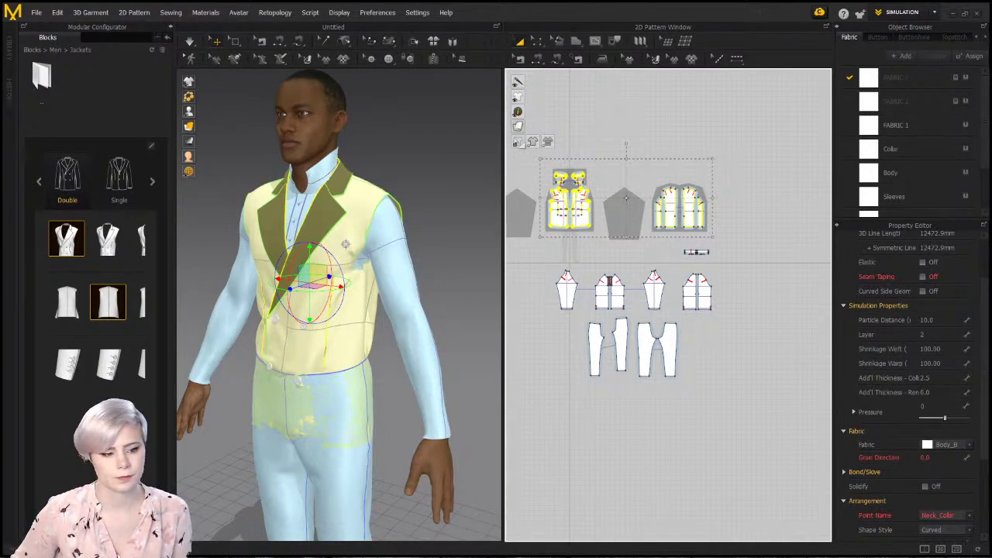
Run the simulation so the jacket drapes over the frozen polo and trousers, and check it from the front and back
left_click(188, 40)
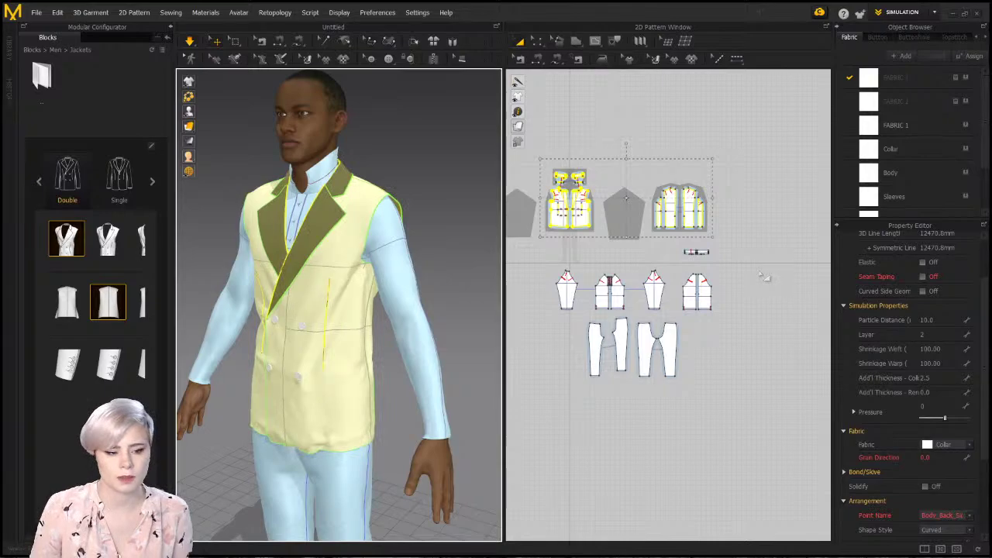
middle_click_drag(304, 377, 321, 376)
right_click_drag(344, 366, 318, 359)
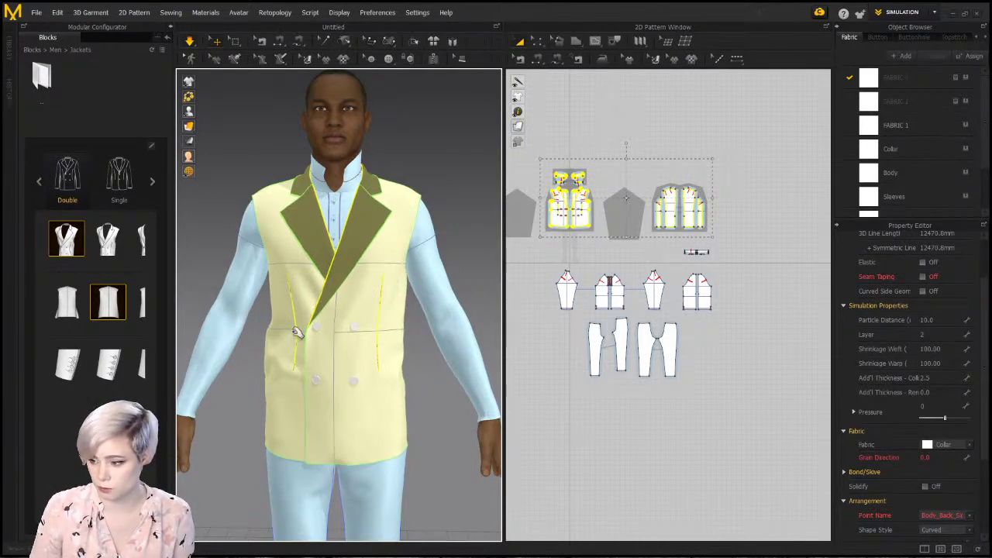
right_click_drag(330, 279, 476, 284)
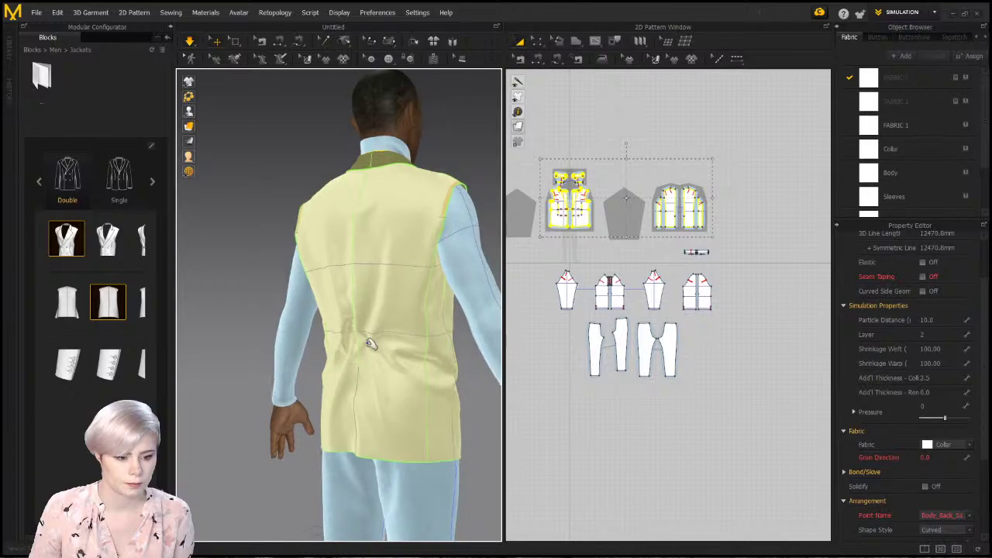
Examine the draped jacket from the back, front and side, focusing on the hem over the trousers
left_click_drag(354, 372, 340, 375)
right_click_drag(402, 347, 278, 339)
middle_click_drag(351, 366, 310, 315)
right_click_drag(274, 332, 262, 335)
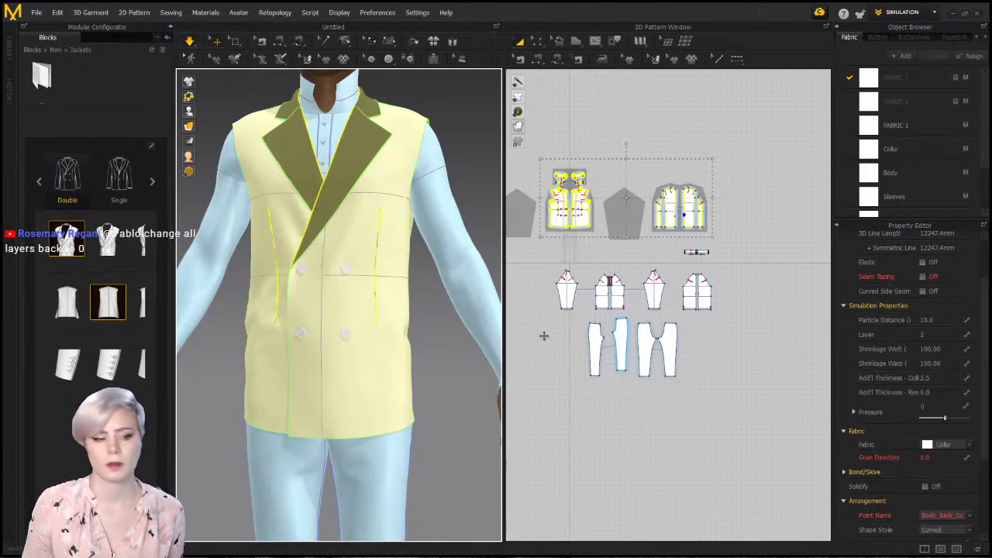
left_click(535, 417)
right_click_drag(380, 340, 390, 316)
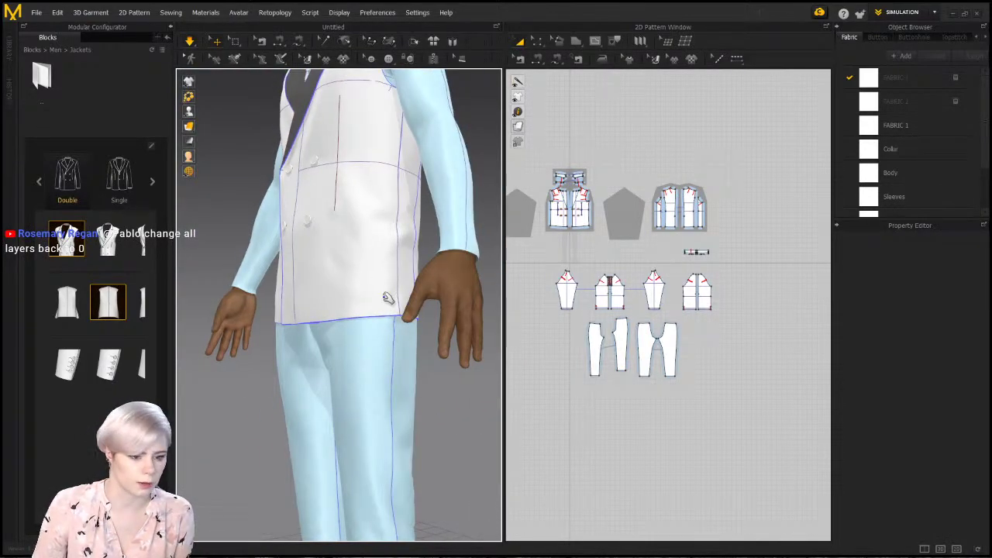
scroll(377, 343, "up", 1)
scroll(398, 348, "up", 1)
right_click_drag(398, 348, 391, 356)
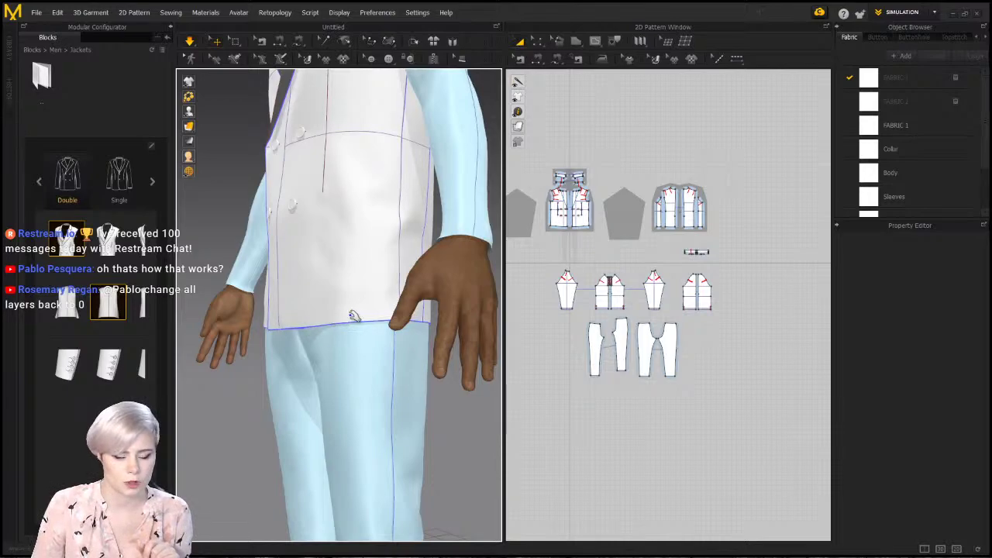
middle_click_drag(404, 394, 400, 348)
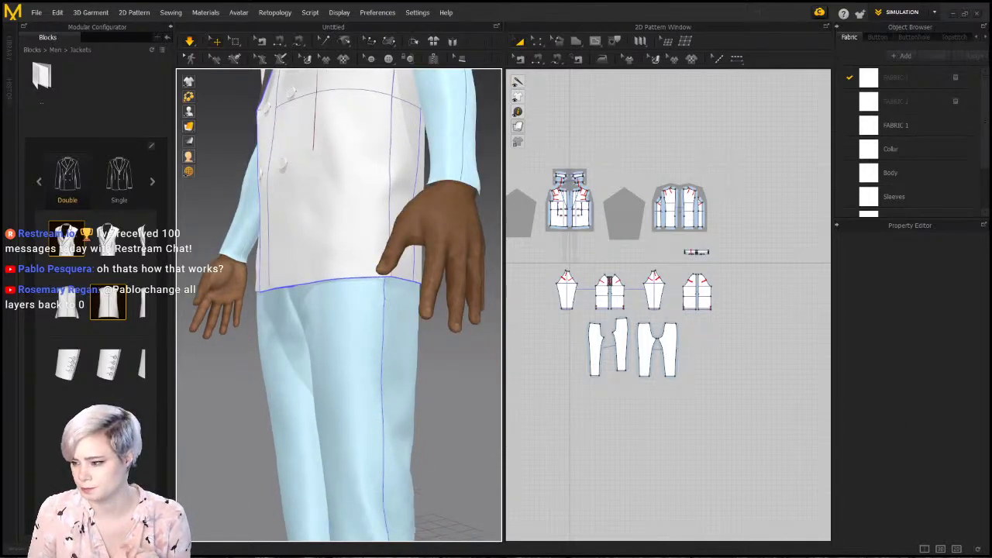
right_click_drag(372, 360, 403, 369)
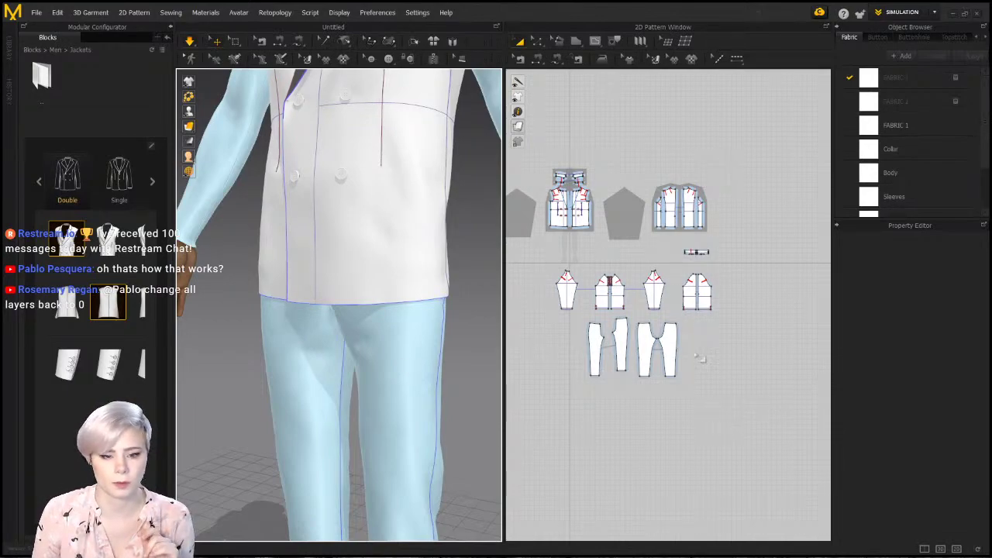
Remove the modular relationship from the jacket blocks, accept deleting the modular frame, and collapse the Modular Configurator
scroll(702, 358, "down", 3)
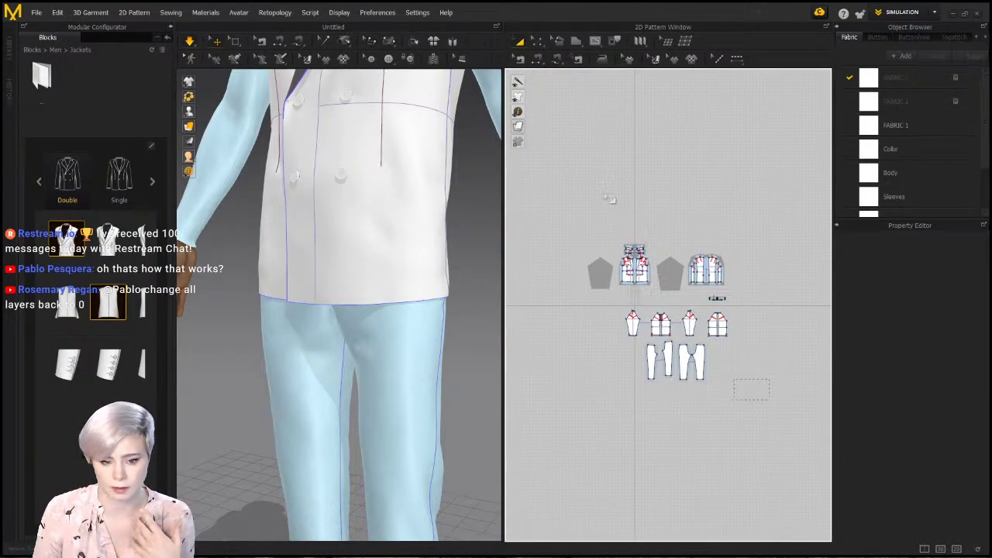
left_click_drag(610, 199, 599, 200)
left_click(669, 167)
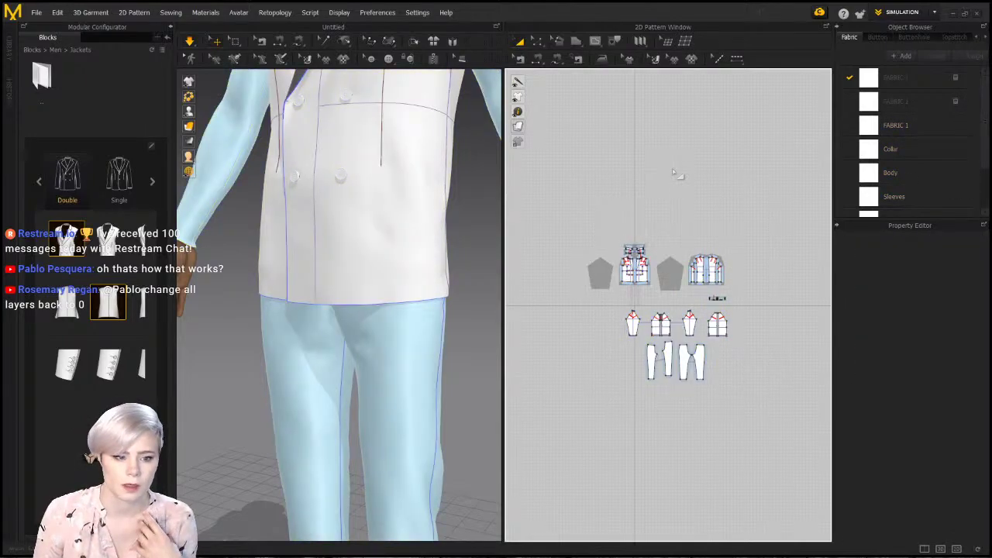
right_click(671, 168)
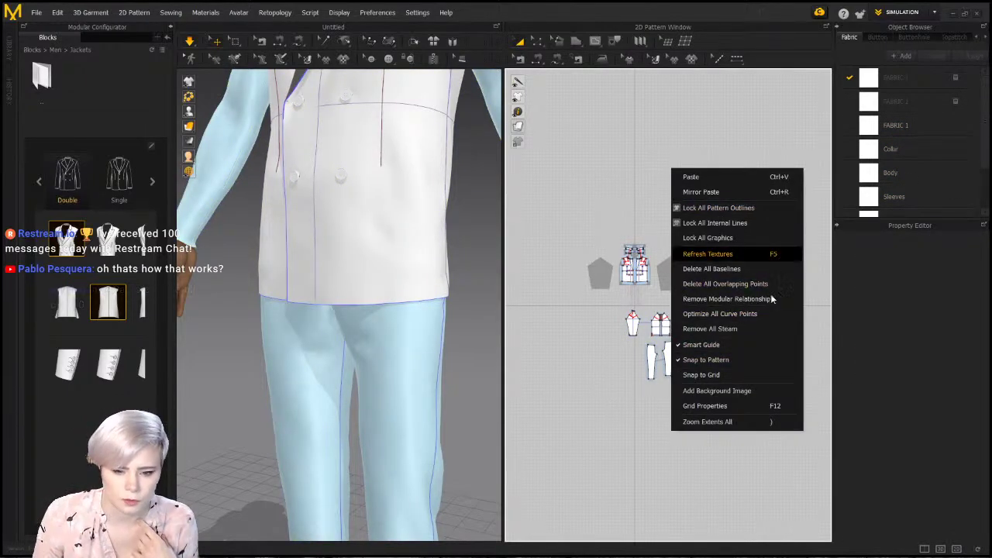
left_click(763, 300)
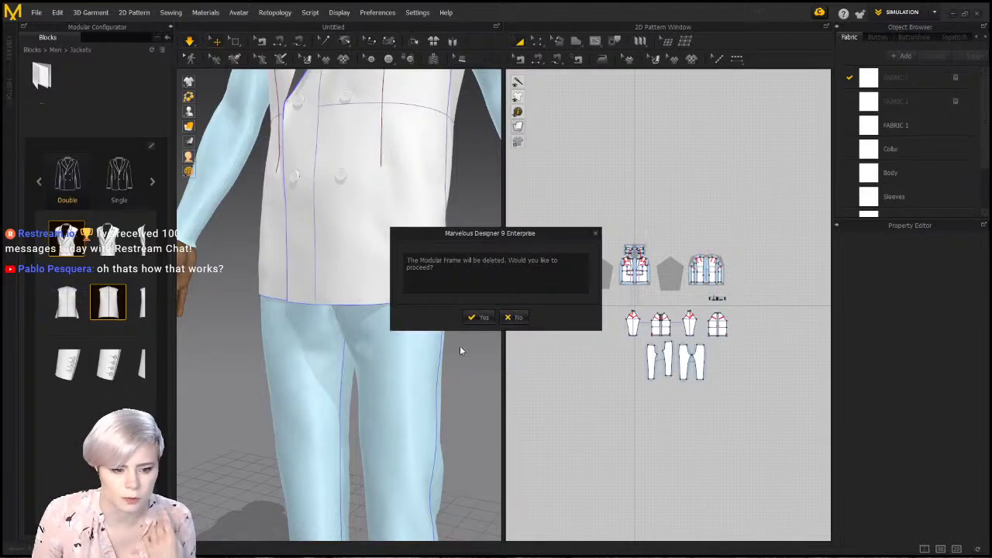
left_click(476, 317)
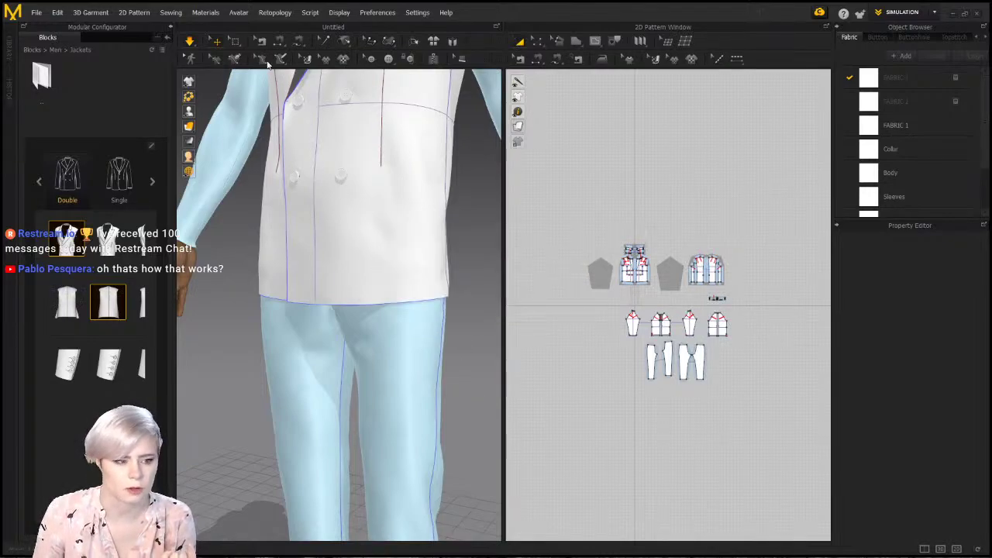
left_click(171, 27)
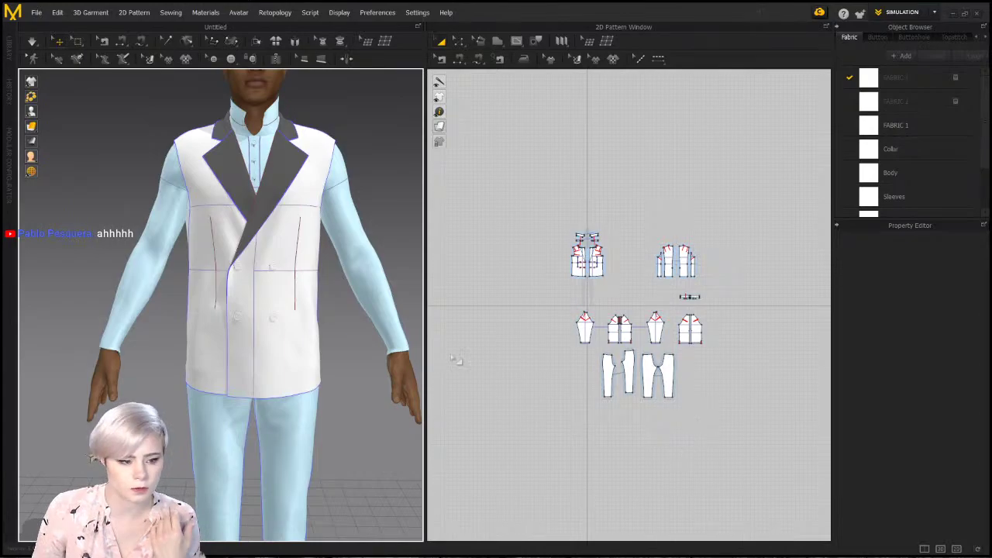
Set the simulation layer of all the jacket, polo and trouser pattern pieces to 0
mouse_move(276, 320)
right_mouse_down()
mouse_move(235, 311)
mouse_move(275, 331)
right_mouse_up()
middle_click_drag(282, 335, 234, 315)
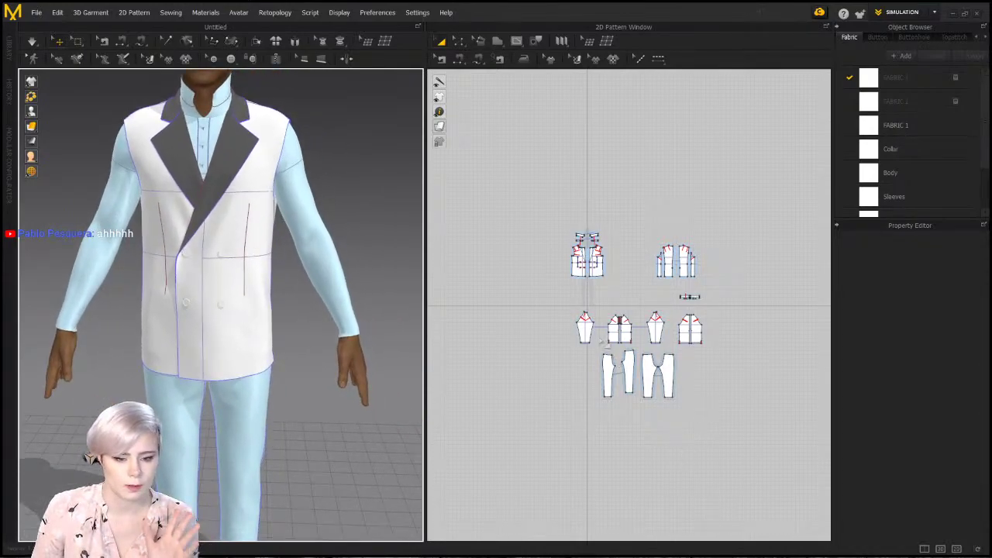
scroll(609, 348, "up", 5)
scroll(205, 151, "up", 5)
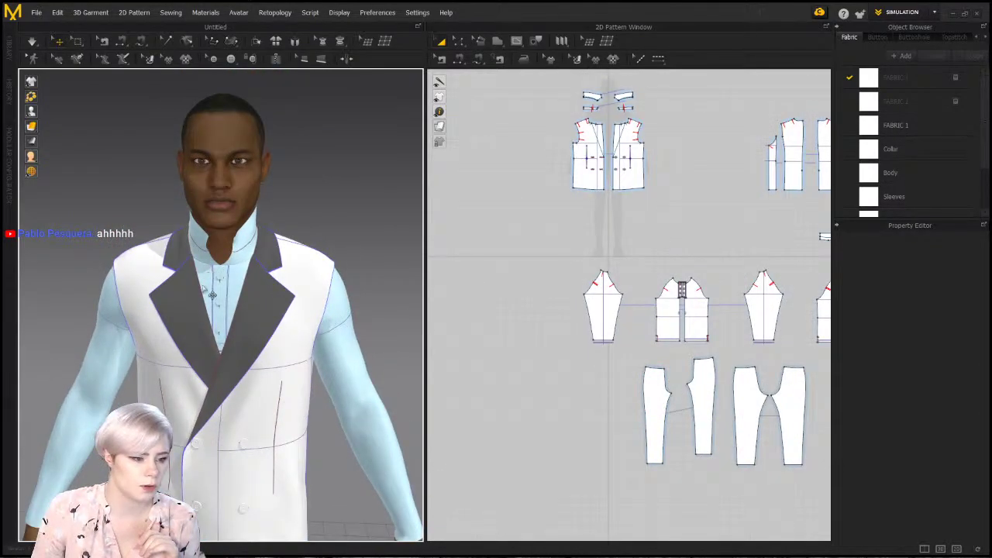
scroll(204, 289, "up", 2)
scroll(735, 411, "down", 3)
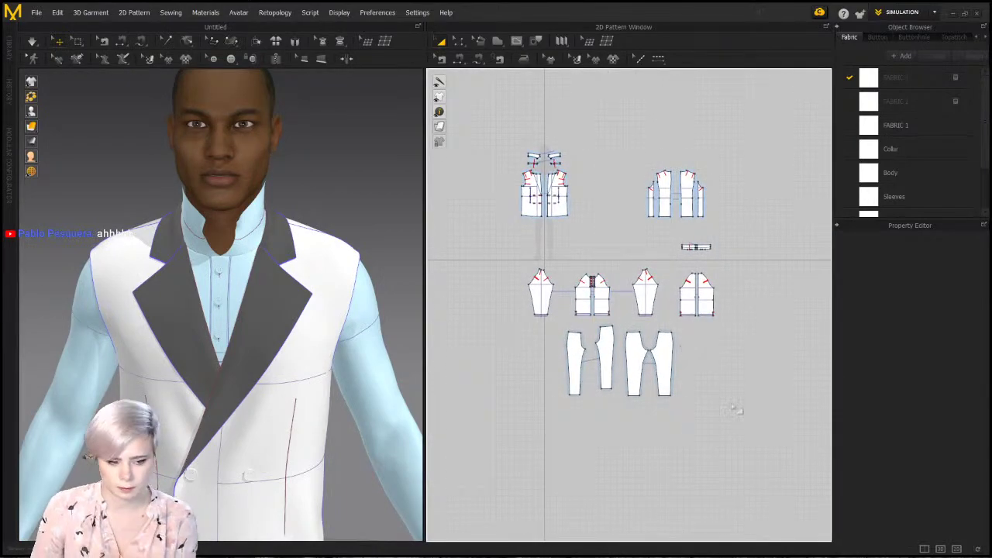
left_click_drag(772, 463, 503, 122)
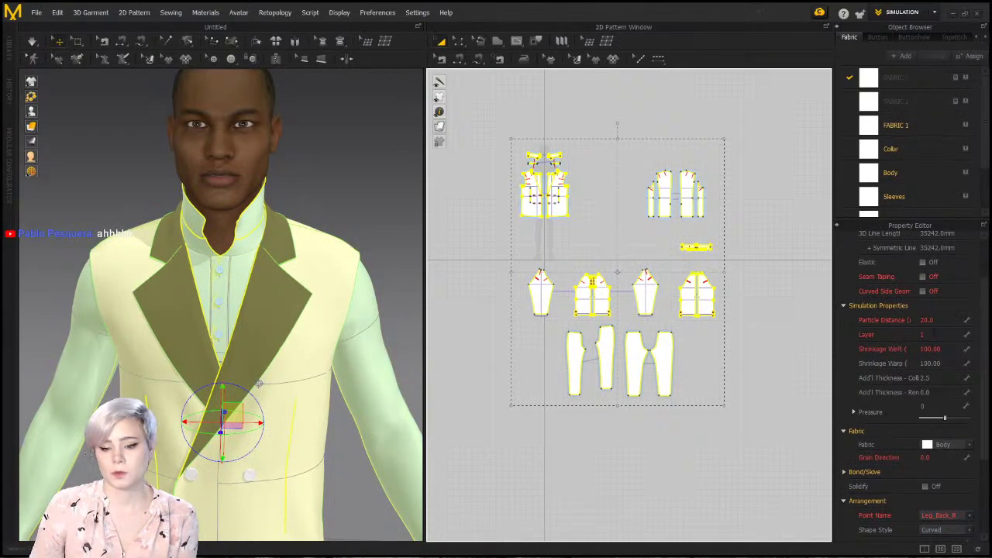
left_click(933, 335)
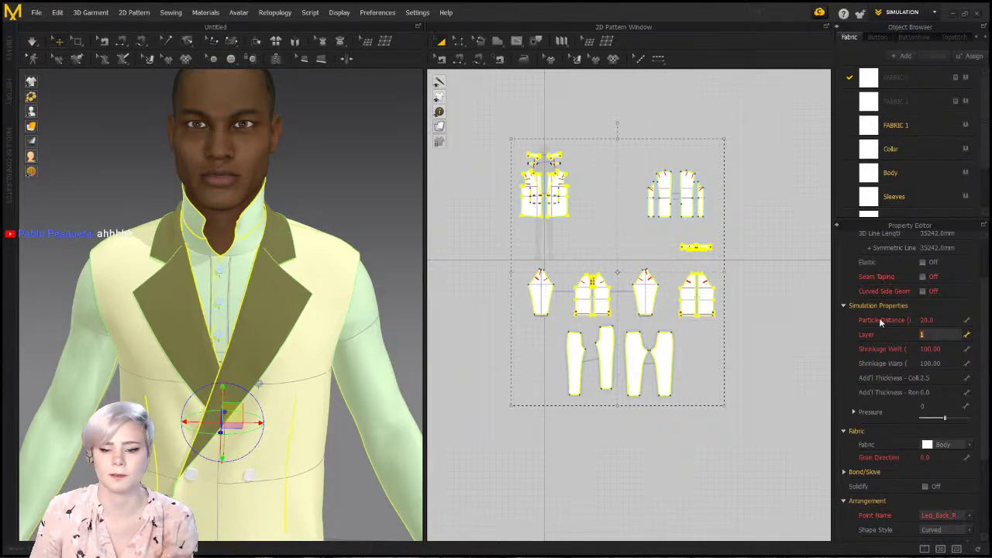
left_click(843, 339)
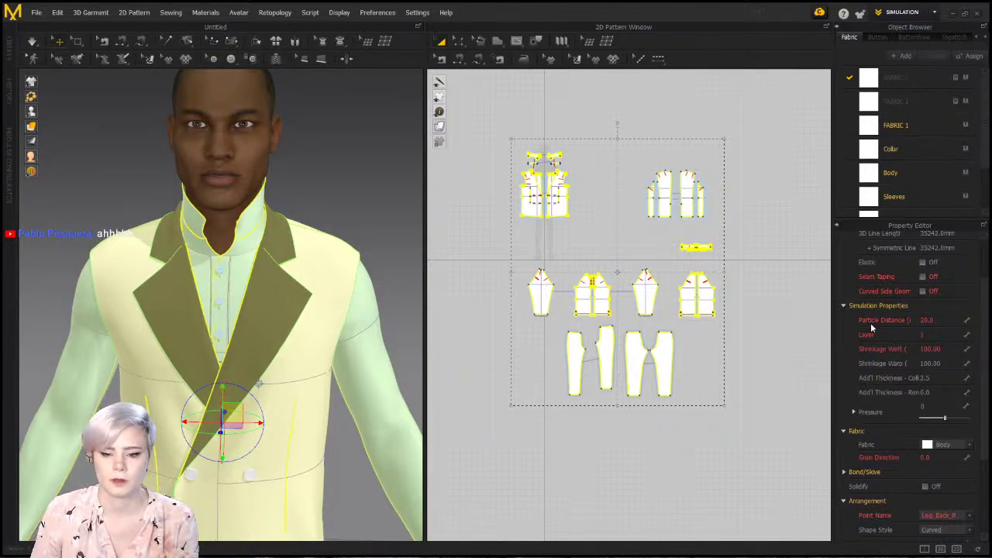
left_click(930, 334)
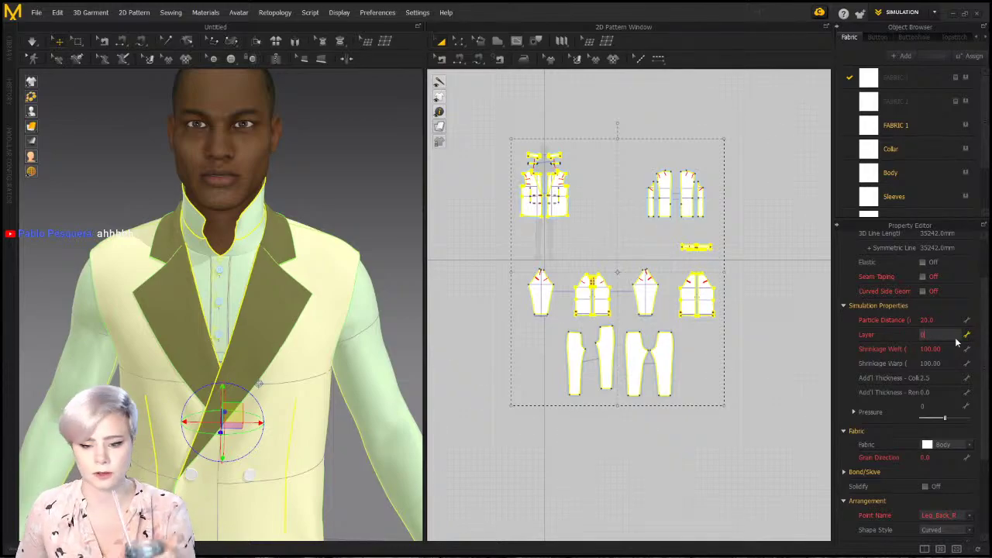
key("Return")
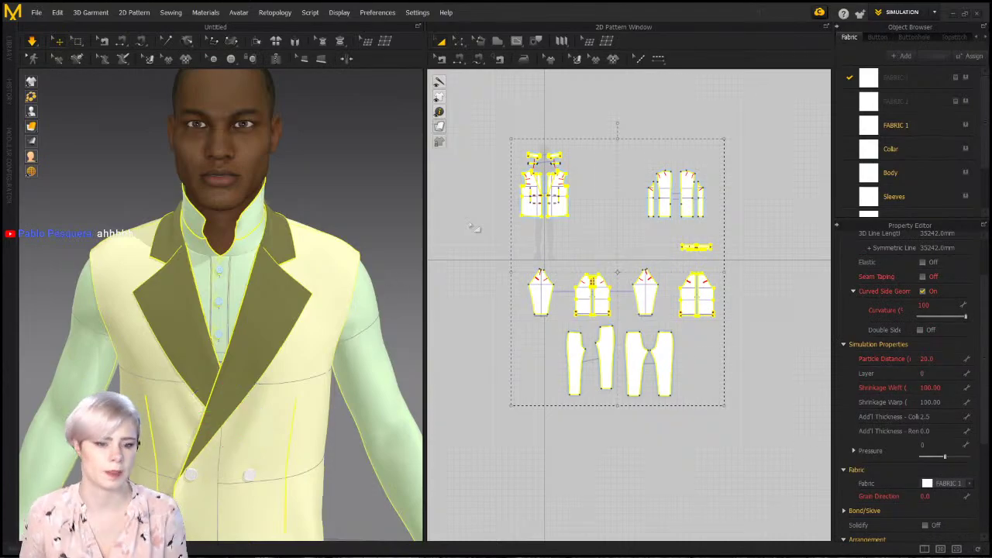
Deselect all the pattern pieces and check the simulating jacket from the front
left_click(485, 295)
scroll(322, 293, "up", 2)
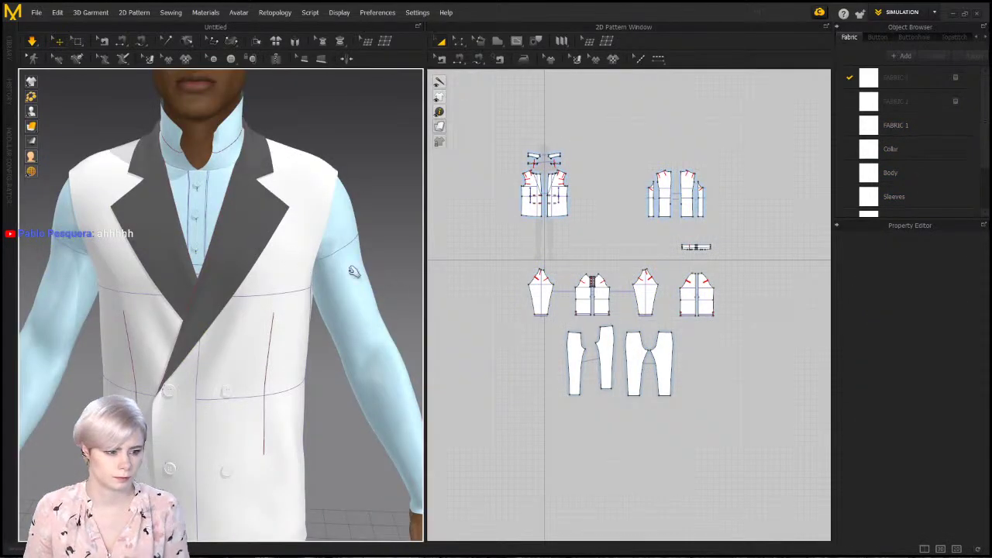
scroll(384, 258, "down", 3)
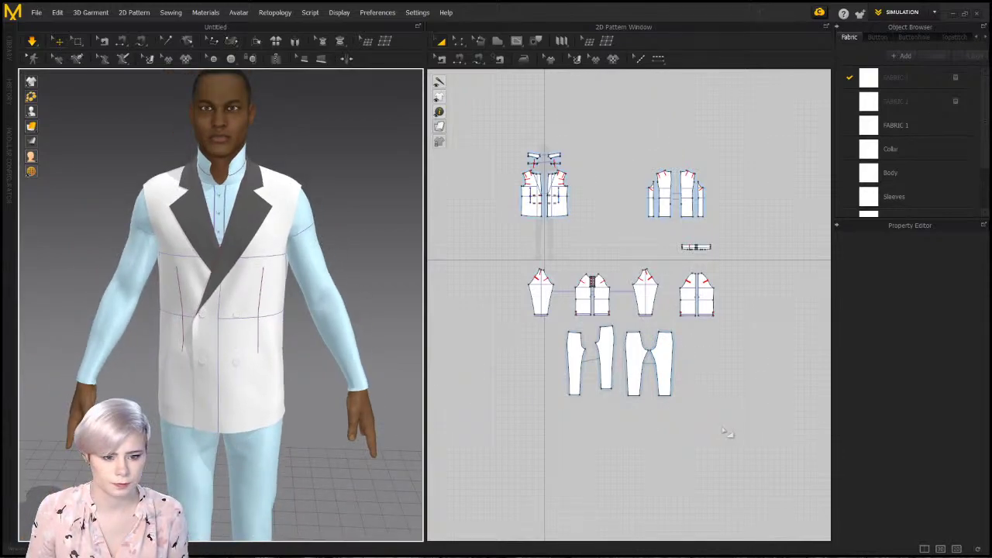
Set the weft shrinkage of all the polo pattern pieces, including the collar, to 100 and unfreeze them
left_click_drag(722, 438, 561, 318)
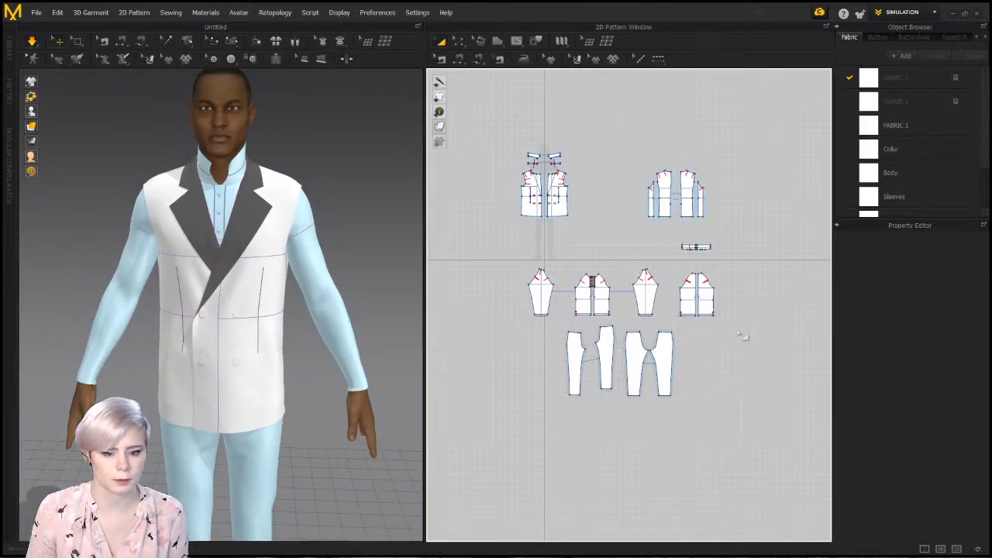
left_click_drag(519, 246, 500, 227)
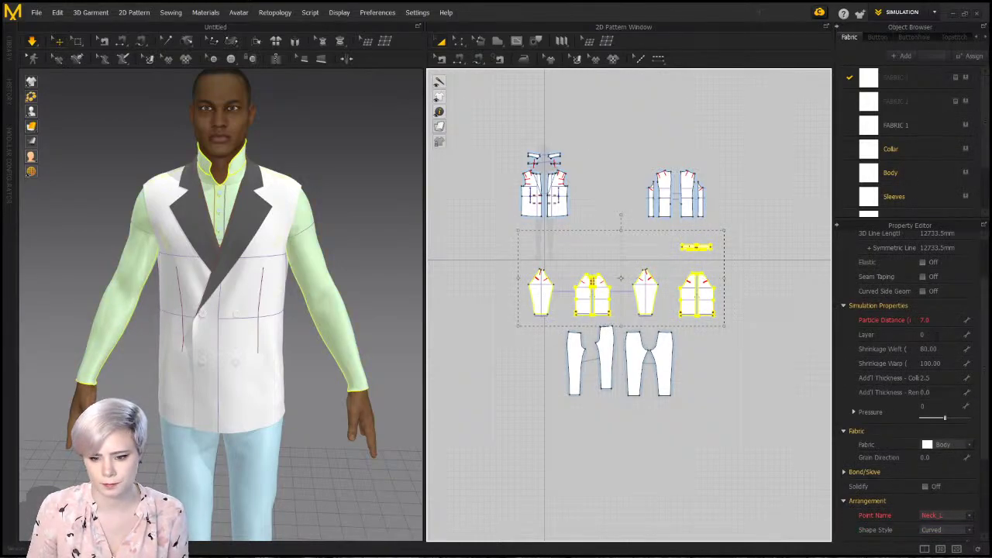
left_click(947, 350)
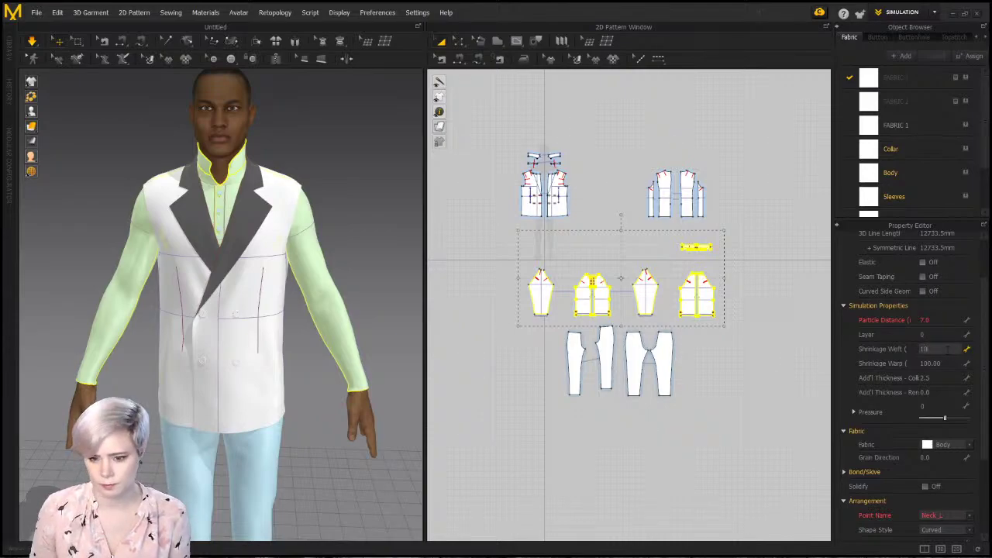
key("Return")
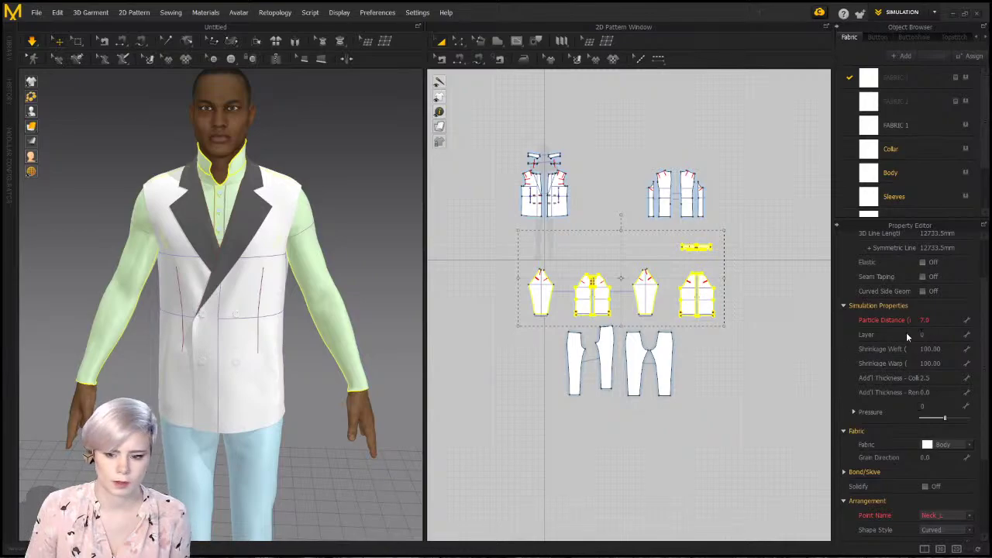
key("ctrl+k")
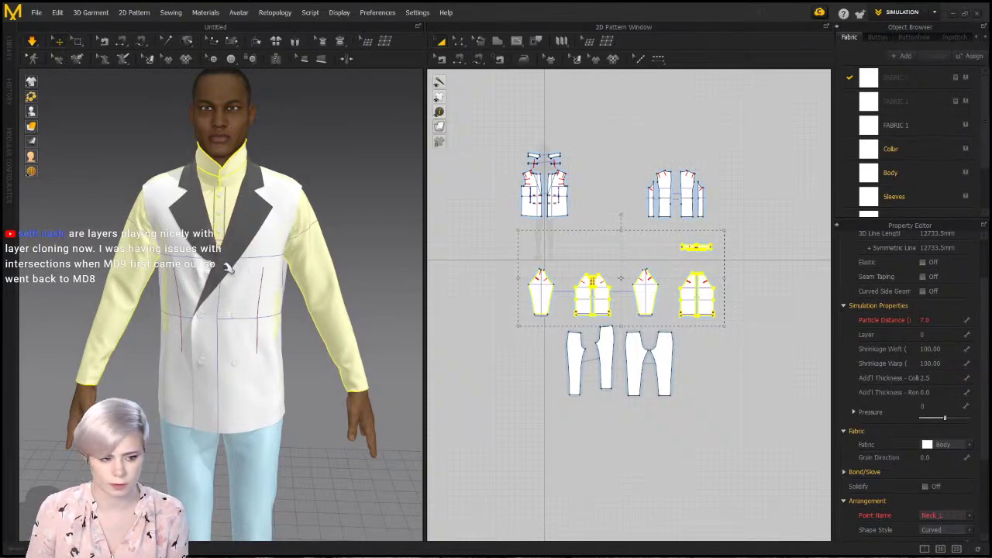
Stop the simulation with the outer jacket front panel selected and inspect the lapel crossing over the polo
right_click_drag(230, 270, 239, 262)
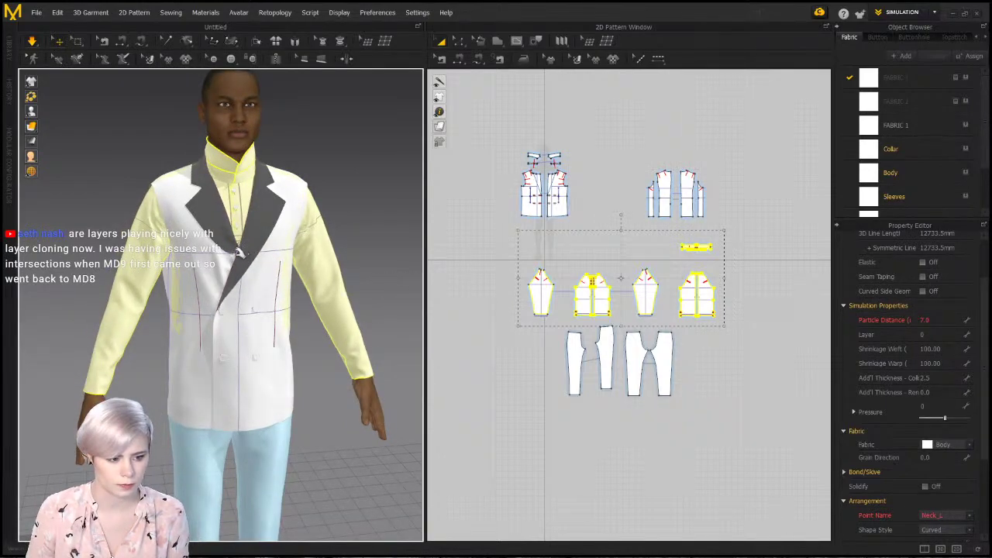
left_click(229, 263)
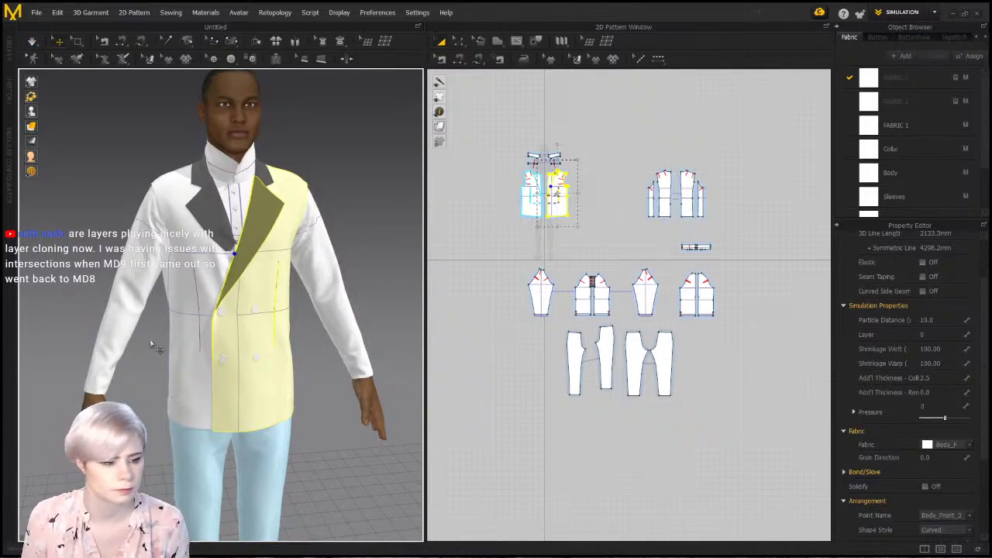
right_click_drag(152, 347, 333, 327)
scroll(256, 225, "up", 5)
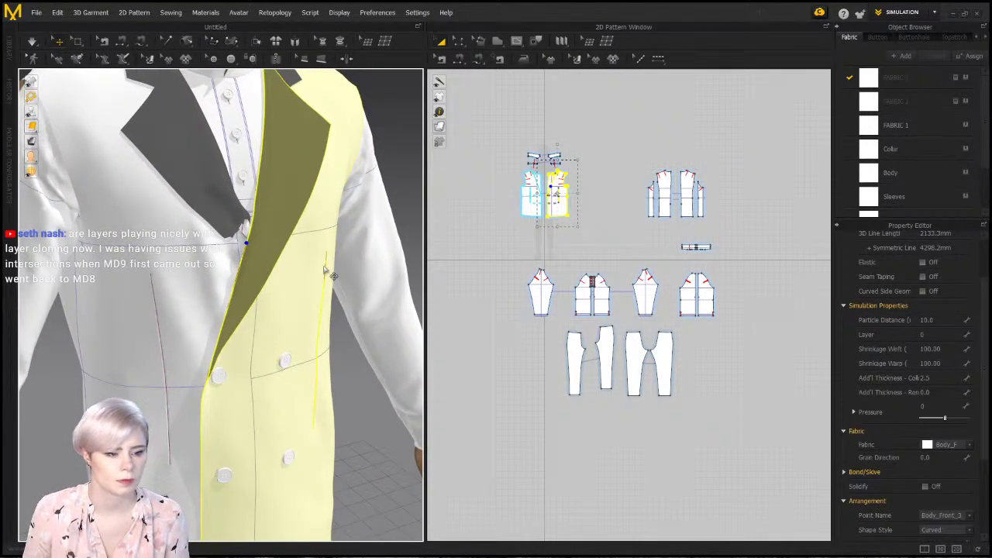
scroll(326, 271, "down", 5)
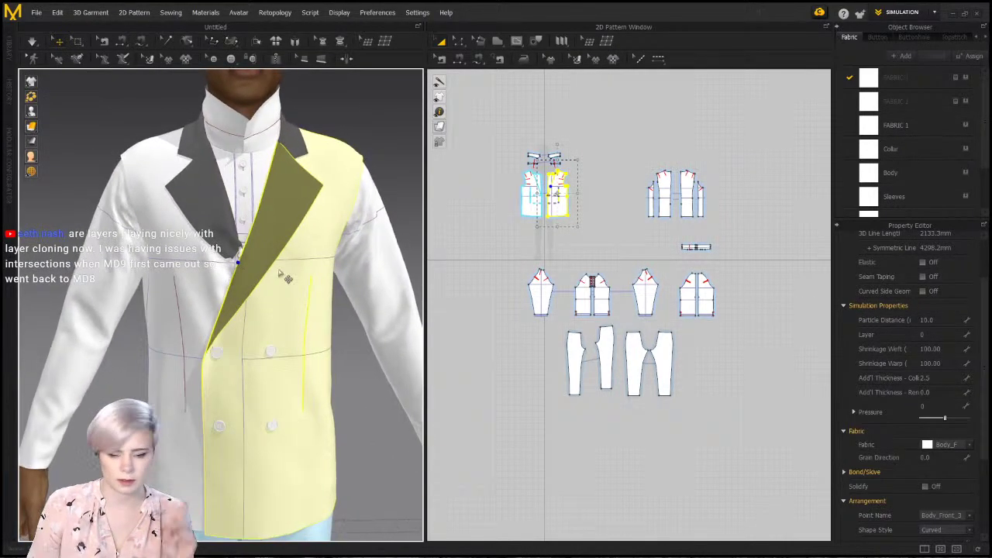
scroll(248, 271, "down", 3)
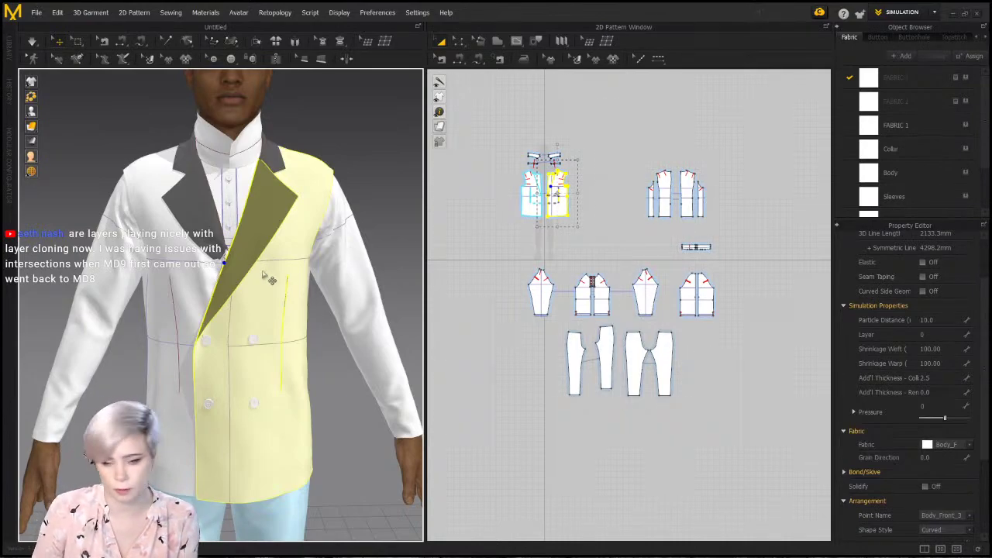
Run the simulation again, stop it, and inspect the point where the underlying lapel meets the outer jacket front
scroll(263, 281, "down", 1)
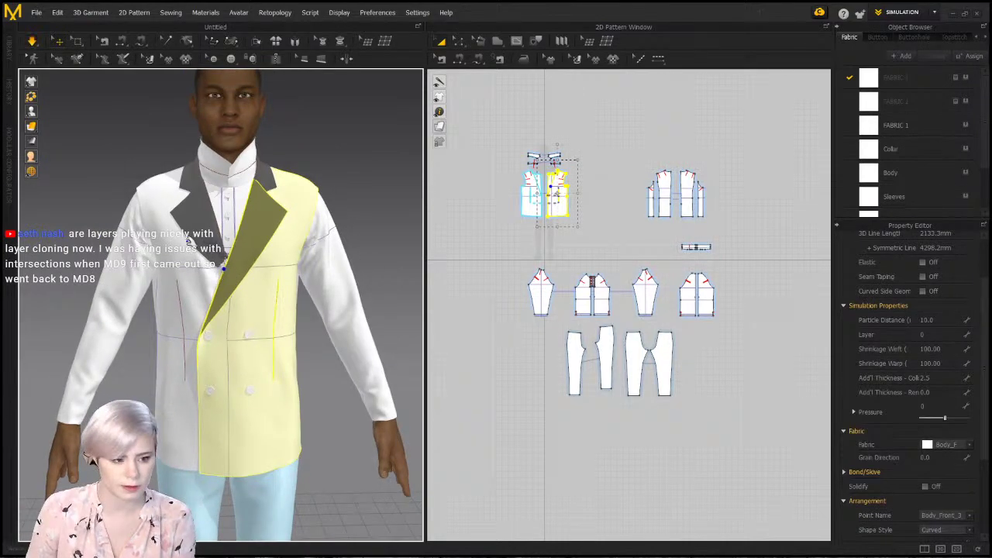
scroll(233, 267, "up", 3)
right_click_drag(233, 251, 265, 256)
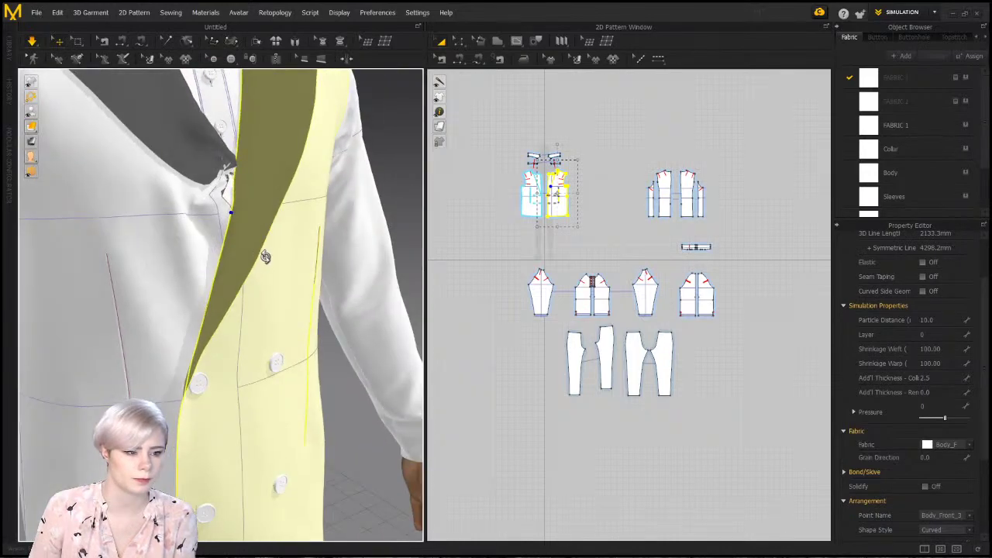
right_click_drag(225, 203, 239, 217)
key("space")
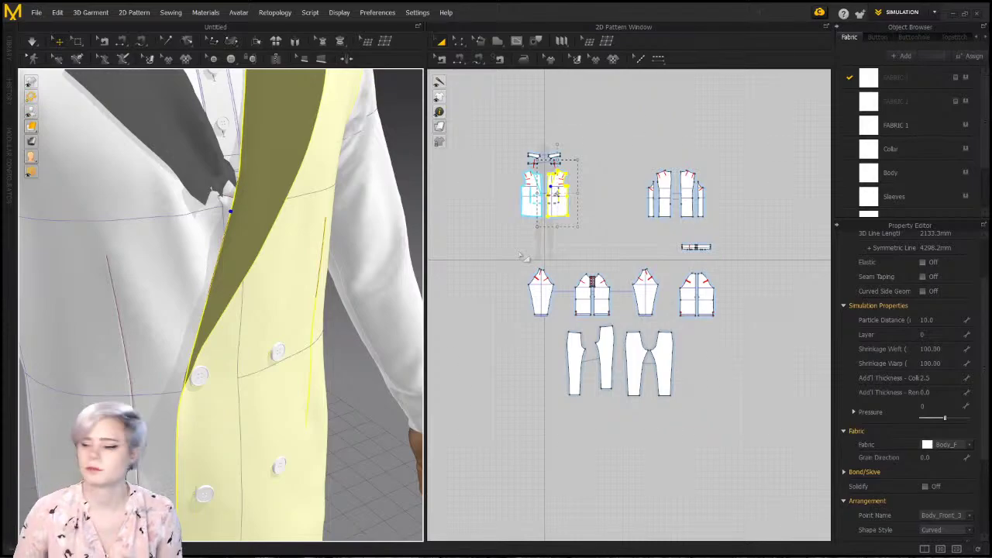
scroll(549, 245, "down", 4)
middle_click_drag(582, 252, 618, 271)
right_click_drag(372, 254, 304, 253)
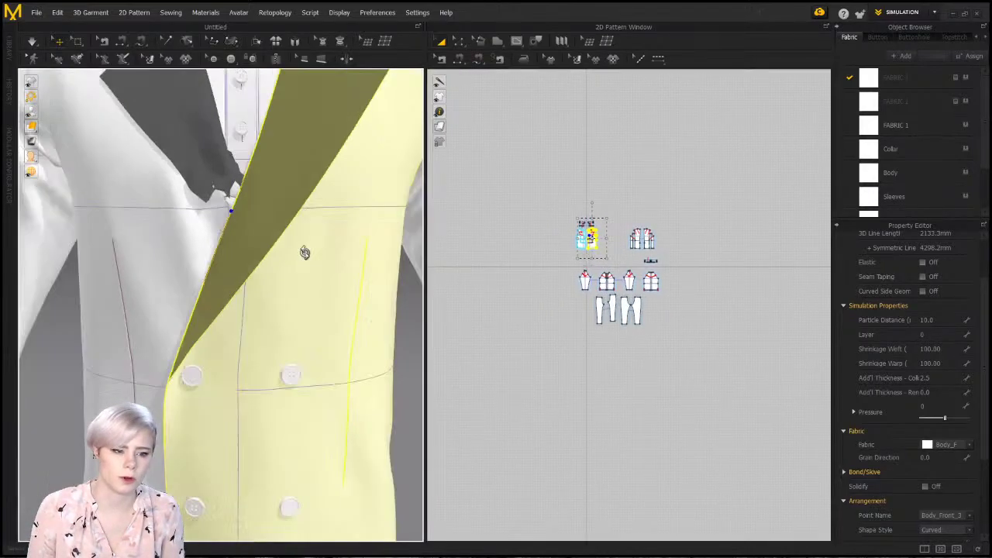
Select a trouser panel and examine the Layer Clone (Over) and Layer Clone (Under) options available for it
scroll(305, 252, "down", 8)
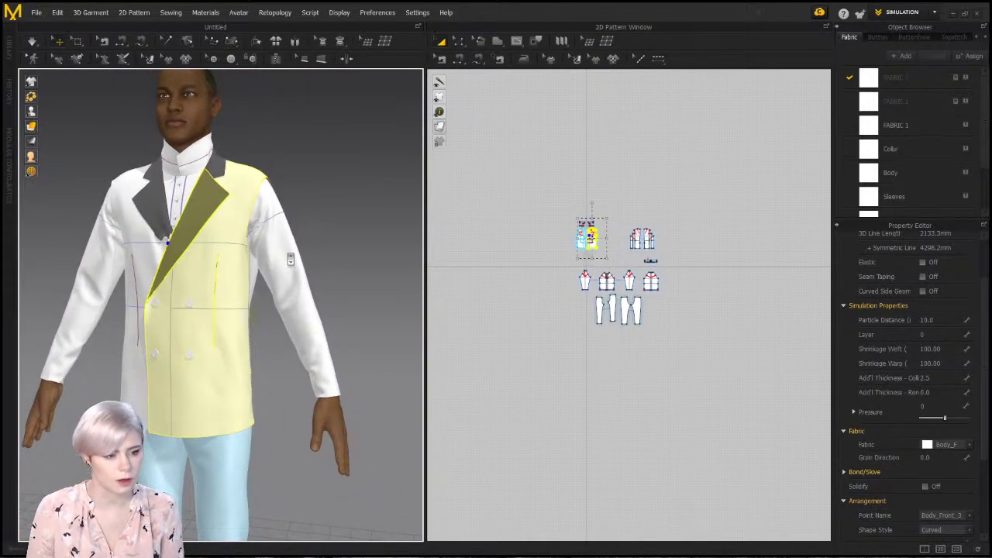
right_click_drag(248, 289, 318, 309)
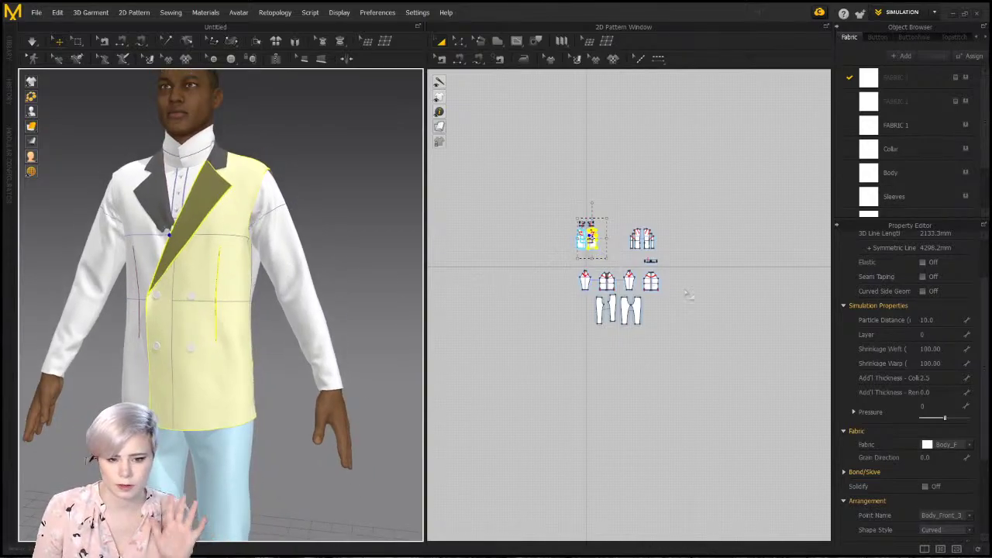
scroll(688, 294, "up", 8)
right_click(499, 271)
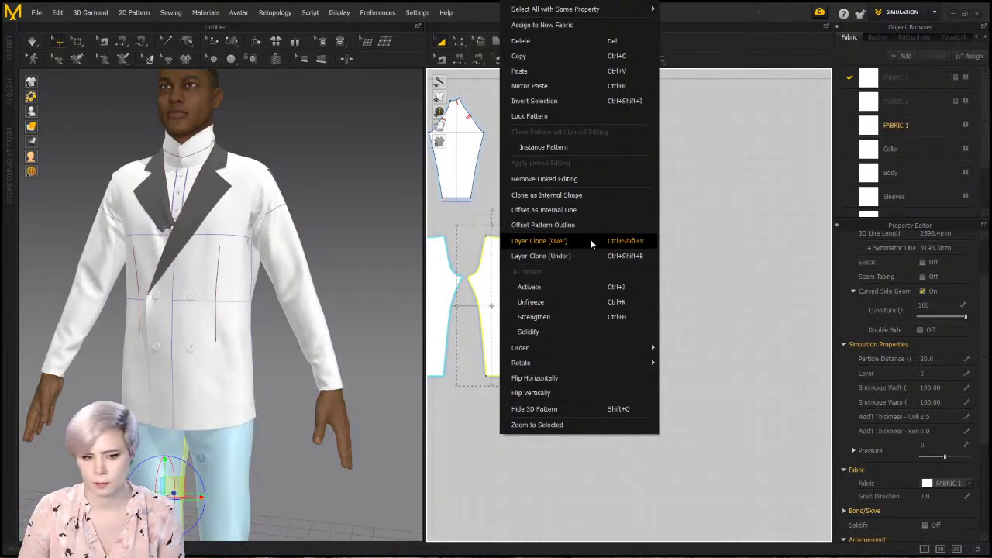
left_click(591, 240)
Inspect the jacket's fit over the polo and trousers from the front, side and back
scroll(259, 293, "up", 5)
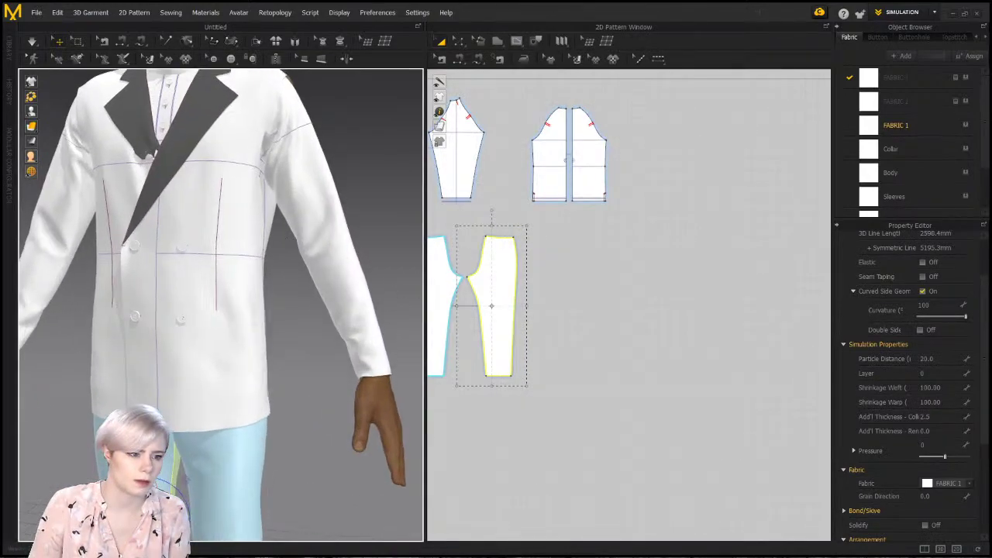
right_click_drag(258, 291, 494, 284)
middle_click_drag(211, 304, 261, 237)
scroll(698, 279, "down", 6)
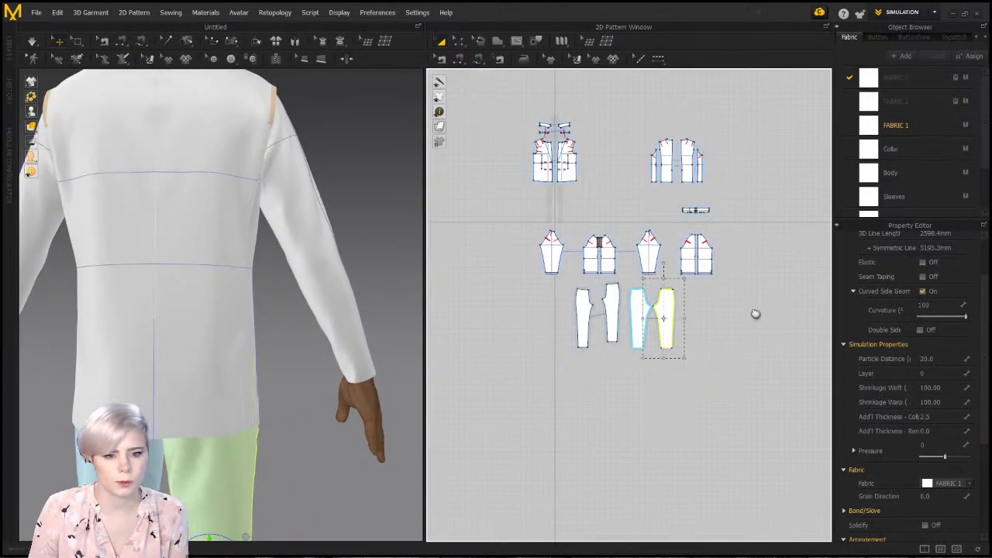
middle_click_drag(733, 354, 718, 351)
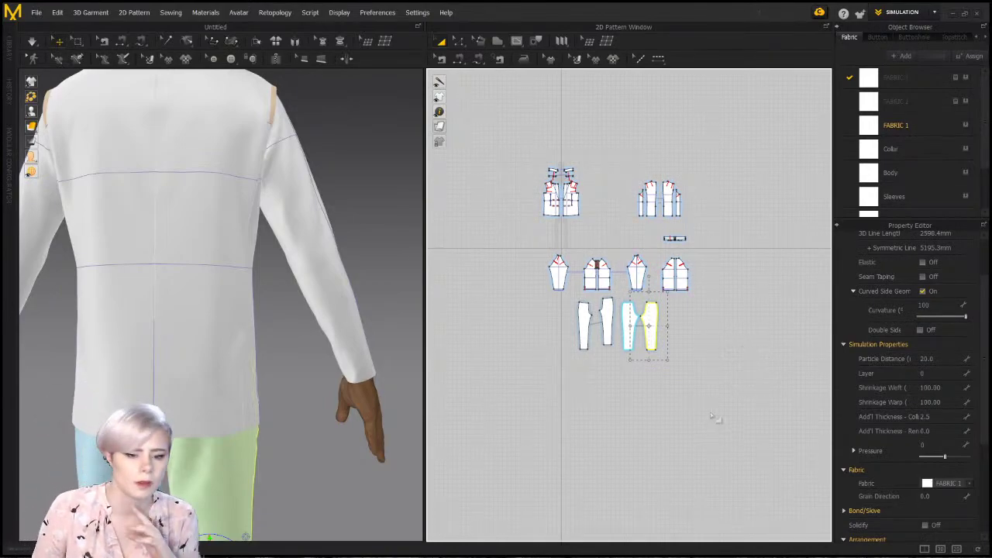
right_click_drag(359, 299, 190, 317)
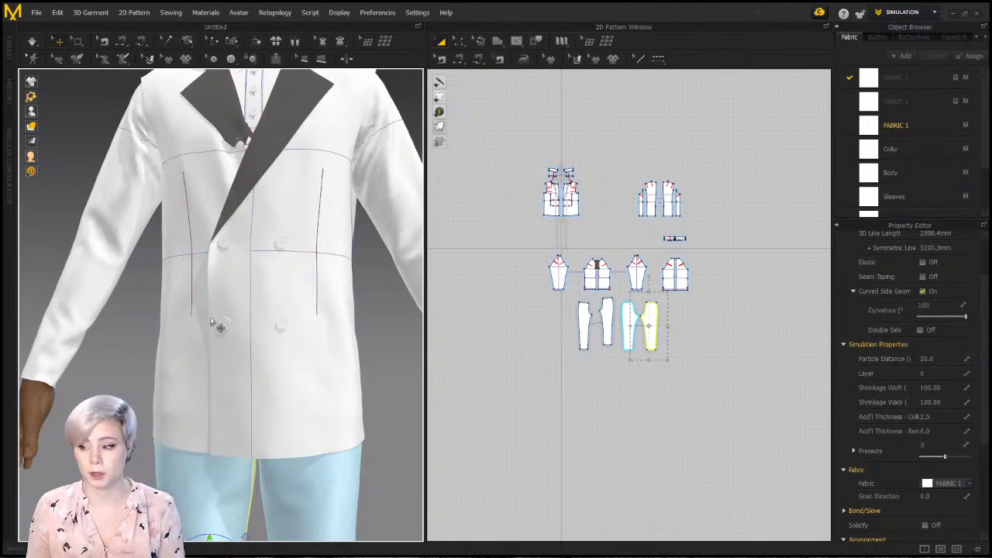
scroll(212, 321, "down", 6)
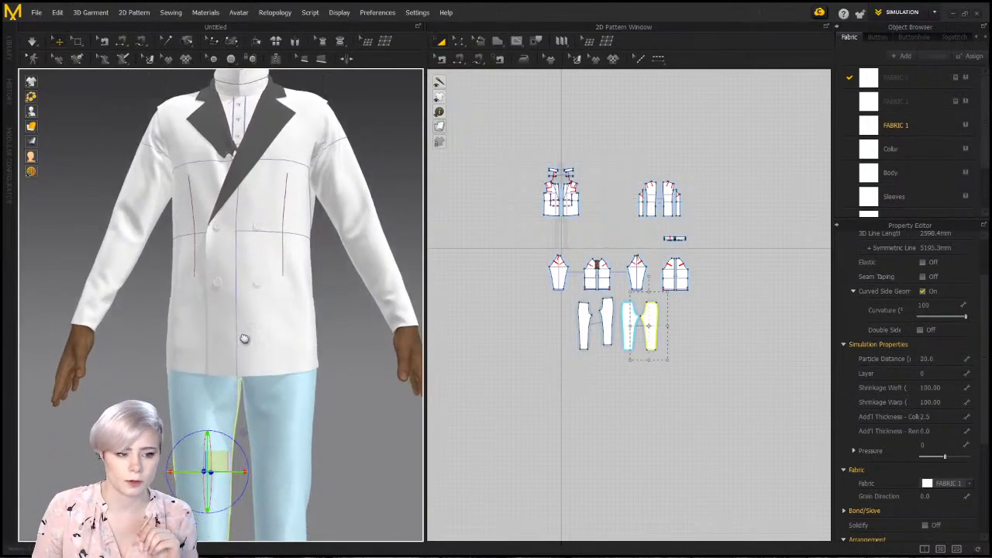
scroll(239, 376, "up", 4)
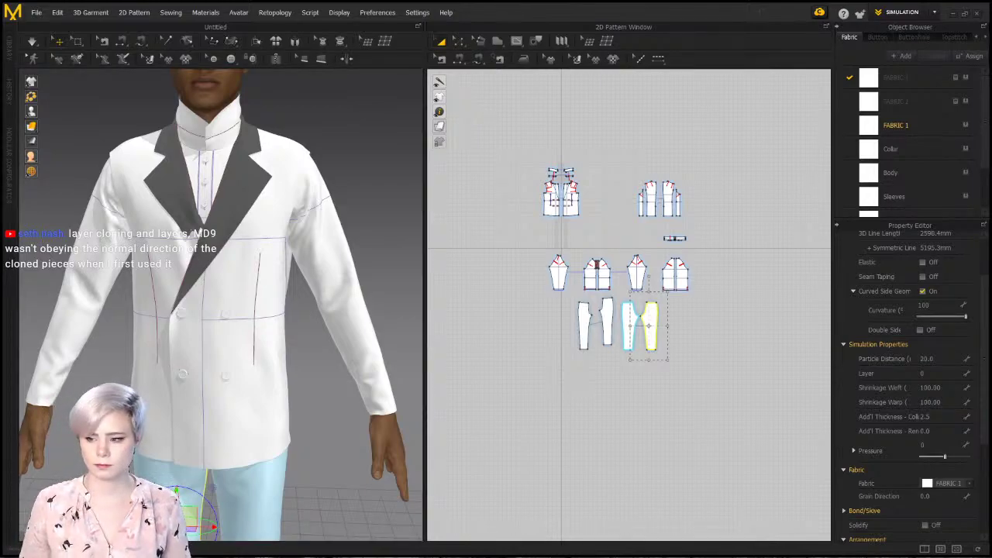
scroll(202, 364, "down", 3)
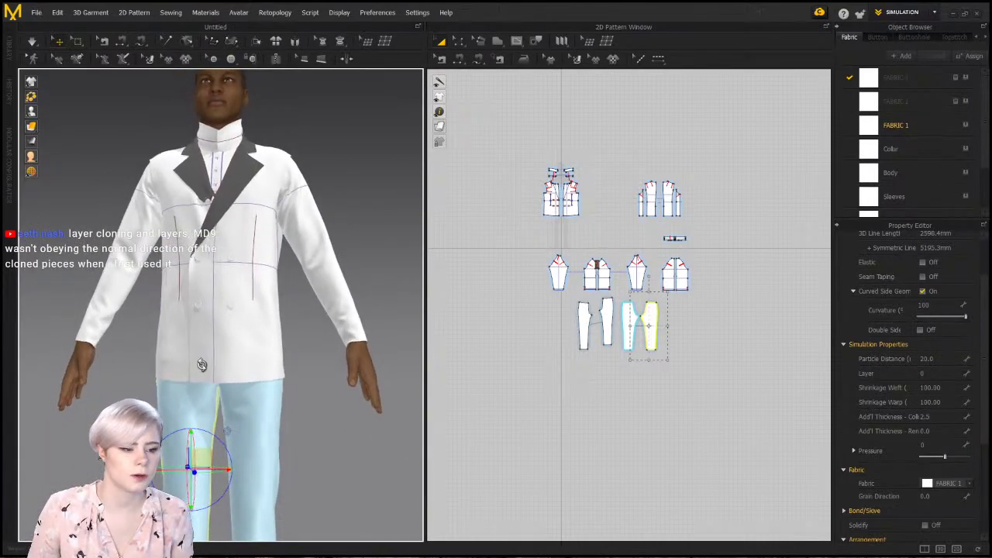
scroll(201, 364, "up", 4)
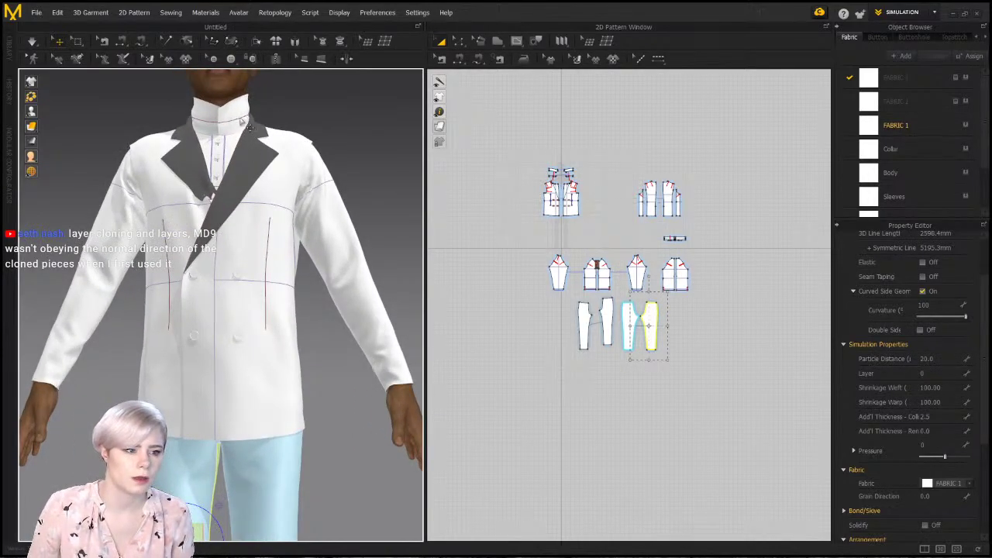
middle_click_drag(257, 441, 261, 346)
scroll(261, 346, "down", 1)
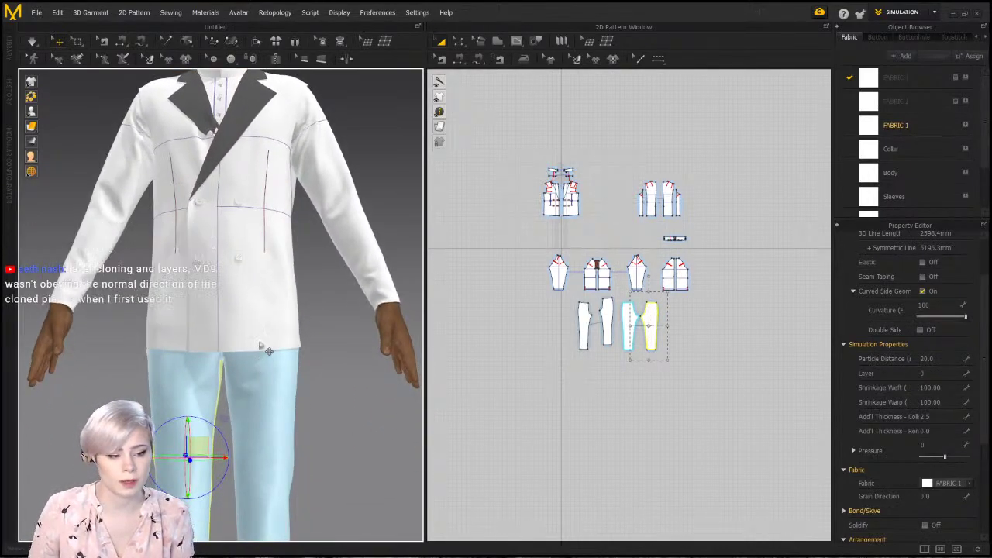
right_click_drag(267, 351, 199, 345)
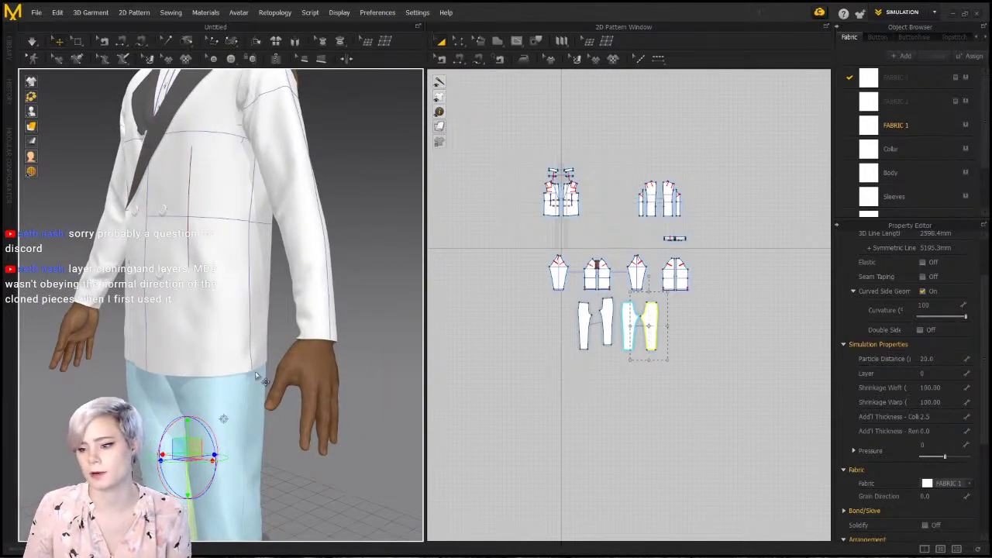
right_click_drag(206, 345, 258, 332)
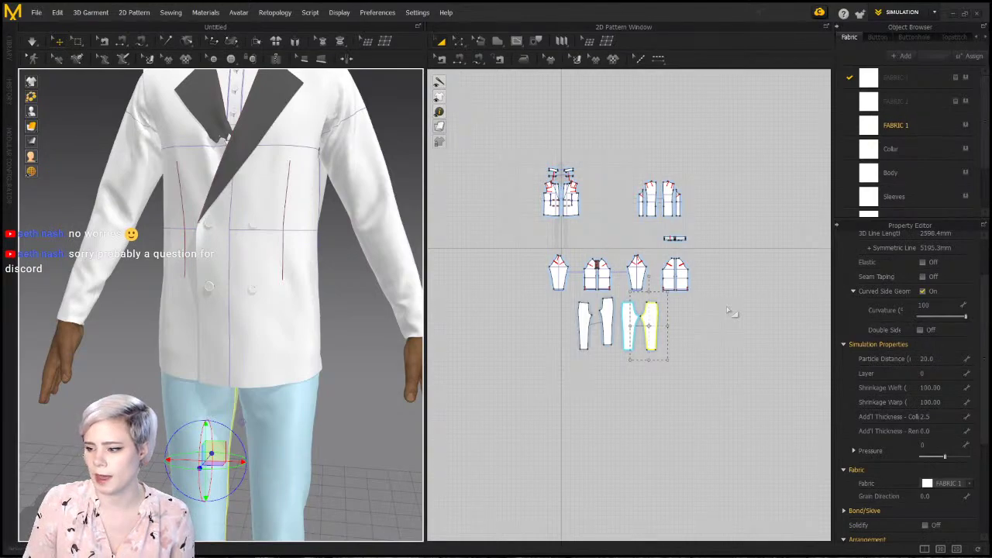
Delete all the garment pattern pieces and the avatar to empty the scene
left_click(659, 381)
left_click_drag(512, 131, 752, 389)
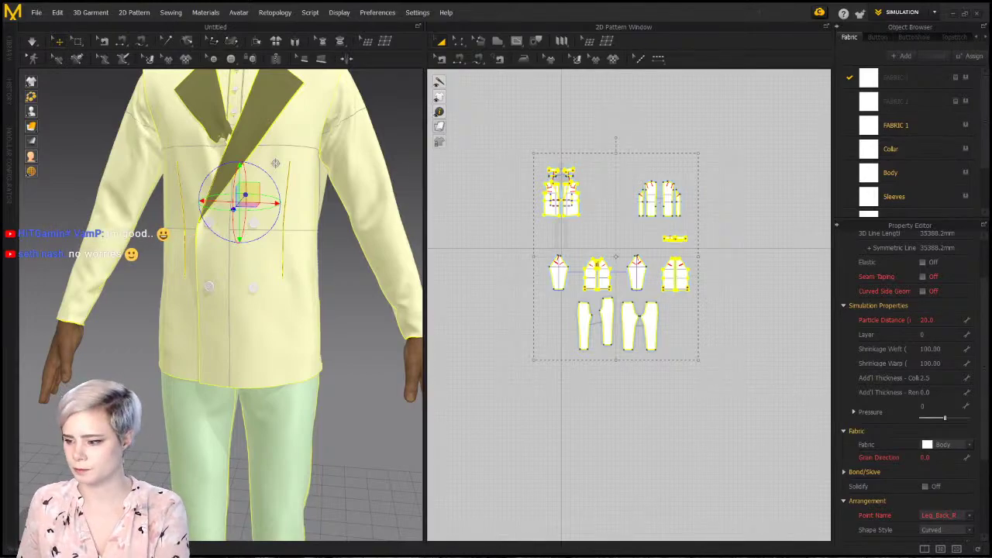
scroll(636, 304, "up", 2)
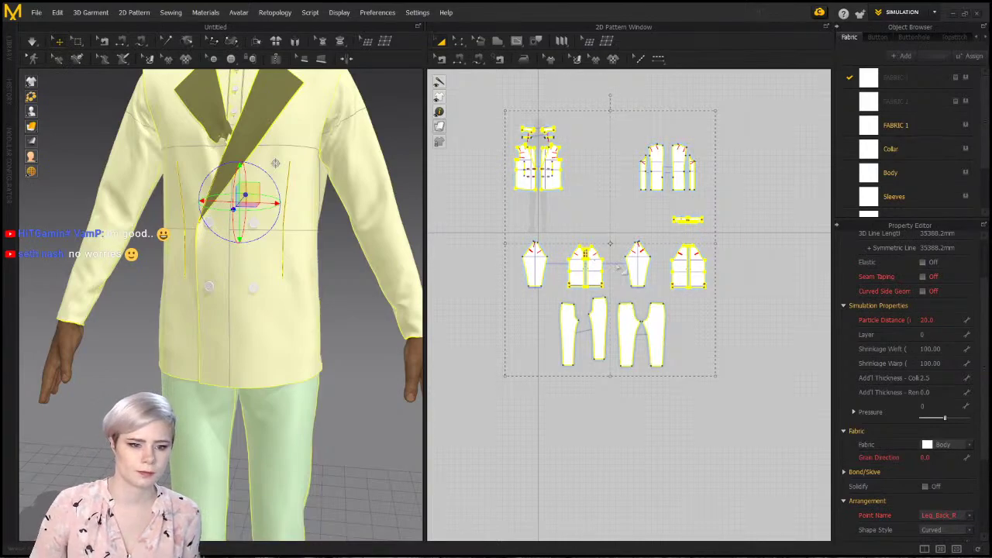
scroll(288, 220, "down", 1)
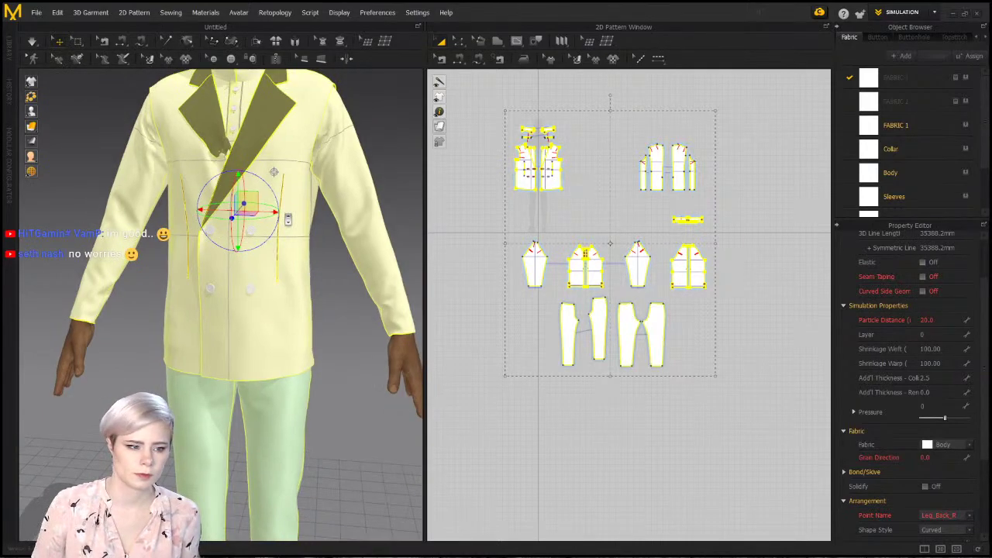
left_click_drag(504, 96, 751, 376)
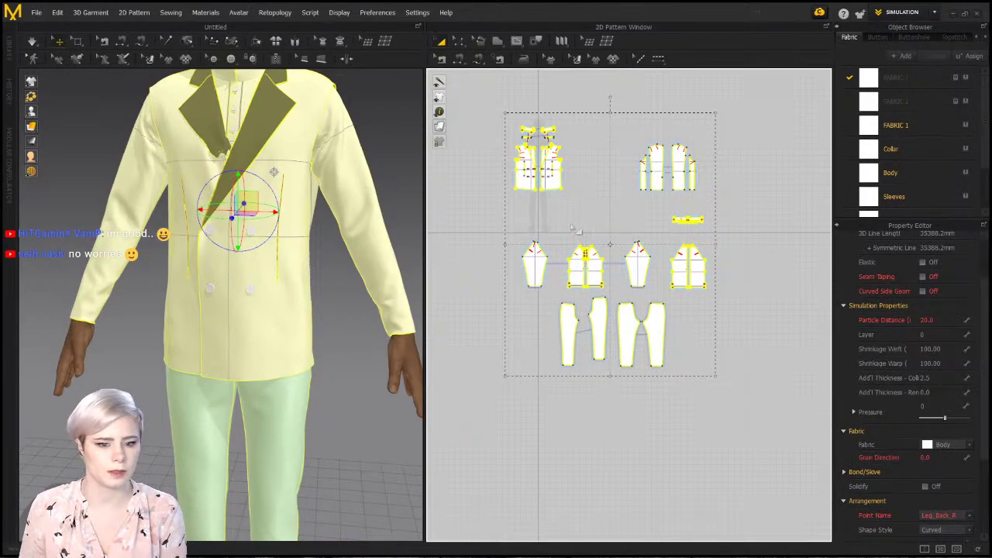
key("Delete")
scroll(467, 265, "down", 1)
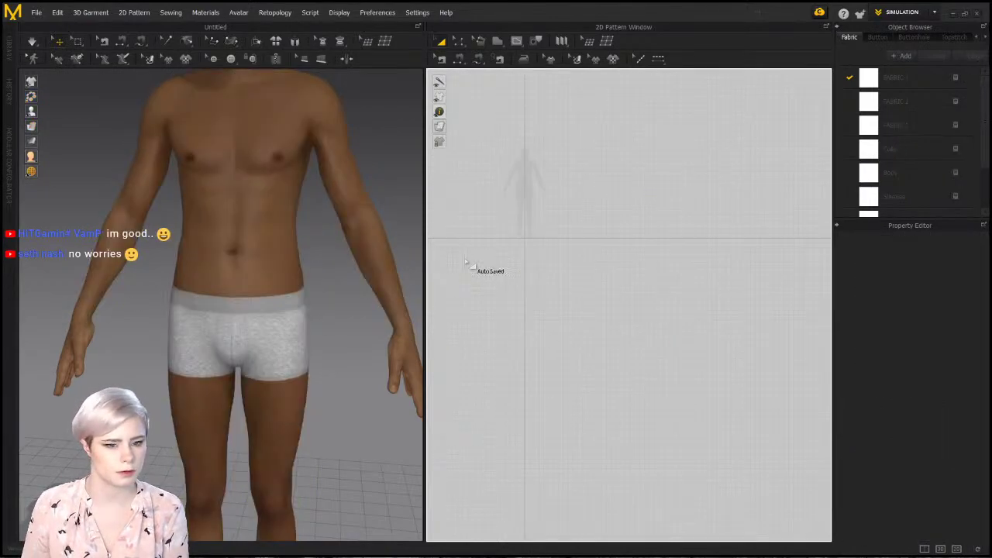
left_click(256, 247)
key("Delete")
Draw a roughly square rectangular pattern piece above the horizontal axis of the empty 2D pattern area
mouse_move(639, 348)
middle_mouse_down()
mouse_move(642, 383)
mouse_move(637, 336)
middle_mouse_up()
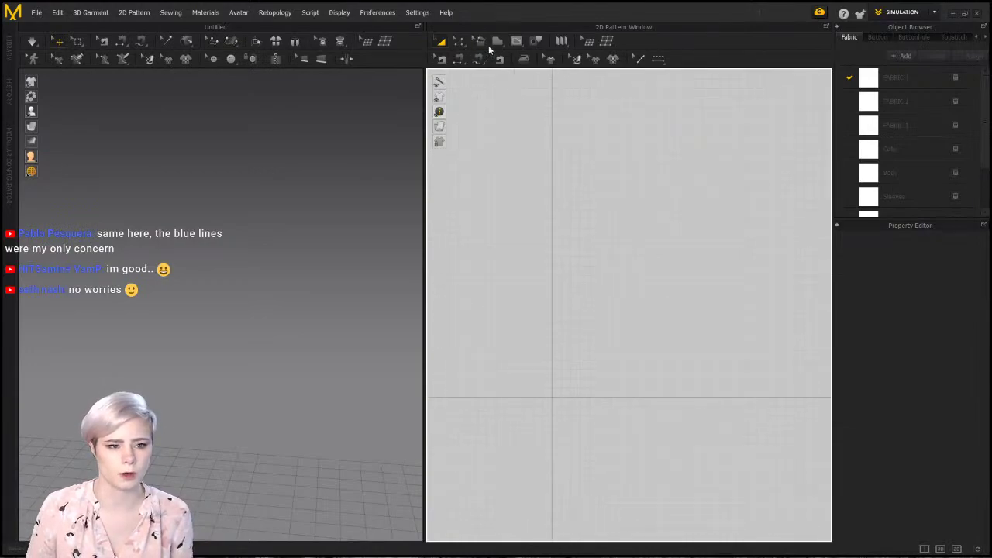
left_click(496, 40)
left_click(515, 72)
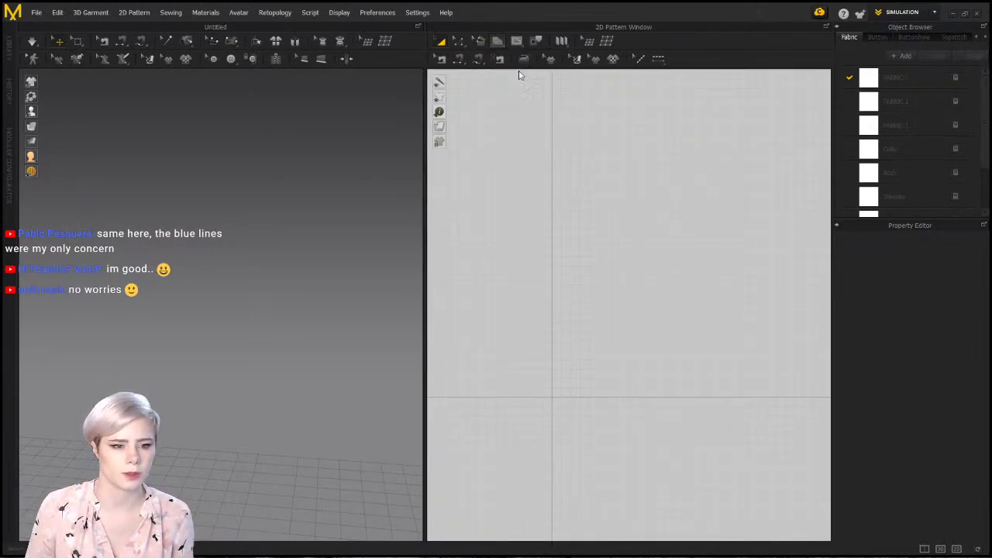
left_click_drag(565, 162, 690, 278)
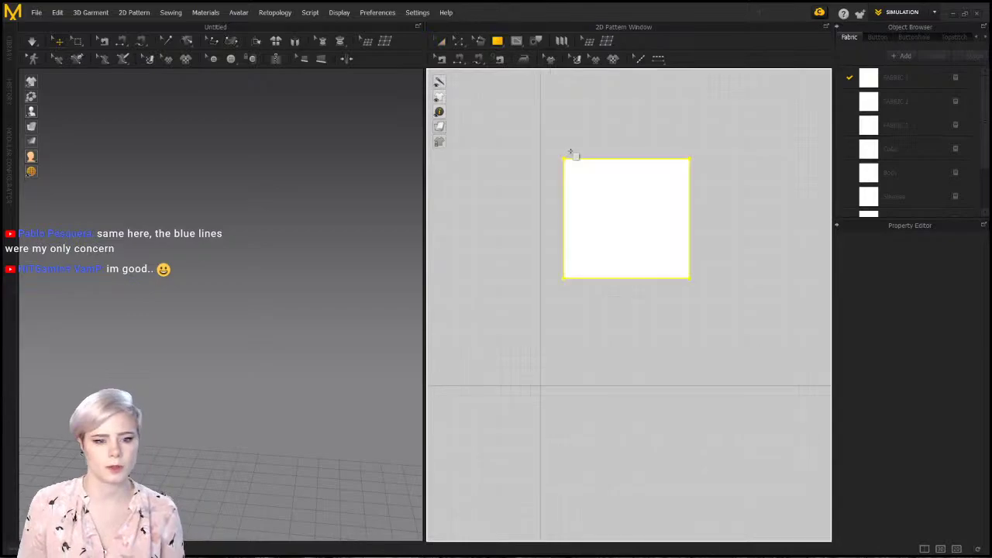
key("a")
left_click(554, 134)
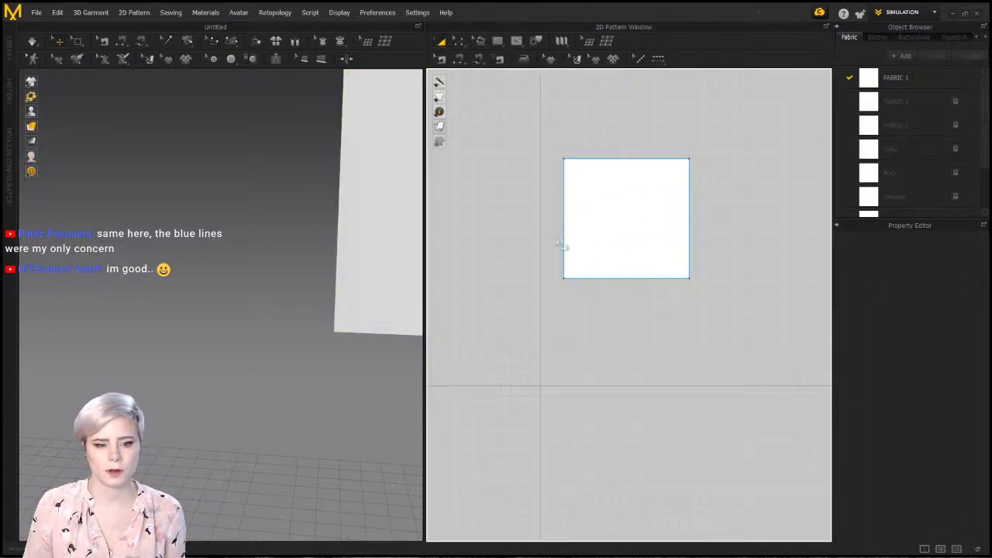
Scale the square pattern piece down from its upper-right corner and view it edge-on in 3D
middle_click_drag(320, 242, 179, 292)
middle_click_drag(335, 327, 200, 297)
scroll(200, 297, "down", 5)
right_click_drag(328, 383, 284, 385)
middle_click_drag(284, 385, 194, 339)
left_click(616, 177)
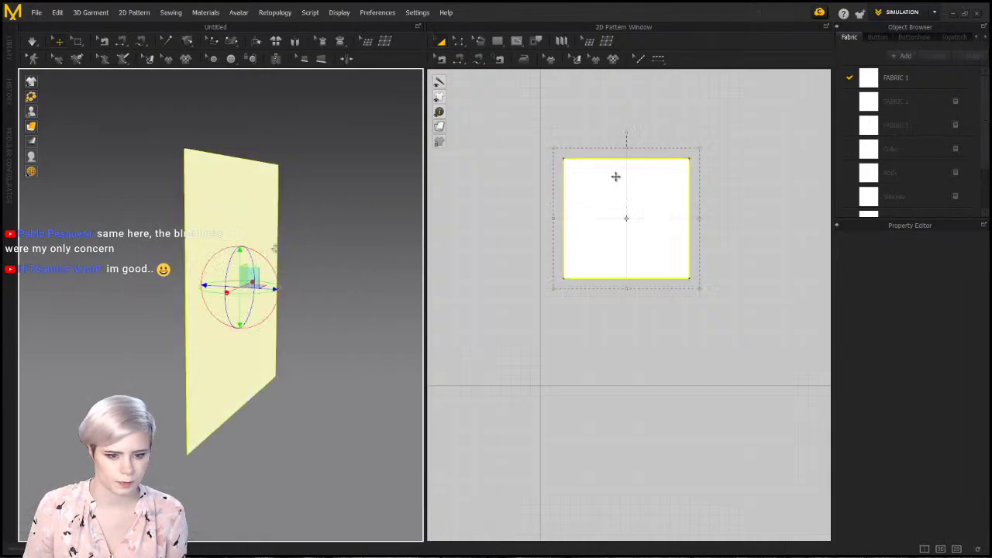
left_click(700, 151)
left_click(686, 181)
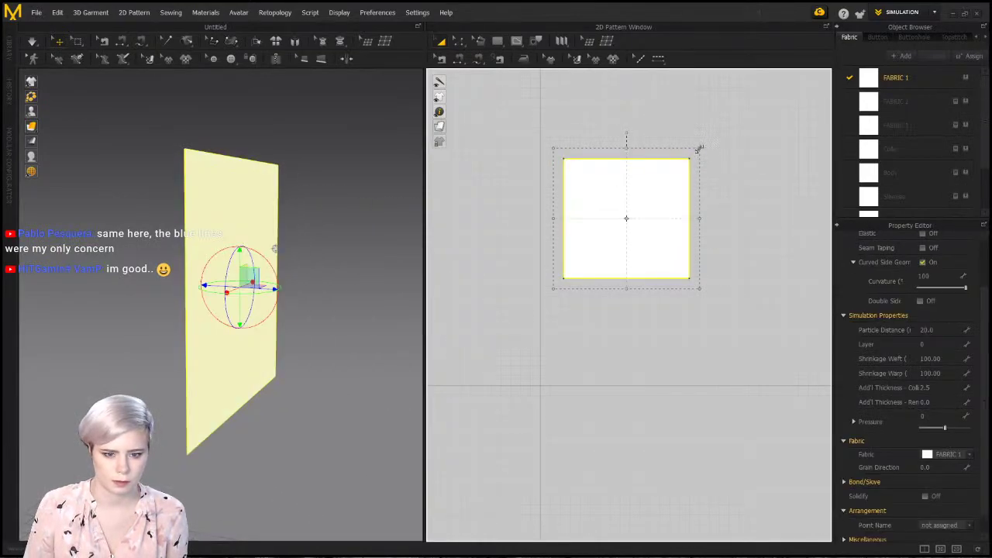
left_click_drag(700, 150, 658, 183)
right_click_drag(274, 249, 212, 214)
scroll(596, 254, "down", 2)
Create a Layer Clone (Over) of the square, place it directly above the original in 2D, and pull it away in 3D
right_click(586, 236)
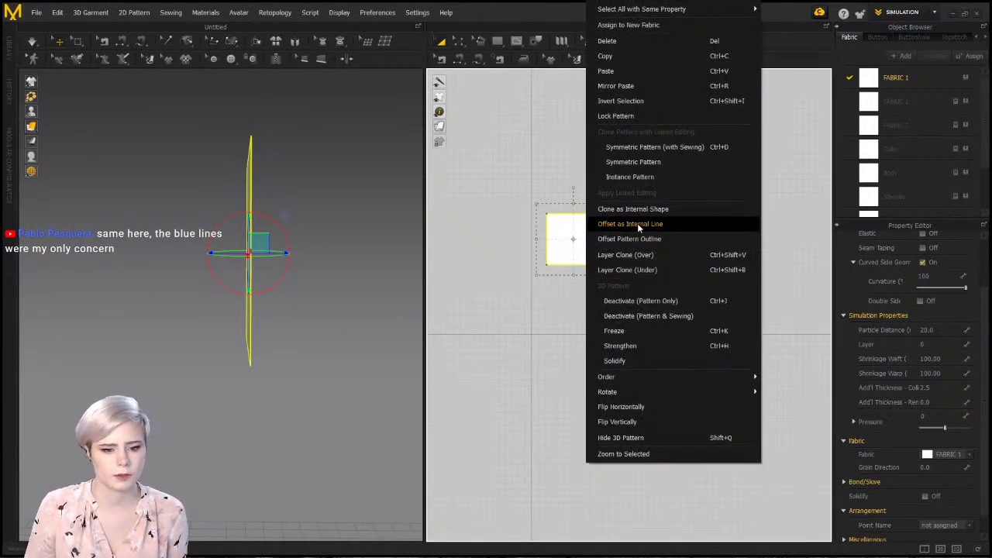
left_click(673, 253)
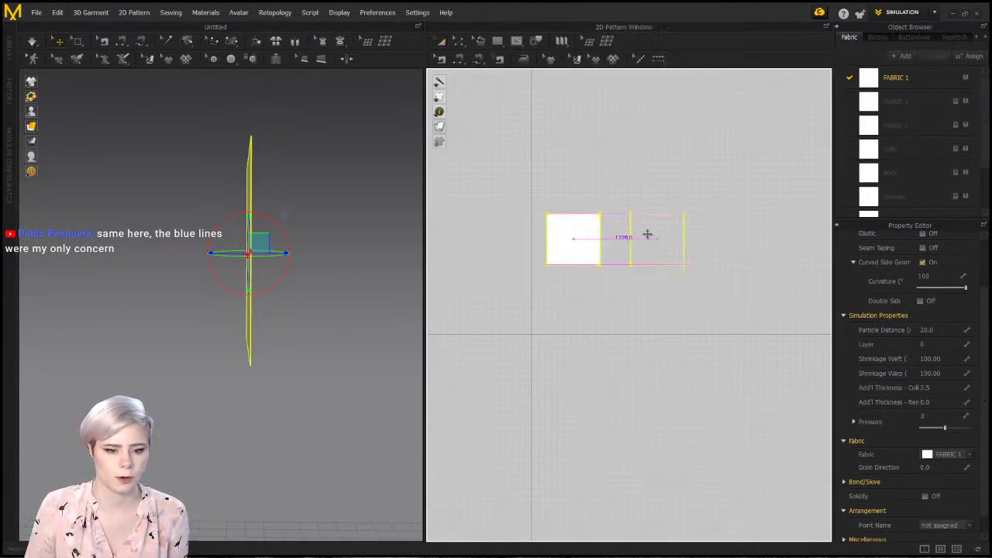
left_click(576, 172)
mouse_move(398, 361)
right_mouse_down()
mouse_move(237, 315)
mouse_move(251, 328)
mouse_move(250, 274)
right_mouse_up()
left_click_drag(251, 274, 320, 285)
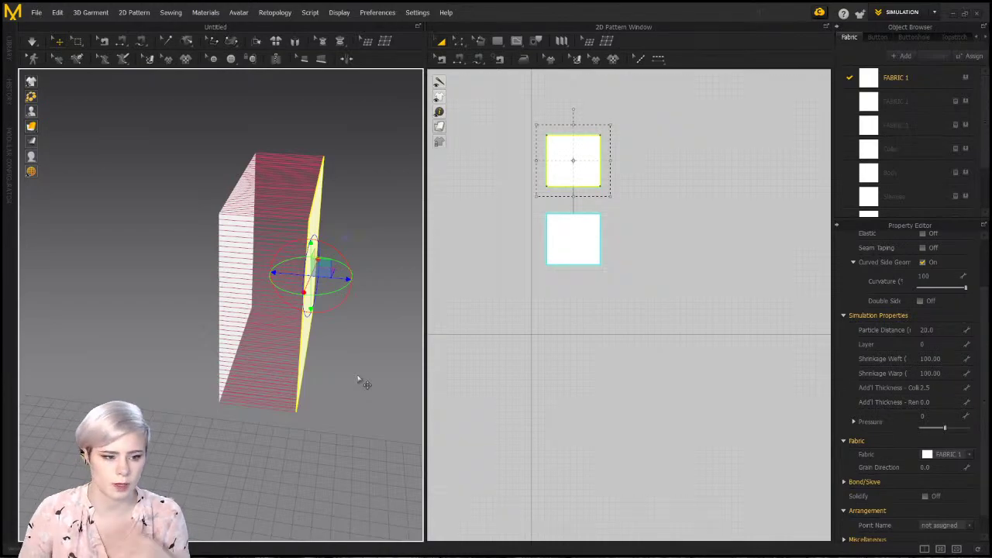
Deselect the squares and examine the sewing lines and face directions between the original and its clone from several angles
right_click_drag(310, 319, 209, 311)
left_click(217, 315)
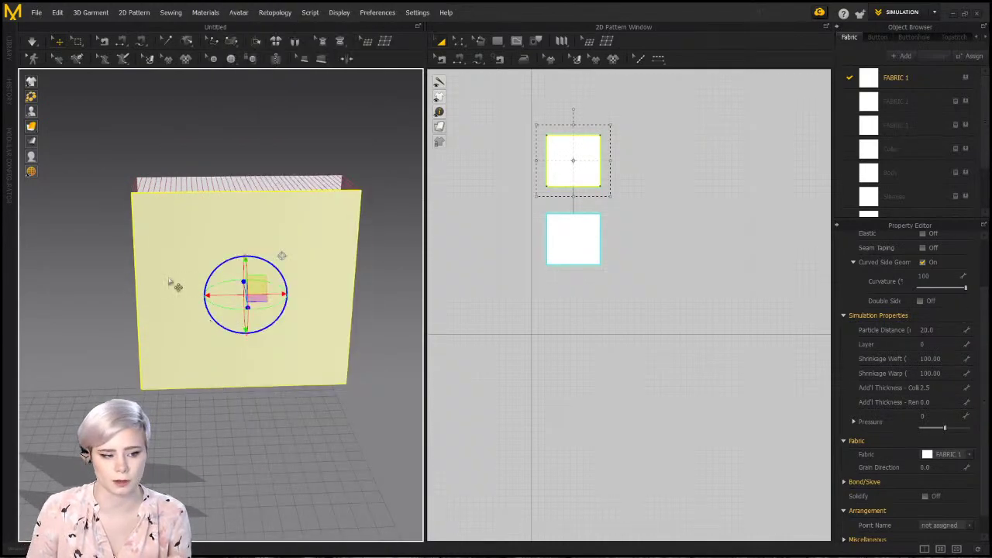
left_click(173, 148)
right_click_drag(276, 221, 301, 252)
key("ctrl+z")
key("ctrl+z")
left_click(291, 106)
right_click_drag(357, 187, 237, 215)
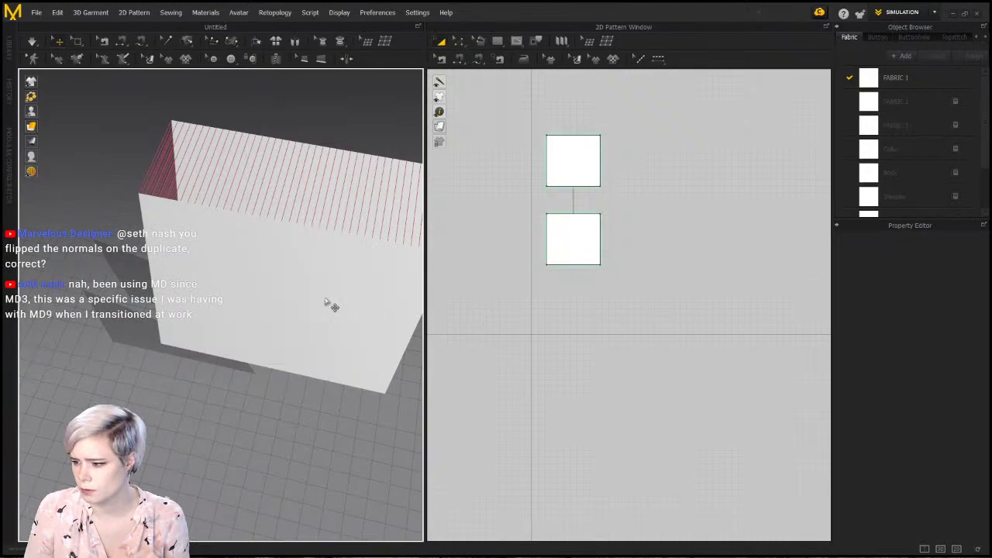
right_click_drag(328, 303, 381, 291)
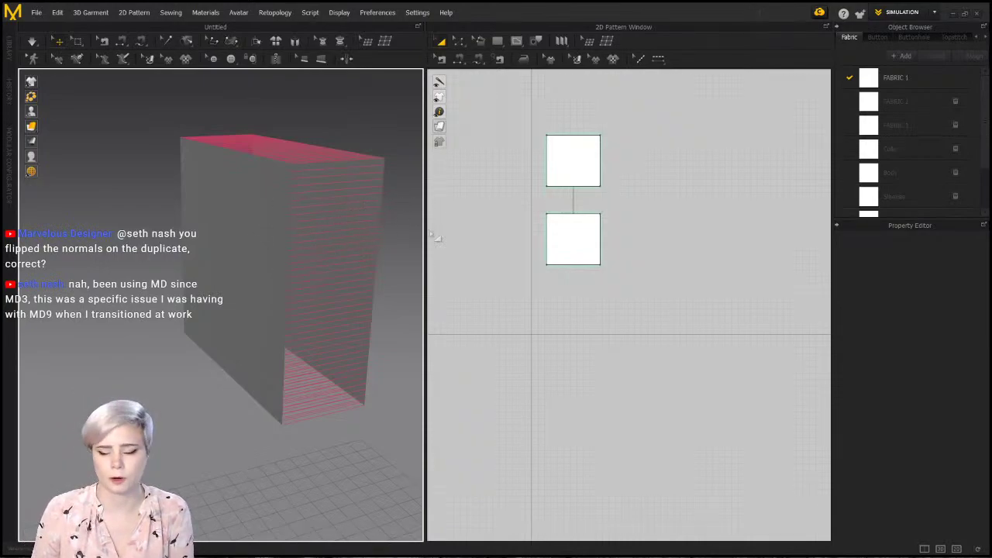
Create a Layer Clone (Under) of the original square, place it directly below in 2D, and pull it out behind in 3D
right_click(576, 240)
left_click(667, 283)
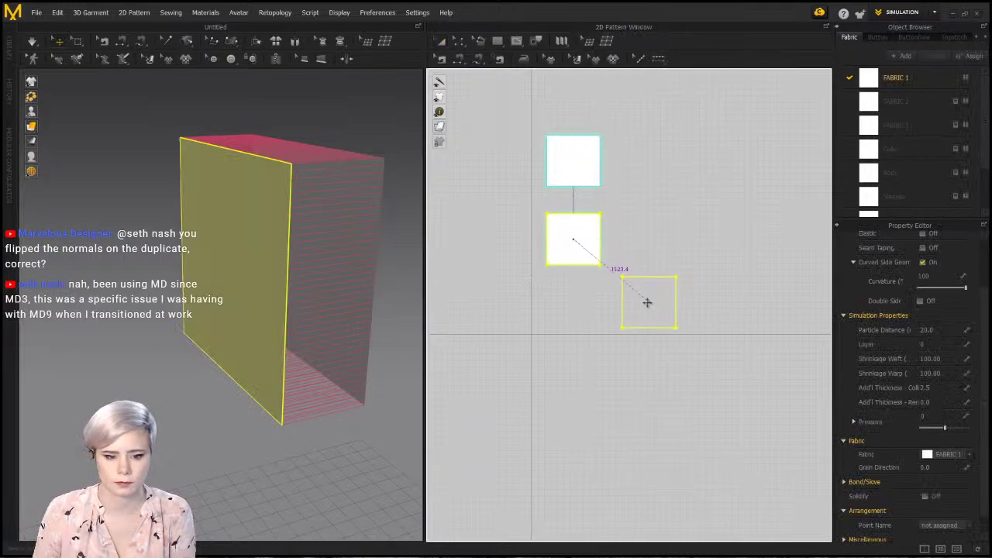
left_click(574, 307)
right_click_drag(228, 329, 215, 303)
left_click(214, 287)
left_click_drag(202, 299, 112, 295)
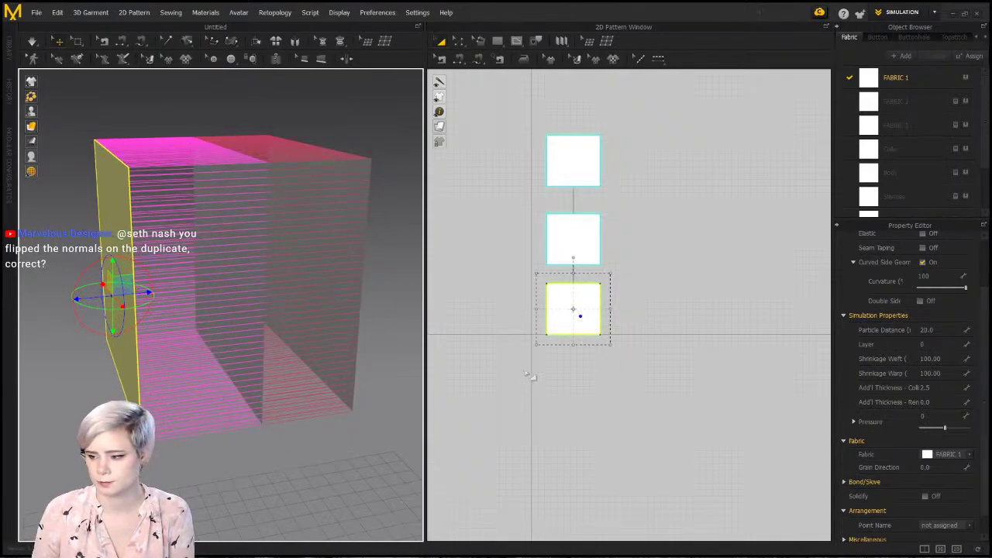
Check the under-layer clone from behind and delete it
right_click_drag(325, 321, 343, 287)
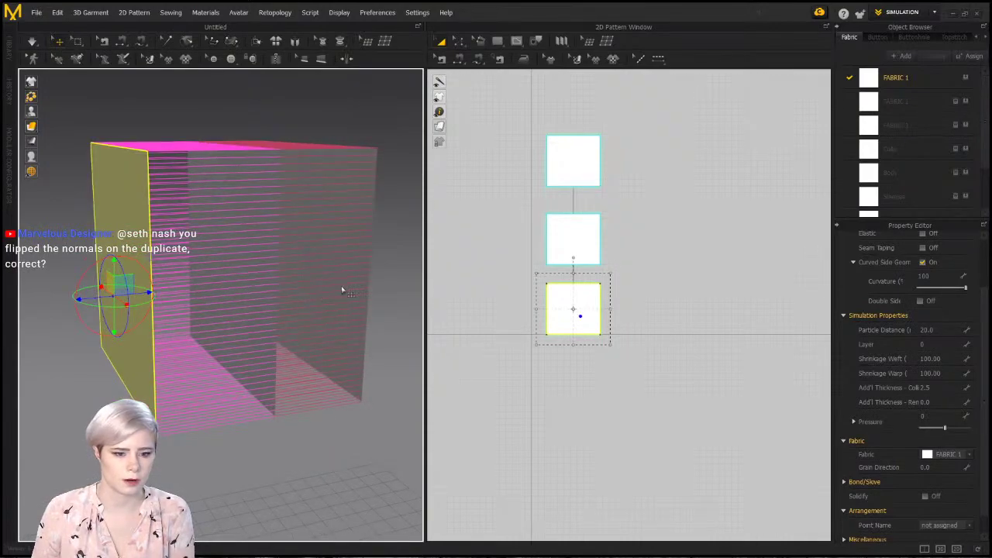
key("Delete")
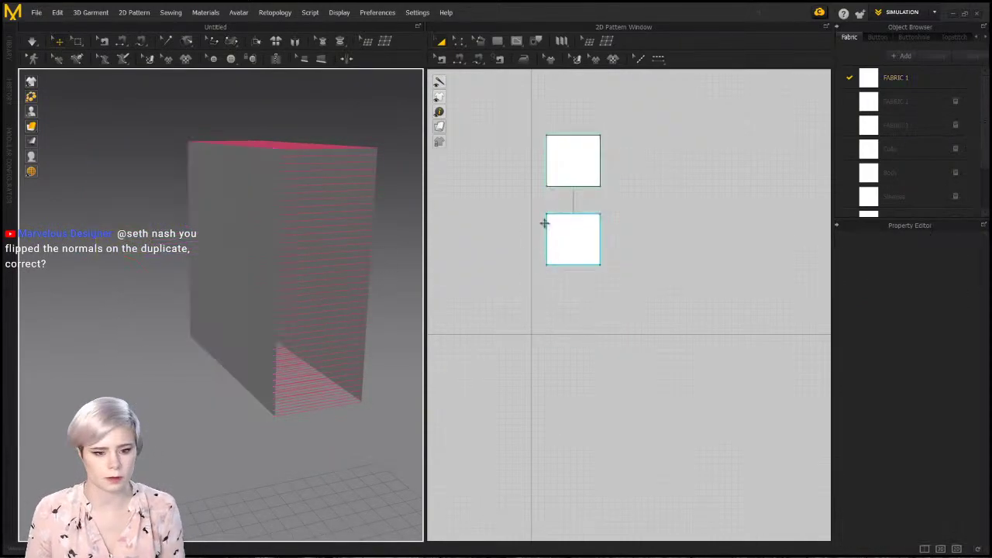
Draw a closed four-sided internal shape with a curved upper edge in the lower square and check it on both layers in 3D
scroll(587, 224, "up", 3)
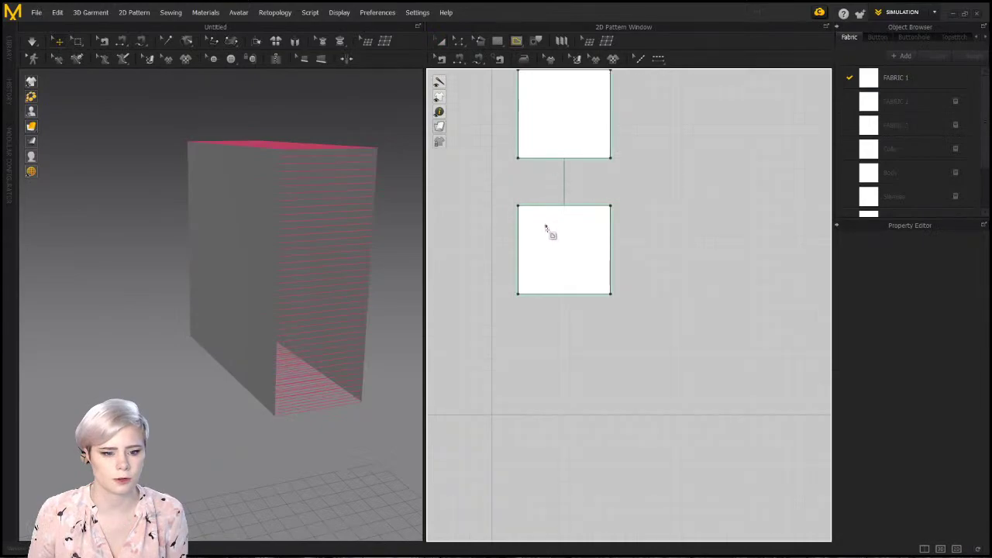
left_click_drag(548, 231, 576, 249)
left_click(588, 228)
left_click(603, 265)
left_click(555, 289)
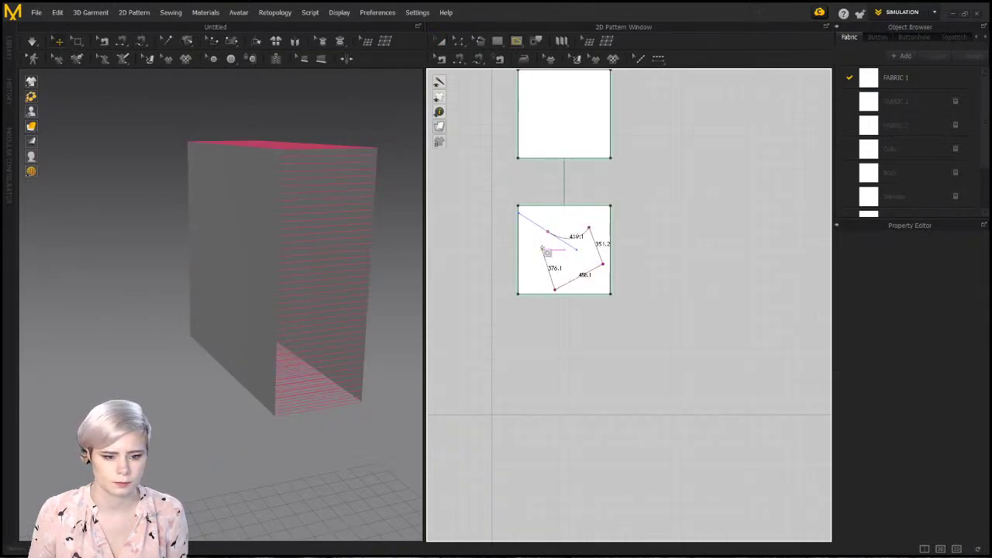
left_click(547, 231)
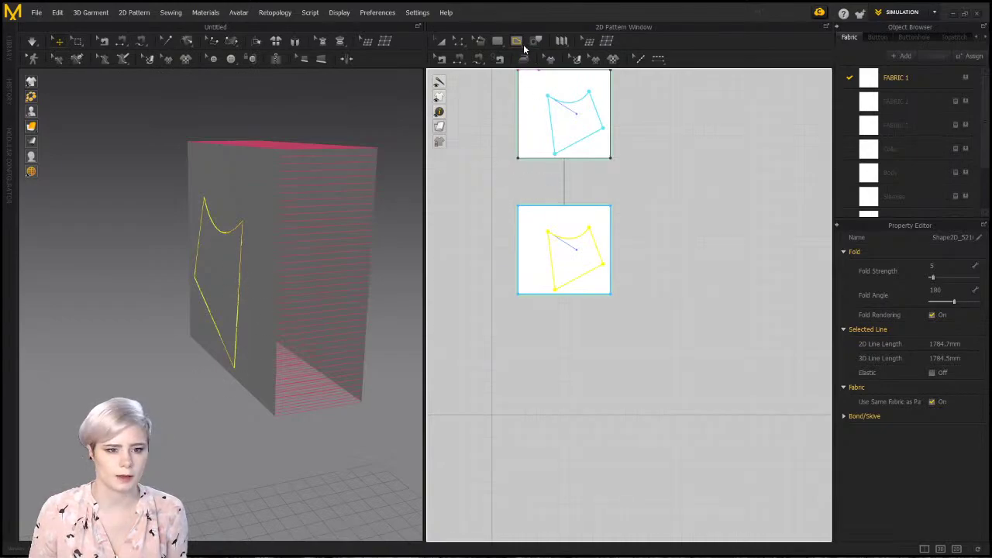
right_click_drag(232, 279, 150, 275)
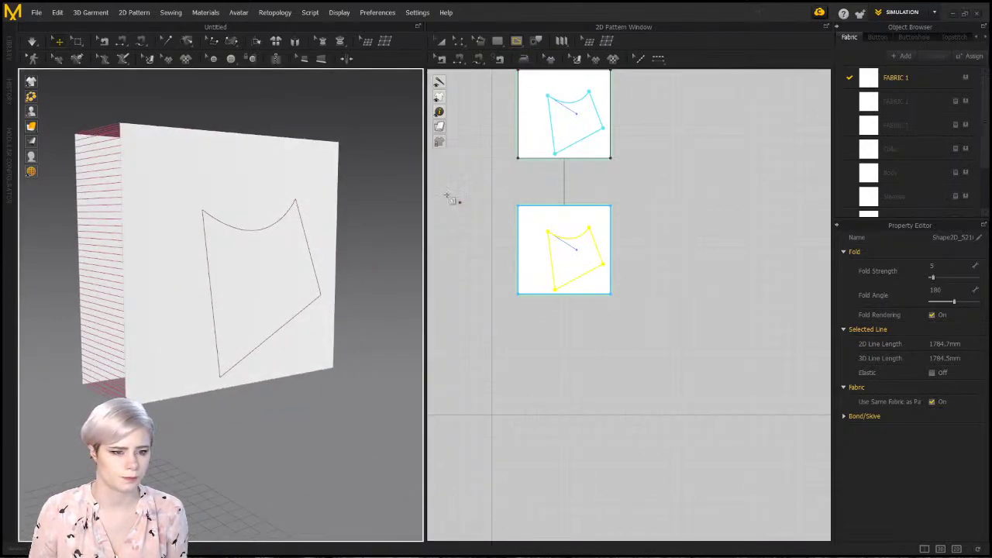
right_click_drag(217, 365, 224, 341)
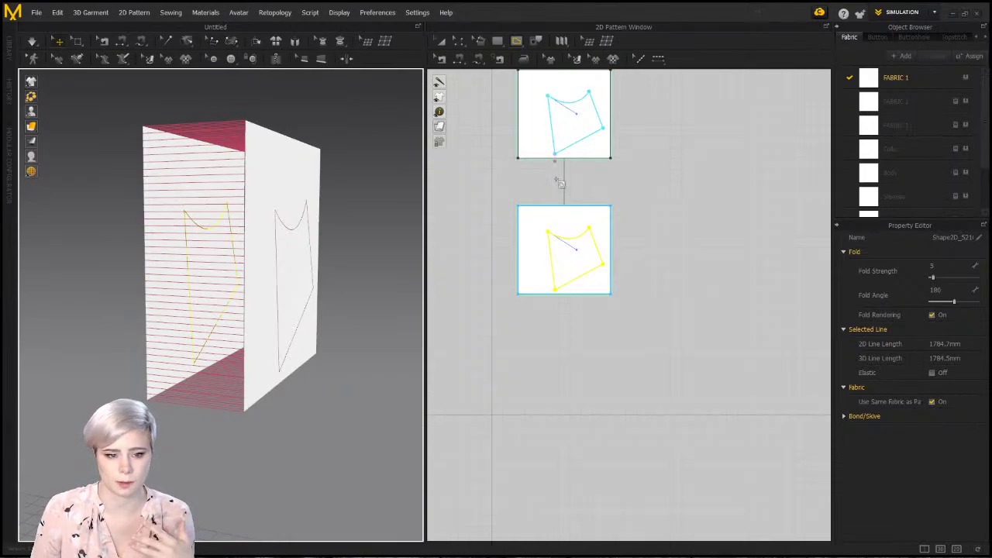
Create a Layer Clone (Under) of the lower square, place it directly below in 2D, and pull it away in 3D
left_click(460, 42)
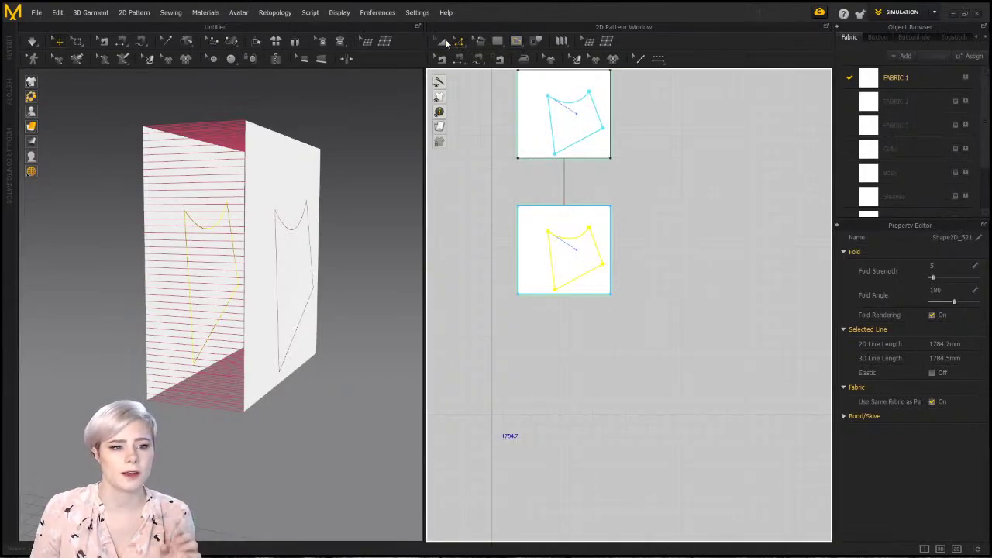
left_click(442, 42)
left_click(624, 201)
right_click(570, 229)
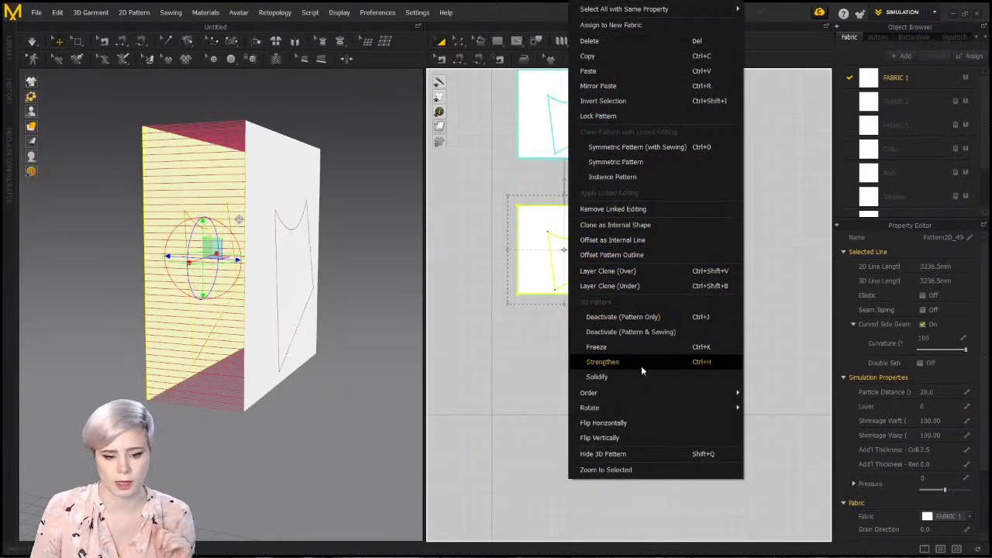
mouse_move(637, 392)
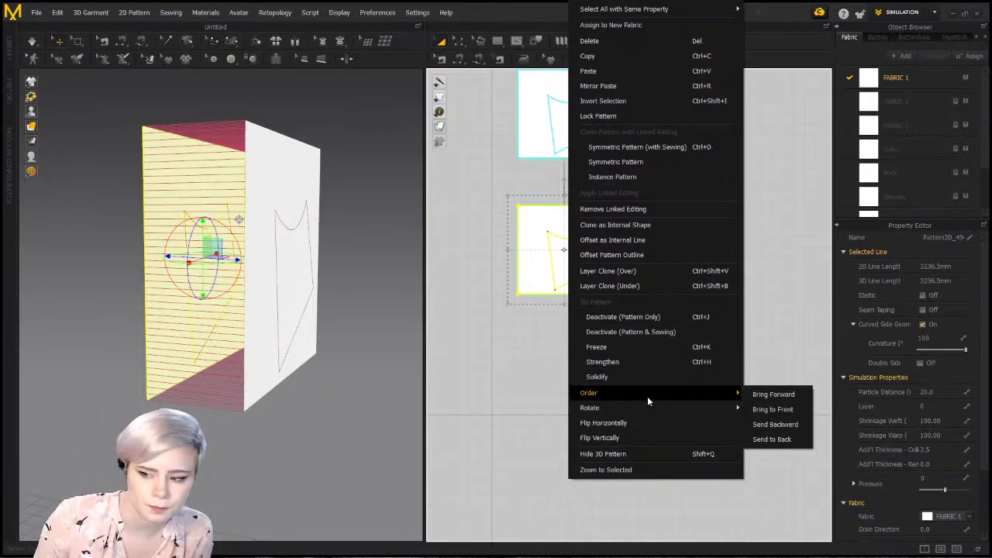
left_click(638, 285)
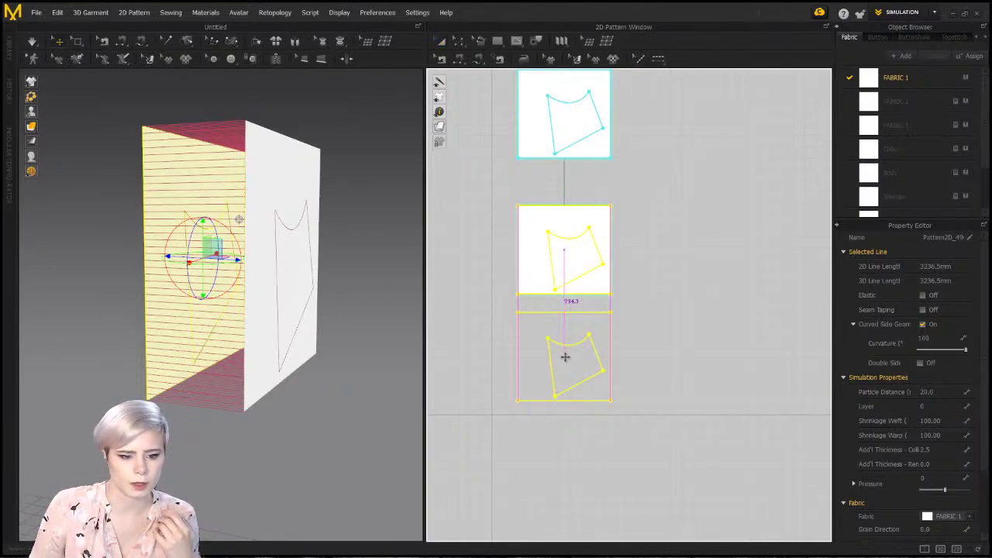
left_click(565, 358)
right_click_drag(190, 336, 224, 361)
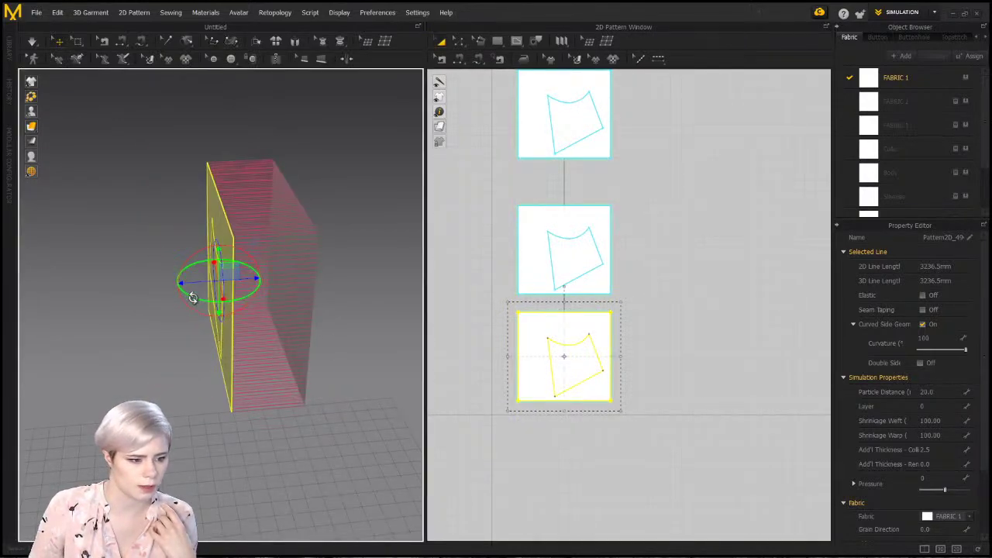
right_click_drag(192, 299, 89, 297)
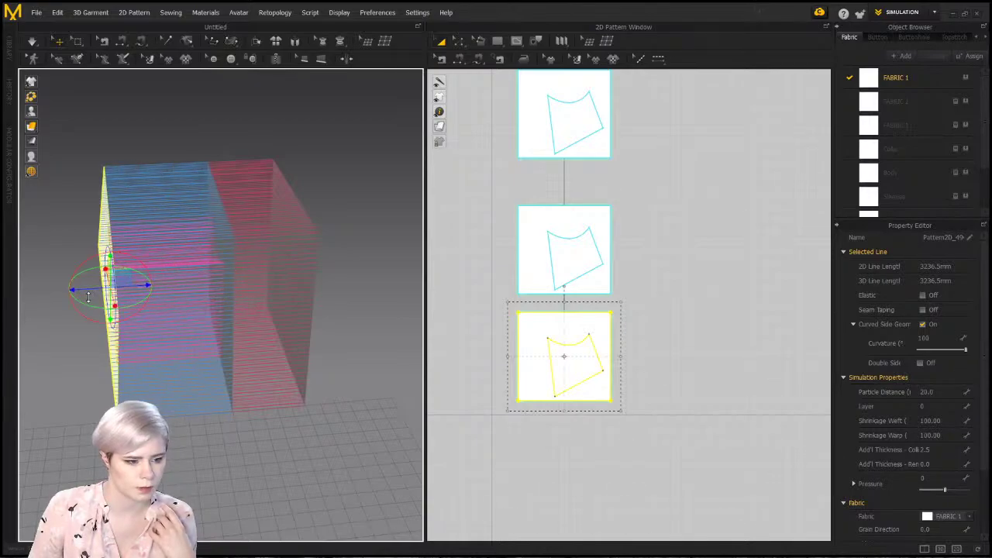
Deselect the pieces and examine the sewing lines of the outlines and internal shapes between the three layers from several angles
left_click(182, 150)
right_click_drag(181, 150, 175, 245)
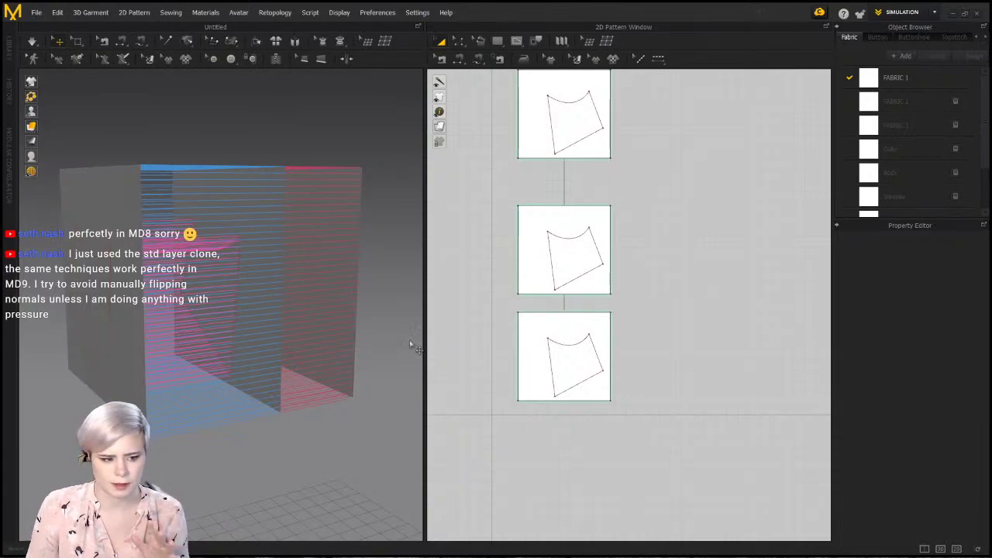
right_click_drag(271, 279, 230, 294)
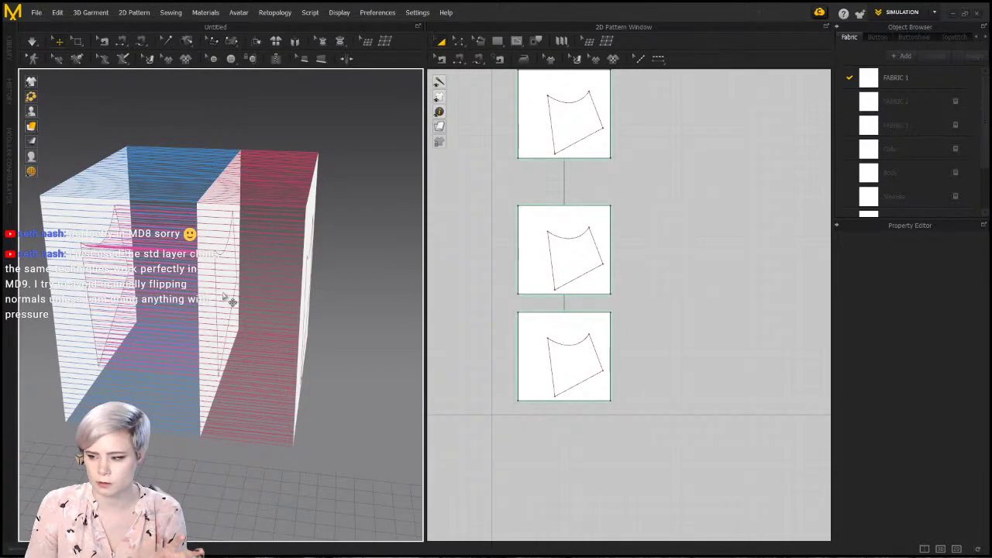
mouse_move(225, 299)
right_mouse_down()
mouse_move(209, 290)
mouse_move(217, 292)
right_mouse_up()
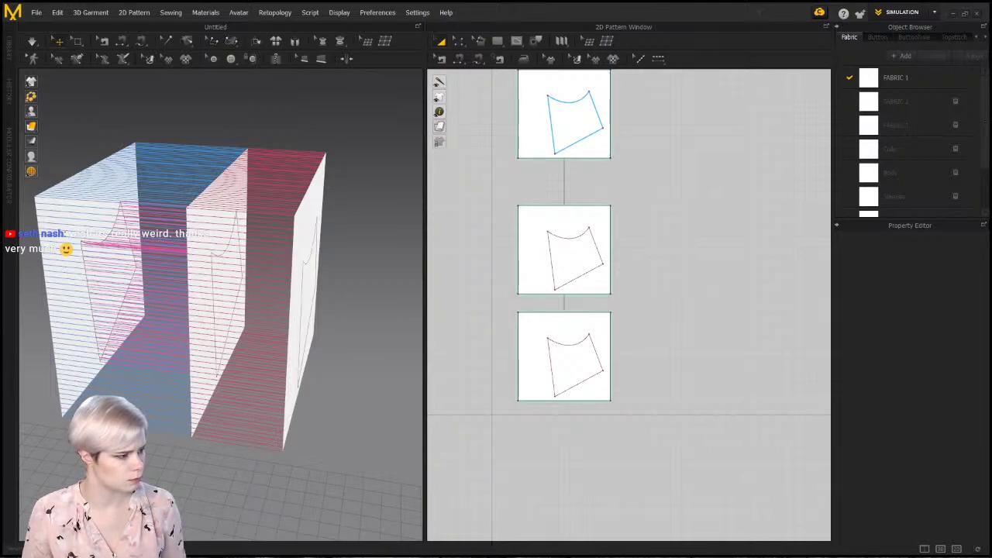
left_click(204, 317)
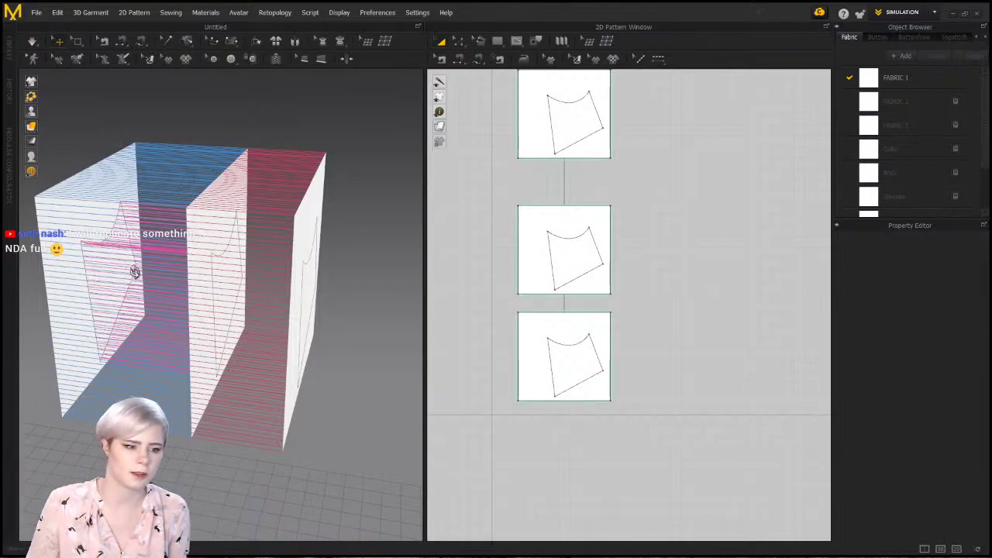
right_click_drag(135, 271, 221, 263)
Delete the under-layer clone with its internal shape
left_click(223, 263)
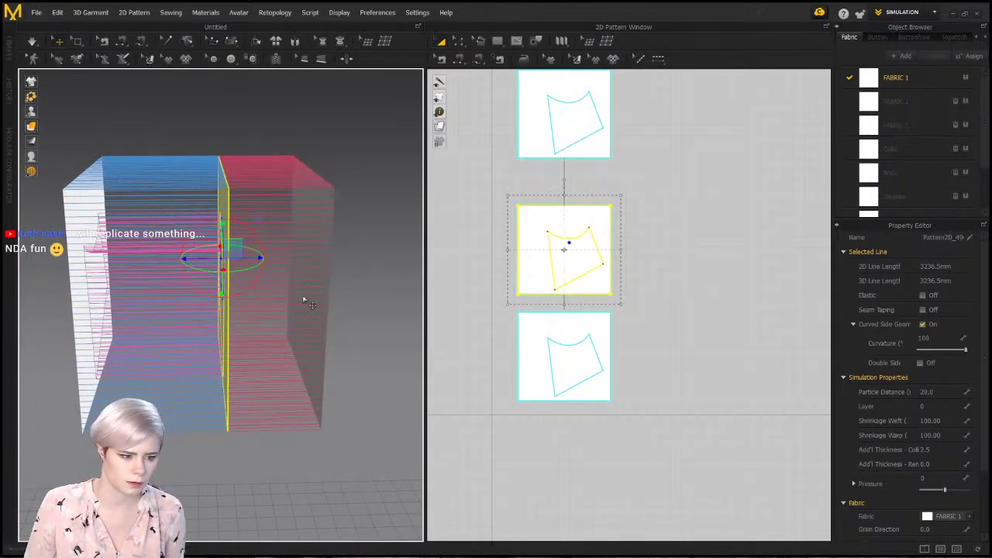
left_click(74, 208)
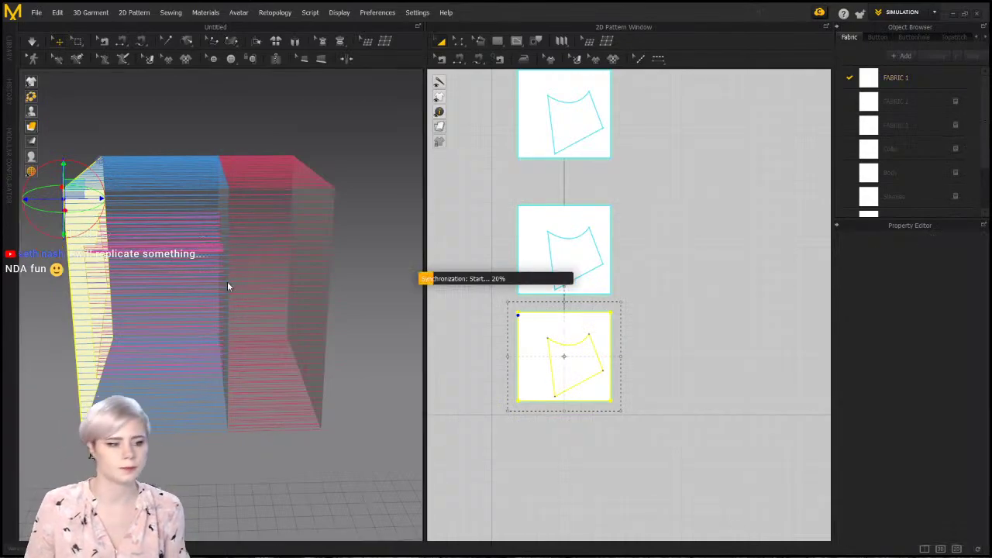
key("Delete")
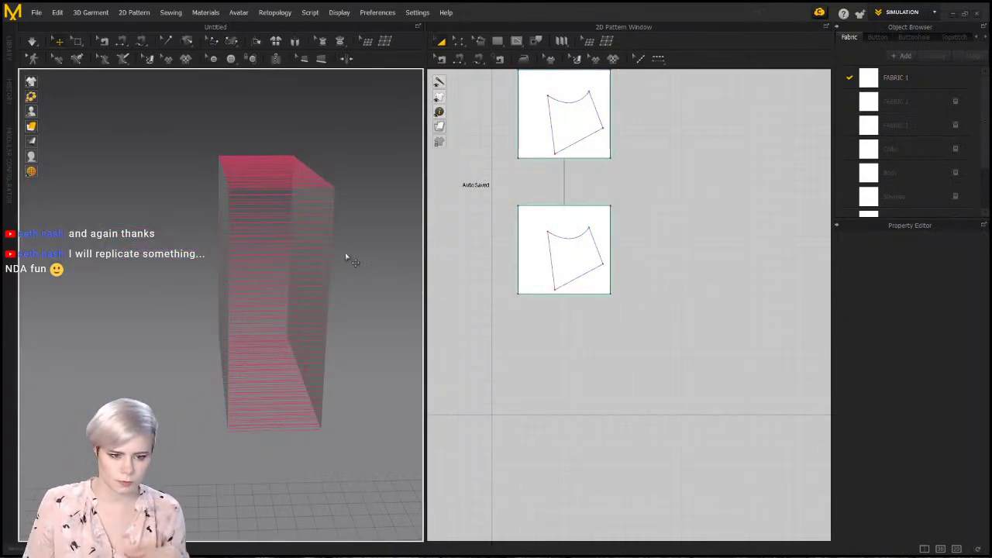
Set the pressure to 10 on the upper square and -10 on the lower square, and start the simulation
right_click_drag(353, 262, 314, 276)
left_click(239, 216)
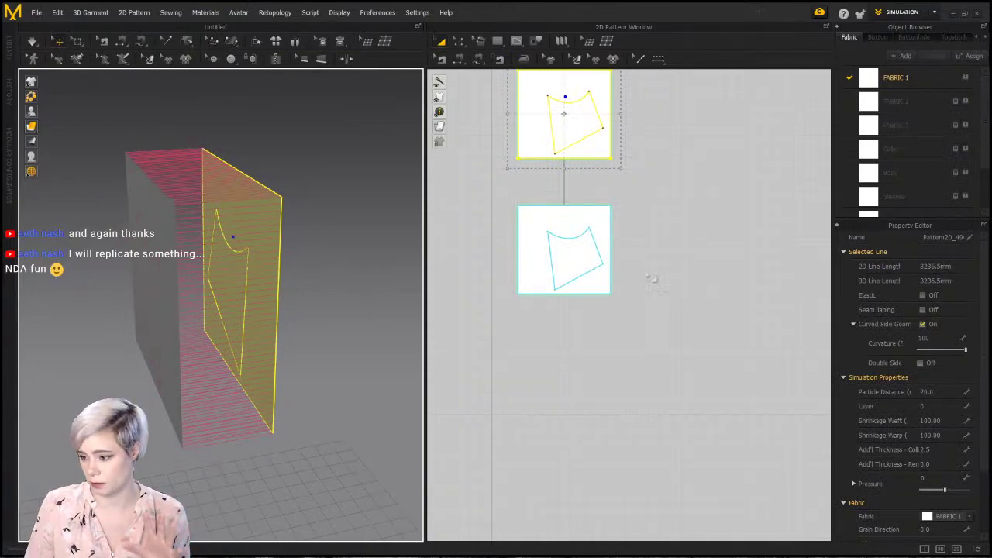
right_click_drag(405, 314, 311, 283)
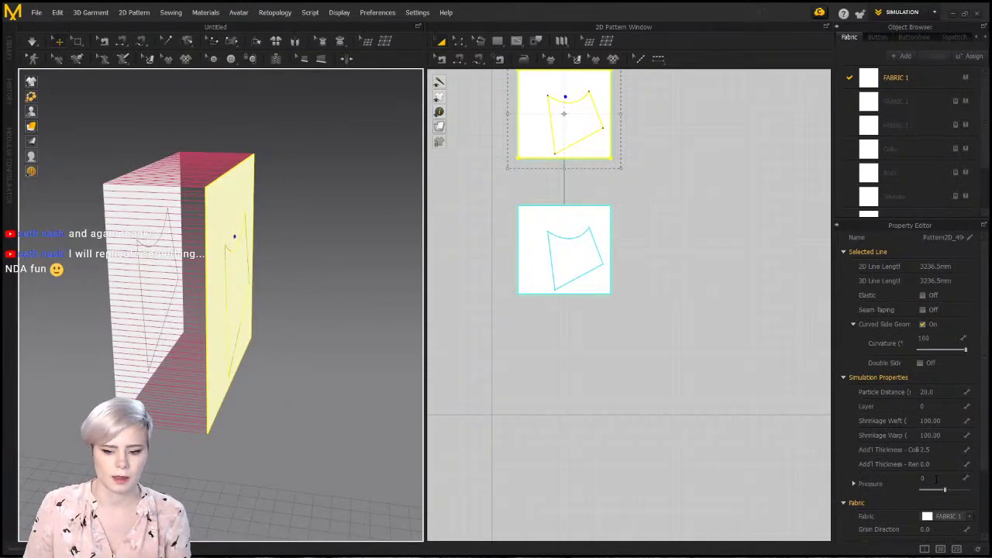
left_click(935, 478)
type("10")
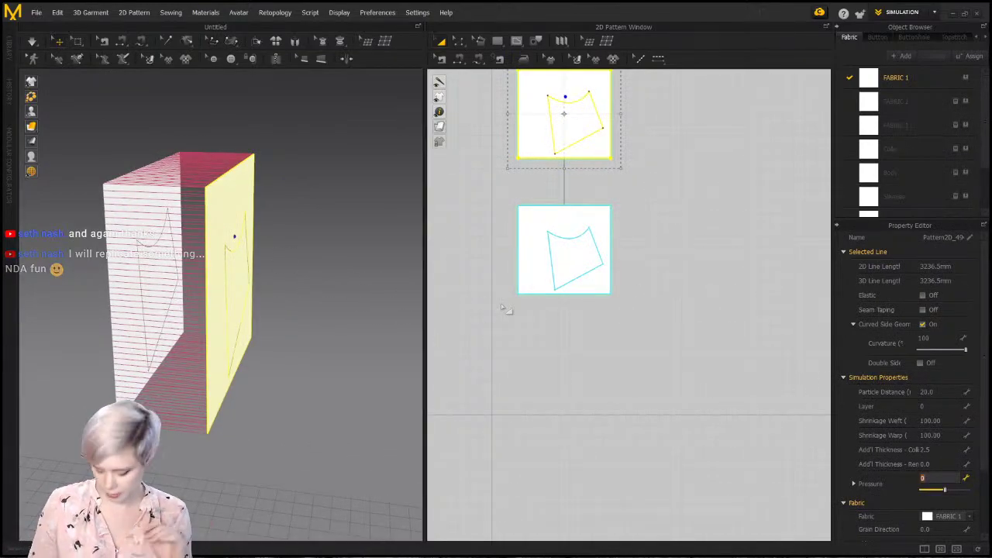
left_click(108, 241)
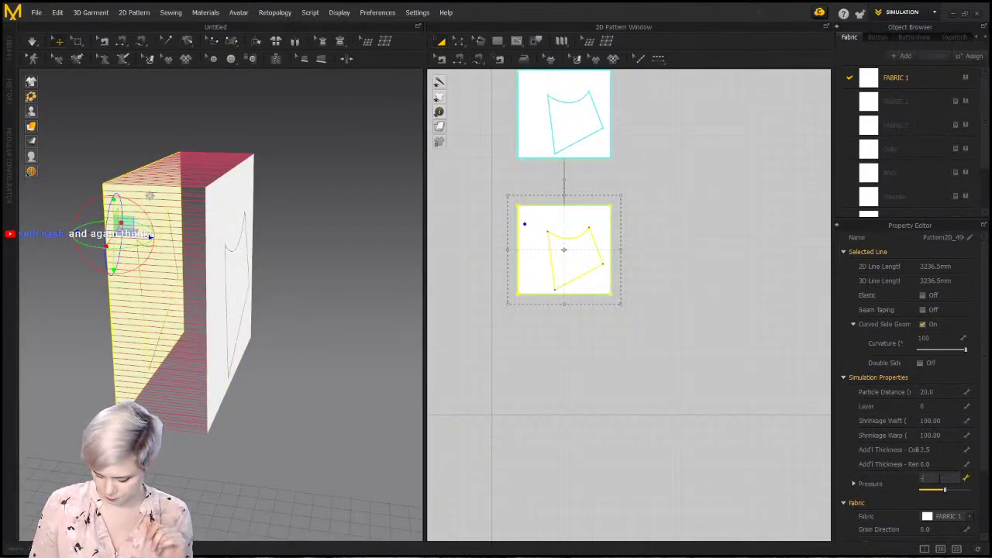
key("space")
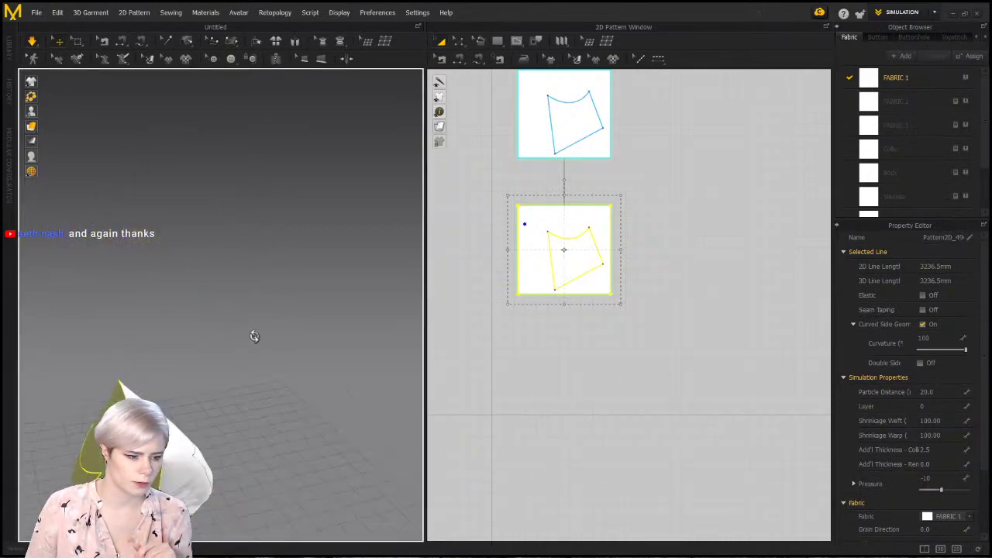
Pull the inflated pillow around on the floor and examine its top and side profile
left_click_drag(173, 420, 102, 276)
left_click_drag(107, 372, 141, 352)
right_click_drag(173, 438, 173, 479)
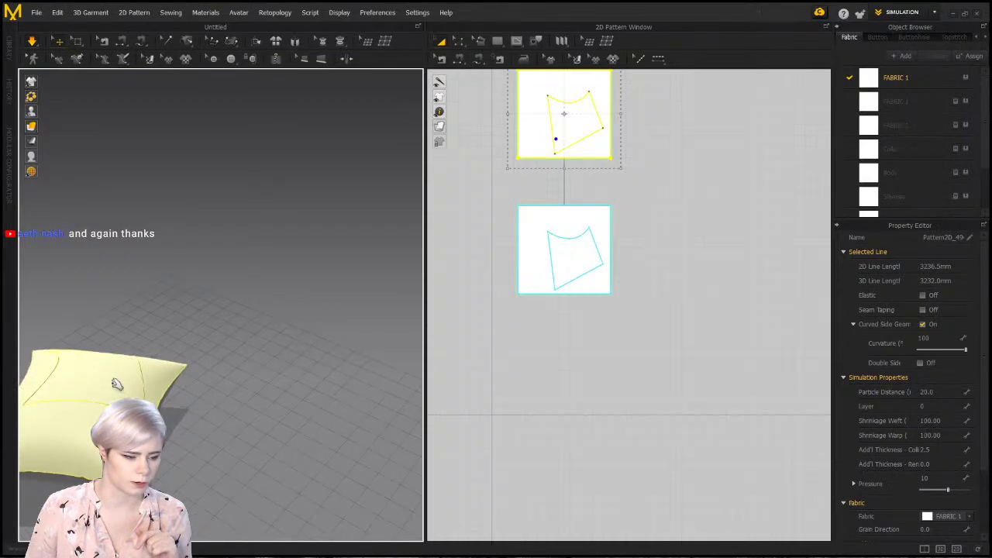
middle_click_drag(163, 349, 260, 242)
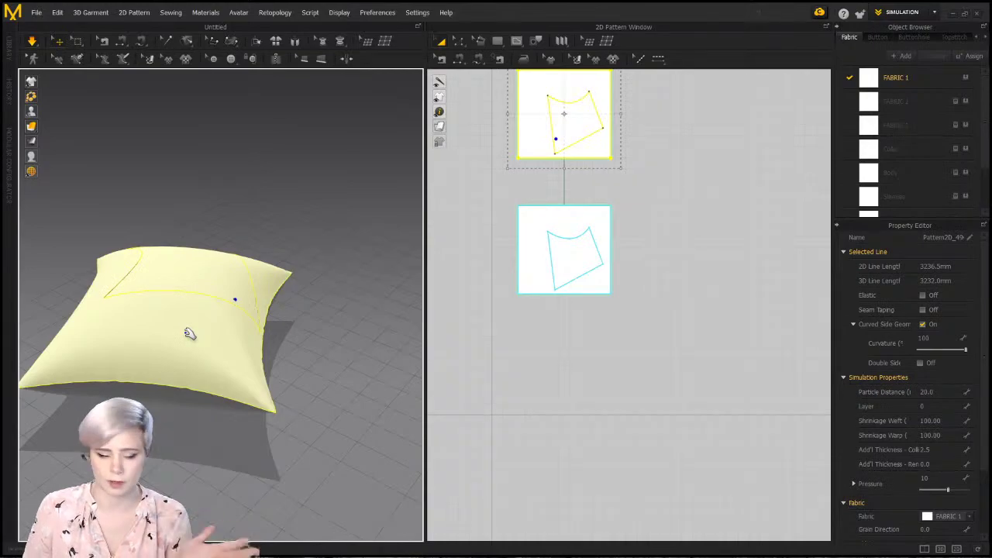
left_click_drag(159, 360, 181, 348)
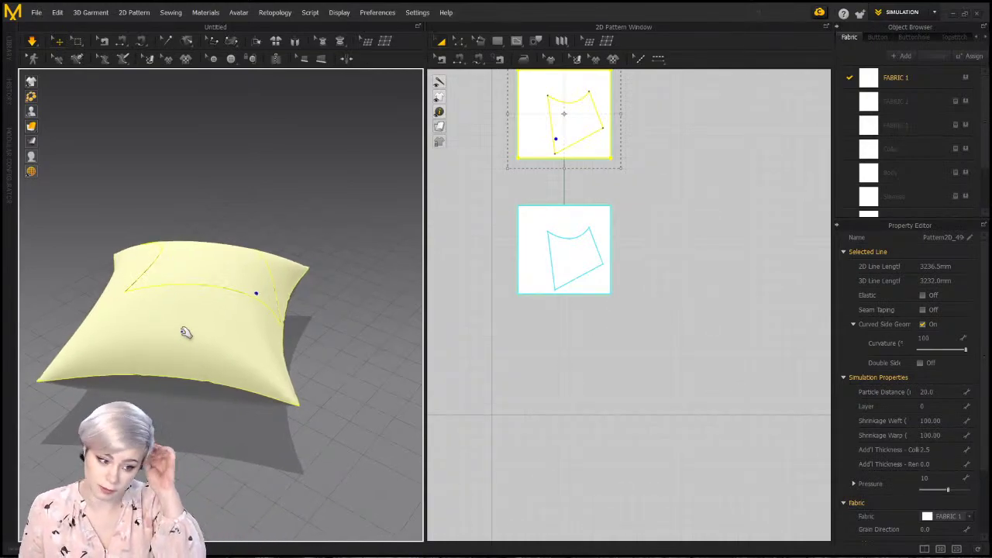
scroll(200, 322, "up", 1)
right_click_drag(197, 320, 204, 273)
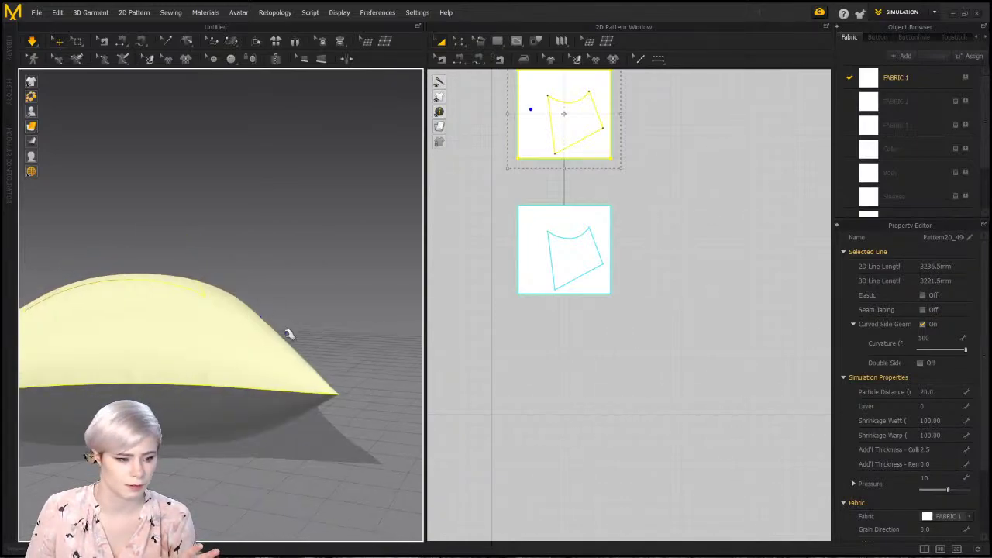
Turn the simulated pillow over so that its underside faces up, and stop the simulation
left_click_drag(276, 353, 302, 238)
left_click_drag(184, 405, 220, 14)
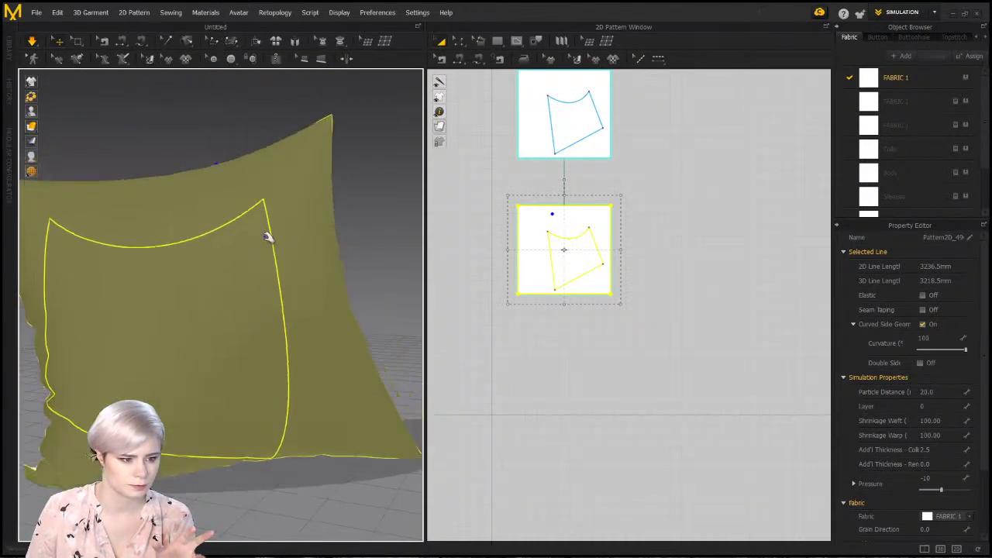
middle_click_drag(268, 232, 267, 151)
scroll(271, 170, "down", 3)
right_click_drag(279, 241, 264, 324)
middle_click_drag(264, 323, 245, 257)
key("space")
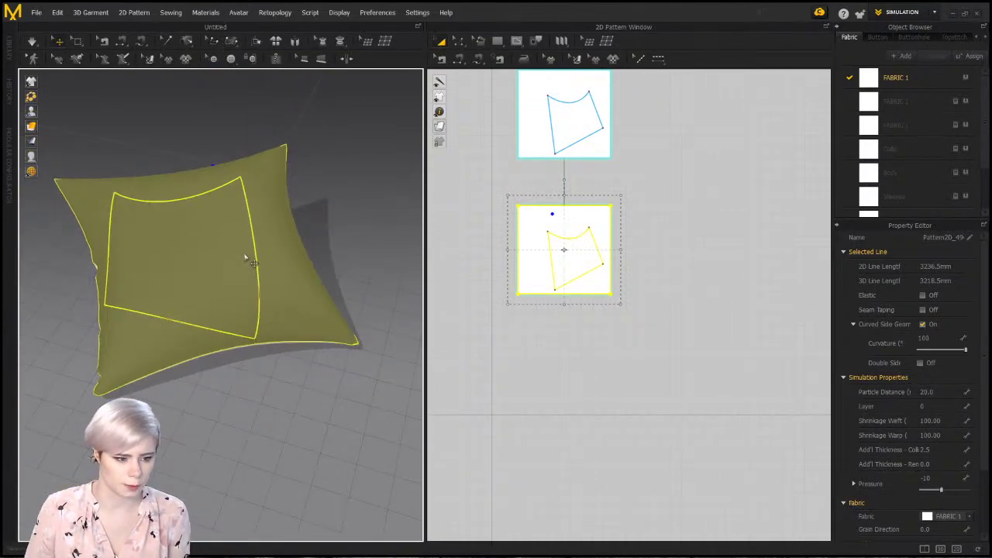
Flip the normal of the pillow's lower square, set its pressure to 10, and simulate again while checking the shape
right_click(214, 241)
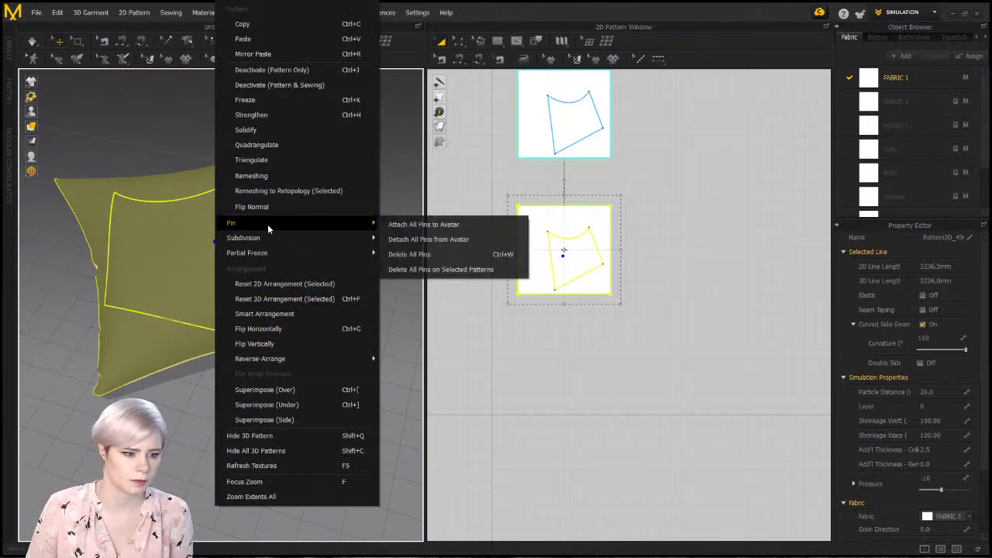
left_click(319, 265)
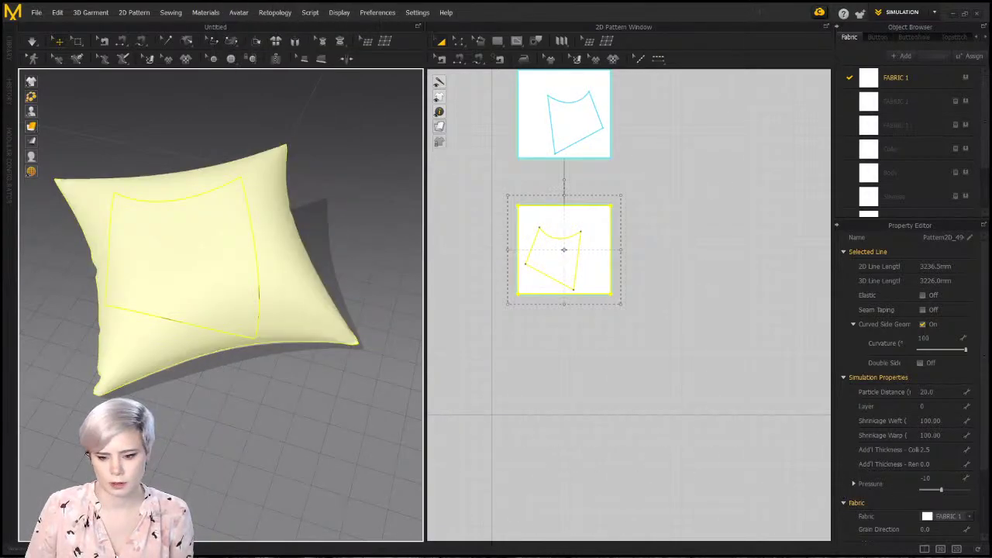
left_click(941, 477)
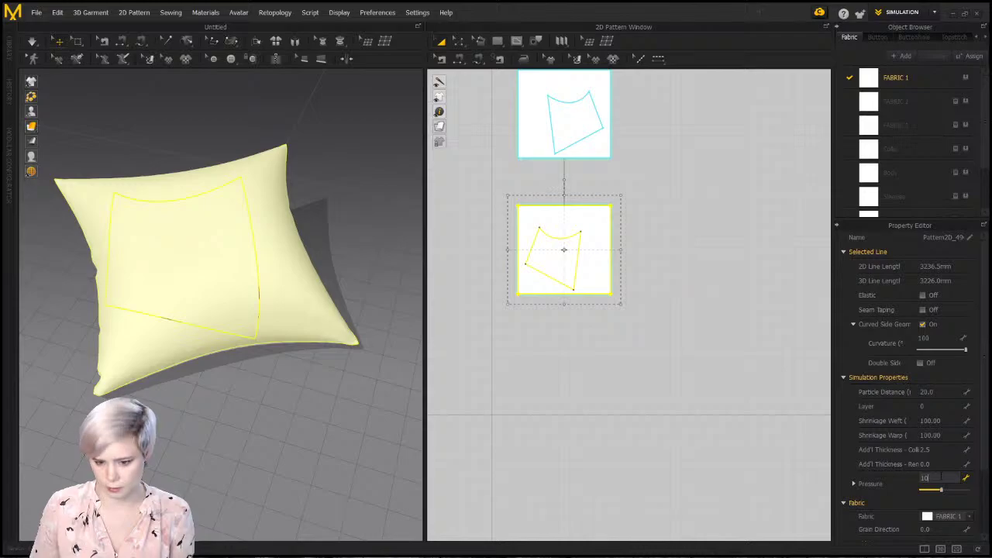
key("Return")
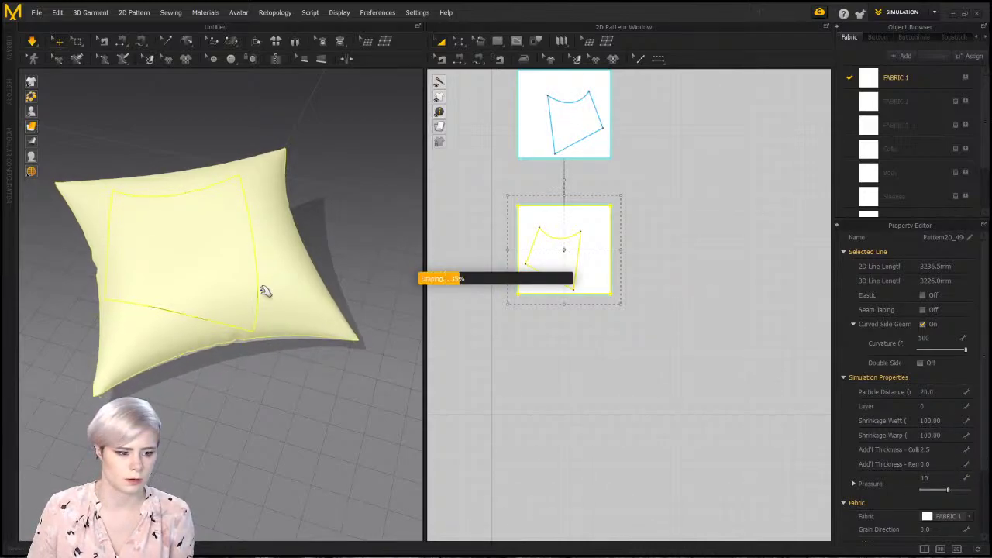
right_click_drag(194, 287, 290, 332)
Sew the internal shape of the upper square to the matching internal shape of the lower square and let the pillow simulate
left_click(654, 186)
scroll(651, 182, "up", 2)
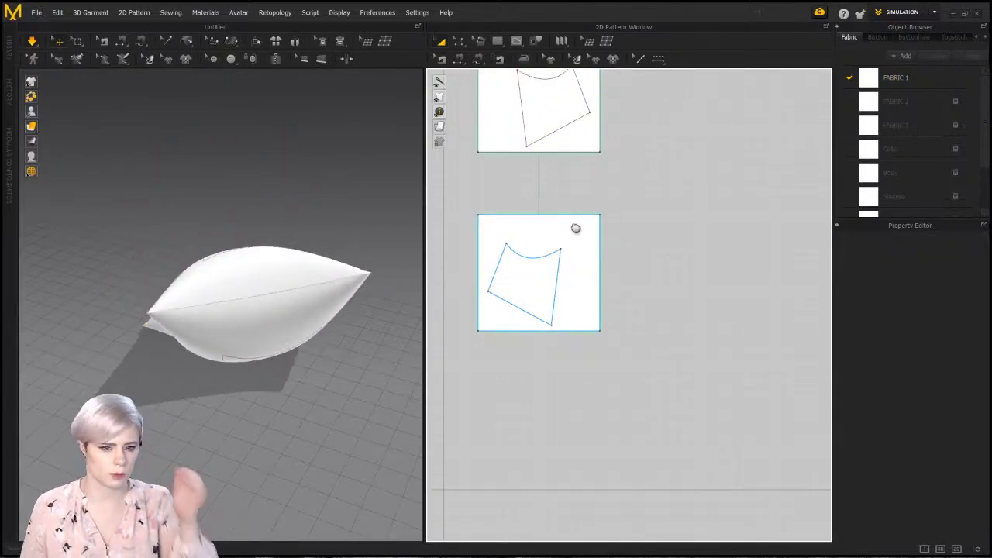
middle_click_drag(574, 225, 629, 289)
key("m")
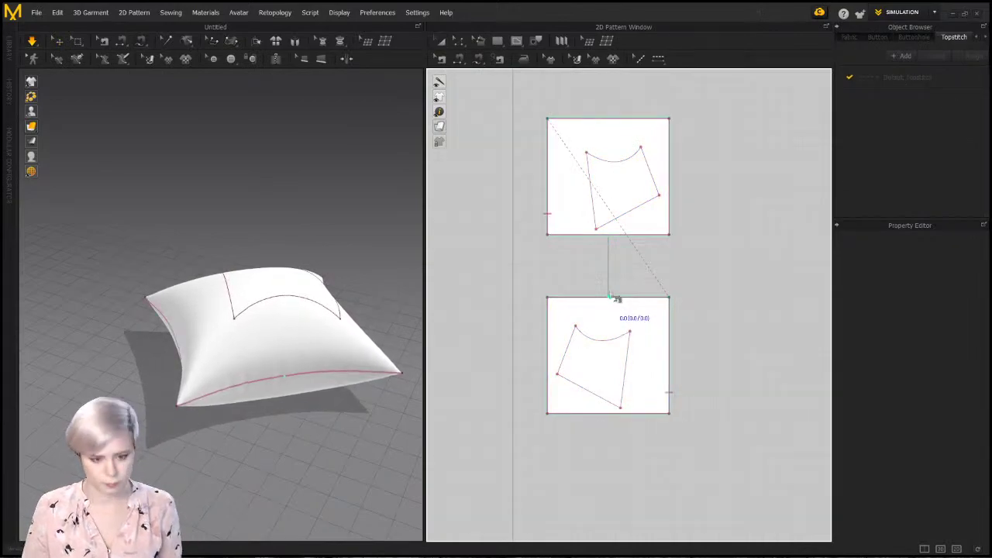
left_click(589, 166)
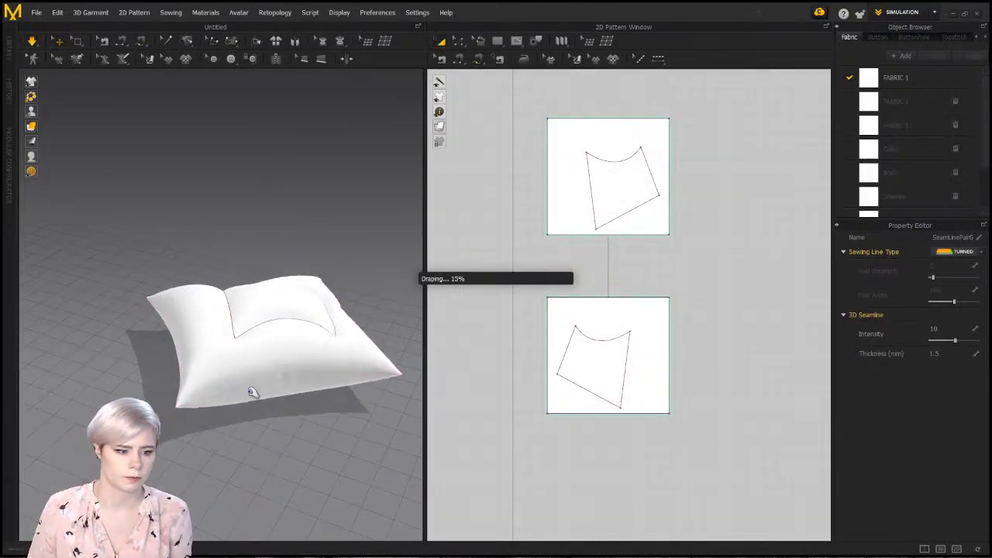
Examine the pillow's indented internal shape from several angles and pull the pillow across the floor during simulation
right_click_drag(312, 365, 210, 393)
middle_click_drag(339, 409, 261, 361)
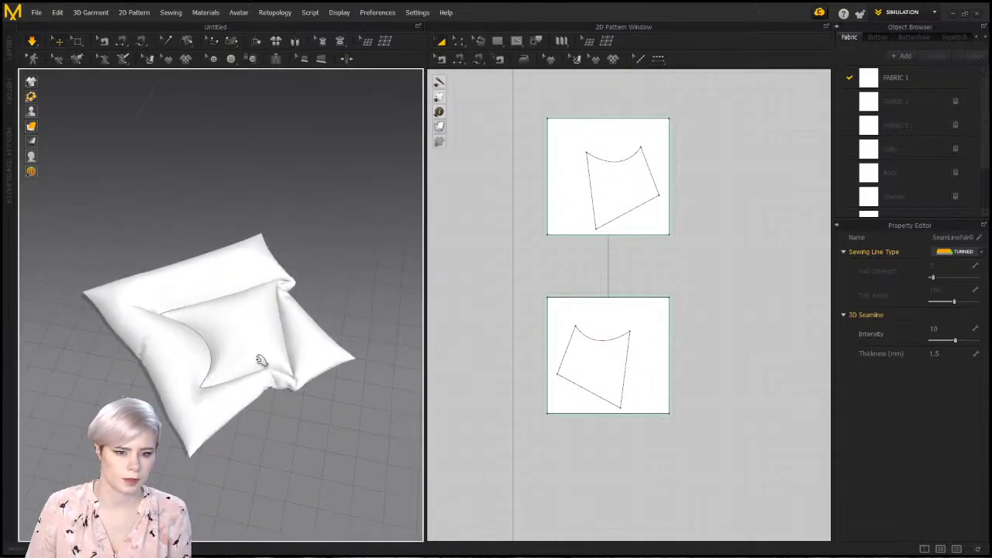
right_click_drag(261, 362, 341, 372)
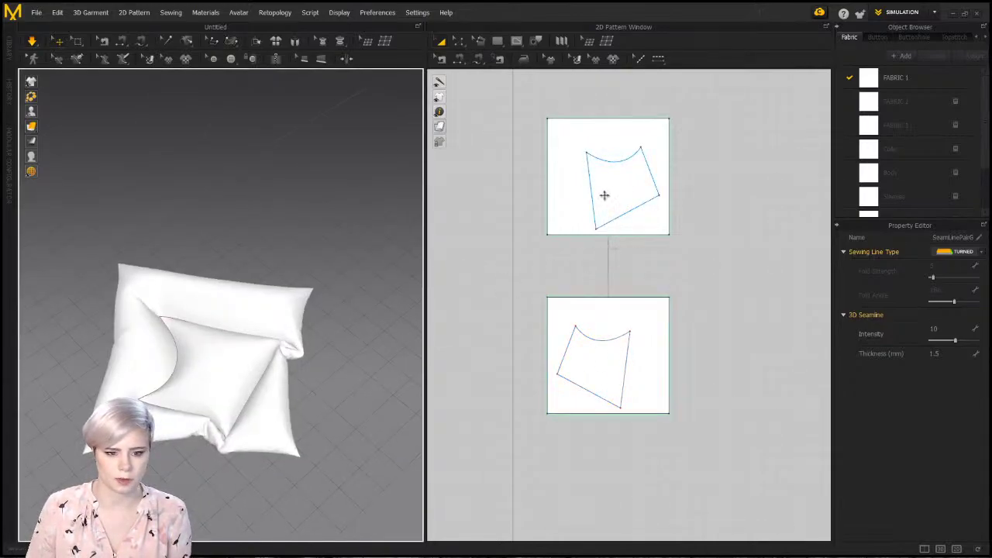
middle_click_drag(276, 414, 245, 341)
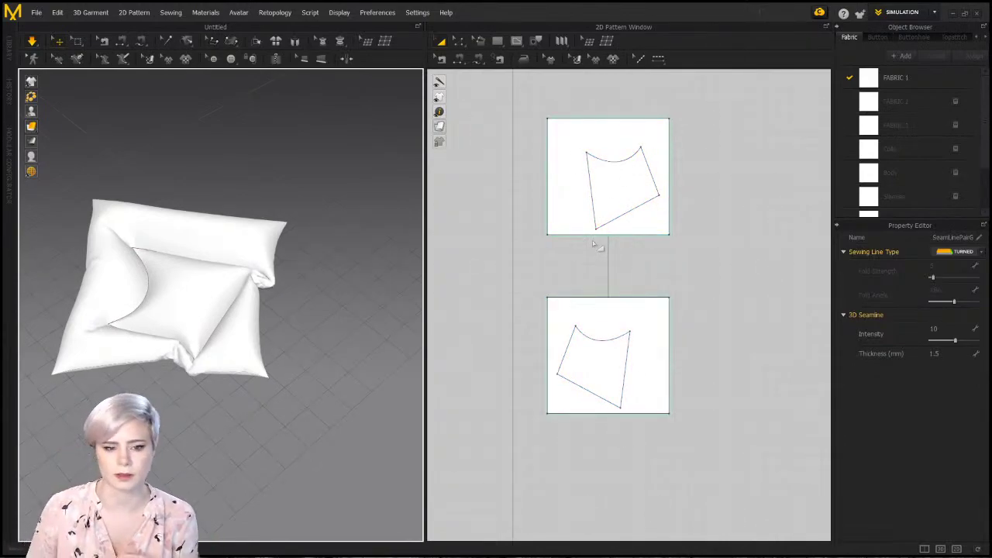
left_click(592, 207)
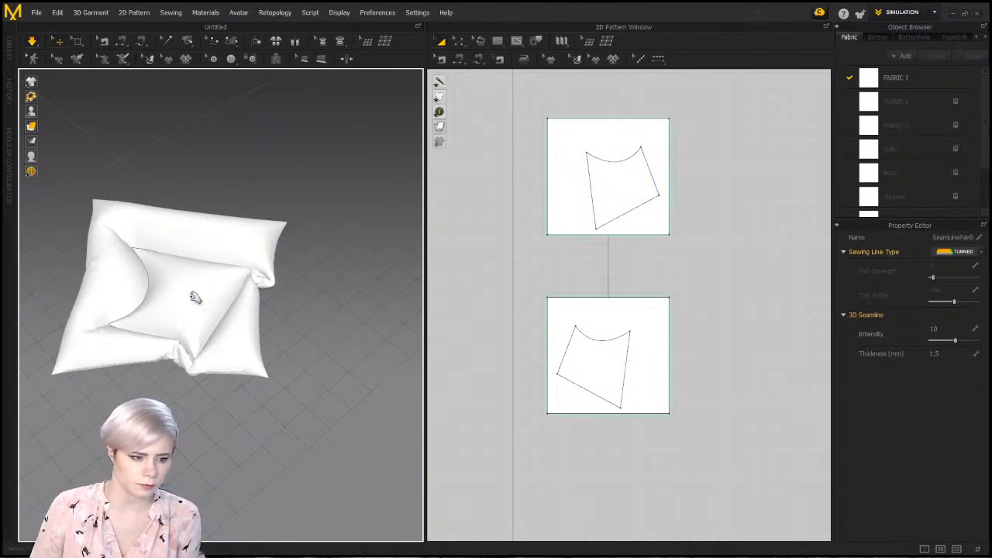
right_click_drag(196, 298, 310, 303)
left_click_drag(310, 303, 491, 282)
left_click_drag(229, 305, 152, 267)
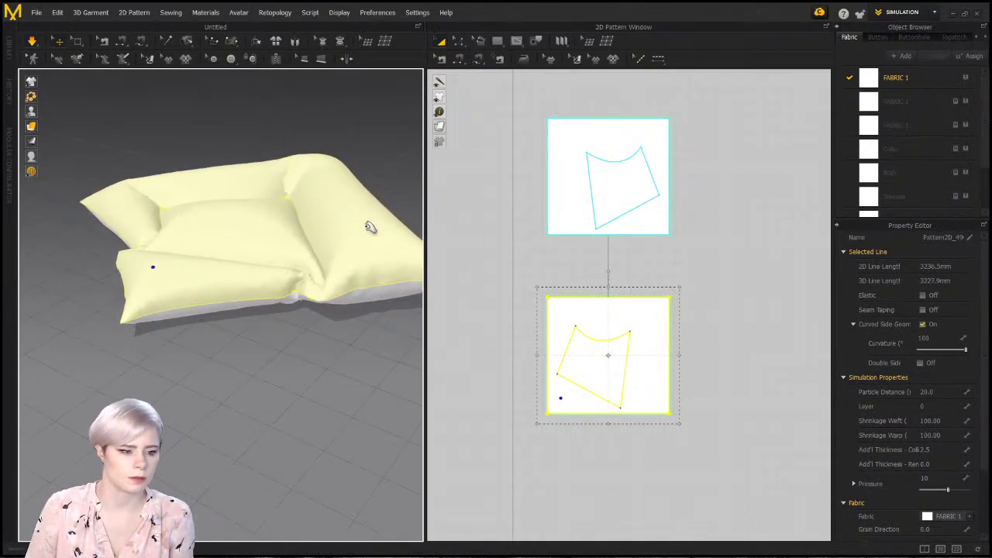
Lift and turn the pillow by its edges to examine how the sewn internal shapes hold both layers together
right_click_drag(370, 226, 240, 198)
left_click_drag(322, 236, 303, 100)
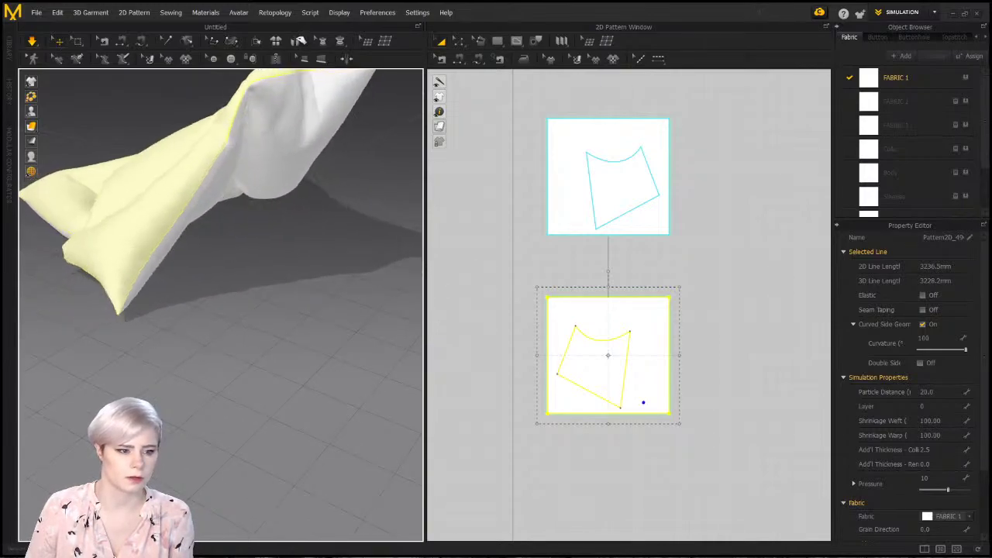
left_click_drag(150, 305, 148, 59)
right_click_drag(233, 248, 349, 268)
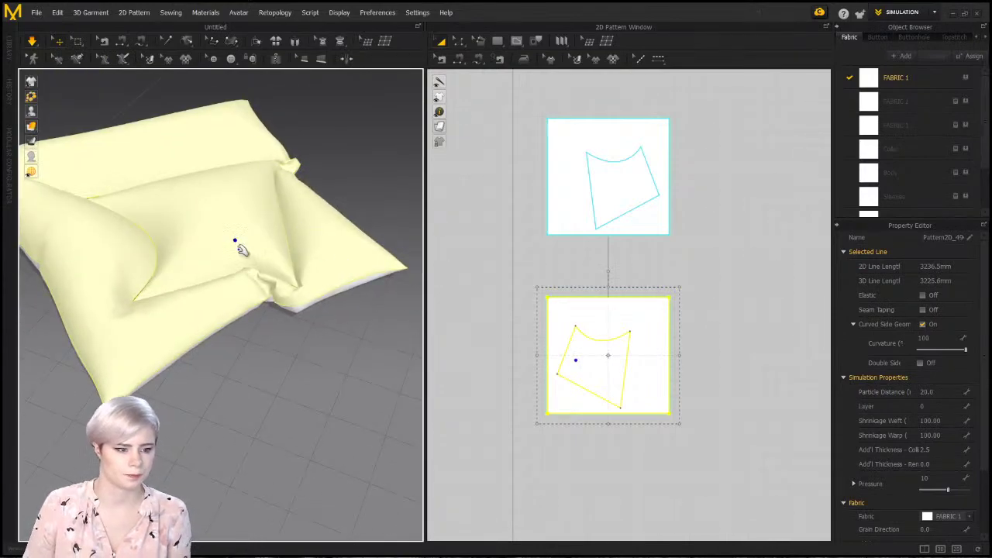
scroll(241, 214, "down", 3)
left_click_drag(266, 271, 288, 193)
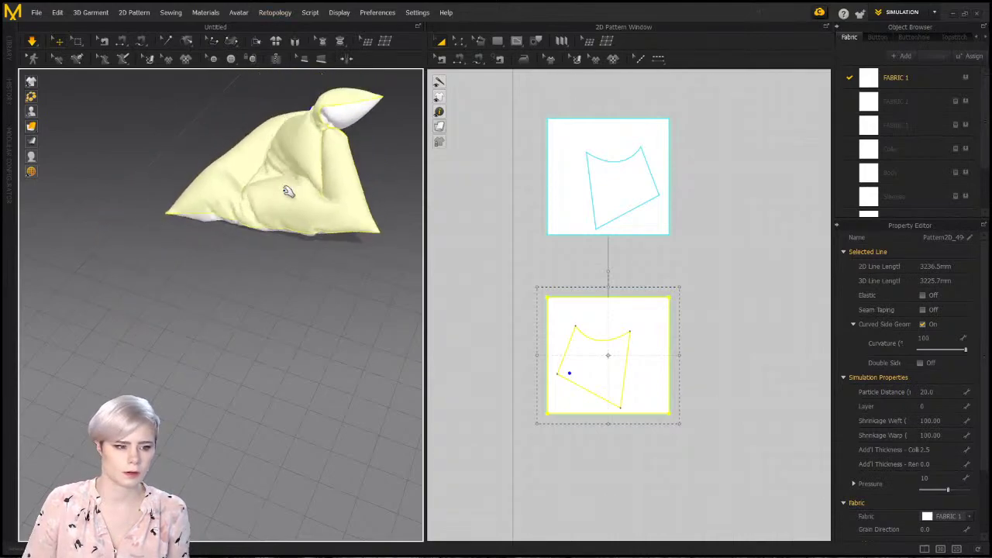
left_click_drag(281, 229, 162, 148)
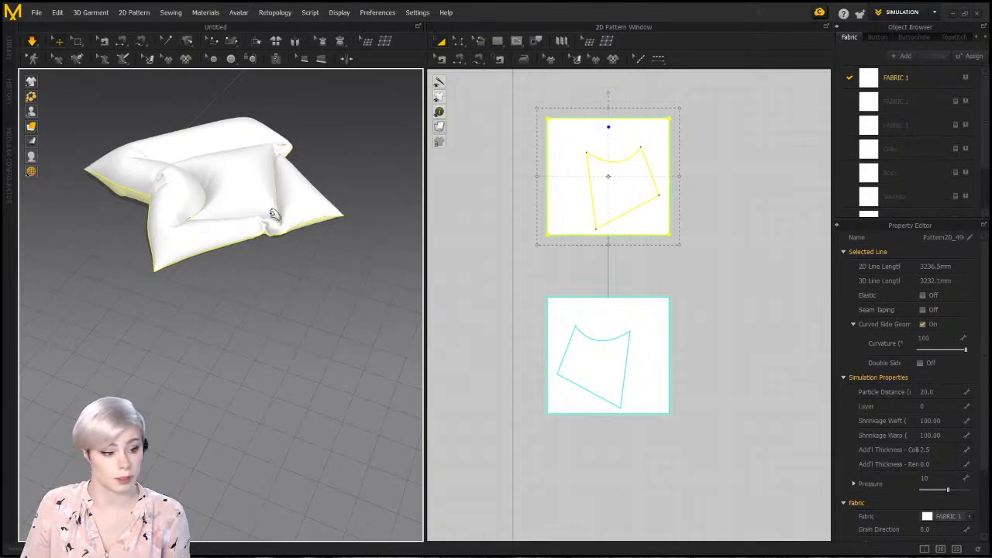
left_click_drag(275, 215, 328, 226)
left_click_drag(252, 267, 118, 307)
left_click_drag(282, 261, 367, 297)
Flip the normal of the pillow's lower square, run the simulation briefly, and stop it
right_click(596, 339)
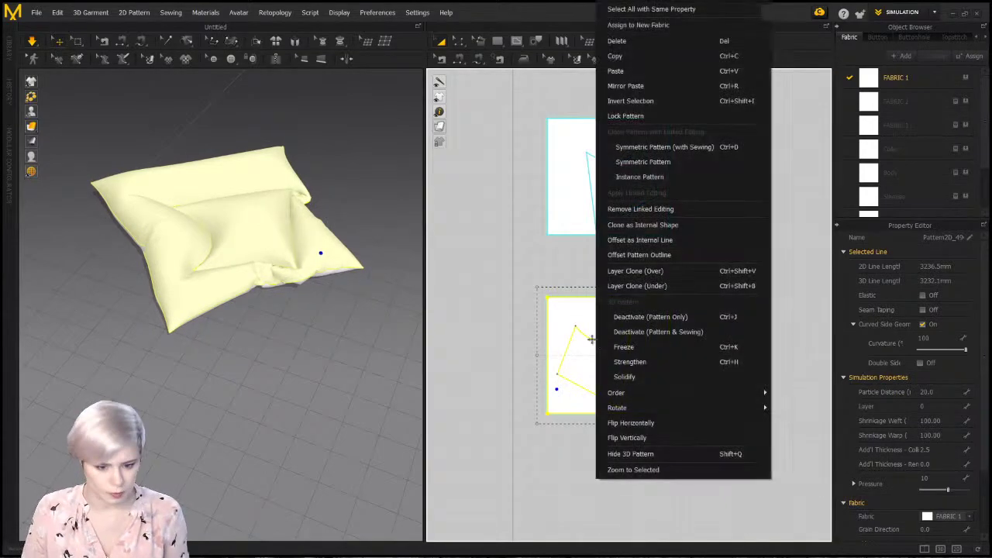
left_click(265, 222)
right_click(265, 222)
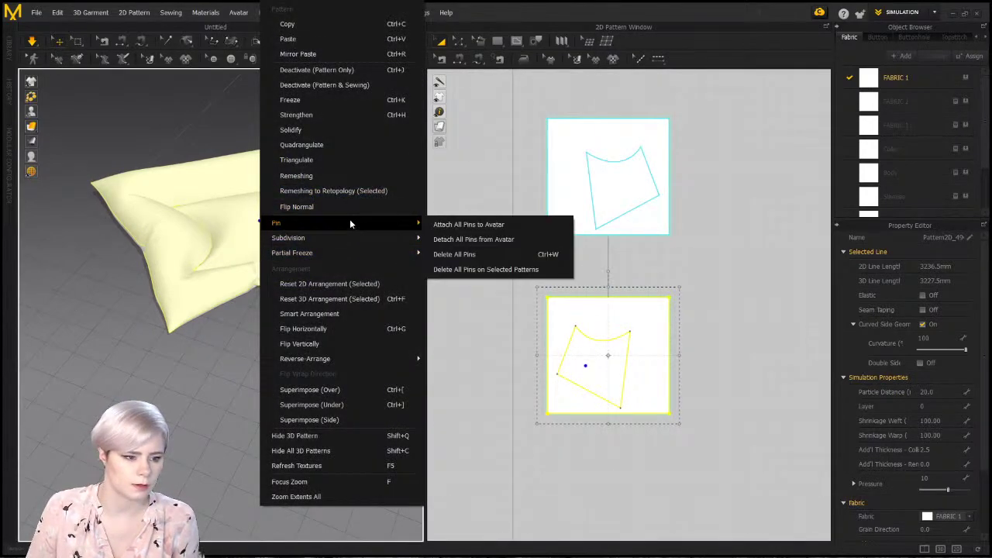
left_click(353, 208)
left_click(368, 217)
key("space")
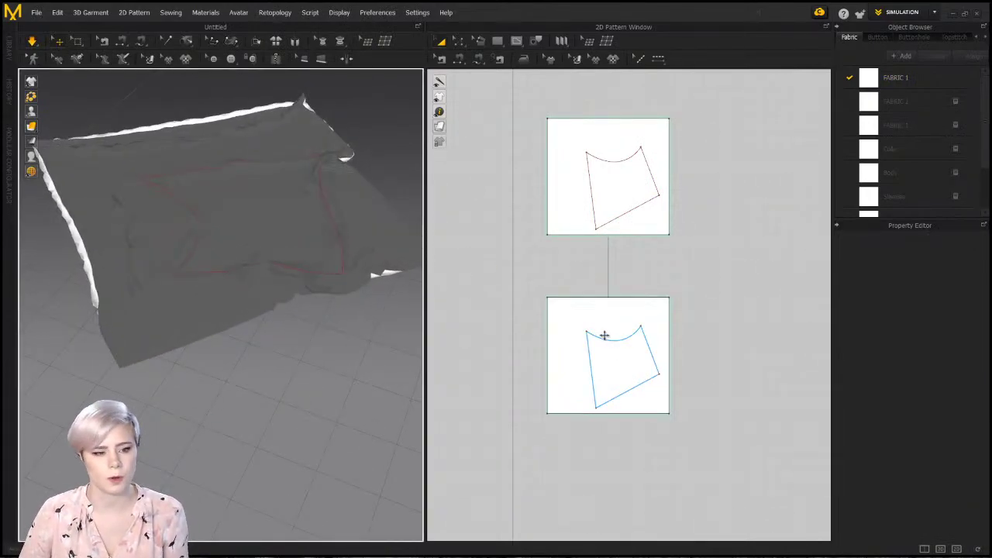
key("space")
scroll(525, 313, "down", 1)
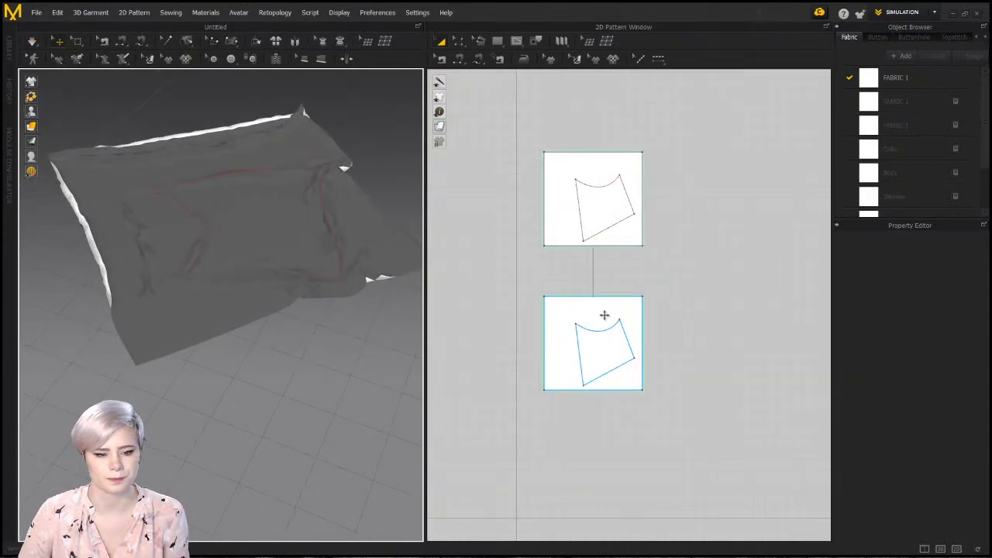
Set the lower square's pressure to -10, restart the simulation, and pull the inflating pillow by its corner area
left_click(594, 344)
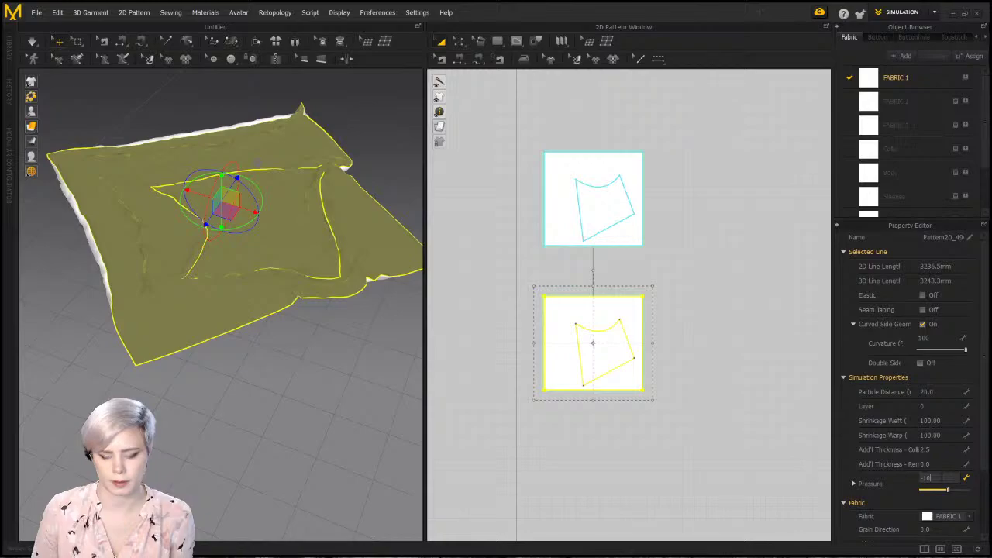
key("Return")
key("space")
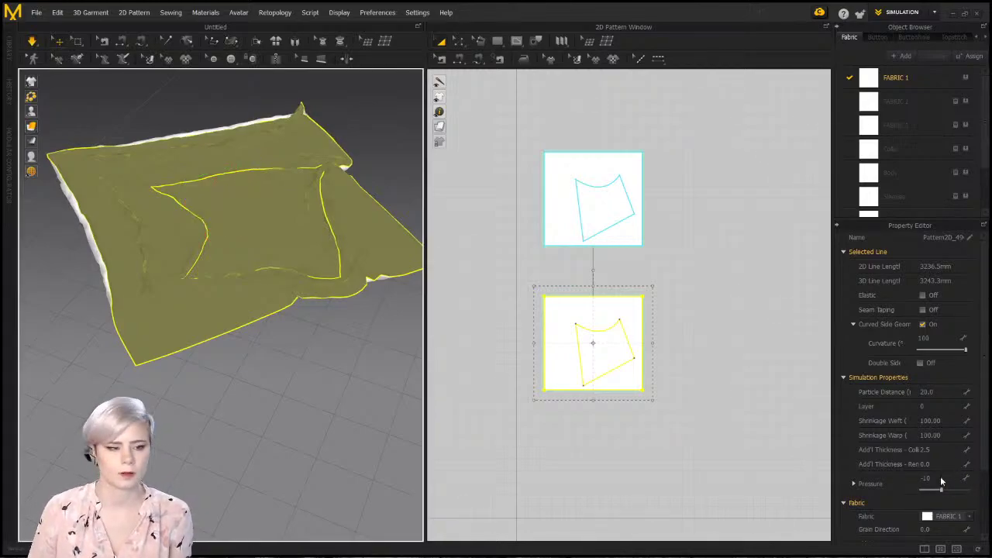
left_click_drag(109, 203, 43, 149)
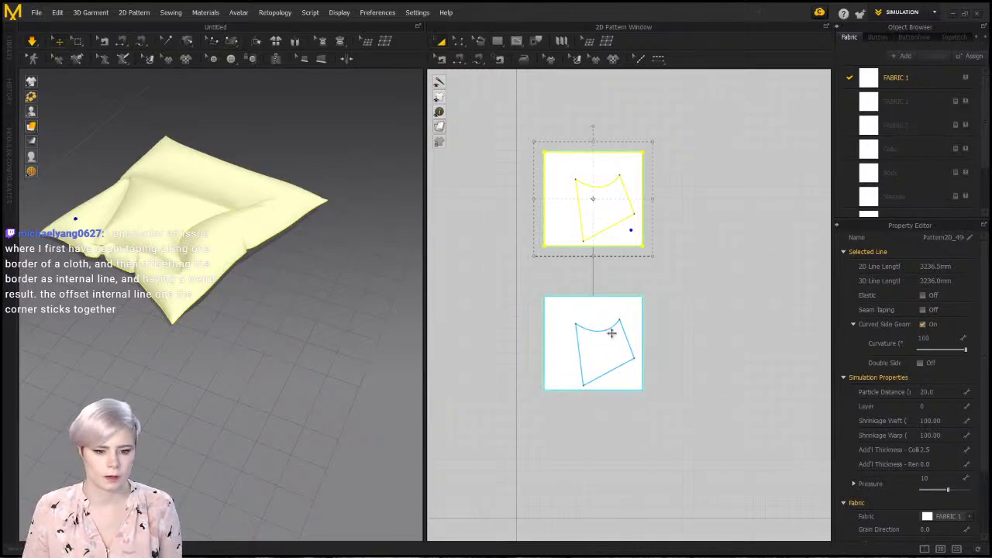
Delete both square pattern pieces with their sewing and activate the Rectangle tool
key("ctrl+a")
key("Delete")
left_click(498, 42)
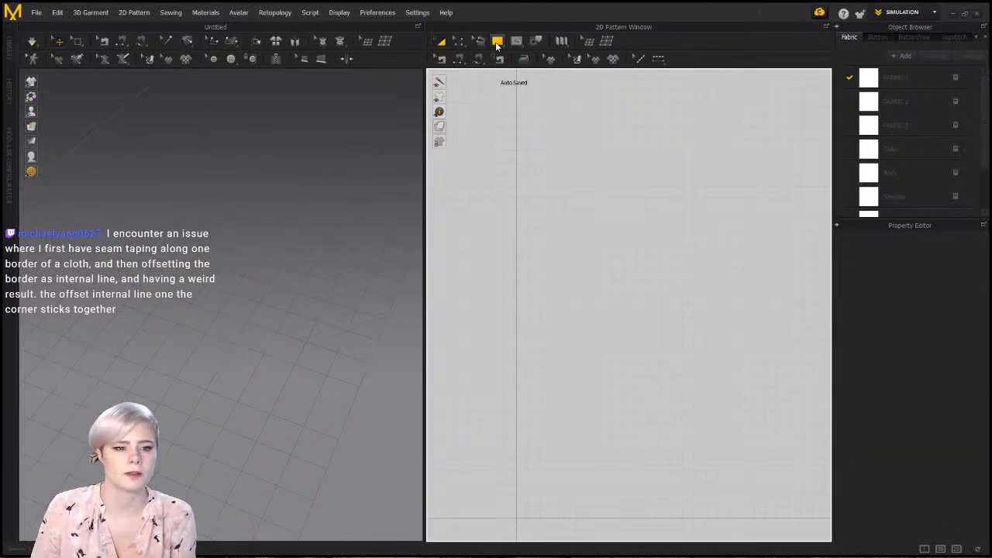
Load the first male MV2 avatar from the library's Avatar folder into the empty scene
scroll(626, 217, "down", 4)
scroll(222, 194, "down", 4)
mouse_move(322, 277)
right_mouse_down()
mouse_move(303, 235)
mouse_move(317, 280)
right_mouse_up()
left_click(9, 48)
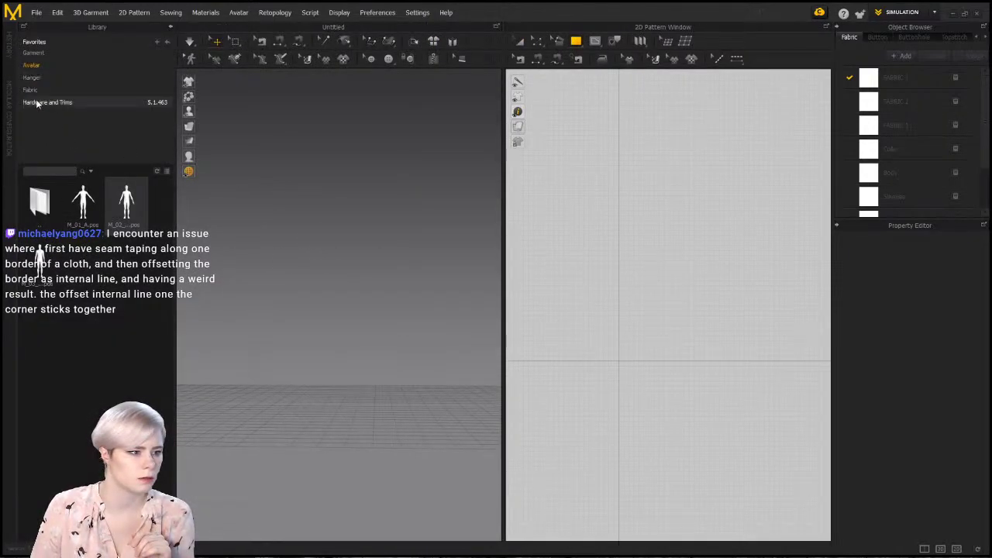
left_click(33, 65)
double_click(83, 320)
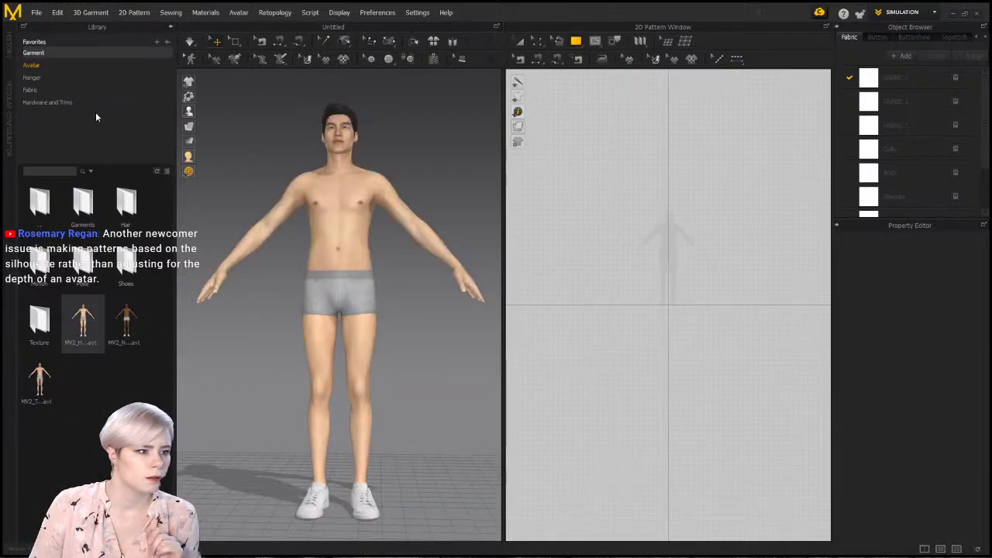
Load the T-shirt from the library's Garment folder onto the avatar
left_click(69, 54)
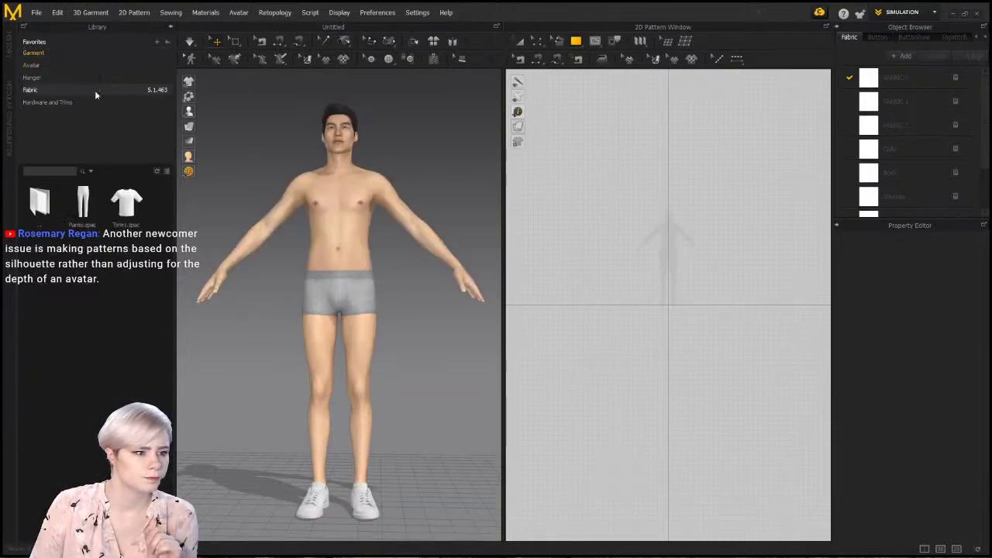
double_click(132, 206)
left_click(566, 319)
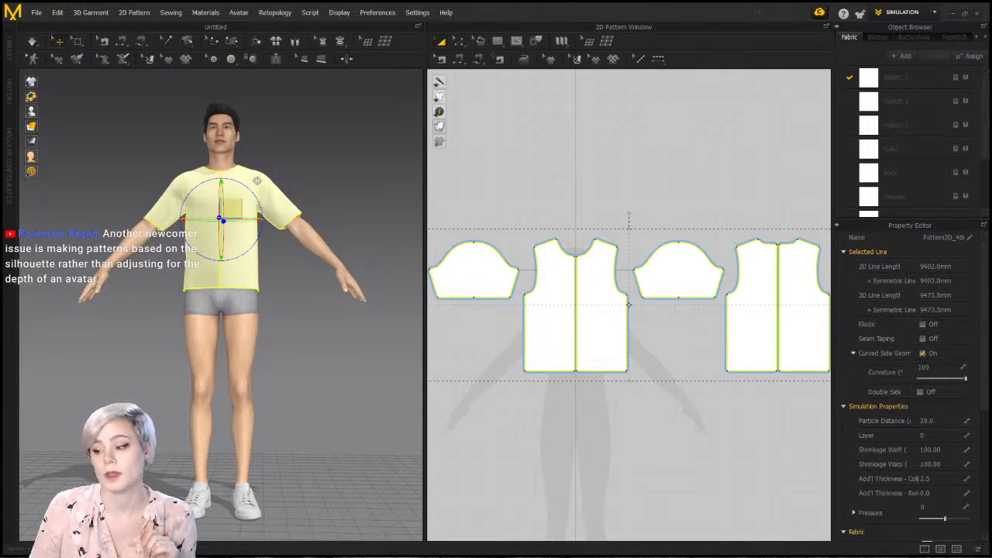
Switch the 2D pattern display to see-through surfaces so the avatar silhouette shows behind the shirt pieces
scroll(593, 381, "down", 5)
scroll(602, 362, "up", 5)
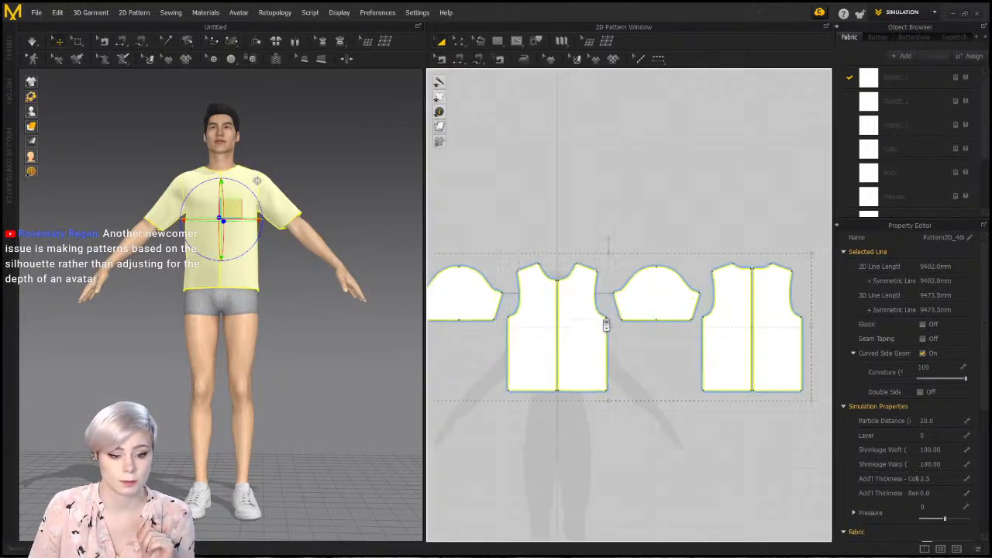
mouse_move(440, 126)
left_click(482, 127)
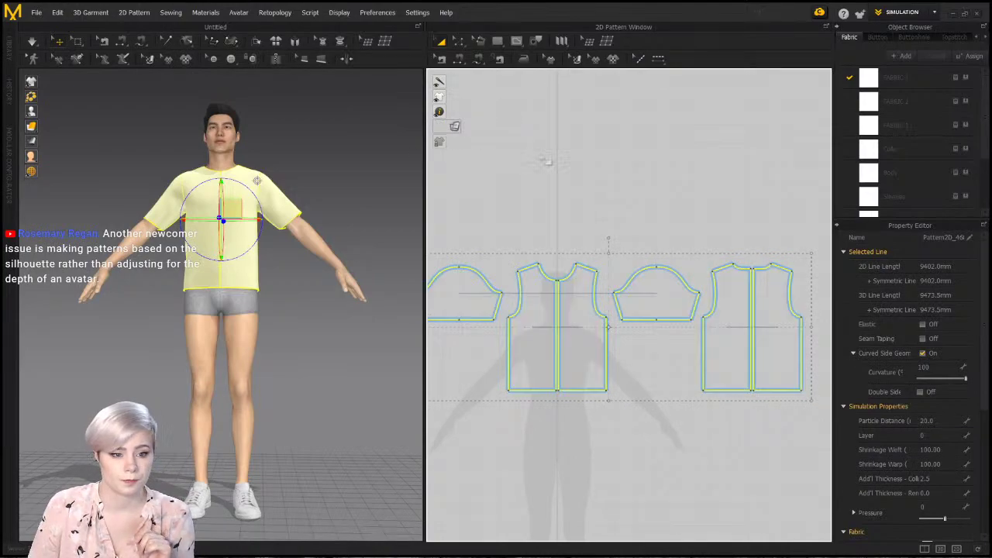
left_click(548, 161)
scroll(585, 347, "down", 2)
middle_click_drag(586, 345, 626, 273)
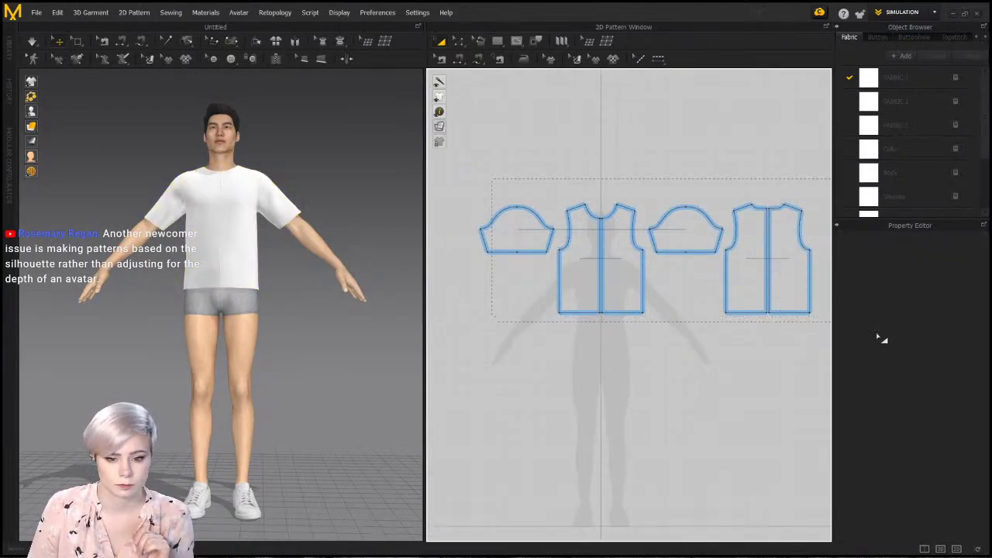
Move all shirt pattern pieces down over the avatar silhouette, and shift the outermost sleeve away from the front body
left_click_drag(878, 337, 879, 337)
left_click_drag(632, 274, 628, 314)
left_click(542, 191)
left_click_drag(514, 224, 501, 271)
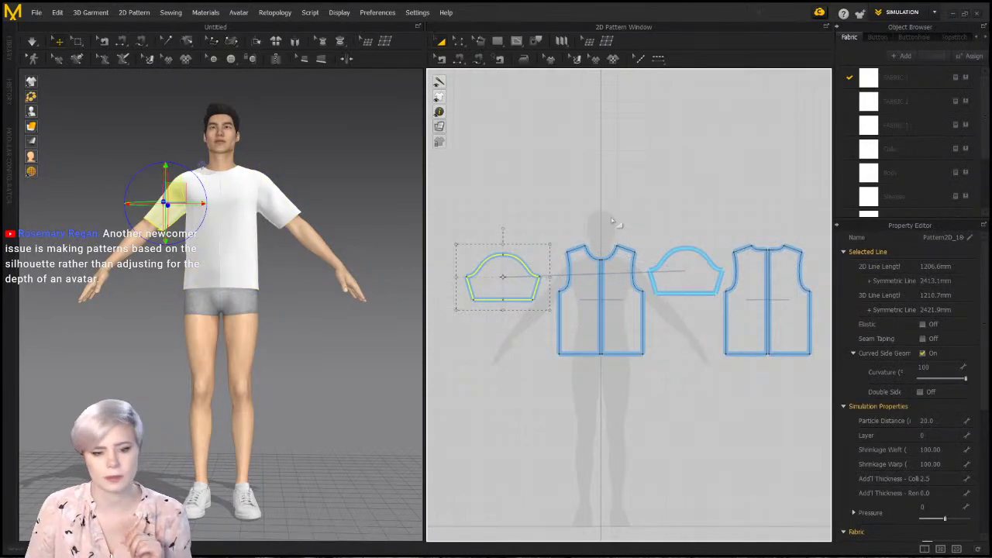
scroll(635, 206, "up", 2)
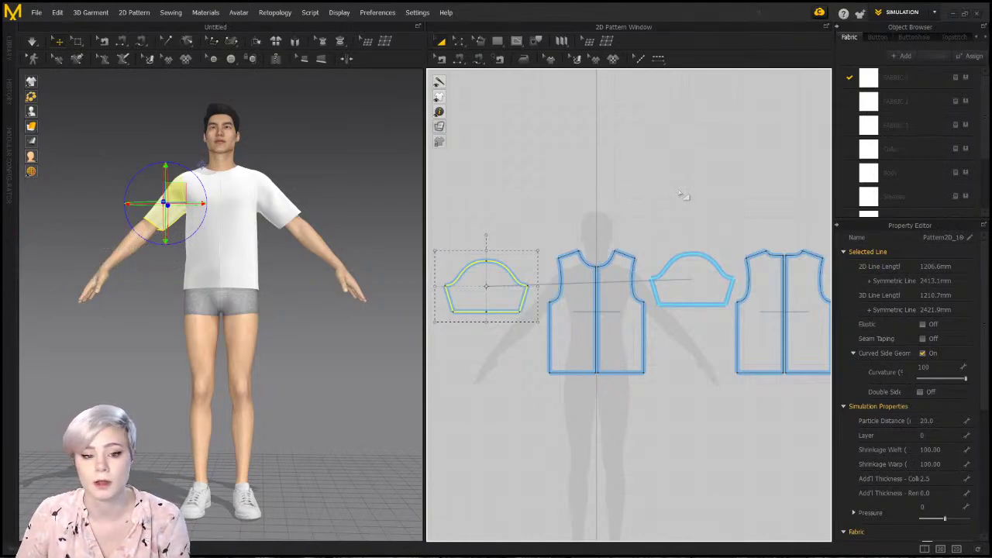
scroll(671, 189, "down", 3)
scroll(658, 194, "up", 2)
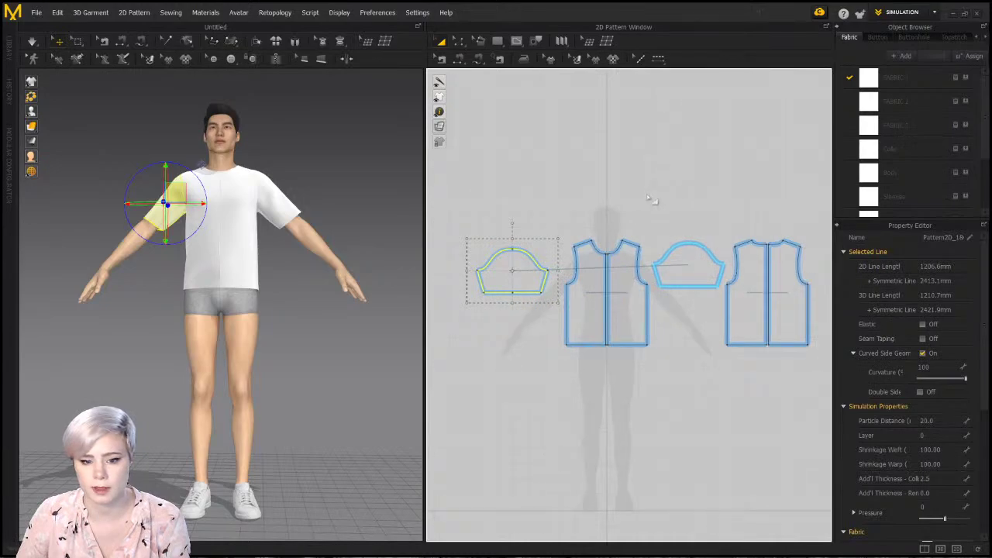
scroll(643, 205, "down", 1)
scroll(632, 223, "up", 3)
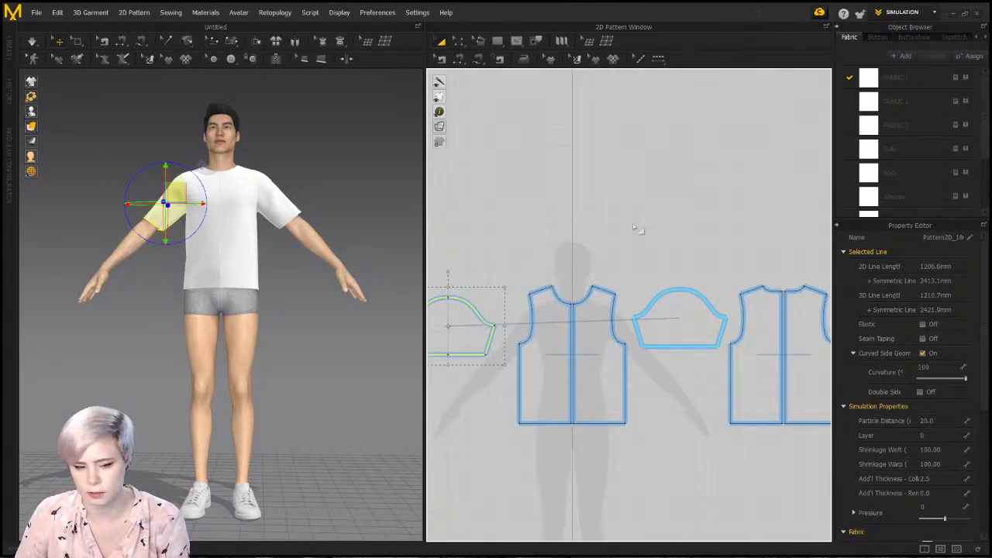
middle_click_drag(634, 210, 632, 183)
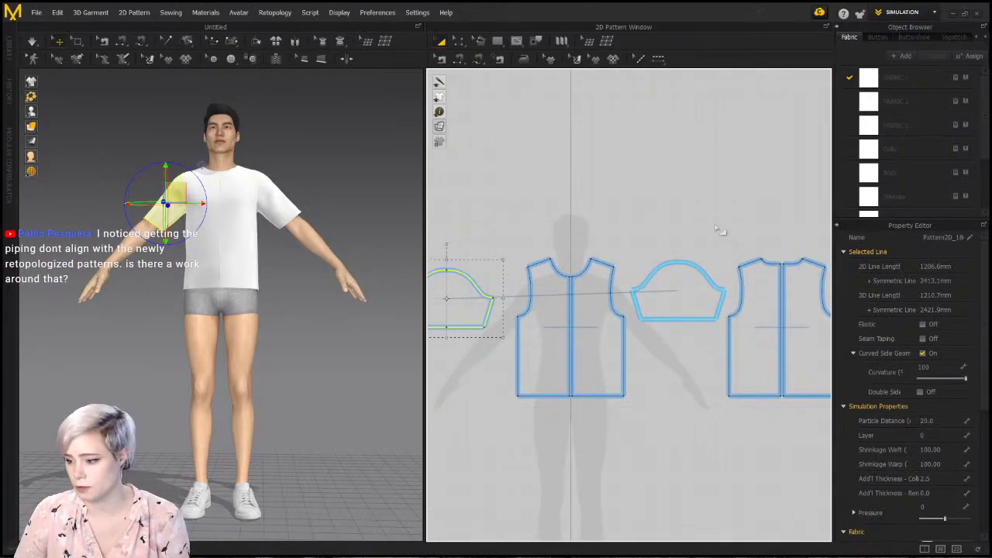
Turn on seam taping for the outline of the shirt's front body piece on the avatar's left side
scroll(717, 228, "down", 1)
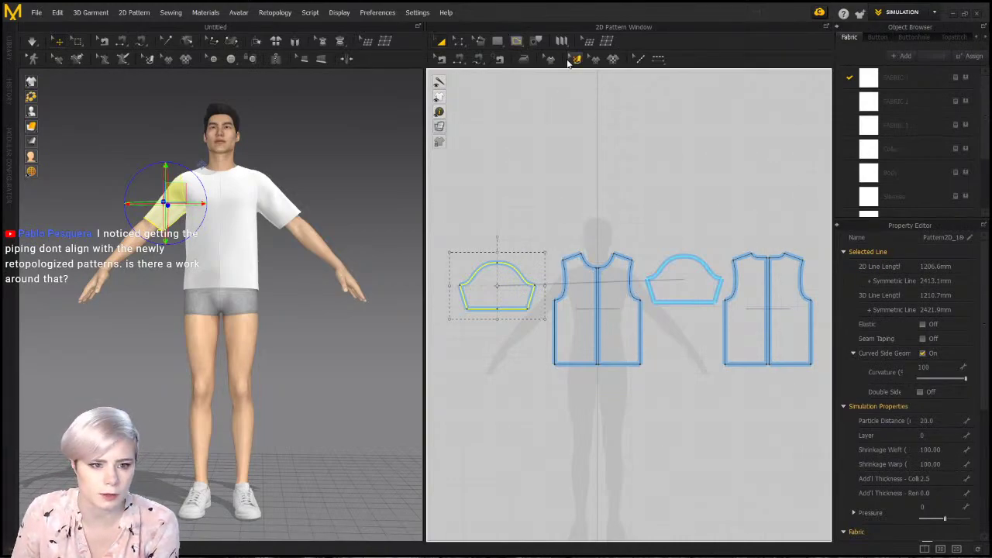
scroll(650, 307, "up", 2)
scroll(631, 336, "down", 1)
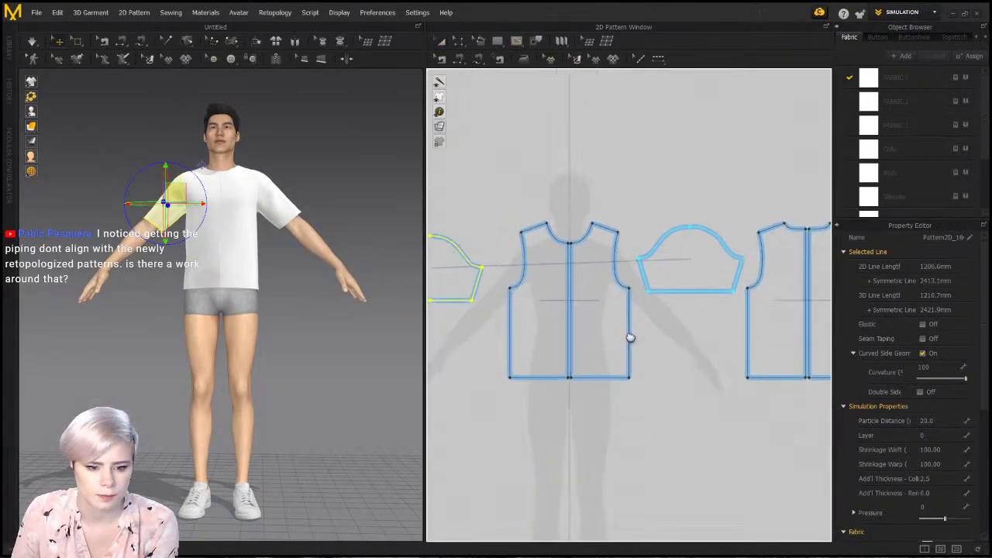
left_click(635, 291)
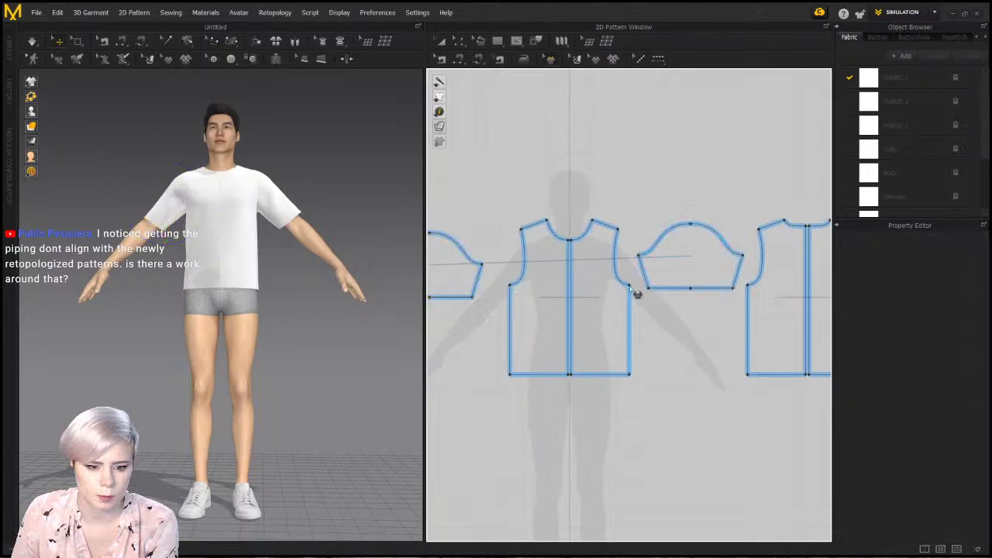
left_click(630, 344)
scroll(589, 271, "up", 3)
scroll(575, 297, "down", 1)
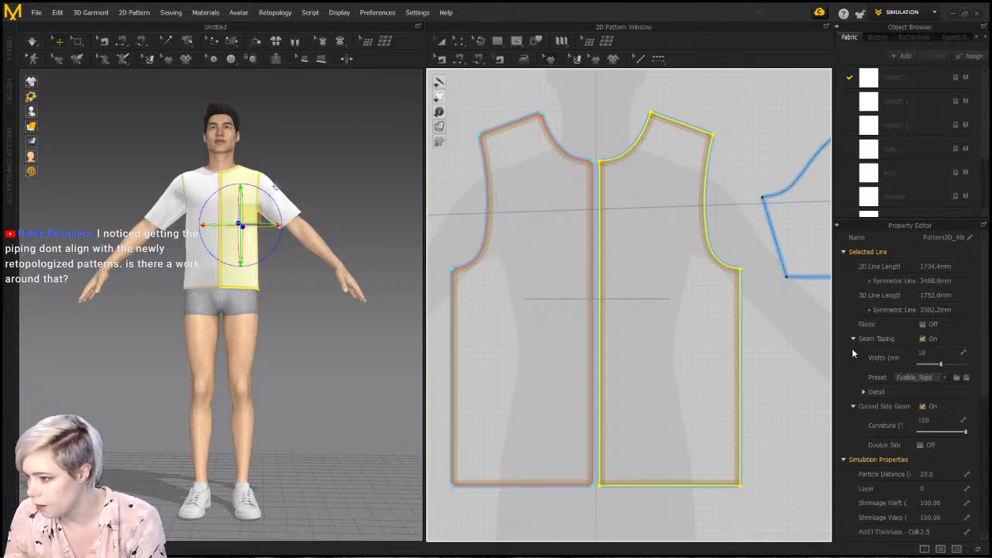
Offset the whole outline of the taped front body piece 50 mm as an internal line, and start the simulation
left_click(517, 41)
left_click(458, 44)
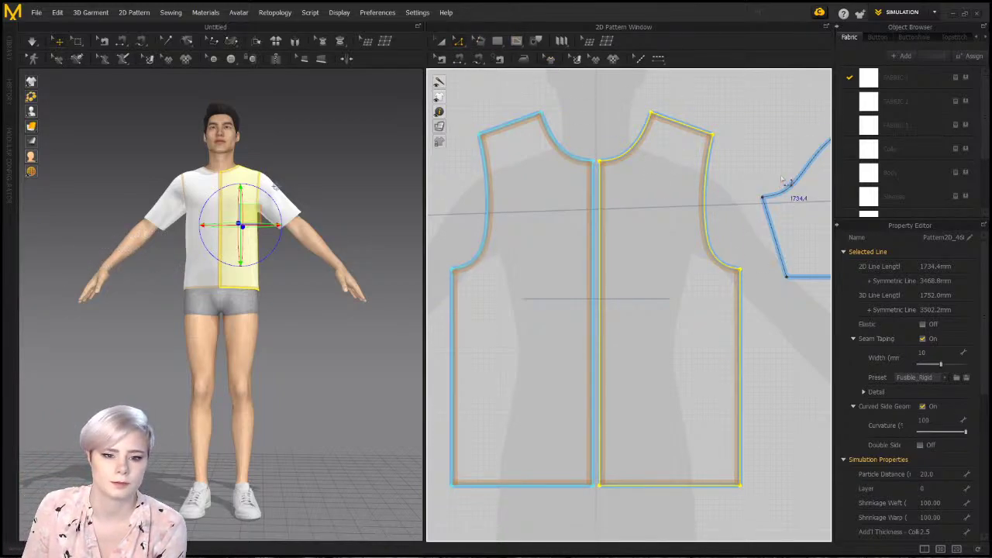
left_click(706, 172)
double_click(708, 171)
right_click(716, 177)
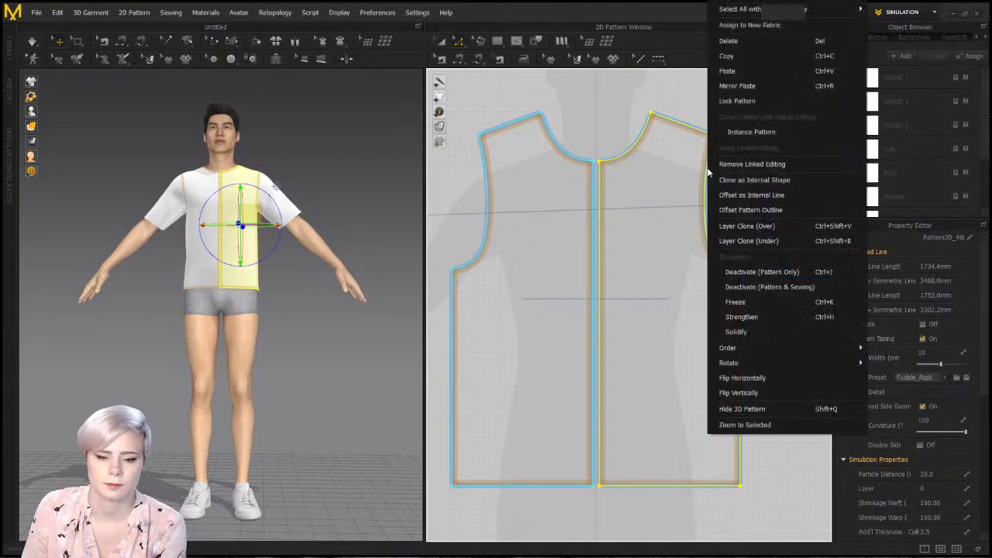
left_click(785, 194)
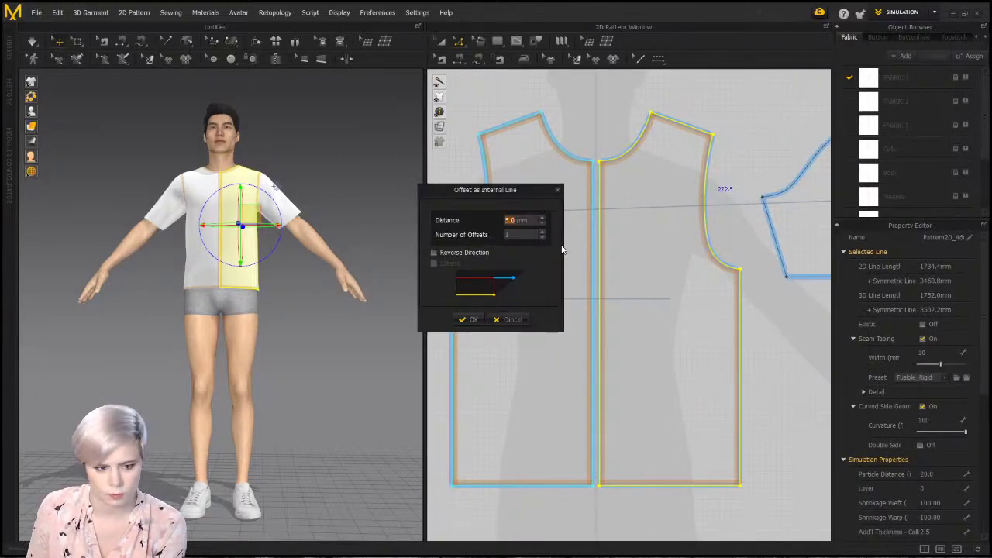
type("50")
key("Return")
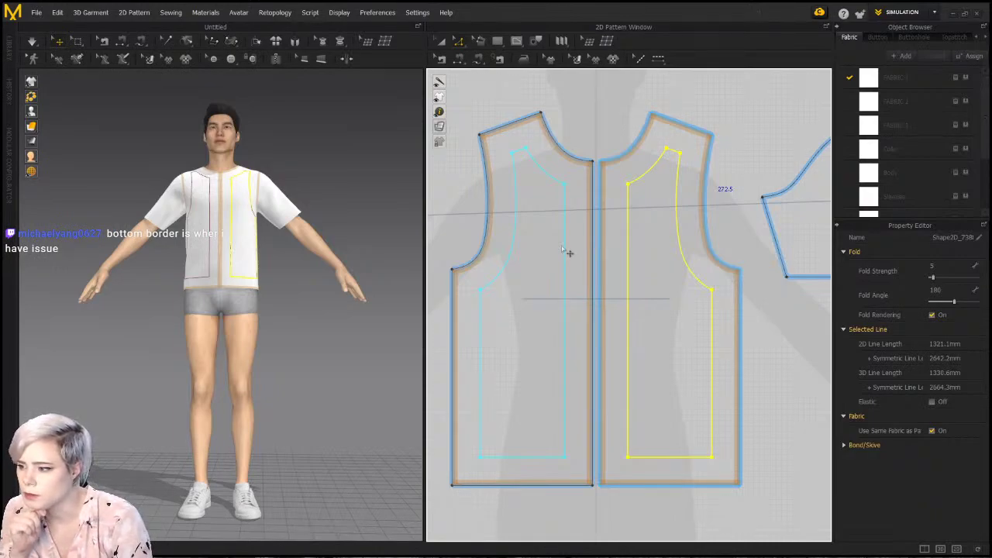
key("space")
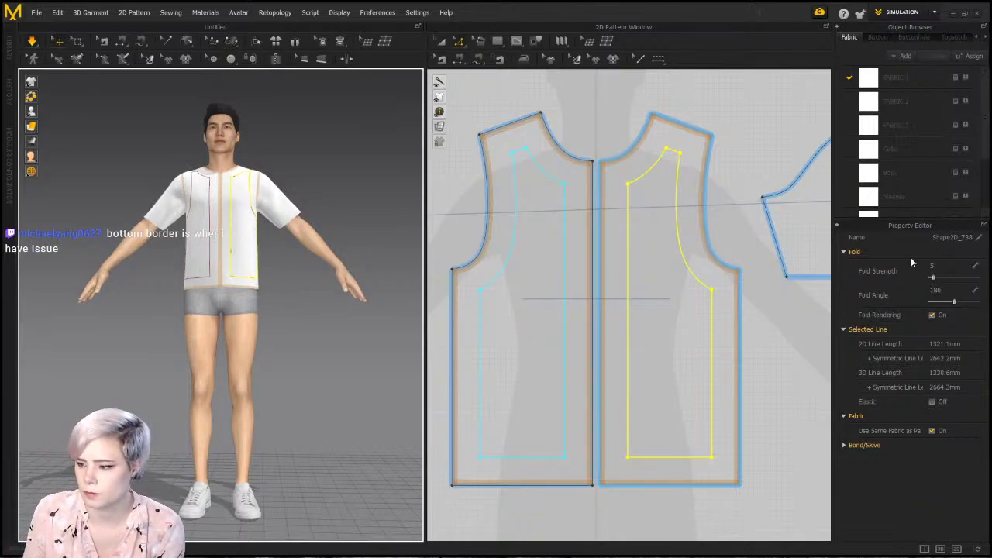
Delete the internal shapes from both front panels and clear the seam taping from their edges, except along the side seams
scroll(268, 287, "up", 5)
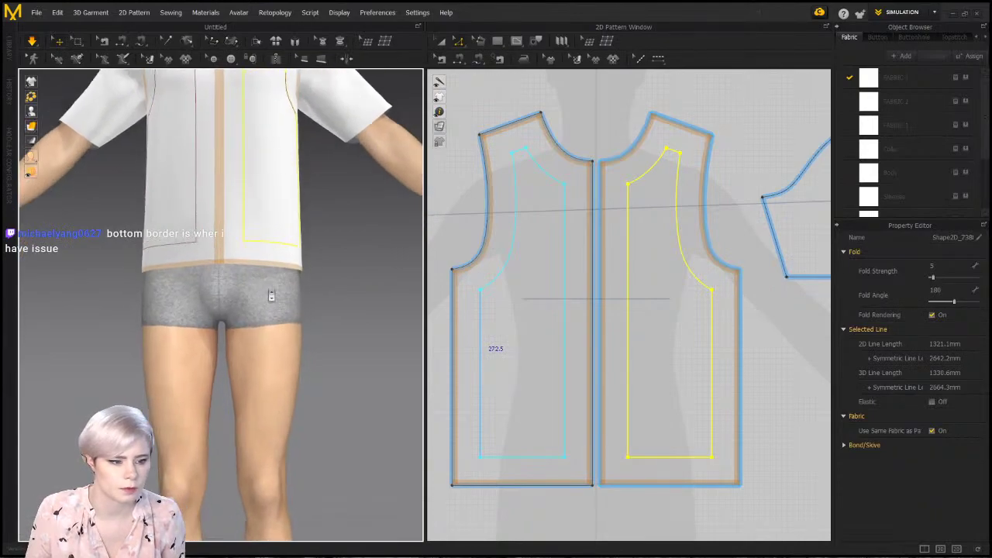
scroll(314, 342, "up", 2)
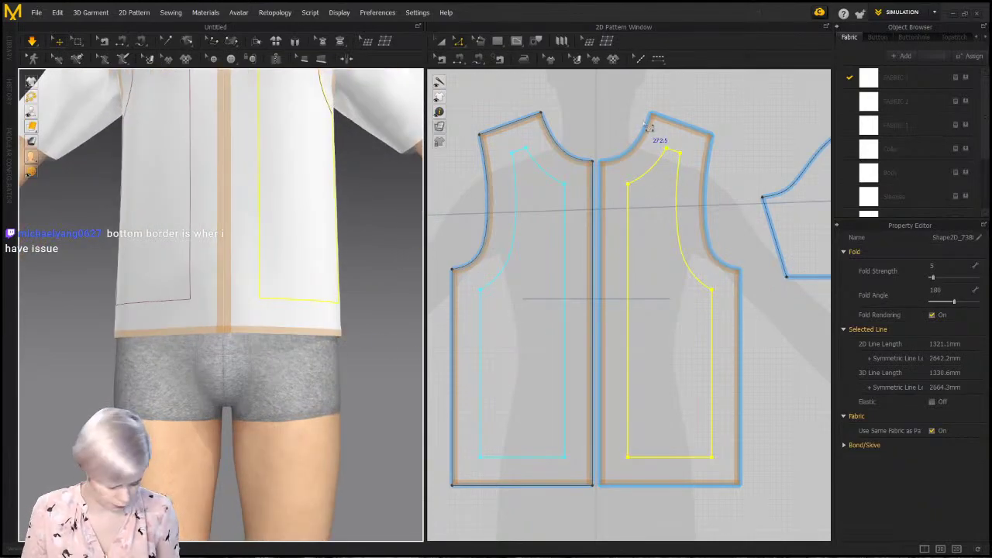
key("Delete")
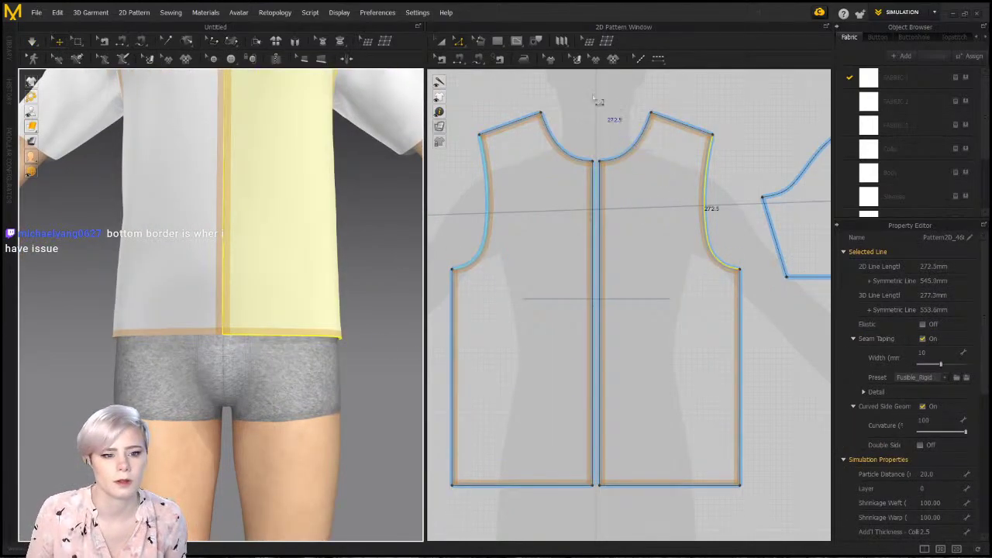
left_click(589, 104)
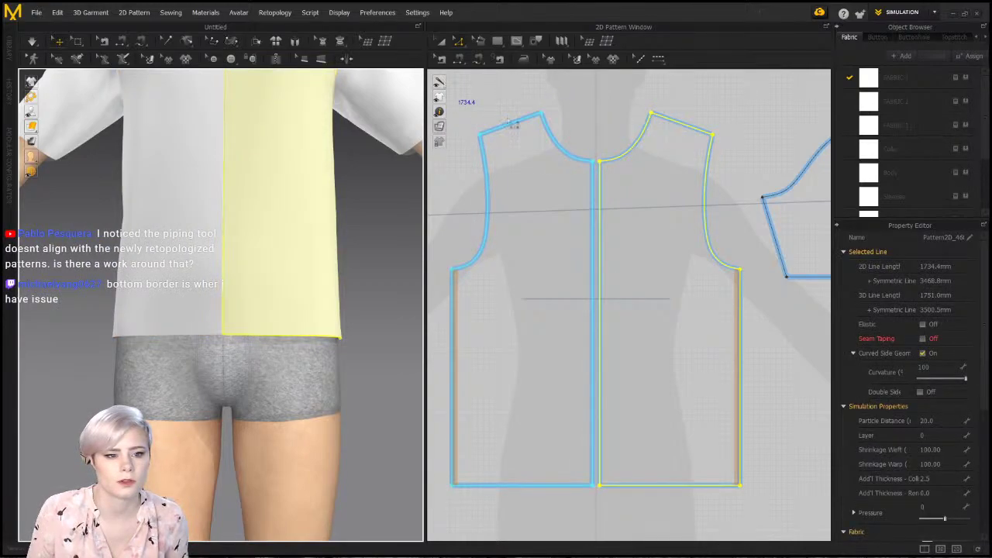
Apply seam taping to the bottom edges of the two front panels
scroll(531, 93, "down", 3)
left_click(532, 104)
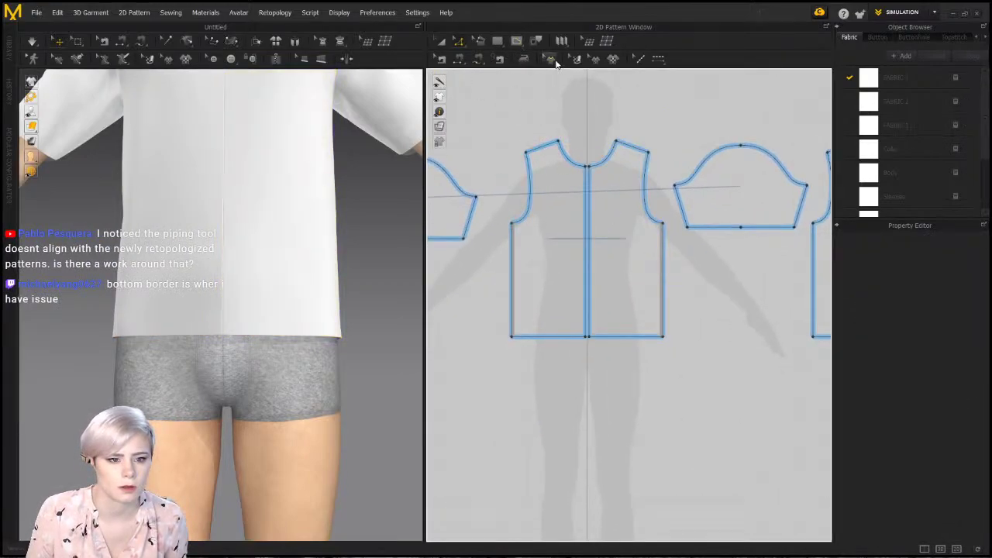
left_click(638, 339)
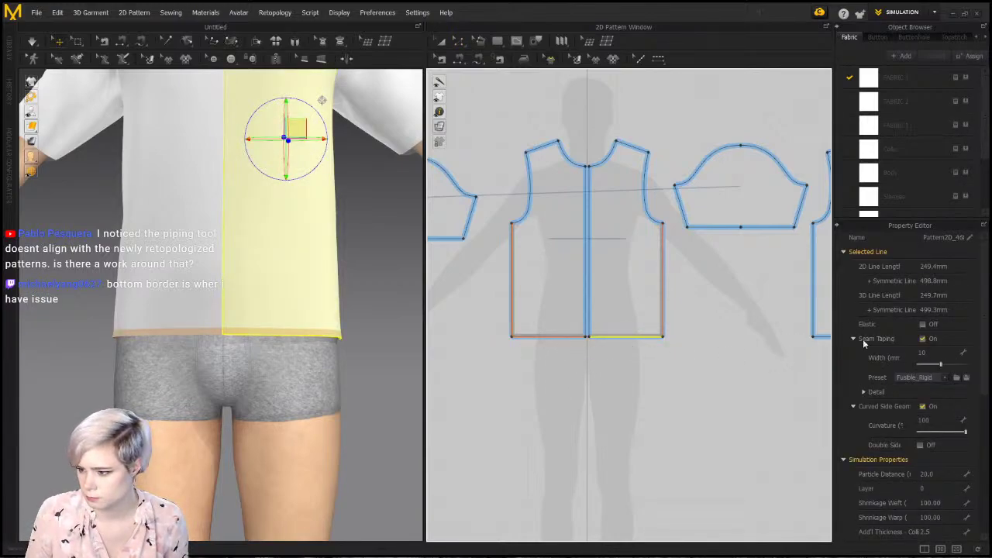
left_click(657, 59)
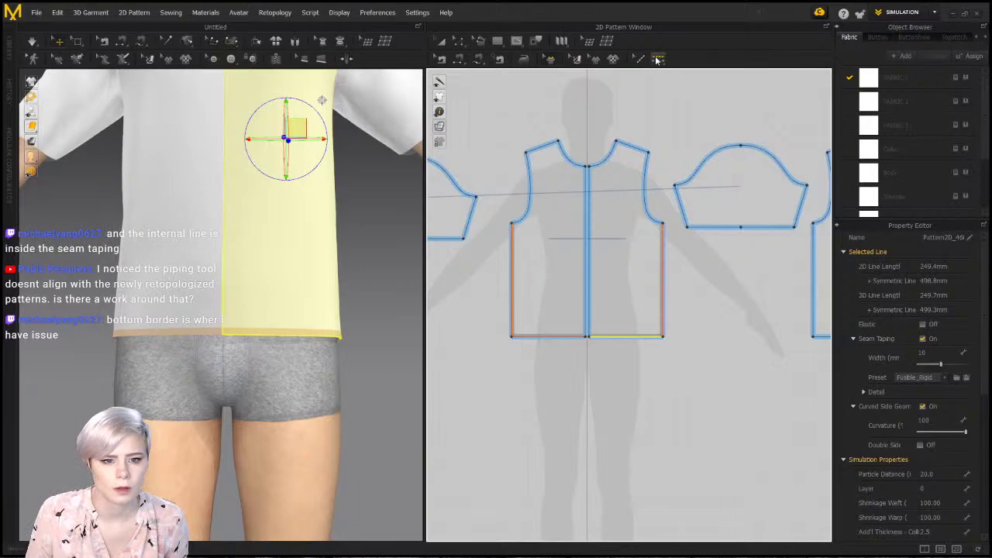
left_click(621, 378)
left_click(496, 315)
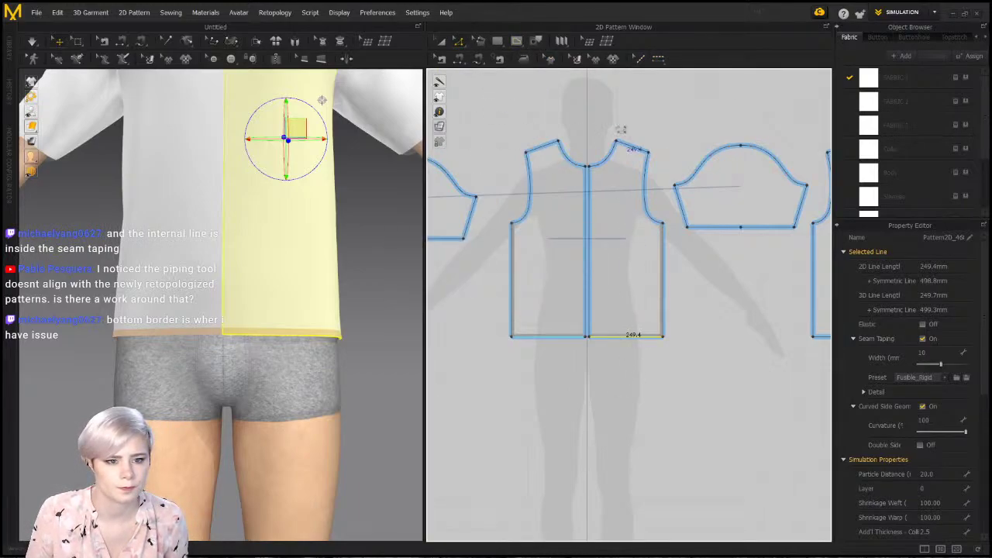
Offset the front panels' bottom edge as an internal line at a distance of 10 mm and simulate the garment
left_click(640, 348)
scroll(635, 341, "up", 5)
right_click(633, 333)
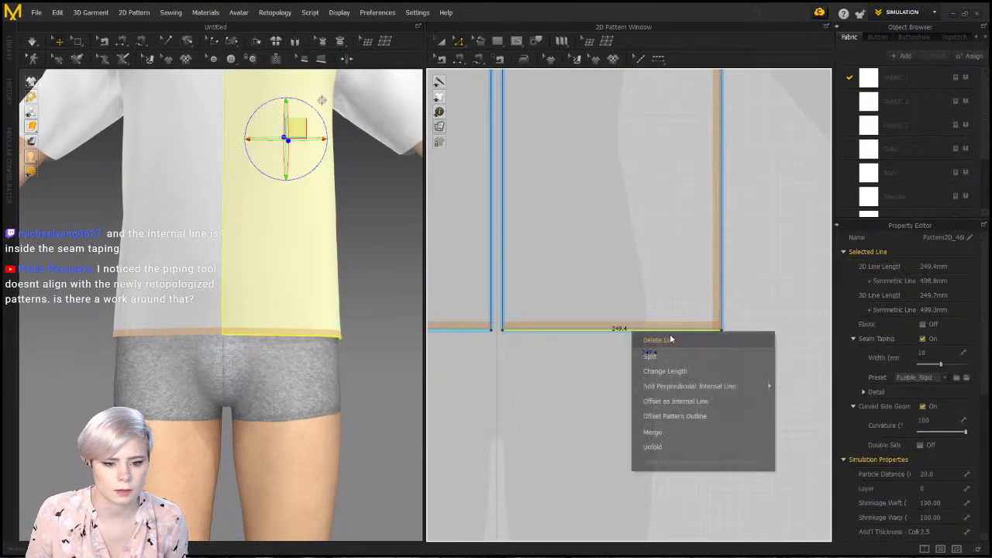
left_click(722, 402)
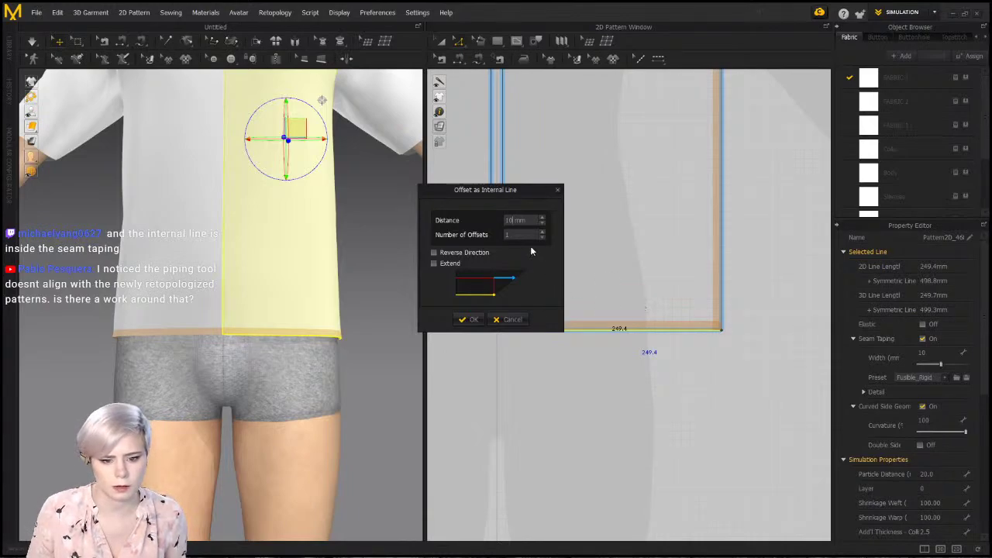
left_click(472, 320)
scroll(287, 348, "up", 3)
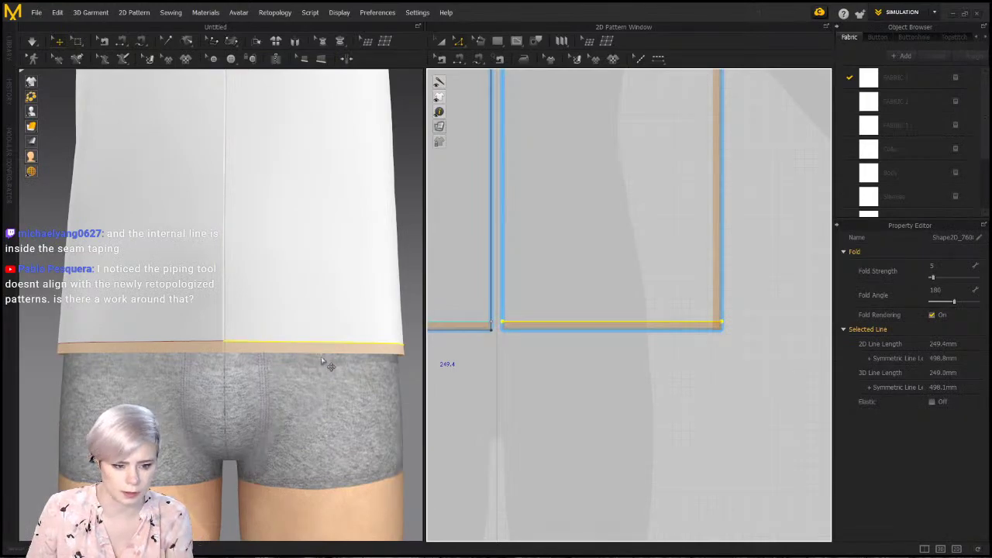
scroll(288, 333, "up", 2)
right_click_drag(253, 312, 202, 314)
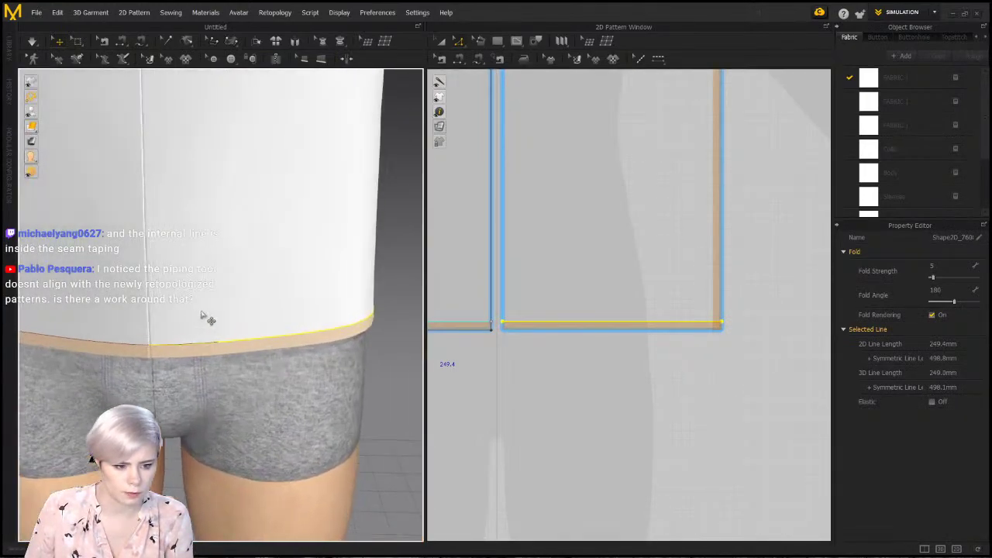
key("space")
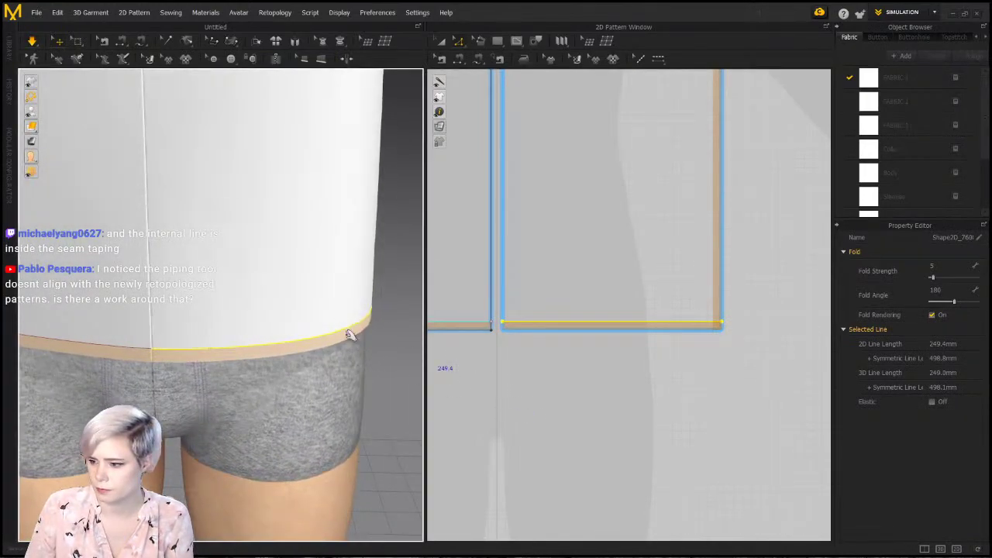
scroll(274, 340, "up", 1)
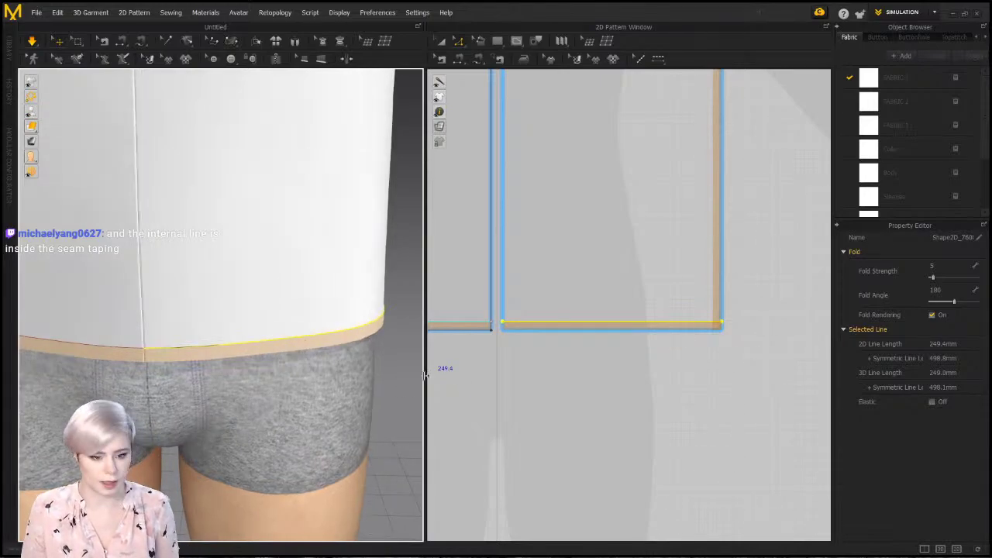
Offset the front panels' bottom edge as an internal line at a distance of 5 mm
left_click(613, 341)
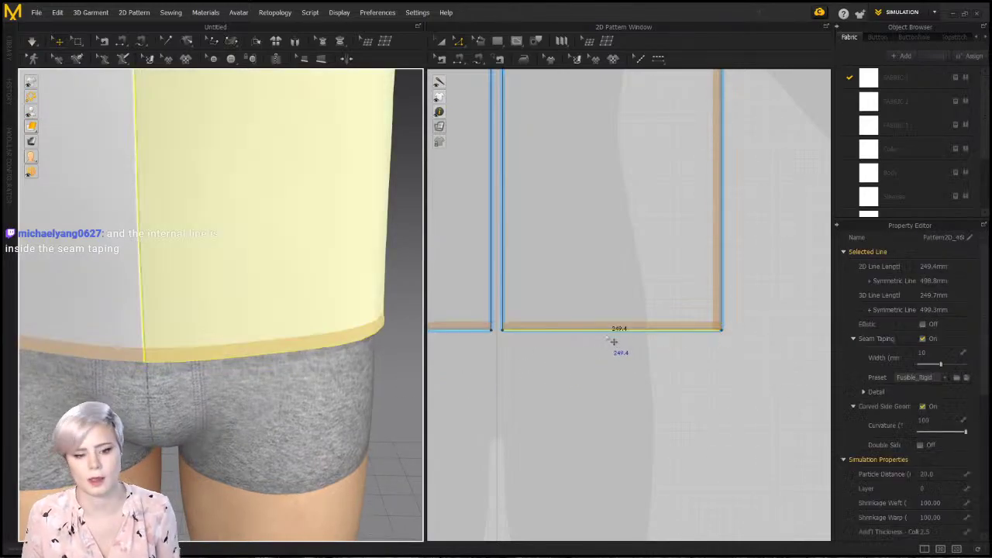
right_click(609, 329)
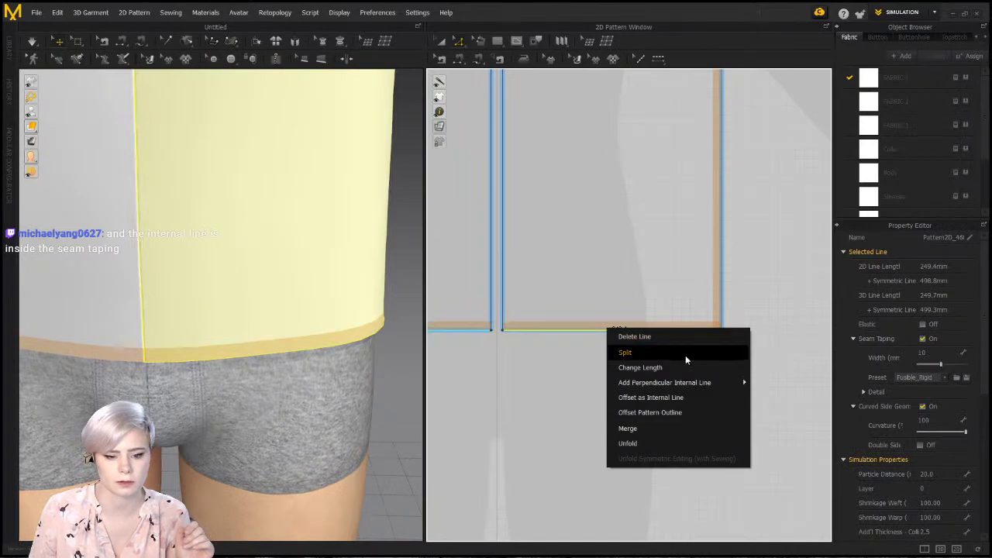
left_click(678, 397)
type("5")
key("Return")
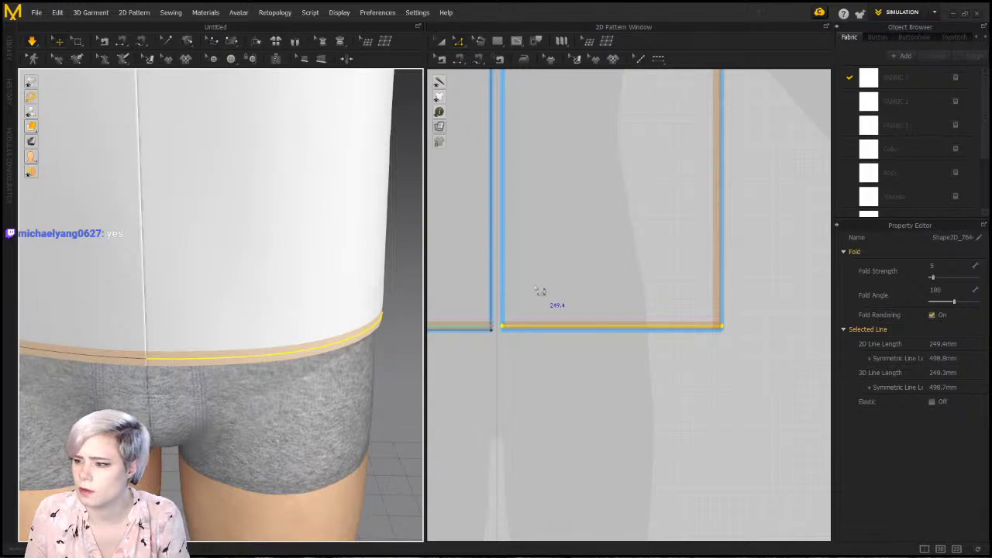
right_click(717, 337)
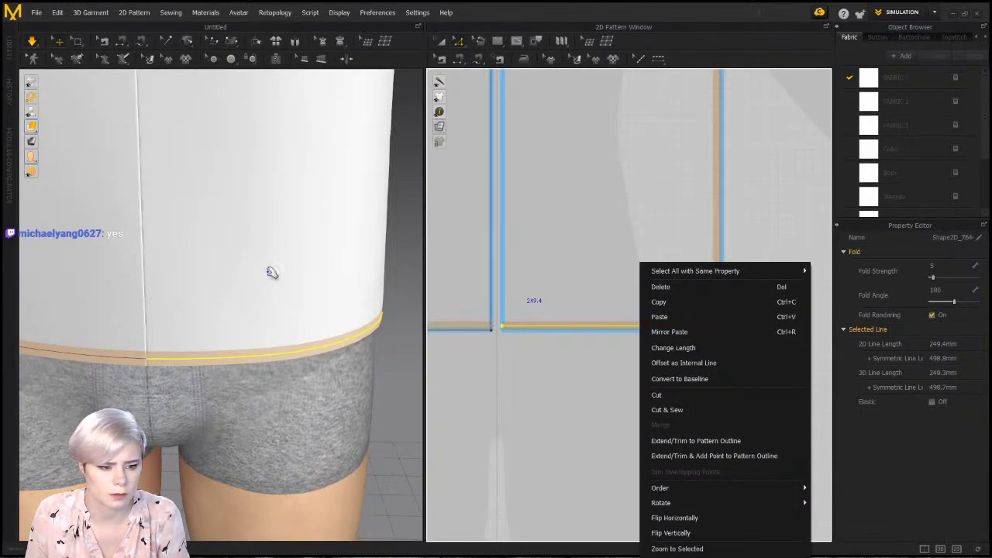
left_click(272, 272)
Apply seam taping to the bottom edges of the two back panels
right_click_drag(272, 272, 41, 222)
scroll(804, 399, "down", 6)
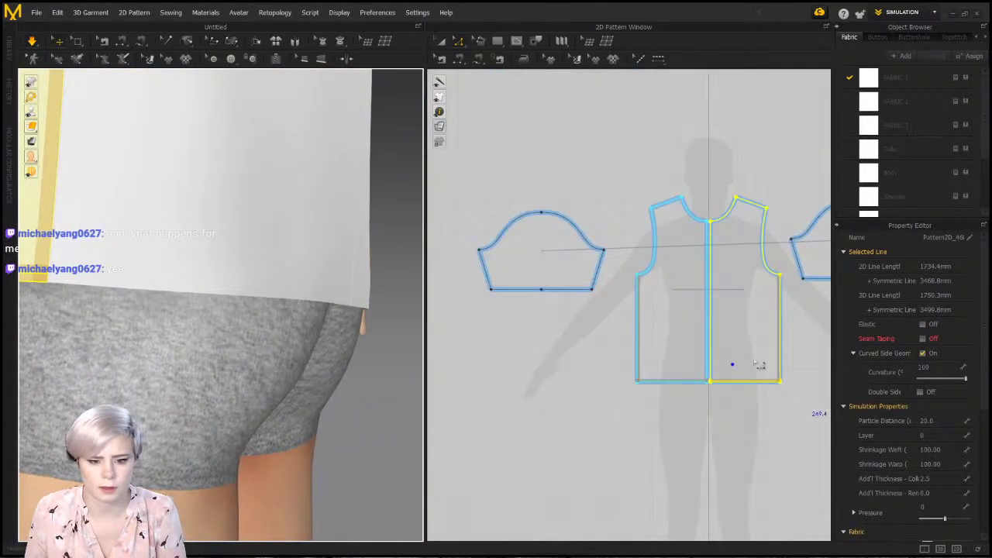
middle_click_drag(759, 365, 544, 272)
left_click(663, 313)
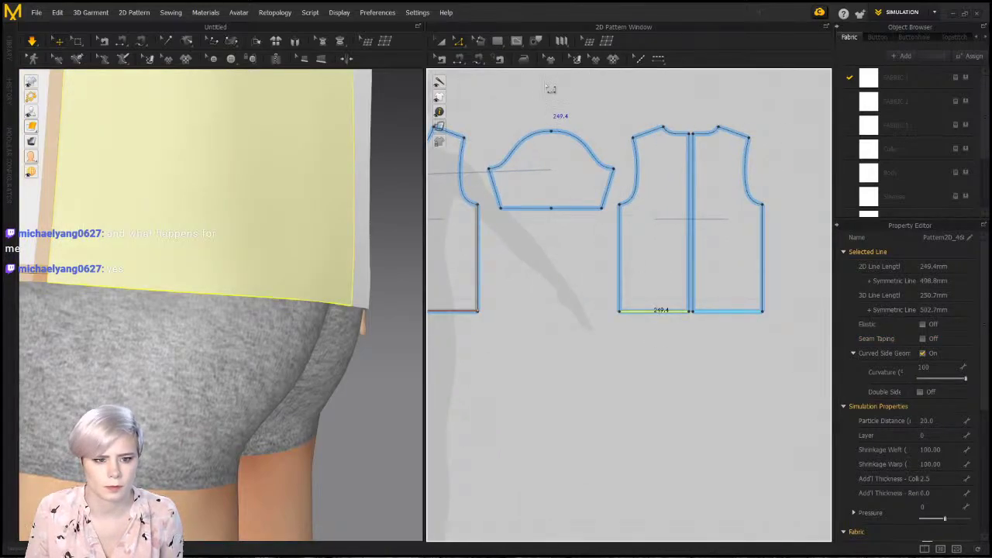
scroll(666, 341, "up", 4)
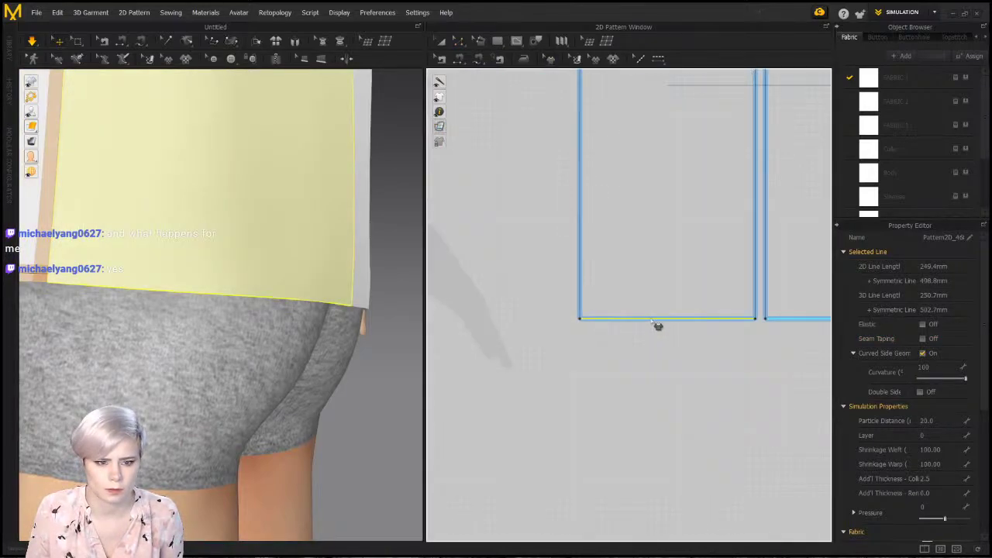
key("Return")
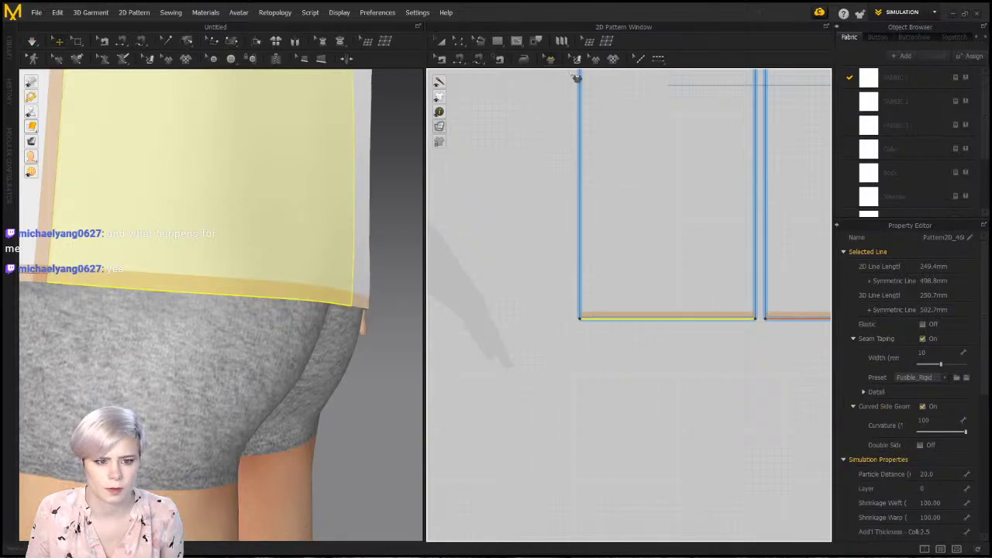
Offset the back panels' bottom edge as an internal line at a distance of 5 mm
left_click(458, 41)
left_click(659, 327)
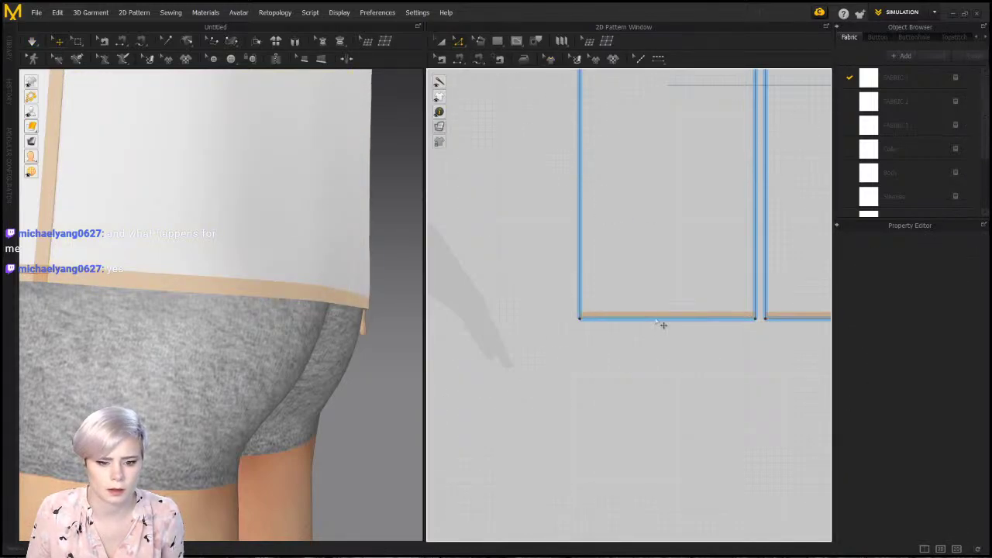
right_click(663, 325)
left_click(705, 389)
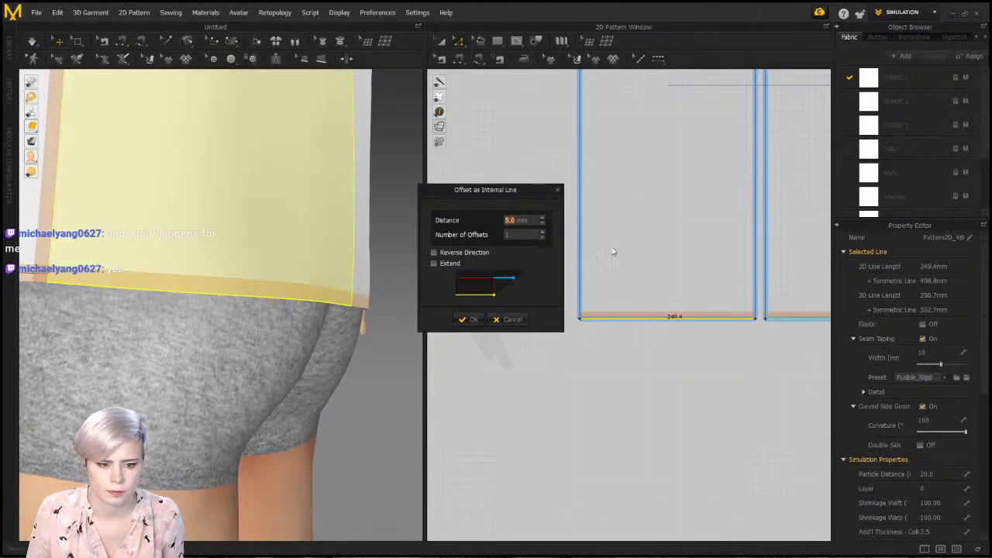
type("1")
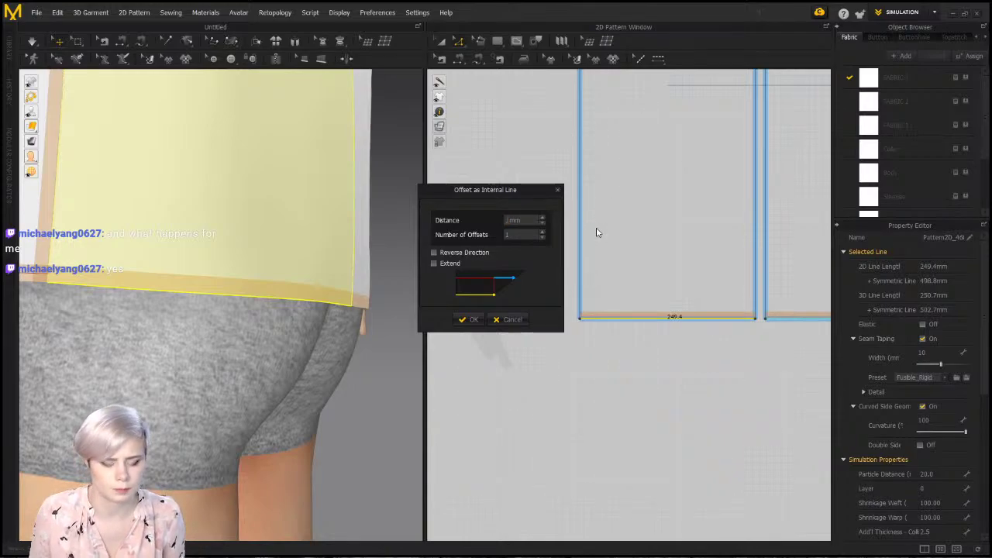
key("Return")
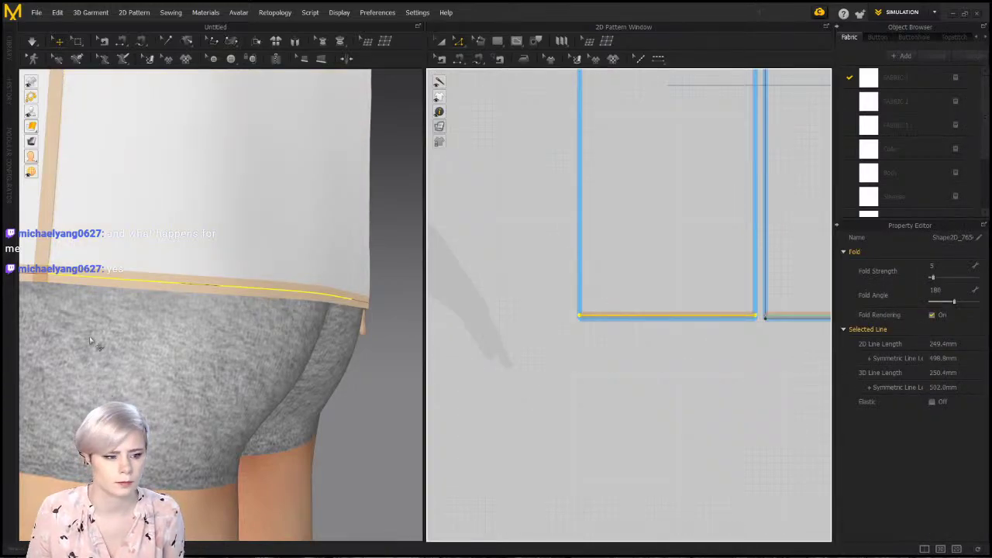
Simulate the garment and tug the front and back hem corners at the side seam to test how they behave
scroll(232, 326, "up", 2)
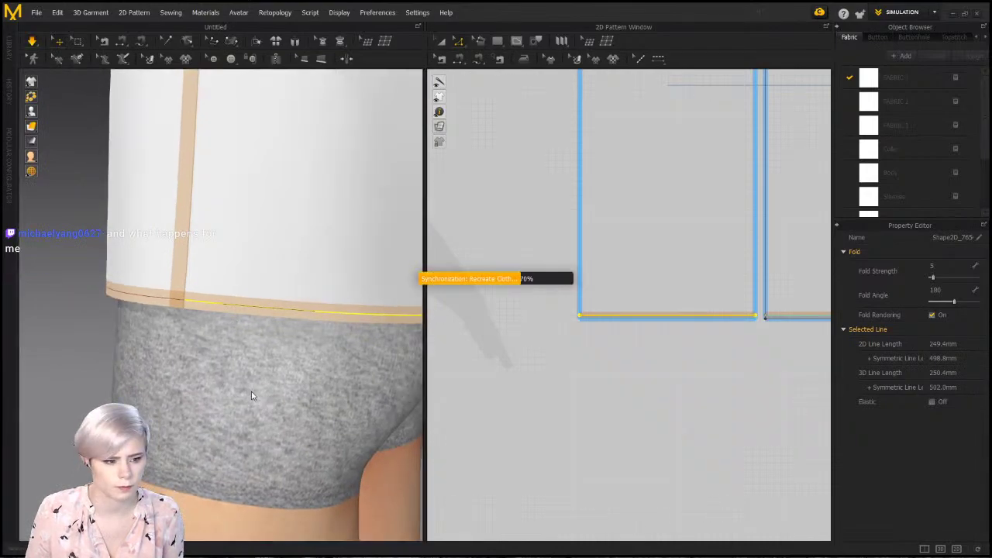
left_click(186, 284)
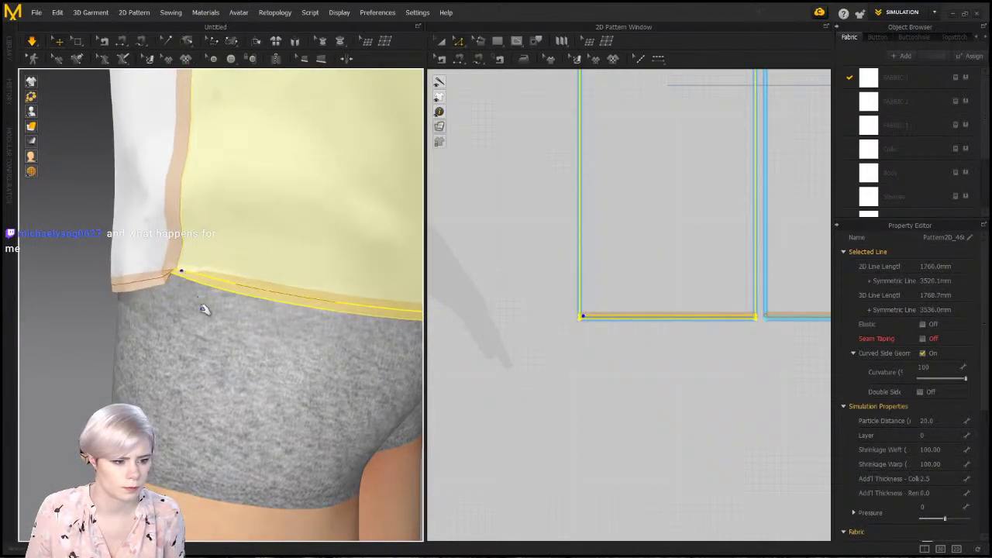
left_click_drag(161, 257, 164, 252)
right_click_drag(171, 287, 205, 287)
left_click_drag(173, 285, 255, 293)
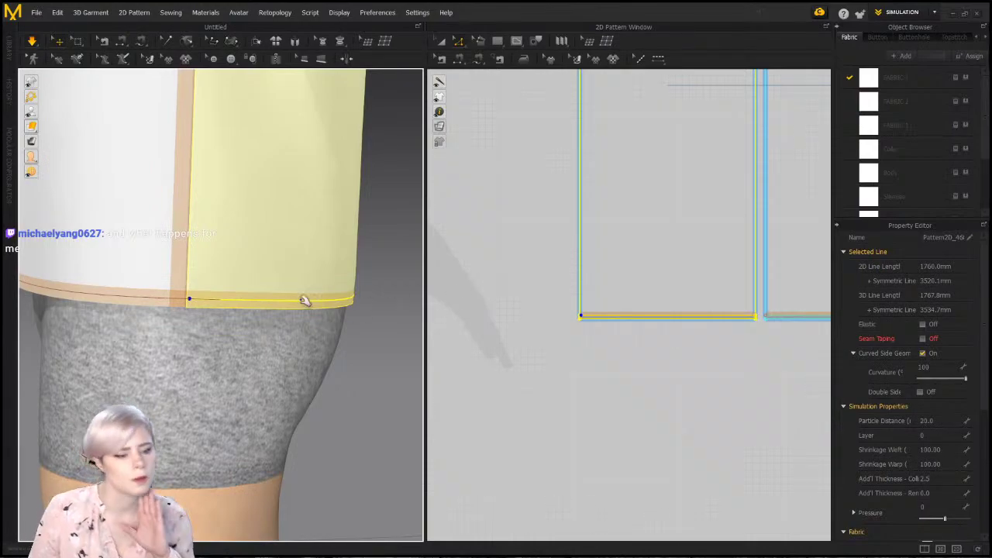
right_click_drag(305, 300, 262, 252)
left_click(261, 252)
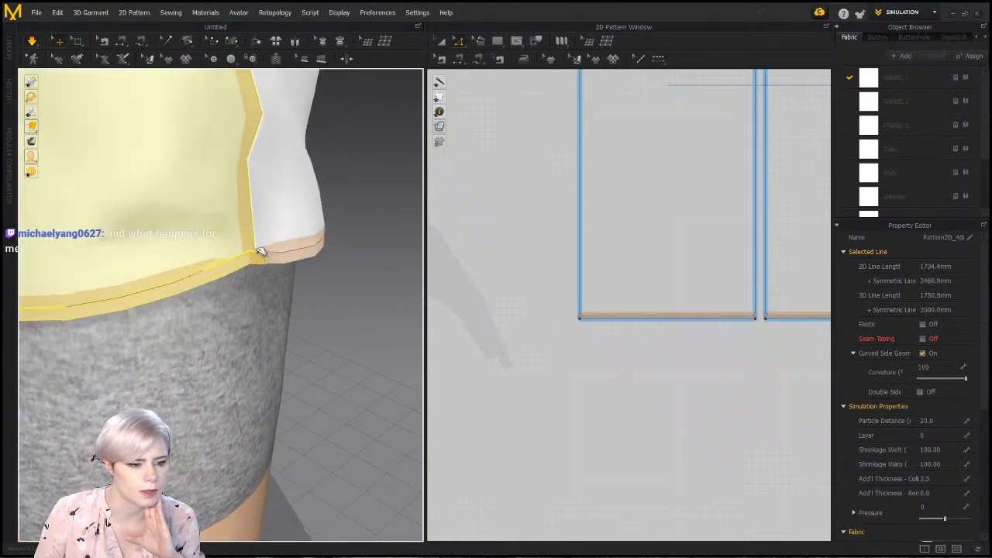
left_click_drag(261, 252, 283, 224)
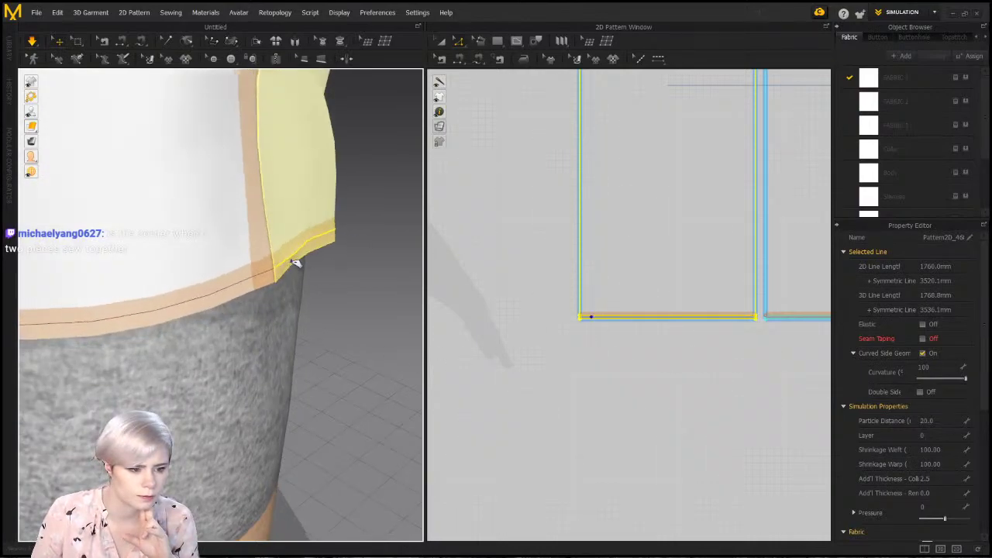
left_click_drag(294, 262, 323, 215)
Examine the sewn hem corner at the side seam up close, tugging it to check the internal lines and seam tape
scroll(672, 330, "up", 3)
middle_click_drag(655, 310, 494, 292)
scroll(240, 288, "up", 2)
right_click_drag(414, 277, 372, 270)
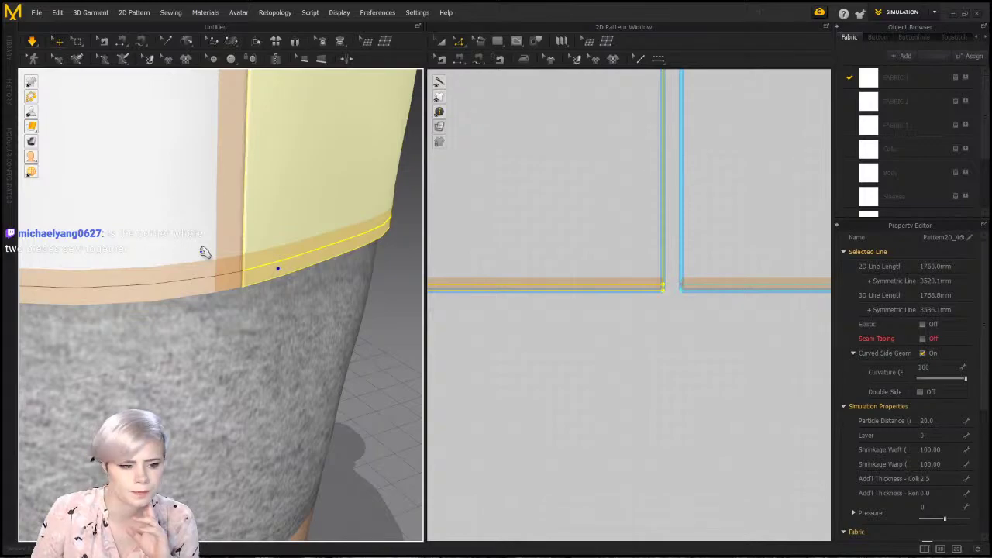
left_click_drag(237, 266, 241, 210)
right_click_drag(240, 210, 307, 257)
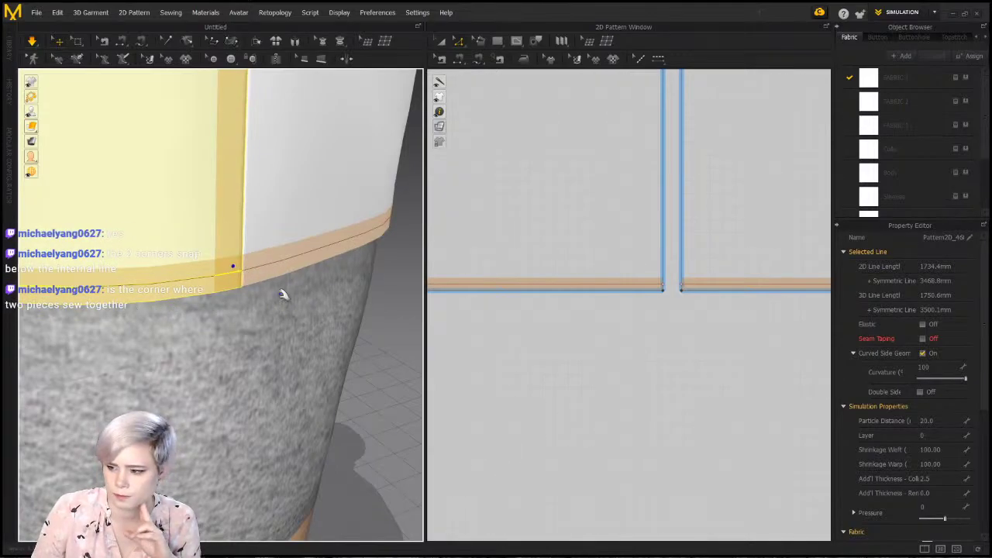
right_click_drag(272, 271, 148, 273)
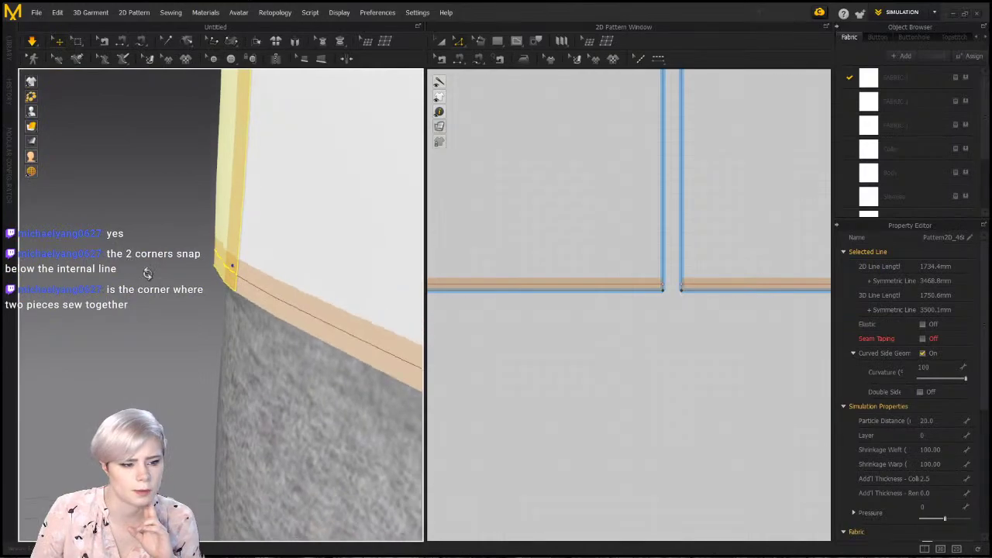
right_click_drag(230, 287, 217, 253)
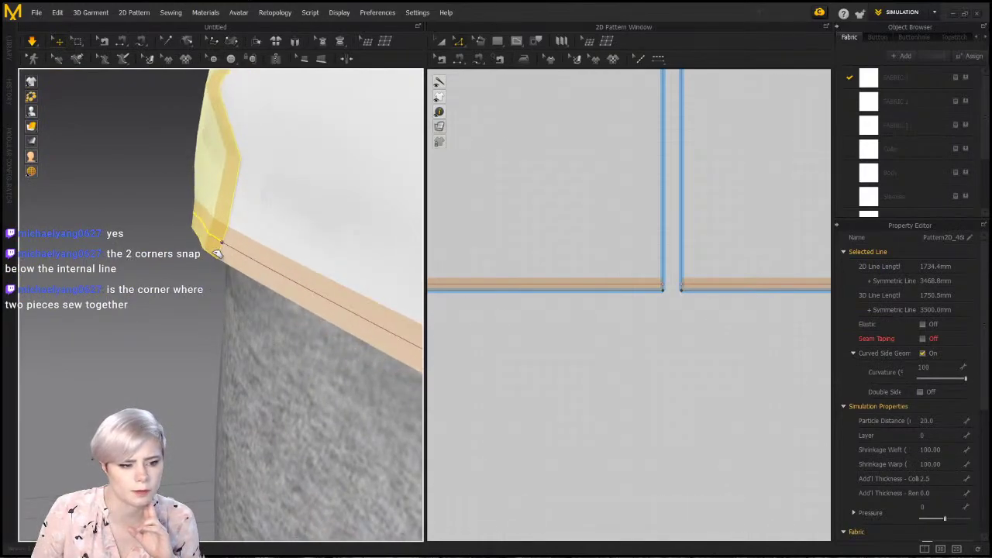
Select the two panels meeting at the side seam and set their particle distance to 10 mm
left_click_drag(218, 253, 226, 281)
left_click(234, 297)
left_click(228, 284)
left_click(336, 198, "shift")
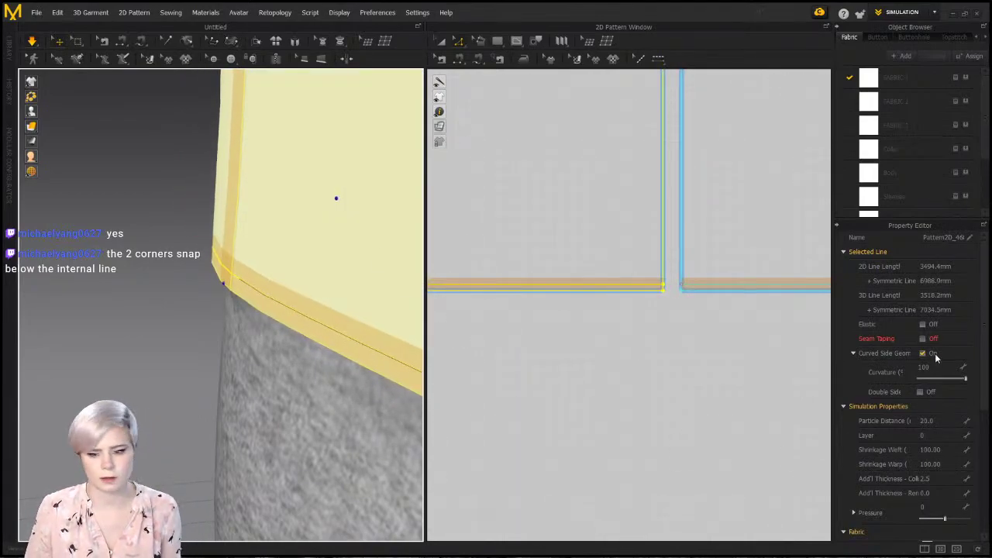
left_click(929, 420)
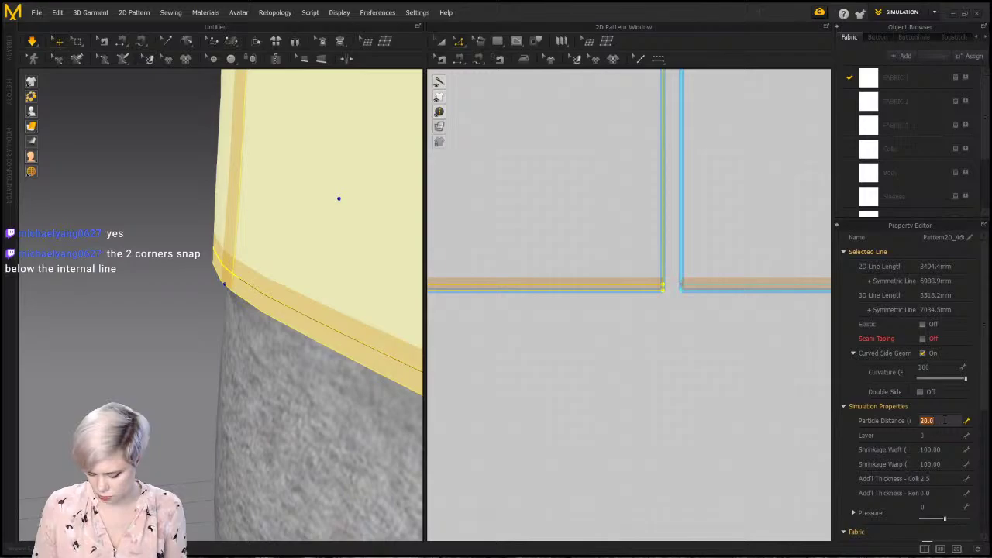
type("10")
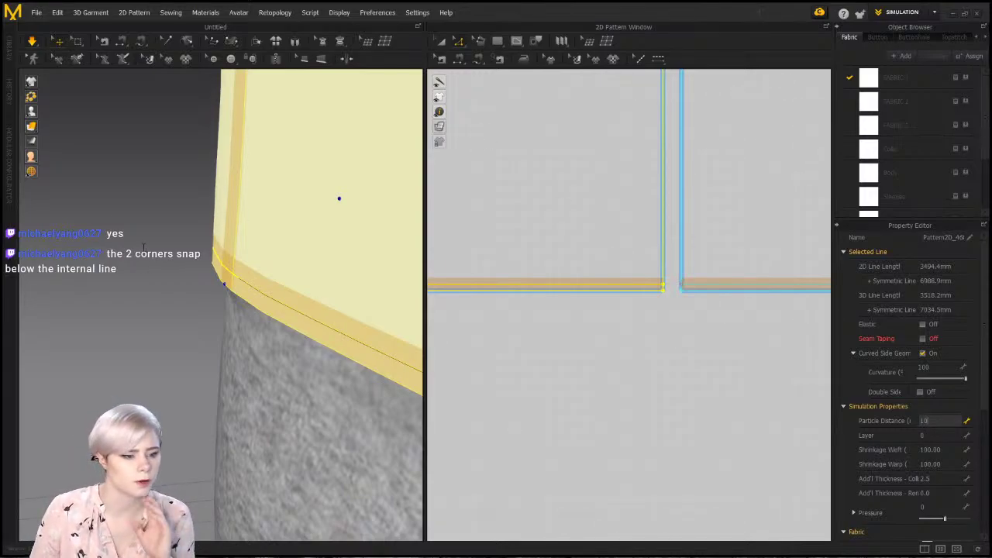
key("Return")
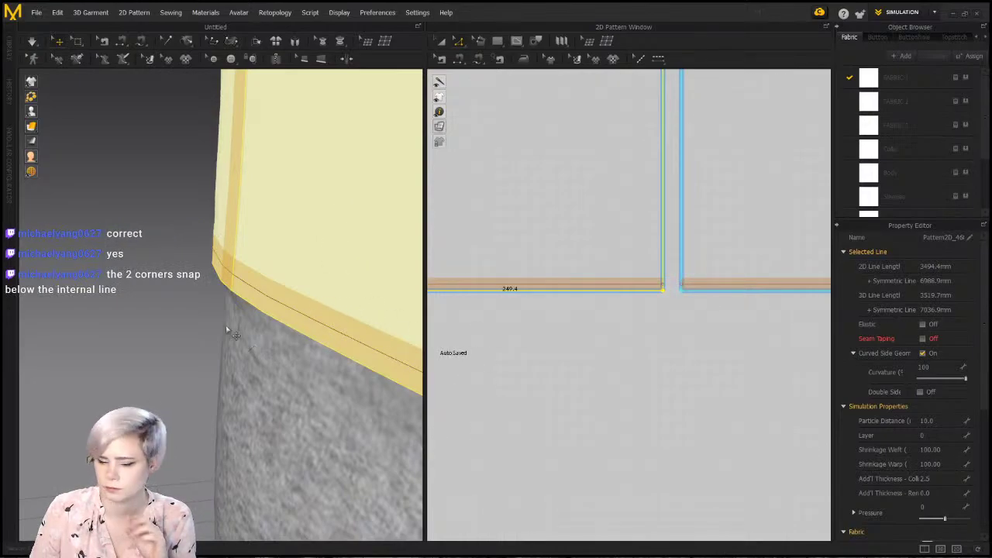
Tug the hem corner at the side seam during simulation to retest it with the finer mesh
left_click(196, 284)
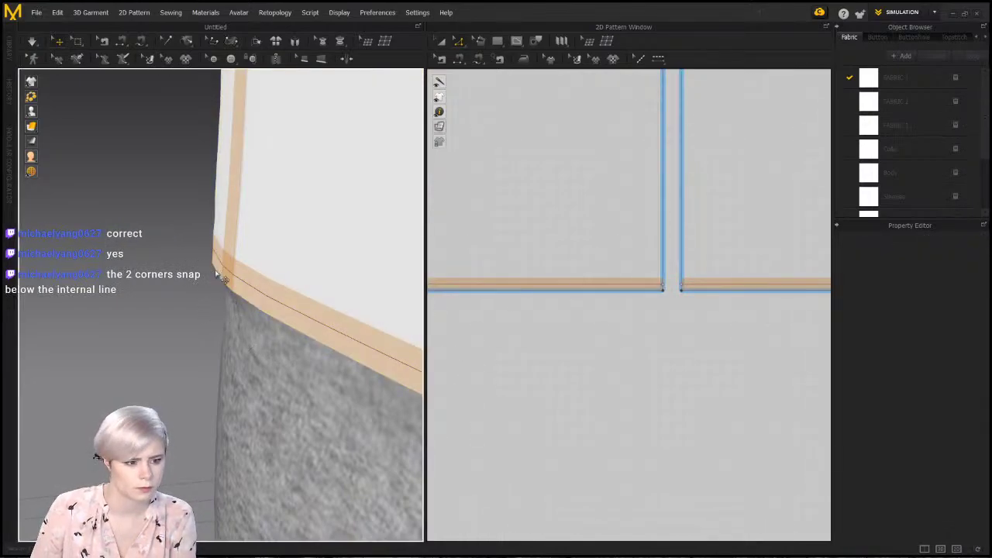
left_click(227, 280)
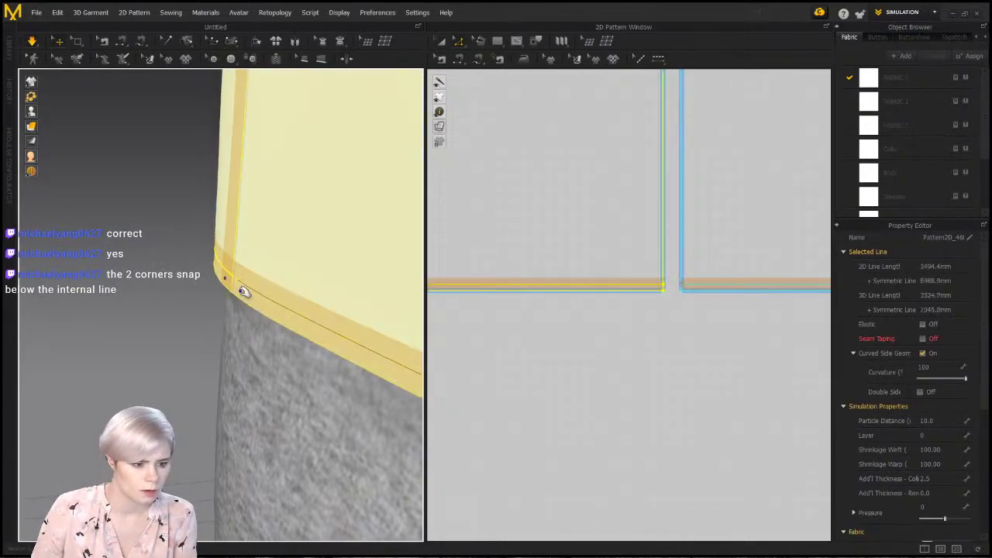
left_click_drag(225, 280, 225, 254)
left_click(156, 291)
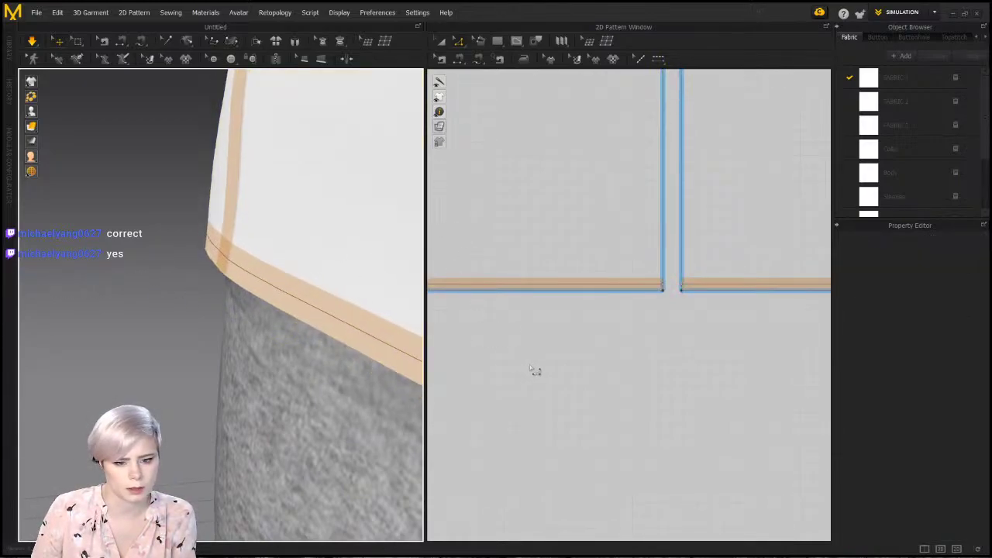
Turn on seam taping for the panel with the untaped side seam edge, using the Fusible_Rigid preset
left_click(631, 286)
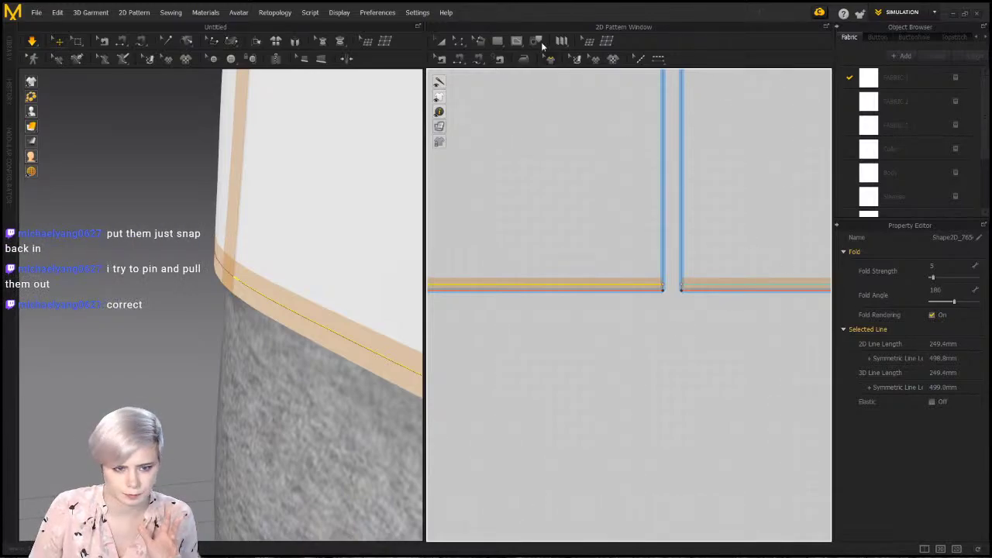
left_click(550, 239)
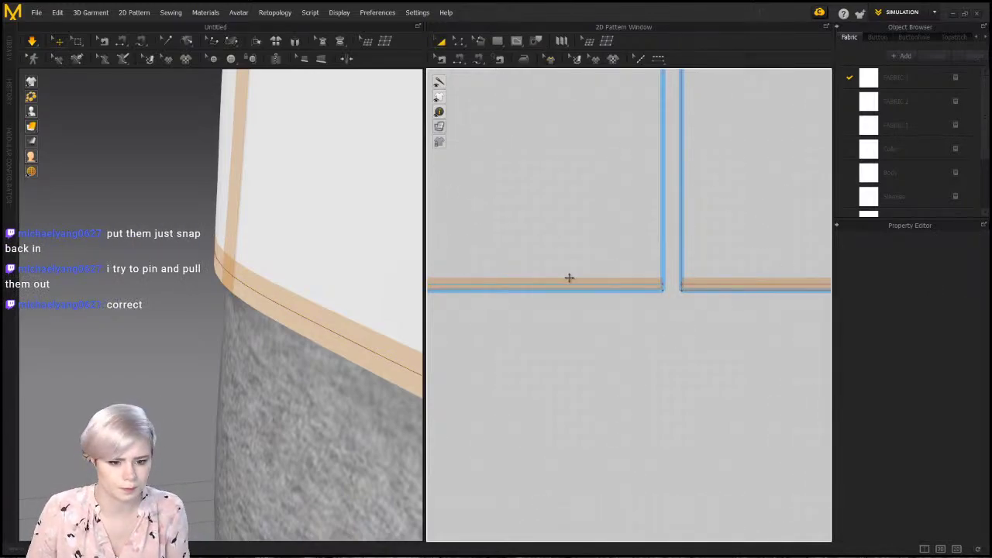
left_click(569, 276)
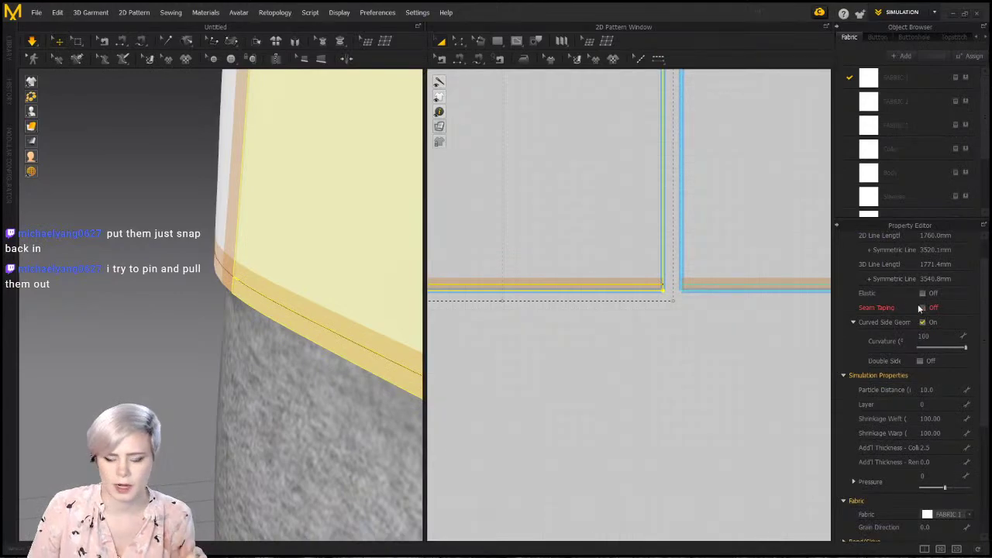
left_click(922, 308)
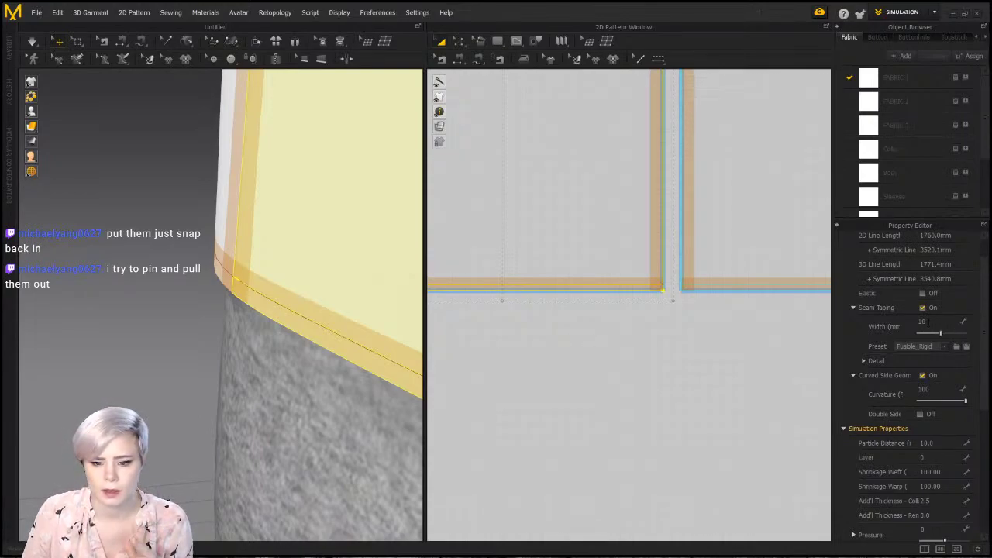
left_click(942, 347)
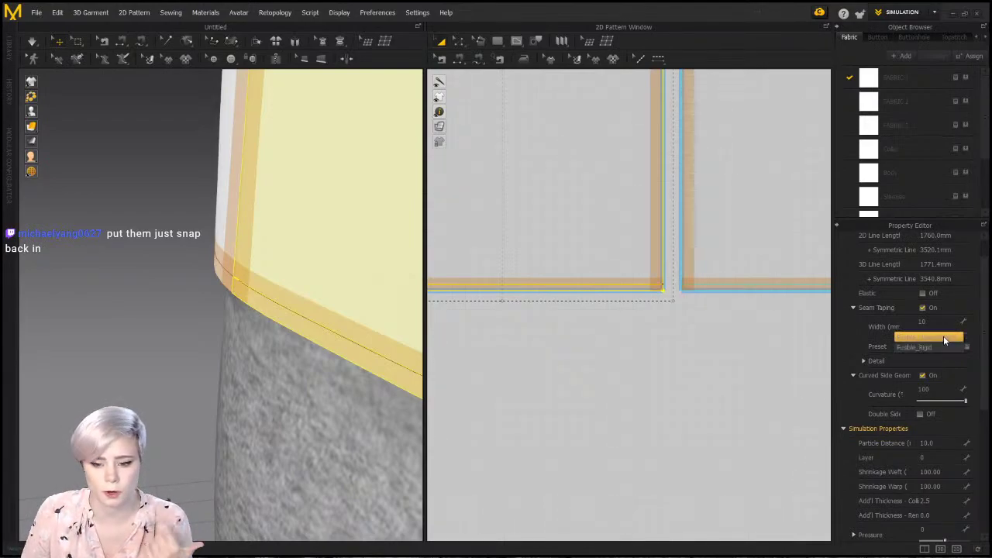
left_click(945, 347)
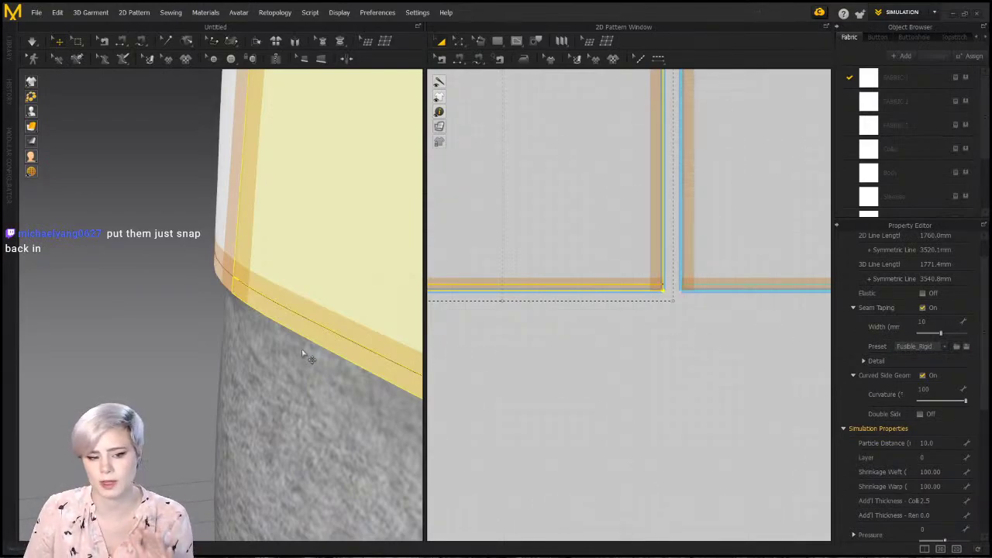
left_click(524, 396)
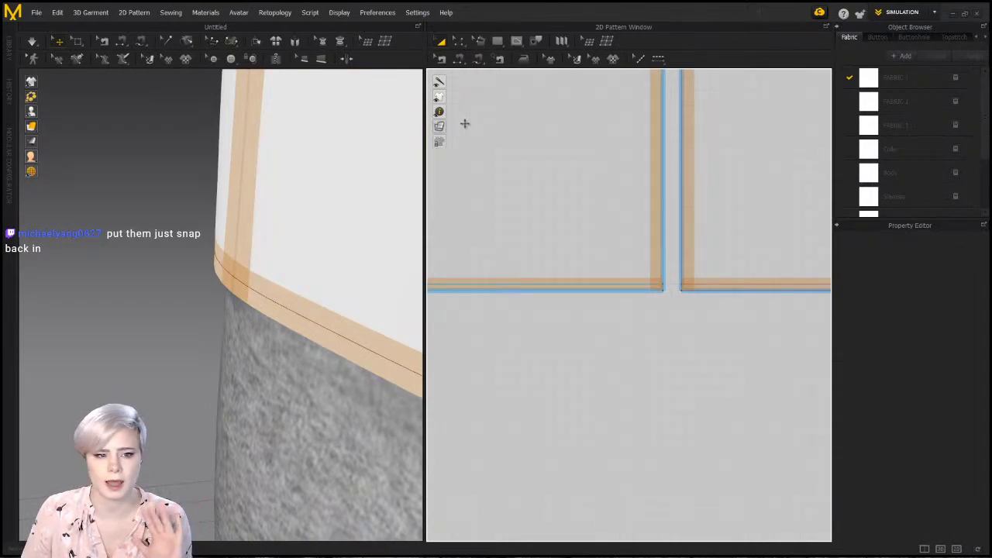
scroll(498, 140, "down", 3)
middle_click_drag(507, 148, 532, 203)
scroll(534, 209, "up", 2)
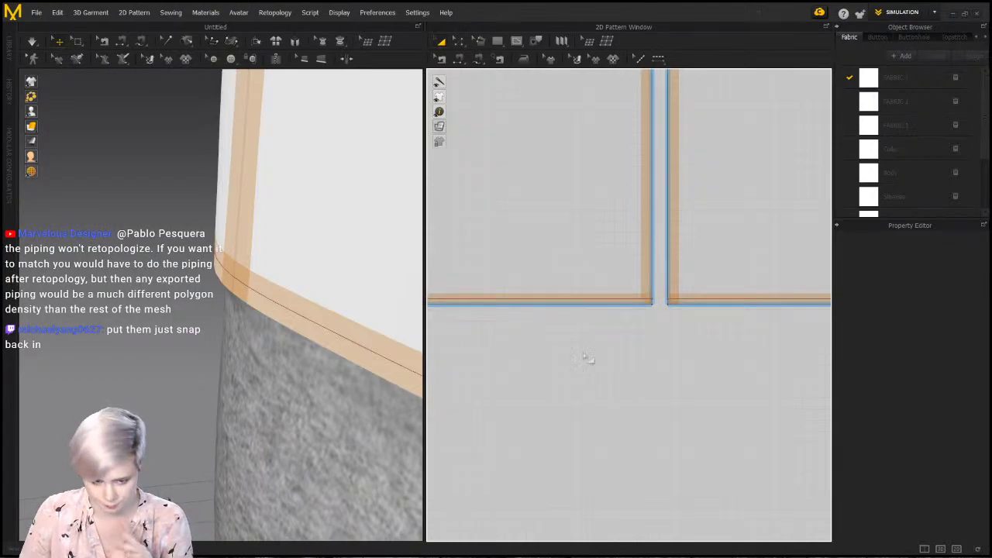
scroll(614, 301, "up", 3)
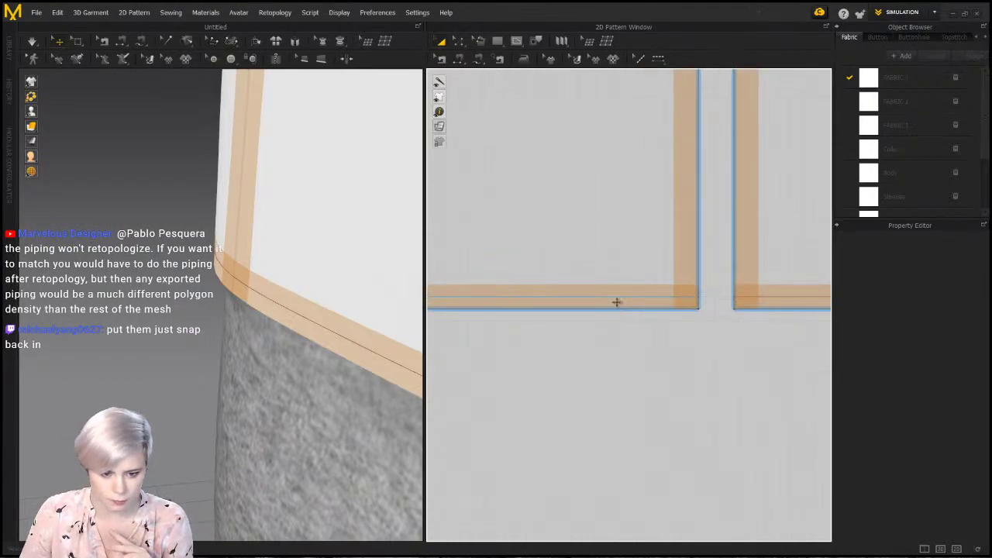
right_click(684, 305)
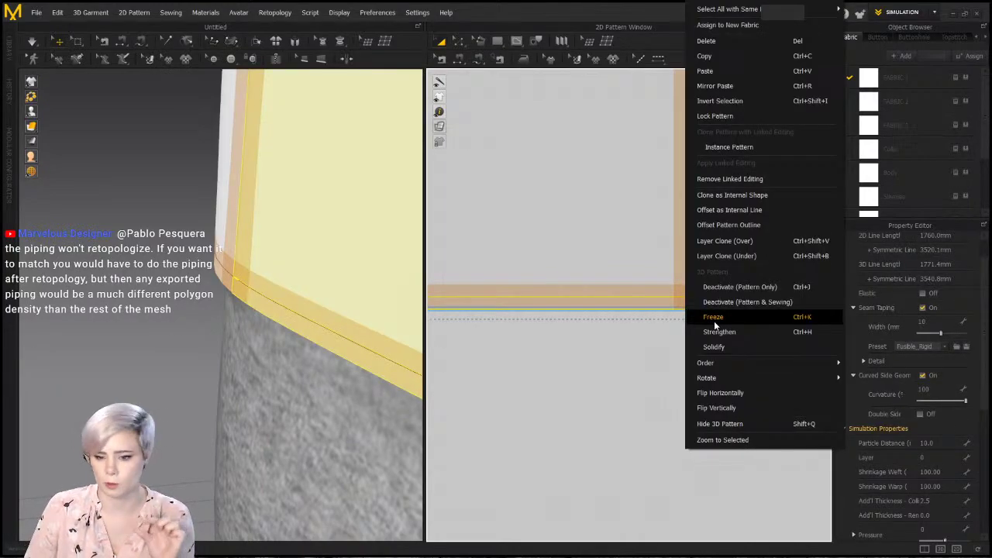
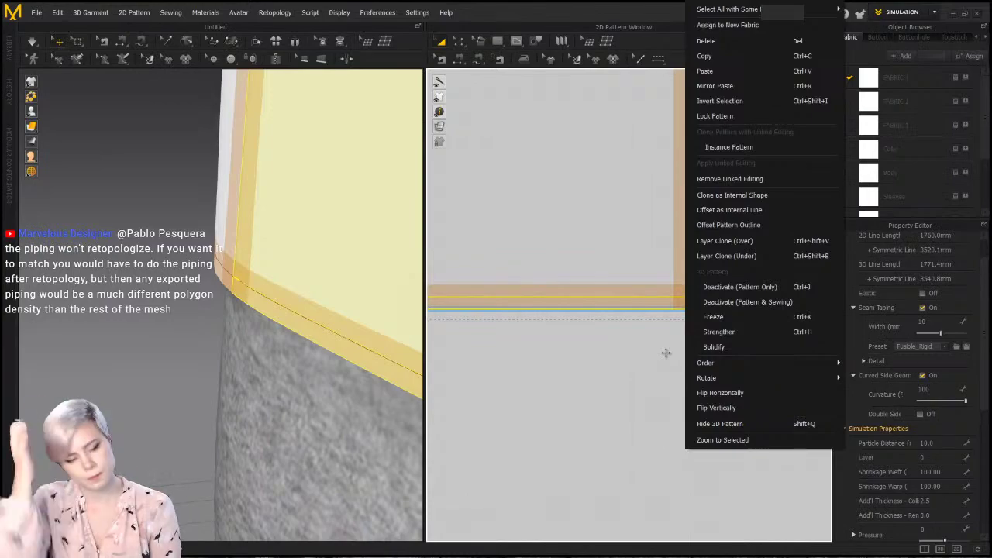
left_click(667, 306)
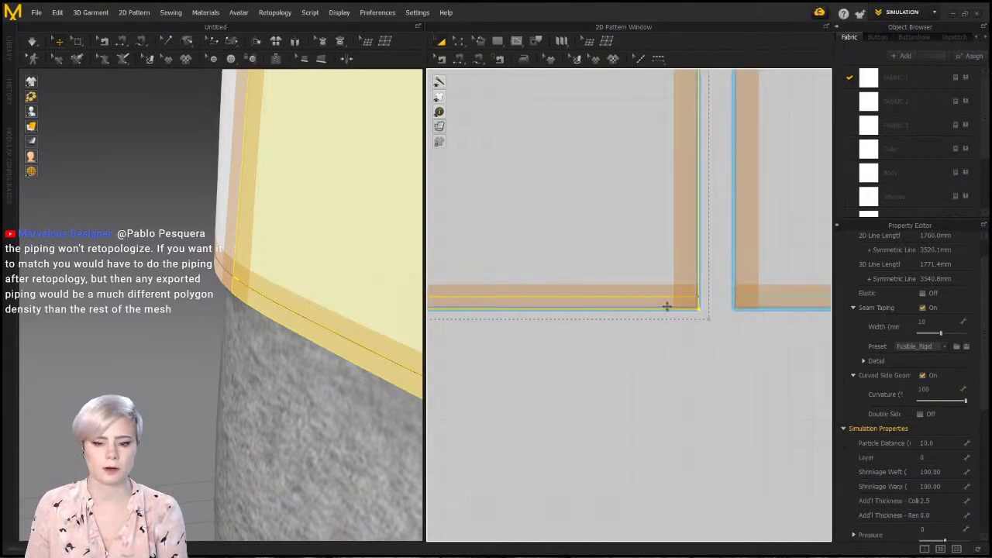
left_click(629, 408)
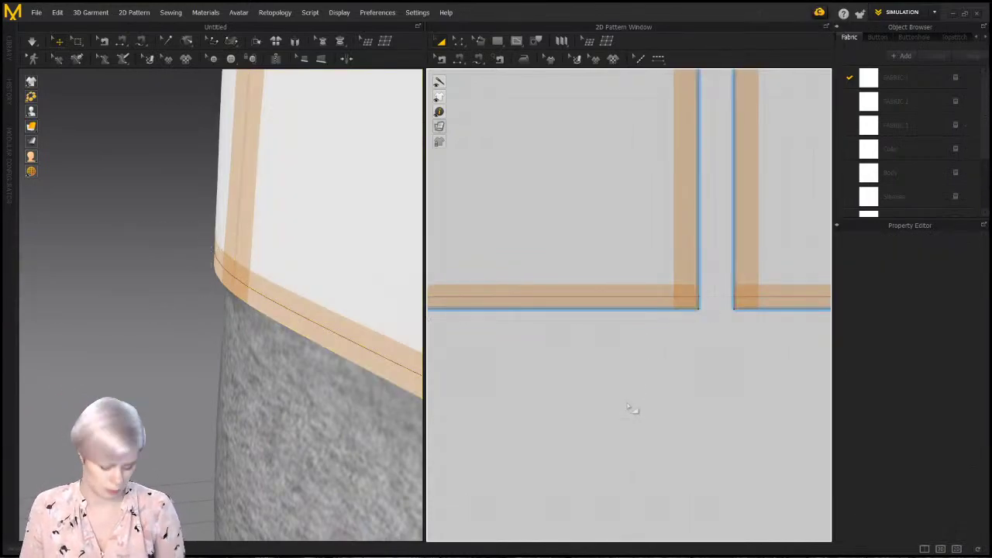
Set the fold angle of the internal line along the panel's bottom edge to 360 and check the simulated hem fold
left_click(623, 295)
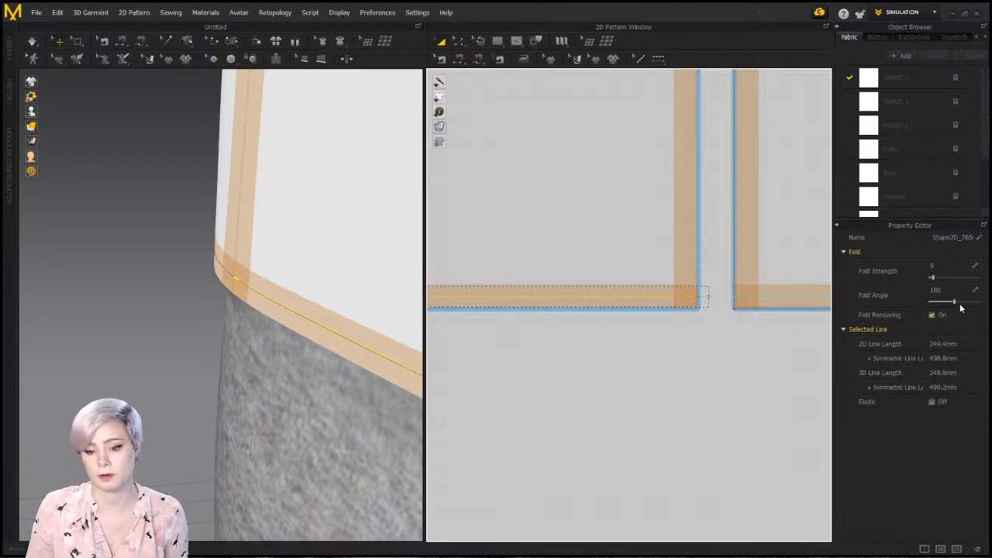
left_click_drag(951, 304, 967, 304)
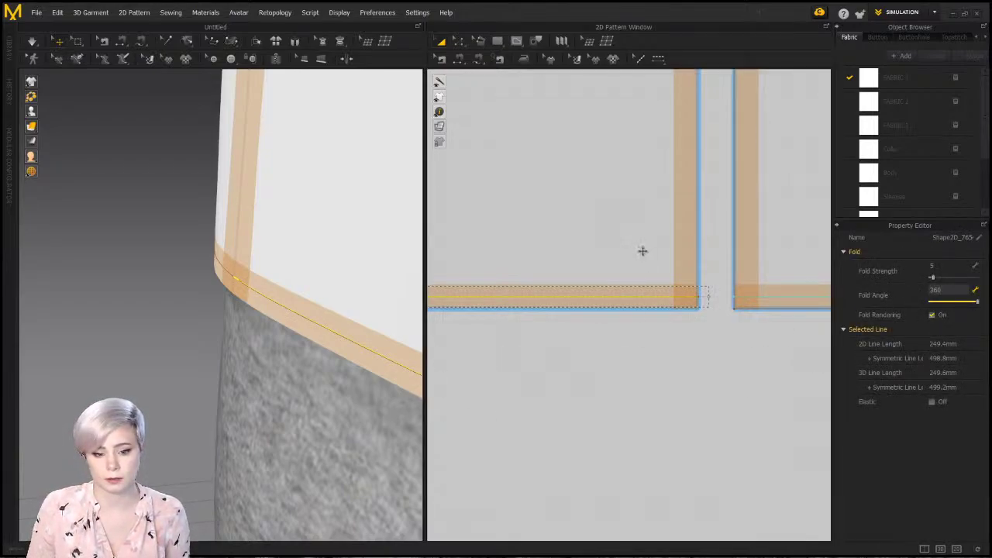
key("Return")
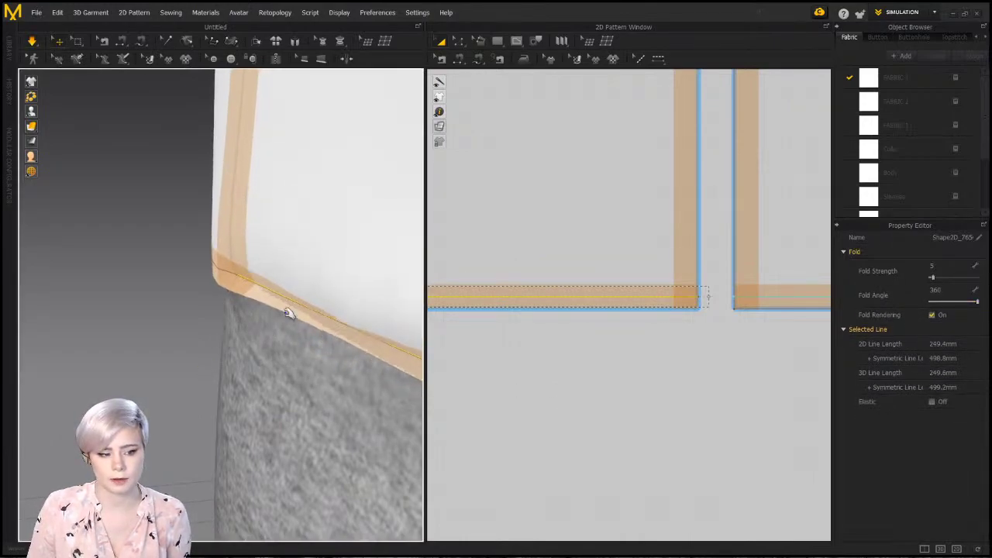
right_click_drag(290, 313, 269, 272)
mouse_move(338, 273)
right_mouse_down()
mouse_move(267, 283)
mouse_move(173, 274)
mouse_move(135, 303)
mouse_move(273, 362)
mouse_move(202, 270)
right_mouse_up()
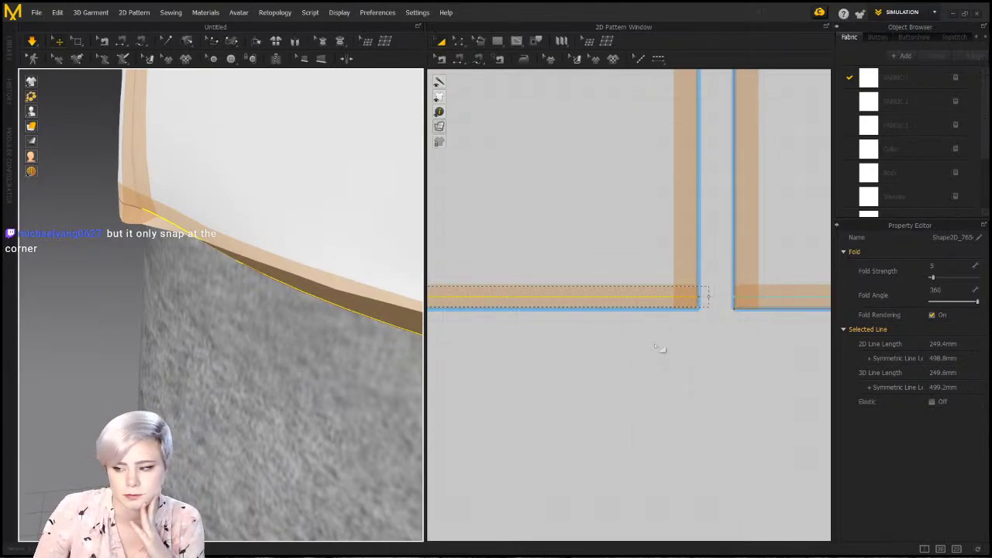
left_click(656, 500)
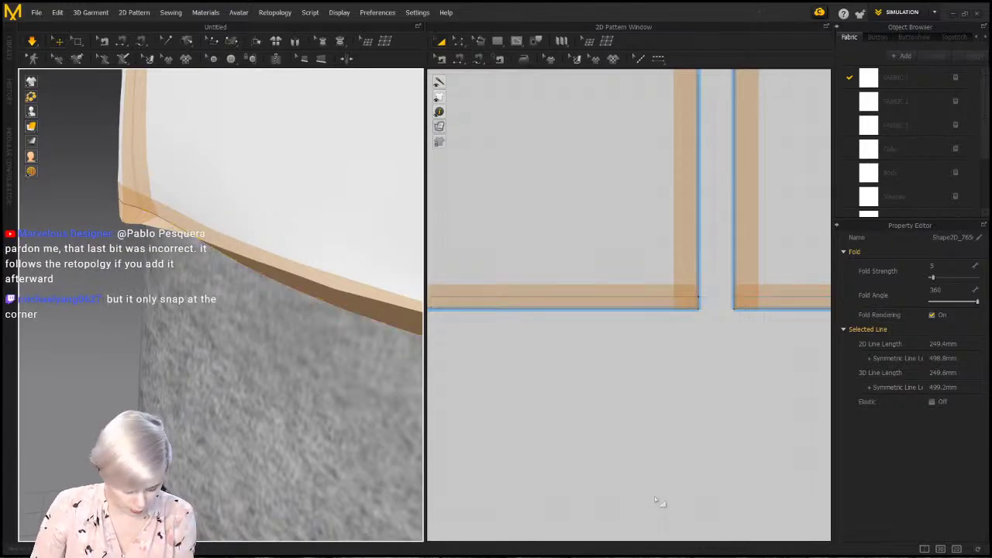
Raise the fold angle of the sewing line joining the two panels at the side seam to its maximum
left_click(700, 222)
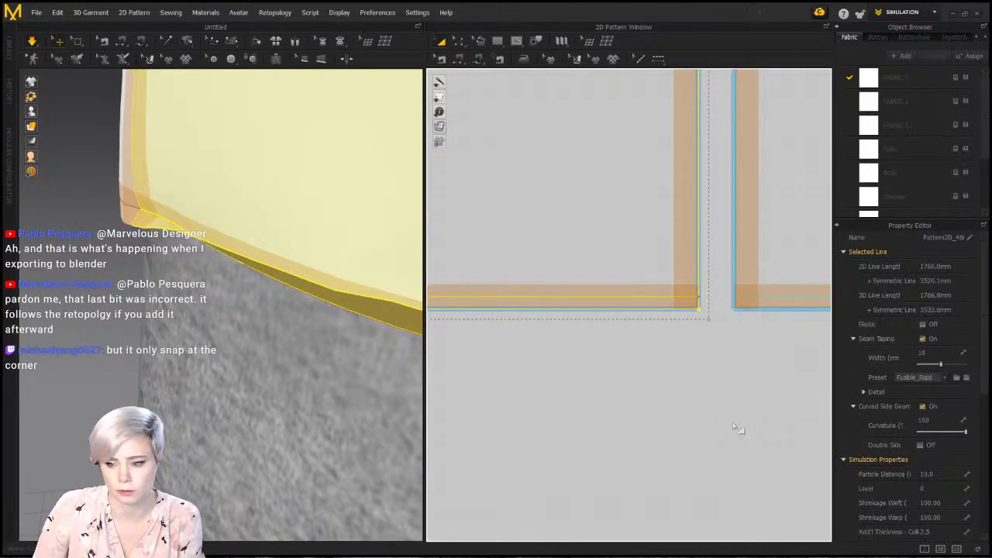
left_click(748, 400)
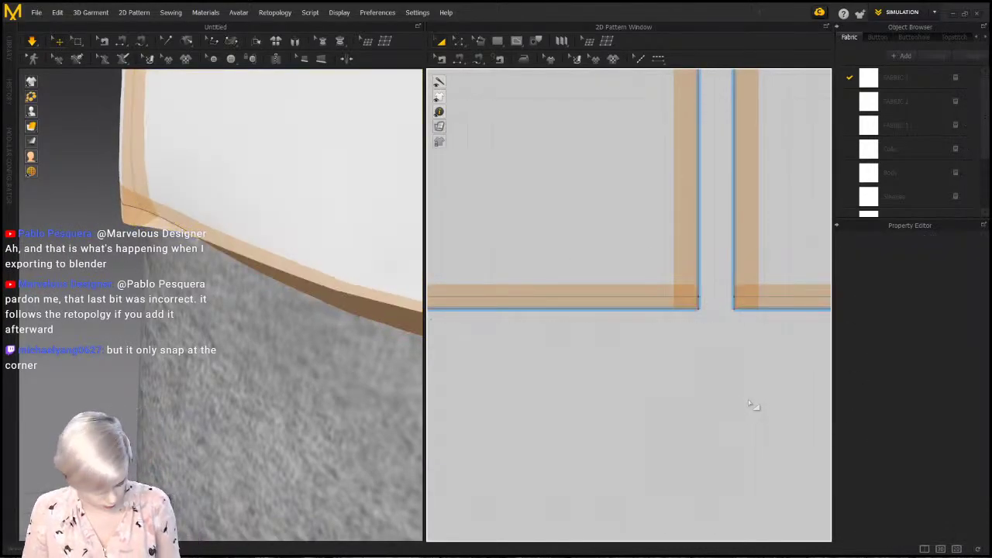
left_click(699, 201)
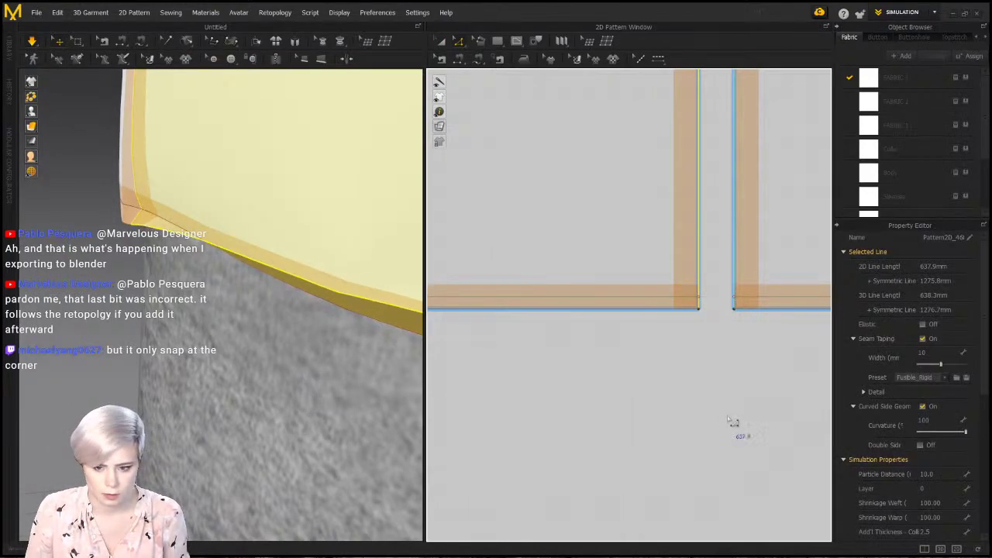
left_click(728, 413)
key("b")
left_click(702, 201)
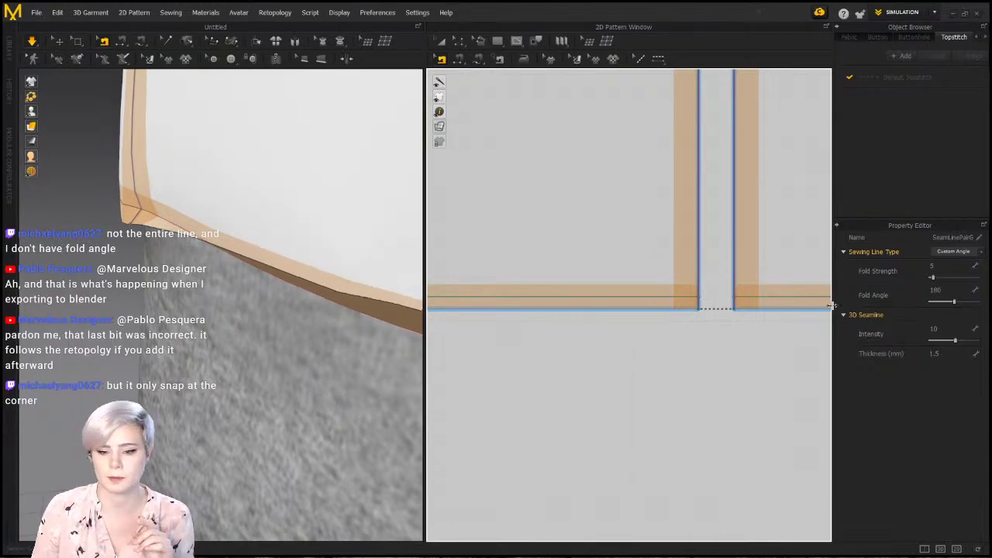
left_click(950, 291)
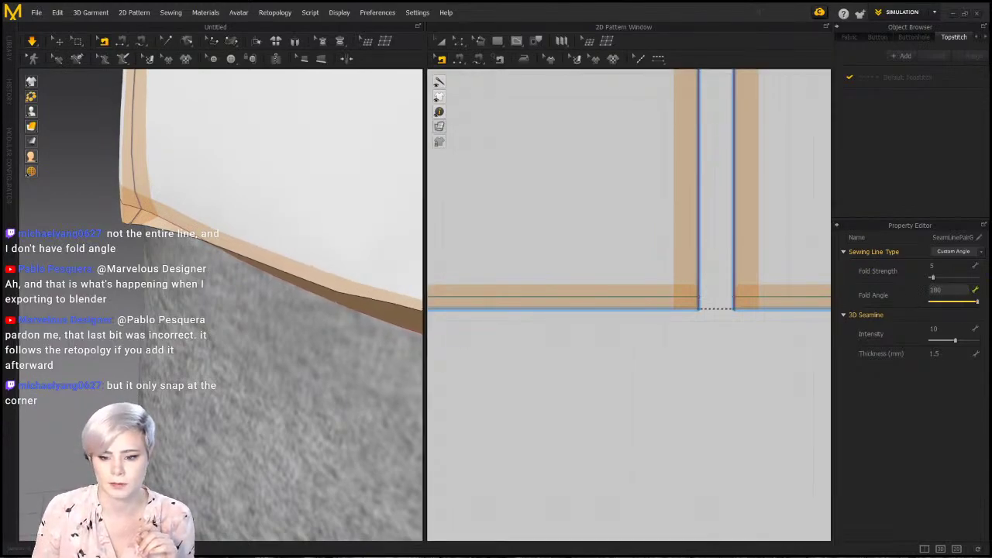
left_click(659, 411)
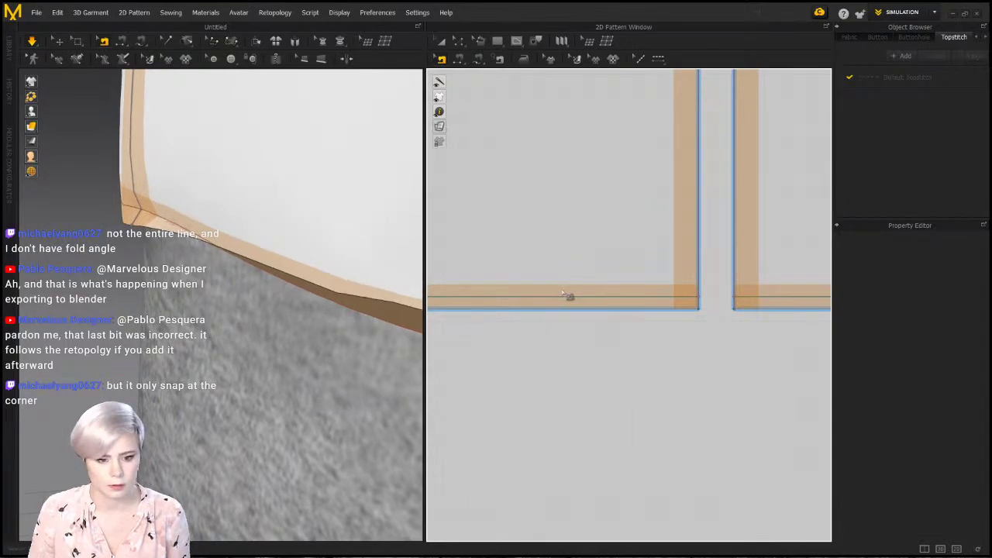
Set the fold angle of the internal line along the panel's bottom hem to 180
key("s")
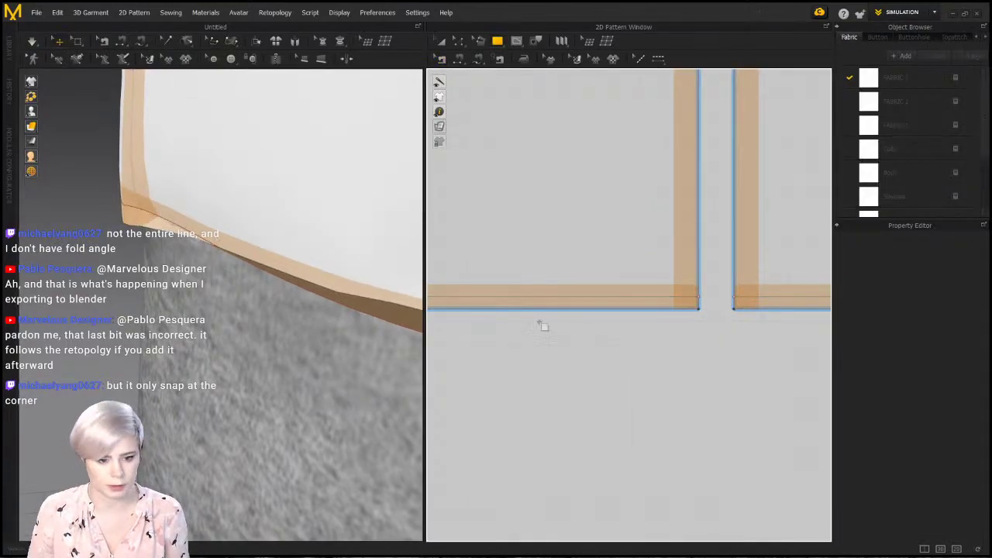
left_click(574, 301)
key("Escape")
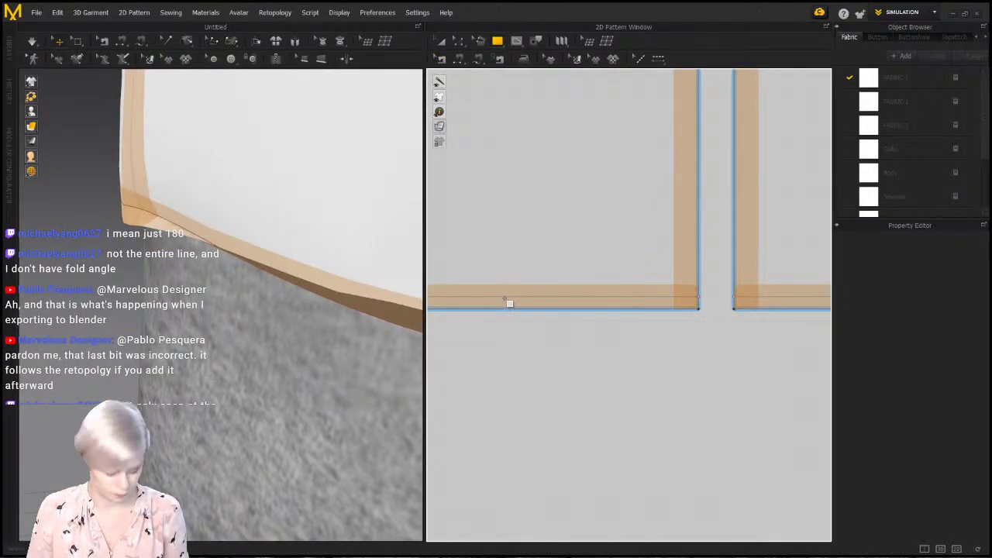
key("z")
left_click(565, 296)
right_click(566, 296)
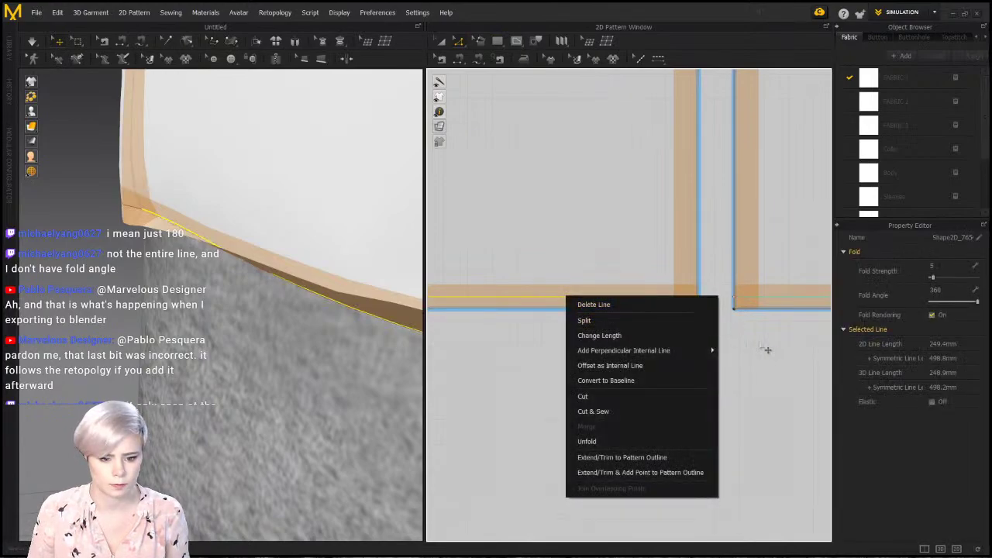
left_click(953, 310)
left_click(957, 292)
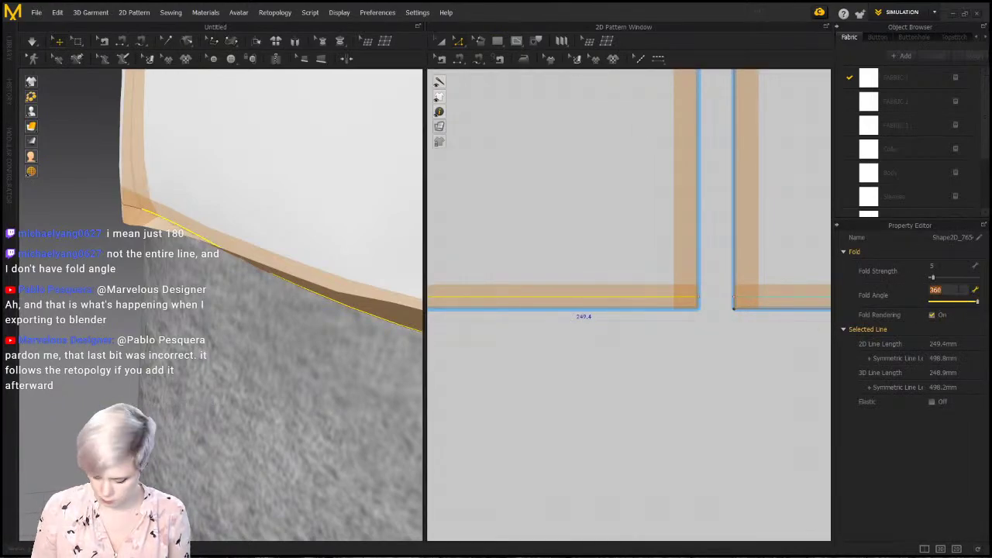
type("180")
key("Return")
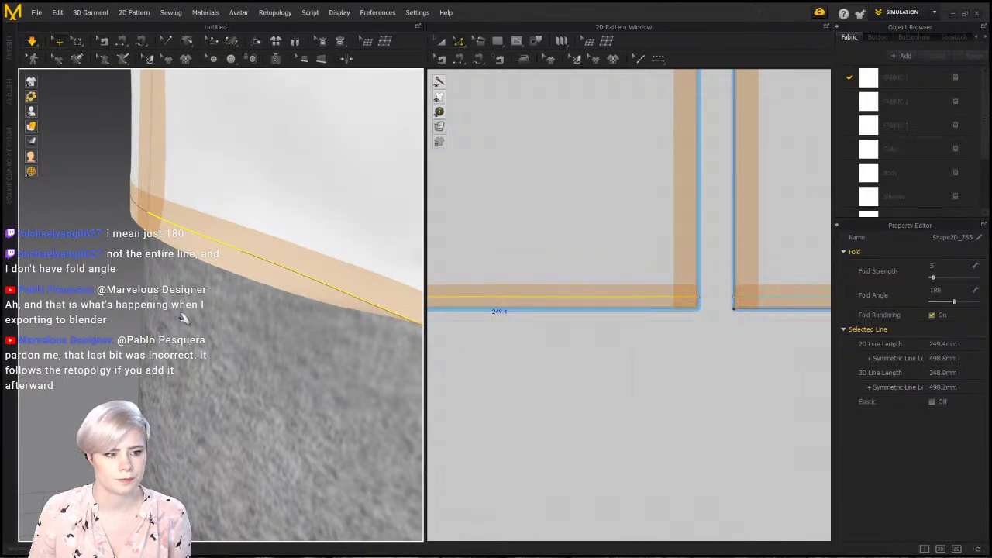
Examine the simulated hem fold from the side and front, and locate the matching panel's bottom corner in the pattern
scroll(581, 310, "down", 1)
scroll(46, 176, "down", 2)
right_click_drag(47, 177, 172, 238)
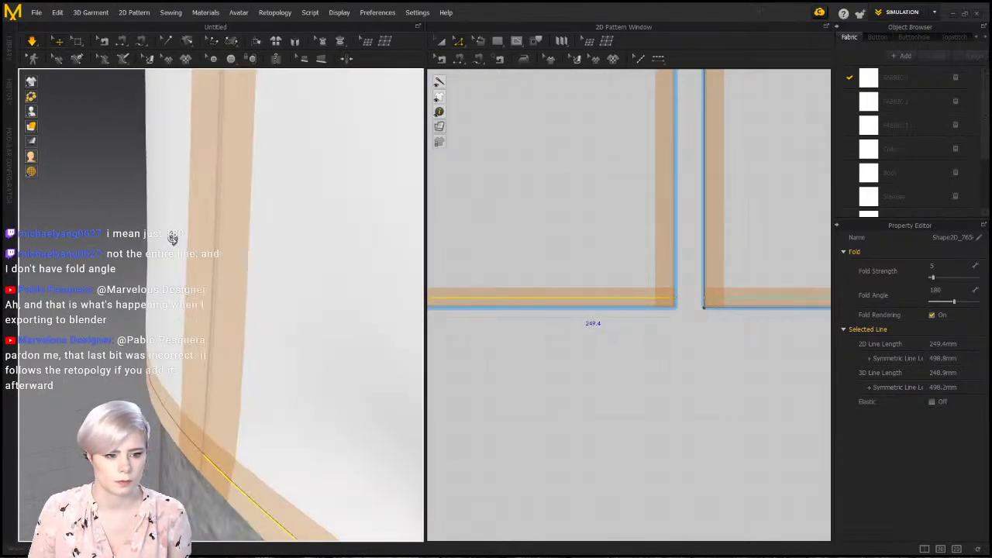
scroll(221, 284, "down", 2)
left_click(222, 285)
right_click_drag(255, 272, 294, 272)
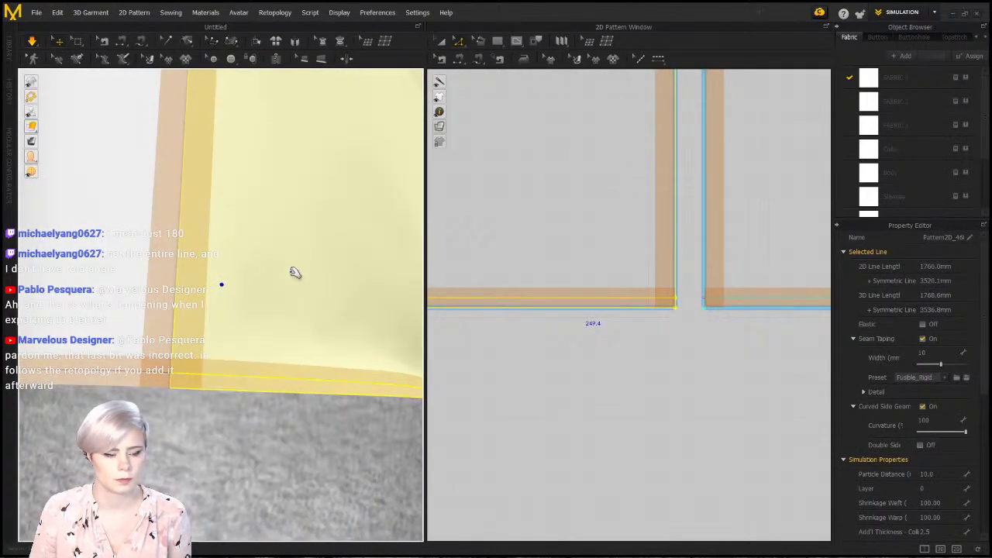
scroll(295, 272, "down", 3)
scroll(738, 246, "down", 5)
middle_click_drag(738, 245, 769, 376)
scroll(651, 384, "up", 5)
middle_click_drag(453, 341, 521, 355)
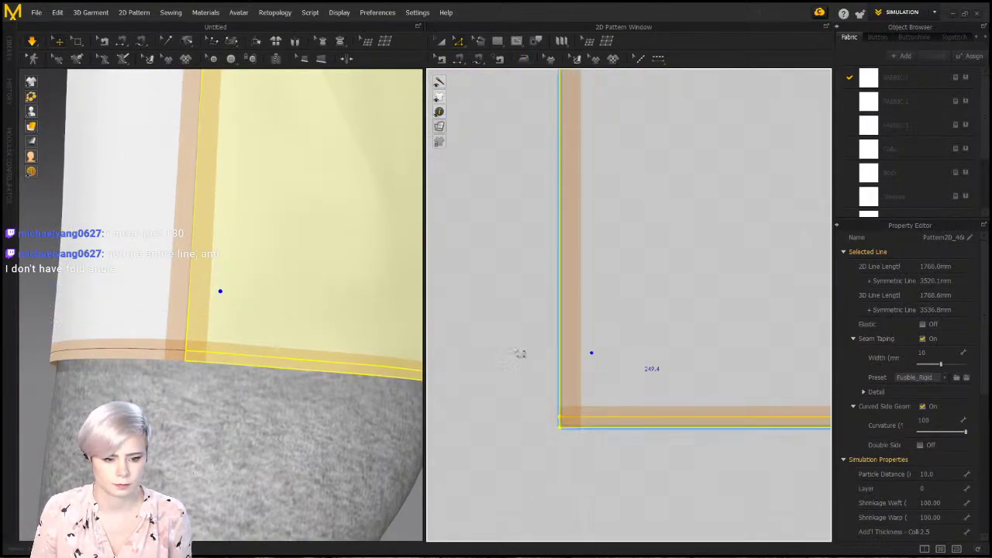
right_click_drag(206, 338, 317, 332)
right_click_drag(155, 343, 361, 441)
right_click_drag(318, 395, 254, 372)
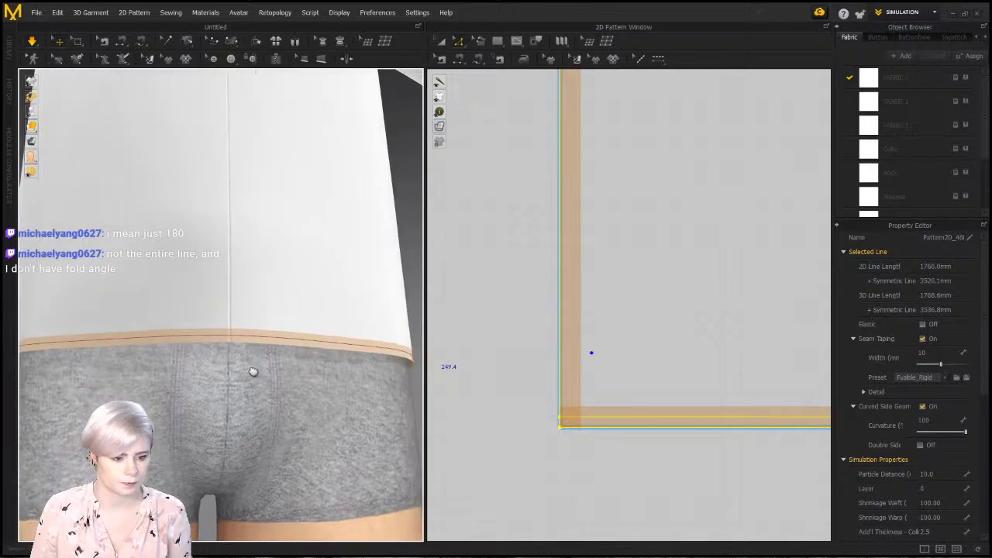
scroll(596, 361, "up", 1)
scroll(558, 328, "up", 3)
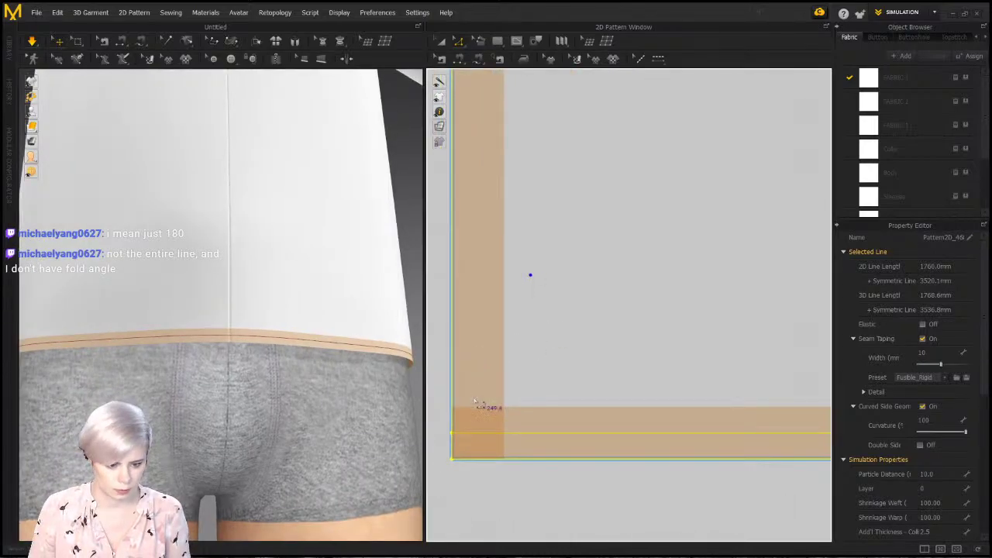
Check the panel's side seam edge and identify which two panels meet at that seam on the simulated shirt
left_click(459, 379)
scroll(465, 373, "down", 2)
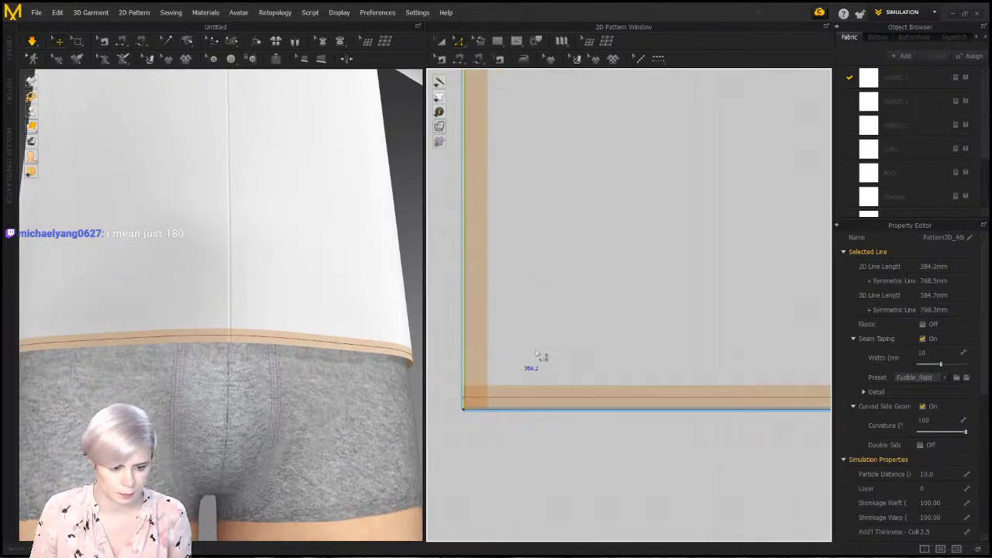
scroll(540, 355, "down", 4)
scroll(567, 348, "up", 5)
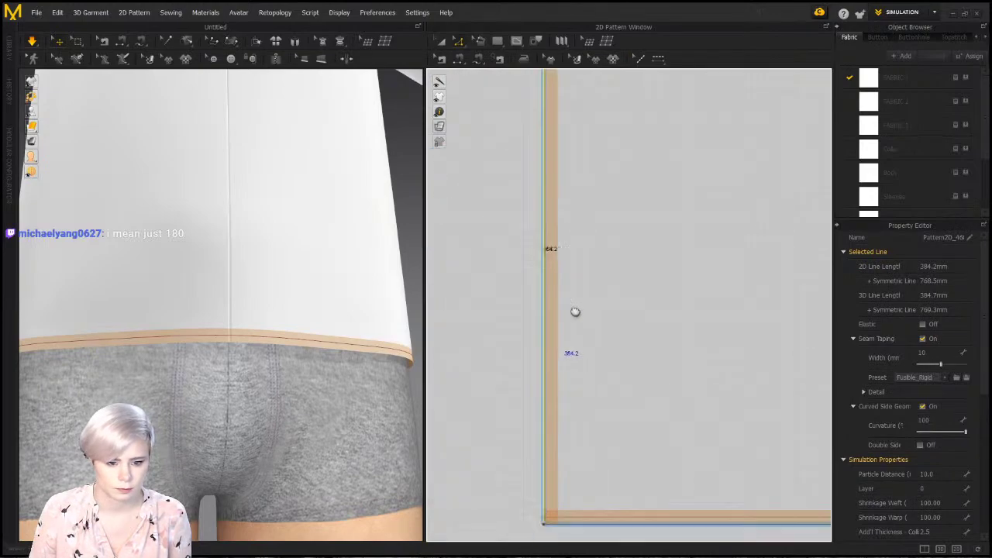
middle_click_drag(575, 311, 594, 276)
right_click_drag(266, 340, 182, 350)
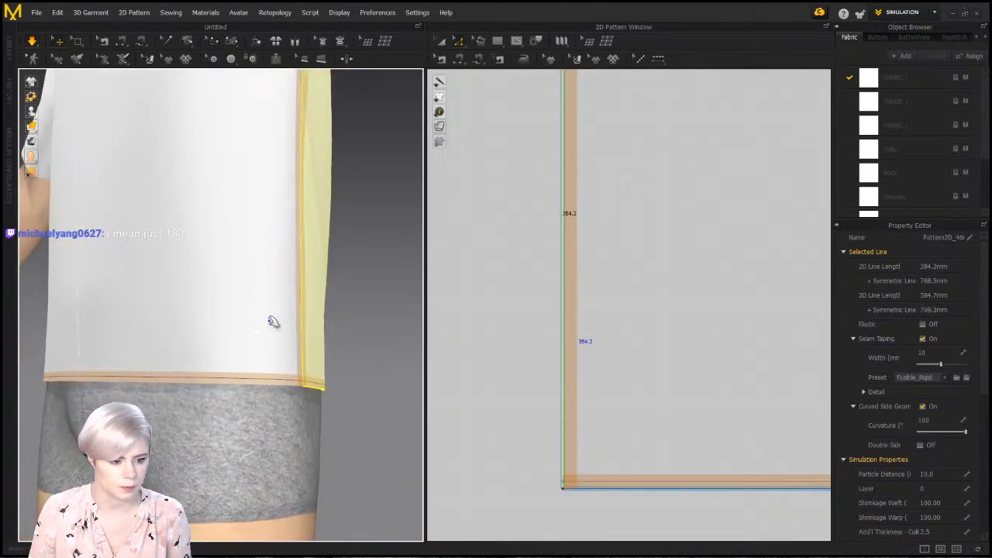
left_click(271, 320)
right_click_drag(289, 333, 247, 322)
scroll(491, 380, "up", 2)
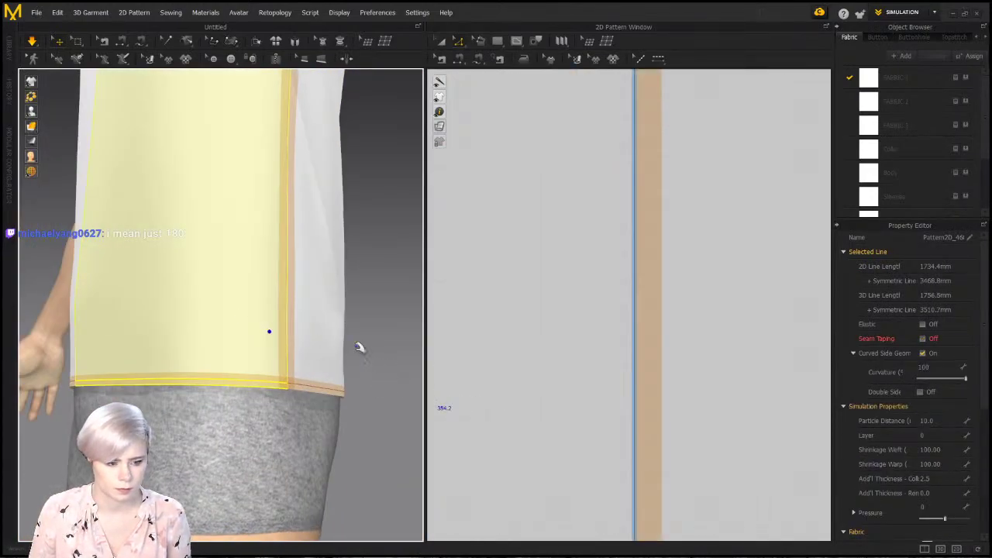
middle_click_drag(282, 415, 228, 352)
scroll(228, 352, "up", 3)
middle_click_drag(535, 394, 501, 191)
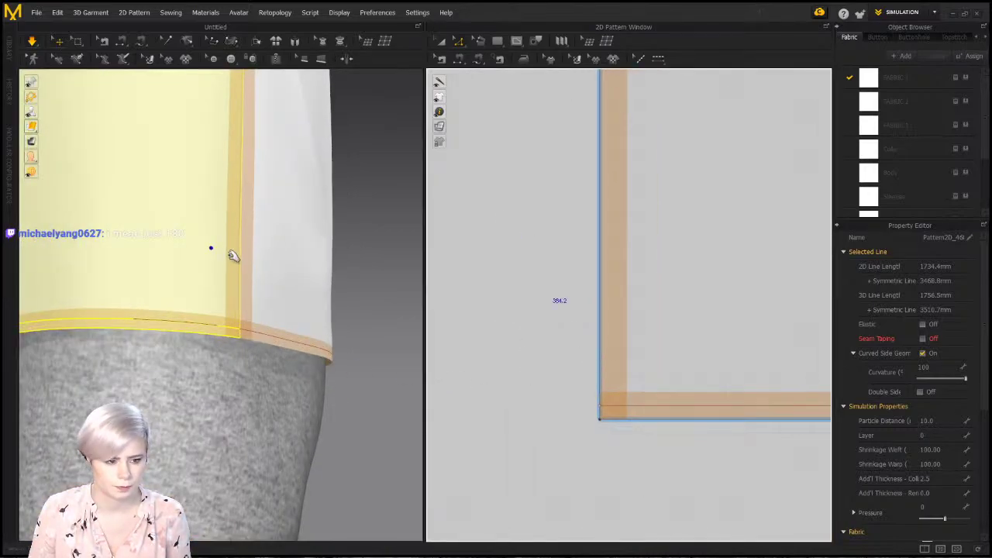
left_click(264, 326)
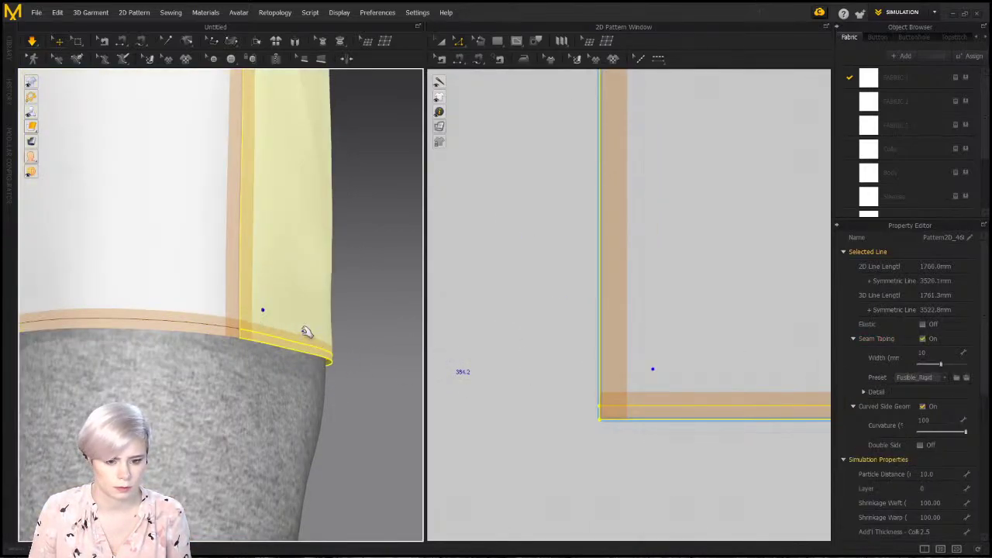
scroll(594, 368, "up", 1)
Set the fold angle of the sewing line along the panel's side seam to 360
left_click(608, 359)
right_click(608, 359)
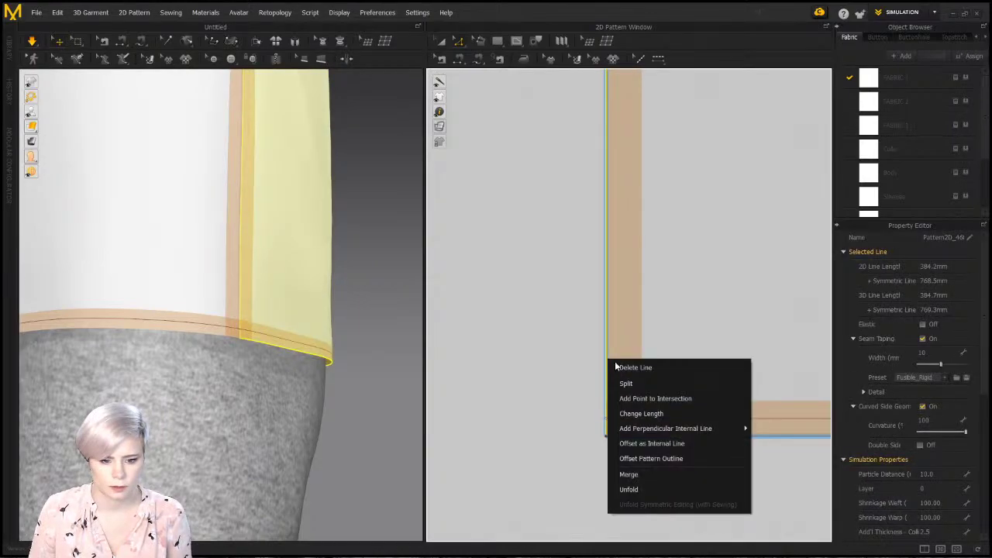
left_click(522, 380)
key("n")
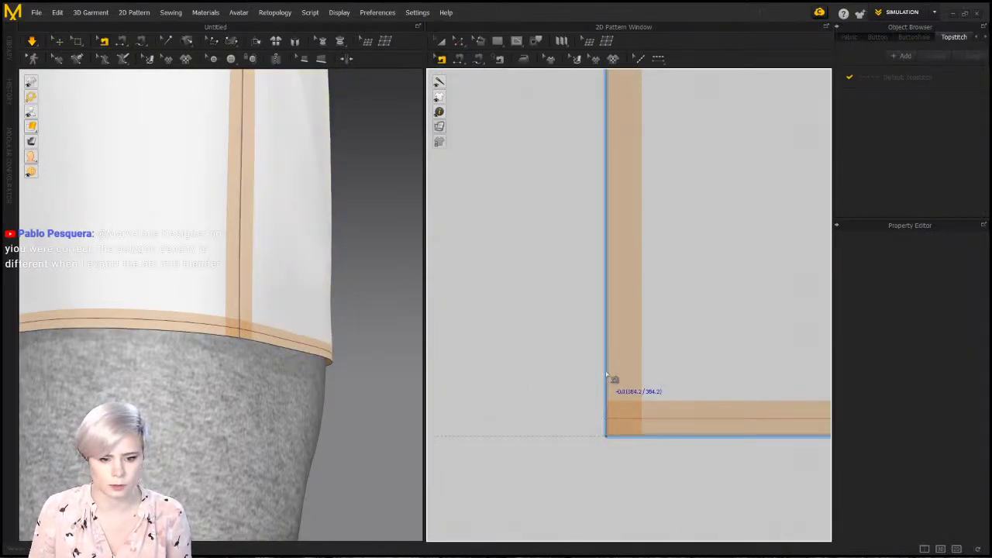
right_click(606, 373)
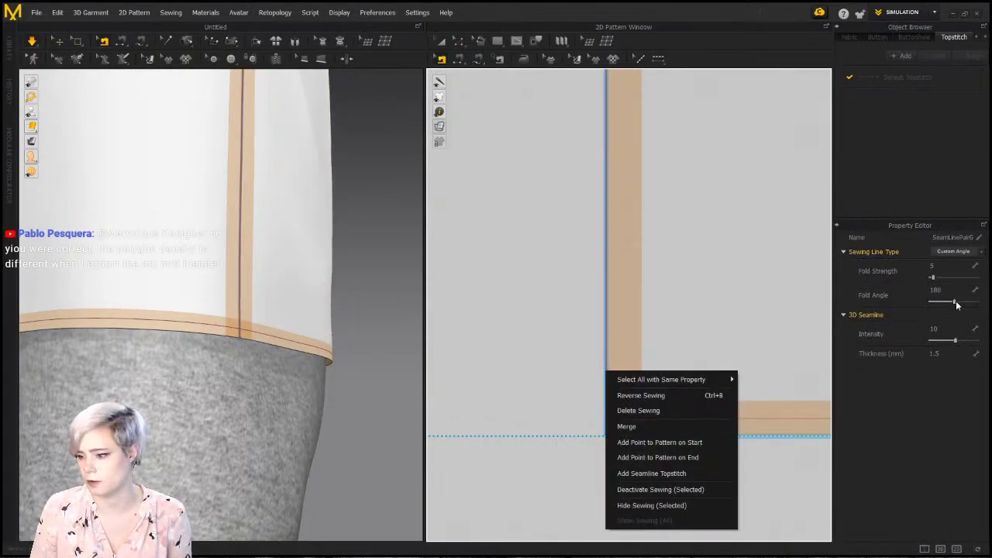
left_click_drag(955, 302, 977, 301)
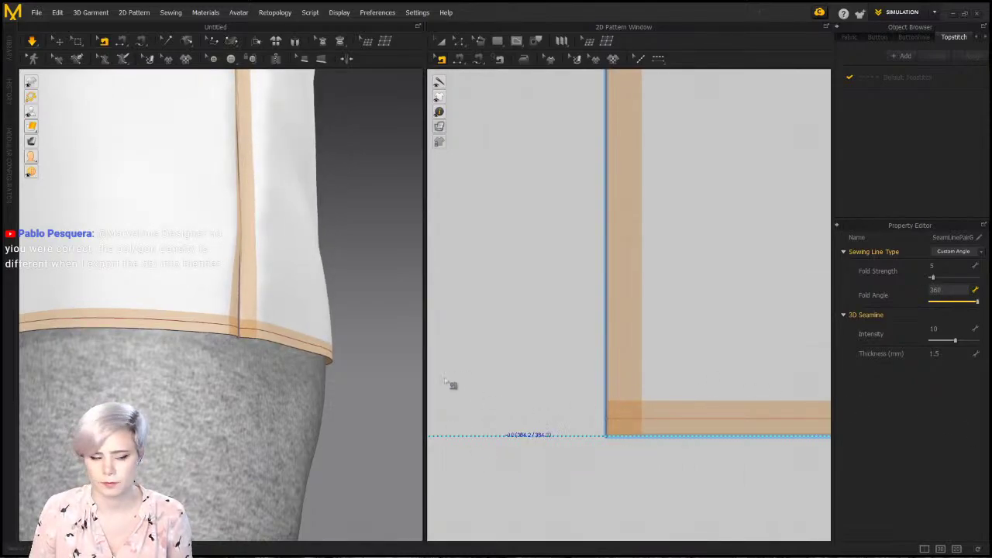
Examine how the side seam and hem corner fold on the simulated shirt, up close and from several angles
key("q")
right_click_drag(248, 214, 254, 259)
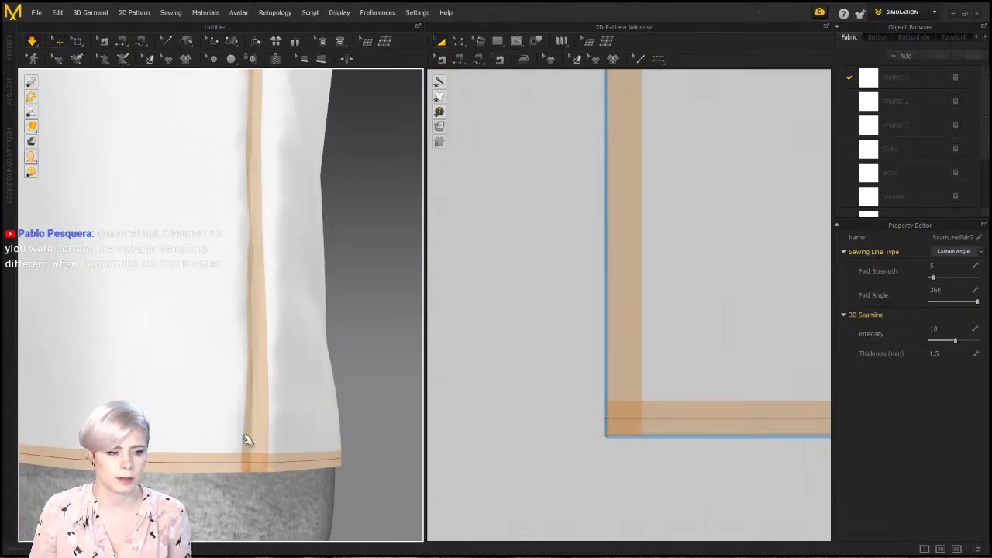
scroll(246, 438, "down", 3)
middle_click_drag(248, 399, 253, 467)
middle_click_drag(266, 414, 252, 257)
scroll(245, 395, "up", 2)
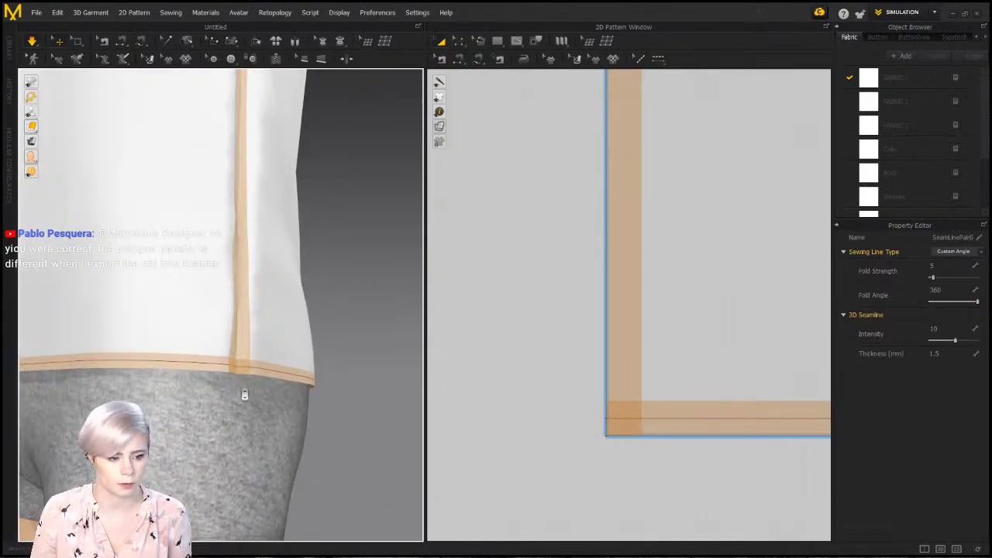
scroll(232, 334, "up", 3)
right_click_drag(230, 332, 225, 283)
scroll(247, 329, "up", 4)
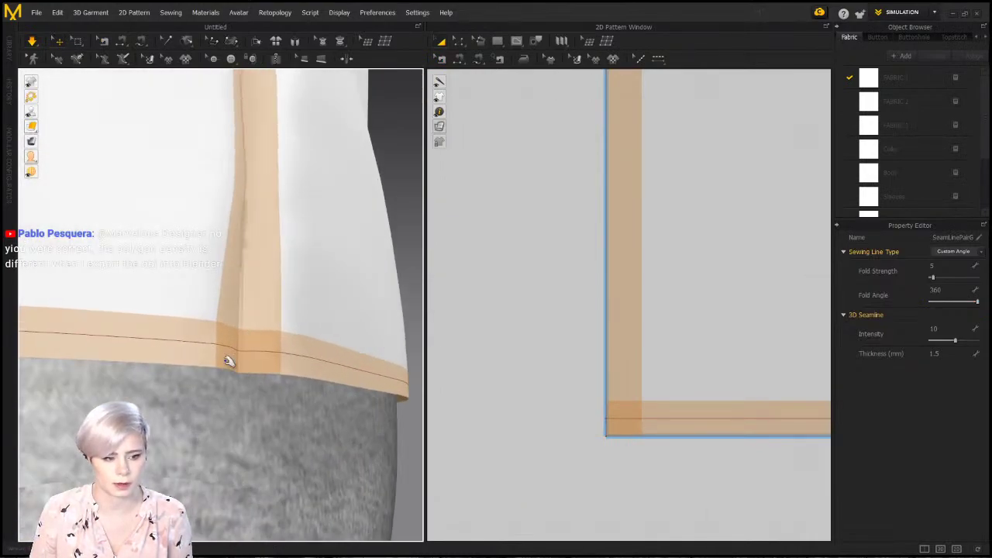
scroll(234, 338, "down", 2)
scroll(252, 334, "up", 1)
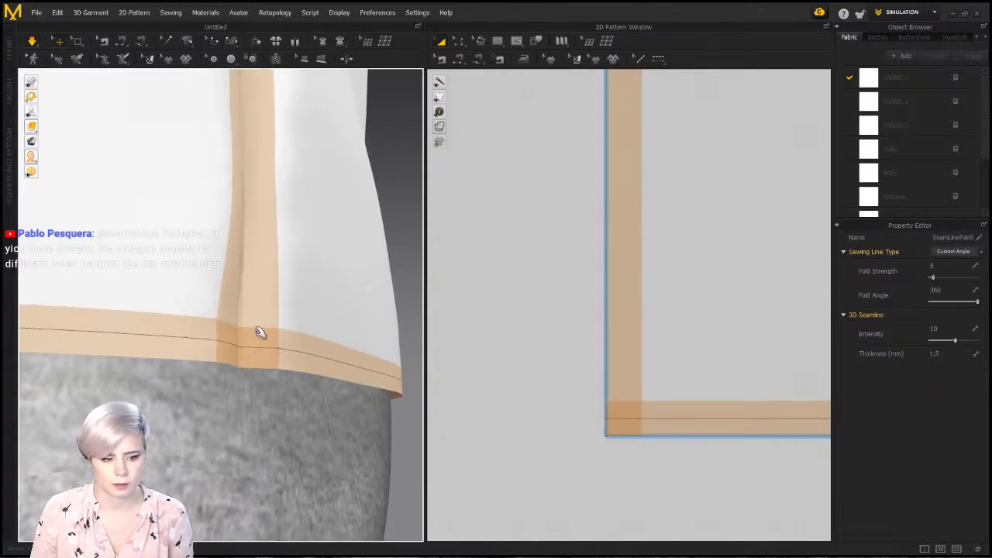
scroll(410, 275, "down", 2)
right_click_drag(410, 275, 339, 242)
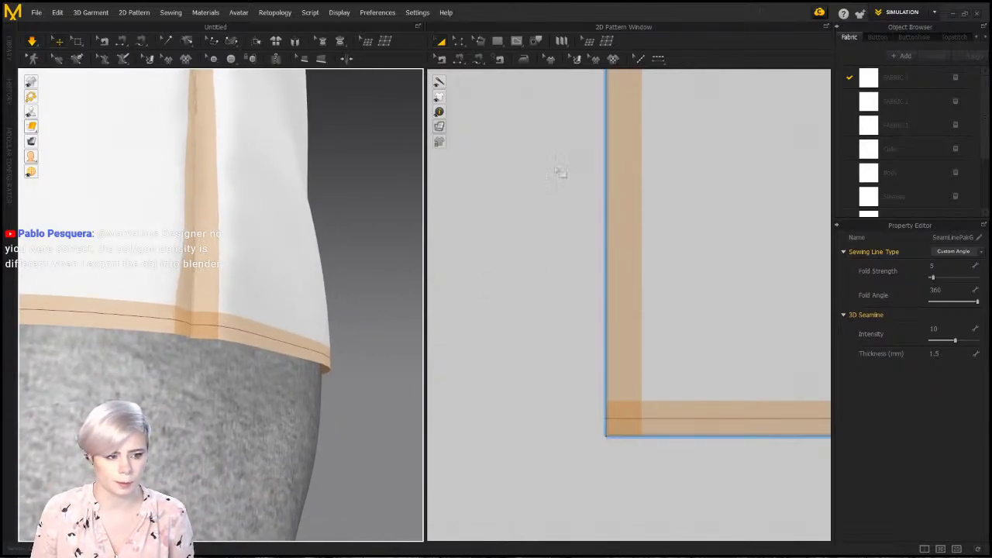
scroll(560, 174, "down", 2)
right_click_drag(194, 302, 266, 348)
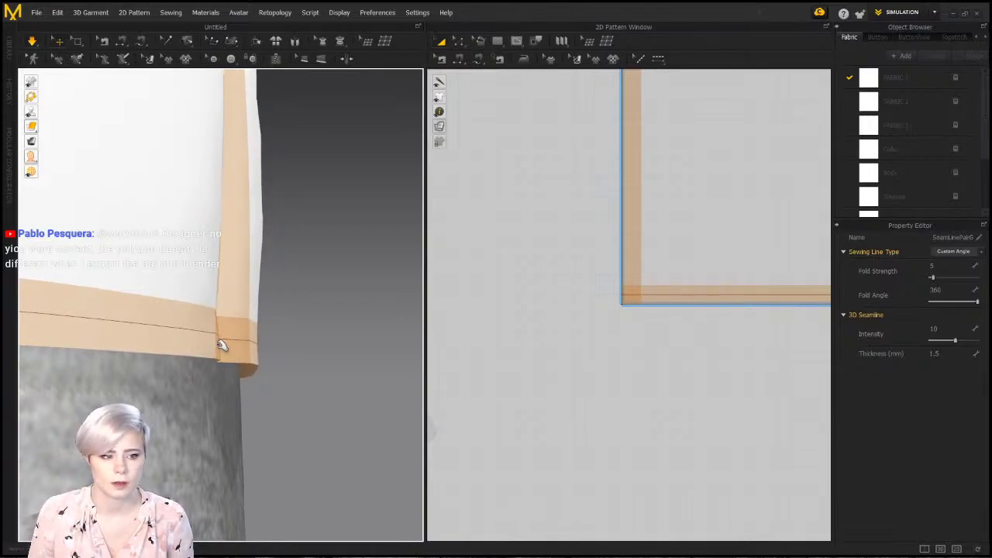
Remove the seam taping from the panel's centre seam edge, simulate the shirt and review the side seam hem
key("b")
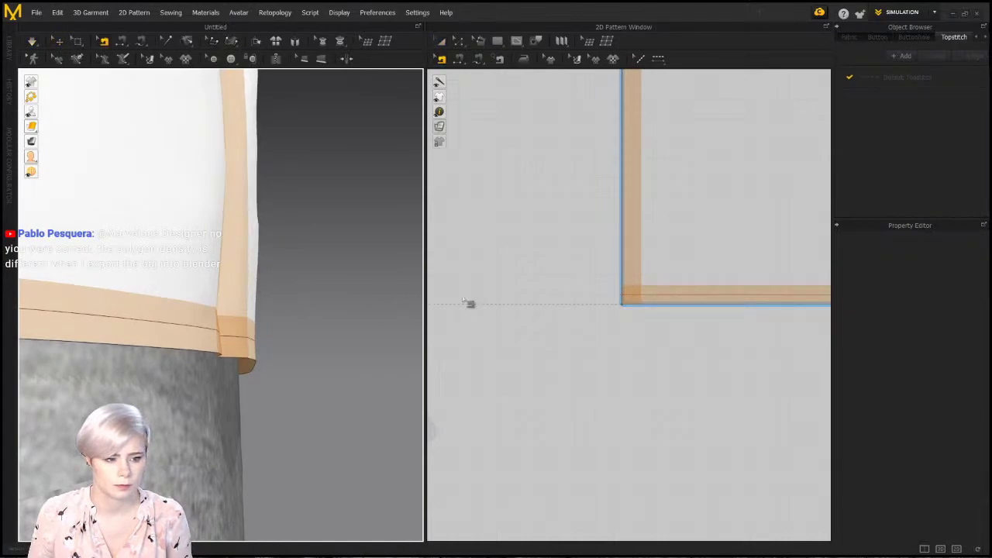
scroll(465, 301, "down", 3)
middle_click_drag(536, 304, 501, 372)
scroll(525, 335, "up", 1)
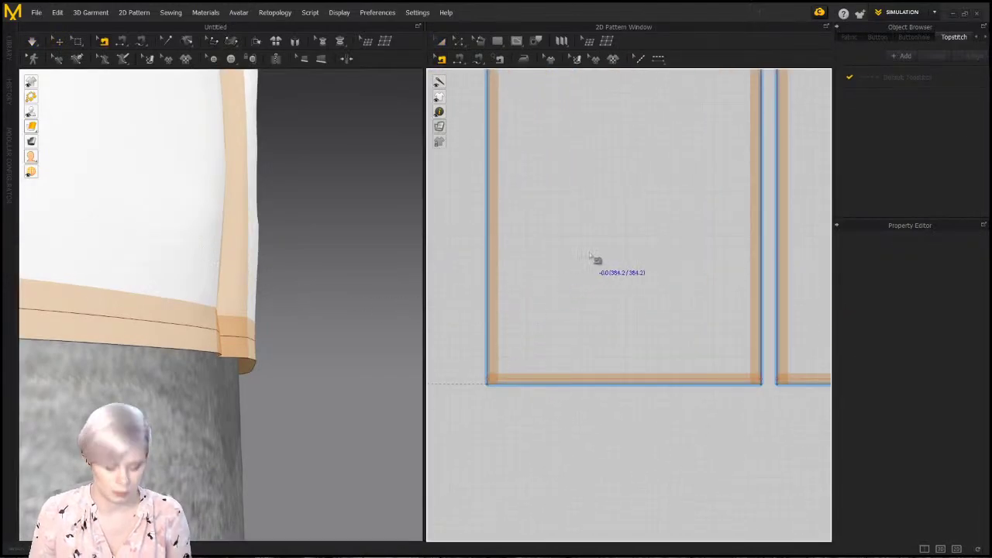
left_click(552, 60)
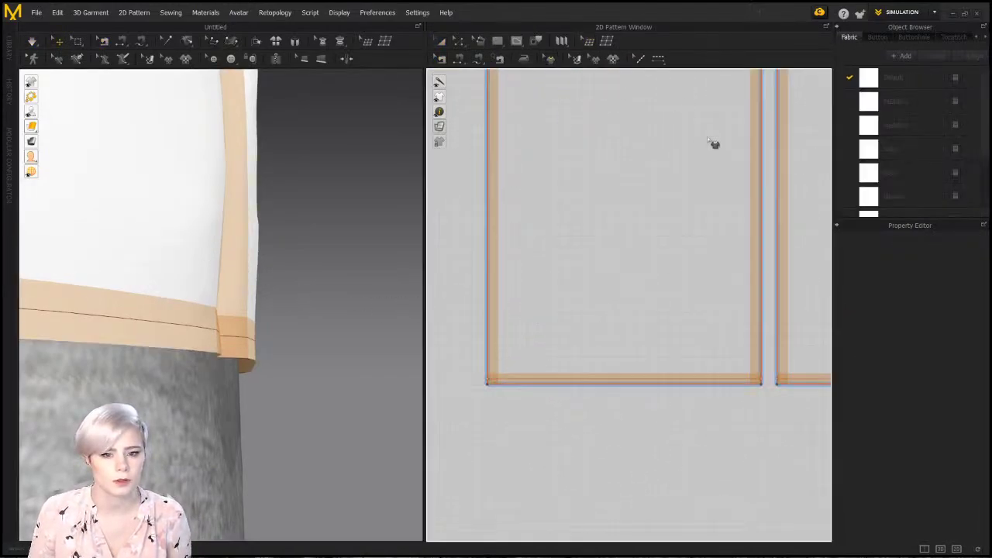
left_click(761, 160)
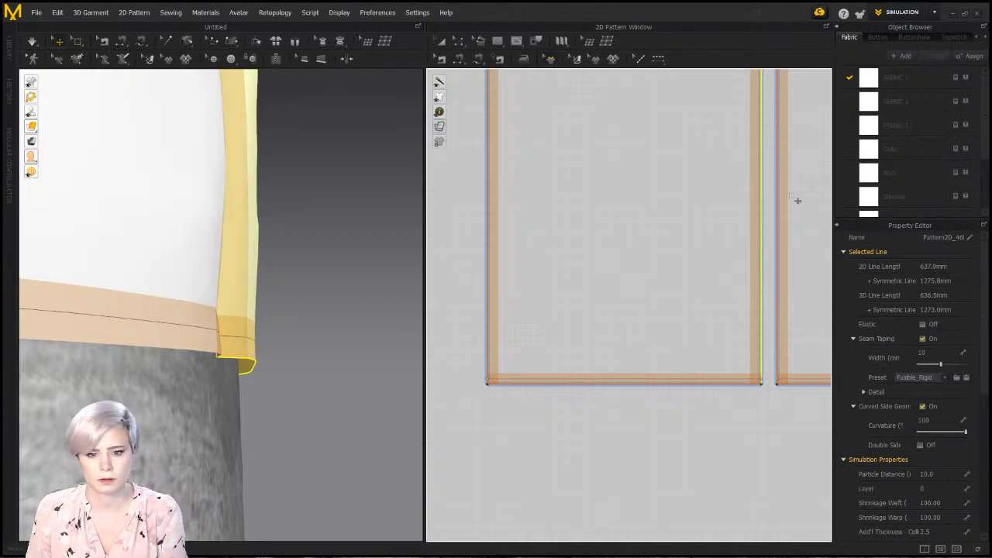
key("Delete")
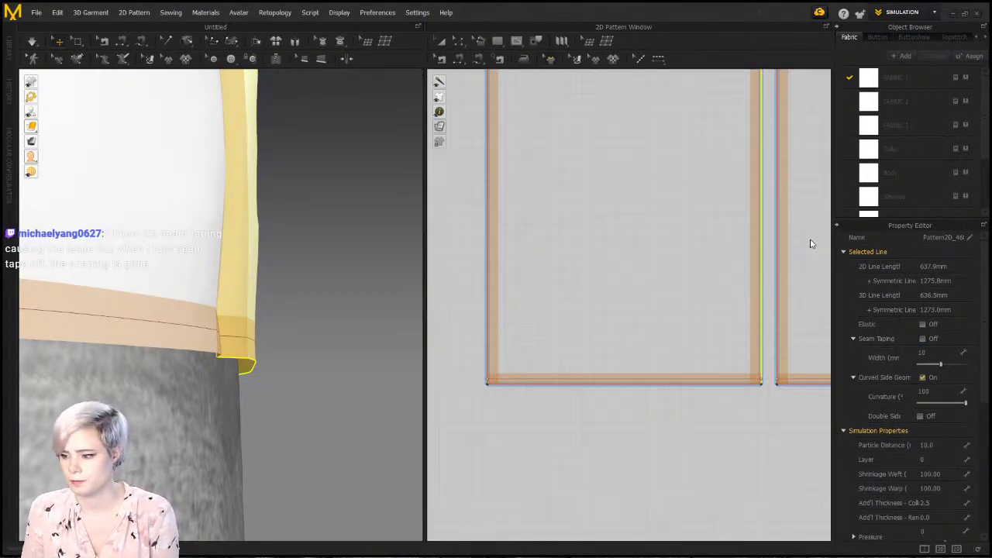
key("b")
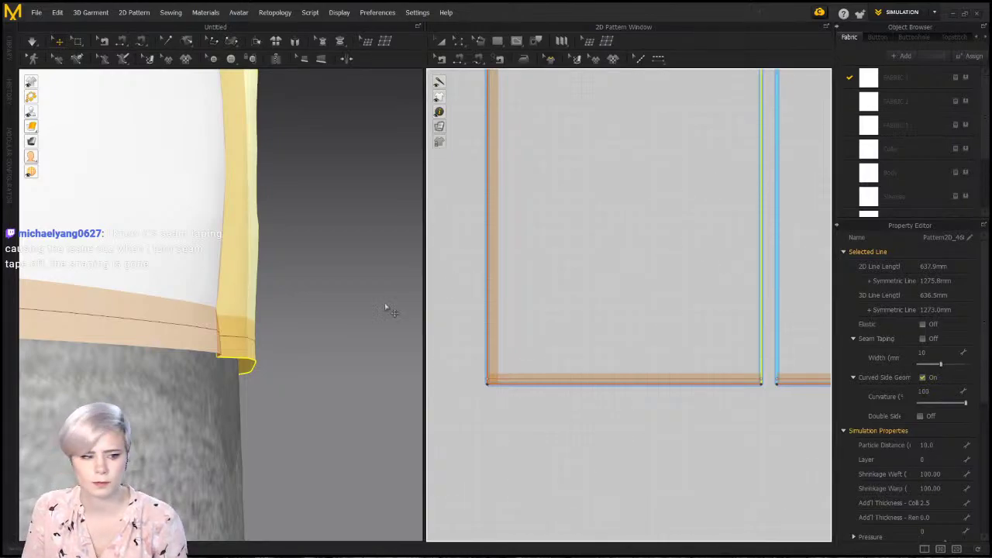
key("space")
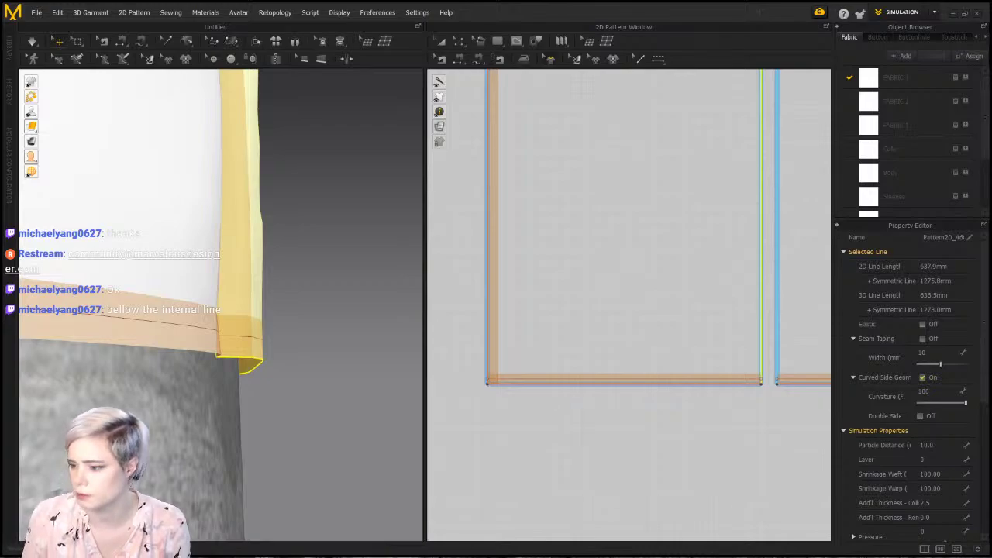
scroll(660, 354, "down", 5)
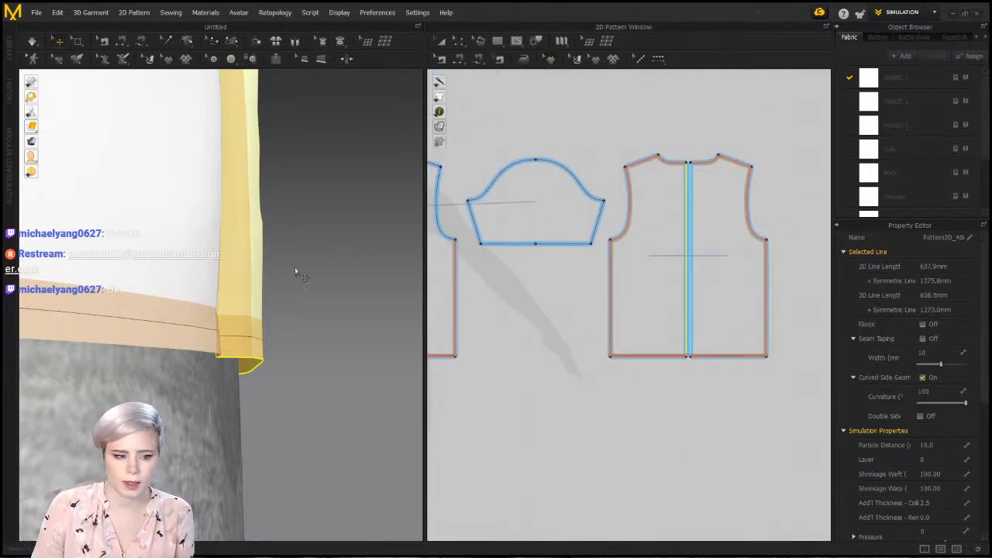
right_click_drag(239, 288, 238, 387)
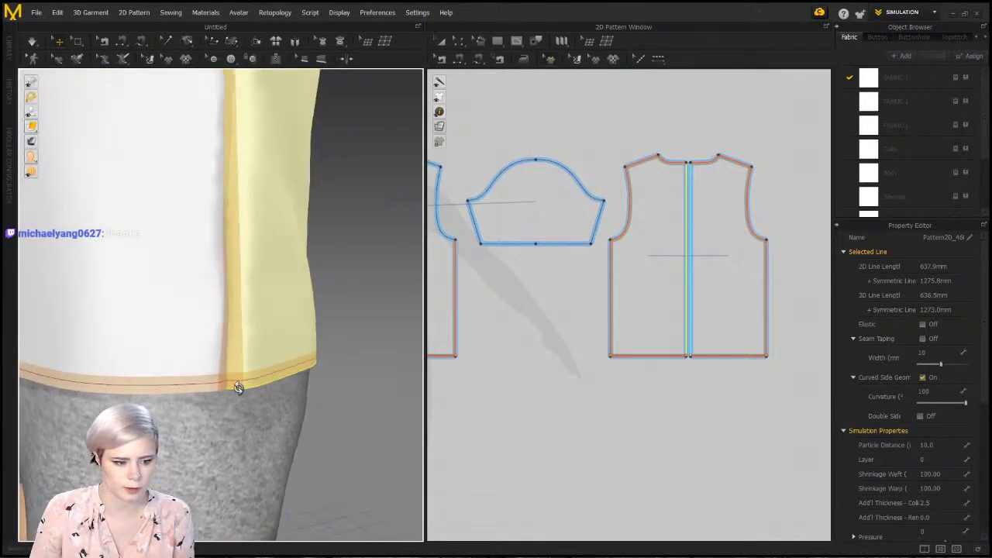
Check the shirt's side hem, then delete all of the shirt's pattern pieces
scroll(288, 387, "down", 8)
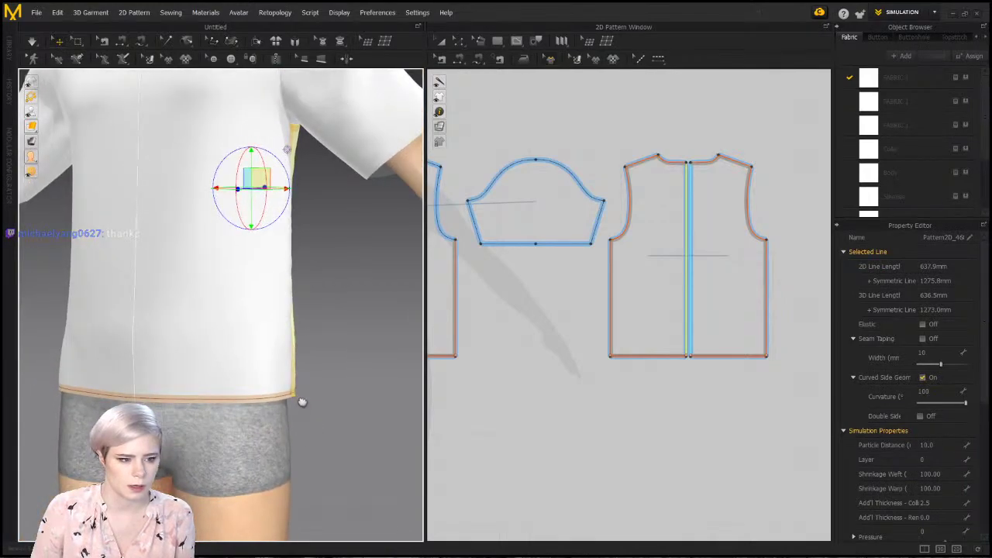
scroll(302, 401, "up", 1)
scroll(583, 364, "down", 2)
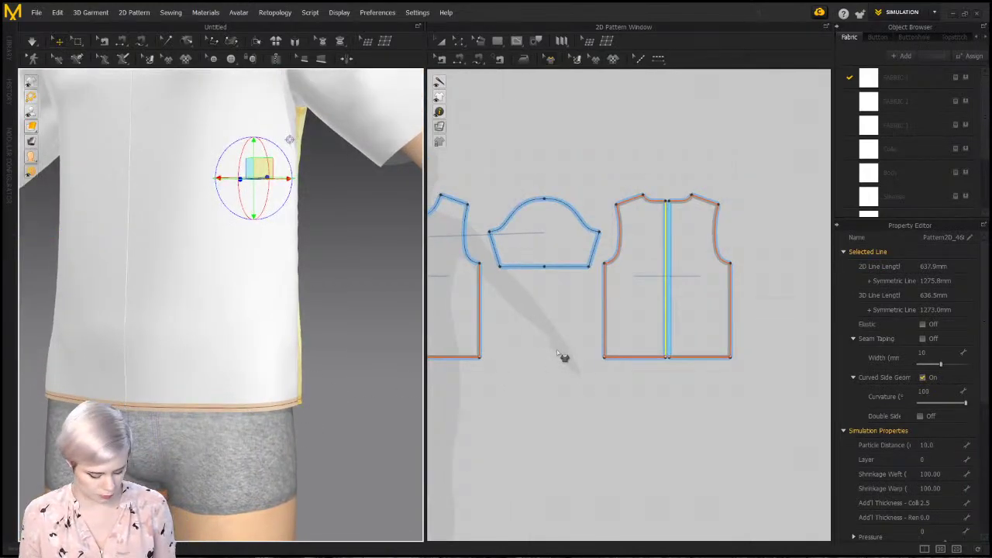
key("ctrl+a")
key("Delete")
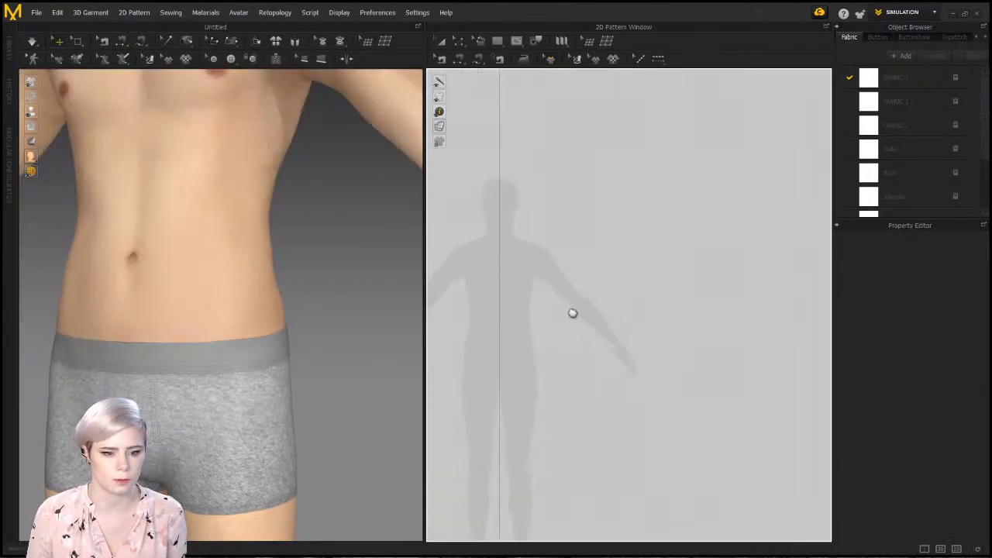
scroll(572, 313, "up", 3)
scroll(289, 346, "down", 3)
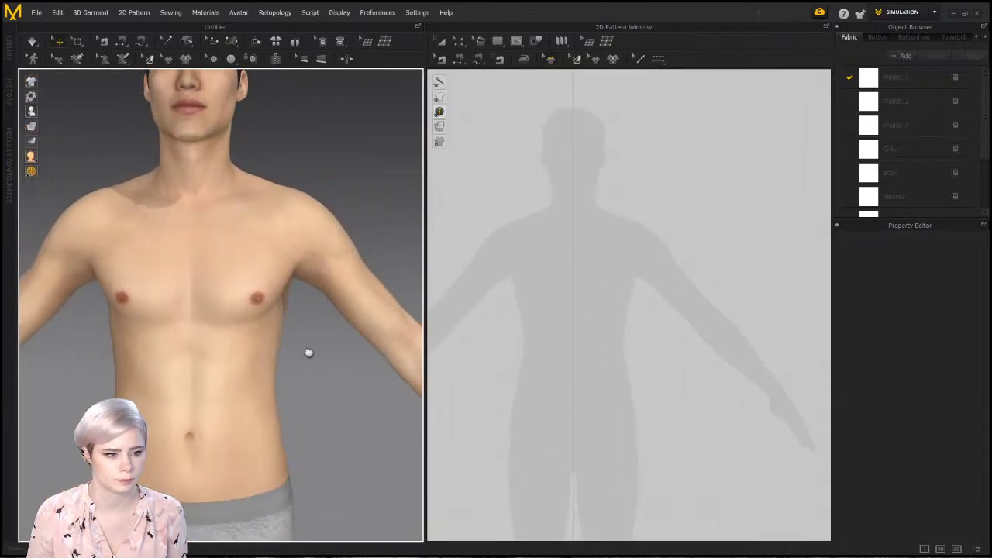
middle_click_drag(308, 352, 296, 284)
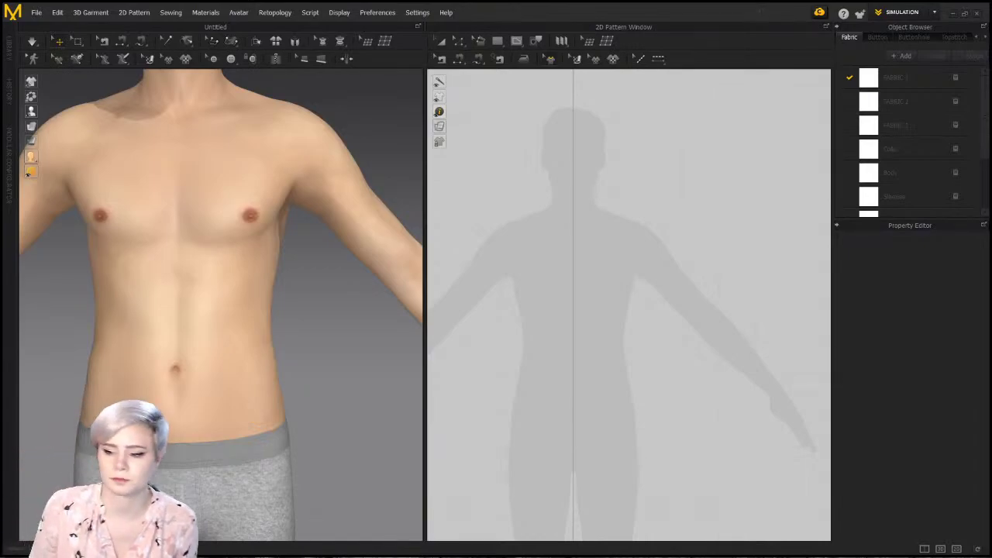
scroll(253, 303, "down", 2)
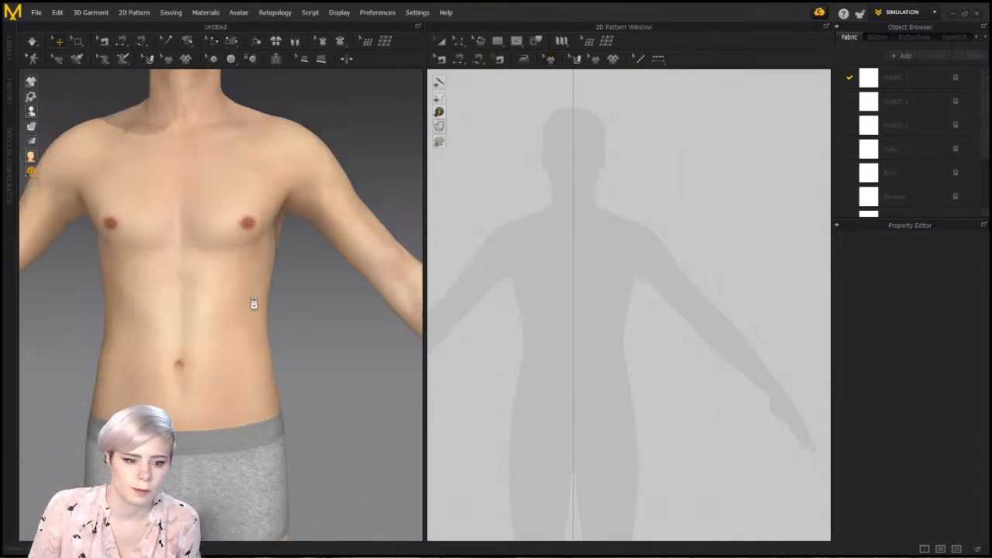
scroll(554, 298, "up", 1)
middle_click_drag(553, 298, 576, 240)
scroll(589, 277, "down", 2)
middle_click_drag(589, 277, 597, 238)
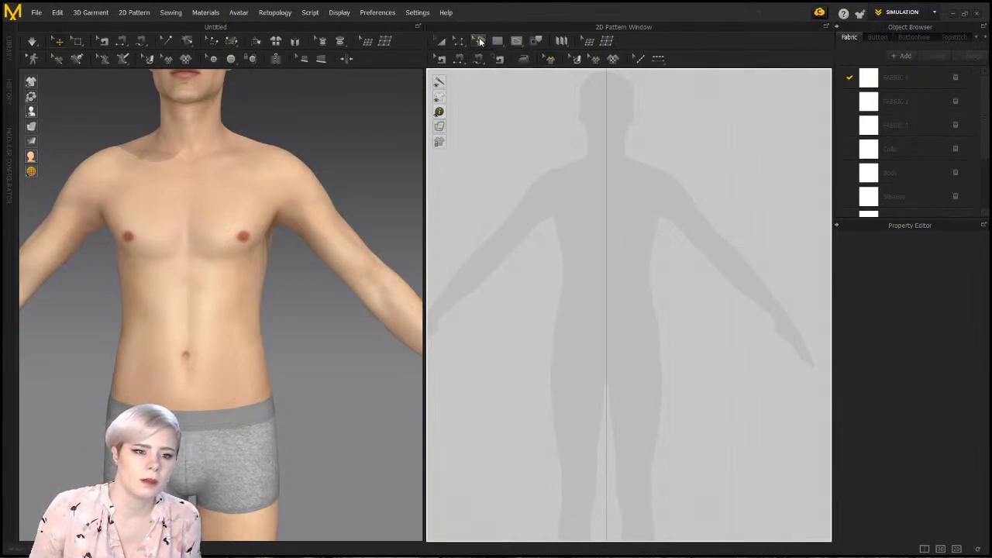
Draw a half-bodice polygon from the avatar's centre line, narrowed at the waist, about 581 mm long at centre and 173 mm wide at the hem
left_click(501, 44)
left_click(510, 59)
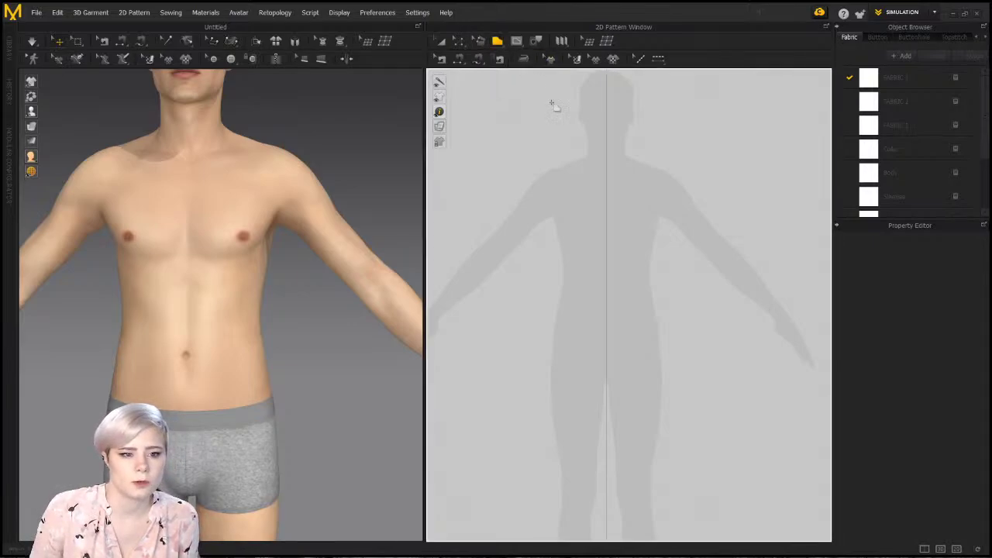
scroll(597, 139, "up", 4)
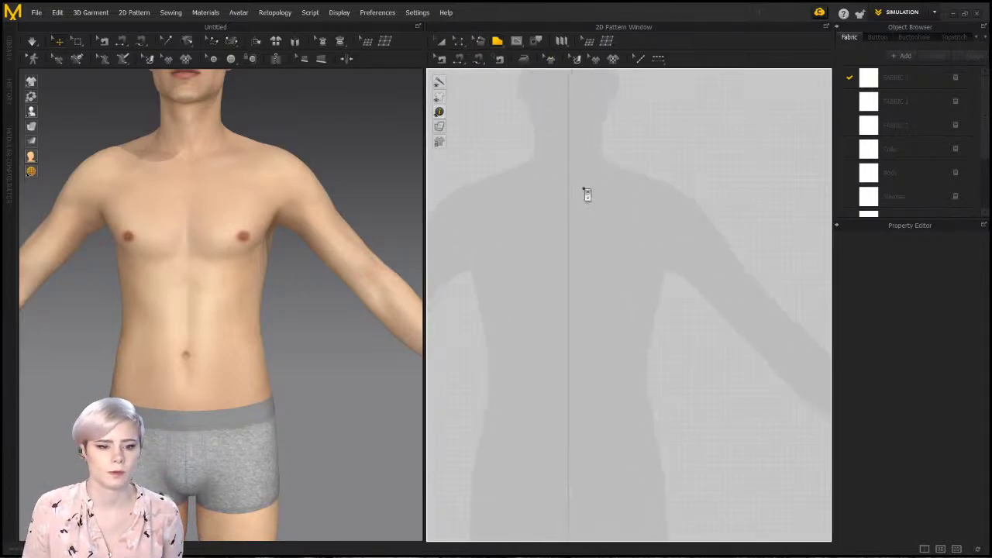
scroll(586, 190, "down", 4)
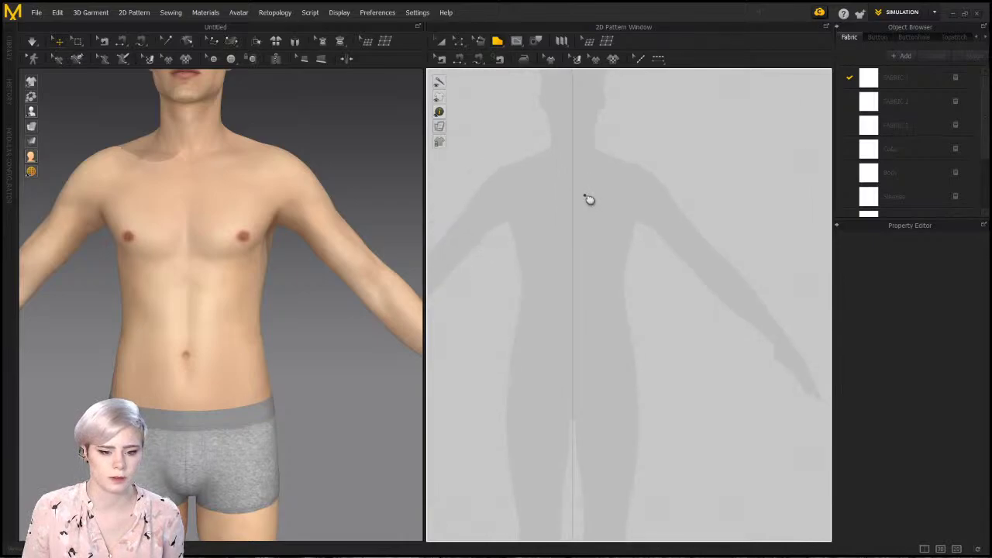
left_click(594, 148)
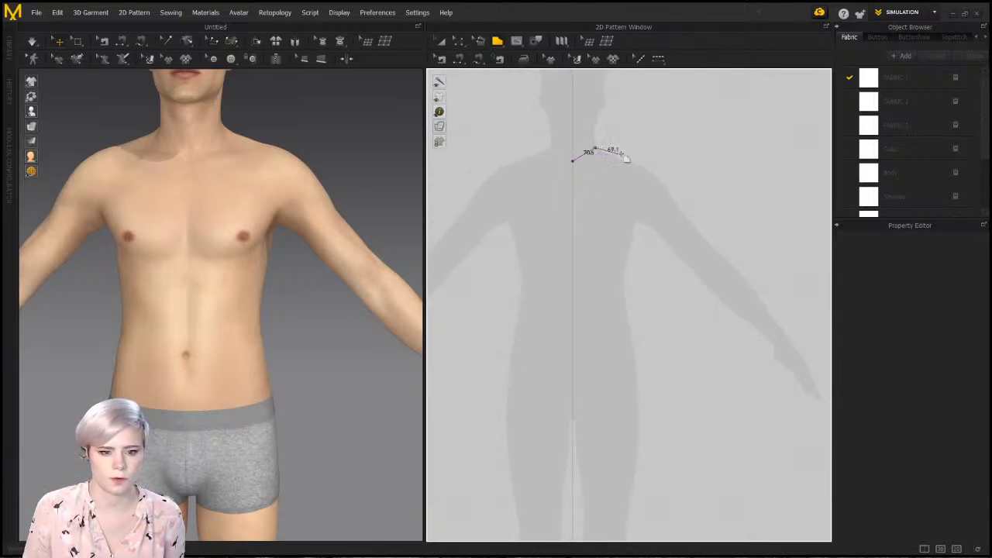
left_click(636, 161)
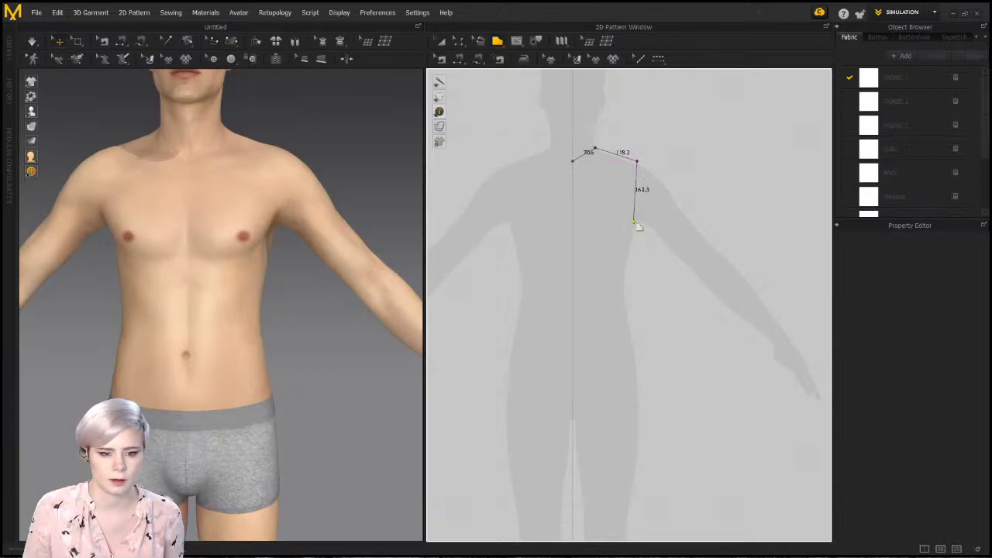
key("ctrl+z")
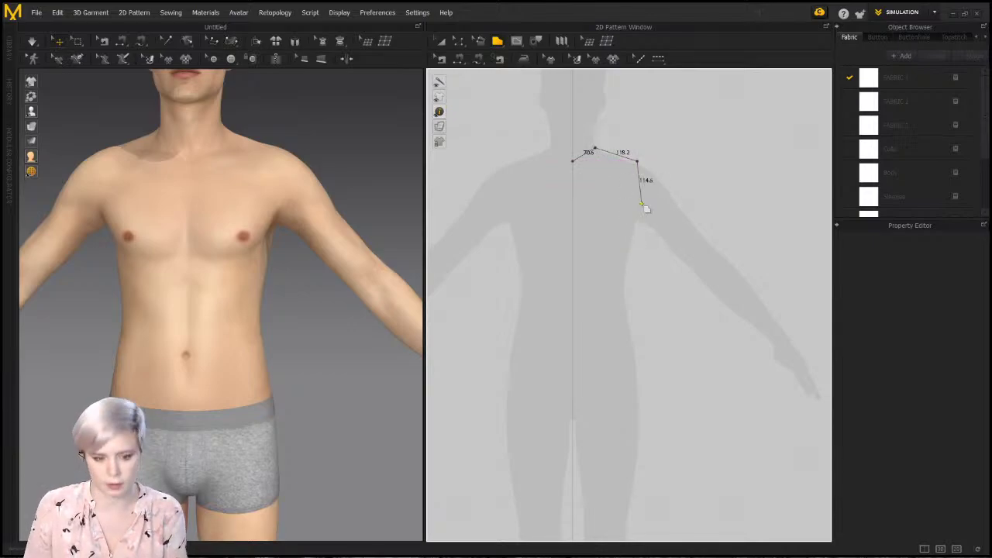
left_click(636, 224)
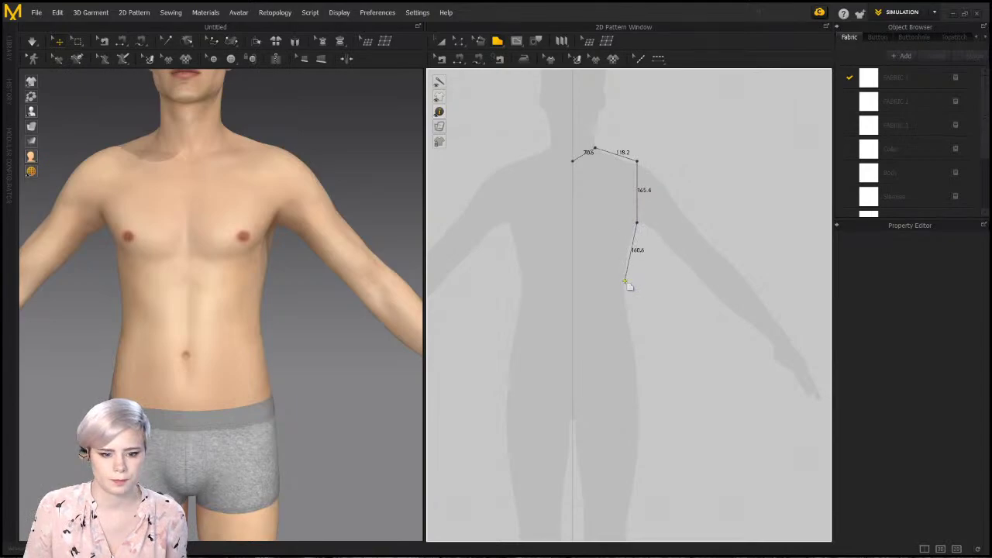
left_click(637, 375)
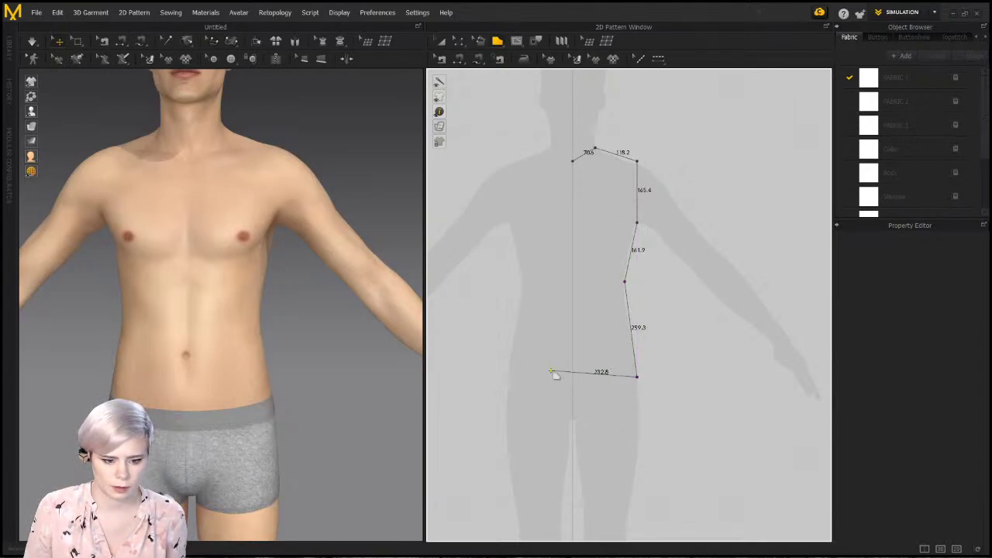
left_click(574, 377)
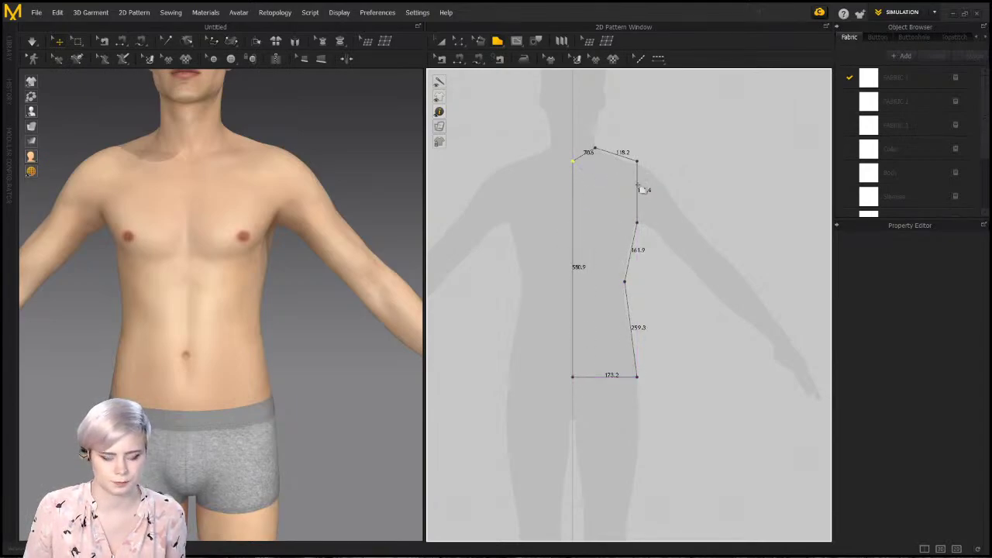
left_click(573, 161)
Unfold the half-bodice along its centre edge into a full panel
right_click_drag(335, 279, 295, 286)
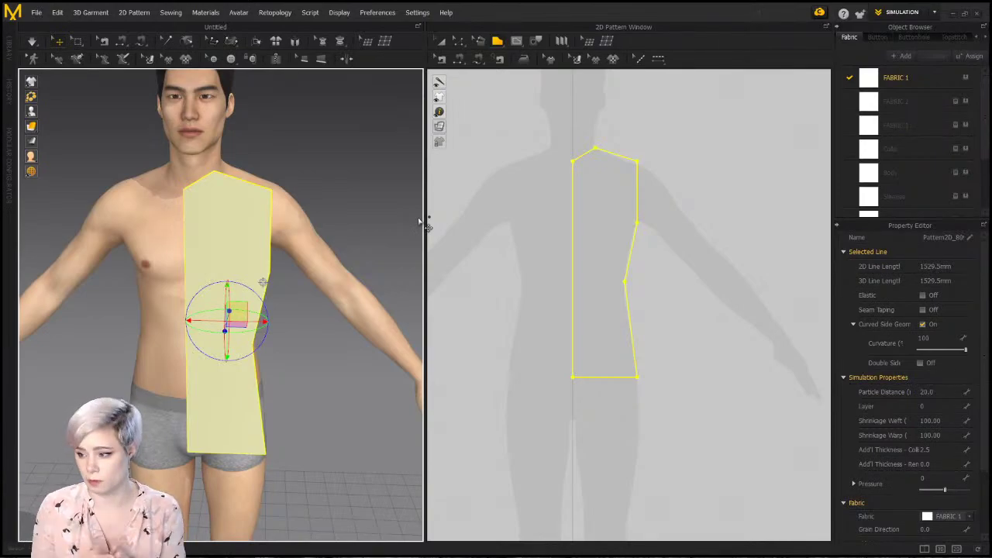
right_click_drag(392, 216, 266, 206)
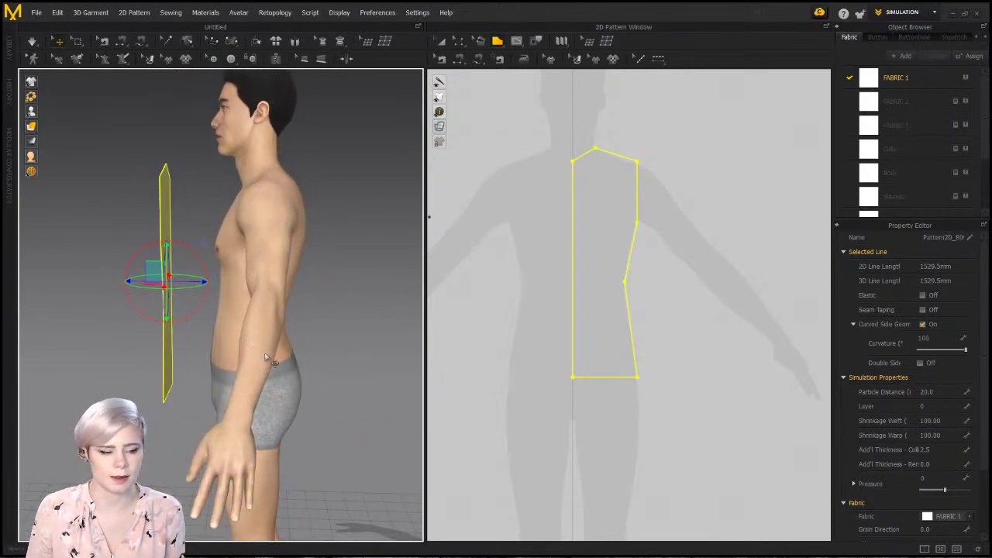
right_click_drag(144, 285, 351, 289)
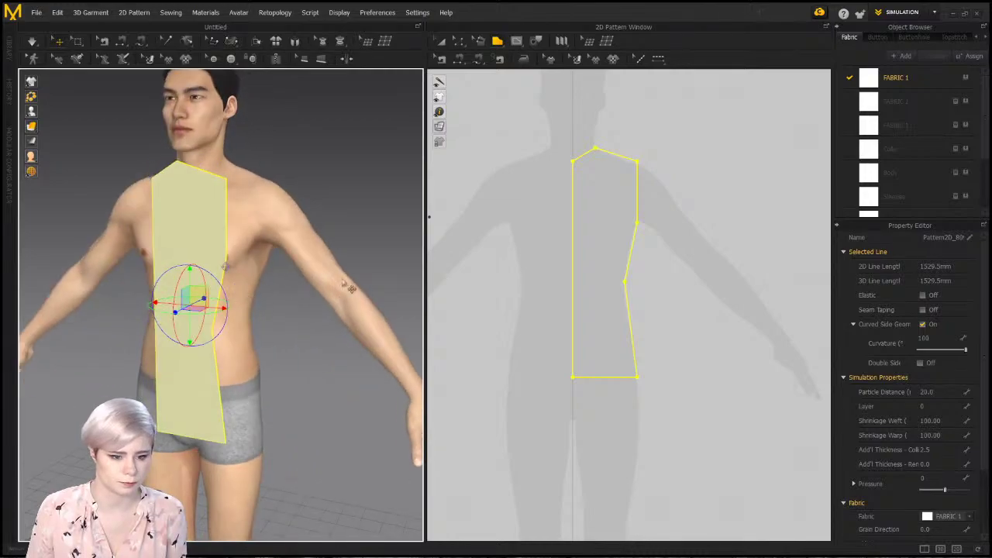
key("z")
right_click(574, 196)
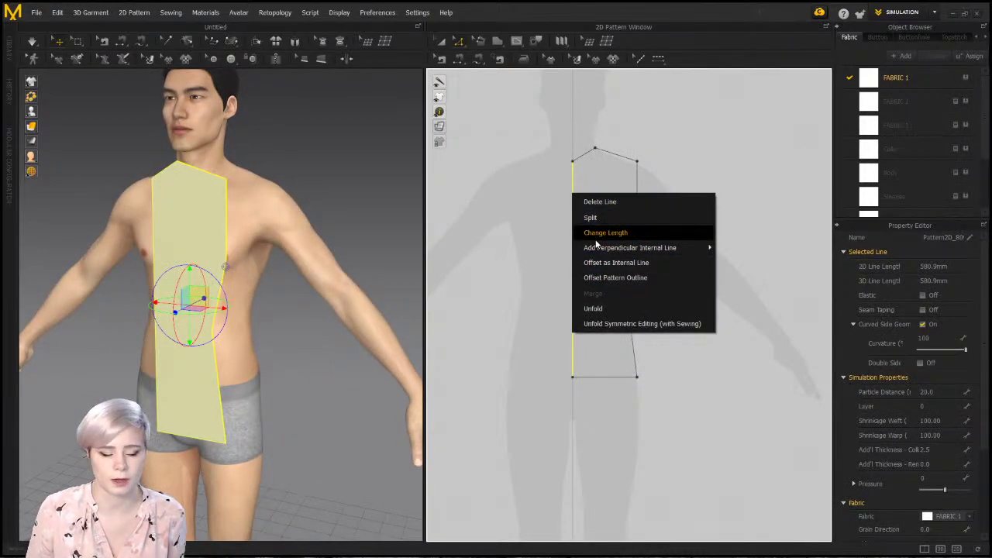
left_click(640, 309)
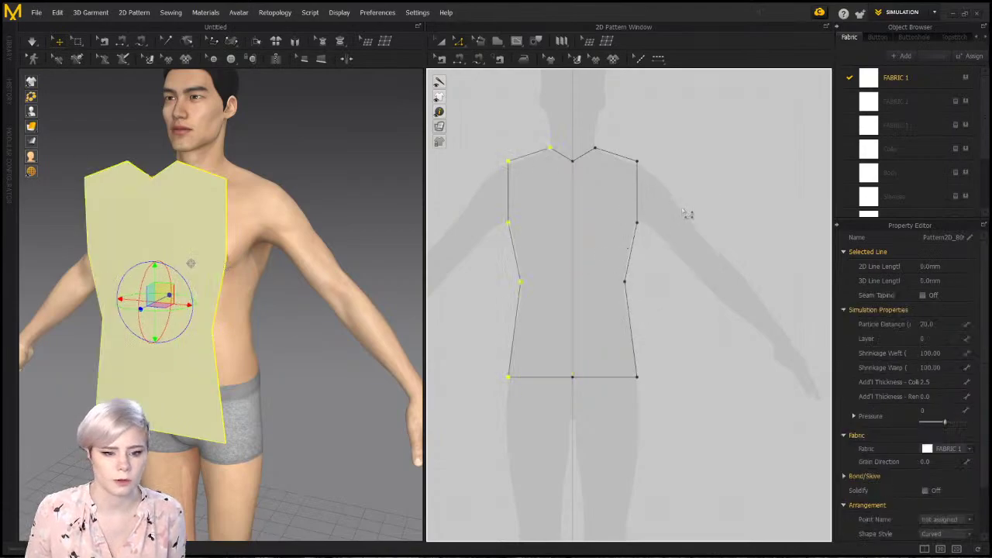
Copy the full bodice panel and paste the duplicate beside it, offset about 434.5 mm
key("a")
left_click(563, 206)
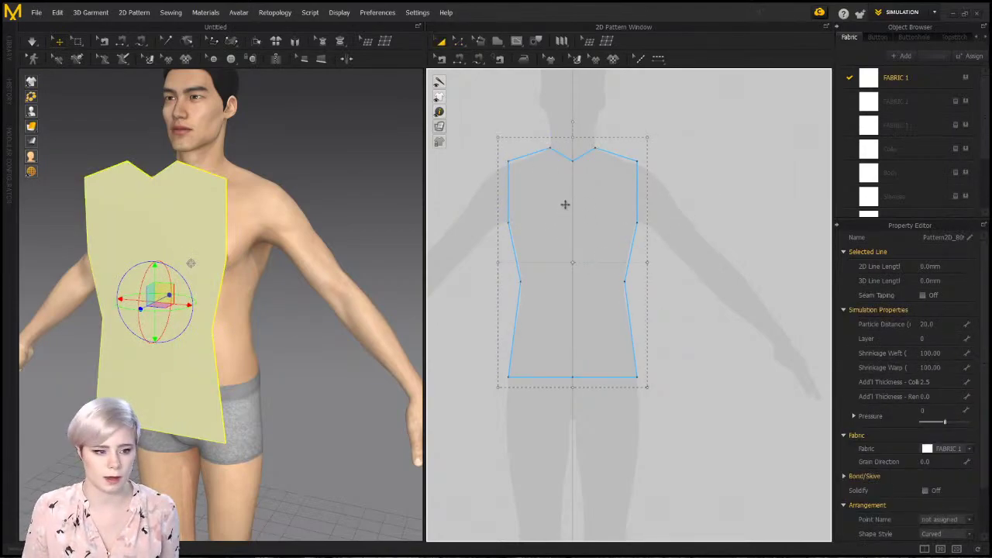
left_click(565, 205)
key("ctrl+c")
key("ctrl+v")
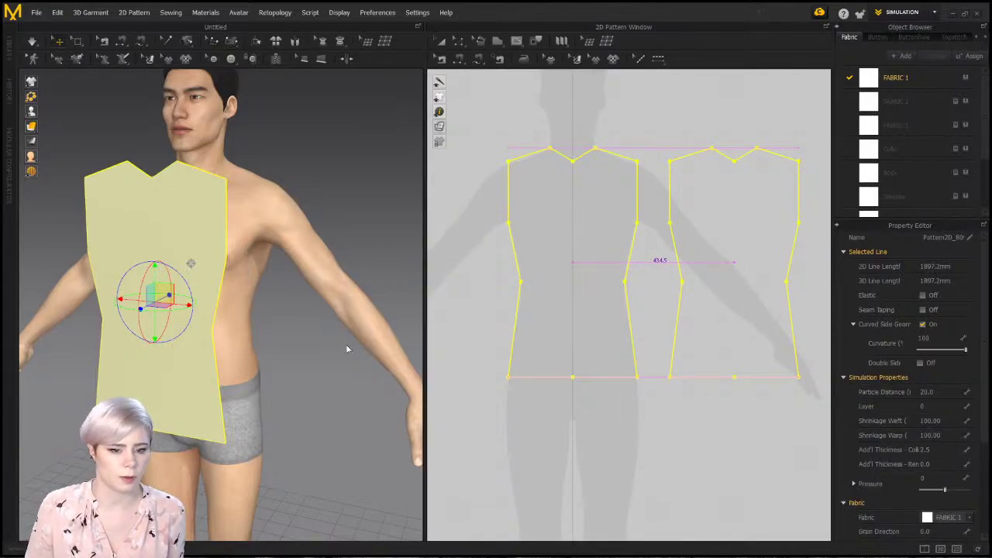
Show the avatar's arrangement points and arrange the duplicated panel at the middle of the back
left_click(303, 292)
right_click_drag(304, 292, 141, 261)
middle_click_drag(140, 260, 140, 200)
scroll(140, 200, "up", 1)
mouse_move(31, 112)
left_click(62, 113)
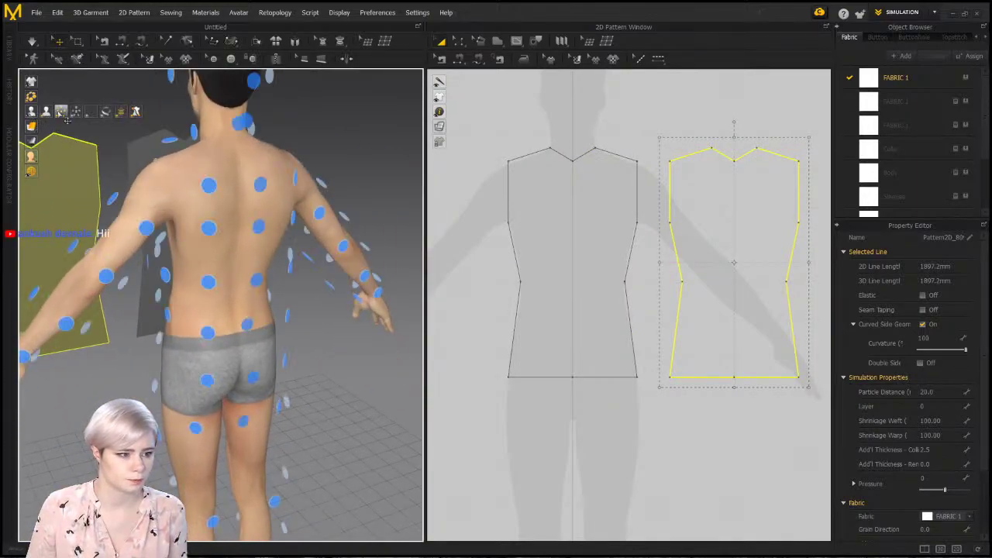
left_click(256, 288)
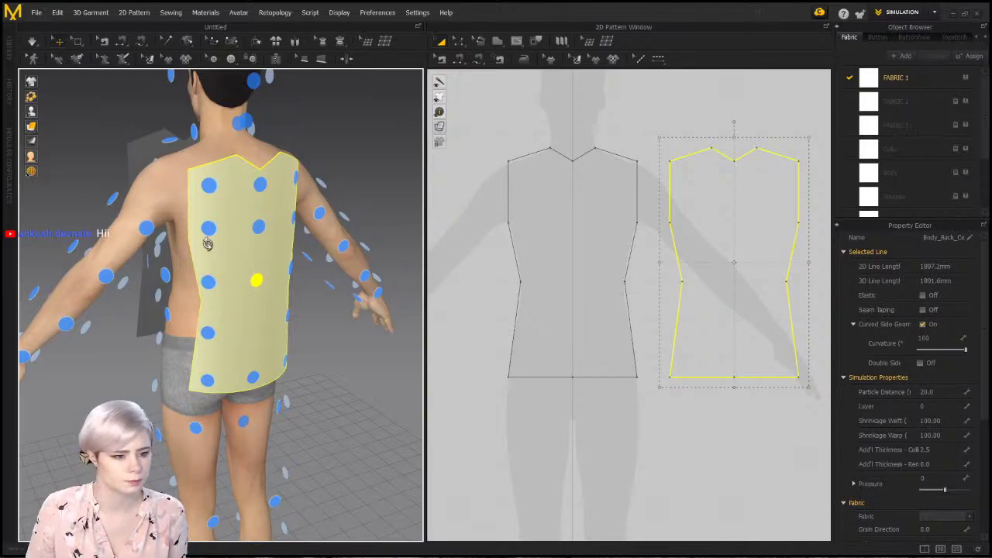
Arrange the original bodice panel on the avatar's front torso and hide the arrangement points
right_click_drag(207, 244, 355, 233)
left_click(604, 229)
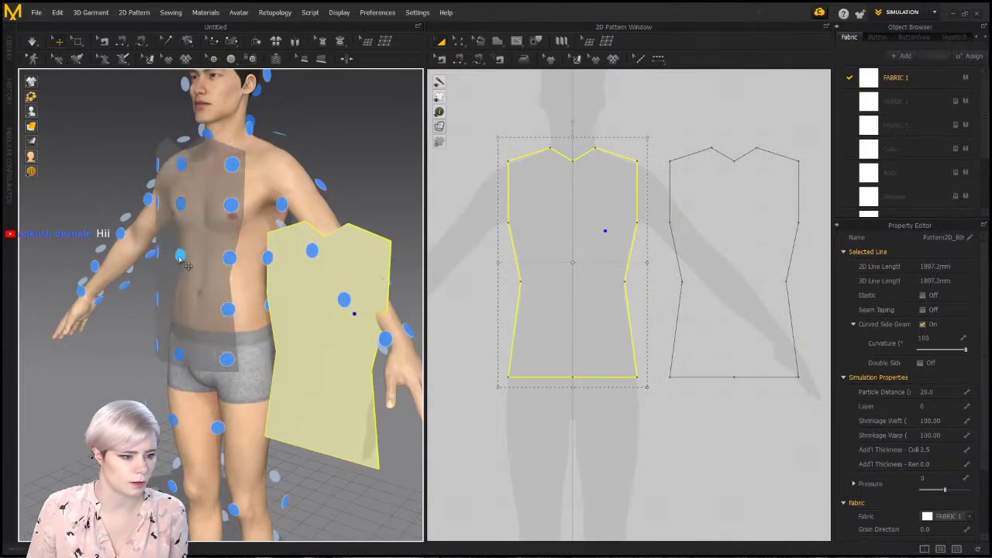
left_click(249, 260)
right_click_drag(329, 252, 194, 187)
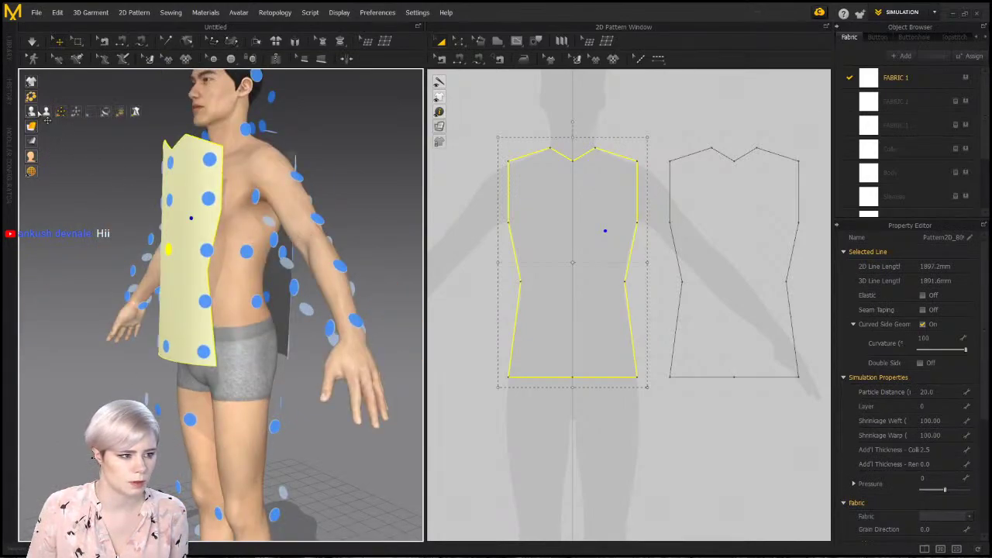
left_click(57, 114)
left_click(61, 113)
scroll(155, 246, "down", 1)
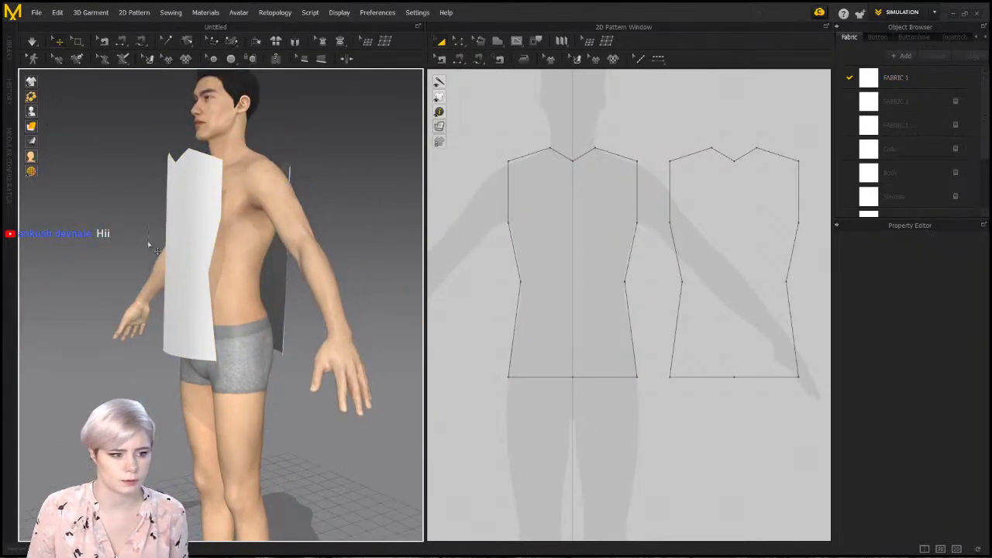
Sew the front panel's shoulder edges to the back panel's matching shoulder edges on both sides with segment sewing
right_click_drag(151, 245, 214, 254)
key("n")
right_click_drag(268, 197, 174, 214)
left_click(192, 209)
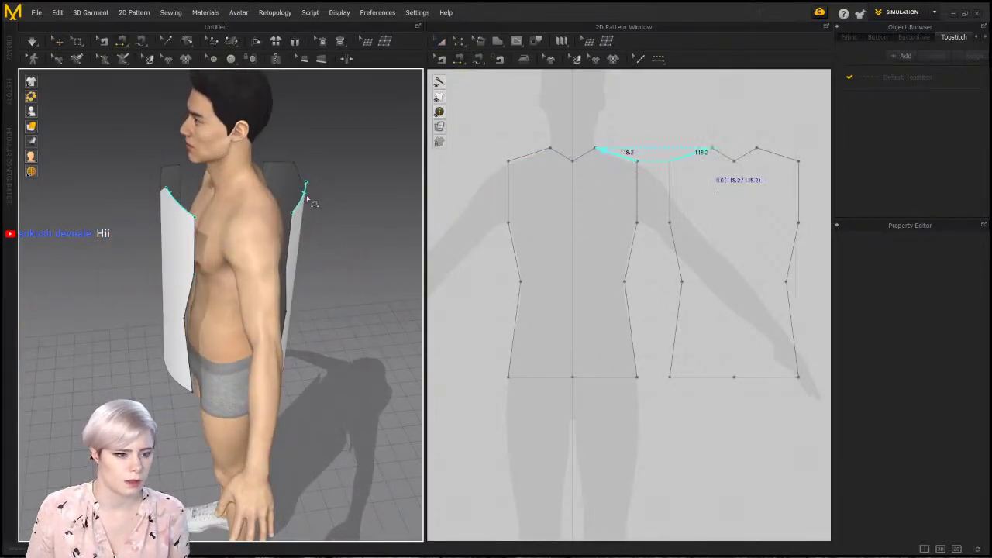
left_click(307, 198)
right_click_drag(203, 212, 354, 215)
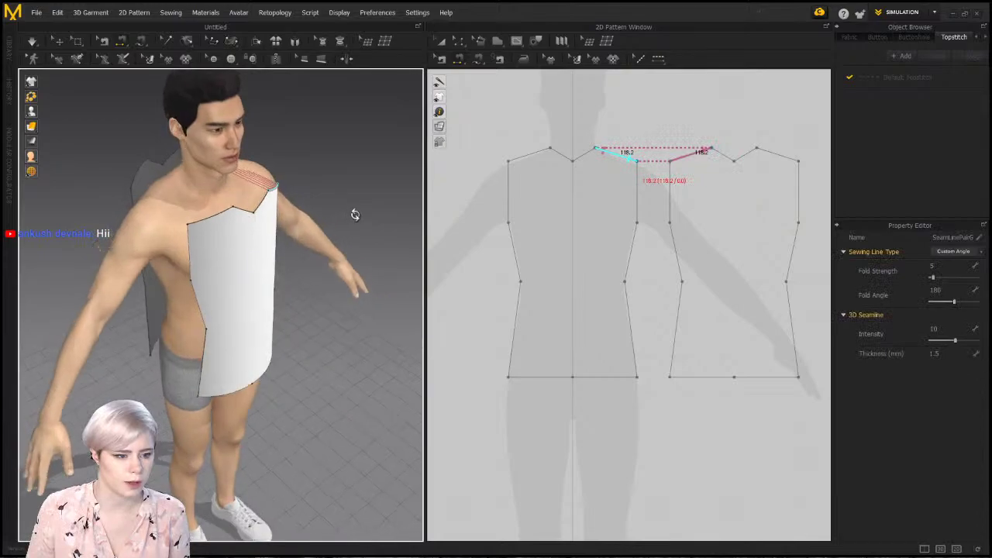
left_click(226, 213)
left_click(143, 176)
Sew the upper and lower side edges of the front and back panels together where the two patterns face each other
right_click_drag(198, 217, 183, 244)
left_click(218, 237)
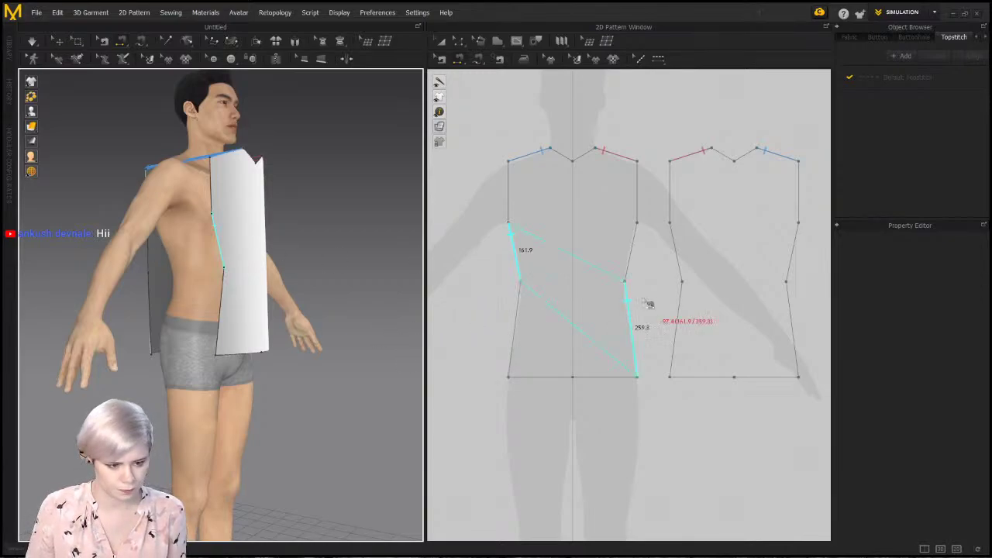
key("Escape")
left_click(640, 256)
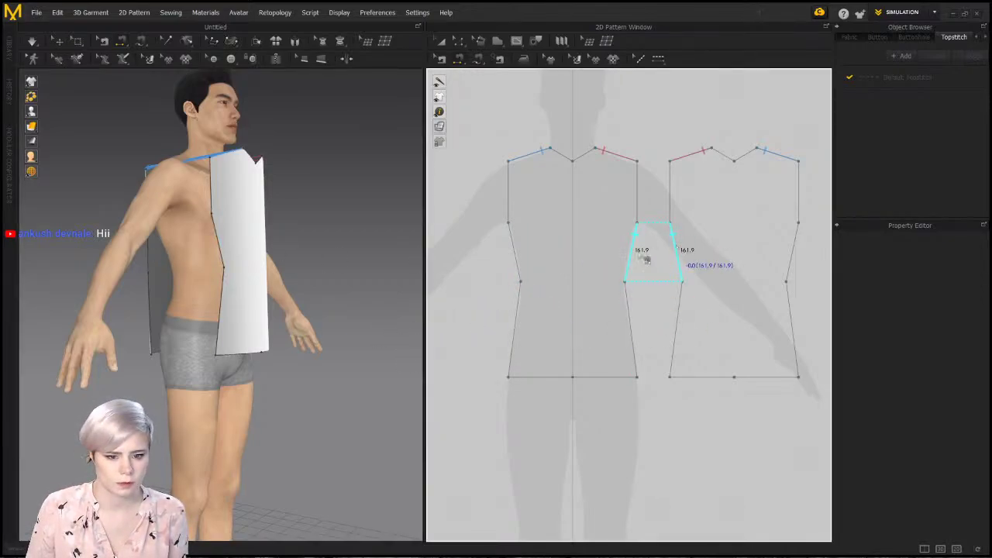
left_click(675, 249)
right_click_drag(303, 293, 174, 300)
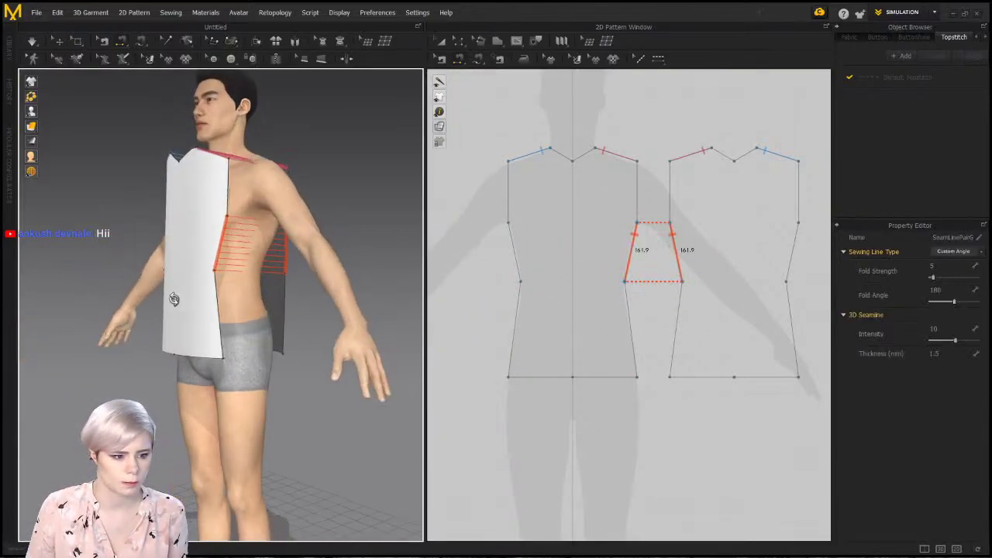
left_click(632, 325)
left_click(678, 318)
Sew the front panel's remaining upper and lower side edges to the back panel's matching outer side edges
left_click(518, 247)
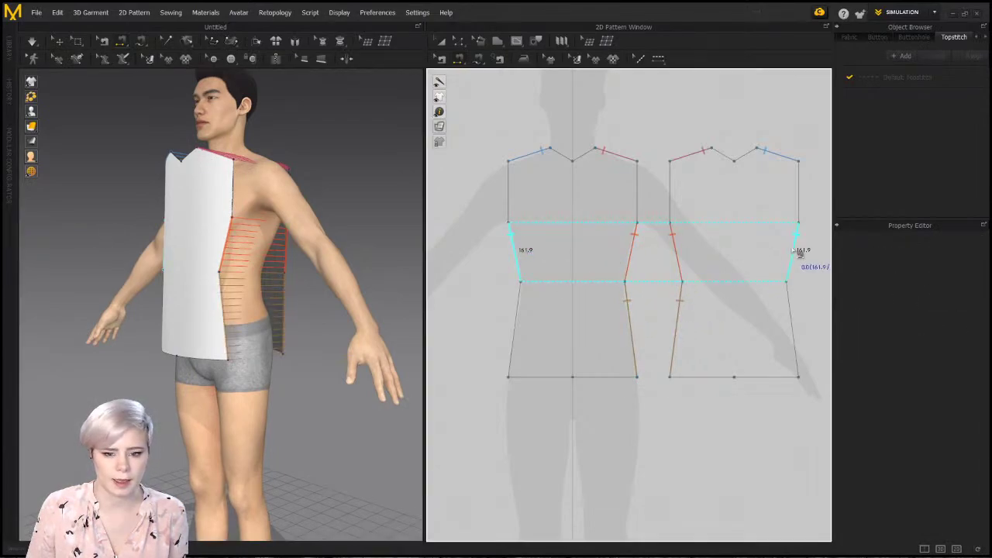
left_click(796, 250)
left_click(519, 310)
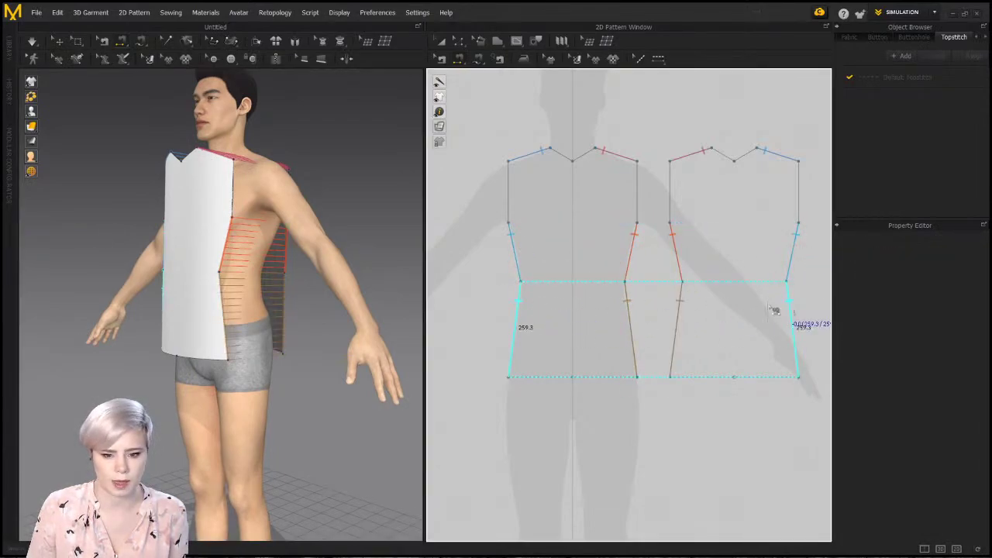
left_click(790, 310)
mouse_move(281, 210)
right_mouse_down()
mouse_move(270, 212)
mouse_move(277, 219)
right_mouse_up()
Select both the front and back panels and move them together slightly upward on the avatar
key("q")
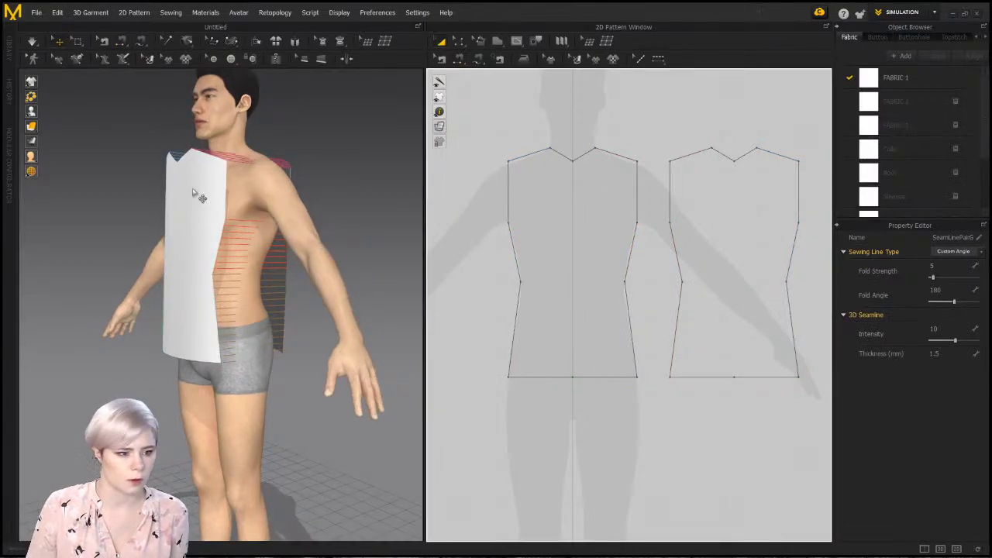
left_click(194, 190)
right_click_drag(357, 194, 292, 198)
key("ctrl+a")
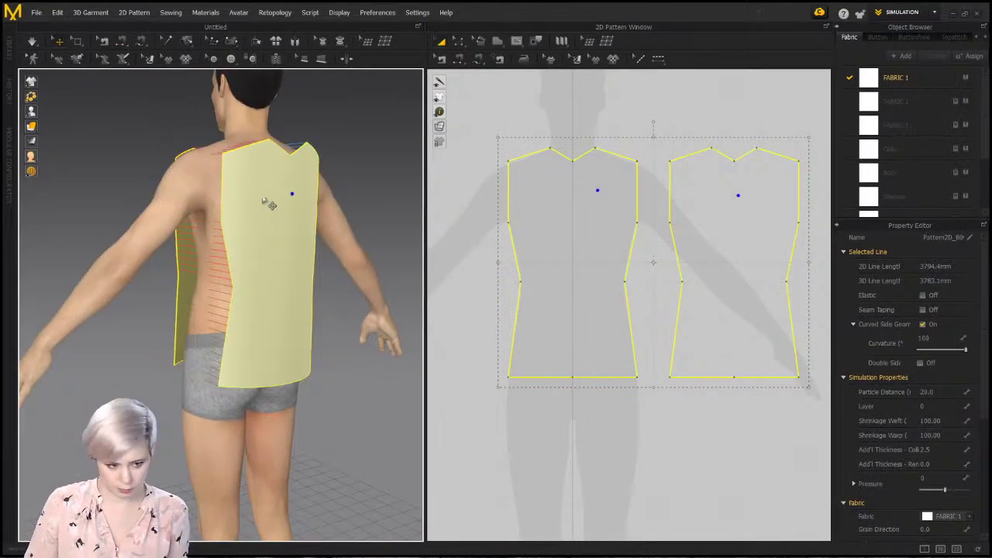
left_click_drag(265, 195, 263, 173)
right_click_drag(268, 175, 330, 184)
right_click_drag(226, 197, 358, 220)
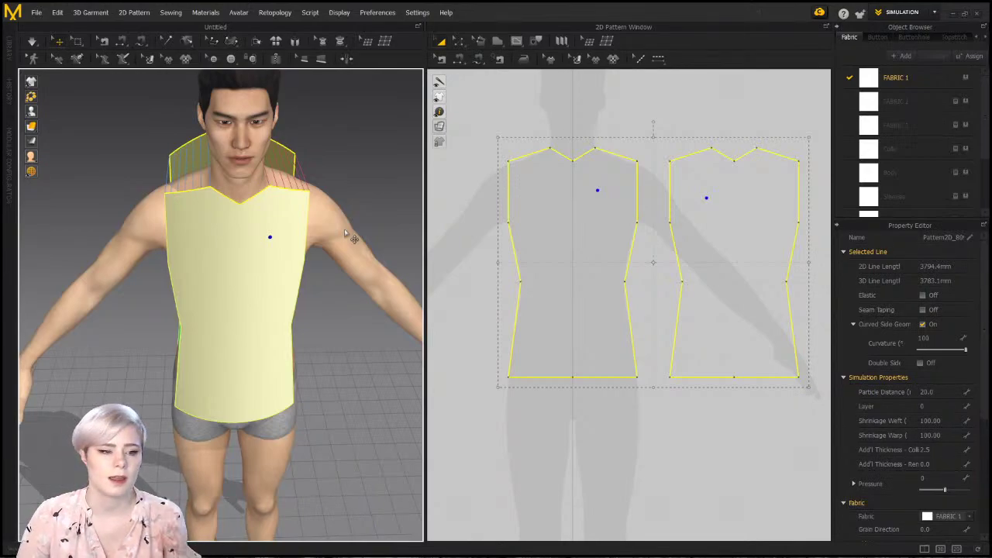
Run the simulation to drape the sewn top on the avatar and pull the middle of its front hem down
key("space")
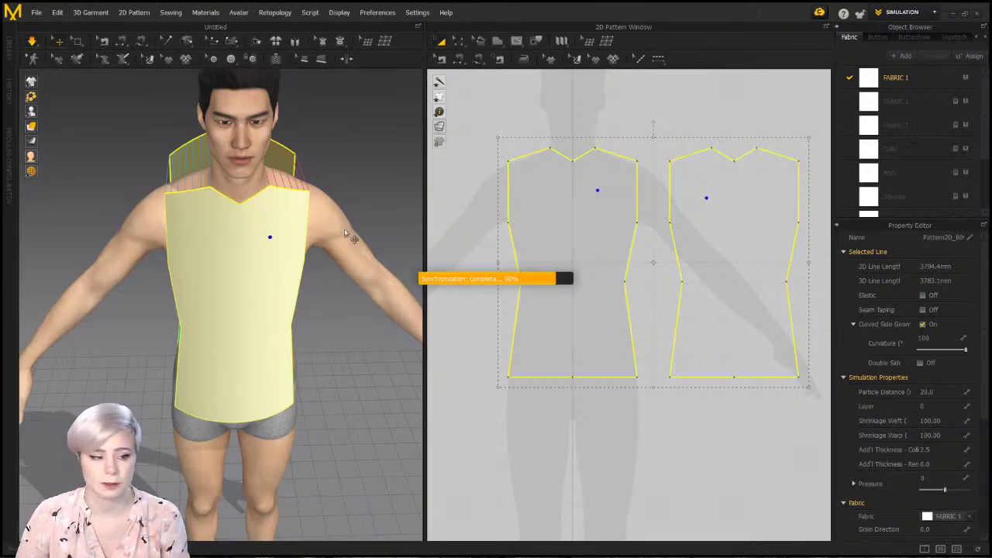
right_click_drag(290, 282, 313, 290)
scroll(250, 238, "down", 2)
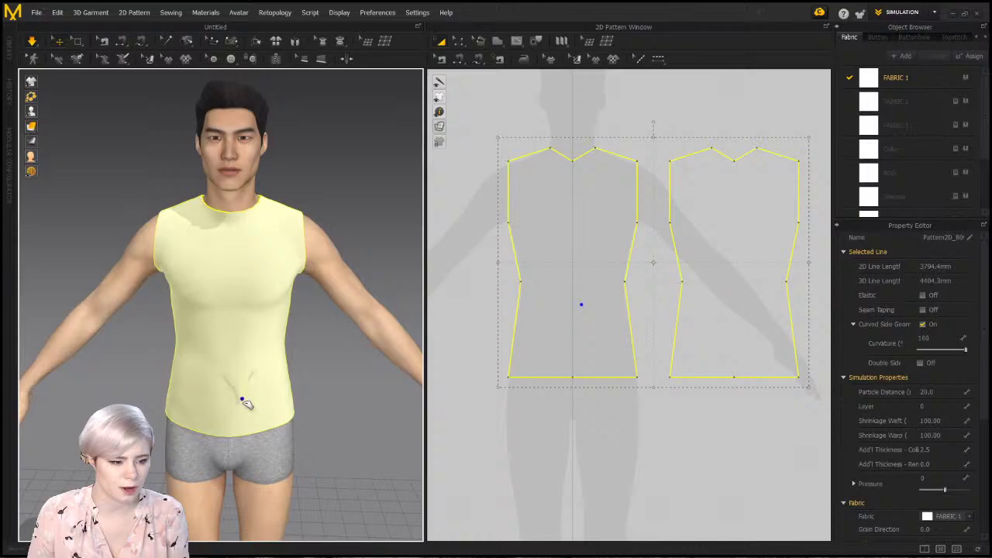
left_click_drag(231, 452, 221, 496)
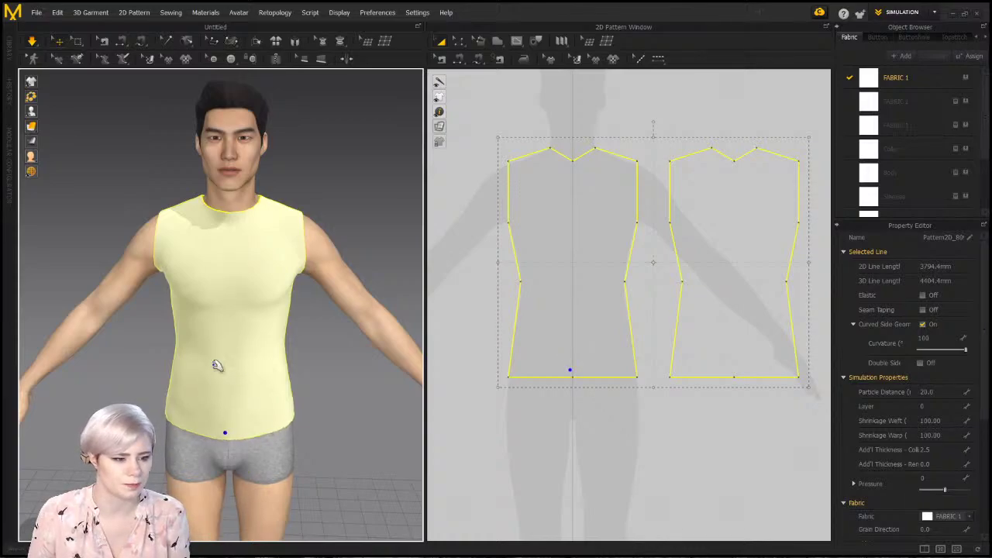
right_click_drag(217, 362, 169, 349)
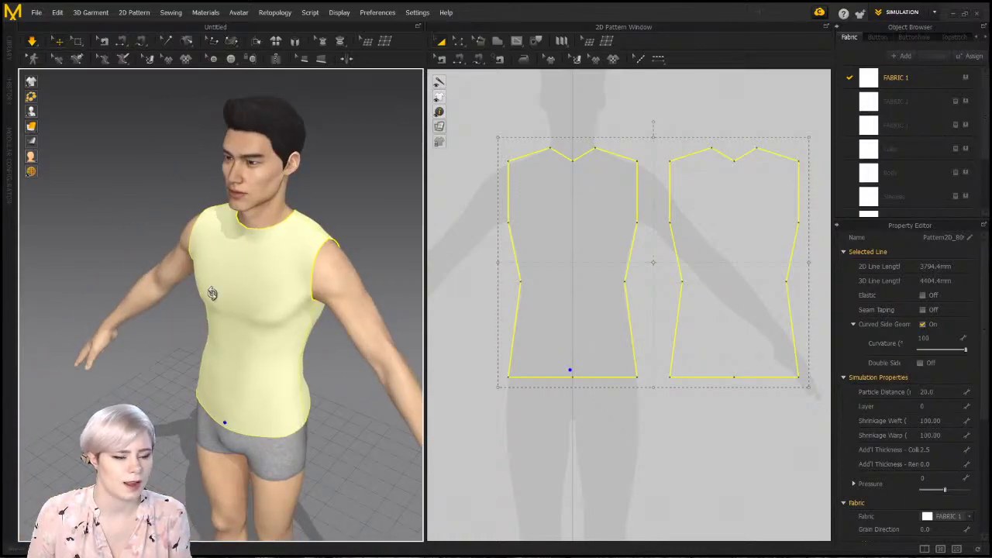
Pull the draped top's back hem down over the waistband of the avatar's shorts
mouse_move(213, 293)
right_mouse_down()
mouse_move(328, 271)
mouse_move(166, 282)
mouse_move(230, 298)
mouse_move(217, 286)
right_mouse_up()
left_click_drag(247, 421, 264, 510)
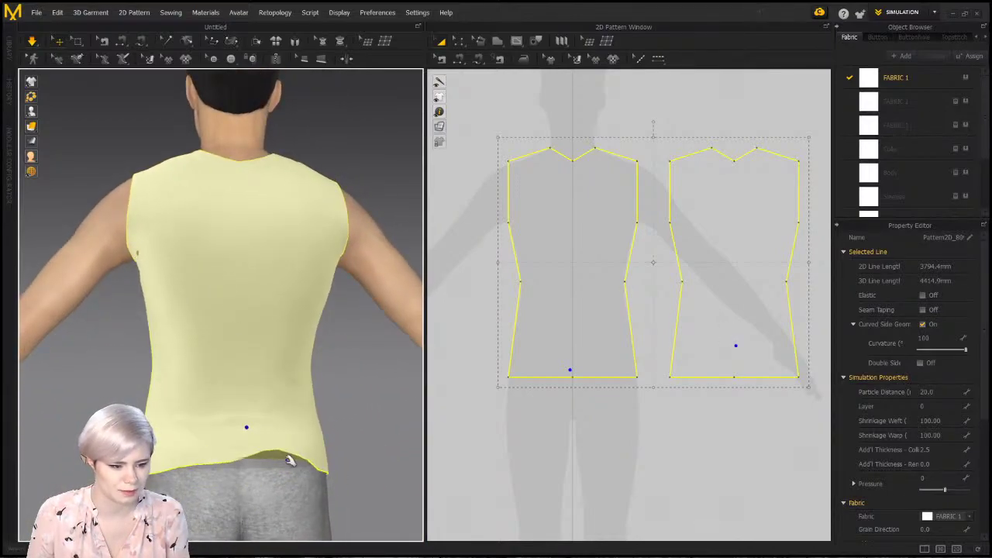
left_click_drag(288, 460, 288, 504)
right_click_drag(202, 412, 274, 336)
Switch on the garment fit map that shows the strain percentages across the top
mouse_move(33, 157)
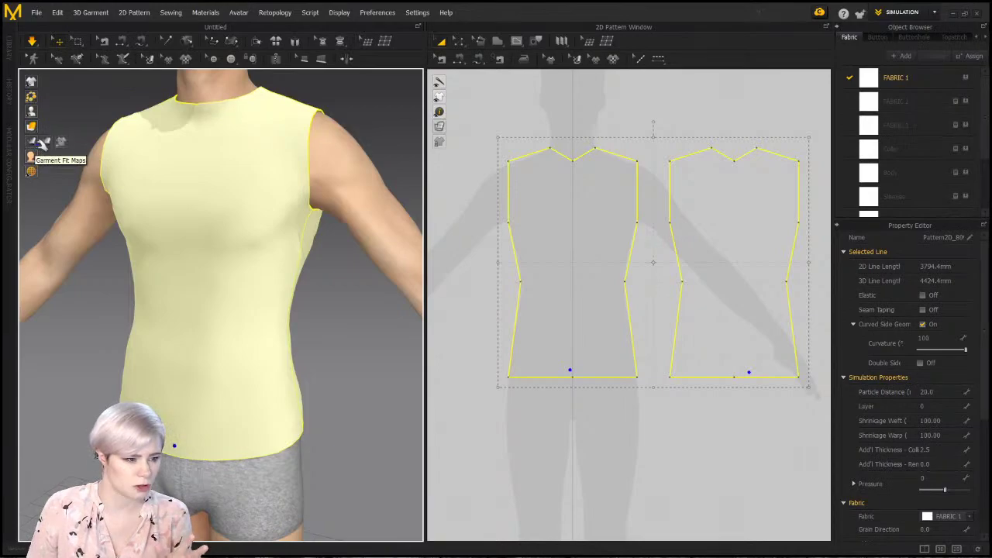
left_click(47, 143)
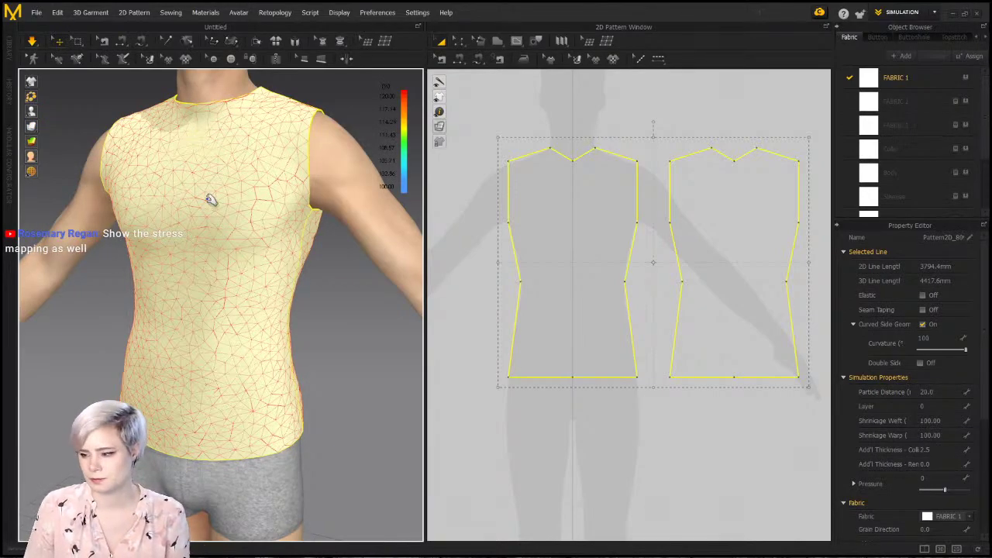
left_click(34, 143)
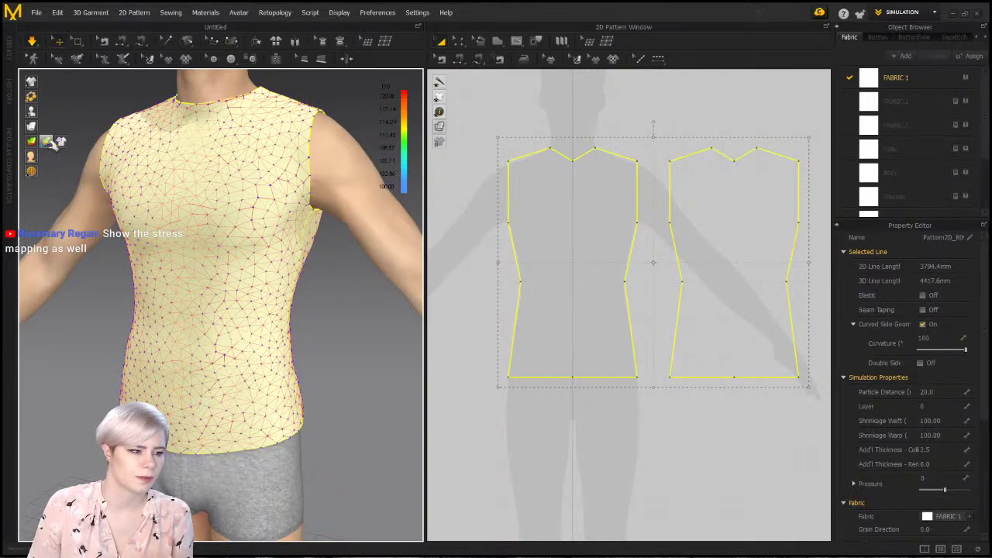
left_click(45, 142)
left_click(45, 143)
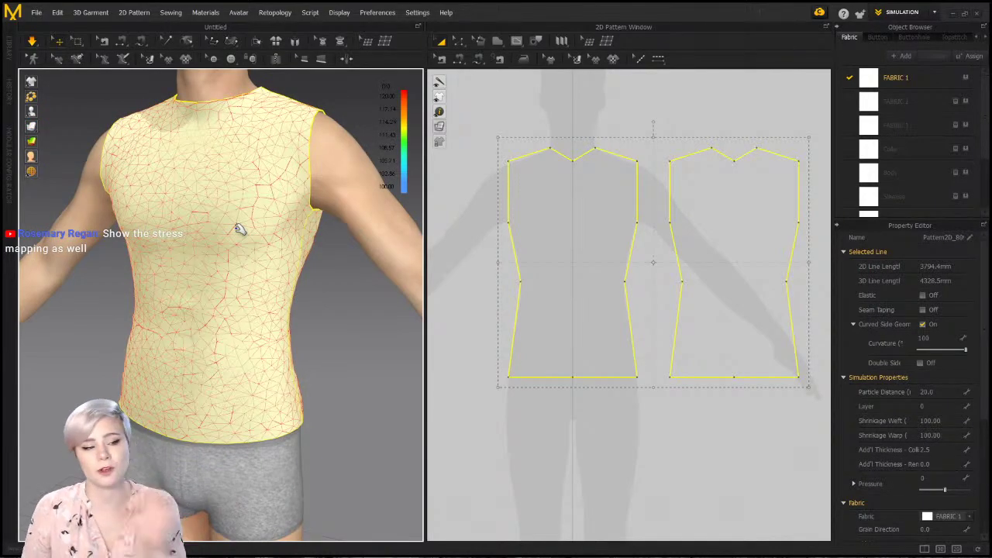
Pull the lifted part of the top's back hem down over the shorts while the strain map is shown
right_click_drag(302, 290, 183, 291)
left_click_drag(198, 379, 250, 459)
left_click(200, 371)
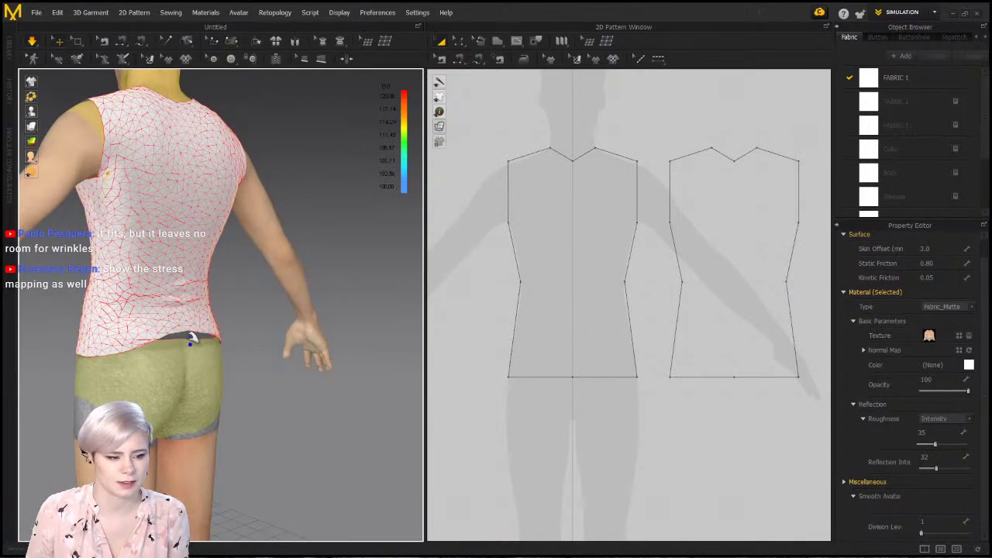
left_click_drag(191, 338, 225, 396)
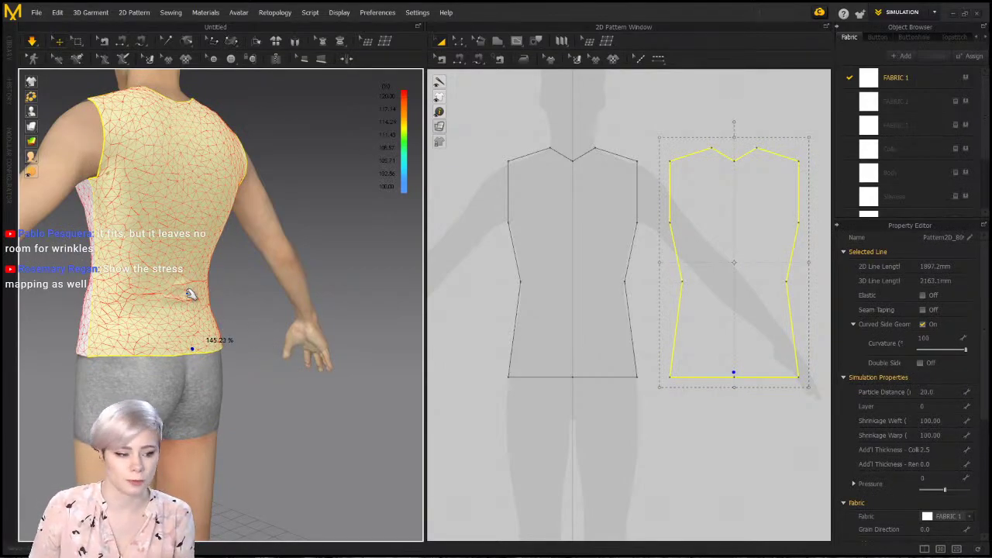
Examine the skin showing through the back panel near the armhole, checking the avatar's surface and the panel's simulation properties
right_click_drag(126, 265, 157, 327)
scroll(158, 322, "up", 2)
scroll(190, 311, "up", 1)
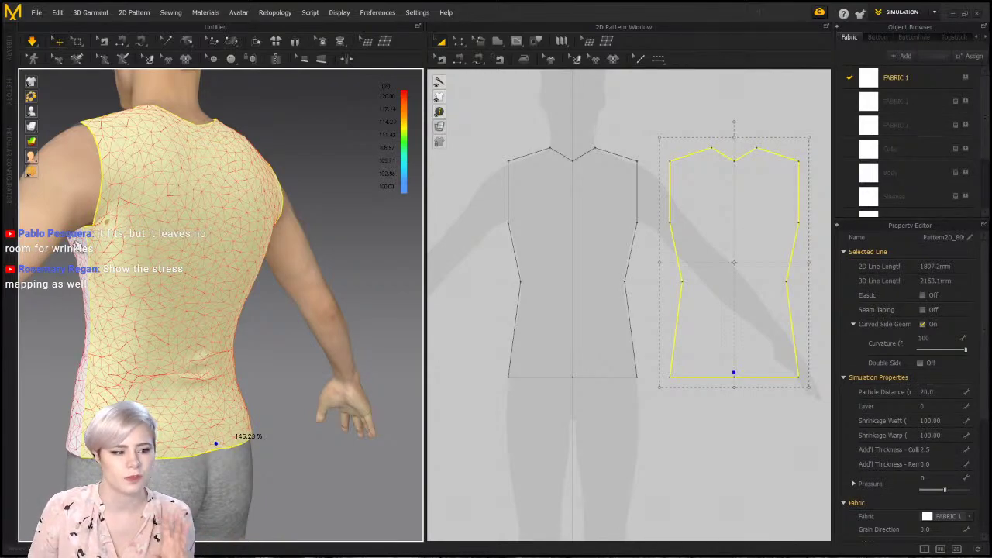
scroll(122, 276, "up", 8)
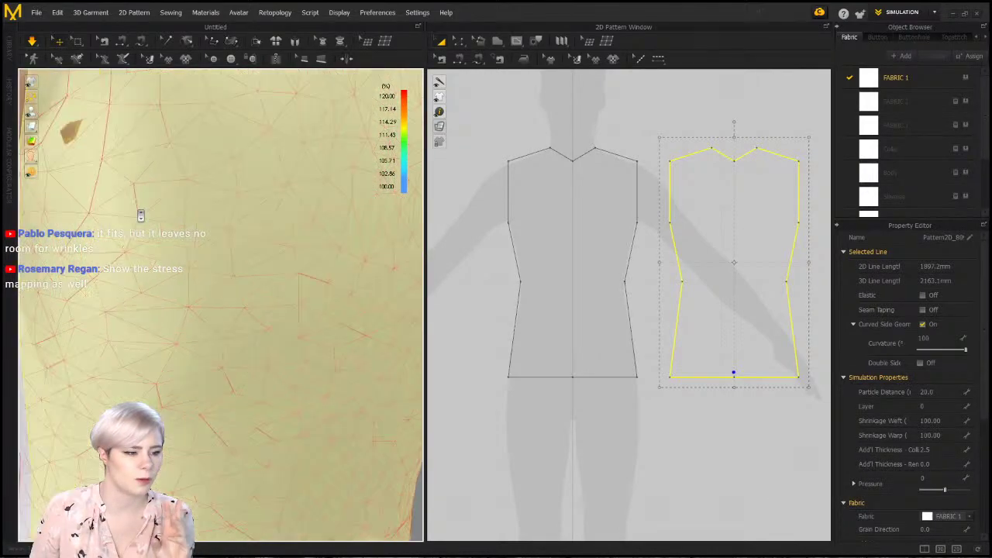
middle_click_drag(141, 215, 197, 248)
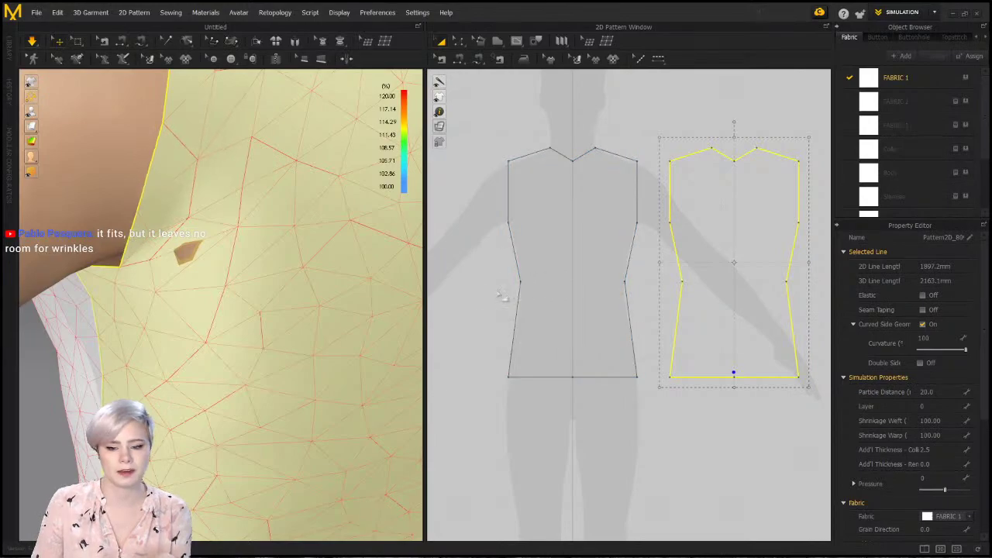
left_click(103, 207)
scroll(217, 264, "down", 2)
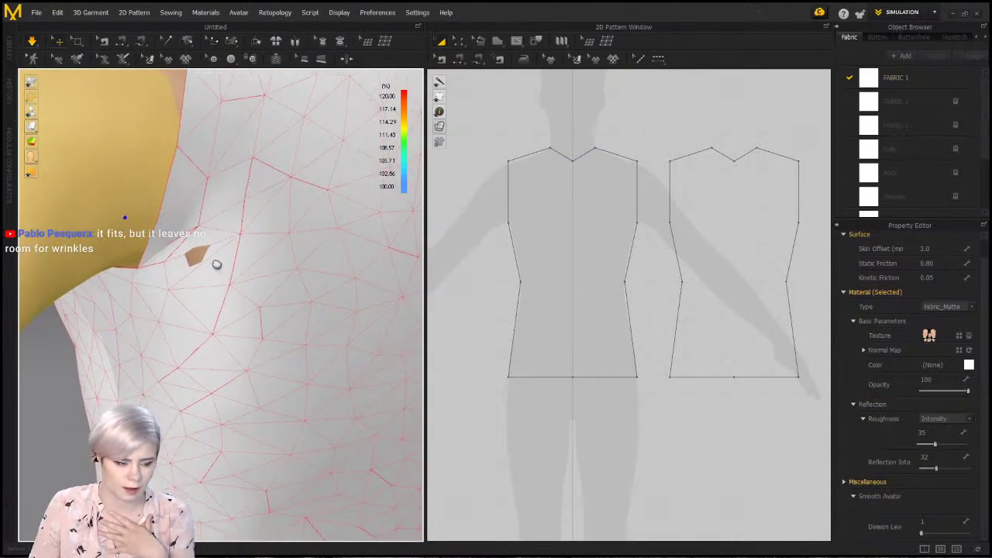
left_click(300, 252)
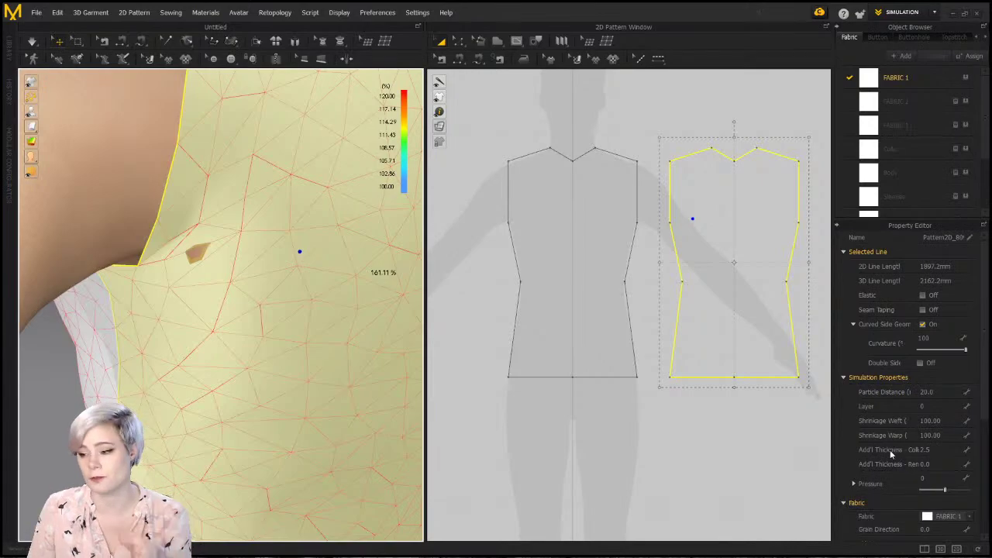
scroll(516, 328, "down", 3)
Examine the drape and strain map across the chest and side of the front panel
right_click_drag(348, 343, 294, 295)
scroll(286, 305, "down", 2)
scroll(275, 293, "down", 2)
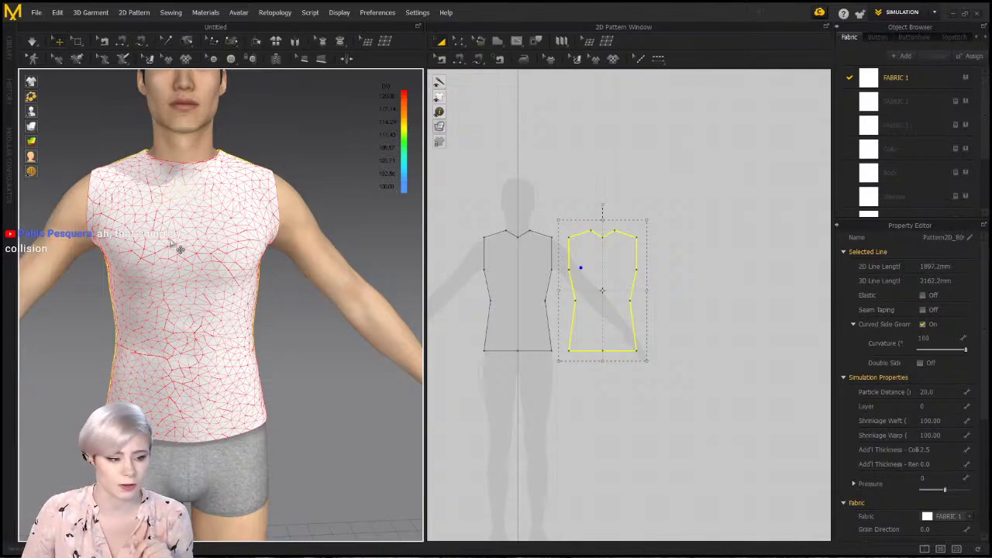
right_click_drag(194, 239, 232, 284)
scroll(174, 263, "up", 3)
middle_click_drag(174, 262, 175, 298)
right_click_drag(175, 298, 189, 296)
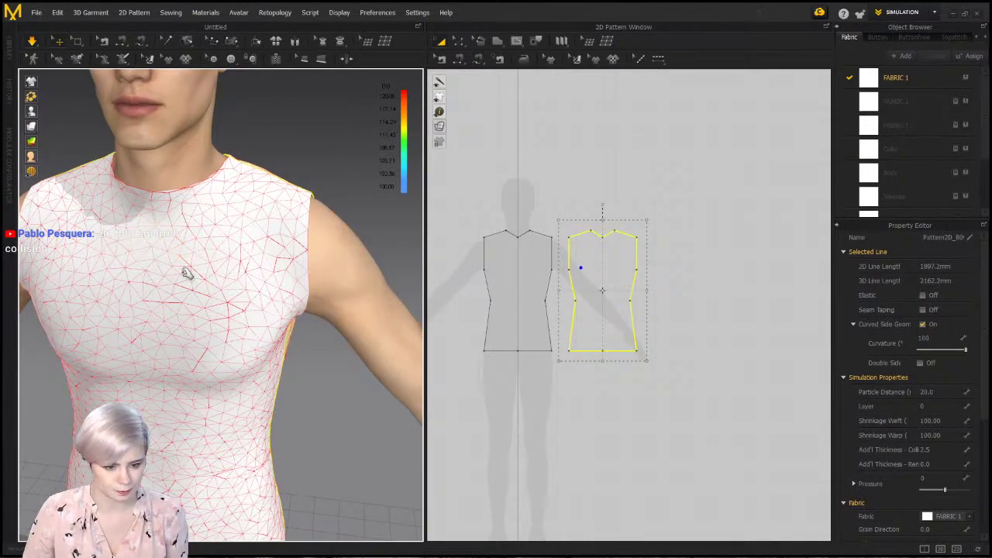
scroll(189, 274, "down", 2)
right_click_drag(263, 246, 230, 241)
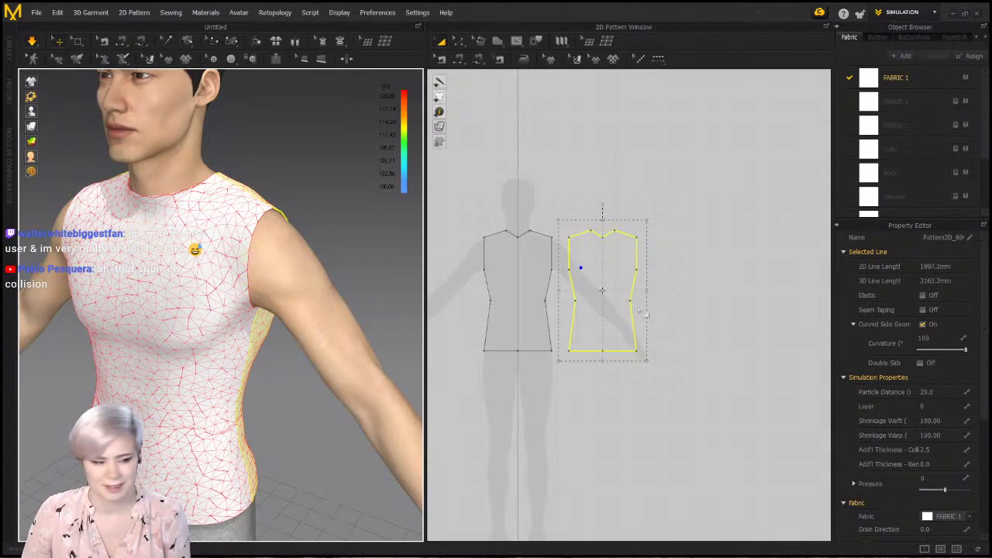
Select the front and back panels, inspect the top's fit from the back and side, and clear the selection
left_click(208, 237)
right_click_drag(249, 234, 157, 222)
left_click(293, 233, "shift")
right_click_drag(231, 234, 205, 261)
scroll(200, 255, "down", 2)
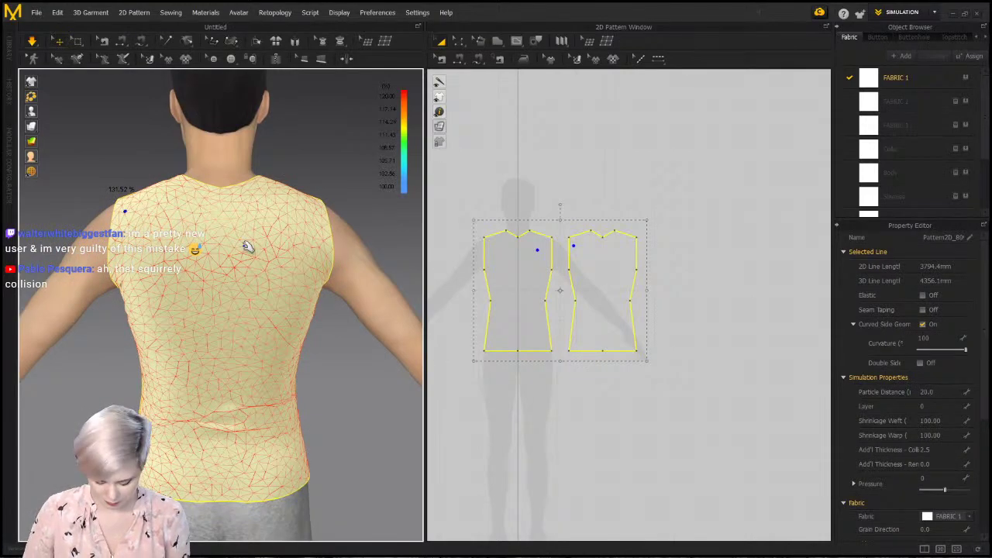
right_click_drag(217, 230, 282, 250)
left_click(281, 250)
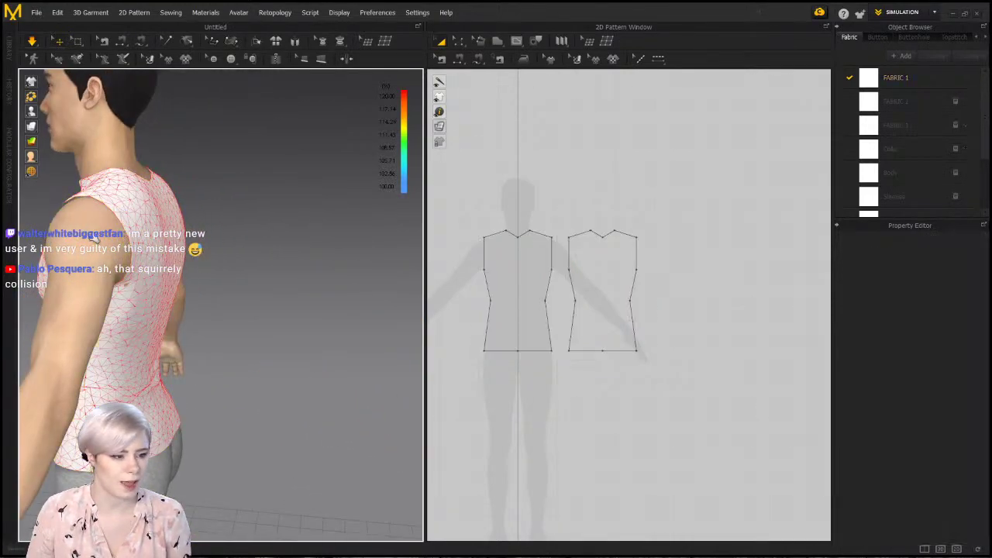
right_click_drag(184, 257, 243, 263)
key("f")
right_click_drag(297, 283, 271, 248)
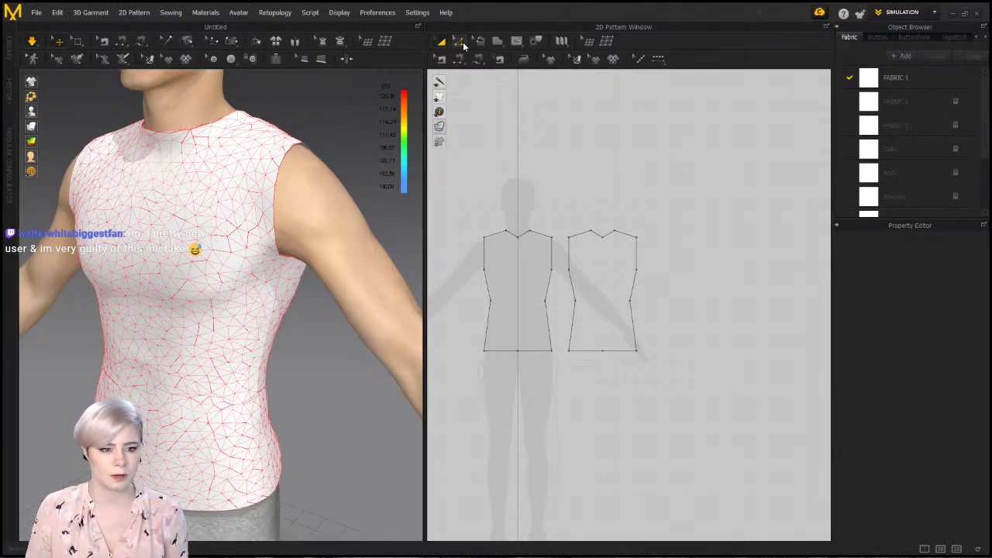
Try to shape the front panel's neckline by adding curve points to both halves, undoing the first attempt
left_click(459, 41)
left_click(480, 87)
scroll(503, 217, "up", 5)
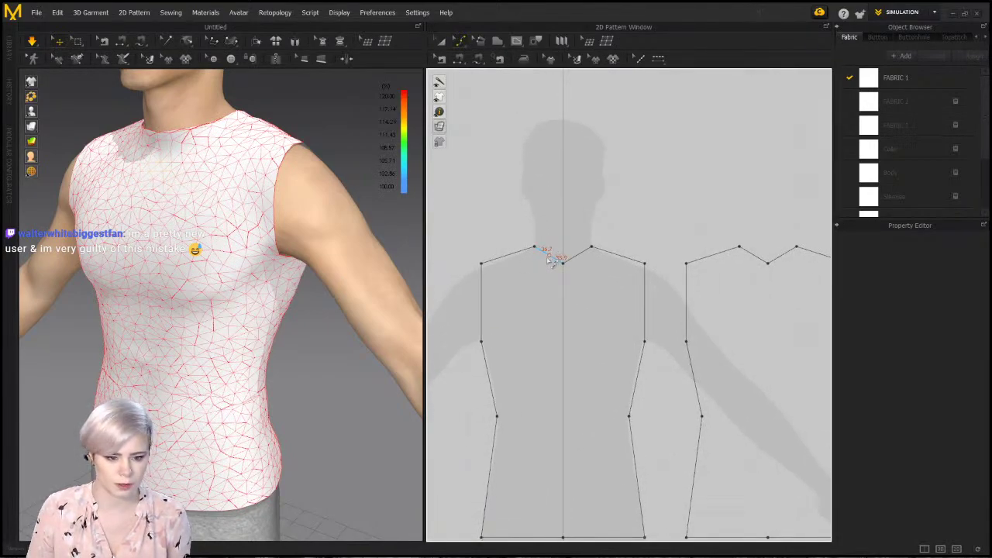
left_click(549, 260)
scroll(585, 262, "up", 2)
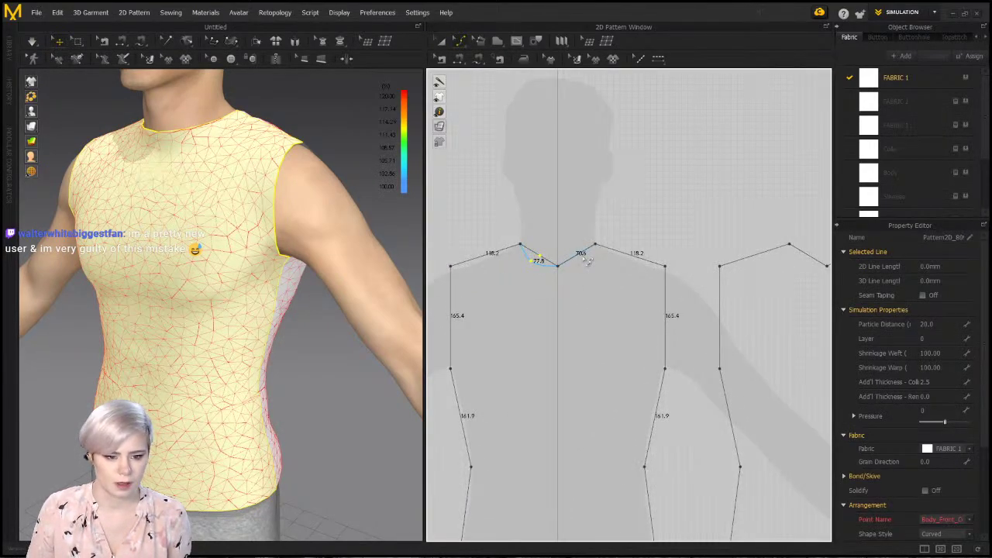
key("ctrl+z")
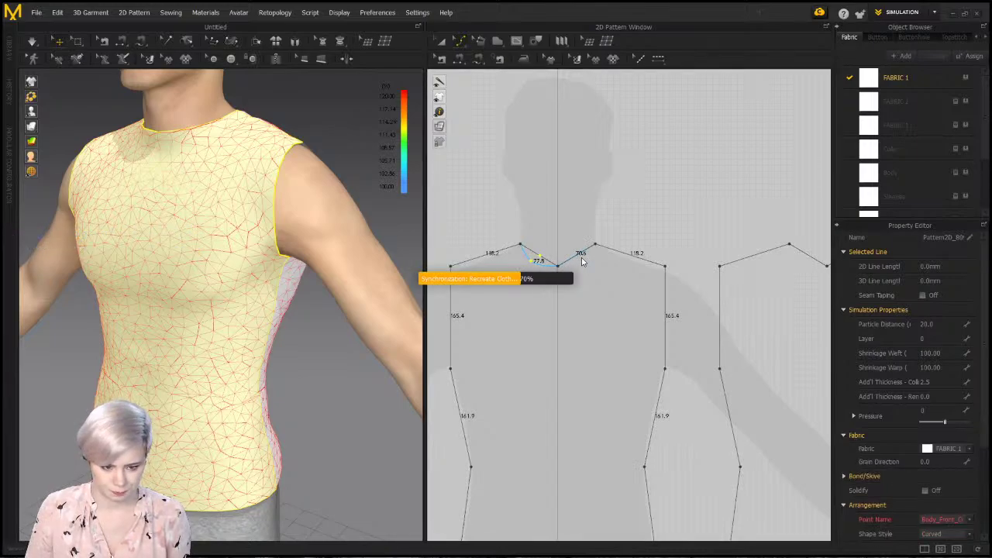
left_click(581, 261)
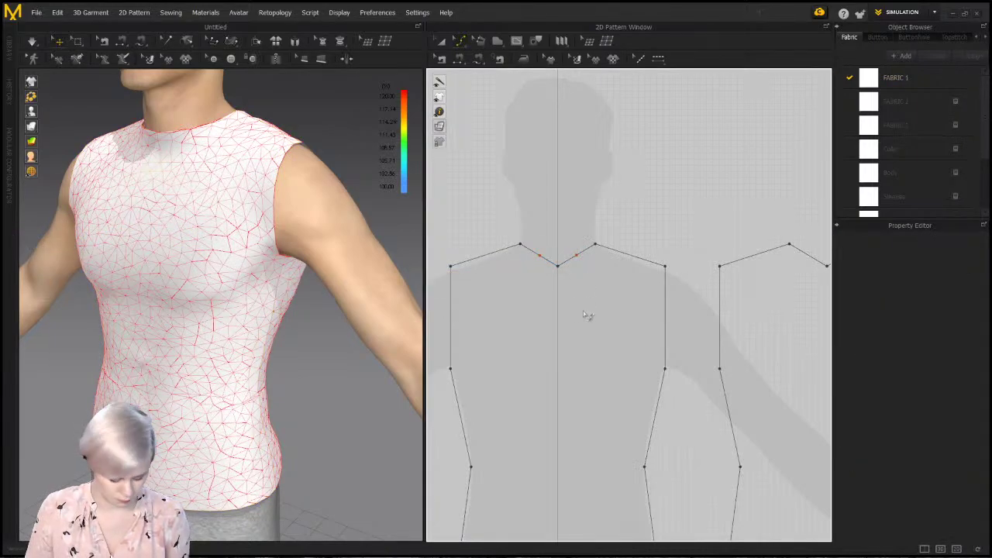
Curve both straight halves of the front panel's neckline downward into a round neckline, about 76 and 78 mm long
key("a")
scroll(591, 266, "up", 3)
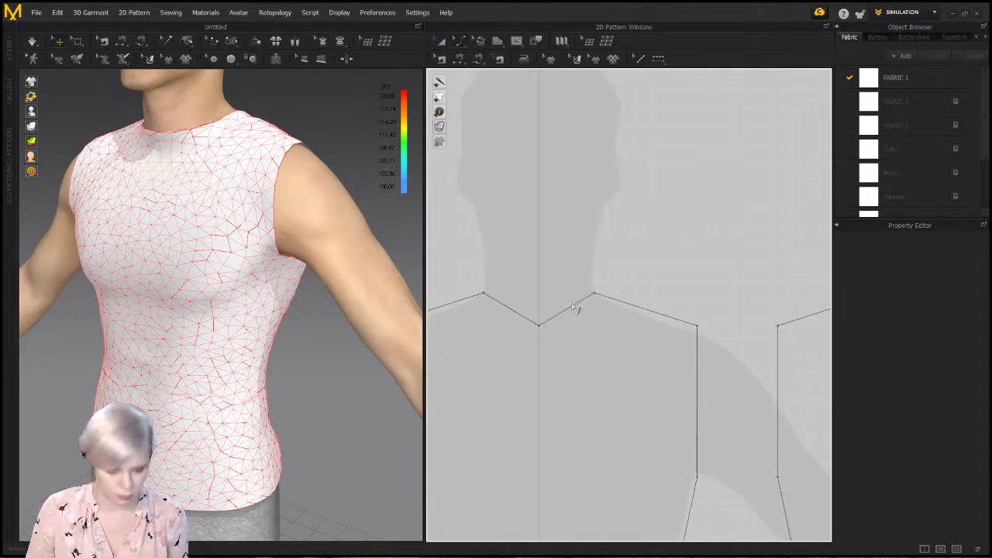
left_click(577, 316)
left_click_drag(579, 321, 581, 325)
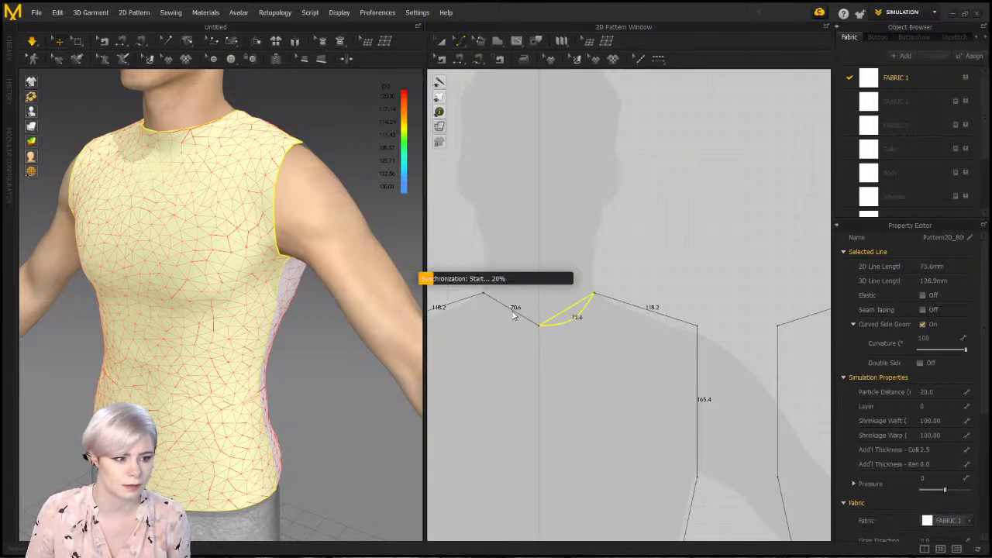
left_click(525, 282)
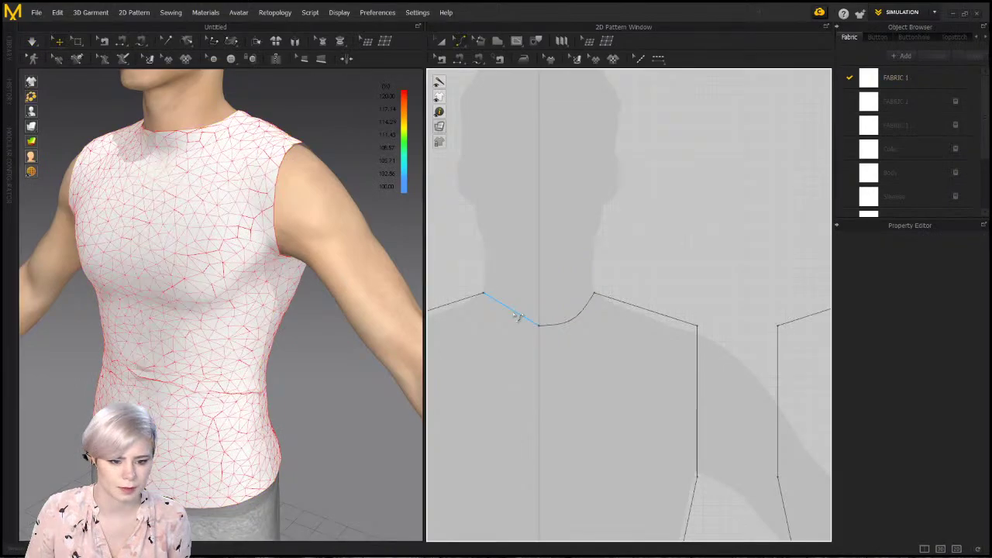
left_click_drag(514, 313, 505, 324)
scroll(733, 276, "down", 2)
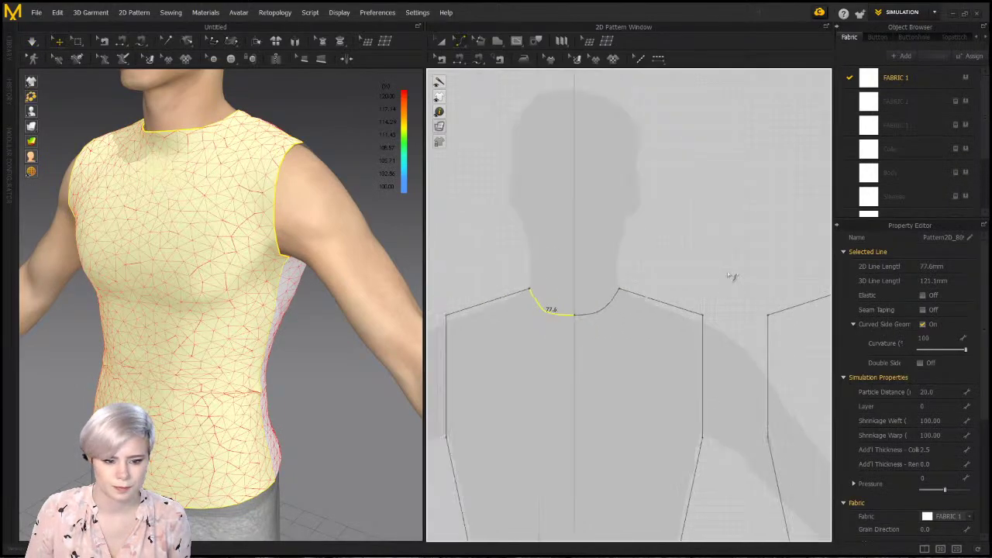
Examine the top's fit at the avatar's chest, shoulder and armhole against the reshaped neckline, and clear the selection
middle_click_drag(814, 294, 690, 238)
scroll(724, 243, "down", 1)
scroll(657, 244, "up", 1)
scroll(653, 241, "down", 1)
scroll(616, 279, "down", 1)
middle_click_drag(561, 302, 595, 286)
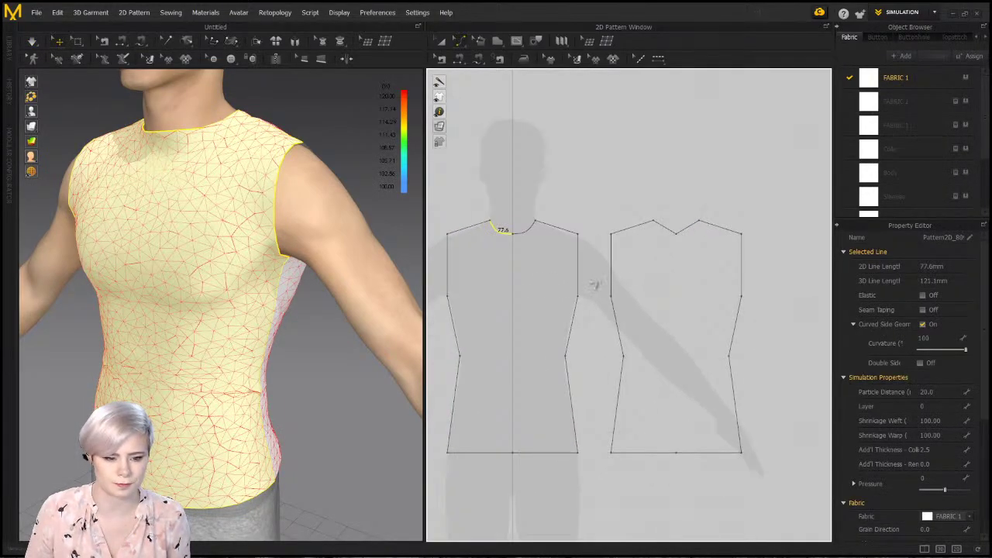
right_click_drag(343, 253, 183, 233)
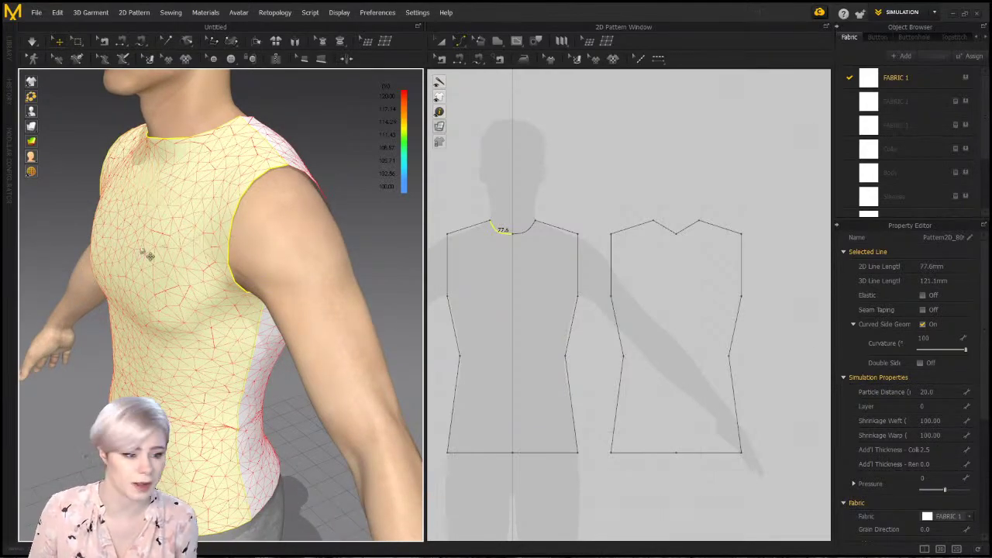
right_click_drag(143, 250, 166, 242)
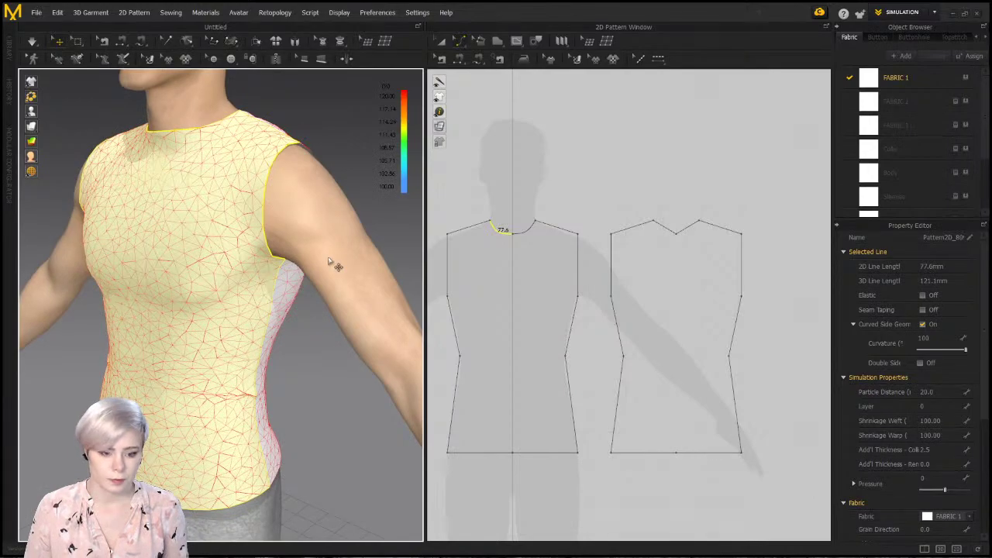
left_click(225, 231)
left_click(488, 110)
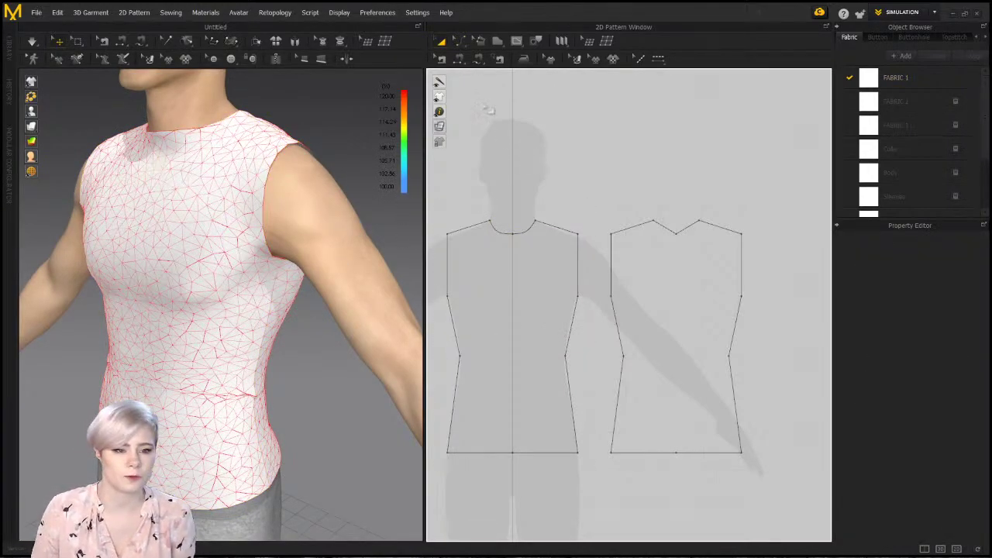
Move both shoulder lines of the front panel upward and slightly outward, keeping each about 118 mm long
left_click(466, 42)
left_click(474, 60)
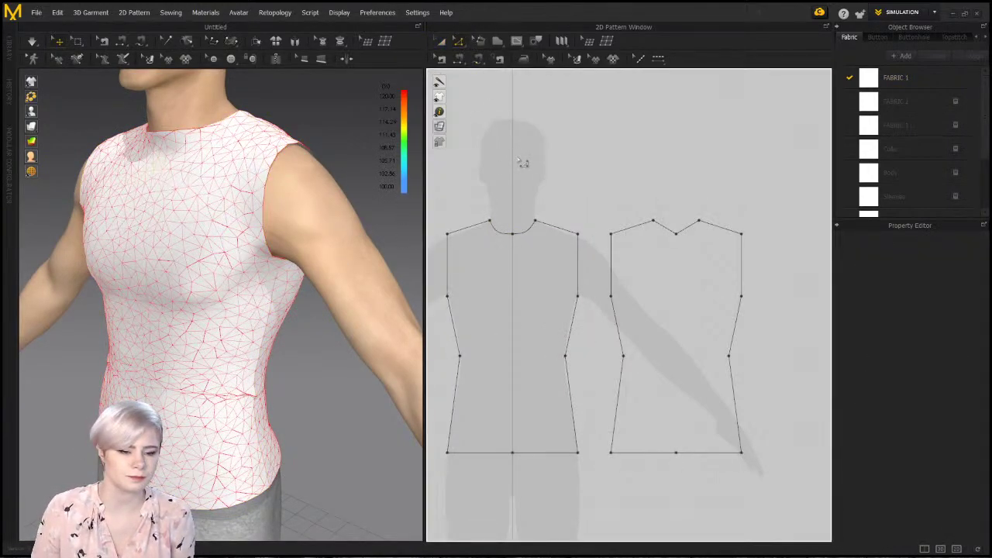
left_click(566, 232)
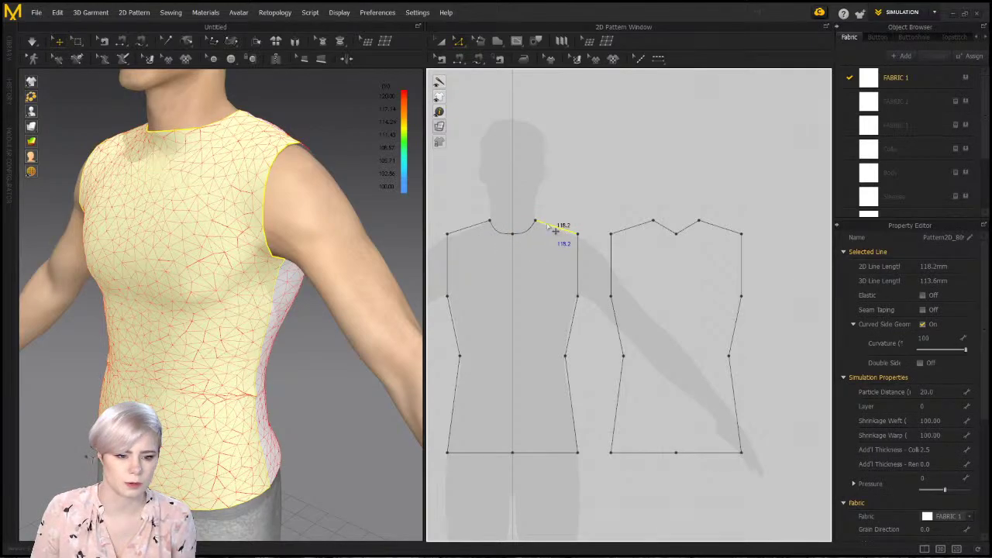
left_click_drag(555, 230, 560, 217)
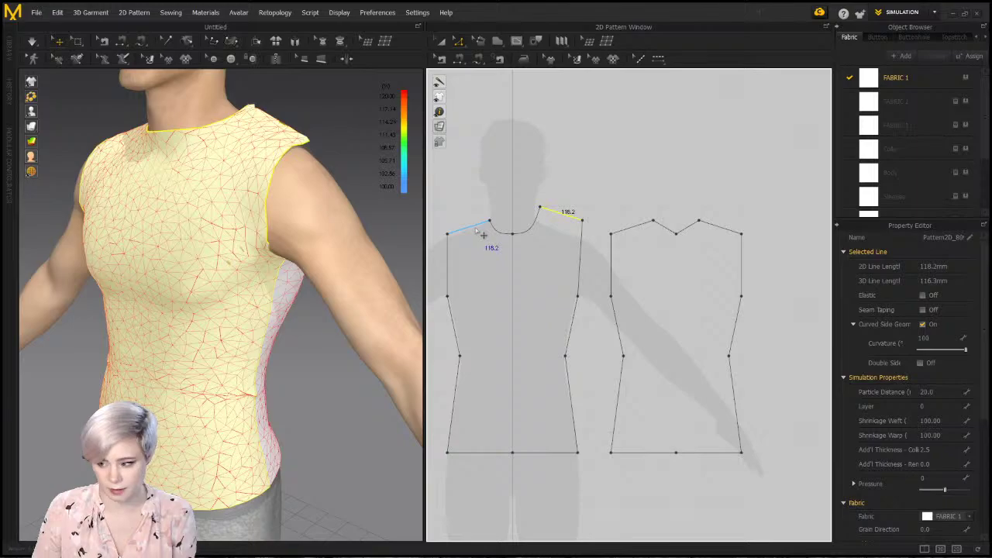
left_click_drag(486, 234, 467, 221)
Raise both shoulder lines of the back panel slightly and shift them outward, keeping each about 118 mm long
left_click_drag(634, 227, 642, 222)
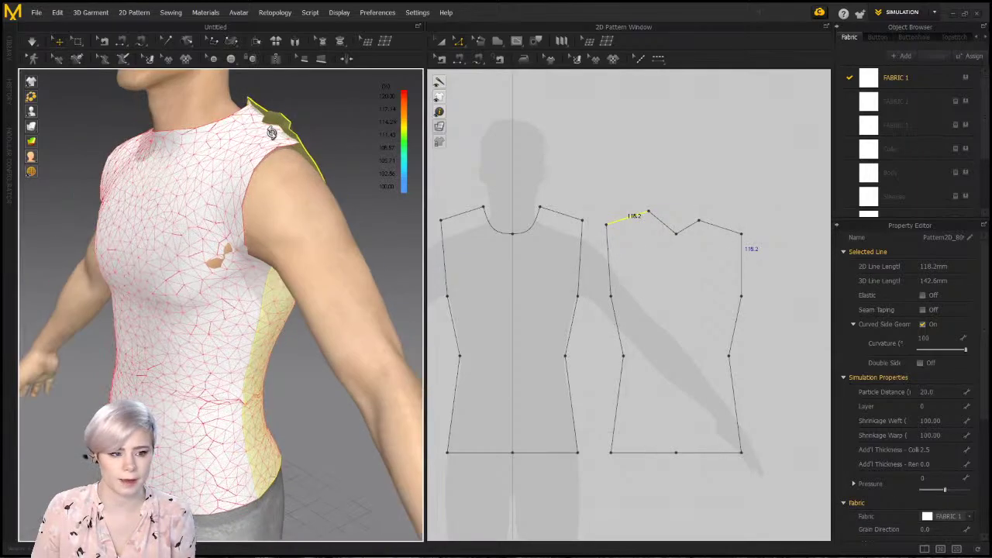
right_click_drag(330, 193, 176, 237)
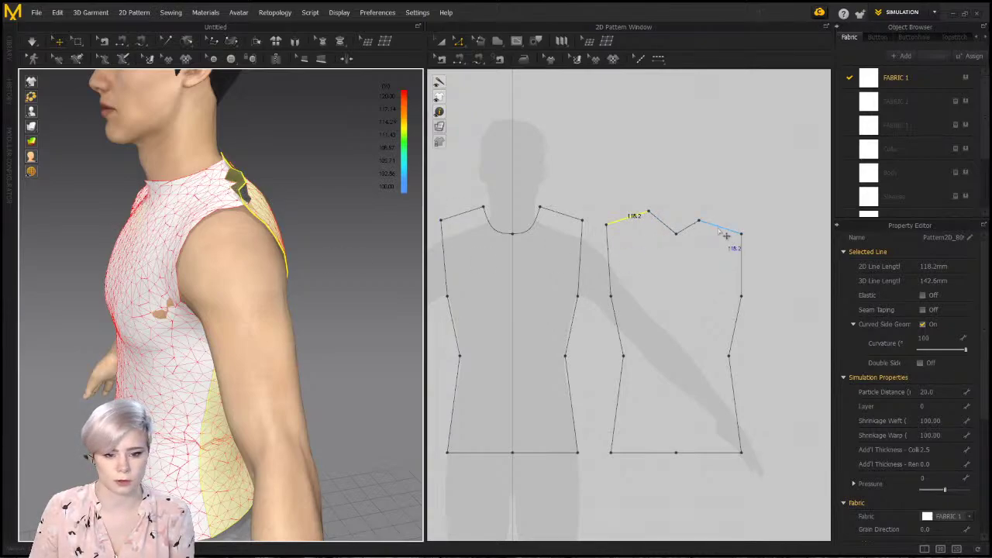
left_click_drag(724, 228, 730, 223)
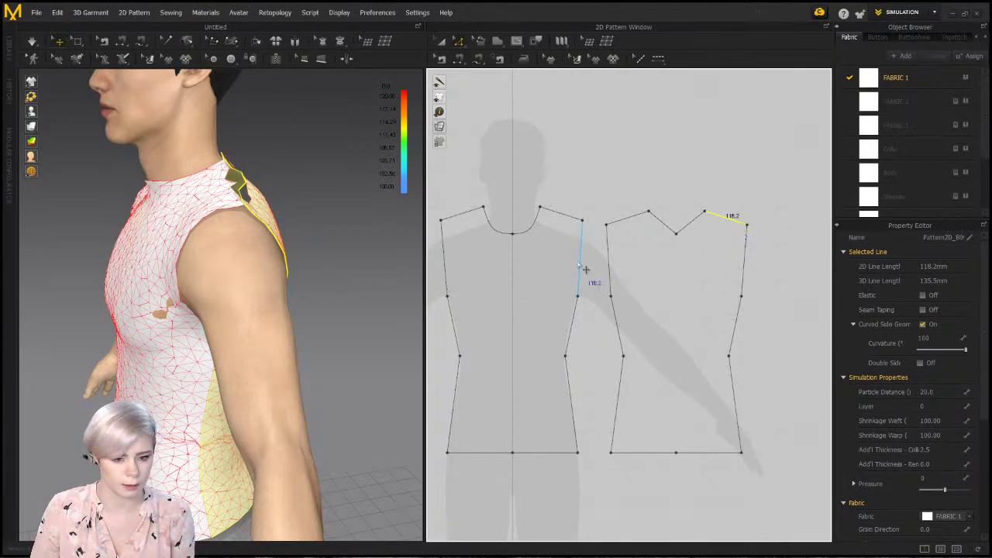
Simulate the top with the raised shoulder lines, check the drape across chest and shoulders, and clear the selection
mouse_move(233, 225)
right_mouse_down()
mouse_move(200, 223)
mouse_move(263, 266)
mouse_move(231, 219)
right_mouse_up()
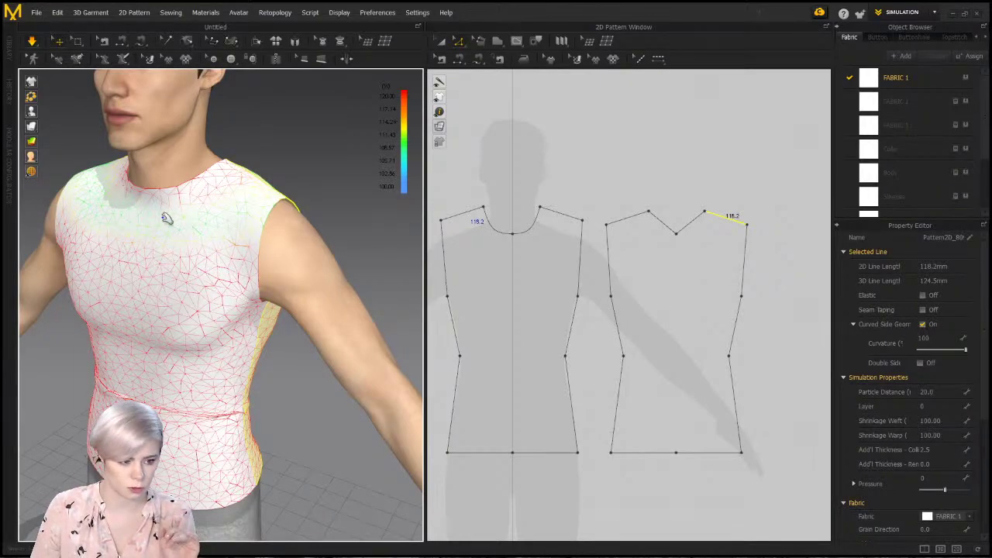
right_click_drag(266, 241, 261, 286)
scroll(169, 223, "down", 2)
left_click(322, 145)
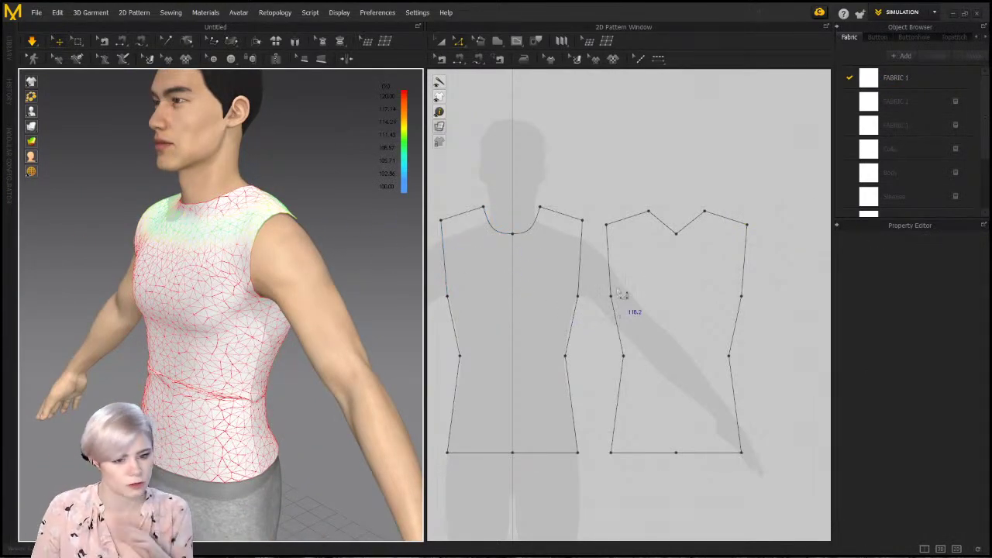
Move the back panel horizontally farther away from the front panel and deselect it
scroll(569, 288, "down", 2)
left_click(729, 288)
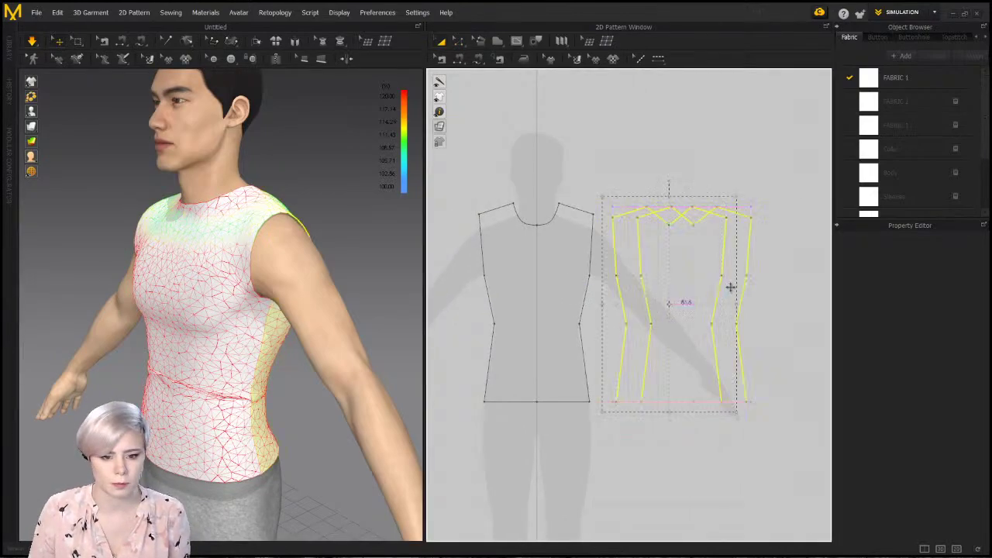
left_click_drag(730, 287, 775, 288)
left_click(658, 165)
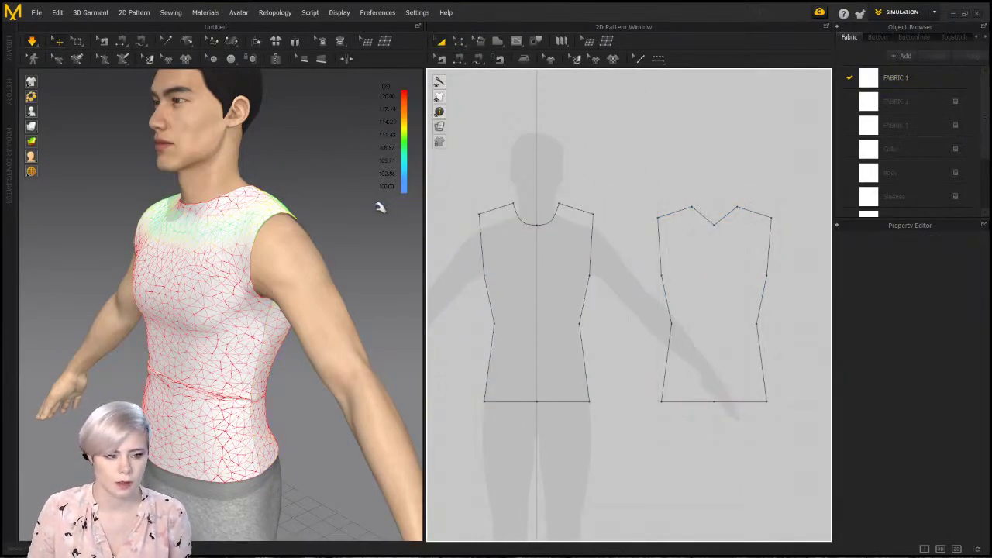
View the avatar from the front, pull the front hem's centre downward during simulation, and clear the selection
right_click_drag(382, 207, 275, 232)
scroll(310, 259, "up", 1)
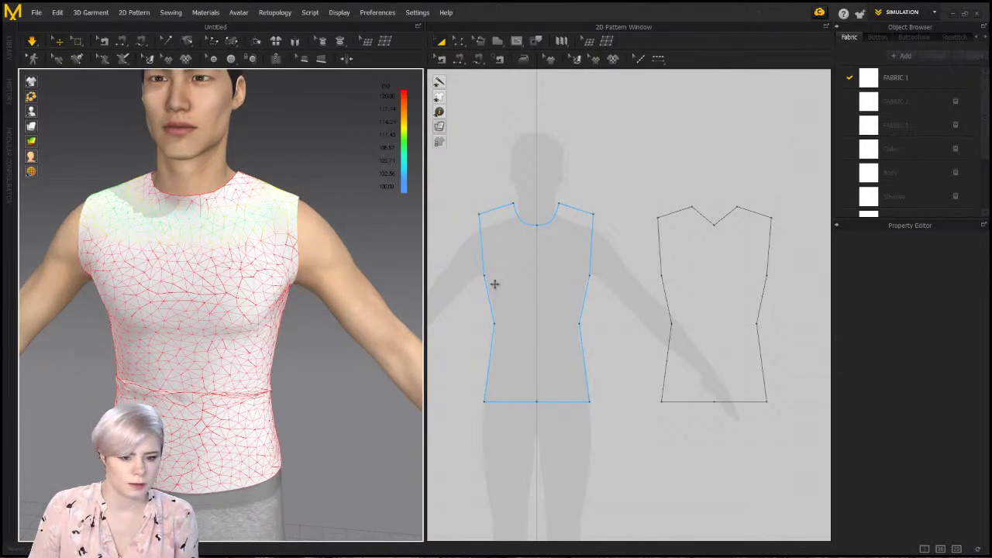
scroll(260, 330, "down", 1)
middle_click_drag(260, 330, 282, 276)
left_click_drag(227, 366, 245, 450)
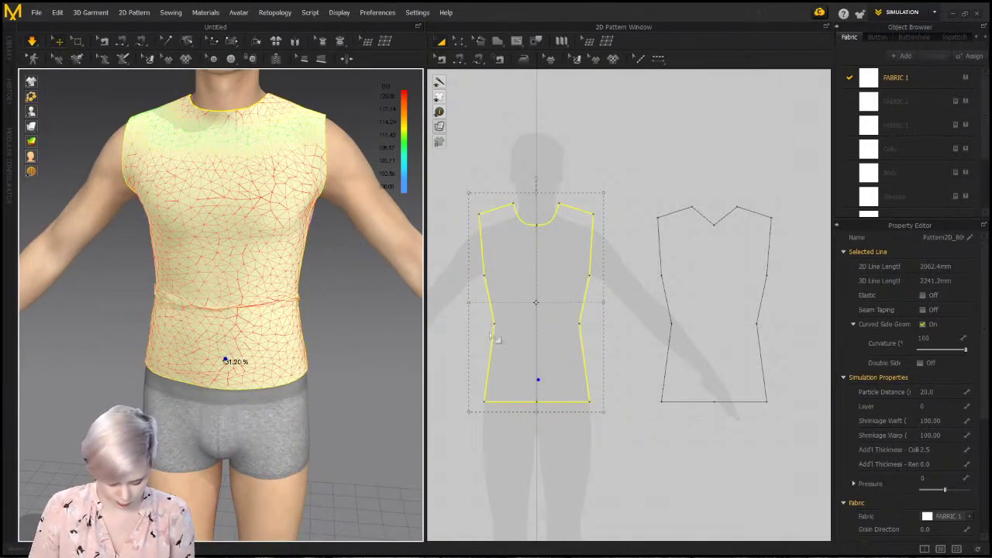
left_click(628, 317)
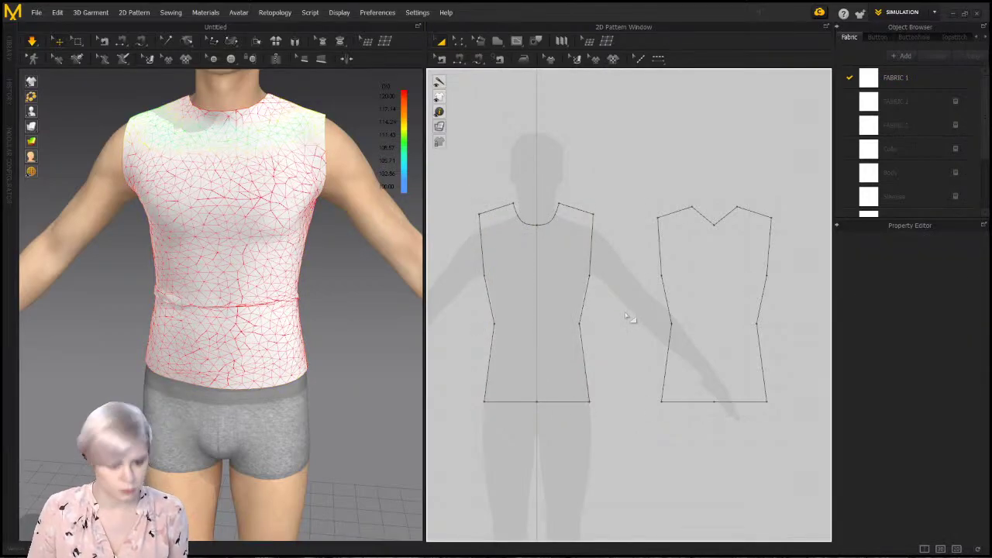
Move the side edges below the armholes outward on both panels, and pull the front hem down in the simulation
left_click(591, 328)
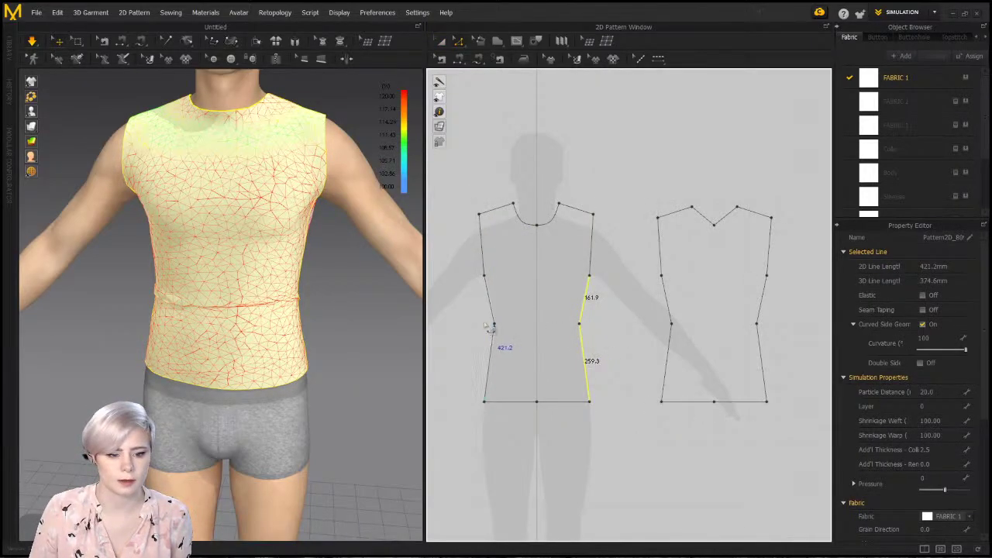
left_click(760, 318, "shift")
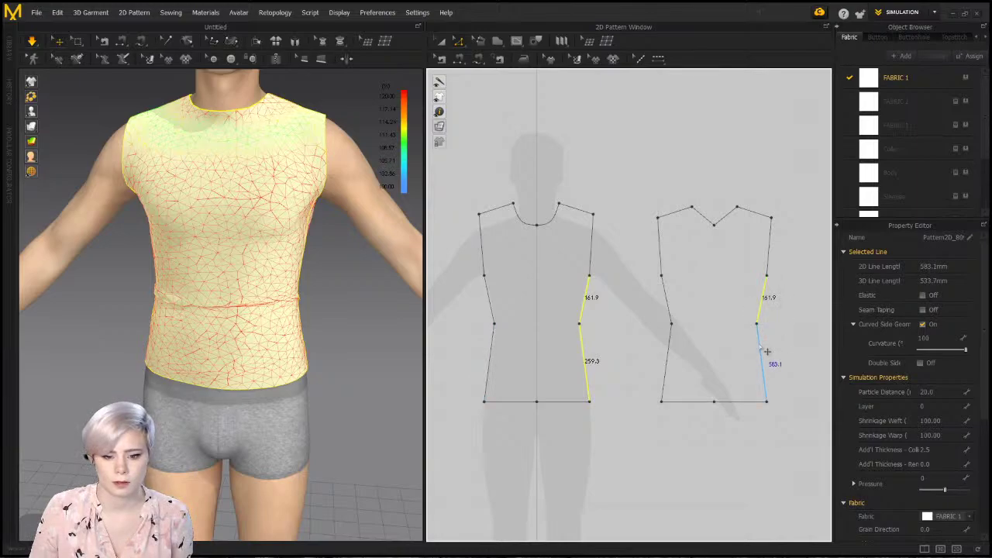
left_click_drag(774, 302, 785, 302)
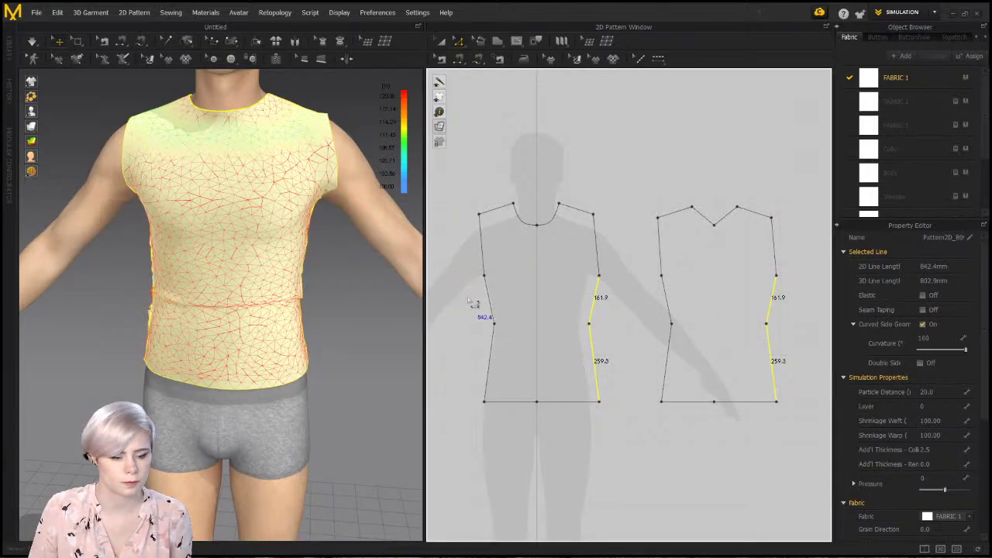
left_click(495, 298)
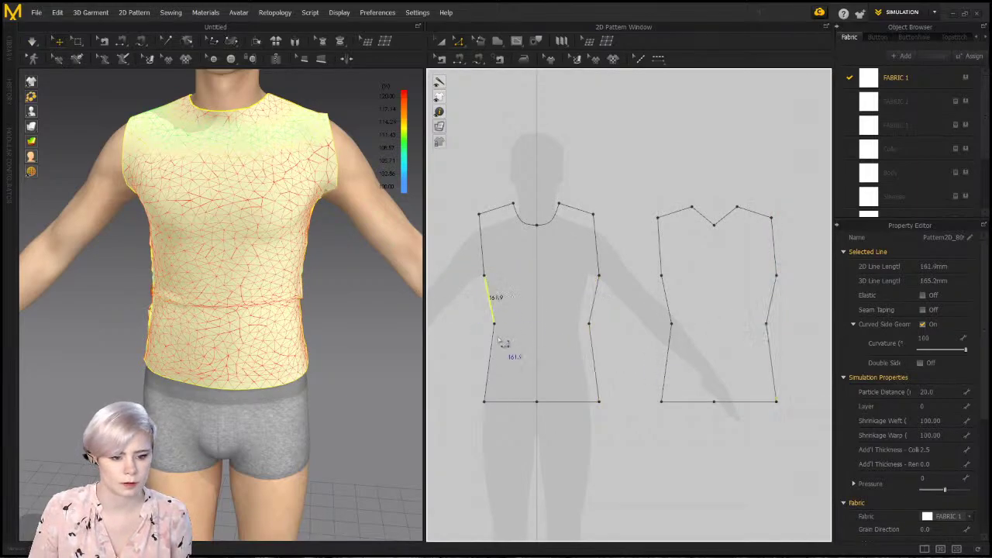
left_click(665, 298, "shift")
left_click_drag(672, 351, 663, 352, "shift")
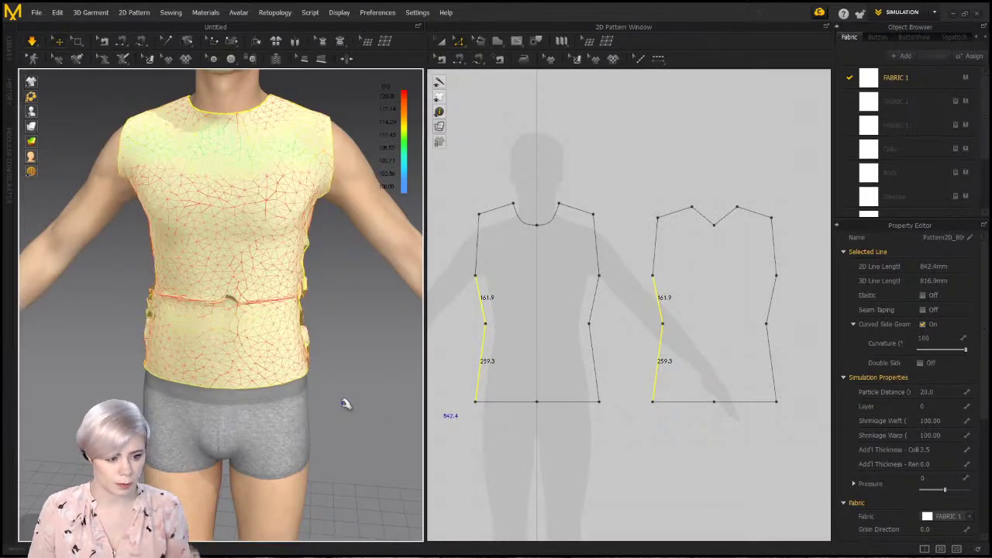
left_click_drag(275, 391, 264, 375)
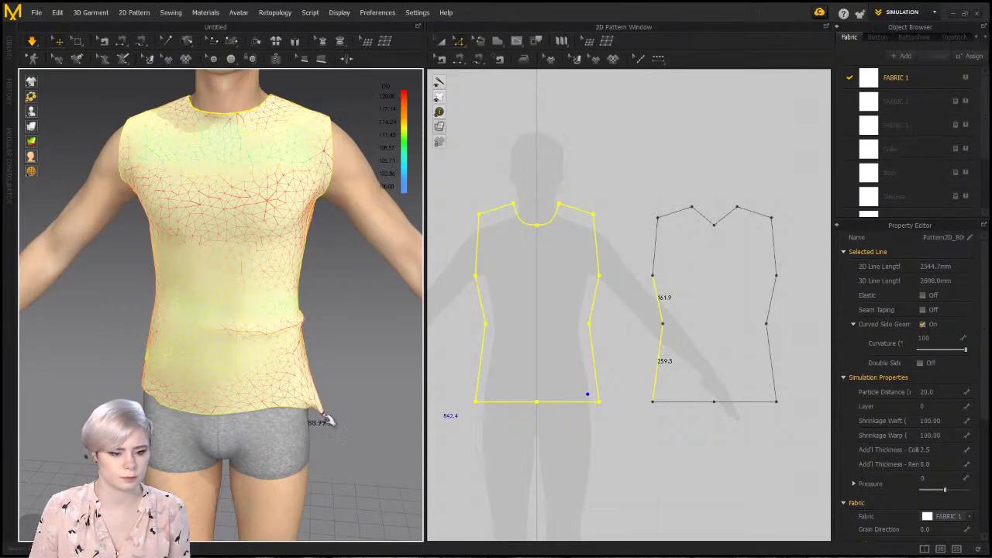
left_click(772, 331)
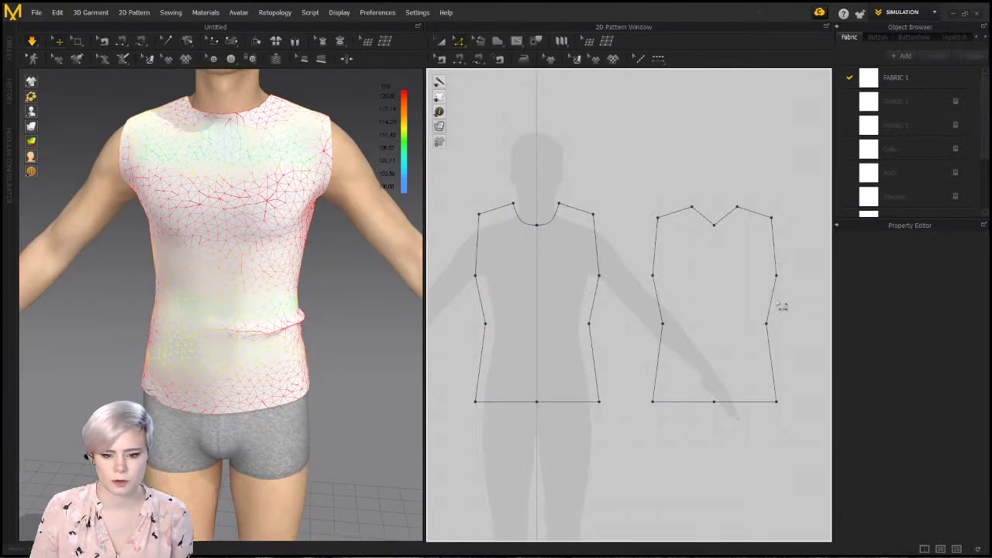
Widen the back panel further by moving both sides' edges below the armholes outward, making the hem halves about 215 and 227 mm
left_click(778, 304)
left_click(777, 365, "shift")
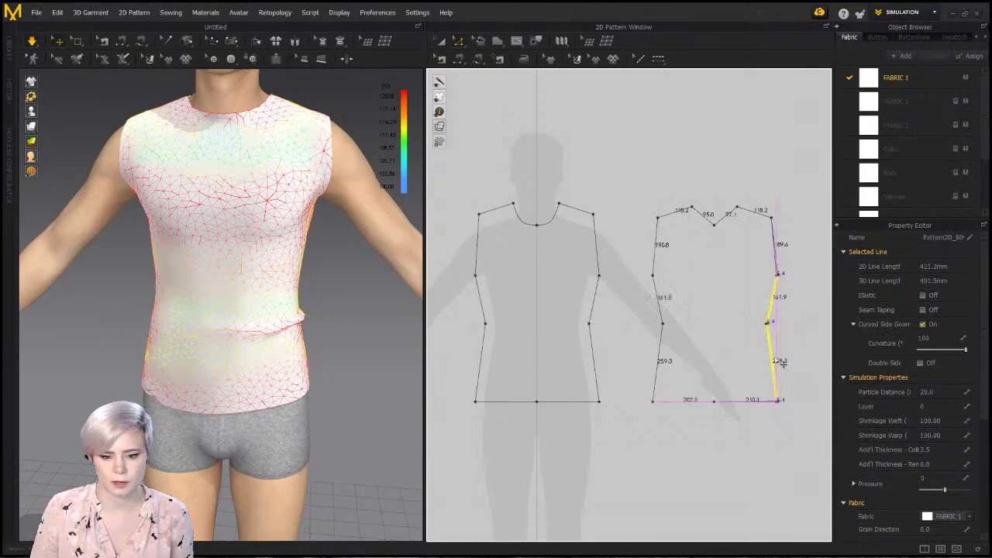
left_click_drag(771, 321, 783, 316)
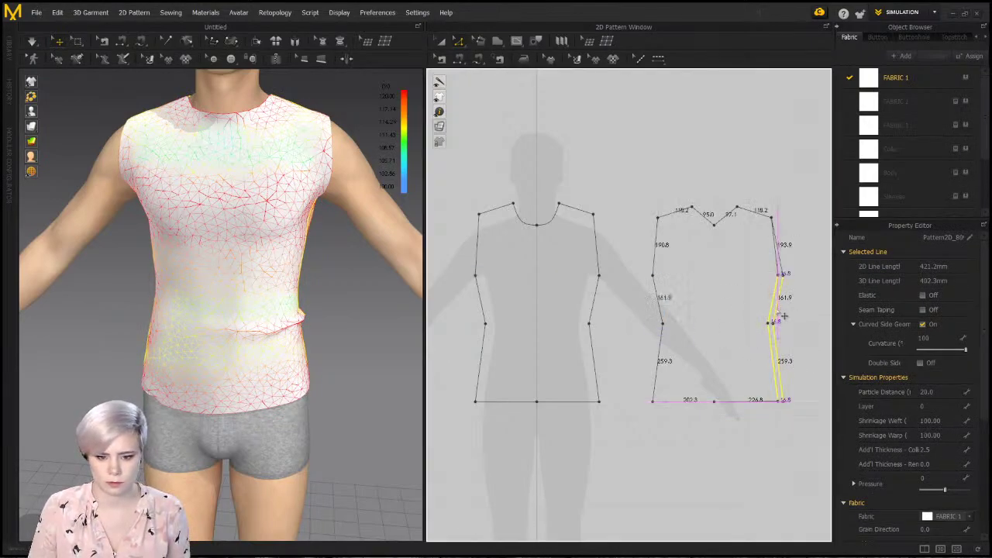
left_click(659, 304)
left_click_drag(669, 349, 665, 349, "shift")
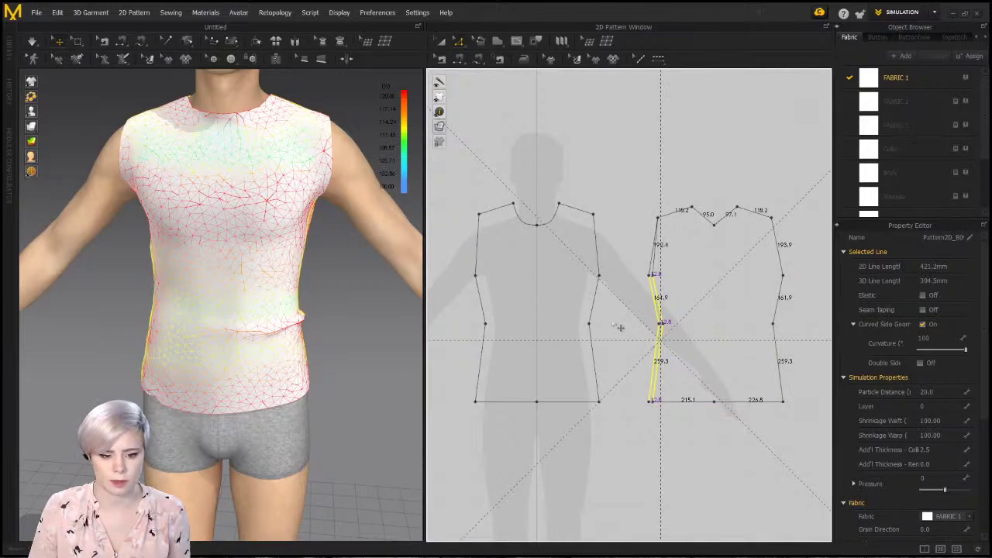
Widen the front panel by moving both sides' edges below the armholes outward, making the hem halves about 230 and 228 mm
left_click(595, 301)
left_click_drag(601, 359, 609, 359, "shift")
key("Escape")
left_click(488, 310)
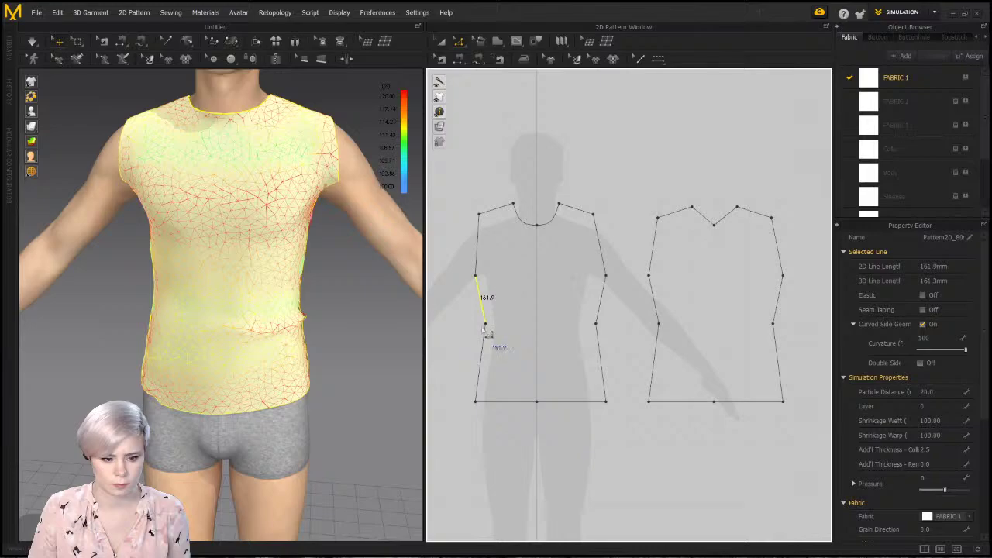
left_click_drag(483, 337, 476, 338, "shift")
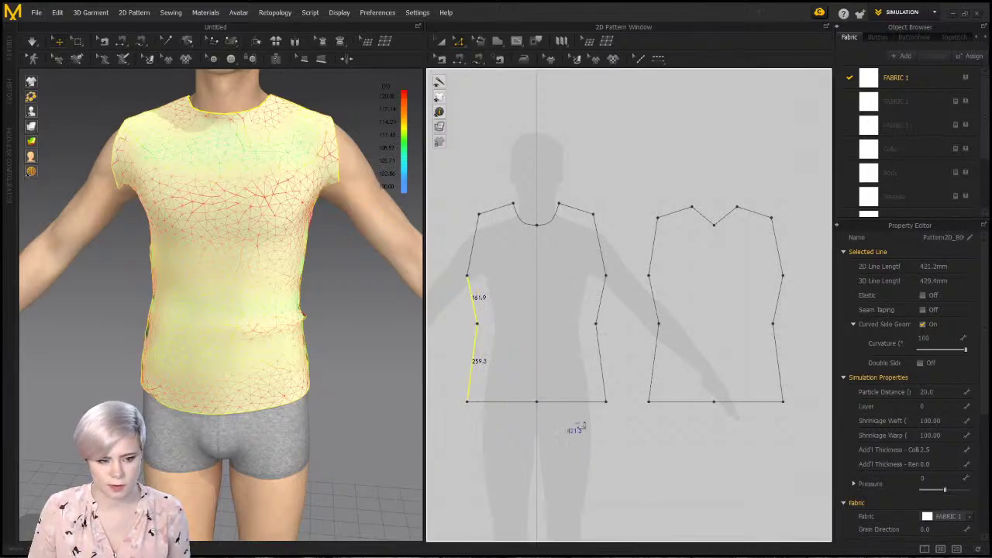
Simulate the widened top and pull its hem down at the front corners and around the back
key("space")
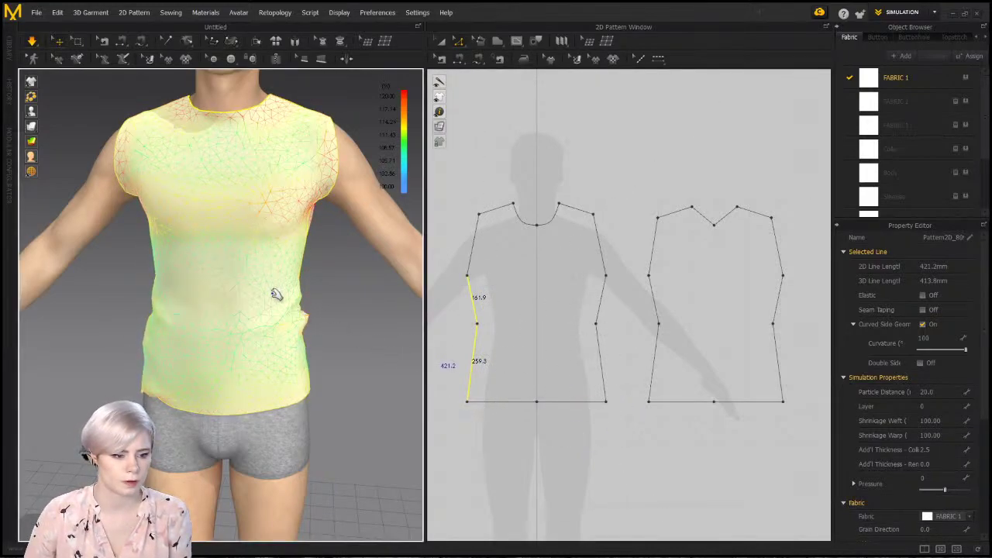
left_click_drag(305, 385, 326, 457)
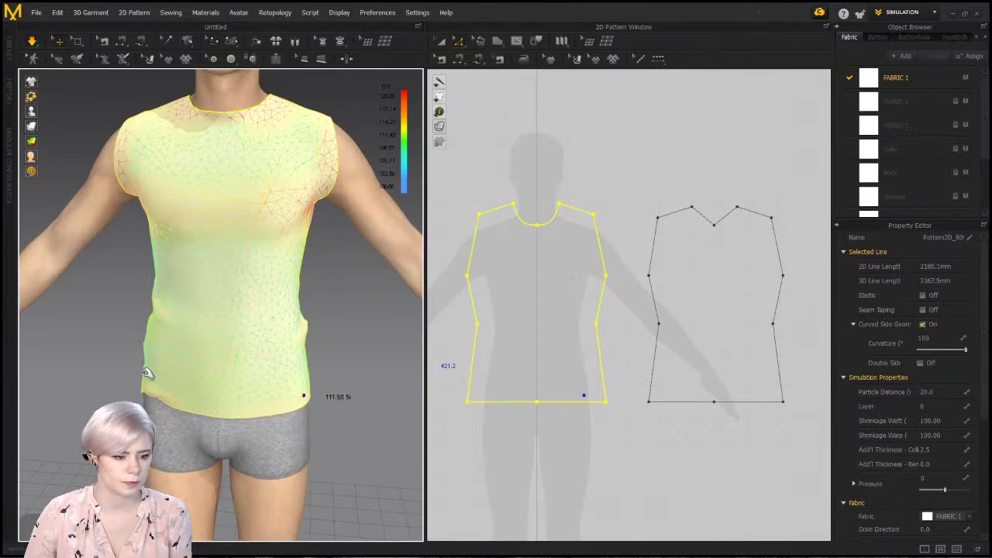
left_click_drag(152, 382, 133, 425)
right_click_drag(326, 436, 116, 334)
left_click(230, 302)
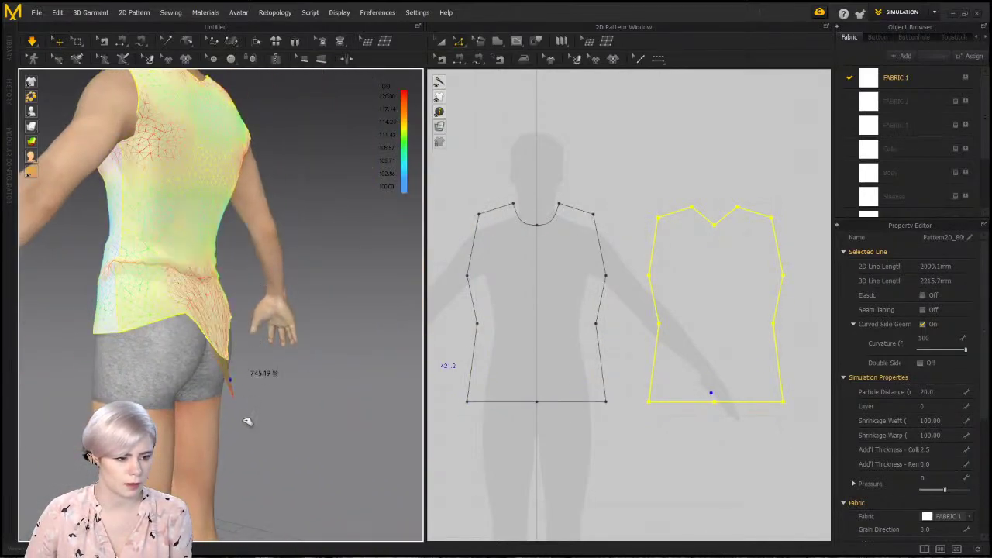
left_click_drag(134, 329, 141, 376)
left_click_drag(96, 330, 79, 371)
right_click_drag(147, 350, 122, 317)
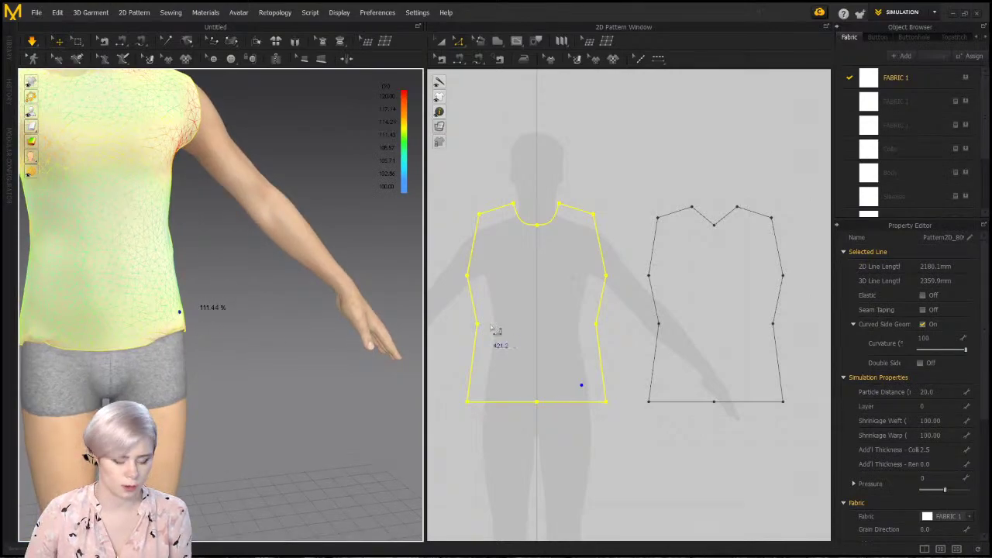
Check the sewing of the side seam between the panels and move both waist points of the front panel slightly outward
key("n")
left_click(600, 301)
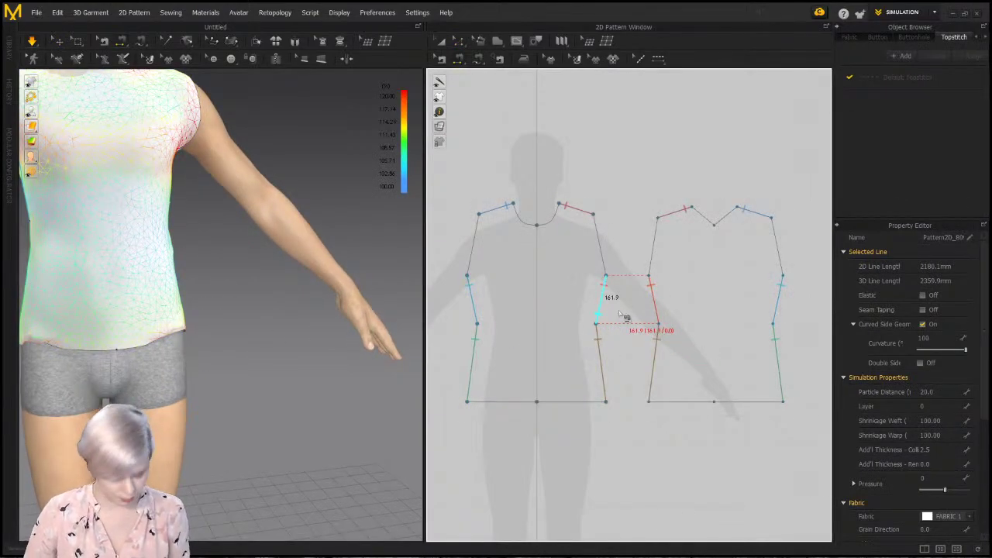
key("z")
left_click(619, 313)
left_click_drag(596, 324, 599, 323)
left_click_drag(478, 324, 481, 331)
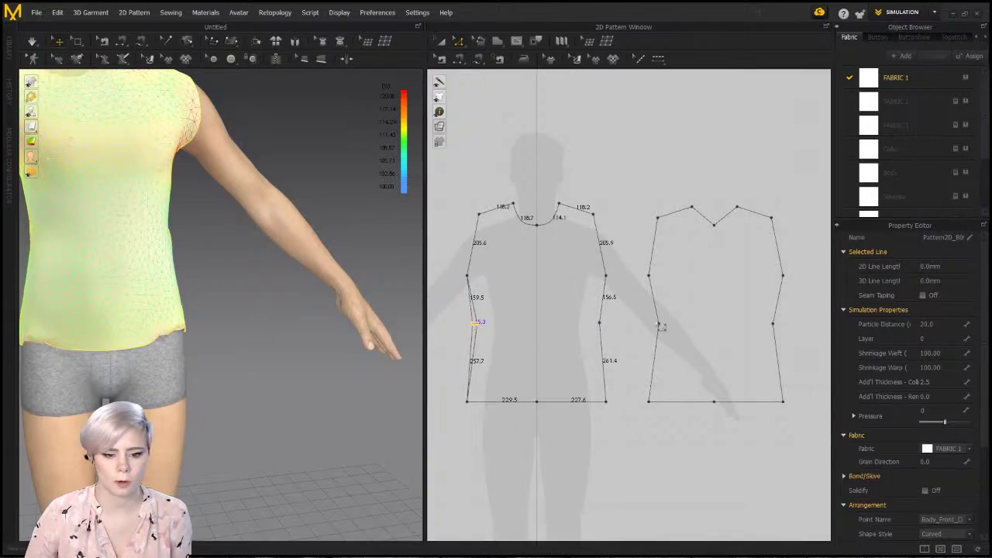
Move both waist points of the back panel slightly outward and start the simulation
left_click_drag(660, 325, 663, 332)
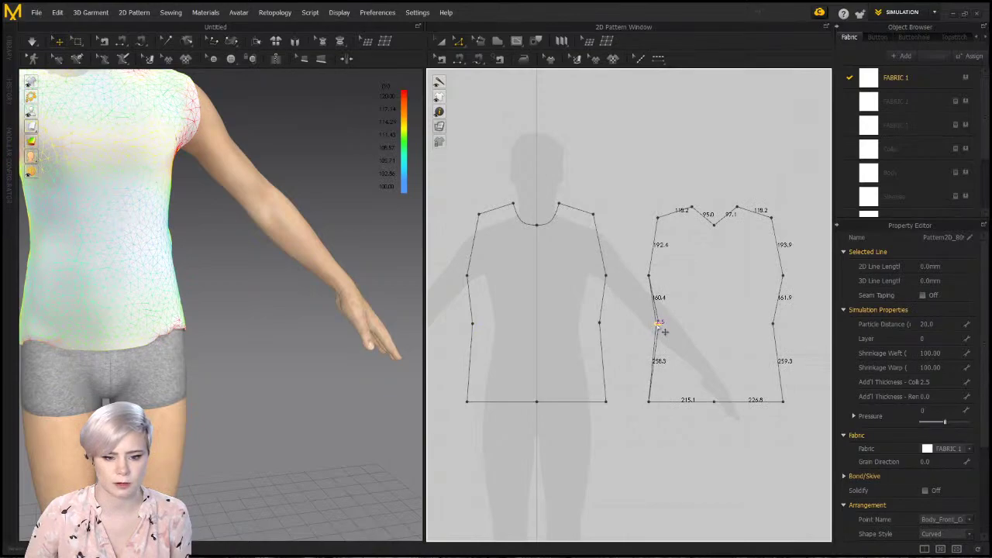
left_click_drag(780, 331, 776, 324)
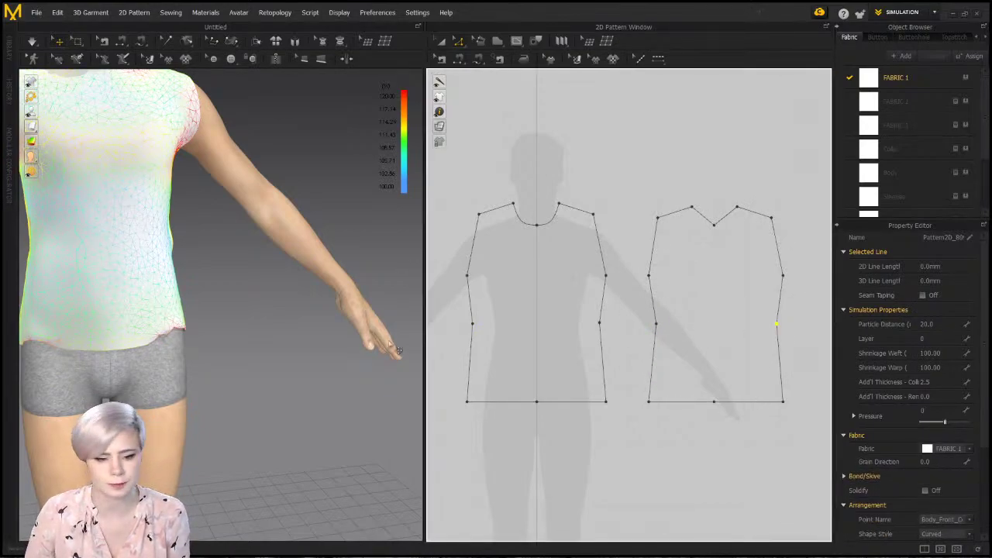
key("space")
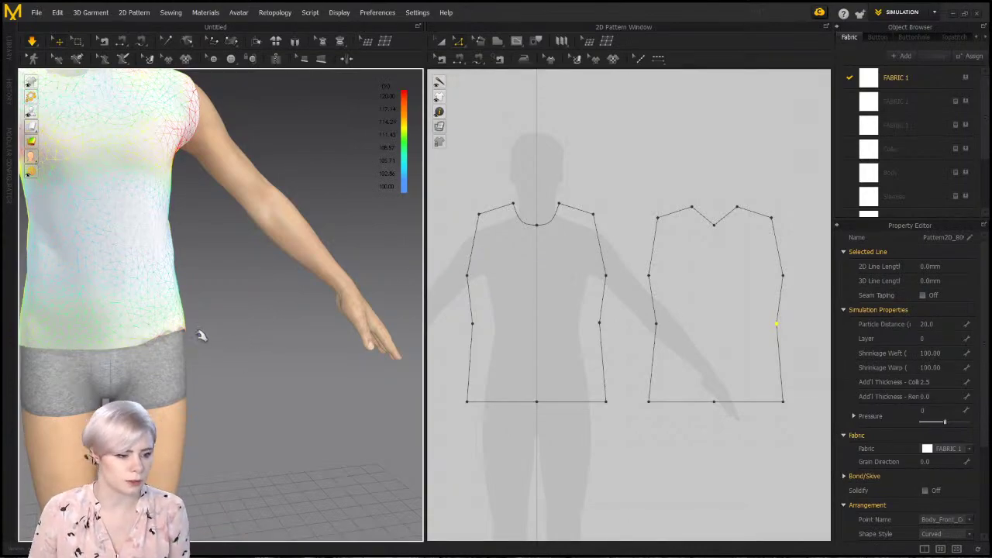
Pull the simulated top's hem into place at the front corner and along the side seam over the hip
left_click_drag(182, 325, 232, 331)
middle_click_drag(168, 271, 248, 272)
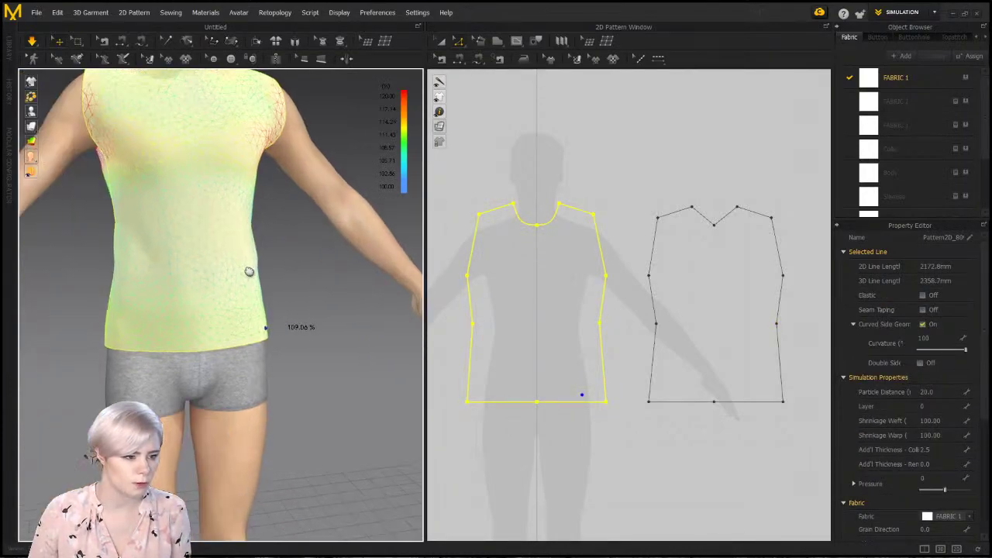
right_click_drag(248, 272, 197, 255)
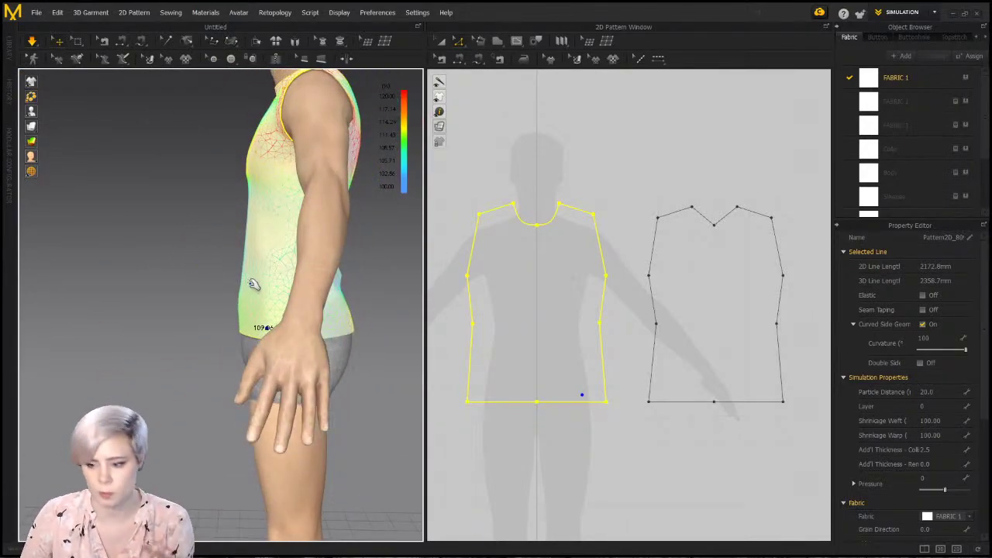
right_click_drag(294, 253, 299, 224)
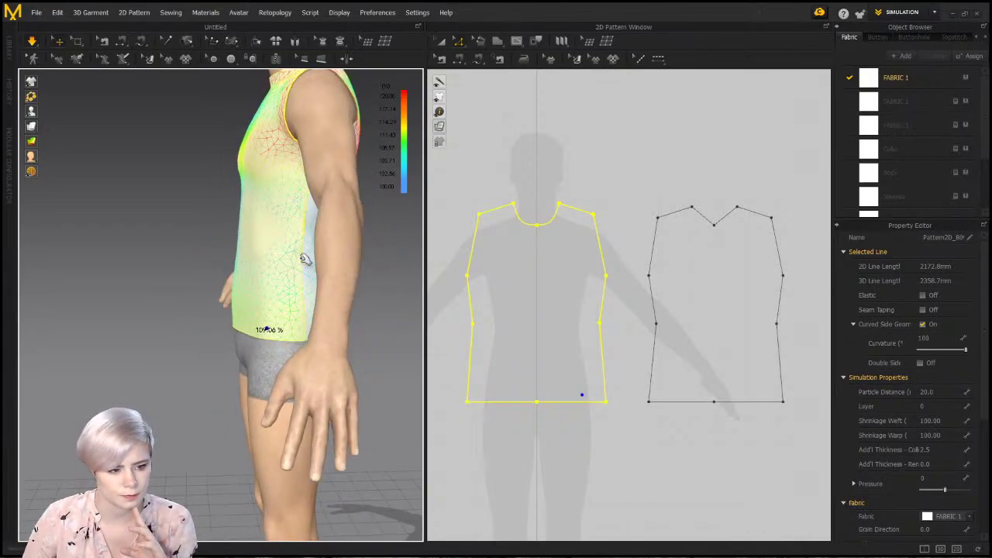
right_click_drag(305, 260, 318, 342)
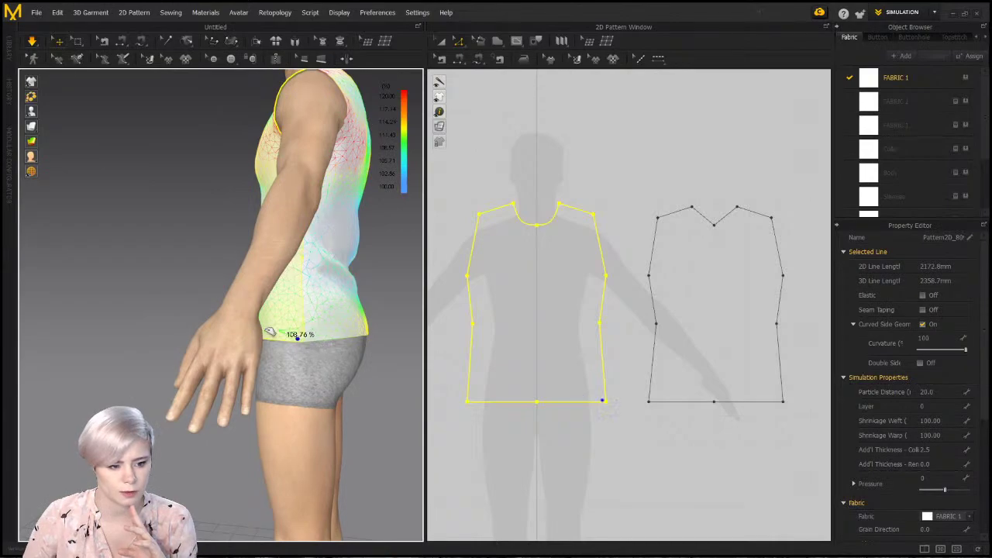
left_click_drag(270, 332, 359, 341)
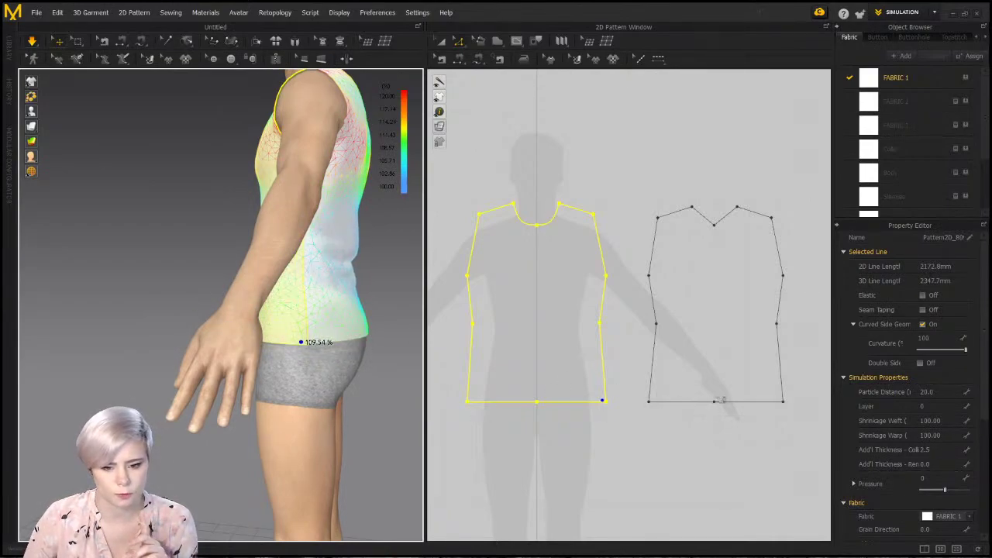
left_click(339, 333)
left_click(314, 339)
Move the back panel's hem corner nearest the front panel outward and check how the side seam falls in the simulation
left_click(630, 413)
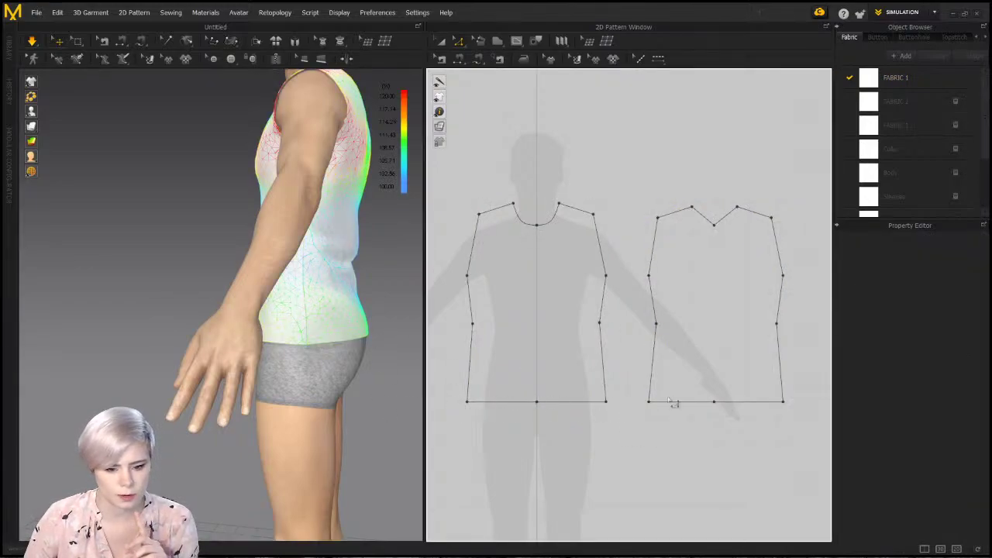
left_click_drag(650, 404, 631, 403)
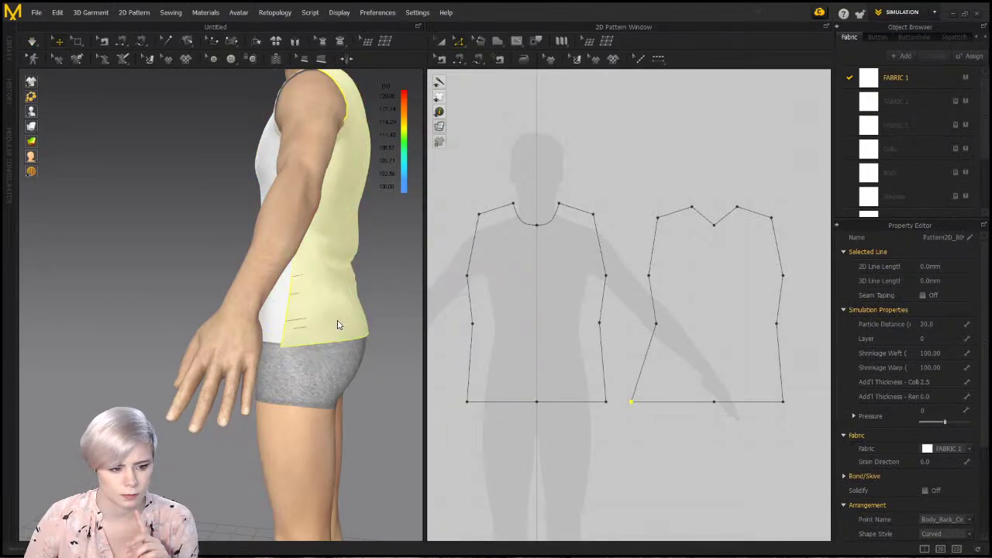
left_click(276, 329)
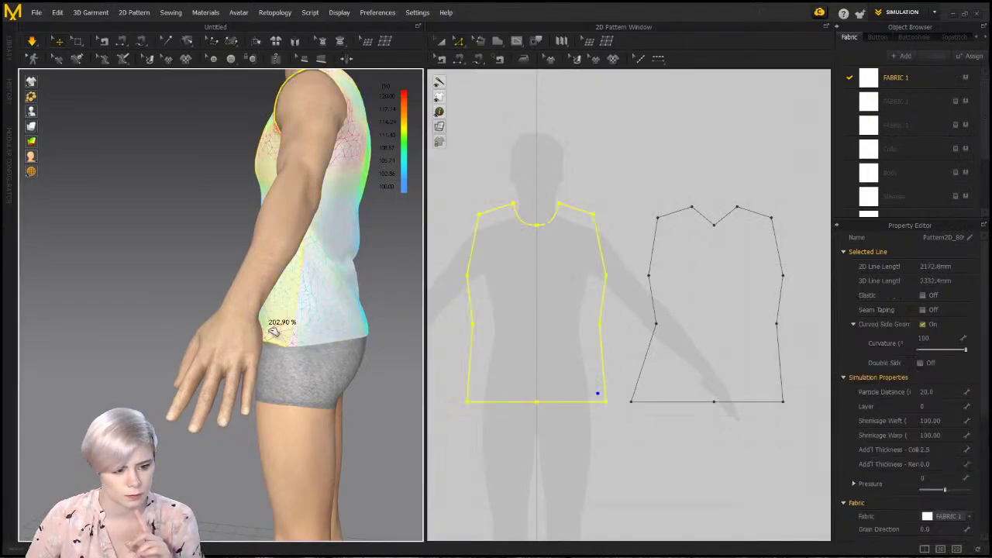
right_click_drag(275, 330, 310, 241)
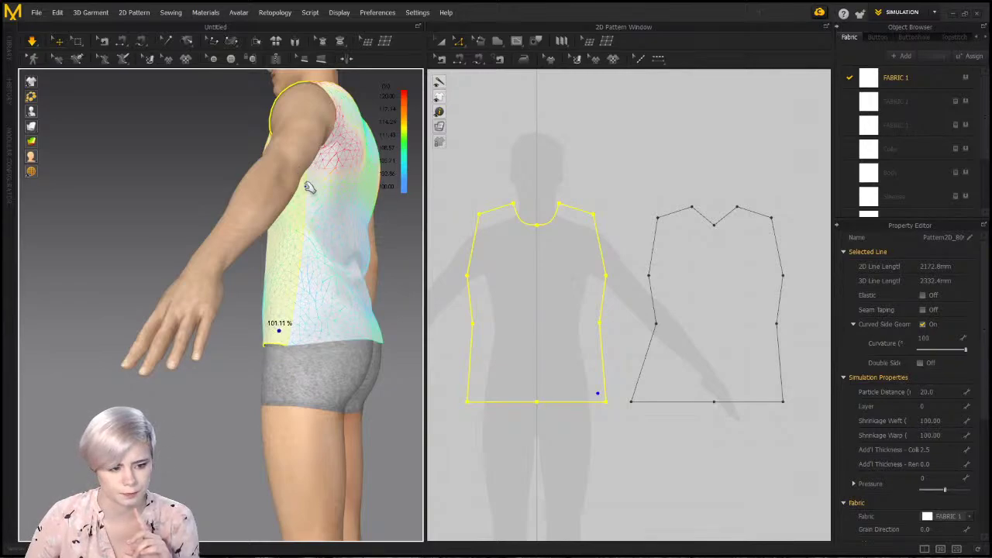
left_click(319, 327)
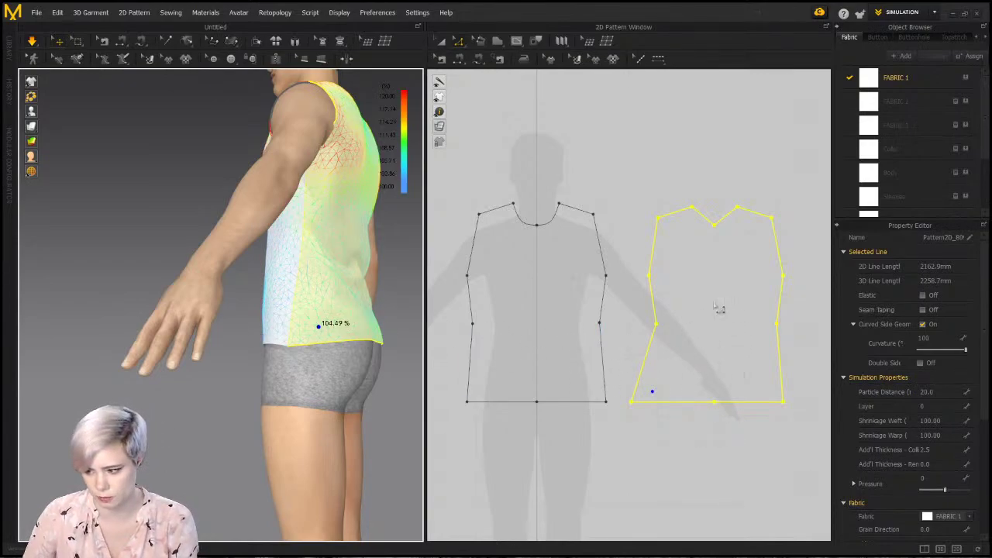
left_click(646, 461)
right_click_drag(656, 363, 620, 351)
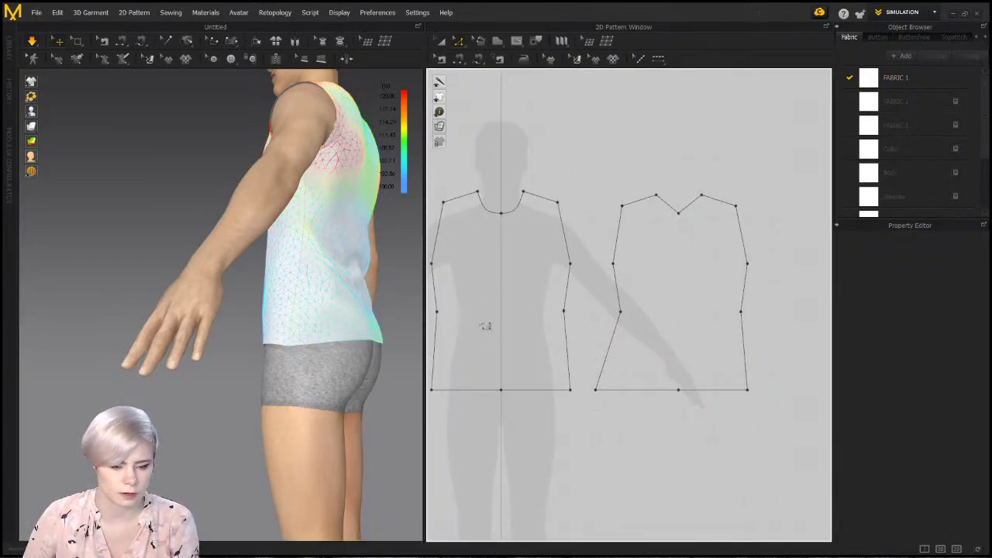
scroll(447, 383, "up", 2)
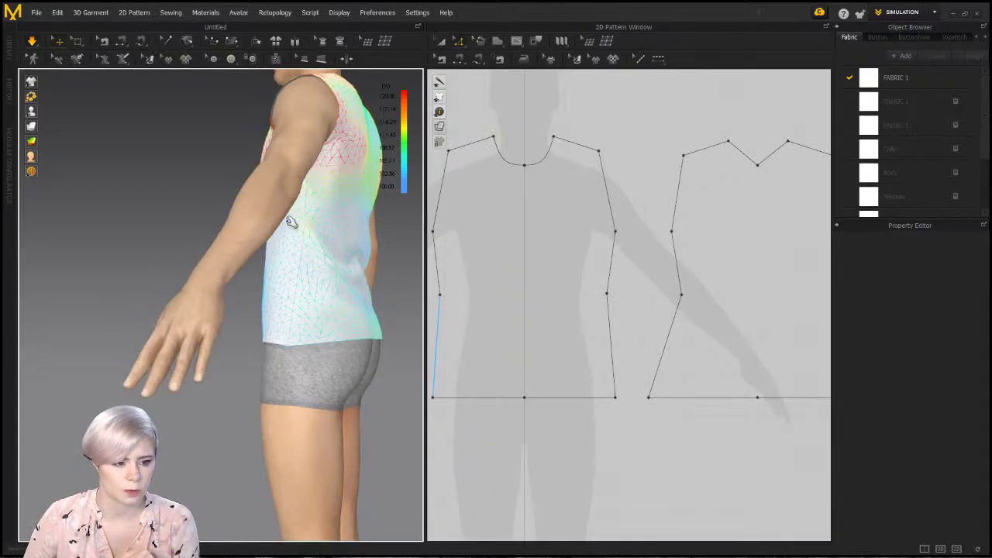
left_click(298, 298)
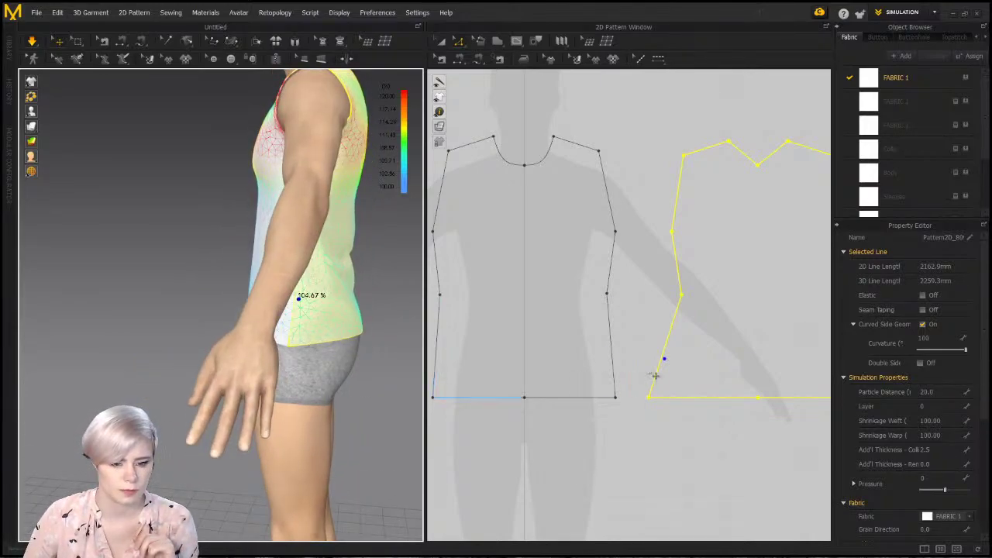
left_click(634, 398)
scroll(628, 402, "down", 2)
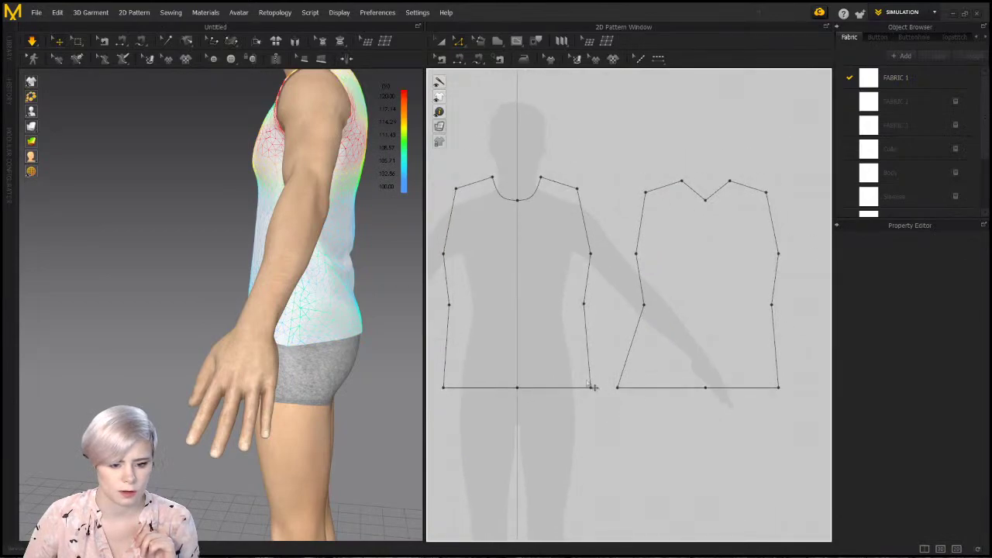
Shift the facing hem corners of both panels together toward the back panel, making the front hem half about 253 mm and the back about 247 mm
left_click_drag(577, 373, 629, 389)
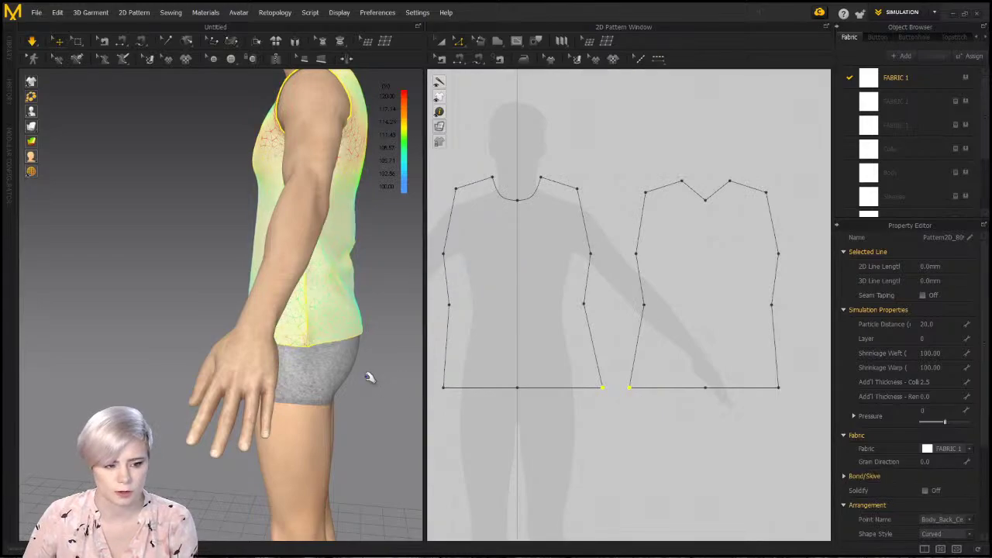
right_click_drag(344, 397, 326, 387)
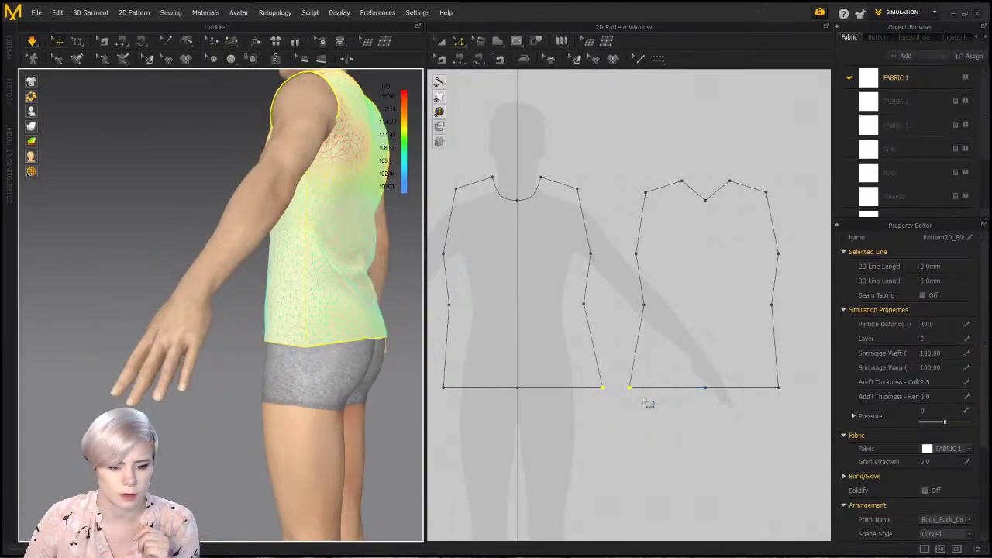
mouse_move(603, 387)
left_mouse_down()
mouse_move(613, 390)
mouse_move(598, 387)
left_mouse_up()
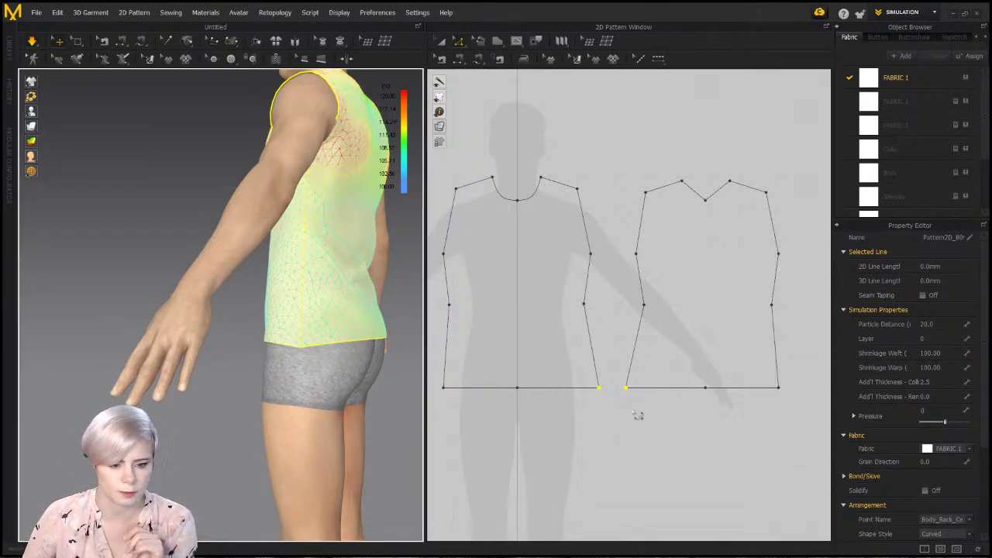
left_click(612, 398)
middle_click_drag(479, 393, 501, 392)
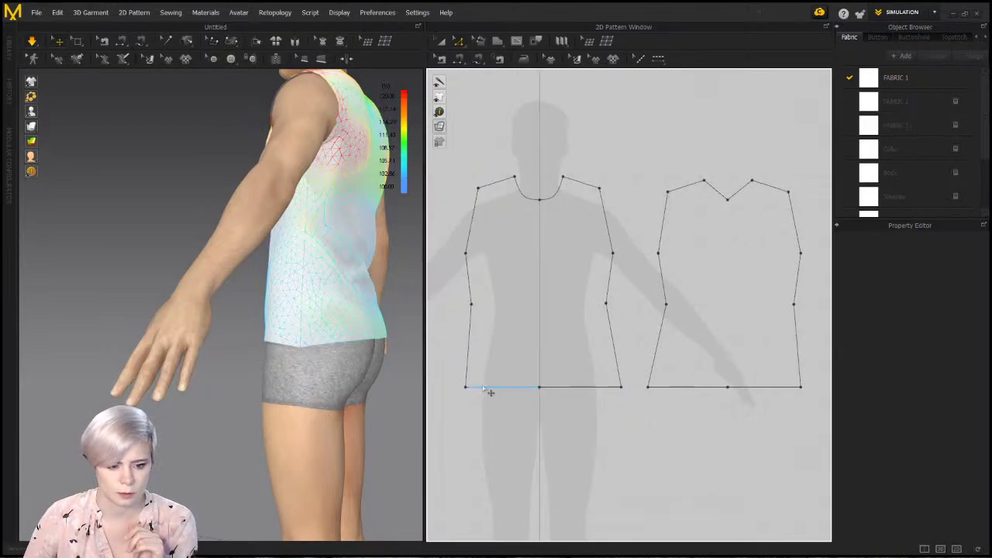
mouse_move(334, 357)
right_mouse_down()
mouse_move(468, 357)
mouse_move(343, 359)
right_mouse_up()
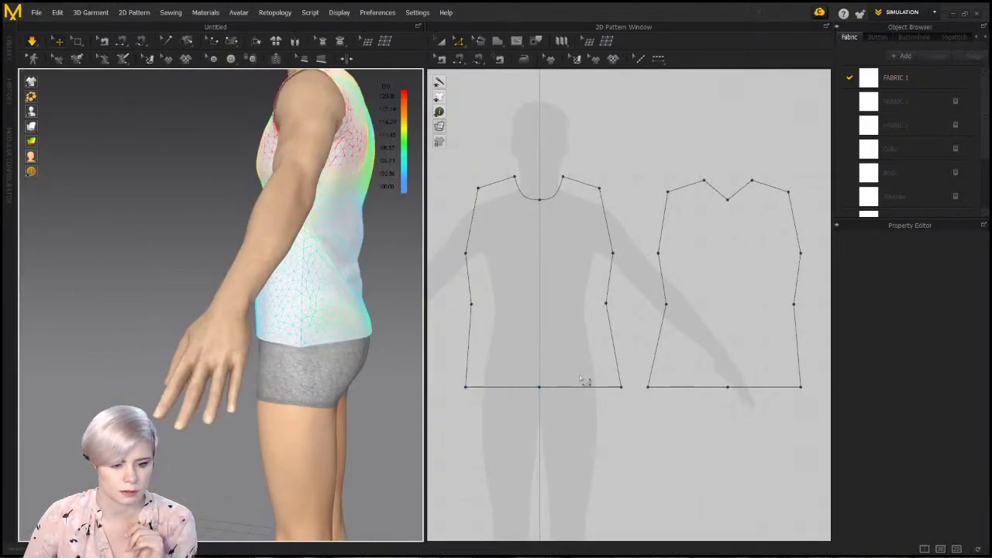
Move the front panel's hem corner farthest from the back panel outward, making that hem half about 250 mm
left_click(468, 386)
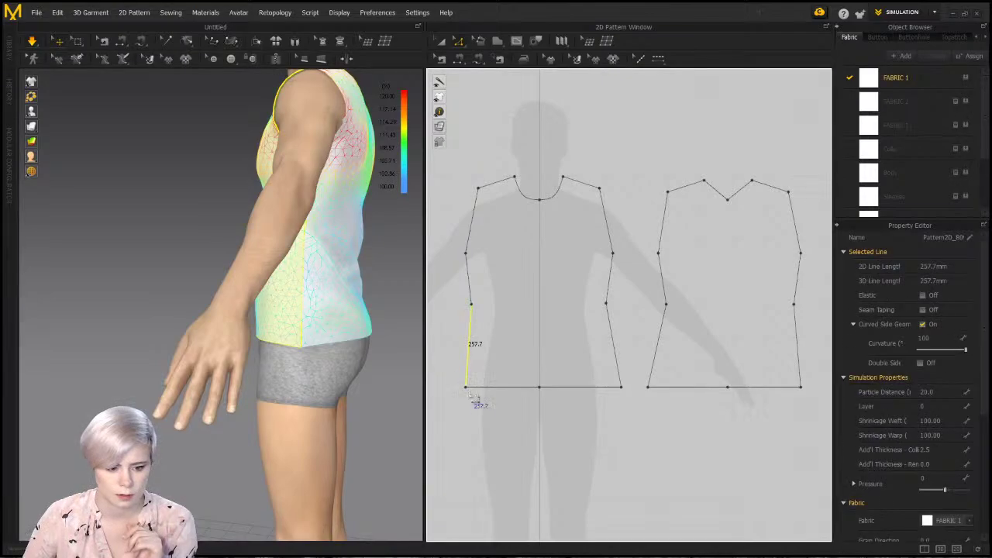
left_click(472, 399)
left_click(466, 390)
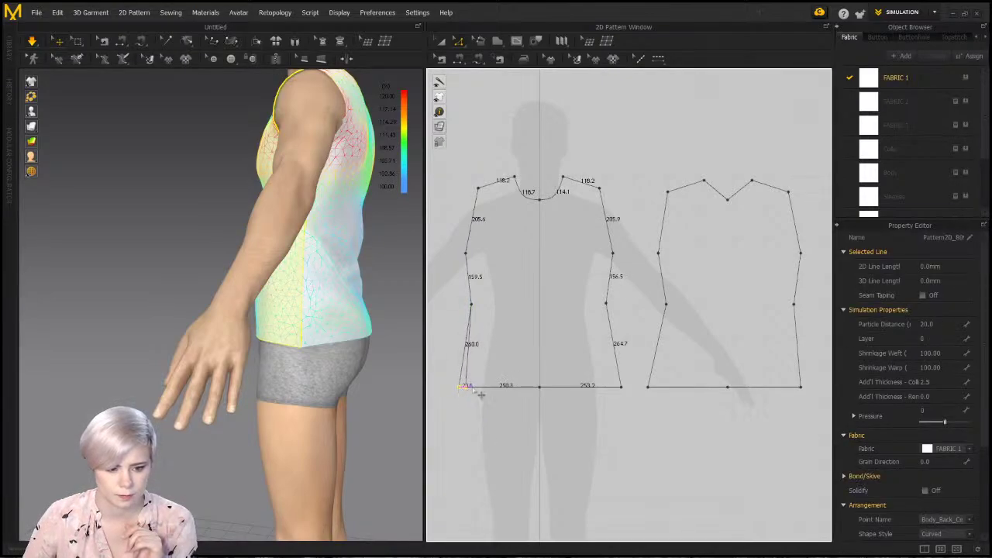
left_click_drag(472, 390, 466, 389)
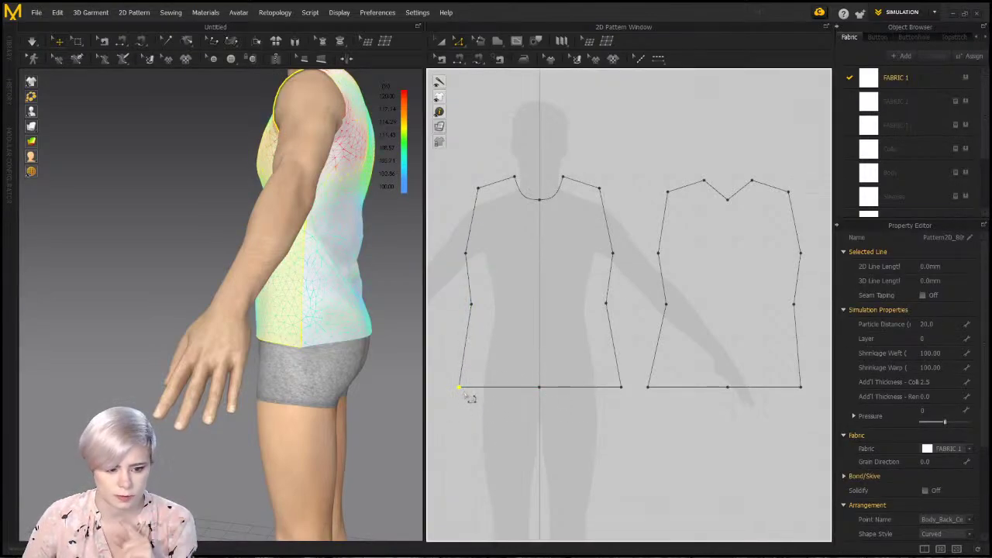
Move the back panel's hem corner farthest from the front panel outward, making that hem half about 270 mm
middle_click_drag(741, 400, 652, 403)
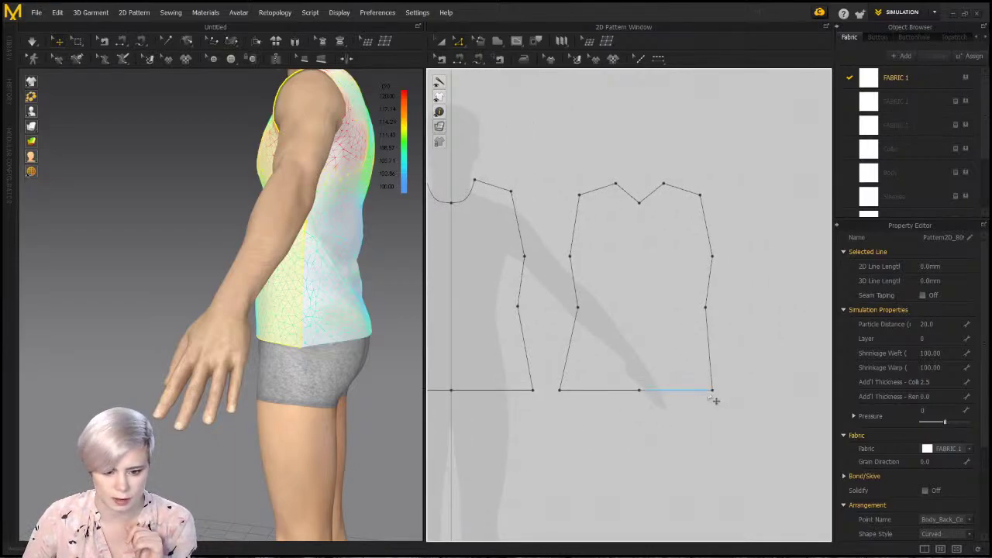
left_click_drag(719, 399, 729, 396)
middle_click_drag(752, 397, 746, 399)
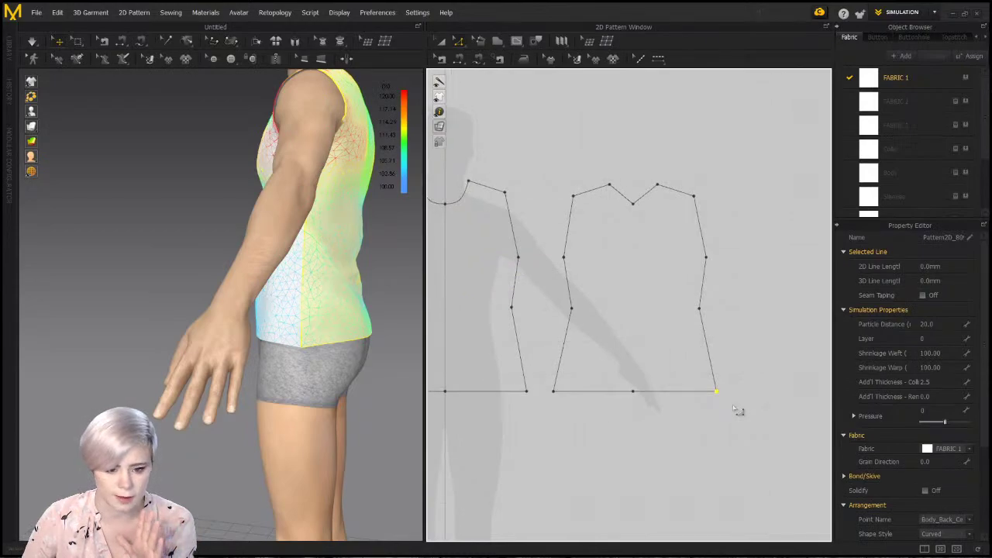
left_click(733, 406)
left_click_drag(715, 393, 720, 394)
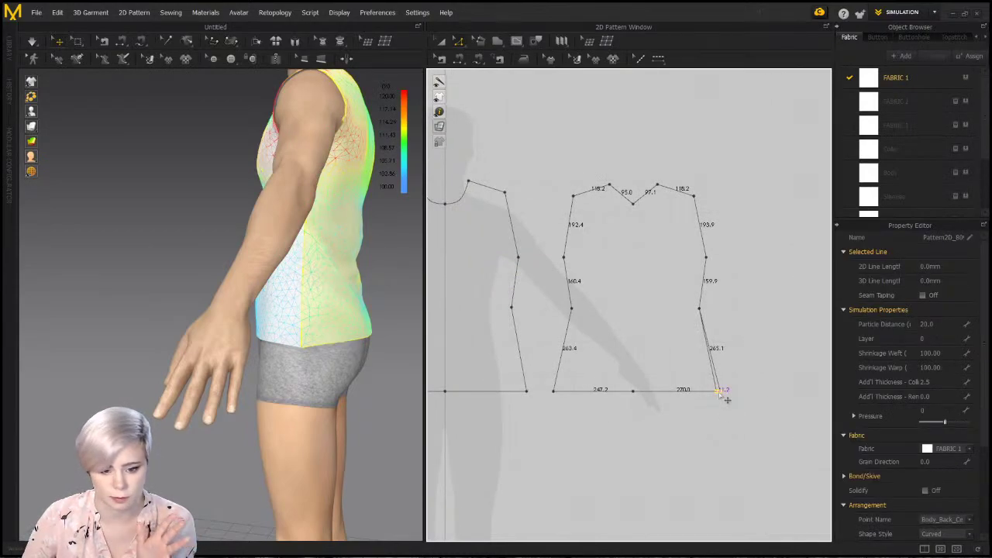
Simulate the widened hem and pull it down at the back of the avatar
right_click_drag(320, 322, 210, 313)
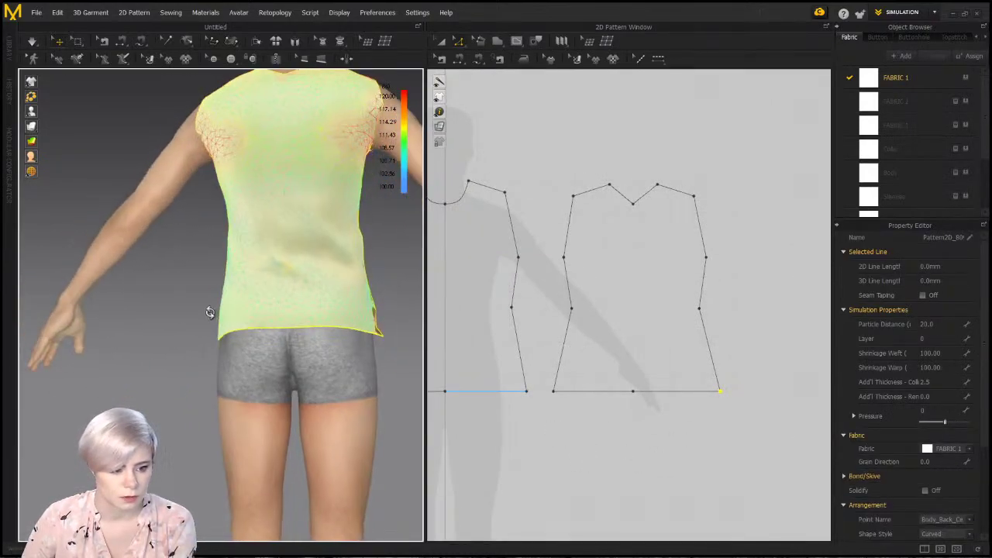
left_click_drag(268, 333, 264, 370)
right_click_drag(263, 371, 248, 337)
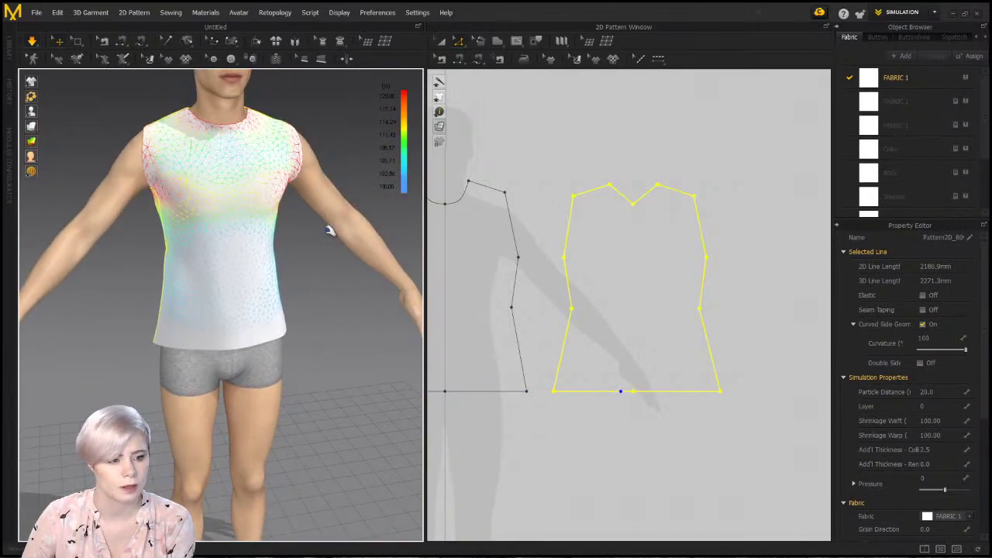
Move the front panel's shoulder edge on the side facing the back panel slightly outward
scroll(288, 225, "up", 5)
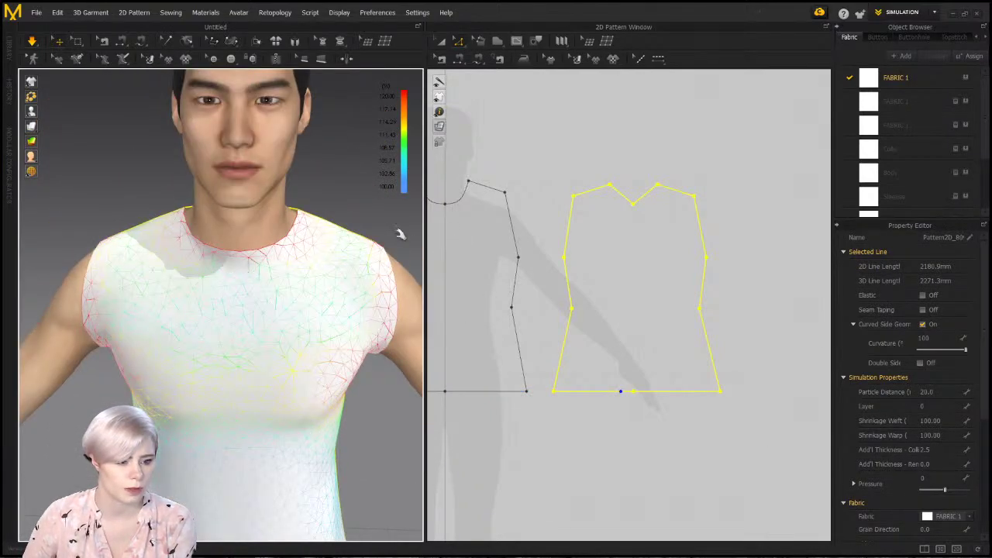
middle_click_drag(516, 225, 599, 241)
mouse_move(262, 244)
right_mouse_down()
mouse_move(157, 206)
mouse_move(178, 255)
mouse_move(264, 253)
right_mouse_up()
scroll(177, 255, "up", 3)
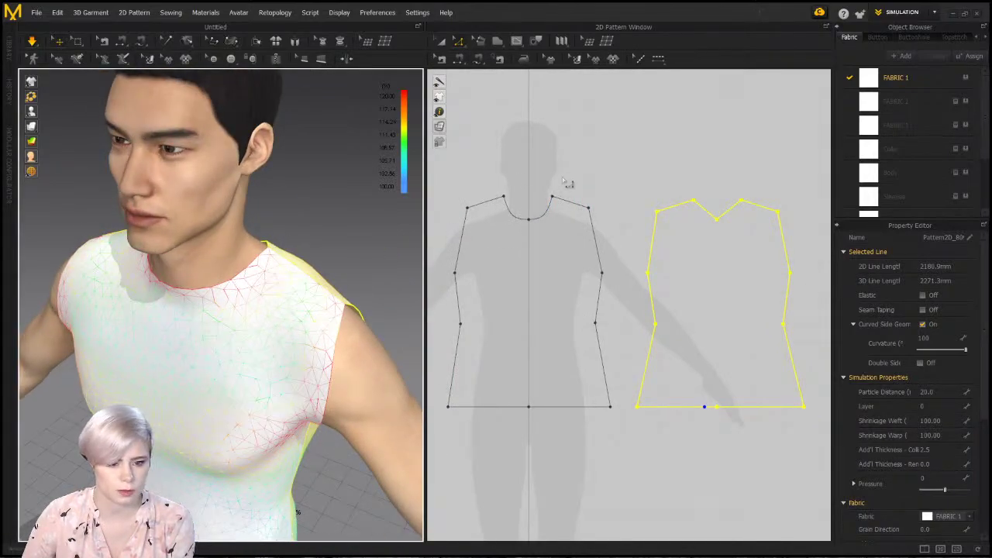
scroll(566, 182, "up", 2)
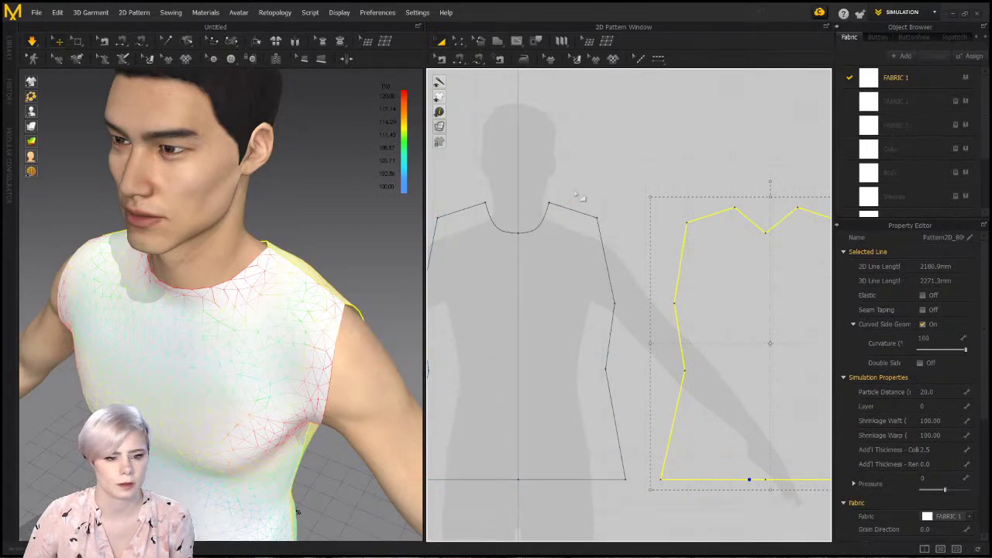
left_click(577, 198)
left_click(574, 216)
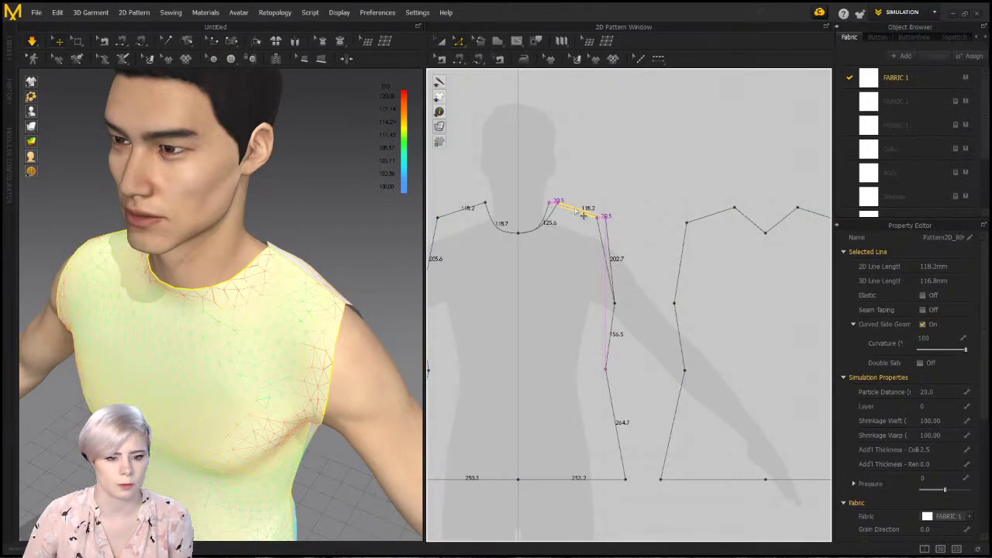
scroll(680, 206, "down", 2)
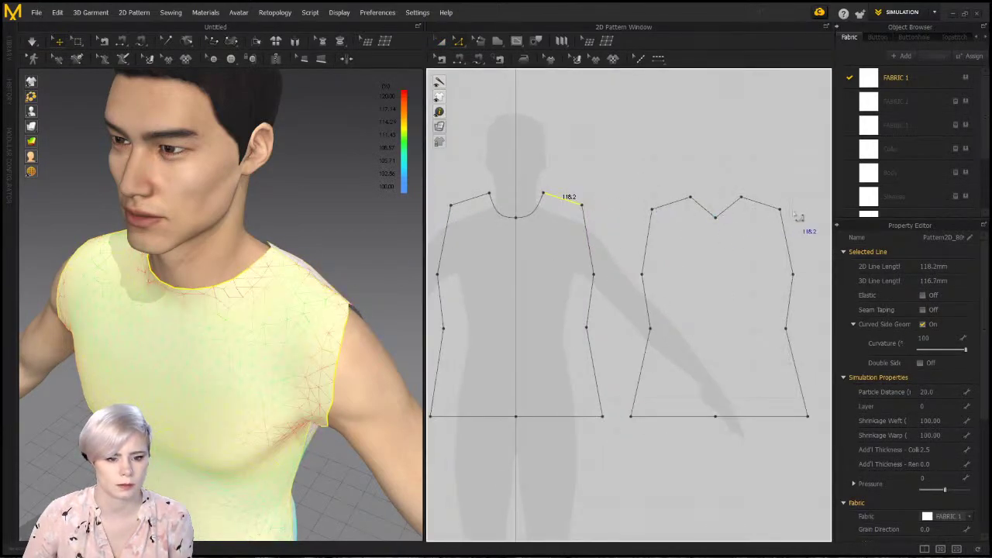
Move both back-panel shoulder edges and the front panel's shoulder edge farthest from the back panel slightly outward
left_click(764, 209)
left_click_drag(763, 210, 750, 202)
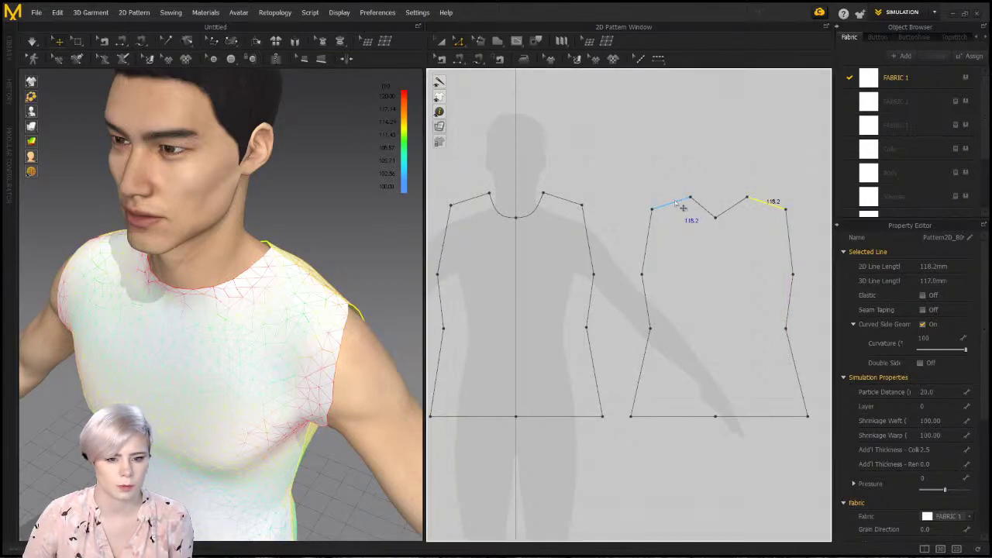
left_click_drag(677, 202, 675, 197)
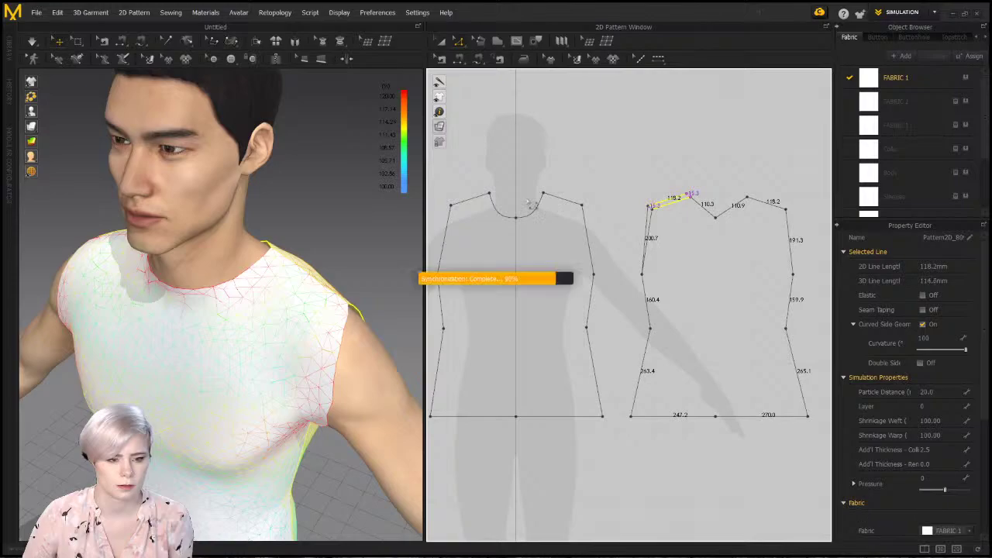
left_click(487, 200)
left_click_drag(486, 201, 483, 201)
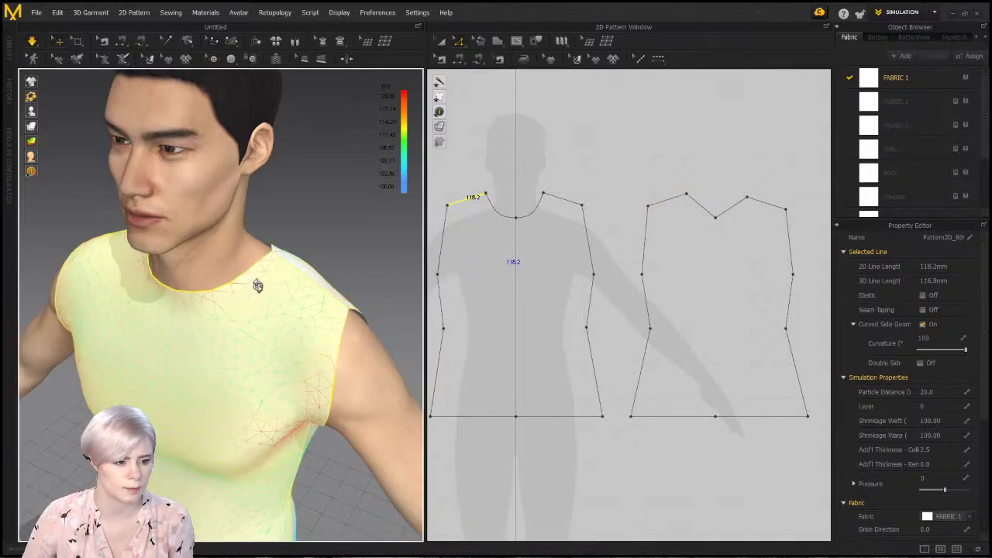
Raise the back panel's neckline centre point to shoulder-tip height and lift the shoulder farthest from the front panel slightly
key("2")
scroll(517, 256, "up", 3)
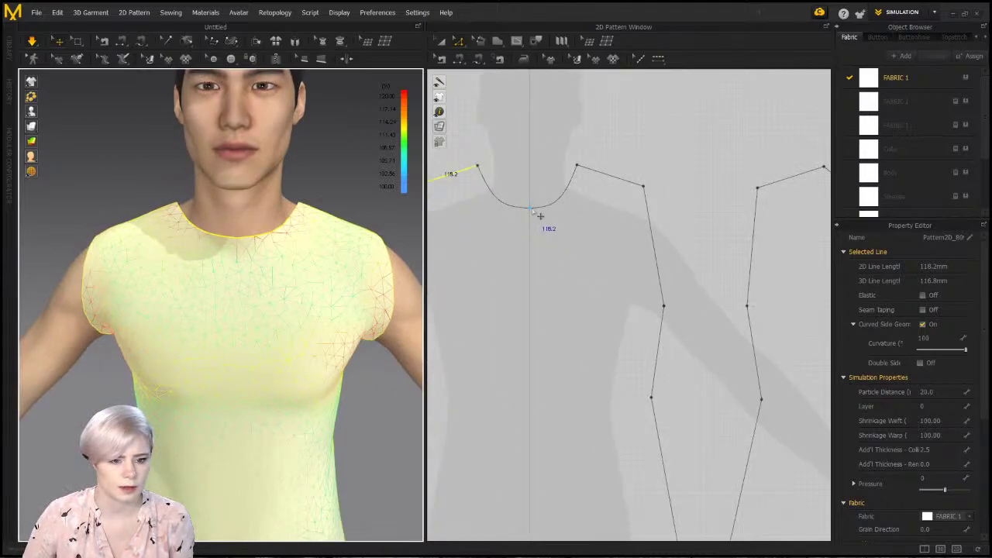
scroll(527, 221, "down", 3)
scroll(549, 183, "up", 1)
left_click(548, 183)
right_click_drag(294, 243, 362, 248)
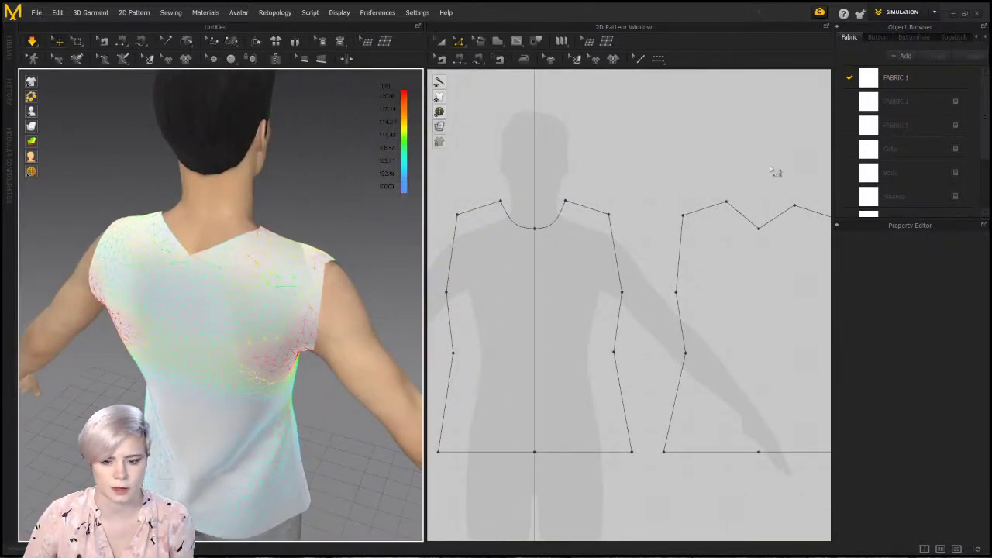
middle_click_drag(750, 171, 713, 166)
scroll(713, 166, "up", 1)
scroll(710, 164, "down", 3)
left_click(720, 215)
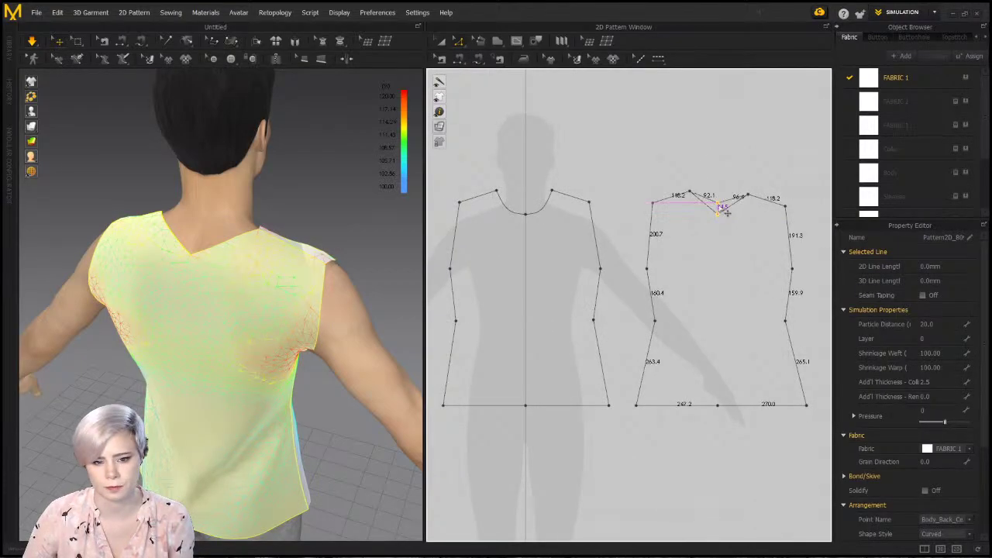
left_click_drag(748, 210, 753, 197)
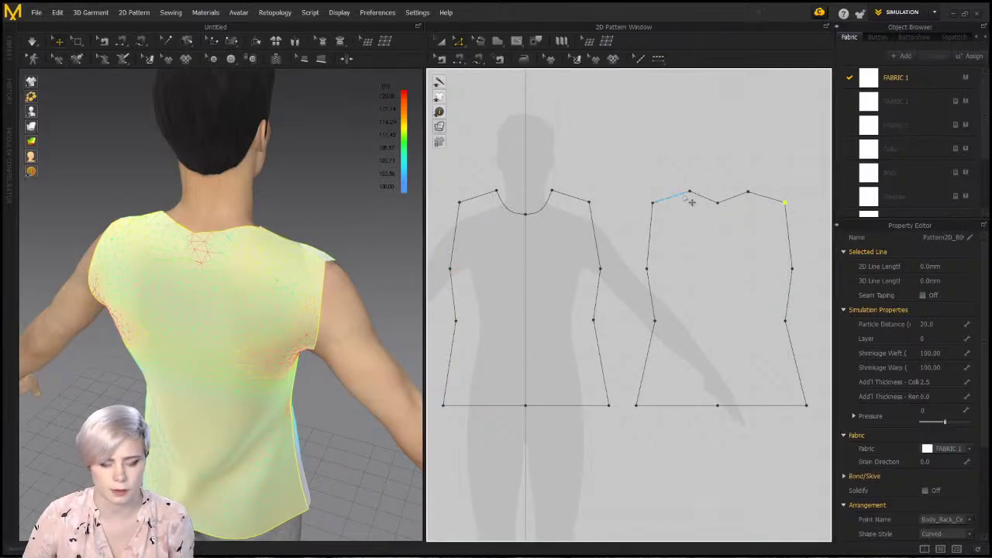
Try to curve each half of the back panel's neckline, and undo the curves
scroll(682, 207, "up", 3)
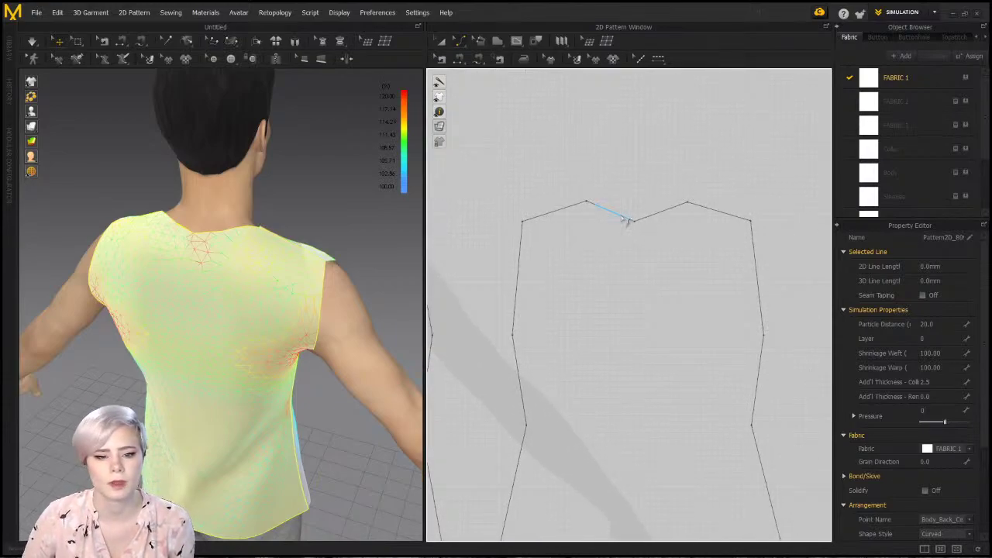
left_click(610, 217)
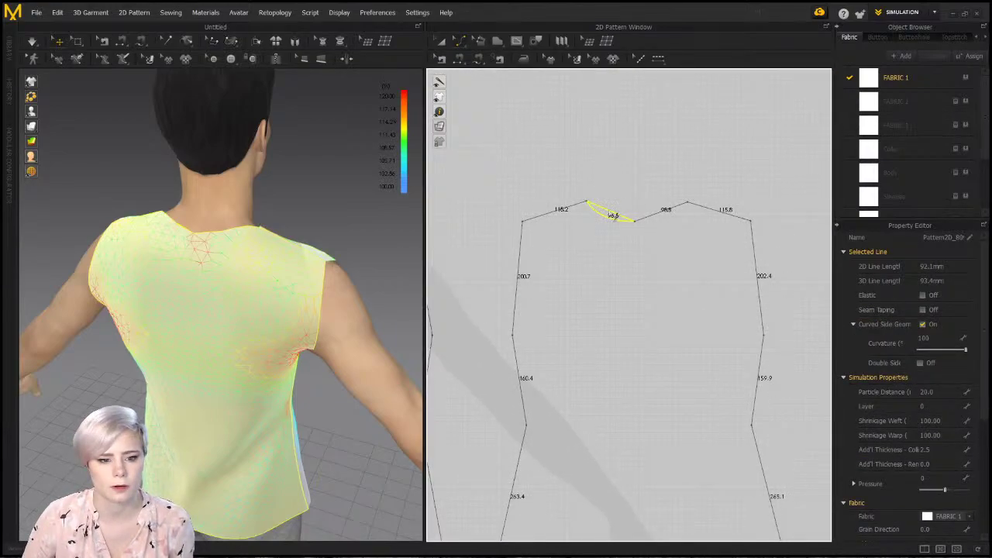
left_click(668, 220)
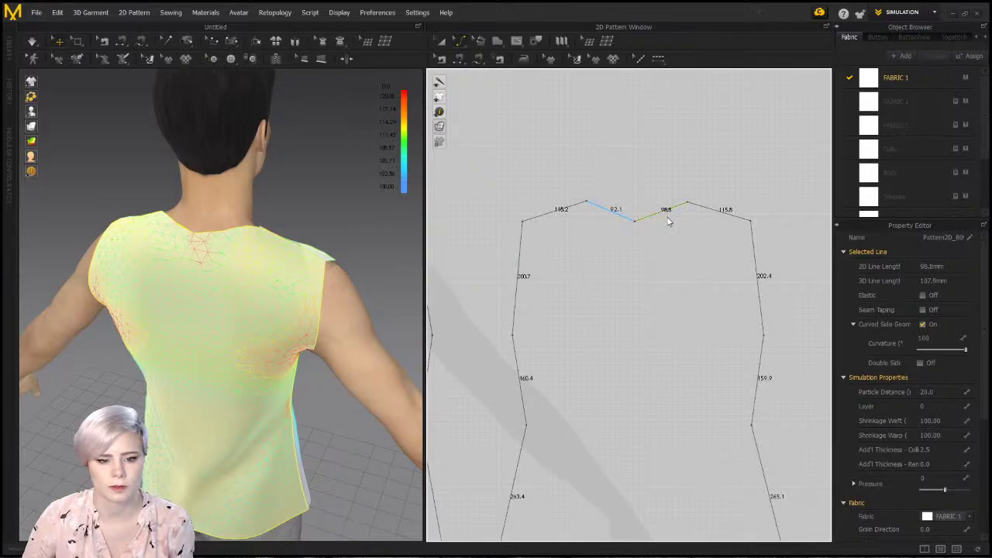
left_click_drag(665, 211, 667, 221)
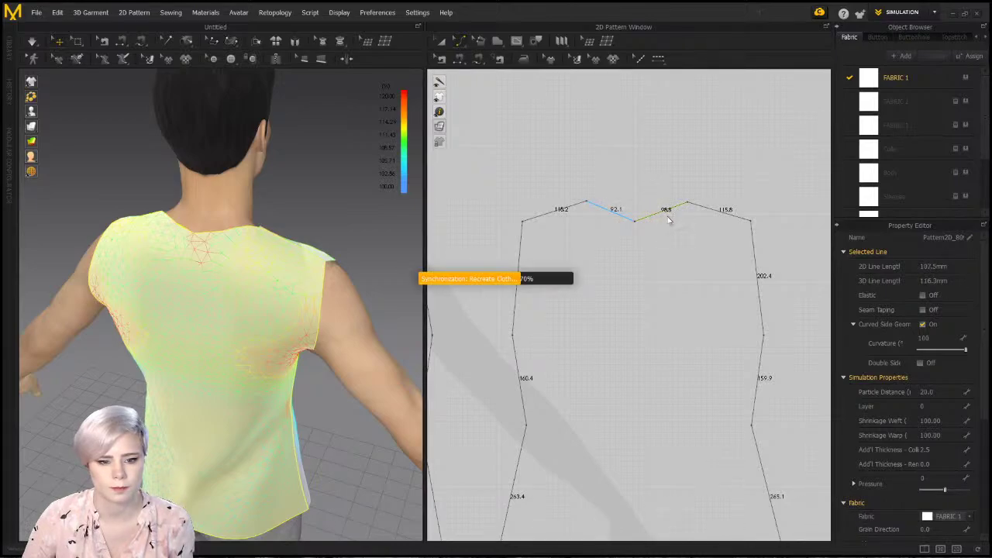
scroll(665, 235, "up", 3)
key("ctrl+z")
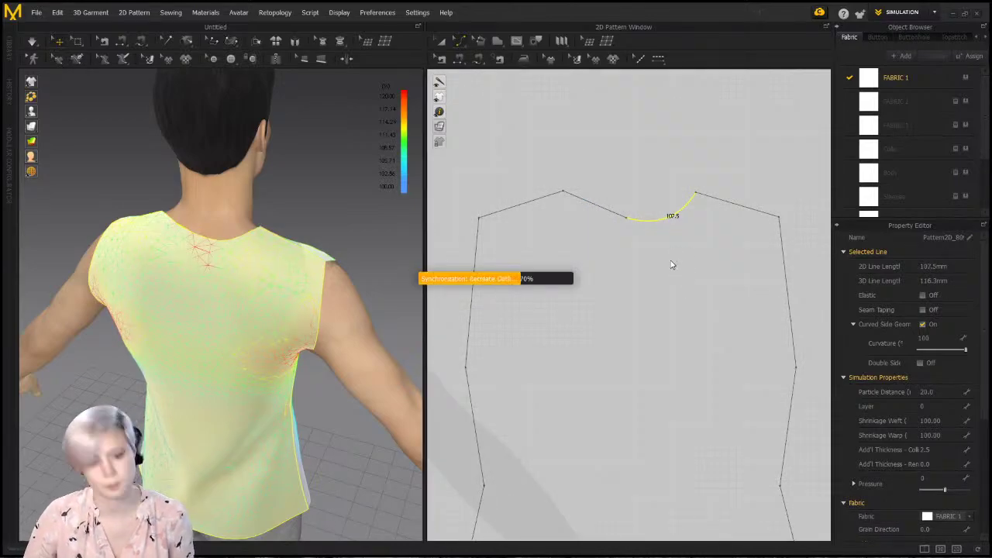
Curve both halves of the back panel's neckline downward into a shallow scoop, the half nearest the front panel about 95 mm long
left_click_drag(668, 211, 673, 219)
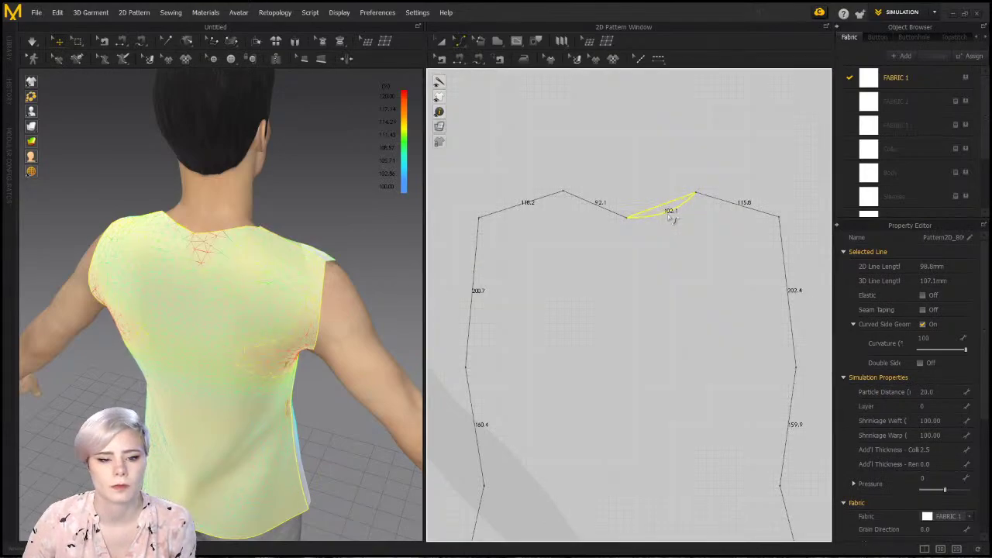
left_click(589, 207)
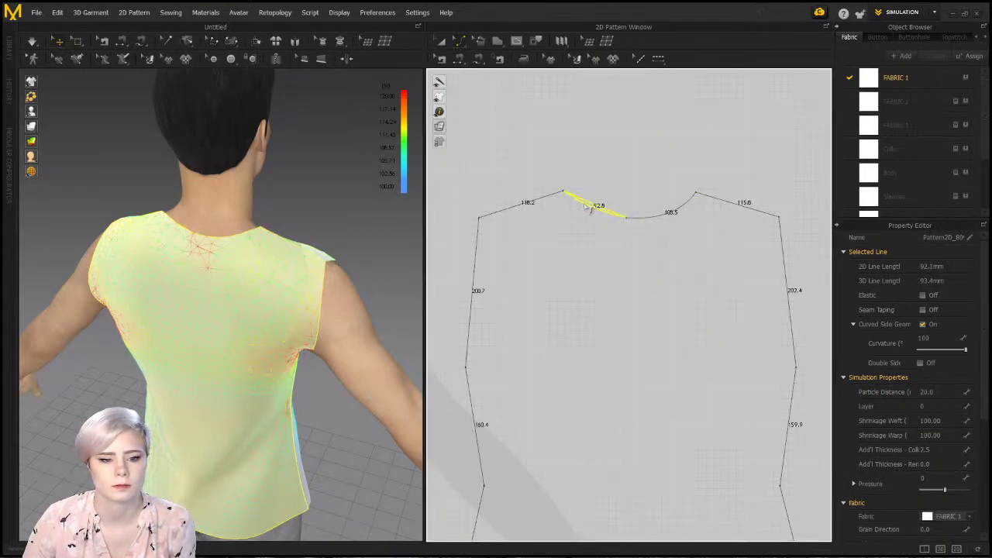
left_click_drag(586, 211, 586, 212)
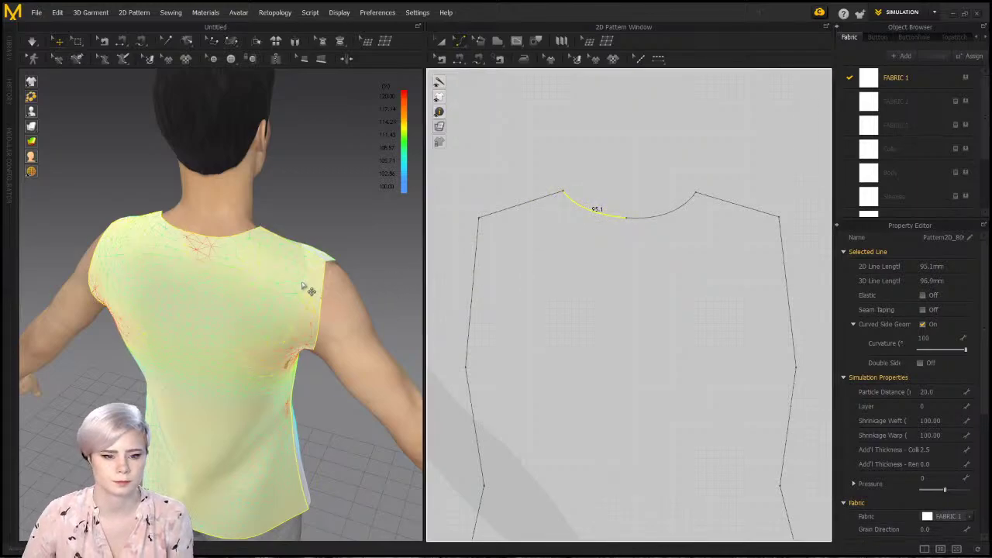
Simulate the curved back neckline and check the whole garment from the front of the avatar
scroll(275, 279, "down", 1)
key("space")
right_click_drag(275, 279, 106, 288)
scroll(70, 313, "up", 3)
scroll(69, 313, "down", 3)
middle_click_drag(70, 313, 116, 248)
right_click_drag(115, 248, 145, 245)
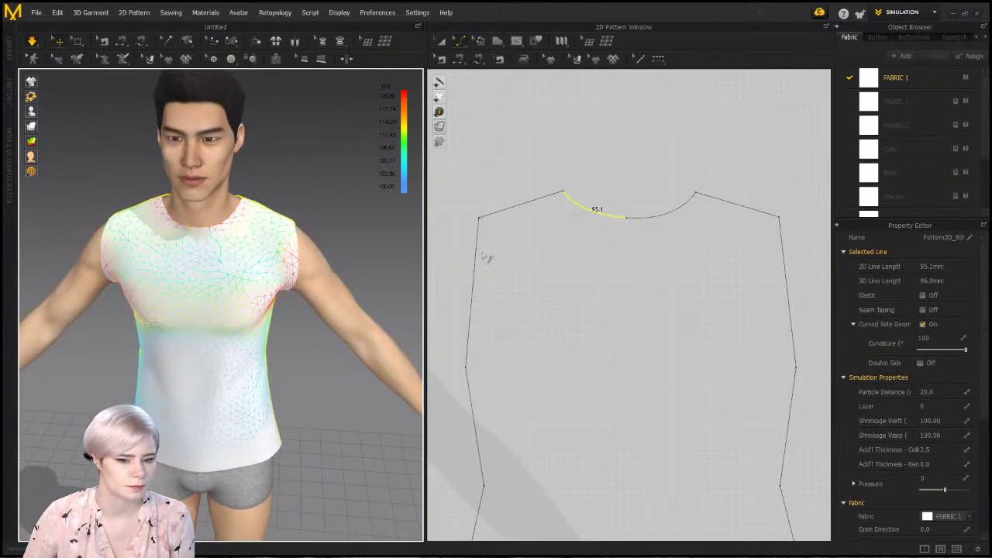
scroll(674, 259, "down", 4)
middle_click_drag(376, 265, 476, 266)
scroll(326, 270, "down", 3)
middle_click_drag(325, 270, 263, 238)
Lower the front panel's neckline centre point, making the neckline halves about 132 mm and 128 mm long
middle_click_drag(511, 261, 608, 258)
scroll(609, 258, "up", 1)
scroll(516, 252, "up", 3)
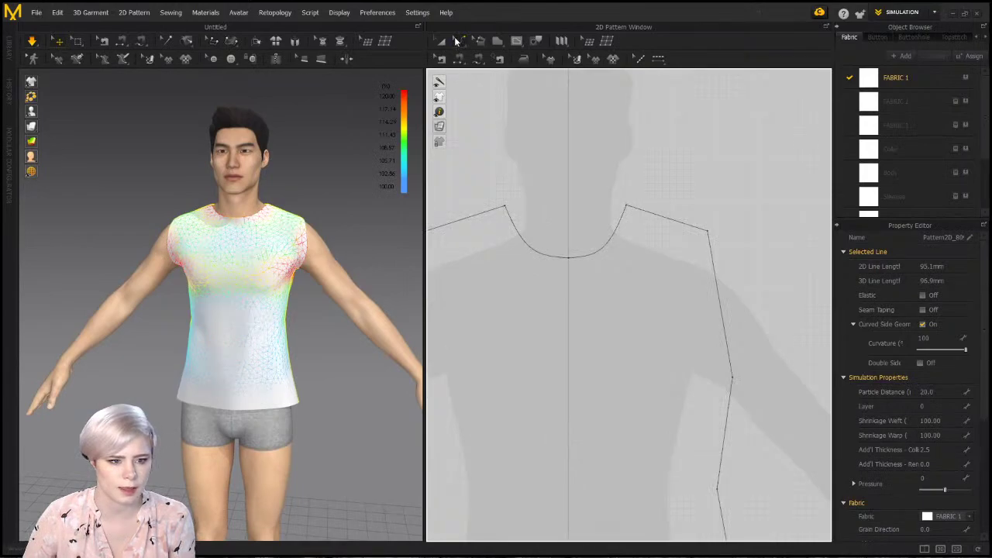
key("n")
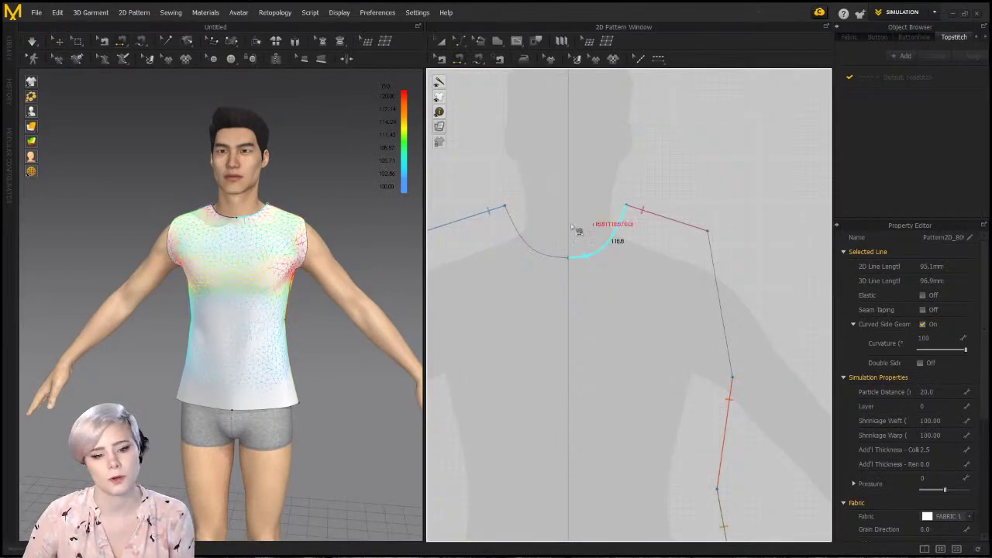
scroll(571, 227, "down", 2)
middle_click_drag(571, 227, 579, 174)
key("z")
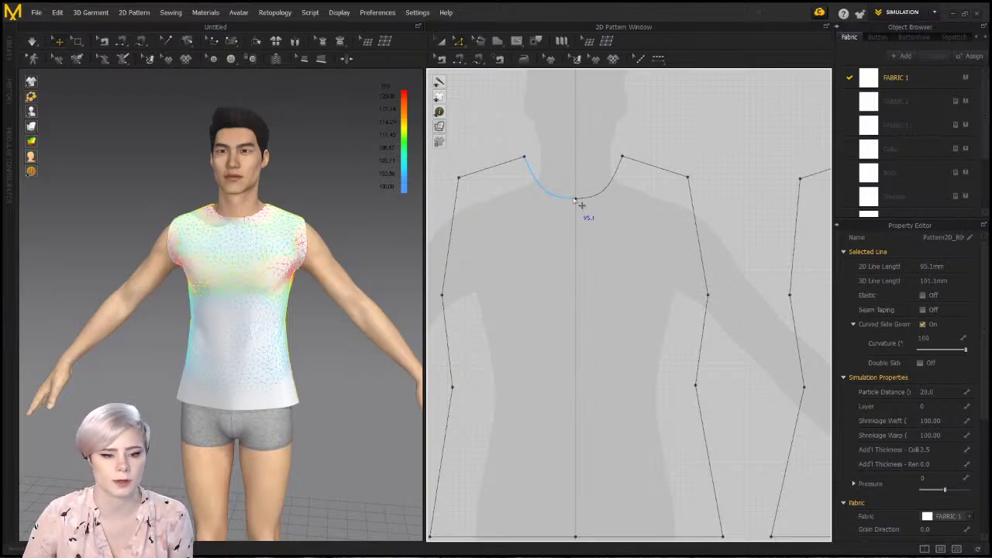
left_click(580, 203)
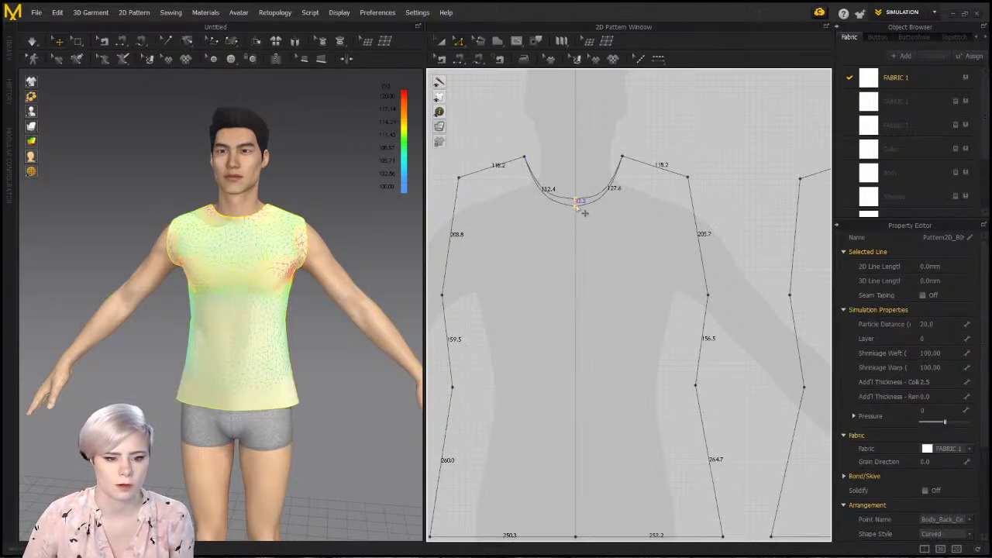
left_click_drag(587, 216, 582, 249)
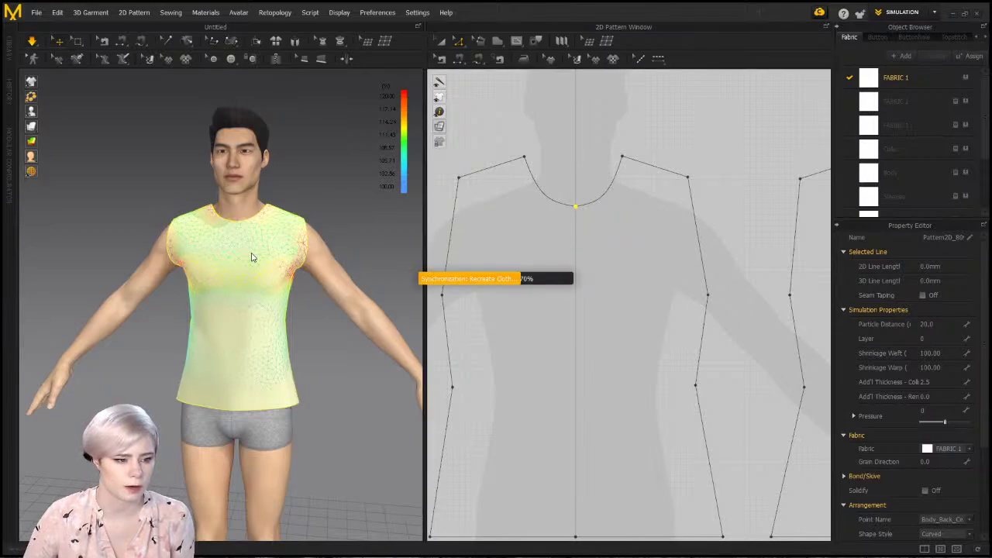
Probe the fabric strain on the upper chest and examine the strain around the armpit from the front and side
left_click(267, 229)
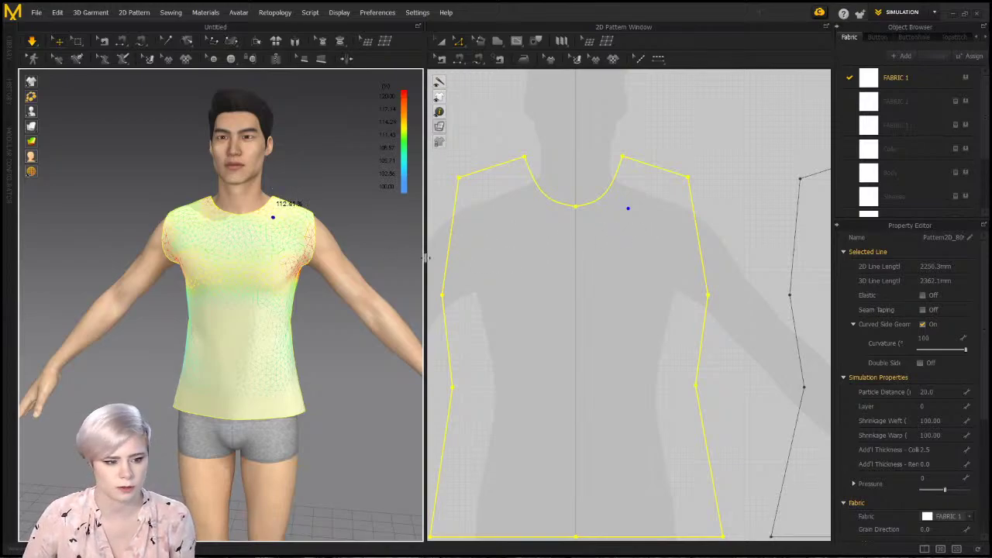
mouse_move(254, 265)
right_mouse_down()
mouse_move(237, 260)
mouse_move(258, 271)
right_mouse_up()
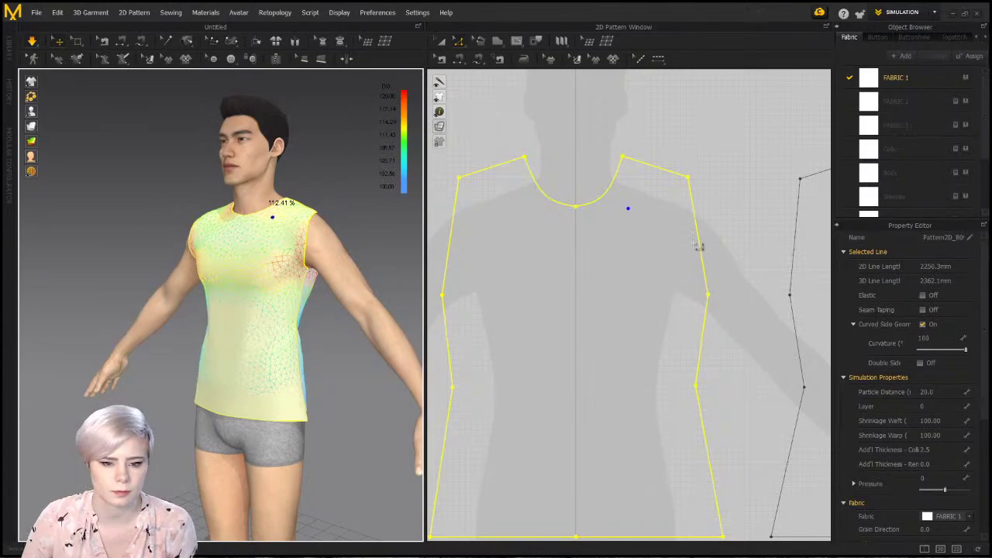
scroll(289, 266, "up", 2)
right_click_drag(290, 266, 256, 258)
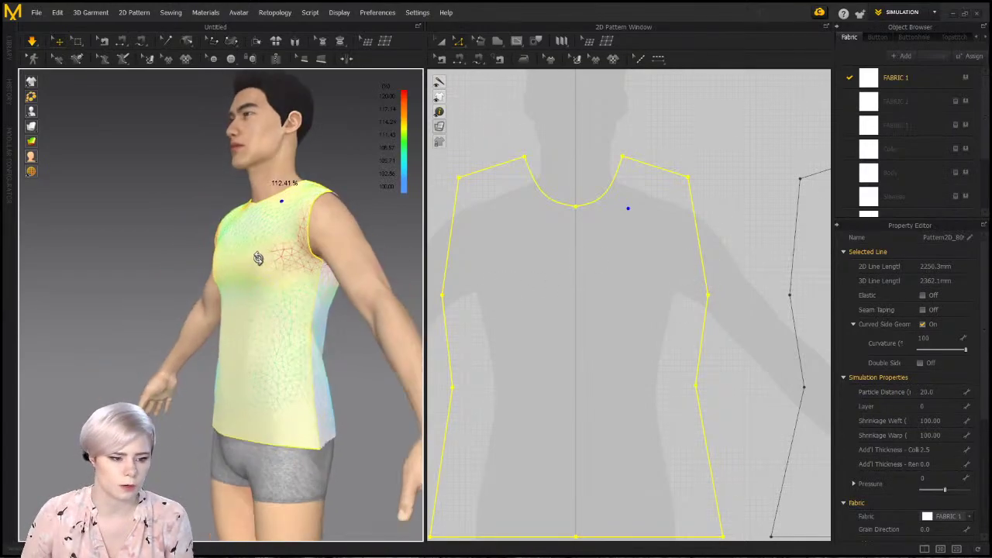
scroll(305, 255, "up", 3)
scroll(308, 256, "down", 1)
right_click_drag(348, 158, 387, 212)
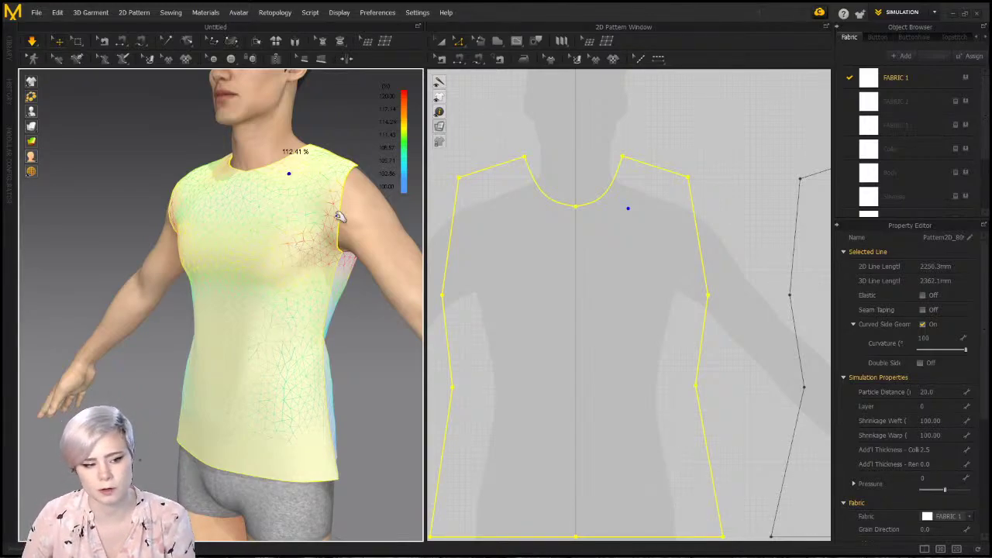
mouse_move(341, 215)
right_mouse_down()
mouse_move(302, 227)
mouse_move(191, 217)
mouse_move(347, 233)
right_mouse_up()
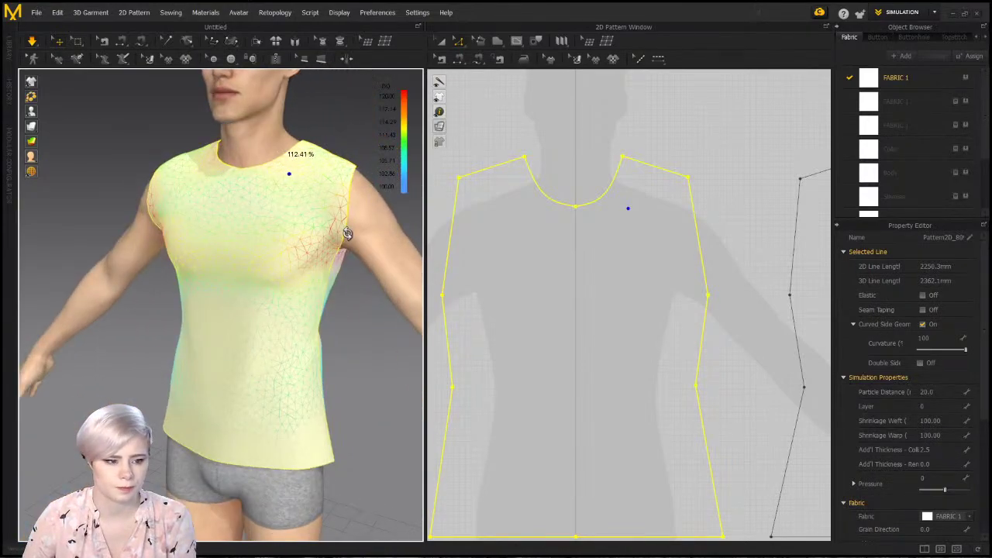
left_click(342, 125)
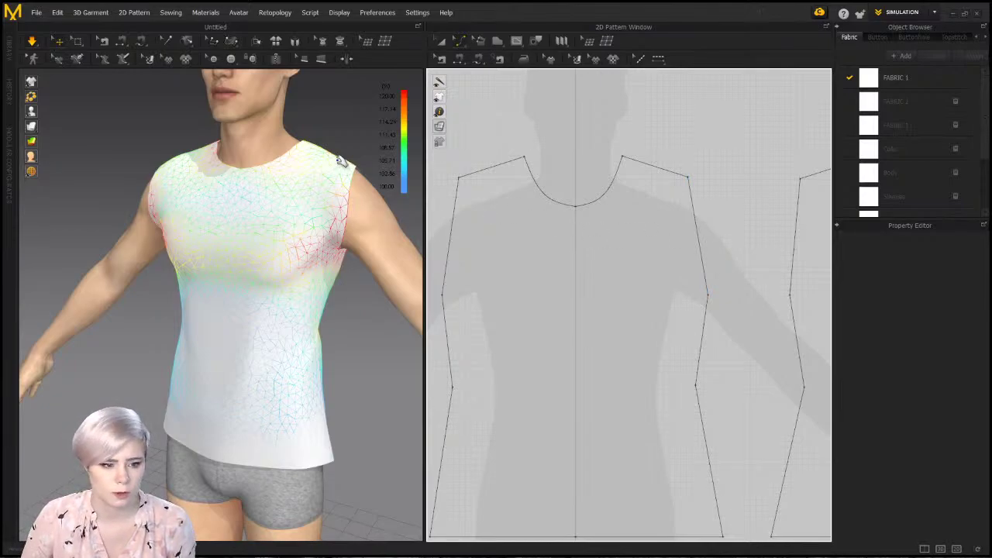
left_click(79, 61)
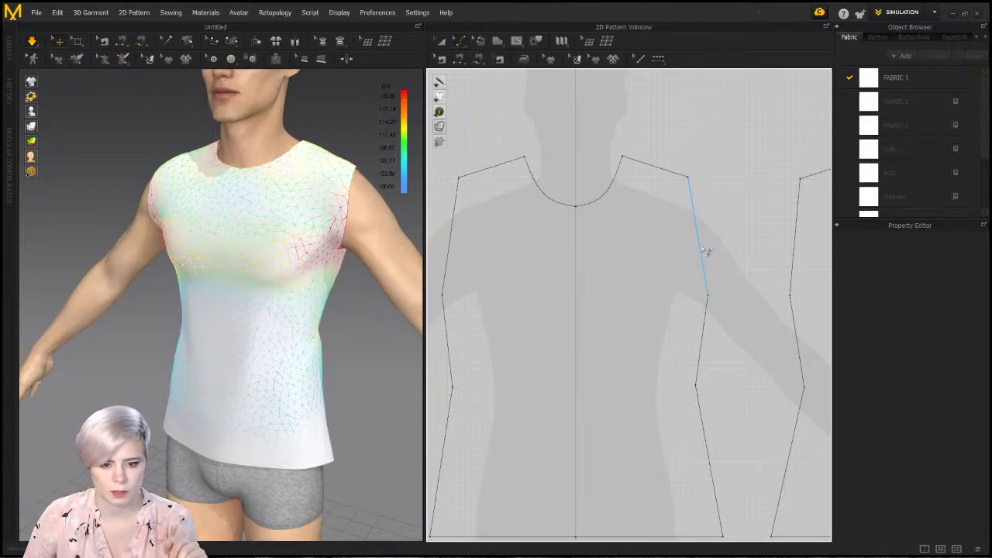
Curve the front panel's armhole nearest the back panel inward, deepest near the underarm, to about 233 mm long
left_click_drag(706, 252, 685, 273)
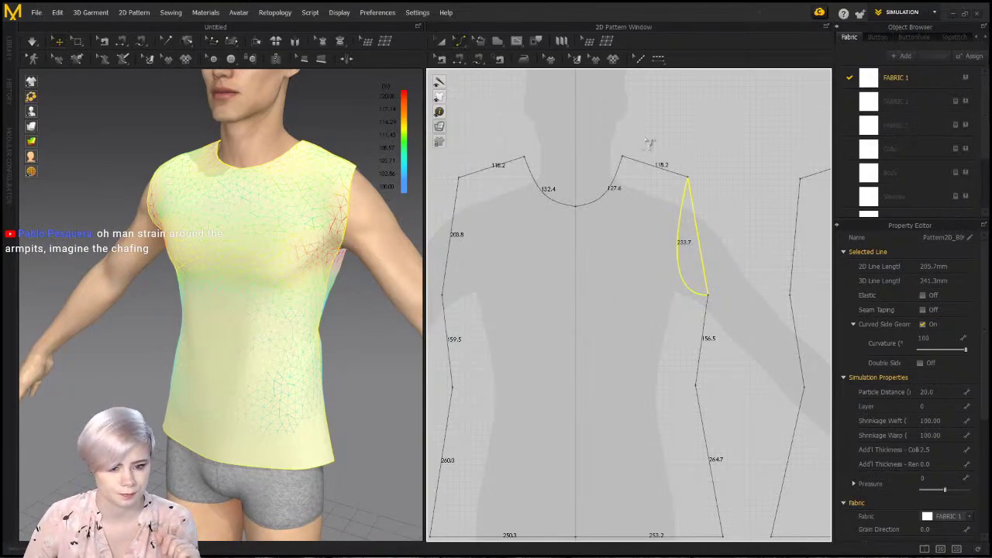
key("ctrl+z")
left_click_drag(670, 236, 689, 275)
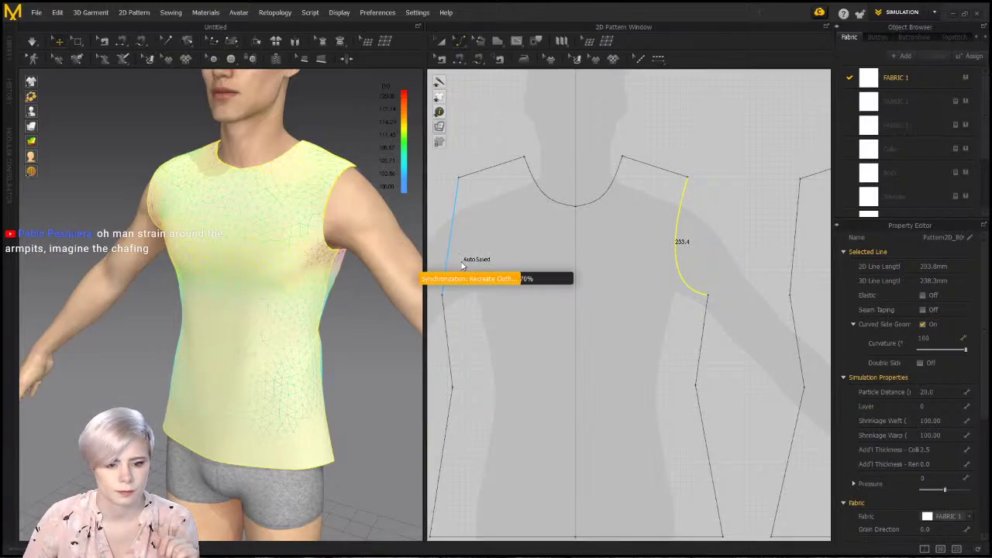
Curve the front panel's armhole farthest from the back panel inward to match, about 232 mm long
left_click_drag(462, 265, 471, 267)
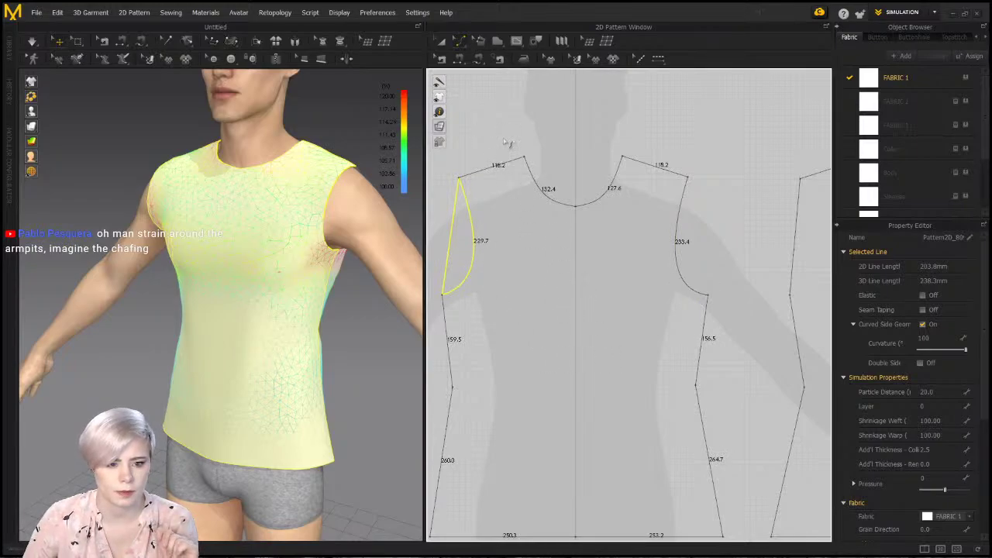
key("ctrl+z")
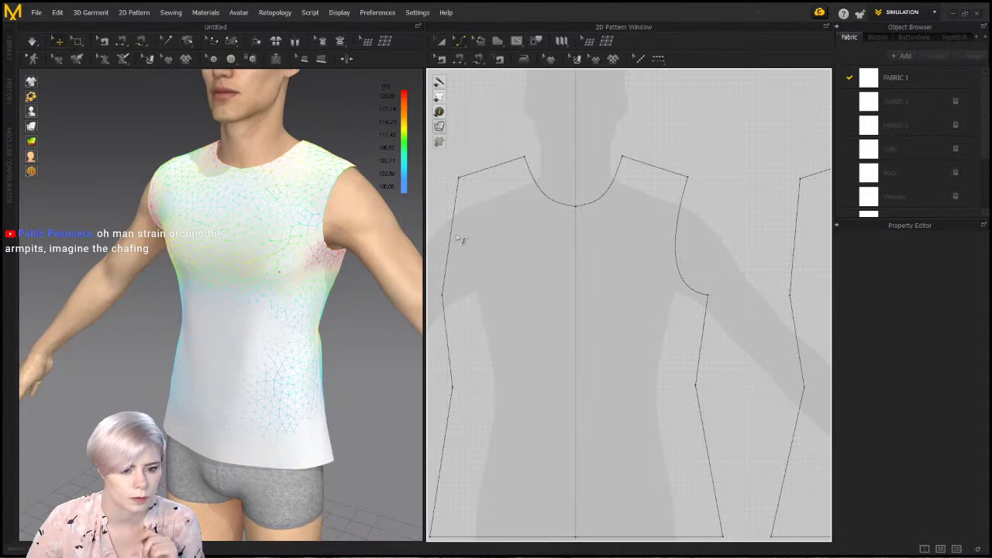
left_click_drag(454, 262, 476, 279)
Examine the simulated armholes from the front and back of the avatar, and bring the back panel's armhole edges into view
right_click_drag(300, 288, 190, 196)
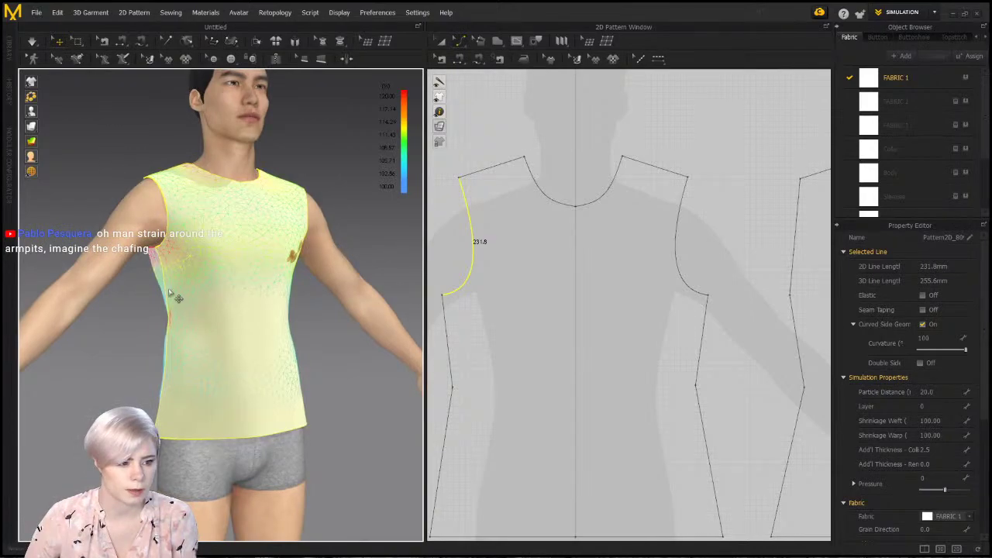
right_click_drag(159, 129, 354, 265)
right_click_drag(219, 277, 195, 234)
scroll(669, 313, "down", 3)
middle_click_drag(673, 309, 530, 286)
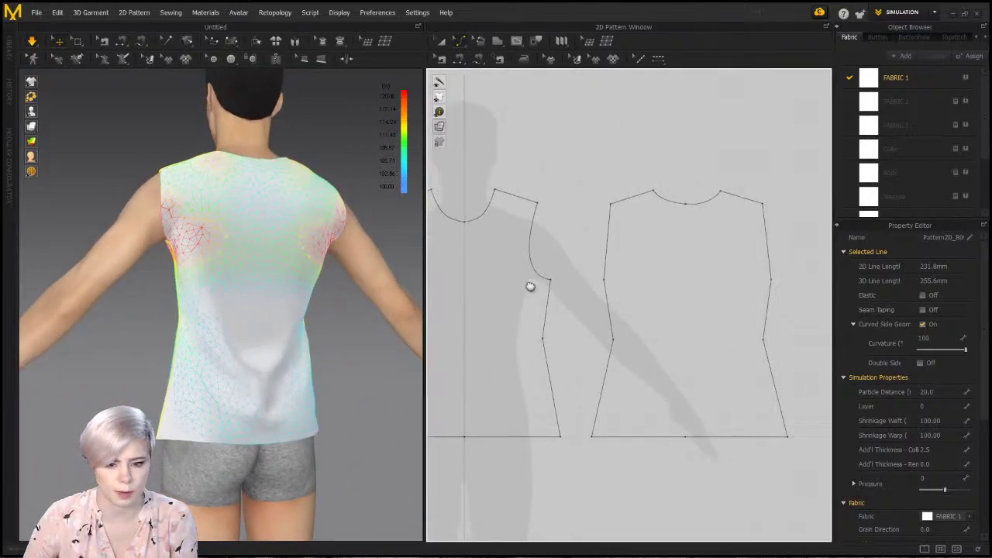
scroll(530, 287, "up", 3)
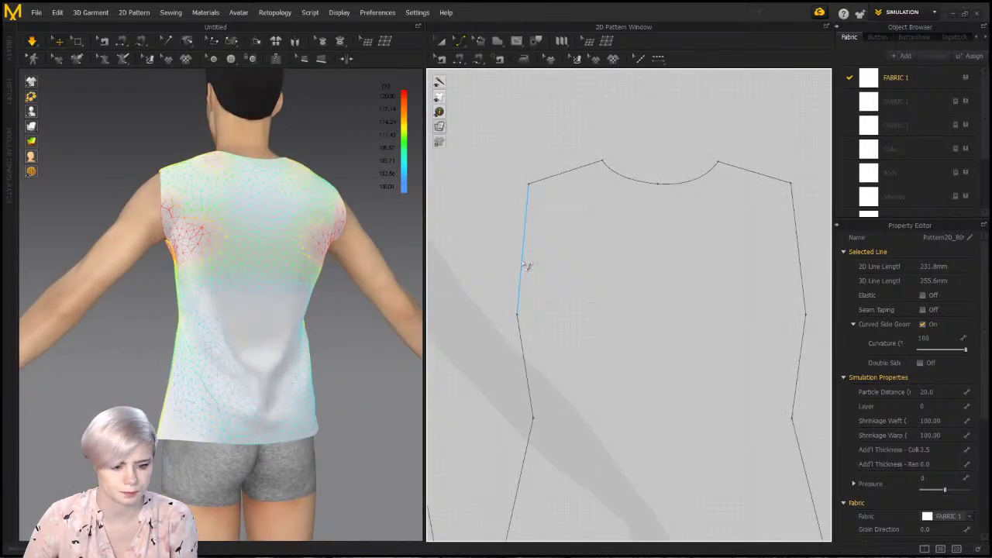
left_click_drag(538, 281, 554, 277)
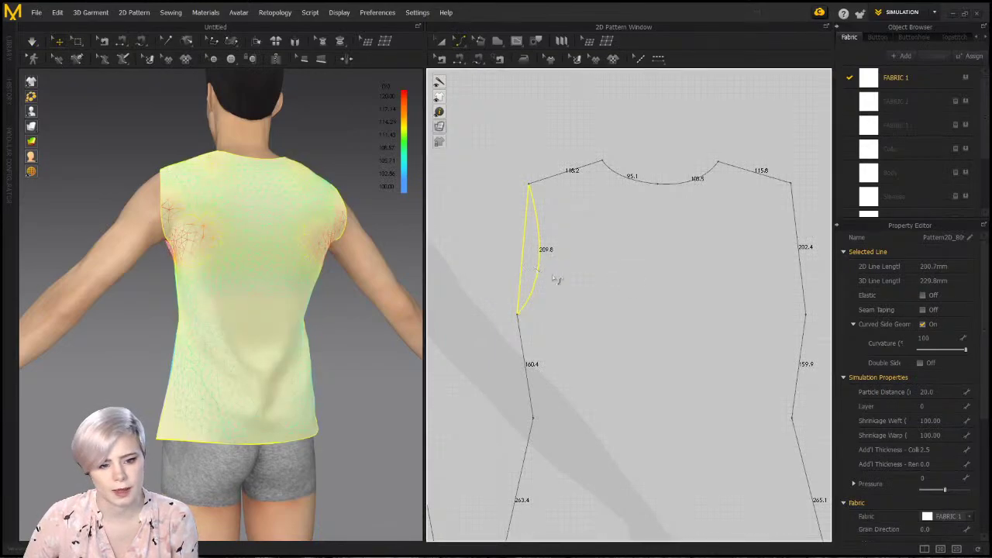
left_click(803, 272)
key("ctrl+z")
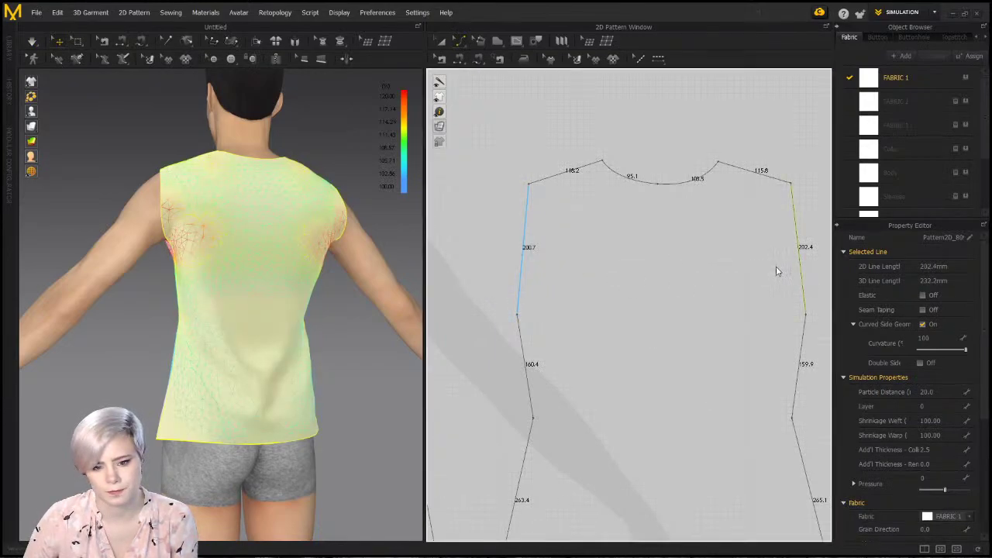
left_click(553, 259)
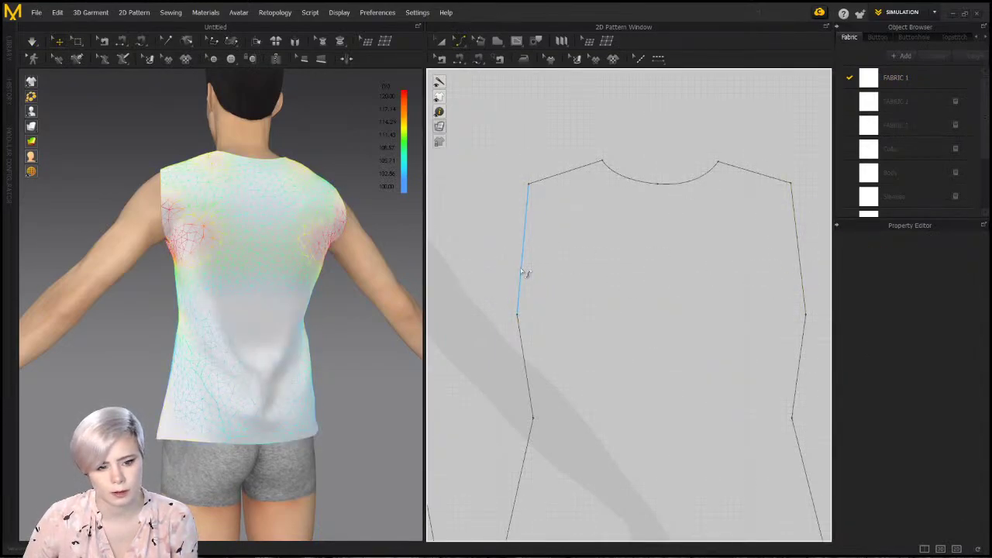
Curve both armholes of the back panel inward, deepest near the underarm, to about 214 mm long each
left_click_drag(524, 273, 537, 257)
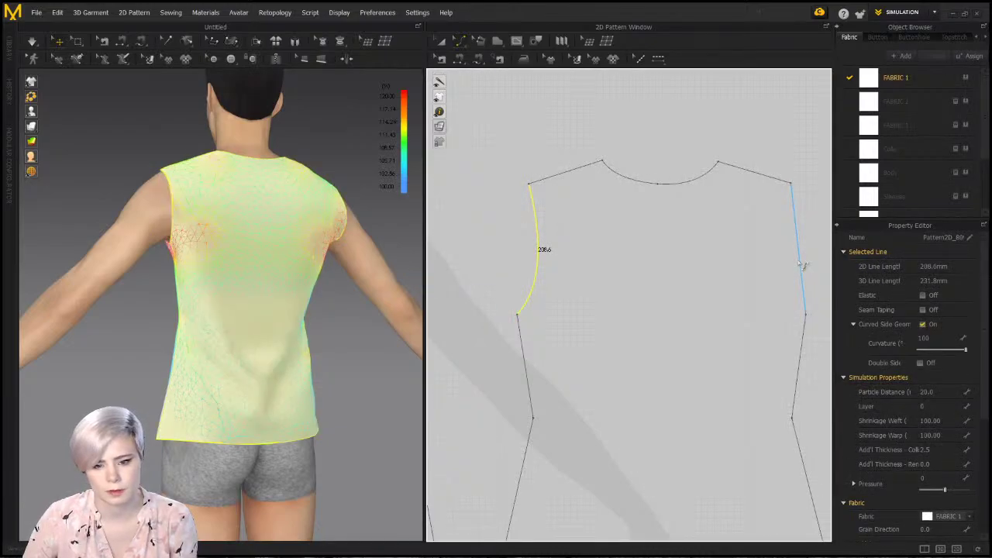
left_click_drag(803, 265, 783, 284)
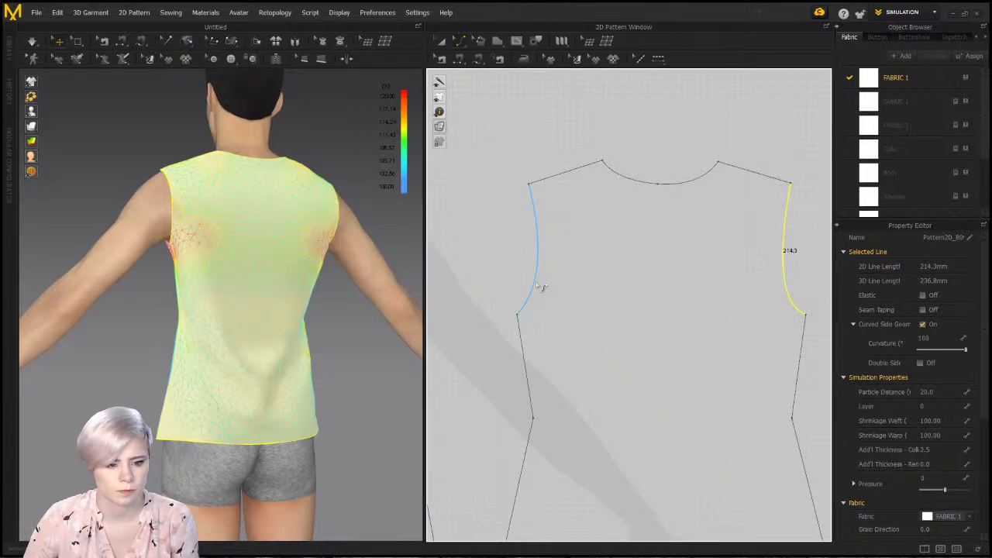
left_click_drag(536, 281, 543, 302)
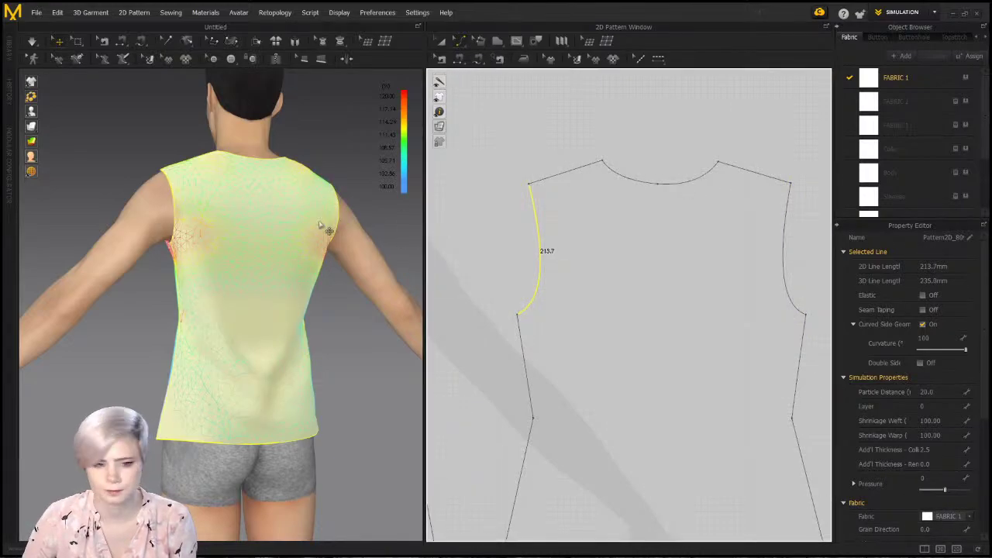
Move the front panel's underarm point nearest the back panel and the back panel's far underarm point outward together
right_click_drag(183, 239, 496, 364)
scroll(579, 261, "down", 2)
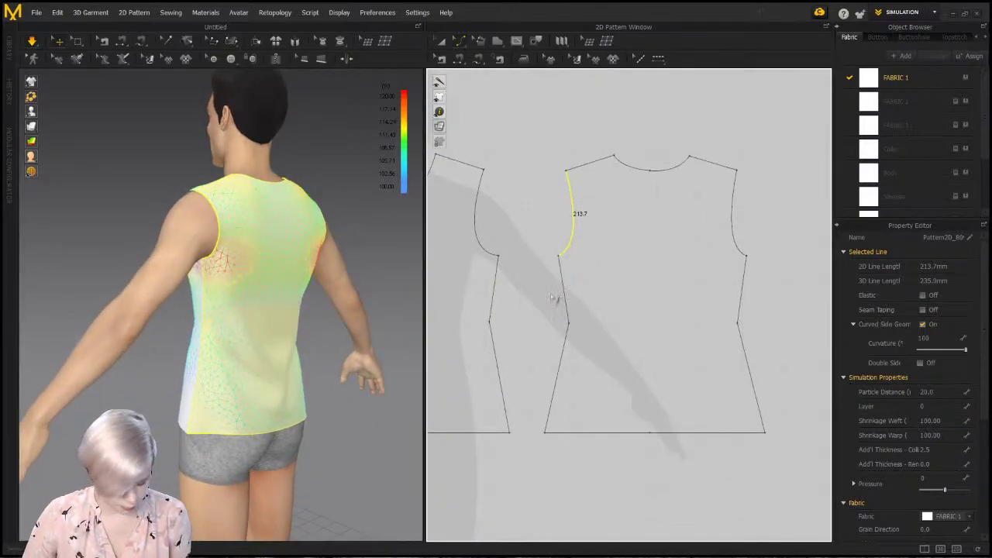
key("a")
middle_click_drag(514, 259, 541, 259)
left_click(544, 203)
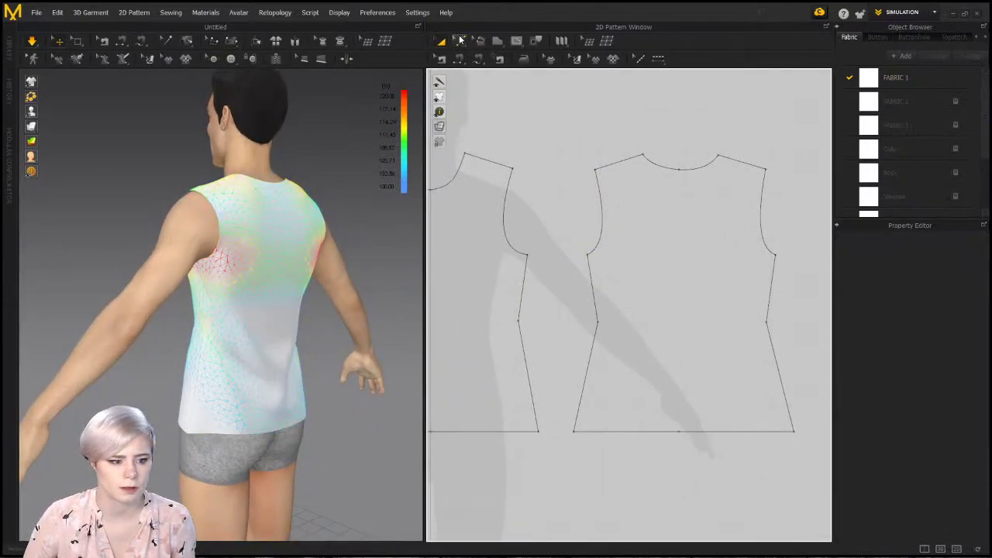
left_click(461, 41)
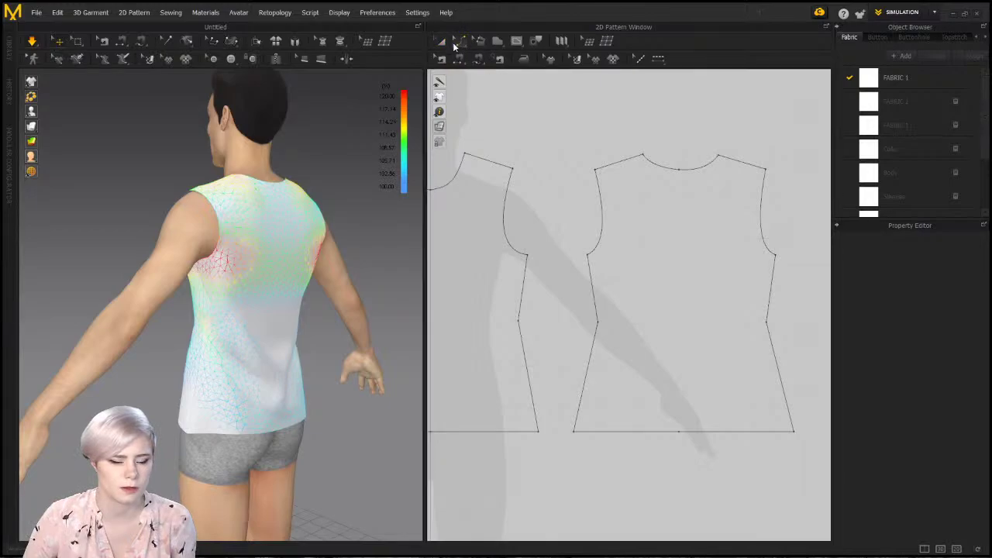
left_click_drag(455, 45, 504, 56)
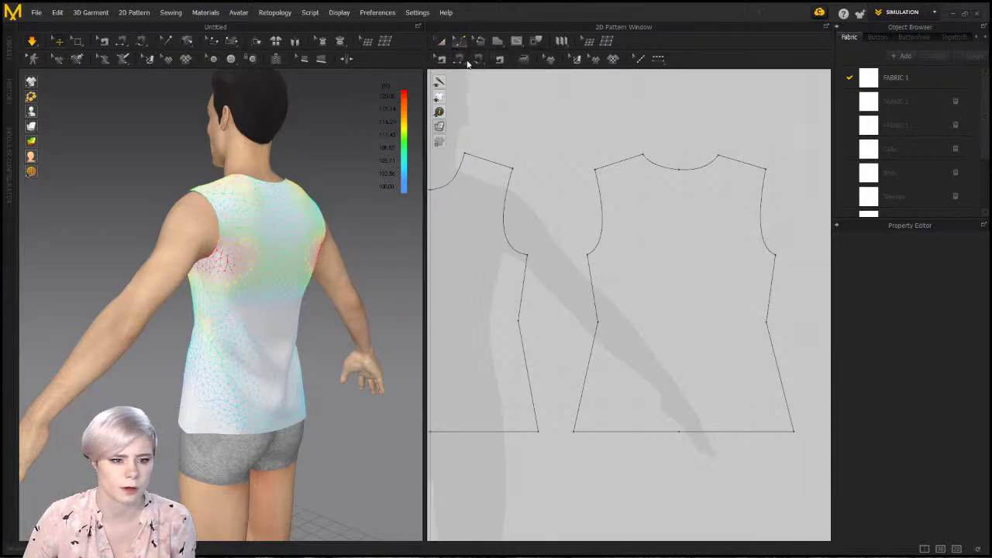
left_click(527, 257)
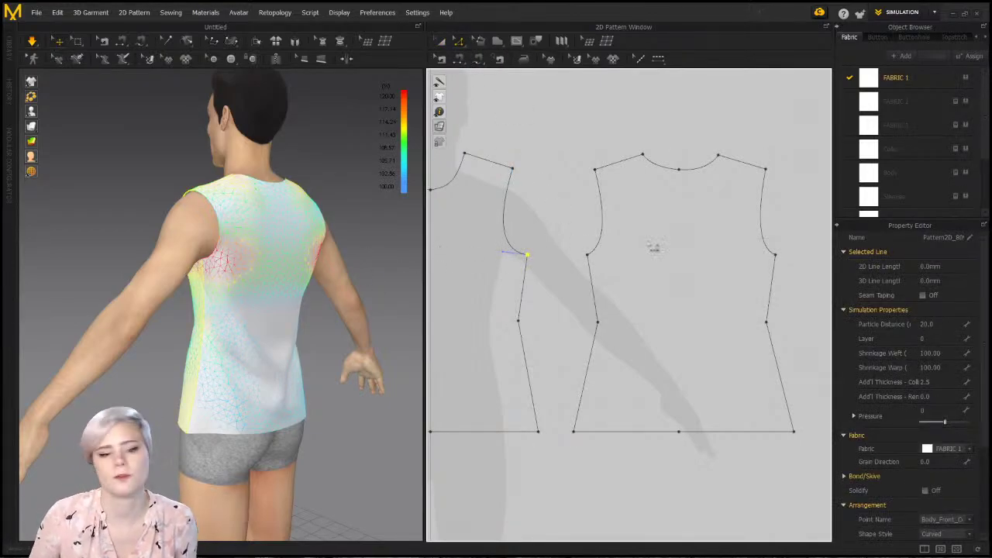
left_click(776, 256, "shift")
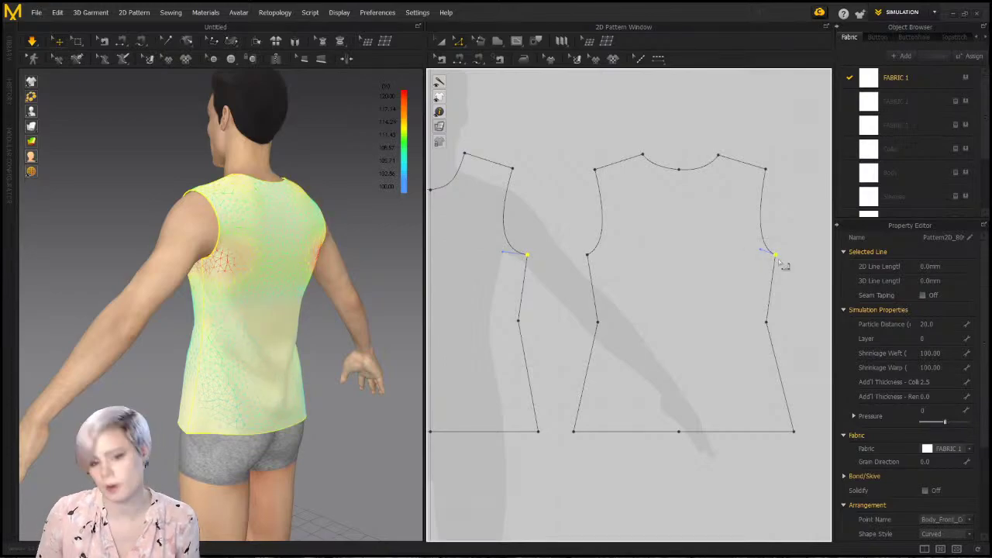
left_click_drag(777, 257, 785, 258)
left_click(579, 230)
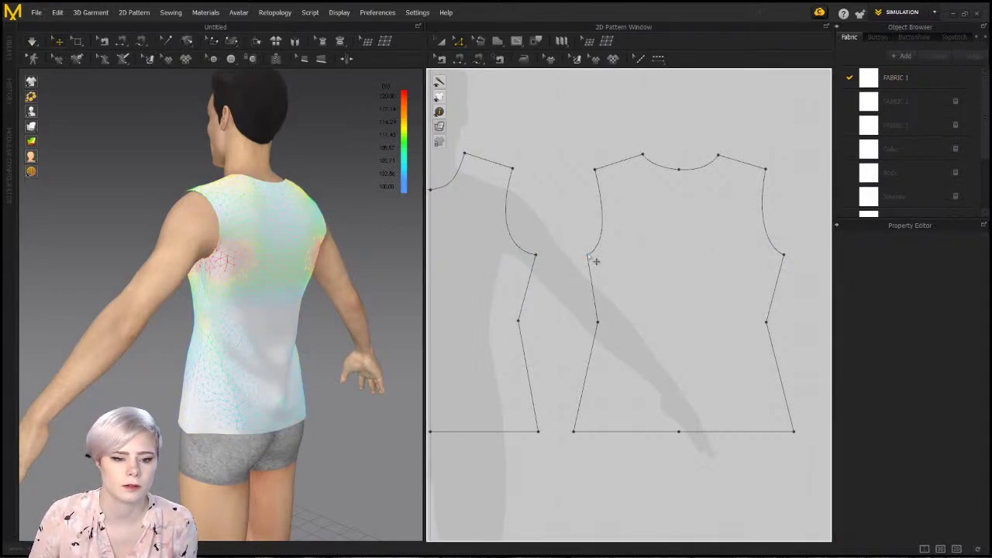
Move the front panel's far underarm point and the back panel's near underarm point outward together to match the other side
left_click(588, 255)
scroll(627, 254, "down", 2)
middle_click_drag(628, 255, 730, 250)
left_click(495, 246, "shift")
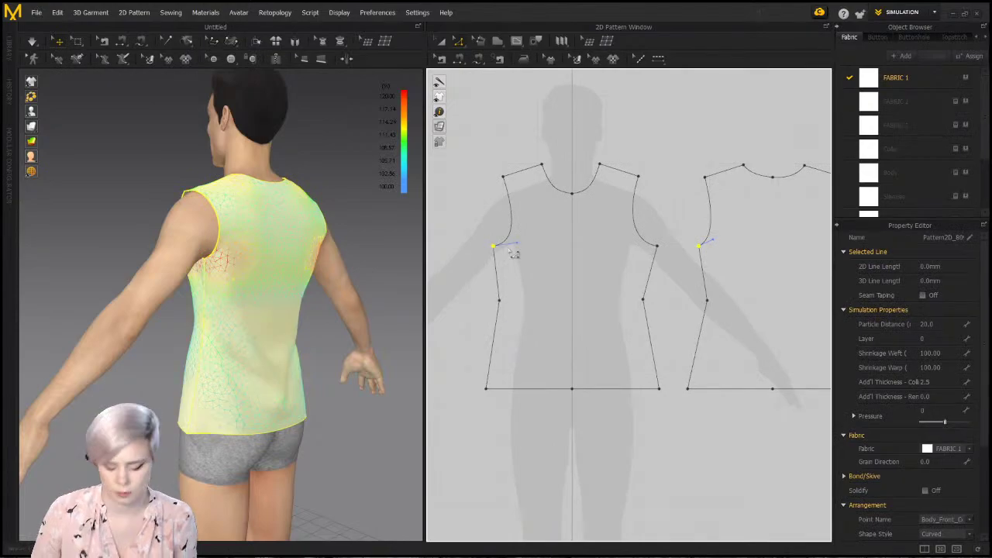
left_click_drag(510, 249, 505, 249)
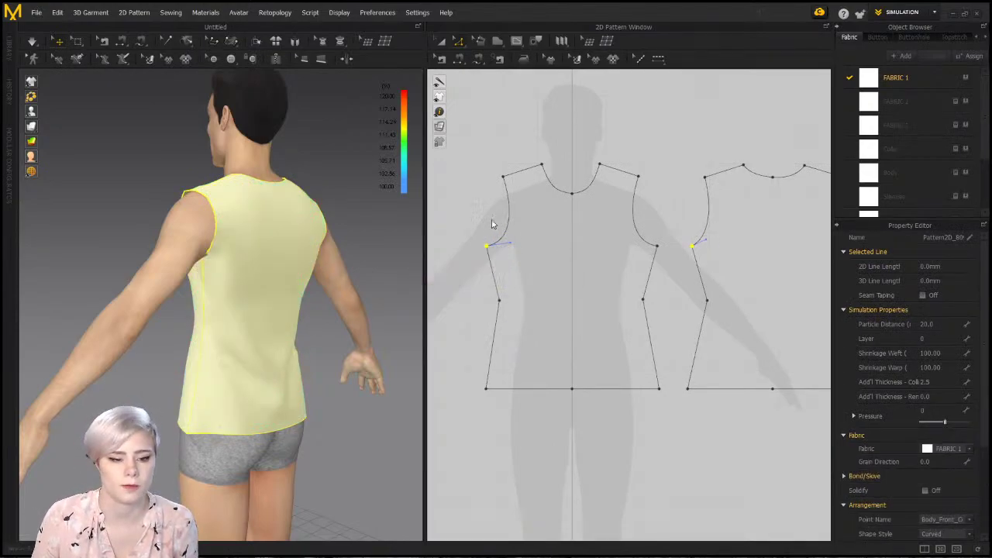
Simulate the widened top on the avatar and examine the fit and strain around the armpit from the front and side
right_click_drag(210, 252, 297, 252)
key("space")
right_click_drag(250, 287, 354, 266)
scroll(261, 254, "up", 2)
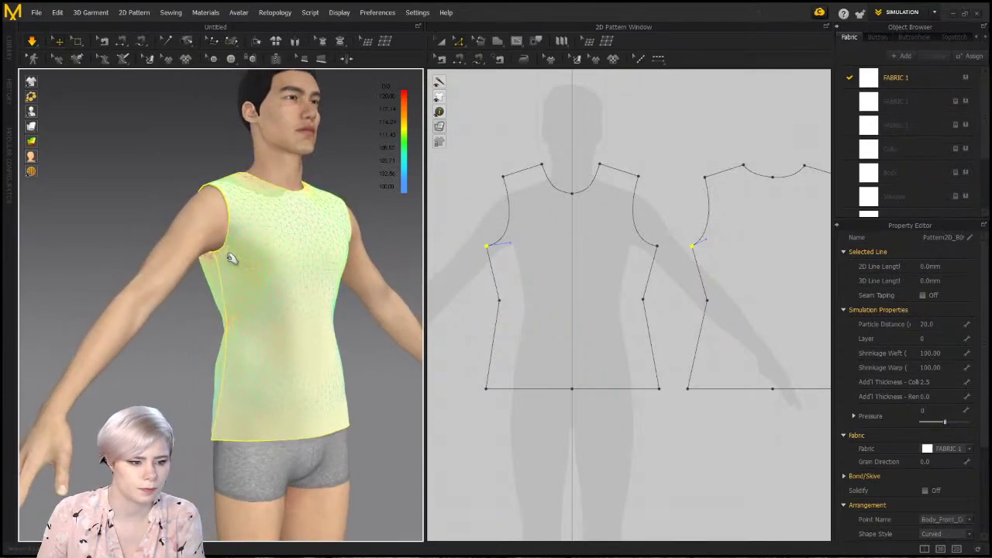
scroll(231, 259, "up", 5)
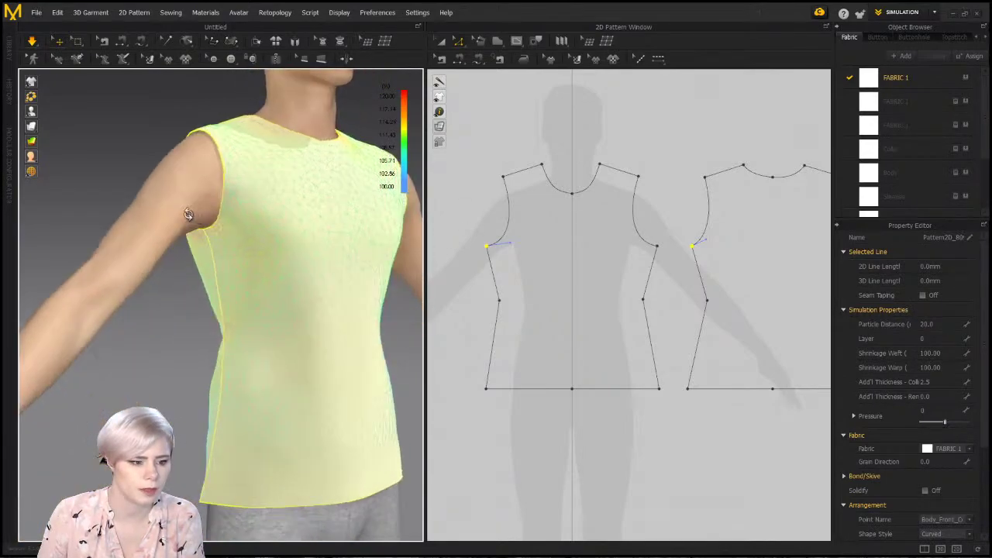
right_click_drag(189, 215, 215, 159)
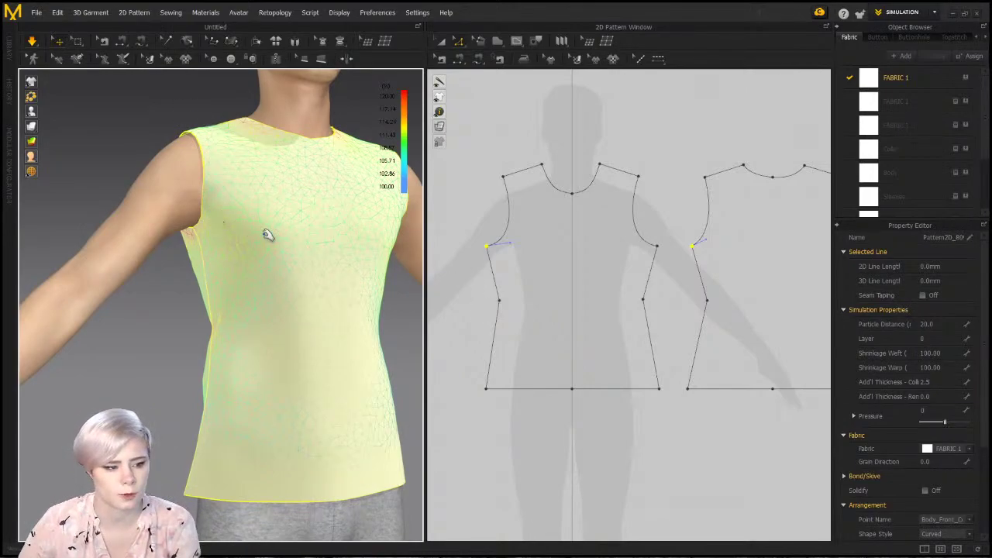
right_click_drag(268, 224, 132, 200)
left_click(221, 208)
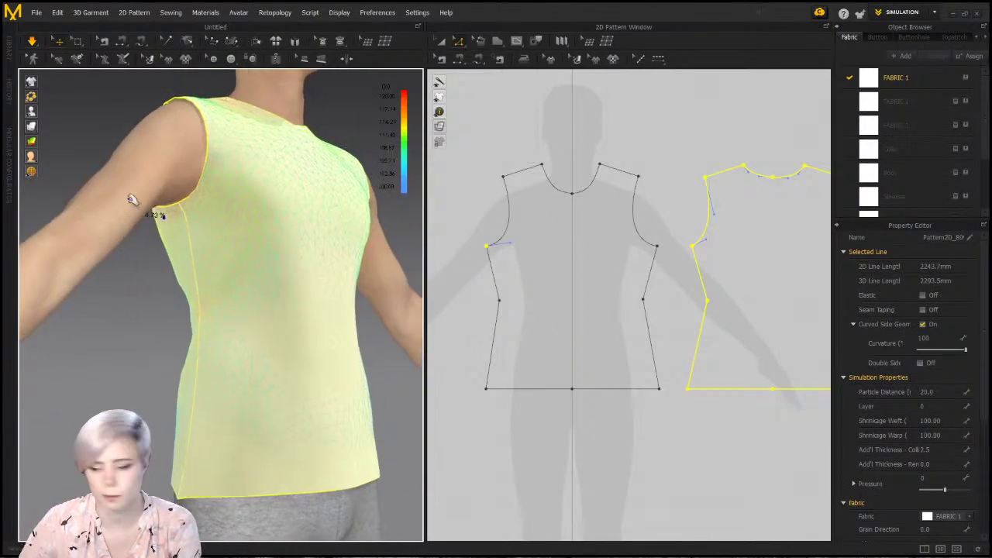
left_click(498, 230)
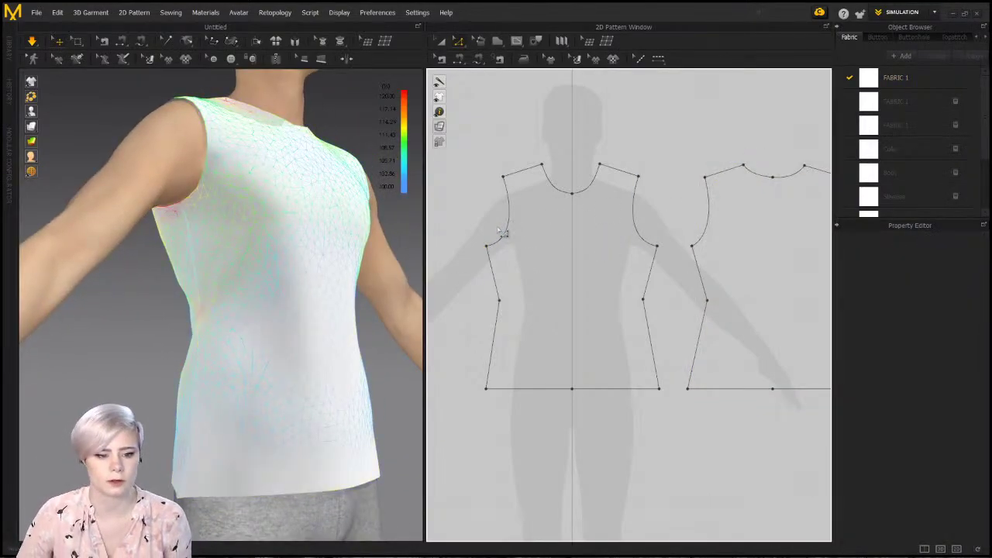
Select the four underarm points on the front and back panels and lower them slightly
left_click_drag(646, 265, 956, 252)
middle_click_drag(726, 247, 666, 222)
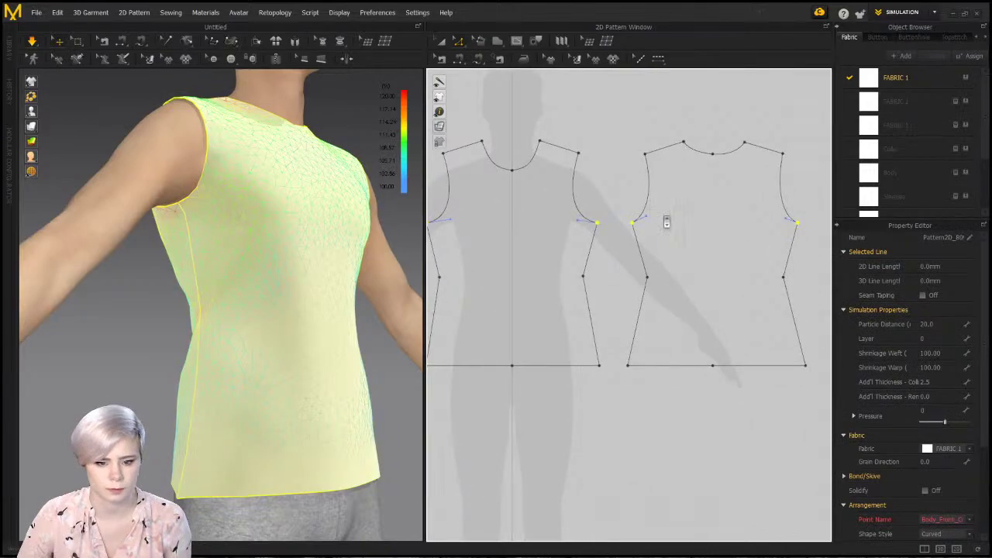
scroll(666, 222, "down", 2)
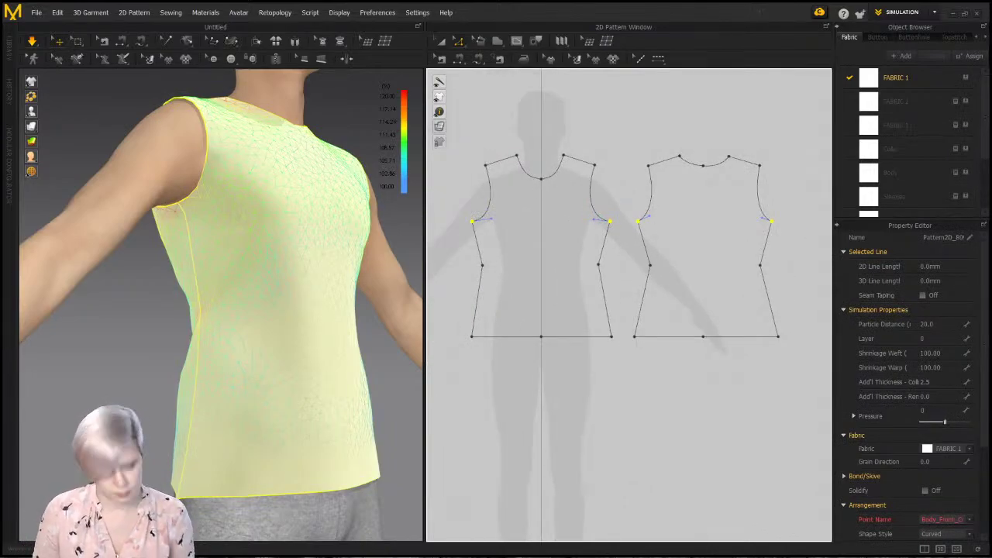
key("Down")
key("Down")
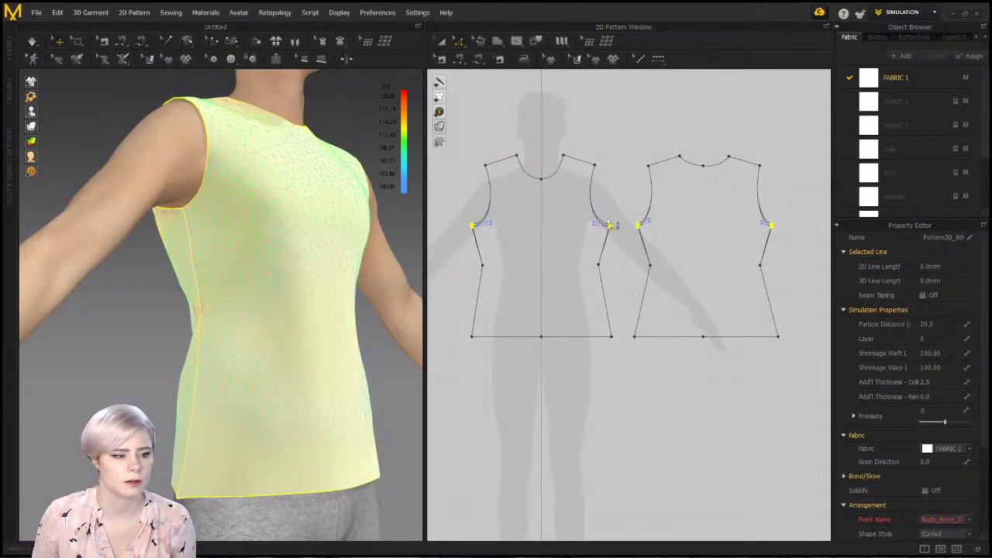
left_click_drag(610, 225, 610, 226)
left_click(623, 172)
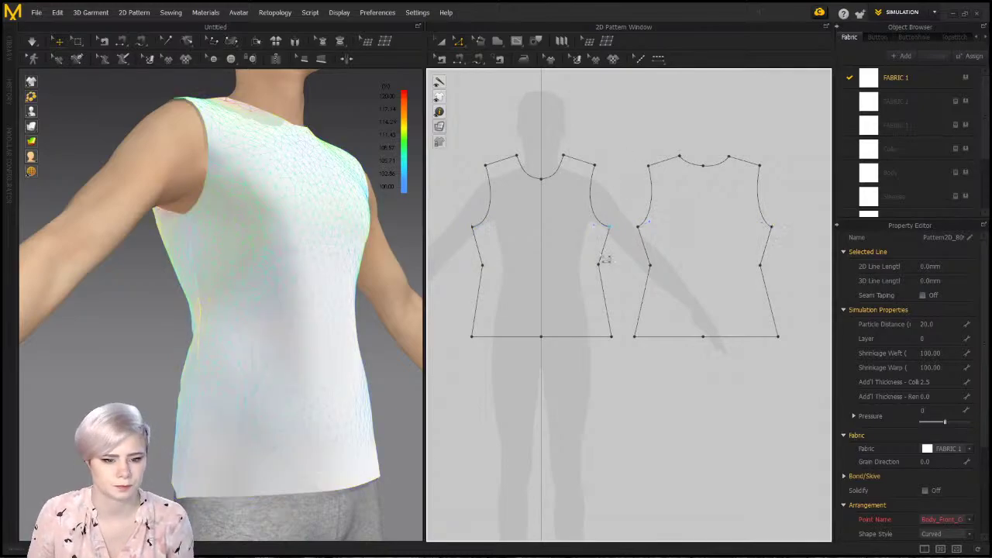
Delete the waist points on both side edges of the front and back panels so the sides run straight to the hem
right_click_drag(338, 267, 295, 274)
scroll(333, 312, "down", 3)
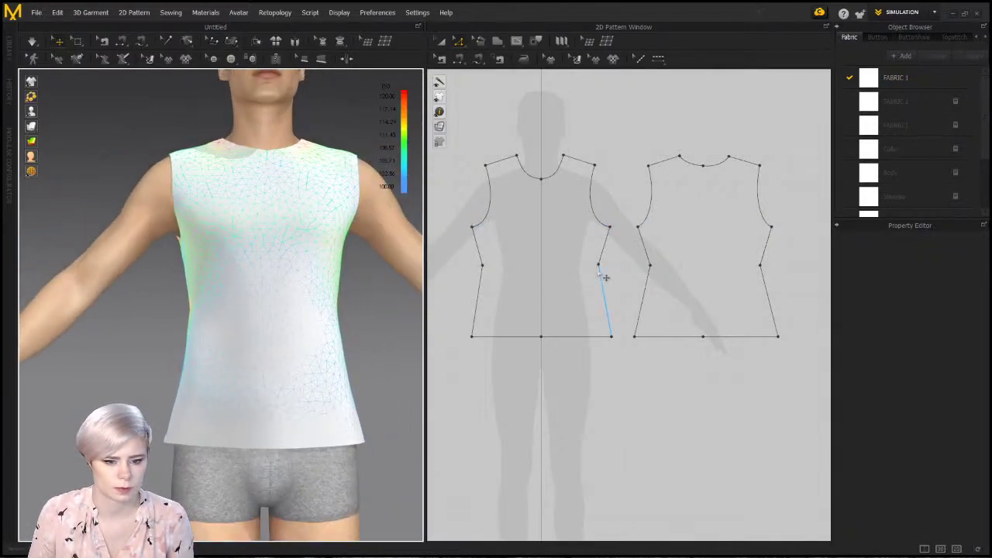
left_click_drag(600, 266, 610, 265)
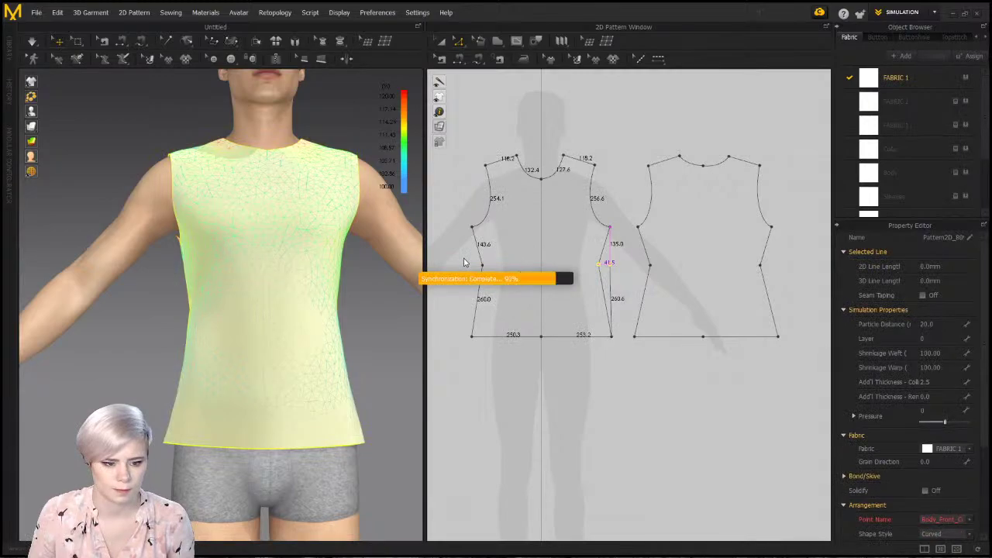
left_click_drag(468, 261, 838, 282)
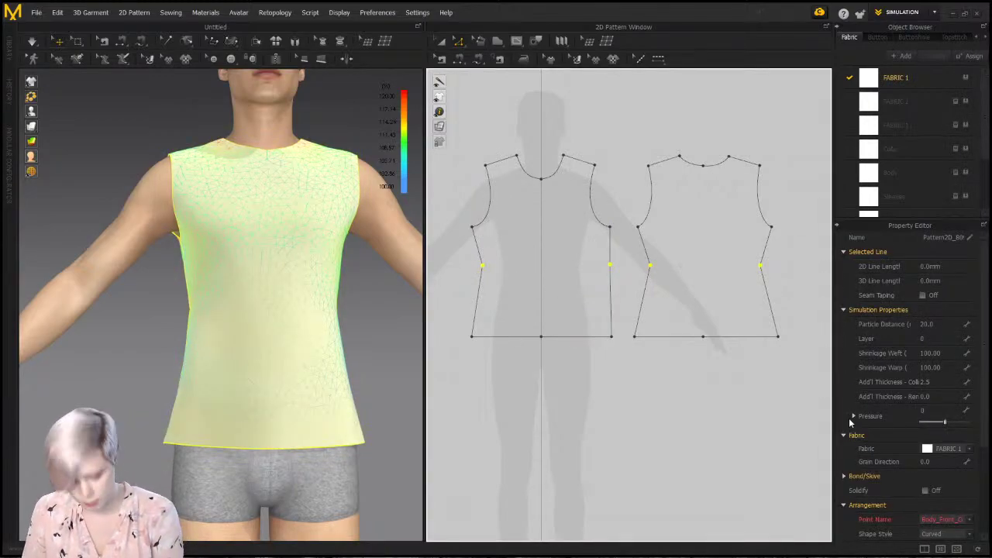
left_click(562, 343)
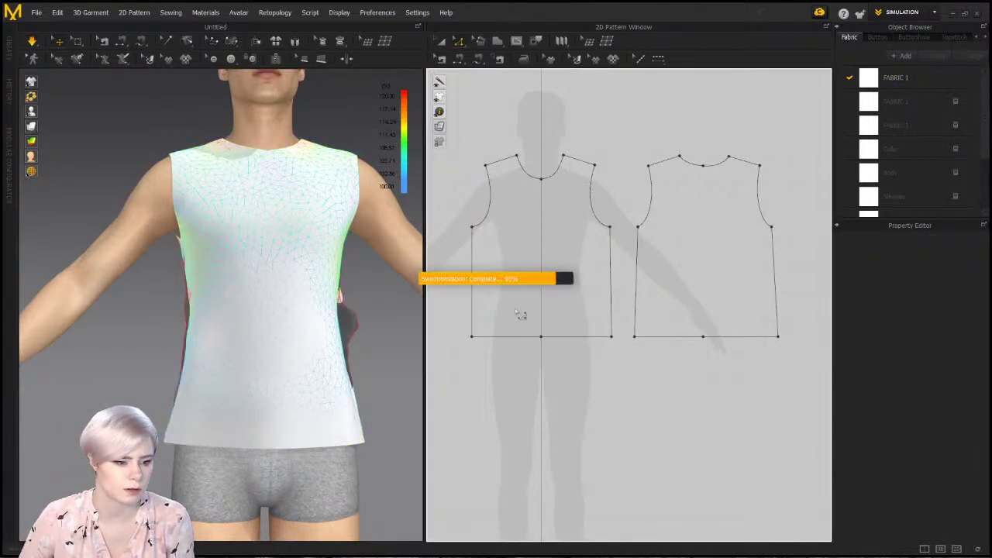
Tug the simulated cloth at the lower front and on the shoulder to settle it, and examine the shoulder seam from the side
right_click_drag(305, 305, 276, 324)
left_click_drag(270, 365, 299, 438)
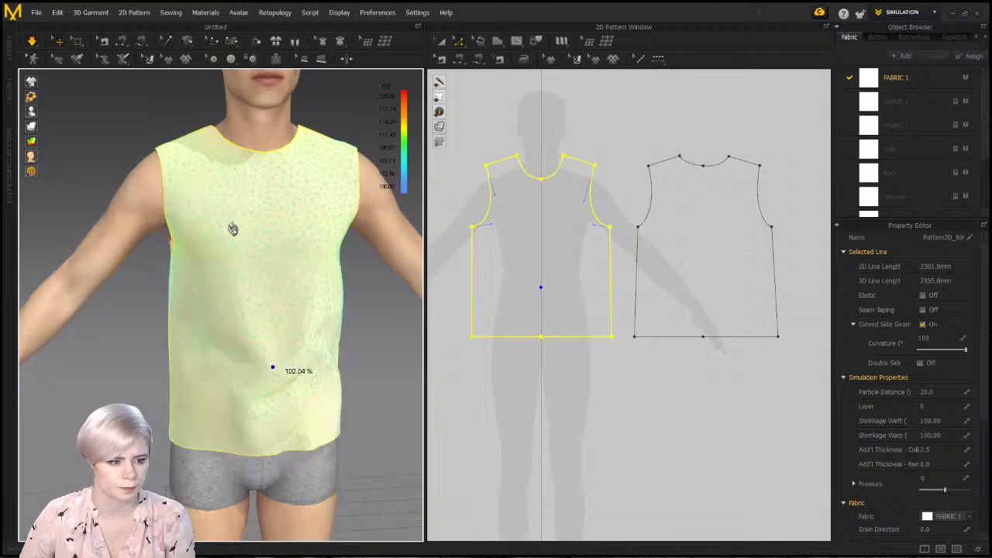
right_click_drag(228, 224, 208, 250)
left_click_drag(195, 231, 223, 221)
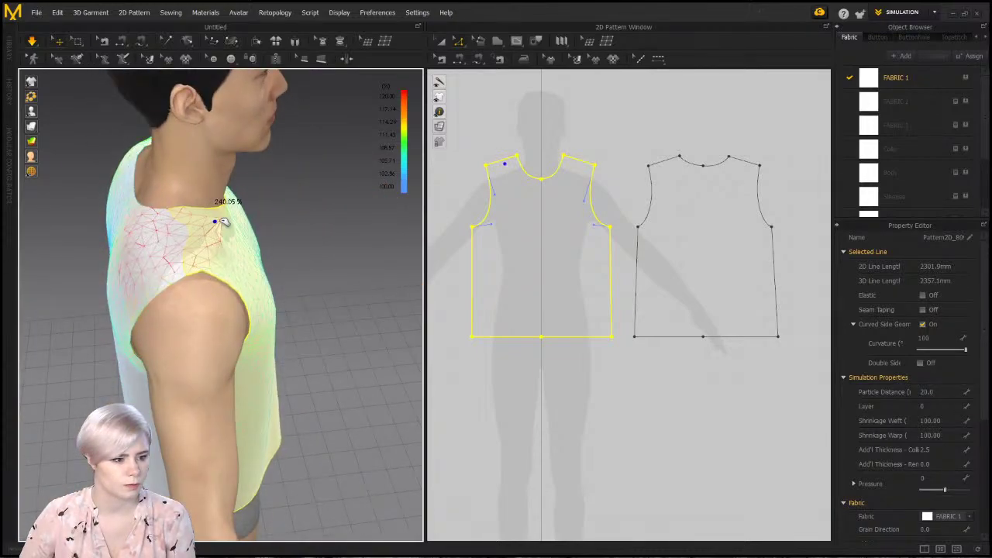
right_click_drag(316, 231, 317, 272)
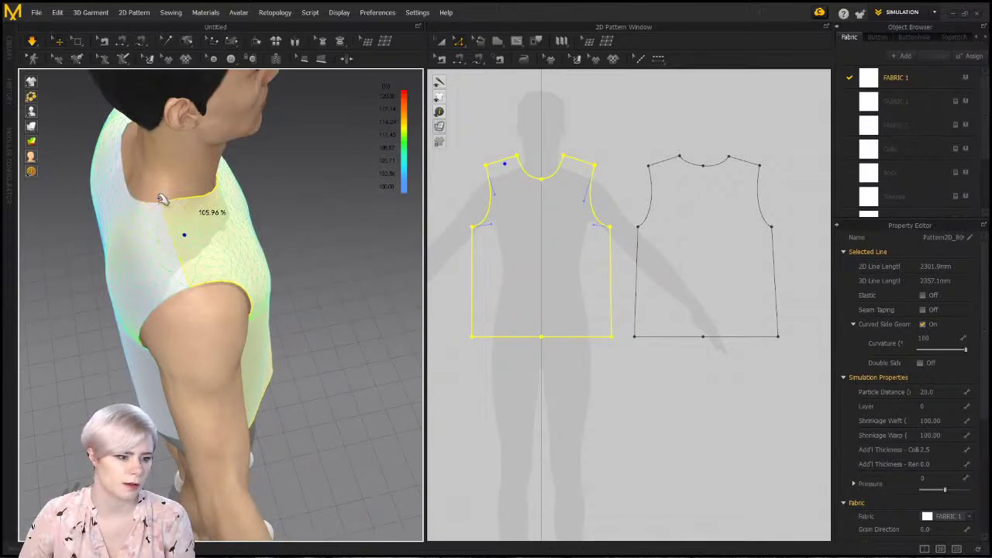
Raise the back panel's two neck-shoulder points slightly to steepen its shoulder lines, and check the drape from the front
scroll(650, 143, "up", 3)
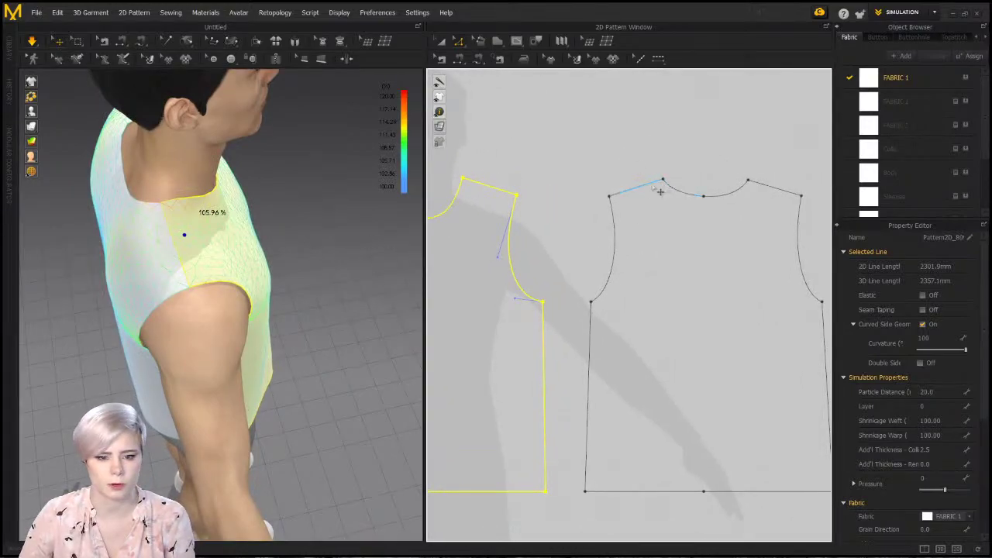
left_click(668, 185)
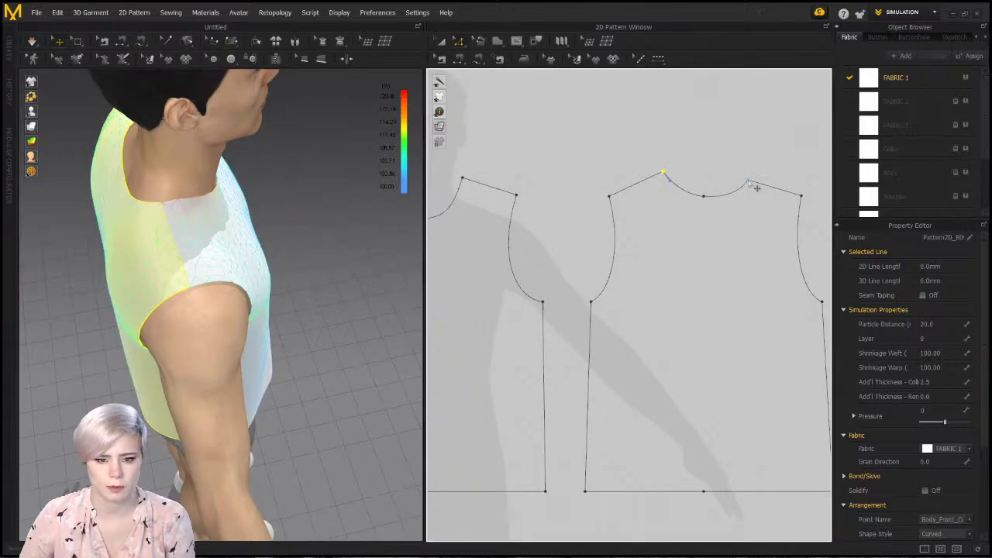
left_click_drag(748, 181, 750, 173)
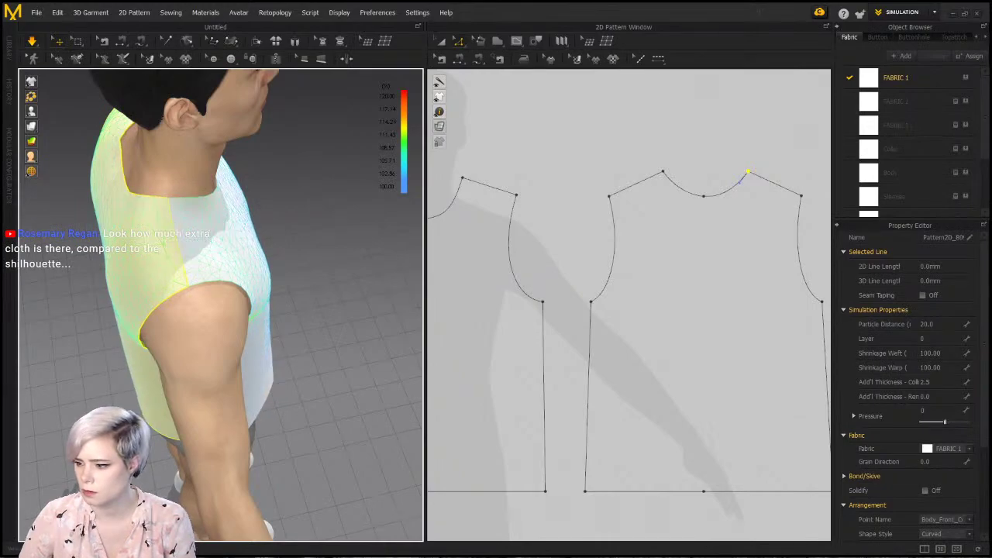
right_click_drag(320, 276, 186, 238)
scroll(643, 295, "down", 4)
middle_click_drag(643, 296, 654, 271)
scroll(628, 278, "down", 2)
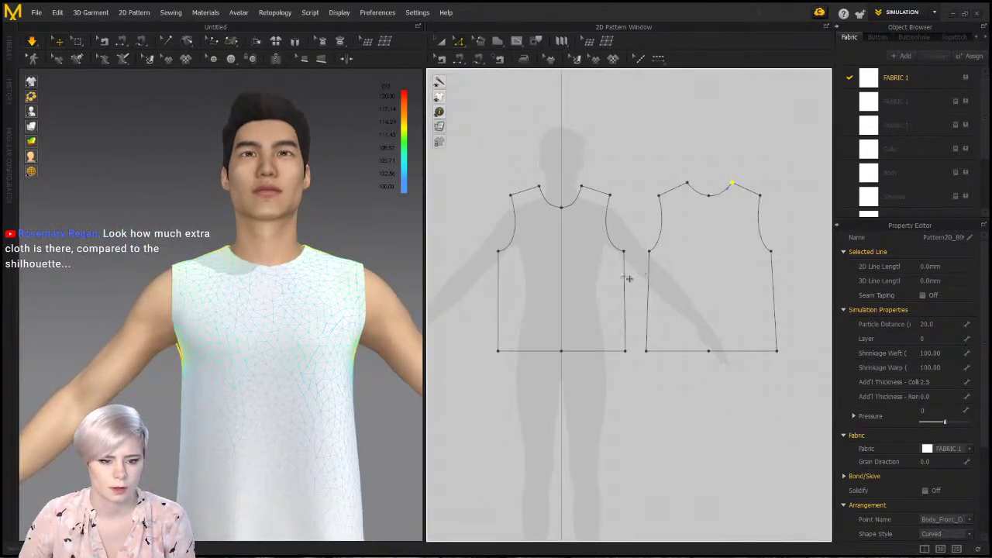
Nudge the back panel slightly down and across, and realign the front panel over the avatar silhouette
left_click(582, 290)
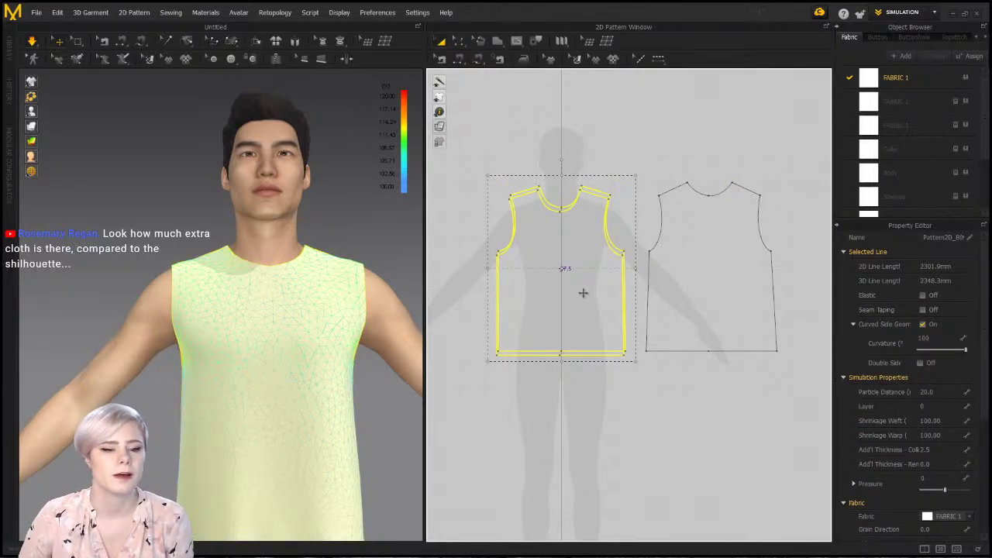
left_click(704, 166)
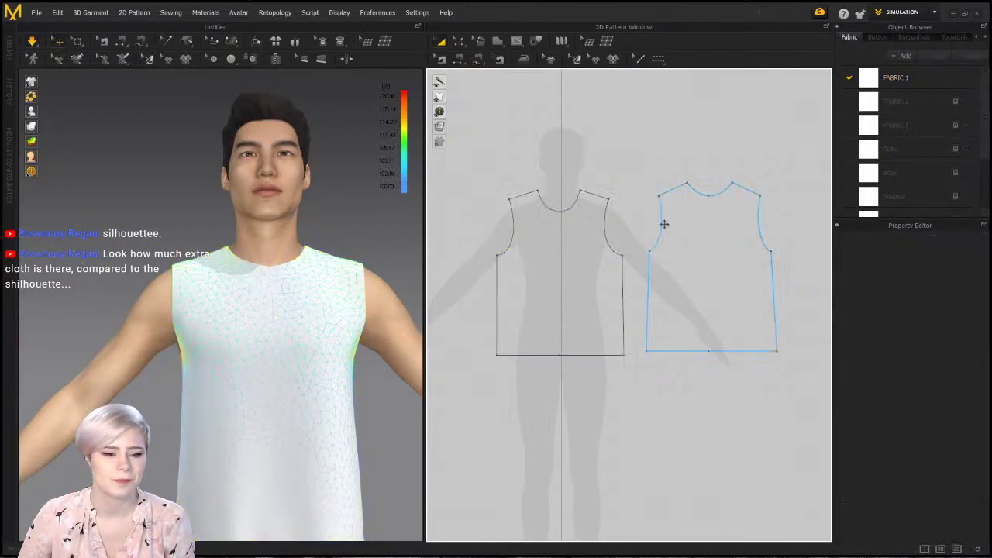
left_click_drag(680, 246, 687, 253)
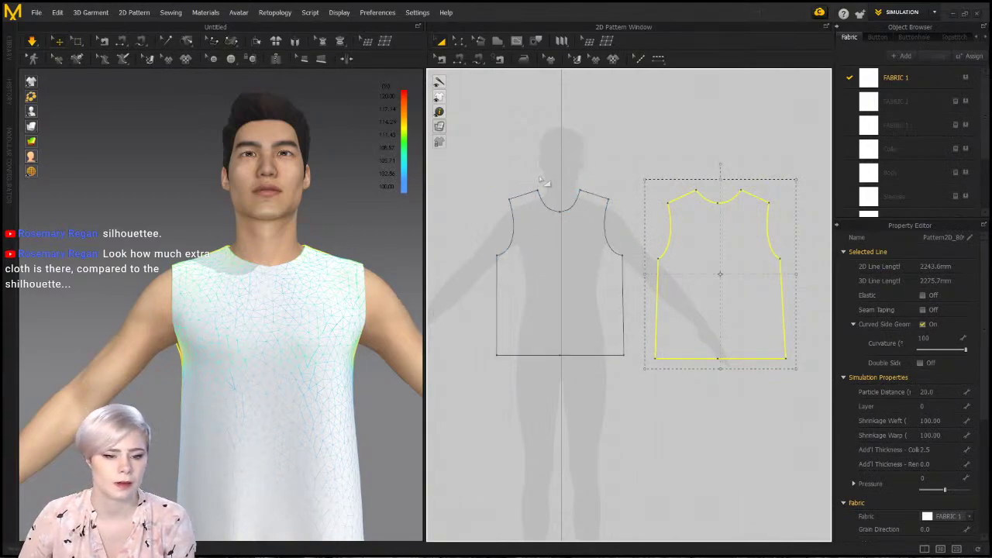
scroll(542, 262, "up", 5)
scroll(545, 262, "down", 4)
left_click(610, 165)
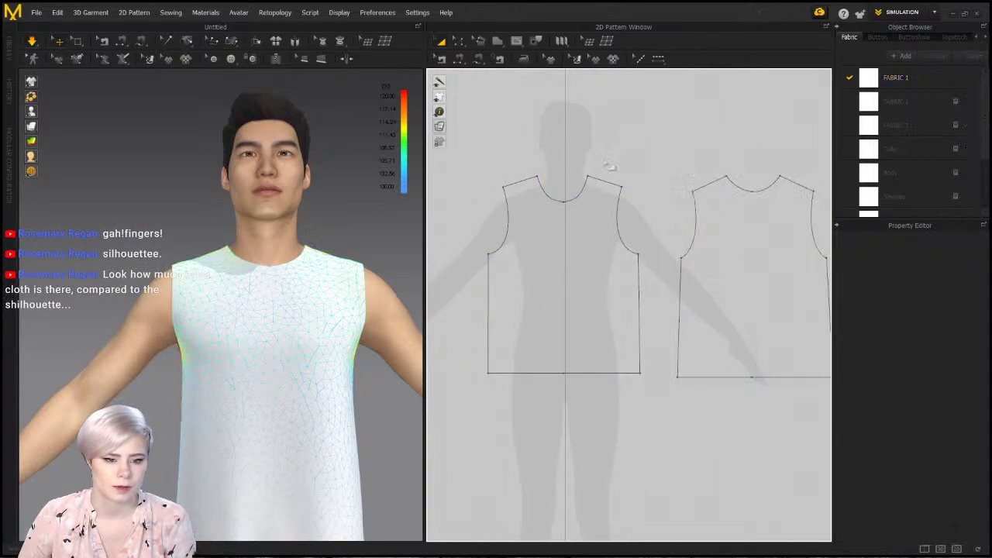
left_click(554, 266)
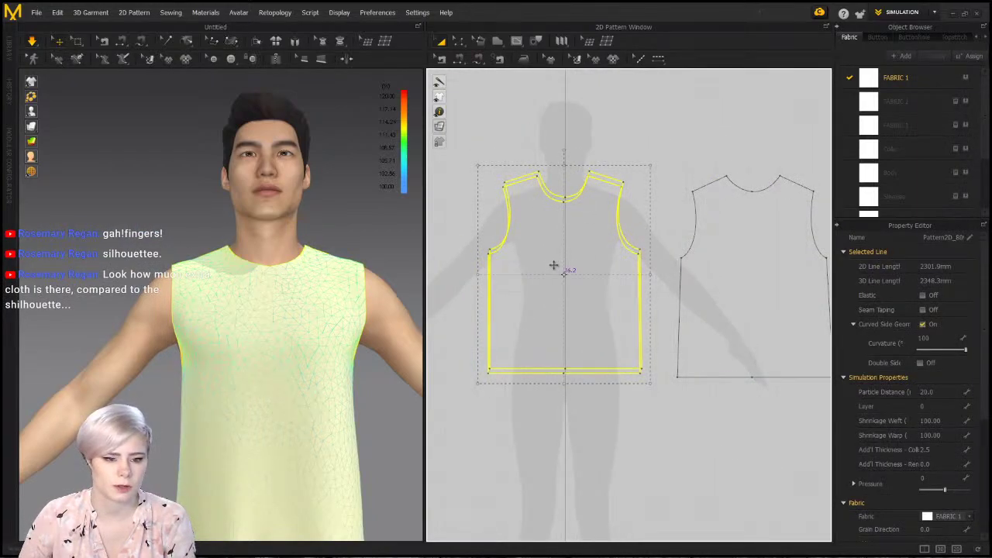
left_click_drag(554, 265, 555, 262)
left_click(657, 135)
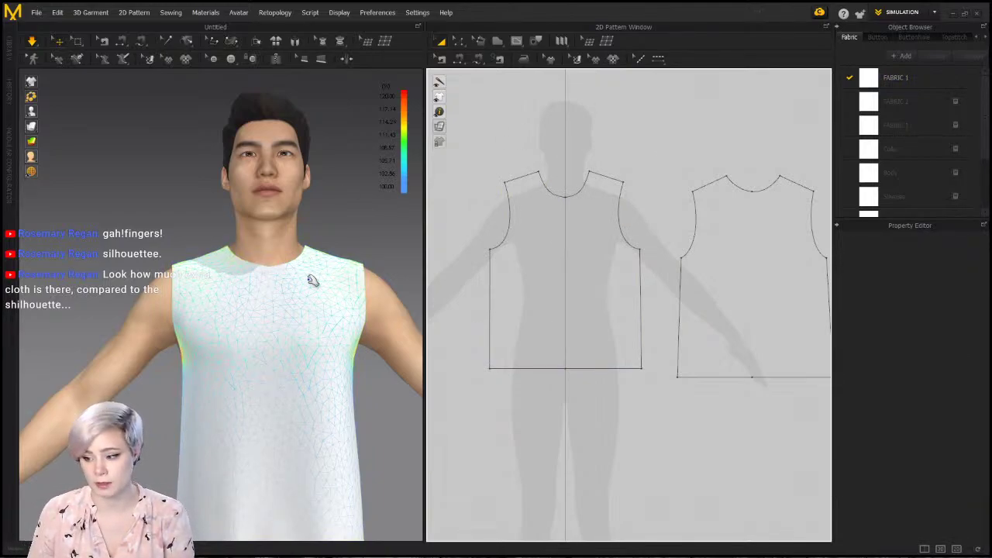
Rotate the back panel to a steep angle and move it above the front panel, near the front's shoulder
right_click_drag(312, 281, 349, 261)
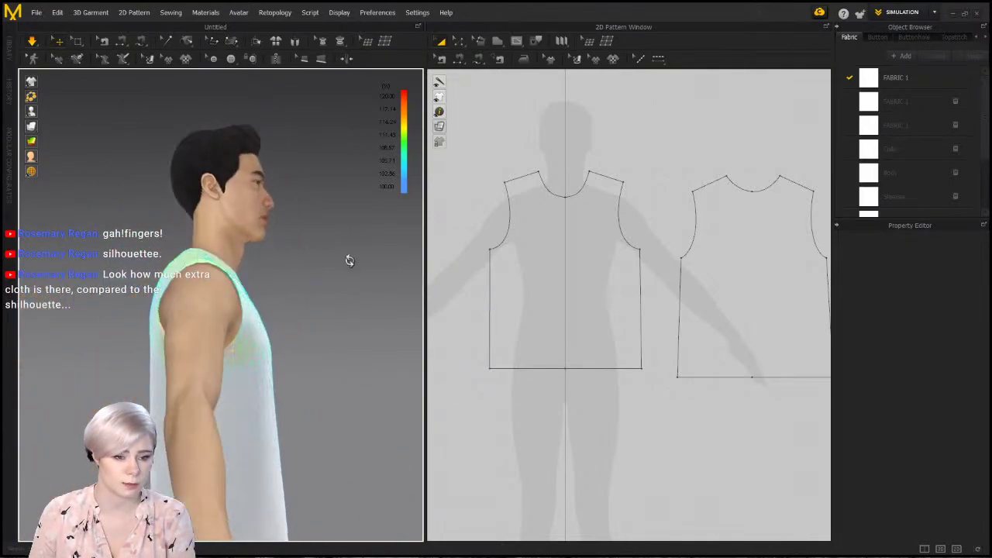
left_click(743, 275)
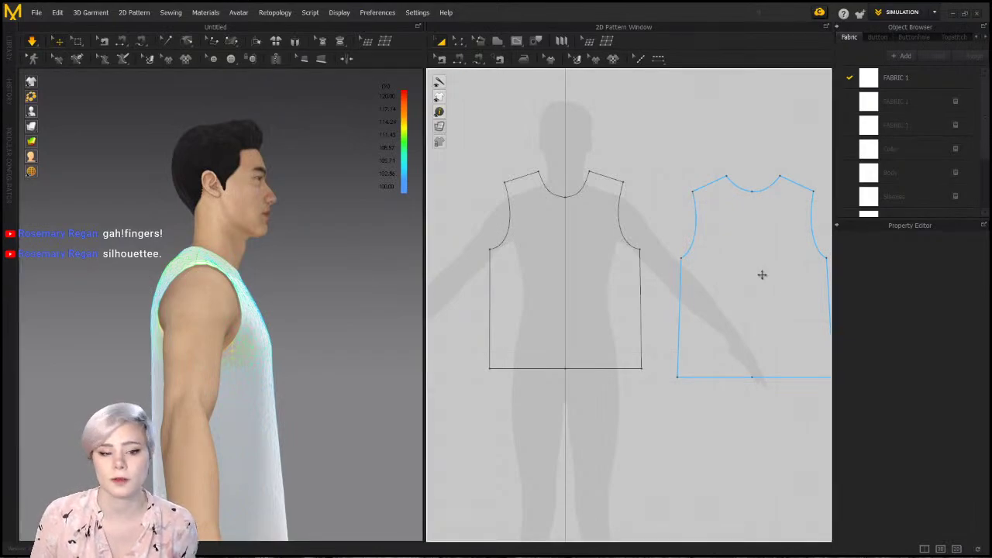
left_click(746, 238)
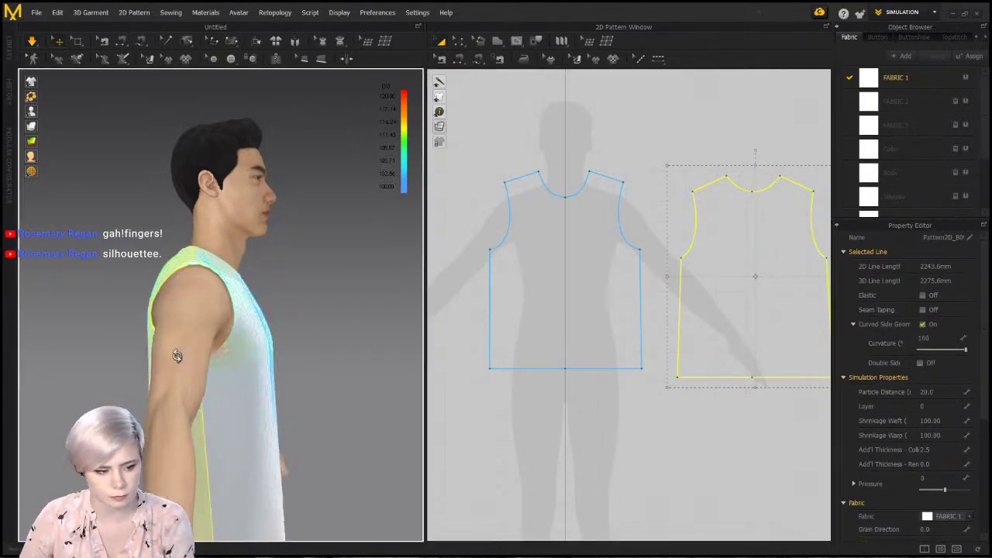
right_click_drag(177, 355, 243, 273)
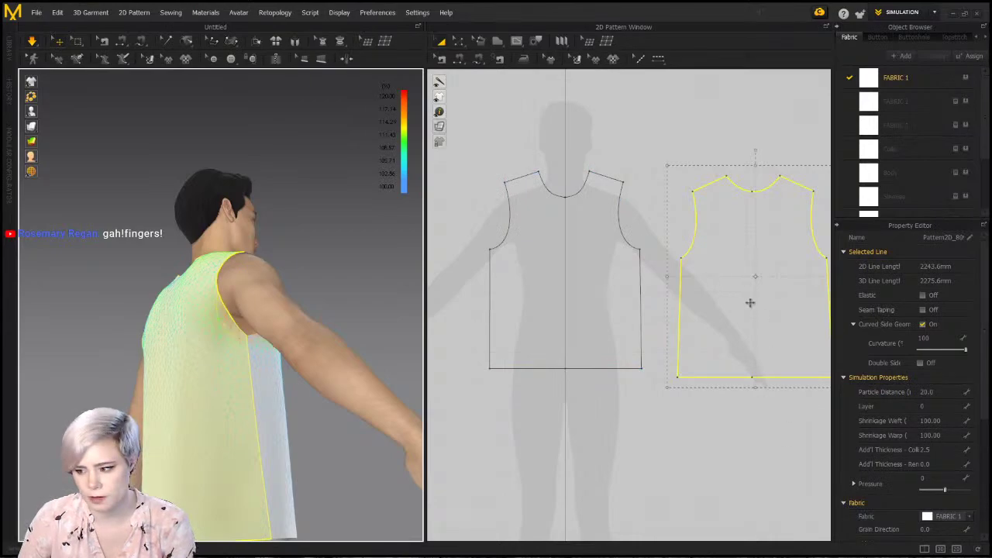
left_click(768, 206)
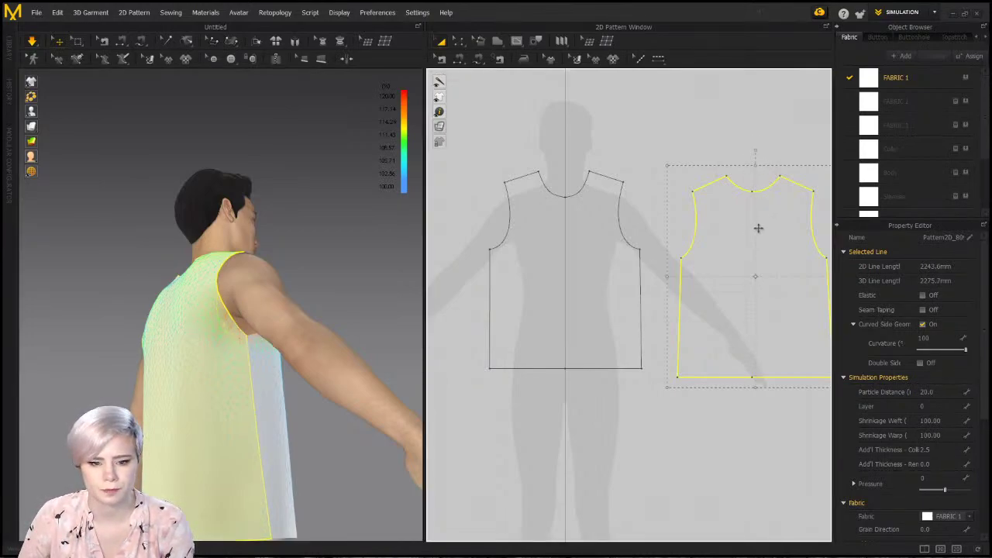
scroll(759, 228, "up", 2)
middle_click_drag(759, 228, 671, 237)
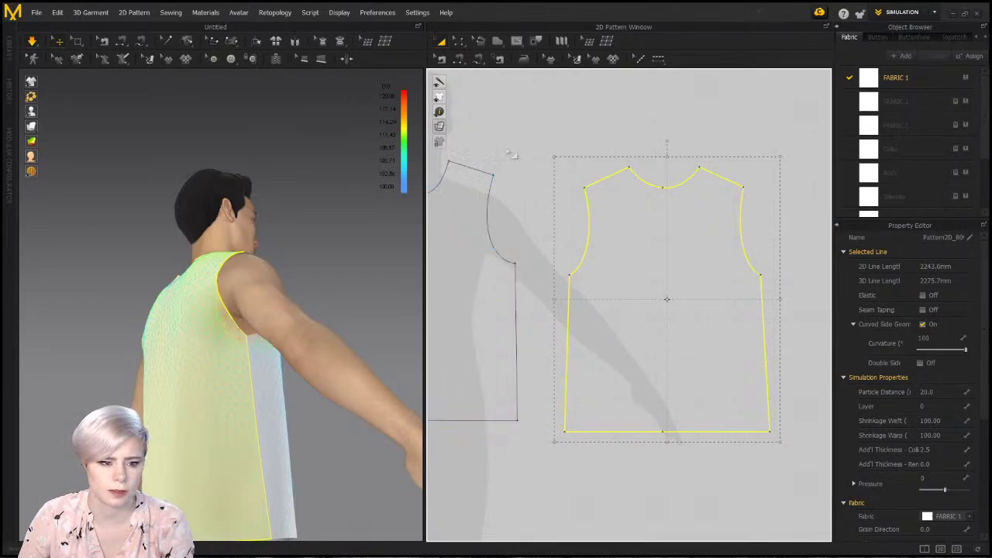
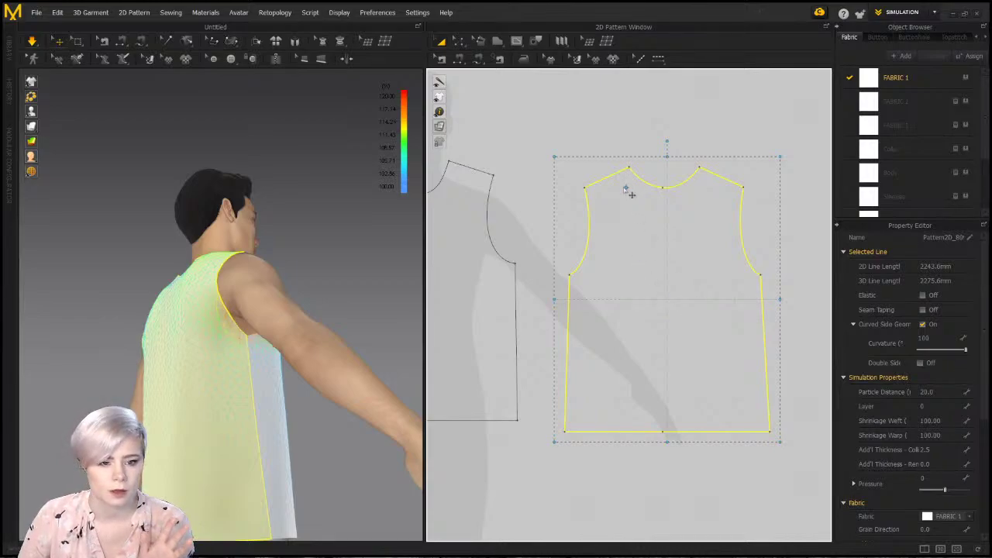
left_click_drag(665, 142, 593, 158)
scroll(627, 155, "down", 5)
middle_click_drag(633, 160, 655, 183)
left_click_drag(654, 147, 554, 263)
Place the back panel's neck-shoulder point on the front panel's matching point and rotate the back until both shoulder lines coincide
scroll(574, 175, "up", 3)
scroll(560, 259, "up", 4)
left_click_drag(649, 307, 593, 196)
scroll(587, 253, "down", 5)
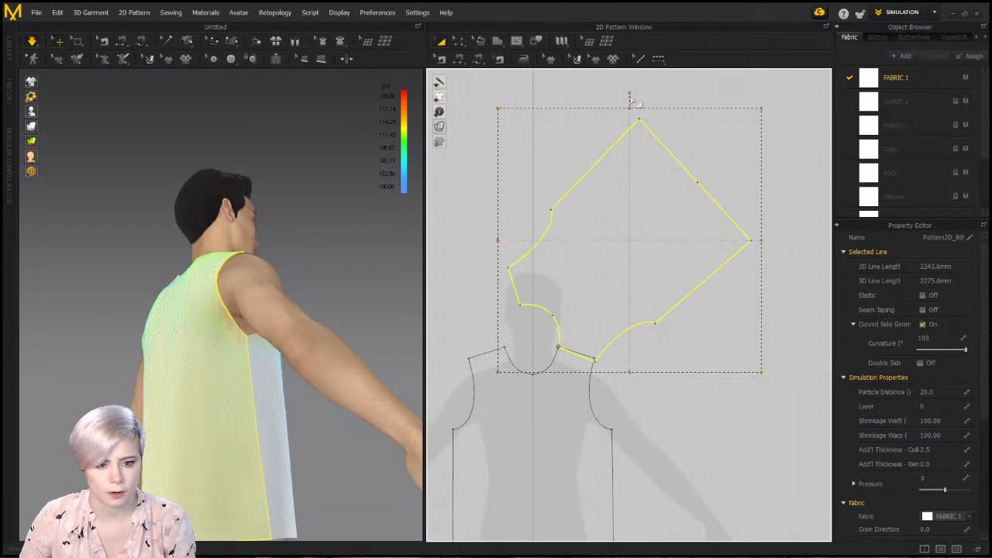
mouse_move(630, 95)
left_mouse_down()
mouse_move(609, 78)
mouse_move(632, 101)
mouse_move(619, 91)
left_mouse_up()
scroll(580, 431, "up", 6)
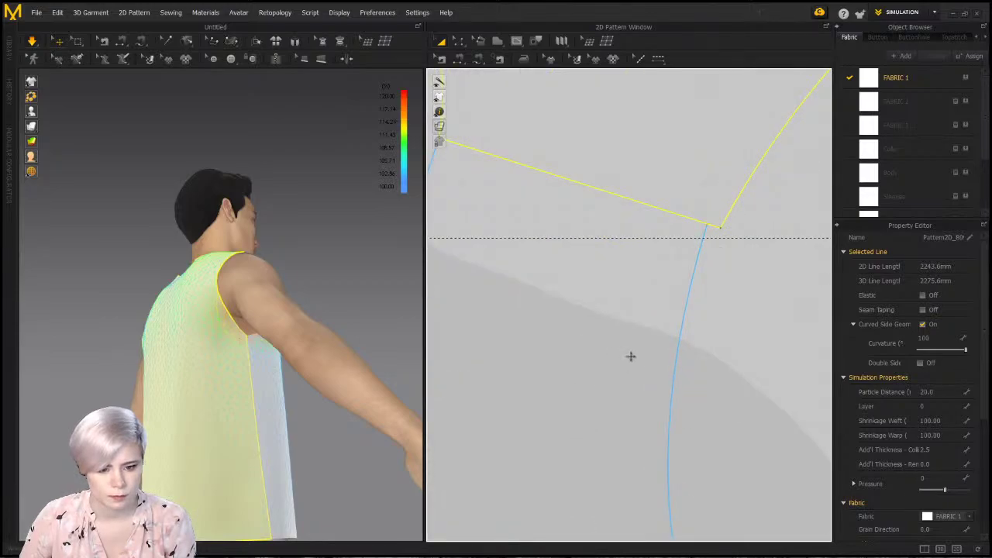
scroll(630, 357, "down", 2)
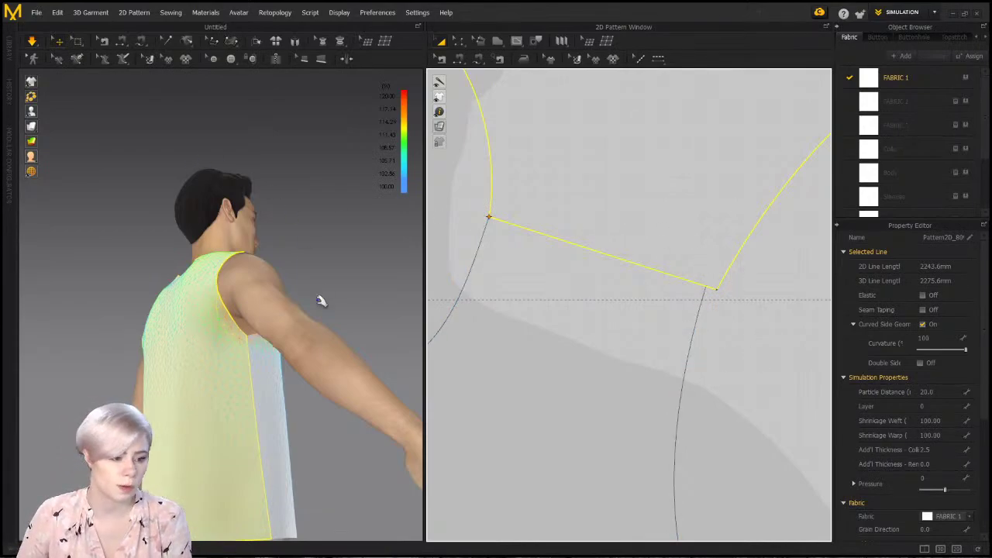
Move the back panel's outer shoulder point onto the front panel's outer shoulder point so both shoulder seams match in length
right_click_drag(321, 300, 398, 365)
scroll(555, 267, "down", 5)
middle_click_drag(571, 286, 586, 300)
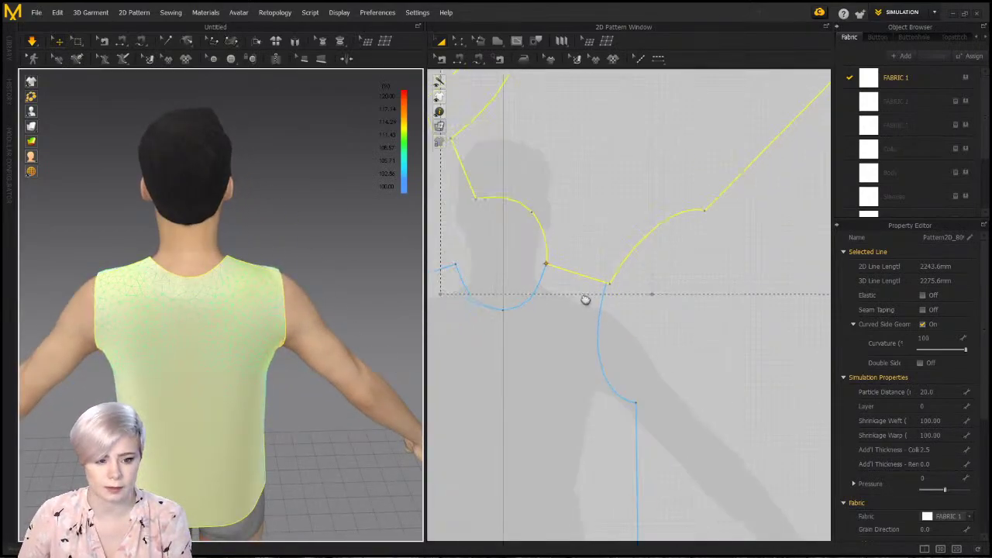
scroll(612, 299, "up", 4)
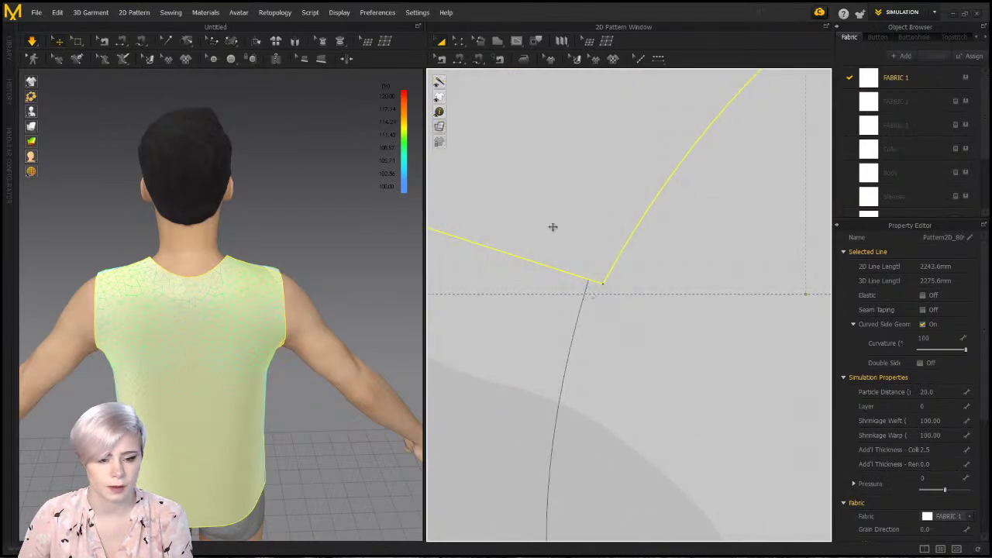
right_click_drag(570, 267, 700, 308)
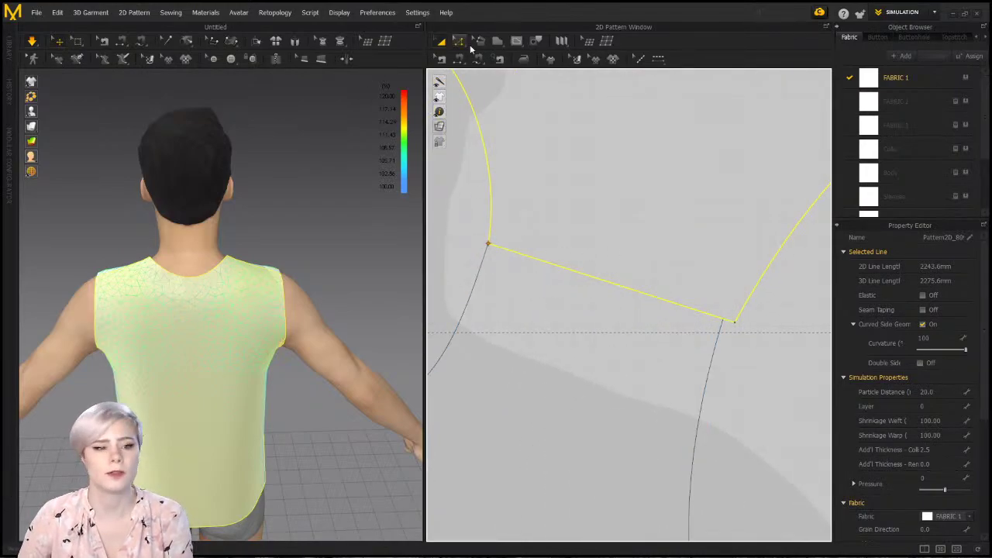
left_click(459, 41)
left_click(744, 328)
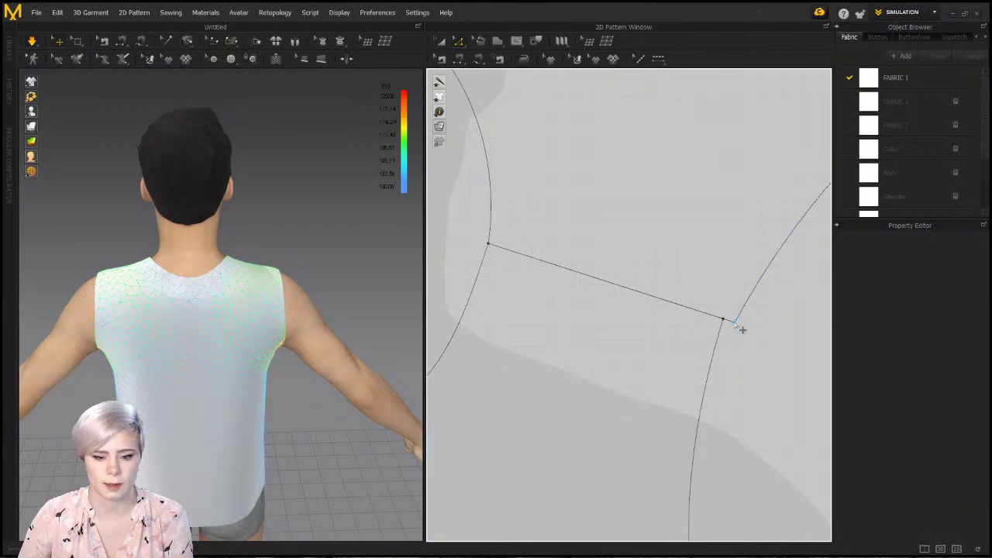
left_click(741, 329)
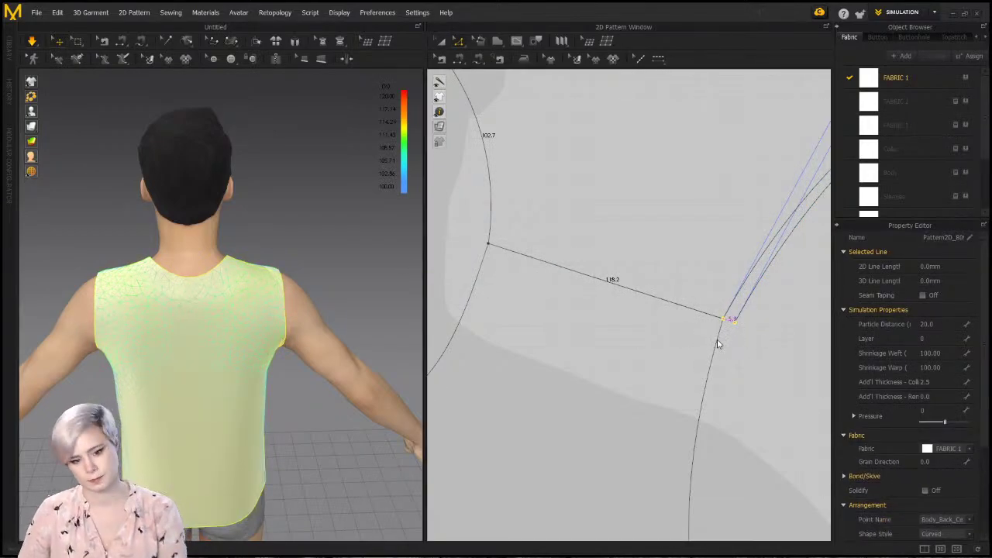
left_click_drag(718, 341, 718, 345)
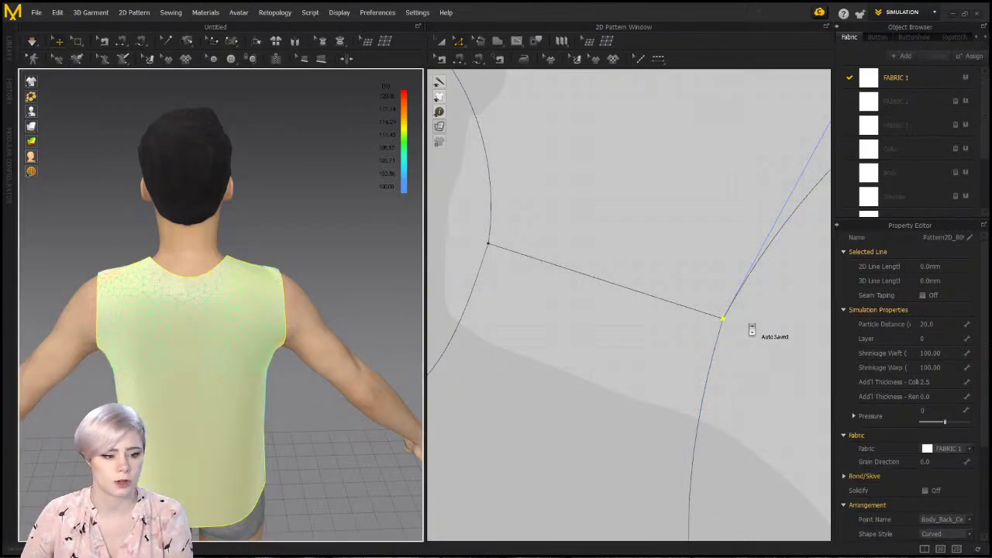
Add a curve point to the back panel's armhole near the underarm, after checking the drape around the arm
middle_click_drag(751, 330, 596, 312)
scroll(595, 312, "down", 5)
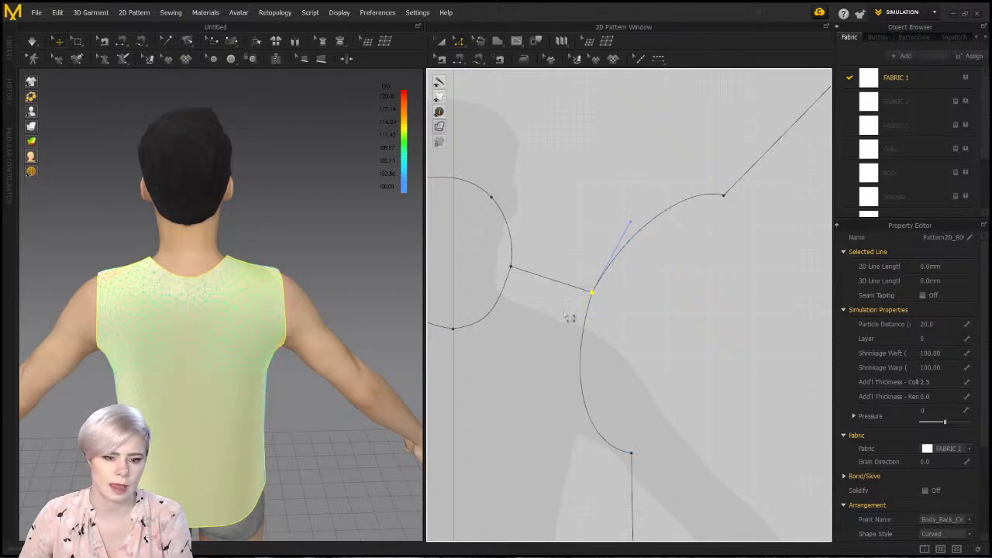
scroll(607, 290, "up", 2)
left_click(634, 274)
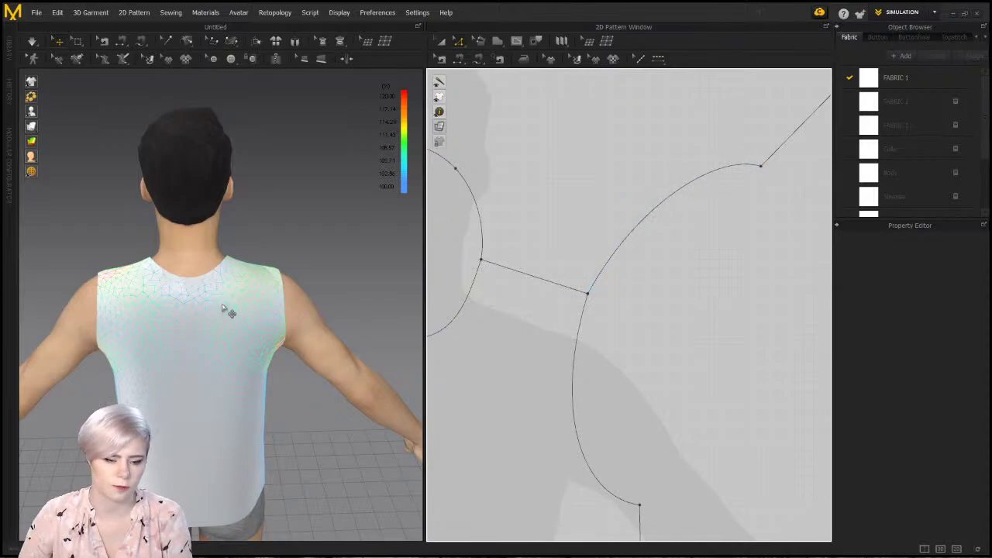
right_click_drag(126, 354, 58, 335)
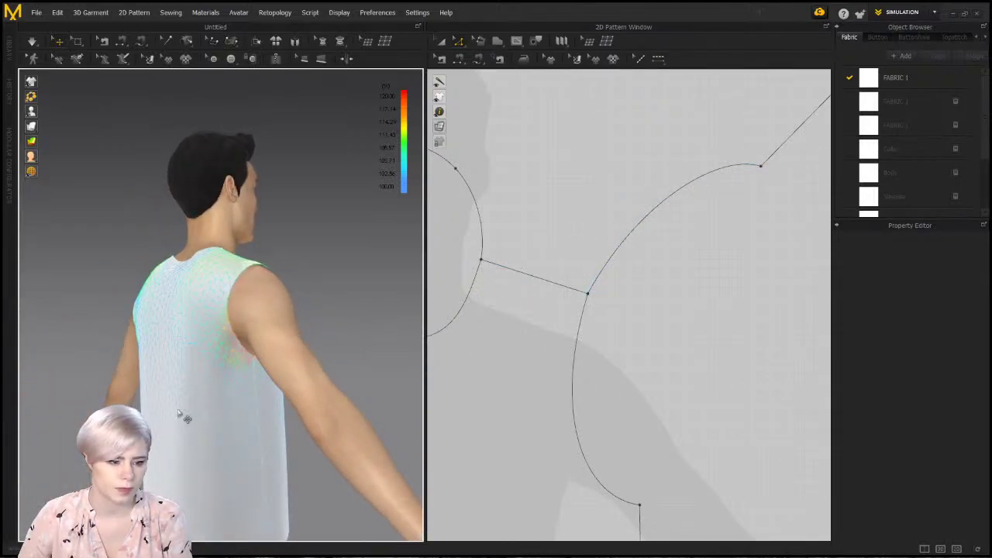
scroll(222, 348, "up", 3)
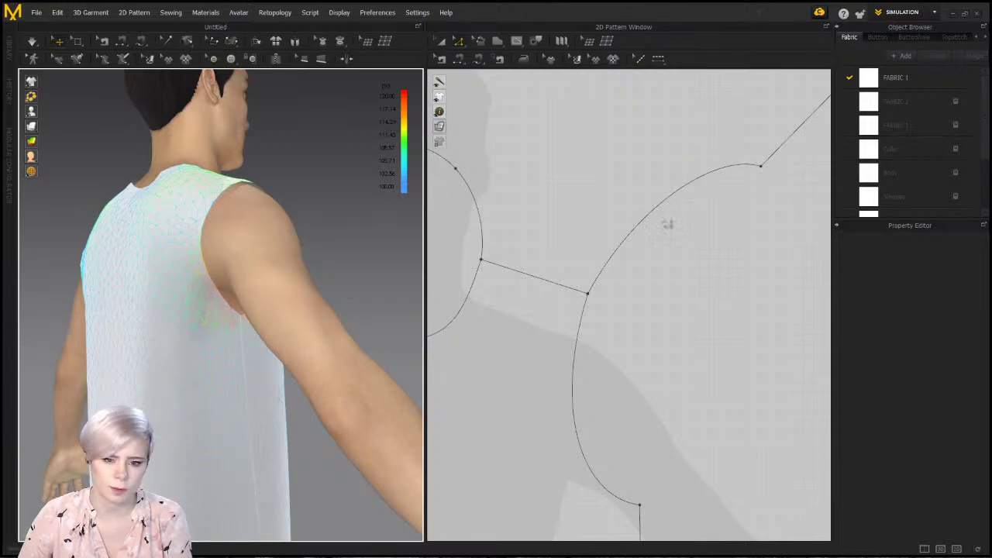
left_click(462, 45)
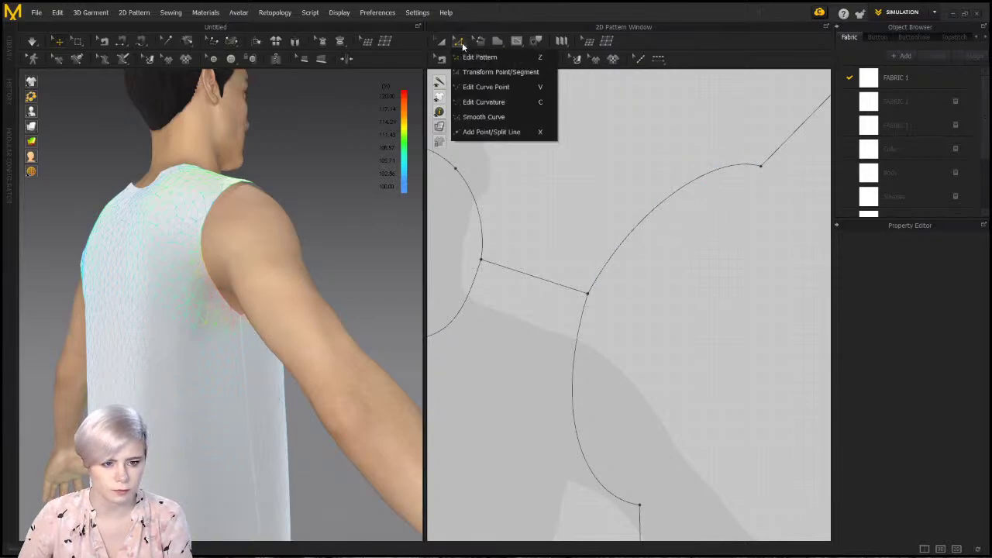
left_click(503, 87)
left_click_drag(710, 175, 718, 169)
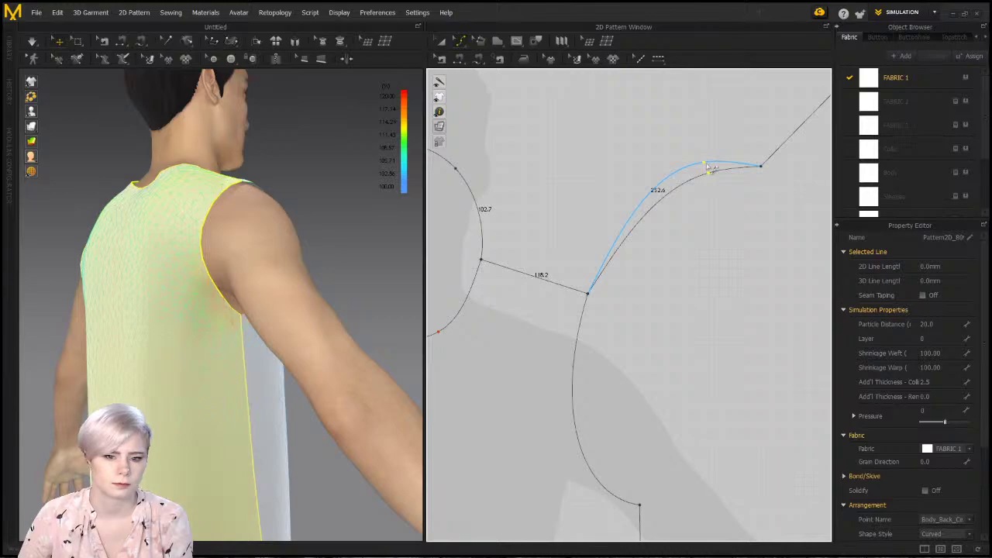
left_click(726, 217)
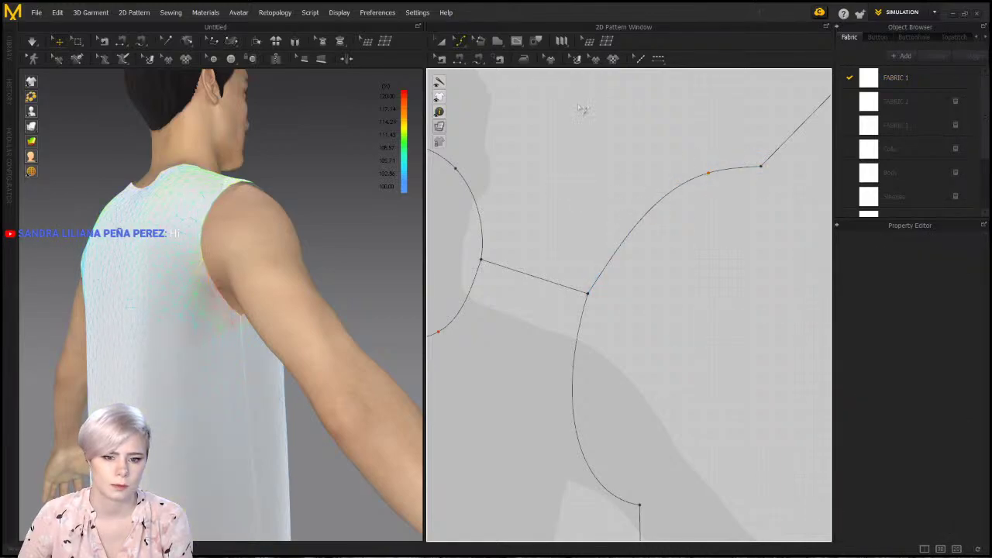
Move the armhole curve point slightly into the back panel to deepen the curve, and tug the simulated cloth below the armhole
left_click(457, 43)
left_click(483, 59)
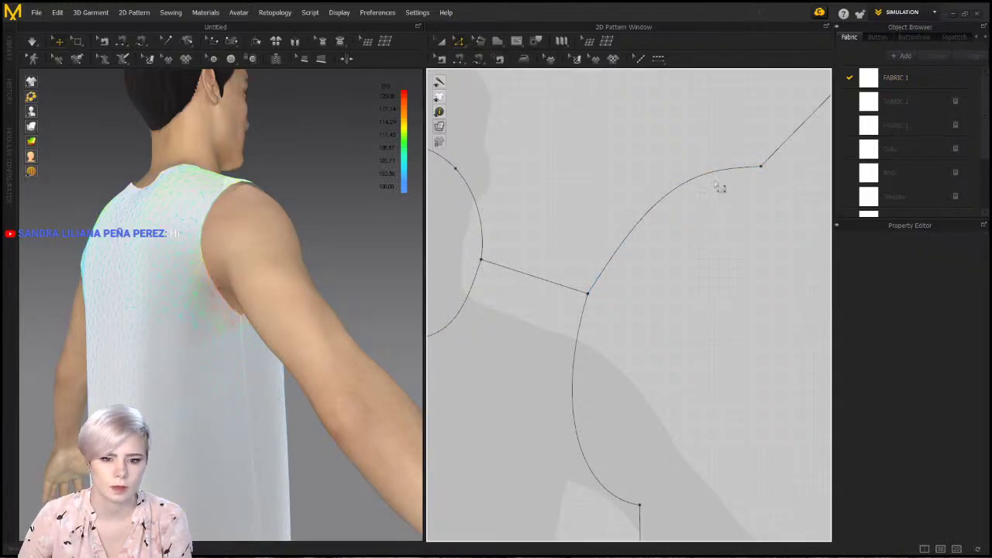
left_click(458, 43)
left_click(496, 130)
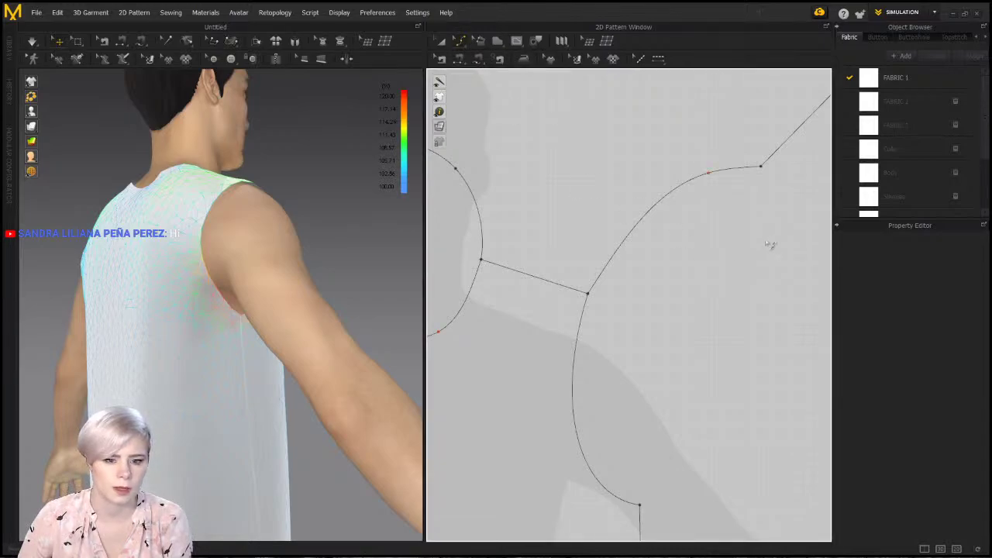
left_click(712, 171)
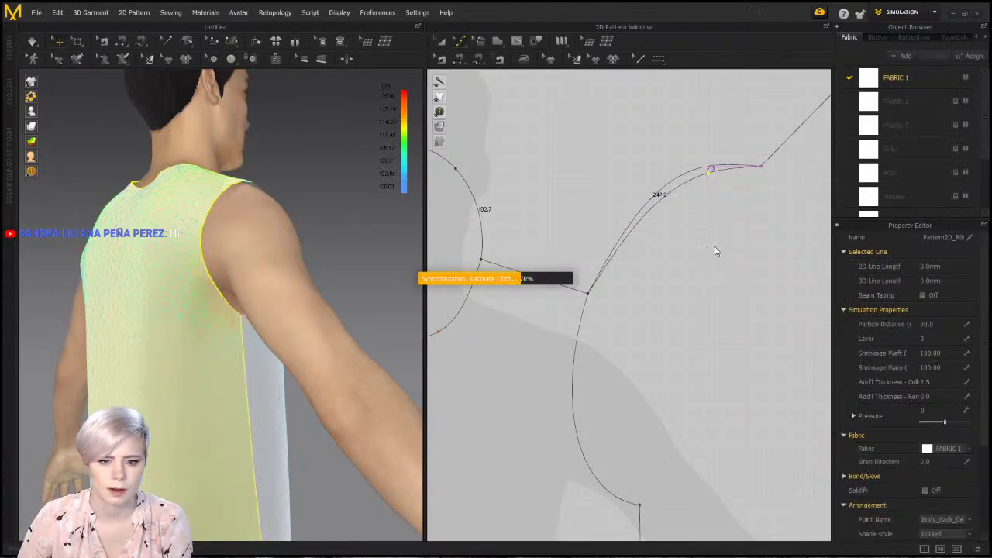
right_click_drag(262, 292, 401, 288)
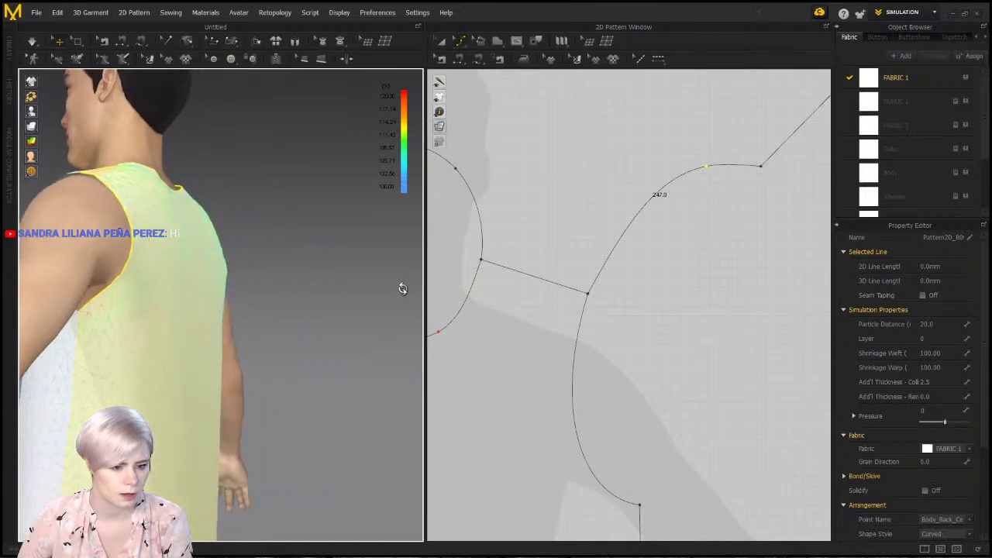
left_click(108, 305)
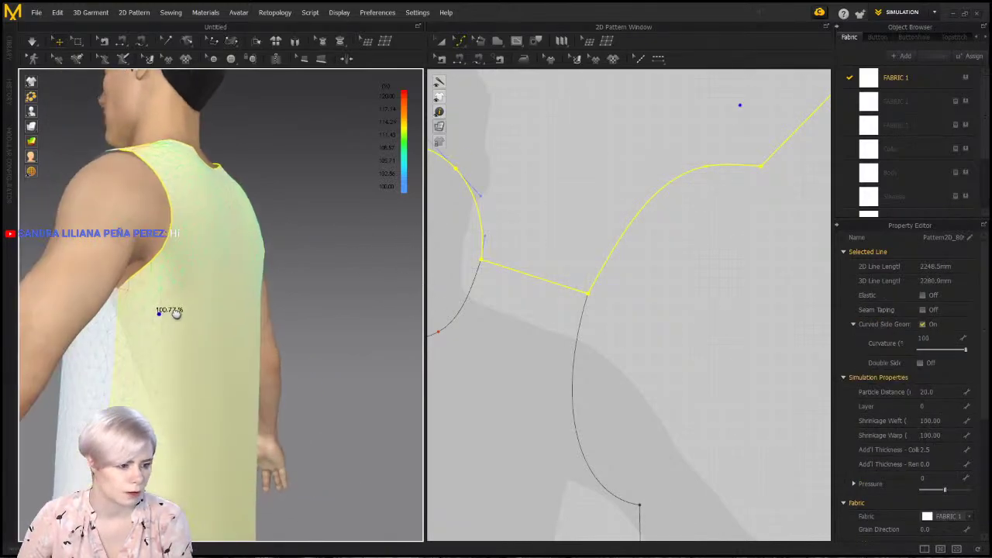
Hide the avatar and orbit the garment to expose its armhole
right_click(111, 220)
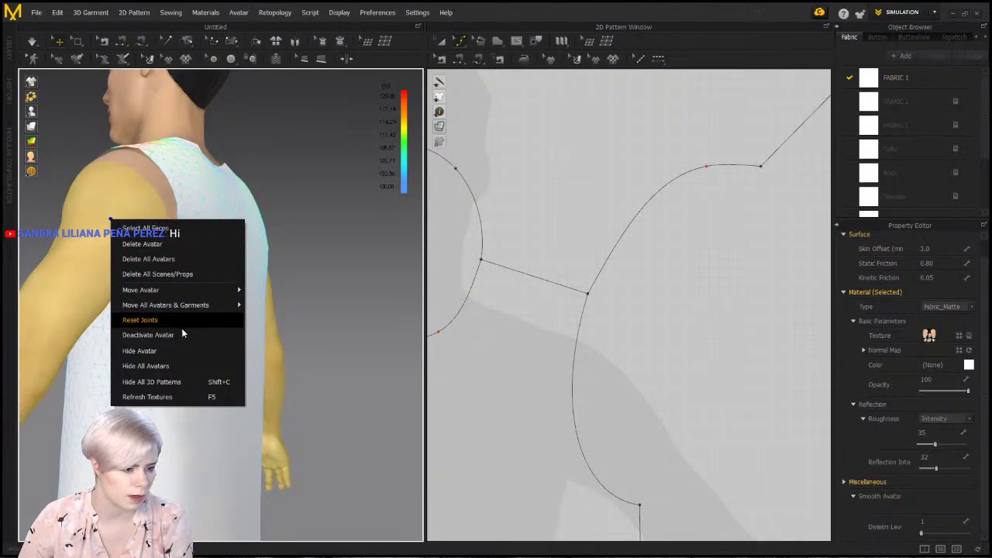
left_click(175, 349)
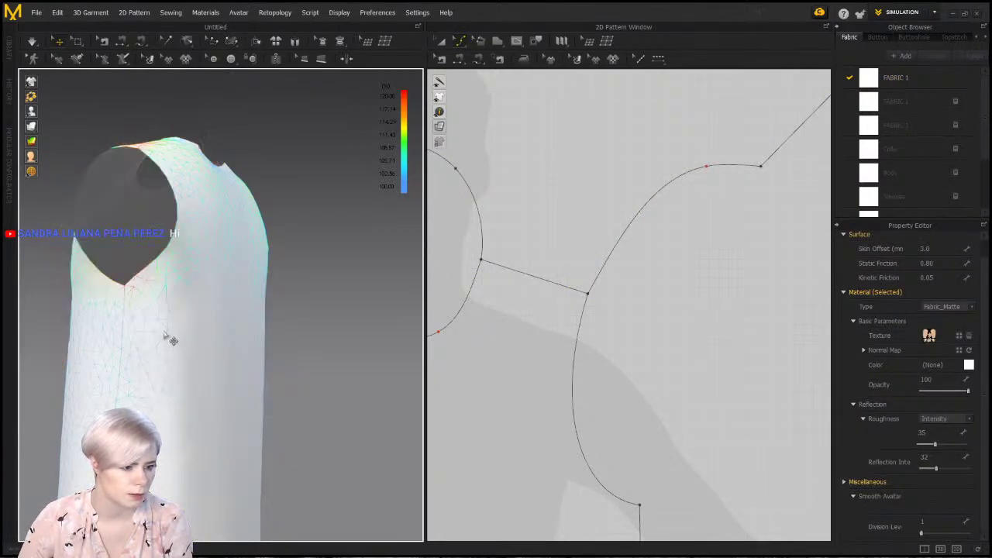
right_click_drag(170, 339, 213, 162)
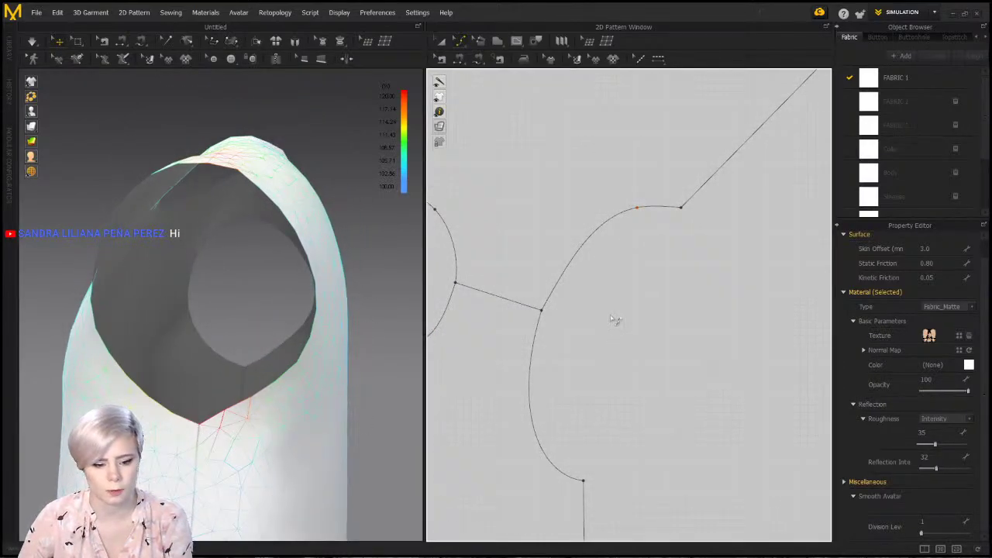
Reshape the back pattern's armhole by moving the two curve points near the underarm corner
scroll(653, 239, "up", 5)
left_click_drag(618, 249, 658, 241)
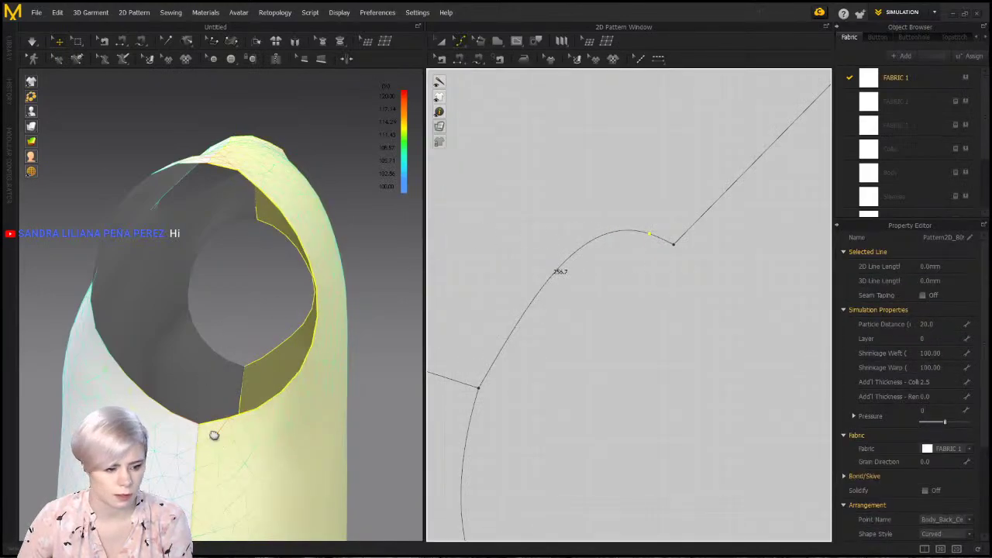
middle_click_drag(211, 431, 207, 376)
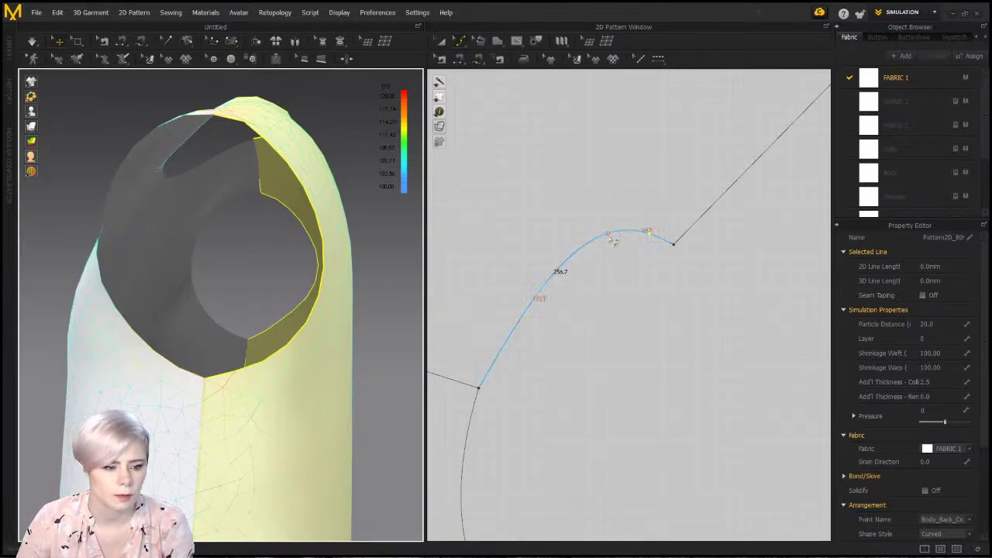
mouse_move(598, 250)
left_mouse_down()
mouse_move(621, 276)
mouse_move(601, 254)
left_mouse_up()
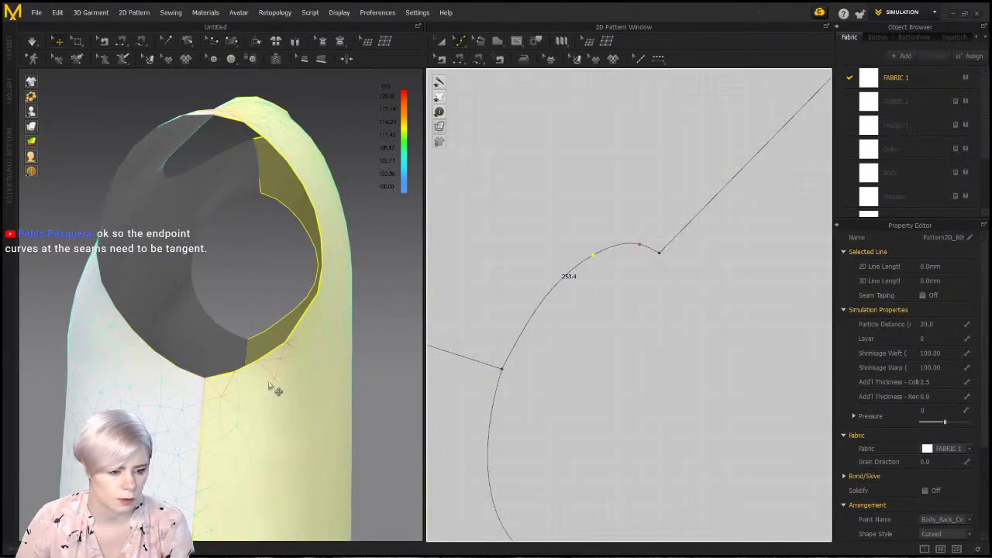
Draw a small guide rectangle, about 149 mm in total outline, and place its corner at the back pattern's underarm point
scroll(571, 301, "down", 3)
middle_click_drag(571, 301, 609, 304)
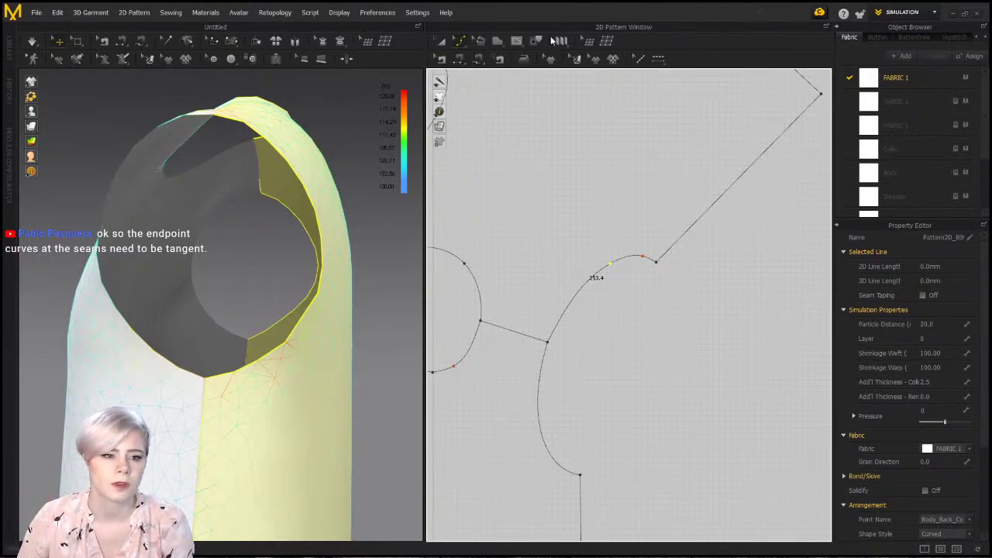
left_click(499, 42)
left_click(511, 73)
left_click_drag(695, 283, 724, 302)
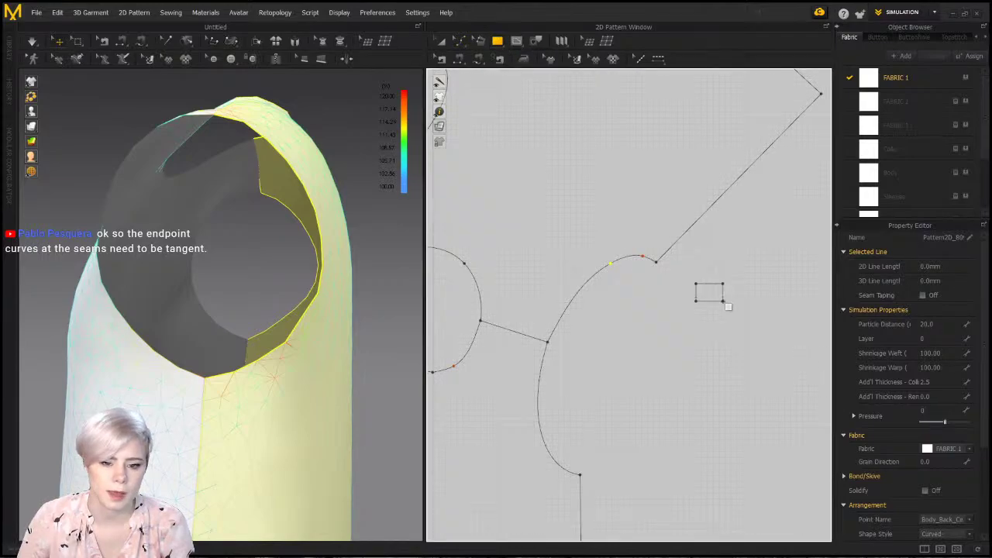
left_click(442, 41)
scroll(729, 307, "up", 4)
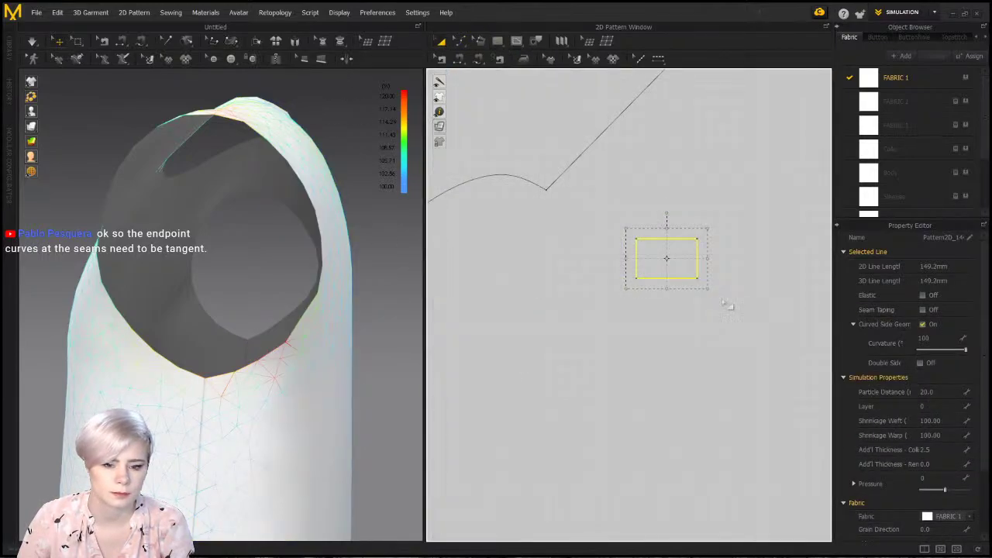
middle_click_drag(668, 275, 677, 309)
left_click_drag(677, 310, 519, 211)
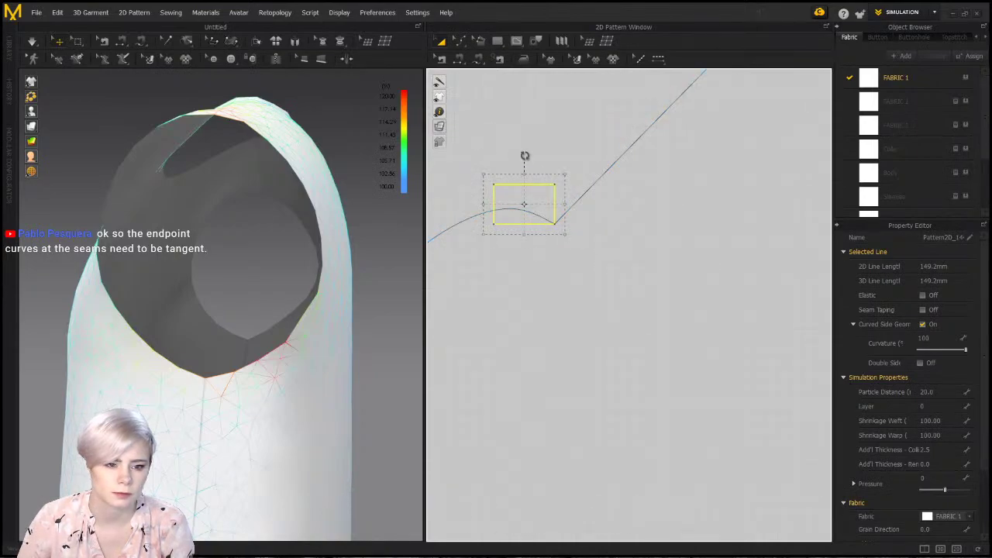
Rotate and nudge the guide rectangle until one edge lies along the back side seam and its corner meets the underarm point
left_click_drag(525, 154, 575, 168)
left_click_drag(527, 191, 554, 175)
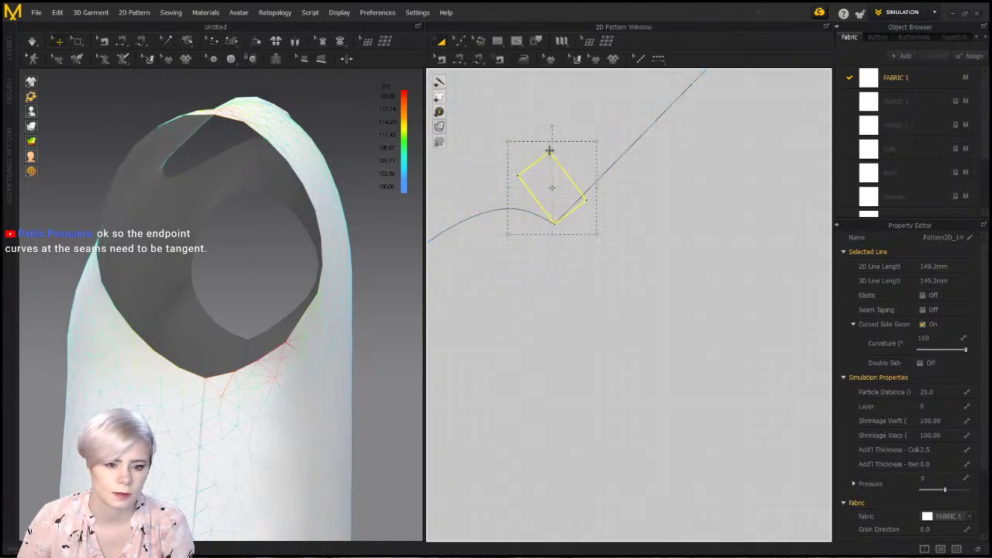
left_click_drag(554, 128, 540, 126)
left_click_drag(554, 198, 545, 197)
scroll(545, 198, "up", 5)
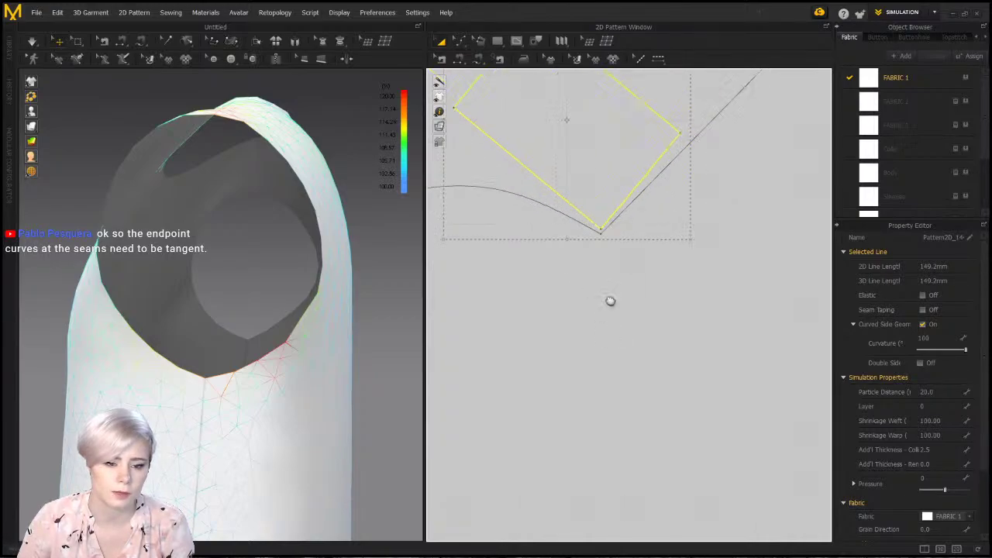
left_click_drag(574, 177, 574, 173)
middle_click_drag(650, 156, 669, 265)
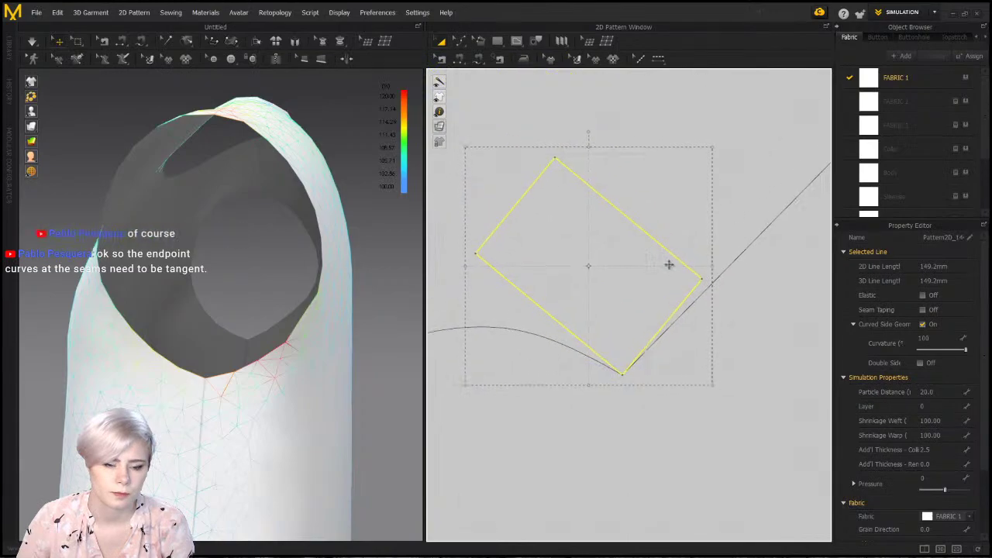
left_click_drag(588, 132, 601, 132)
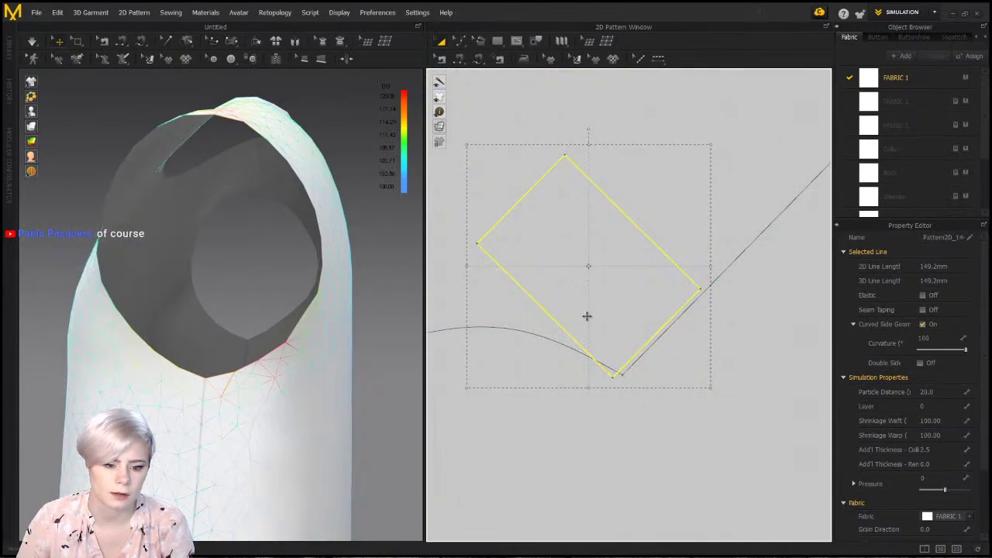
left_click_drag(572, 310, 614, 309)
scroll(560, 336, "down", 3)
scroll(631, 250, "up", 2)
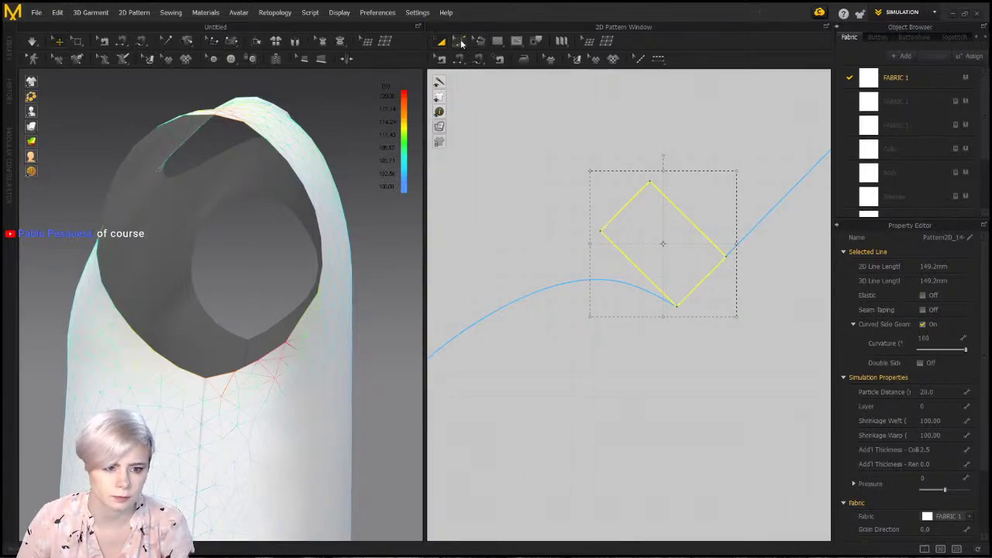
Move the armhole's last curve point onto the rectangle's edge so the curve meets the side seam at a right angle
left_click(459, 40)
left_click(501, 135)
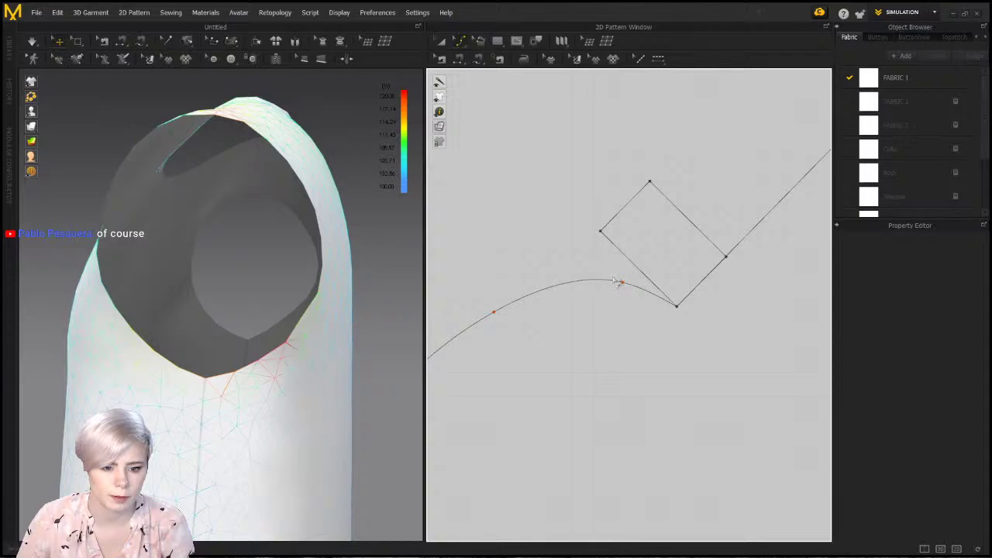
left_click_drag(622, 284, 671, 303)
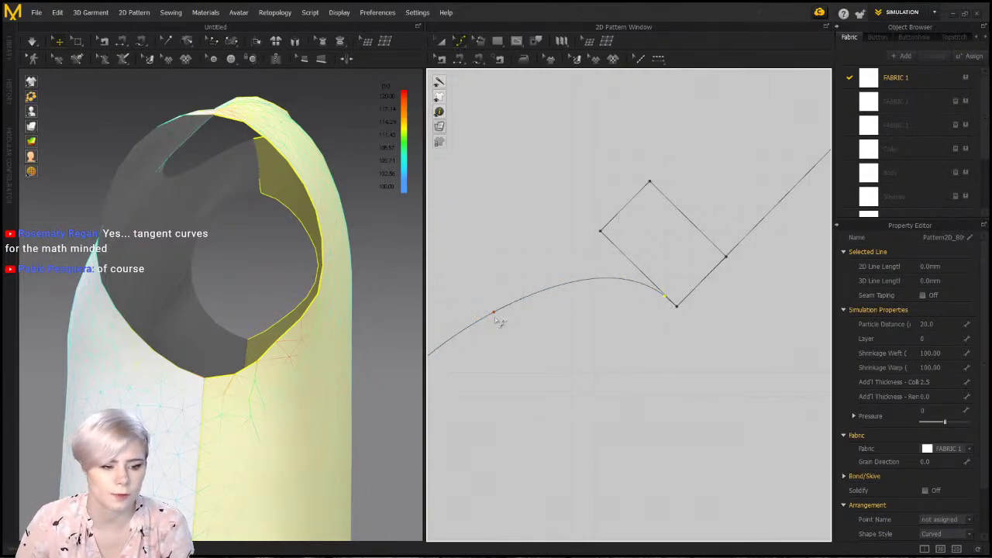
Delete the guide rectangle from the back pattern's underarm corner
scroll(500, 322, "down", 3)
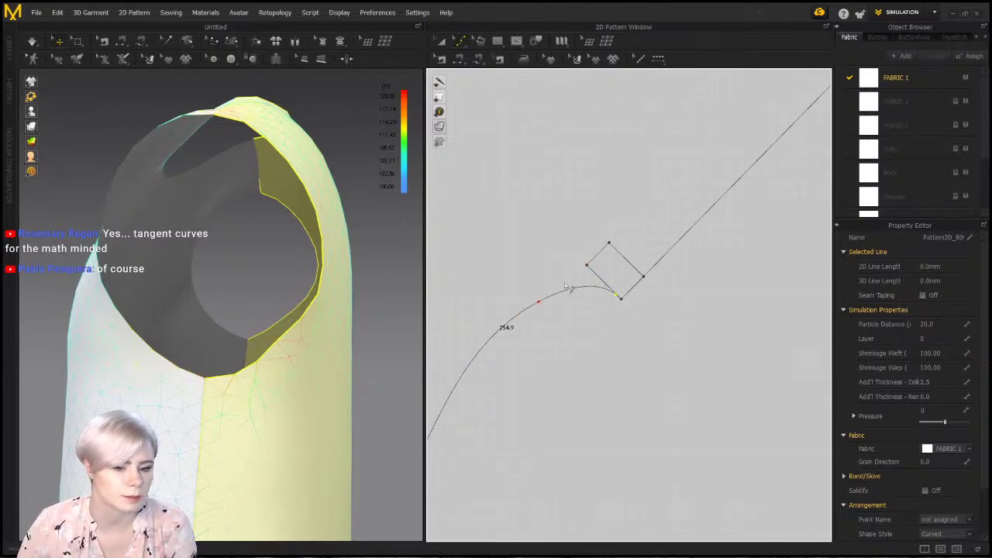
scroll(568, 311, "down", 3)
scroll(568, 311, "up", 2)
key("a")
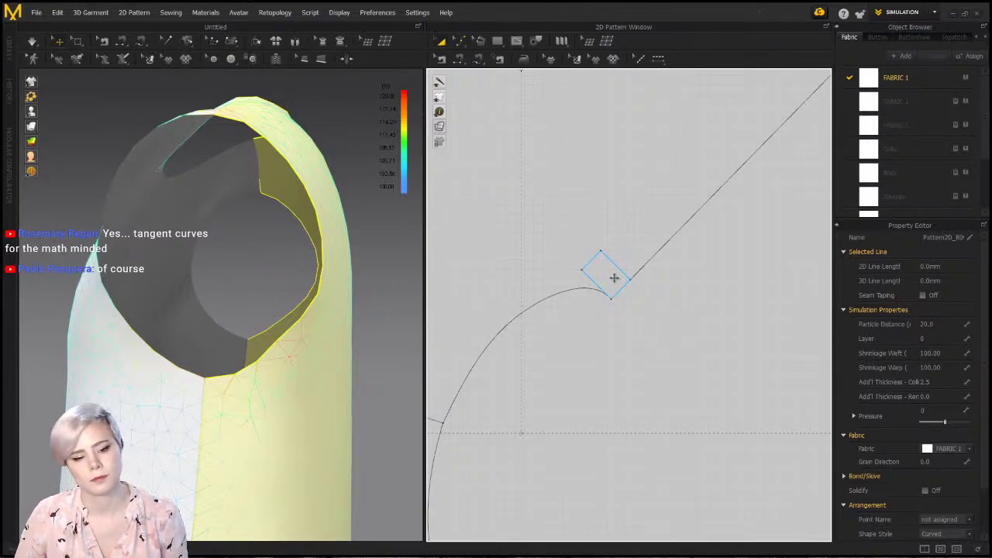
left_click_drag(614, 277, 715, 302)
key("Delete")
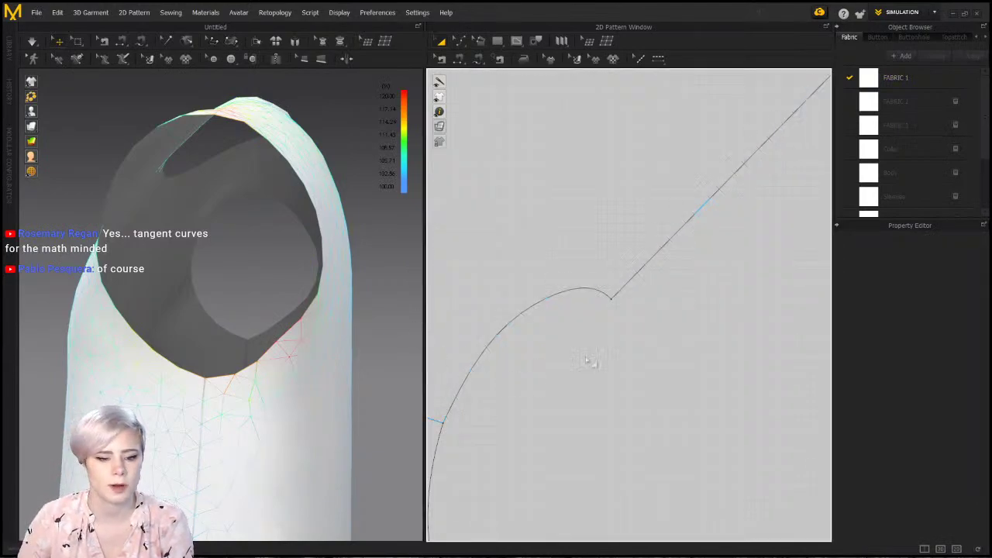
Simulate the garment with the reshaped armhole and check the strain at the back underarm
scroll(592, 359, "up", 4)
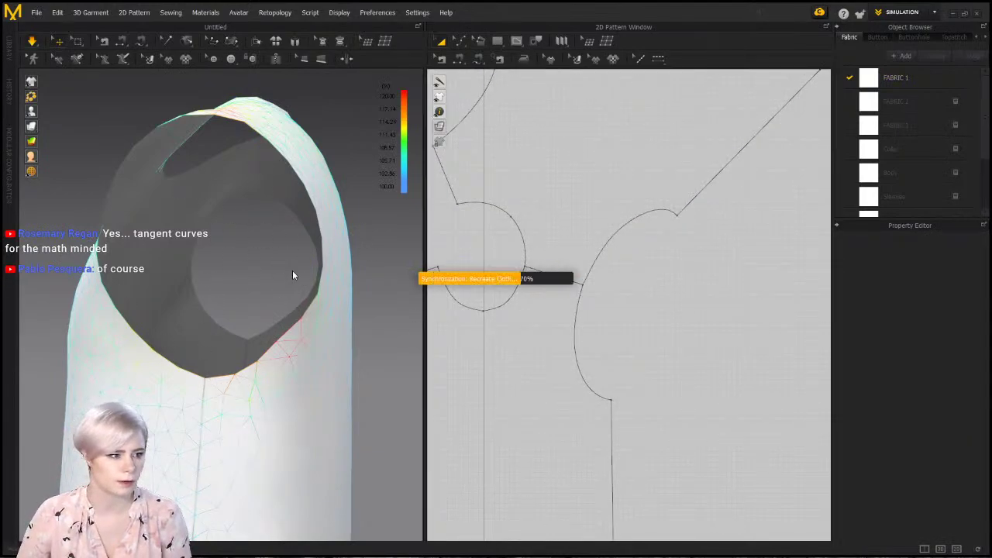
left_click(293, 370)
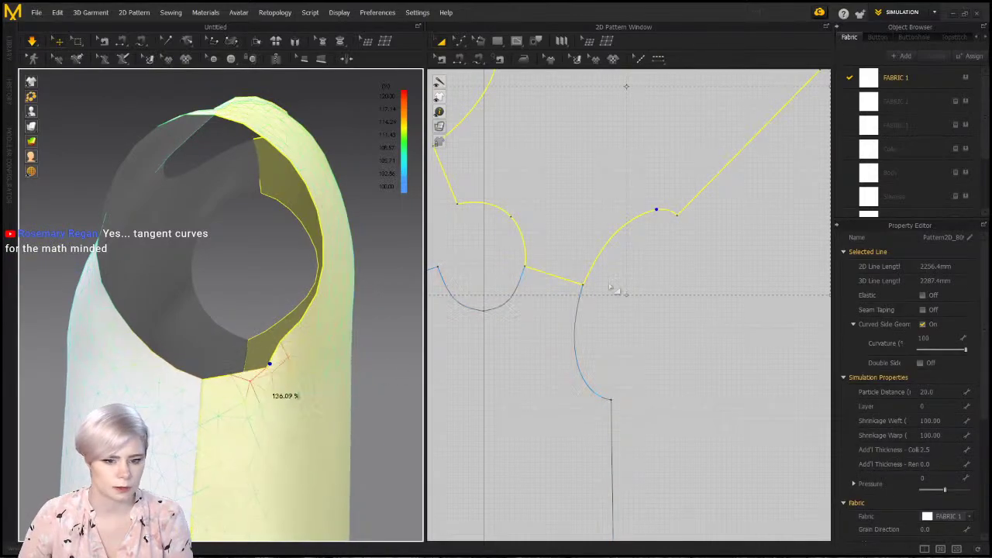
left_click(289, 344)
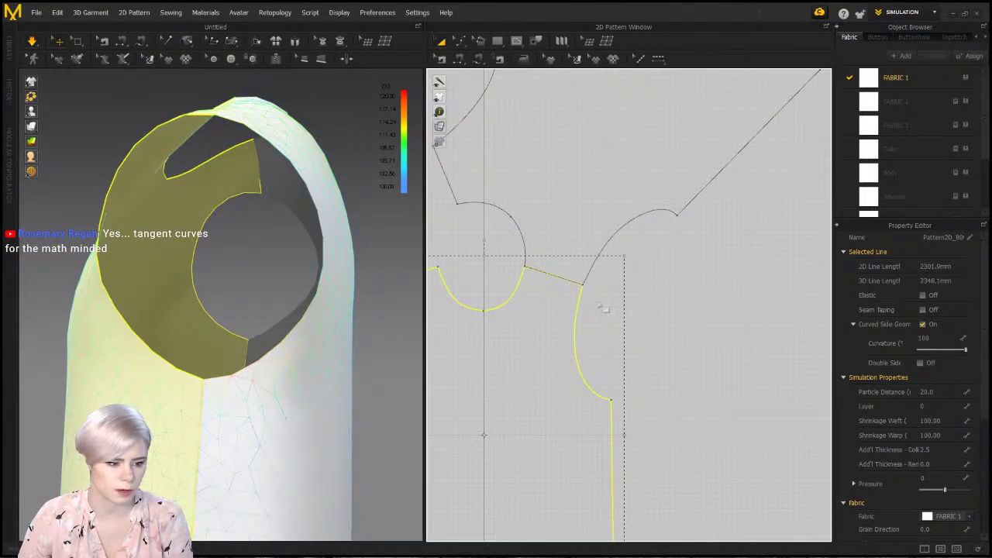
left_click(674, 281)
Shift the back pattern's side seam line slightly outward with Edit Pattern to widen the underarm
middle_click_drag(662, 298, 638, 321)
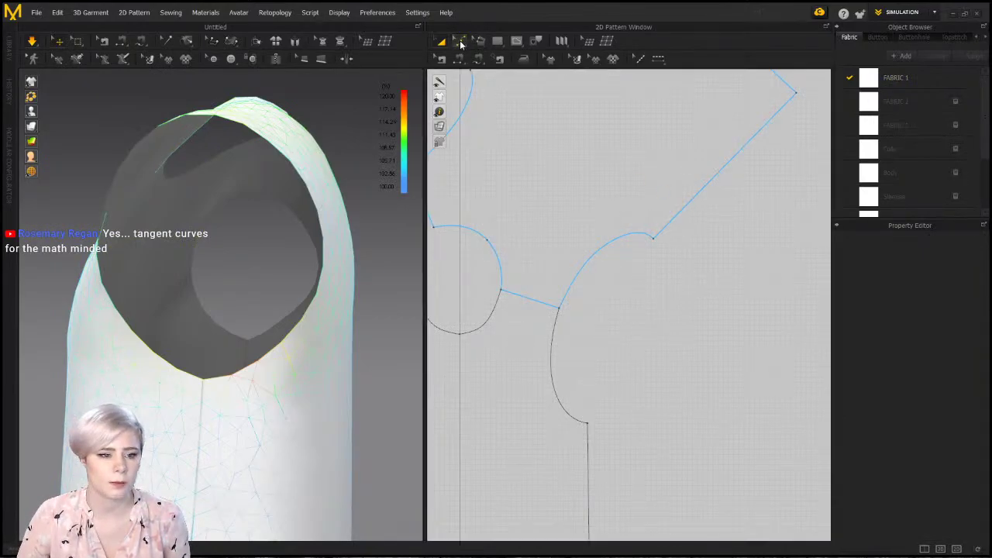
left_click(461, 37)
left_click(499, 73)
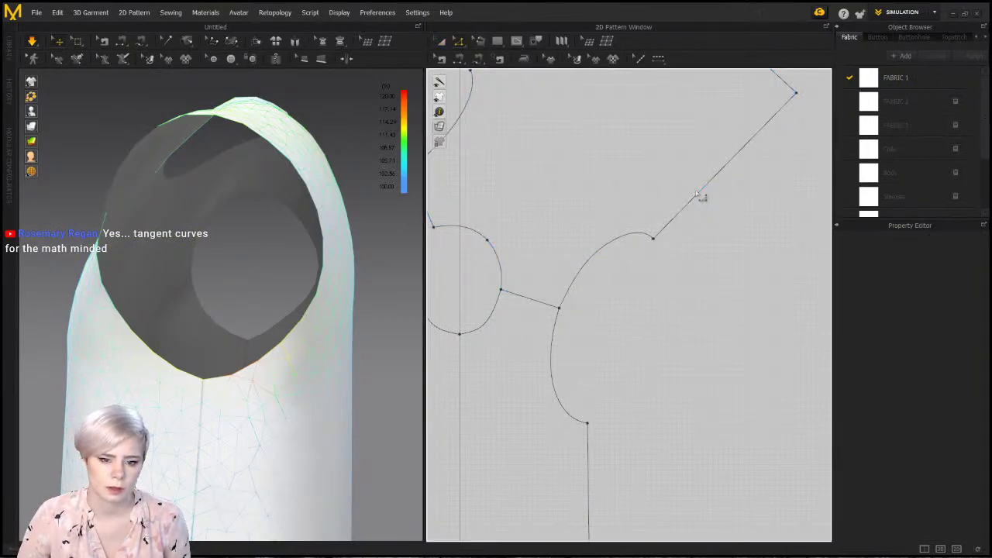
left_click(689, 214)
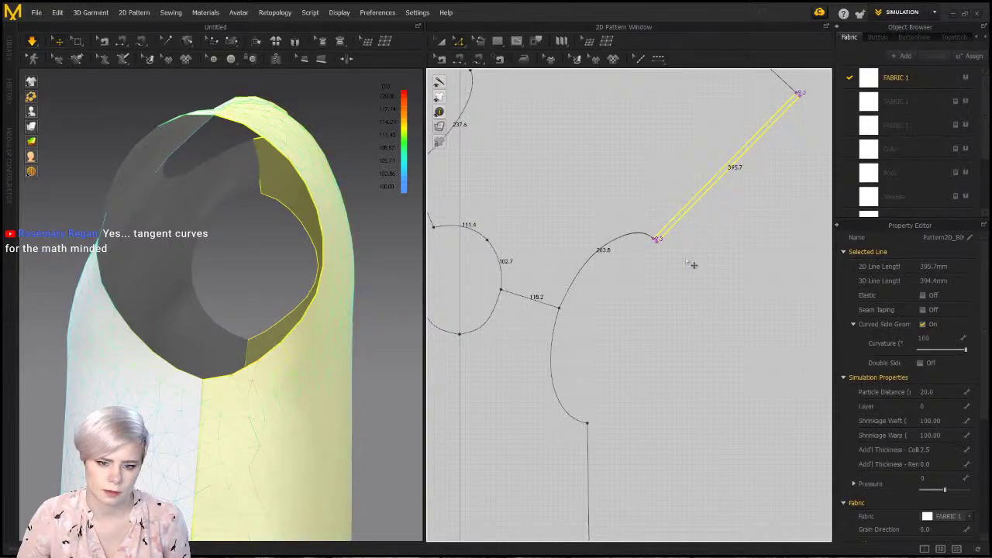
Examine the simulated armhole and shoulder from several angles to check the curve's smoothness and the strain
scroll(333, 372, "up", 3)
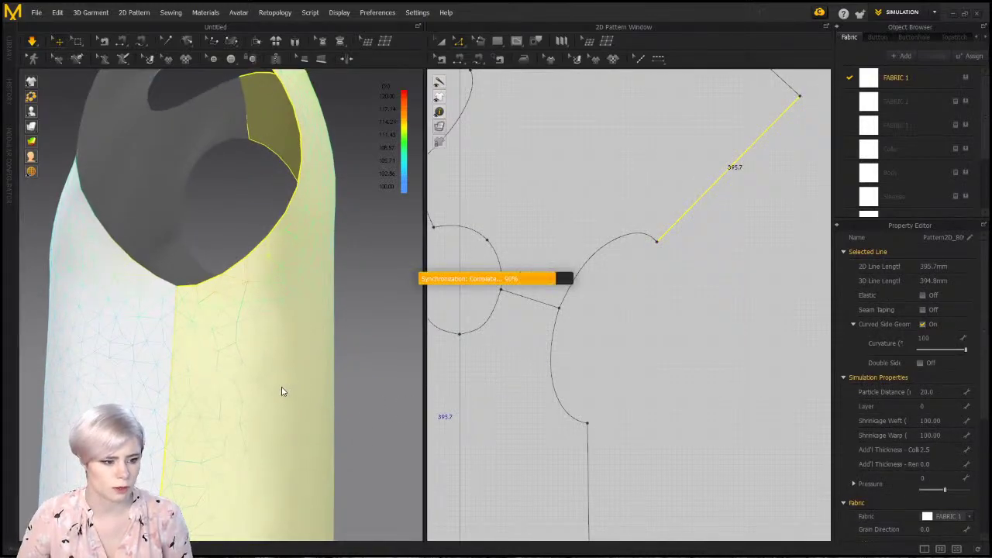
right_click_drag(281, 391, 261, 427)
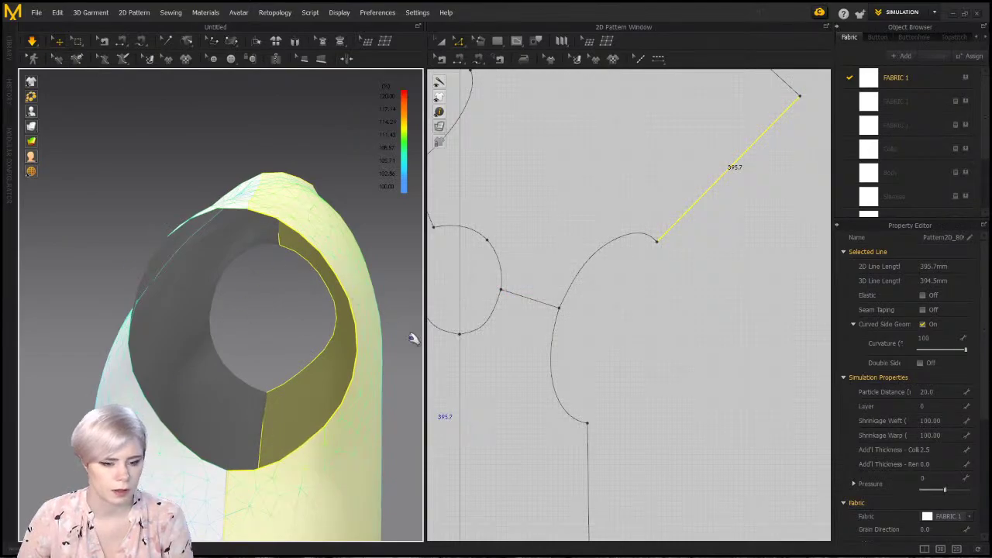
right_click_drag(290, 310, 277, 268)
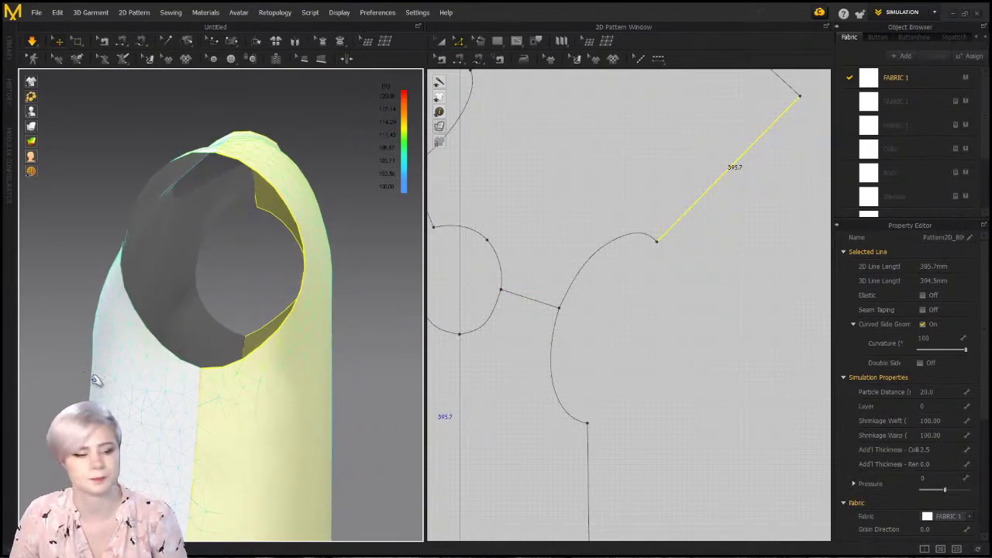
right_click_drag(242, 312, 268, 375)
right_click_drag(266, 372, 237, 408)
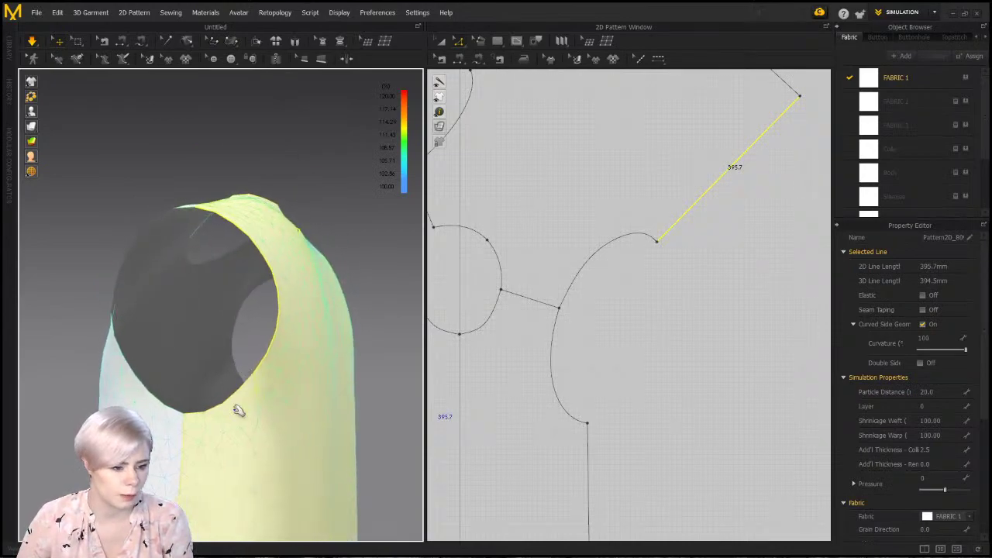
right_click_drag(153, 305, 233, 348)
Rotate the back pattern upright and move it from the front's shoulder seam to beside the front's side seam
right_click_drag(508, 315, 554, 303)
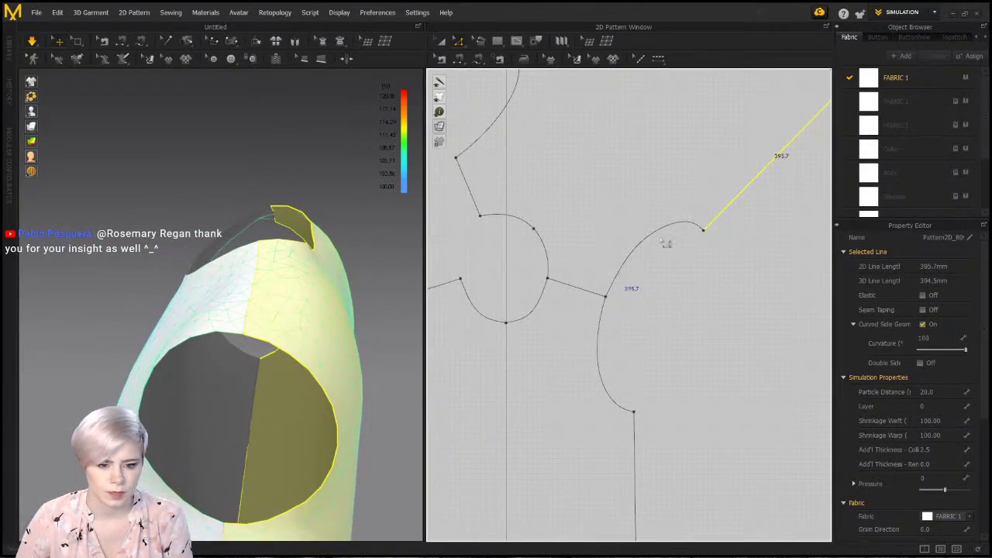
left_click(549, 160)
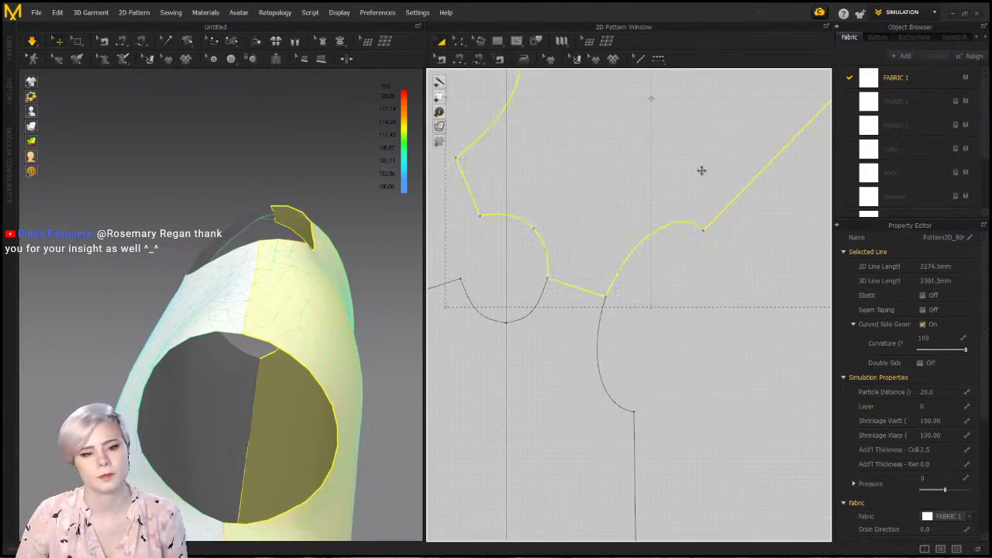
middle_click_drag(702, 165, 678, 211)
scroll(676, 215, "down", 2)
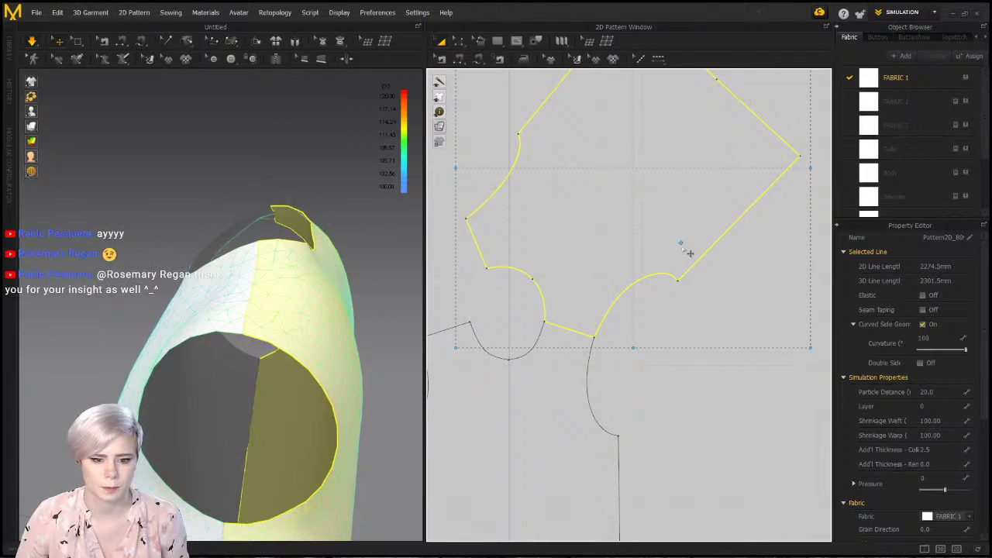
scroll(663, 211, "down", 2)
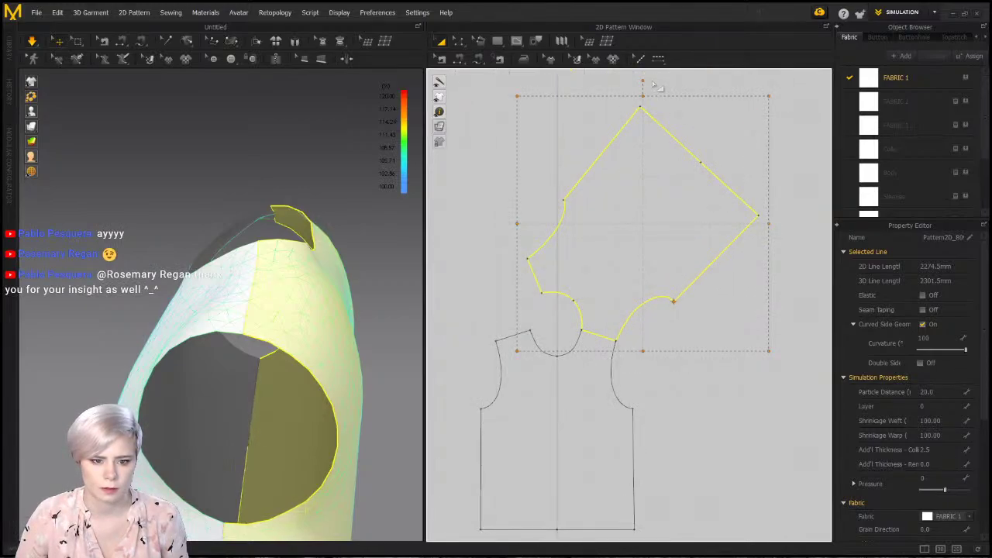
left_click_drag(640, 79, 675, 443)
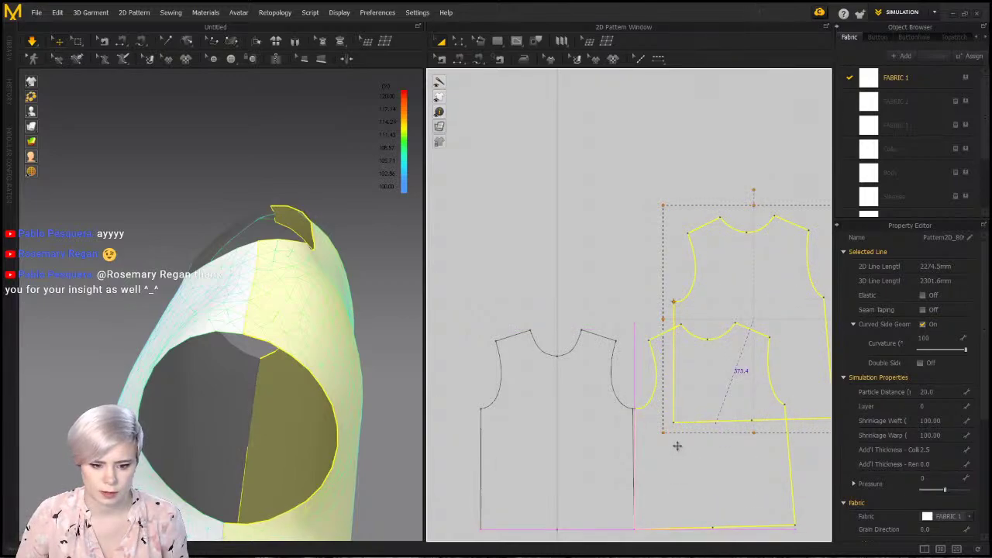
Snap the back pattern's underarm corner to the front's and fine-tune its rotation until both side seams line up
scroll(681, 419, "up", 2)
middle_click_drag(689, 367, 682, 314)
scroll(683, 314, "up", 1)
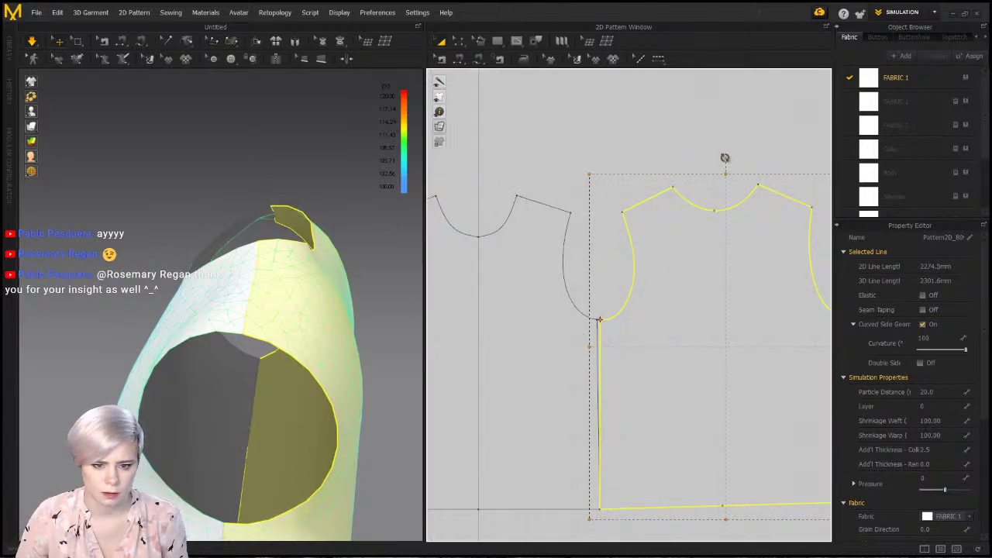
left_click_drag(725, 158, 715, 155)
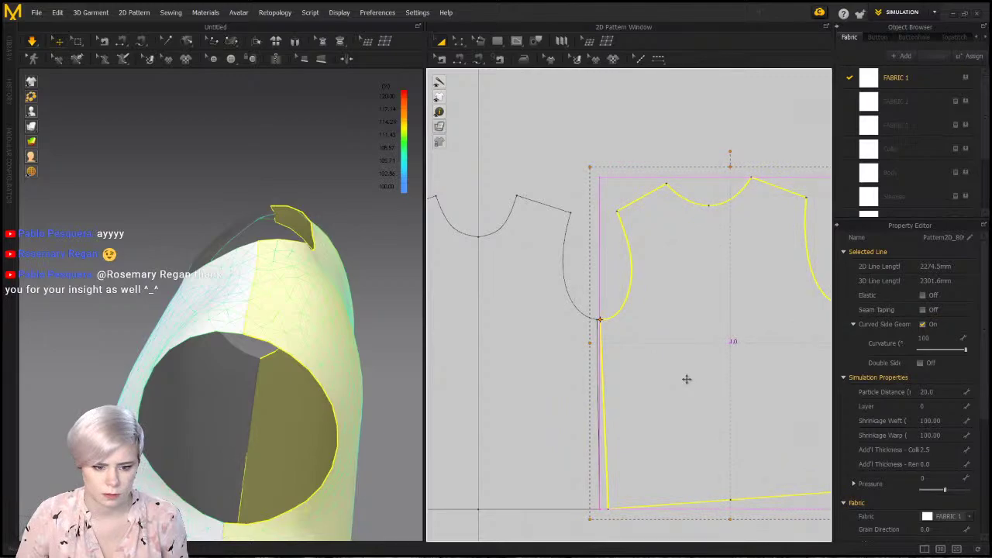
scroll(607, 374, "up", 5)
mouse_move(676, 274)
left_mouse_down()
mouse_move(668, 290)
mouse_move(666, 273)
left_mouse_up()
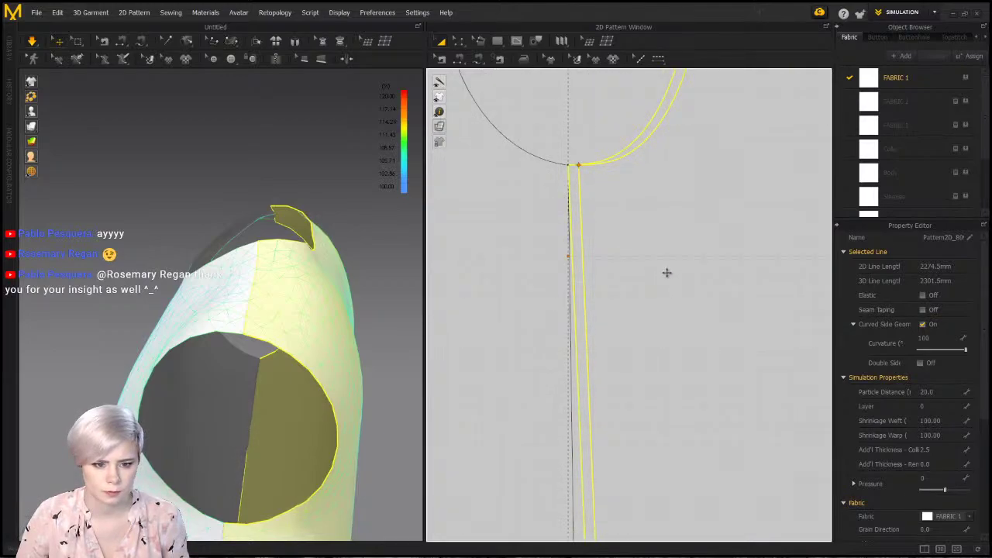
scroll(666, 272, "down", 5)
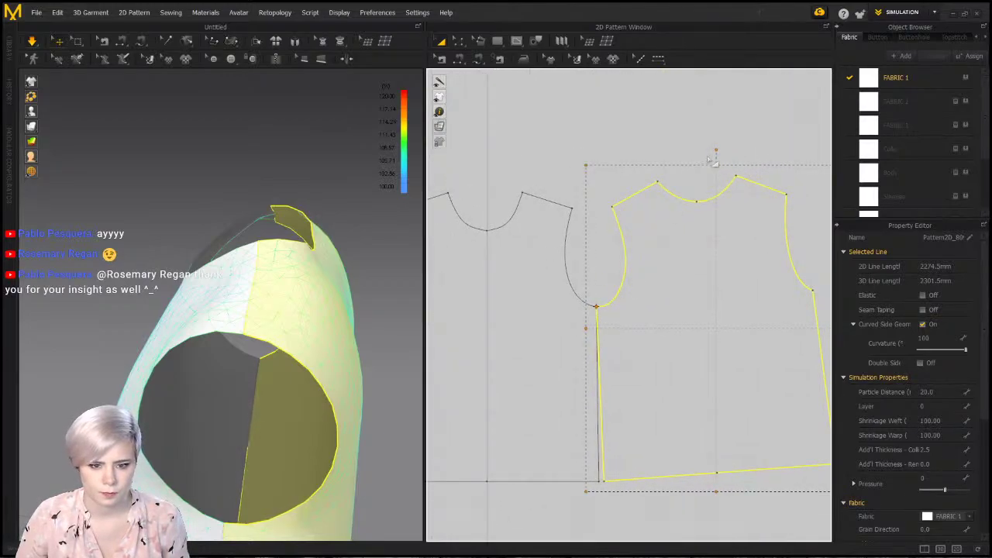
left_click_drag(715, 148, 723, 148)
left_click(604, 232)
scroll(604, 233, "up", 4)
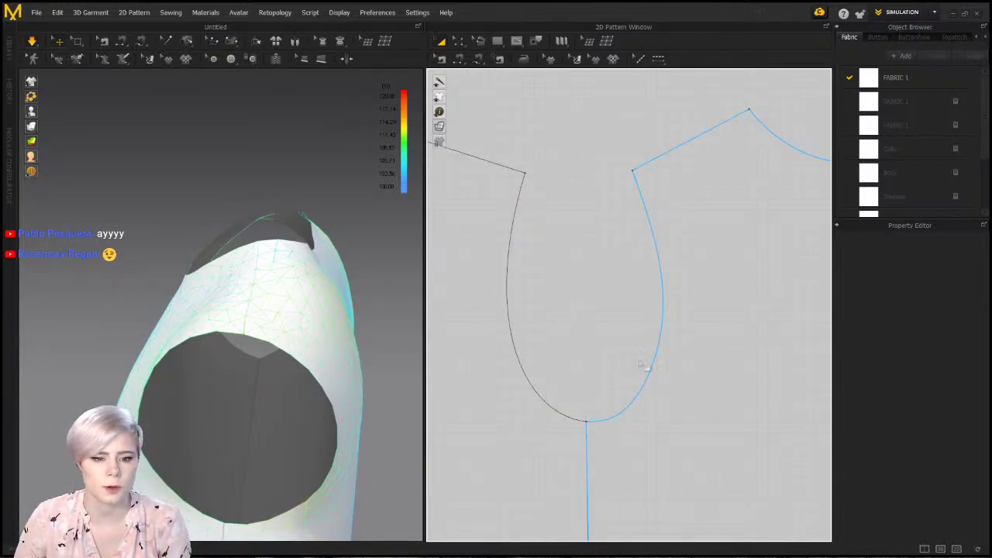
Return the back pattern to its rotated position against the front pattern's shoulder seam
left_click(629, 186)
scroll(660, 164, "down", 3)
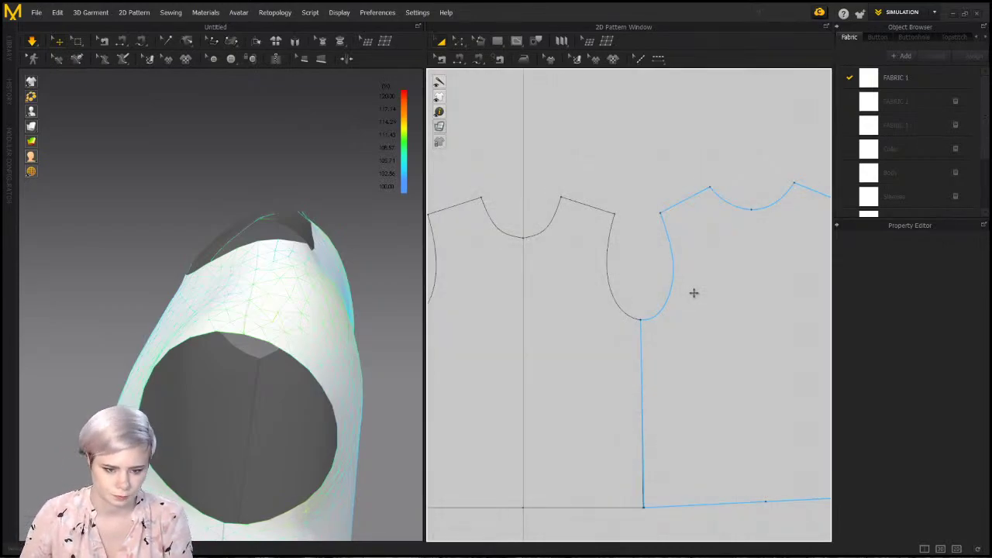
left_click(724, 252)
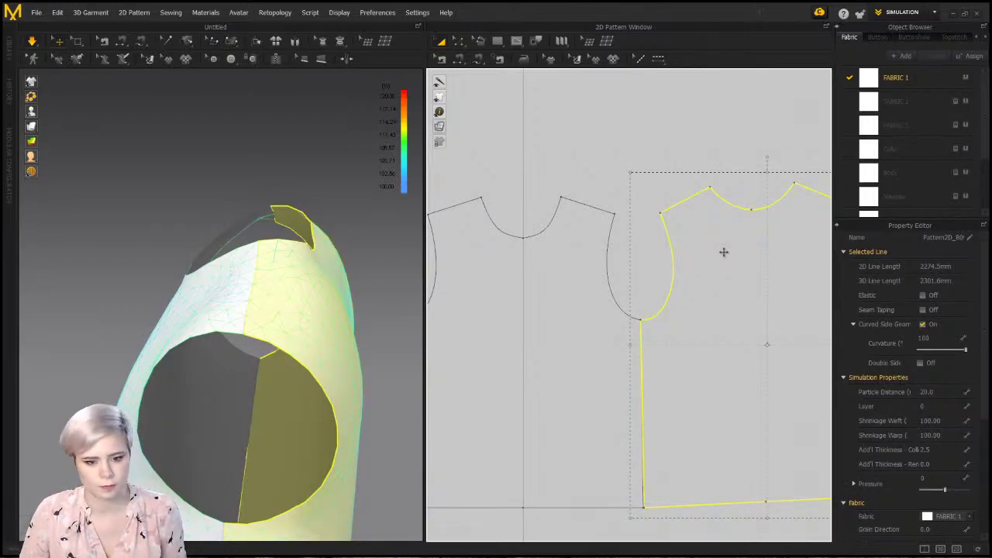
left_click_drag(659, 377, 741, 283)
left_click(682, 279)
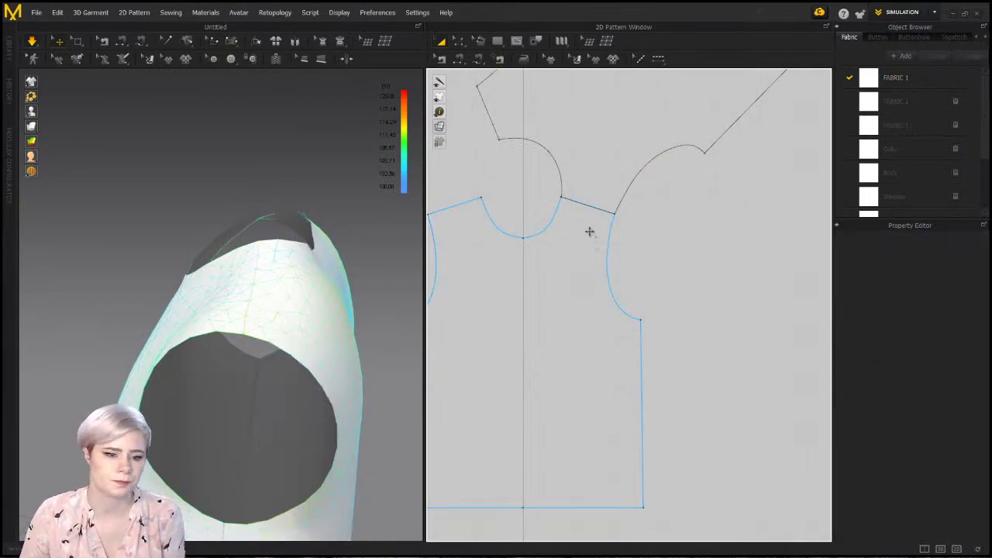
Examine the neckline curve where the front and back patterns meet at the shoulder seam, in 2D and 3D
scroll(589, 229, "up", 3)
middle_click_drag(589, 224, 720, 372)
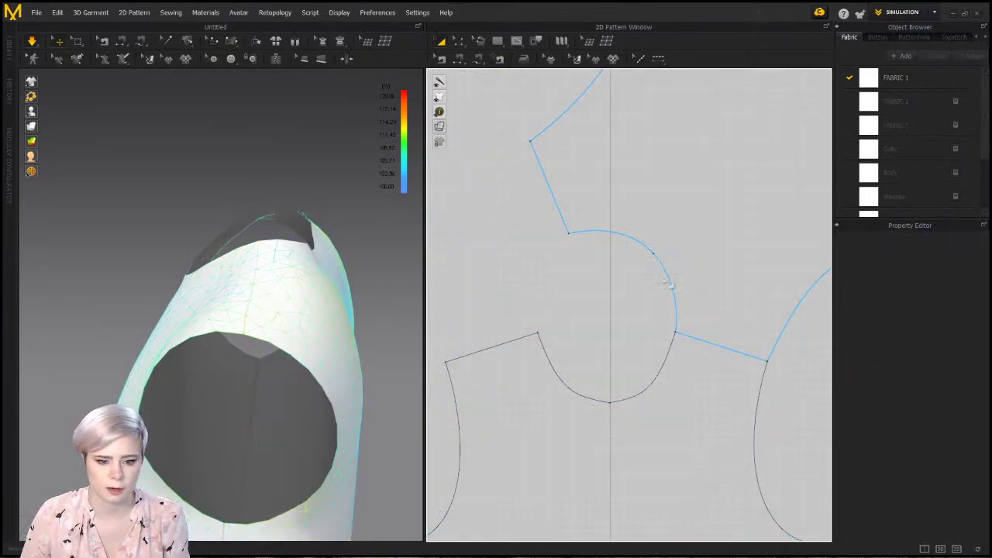
right_click_drag(162, 277, 261, 269)
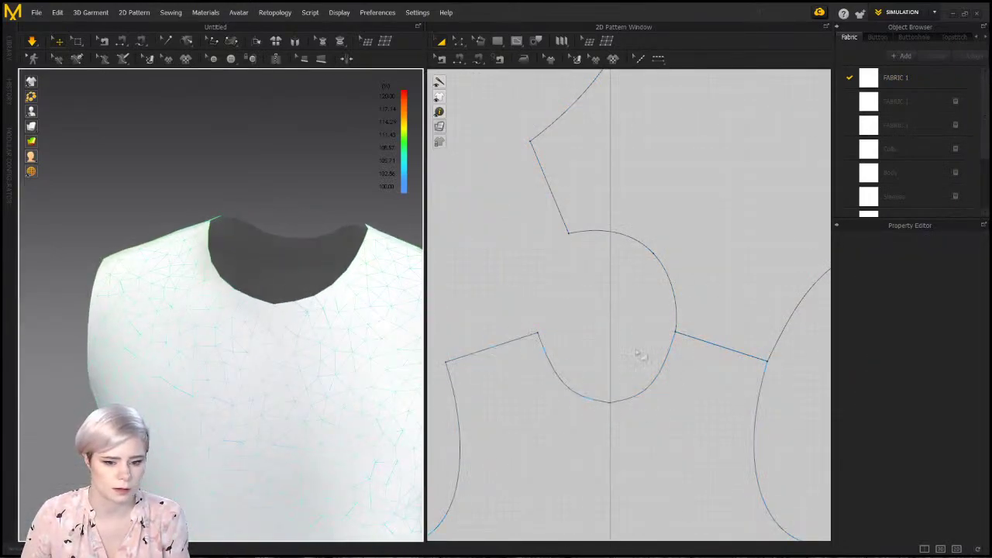
scroll(668, 343, "up", 3)
scroll(698, 339, "down", 1)
middle_click_drag(696, 338, 670, 344)
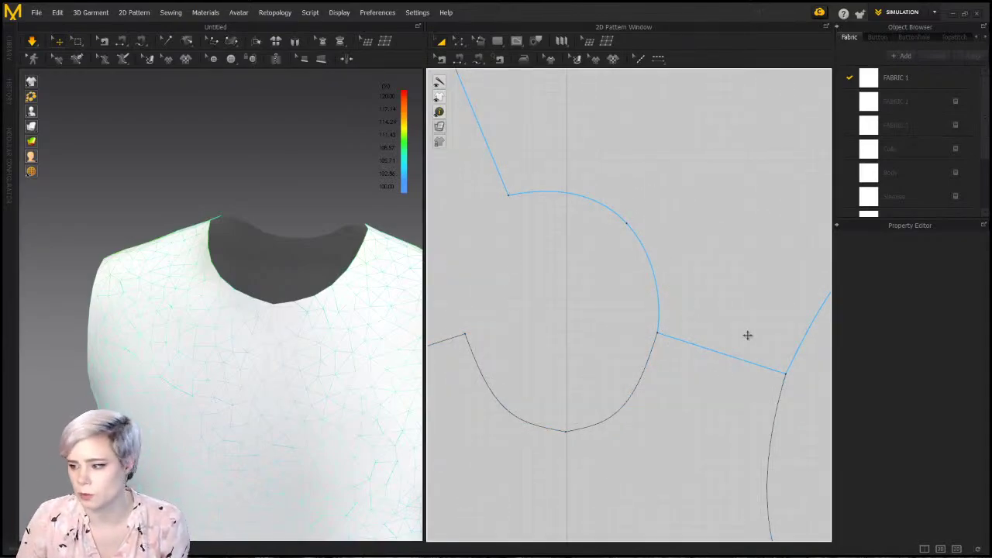
scroll(751, 341, "down", 1)
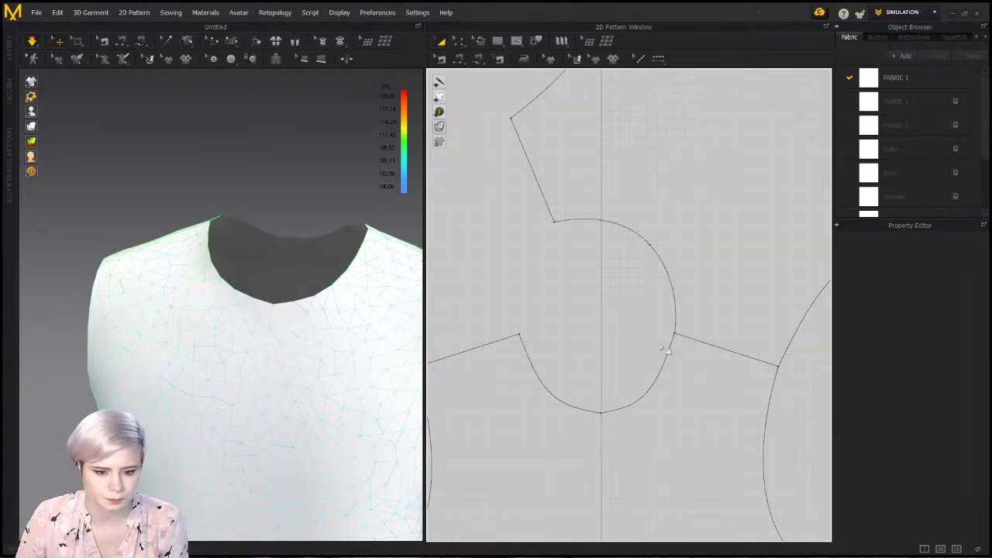
scroll(661, 347, "up", 1)
middle_click_drag(634, 410, 609, 357)
scroll(610, 357, "down", 3)
scroll(217, 383, "down", 3)
Show the avatar wearing the tank top and view the whole garment from the front
middle_click_drag(205, 364, 145, 216)
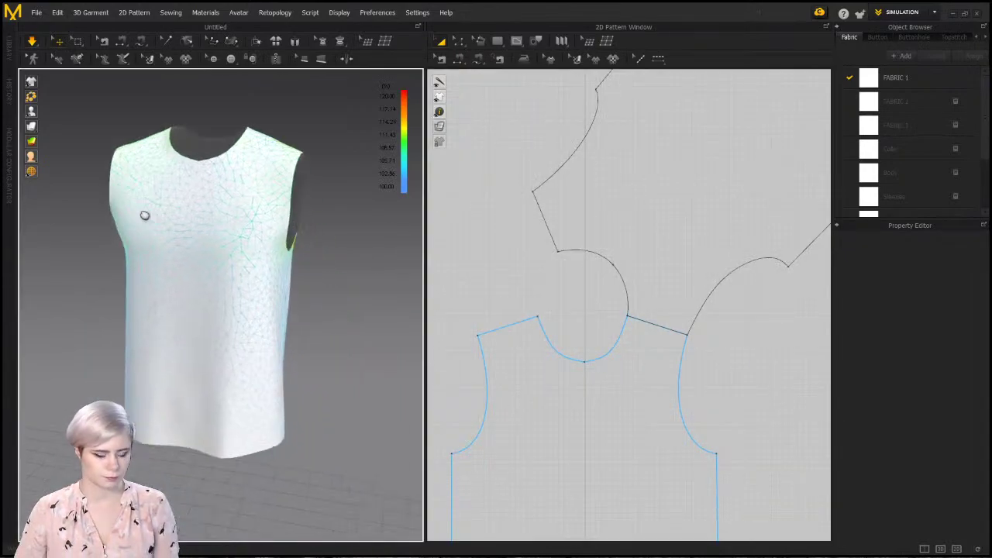
right_click_drag(144, 215, 194, 283)
scroll(649, 276, "down", 1)
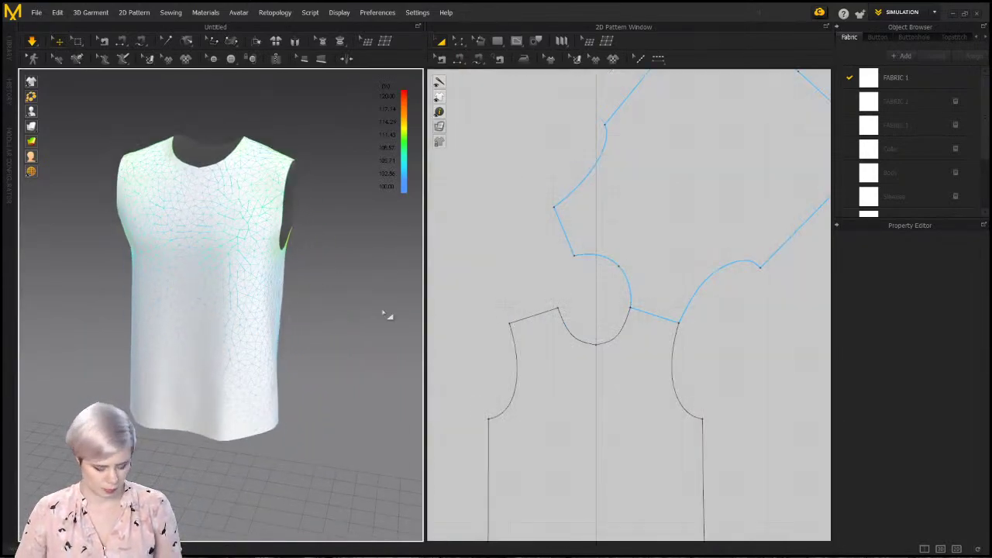
left_click(47, 110)
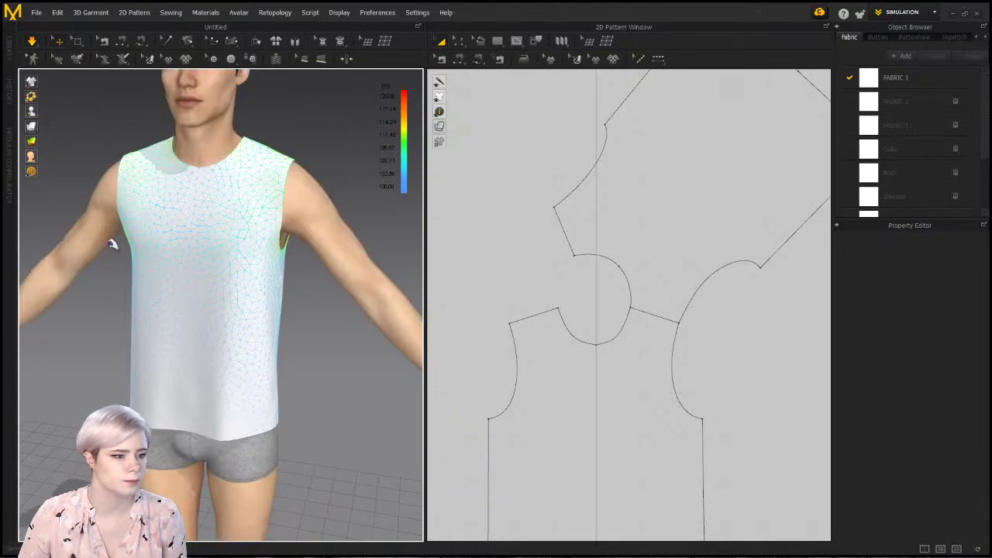
right_click_drag(317, 164, 266, 148)
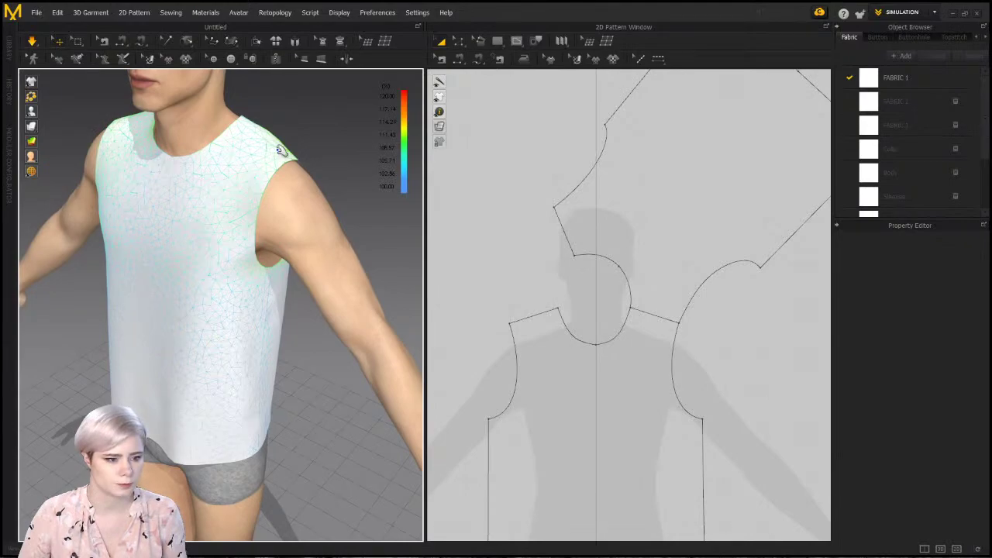
Compare the front and back patterns around the underarm side seam and examine the tank top's fit from behind
left_click(281, 151)
right_click_drag(303, 186, 221, 248)
right_click_drag(535, 353, 539, 321)
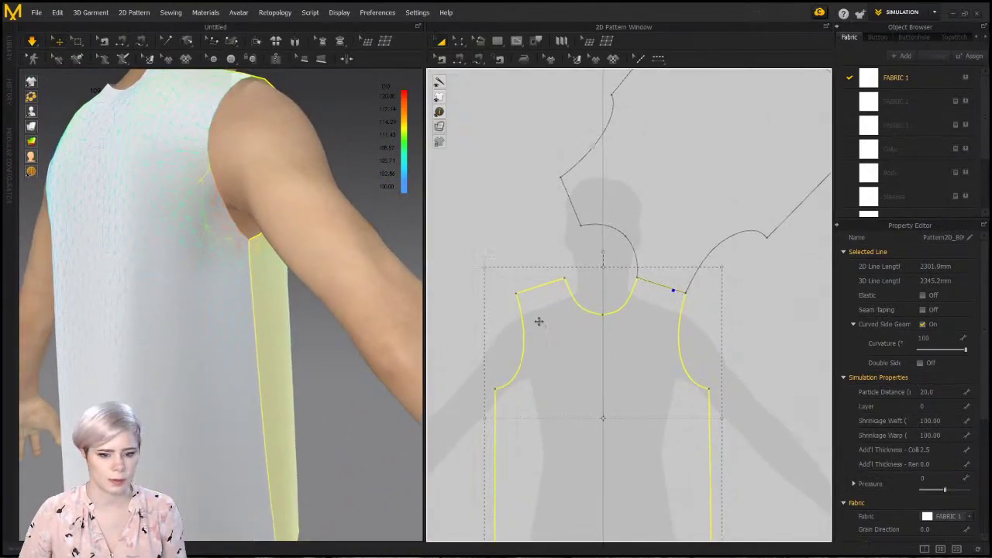
right_click_drag(690, 181, 600, 225)
left_click(628, 214)
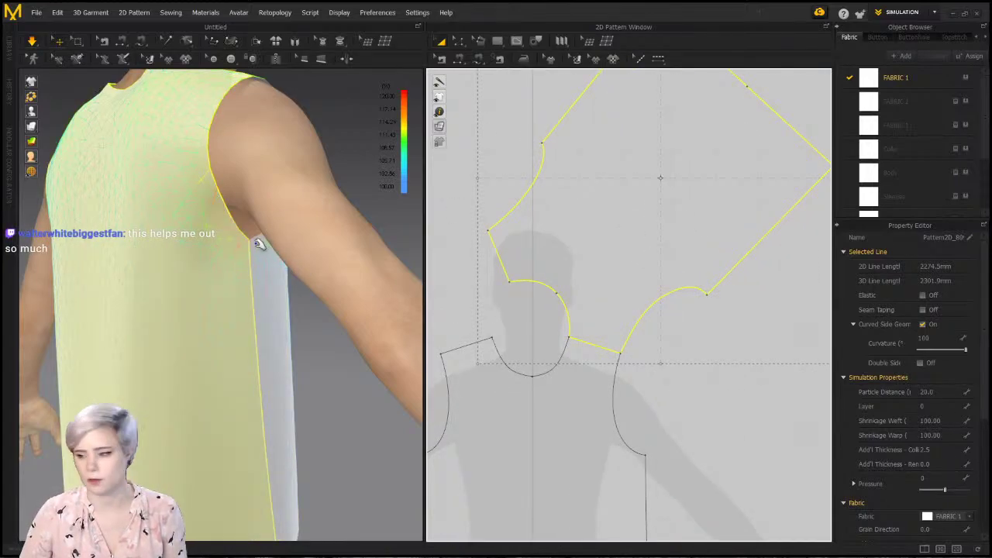
right_click_drag(255, 277, 199, 263)
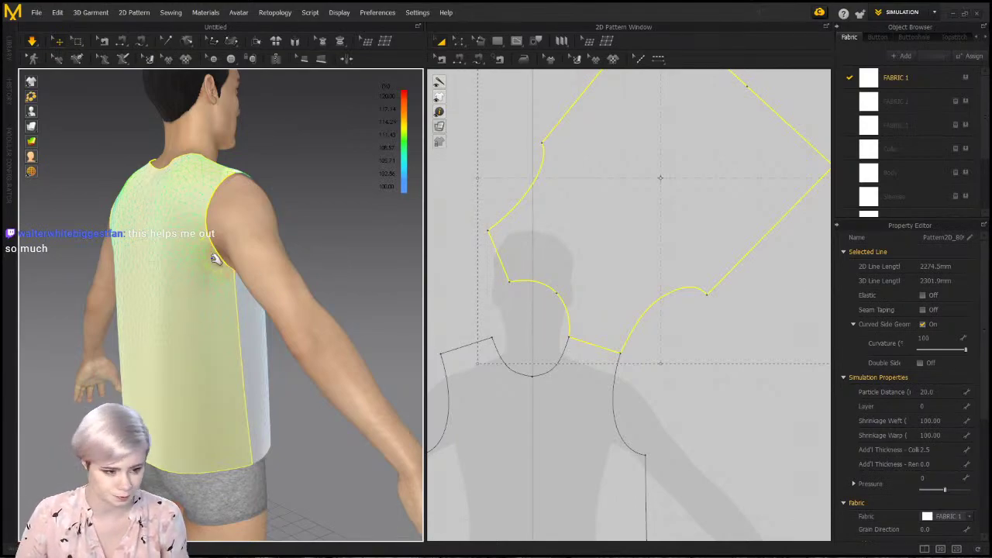
right_click_drag(215, 261, 290, 268)
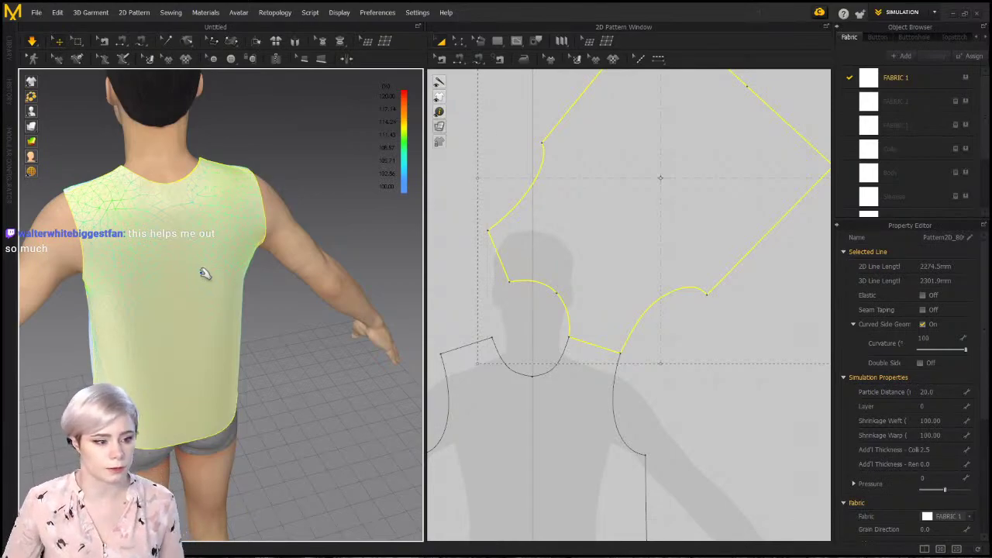
right_click_drag(116, 317, 303, 301)
right_click_drag(184, 259, 238, 259)
scroll(160, 267, "up", 2)
scroll(319, 222, "down", 2)
scroll(232, 226, "up", 1)
Check the strain on the front panel and at the back shoulder, viewing the avatar from the side and front
left_click_drag(230, 189, 273, 233)
right_click_drag(195, 326, 204, 348)
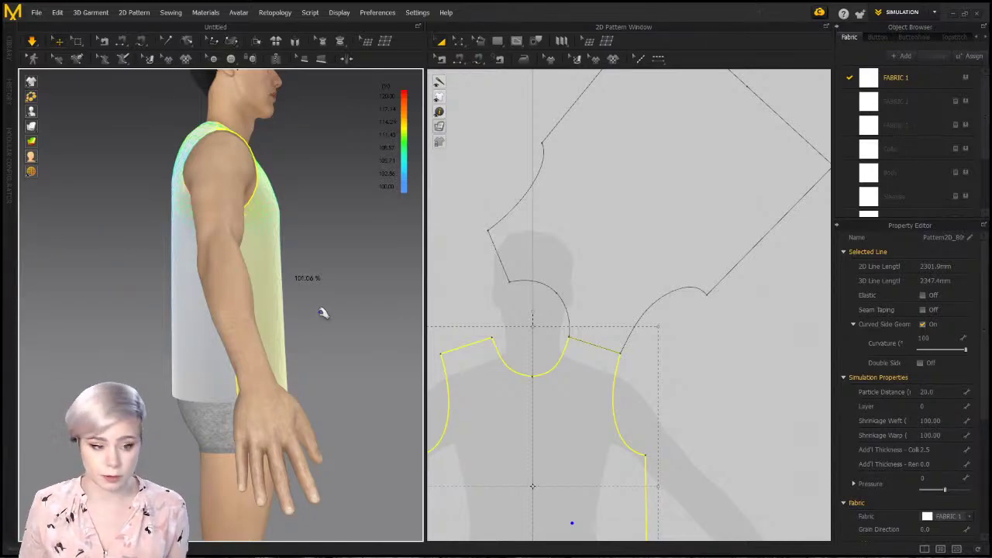
right_click_drag(343, 232, 292, 262)
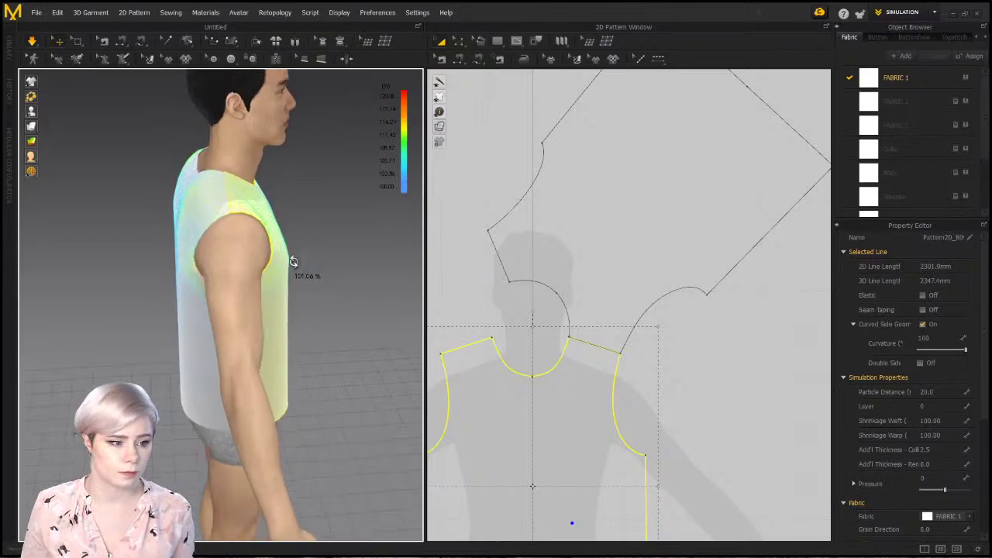
left_click(237, 189)
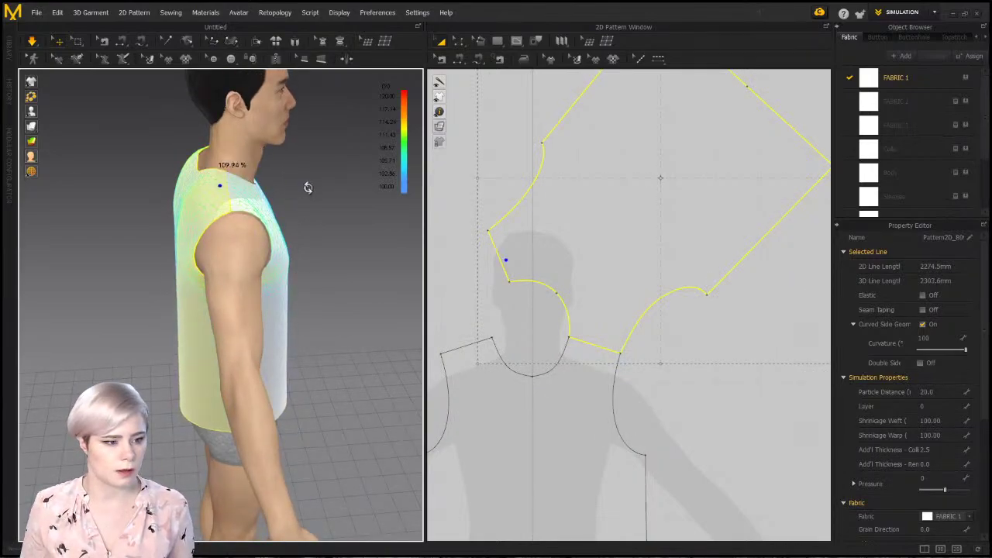
right_click_drag(308, 186, 284, 246)
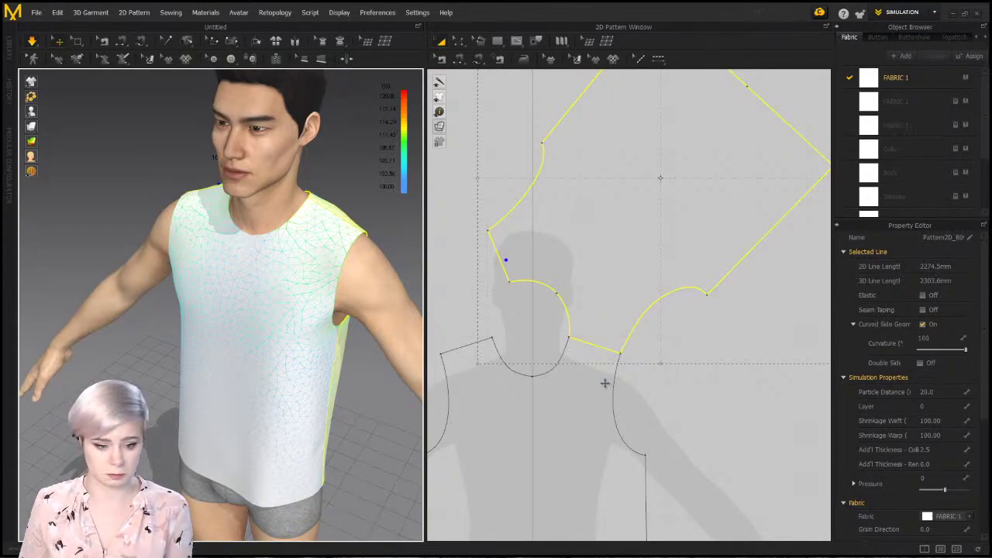
Rotate the tilted back pattern upright and place it beside the front pattern in the 2D window
left_click(659, 386)
left_click(619, 284)
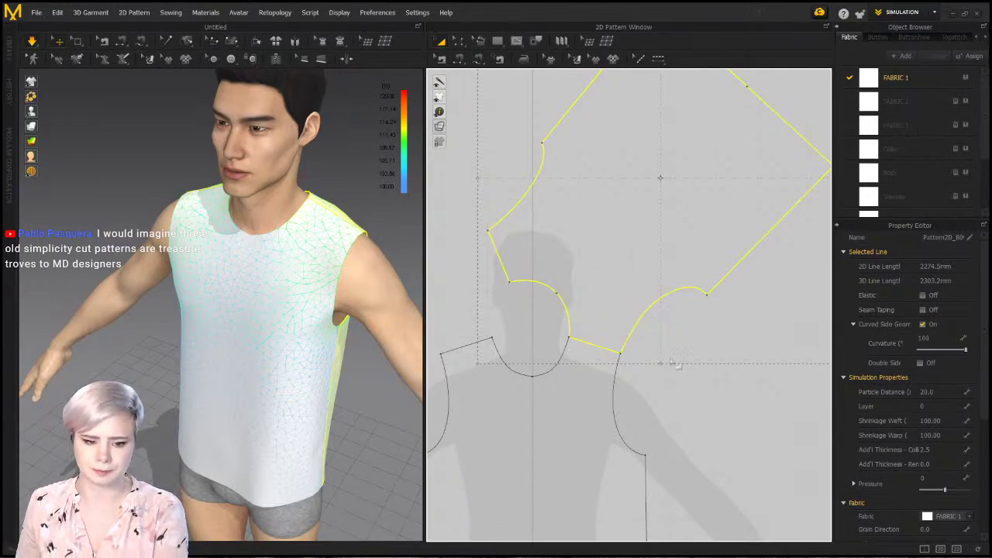
left_click(679, 383)
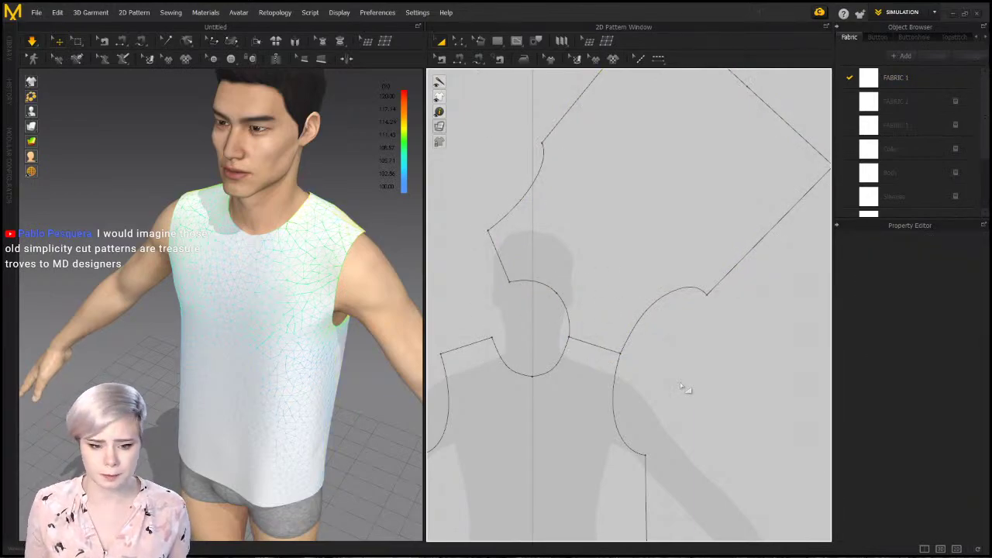
left_click(612, 185)
scroll(638, 232, "down", 5)
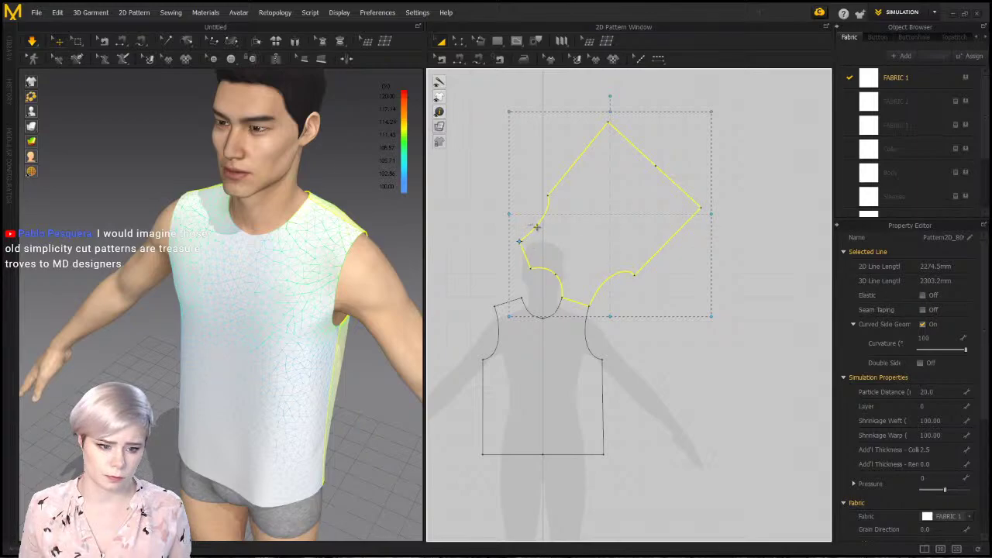
left_click_drag(609, 93, 693, 338)
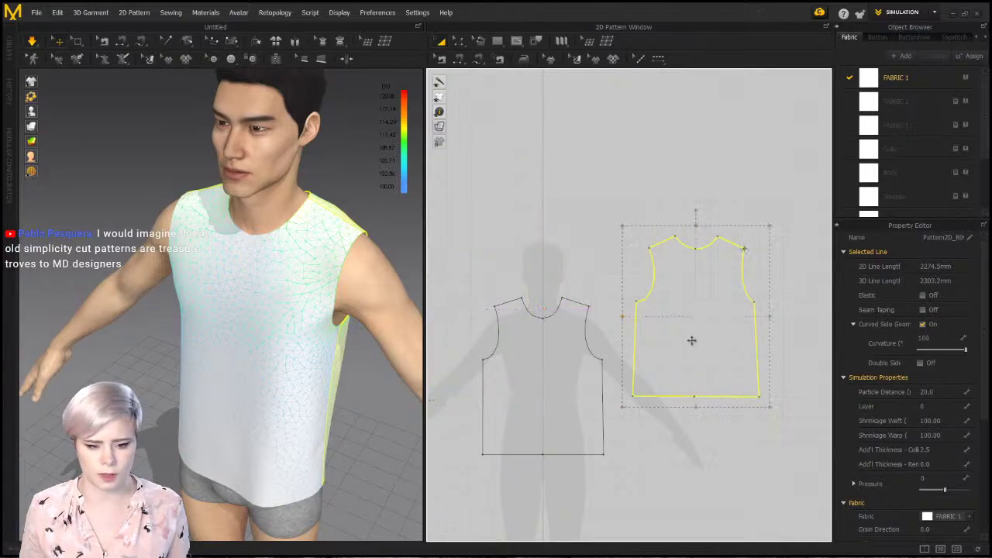
Straighten the back pattern by rotating it to the X-Axis, and line it up right beside the front pattern with the hems level
right_click(693, 338)
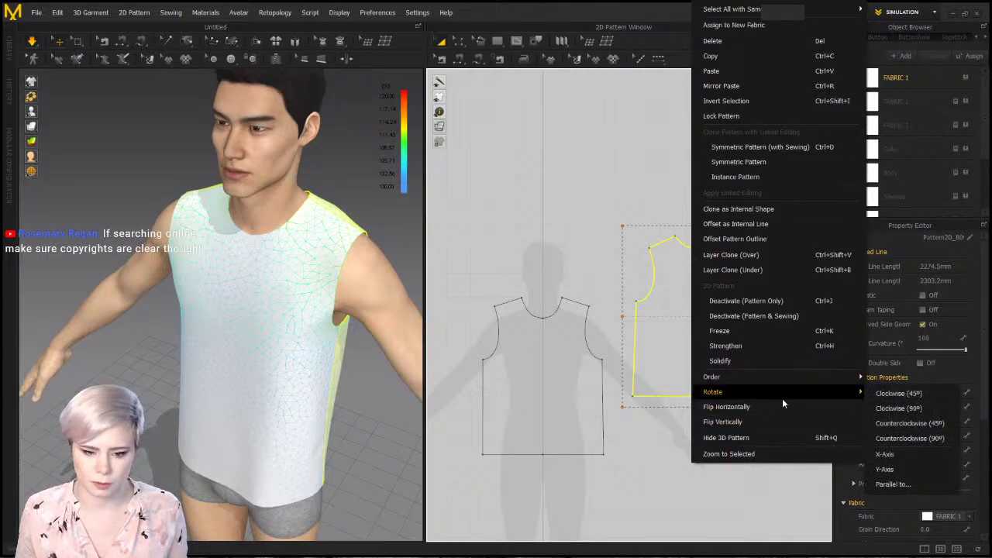
mouse_move(788, 391)
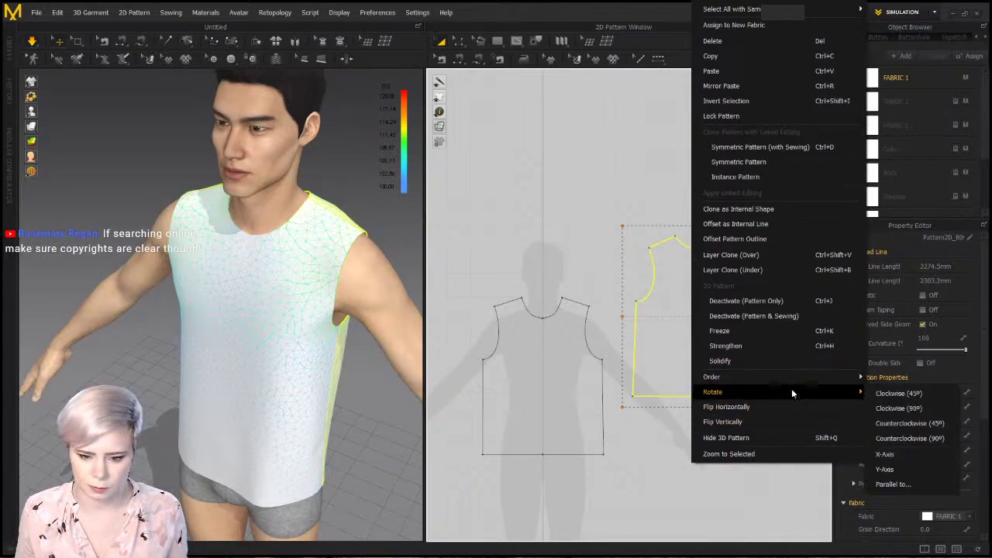
left_click(904, 457)
left_click(665, 396)
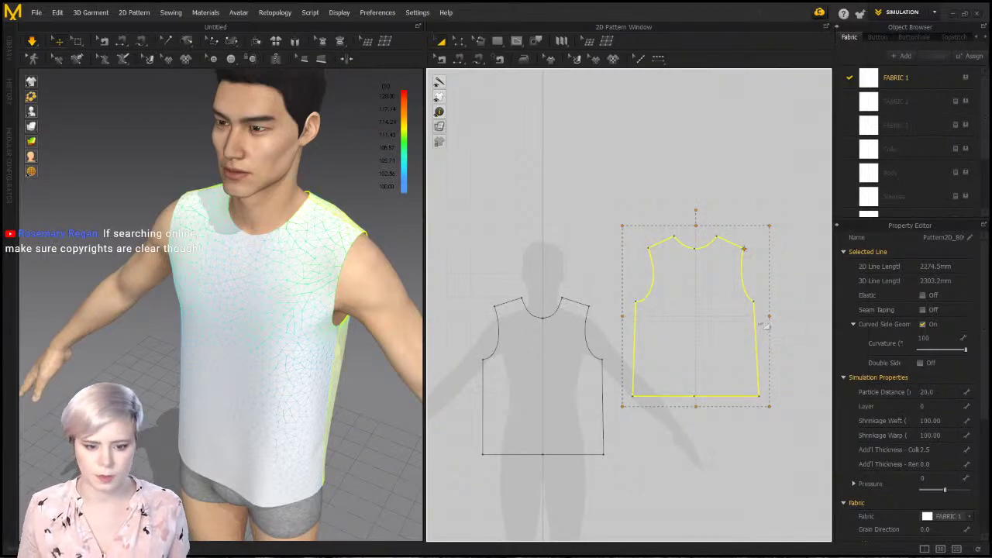
middle_click_drag(666, 346, 669, 306)
left_click_drag(671, 297, 652, 359)
left_click_drag(688, 327, 682, 329)
left_click(678, 172)
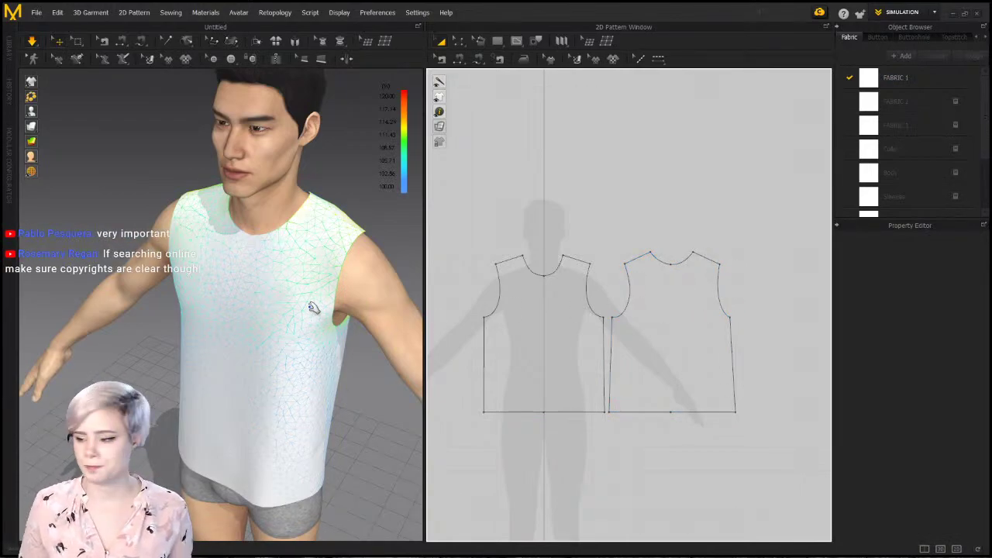
View the tank top from the side and front, and delete both the front and back patterns
right_click_drag(345, 306, 282, 271)
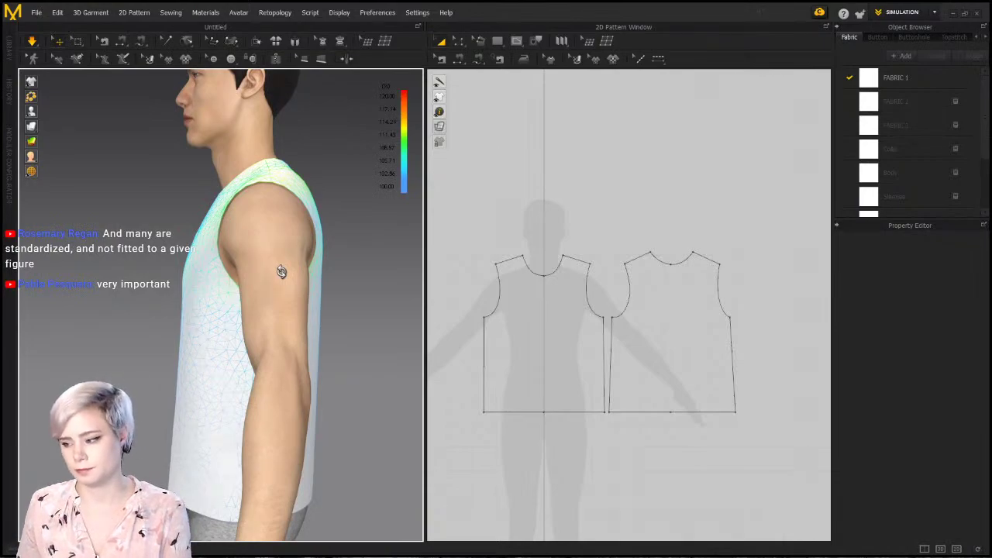
right_click_drag(176, 268, 279, 273)
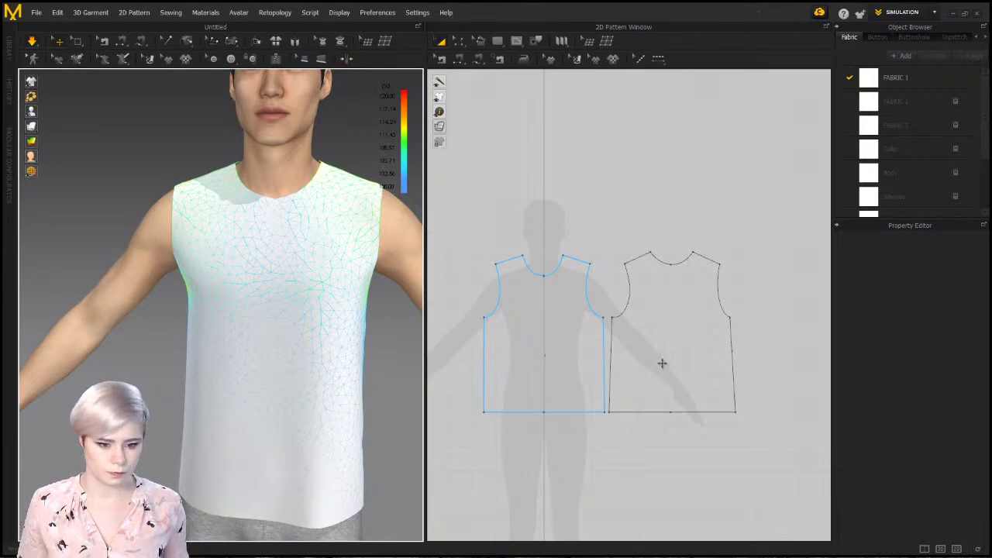
key("ctrl+a")
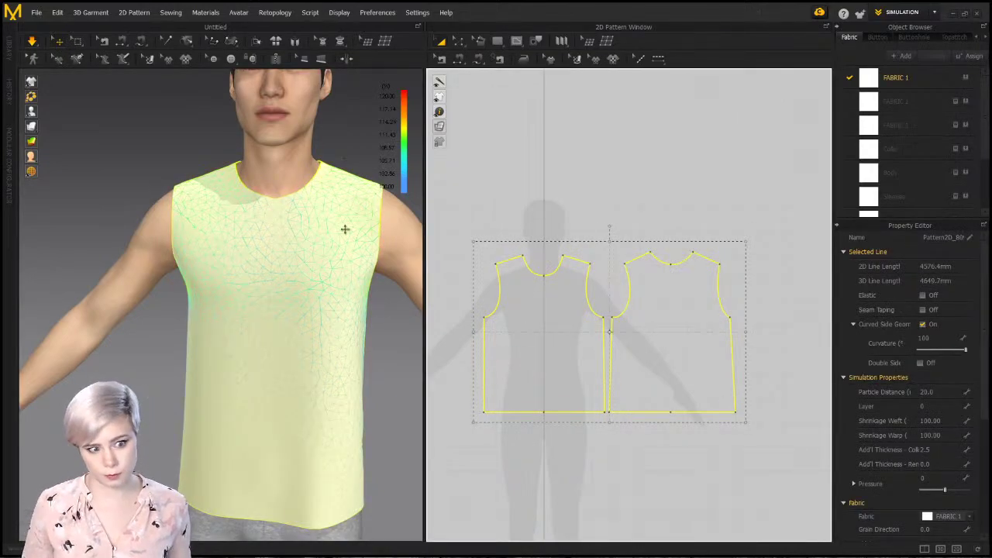
key("Delete")
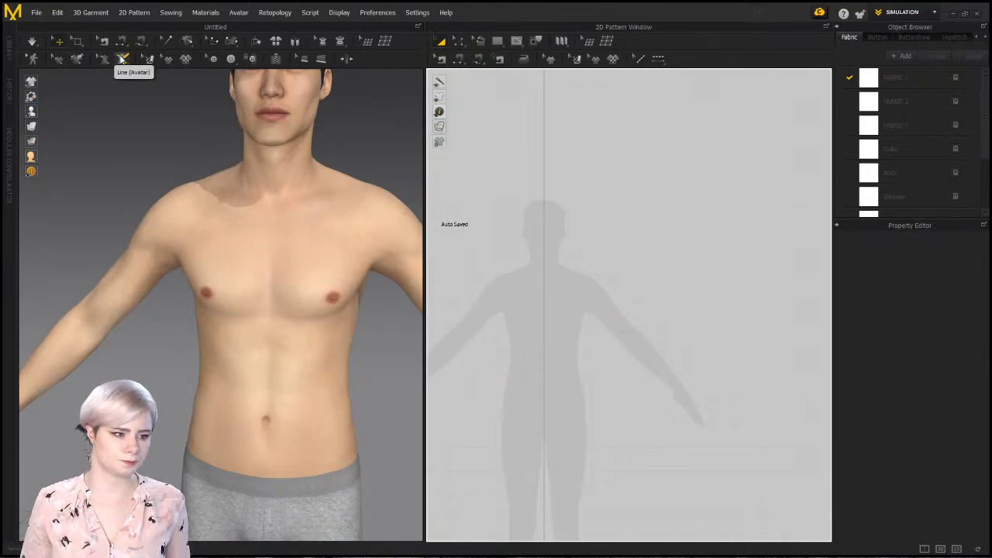
Trace lines on the avatar down the centre front about 328 mm, across the waist about 185 mm and up to the underarm about 154 mm
left_click(123, 60)
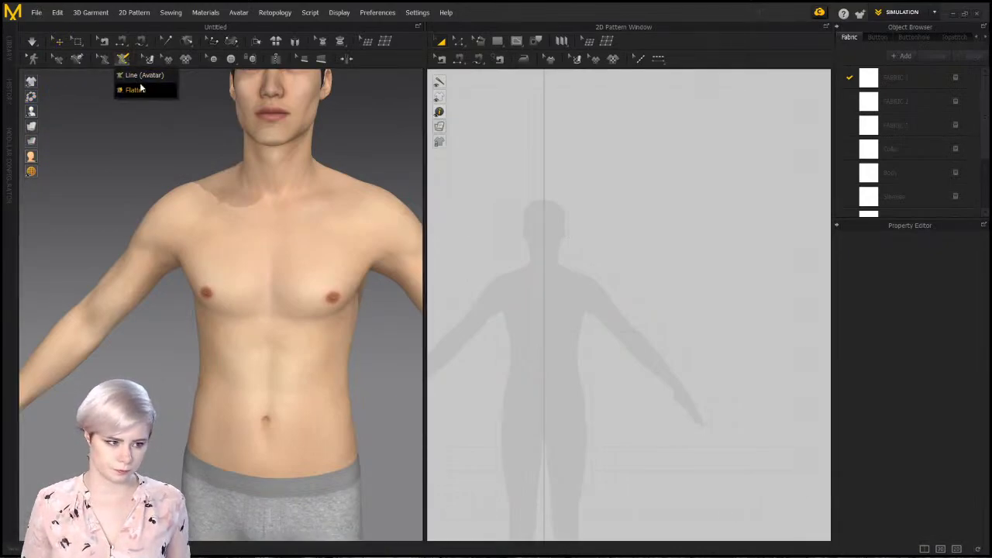
left_click(131, 90)
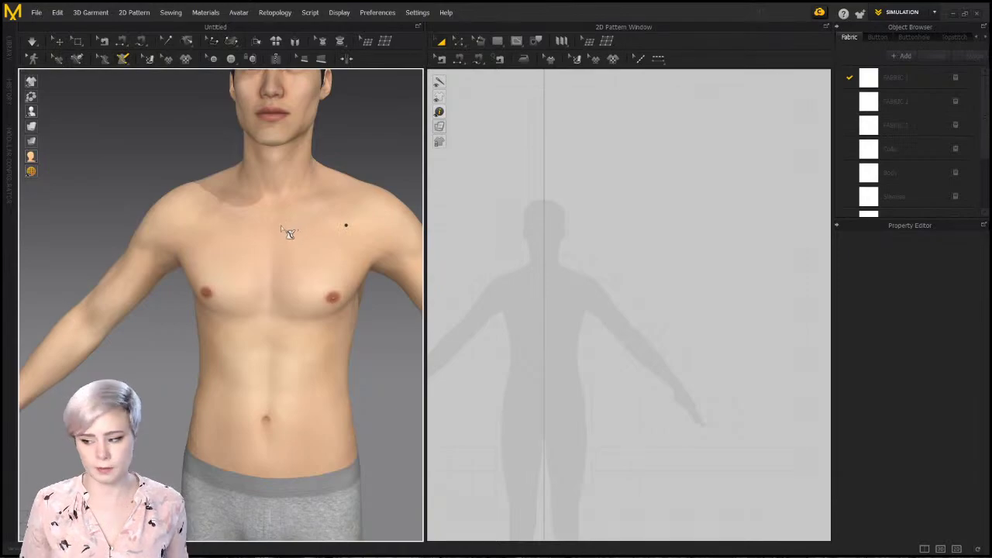
mouse_move(280, 226)
right_mouse_down()
mouse_move(307, 233)
mouse_move(278, 218)
right_mouse_up()
left_click(275, 204)
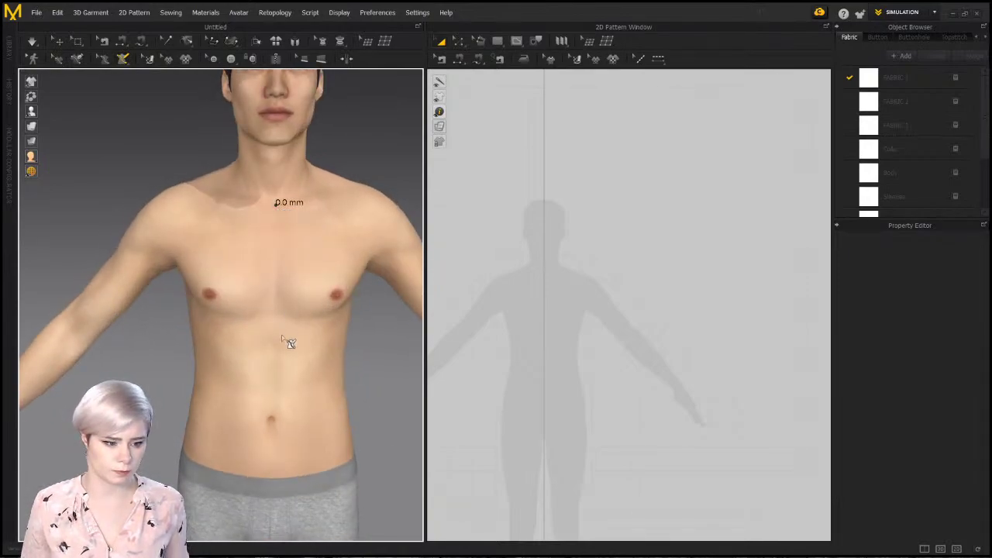
left_click(275, 389)
right_click_drag(323, 390, 250, 370)
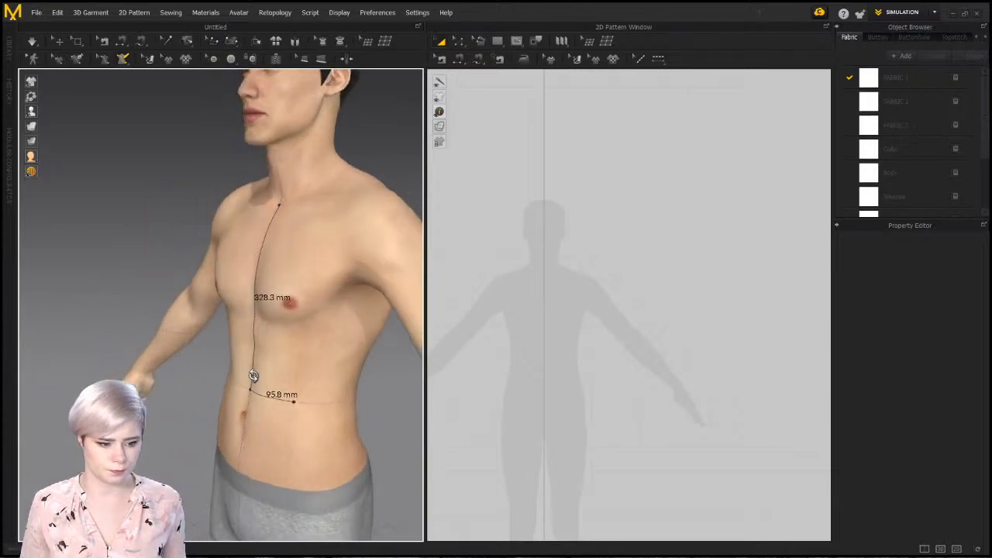
left_click(344, 400)
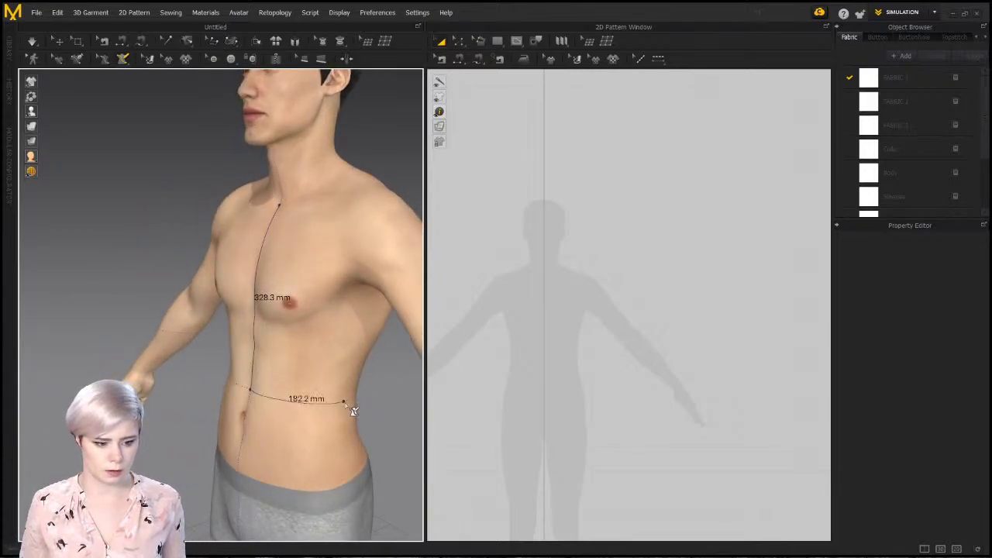
left_click(353, 313)
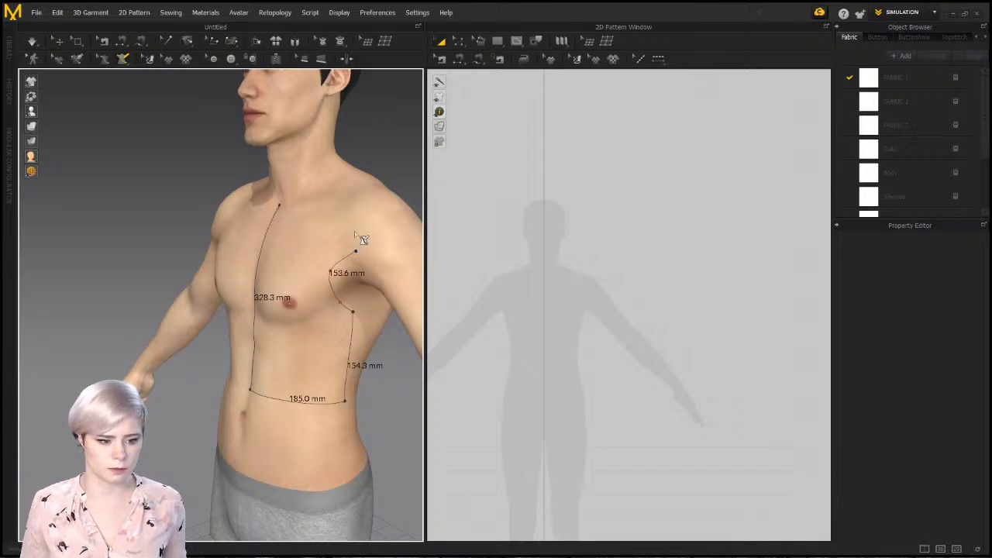
Continue the avatar line from the underarm along the front armhole to the shoulder point, about 253 mm long
right_click_drag(354, 224, 393, 250)
middle_click_drag(392, 250, 303, 226)
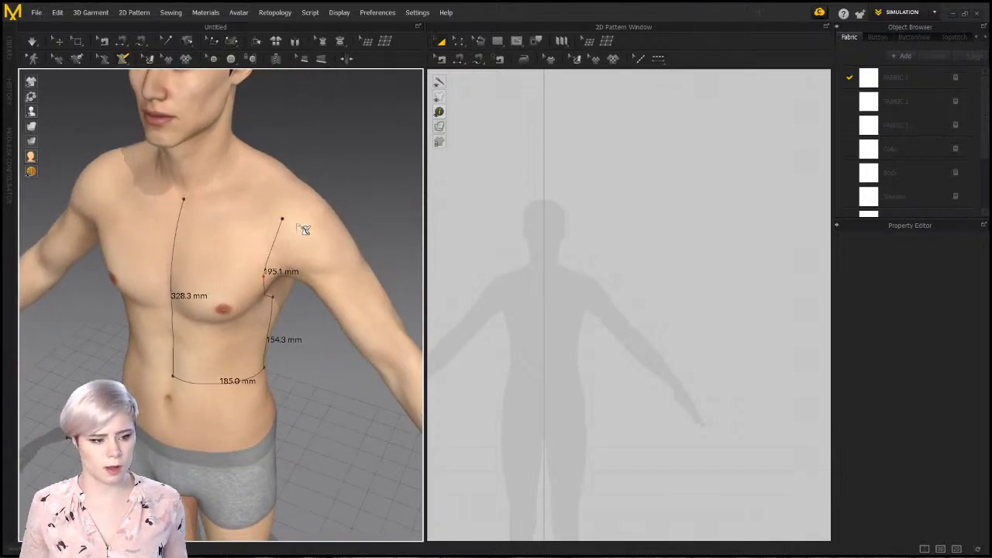
left_click(295, 219)
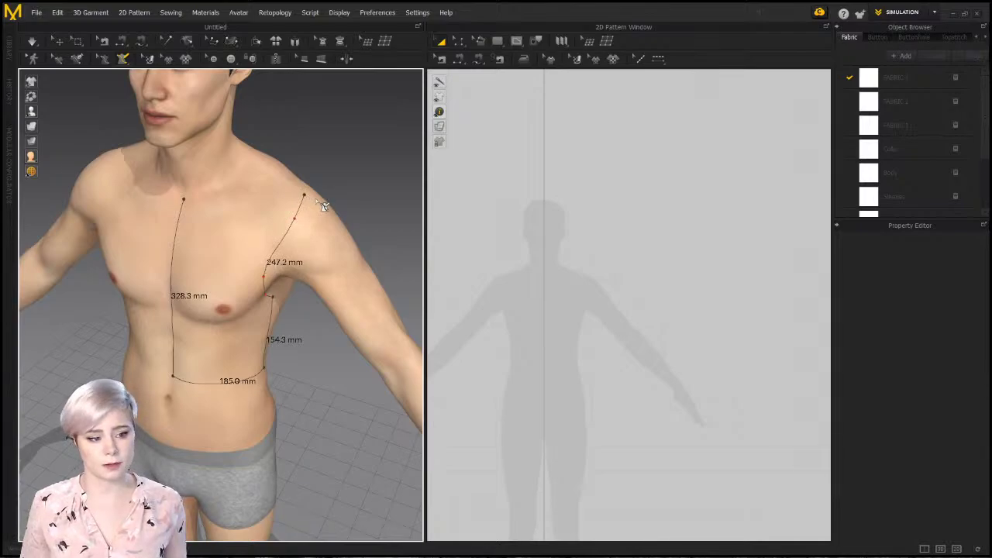
left_click(304, 193)
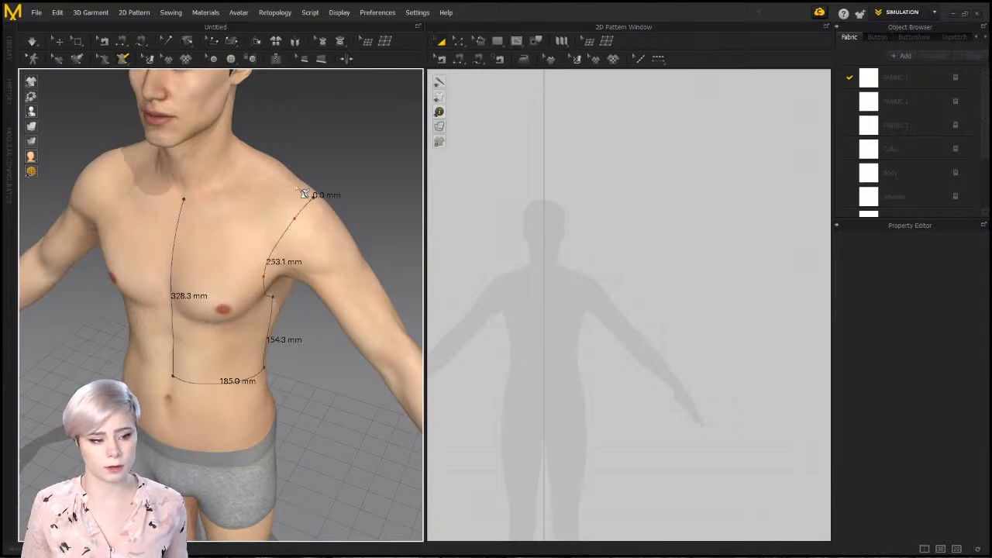
Add a shoulder line about 114 mm long and close the outline with a curved neckline about 149 mm long ending at the centre front
left_click(256, 158)
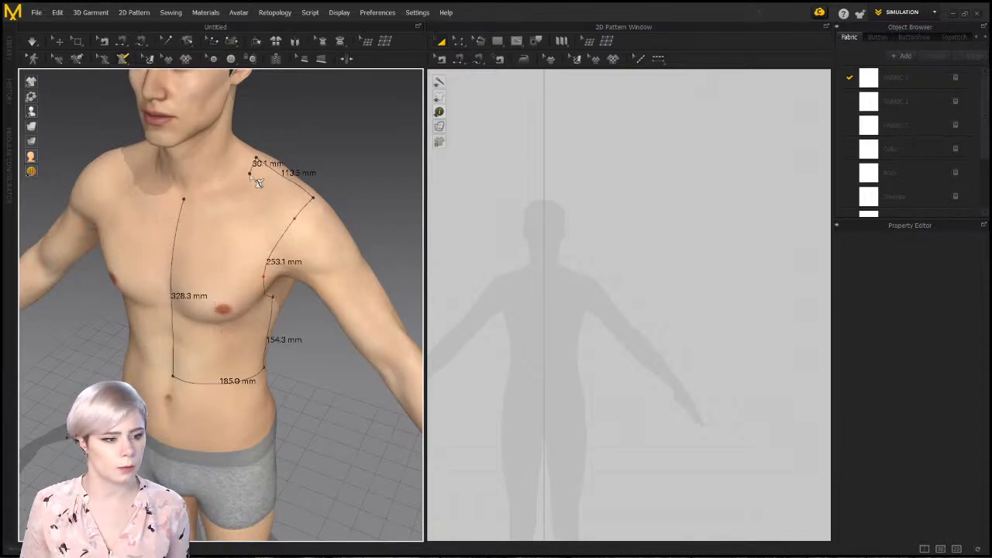
left_click(250, 177, "ctrl")
left_click(234, 184, "ctrl")
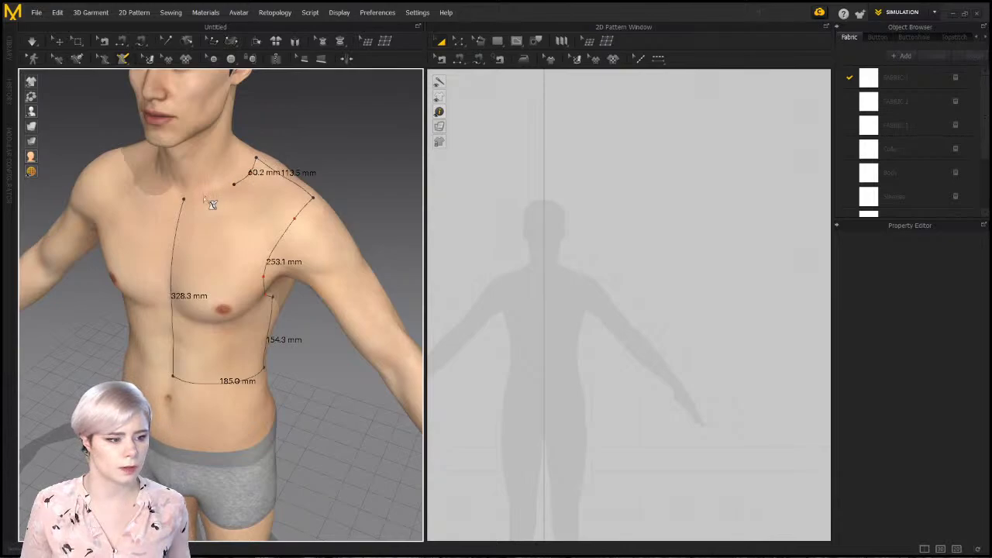
right_click_drag(207, 194, 233, 178)
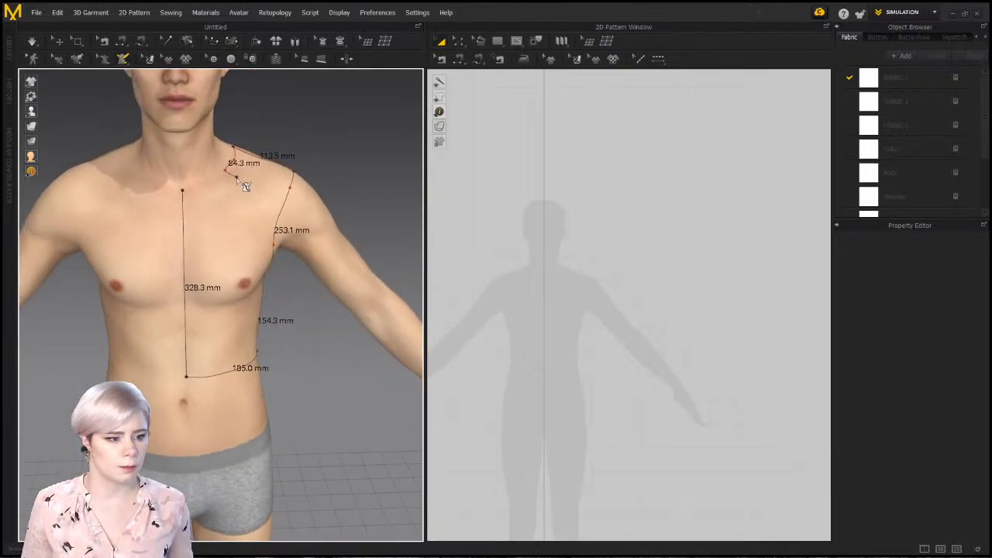
left_click(183, 190)
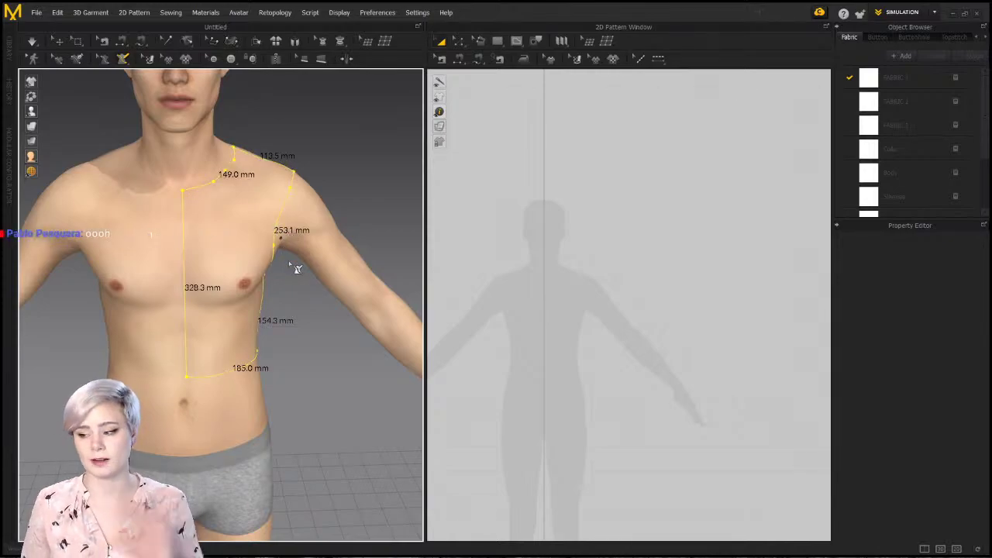
Flatten the outlined half-front area on the avatar into a 2D pattern
right_click_drag(230, 245, 133, 238)
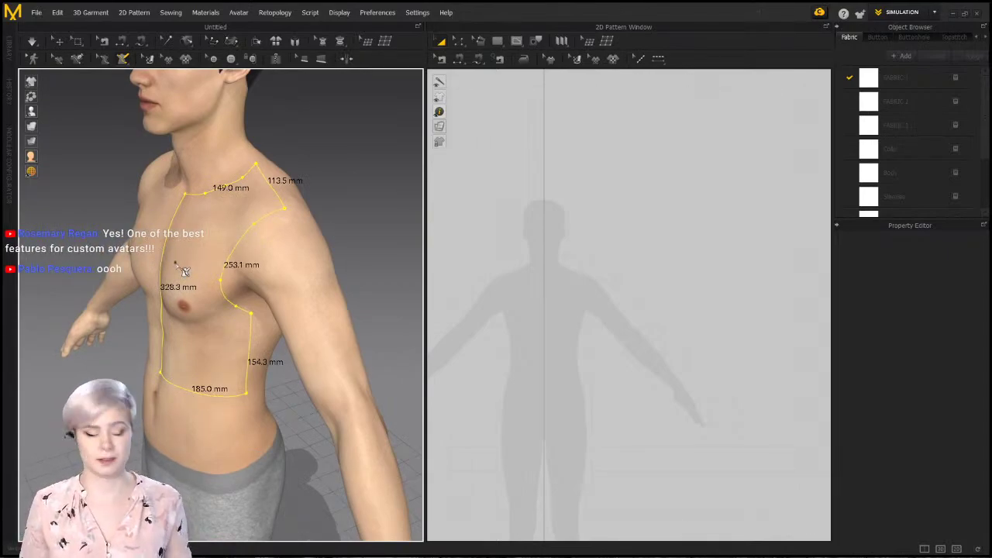
right_click_drag(192, 257, 174, 244)
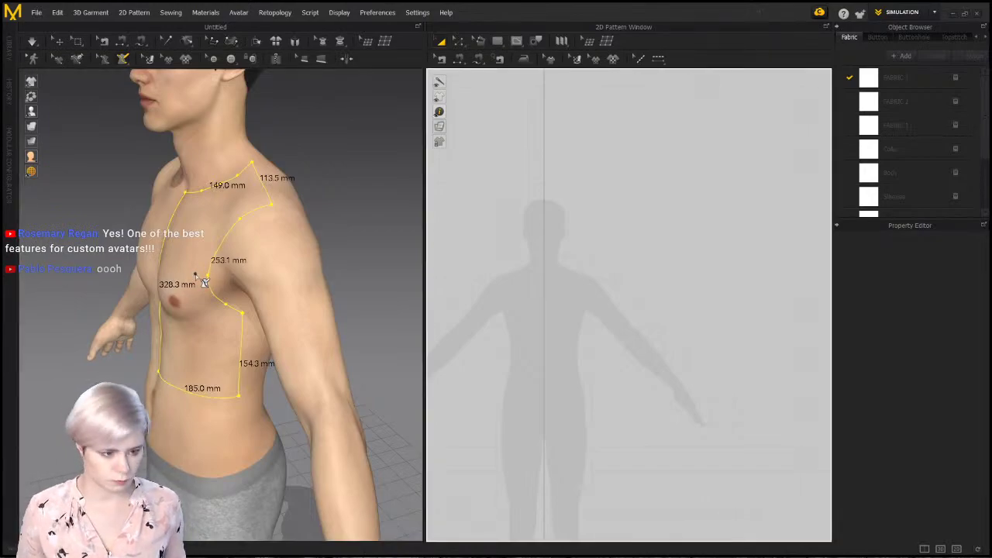
right_click_drag(206, 243, 294, 233)
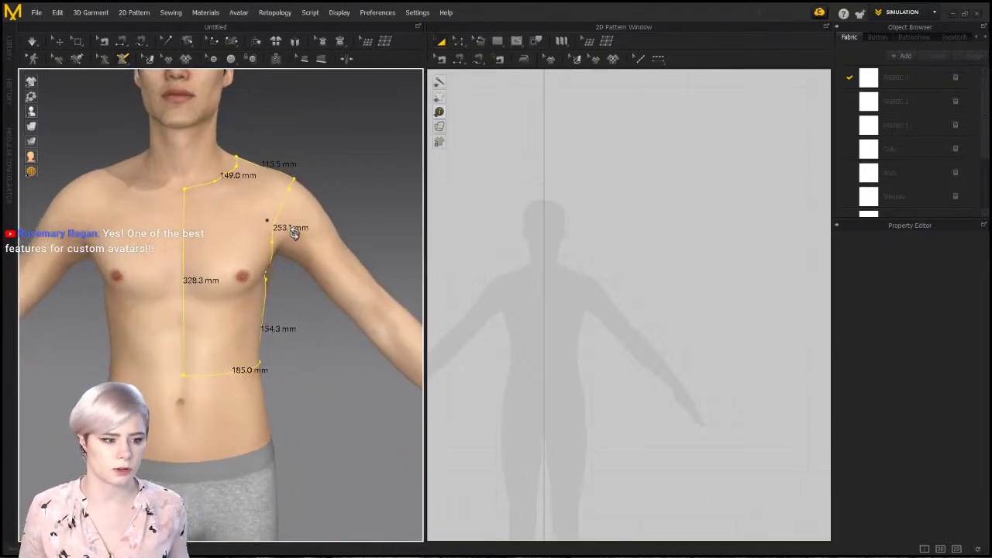
left_click(122, 59)
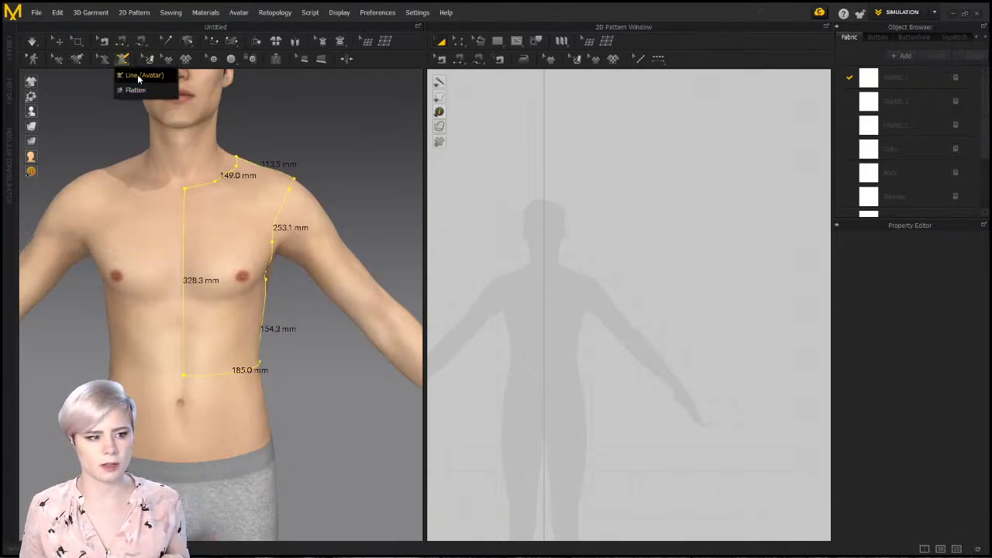
left_click(141, 95)
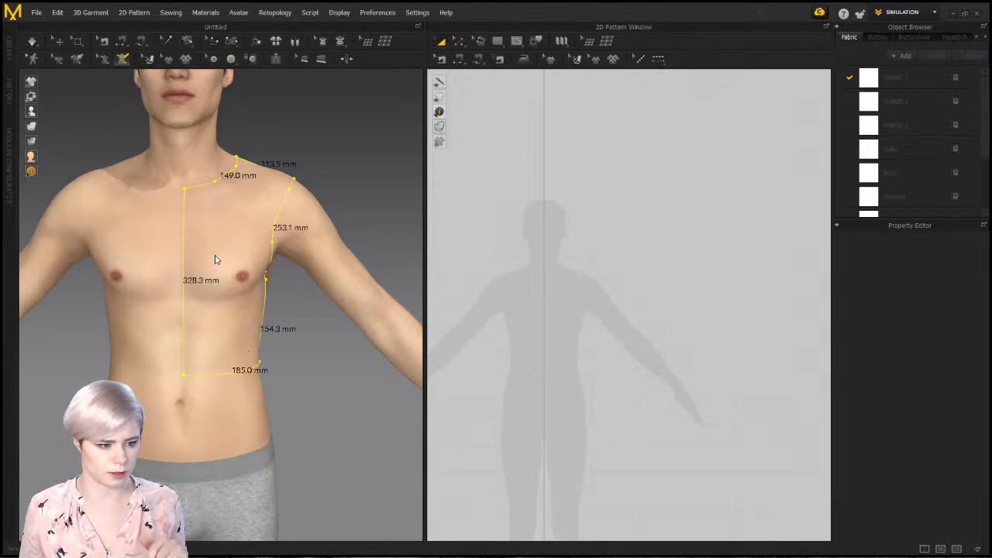
left_click(237, 233)
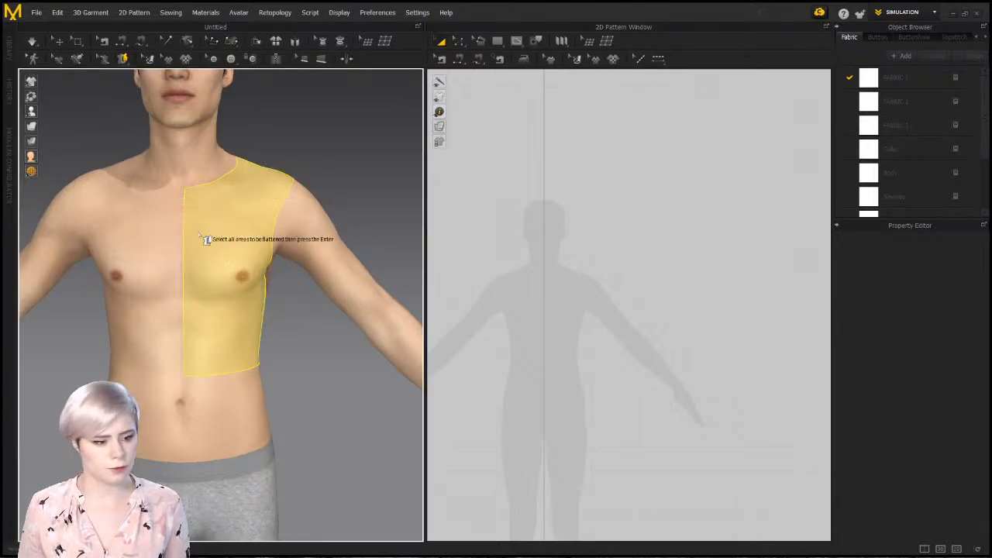
key("Return")
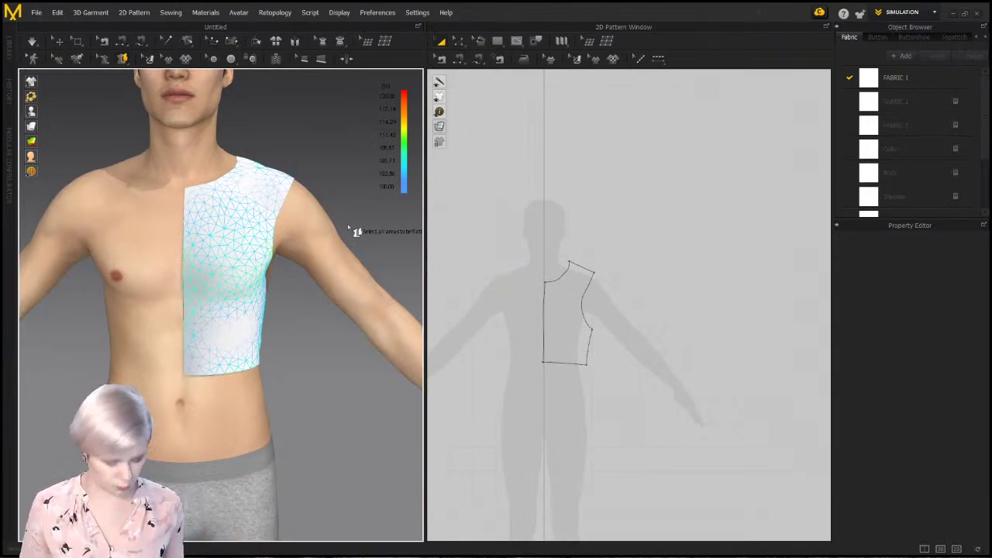
Move the flattened half-front pattern off the silhouette's torso to the empty space beside its head in the 2D window
scroll(606, 296, "up", 5)
middle_click_drag(532, 319, 541, 300)
left_click_drag(549, 298, 692, 140)
scroll(692, 178, "down", 4)
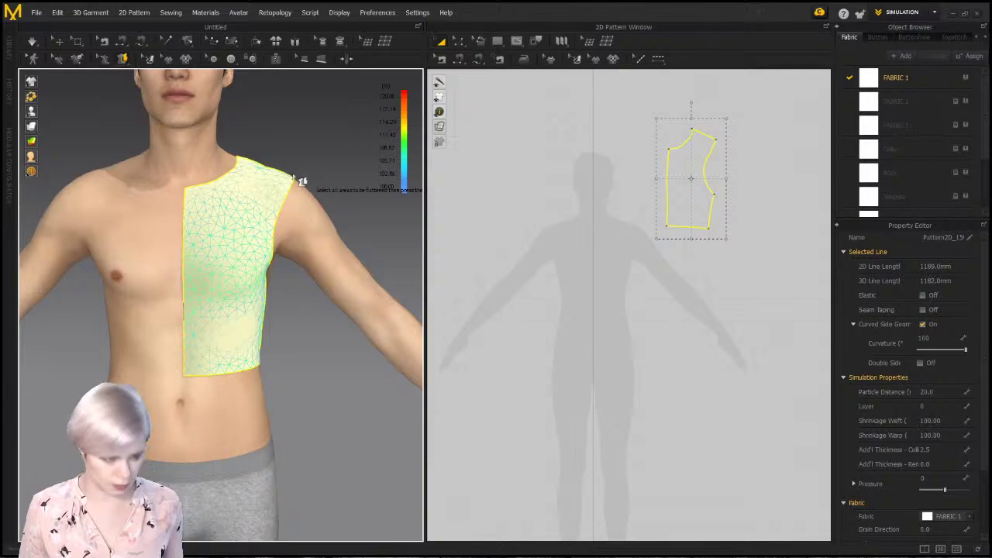
Select the half-front piece in 3D and move it off the avatar's body to behind the shoulder
left_click(58, 41)
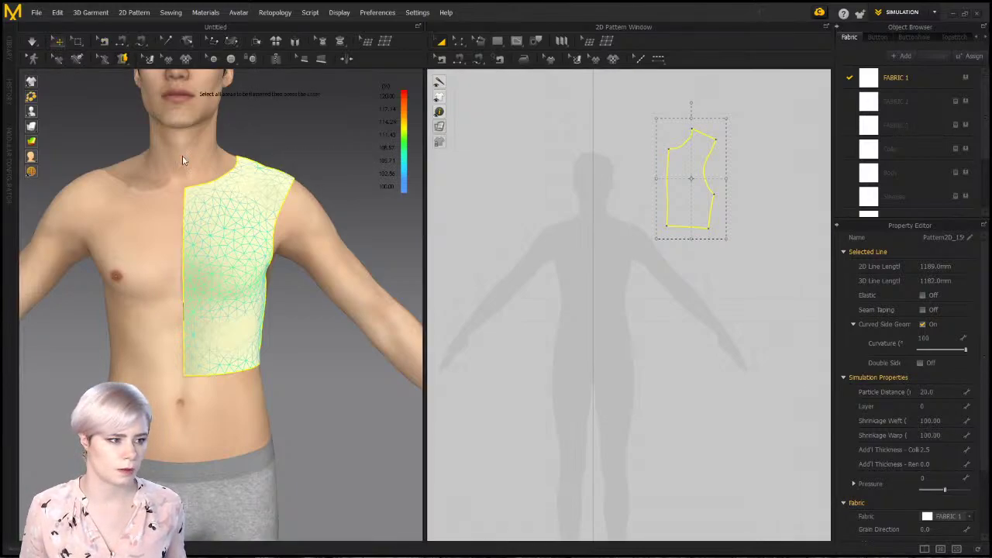
left_click(284, 215)
right_click_drag(284, 214, 257, 228)
left_click_drag(256, 227, 364, 93)
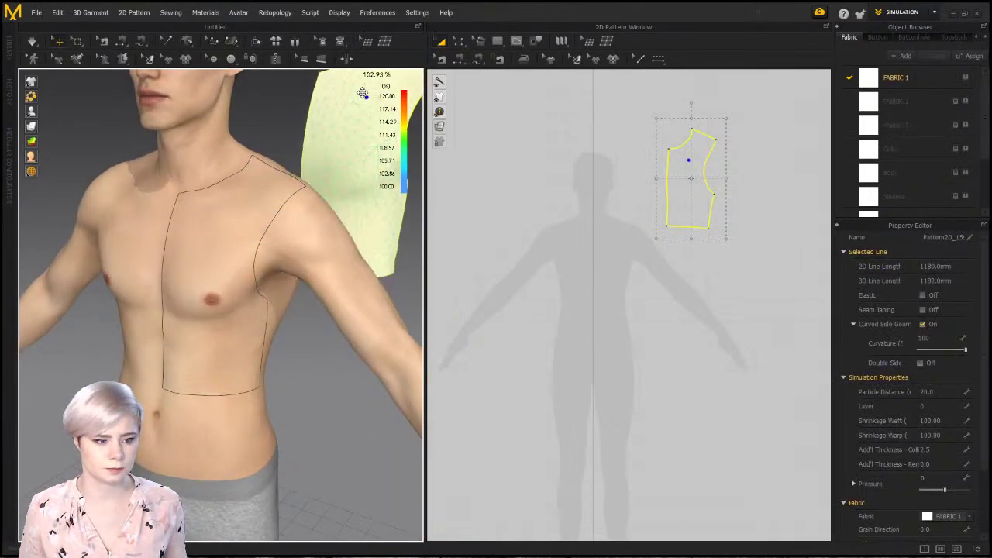
Set the centre front line and the hem line of the avatar outline to flatten as straight lines
scroll(334, 175, "down", 2)
scroll(334, 175, "up", 2)
right_click_drag(334, 175, 365, 129)
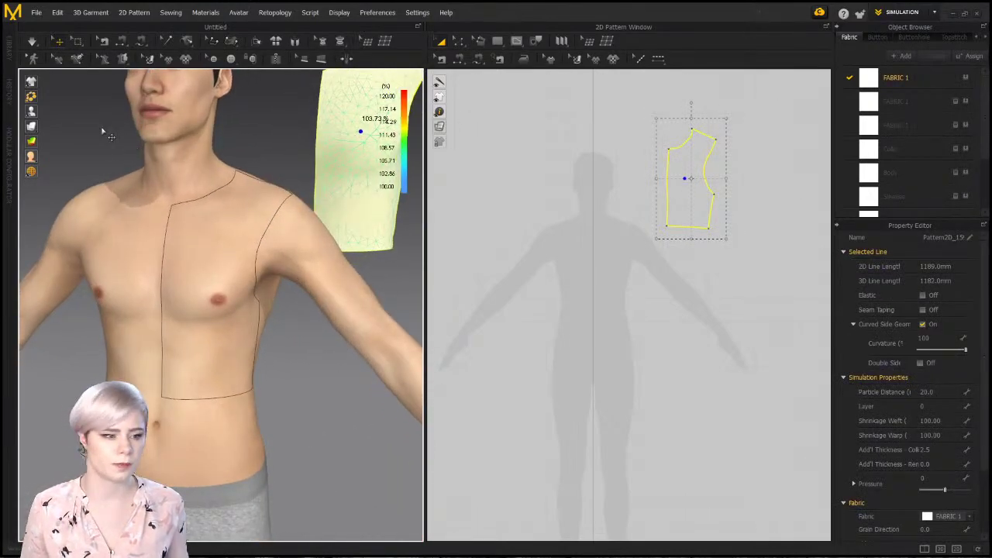
left_click(78, 60)
left_click(59, 60)
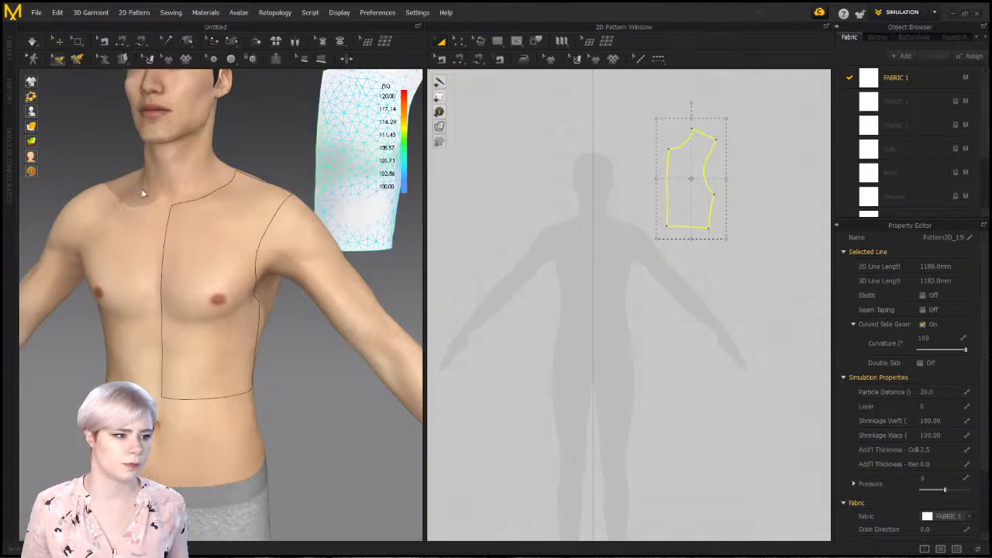
left_click(104, 61)
key("2")
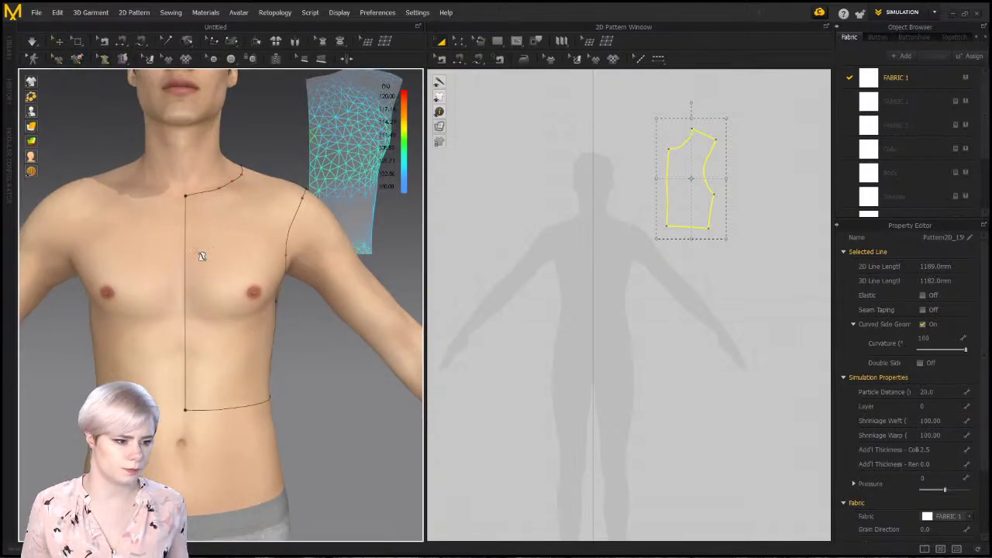
right_click(184, 239)
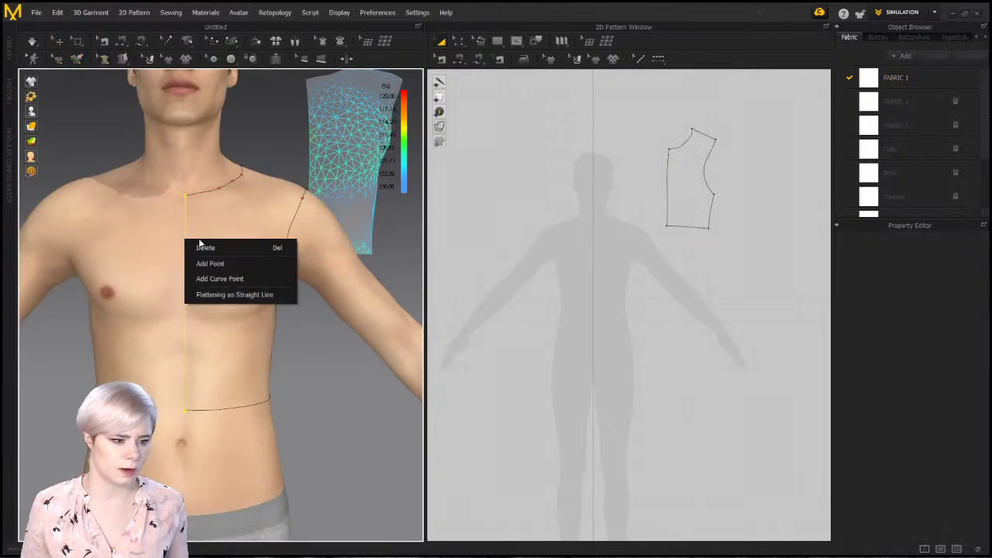
left_click(264, 296)
right_click(248, 404)
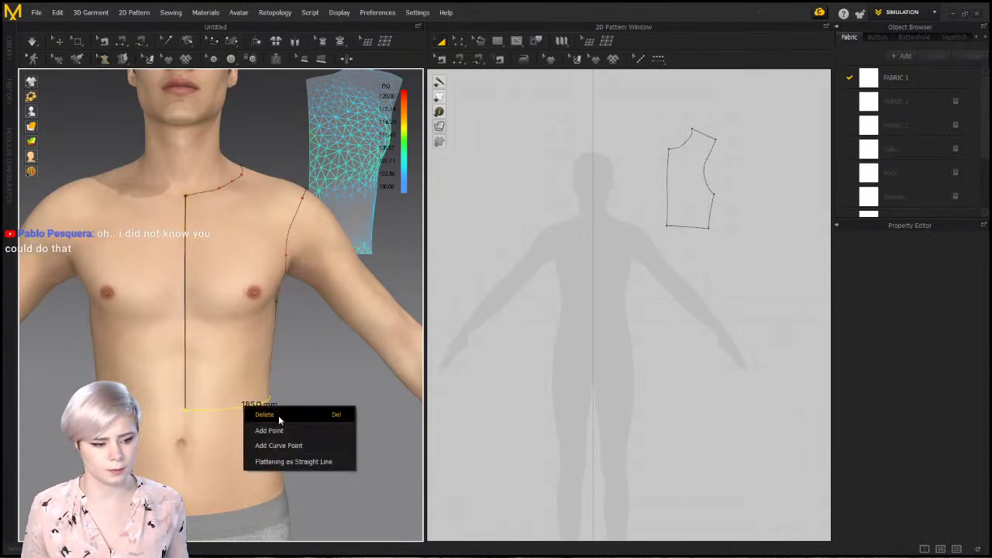
left_click(292, 463)
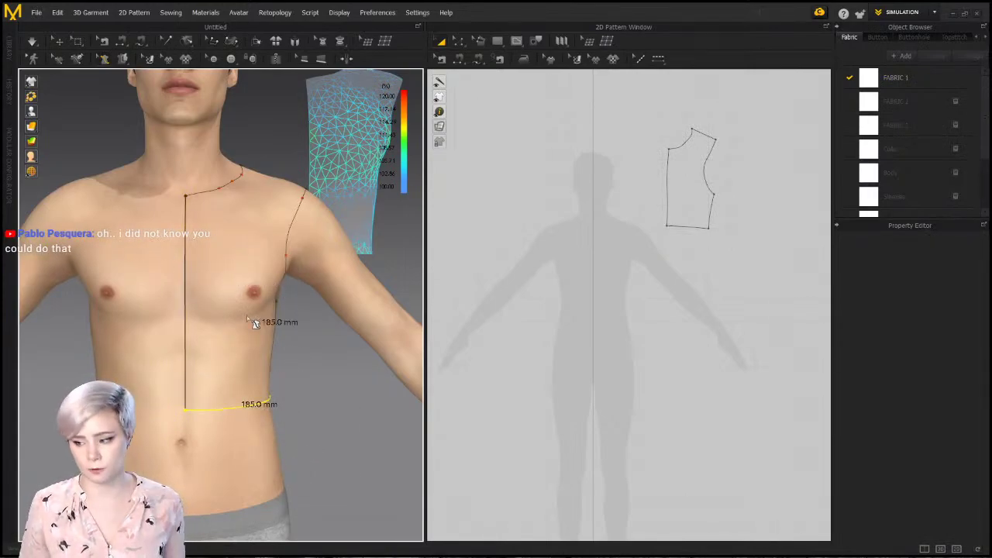
Set the side seam line and the shoulder line of the avatar outline to flatten as straight lines
right_click_drag(249, 358, 277, 347)
right_click(264, 330)
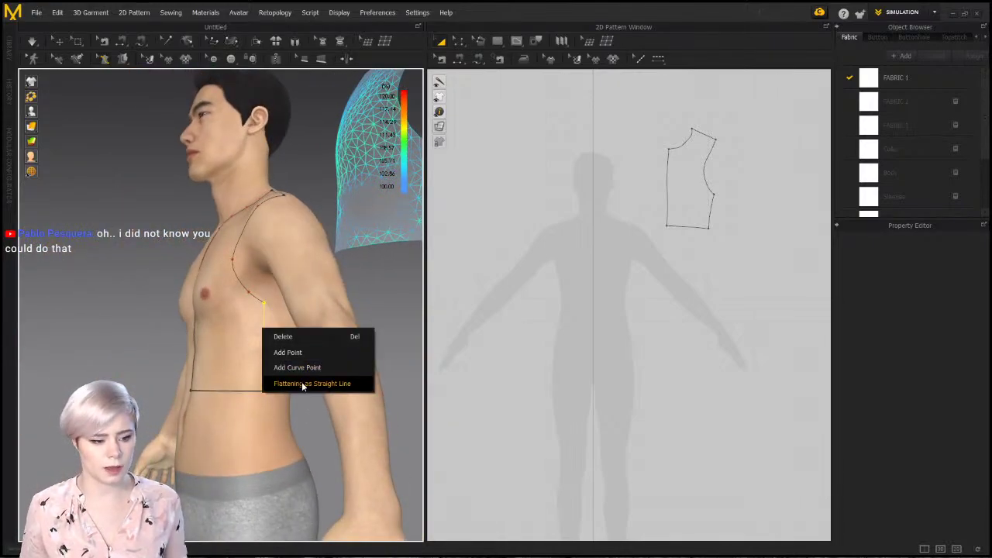
left_click(302, 386)
right_click_drag(293, 361, 279, 163)
right_click(277, 146)
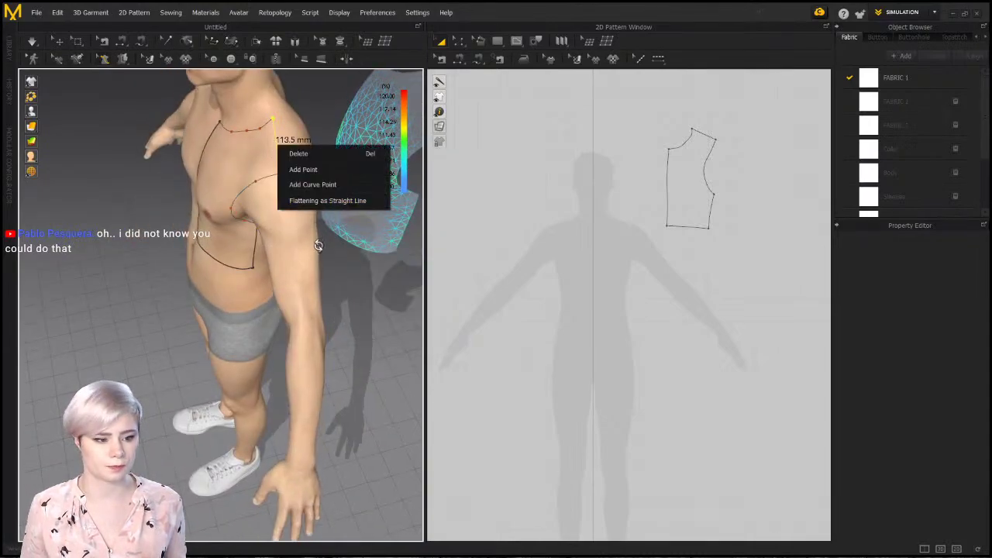
left_click(325, 199)
Flatten the outlined half-front area on the avatar into a second 2D pattern
middle_click_drag(174, 225, 197, 343)
right_click_drag(197, 343, 271, 301)
scroll(271, 301, "up", 3)
middle_click_drag(270, 301, 210, 198)
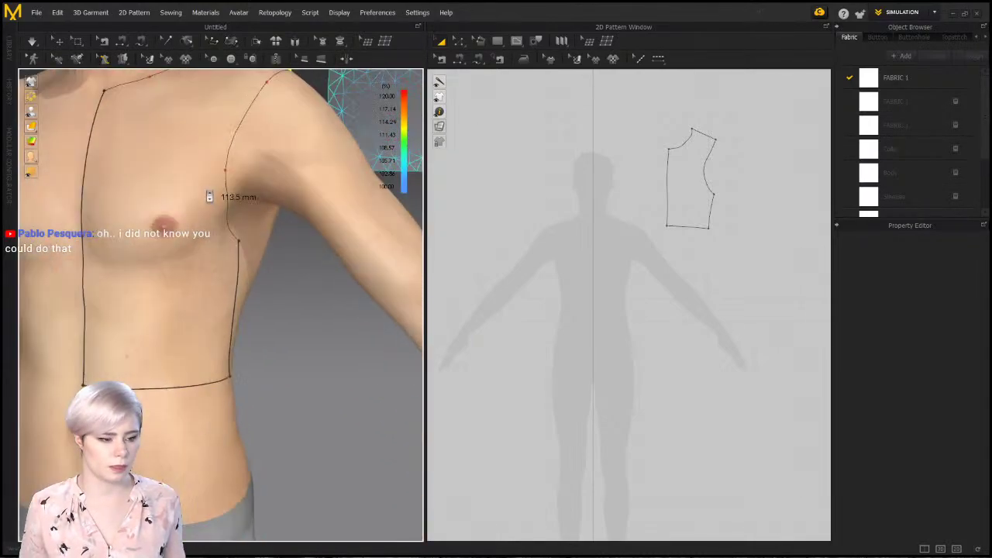
right_click_drag(210, 198, 201, 166)
scroll(258, 205, "down", 4)
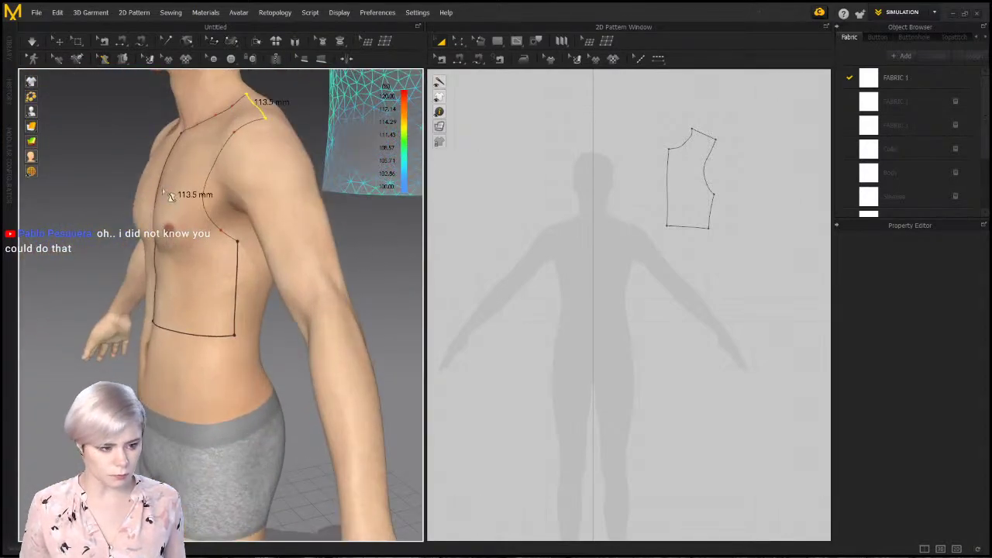
right_click_drag(252, 138, 206, 173)
scroll(207, 173, "up", 2)
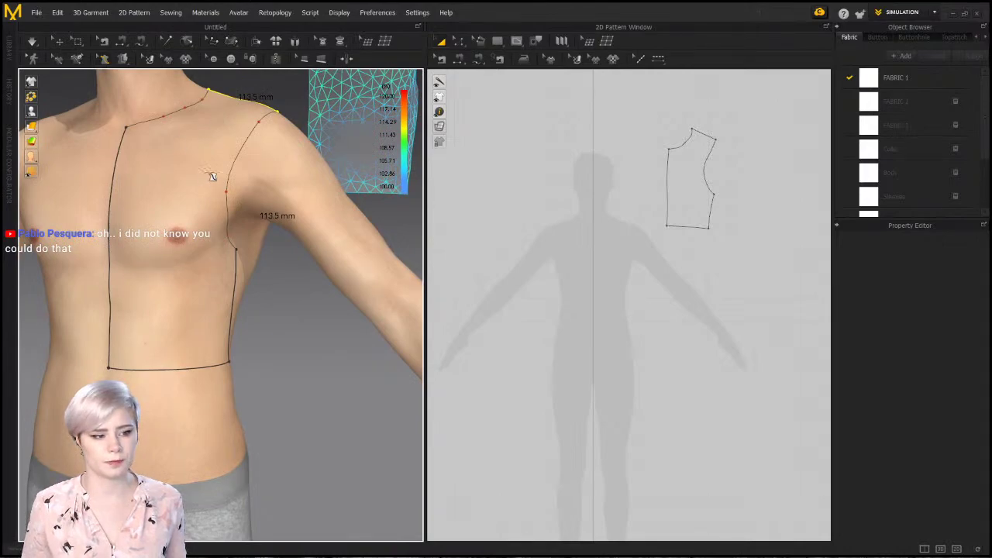
left_click(124, 61)
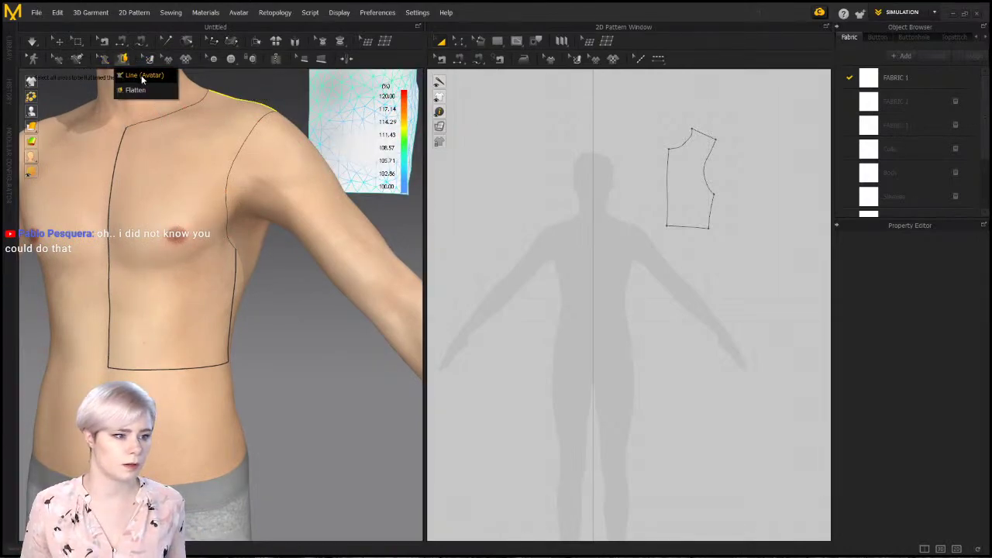
left_click(141, 75)
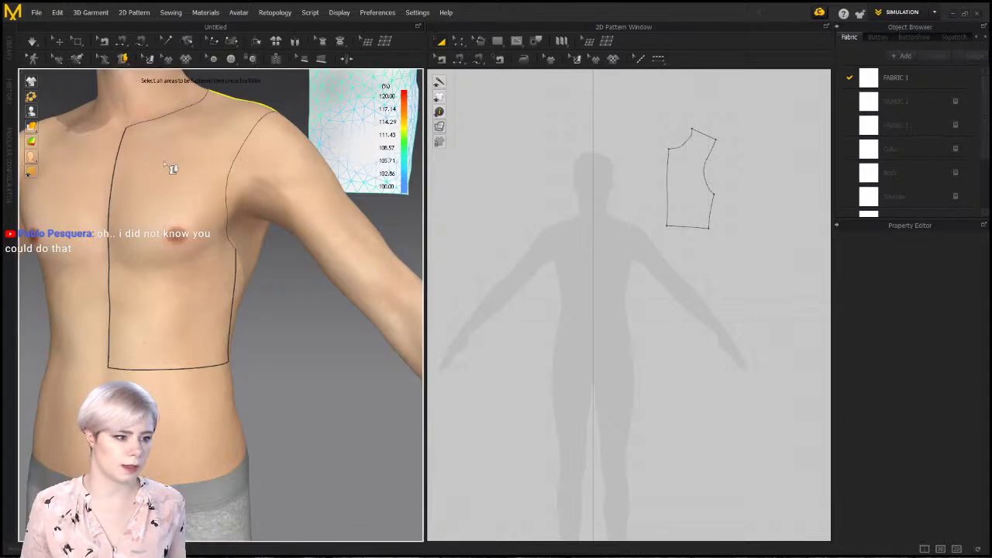
left_click(172, 169)
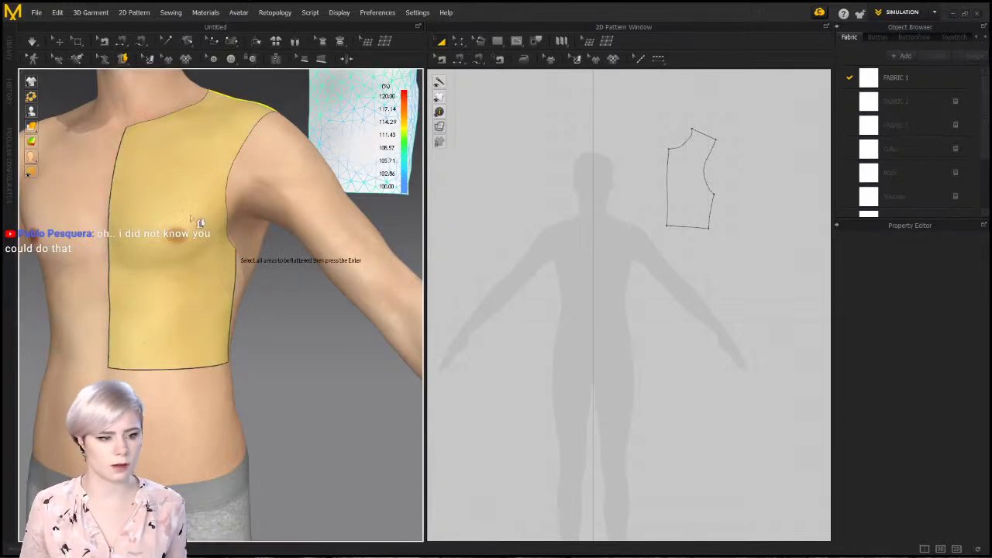
key("Return")
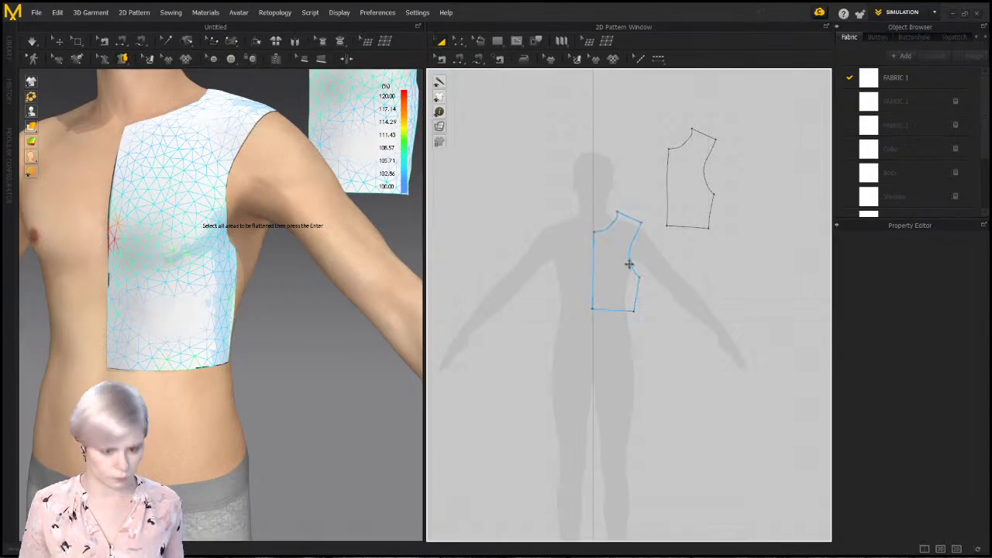
Place the second half-front beside the first in the 2D window and rotate both so their centre front edges stand about vertical
left_click_drag(615, 268, 754, 182)
left_click(686, 153)
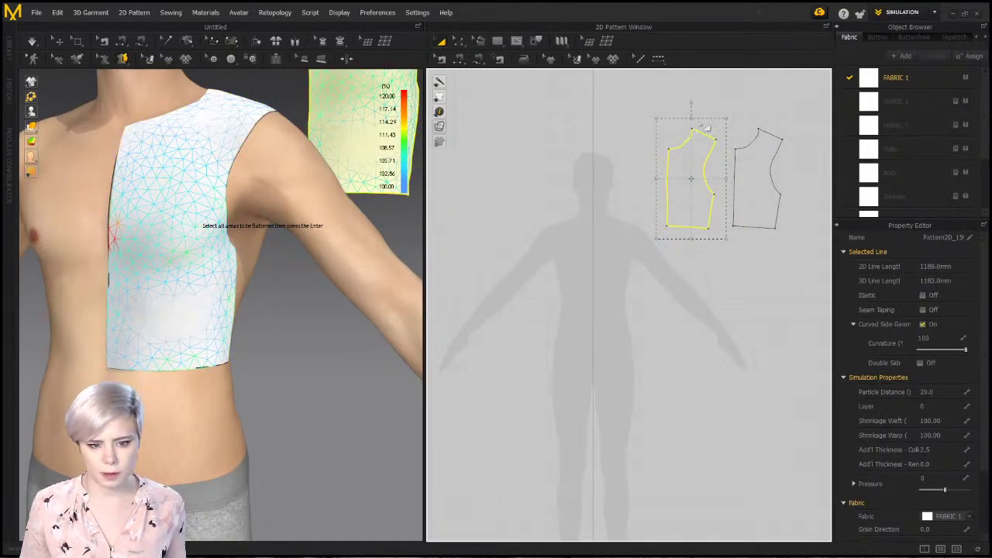
left_click_drag(692, 104, 680, 102)
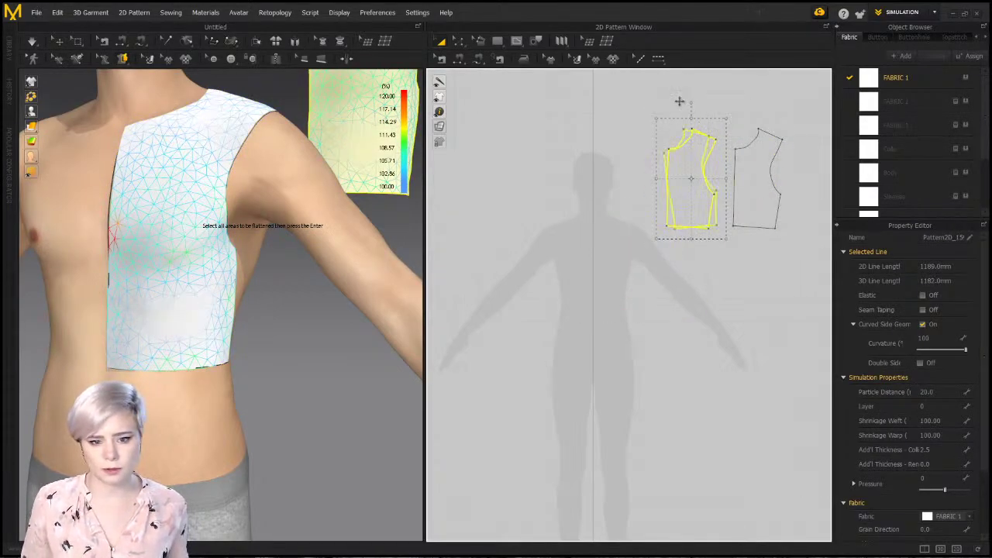
left_click(755, 162)
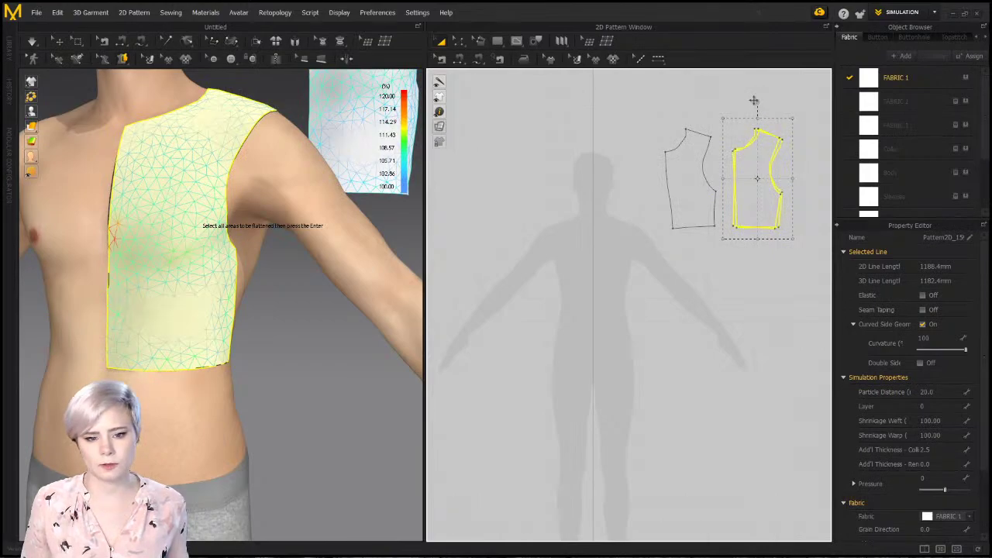
left_click(687, 178)
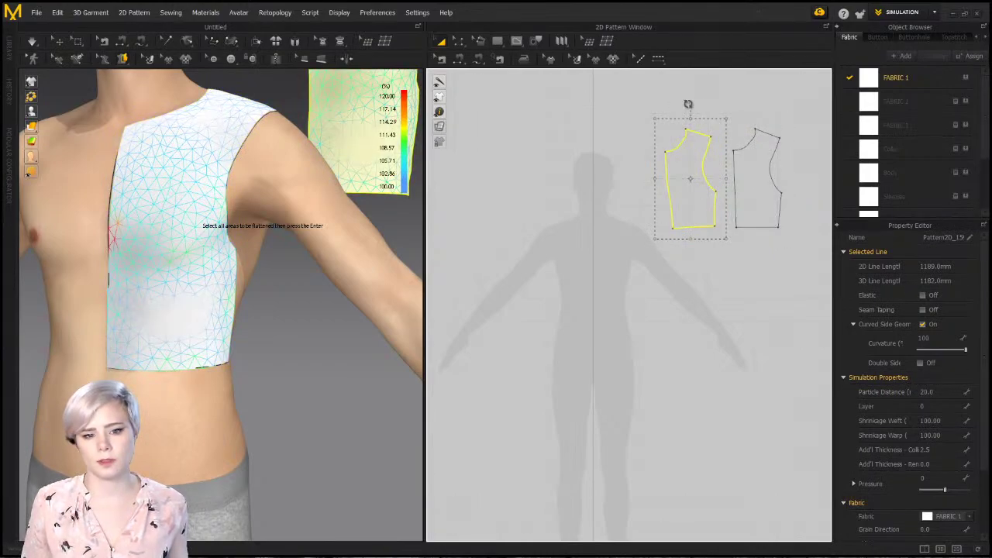
left_click_drag(688, 103, 695, 104)
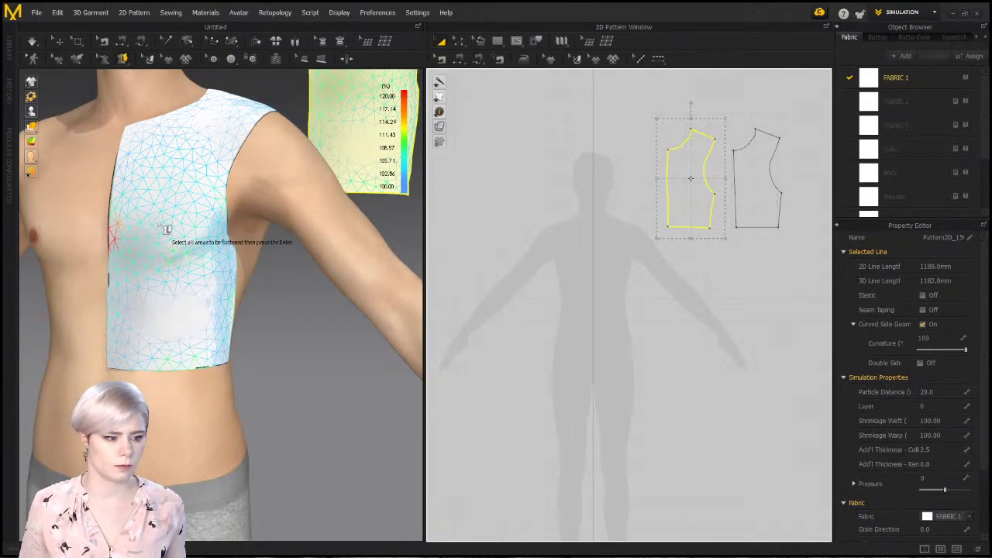
Move the second half-front piece off the avatar's chest in the 3D window
scroll(267, 217, "down", 2)
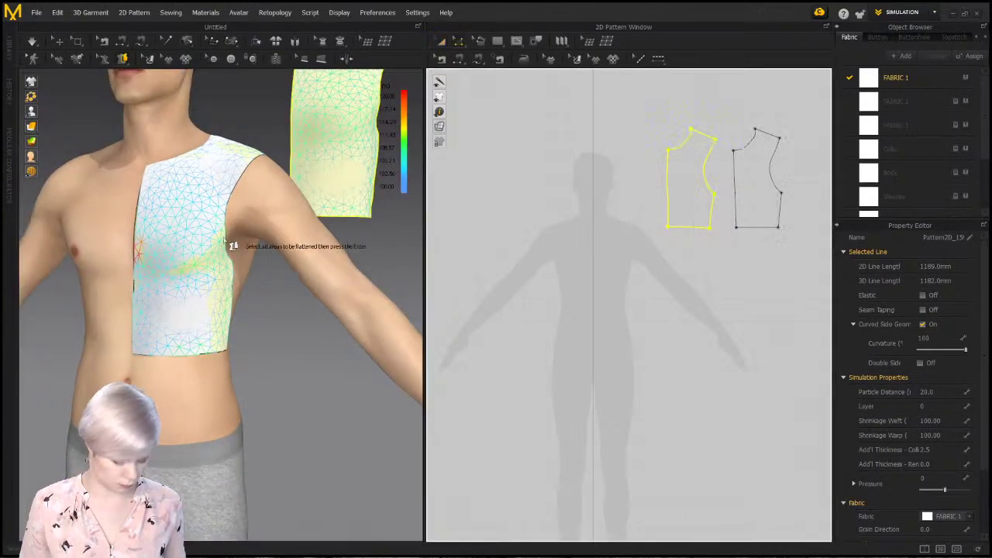
left_click_drag(189, 237, 454, 122)
middle_click_drag(174, 247, 172, 252)
mouse_move(172, 252)
right_mouse_down()
mouse_move(89, 247)
mouse_move(192, 253)
mouse_move(153, 248)
right_mouse_up()
scroll(186, 249, "up", 3)
scroll(164, 248, "up", 1)
middle_click_drag(171, 248, 207, 305)
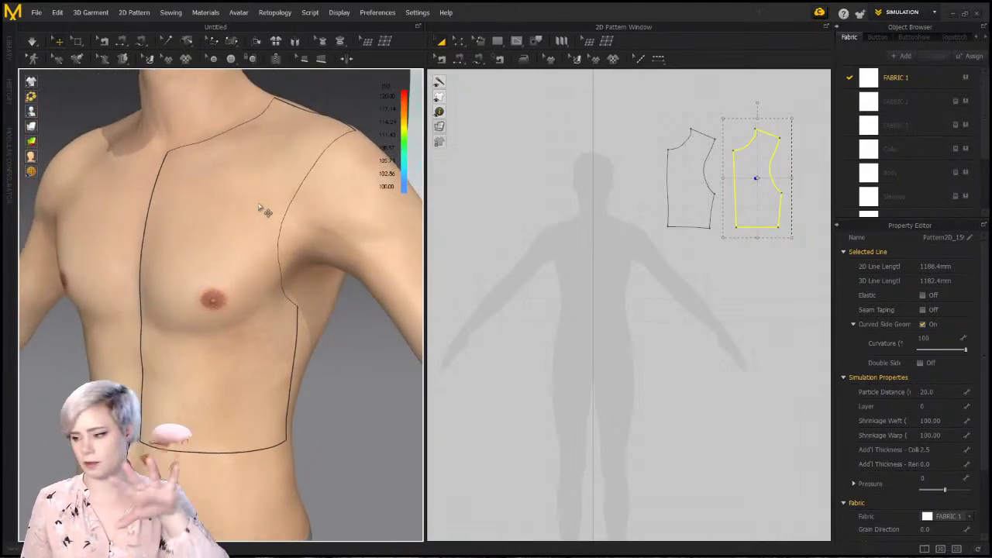
Draw an avatar line about 120 mm long from the side seam below the armhole to the nipple
right_click_drag(242, 229, 190, 246)
right_click_drag(208, 293, 173, 295)
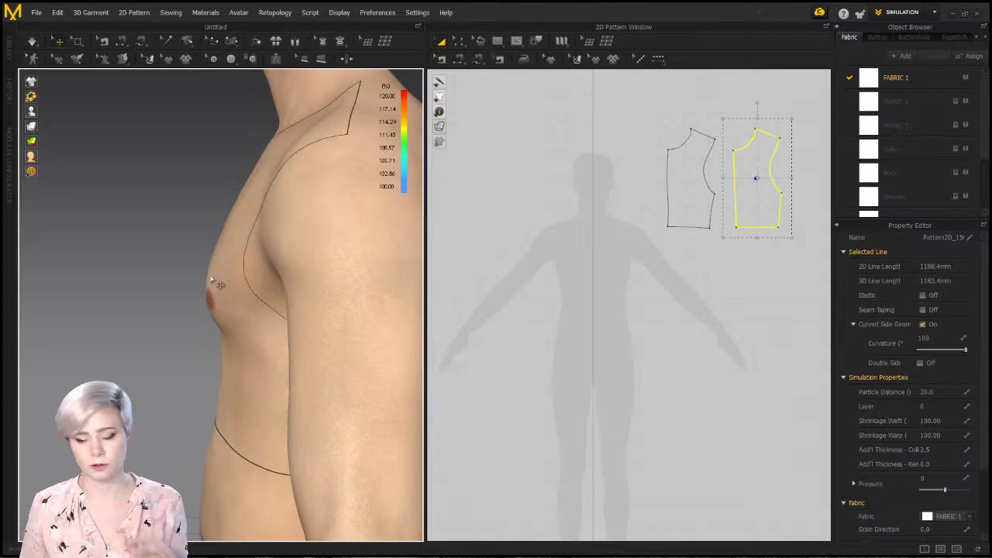
right_click_drag(211, 276, 334, 281)
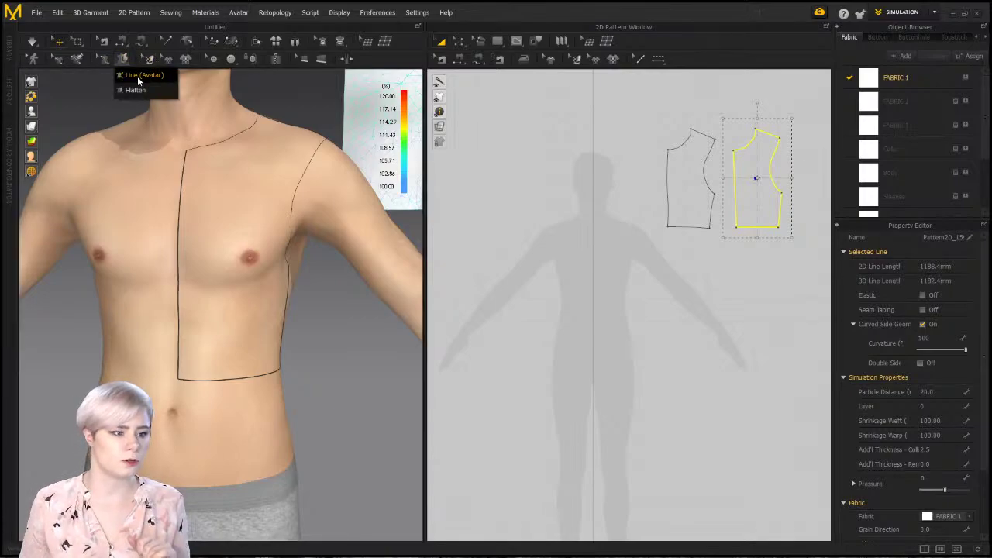
left_click(125, 59)
right_click_drag(273, 291, 233, 271)
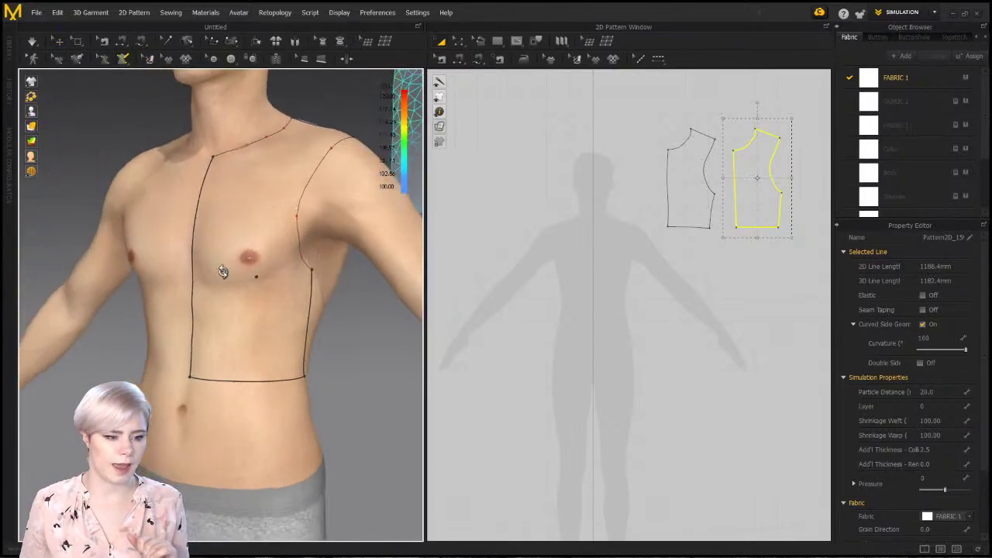
left_click(312, 294)
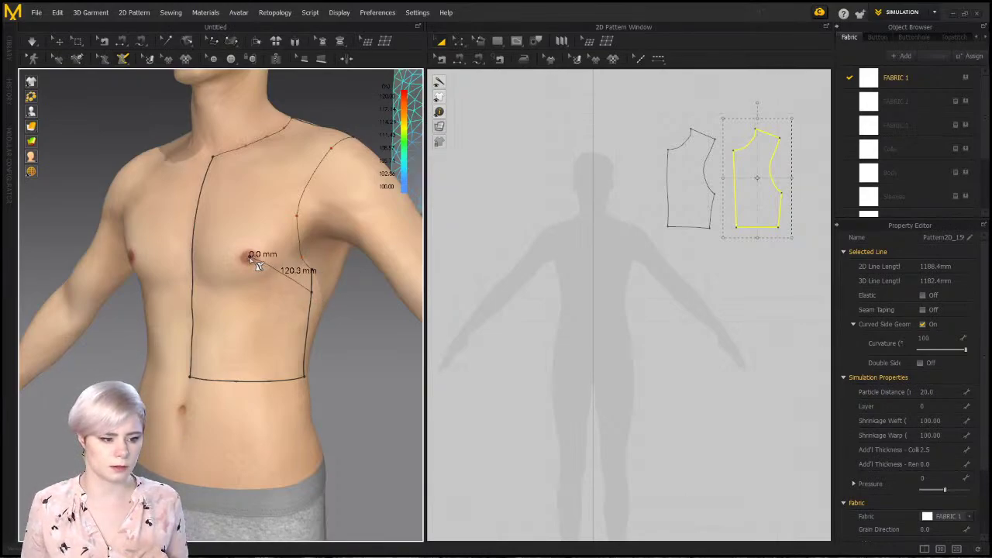
left_click(367, 336)
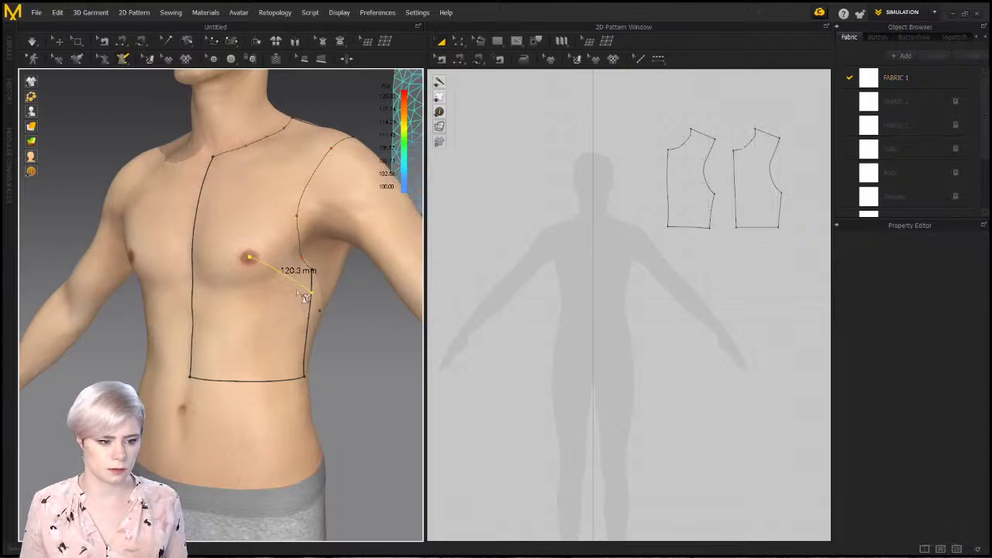
Draw an avatar line about 167 mm long from just below the nipple down to the hem line
left_click(251, 260)
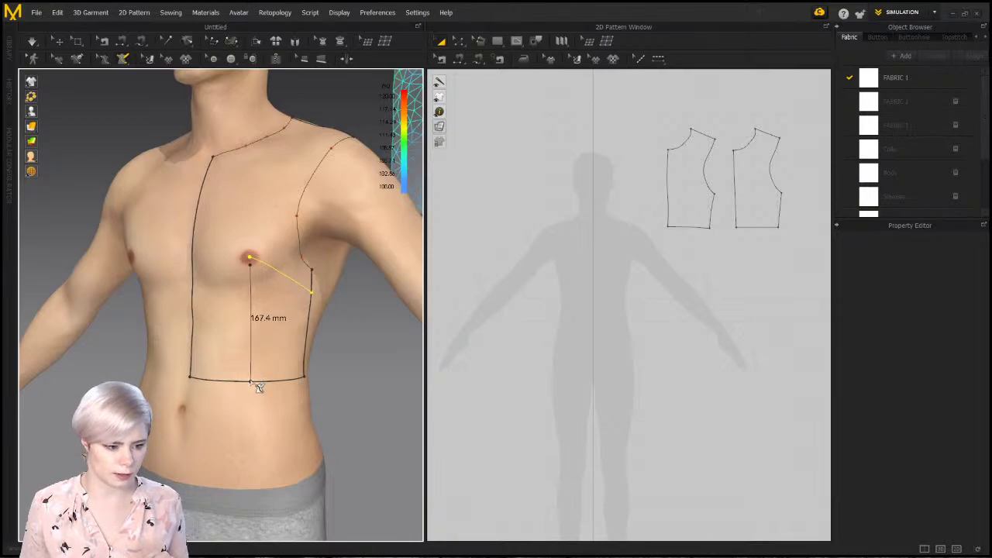
left_click(256, 389)
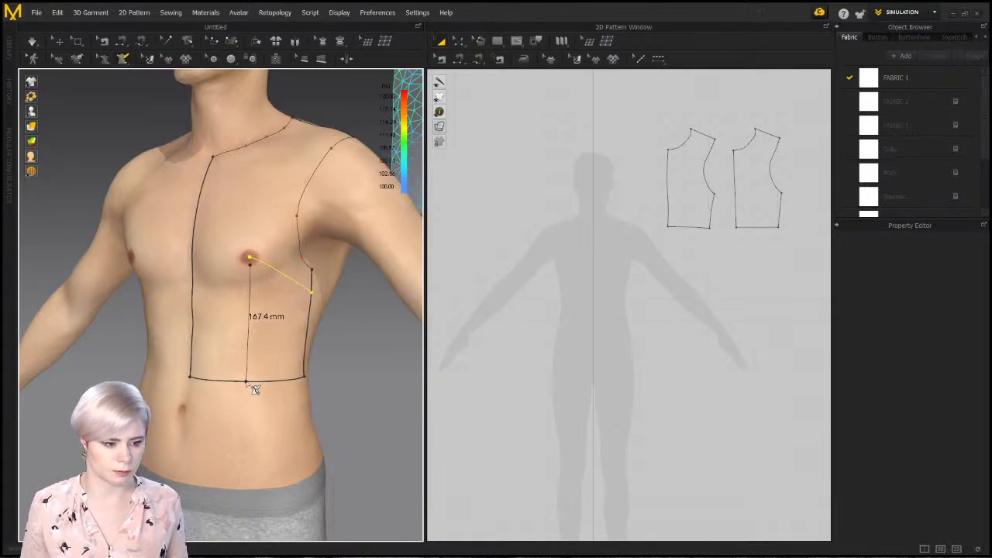
left_click(246, 383)
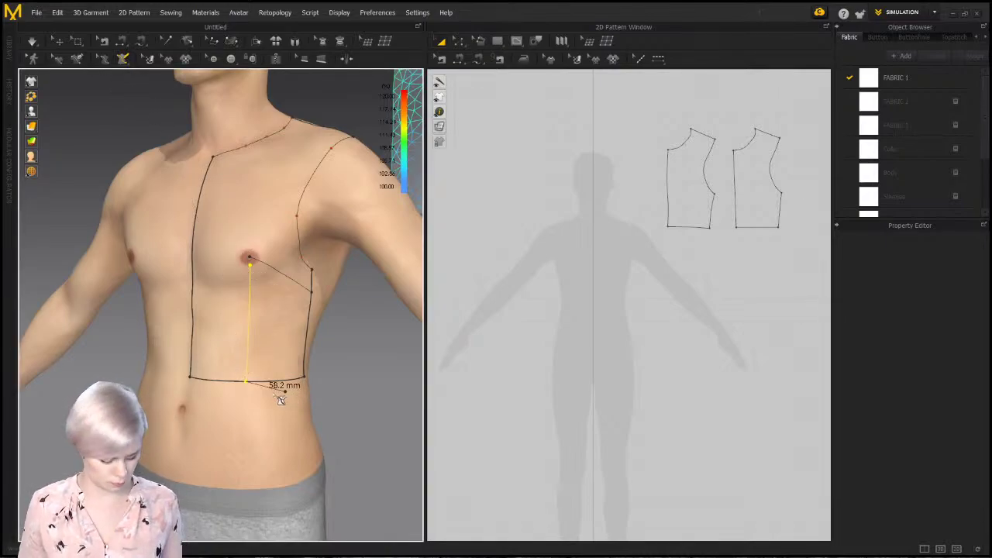
key("Return")
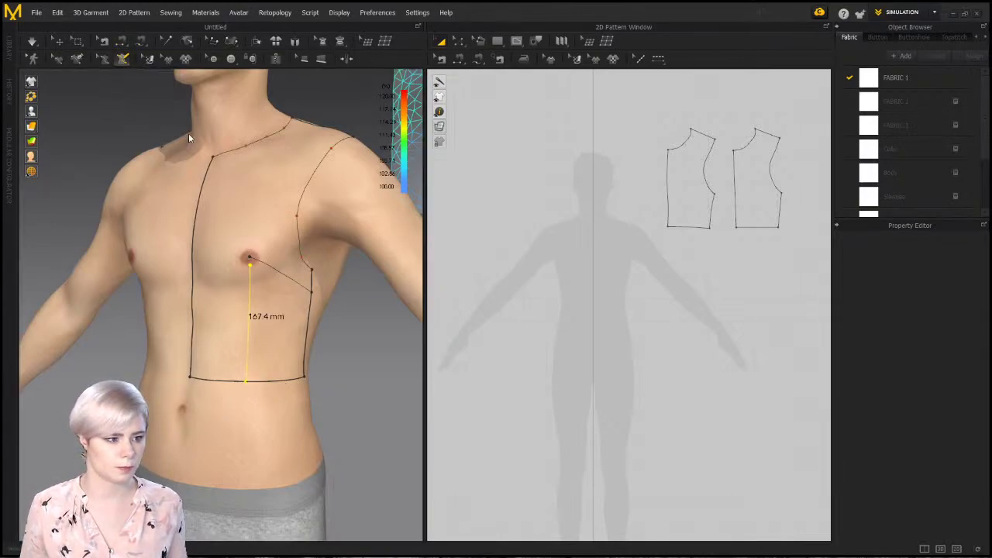
Try to flatten the outlined half-front with its two inner lines, and return to drawing lines on the avatar
left_click(250, 192)
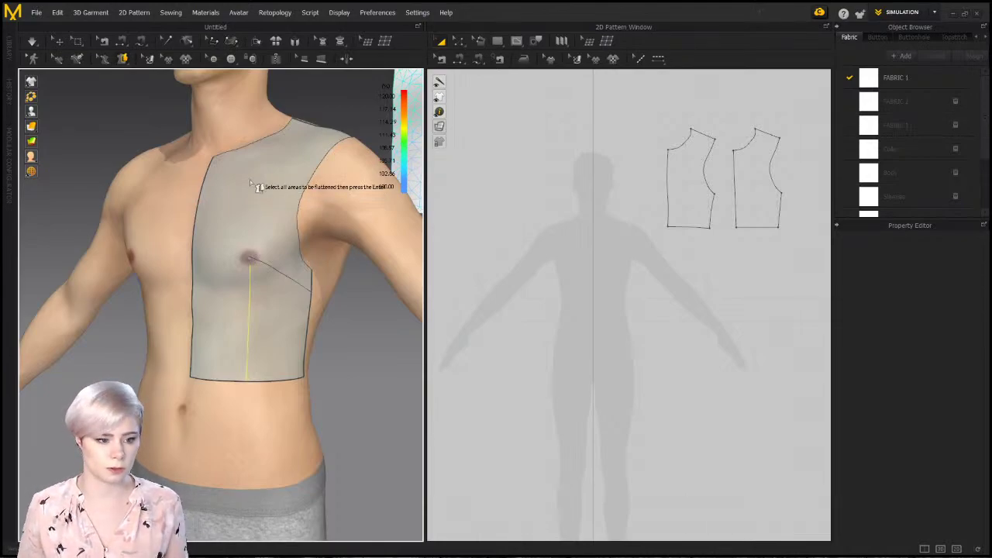
mouse_move(258, 181)
right_mouse_down()
mouse_move(276, 208)
mouse_move(250, 191)
right_mouse_up()
left_click(247, 187)
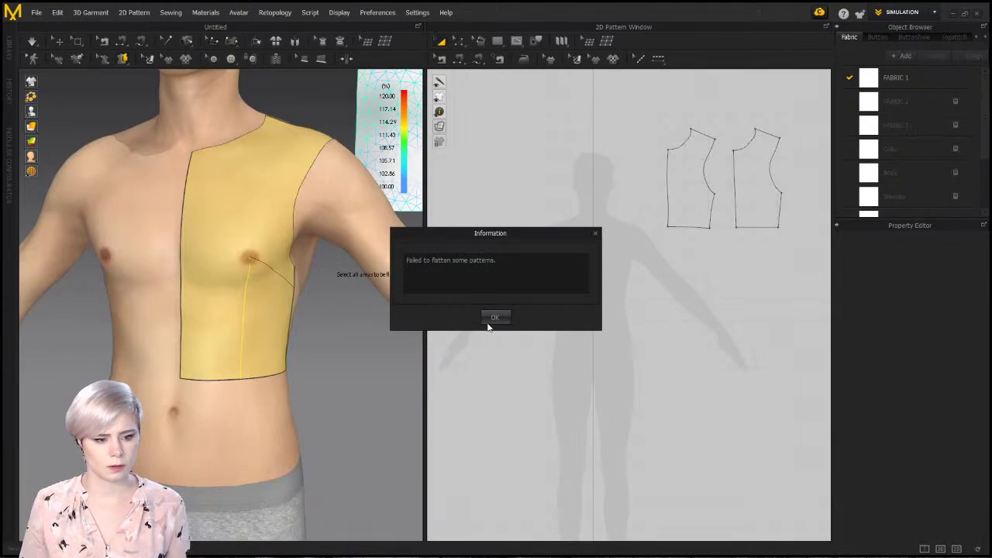
left_click(493, 318)
right_click_drag(310, 262, 287, 277)
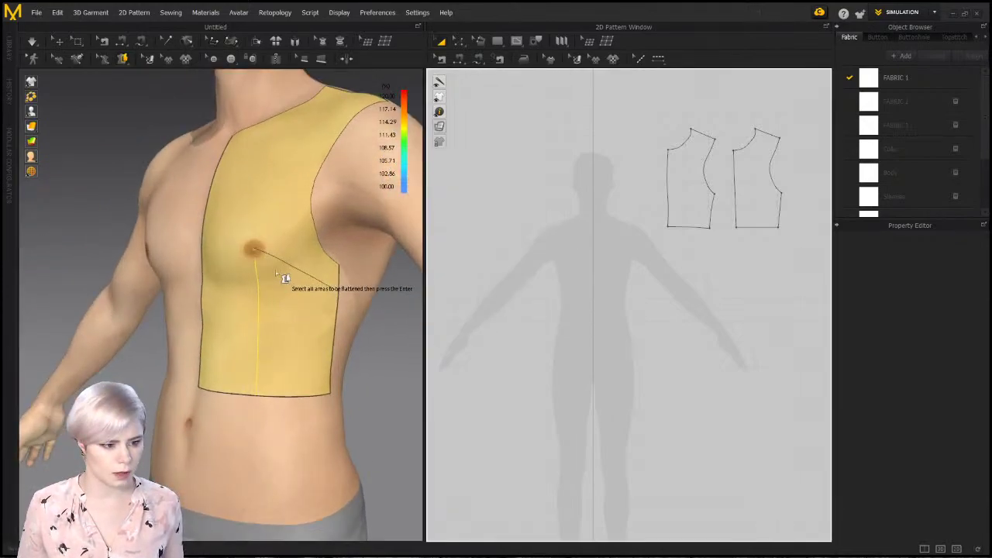
left_click(121, 58)
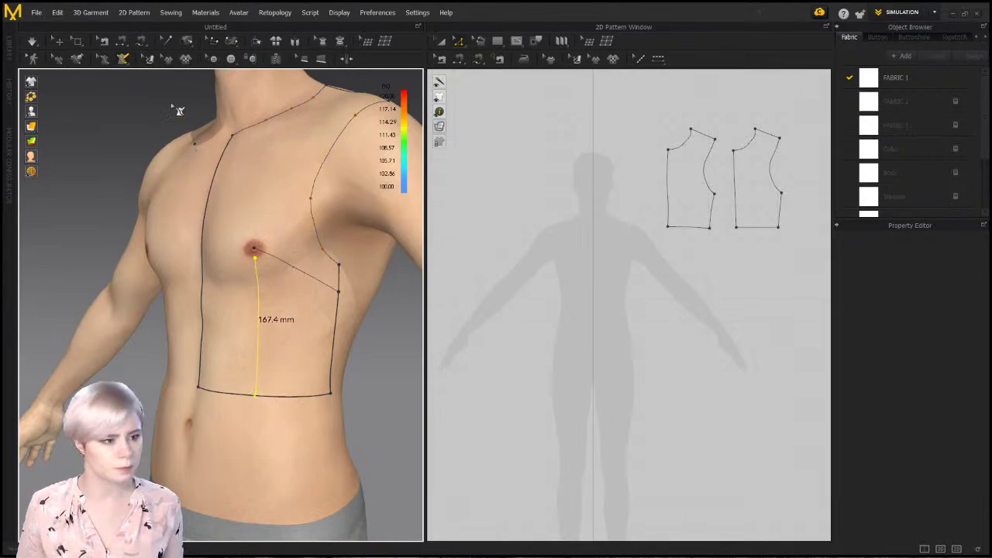
Delete the avatar line between the side seam and nipple, and flatten the half-front with only the vertical chest-to-hem line
left_click(101, 61)
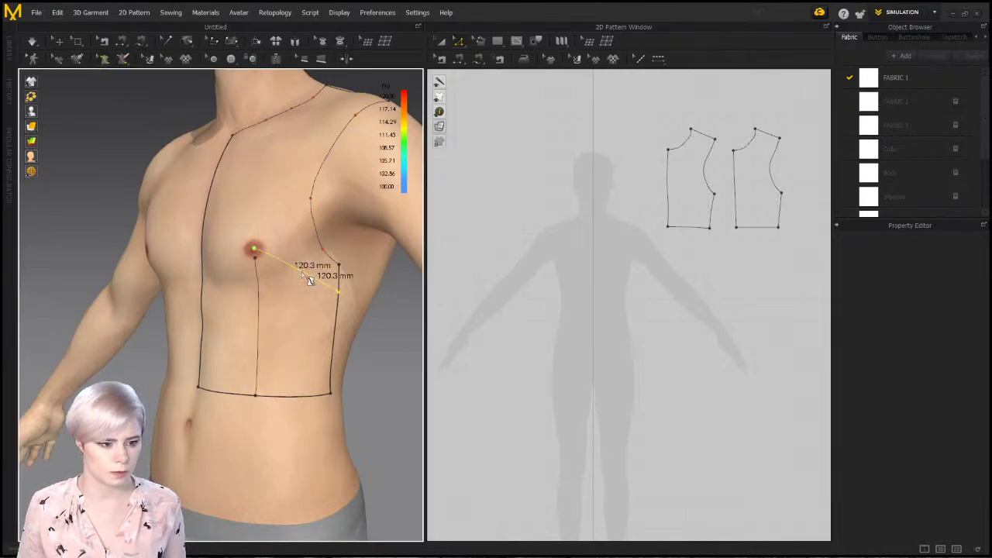
key("Return")
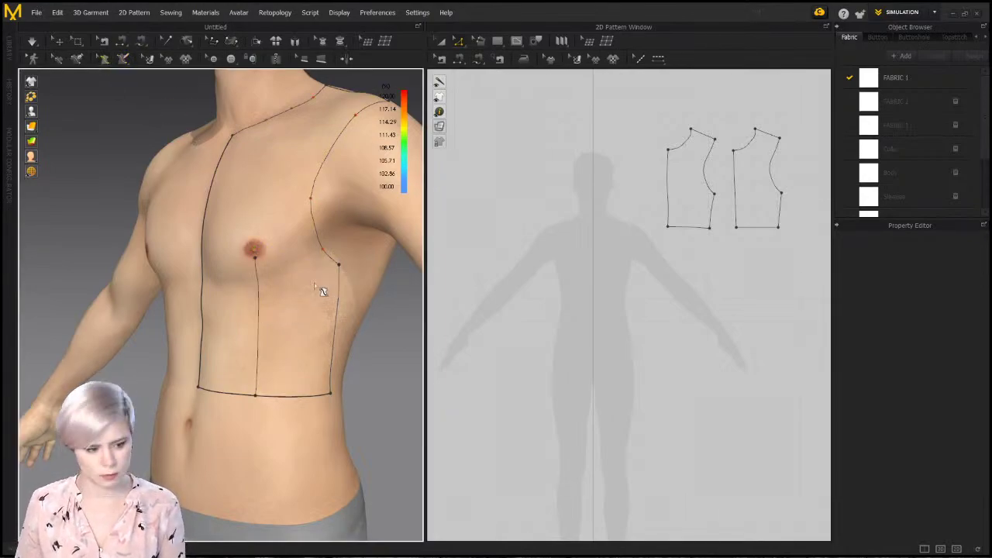
left_click(116, 59)
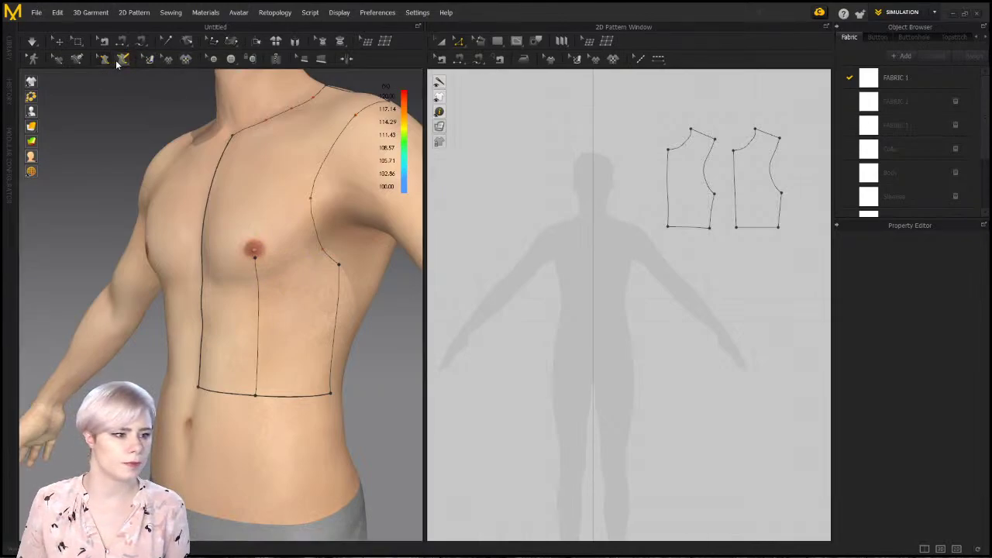
left_click(276, 178)
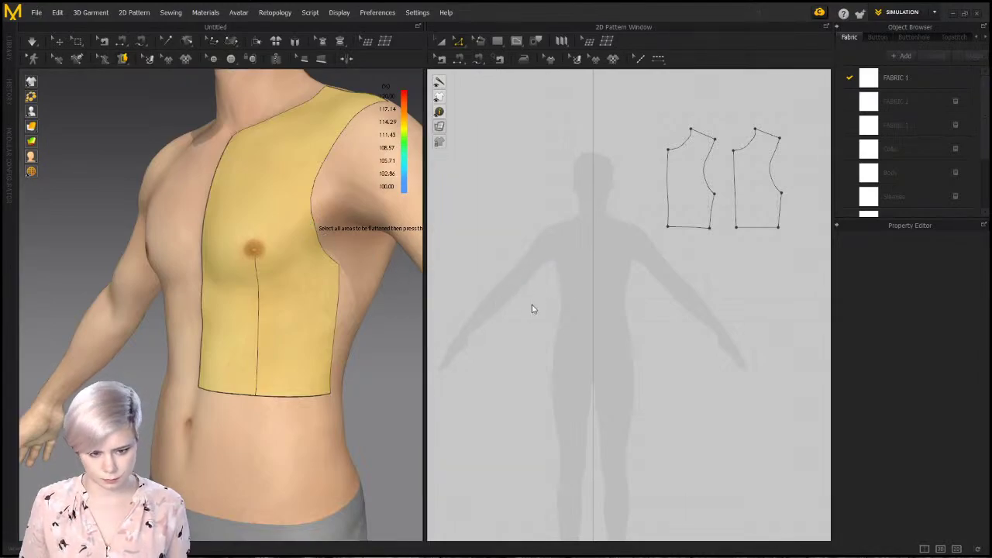
key("Return")
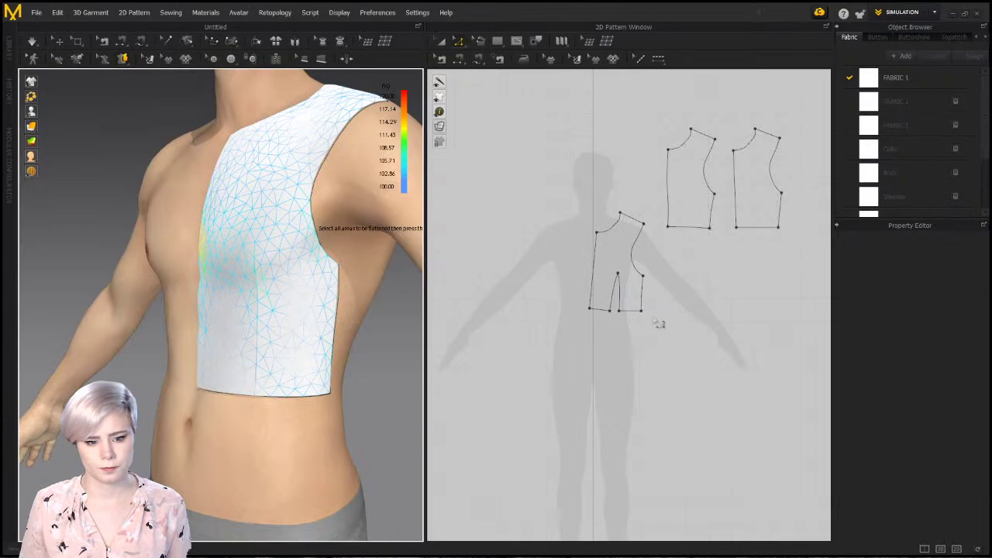
Overlay the flattened dart piece on the second half-front in the 2D window, aligning their centre-front edges for comparison
left_click_drag(604, 248, 745, 167)
mouse_move(755, 100)
left_mouse_down()
mouse_move(742, 98)
mouse_move(750, 100)
left_mouse_up()
scroll(751, 206, "up", 5)
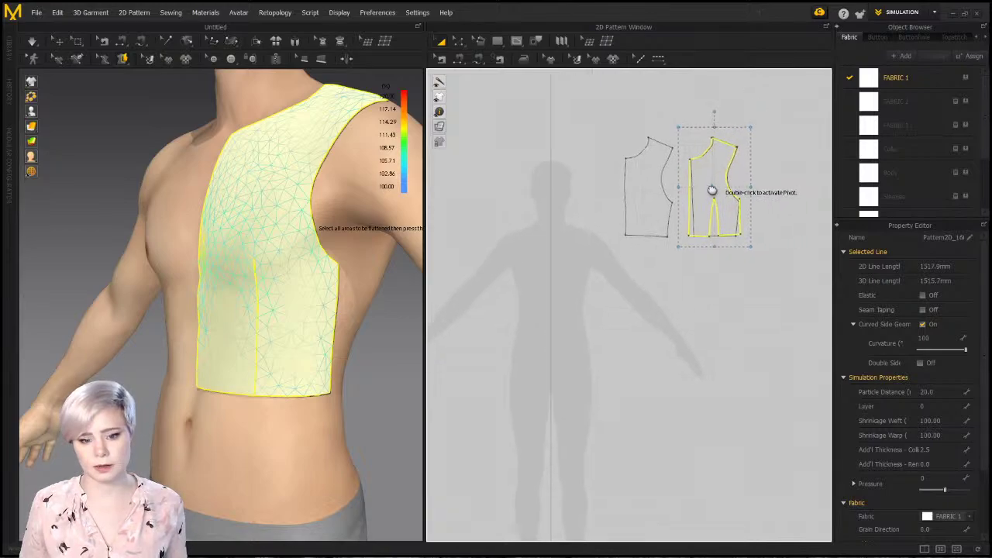
mouse_move(648, 86)
left_mouse_down()
mouse_move(633, 89)
mouse_move(649, 87)
left_mouse_up()
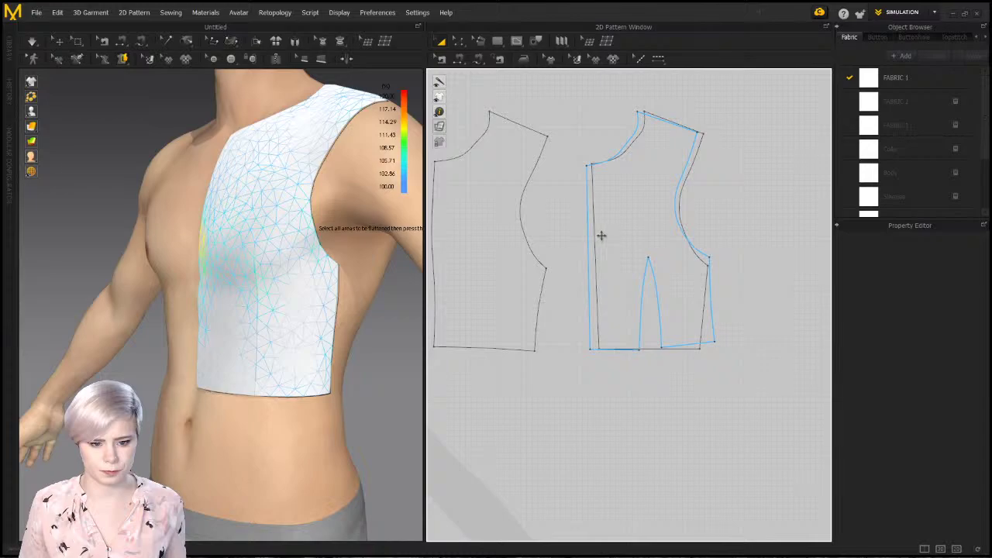
left_click_drag(606, 236, 607, 236)
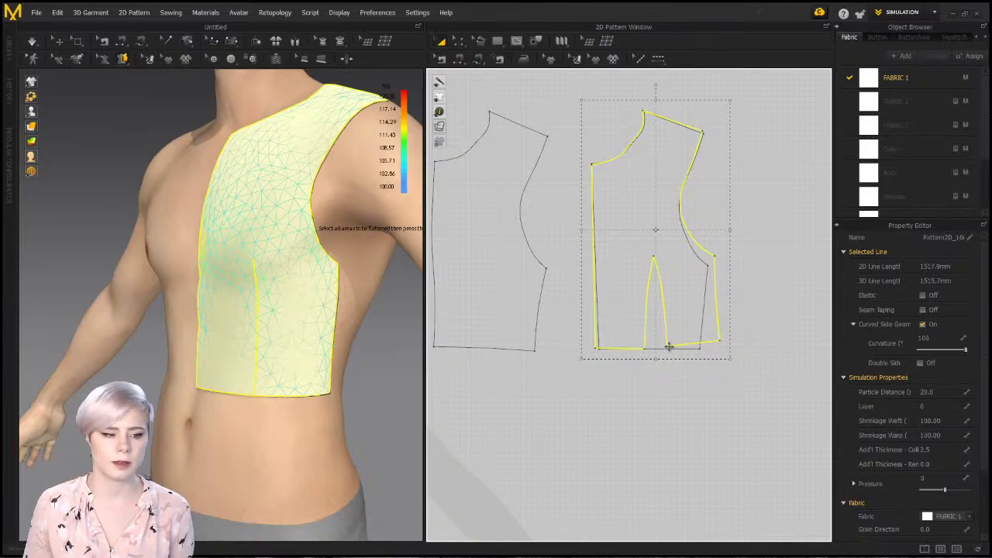
Move the dart half-front piece off the avatar's chest in the 3D window
left_click(241, 229)
left_click(59, 42)
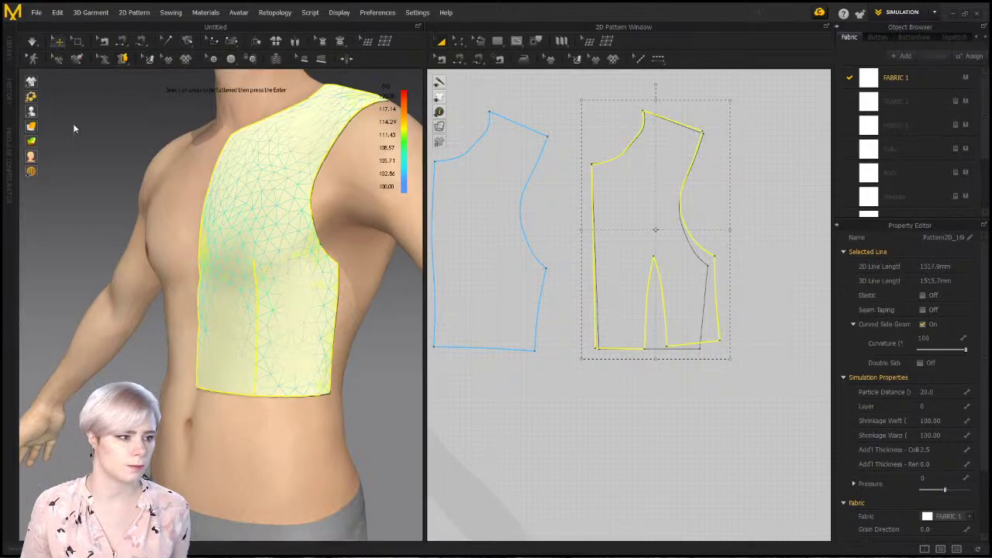
left_click_drag(259, 230, 495, 108)
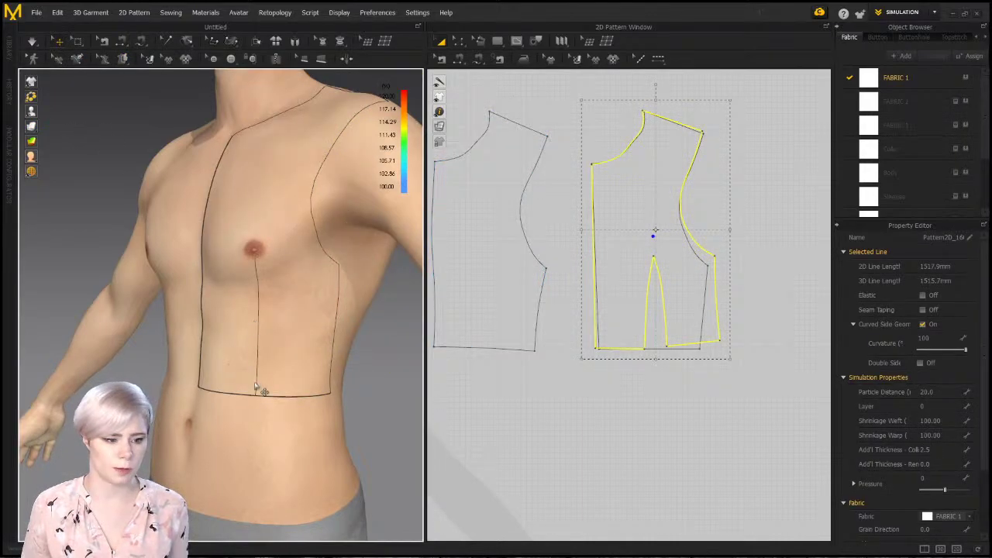
Arrange the three half-front pieces side by side next to the avatar in the 3D window
right_click_drag(261, 390, 148, 289)
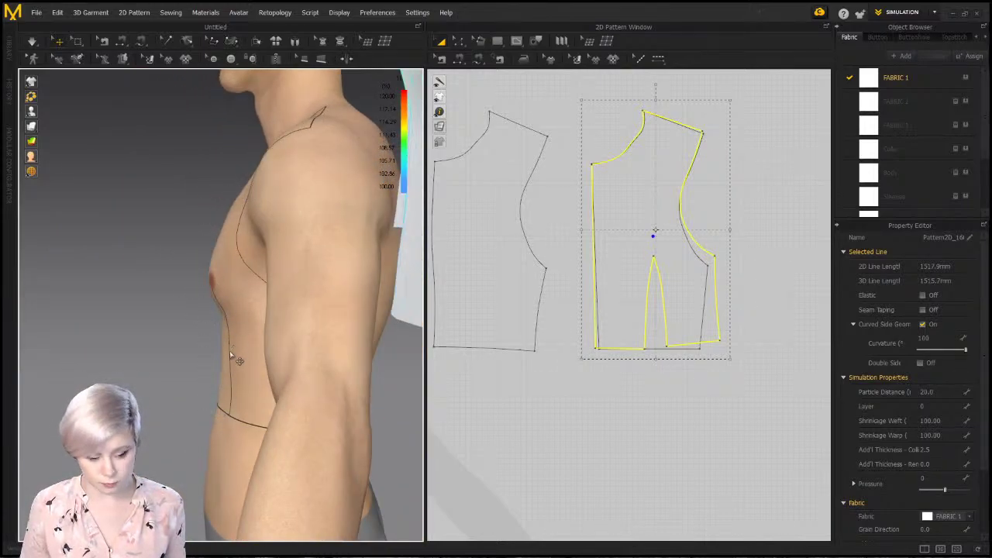
right_click_drag(170, 330, 189, 337)
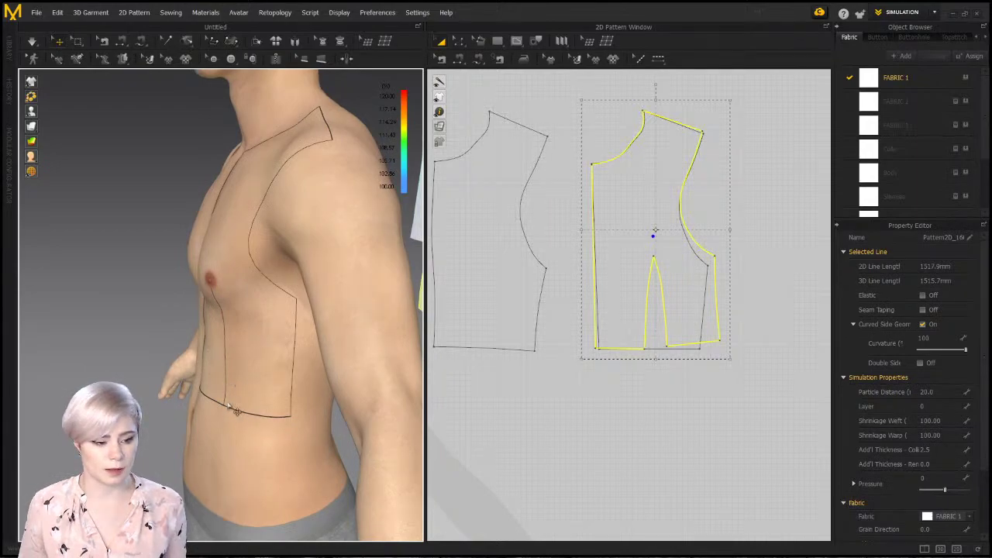
scroll(582, 368, "down", 1)
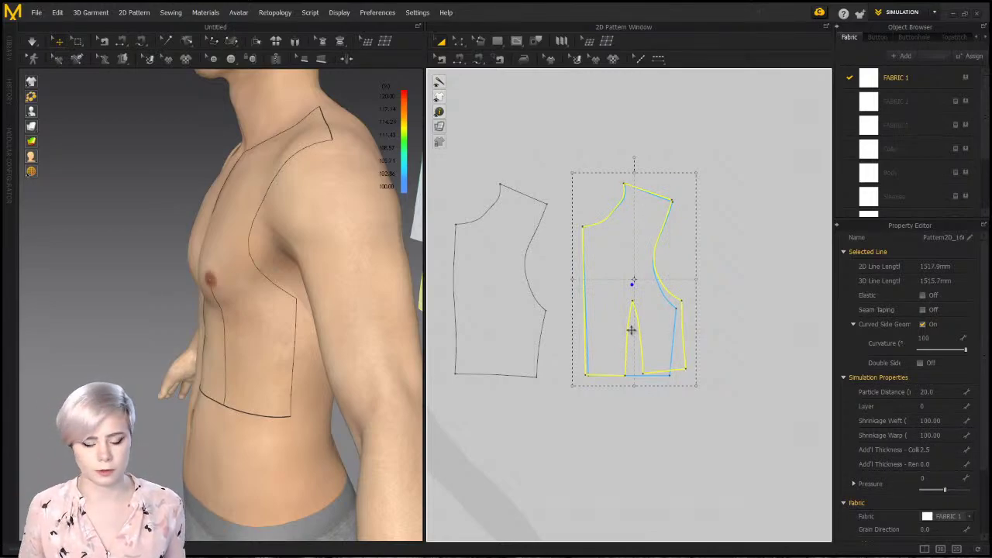
right_click_drag(327, 317, 425, 302)
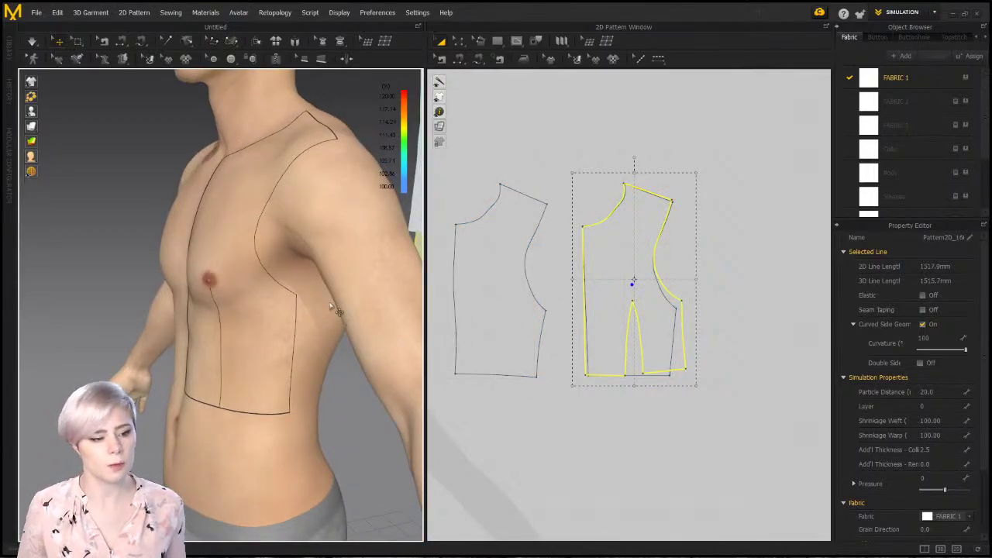
right_click_drag(326, 306, 272, 262)
middle_click_drag(300, 247, 186, 252)
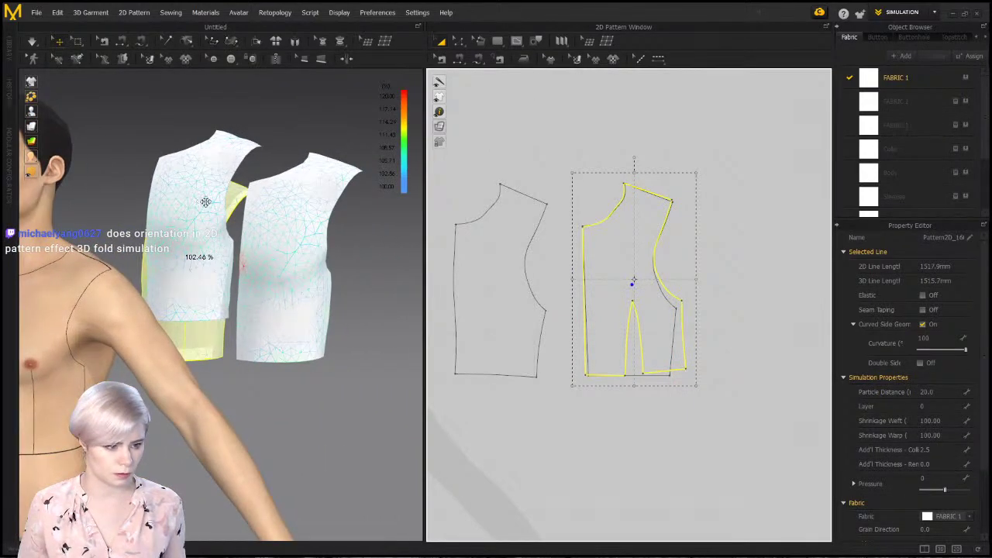
left_click_drag(178, 194, 392, 230)
middle_click_drag(361, 244, 295, 240)
scroll(254, 254, "down", 1)
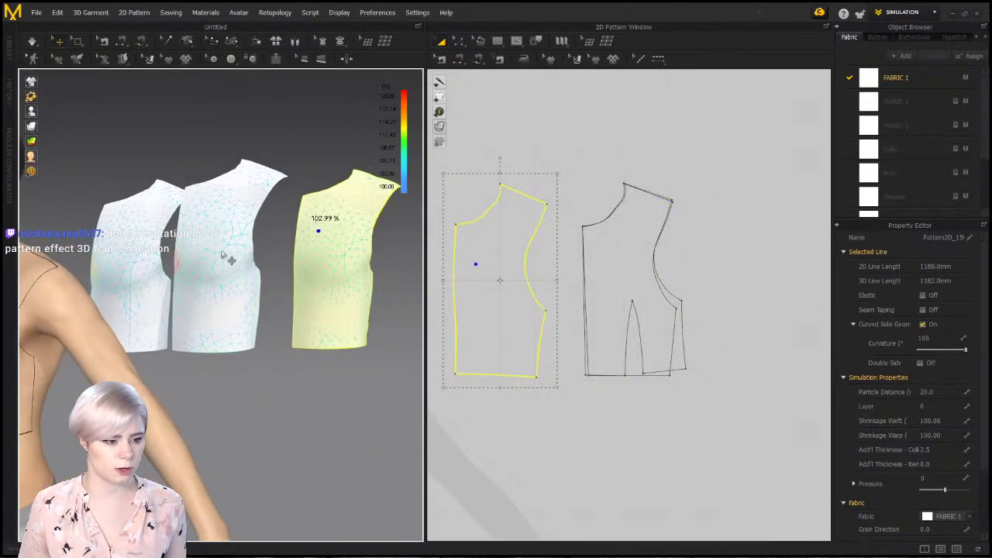
left_click(230, 260)
right_click_drag(236, 263, 256, 267)
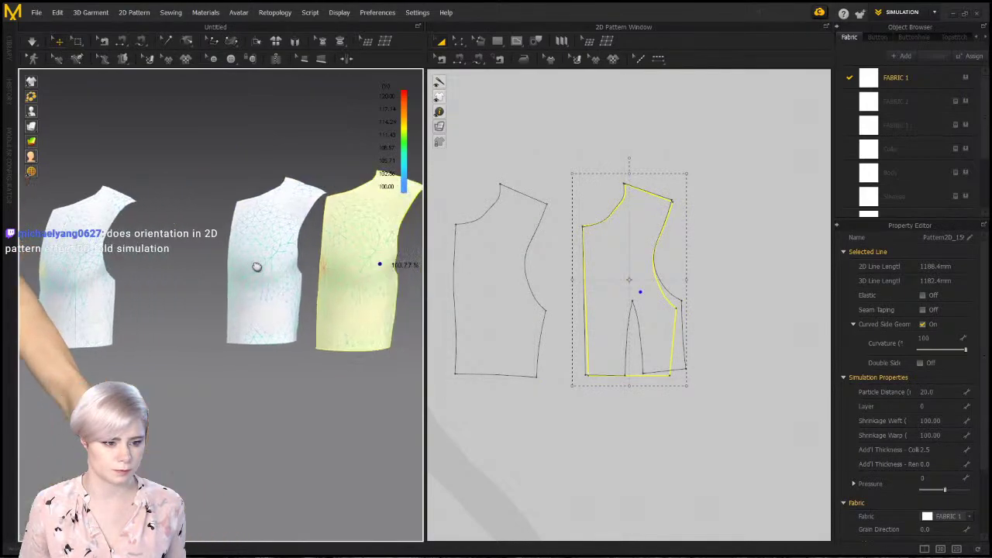
middle_click_drag(257, 266, 245, 267)
left_click_drag(73, 278, 176, 263)
Place the dart half-front beside the second half-front in the 2D window so the pieces no longer overlap
scroll(570, 241, "up", 1)
middle_click_drag(485, 257, 629, 286)
scroll(490, 223, "down", 2)
middle_click_drag(744, 298, 581, 274)
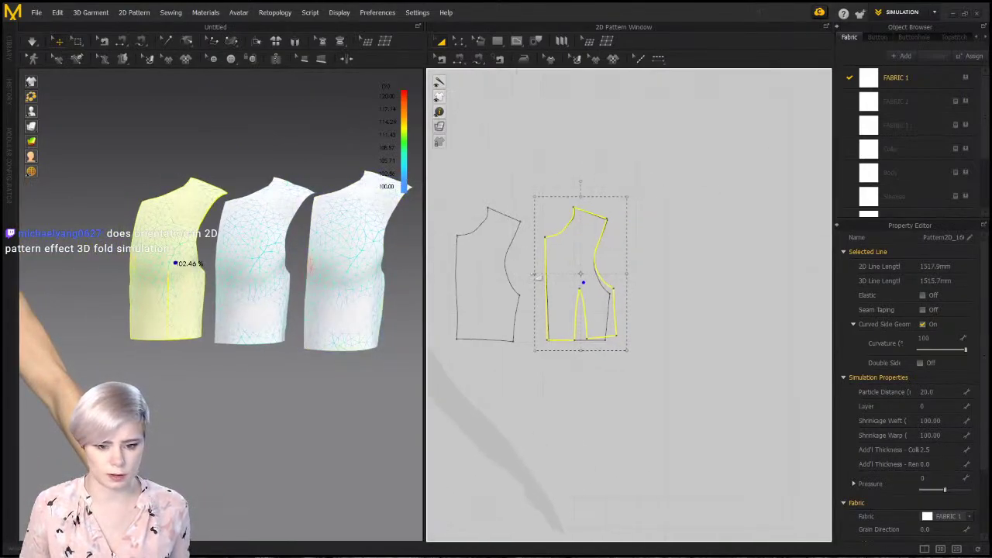
left_click(673, 253)
left_click_drag(610, 292, 687, 291)
scroll(564, 317, "up", 2)
middle_click_drag(564, 316, 621, 308)
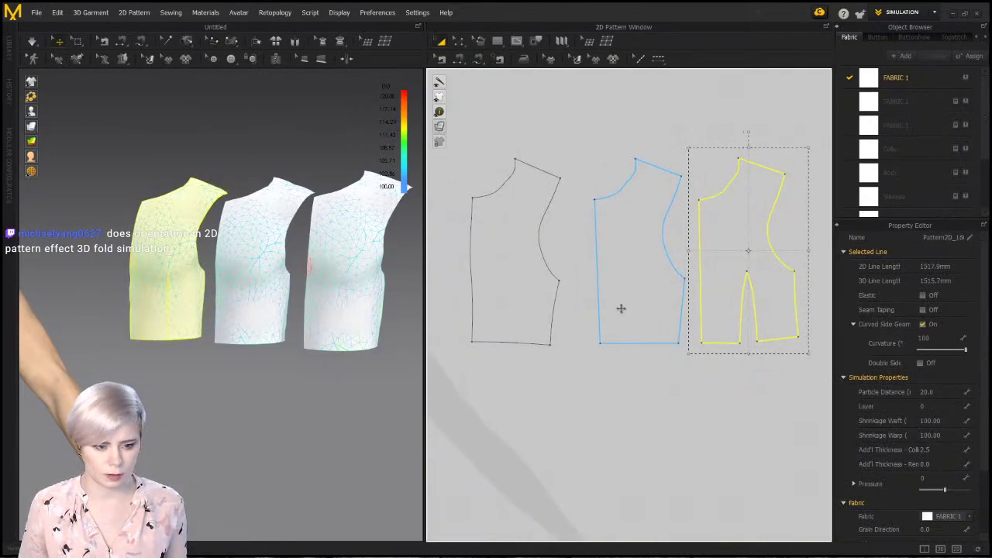
Select the first half-front and compare its 3D shape and 2D outline with the other two pieces
scroll(181, 250, "up", 3)
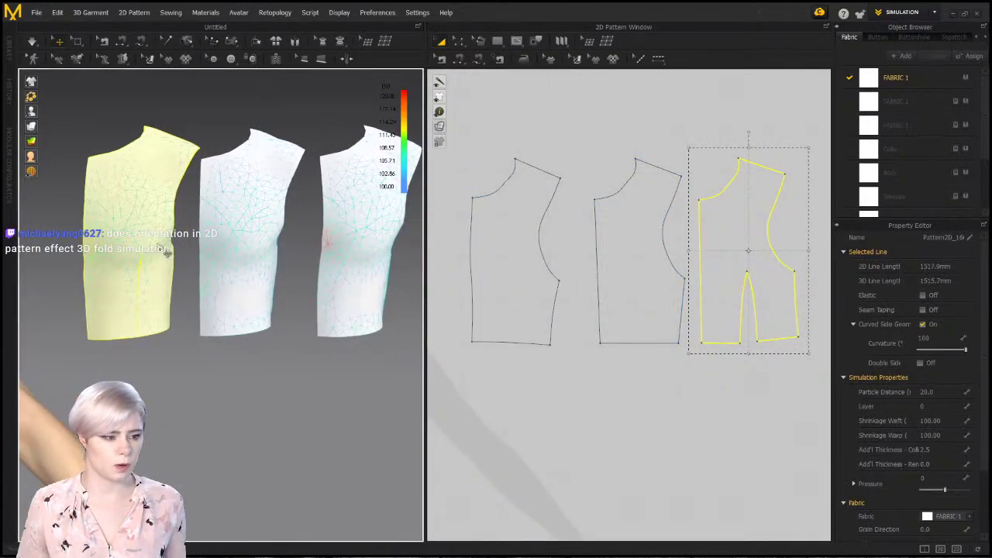
left_click(489, 248)
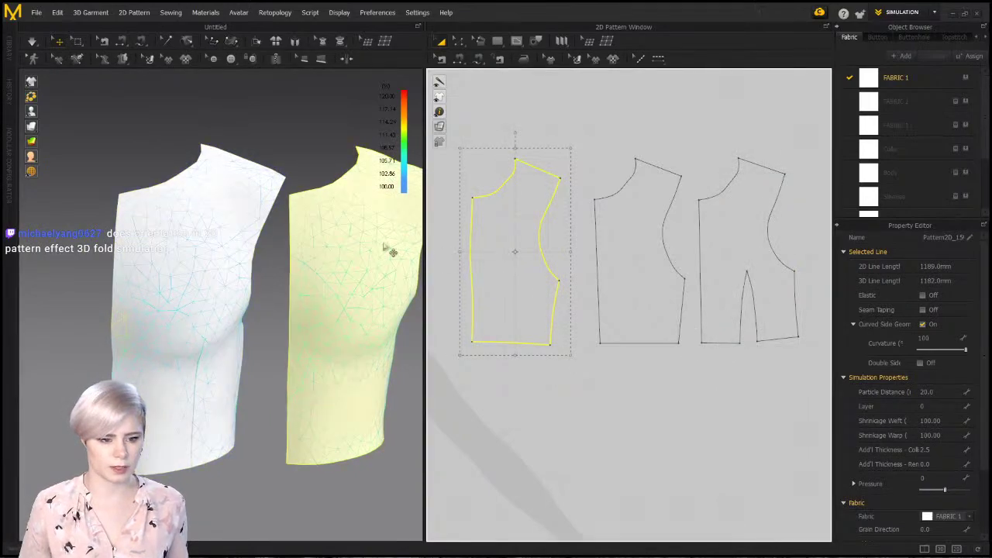
scroll(294, 224, "up", 4)
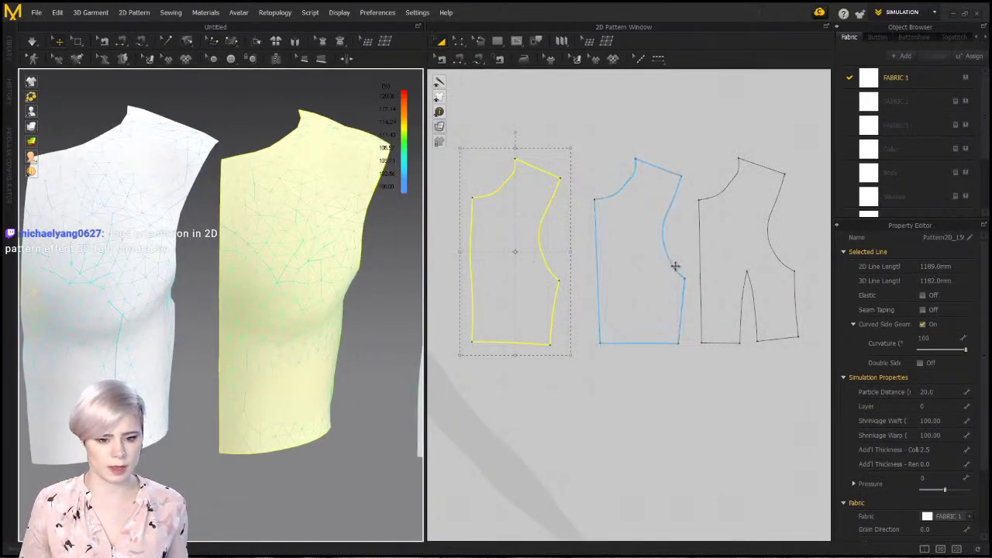
middle_click_drag(682, 286, 622, 220)
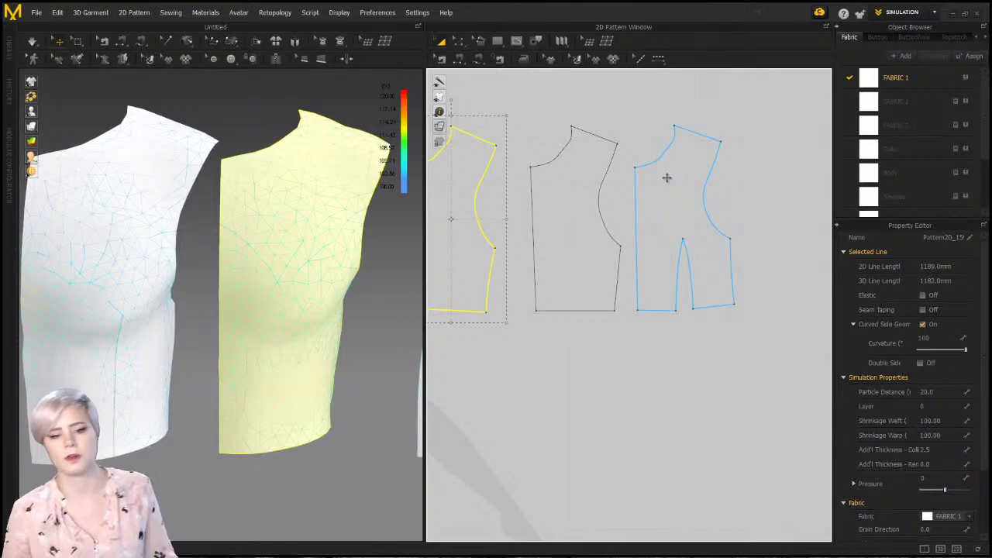
Display the grain direction of the three half-fronts with the texture editing tool, and return to the pattern transform tool
left_click(583, 61)
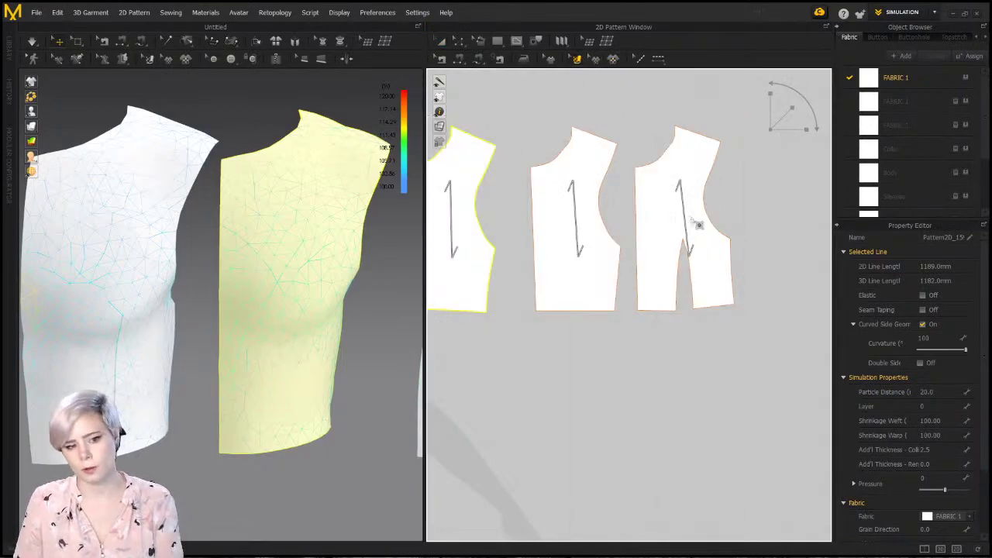
scroll(711, 184, "down", 2)
right_click_drag(711, 183, 745, 219)
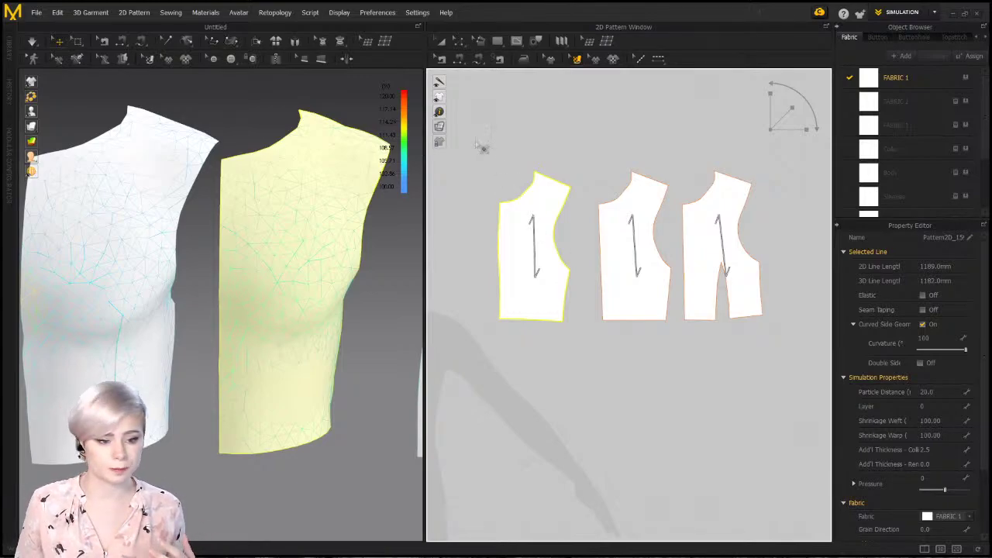
left_click(440, 41)
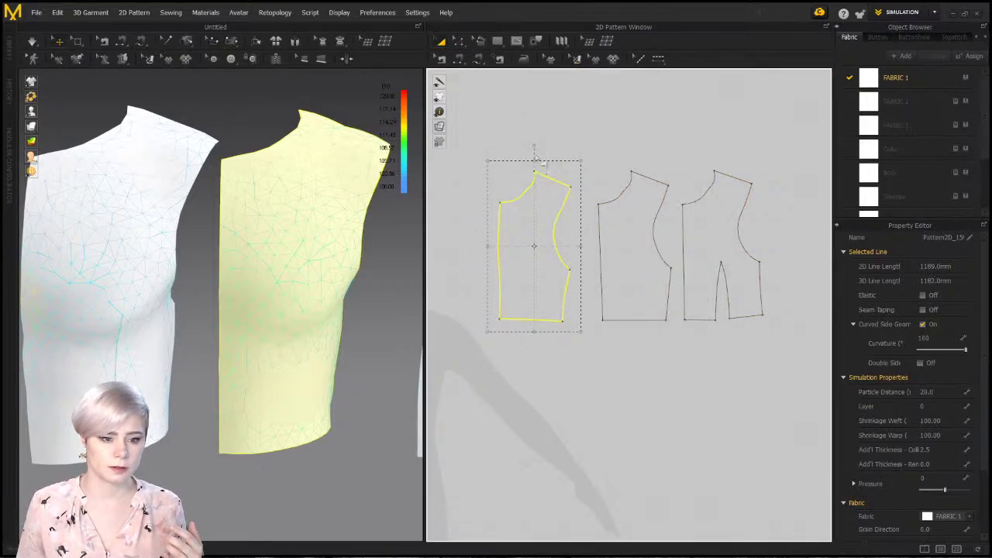
Delete the avatar from the scene
scroll(478, 281, "down", 2)
scroll(379, 284, "down", 4)
scroll(467, 319, "down", 4)
middle_click_drag(466, 320, 673, 223)
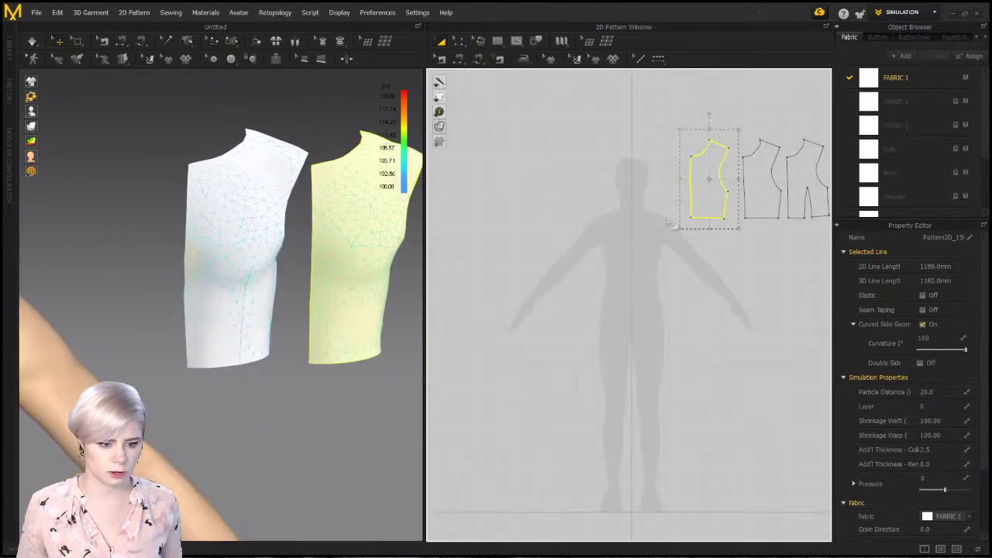
left_click(653, 239)
scroll(239, 271, "down", 3)
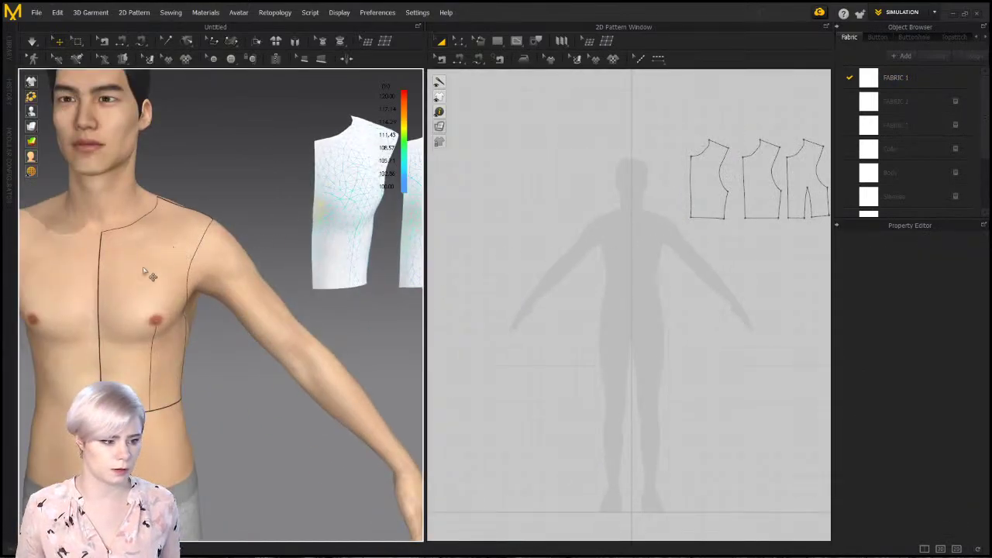
left_click(137, 270)
key("Delete")
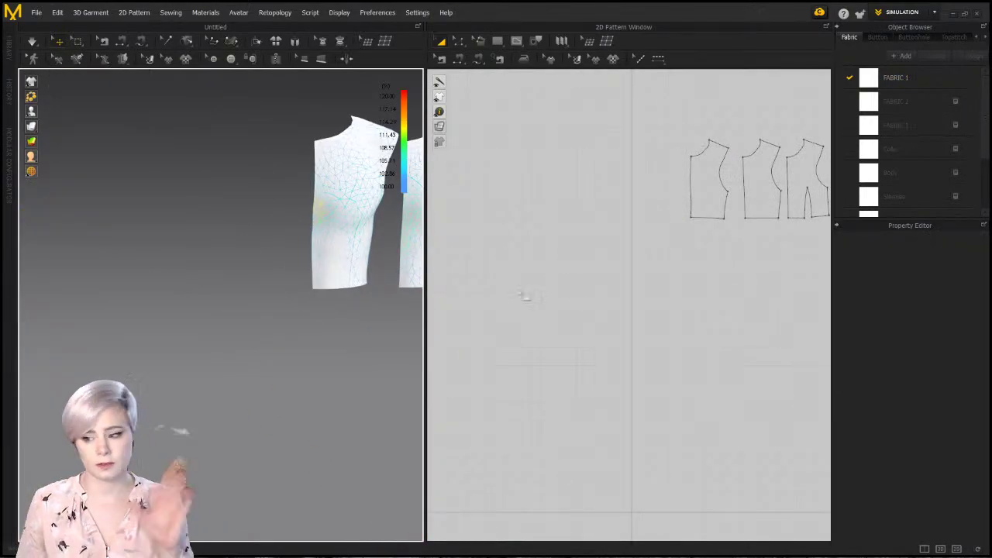
Delete all three half-front pattern pieces
middle_click_drag(716, 241, 588, 305)
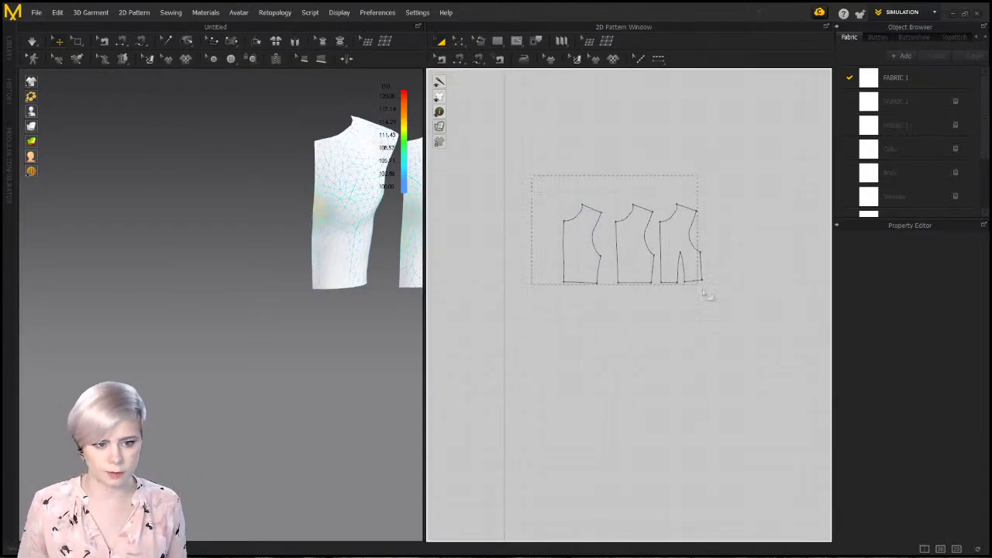
left_click_drag(767, 329, 767, 328)
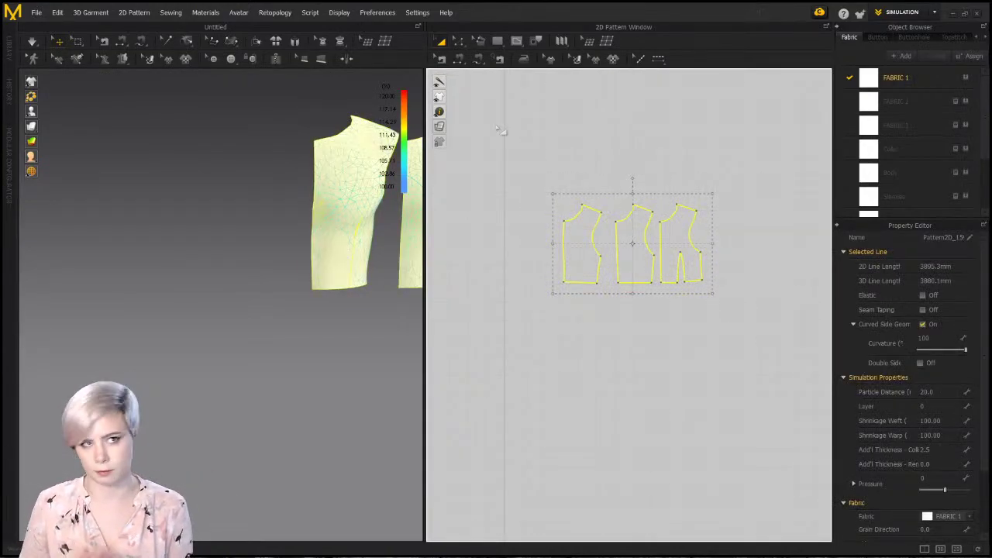
key("Delete")
Draw a rectangular pattern with an outline length of about 1281 mm and paste two copies in a row beside it
left_click(497, 40)
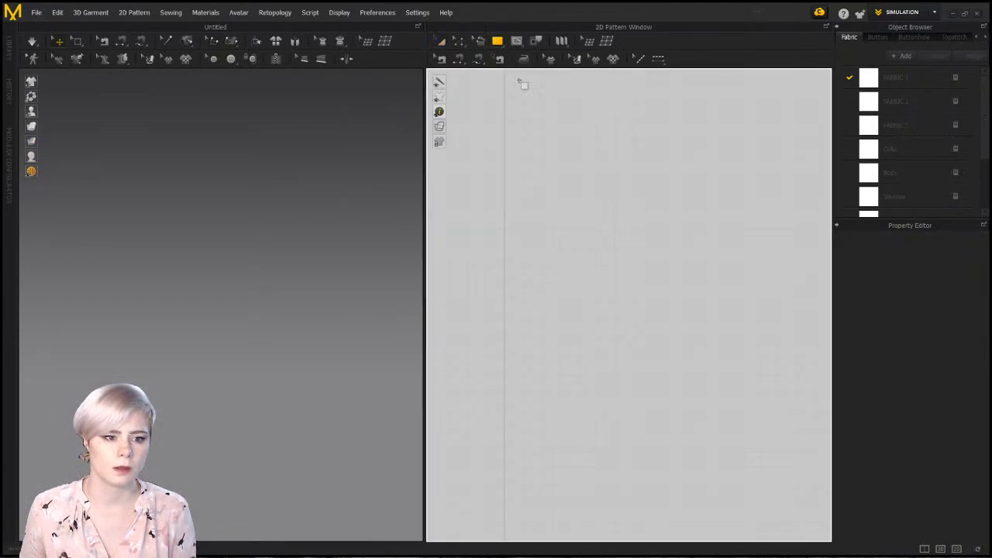
left_click_drag(561, 203, 615, 269)
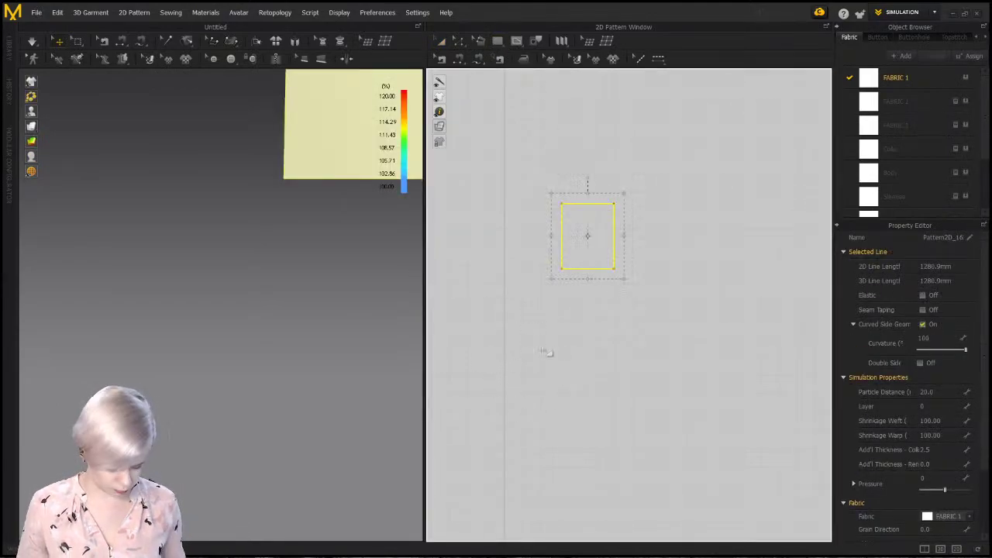
key("ctrl+v")
left_click(665, 232)
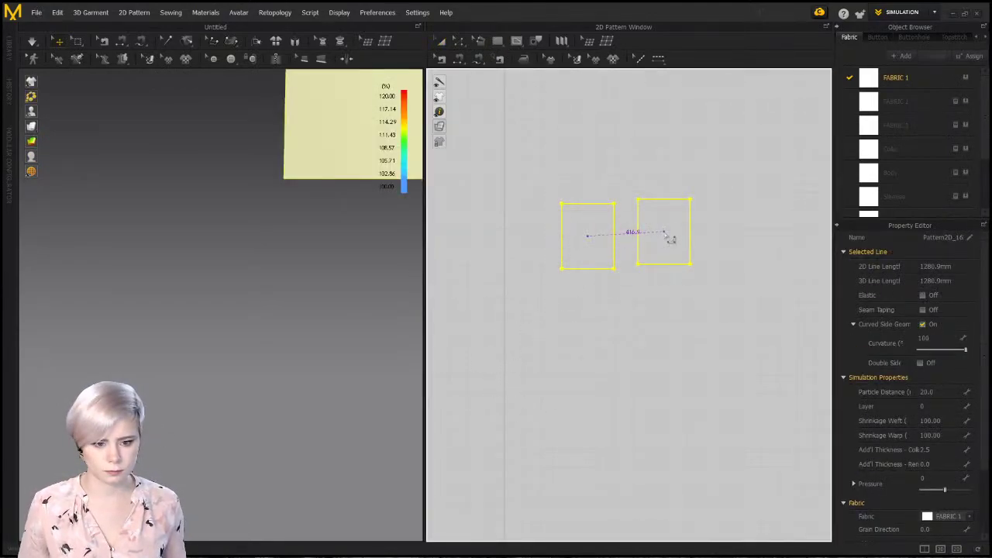
key("ctrl+v")
left_click(744, 268)
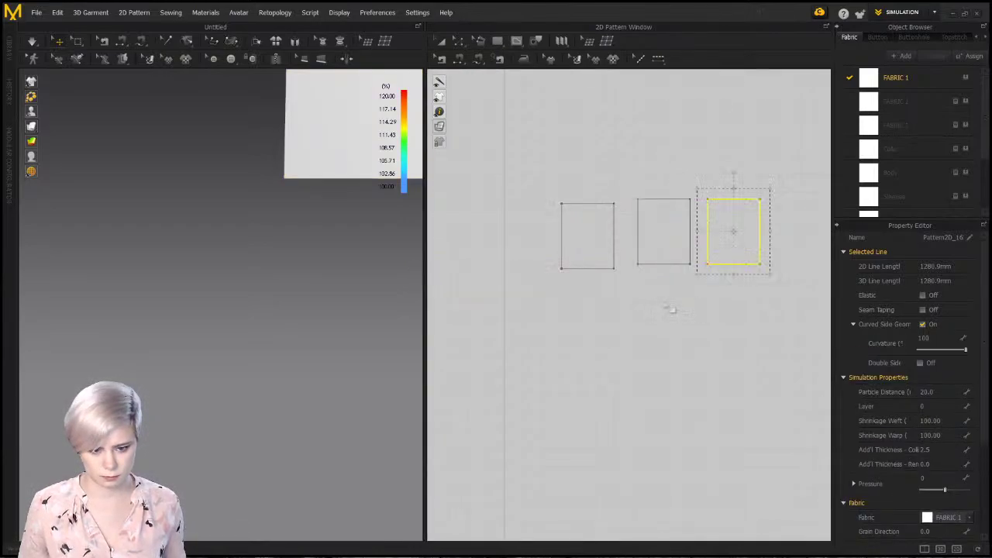
Replace the FABRIC 1 preset used by the three rectangles with Cotton_Oxford_FCL1PSC from the fabric library
scroll(627, 314, "down", 2)
left_click(643, 330)
left_click_drag(717, 335, 718, 336)
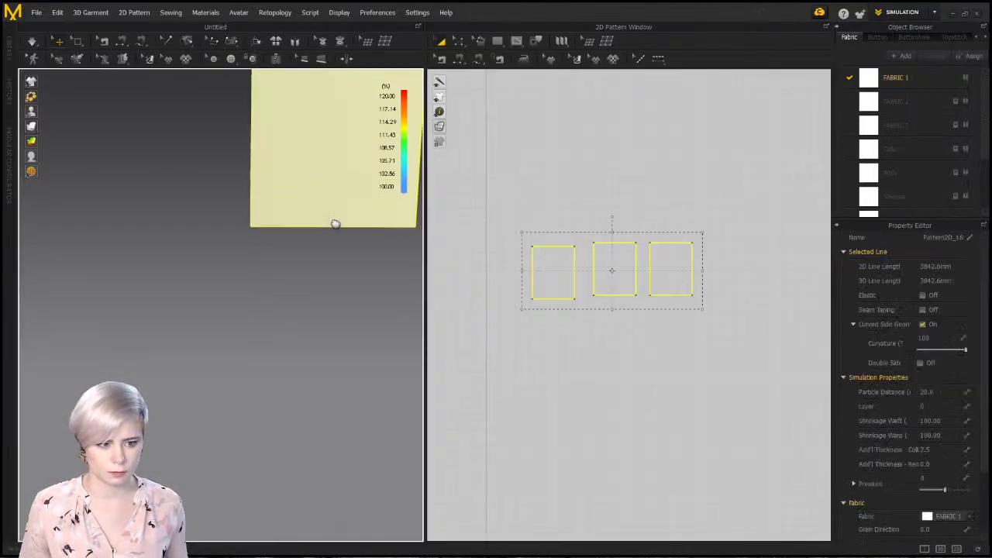
scroll(197, 344, "down", 5)
middle_click_drag(185, 343, 184, 340)
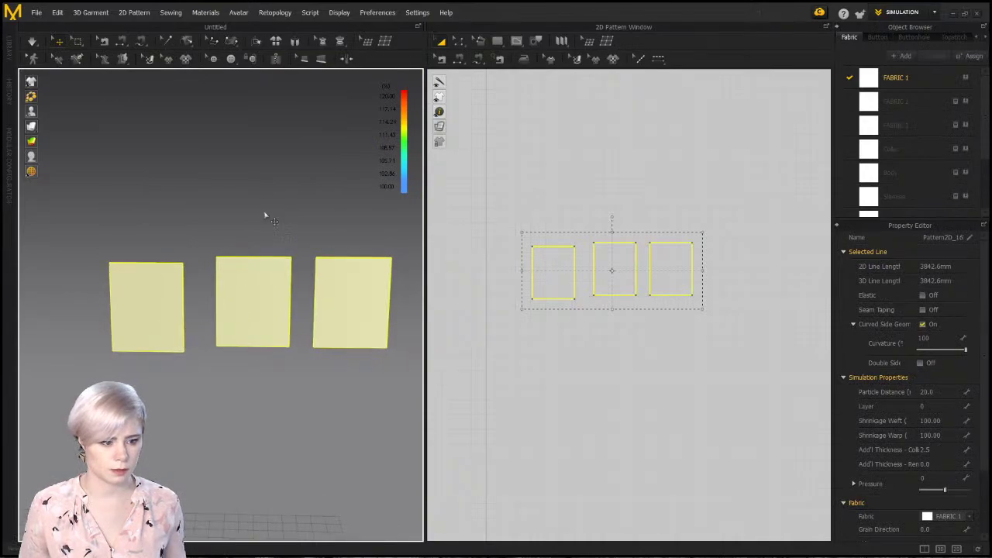
left_click(265, 215)
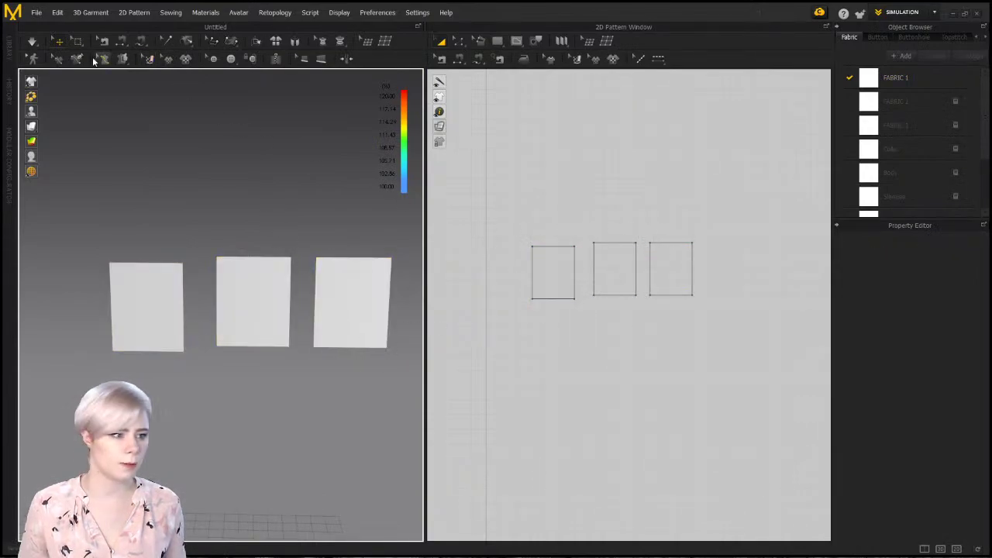
left_click(9, 48)
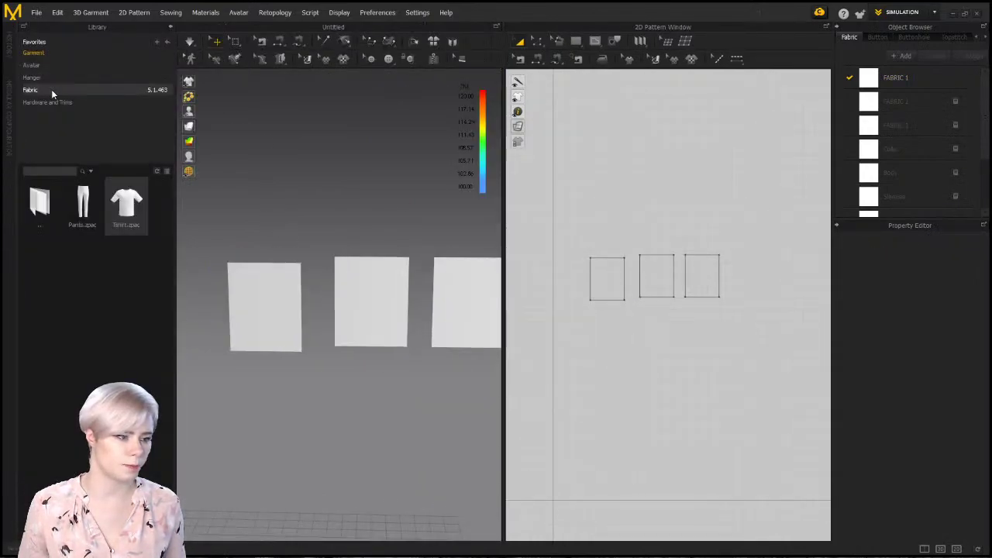
left_click(52, 89)
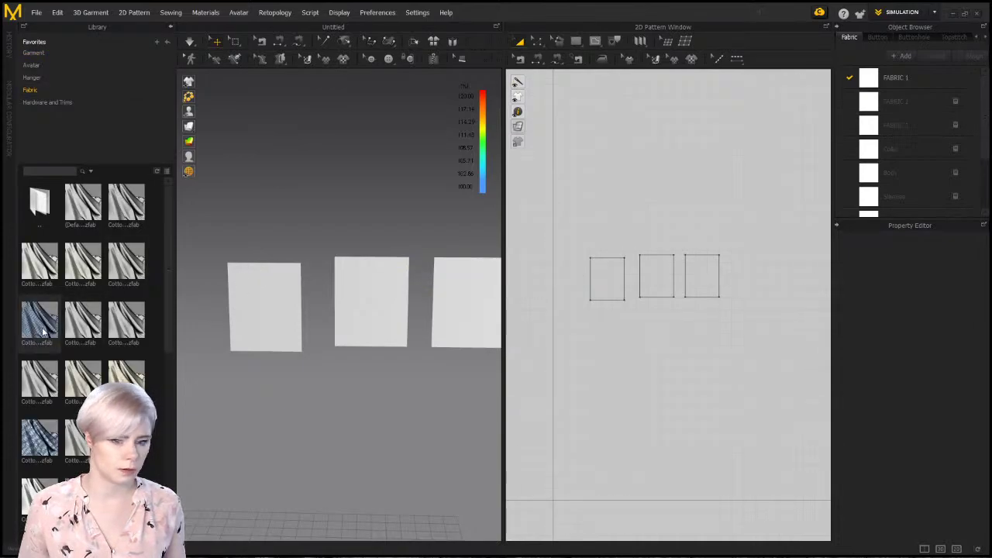
left_click_drag(874, 82, 873, 82)
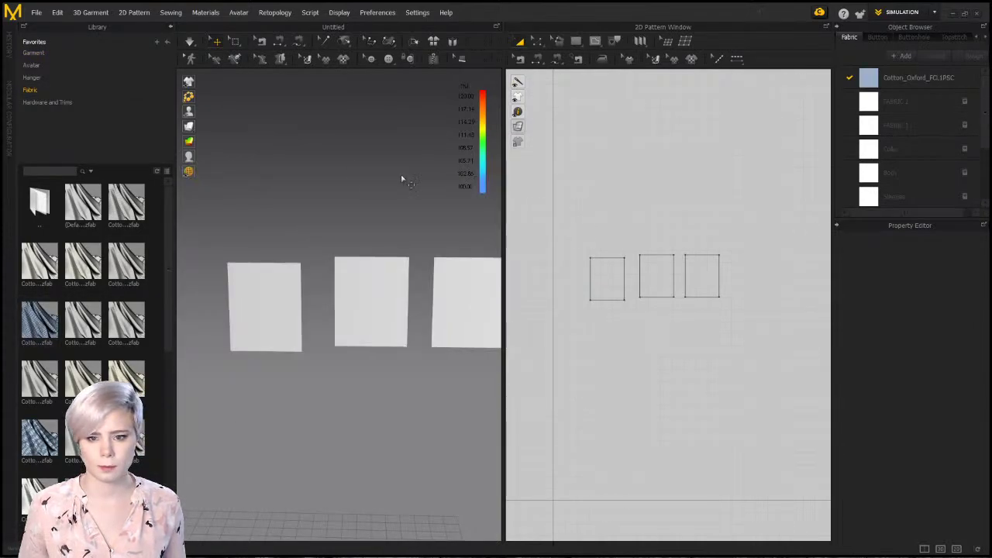
left_click(171, 27)
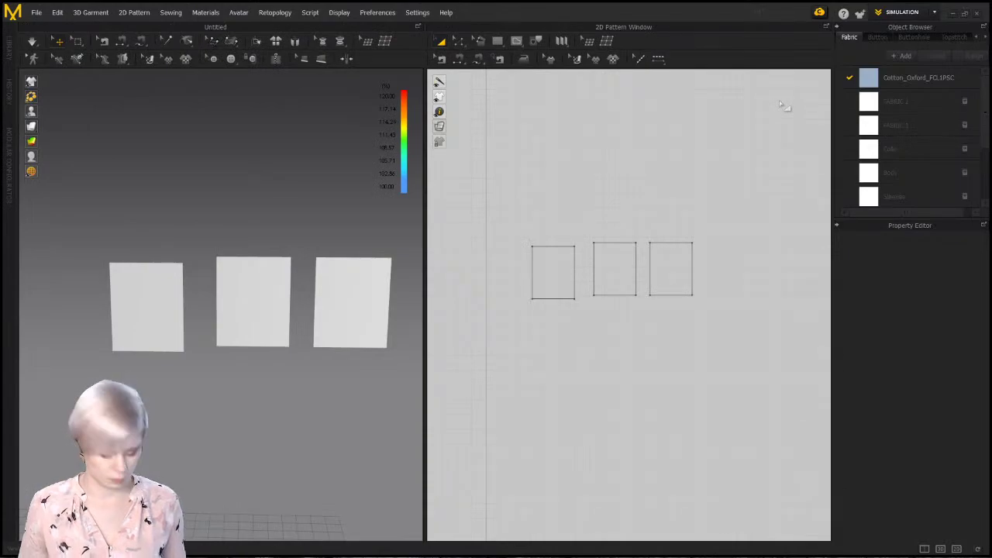
Delete all unused fabrics from the fabric list, keeping only Cotton_Oxford_FCL1PSC
key("ctrl+a")
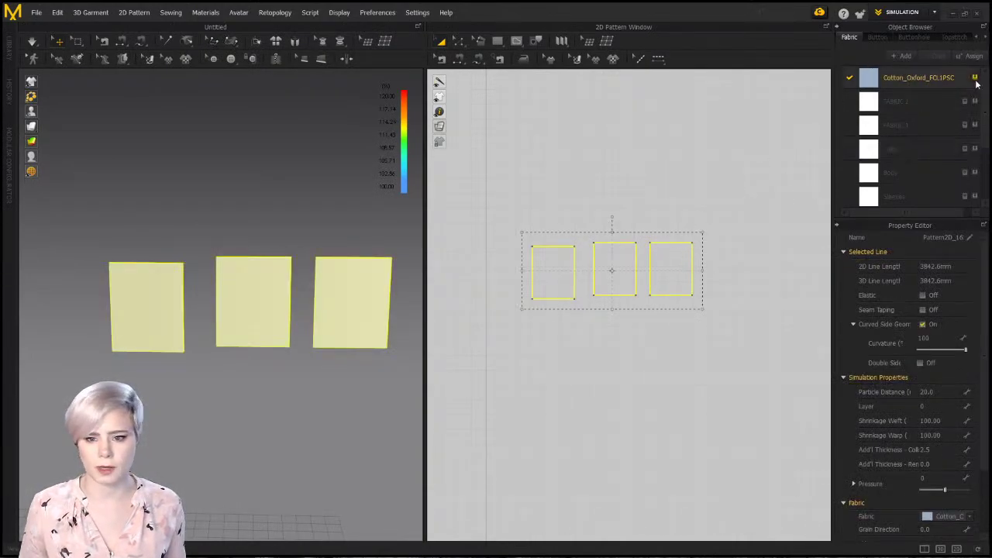
left_click(965, 104)
left_click(965, 104)
left_click(965, 103)
left_click(965, 103)
left_click(965, 104)
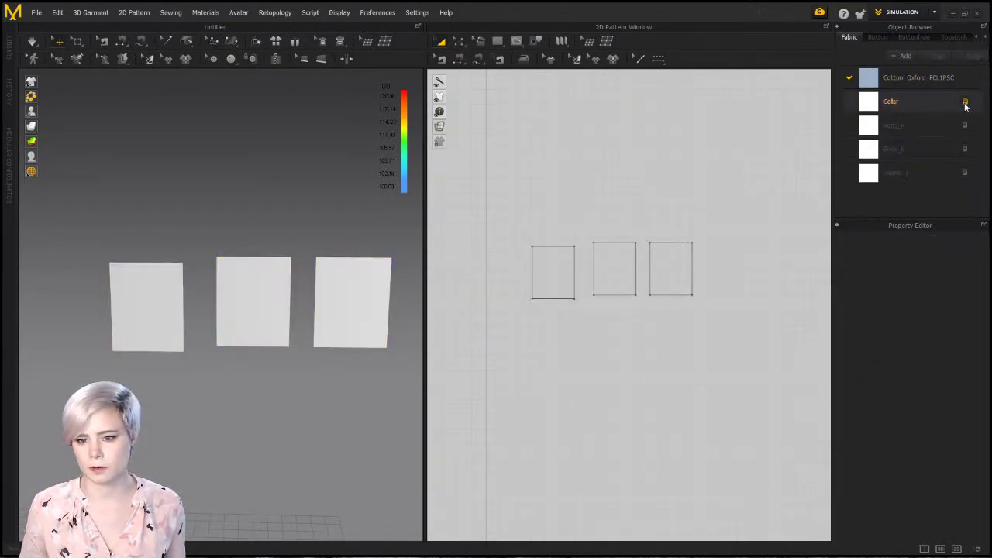
left_click(965, 101)
left_click(965, 102)
left_click(965, 102)
left_click(965, 101)
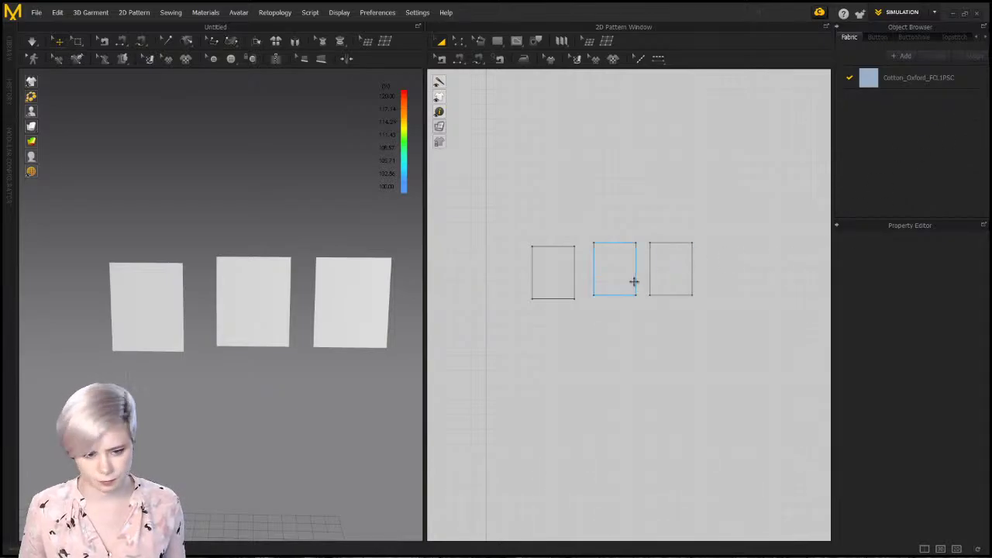
Examine the grain direction of the three rectangles with the texture editing tool, and return to the pattern transform tool
scroll(630, 248, "up", 4)
scroll(628, 201, "down", 2)
left_click(578, 60)
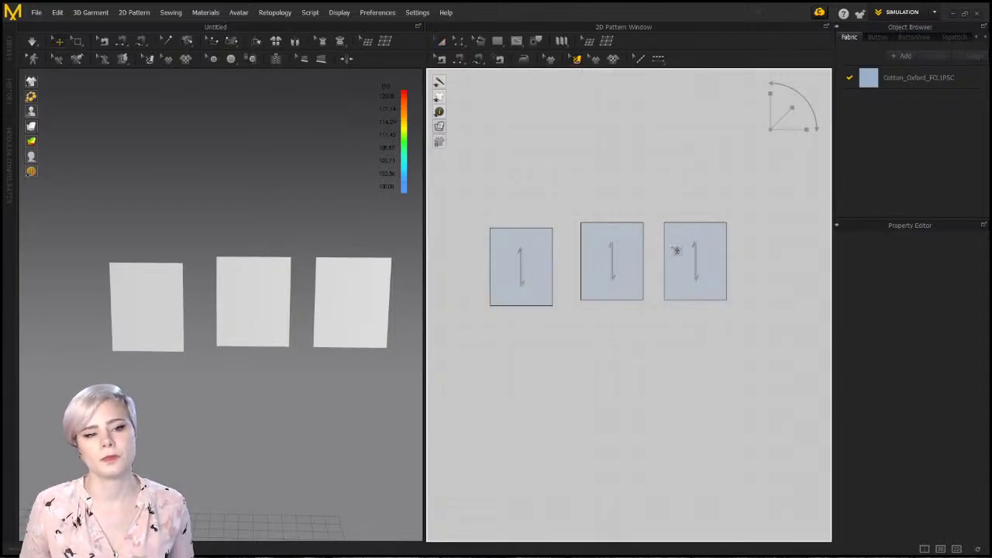
right_click(264, 182)
left_click(262, 179)
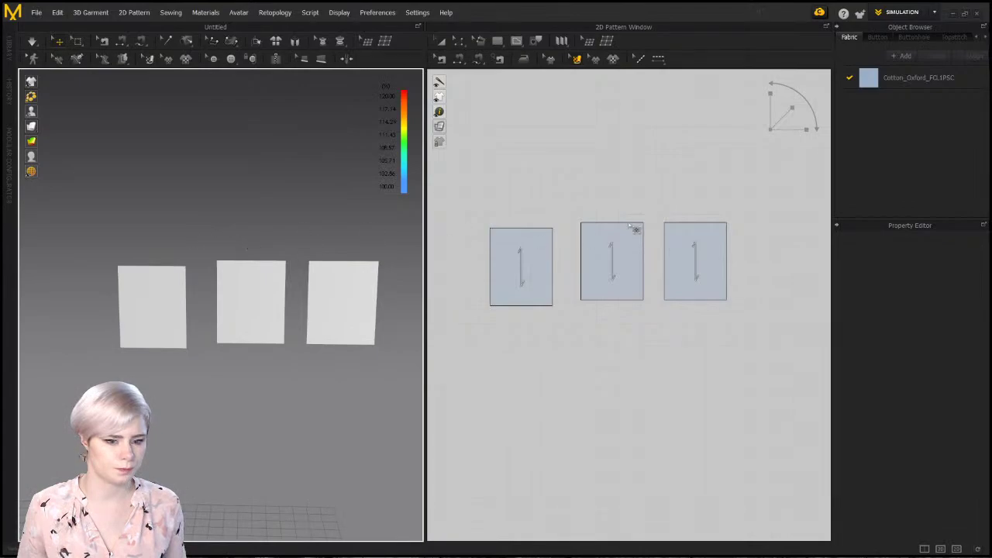
key("a")
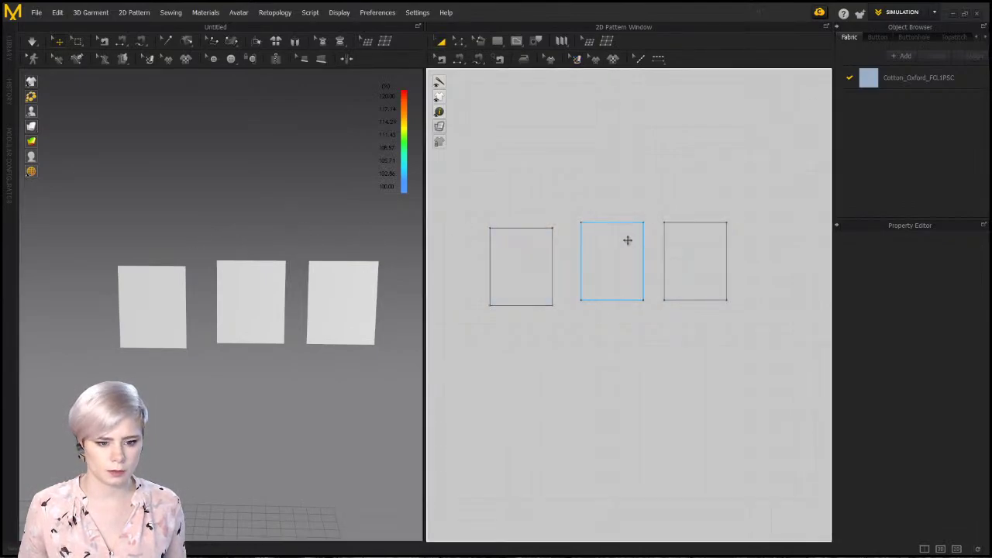
Try stretching the first rectangle vertically and then all three together, undoing each change
left_click(548, 237)
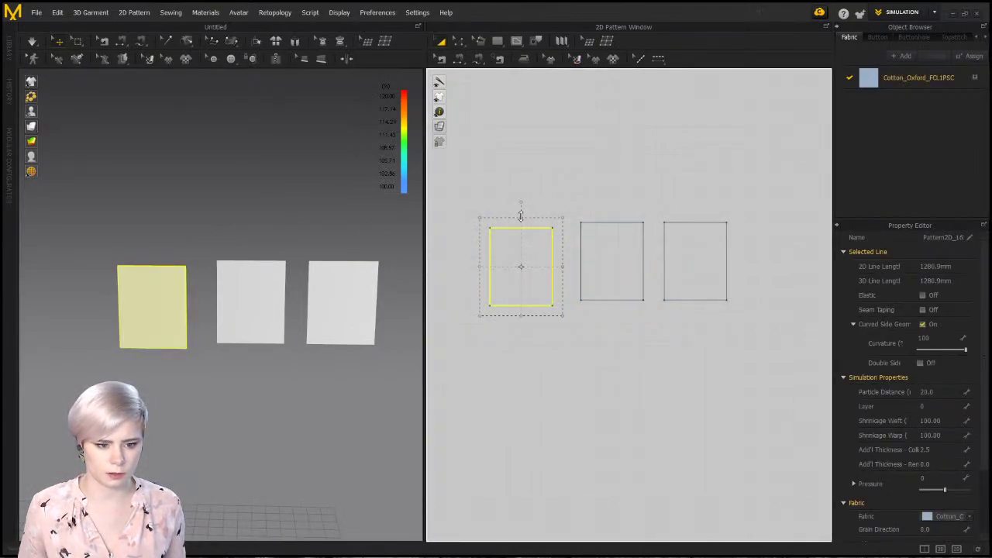
left_click_drag(521, 216, 520, 203)
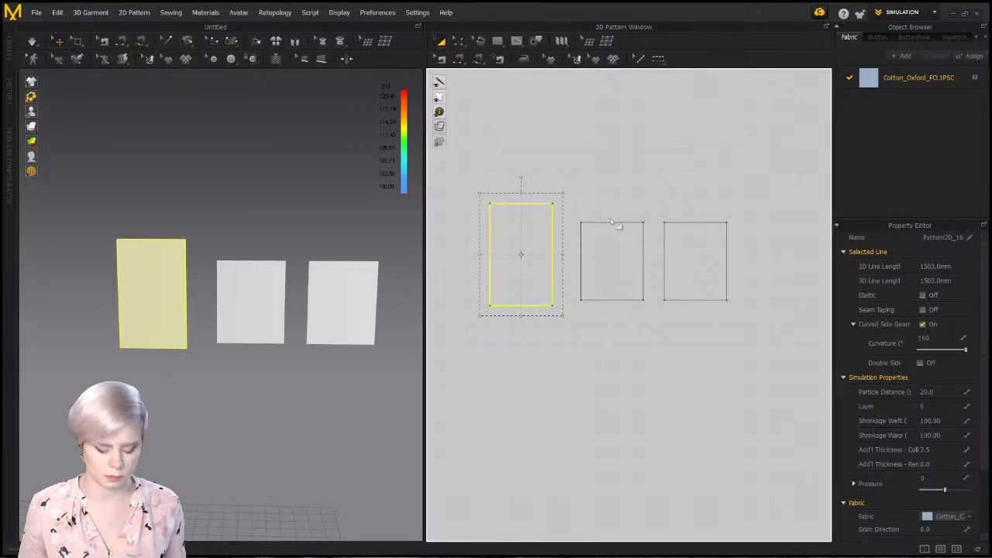
key("ctrl+z")
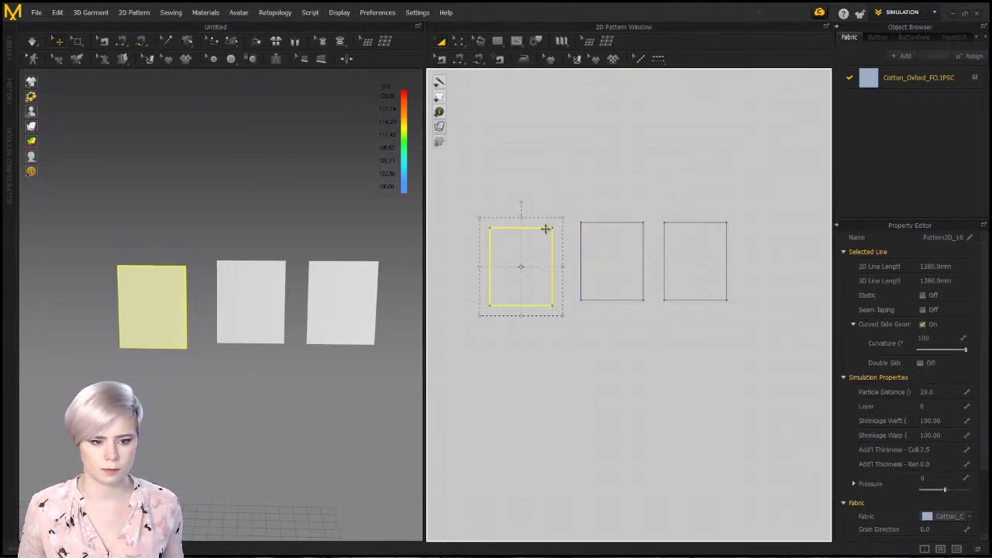
left_click(637, 237, "shift")
left_click(713, 248, "shift")
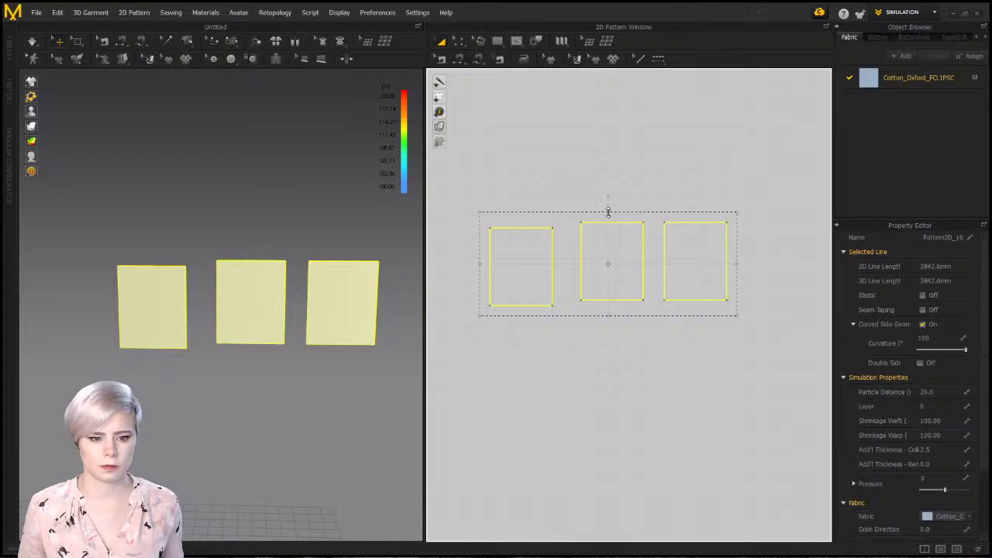
left_click_drag(608, 211, 608, 157)
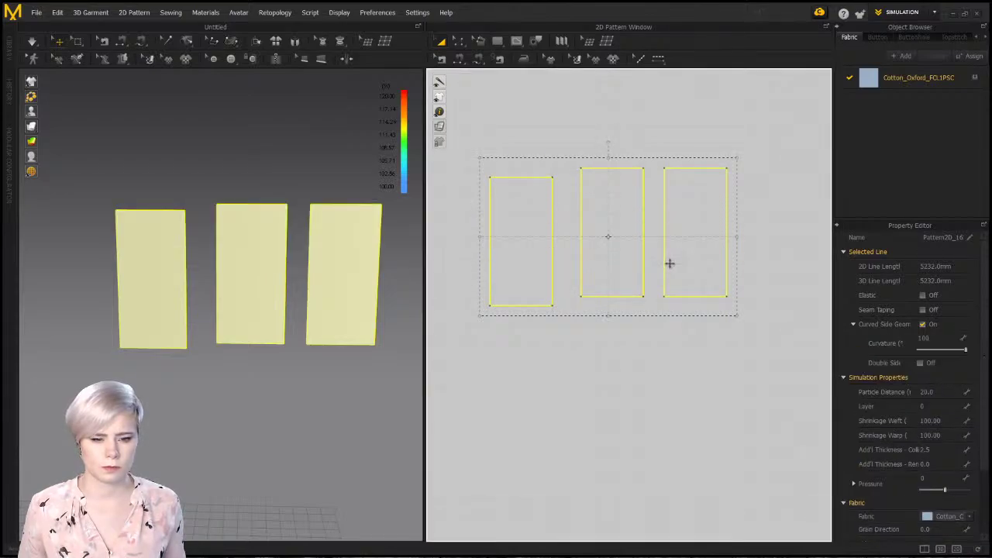
key("ctrl+z")
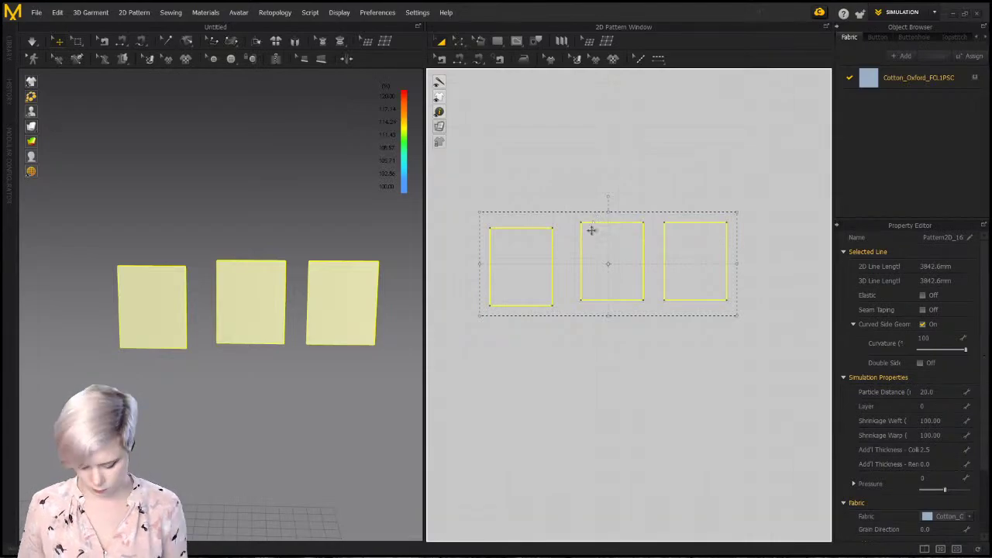
Delete the three rectangles and load the MV2_N male avatar from the library
key("Delete")
left_click(9, 47)
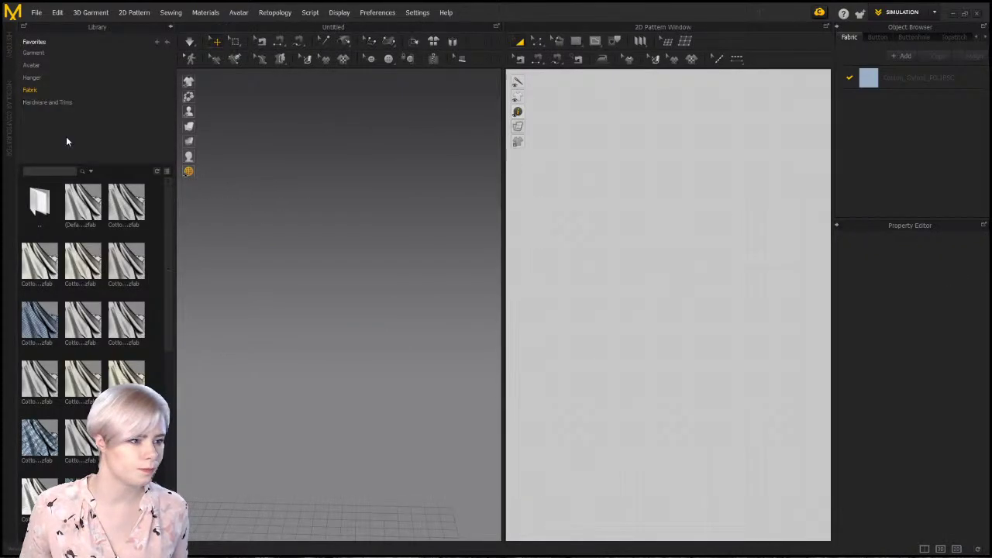
left_click(45, 67)
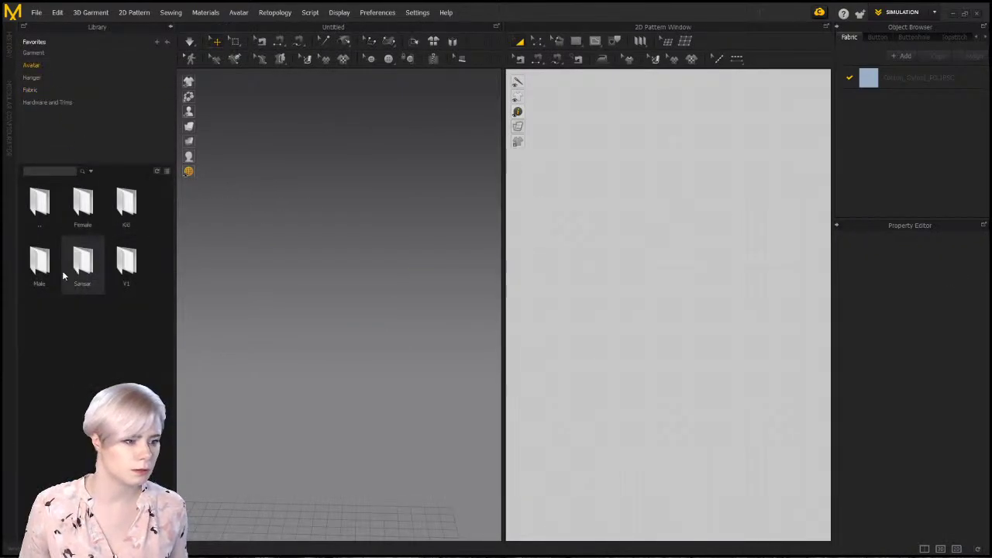
double_click(124, 314)
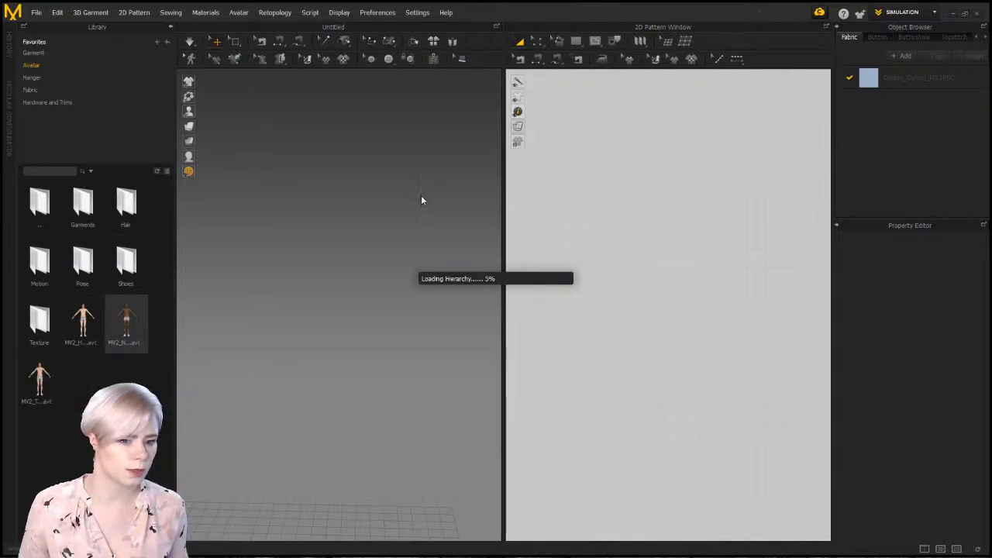
Add the T-shirt garment from the library to the current workspace, keeping the loaded avatar
left_click(50, 54)
double_click(134, 214)
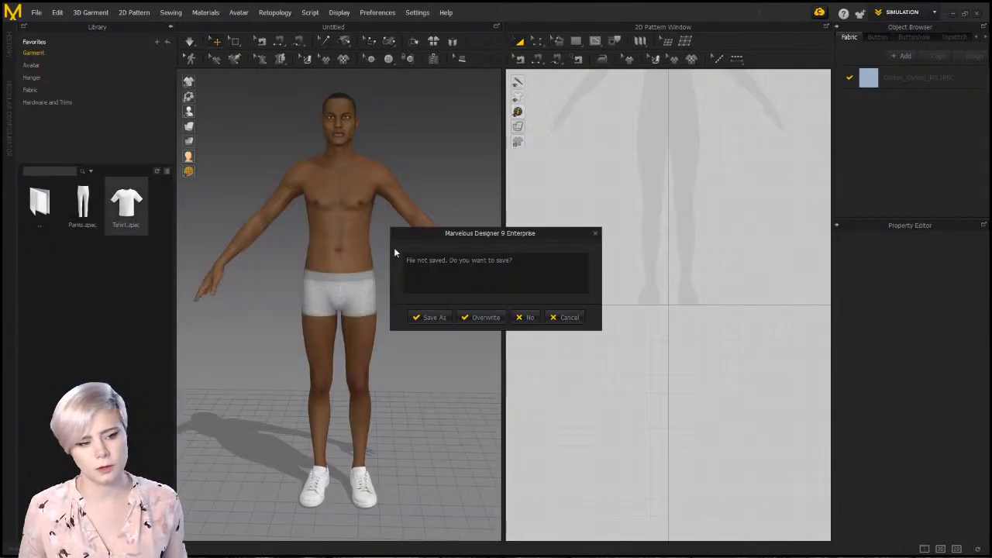
left_click(565, 317)
right_click(136, 209)
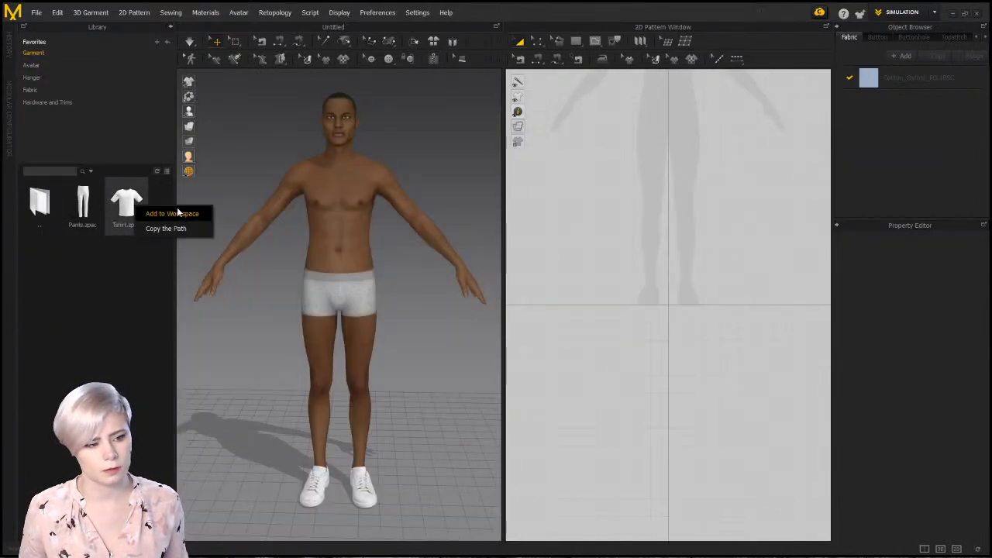
left_click(177, 213)
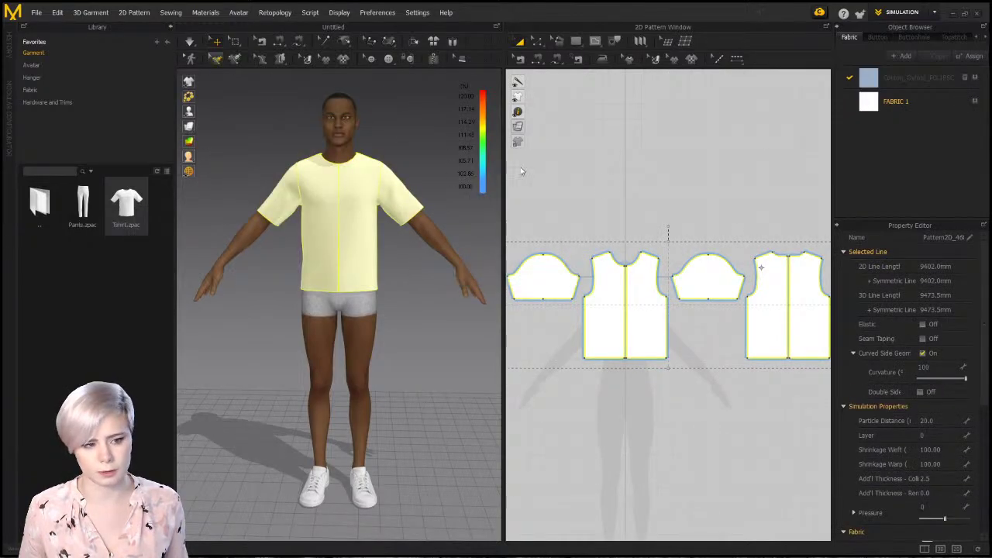
left_click(170, 26)
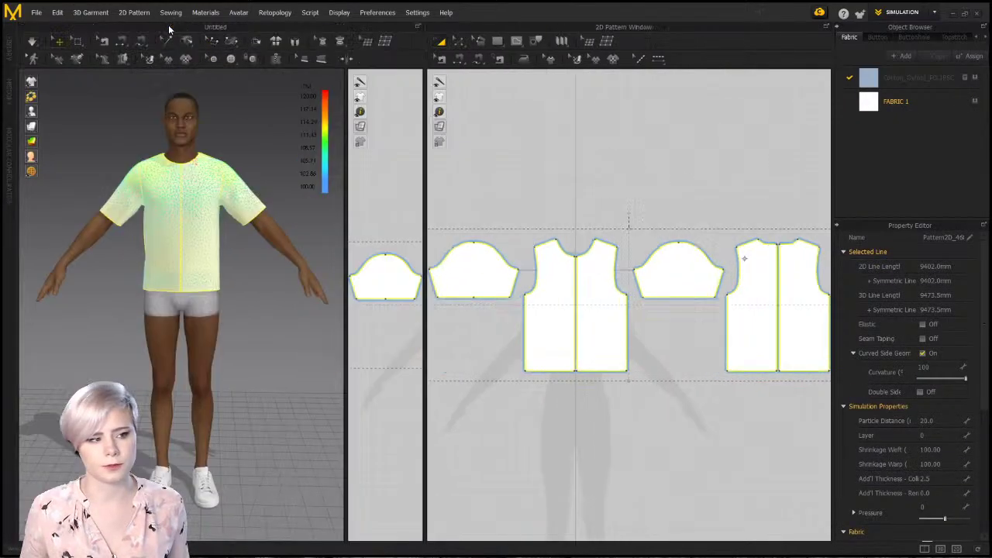
Show the T-shirt with its textured surface instead of the strain map, and apply Cotton_Oxford_FCL1PSC to all its pattern pieces
left_click(608, 184)
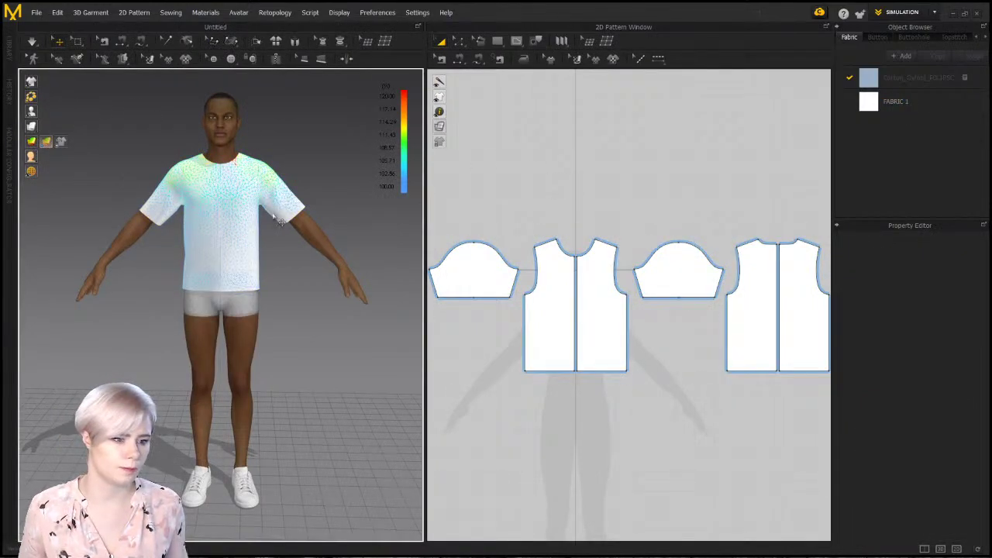
key("alt+2")
scroll(264, 244, "up", 5)
middle_click_drag(261, 246, 253, 387)
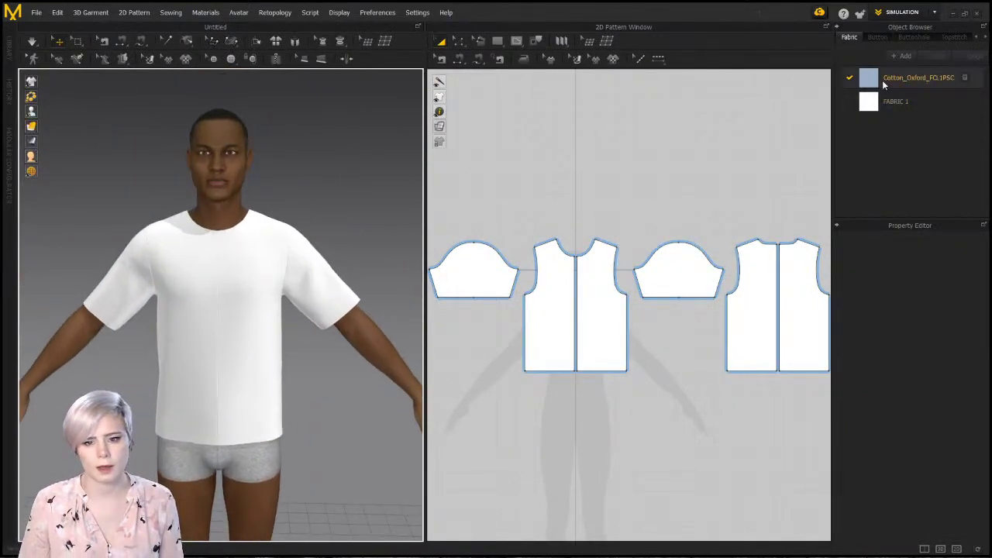
key("ctrl+a")
left_click_drag(876, 78, 777, 281)
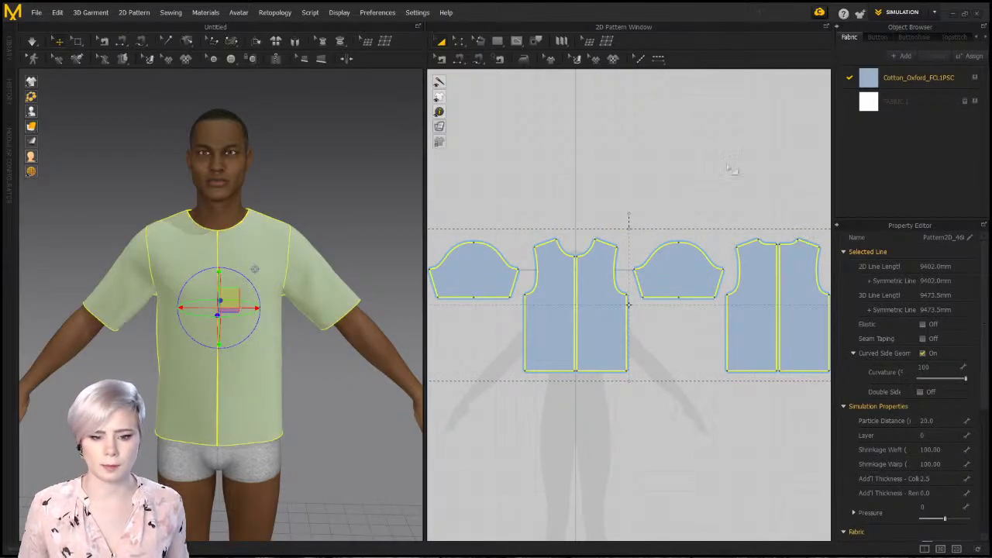
left_click(726, 158)
Spread the T-shirt patterns apart, moving the back and sleeves outward and separating one front half from the other
scroll(436, 285, "down", 4)
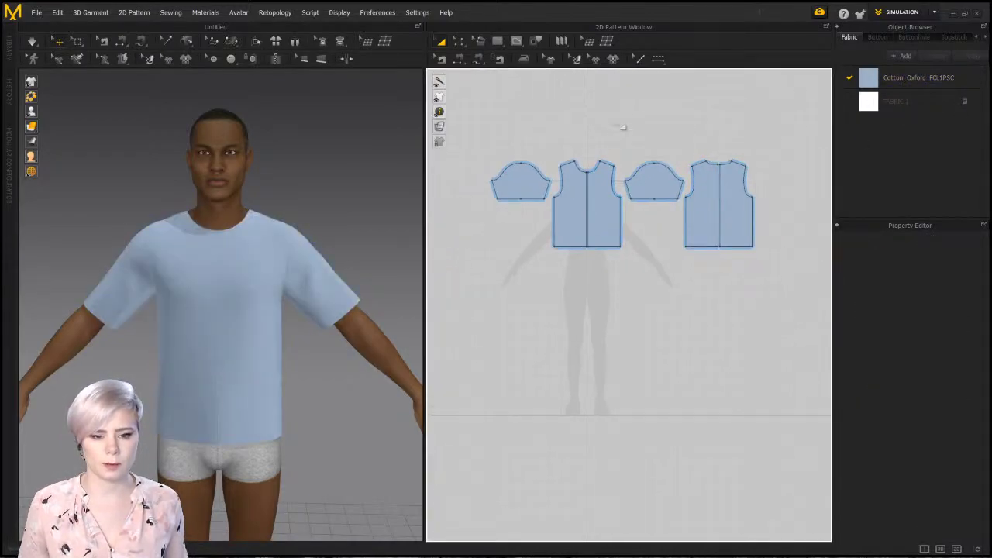
left_click_drag(774, 269, 774, 269)
left_click_drag(719, 210, 796, 212)
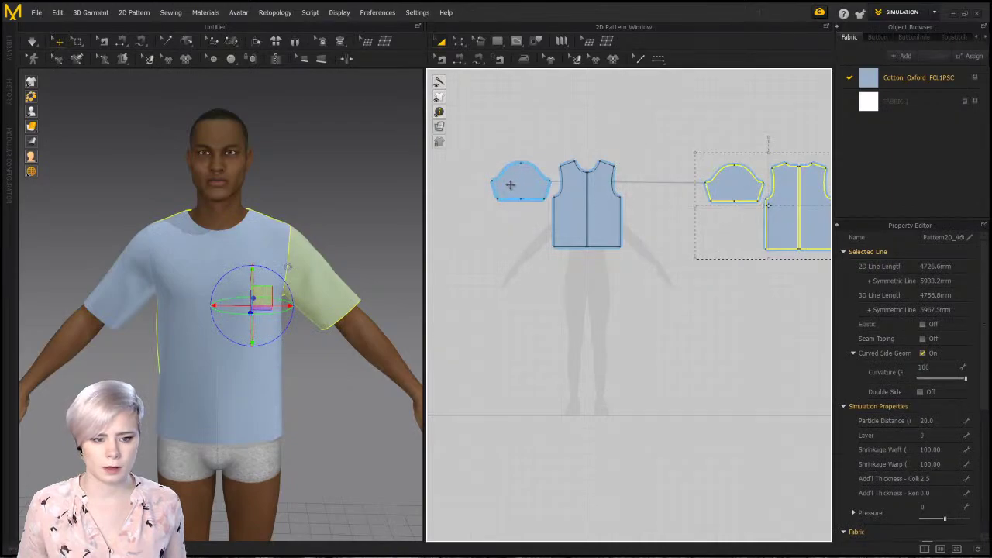
left_click_drag(509, 184, 444, 172)
left_click_drag(616, 223, 663, 223)
Examine the grain direction of the separated front half with the texture editing tool, and return to the pattern transform tool
left_click(577, 58)
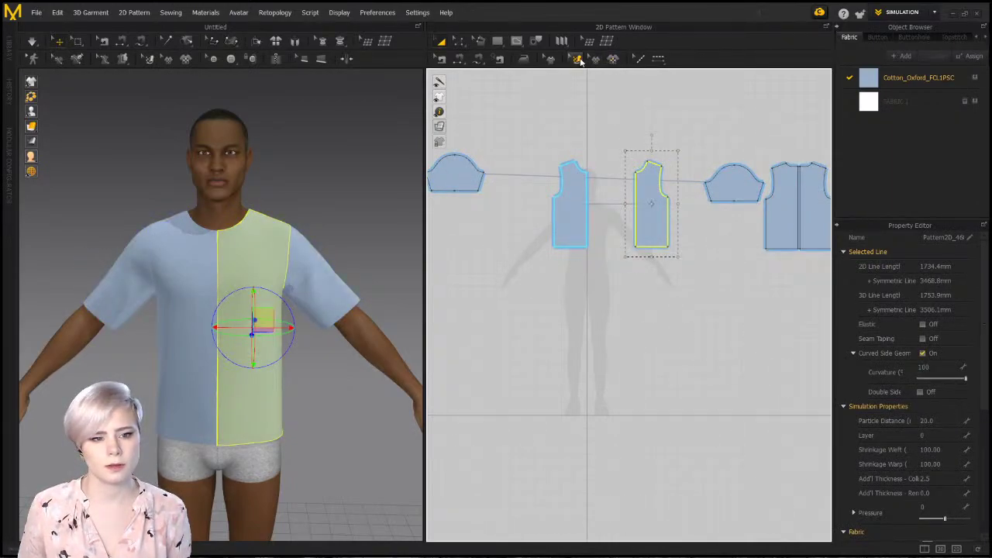
scroll(700, 264, "up", 3)
scroll(655, 312, "up", 5)
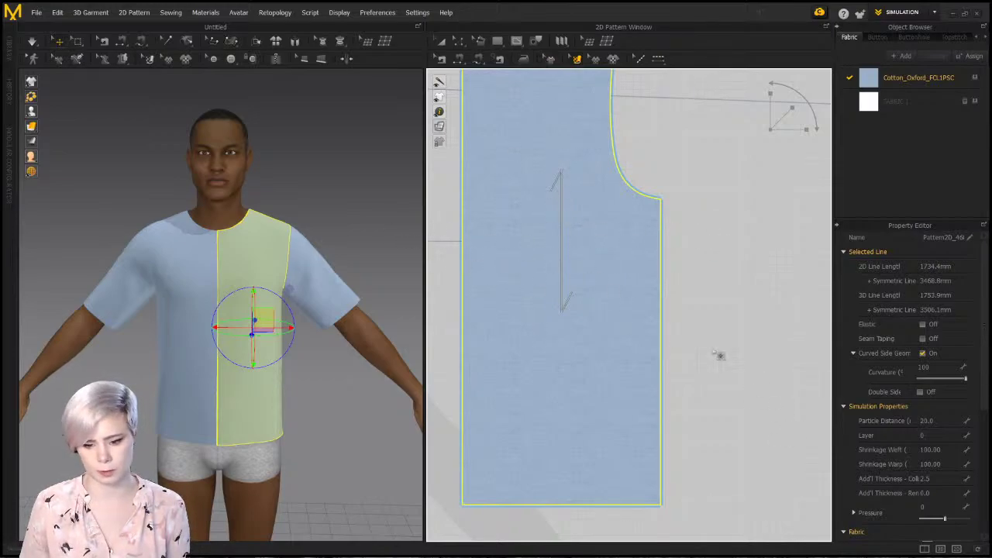
scroll(688, 296, "down", 5)
left_click(440, 40)
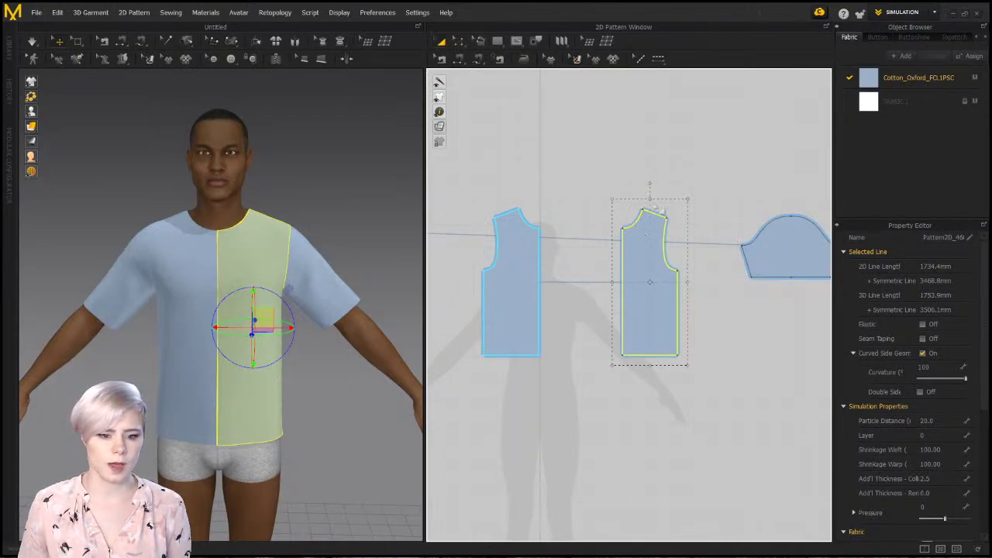
Remove the linked editing between the separated front half and its mirrored counterpart, leaving its rotation as it was
mouse_move(650, 183)
left_mouse_down()
mouse_move(631, 183)
mouse_move(646, 182)
left_mouse_up()
key("ctrl+z")
right_click(639, 254)
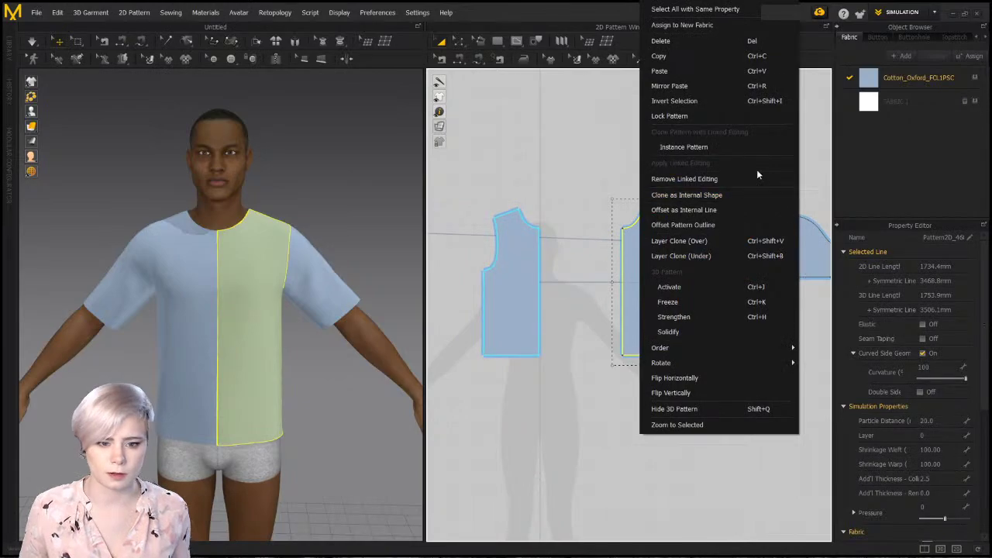
left_click(720, 181)
left_click(655, 159)
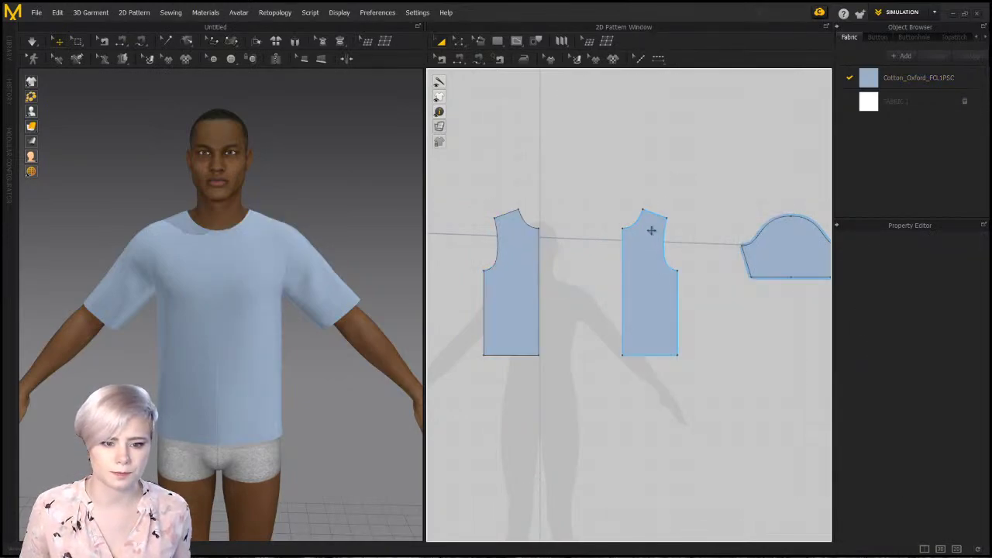
Rotate the unlinked front half counterclockwise to a diagonal orientation, and check its grain line with the texture editing tool
left_click(647, 228)
left_click(650, 184)
left_click(653, 246)
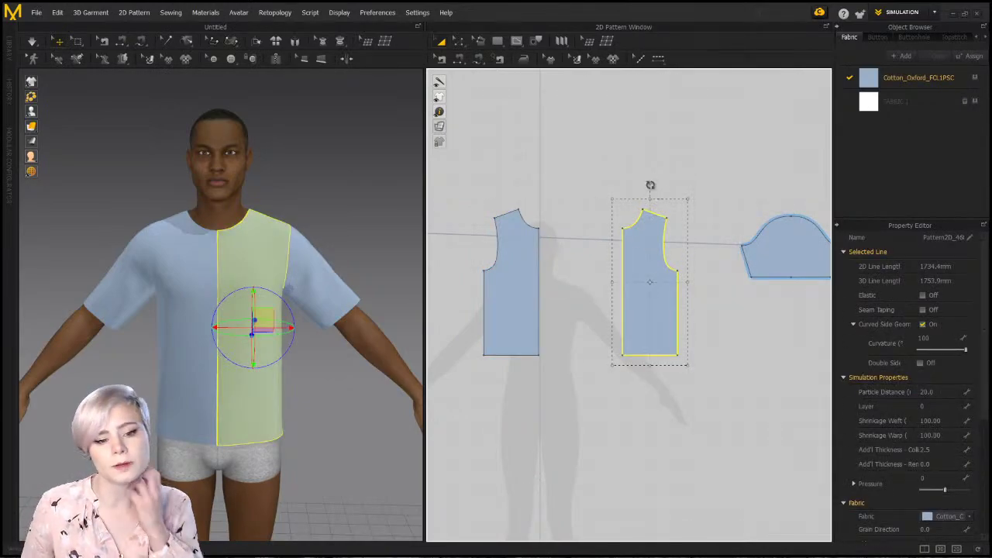
left_click_drag(649, 186, 603, 209)
left_click(576, 58)
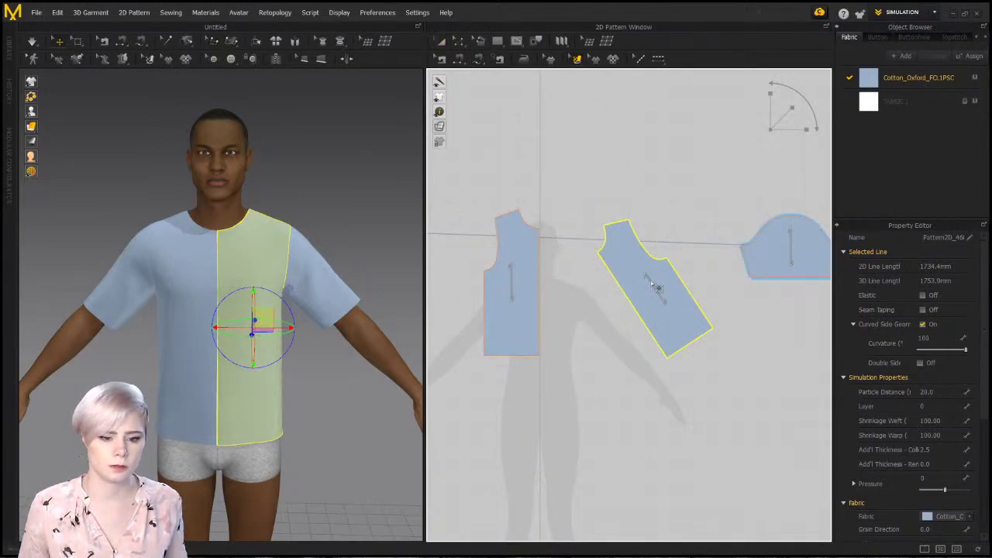
left_click_drag(655, 287, 640, 248)
left_click(593, 225)
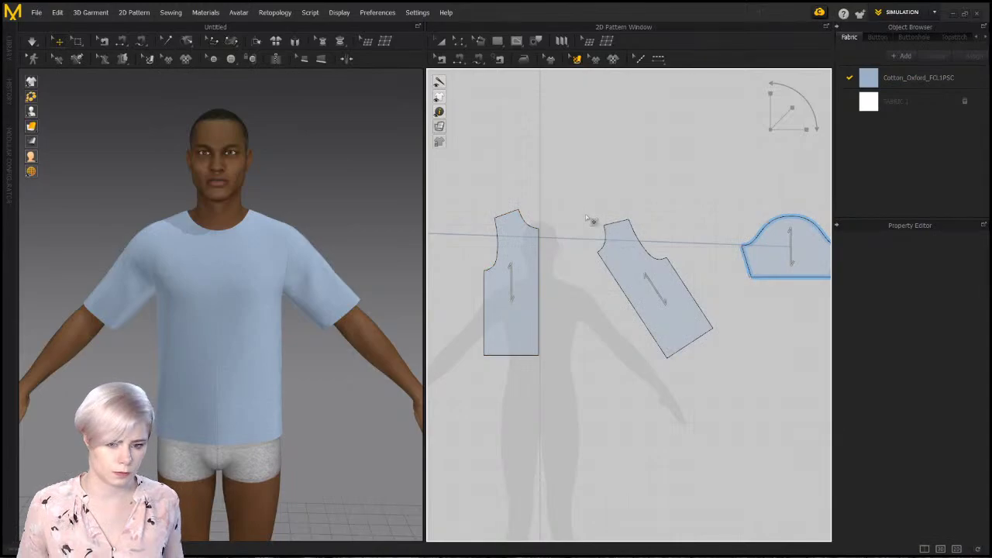
Simulate the T-shirt with the tilted front half, check that piece's grain line, and return to the pattern transform tool
key("a")
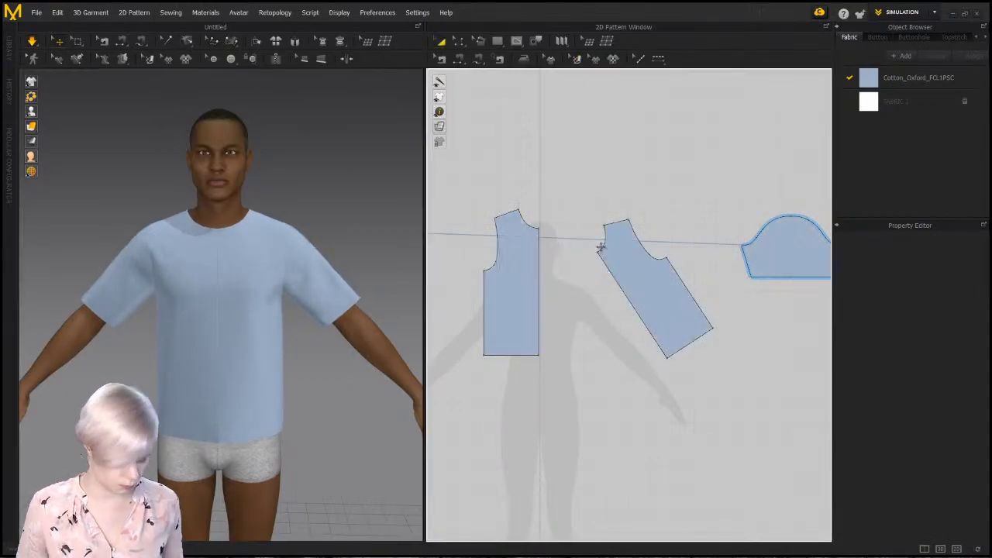
left_click(576, 58)
left_click(655, 282)
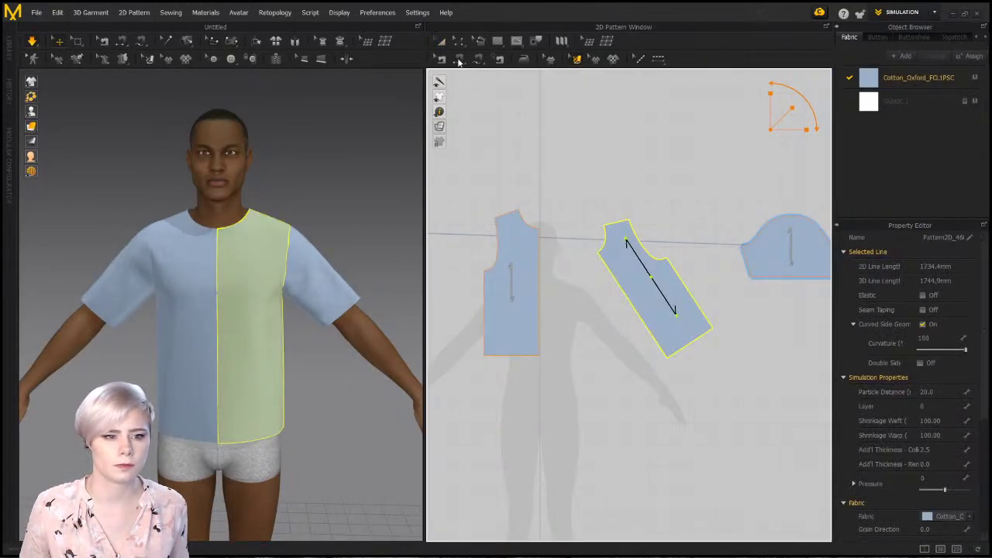
left_click(440, 40)
left_click(617, 202)
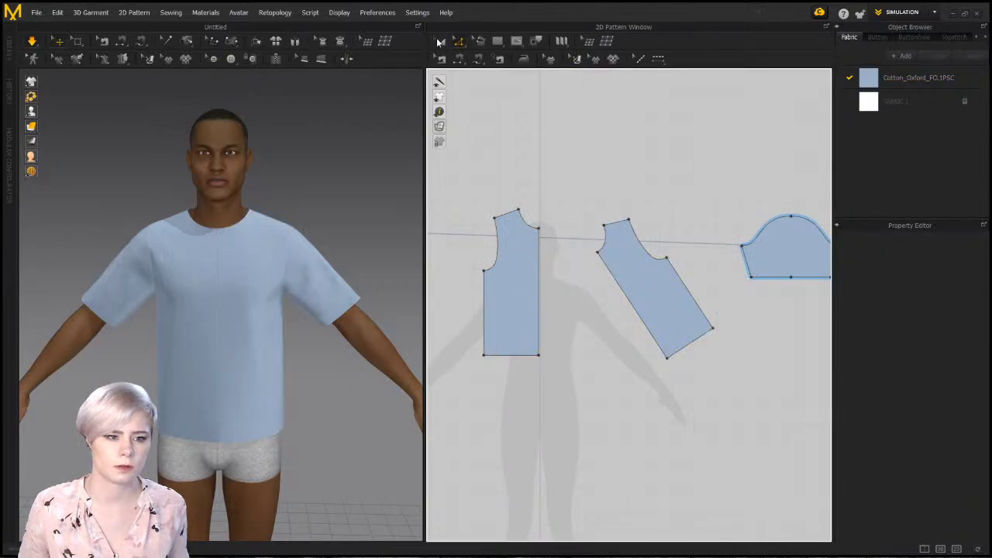
Rotate the tilted front half further counterclockwise in the 2D pattern layout
left_click(632, 260)
left_click(658, 200)
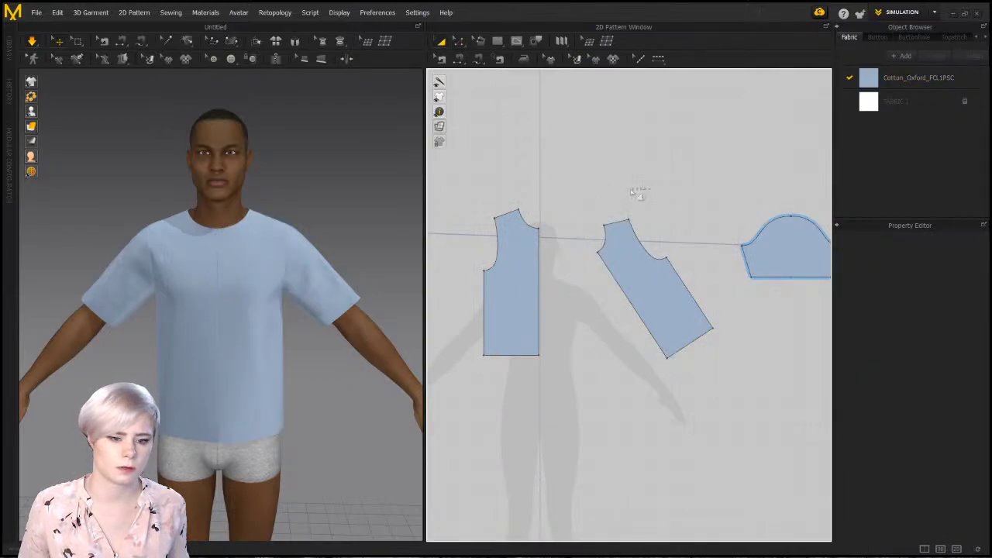
left_click(631, 230)
left_click_drag(653, 192, 715, 239)
scroll(620, 269, "up", 5)
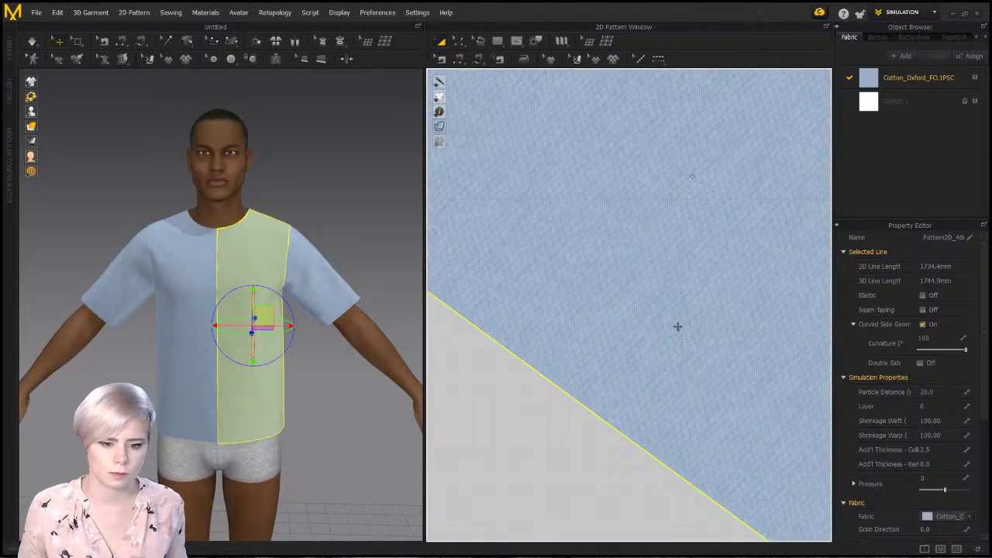
scroll(682, 328, "down", 5)
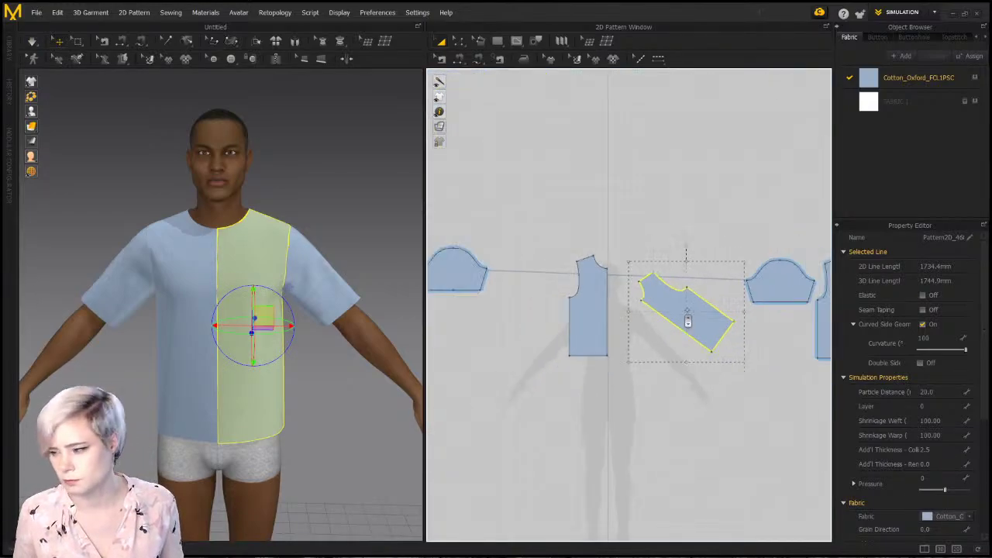
scroll(687, 323, "down", 2)
scroll(659, 298, "up", 4)
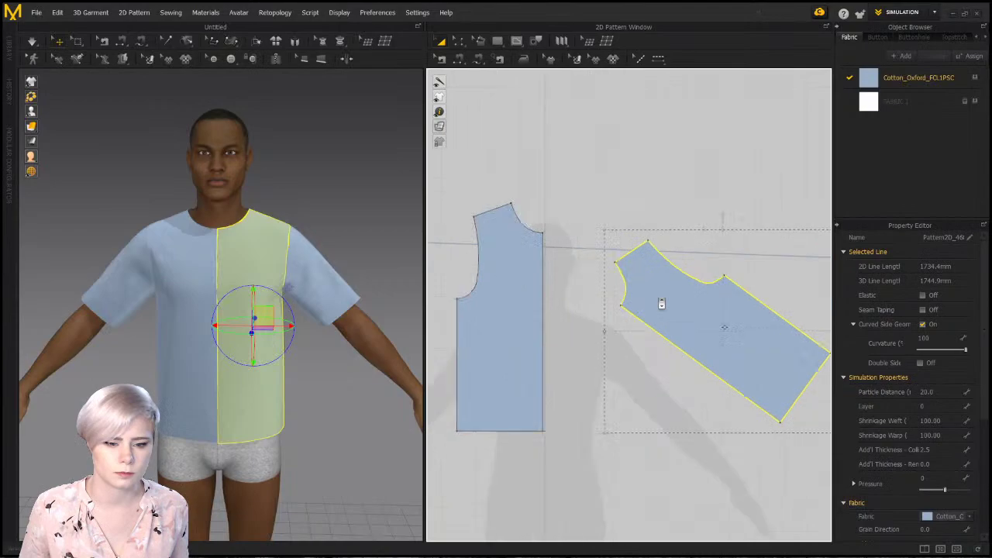
Turn the rotated front half's grain line to vertical, independently of the pattern's orientation, with the texture editing tool
left_click(677, 245)
left_click(716, 338)
left_click(576, 59)
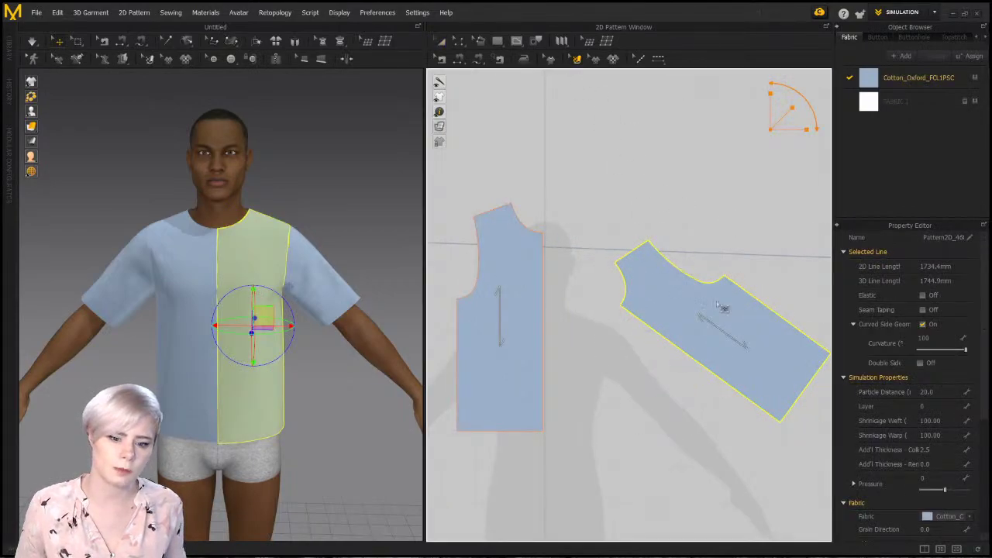
scroll(723, 343, "up", 2)
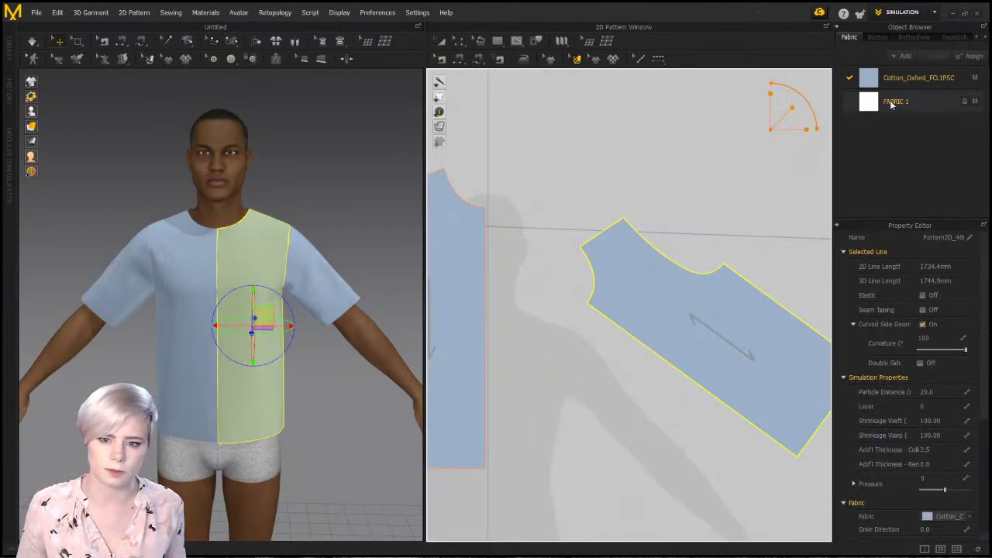
left_click(711, 342)
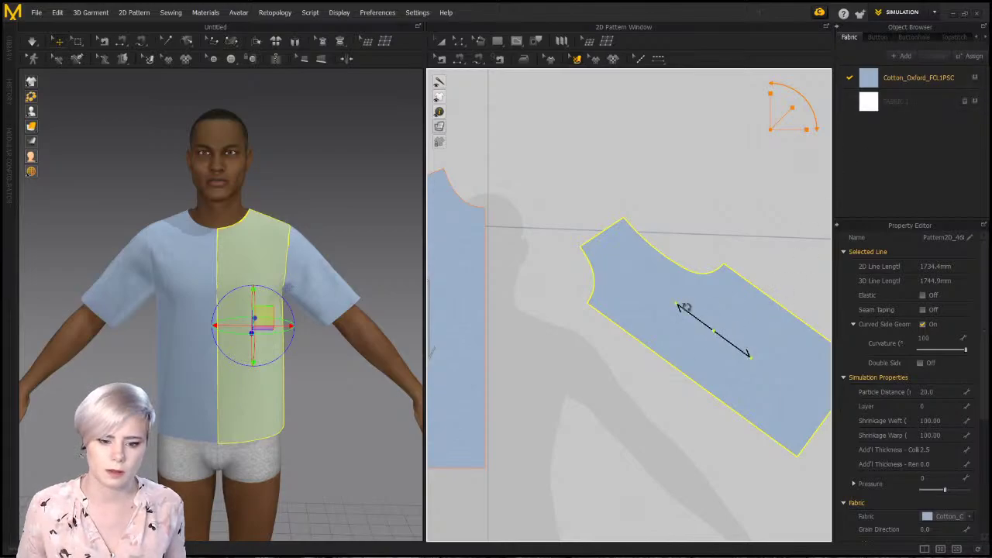
left_click_drag(676, 307, 710, 255)
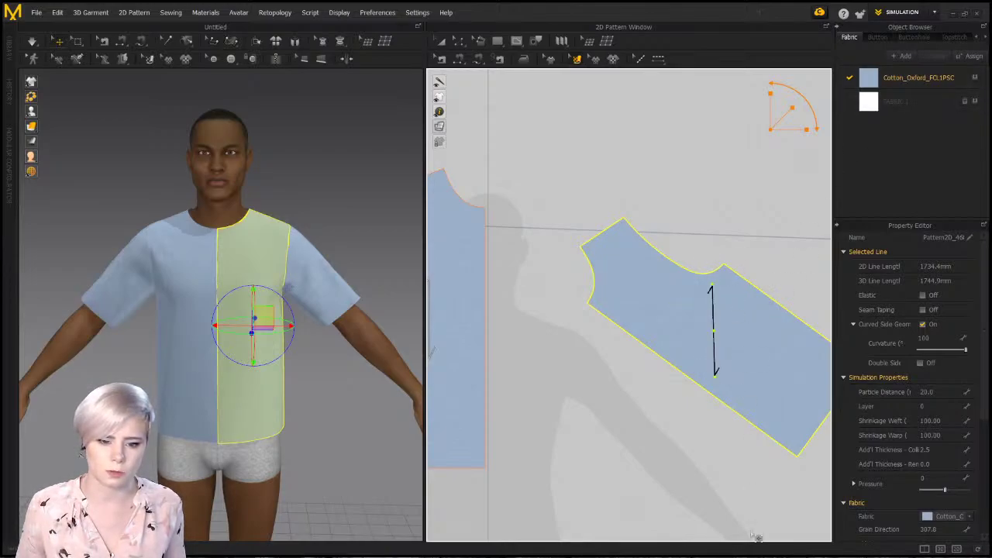
Turn the rotated front half's grain line crosswise to a grain direction of 262.3, and simulate the T-shirt
scroll(718, 317, "down", 5)
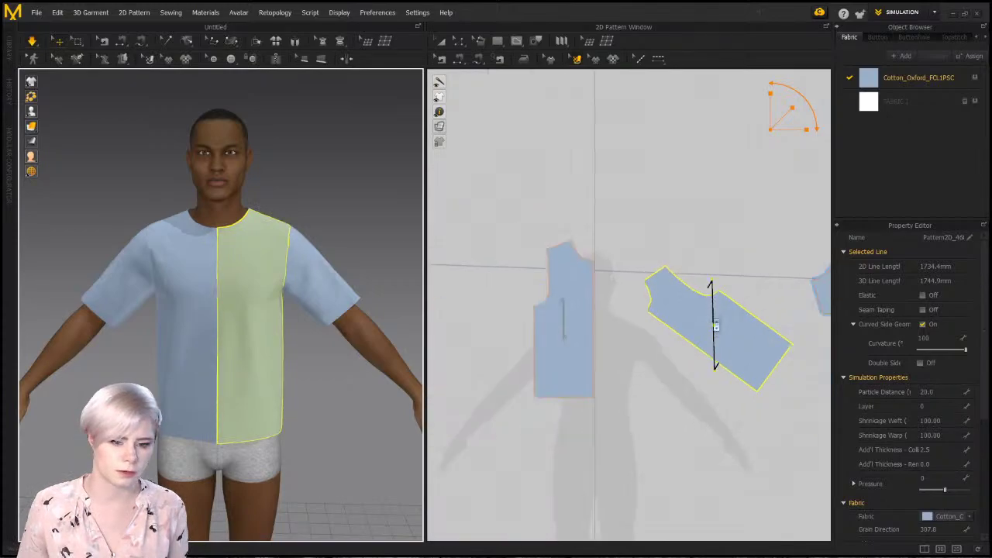
scroll(709, 273, "up", 4)
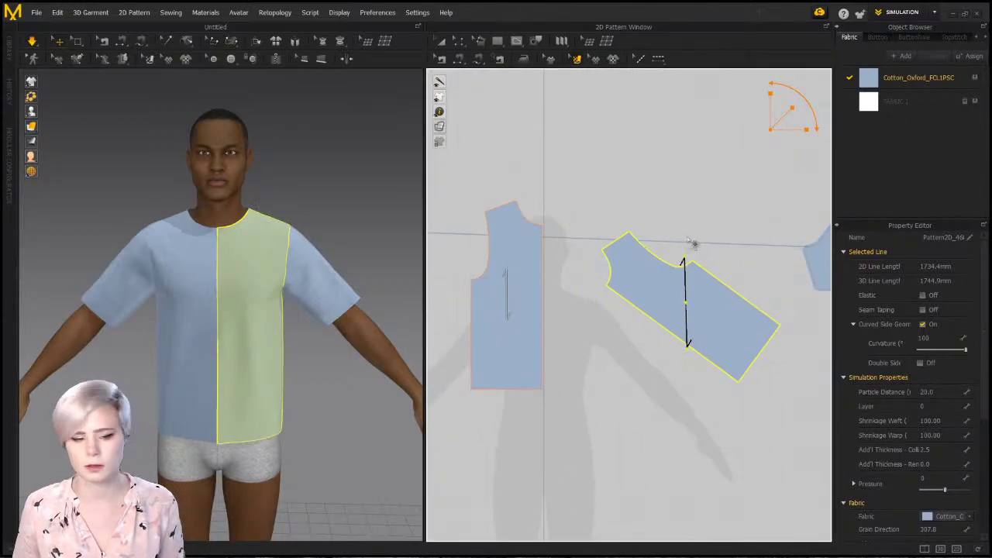
left_click_drag(684, 257, 713, 269)
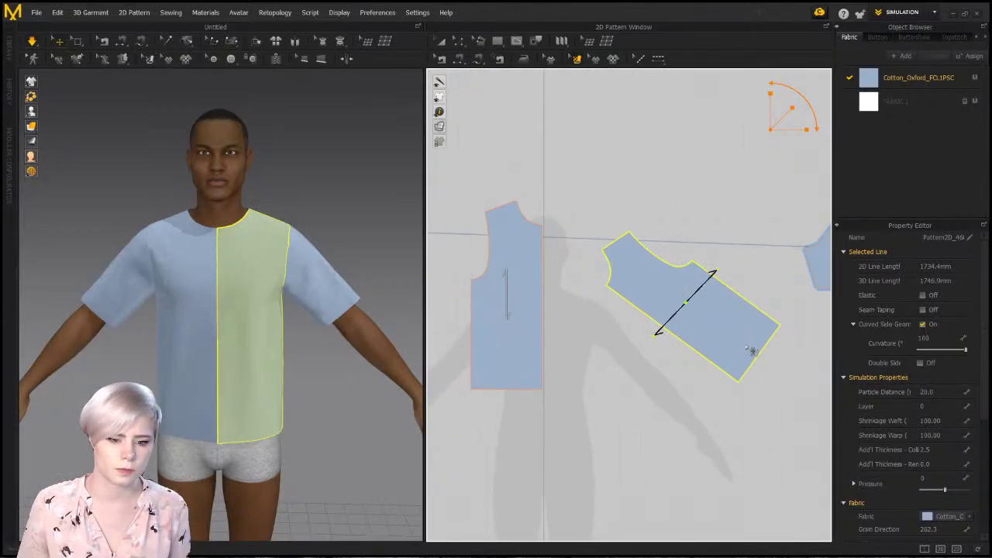
key("space")
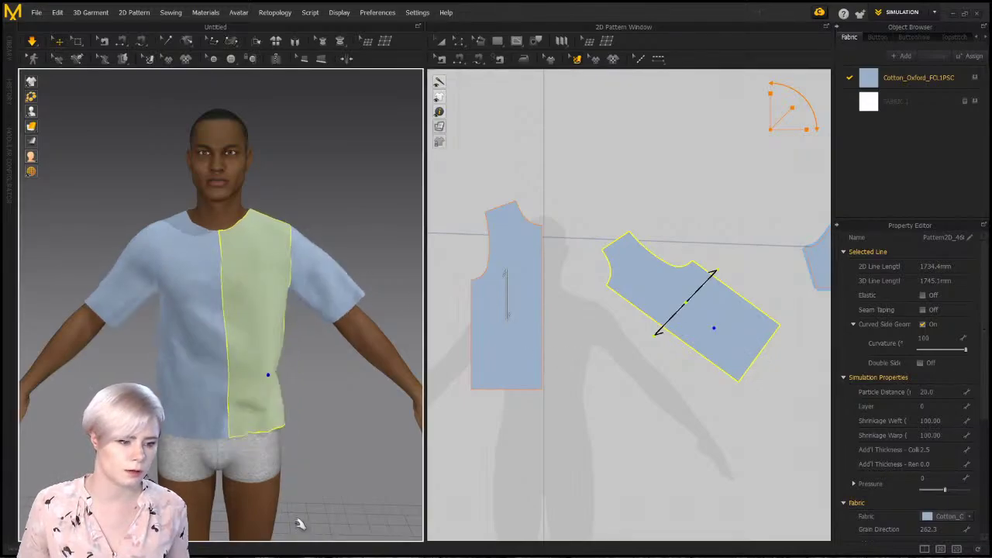
Open the library panel, and move one back half down and away from its mirrored half with the pattern transform tool
left_click(9, 48)
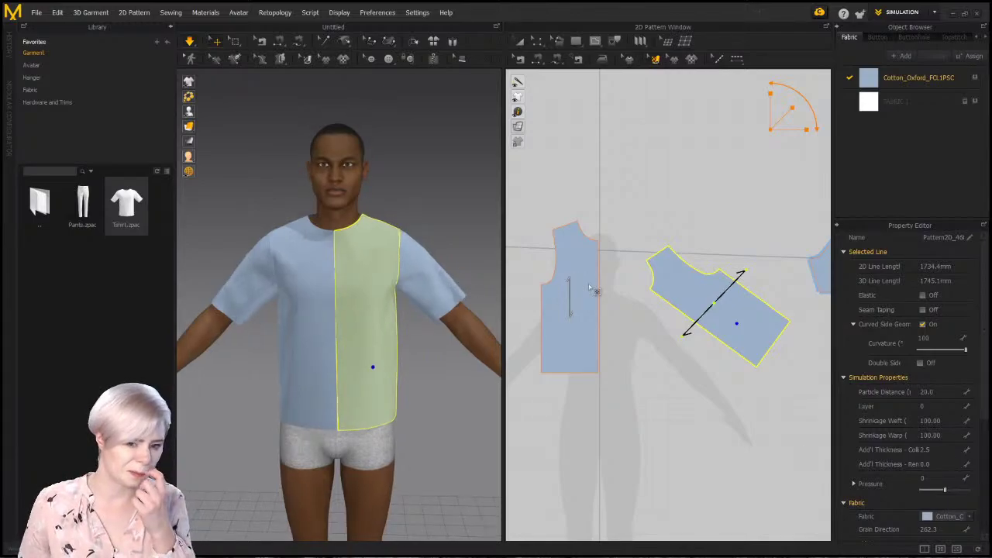
scroll(594, 232, "down", 3)
key("a")
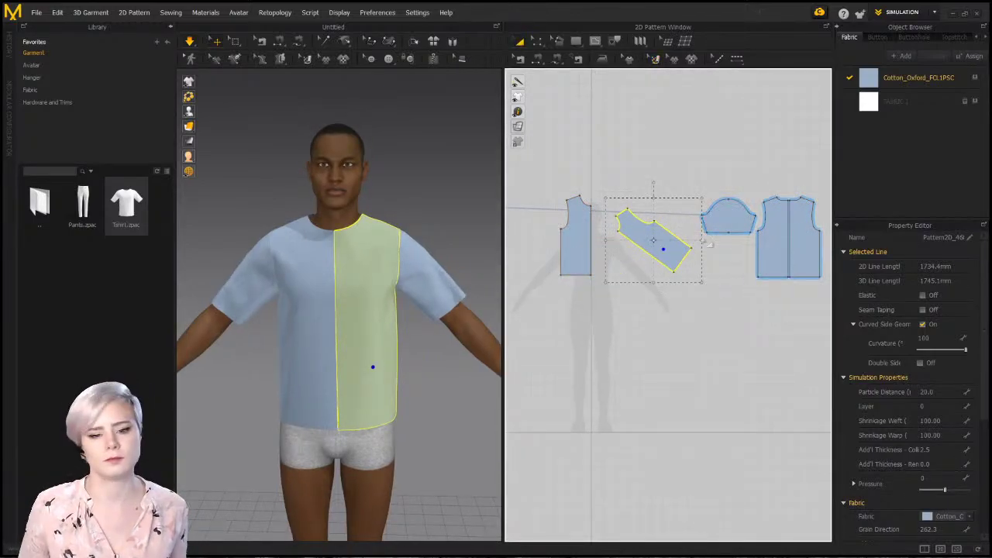
left_click(796, 246)
middle_click_drag(818, 257, 704, 246)
scroll(703, 246, "up", 3)
left_click_drag(700, 241, 758, 339)
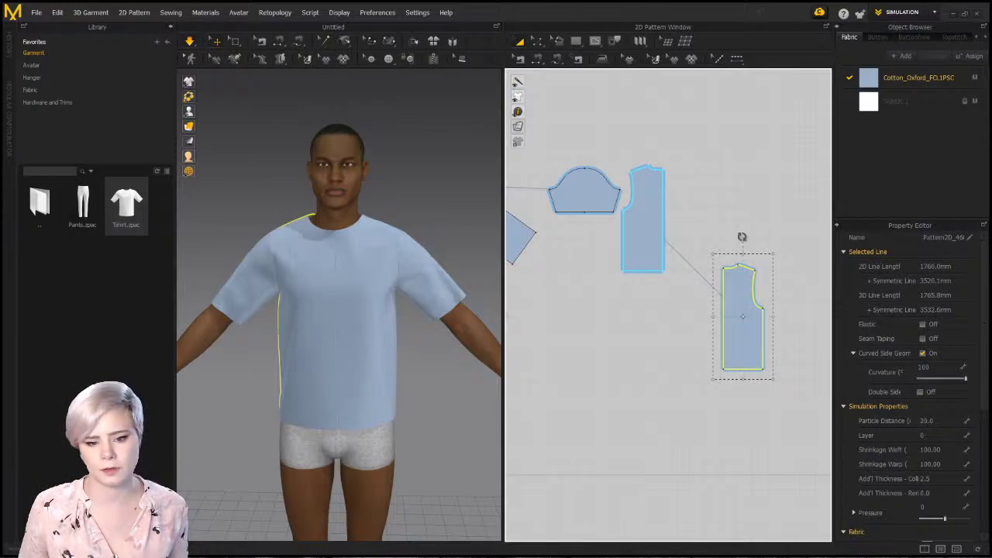
Examine and compare the grain lines of the upright and rotated front halves with the texture editing tool
middle_click_drag(633, 298, 657, 246)
scroll(780, 264, "down", 2)
scroll(723, 250, "up", 1)
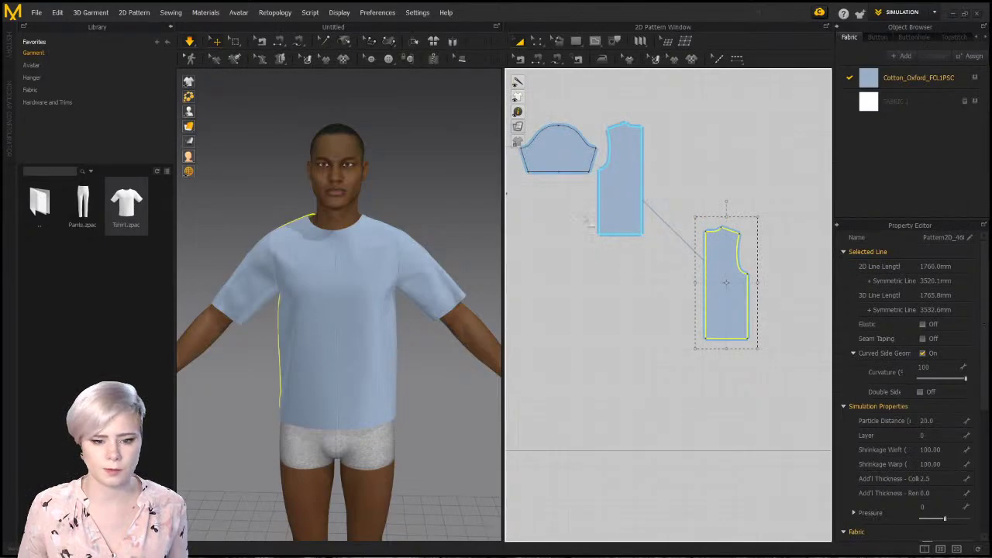
middle_click_drag(588, 248, 668, 262)
scroll(668, 262, "down", 1)
scroll(635, 237, "down", 1)
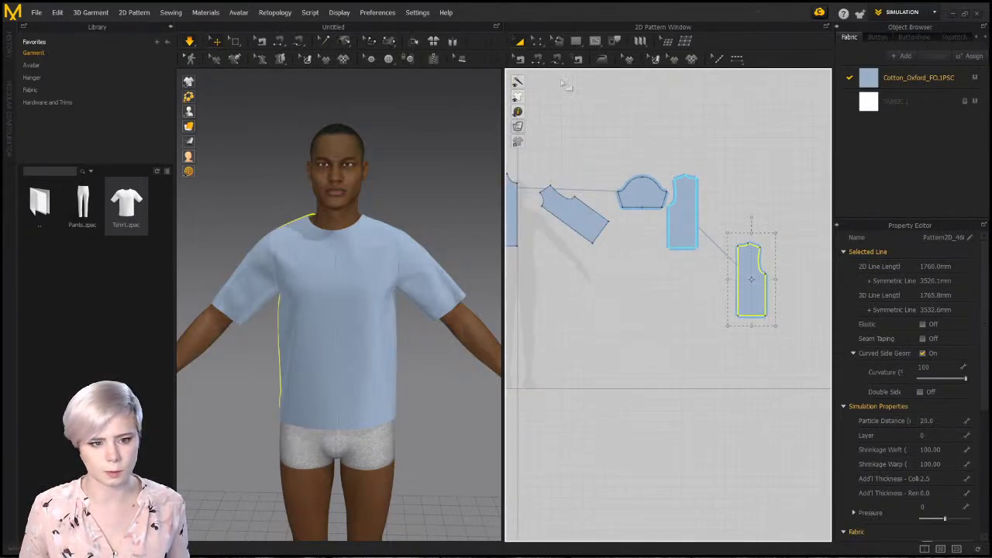
left_click(657, 59)
scroll(601, 265, "down", 1)
middle_click_drag(600, 265, 680, 282)
scroll(646, 268, "up", 2)
scroll(666, 281, "up", 2)
scroll(589, 259, "up", 1)
scroll(593, 243, "up", 2)
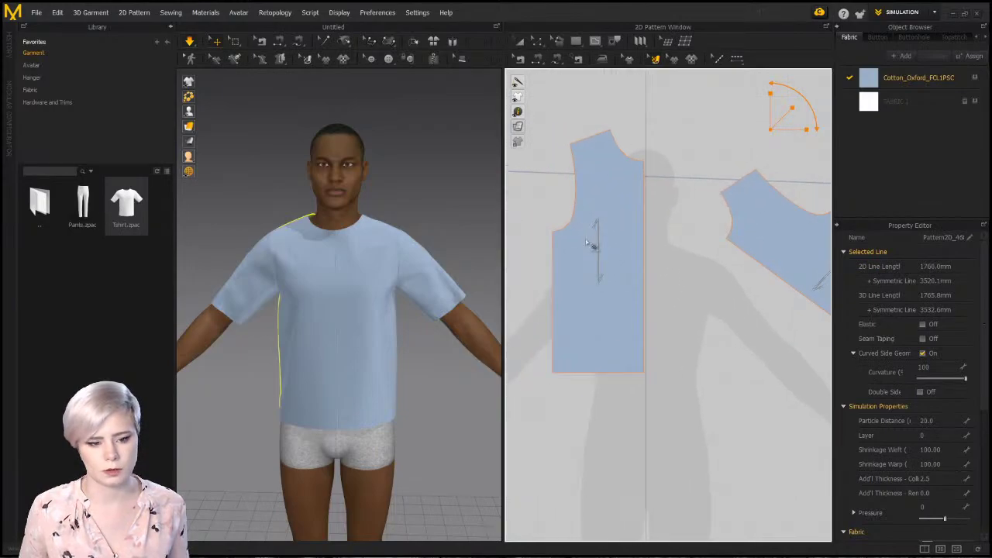
scroll(623, 302, "up", 1)
scroll(780, 263, "down", 4)
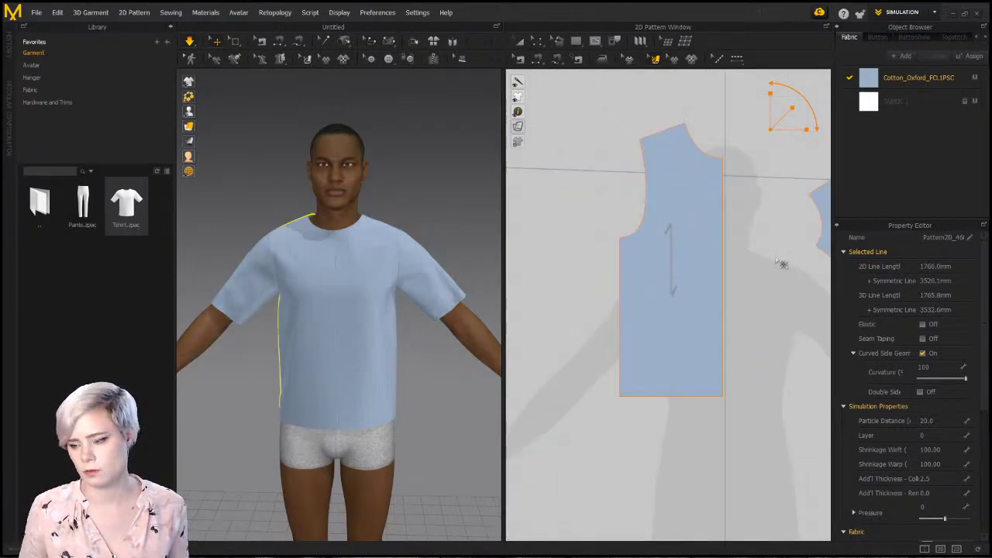
scroll(682, 232, "up", 1)
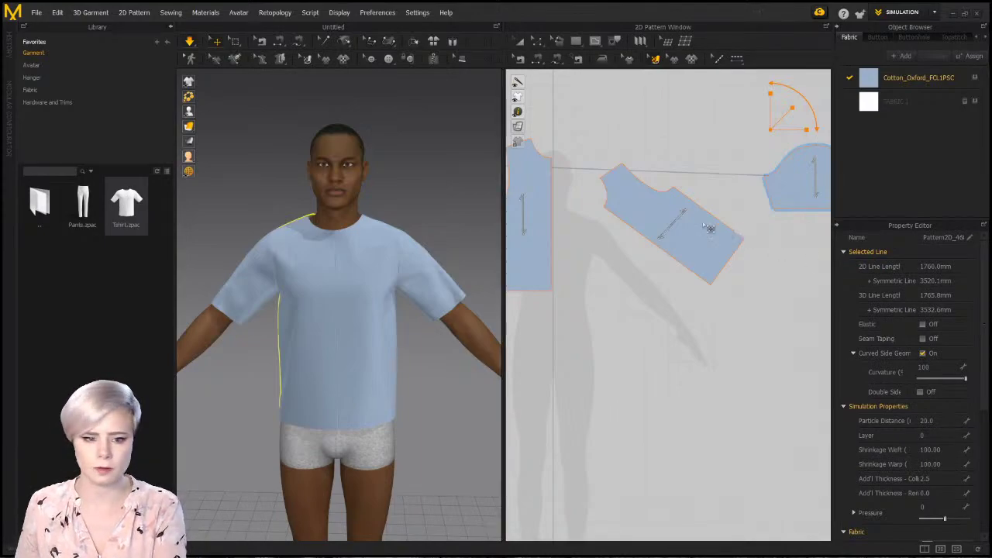
Select the rotated front half with the pattern transform tool, and inspect the simulated T-shirt from behind and from the front
key("a")
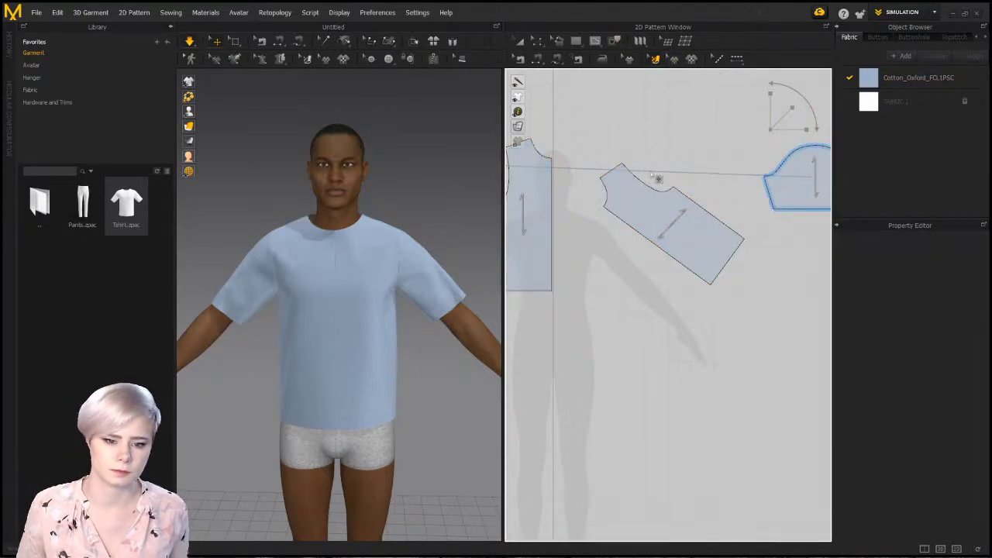
left_click(651, 203)
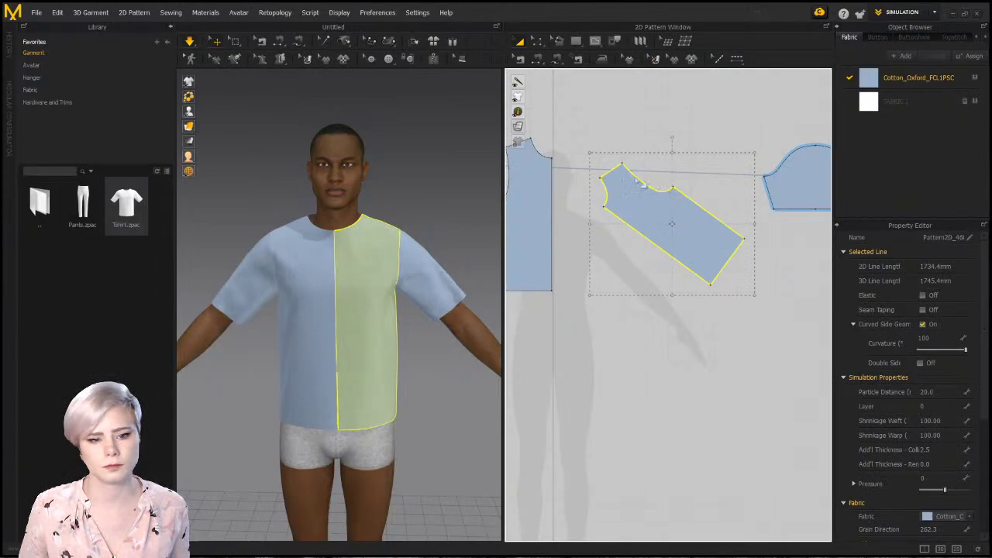
right_click_drag(421, 240, 228, 251)
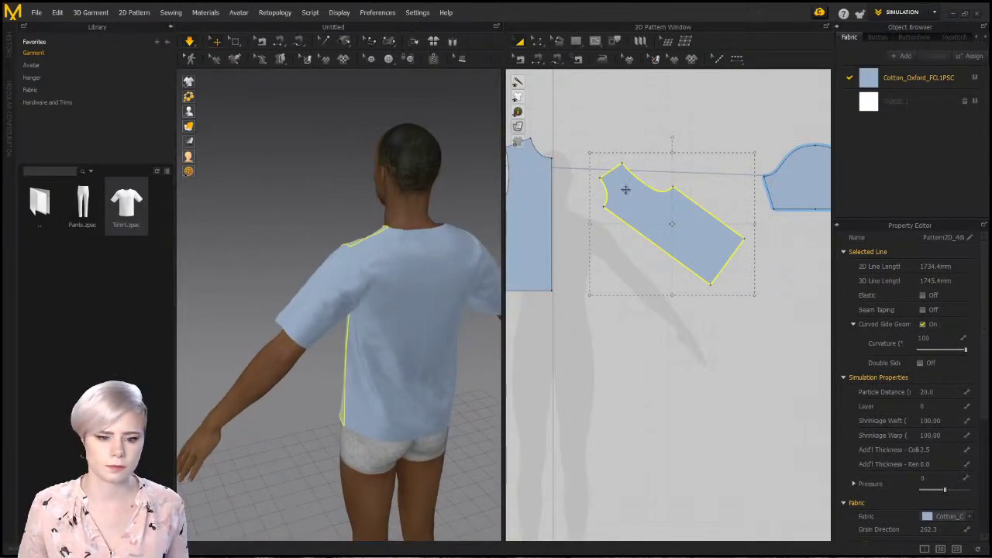
key("2")
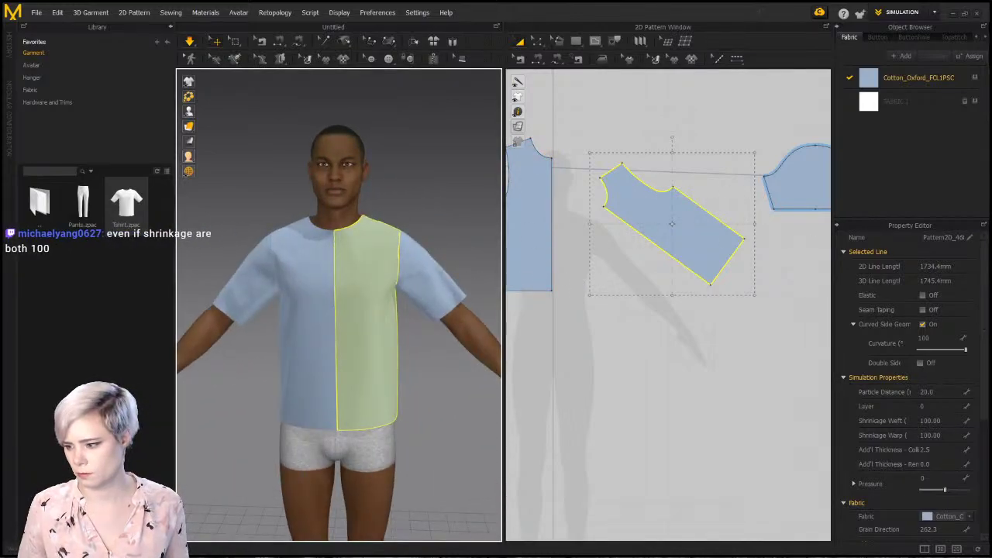
Move the lowered back half back up beside its mirrored half in the pattern layout
left_click(658, 110)
scroll(631, 252, "down", 4)
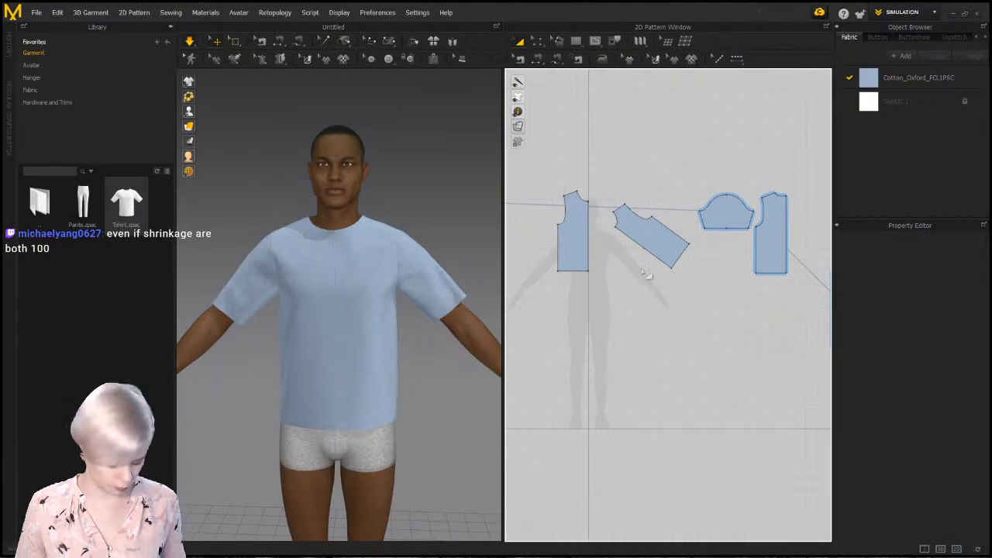
left_click(659, 245)
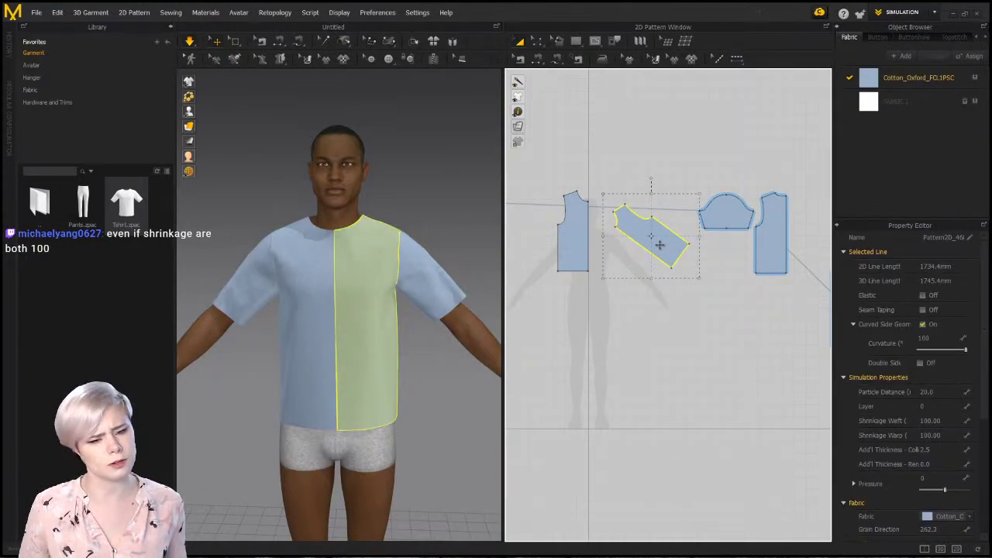
key("ctrl+z")
key("ctrl+z")
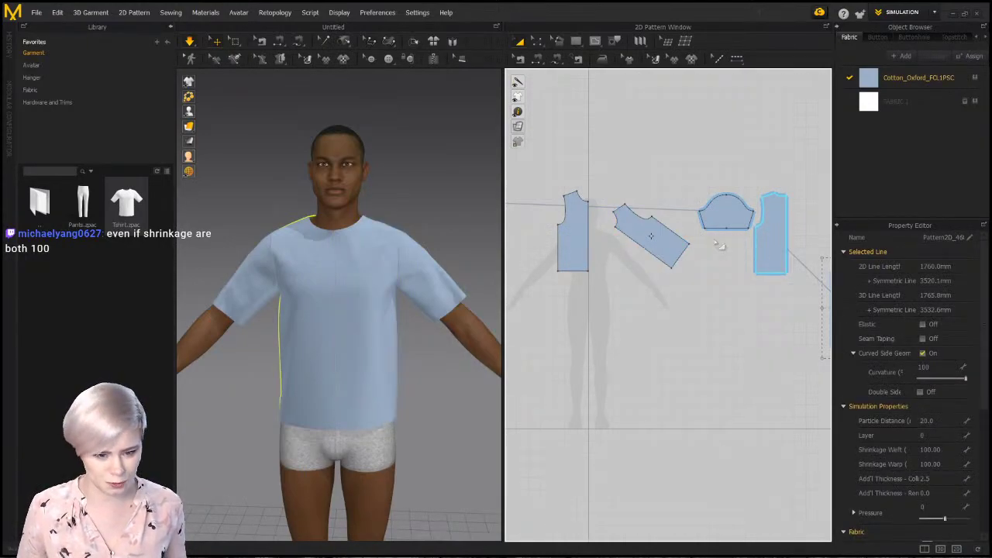
key("ctrl+a")
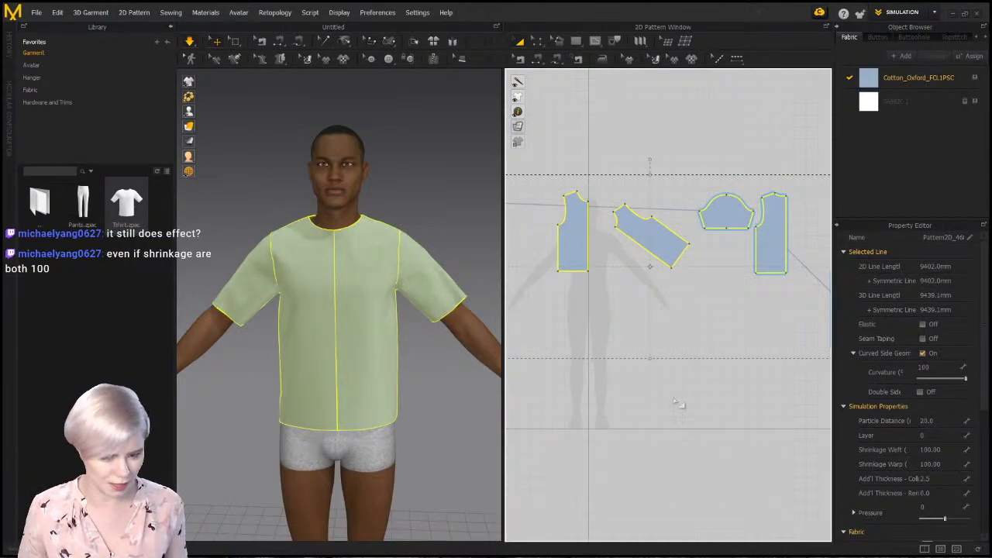
scroll(667, 361, "down", 3)
scroll(702, 372, "down", 3)
scroll(703, 373, "up", 3)
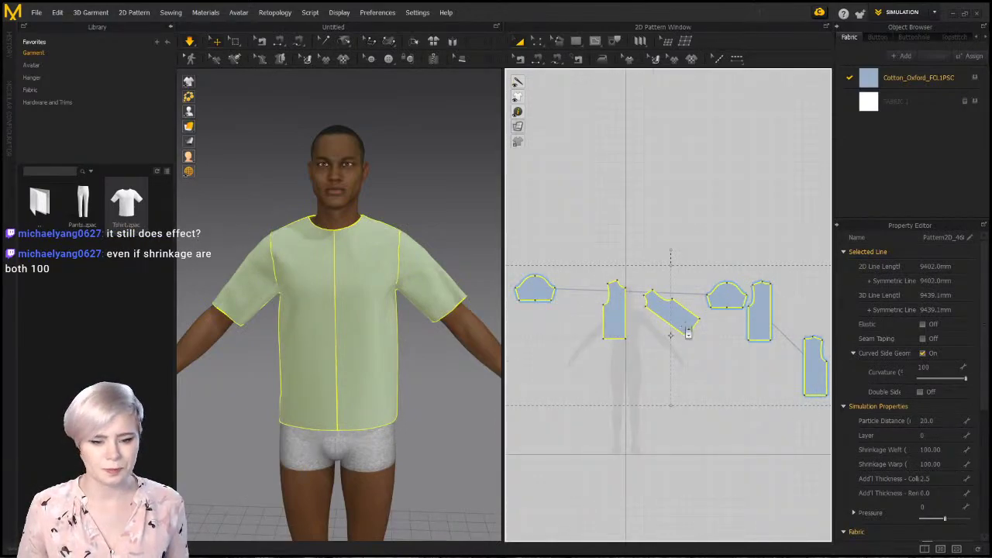
scroll(690, 331, "down", 1)
left_click(821, 357)
left_click_drag(790, 353, 768, 310)
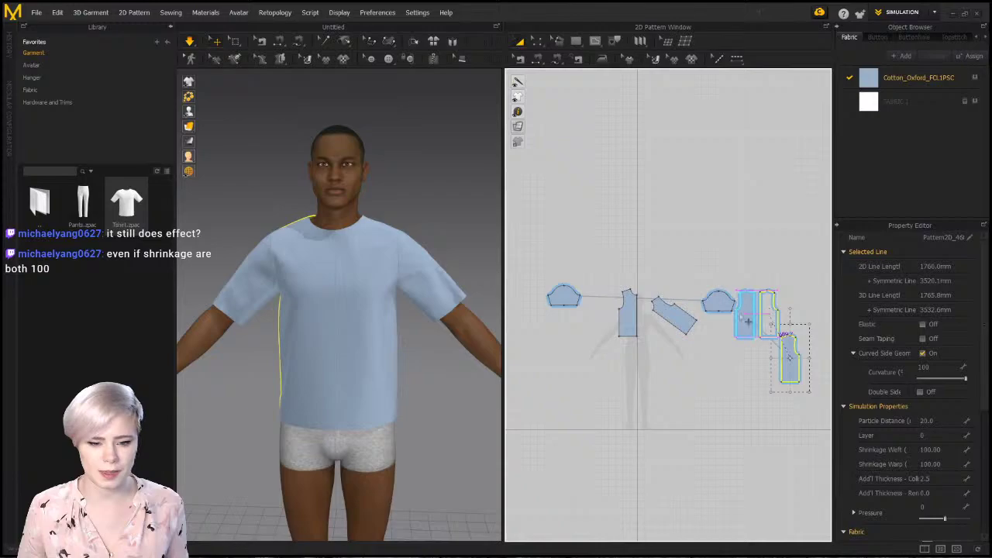
Select both front halves, and widen the Property Editor so the simulation property names are readable
scroll(725, 314, "up", 2)
left_click(647, 316)
left_click_drag(647, 317, 648, 319)
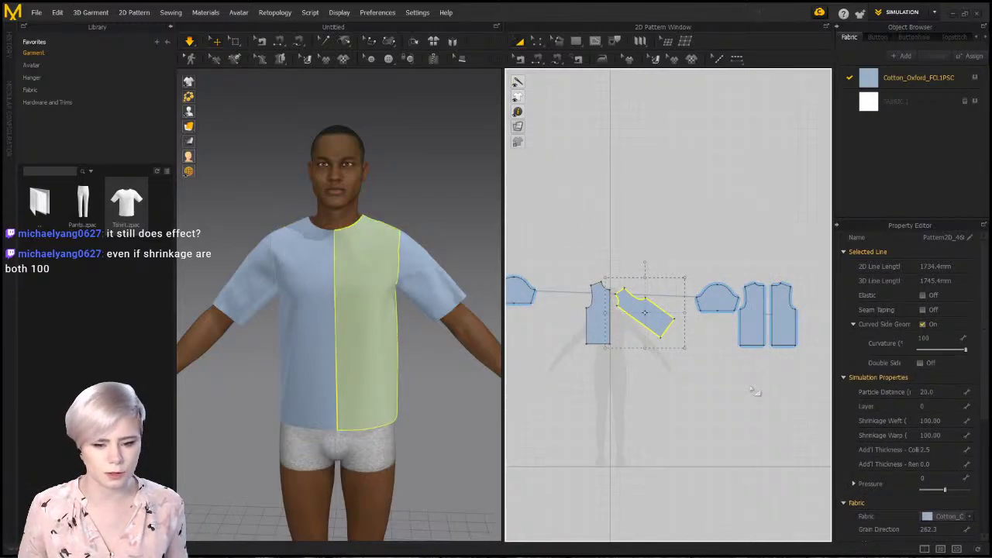
left_click(600, 316, "shift")
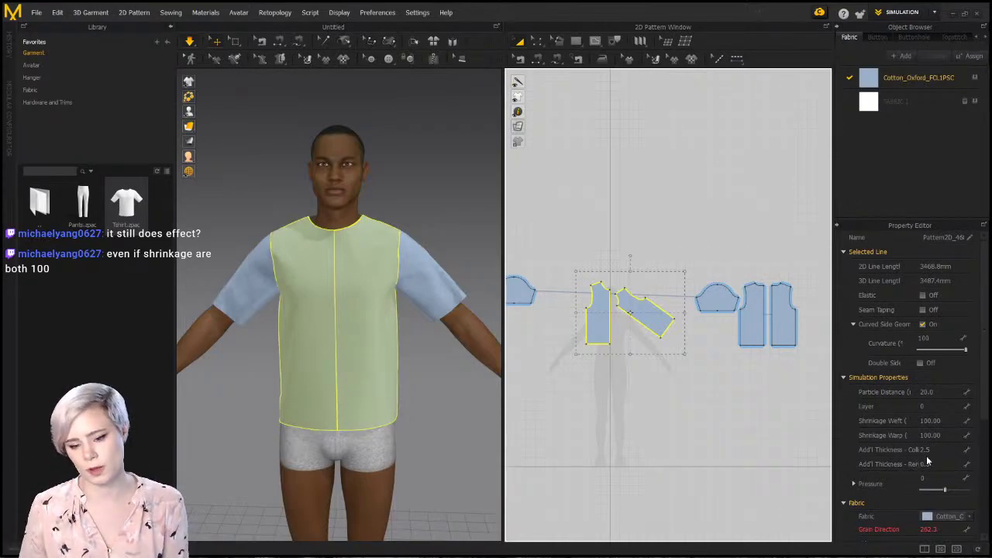
left_click_drag(833, 385, 766, 380)
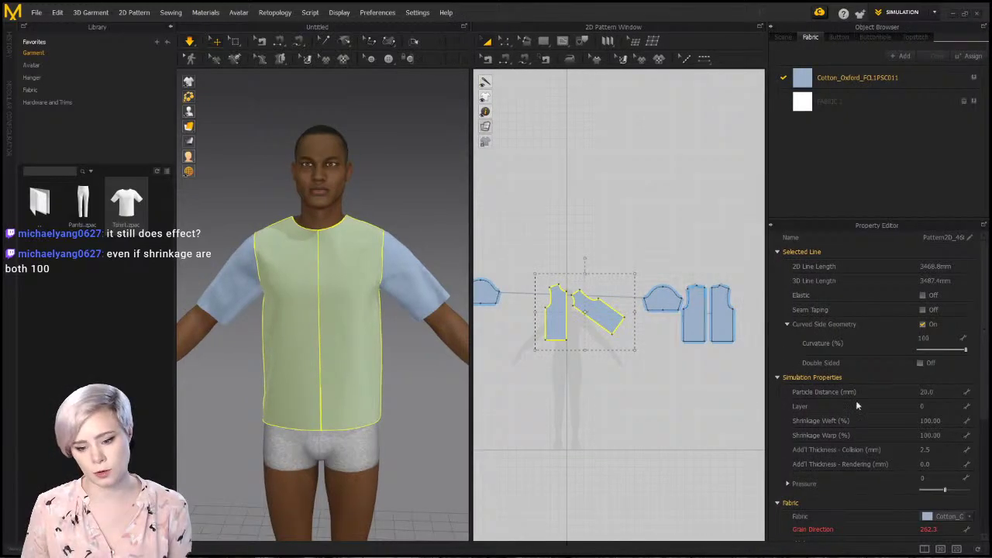
left_click(967, 422)
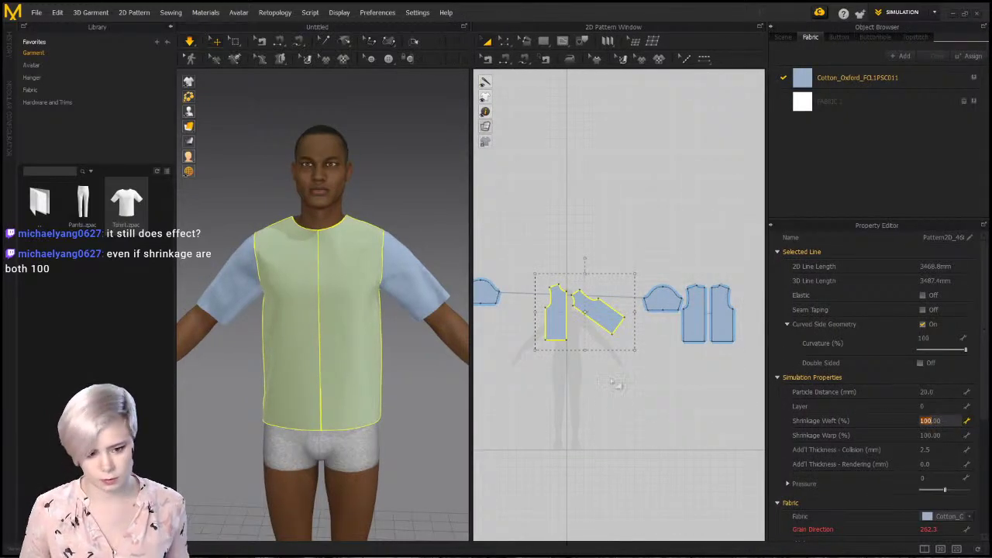
Turn the rotated front half's grain line lengthwise along the piece with the texture editing tool, to a grain direction of 176.9
left_click(616, 309)
scroll(616, 308, "up", 5)
scroll(582, 317, "down", 2)
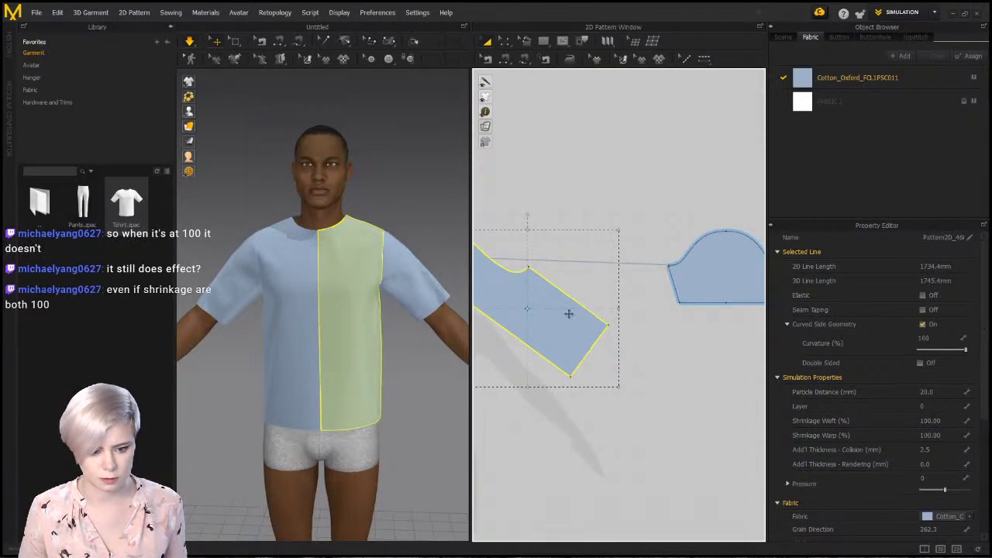
scroll(631, 329, "down", 1)
middle_click_drag(664, 306, 744, 275)
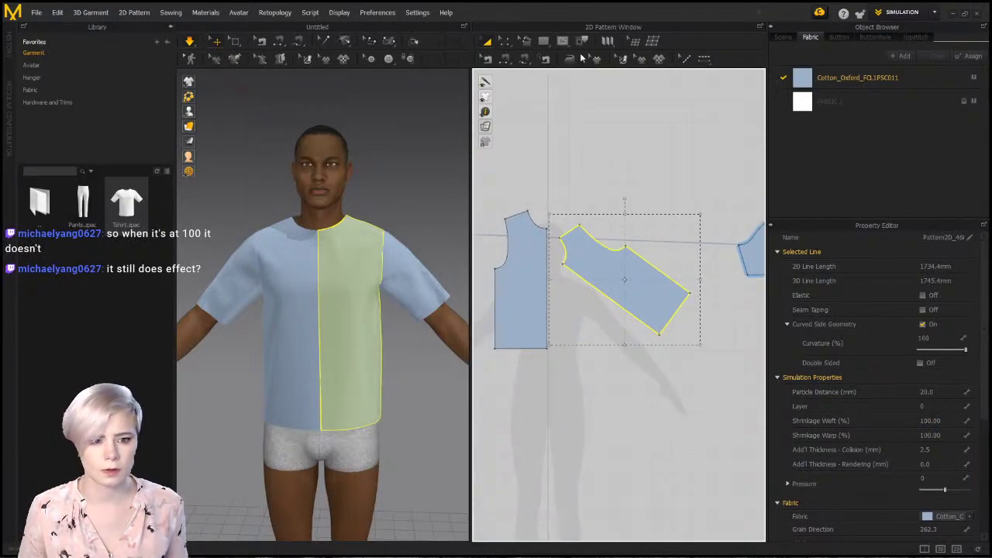
left_click(622, 58)
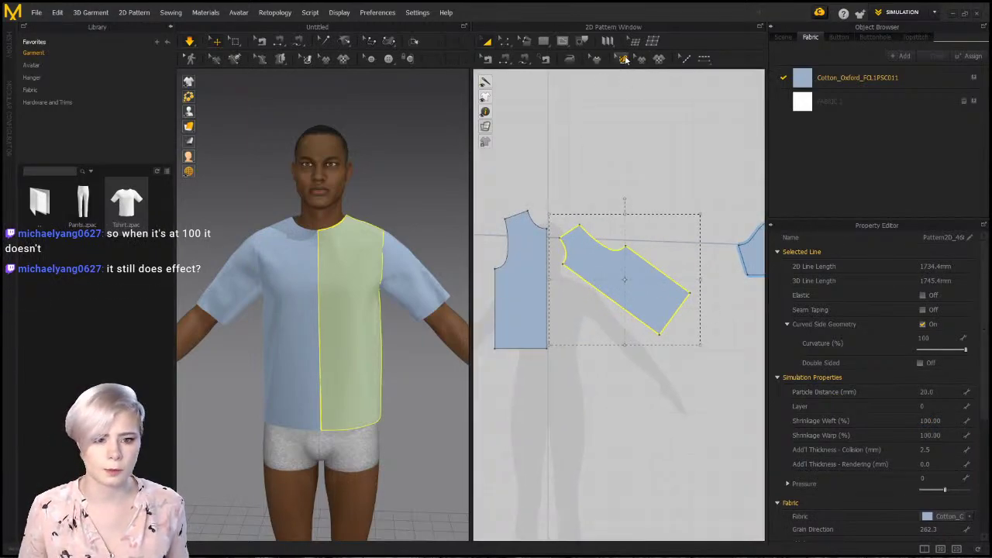
left_click(644, 275)
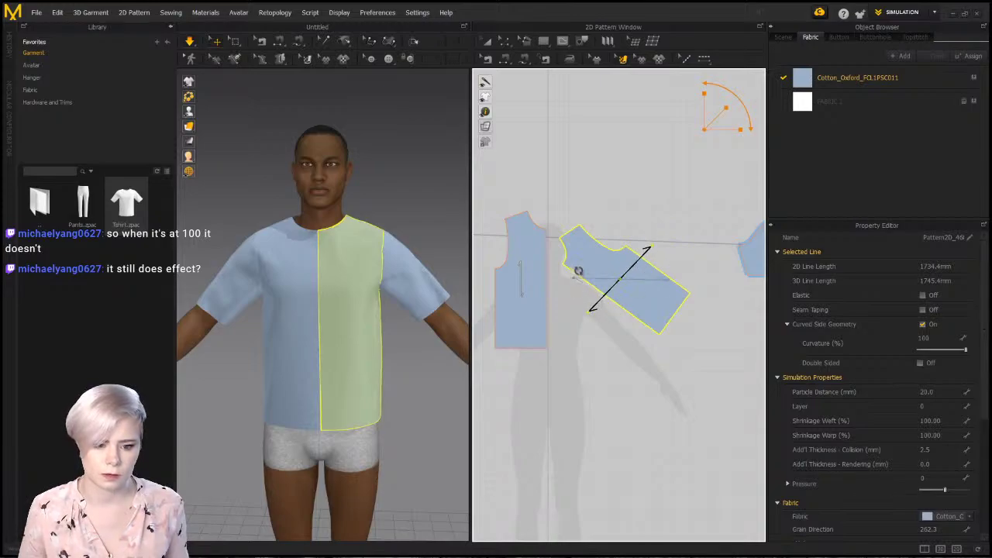
left_click_drag(587, 250, 586, 250)
left_click(648, 209)
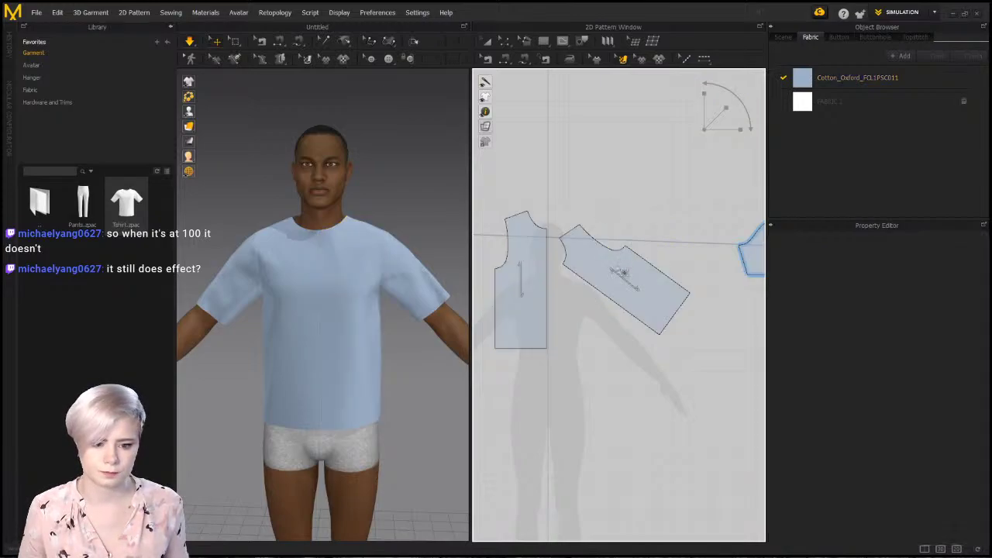
Rotate the tilted front half with the pattern transform tool until it lies nearly horizontal beside the upright front half
key("a")
left_click(585, 246)
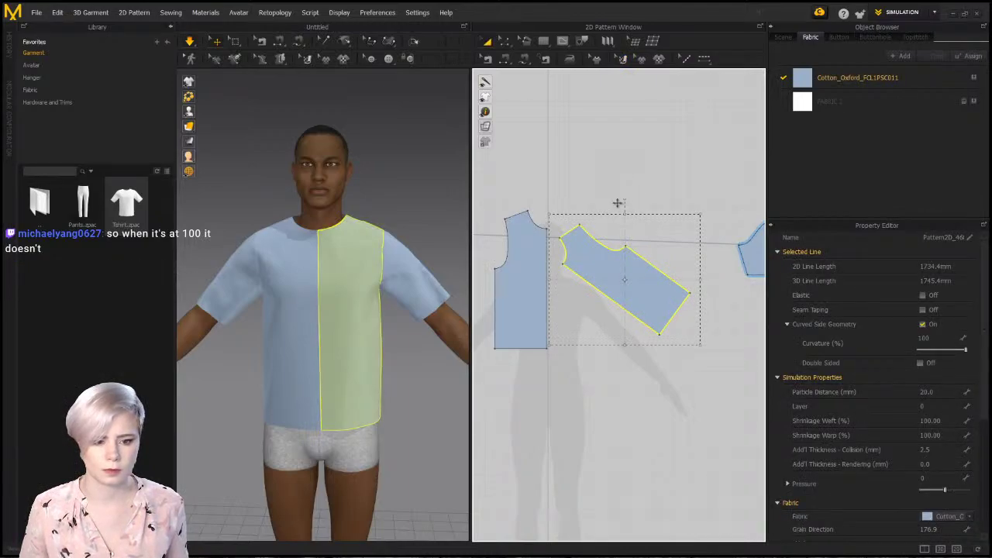
left_click_drag(618, 203, 583, 222)
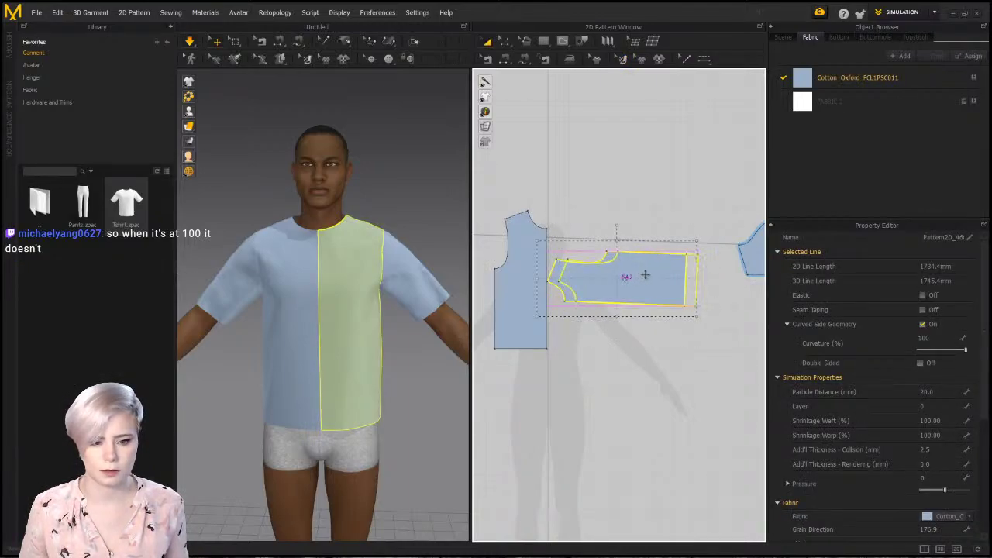
Set Shrinkage Weft to 80% on the sideways front half, and apply the same value to all pattern pieces
left_click(930, 422)
type("80")
key("Return")
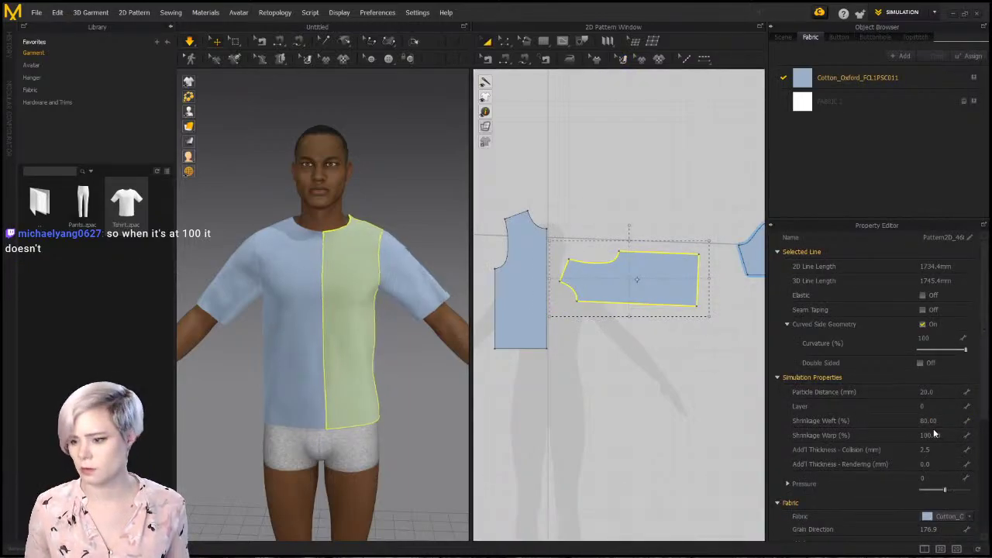
left_click(603, 155)
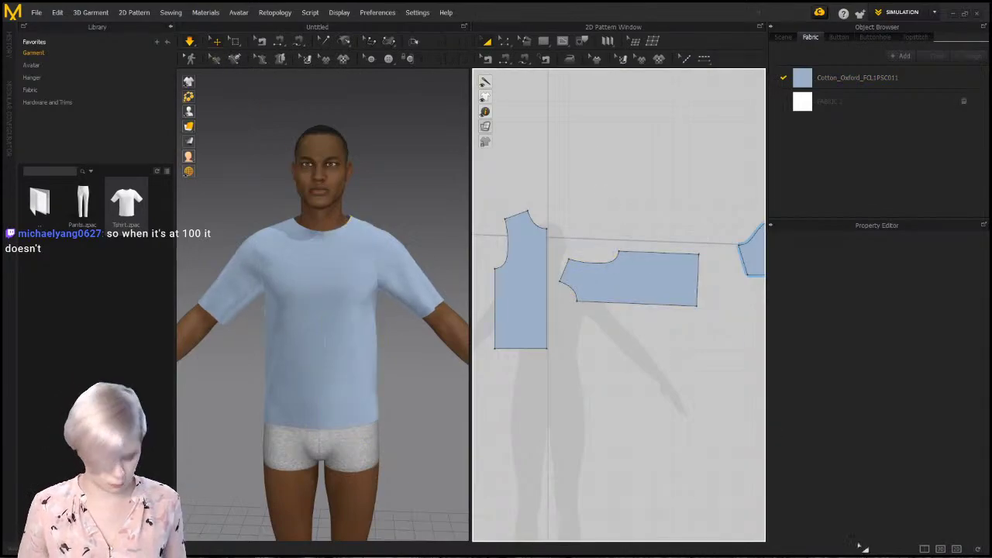
key("ctrl+a")
left_click(946, 450)
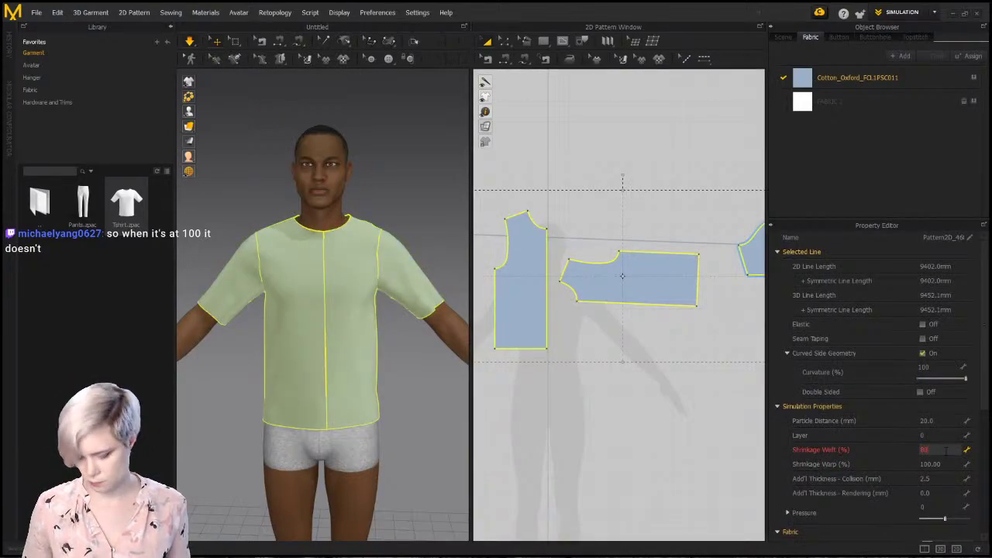
key("Return")
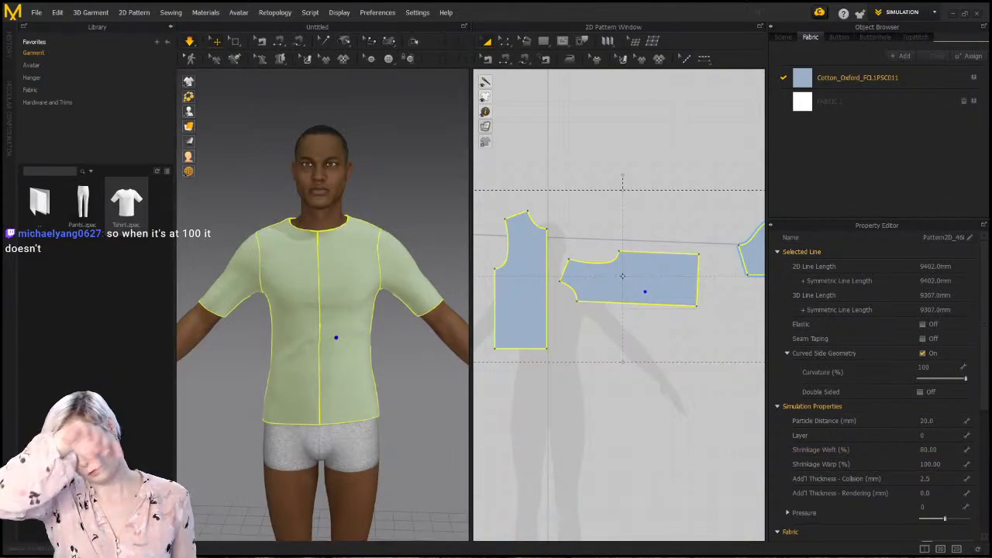
Tug at the simulated T-shirt's front half and hem, and inspect the shrunken garment from the front and from behind
left_click(375, 358)
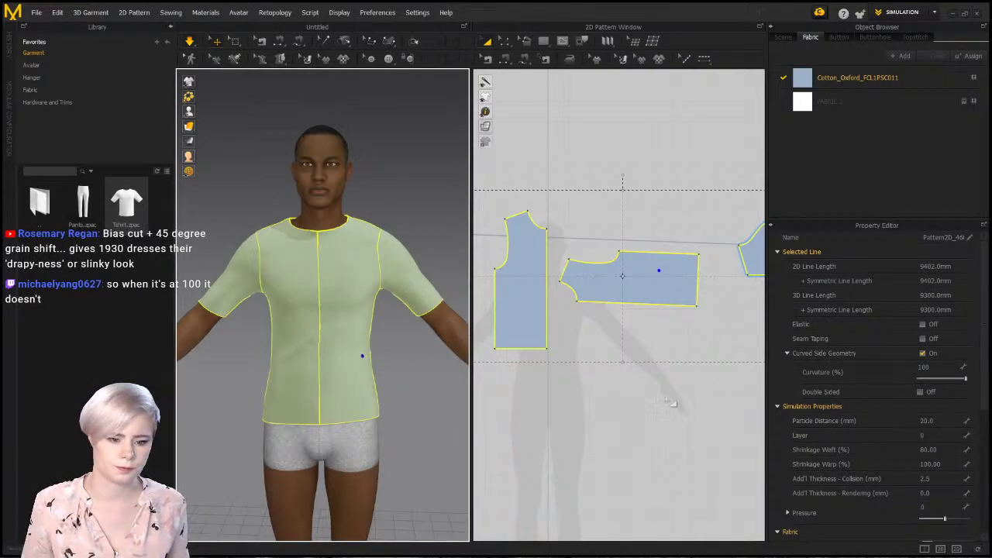
left_click(967, 463)
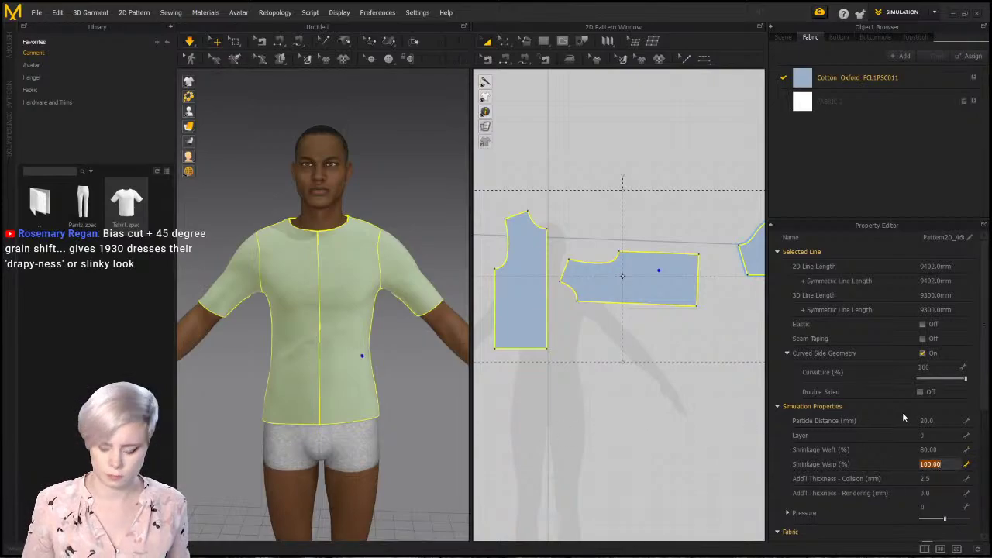
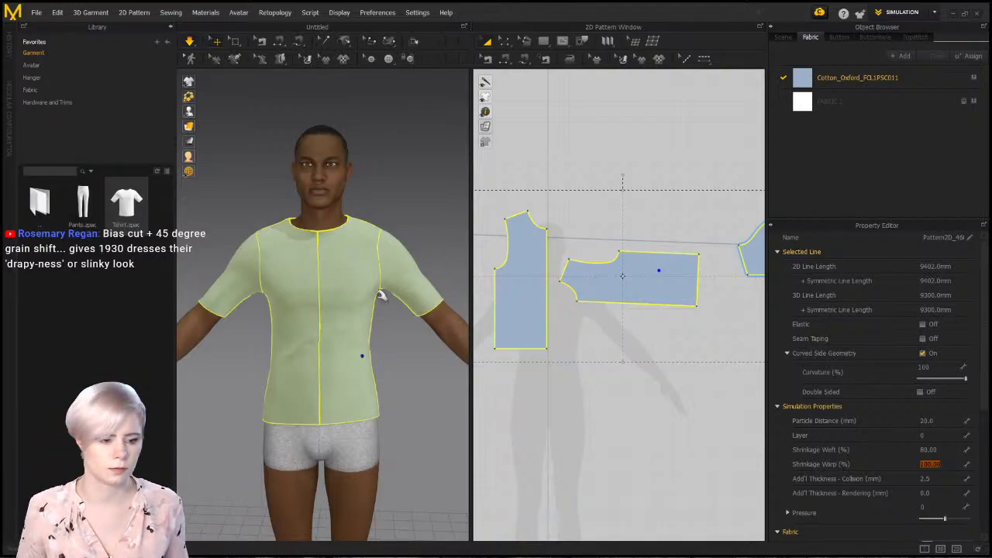
left_click(410, 460)
left_click(377, 432)
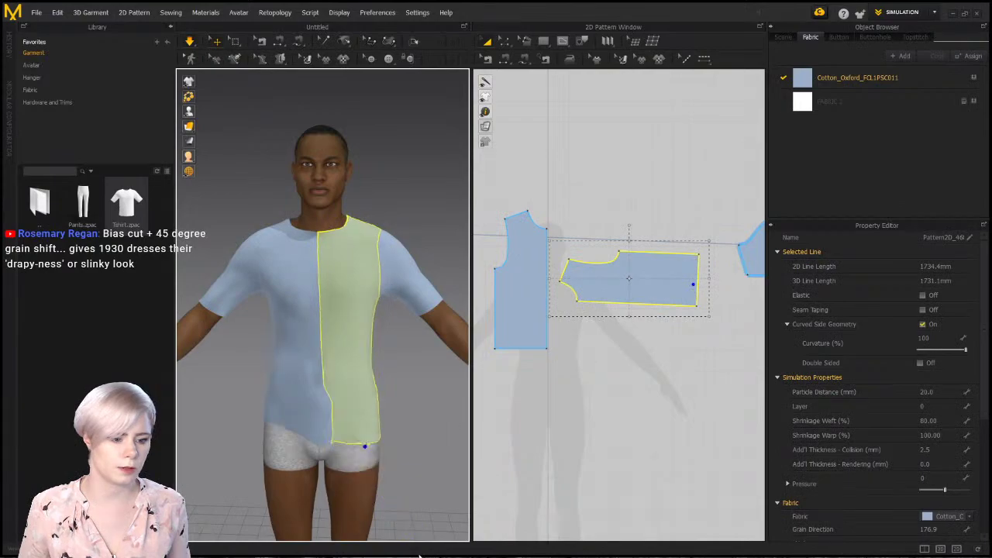
left_click_drag(372, 393, 392, 459)
right_click_drag(401, 436, 326, 421)
left_click(332, 432)
left_click_drag(371, 409, 290, 521)
Rotate the sideways front half back upright, and move it against the centre edge of the other front half
left_click(633, 272)
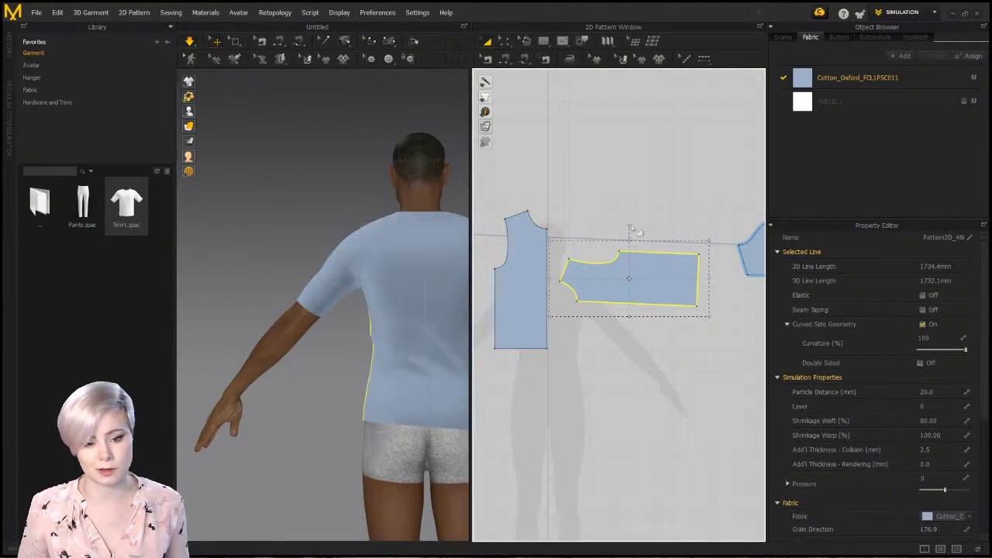
left_click_drag(627, 224, 701, 271)
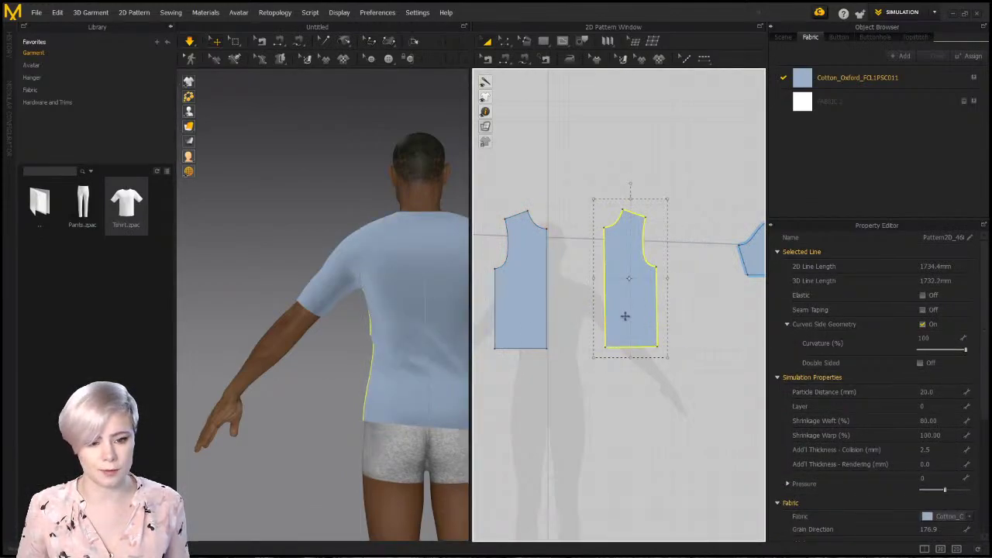
left_click_drag(580, 294, 555, 300)
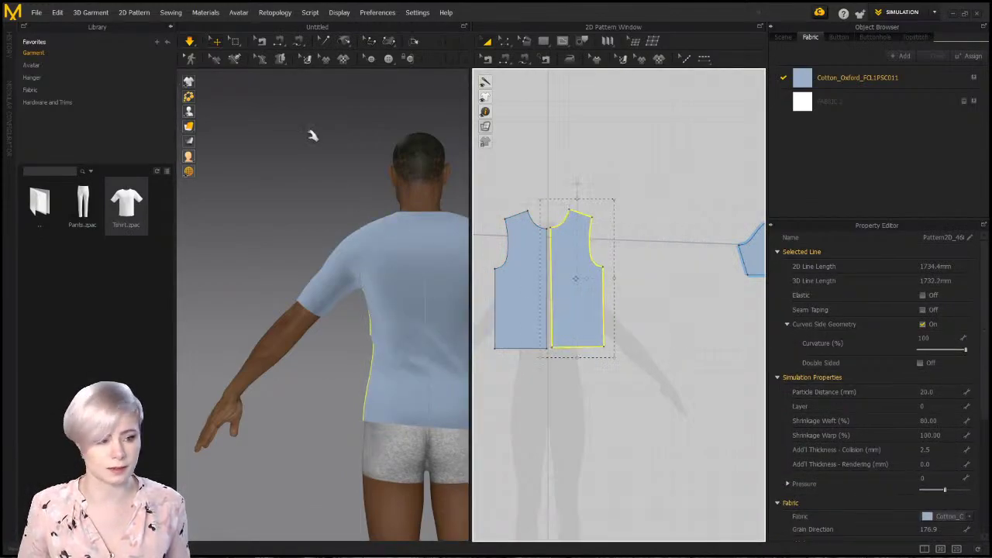
Close the library panel, and tug at the back and front halves of the simulated T-shirt to inspect both sides
left_click(171, 27)
left_click(281, 394)
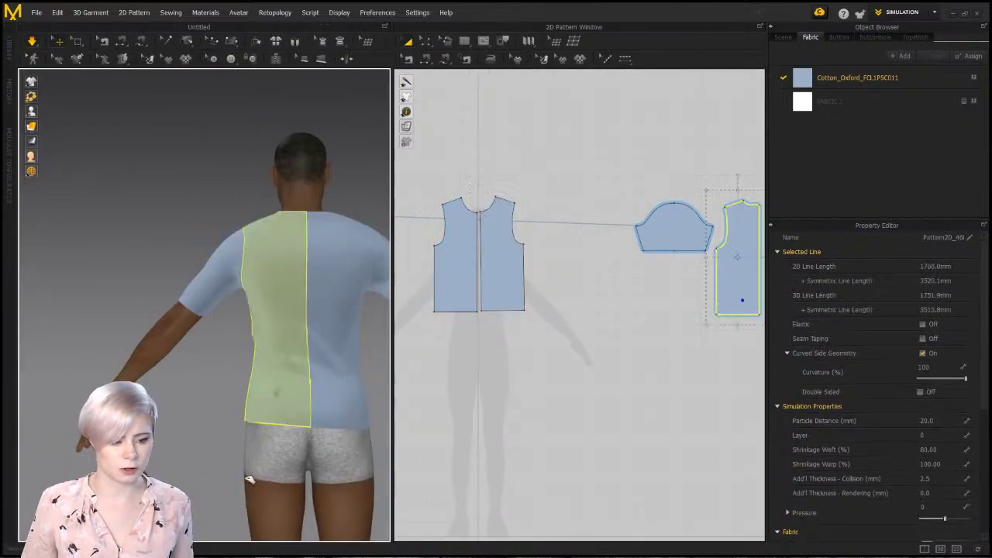
right_click_drag(250, 499, 331, 440)
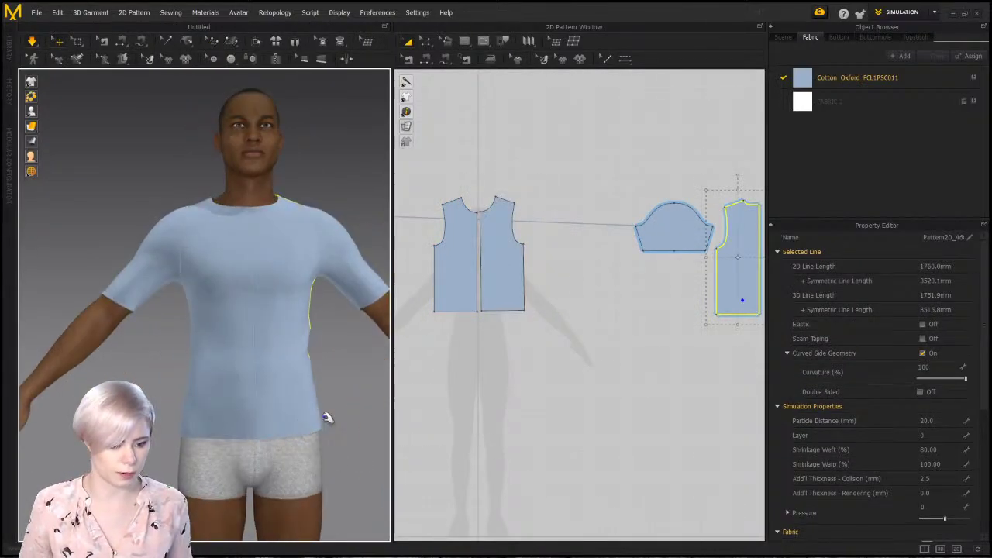
left_click(327, 419)
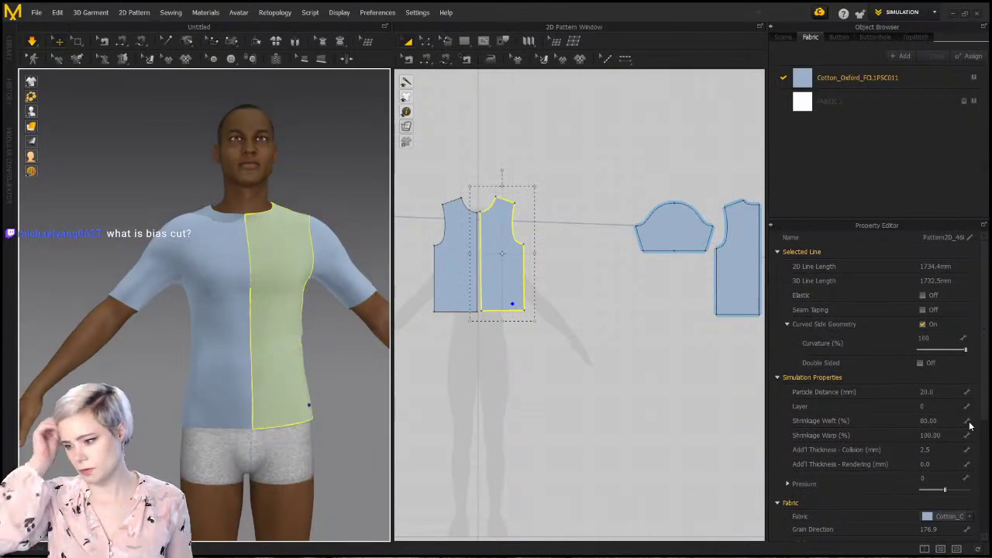
Move one sleeve, and then the other sleeve together with both back halves, closer to the front halves in the pattern layout
scroll(628, 232, "down", 3)
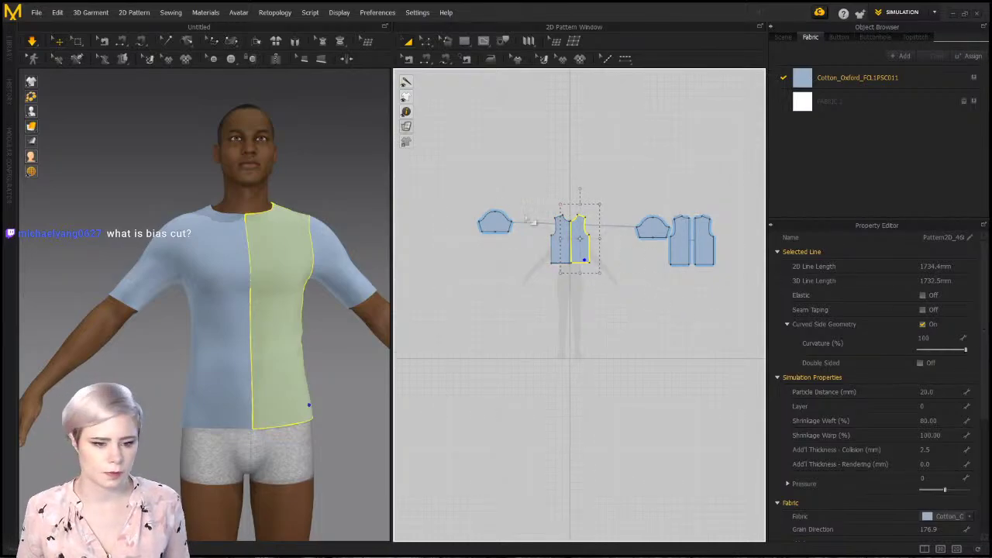
left_click_drag(494, 222, 527, 222)
left_click_drag(479, 191, 738, 310)
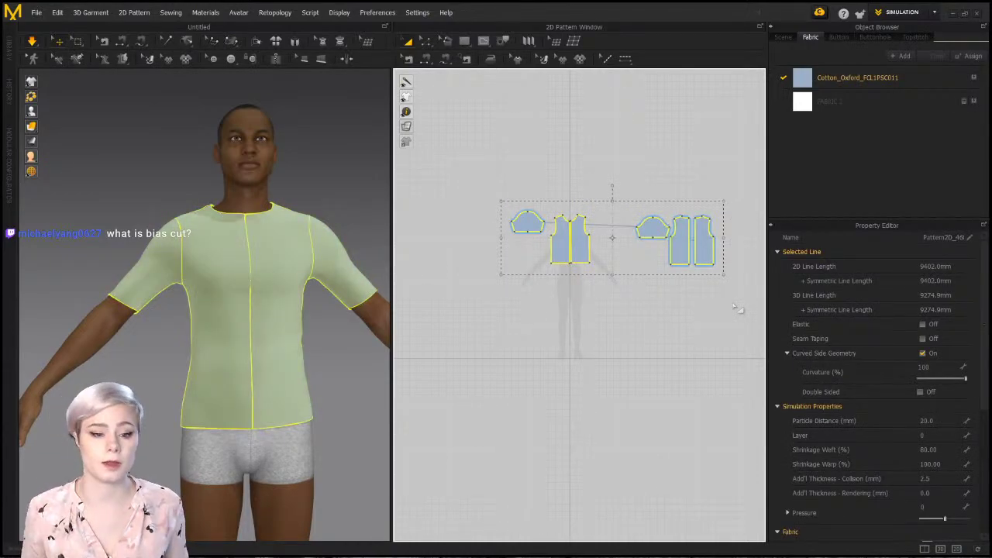
left_click(653, 206)
left_click_drag(732, 277, 733, 277)
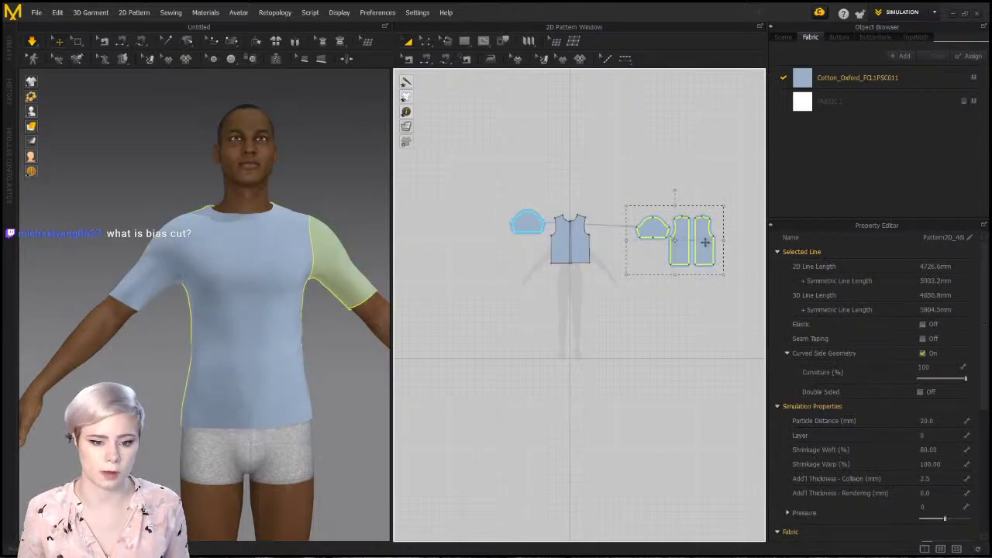
left_click_drag(706, 241, 662, 232)
left_click(666, 291)
scroll(663, 287, "up", 3)
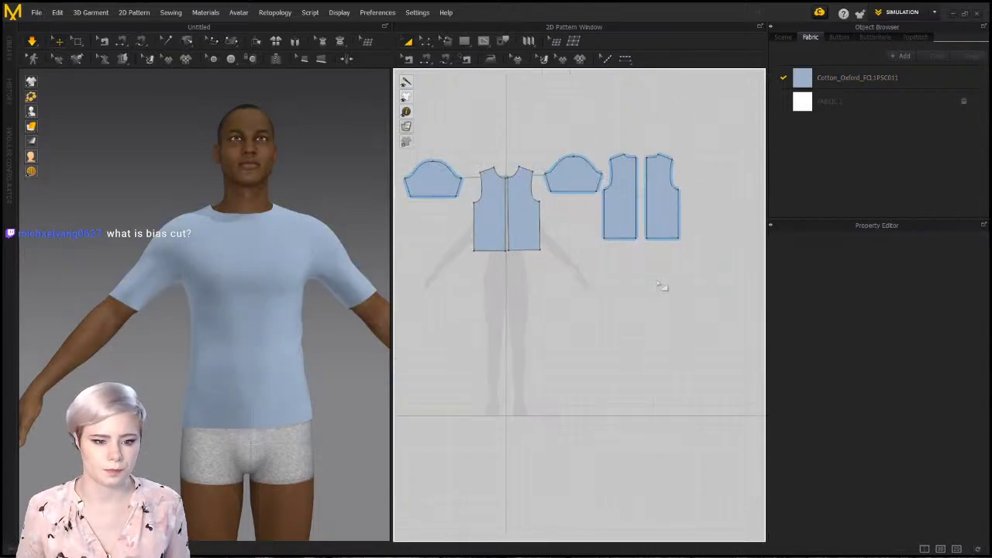
Move one back half farther outward, and rotate the symmetric back halves so both lie diagonally in the pattern layout
scroll(579, 125, "down", 1)
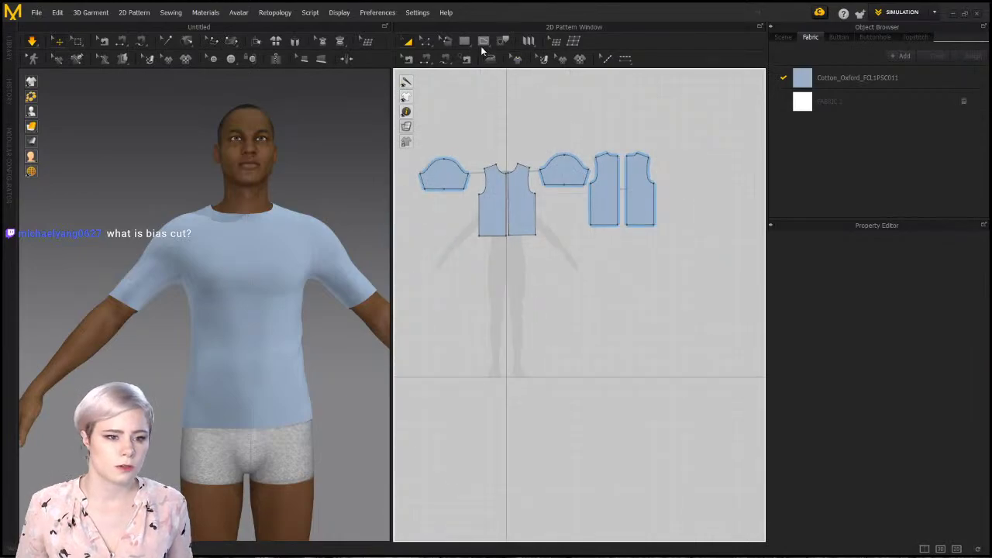
scroll(623, 233, "down", 1)
scroll(623, 261, "up", 4)
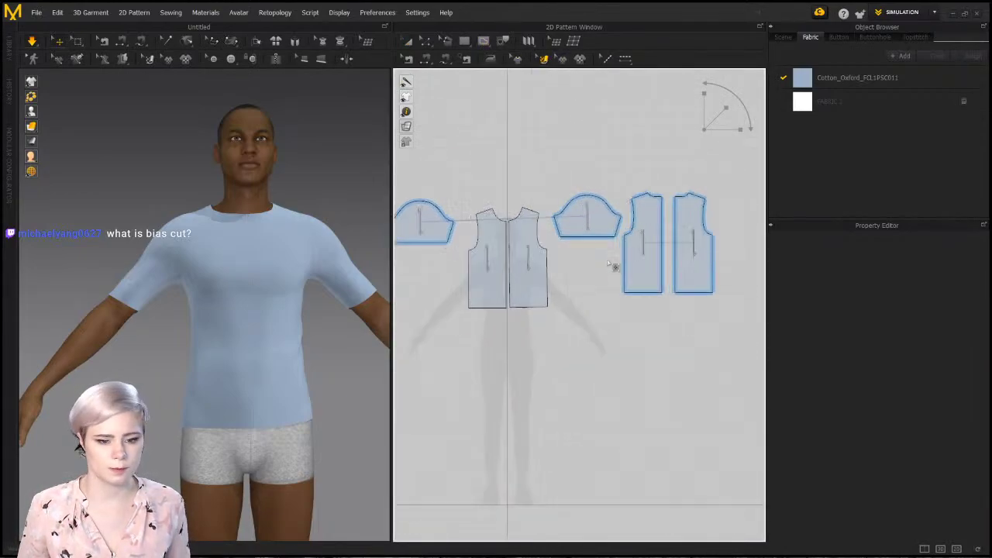
scroll(607, 265, "down", 2)
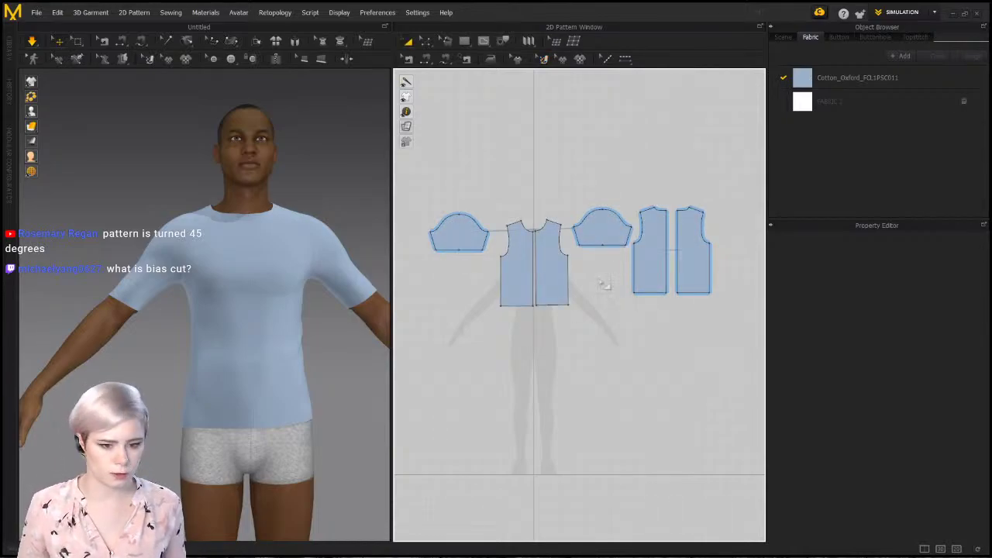
left_click_drag(704, 248, 729, 268)
scroll(620, 215, "down", 1)
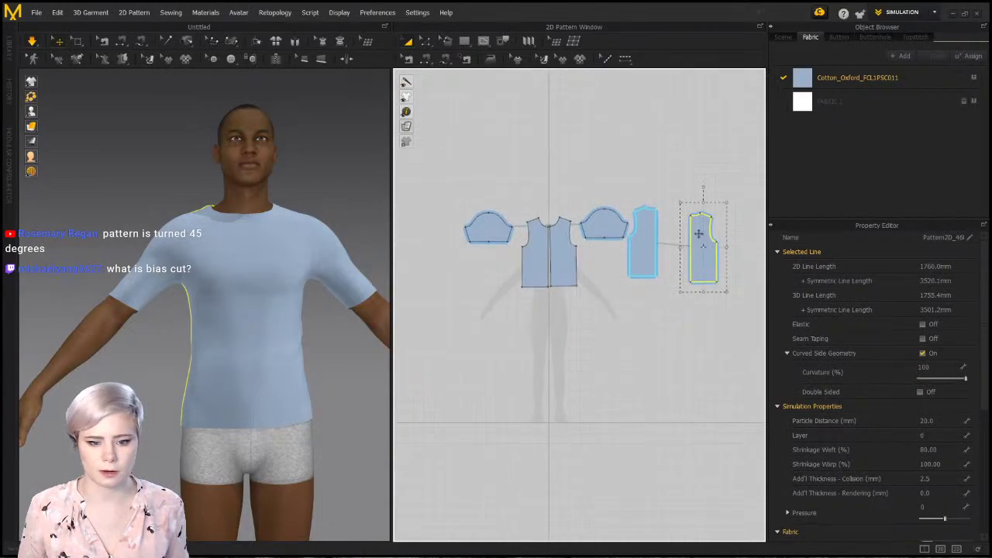
left_click_drag(706, 186, 667, 191)
scroll(695, 261, "down", 1)
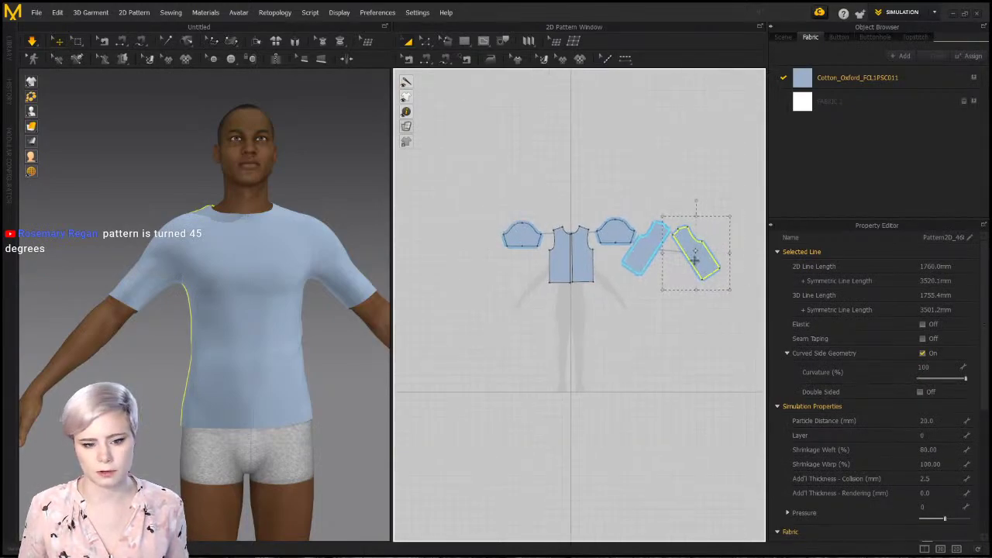
Reposition the tilted back halves so they sit apart from each other and level beside the sleeve
left_click(640, 263)
scroll(600, 271, "up", 2)
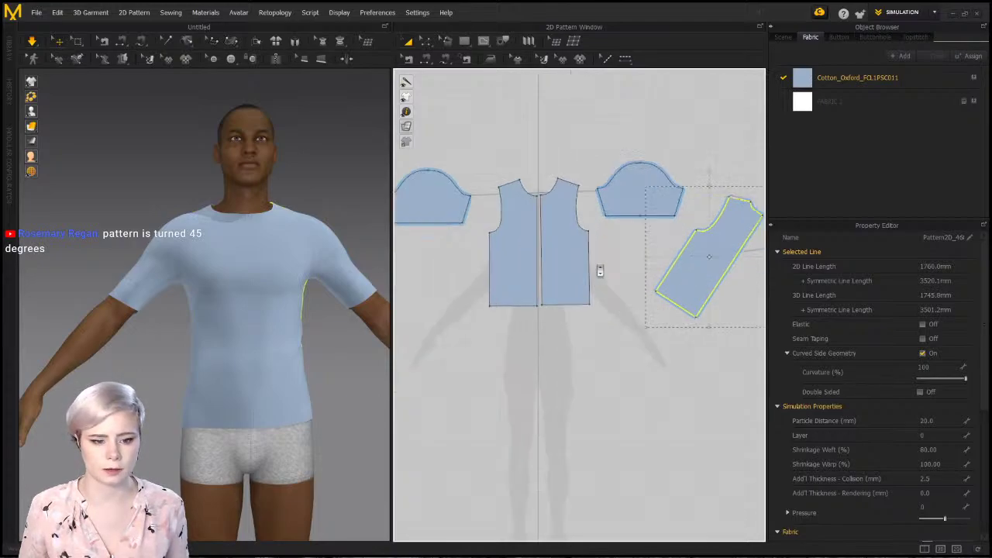
scroll(608, 272, "down", 1)
middle_click_drag(575, 262, 516, 246)
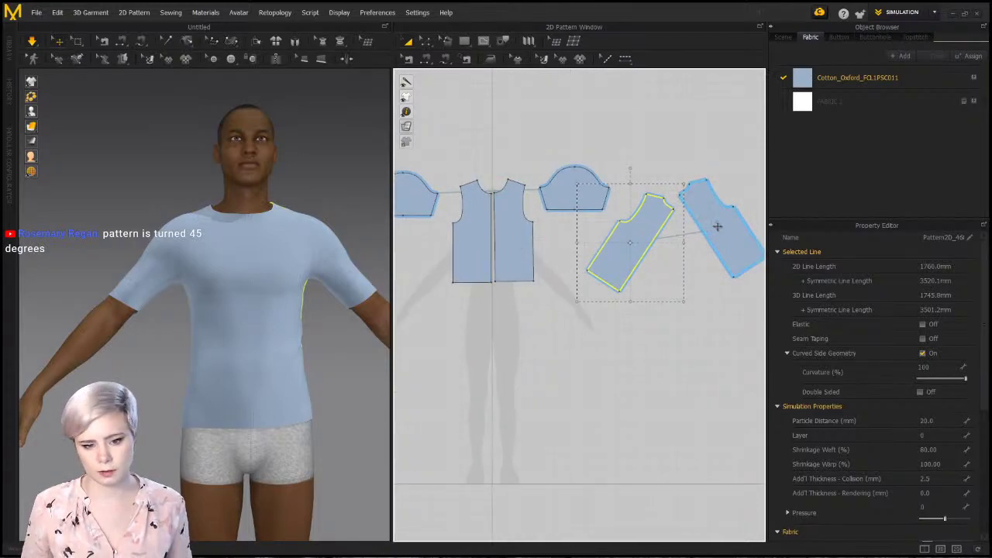
left_click_drag(718, 226, 724, 234)
left_click(629, 155)
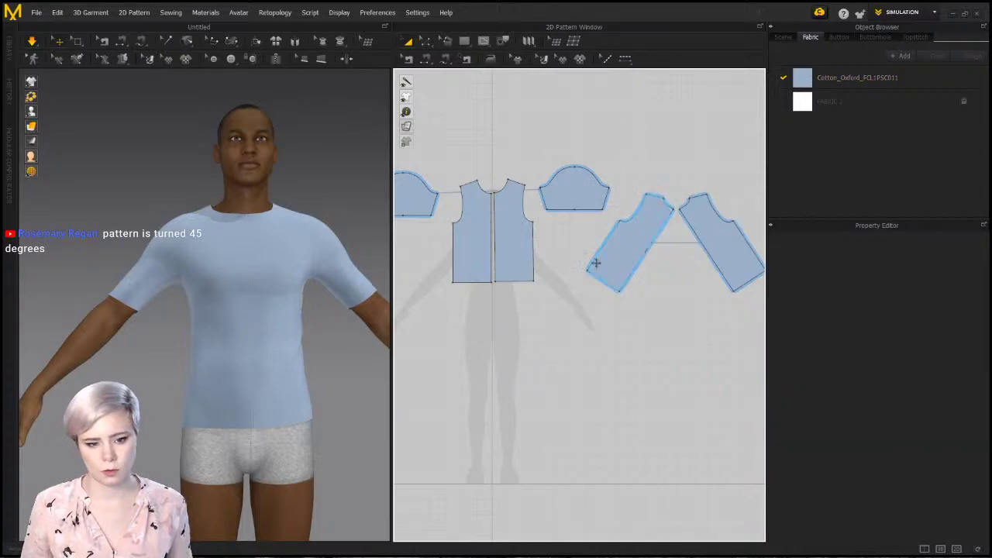
Turn the grainline of the front half nearest the back pieces diagonally, to a grain direction of 221.1
left_click(543, 59)
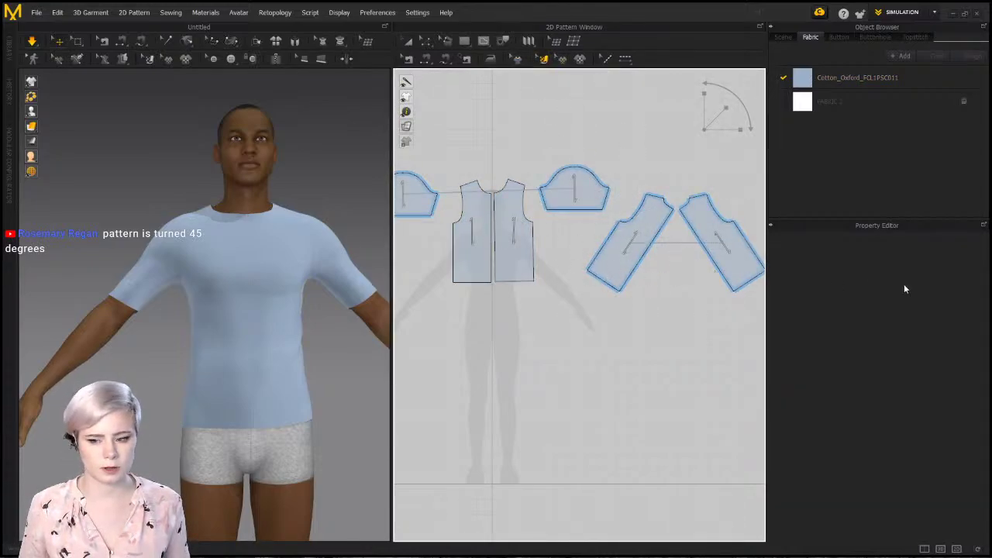
left_click(505, 250)
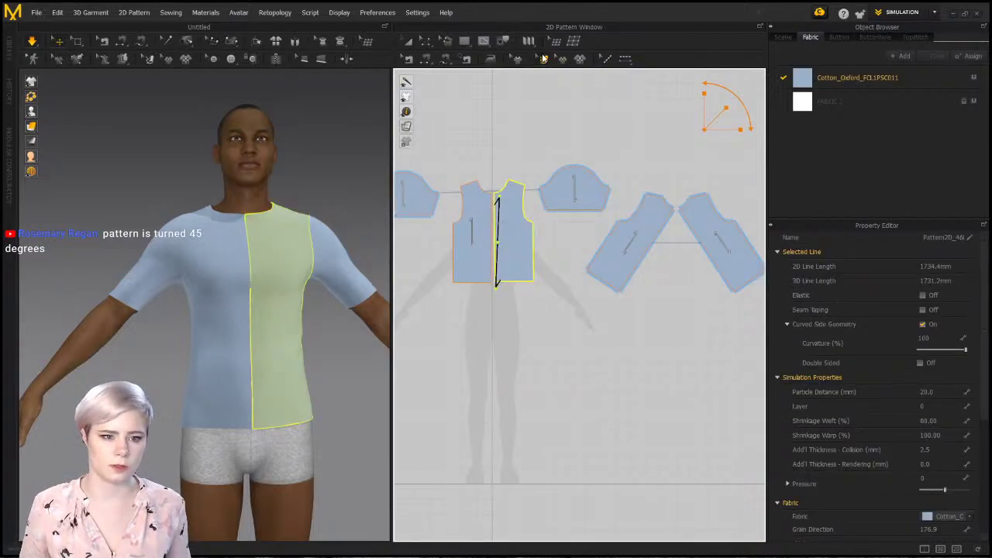
left_click(543, 59)
left_click(529, 237)
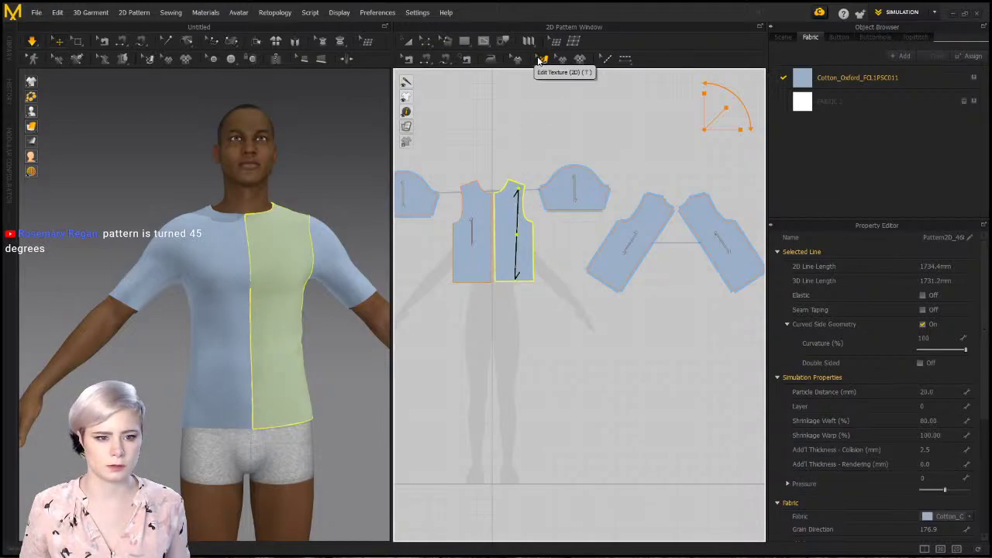
left_click_drag(510, 189, 488, 203)
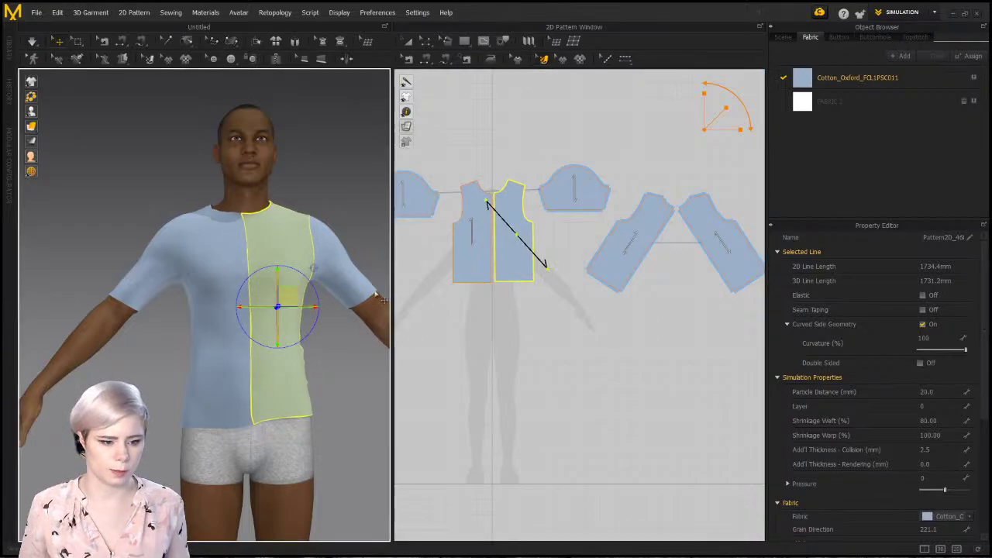
Set the weft shrinkage of the diagonal-grain front half to 100%, and look at the garment from the front
right_click_drag(290, 343, 341, 349)
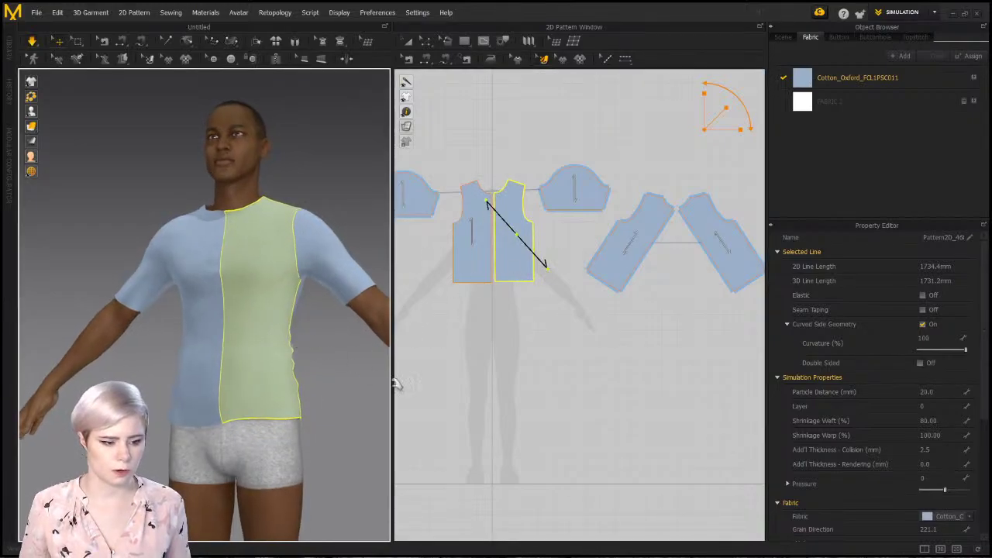
left_click(928, 420)
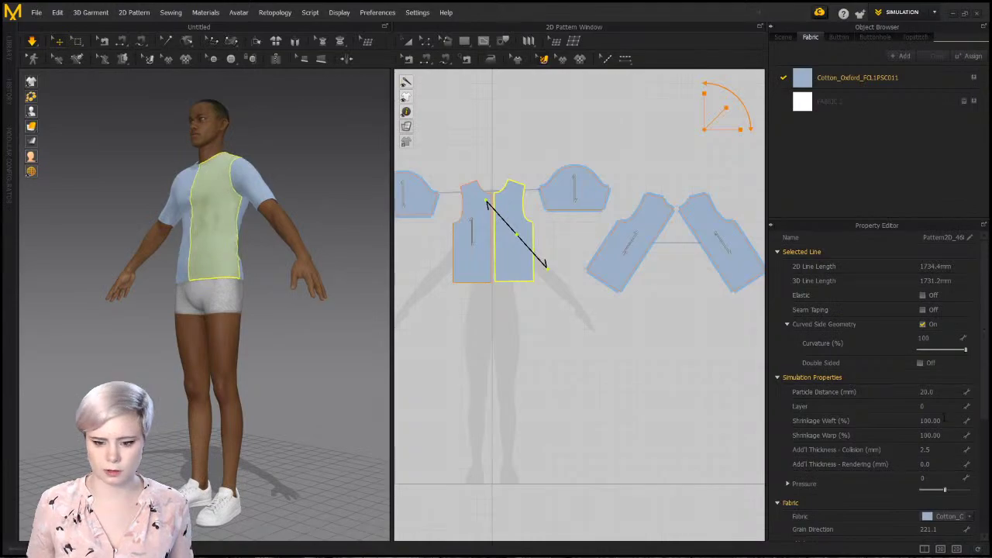
key("2")
scroll(232, 264, "up", 4)
middle_click_drag(229, 248, 234, 243)
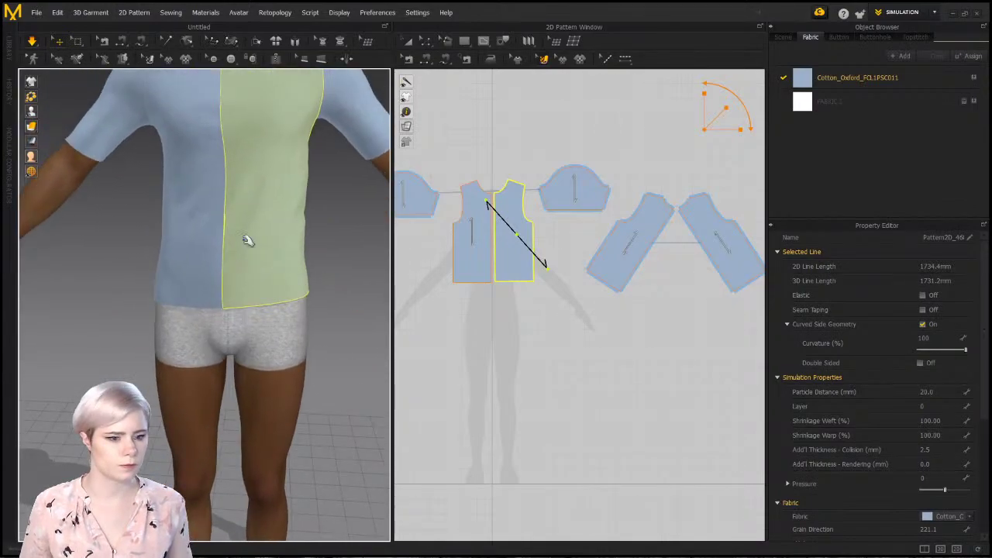
Tug at the hem of the diagonal-grain front half in the simulation and inspect how the fabric reacts
key("a")
scroll(301, 261, "down", 1)
key("space")
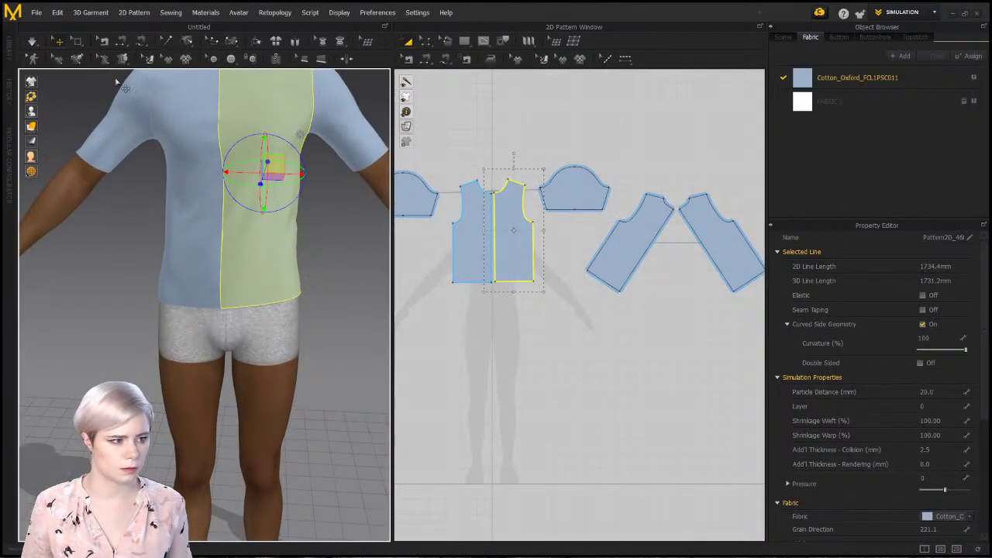
key("space")
left_click_drag(266, 298, 357, 352)
middle_click_drag(245, 166, 255, 325)
scroll(255, 326, "up", 3)
middle_click_drag(216, 273, 104, 189)
scroll(150, 230, "up", 3)
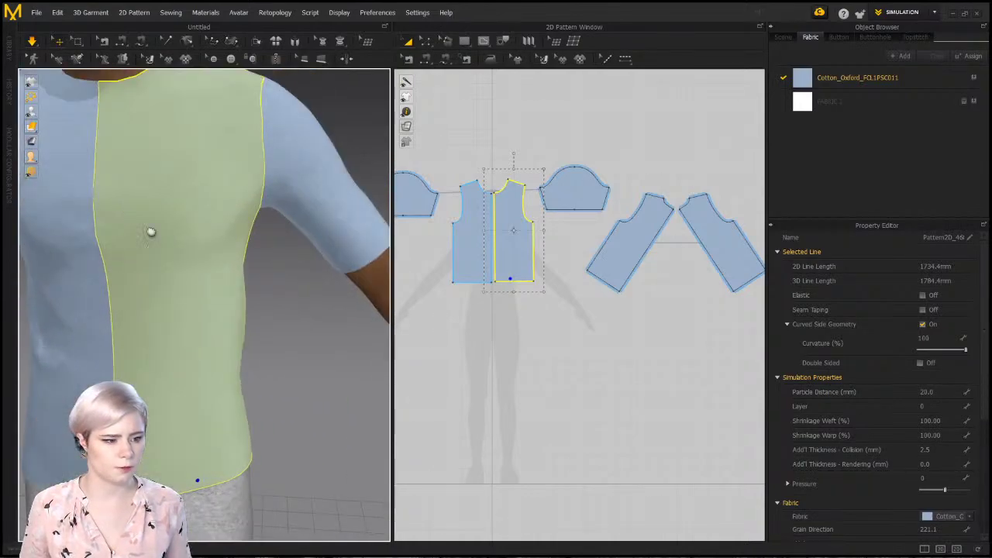
scroll(313, 270, "up", 1)
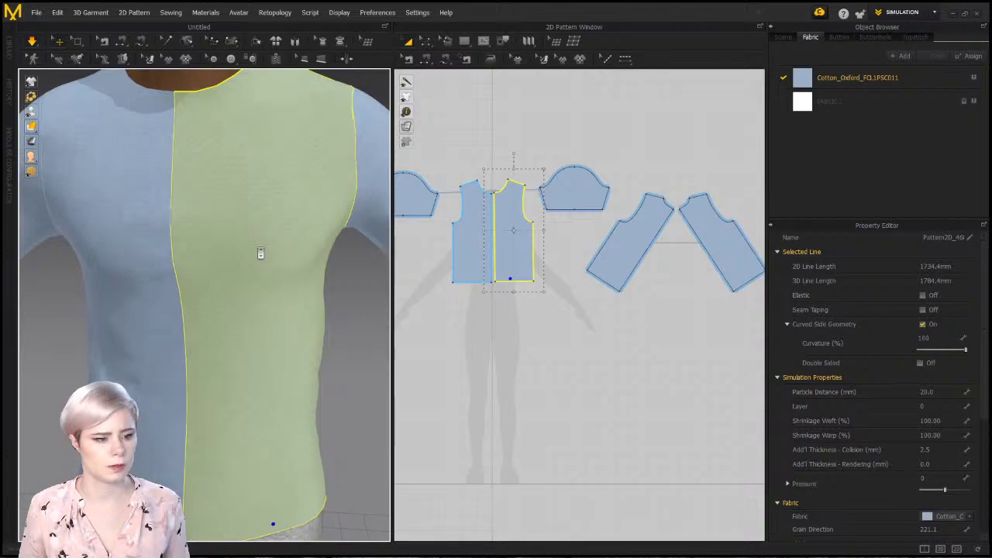
Tug at the waist and chest of the straight-grain front half and inspect its folds from the side and front
scroll(265, 251, "down", 1)
right_click_drag(261, 247, 146, 325)
left_click(165, 350)
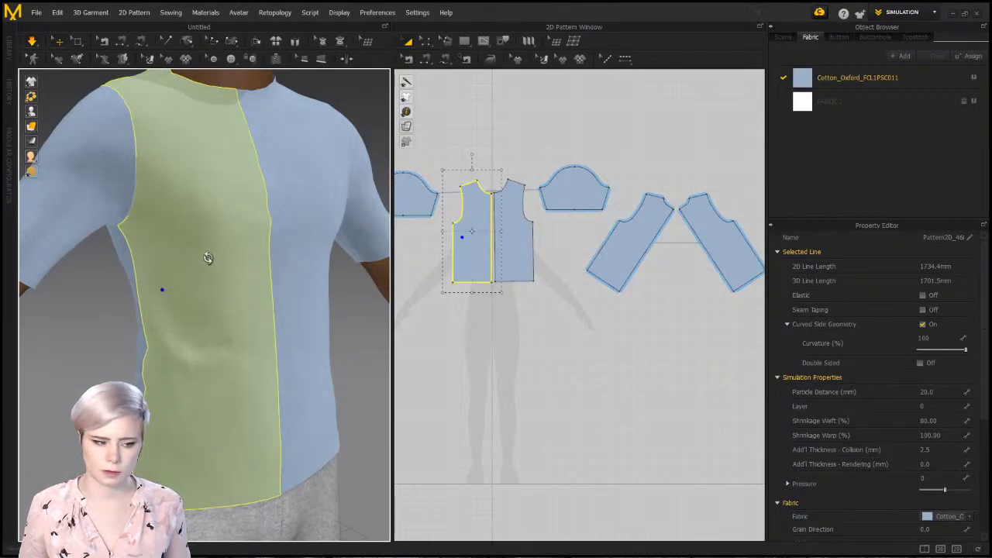
right_click_drag(209, 259, 167, 247)
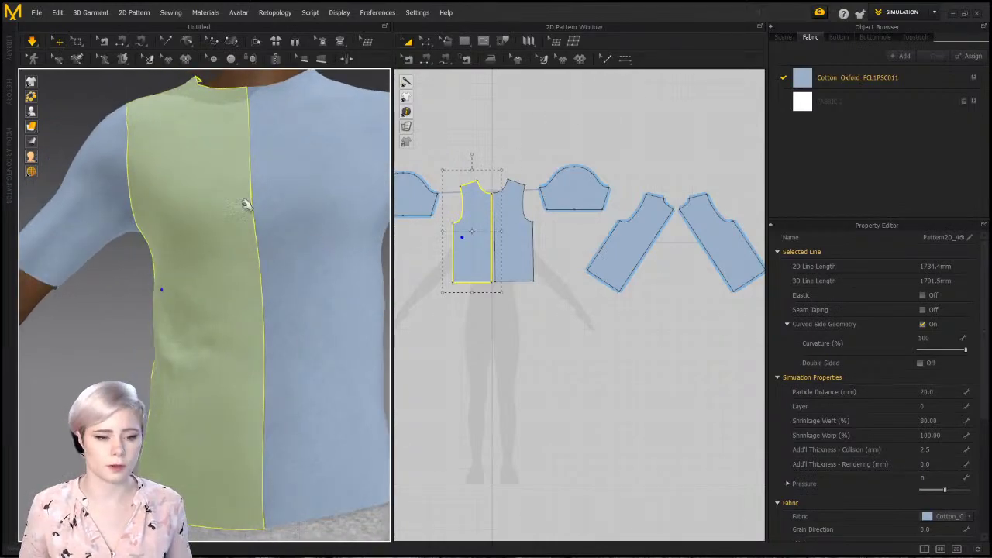
left_click(207, 185)
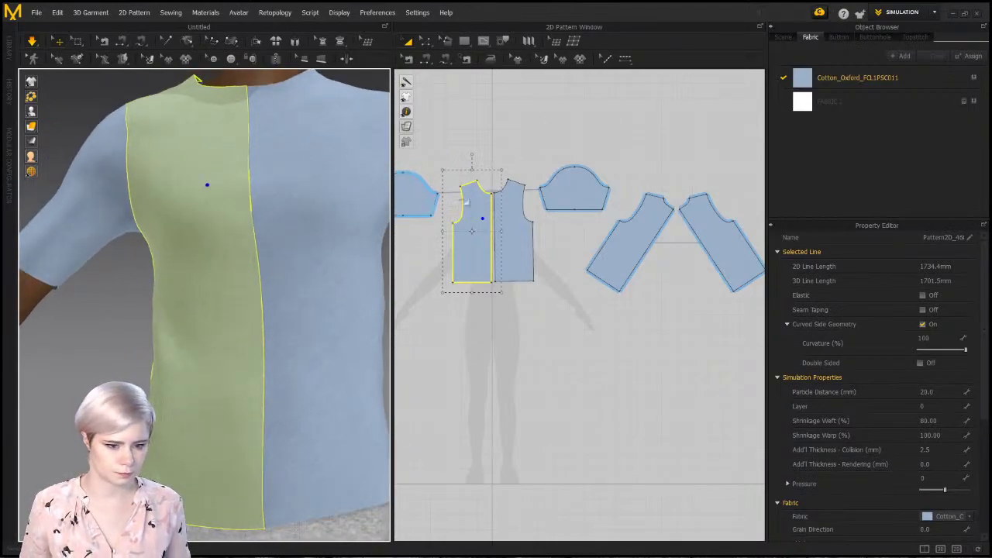
Show the pattern grainlines with Edit Texture, and compare the two front halves up close
left_click(541, 60)
scroll(478, 243, "up", 3)
scroll(518, 254, "up", 3)
middle_click_drag(482, 237, 577, 264)
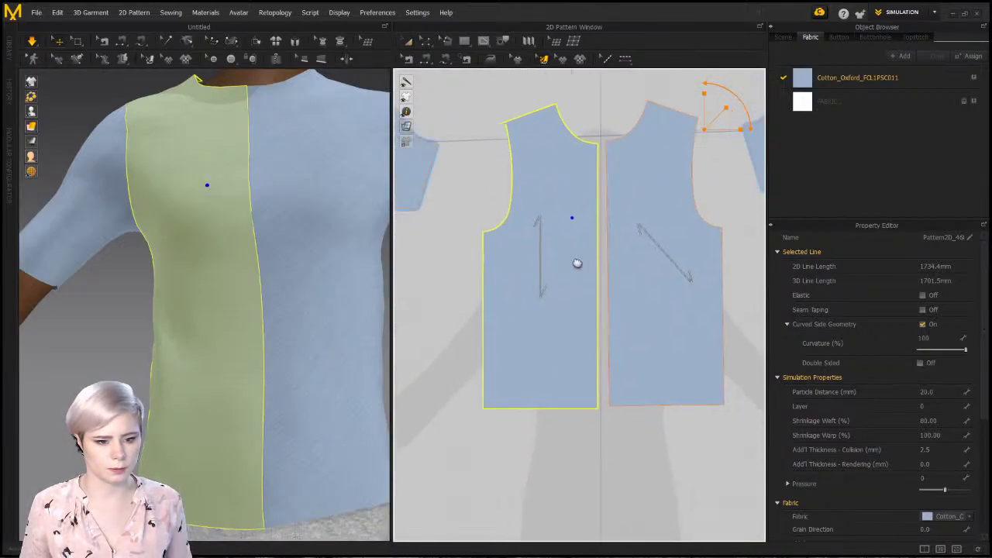
scroll(674, 249, "up", 2)
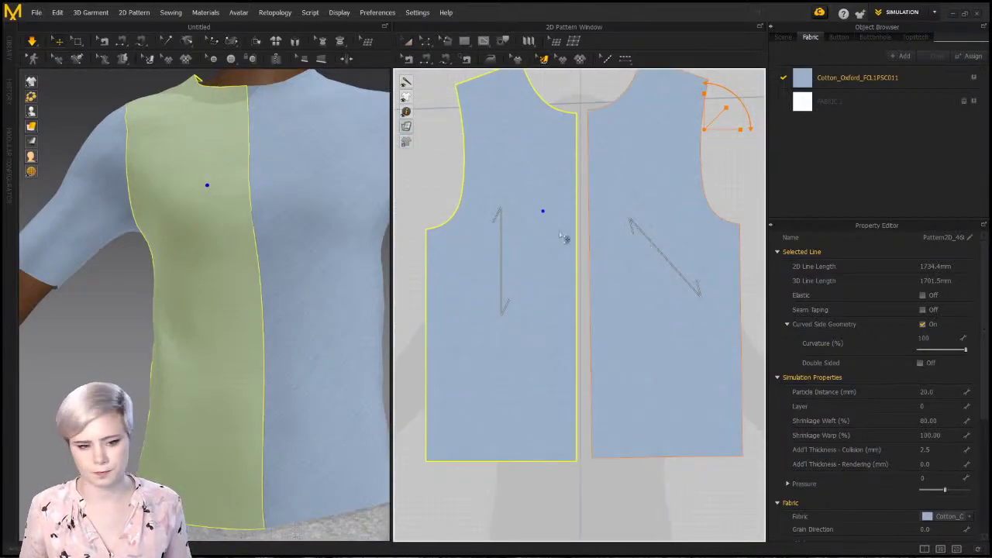
scroll(276, 237, "down", 4)
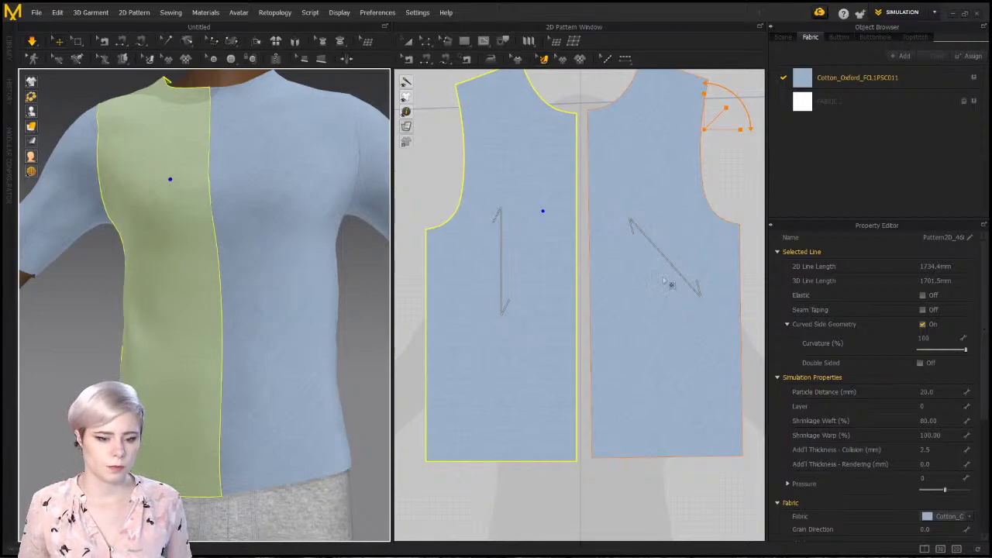
Set the weft shrinkage to 100% on the straight-grain front half, and also on all pattern pieces selected together
left_click(936, 421)
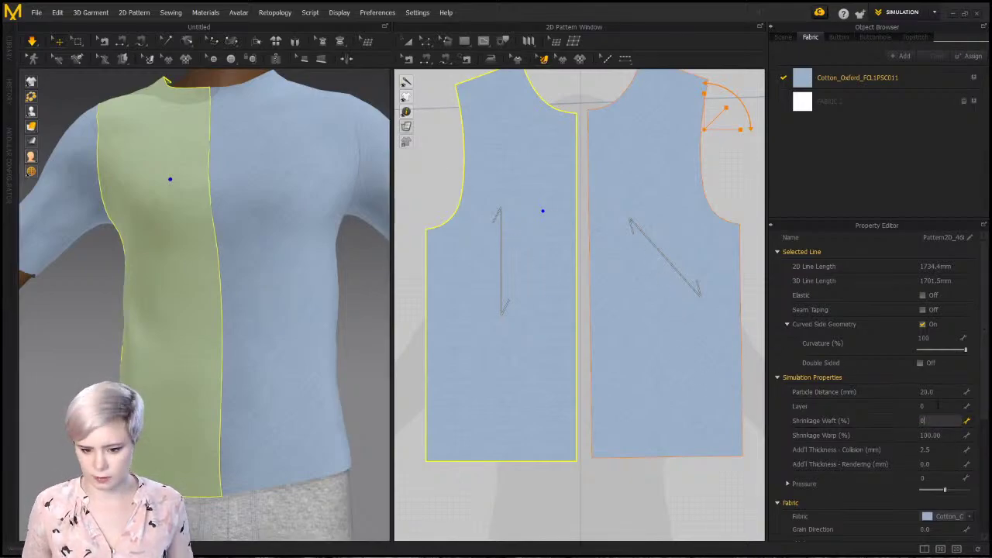
type("100")
key("Return")
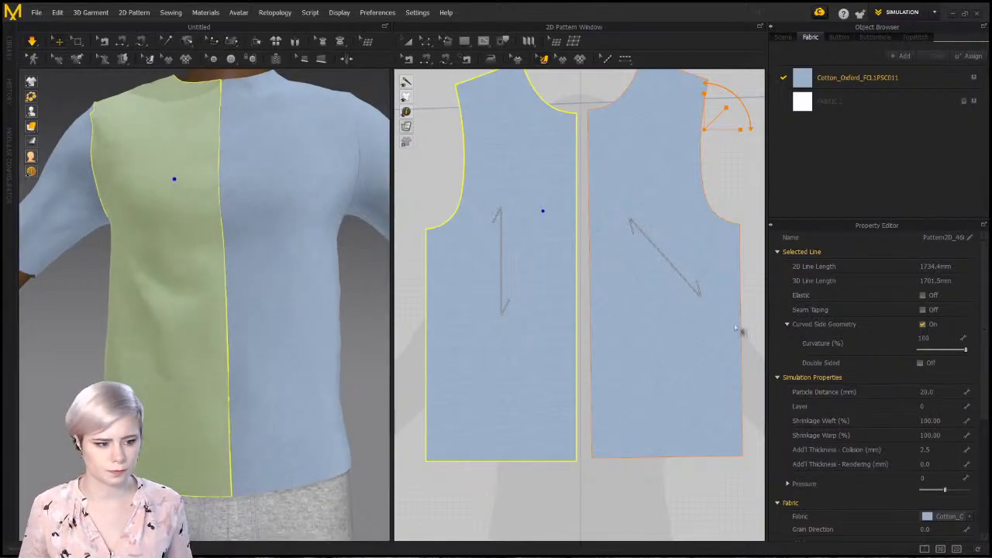
left_click(707, 334, "shift")
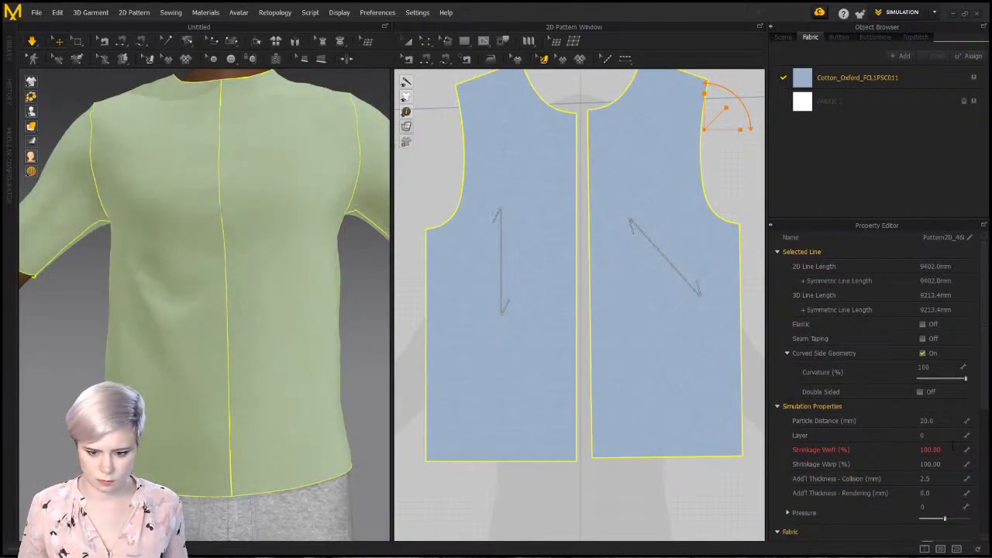
left_click(929, 449)
type("100")
key("Return")
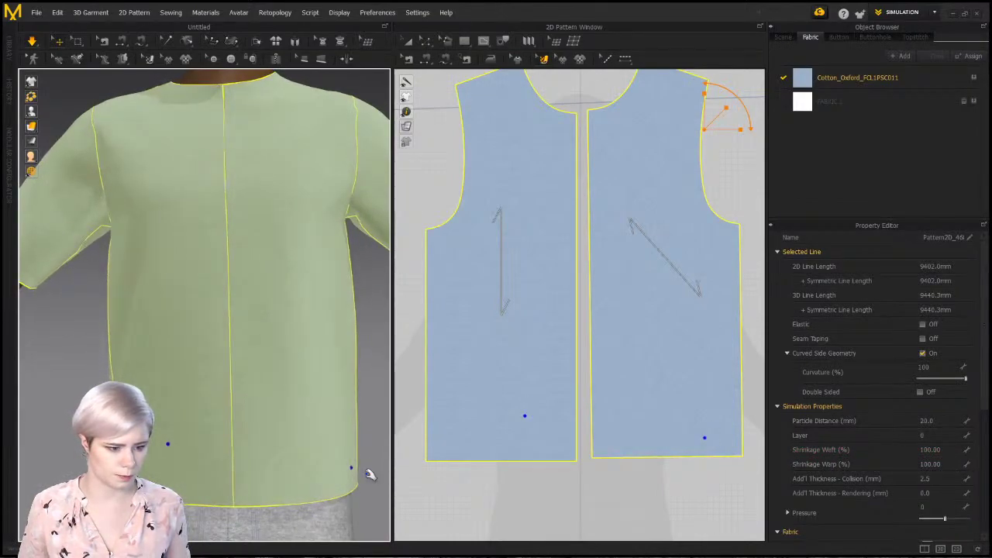
Clear the selection, and inspect the simulated T-shirt's front and hem with the shrinkage removed
left_click(358, 462)
scroll(354, 449, "up", 3)
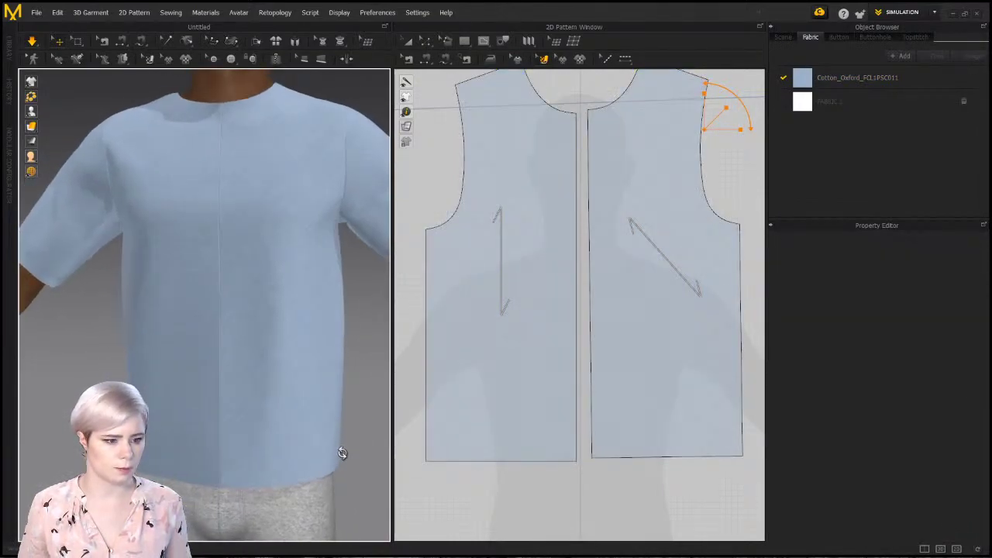
mouse_move(298, 413)
right_mouse_down()
mouse_move(308, 415)
mouse_move(295, 412)
right_mouse_up()
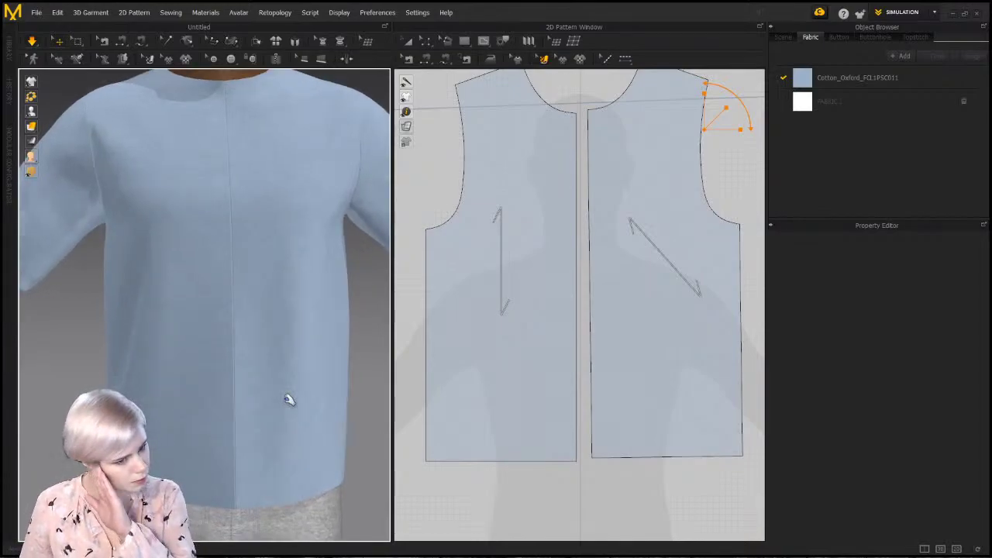
scroll(399, 420, "down", 2)
scroll(576, 385, "down", 5)
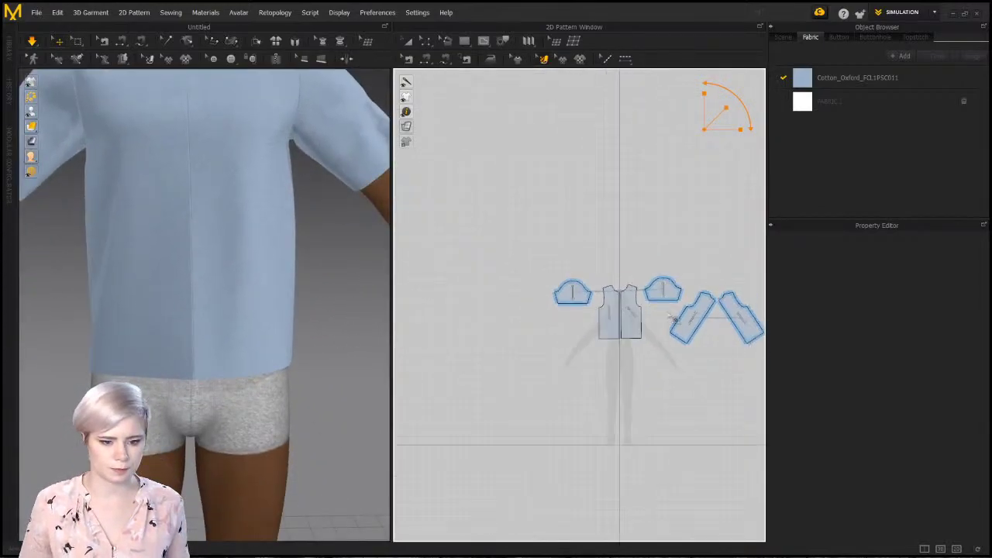
Rotate the tilted back halves upright, and move them close together beside the sleeve in the pattern layout
left_click(671, 289)
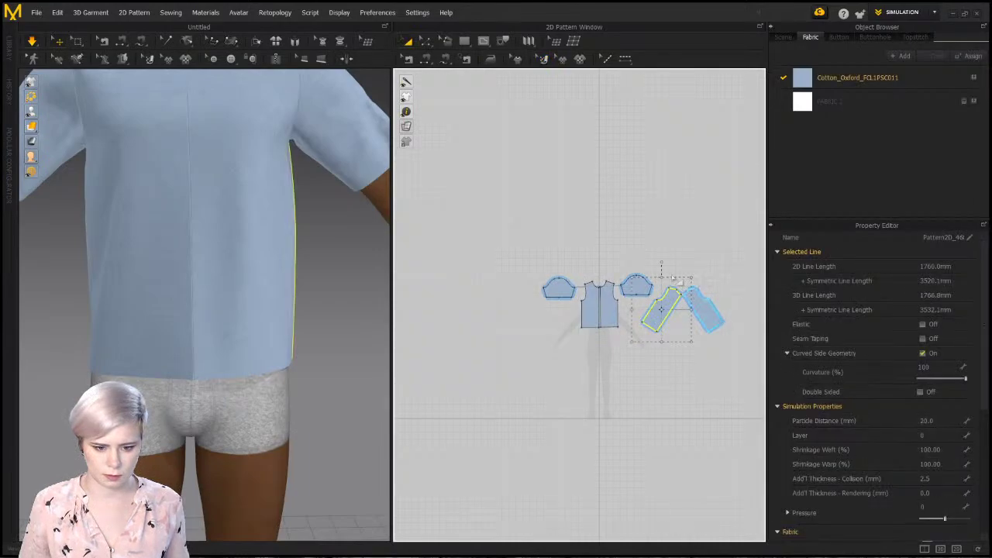
left_click_drag(661, 261, 636, 253)
left_click_drag(709, 318, 689, 318)
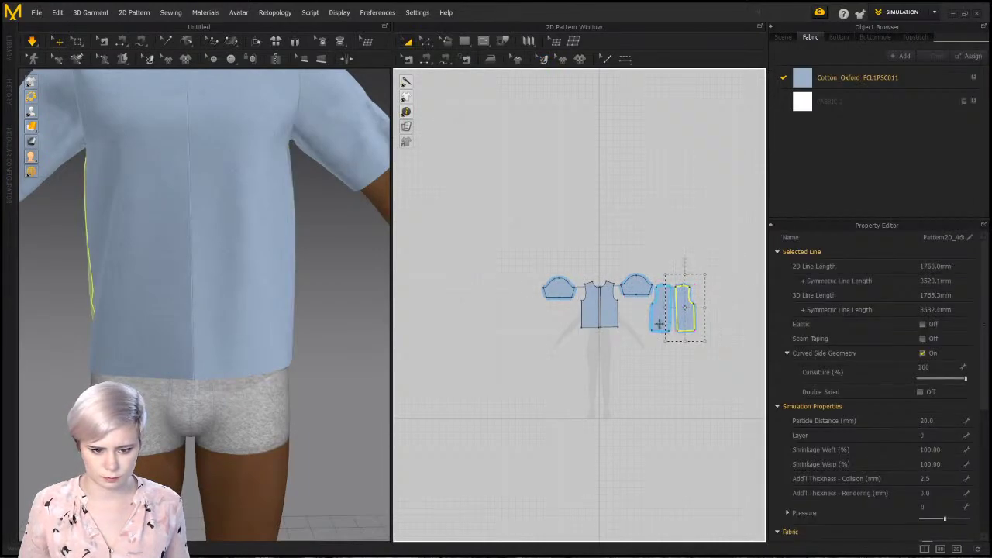
left_click(590, 341)
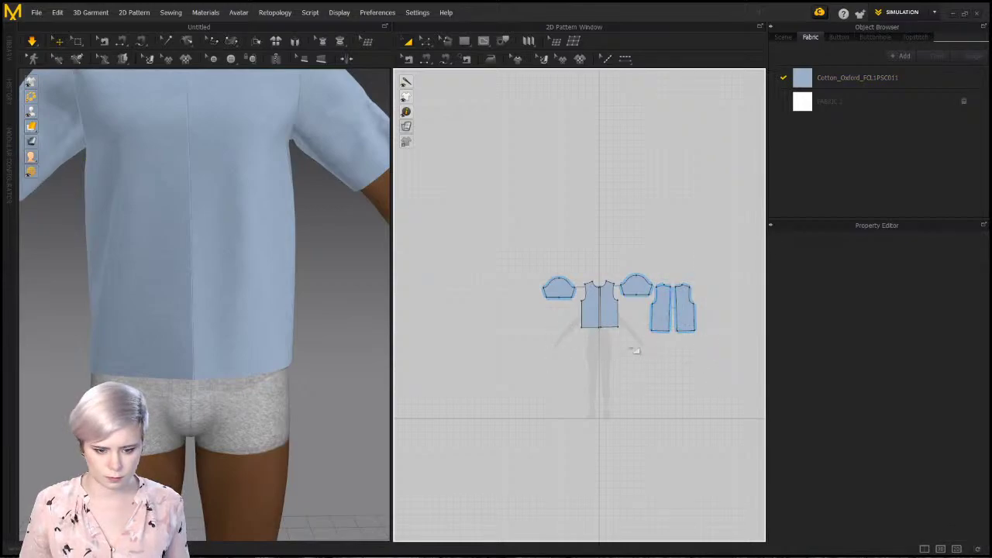
scroll(631, 297, "up", 3)
middle_click_drag(588, 206, 573, 182)
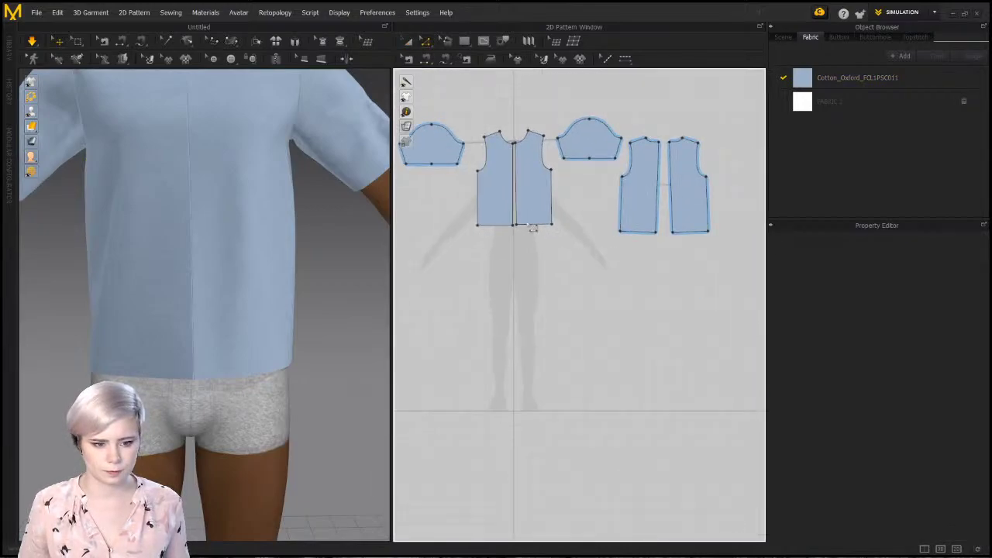
Lengthen the front and back halves to dress length by moving their hem lines down by a similar amount
left_click(533, 225)
left_click_drag(628, 232, 636, 286, "shift")
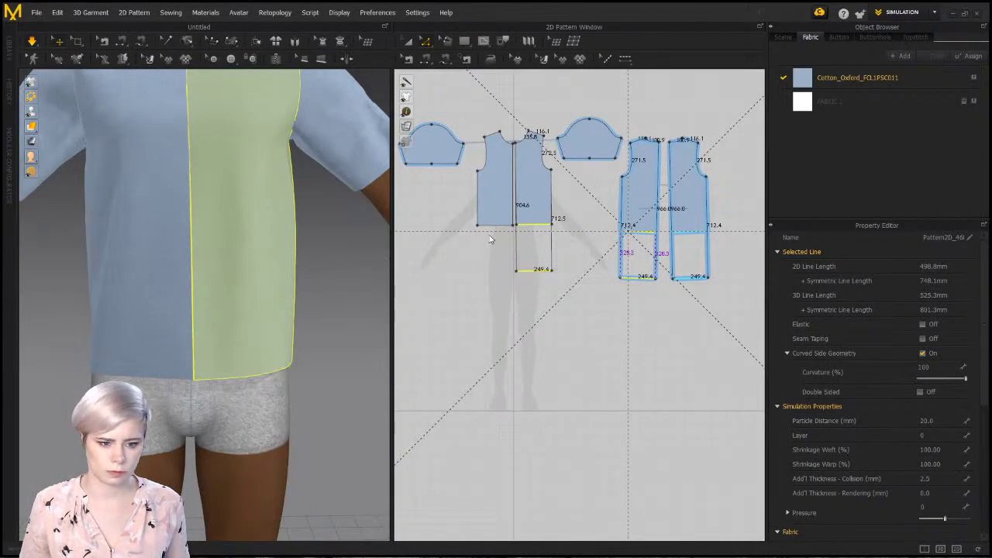
left_click_drag(497, 226, 502, 270)
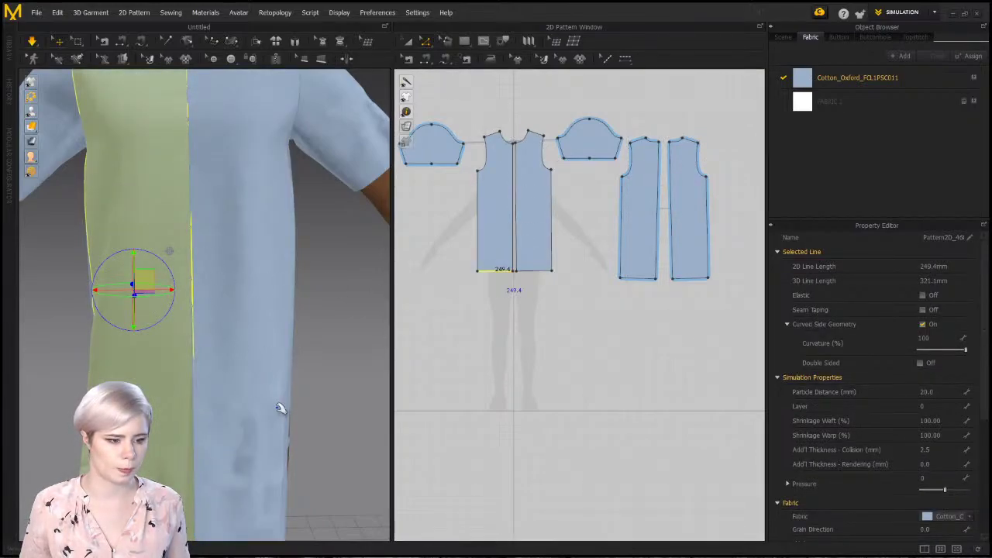
right_click_drag(255, 341, 235, 308)
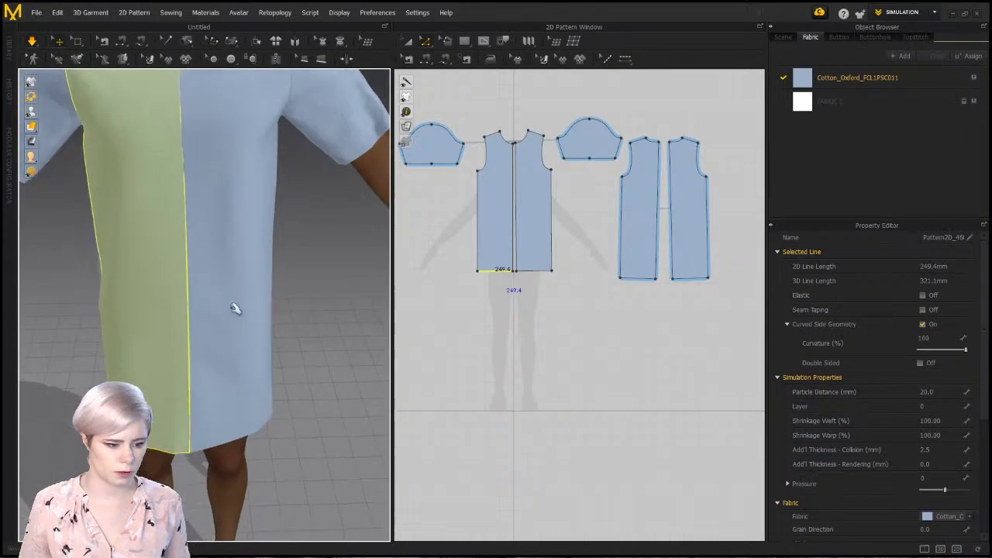
Flare the front and back halves into an A-line by moving their side hem corners outward, and pull the simulated hem out
mouse_move(551, 270)
left_mouse_down()
mouse_move(580, 277)
mouse_move(571, 271)
left_mouse_up()
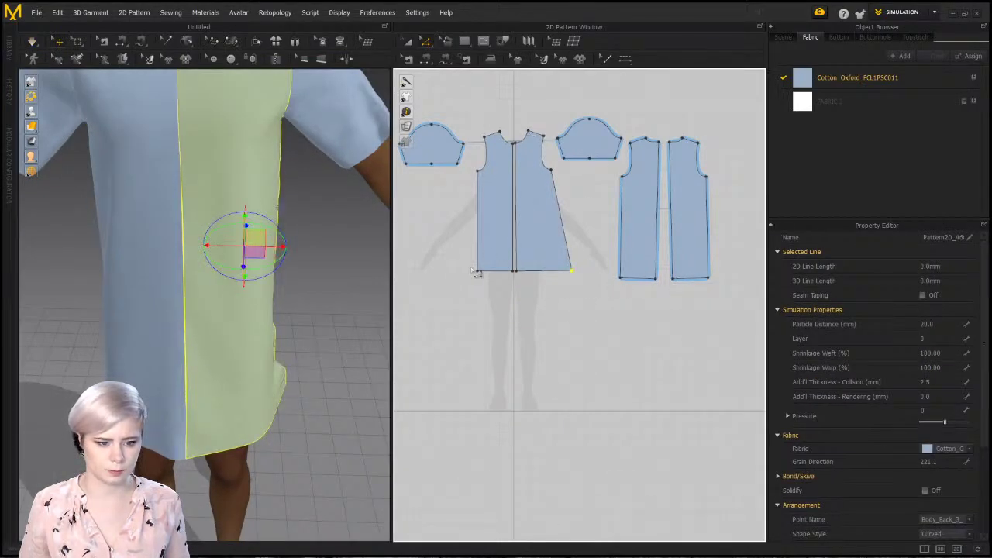
left_click_drag(479, 273, 457, 271)
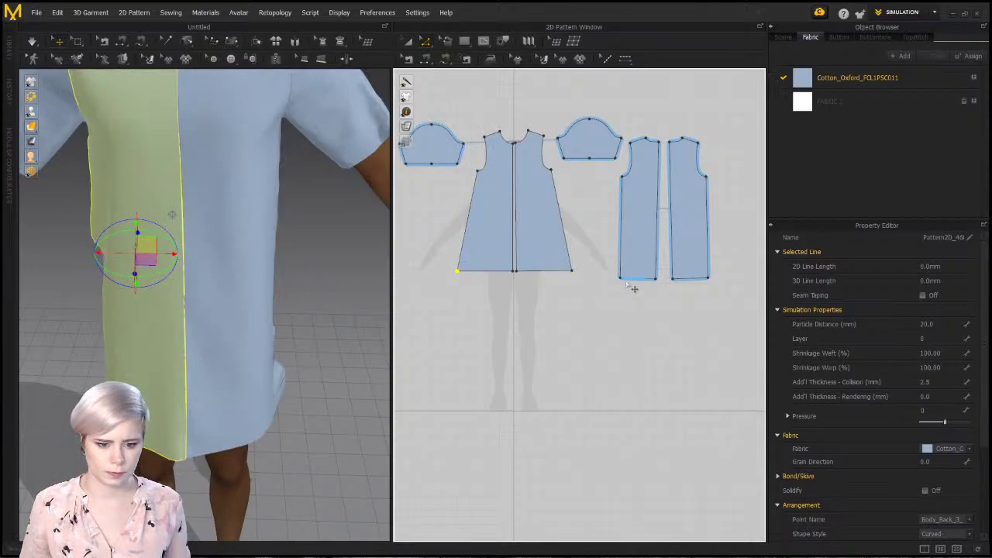
left_click(618, 280)
left_click_drag(621, 286, 606, 288)
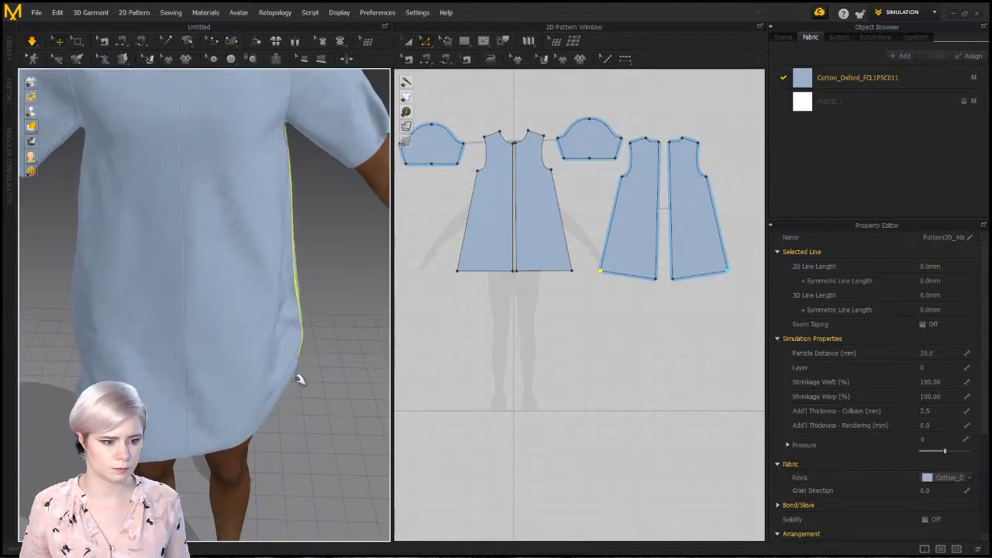
left_click_drag(290, 372, 387, 438)
scroll(303, 393, "down", 2)
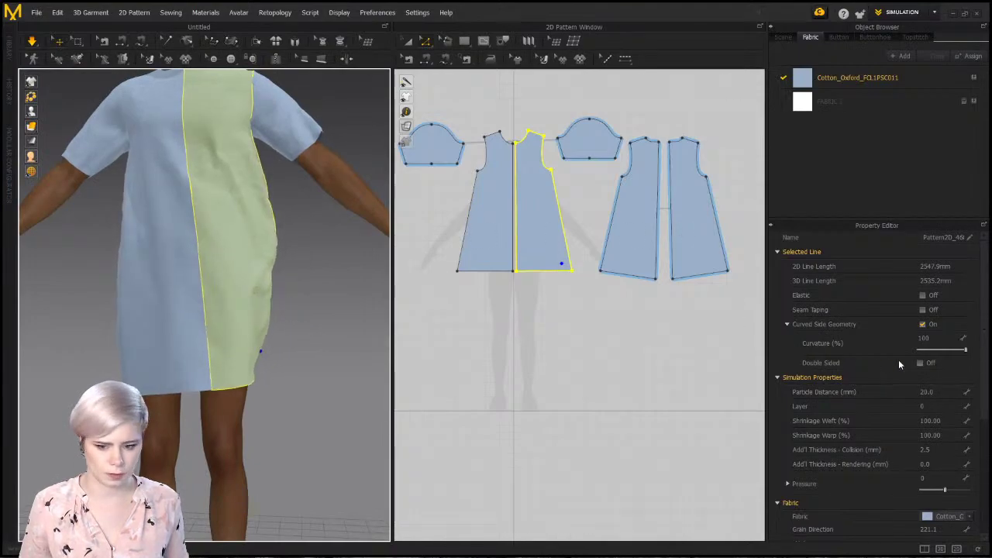
Set the particle distance of all pattern pieces to 10 mm, resume the simulation, and clear the selection
key("ctrl+a")
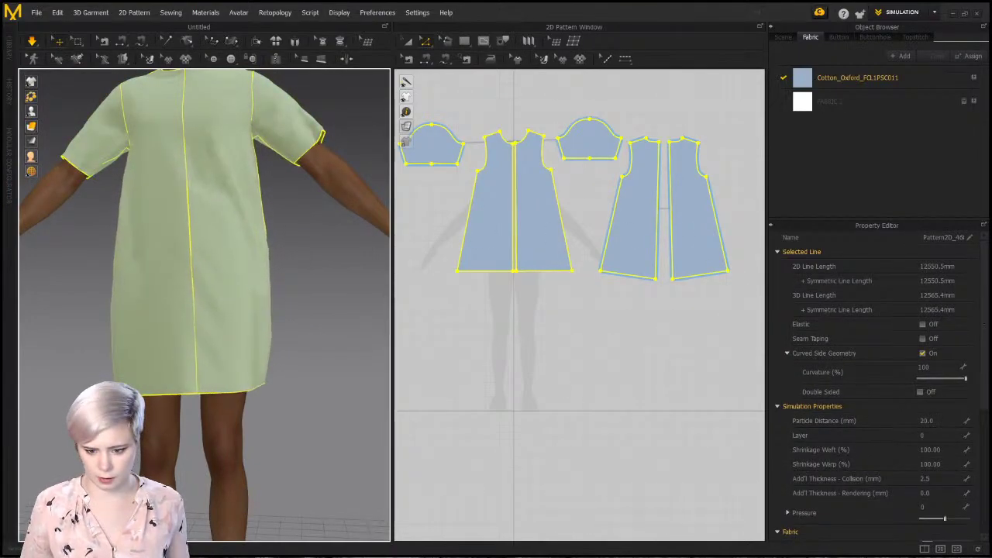
double_click(933, 421)
type("10")
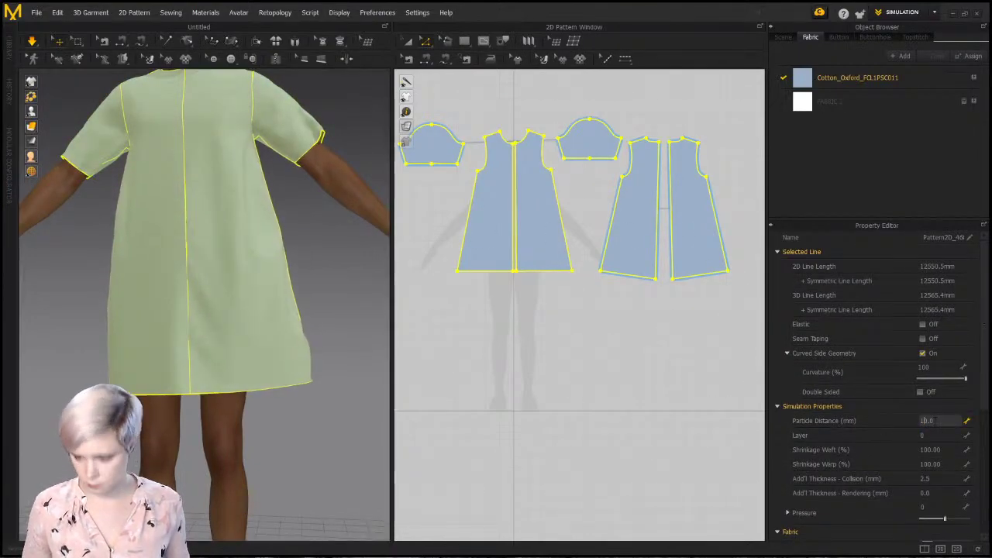
key("Return")
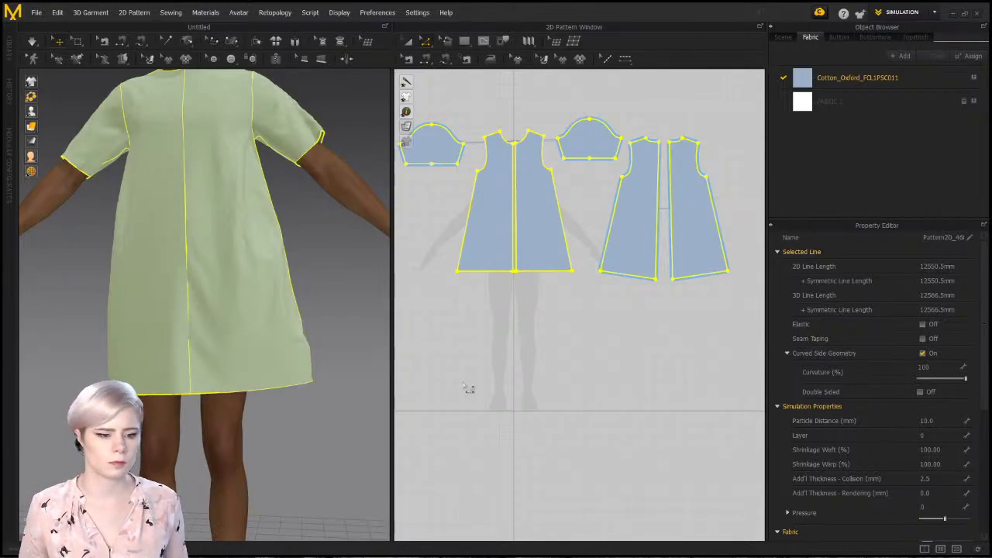
key("space")
left_click(665, 316)
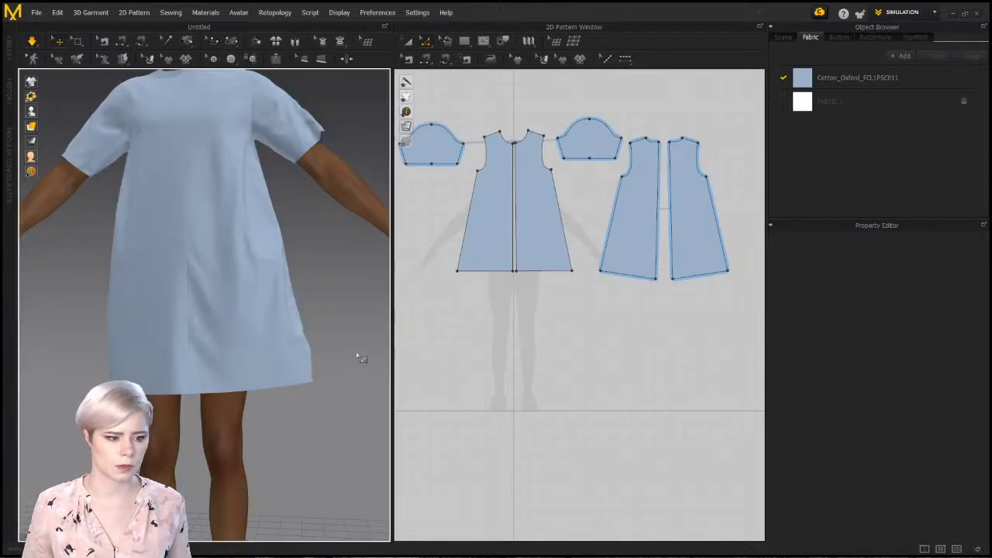
Tug the bias-cut front half by its hem during simulation so the A-line dress resettles
left_click(258, 385)
left_click_drag(259, 393, 217, 399)
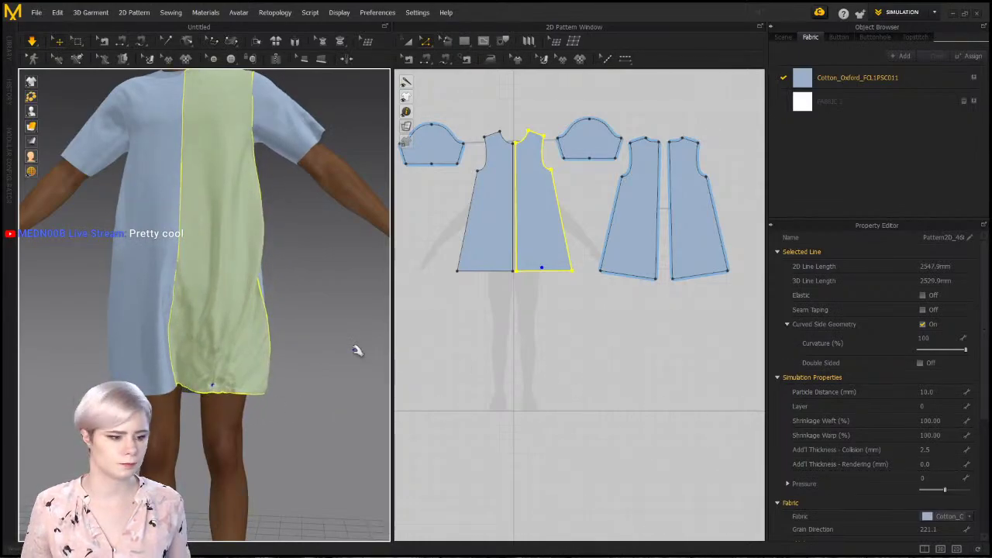
middle_click_drag(214, 339, 277, 408)
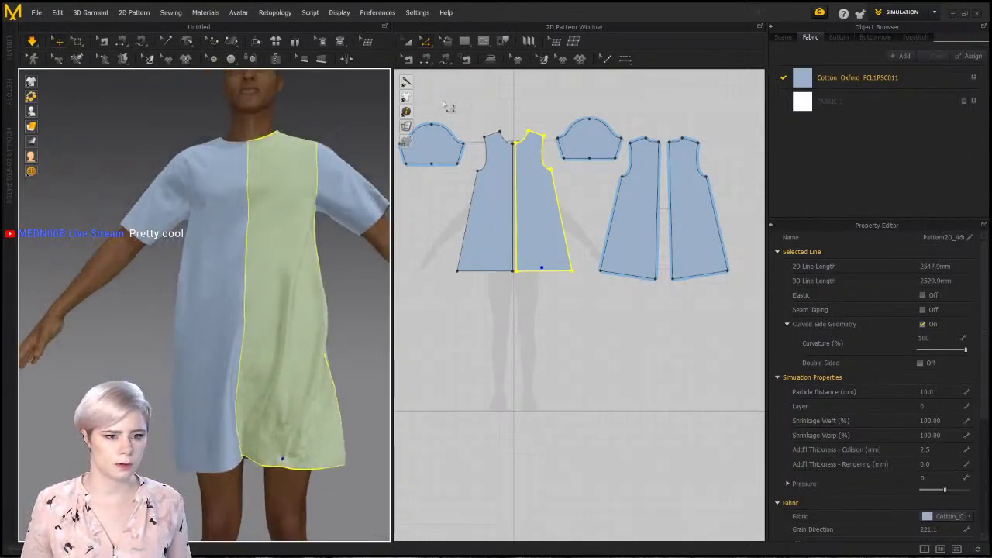
Show the grainlines with Edit Texture, and compare the dress's straight-grain and bias-cut front halves in the pattern and on the avatar
left_click(544, 59)
scroll(543, 248, "down", 2)
middle_click_drag(543, 247, 569, 253)
right_click_drag(364, 316, 282, 265)
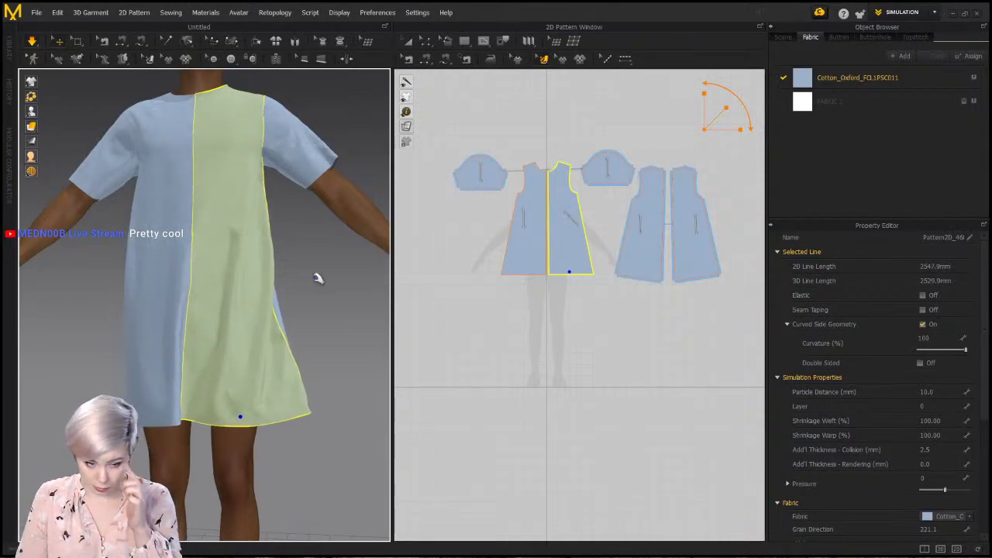
scroll(213, 280, "up", 2)
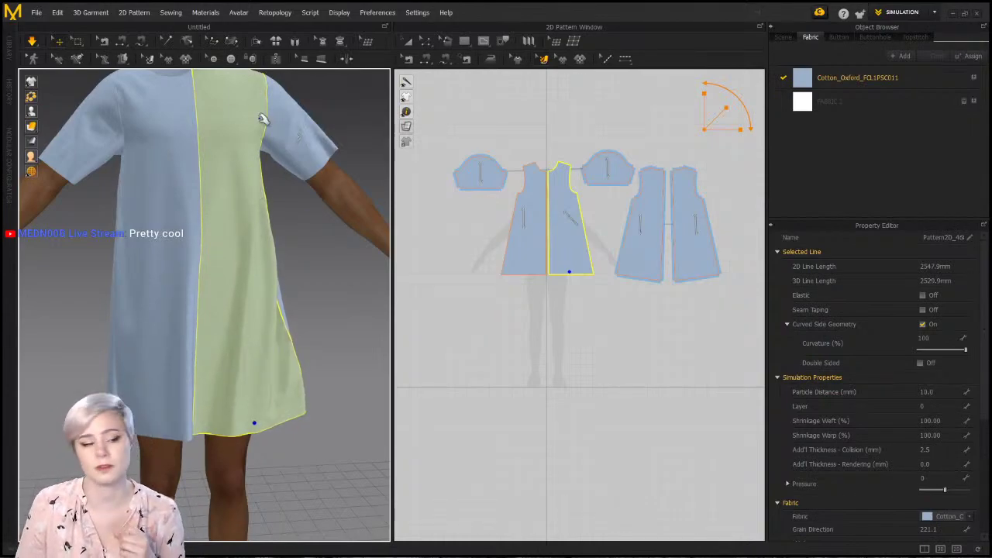
right_click_drag(219, 231, 216, 230)
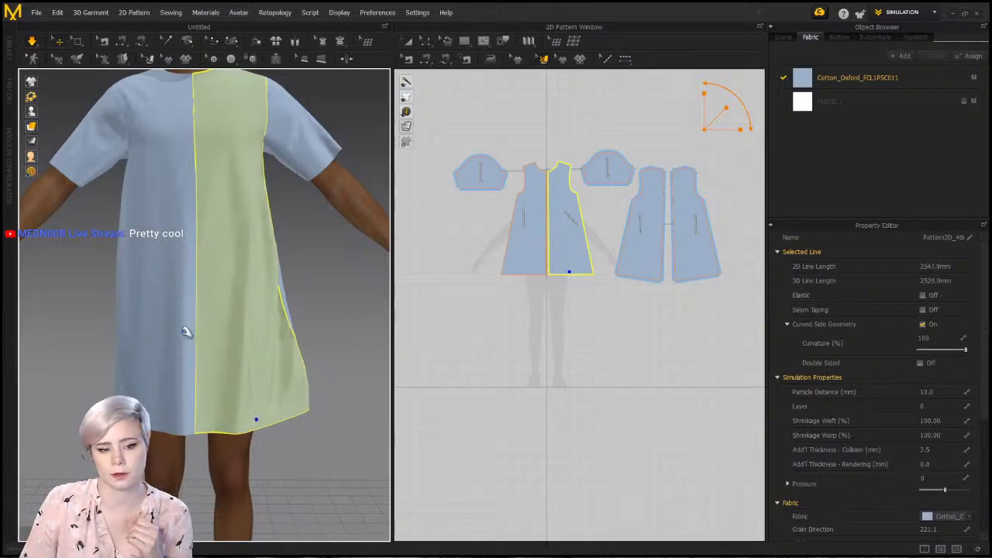
scroll(535, 225, "up", 3)
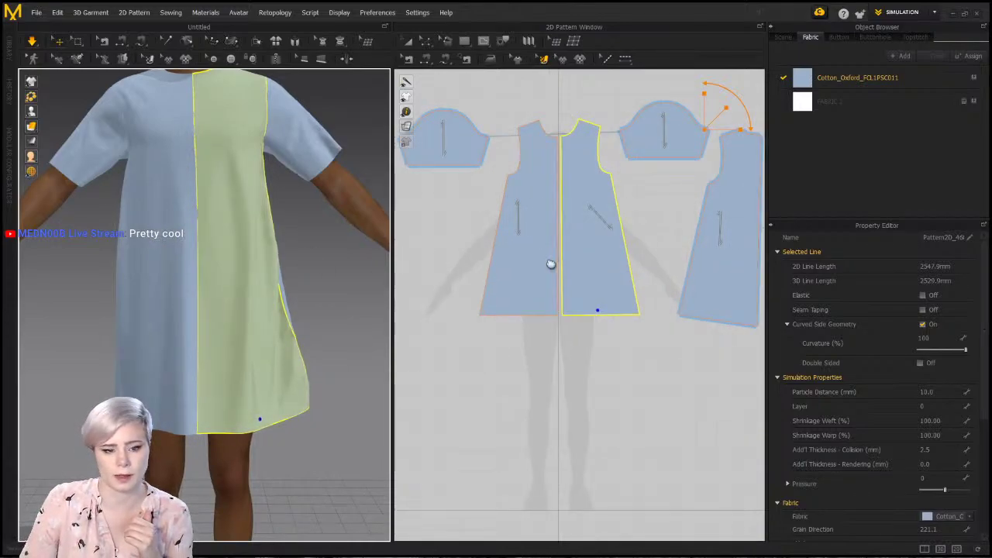
scroll(562, 299, "up", 3)
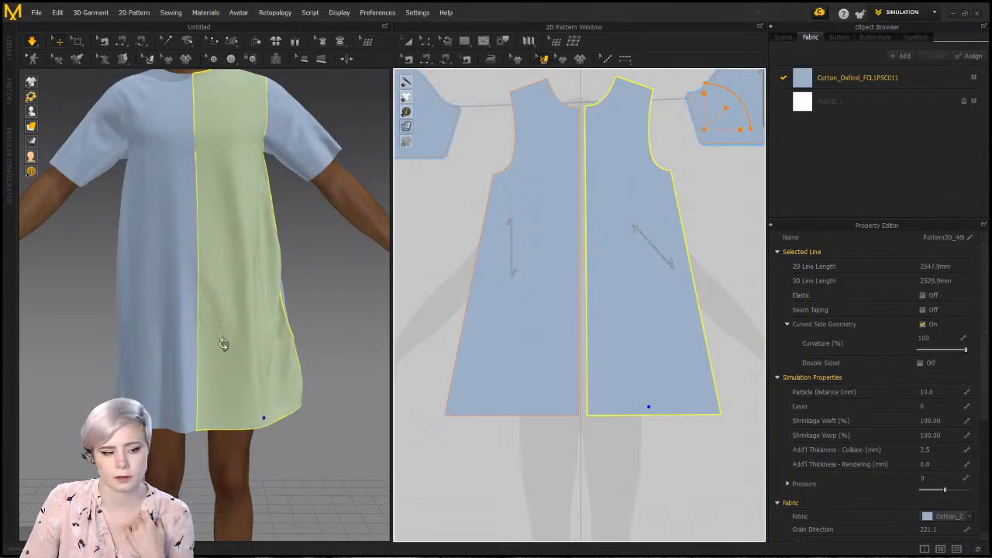
Inspect the dress's drape from both sides, tugging the straight-grain front half near its hem
mouse_move(224, 346)
right_mouse_down()
mouse_move(209, 343)
mouse_move(216, 354)
right_mouse_up()
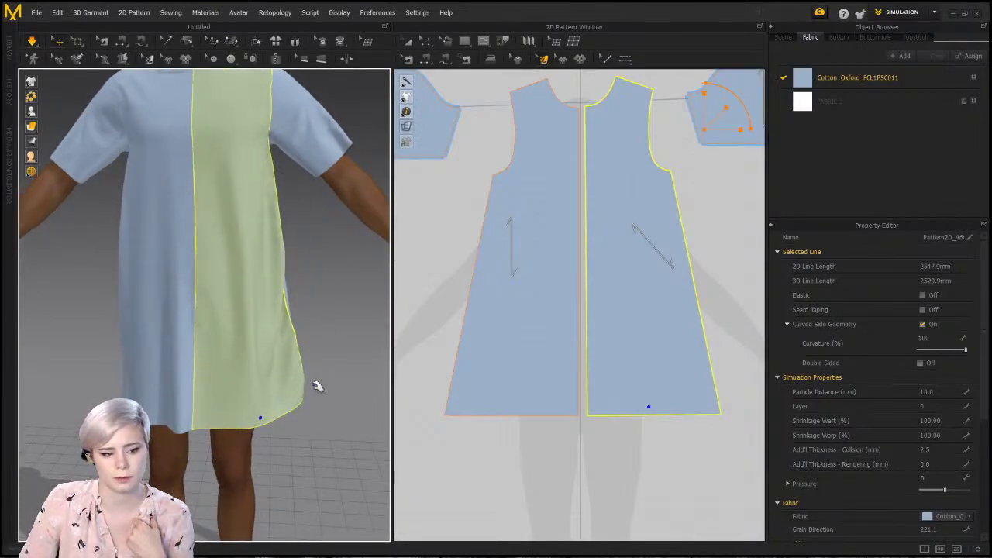
right_click_drag(277, 359, 244, 197)
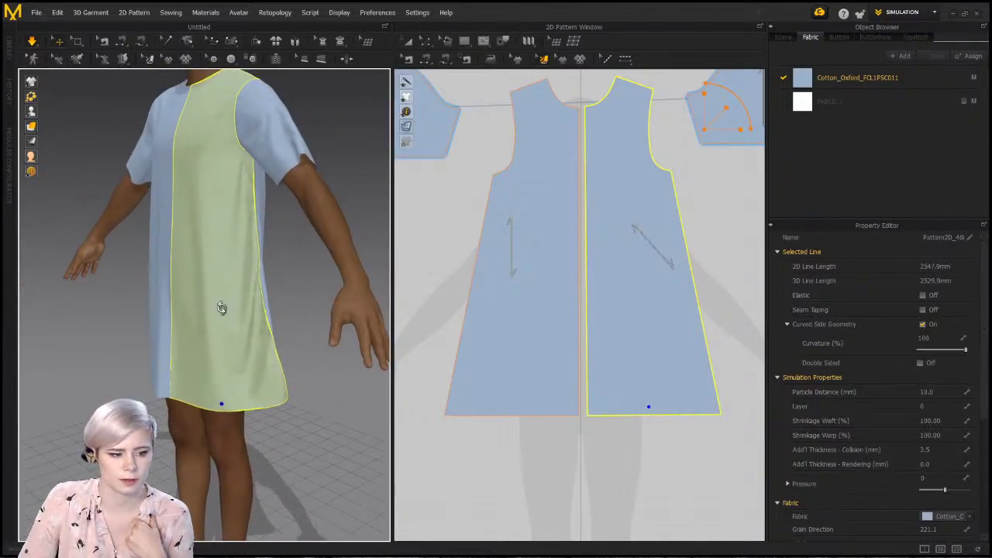
right_click_drag(222, 310, 142, 365)
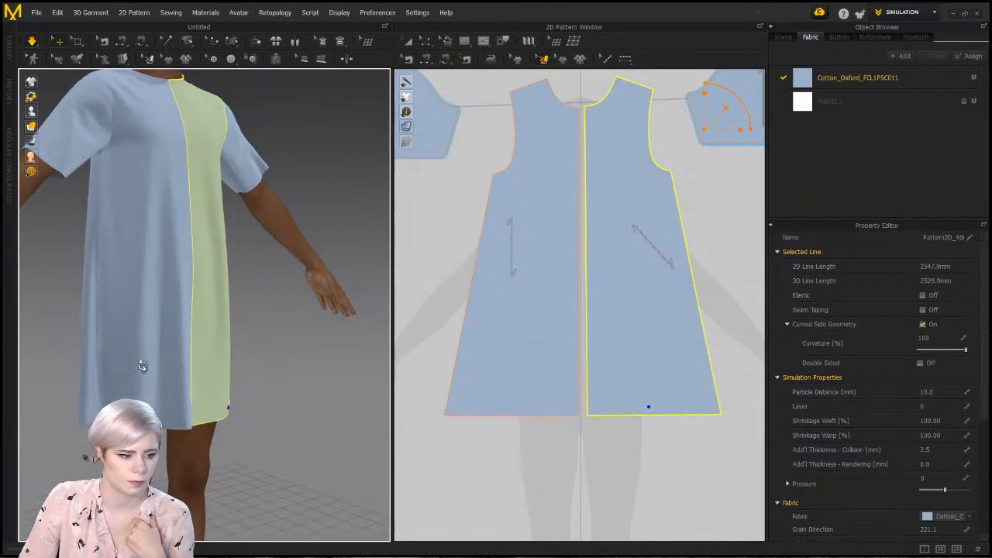
left_click(130, 381)
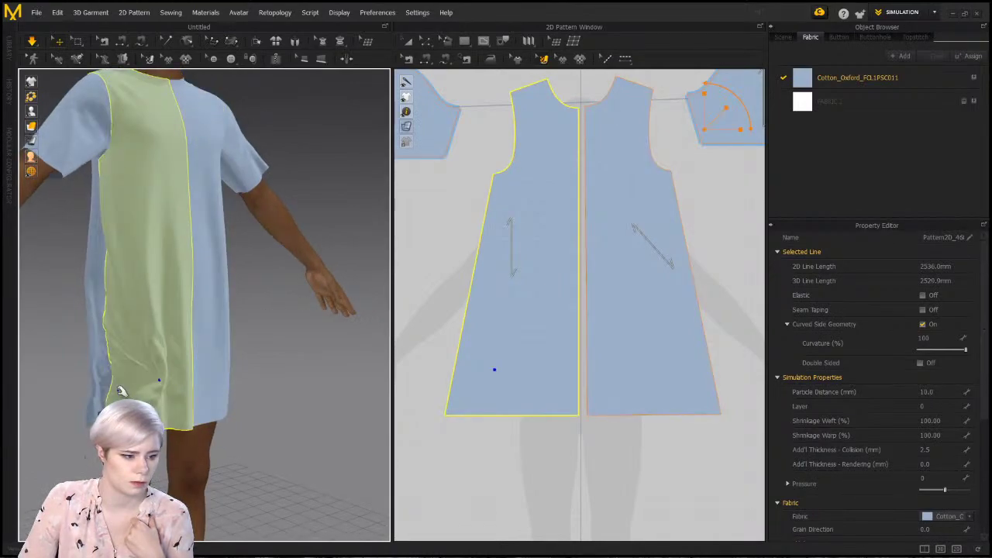
right_click_drag(139, 381, 174, 359)
scroll(166, 360, "up", 2)
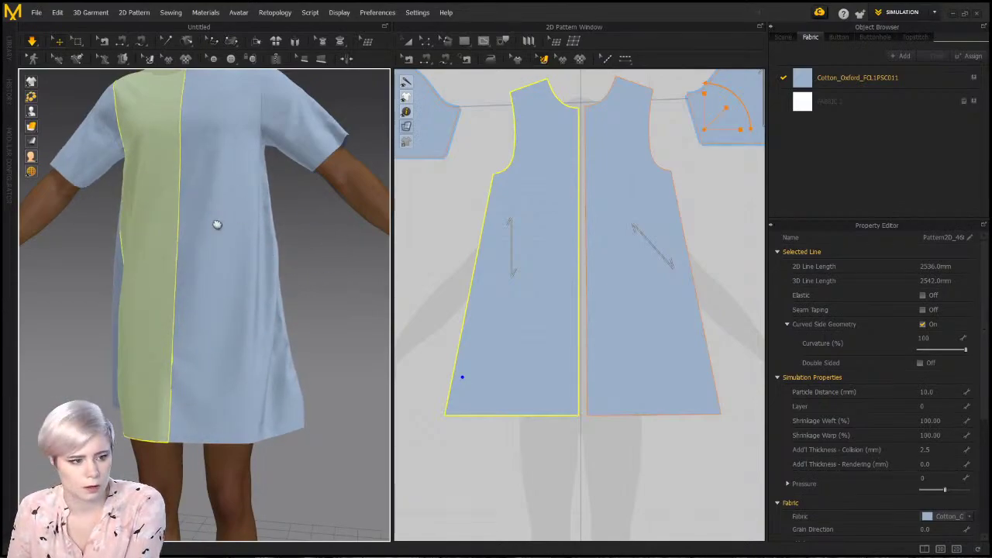
Examine the fabric weave on the bias-cut front half up close against the grainlines of the two front pieces
left_click(31, 91)
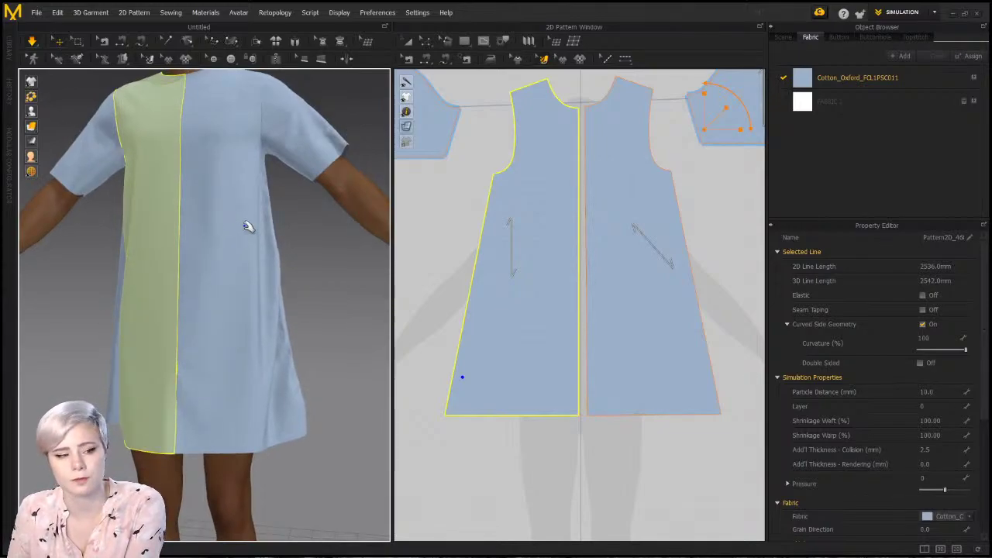
scroll(230, 244, "up", 6)
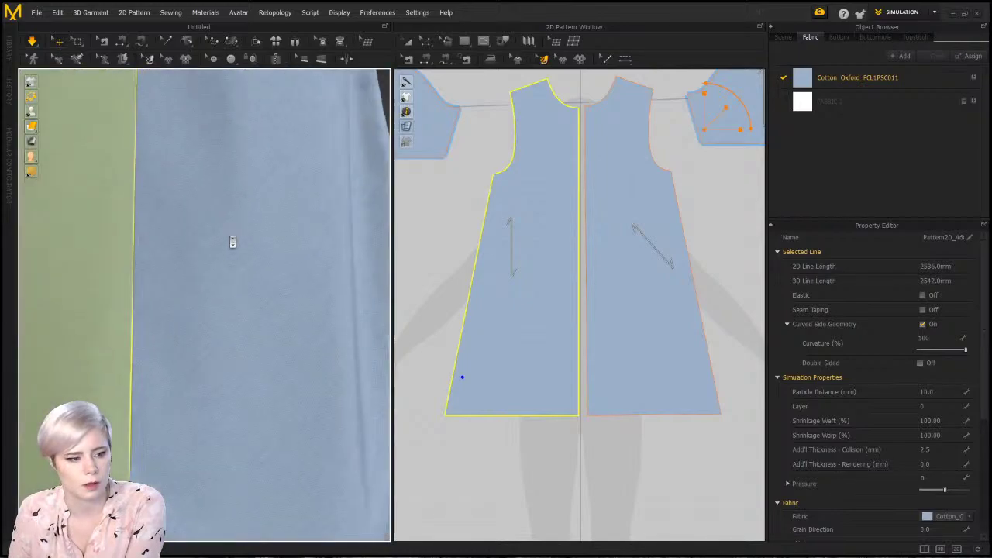
scroll(233, 243, "up", 5)
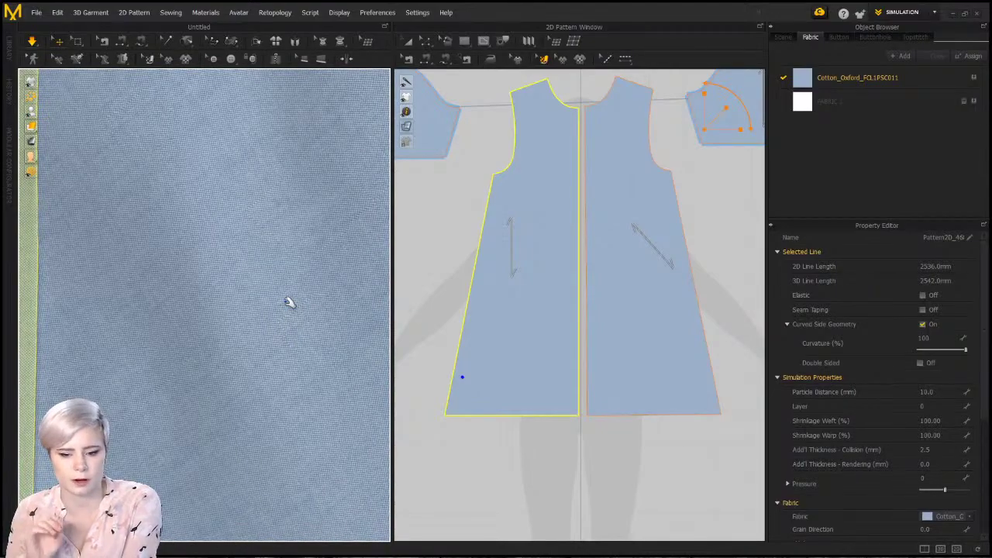
scroll(289, 302, "up", 2)
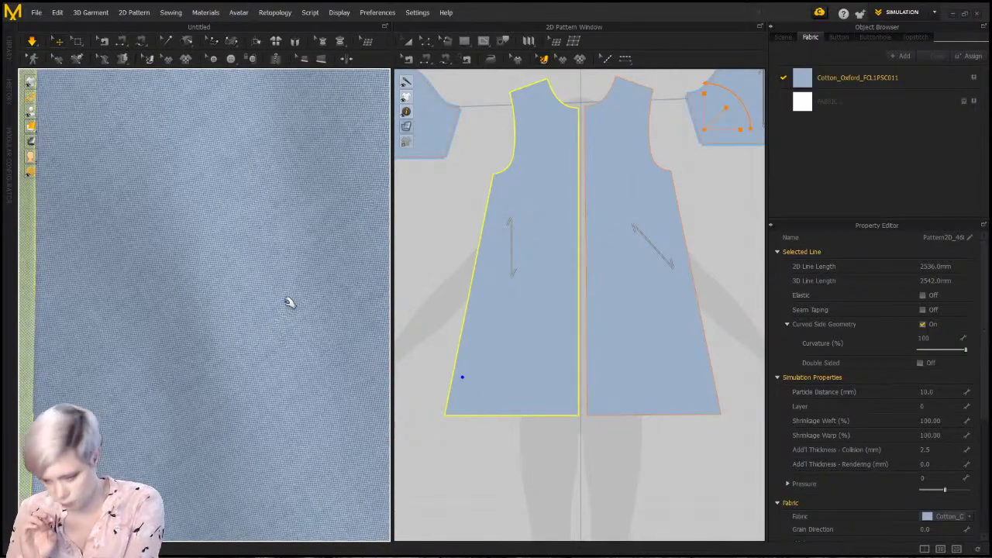
scroll(288, 302, "up", 2)
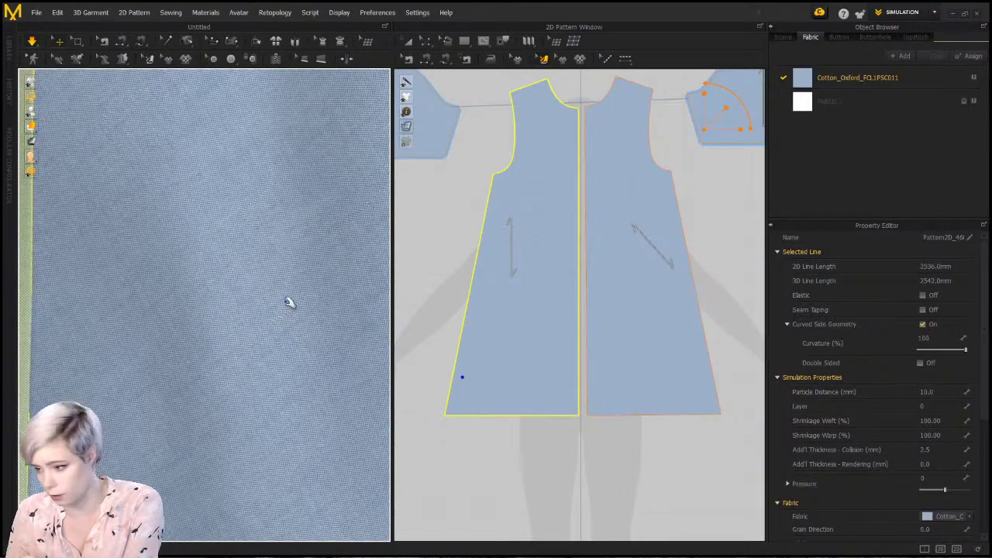
scroll(288, 302, "up", 1)
scroll(288, 302, "up", 1)
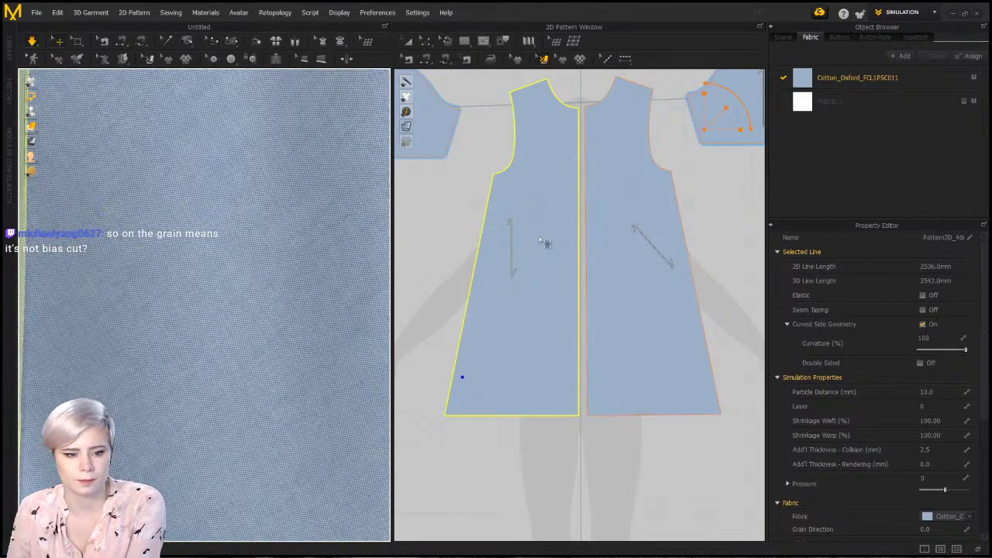
scroll(542, 259, "up", 4)
scroll(560, 295, "down", 3)
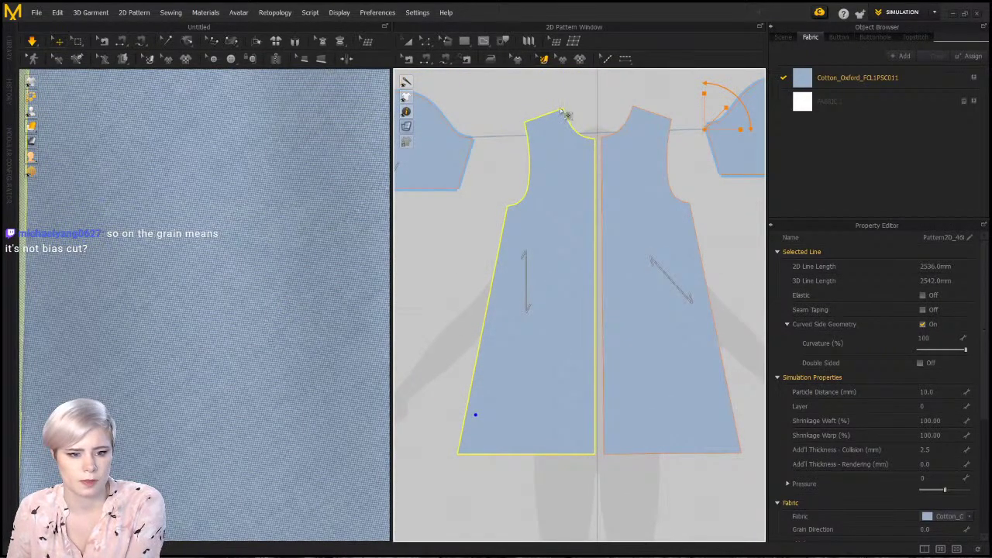
Activate the Rectangle tool for drawing a new pattern piece in the empty space above the dress pieces
left_click(465, 42)
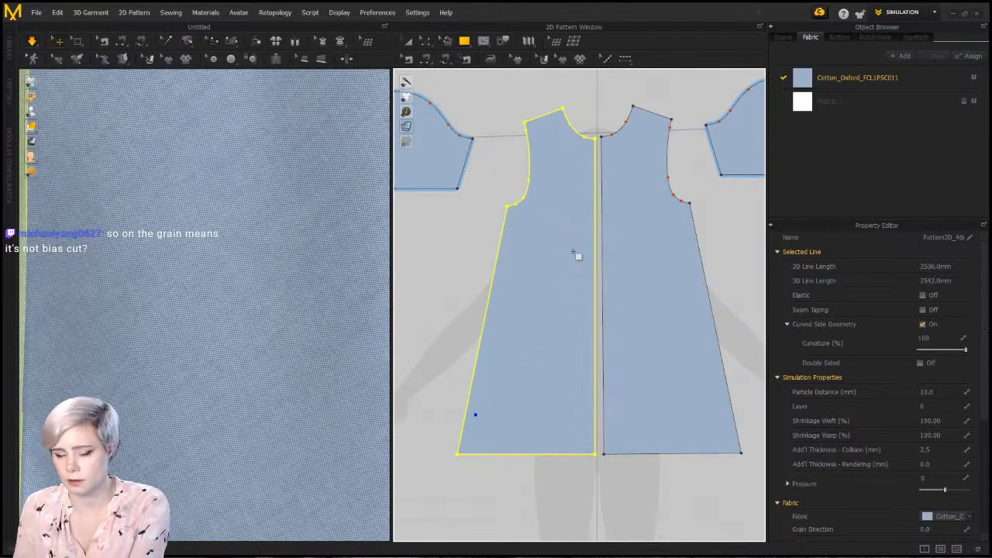
scroll(693, 159, "up", 3)
scroll(604, 317, "down", 5)
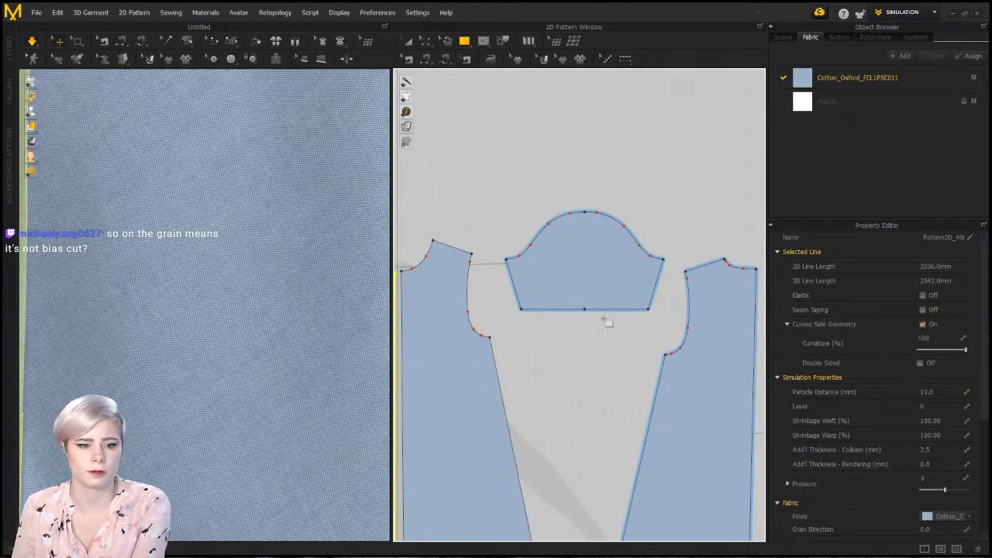
scroll(603, 318, "down", 4)
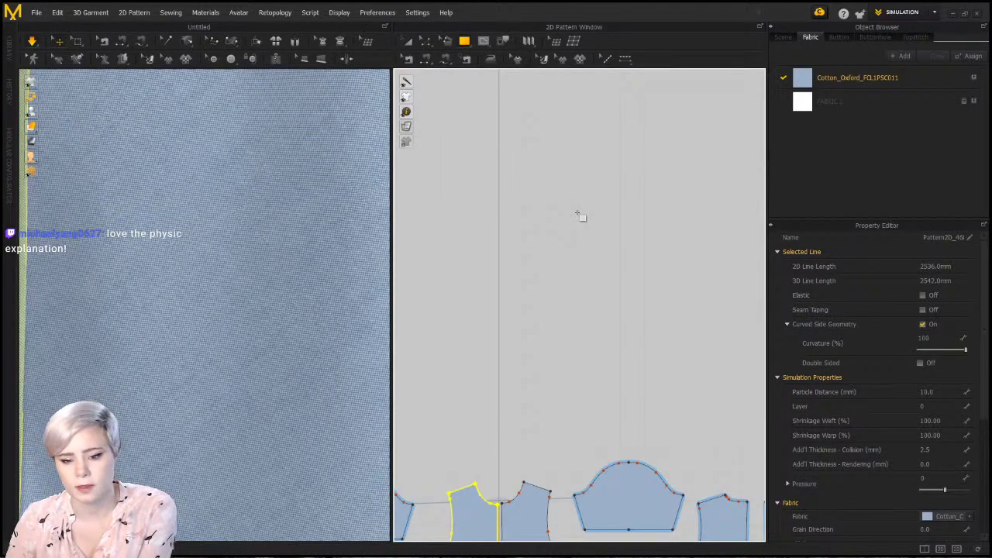
Tug the bias-cut front half near its hem and the straight-grain half at mid-length to compare how each resettles
scroll(218, 304, "down", 6)
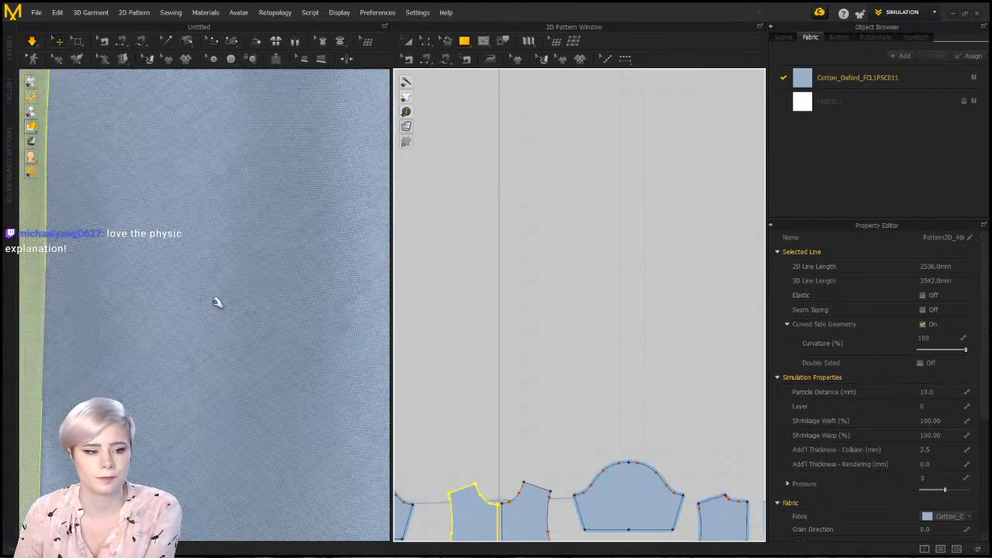
scroll(218, 309, "down", 5)
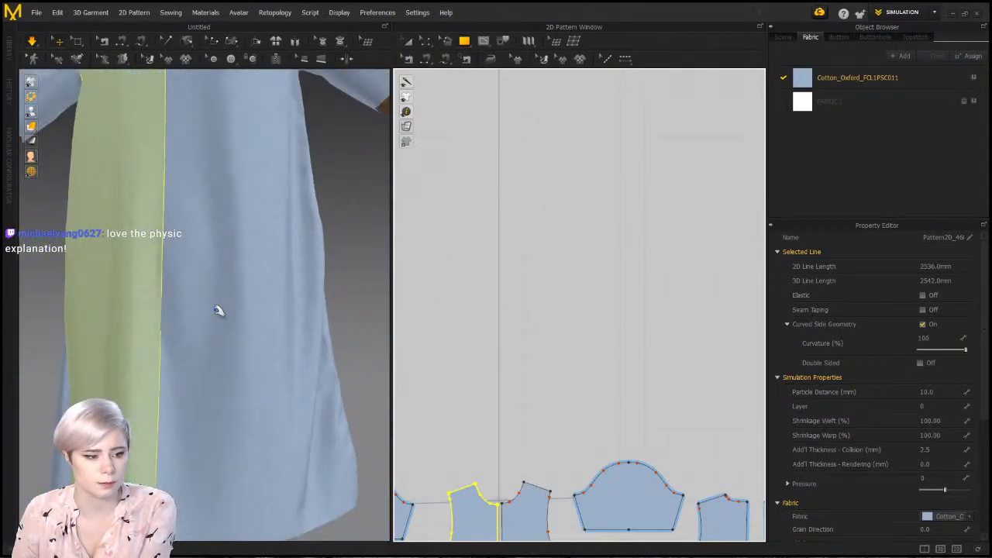
scroll(229, 362, "down", 2)
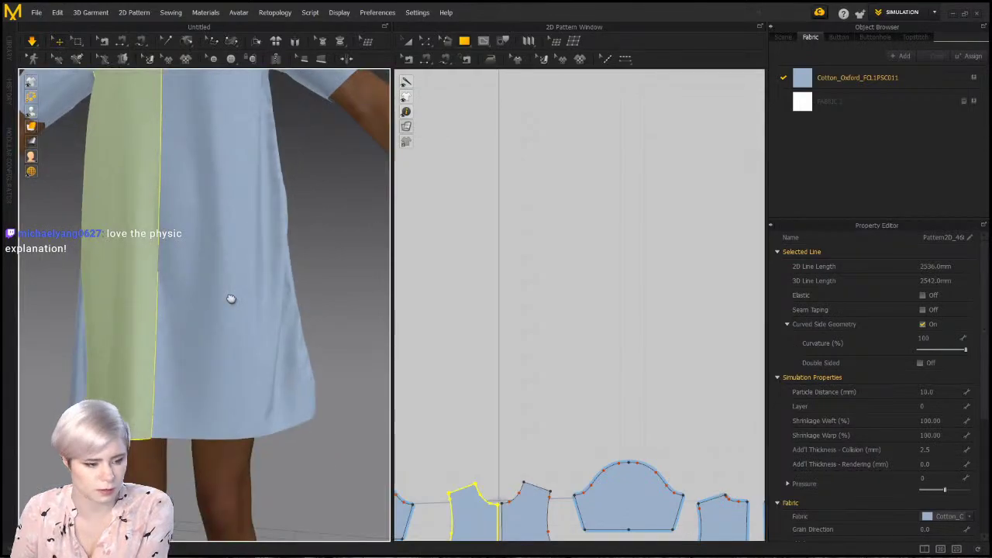
left_click(231, 384)
left_click_drag(231, 392, 234, 413)
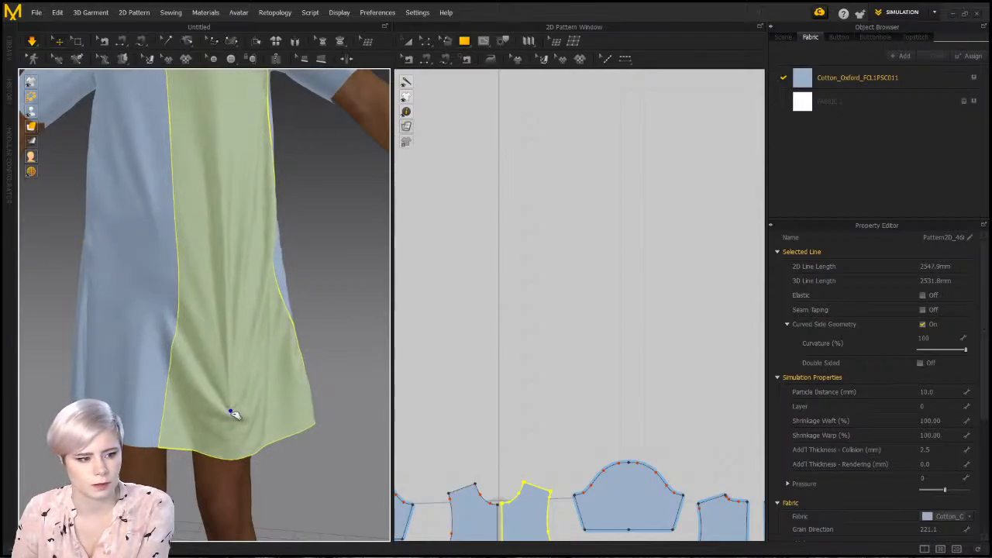
left_click(133, 273)
left_click_drag(133, 276, 136, 282)
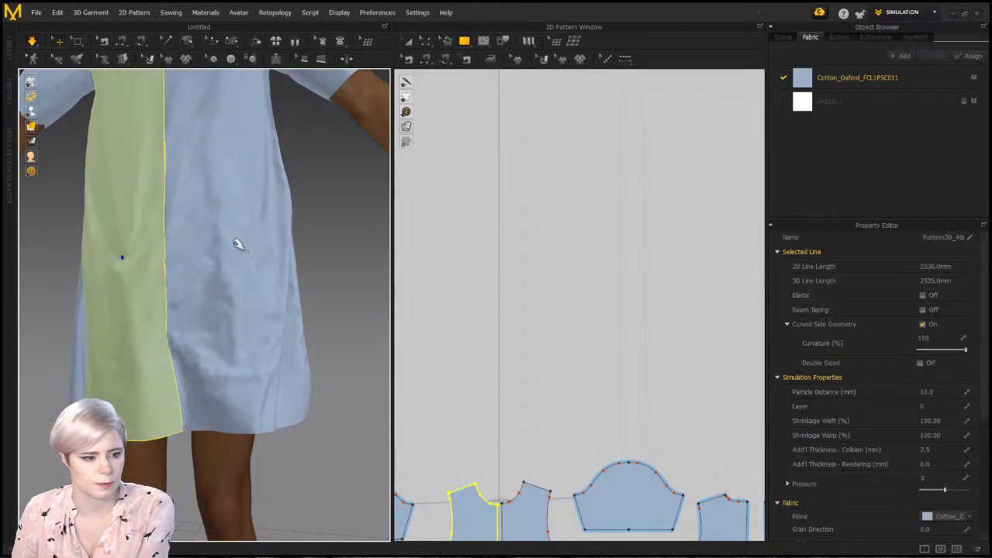
left_click_drag(239, 250, 155, 191)
left_click(155, 192)
Display the strain map on the dress and tug both front halves downward to compare their stretch
mouse_move(31, 142)
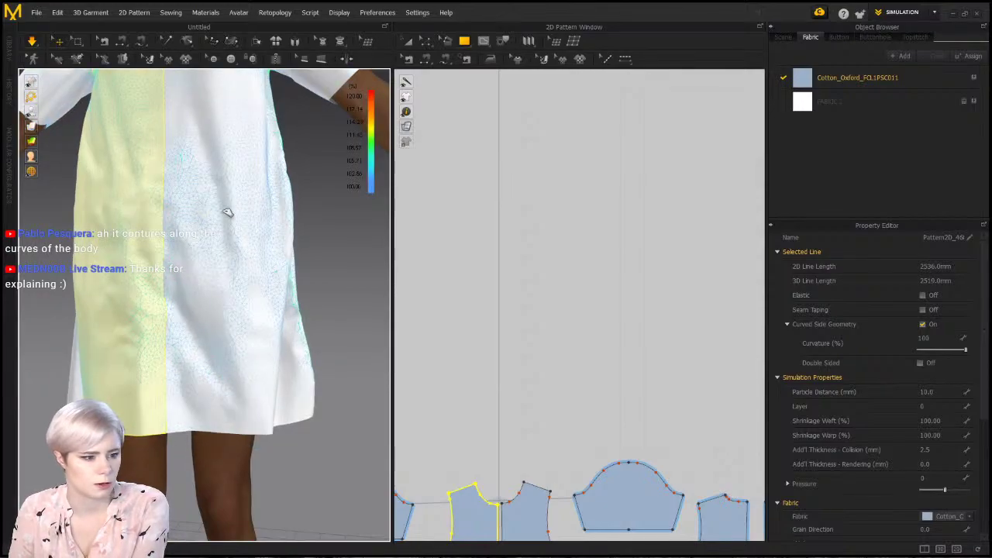
left_click_drag(225, 210, 229, 261)
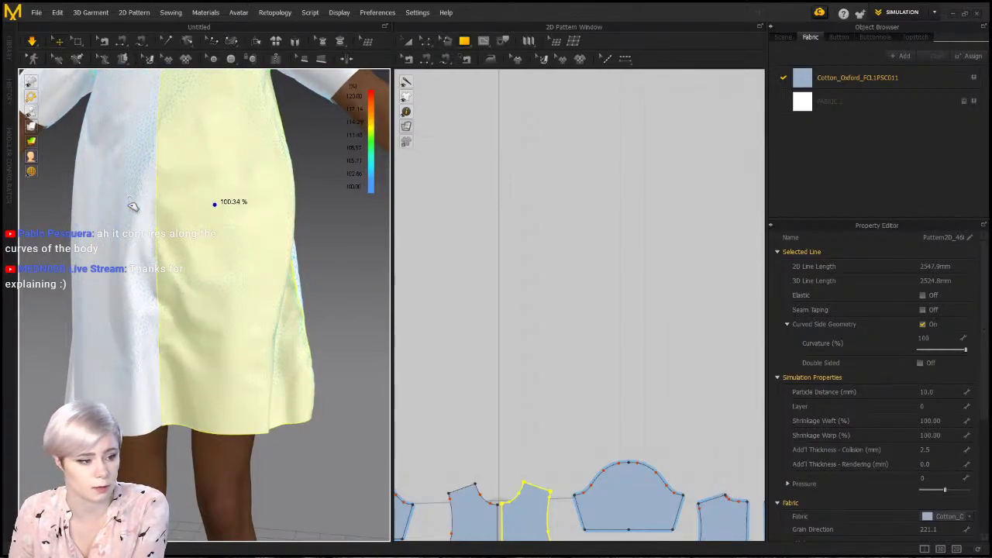
left_click_drag(133, 206, 134, 243)
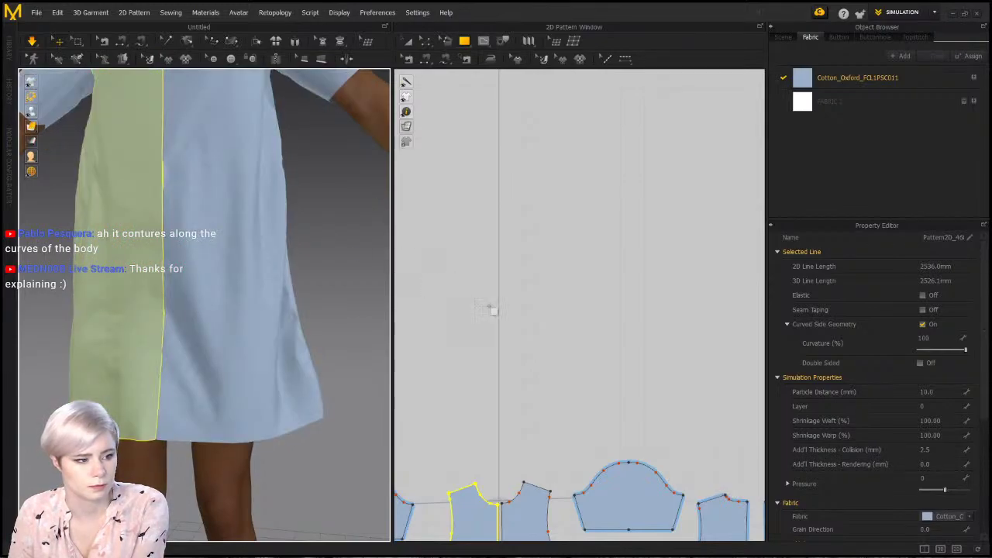
Tug the bias-cut front half at thigh height to examine how its folds form beside the straight-grain half
middle_click_drag(527, 315, 547, 241)
scroll(547, 241, "down", 4)
scroll(566, 294, "down", 3)
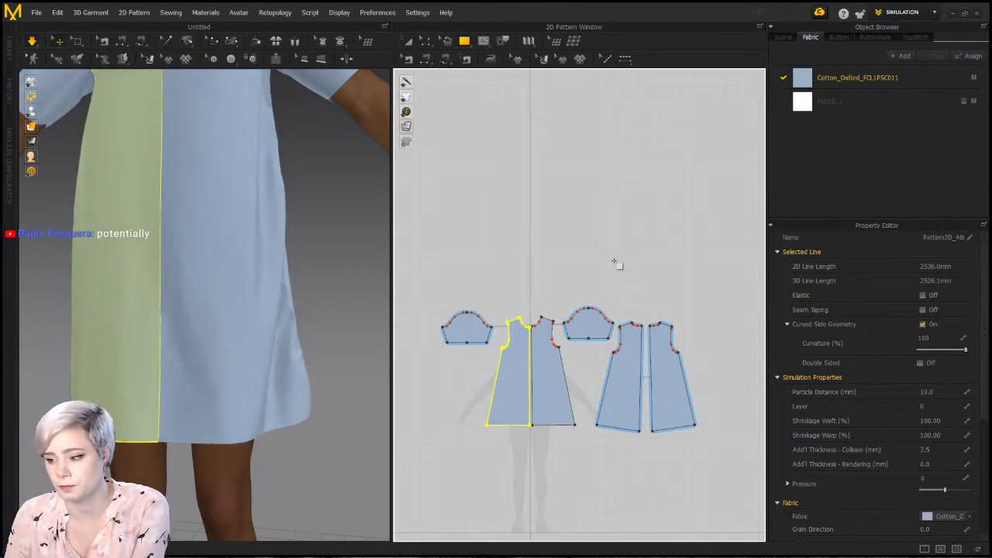
left_click(242, 317)
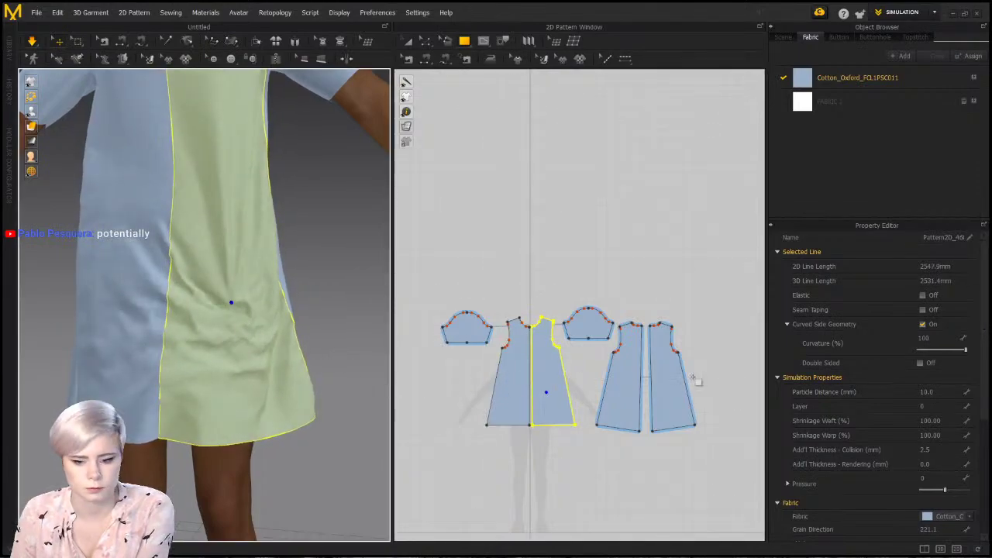